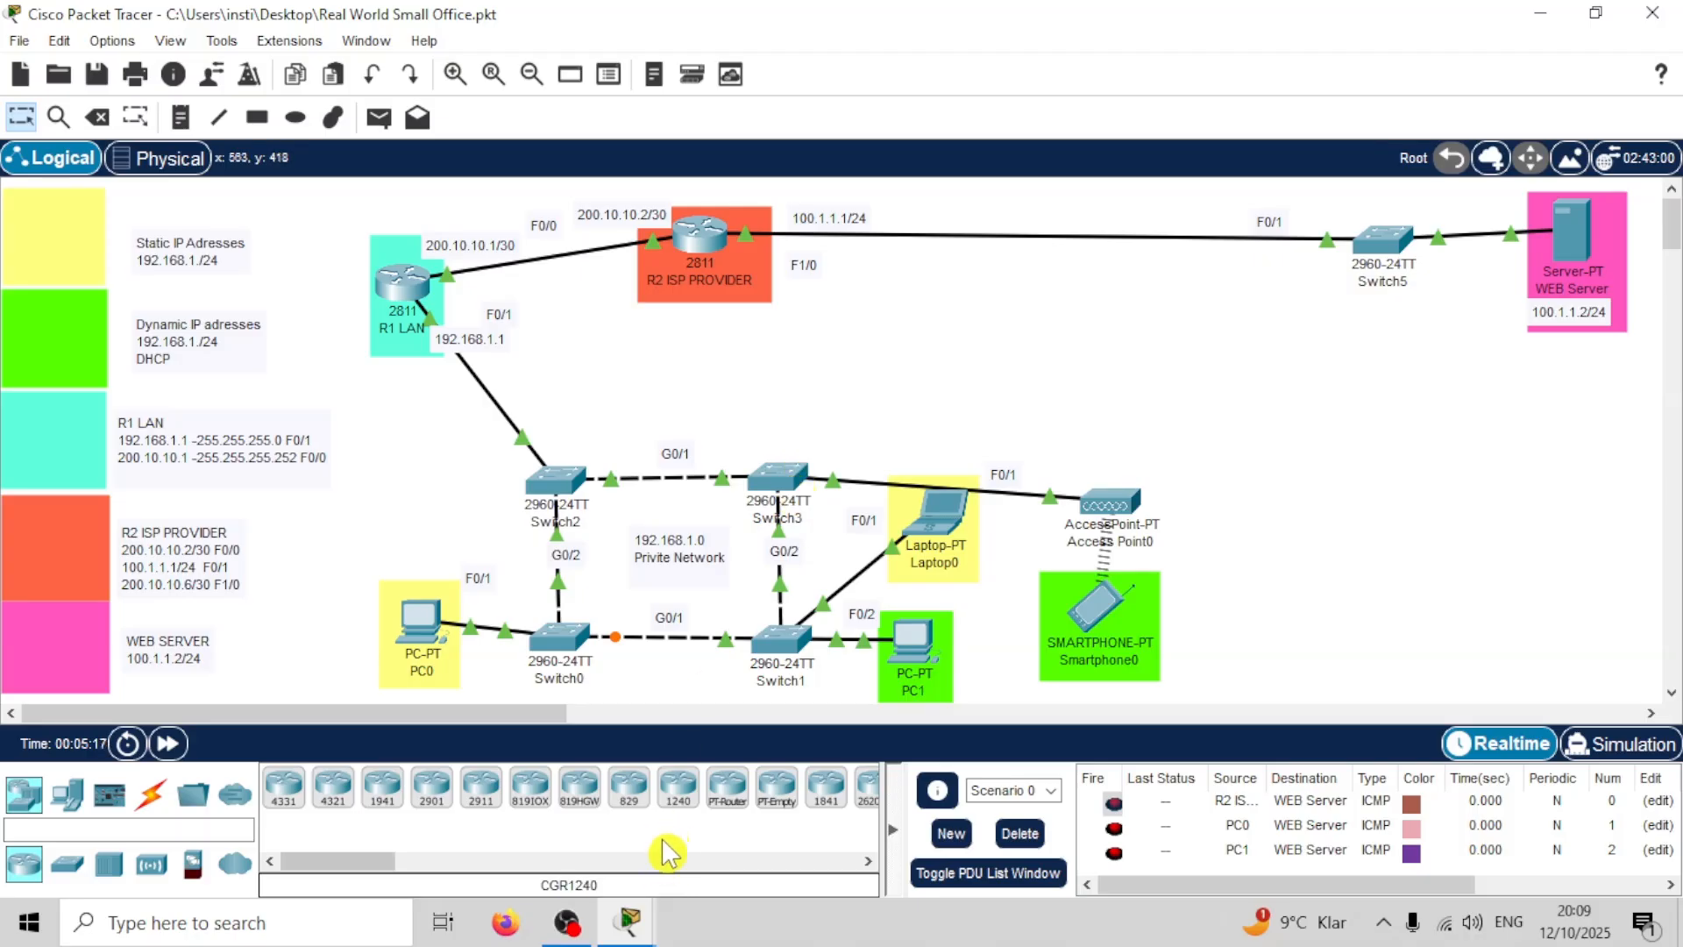
Step: Switch to the empty Packet Tracer workspace and place four 2960 switches in a two-by-two grid plus a fifth above and to their right
click(630, 921)
click(675, 847)
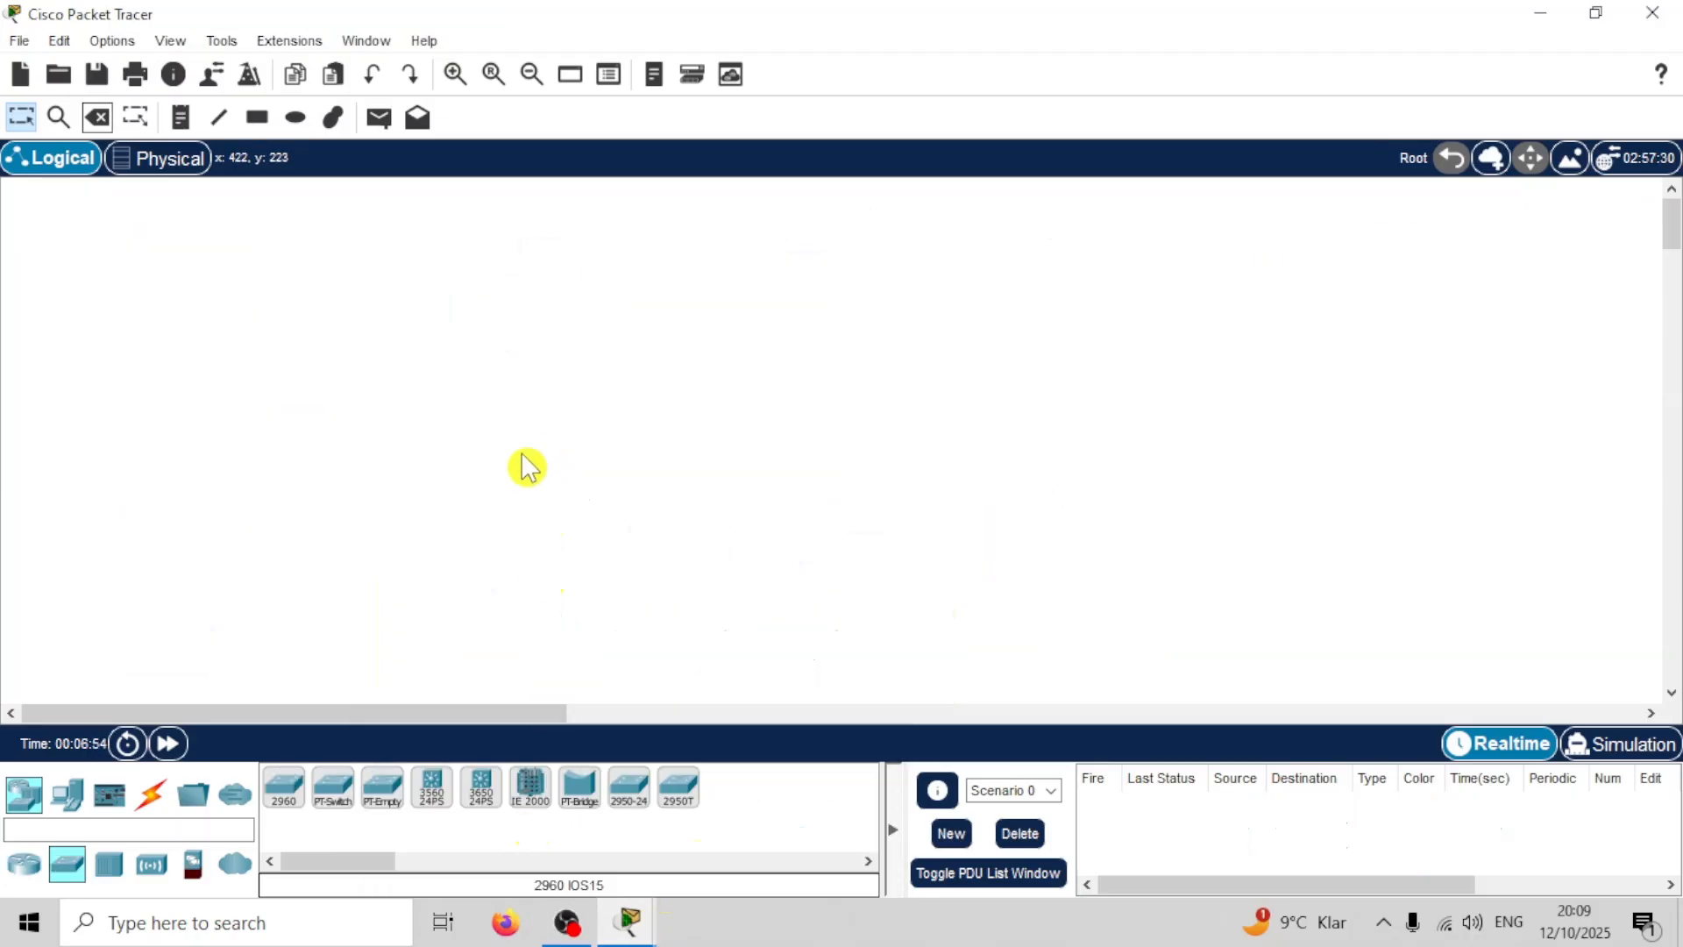
click(281, 781)
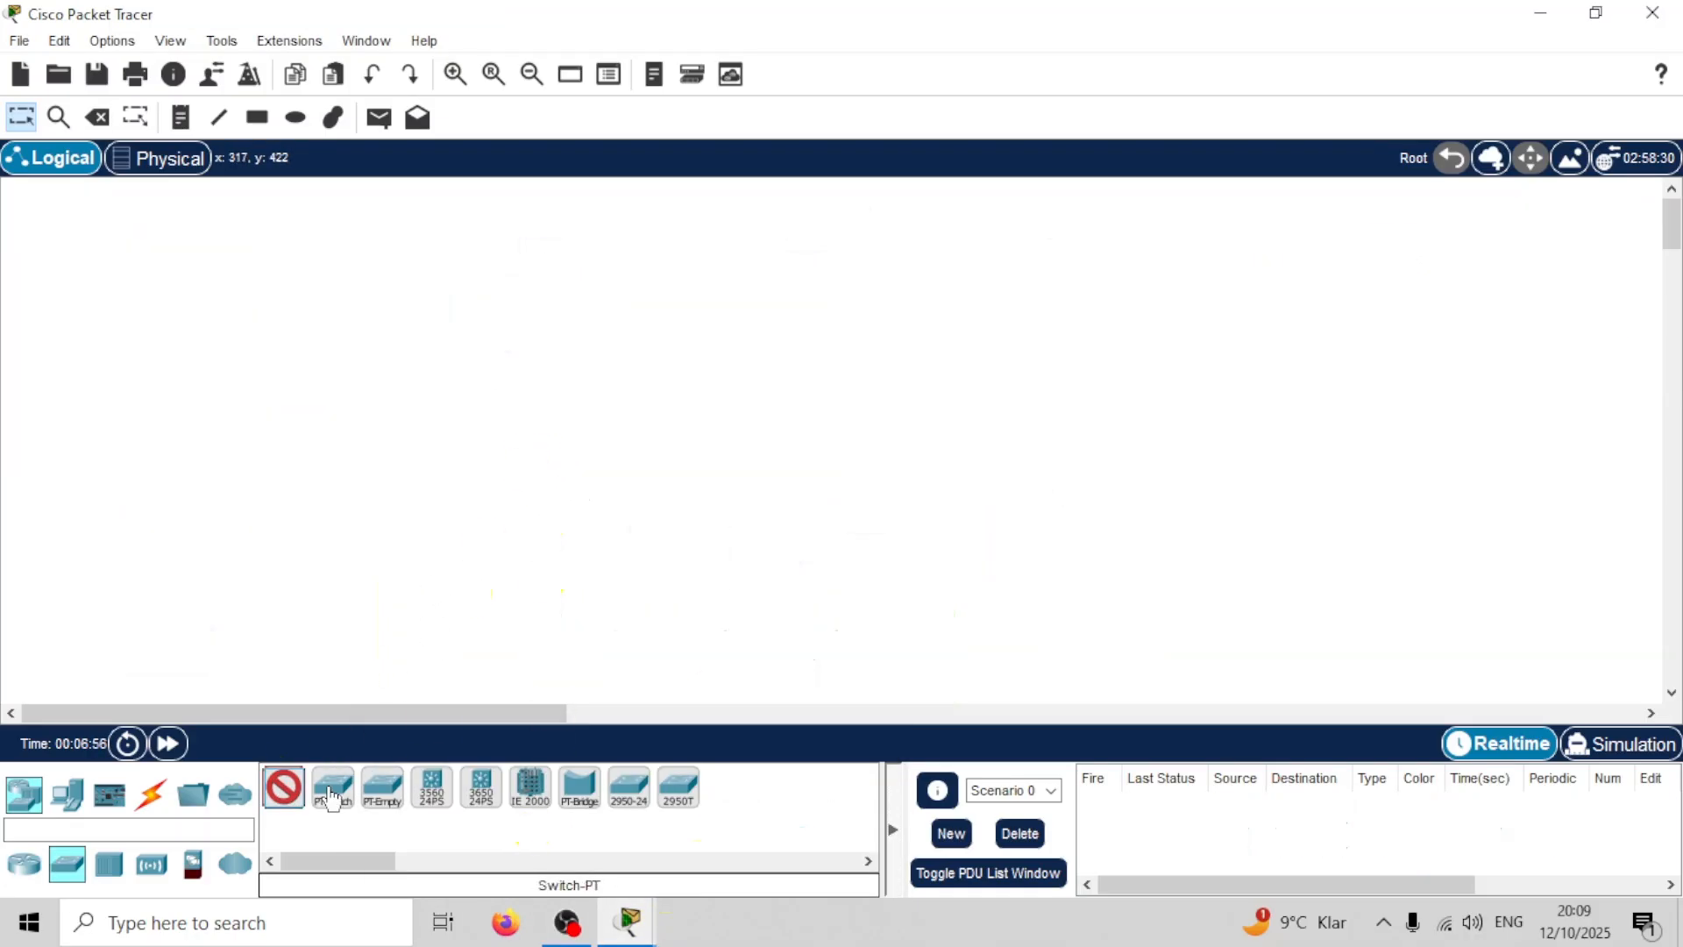
click(295, 796)
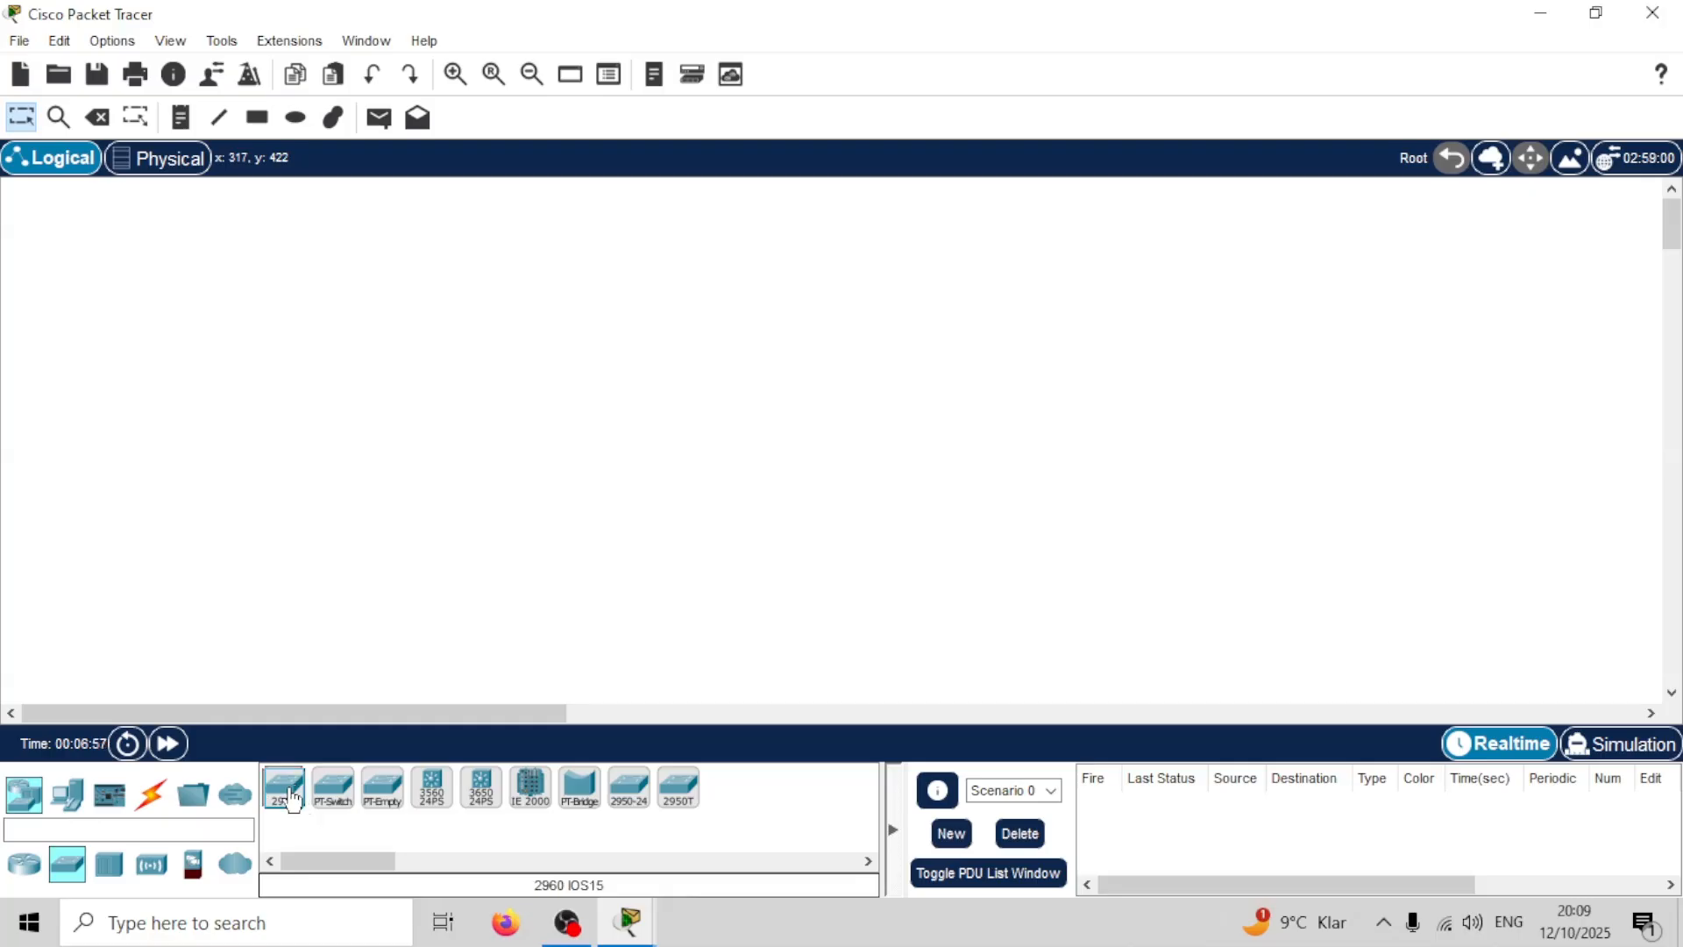
click(576, 570)
click(810, 566)
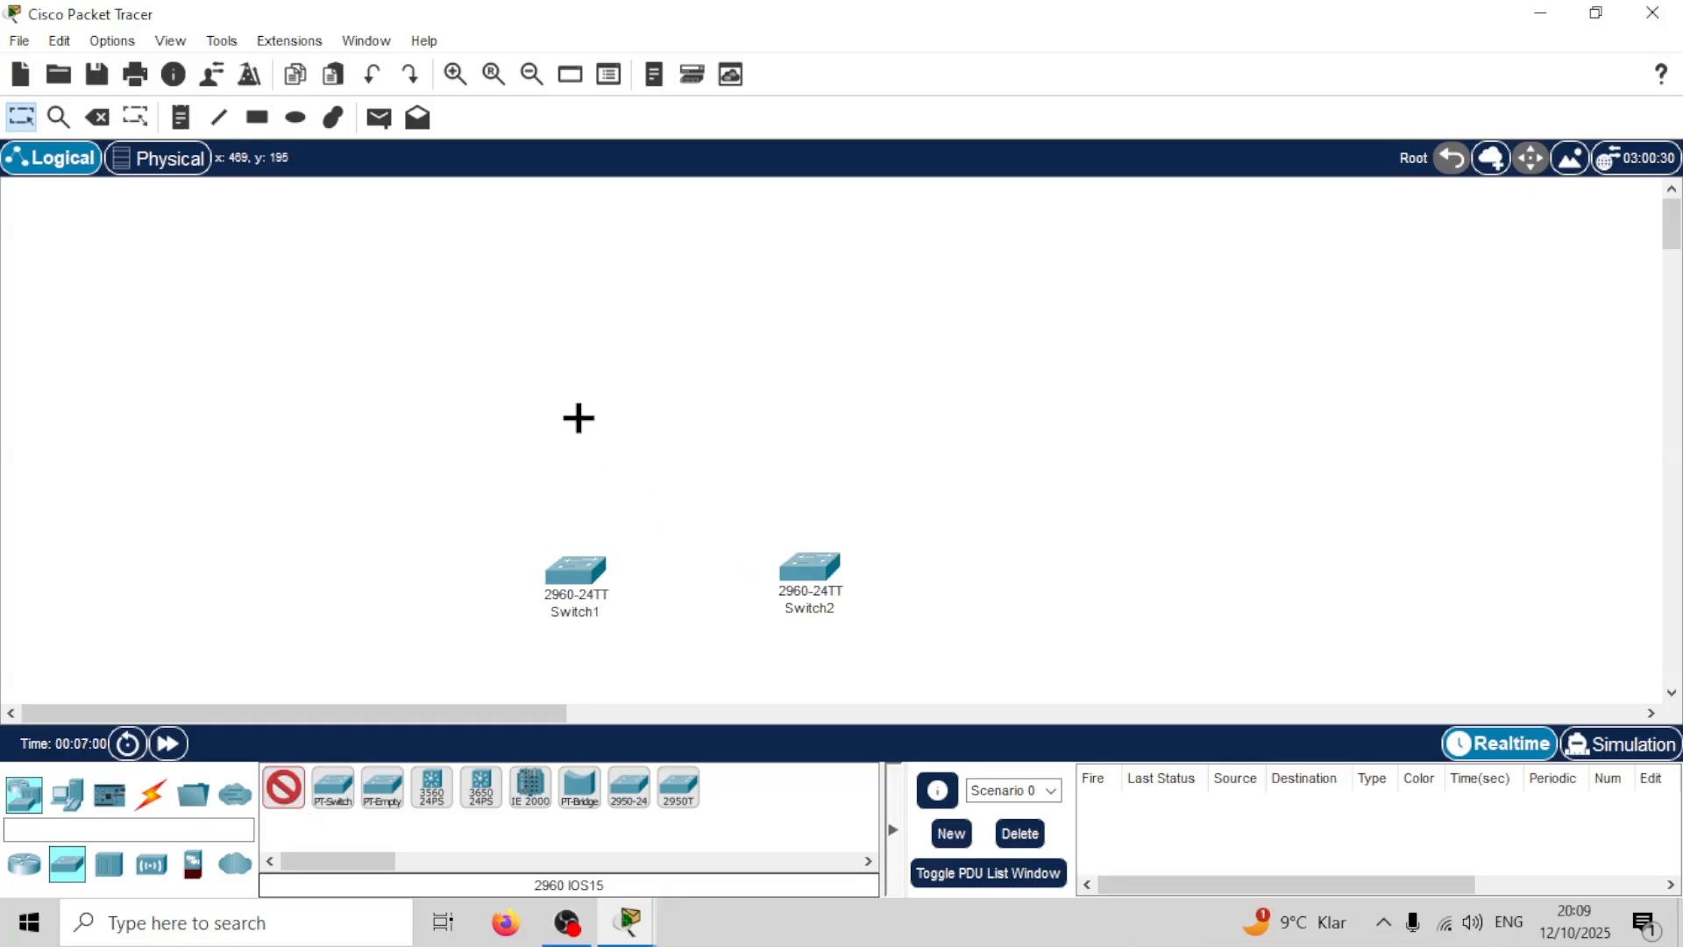
click(576, 417)
click(800, 419)
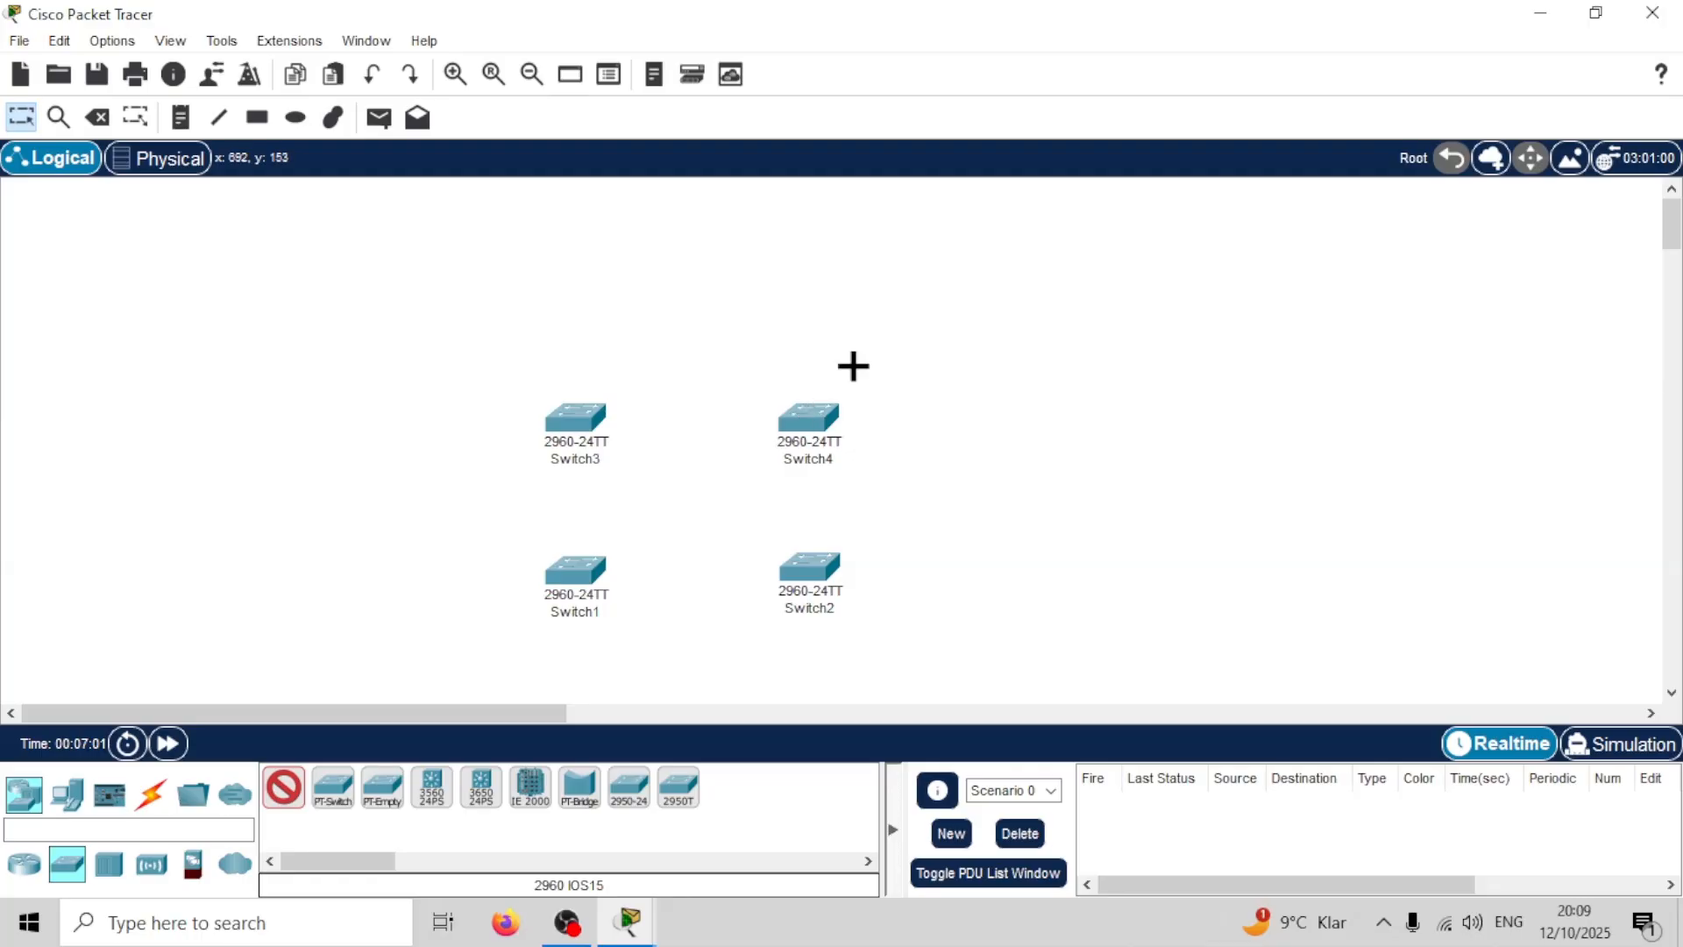
click(973, 236)
key(Escape)
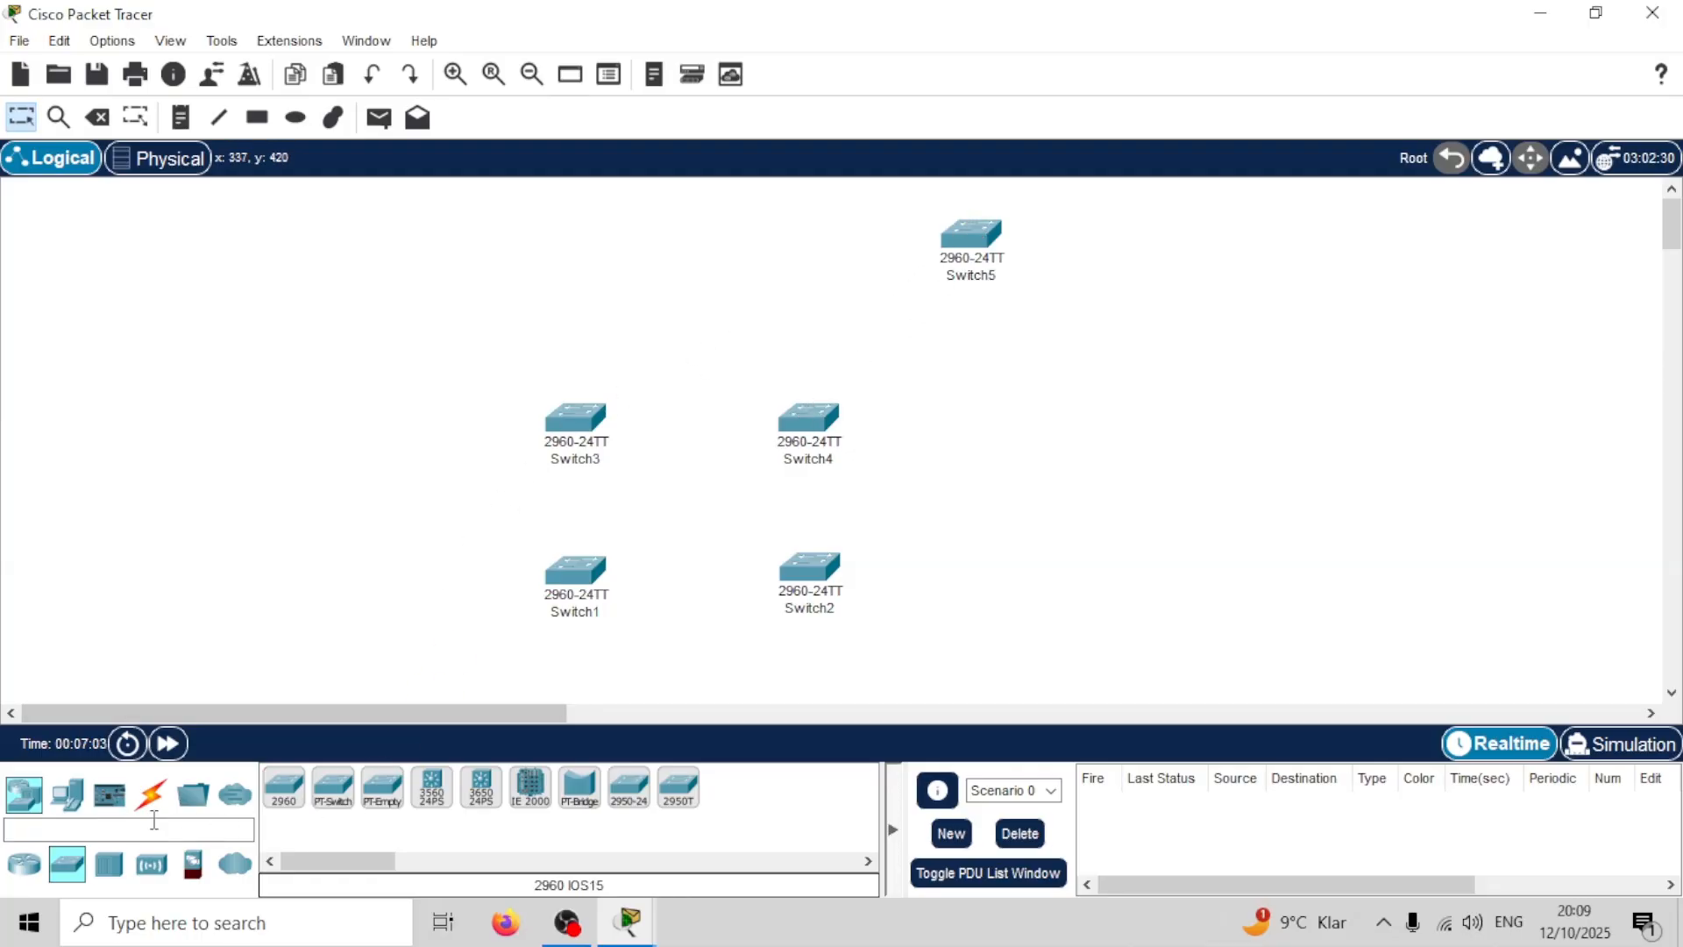
Step: Place two 2811 routers above the switch grid, one near Switch3 and one between it and Switch5
click(26, 866)
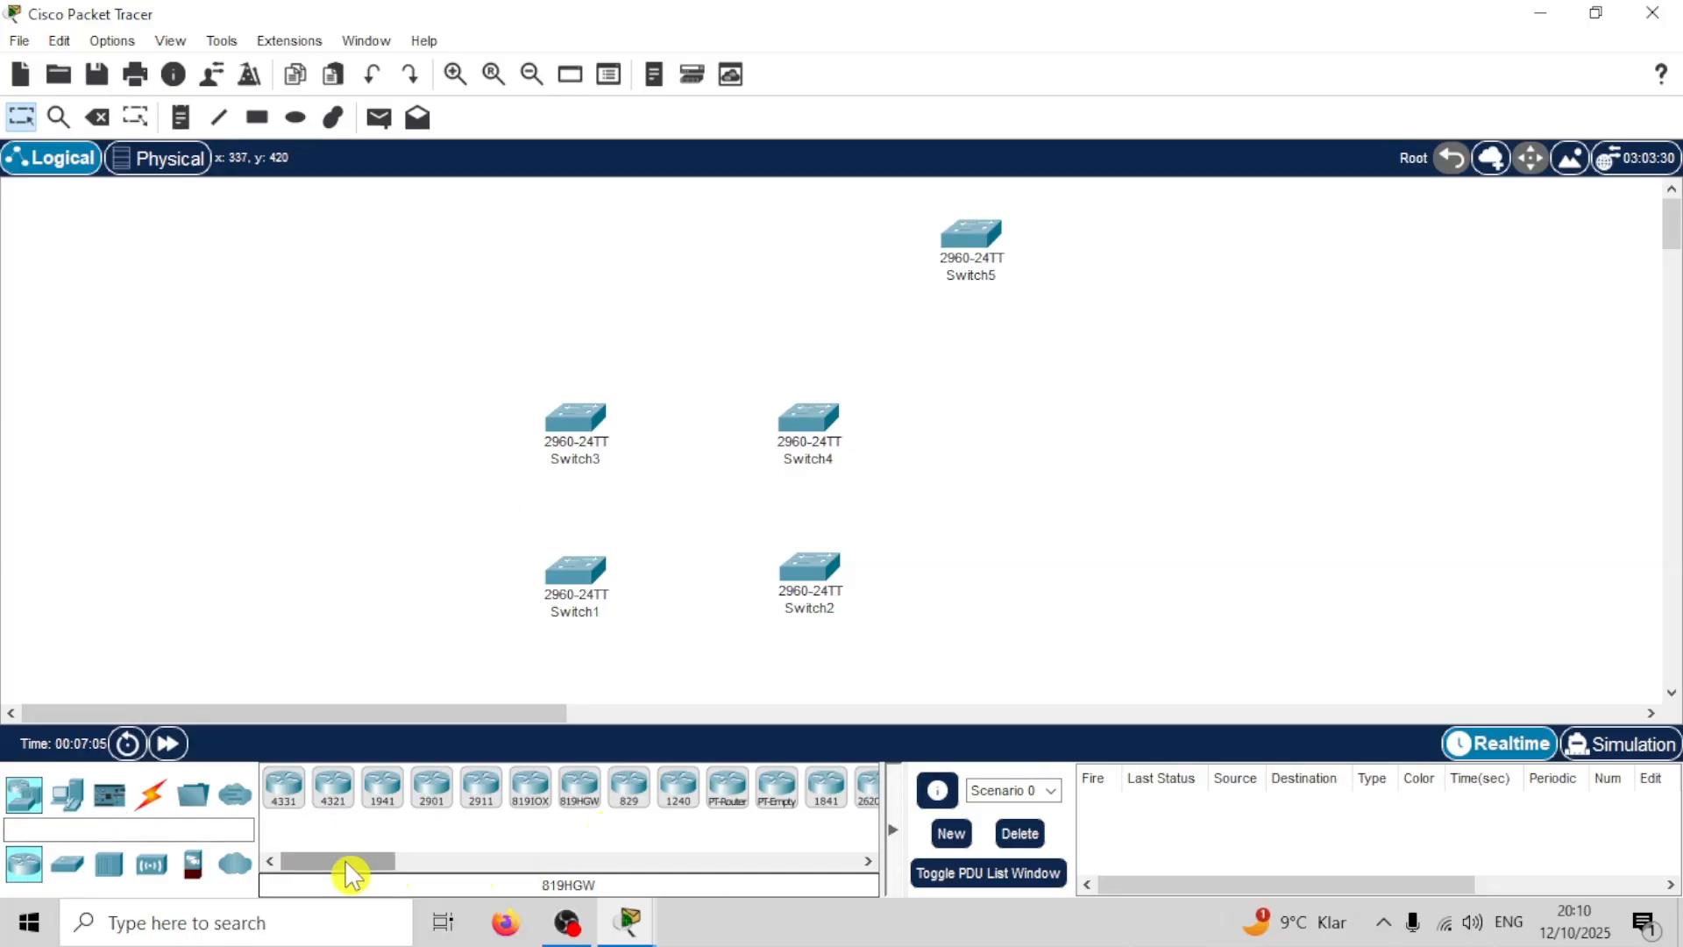
drag(345, 861, 419, 869)
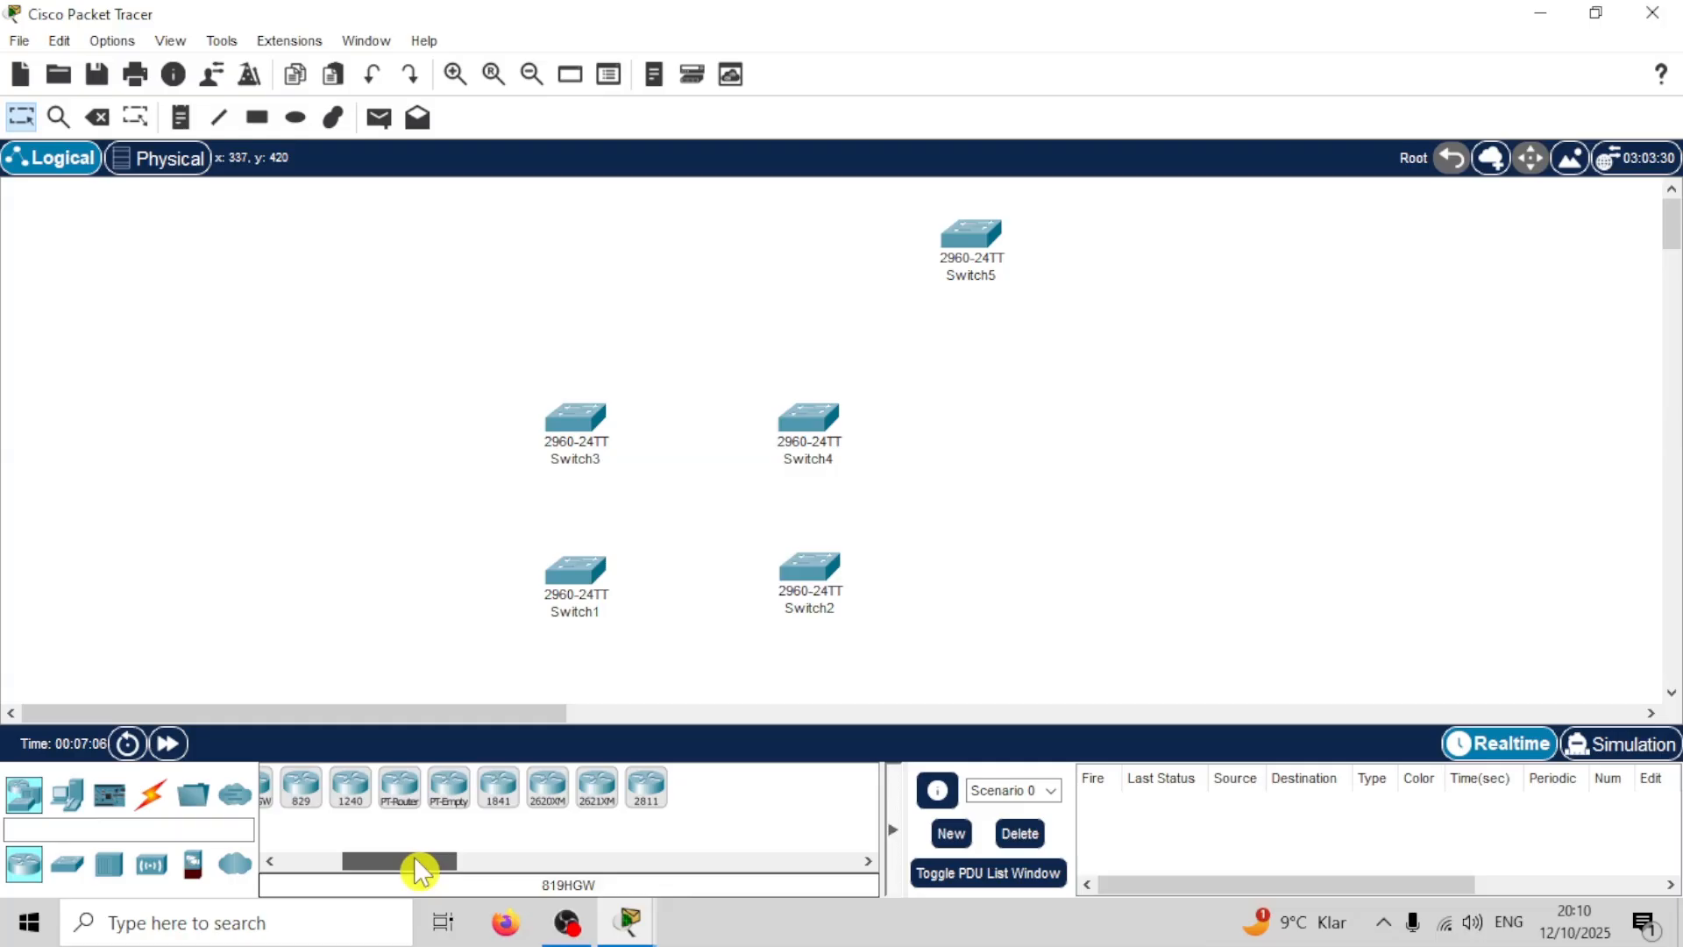
click(649, 805)
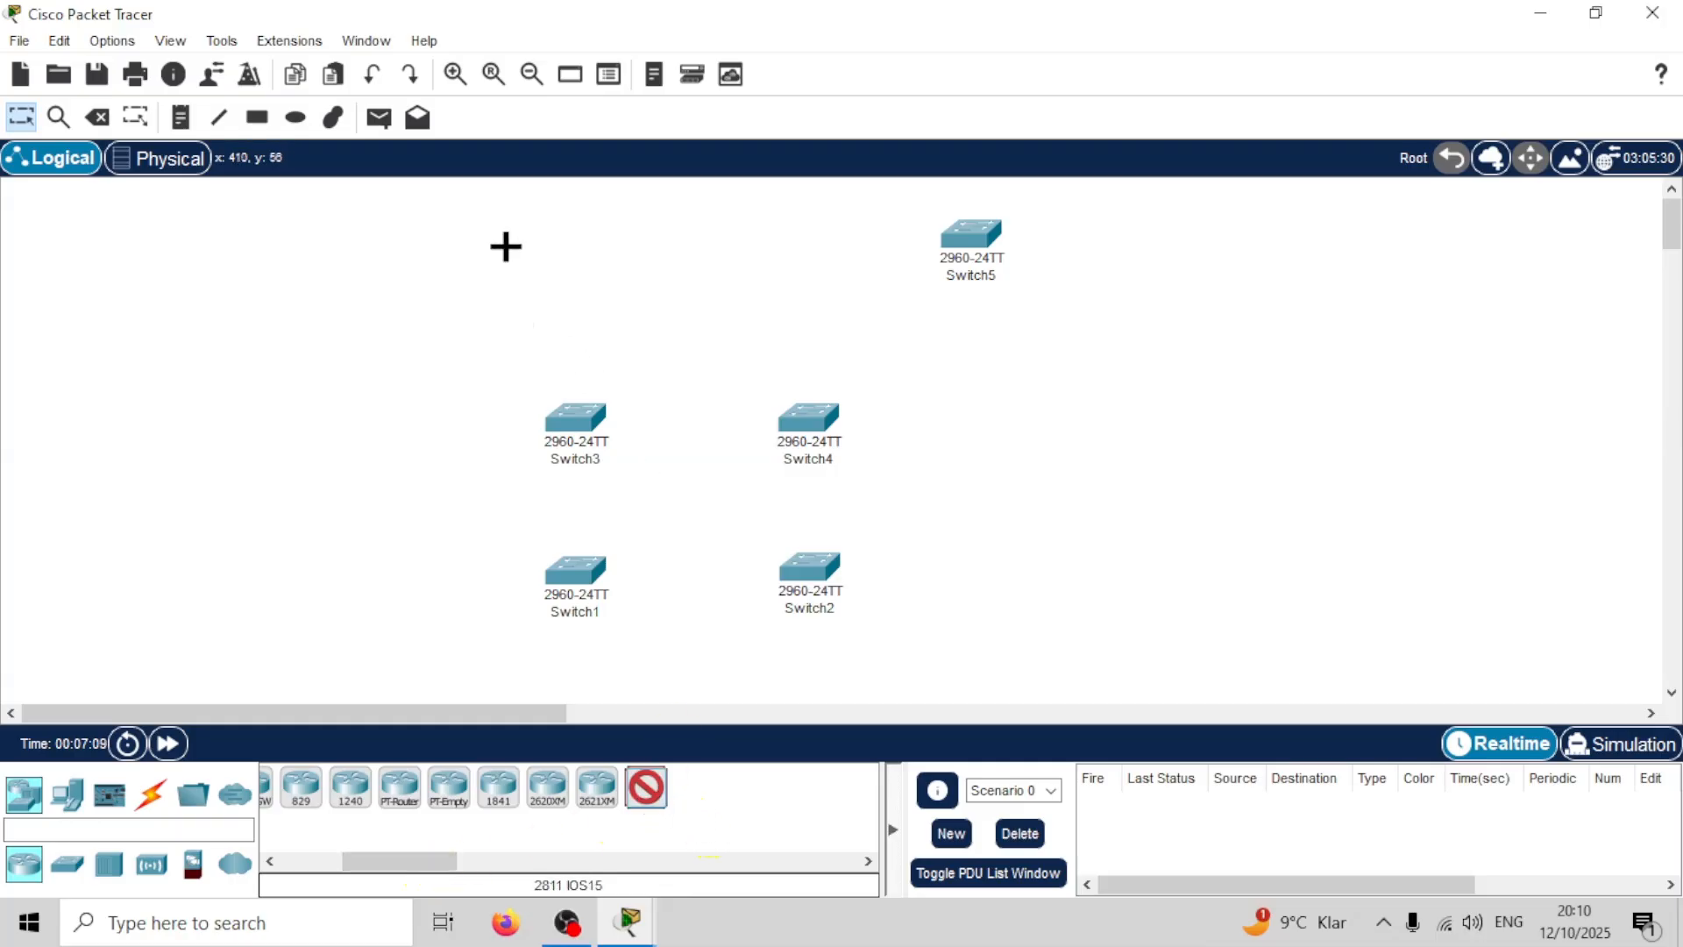
click(506, 246)
click(719, 214)
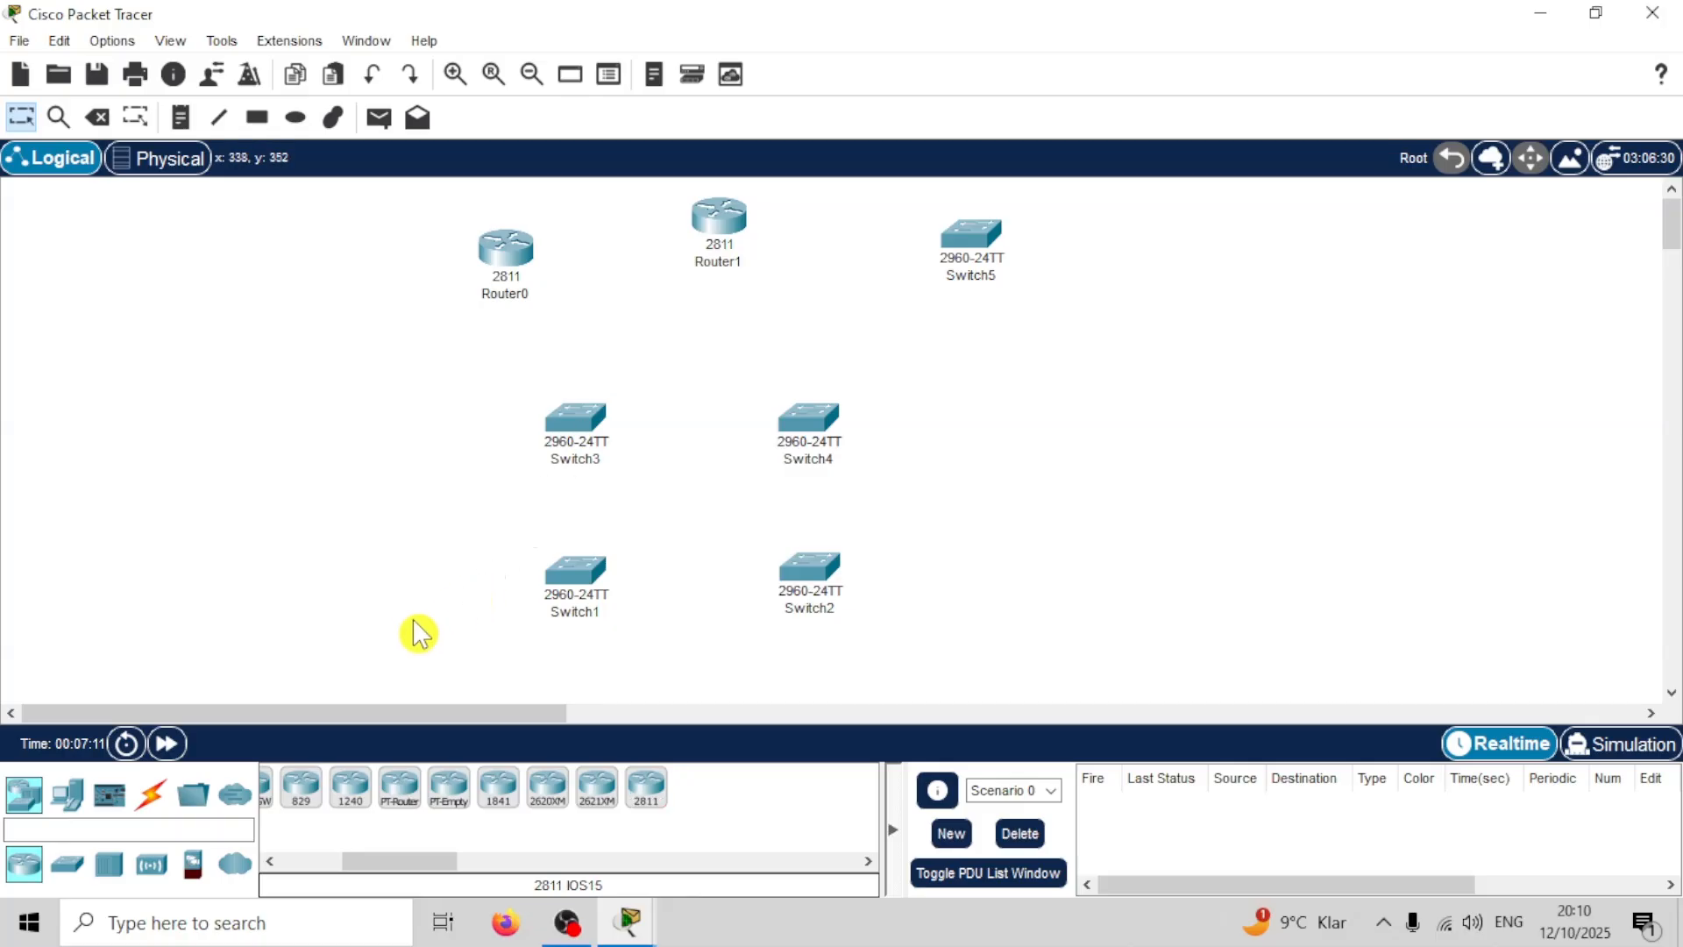
Step: Place an AccessPoint-PT wireless access point to the right of Switch4
click(152, 865)
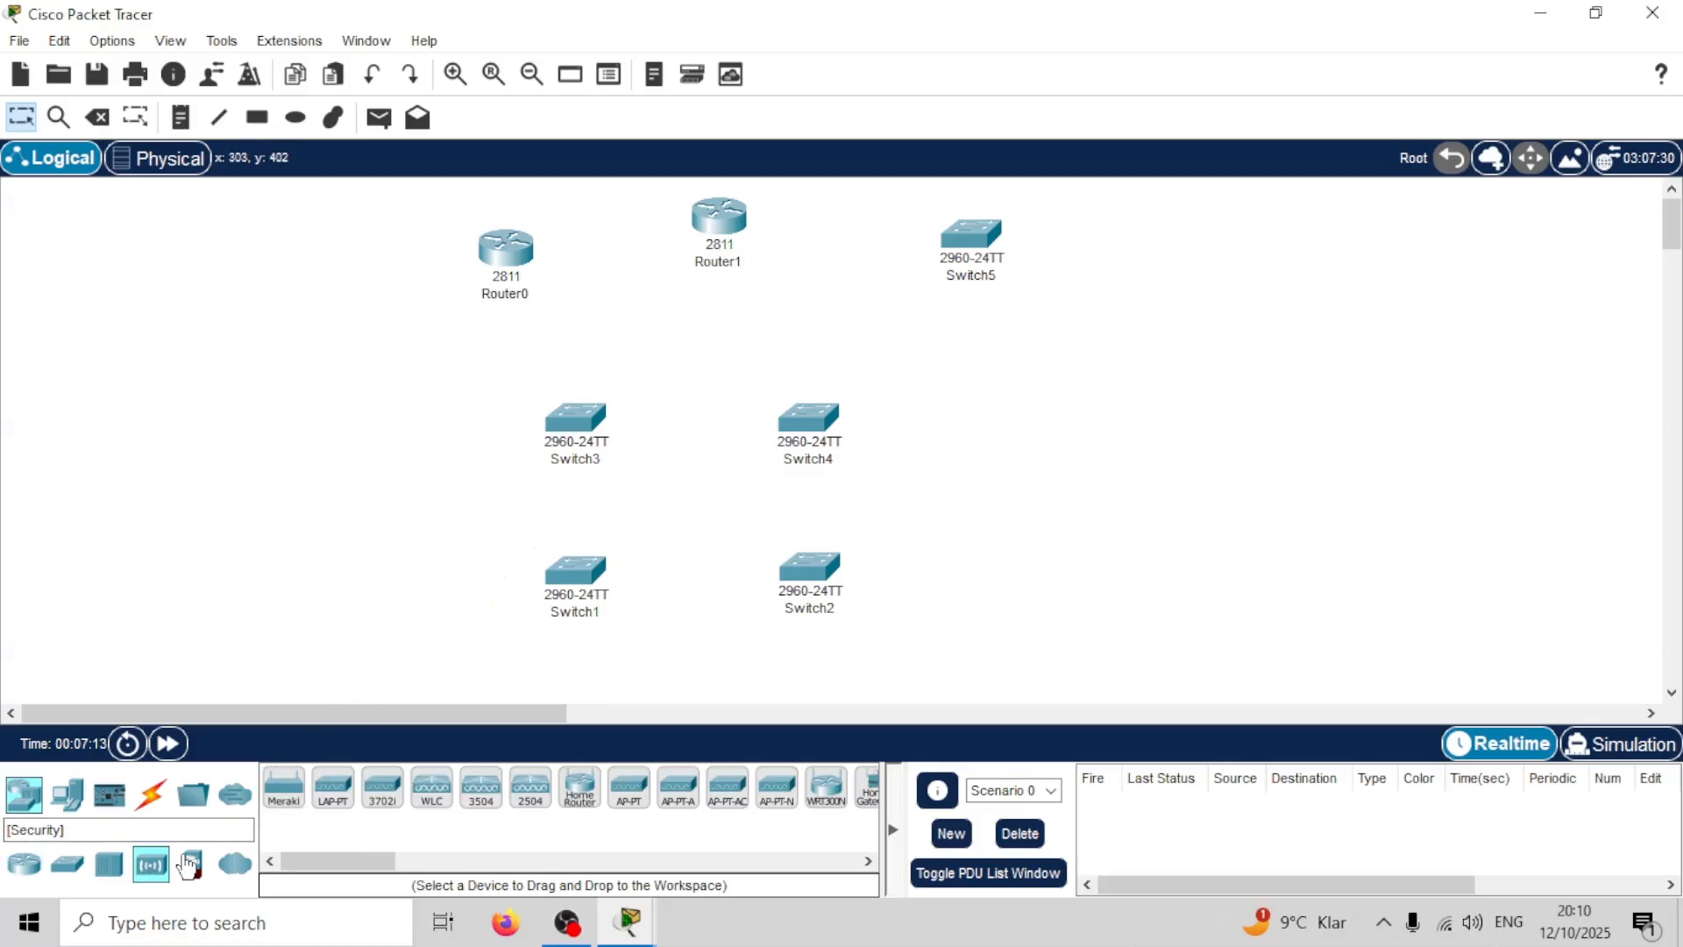
click(632, 796)
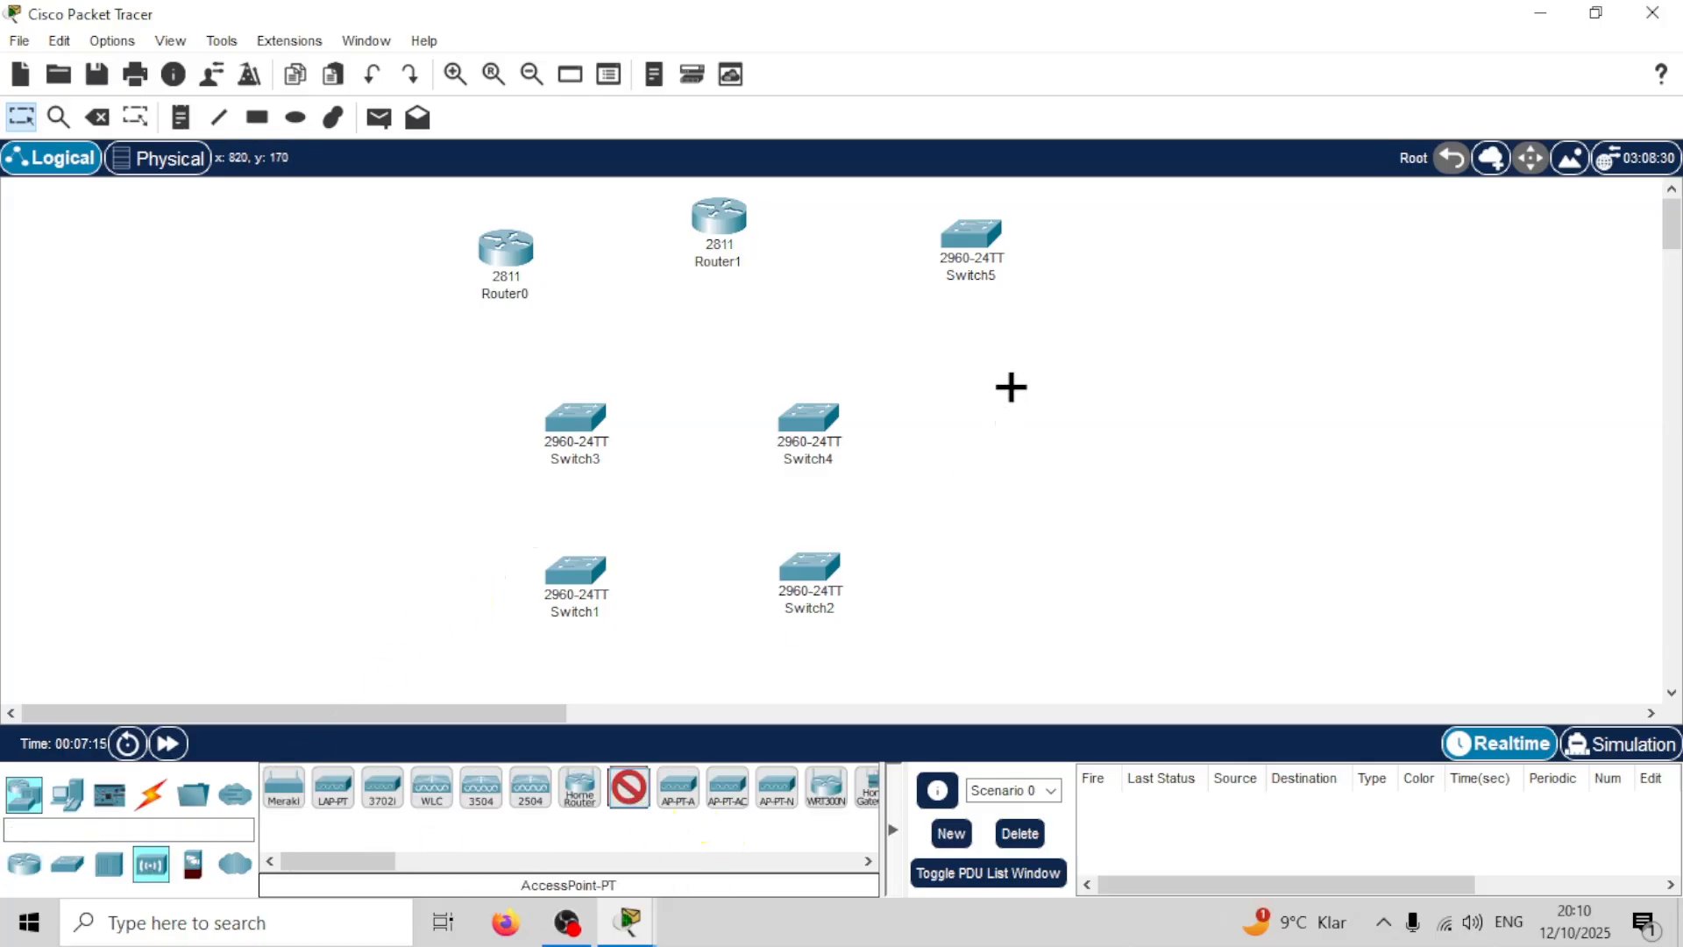
click(1011, 386)
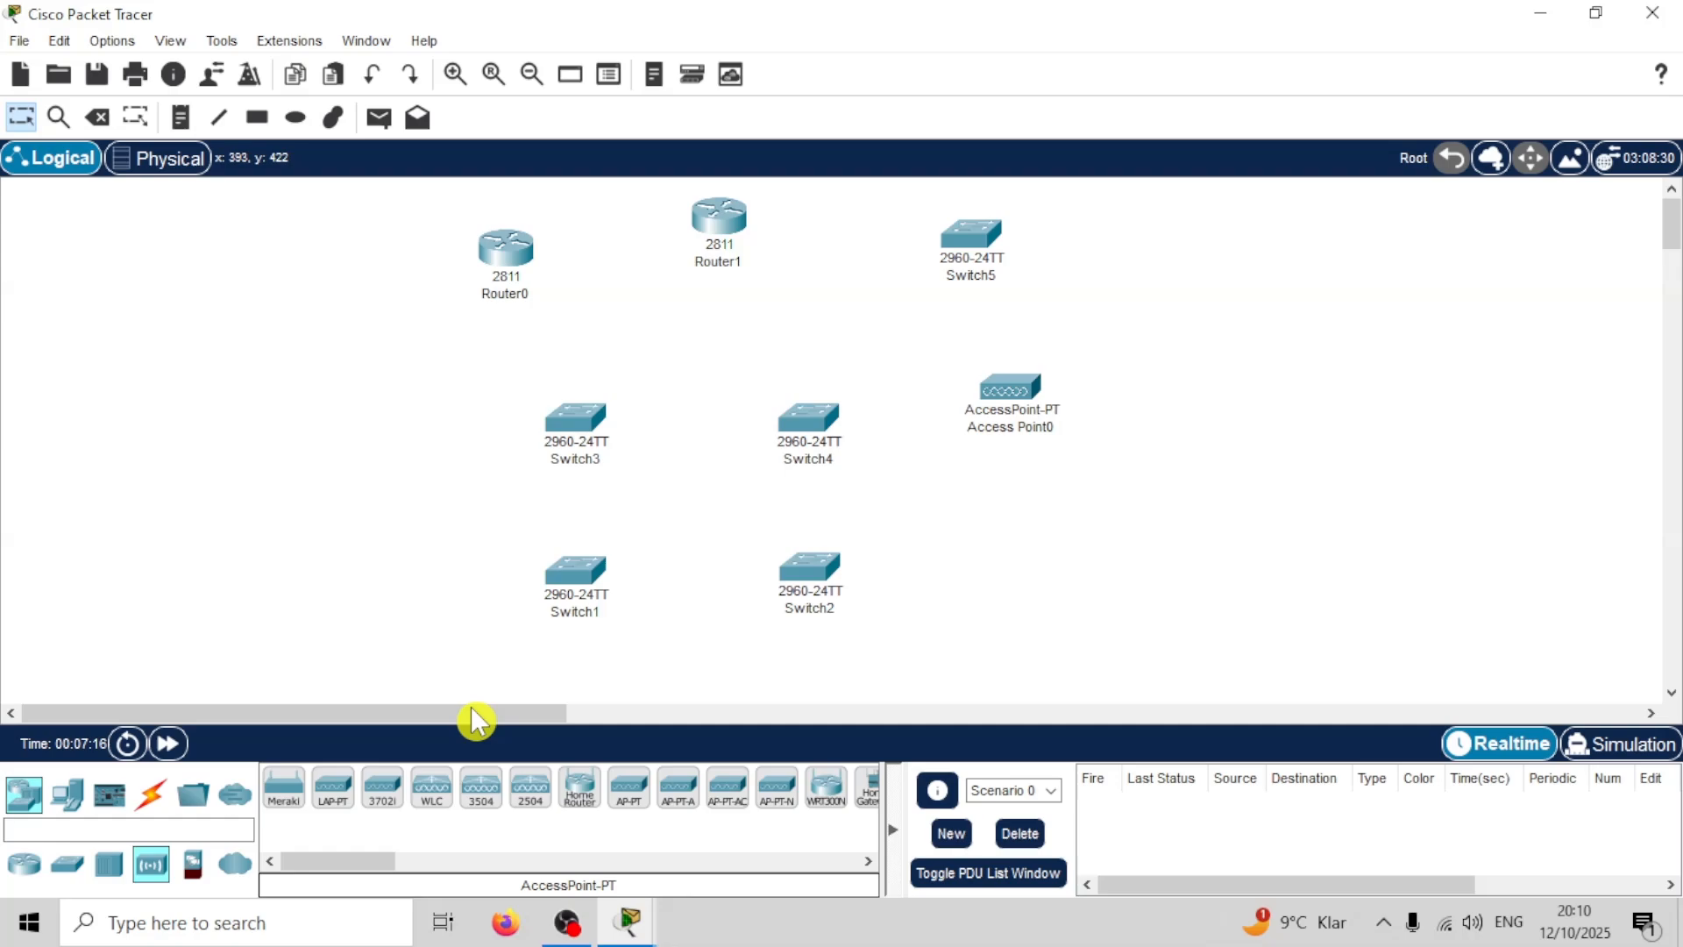
Step: Place a PC to the left of Switch1, and a laptop and a second PC to the right of Switch2
click(70, 798)
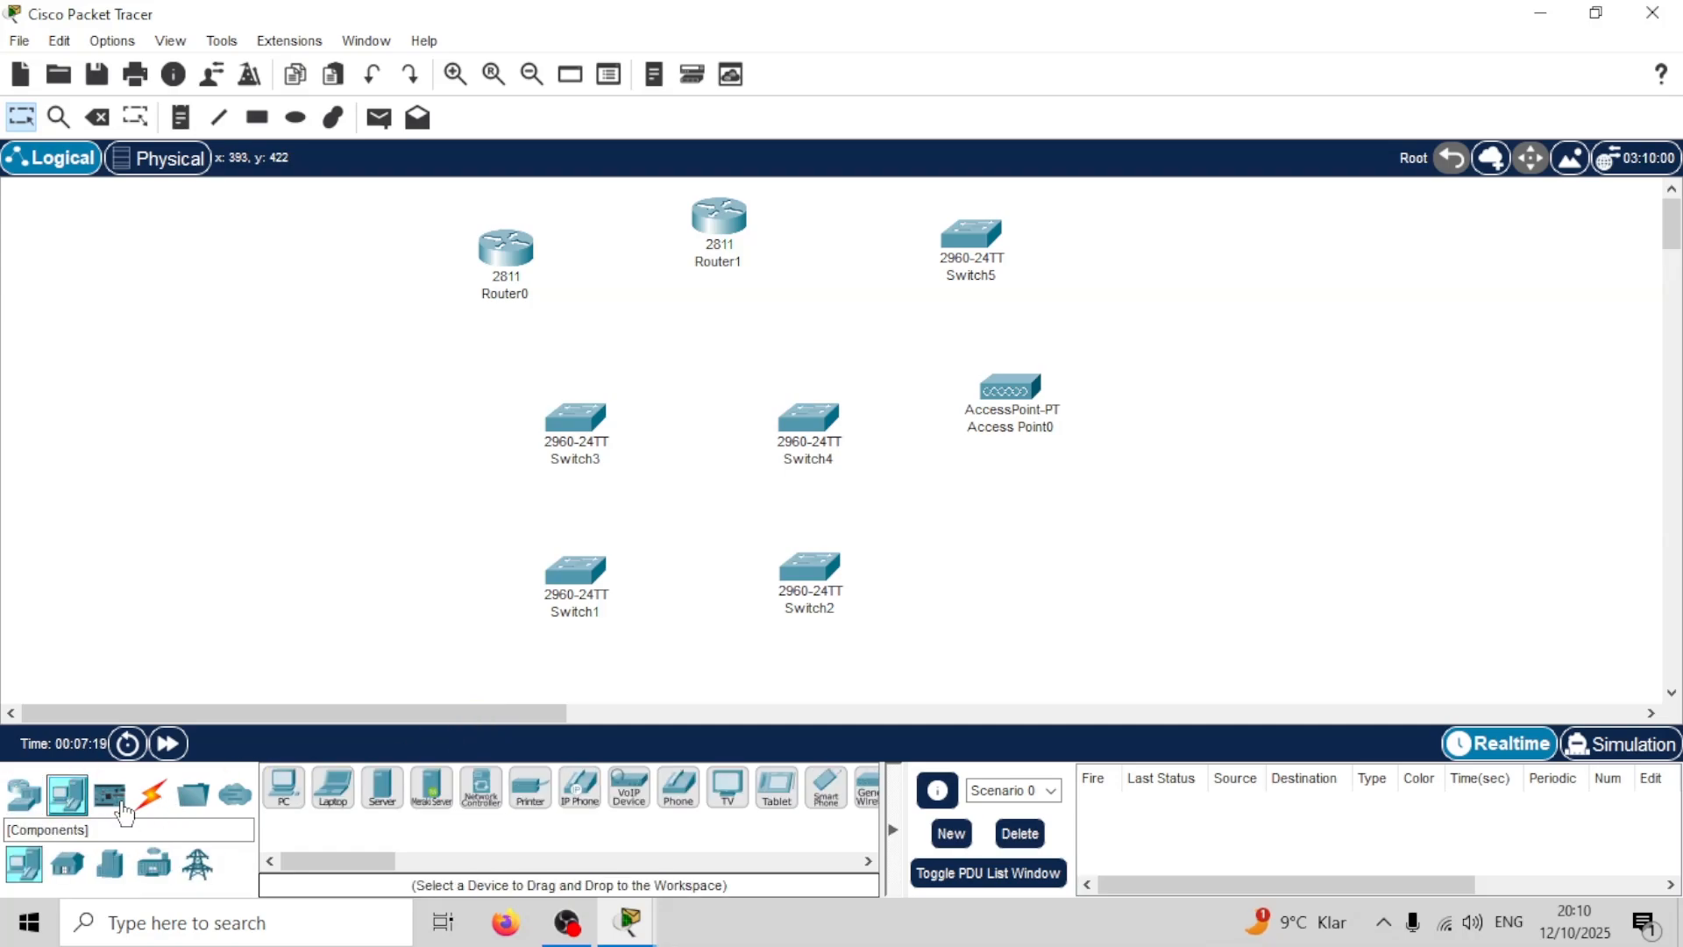
click(287, 789)
click(451, 570)
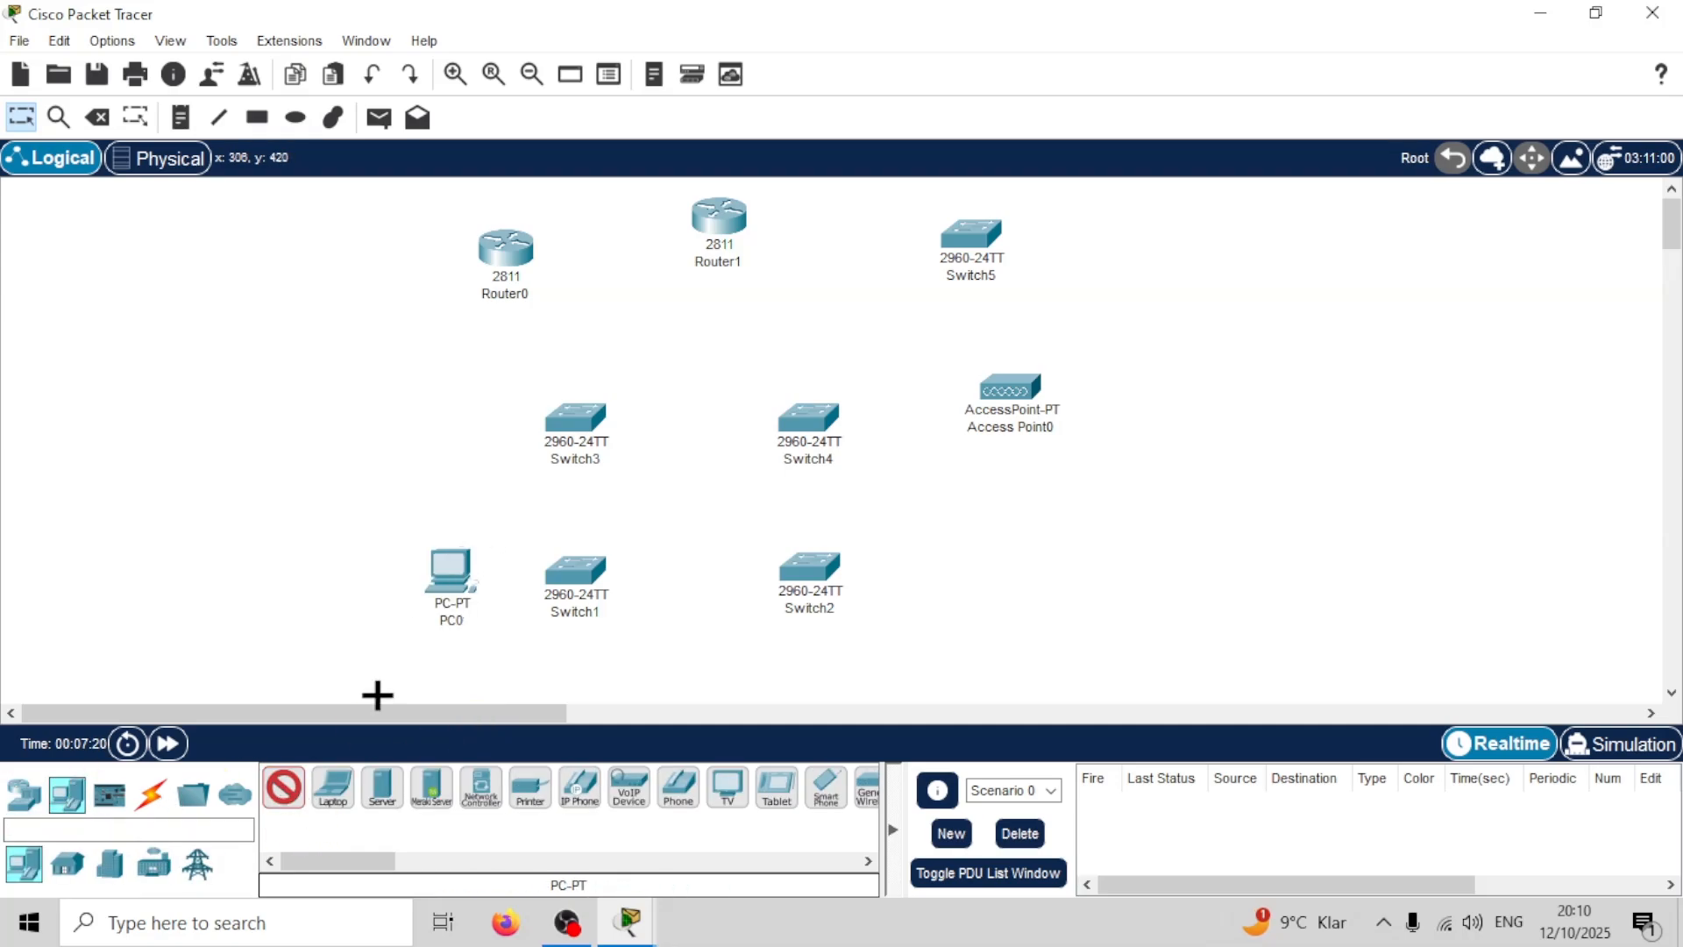
click(322, 797)
click(927, 551)
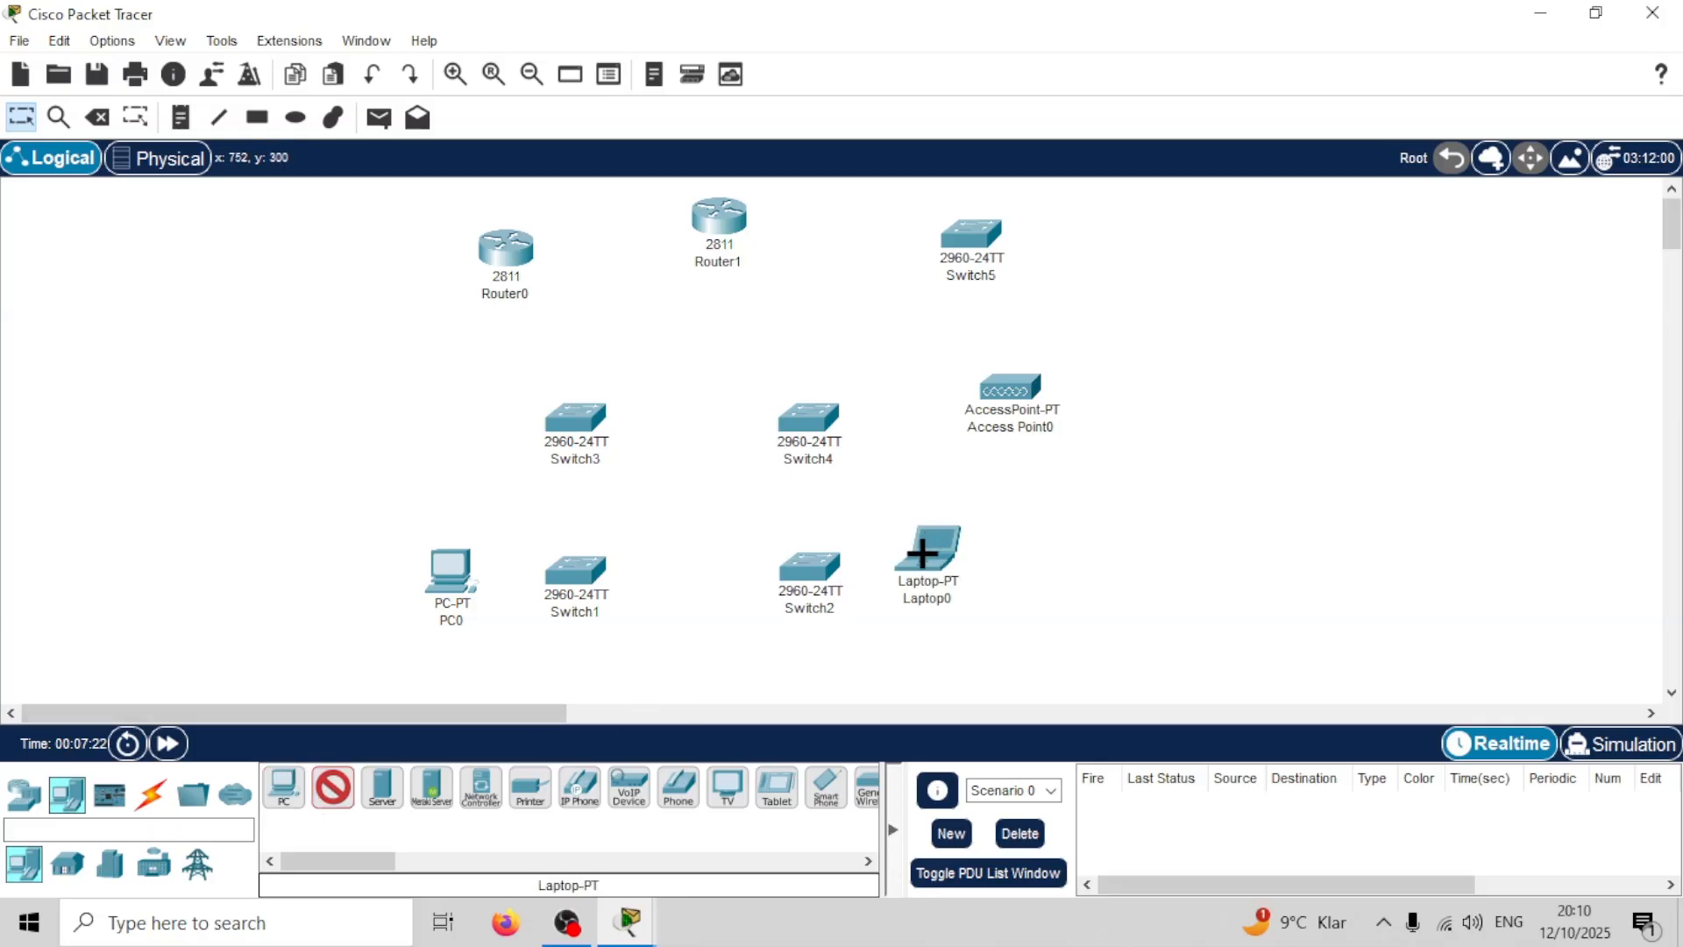
click(288, 784)
click(915, 649)
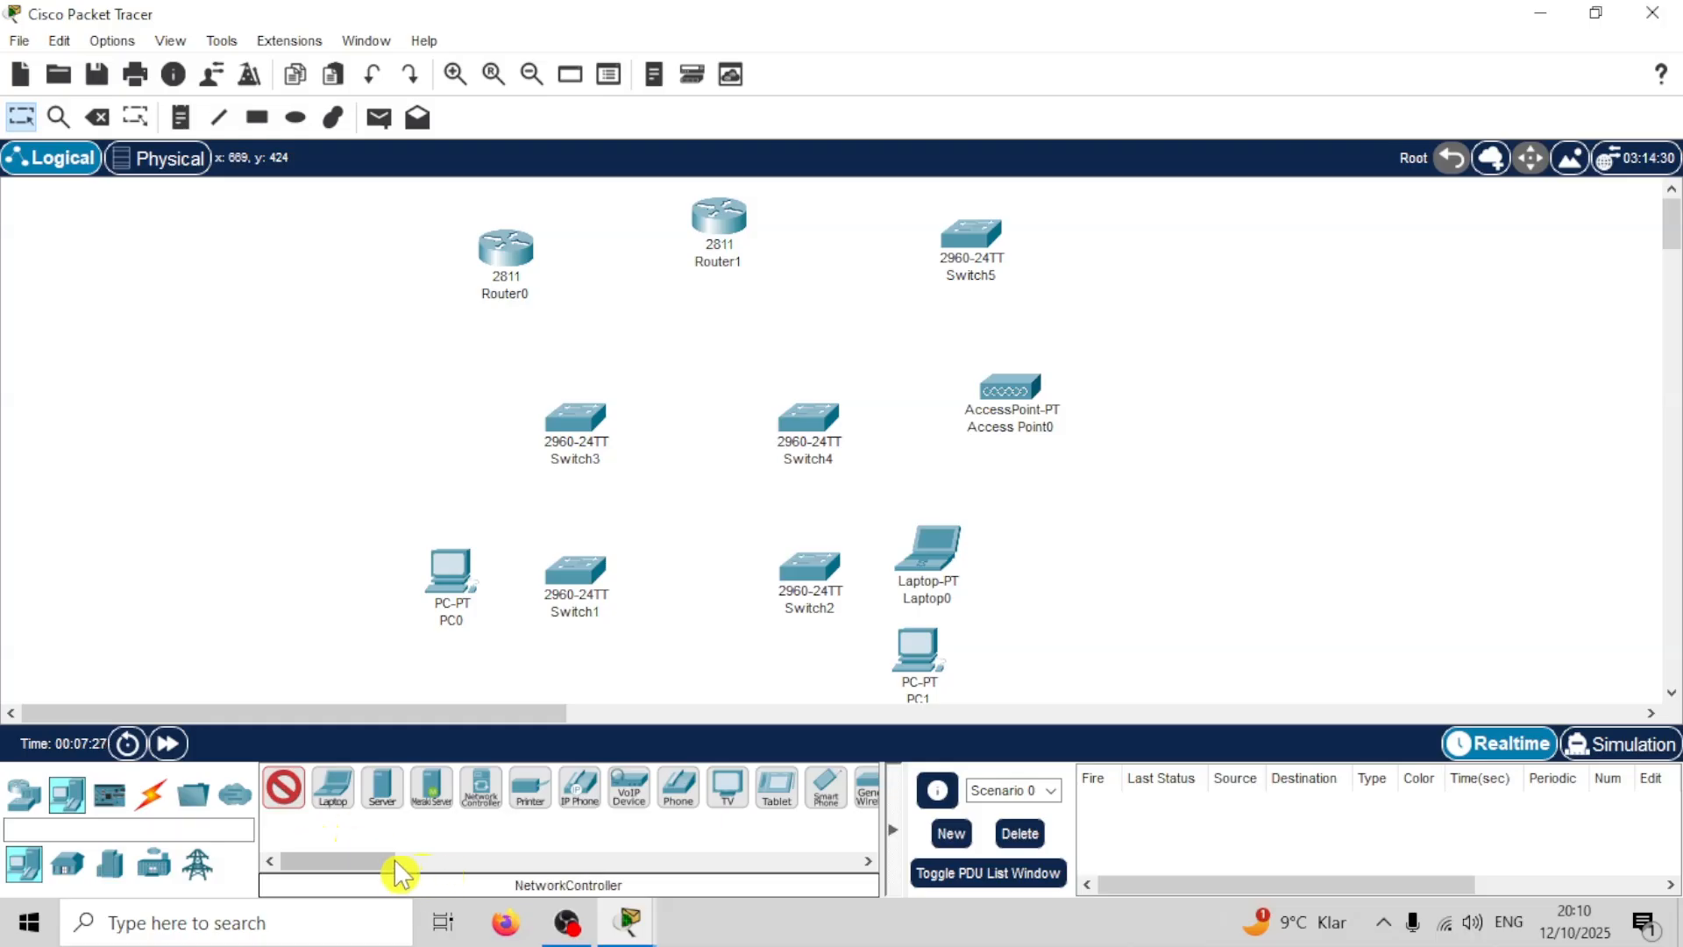
Step: Place a smartphone below and to the right of the access point
drag(393, 859, 413, 865)
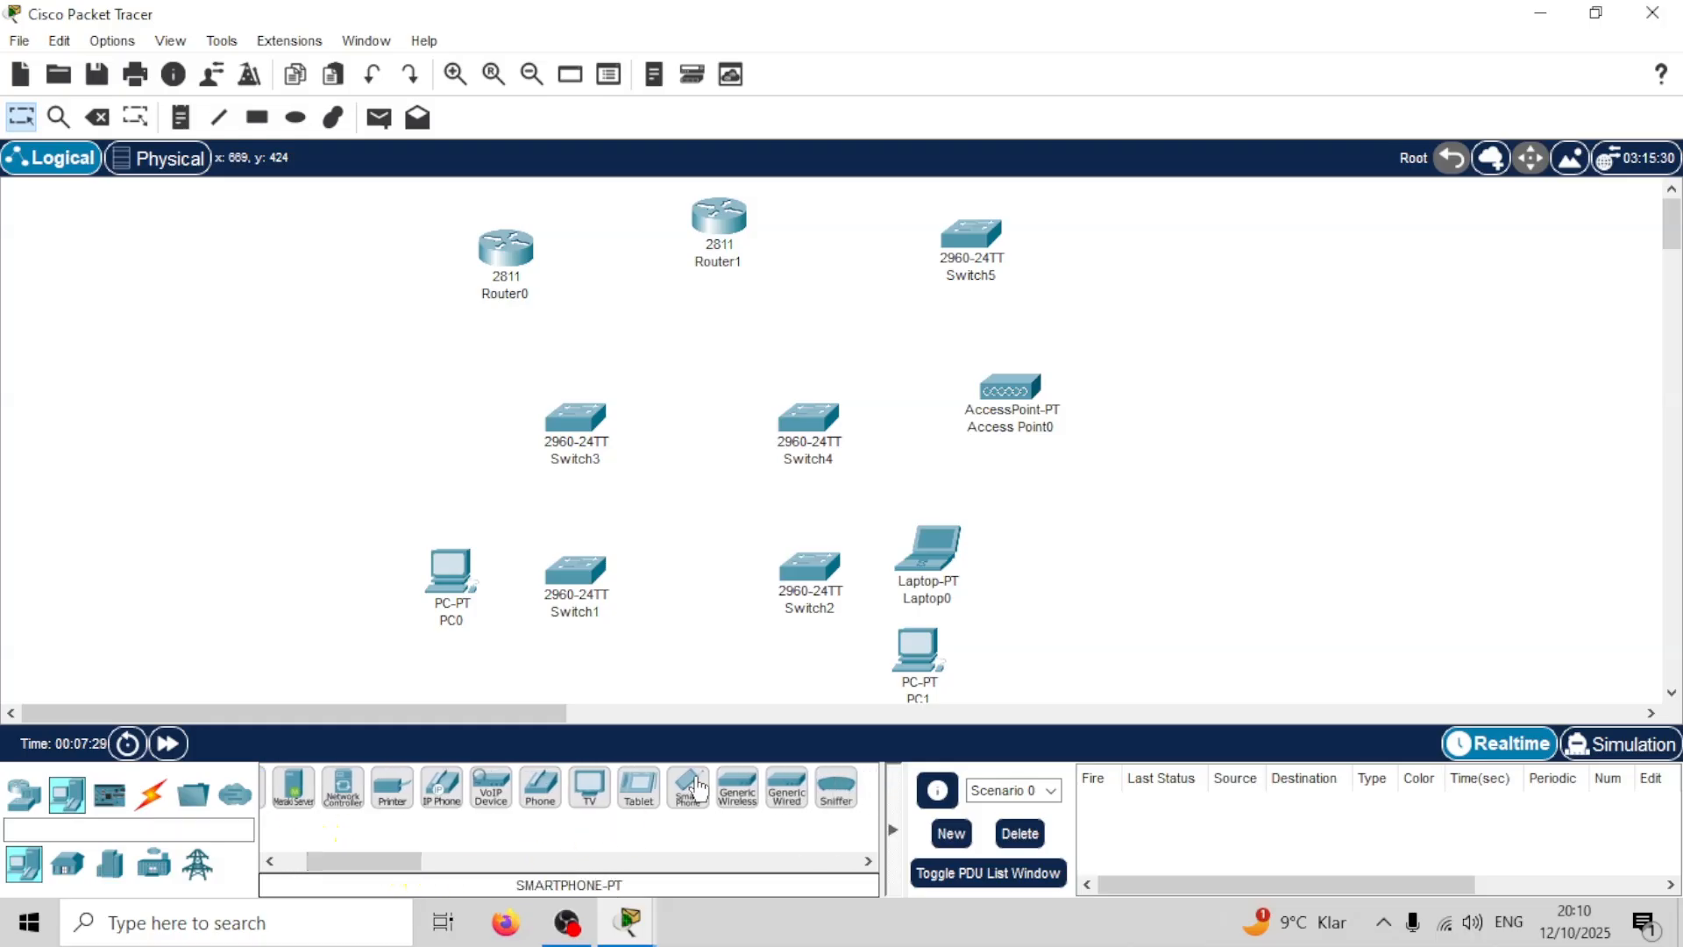
click(697, 787)
click(1184, 515)
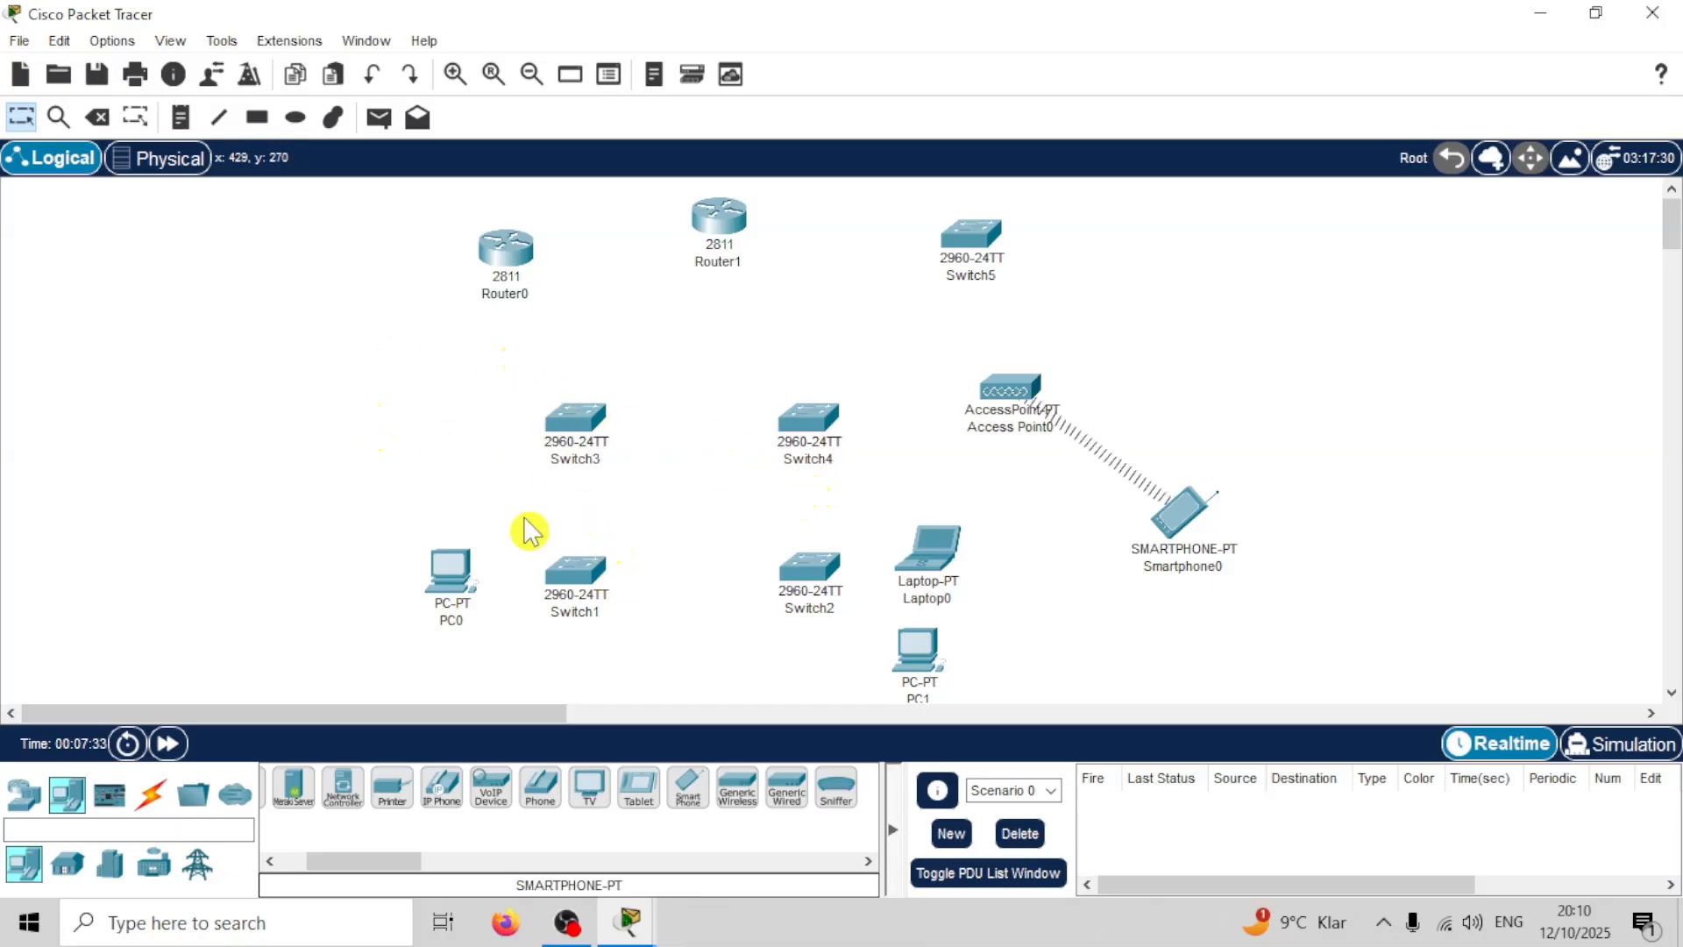
Step: Rename Router0 as R1-LAN and Router1 as R-ISP PROVIDER
click(524, 296)
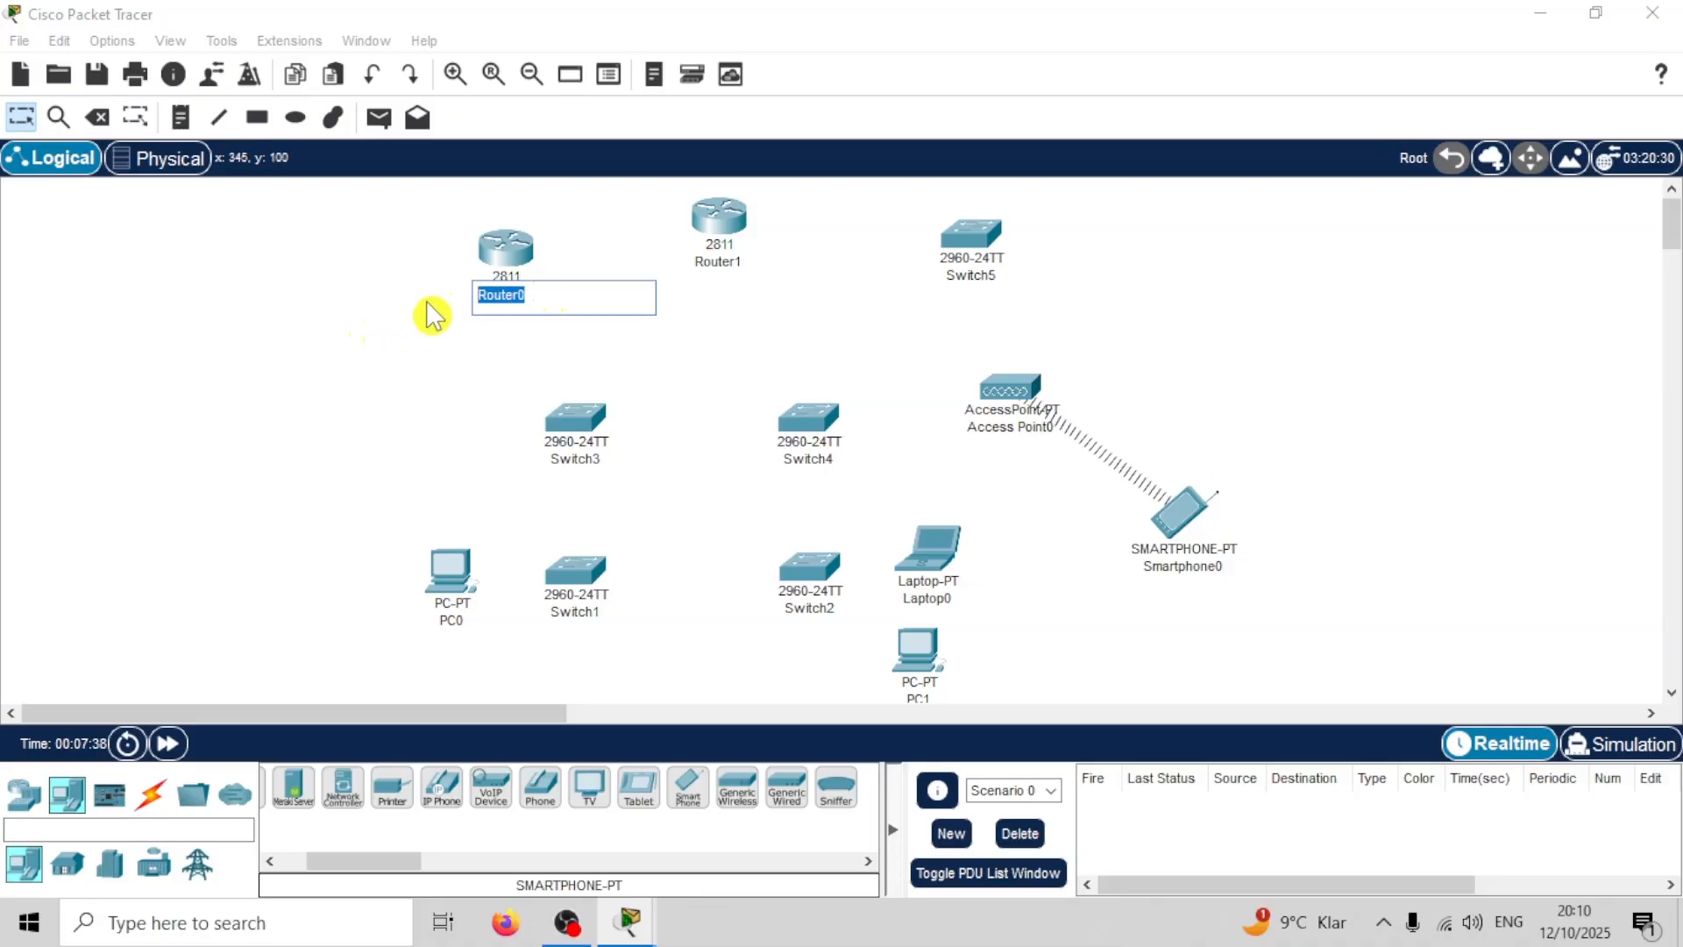
text(R1-LAN)
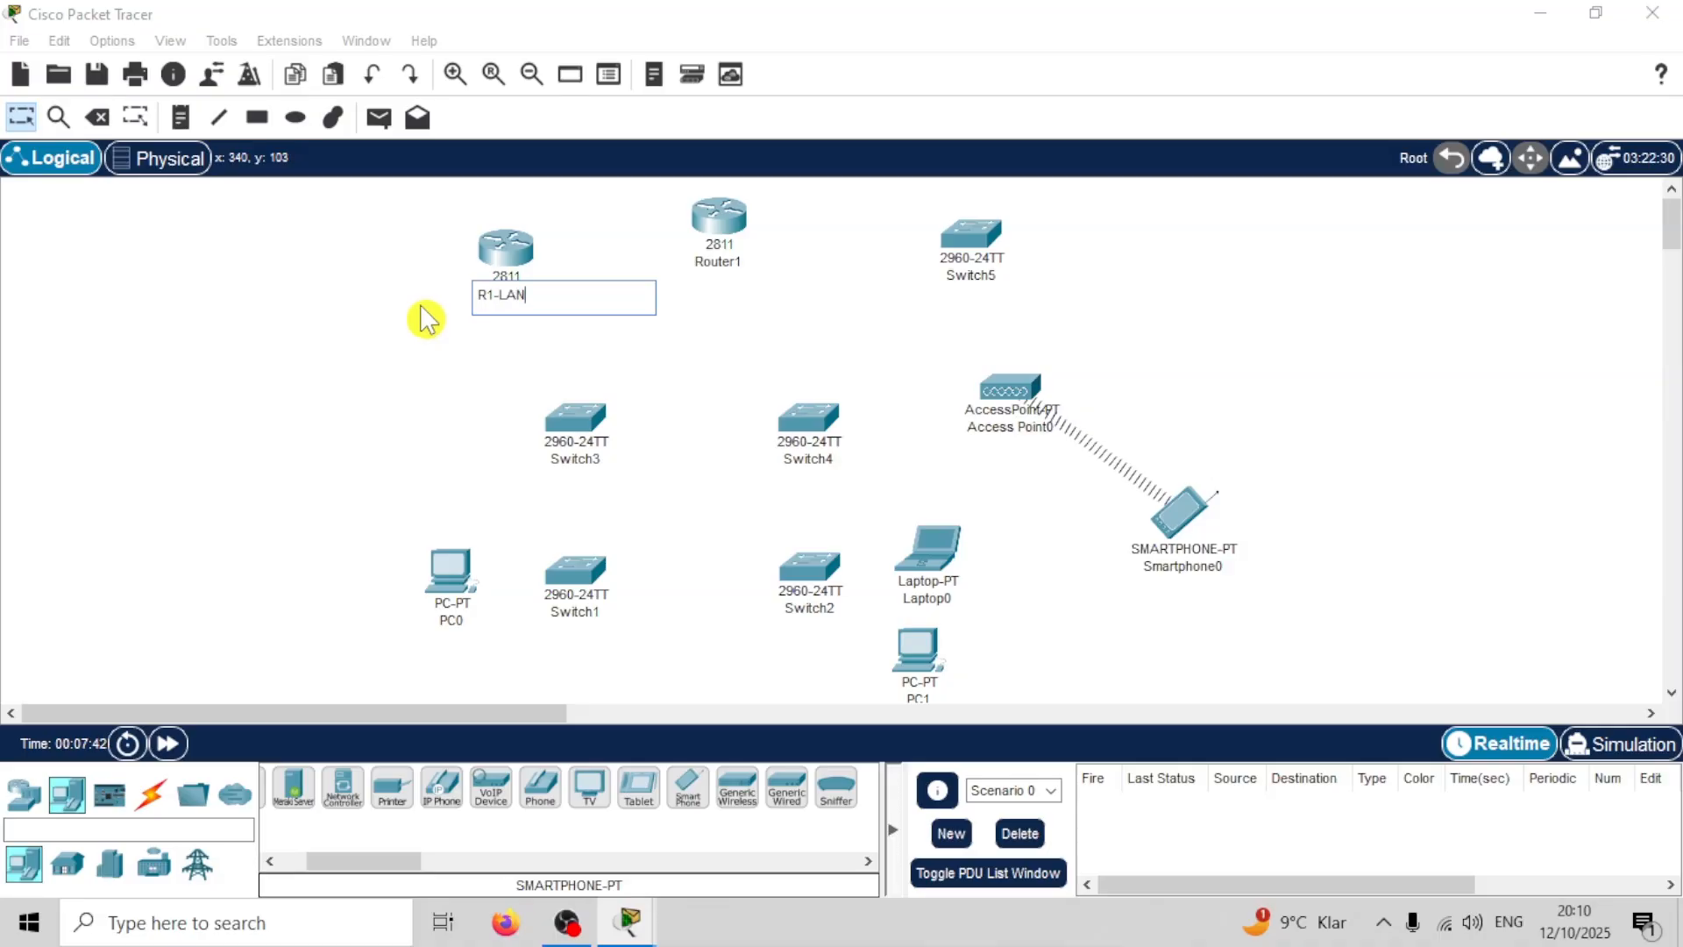
click(716, 263)
drag(742, 263, 612, 263)
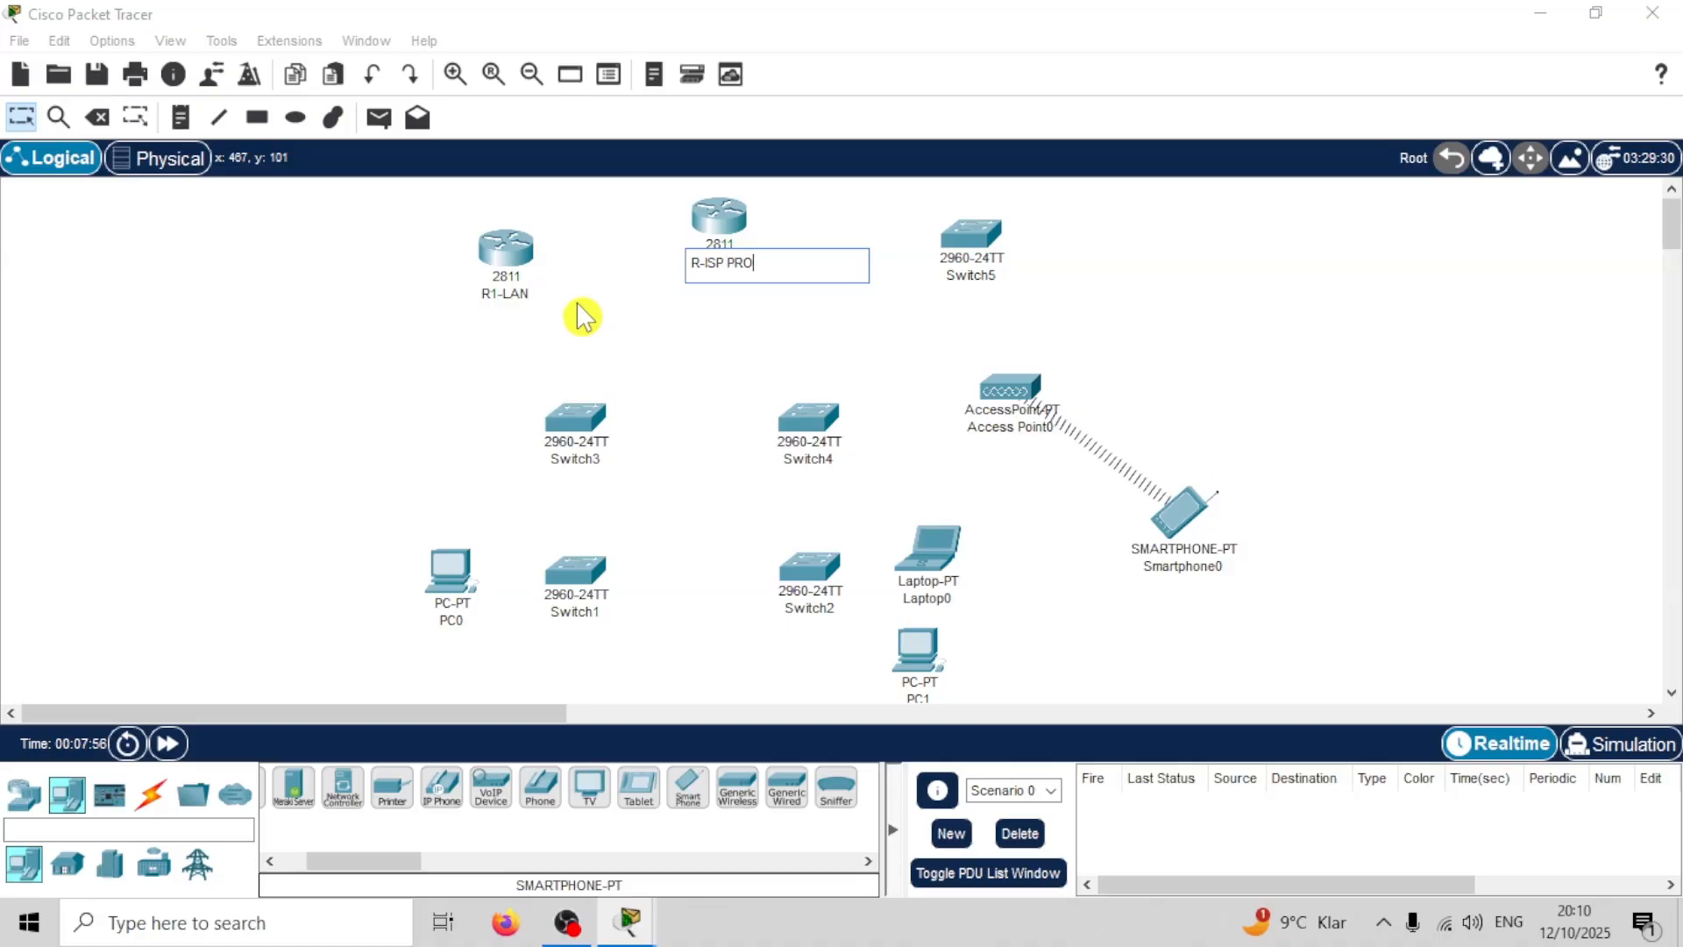
key(Return)
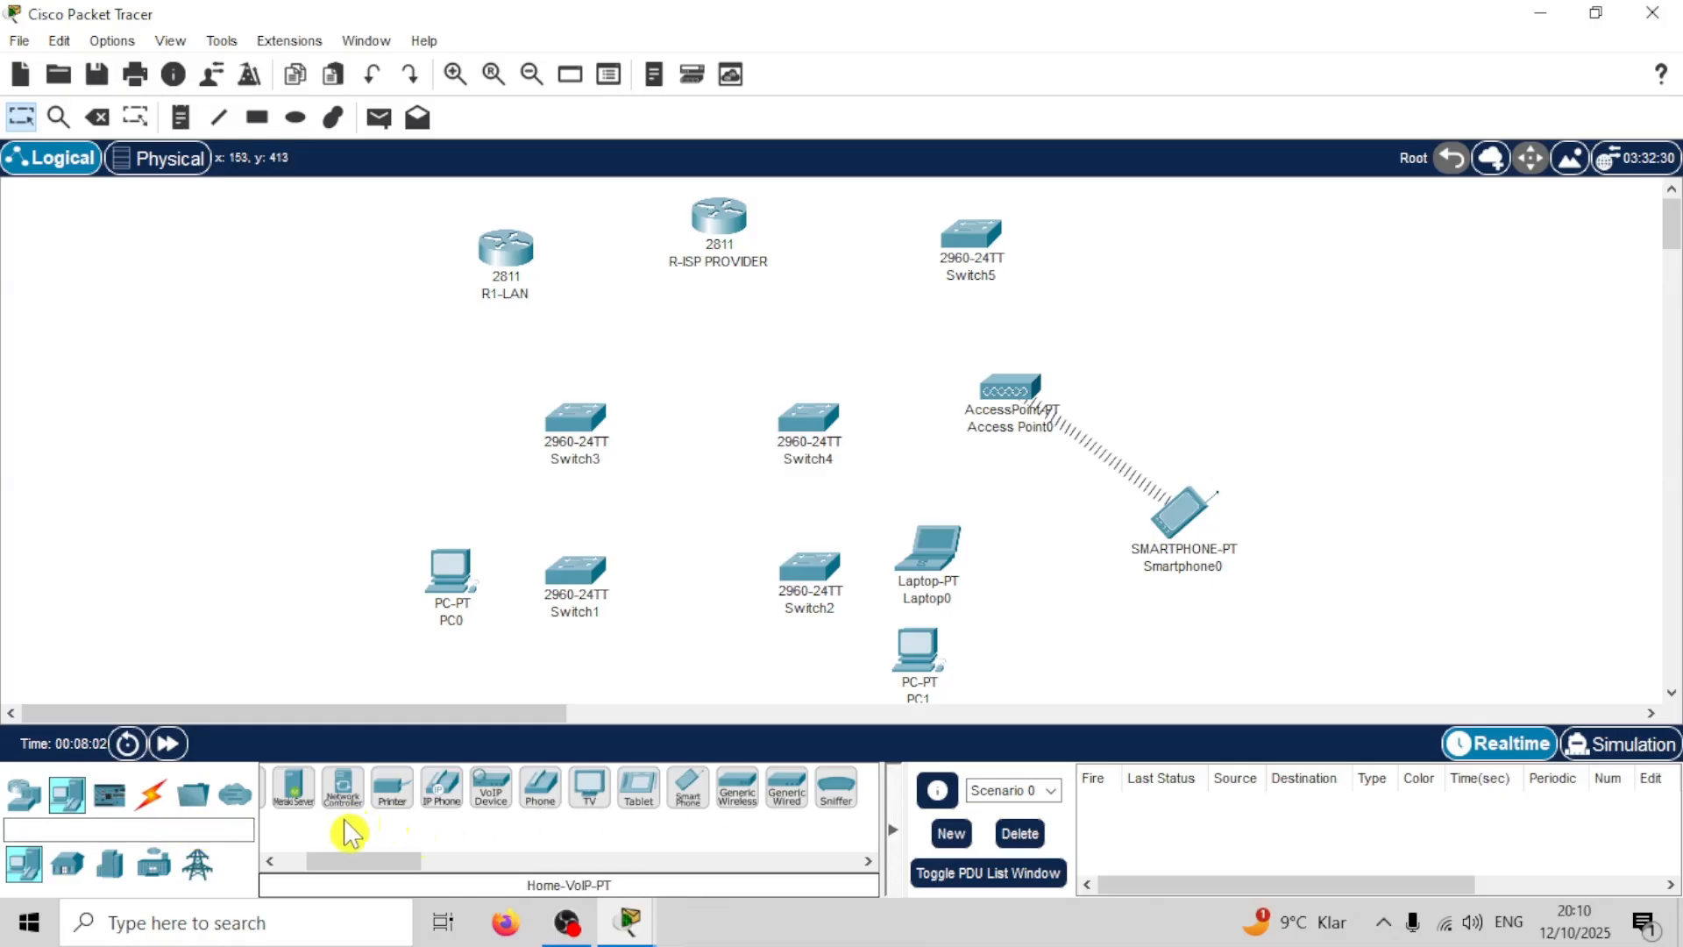
Step: Place a Server-PT to the right of Switch5 and move the R1-LAN router slightly down and to the left
scroll(342, 855, left, 3)
click(383, 788)
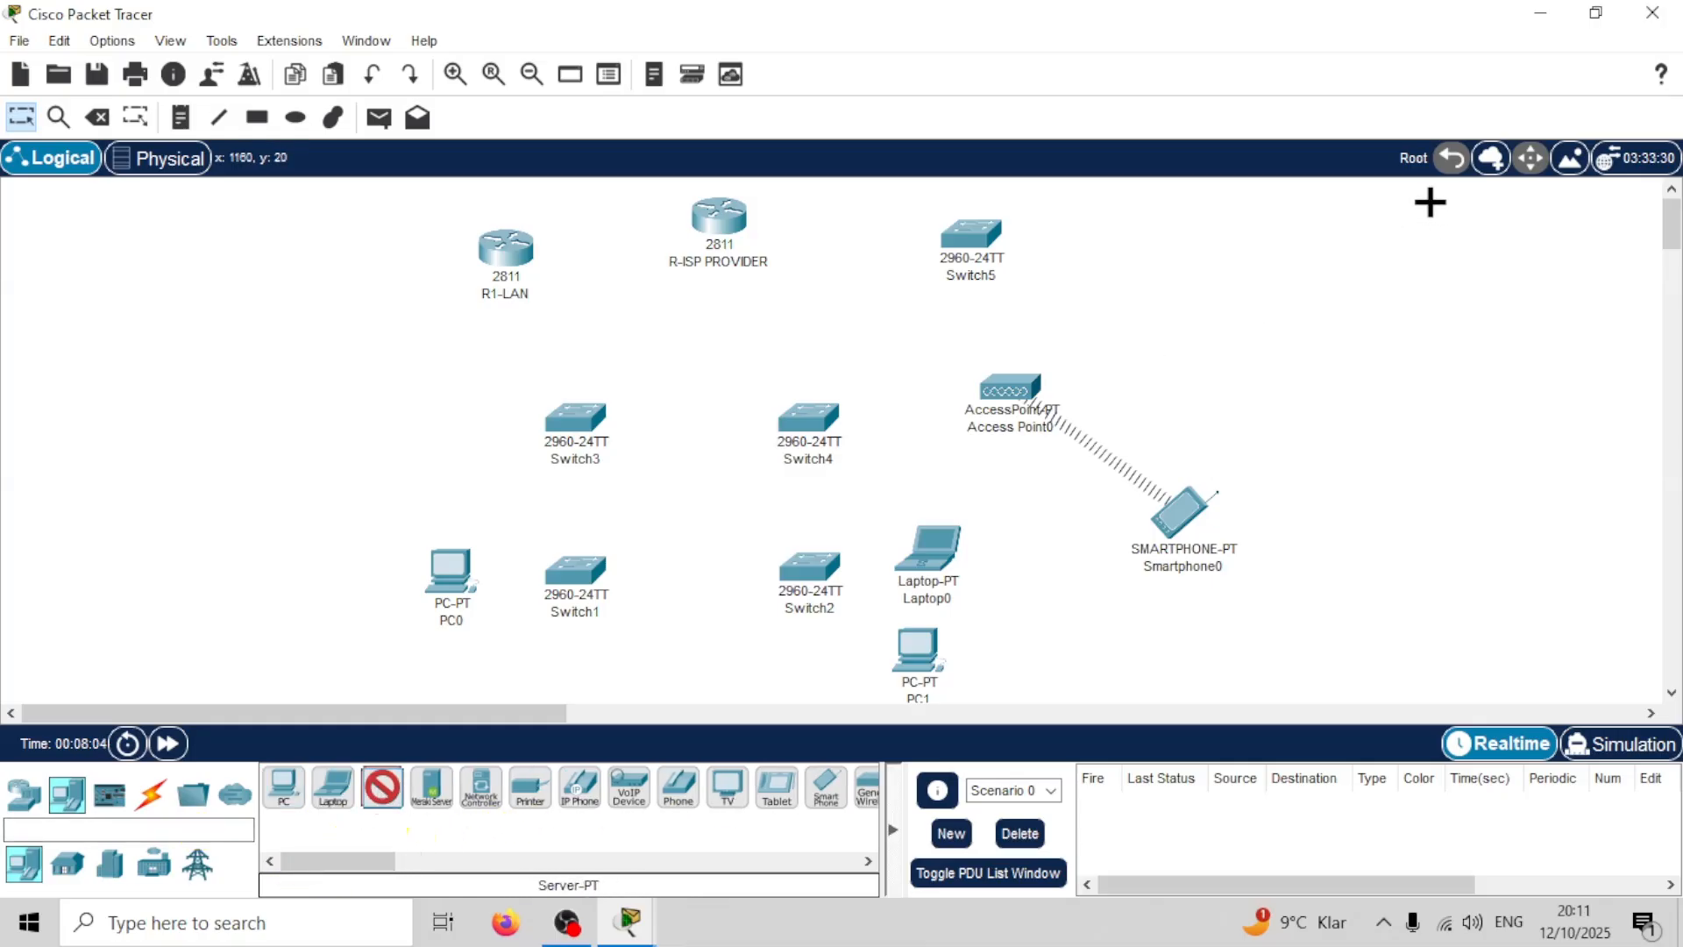
click(1278, 214)
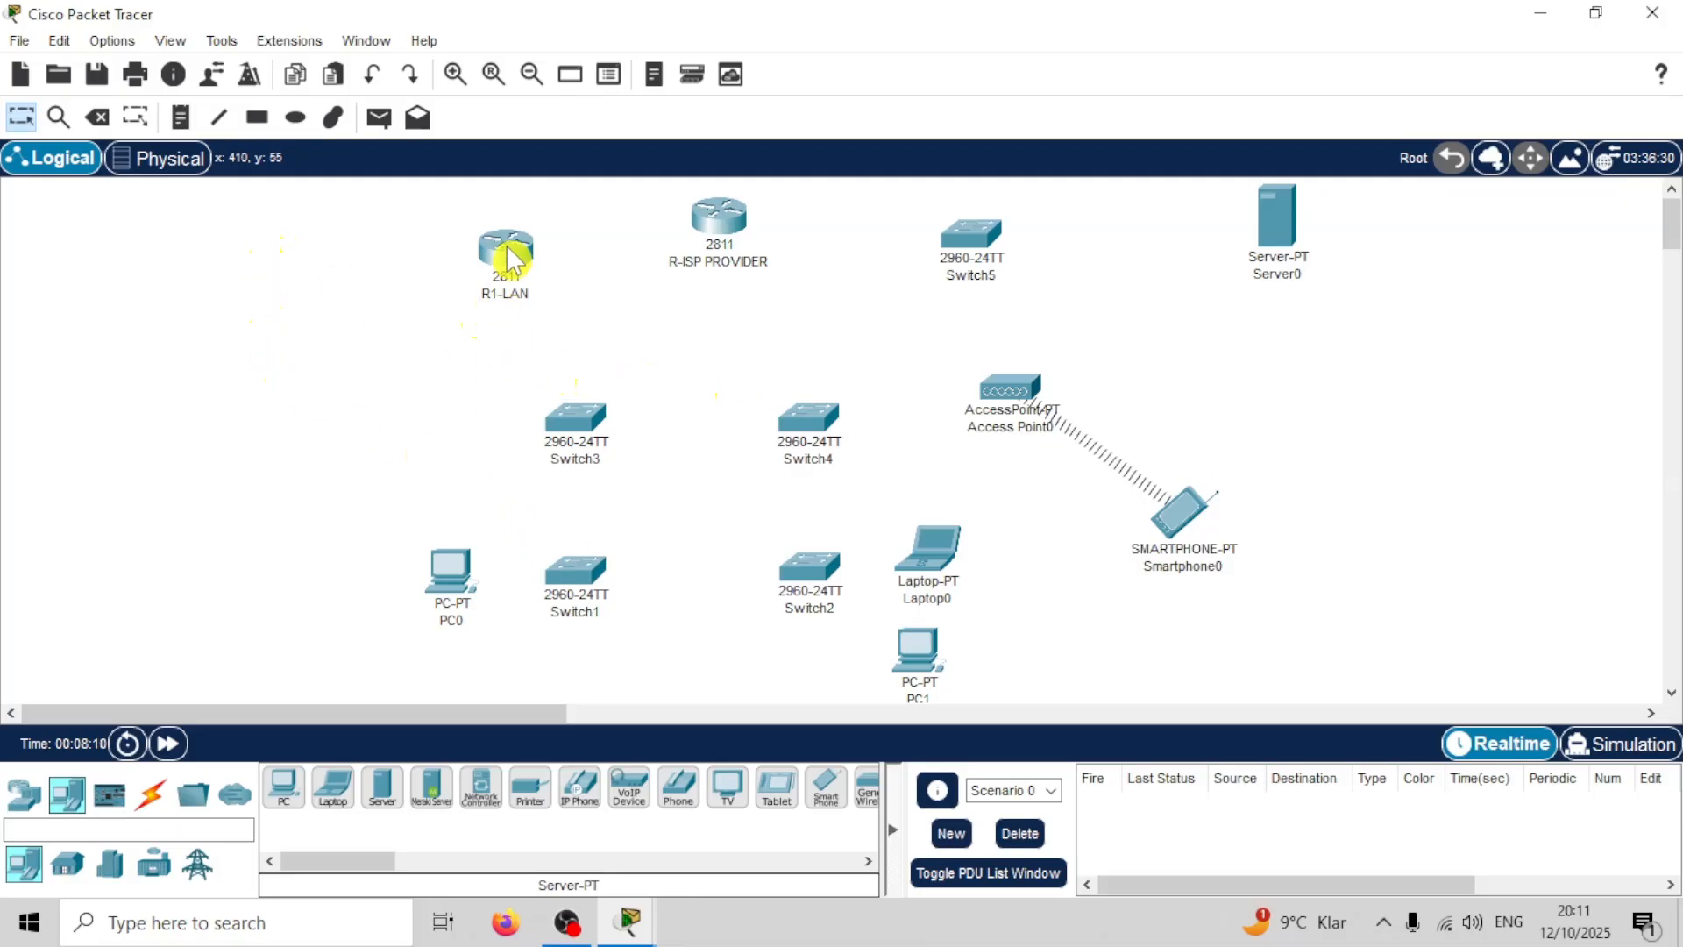
drag(500, 252, 468, 288)
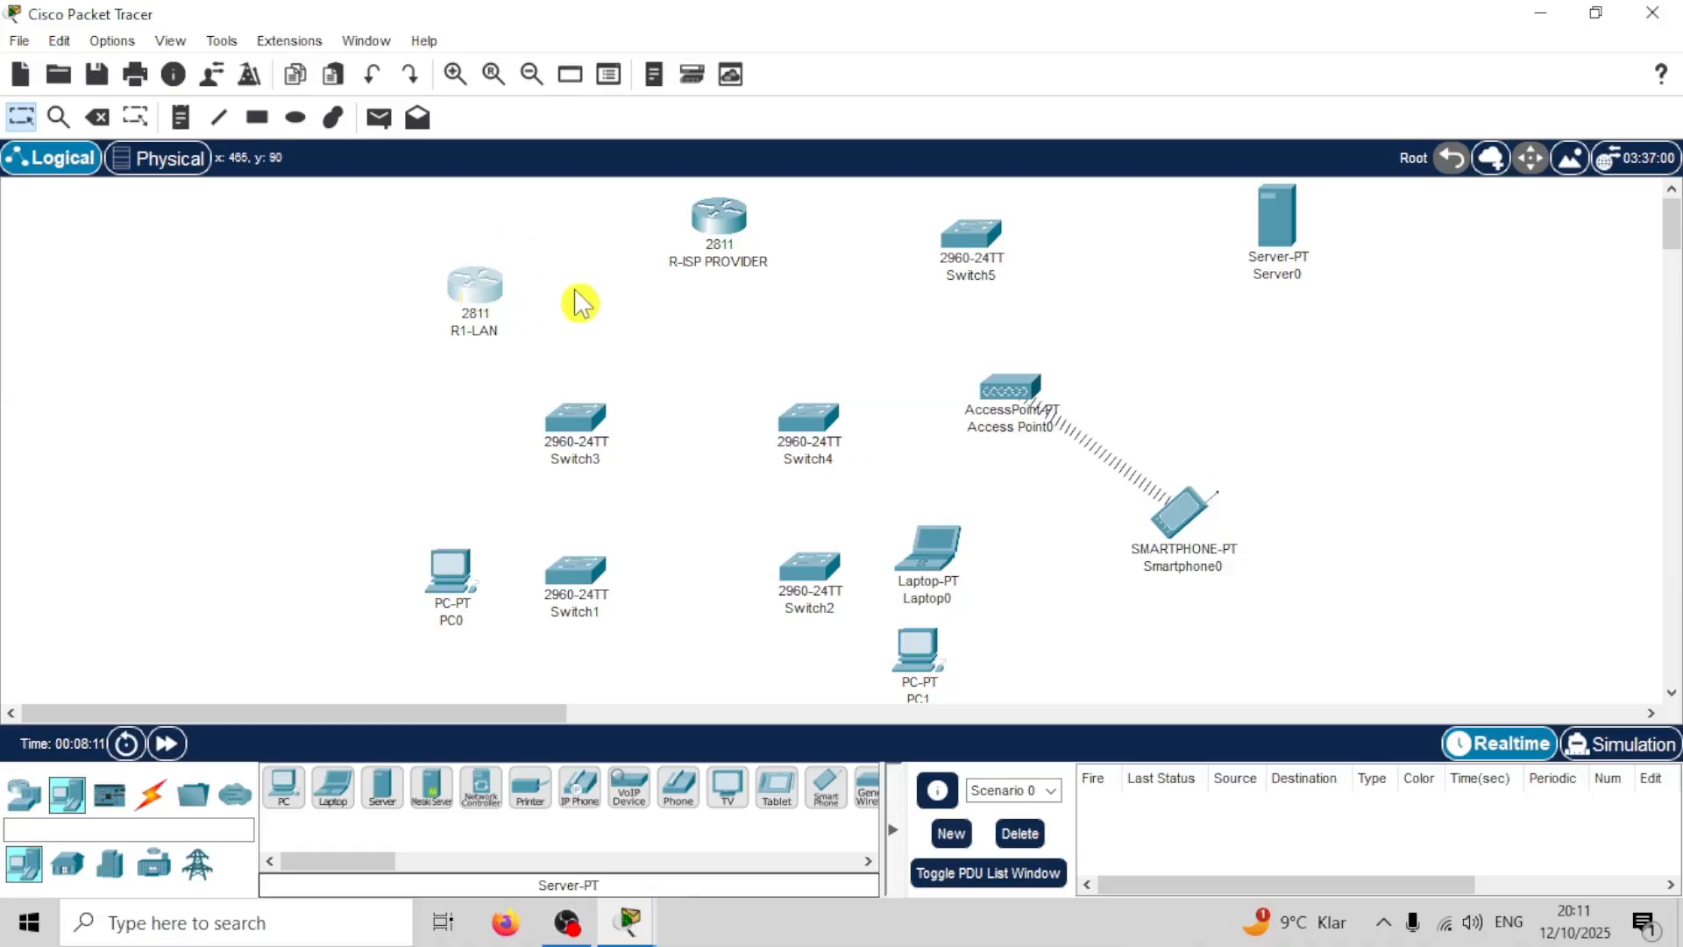
Step: Open the command line of the R1-LAN router and decline the initial configuration dialog with no
click(495, 298)
click(673, 87)
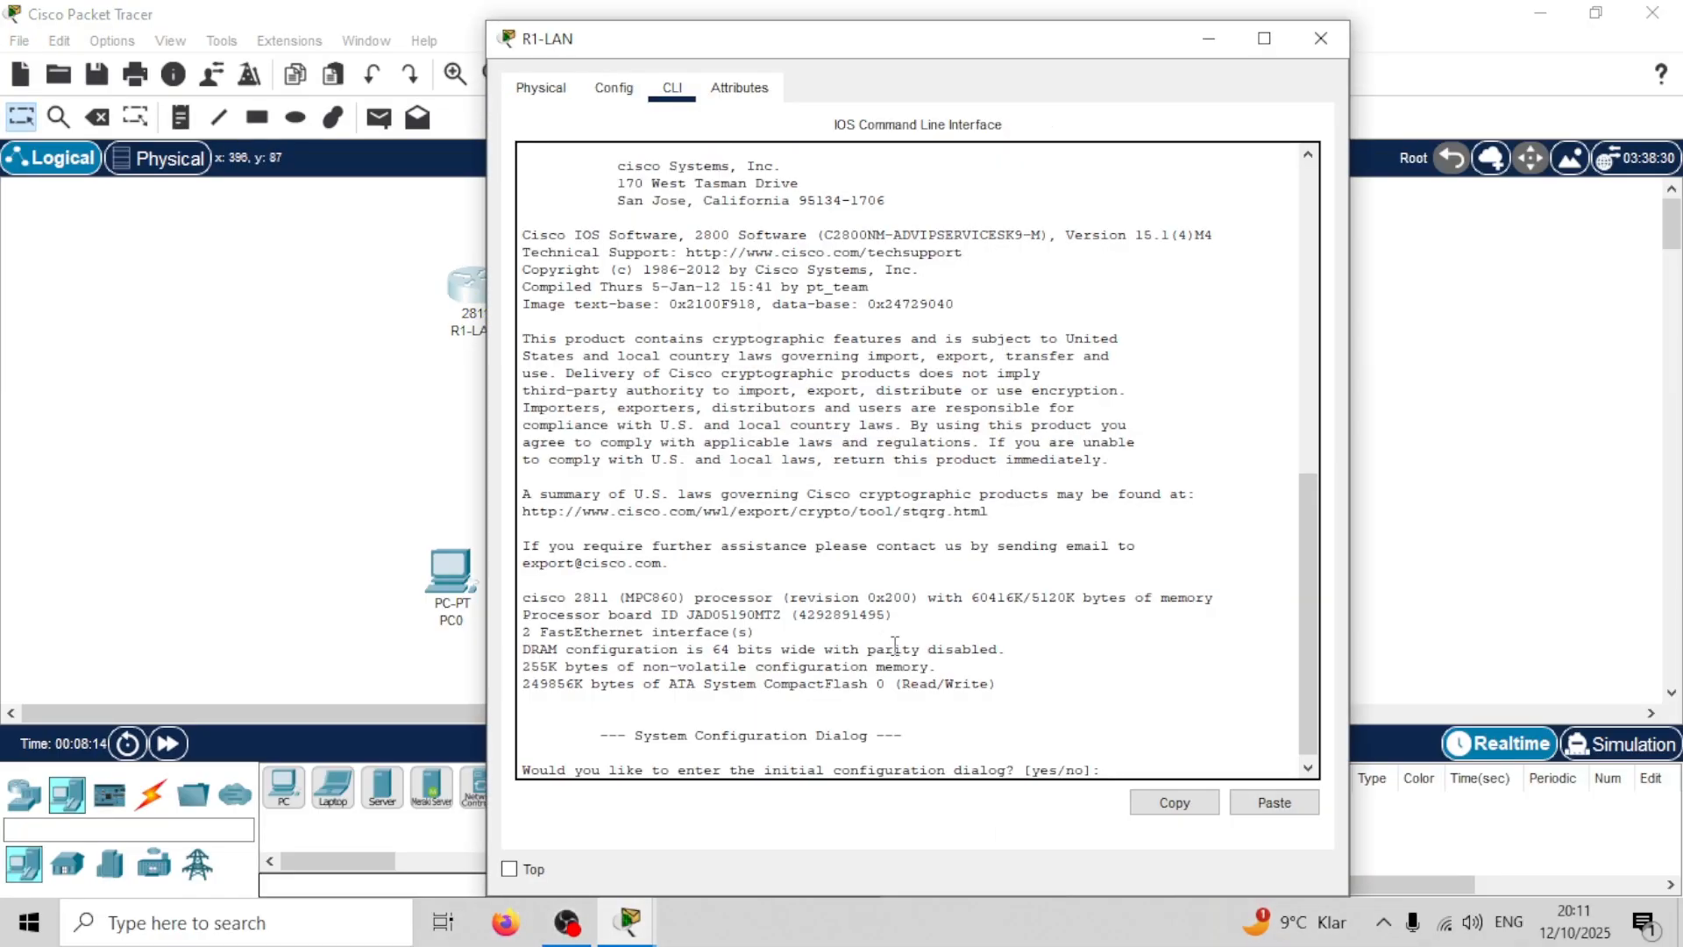
text(no)
key(Return)
key(Return)
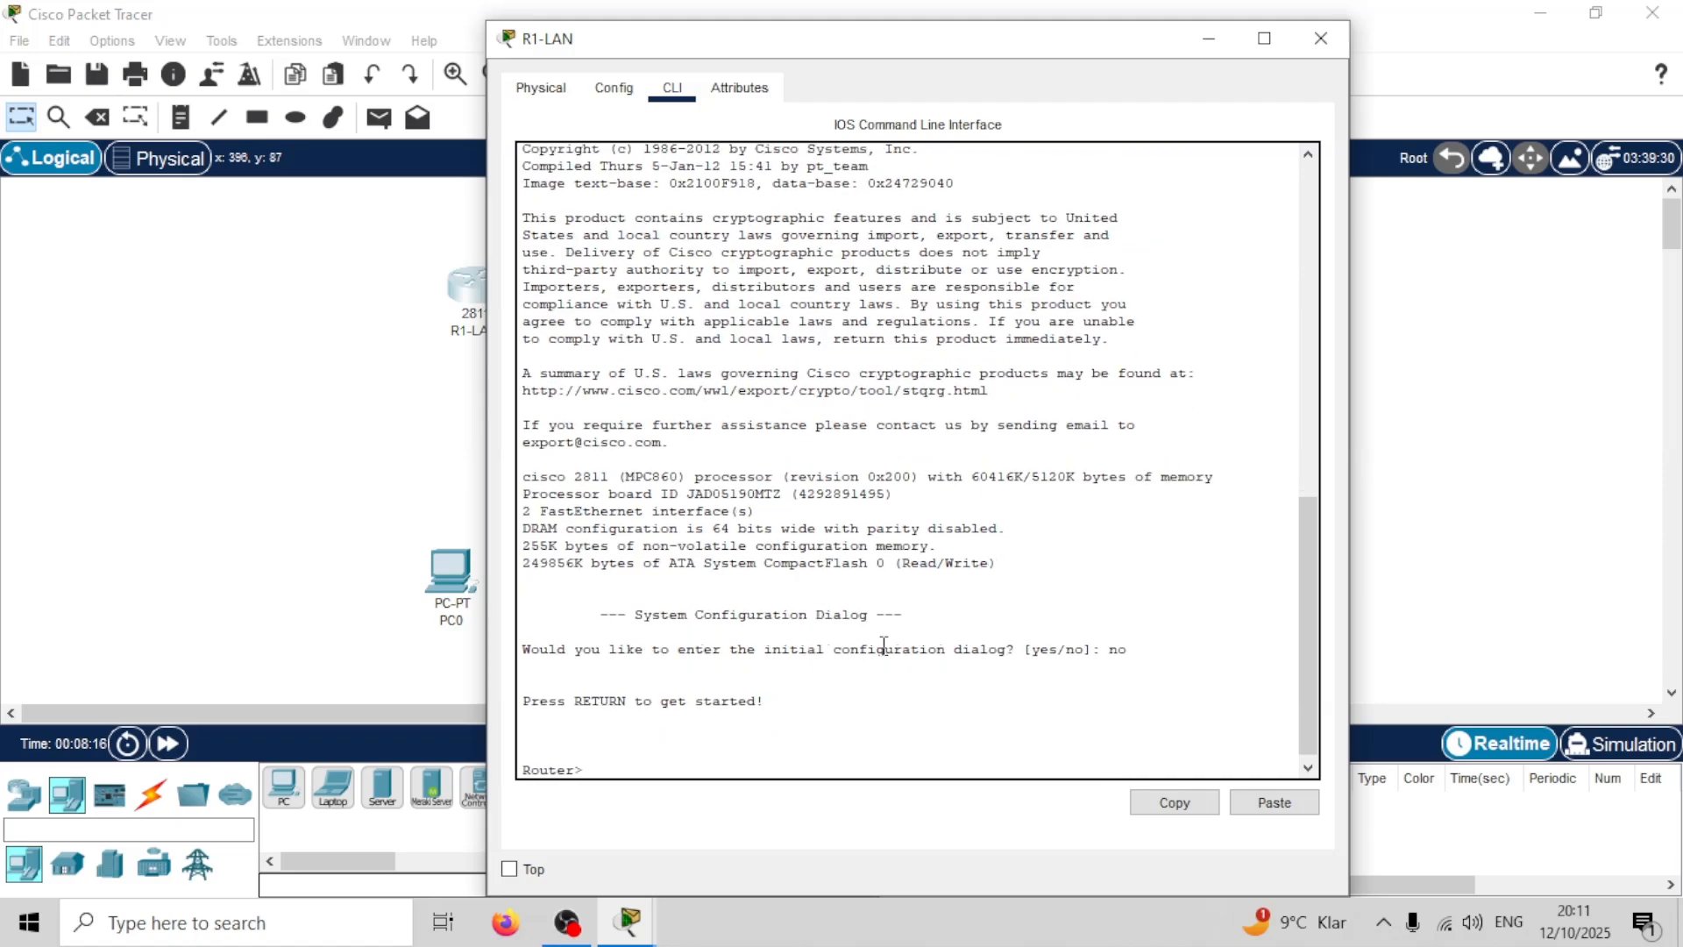
Step: Enter global configuration mode on the R1-LAN router, set its hostname to RLAN and close its window
text(en)
key(Return)
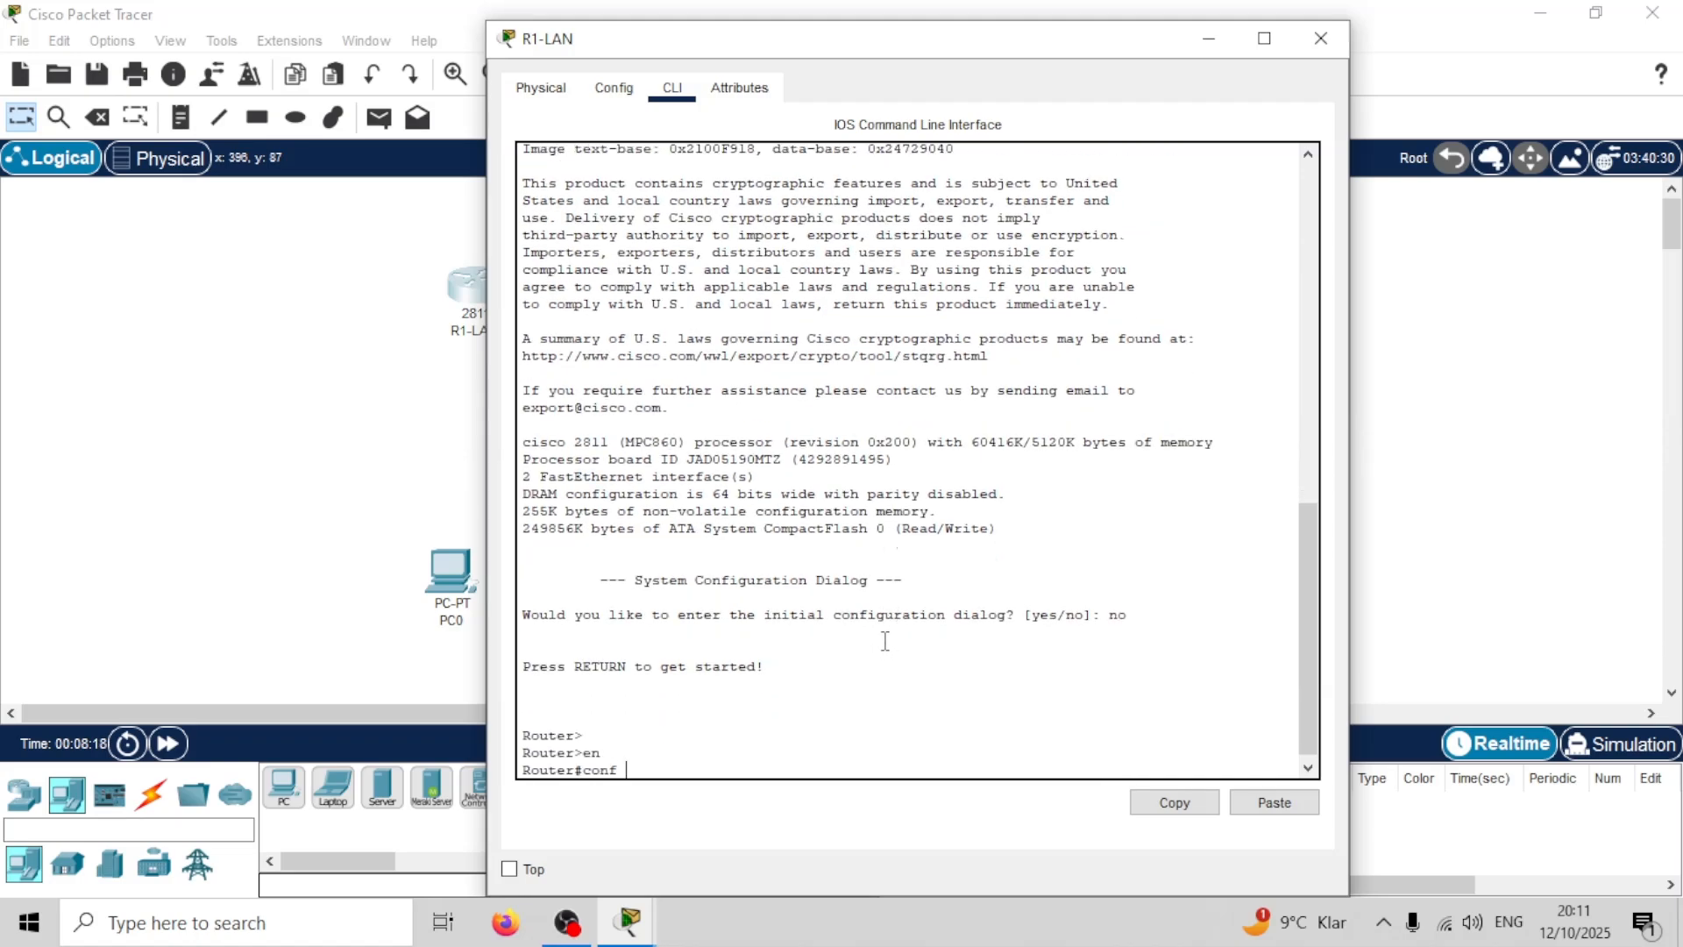
text(conf ter)
key(Tab)
key(Return)
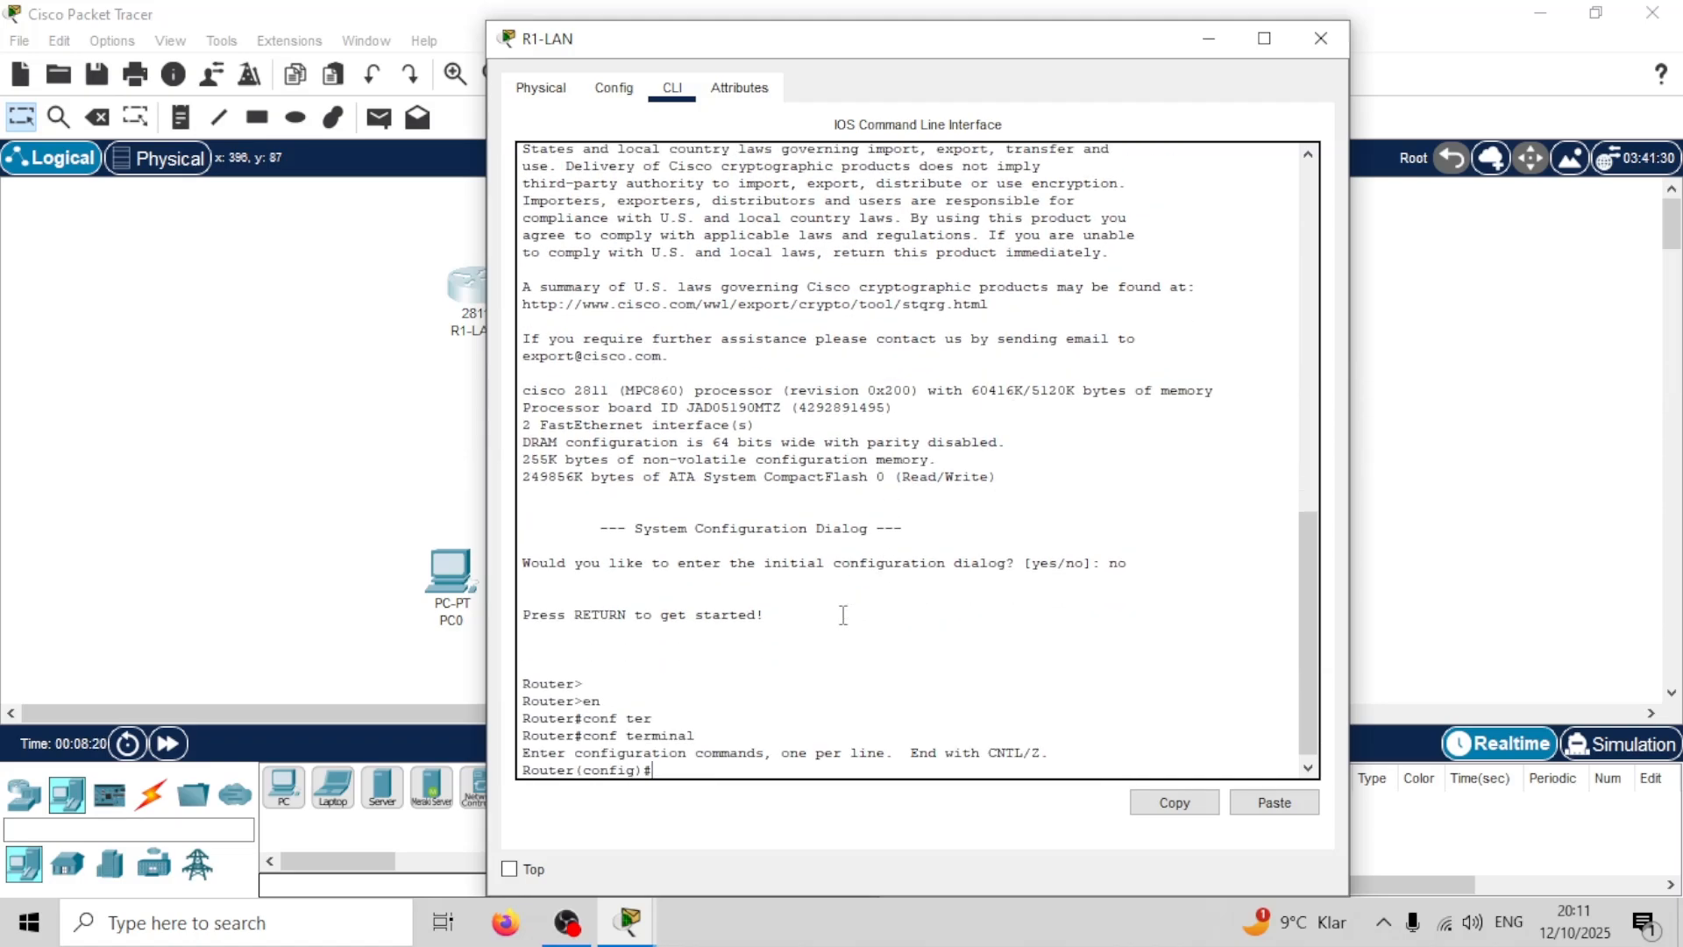
text(hos)
key(Tab)
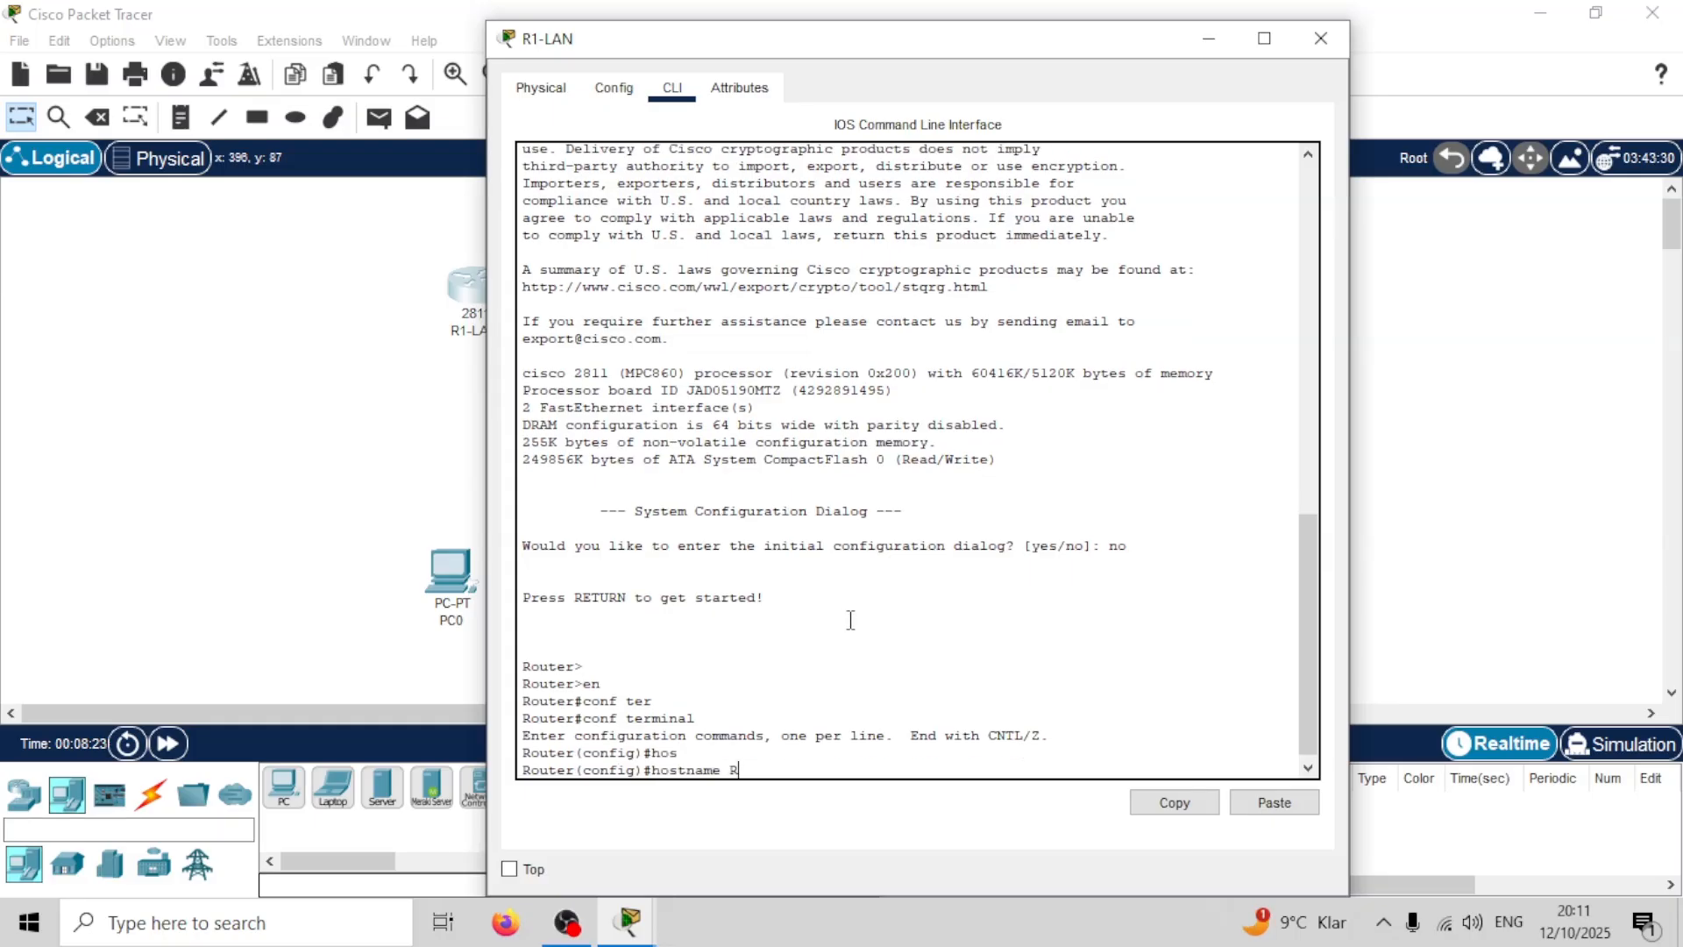
key(Return)
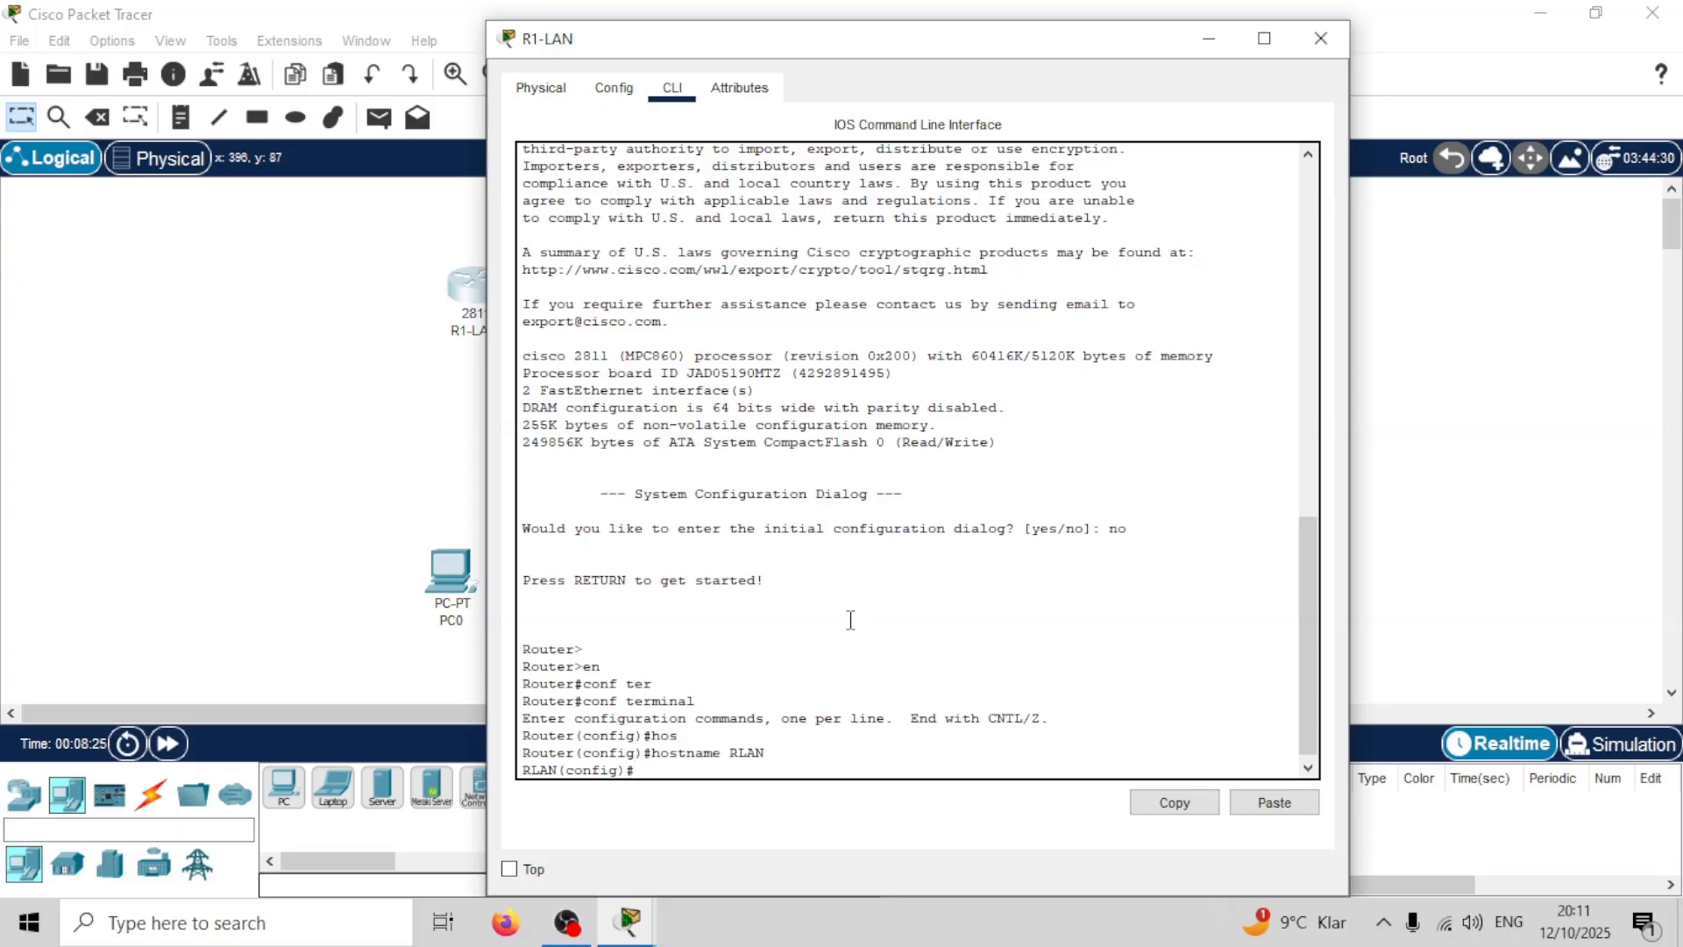
click(1321, 37)
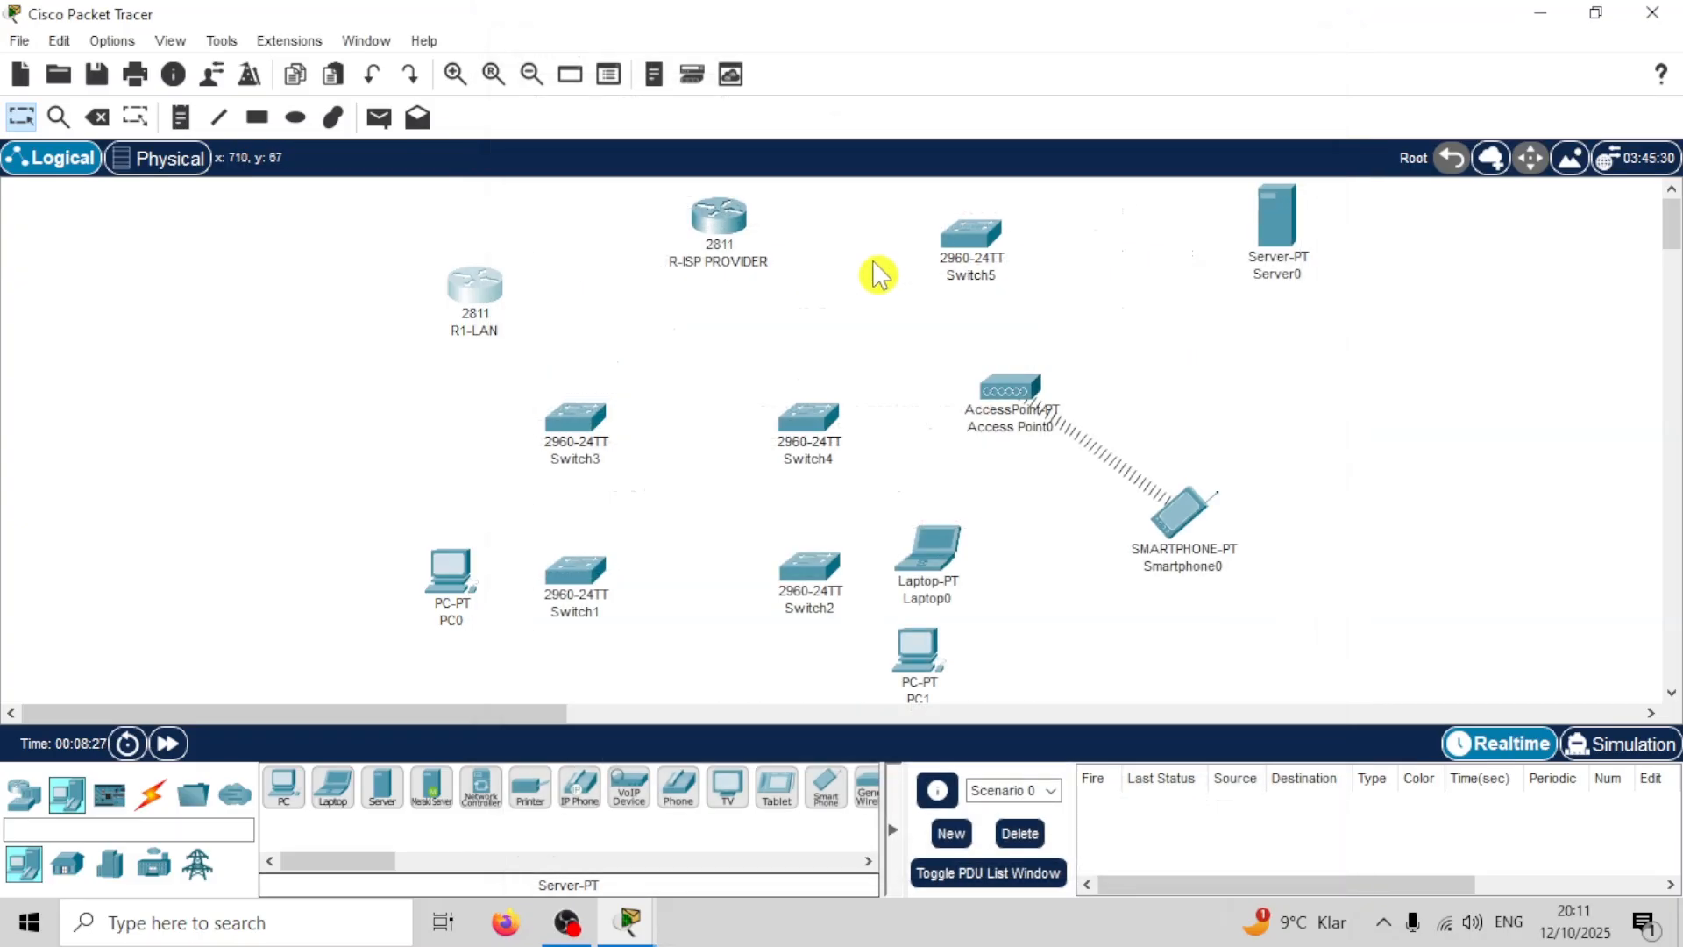
Step: Open the command line of the R-ISP PROVIDER router, decline the initial configuration dialog with no and enter global configuration mode
double_click(733, 233)
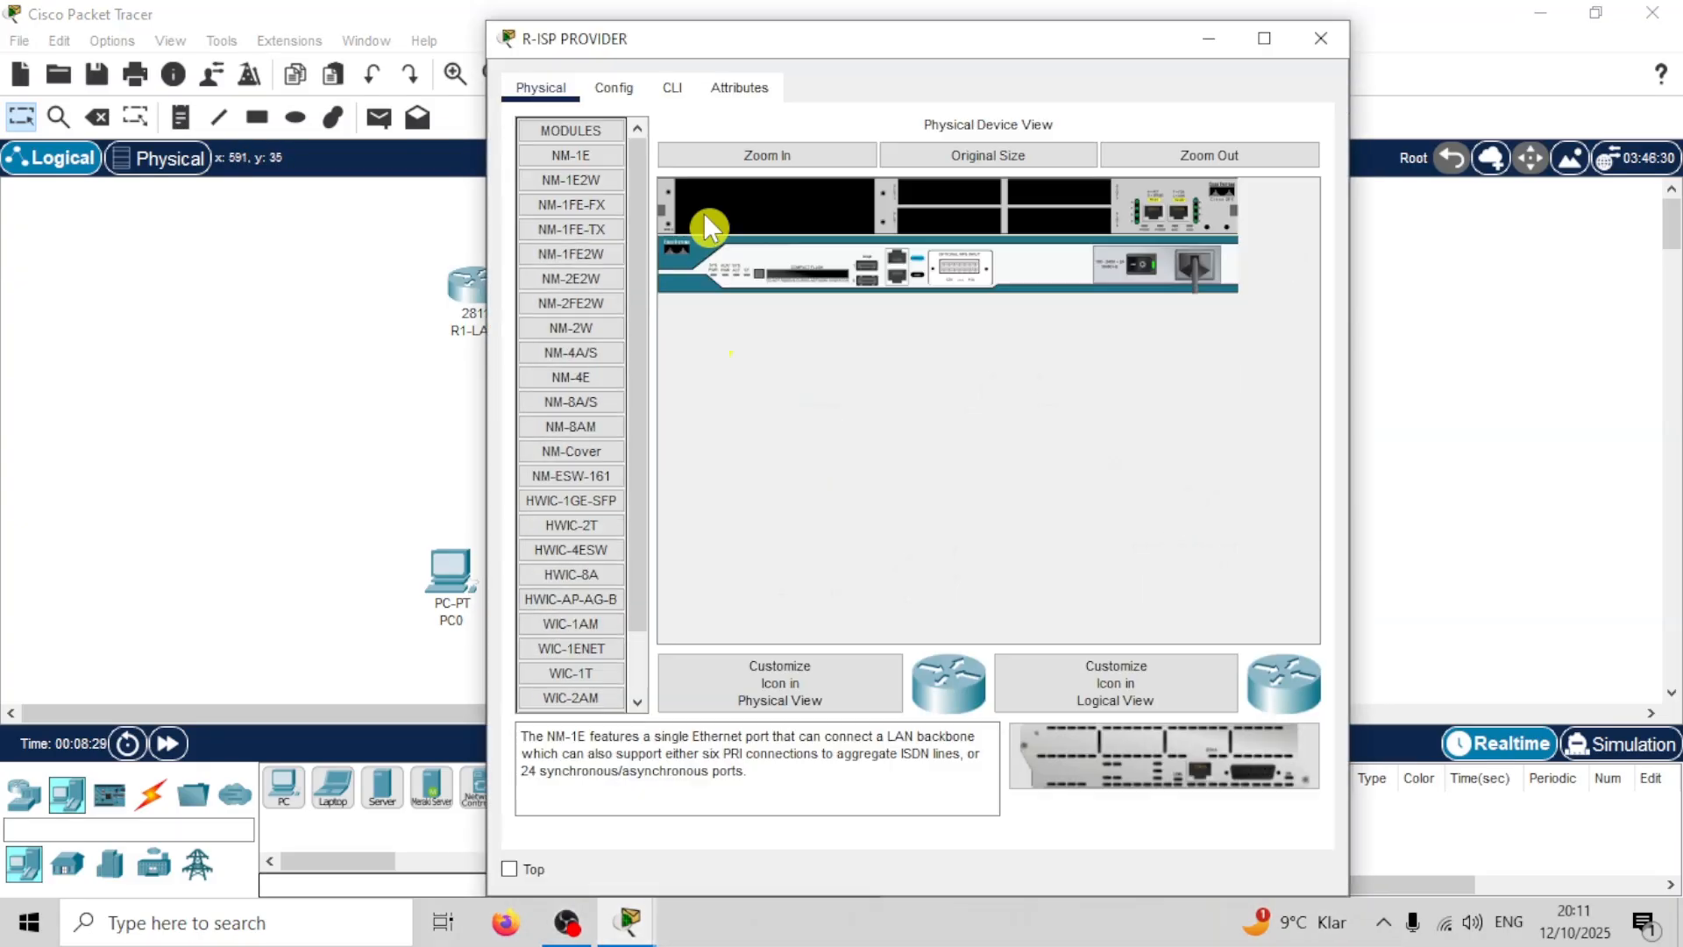
click(672, 88)
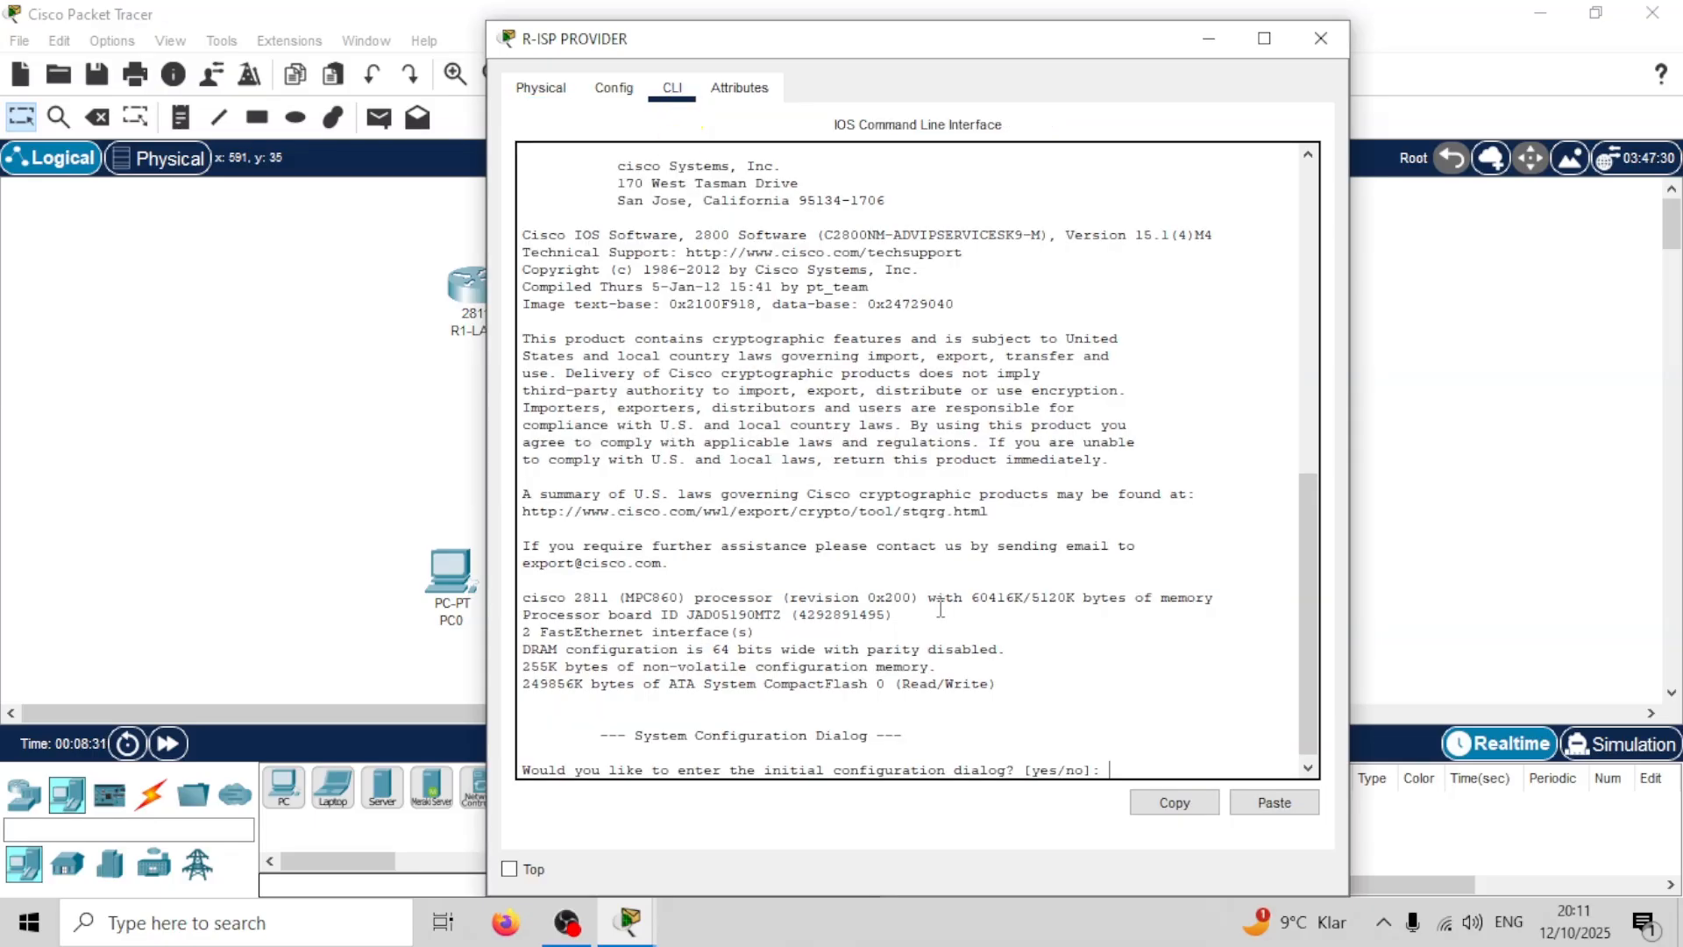
key(Return)
text(en)
key(Return)
text(co)
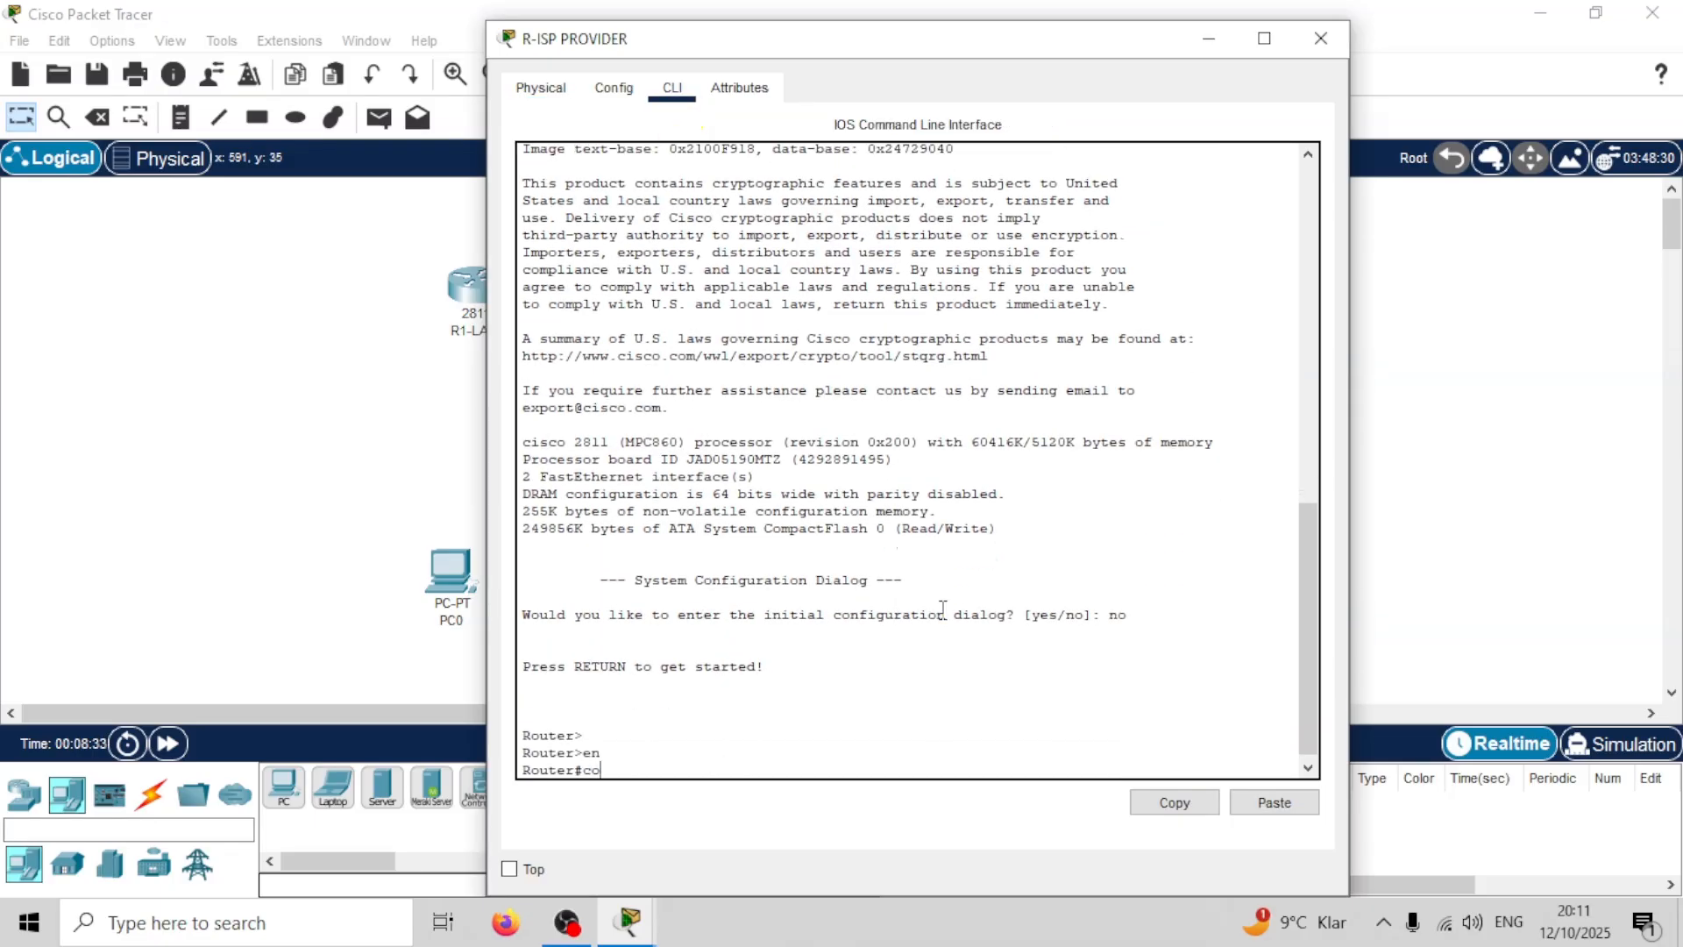
text(nf ter)
key(Return)
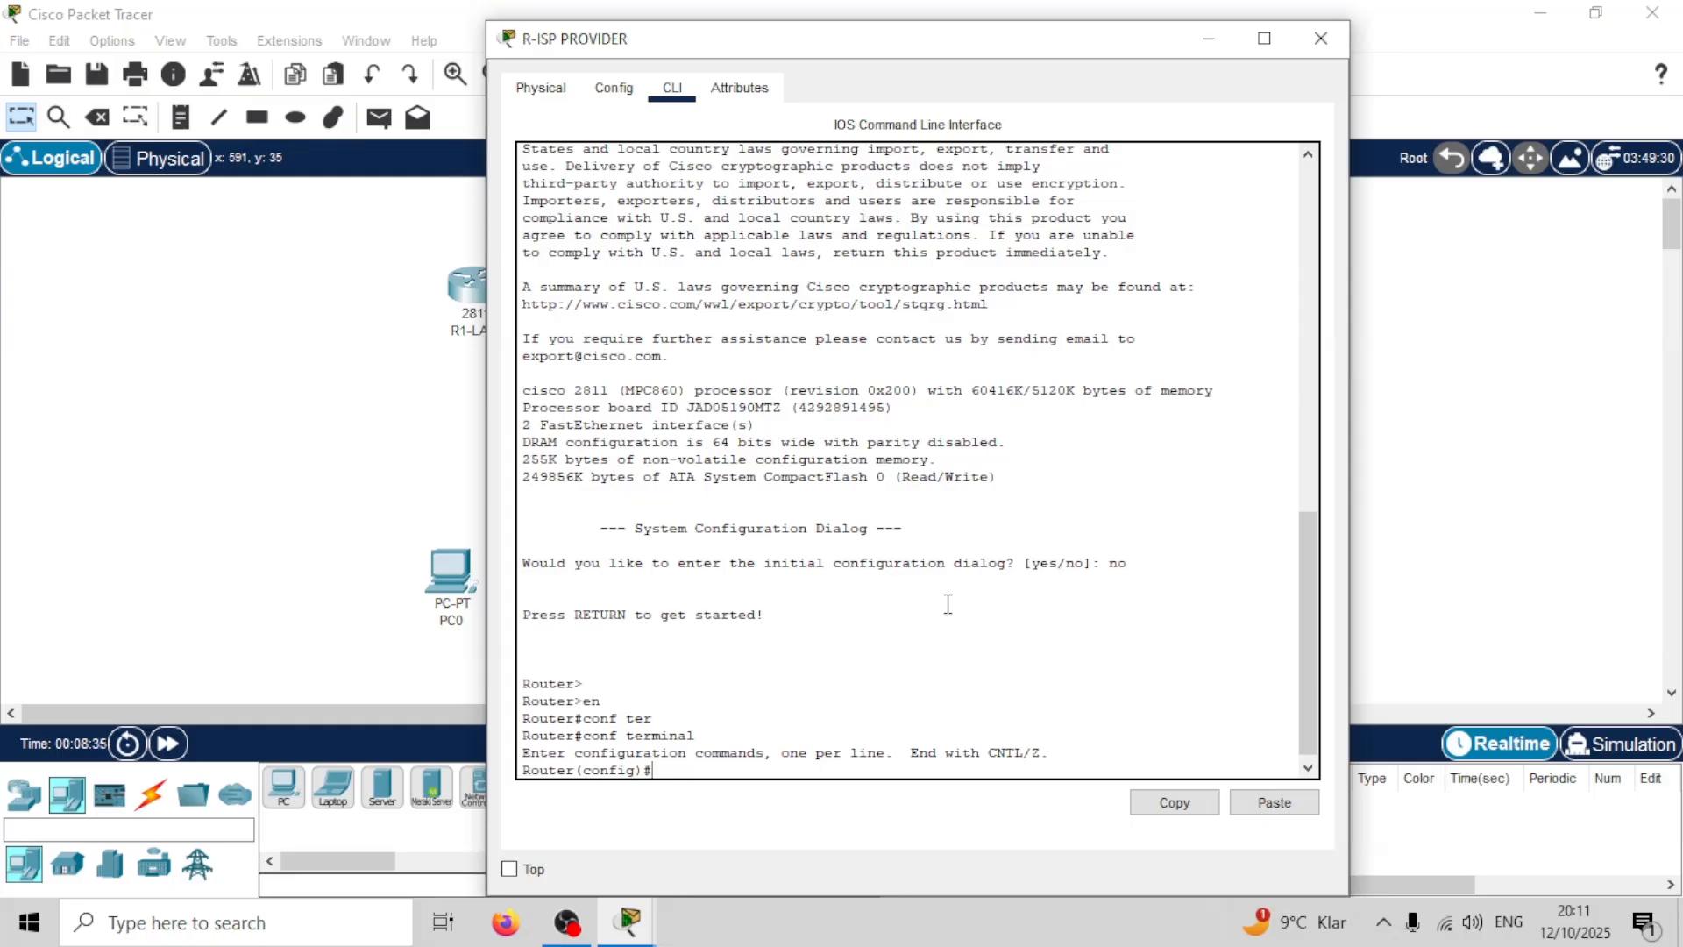
Step: Set the R-ISP PROVIDER router's hostname to RISP and close its window
text(hos)
key(Tab)
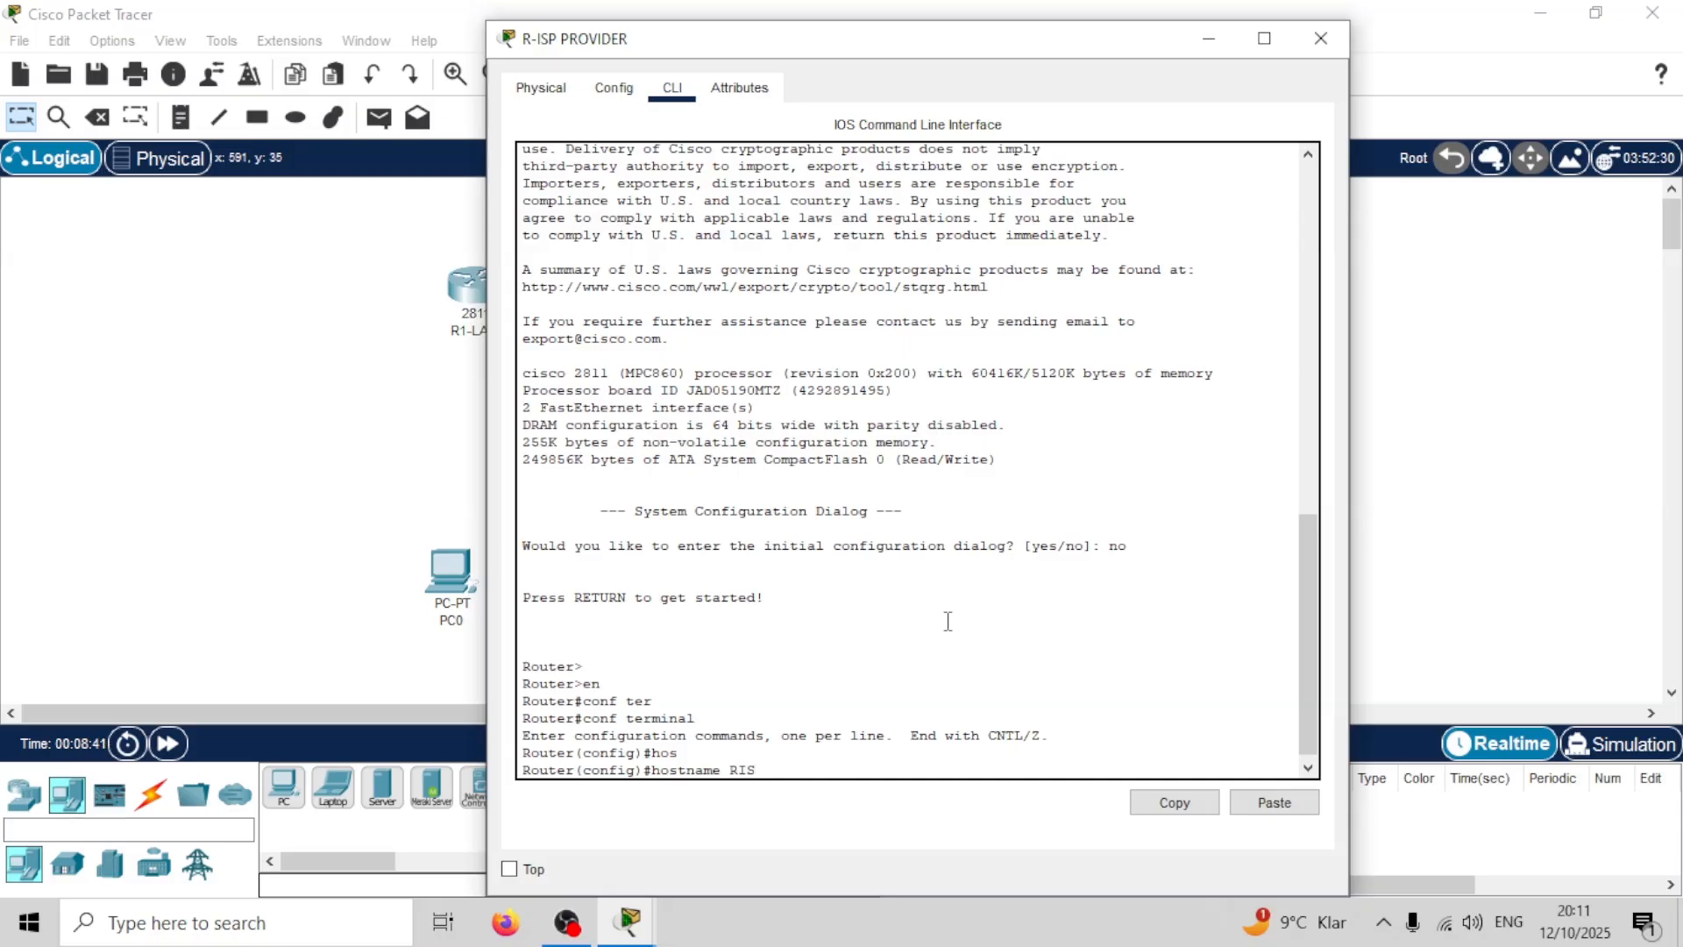
text(RISP)
key(Return)
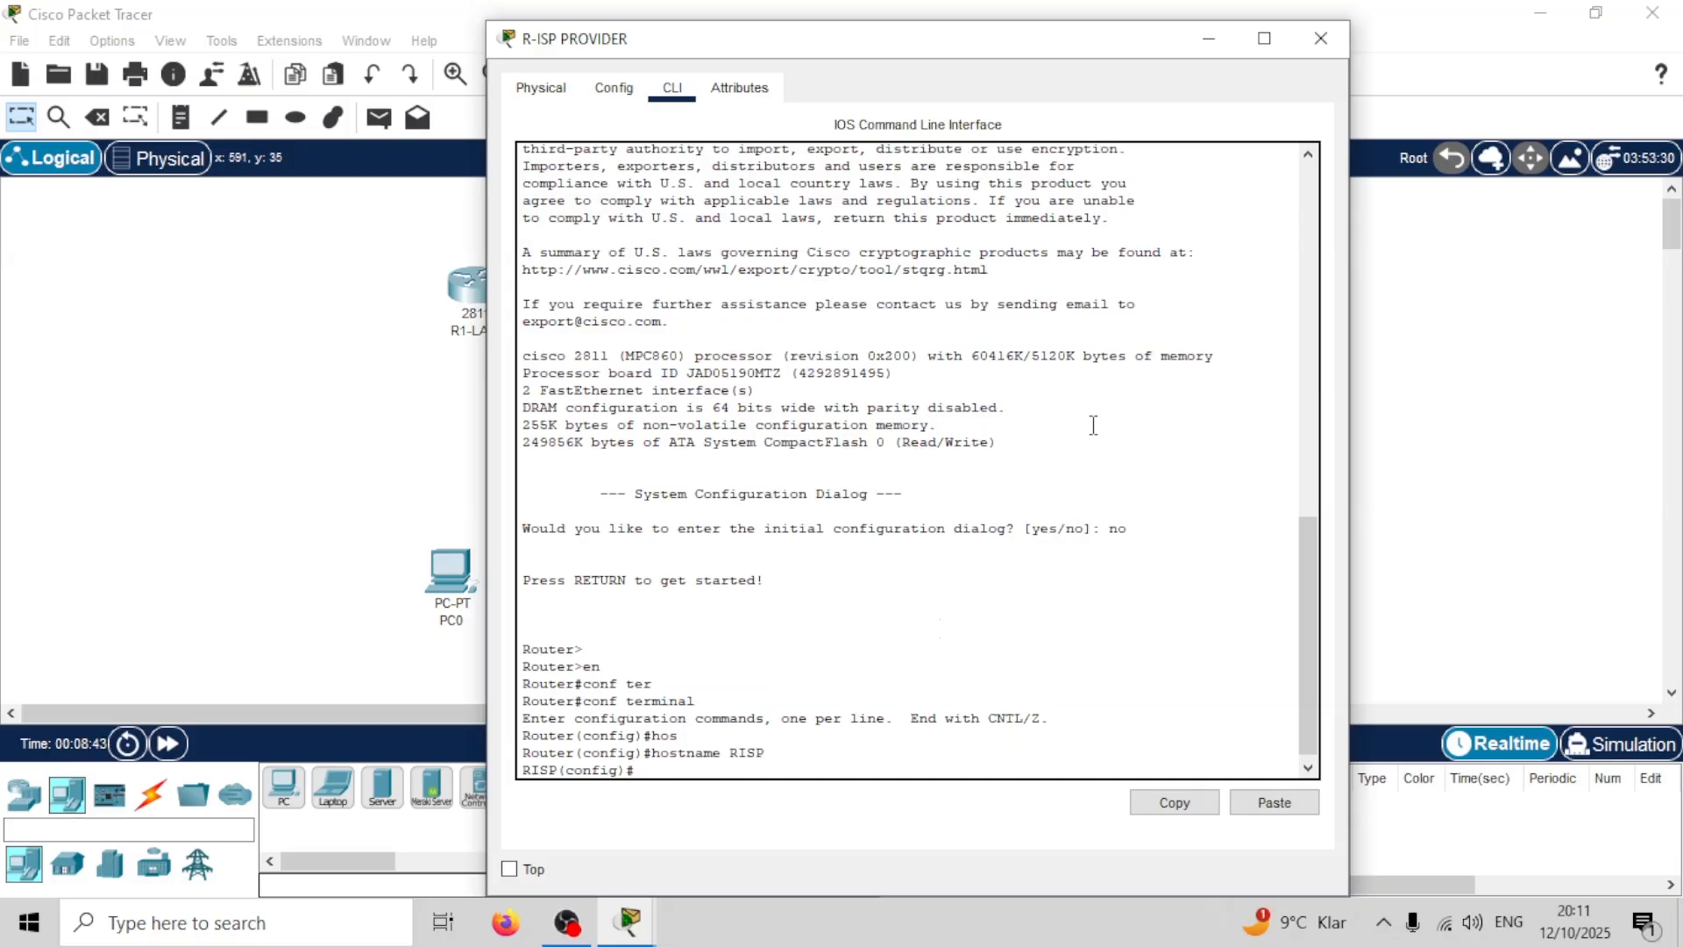
click(1320, 39)
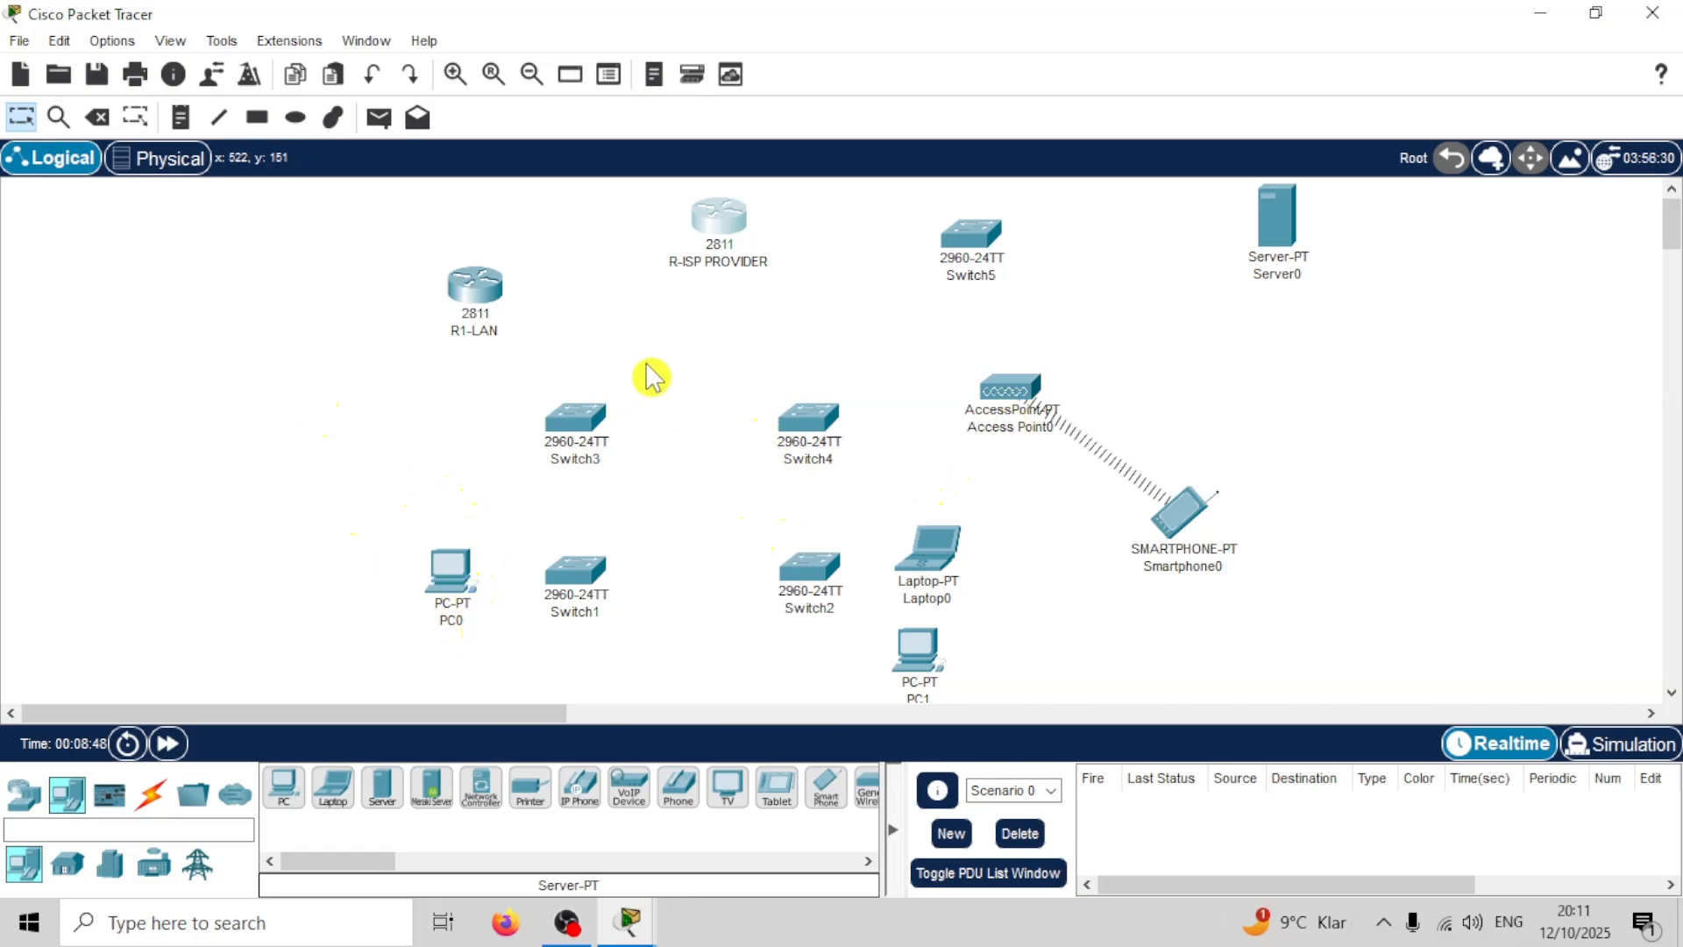
Step: Move Switch3 slightly up and connect it to Switch4 with a Copper Cross-Over cable between their GigabitEthernet0/1 ports
mouse_move(583, 425)
mouse_down()
mouse_move(605, 414)
mouse_move(581, 411)
mouse_up()
click(699, 451)
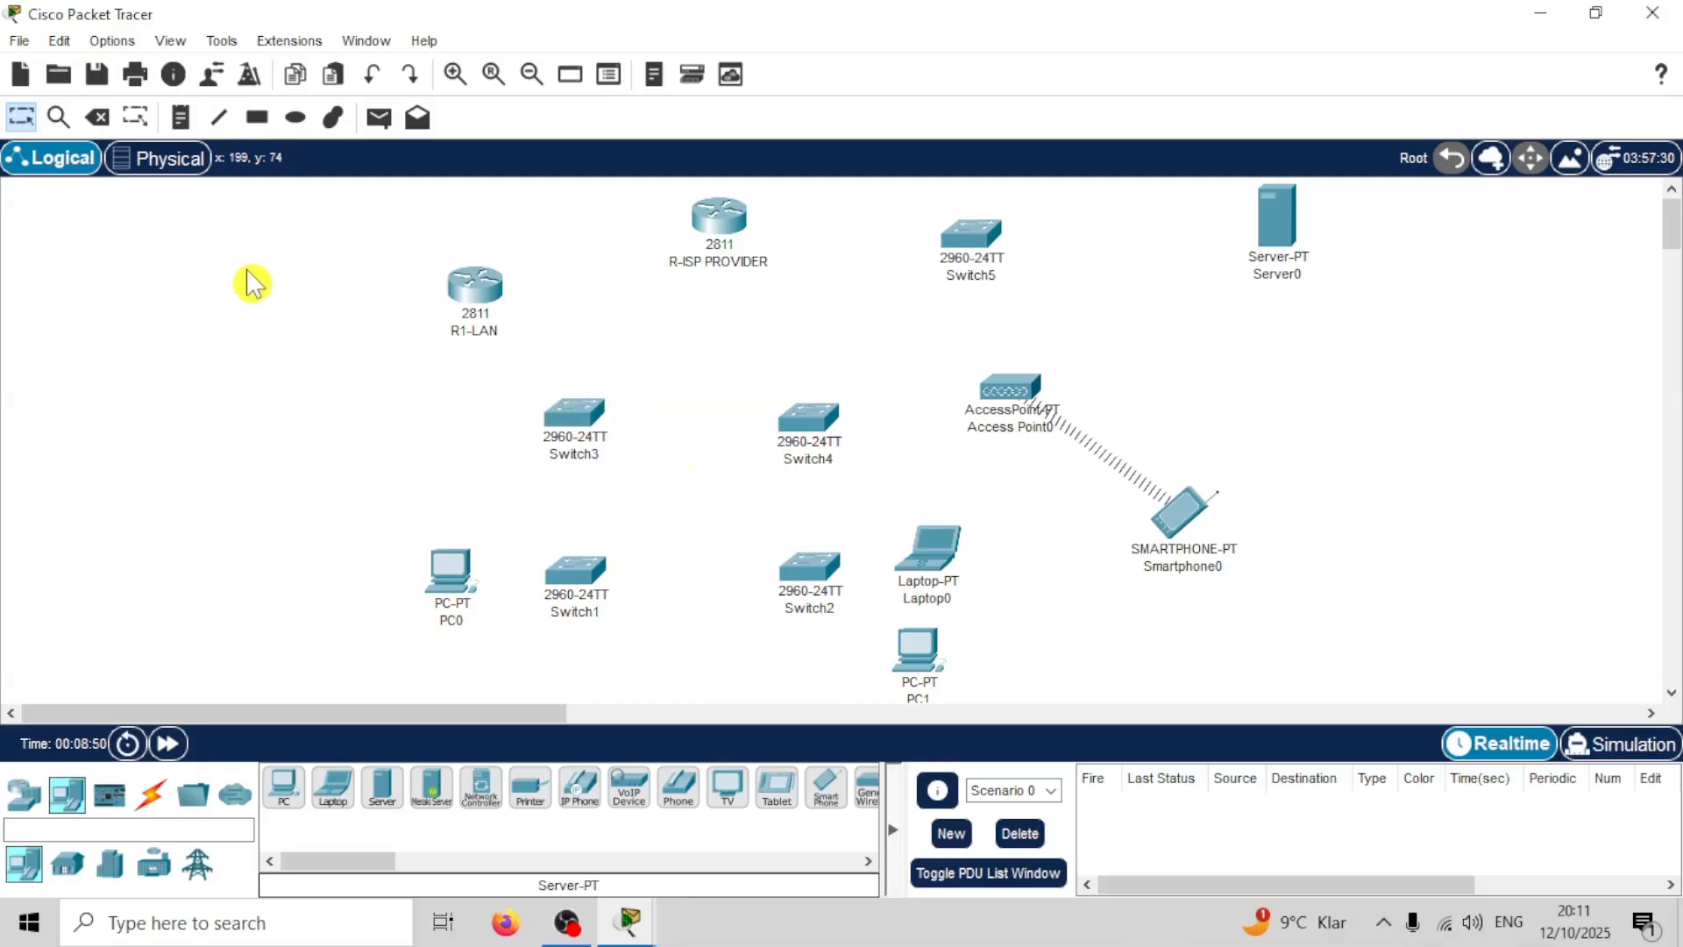
click(151, 795)
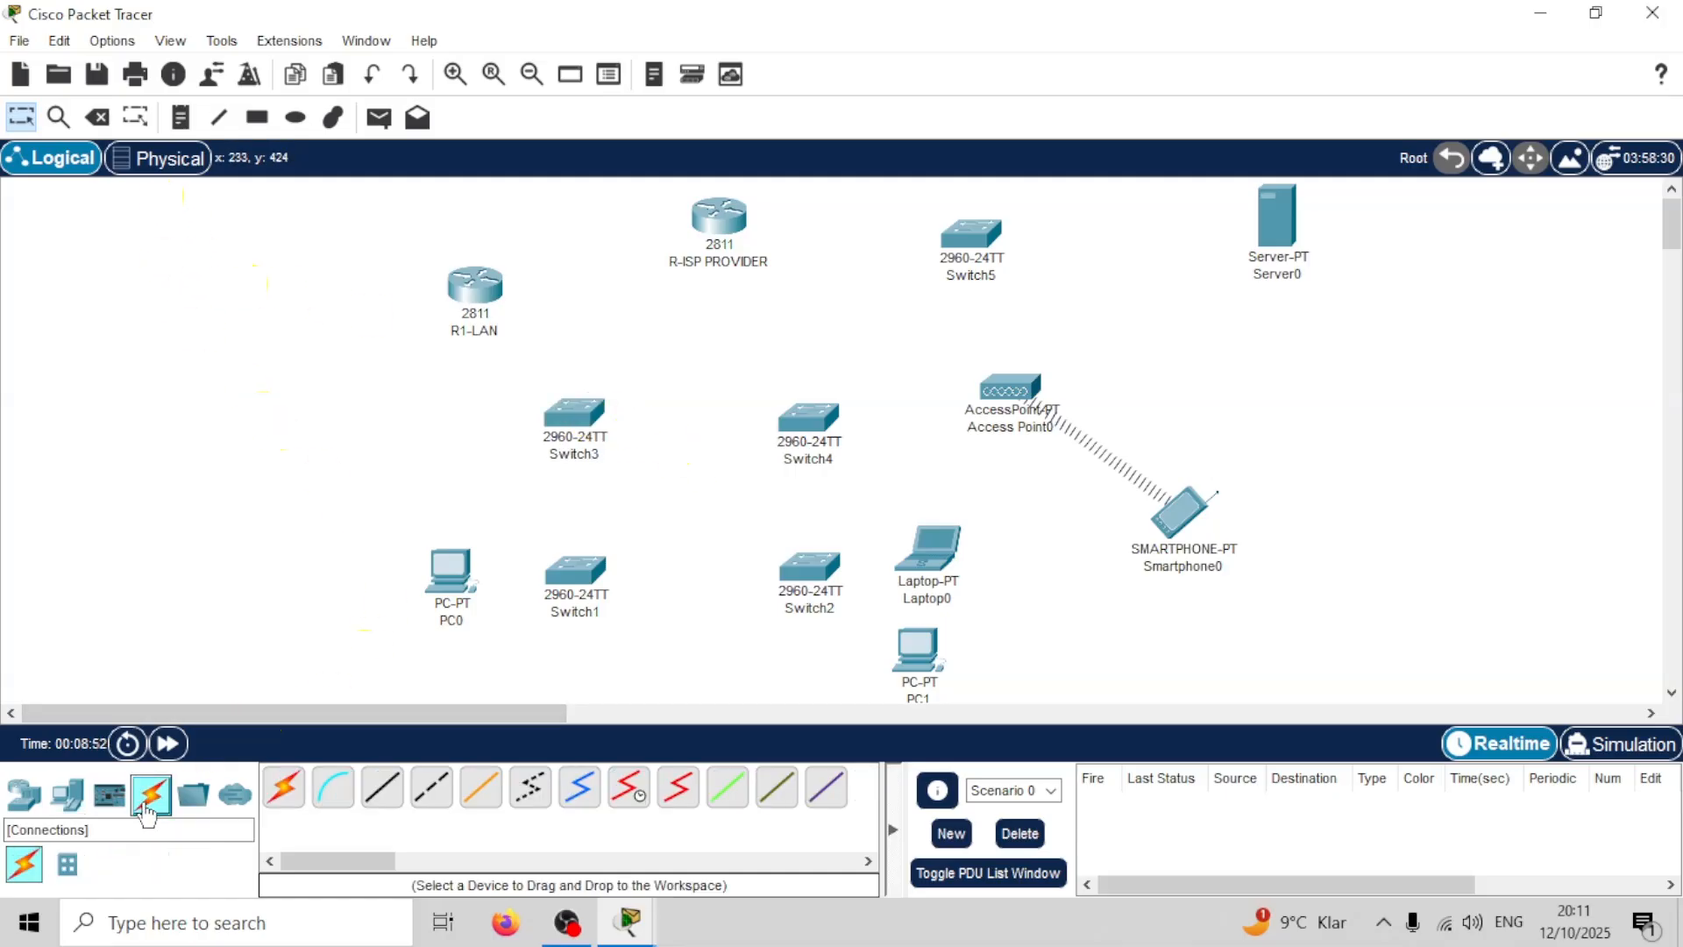
click(438, 793)
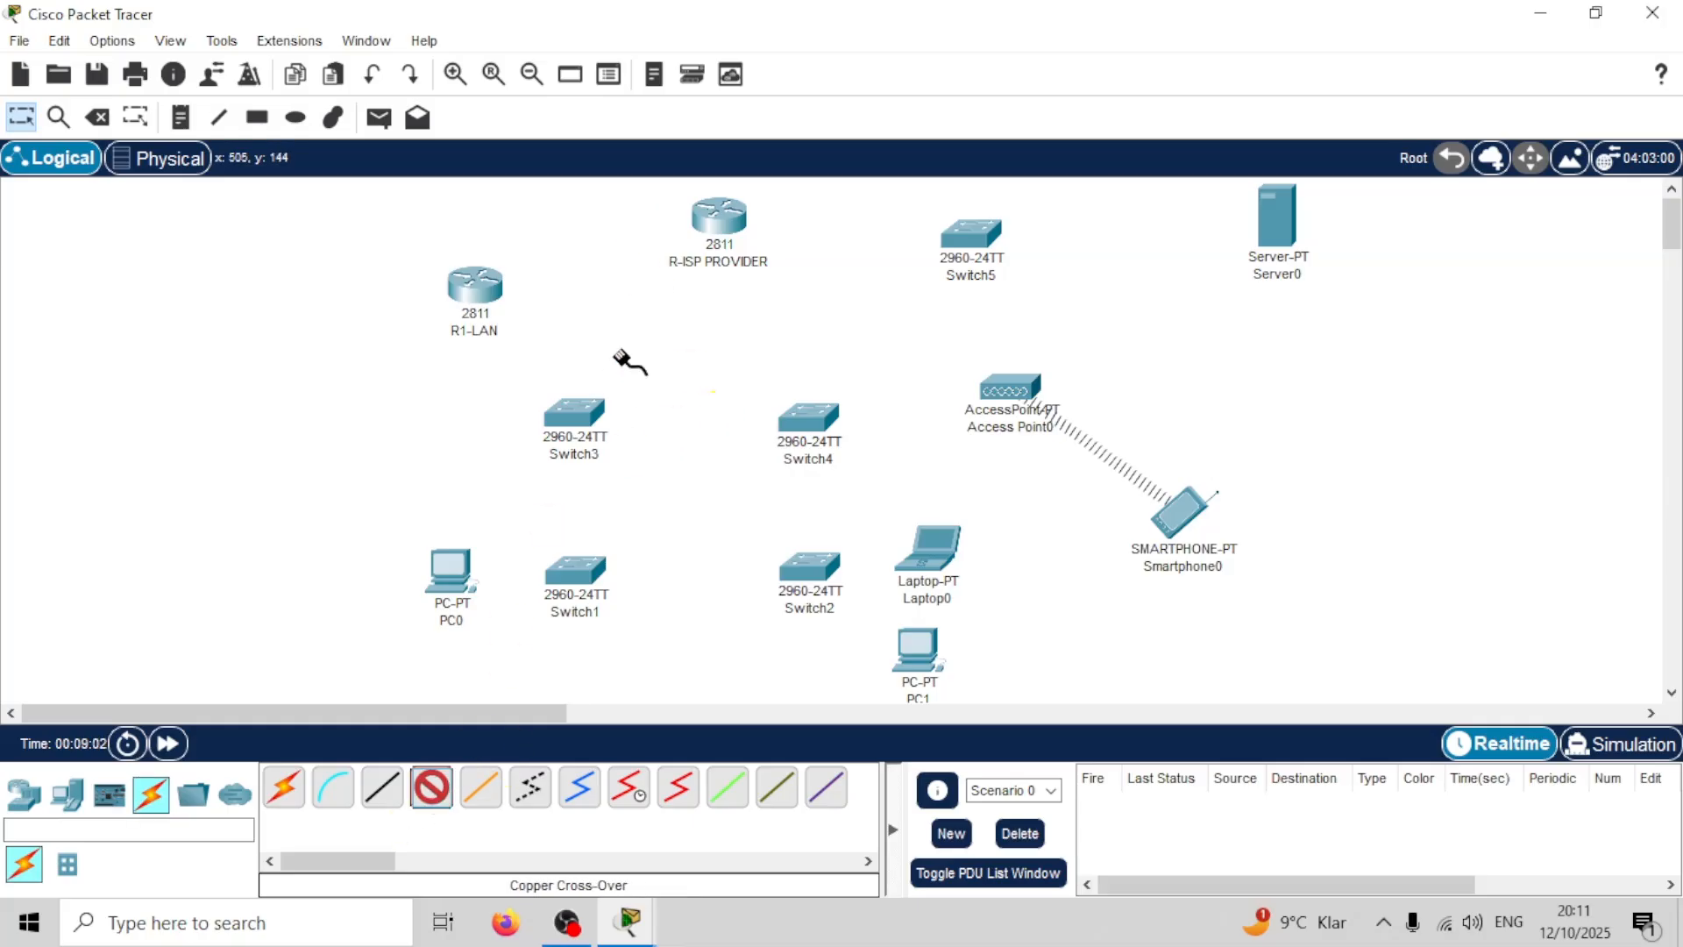
click(589, 411)
click(714, 692)
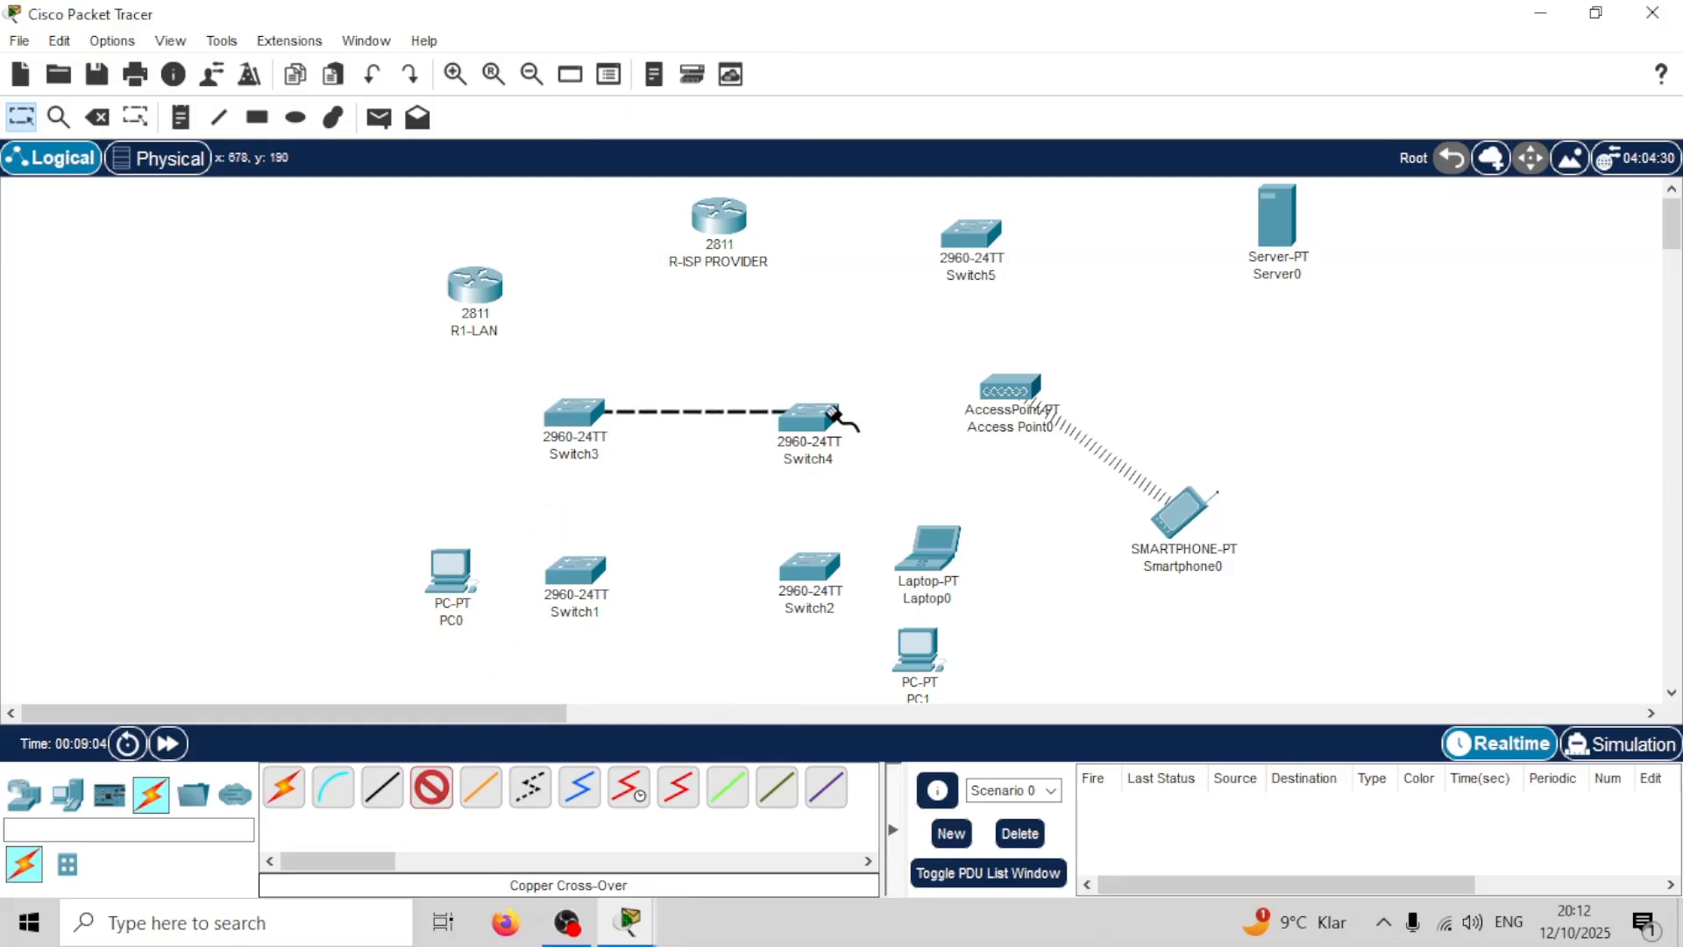
click(832, 412)
click(887, 695)
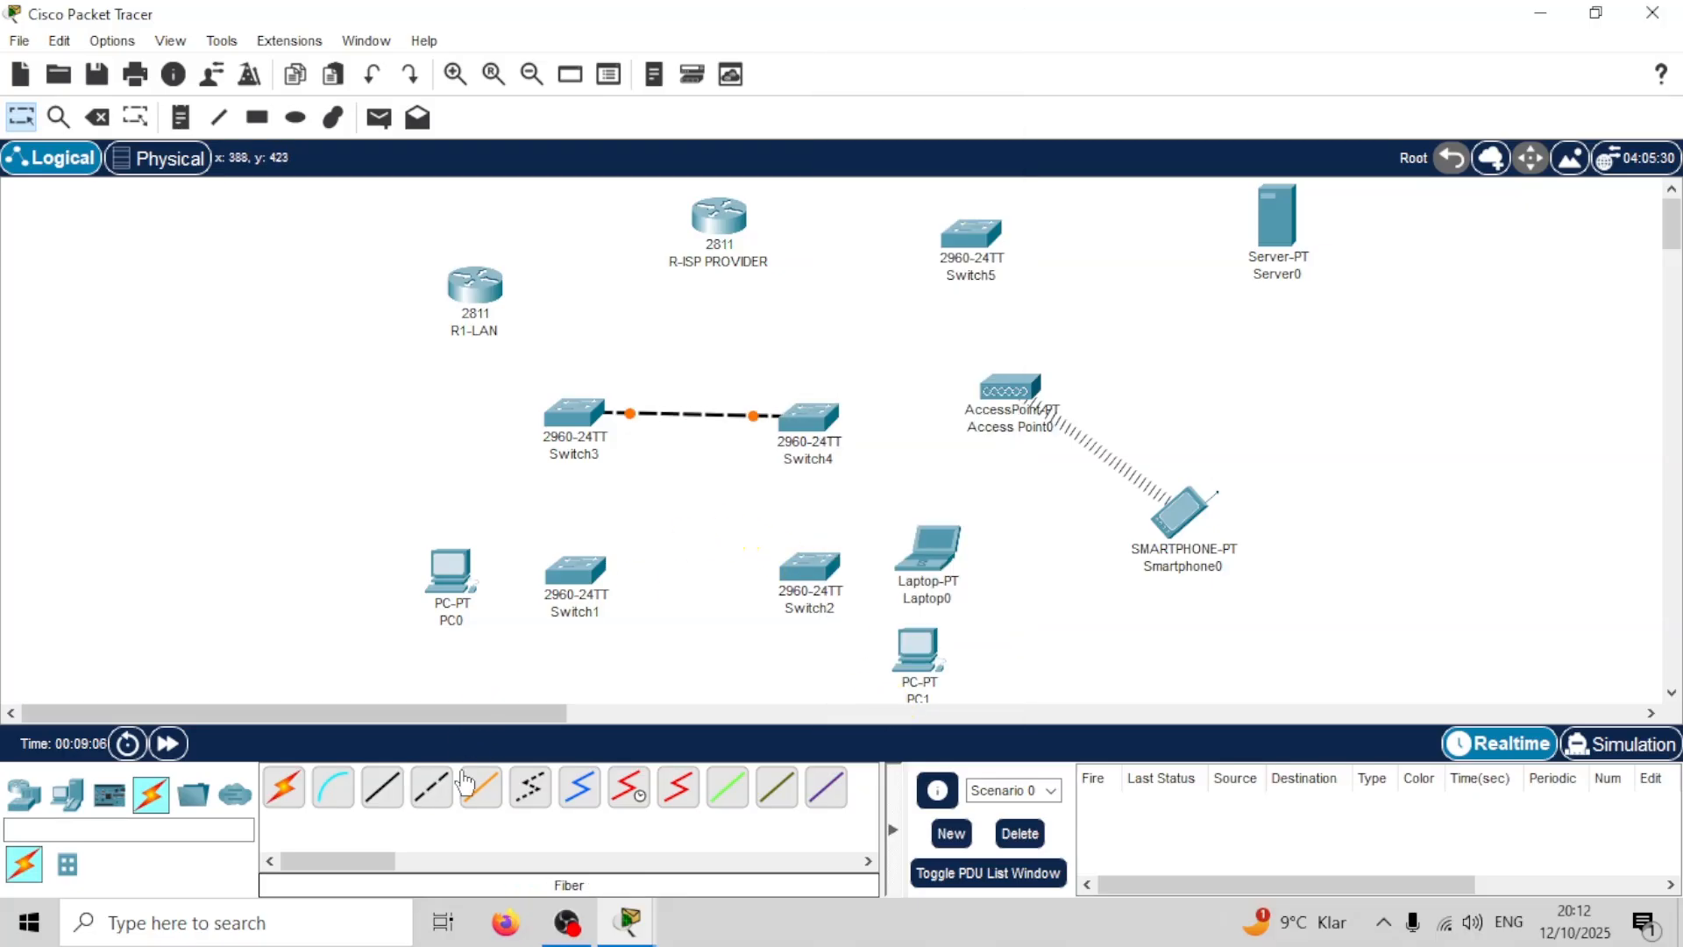
Step: Connect Switch1 to Switch2 with a Copper Cross-Over cable between their GigabitEthernet0/1 ports
click(431, 786)
click(604, 566)
click(735, 702)
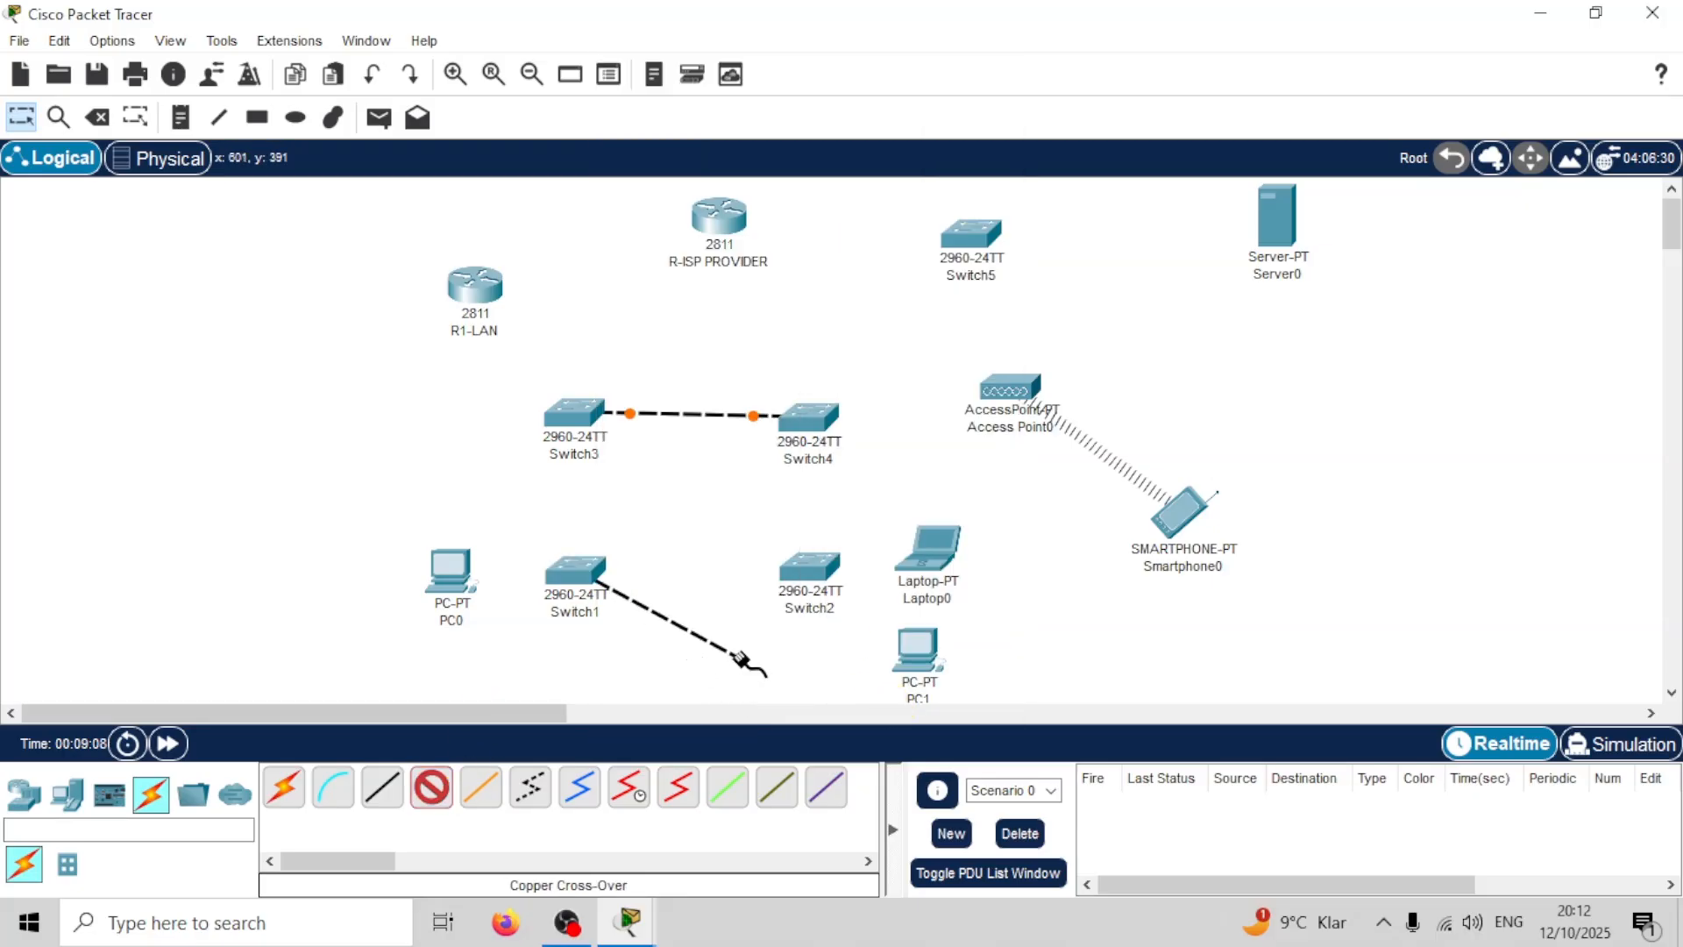
click(807, 568)
click(875, 697)
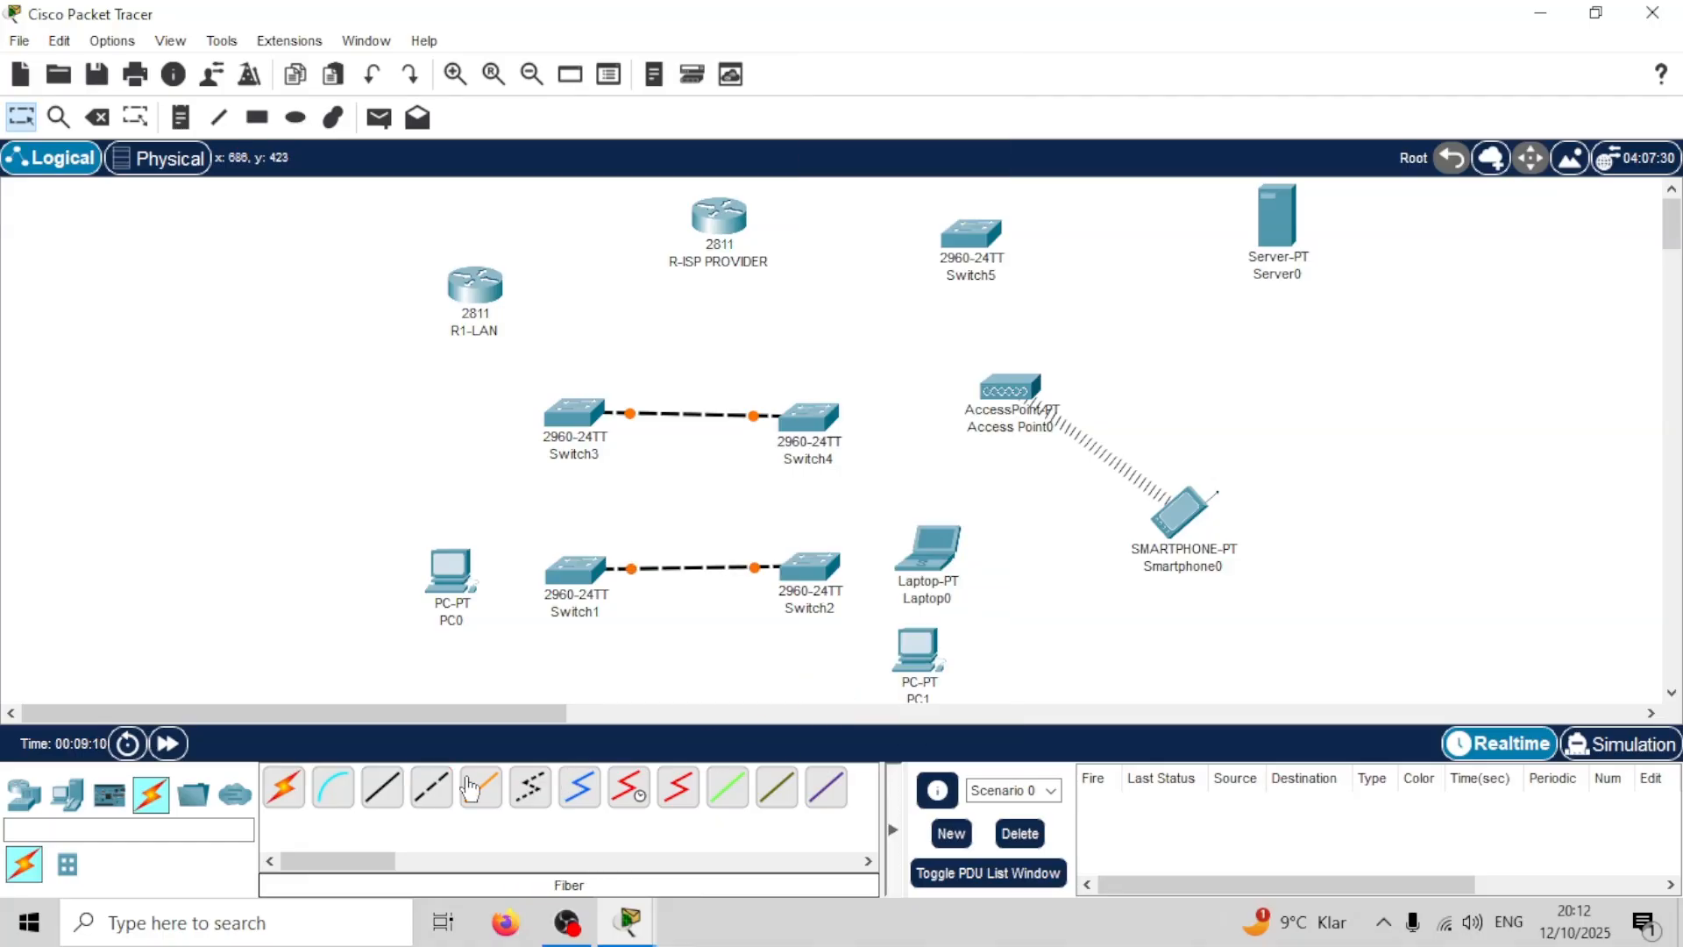
Step: Connect Switch3 to Switch1 with a Copper Cross-Over cable between their GigabitEthernet0/2 ports
click(432, 787)
click(574, 425)
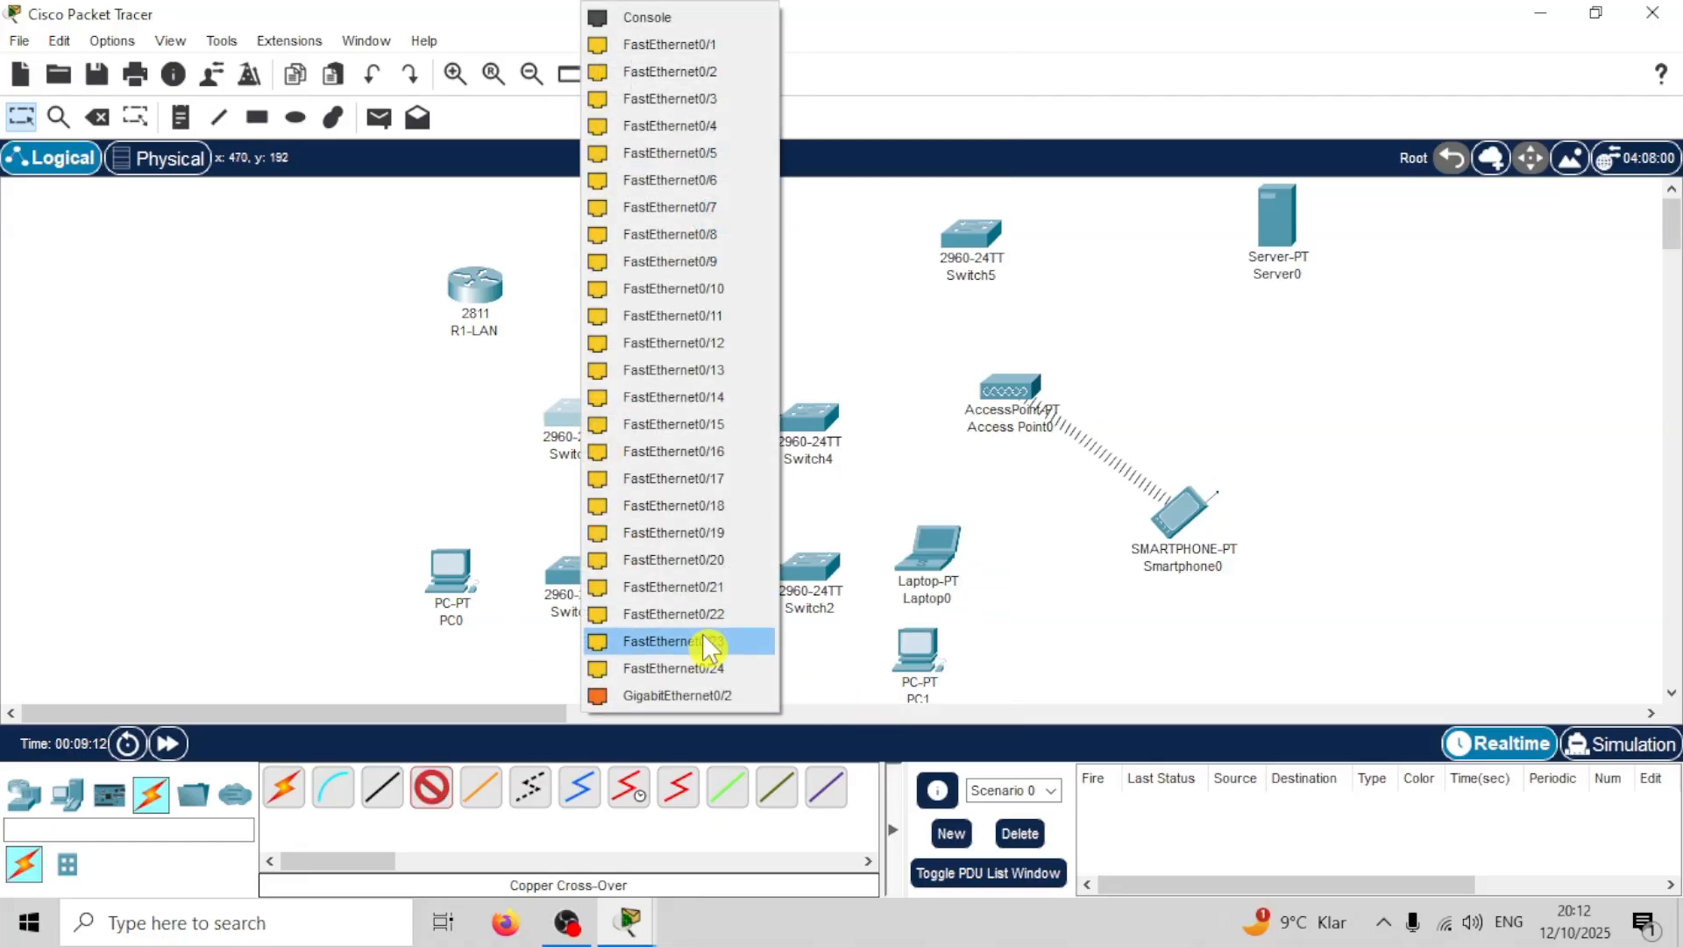
click(698, 699)
click(575, 570)
click(688, 692)
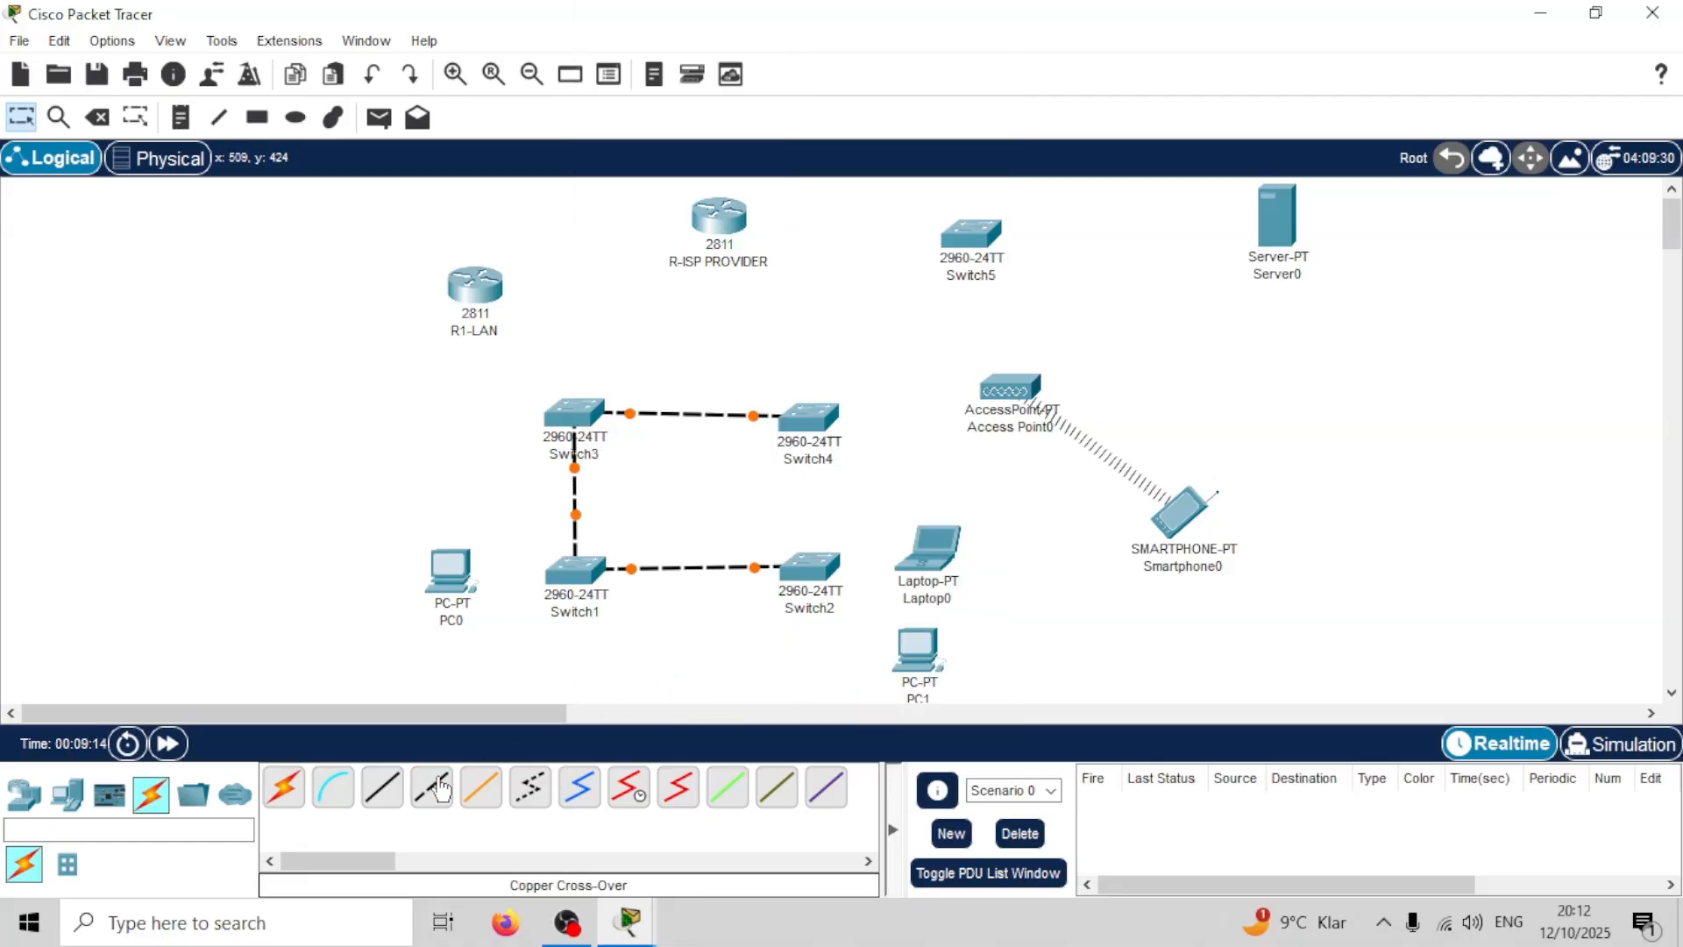
Step: Connect Switch4 to Switch2 with a Copper Cross-Over cable between their GigabitEthernet0/2 ports
click(441, 789)
click(814, 422)
click(879, 692)
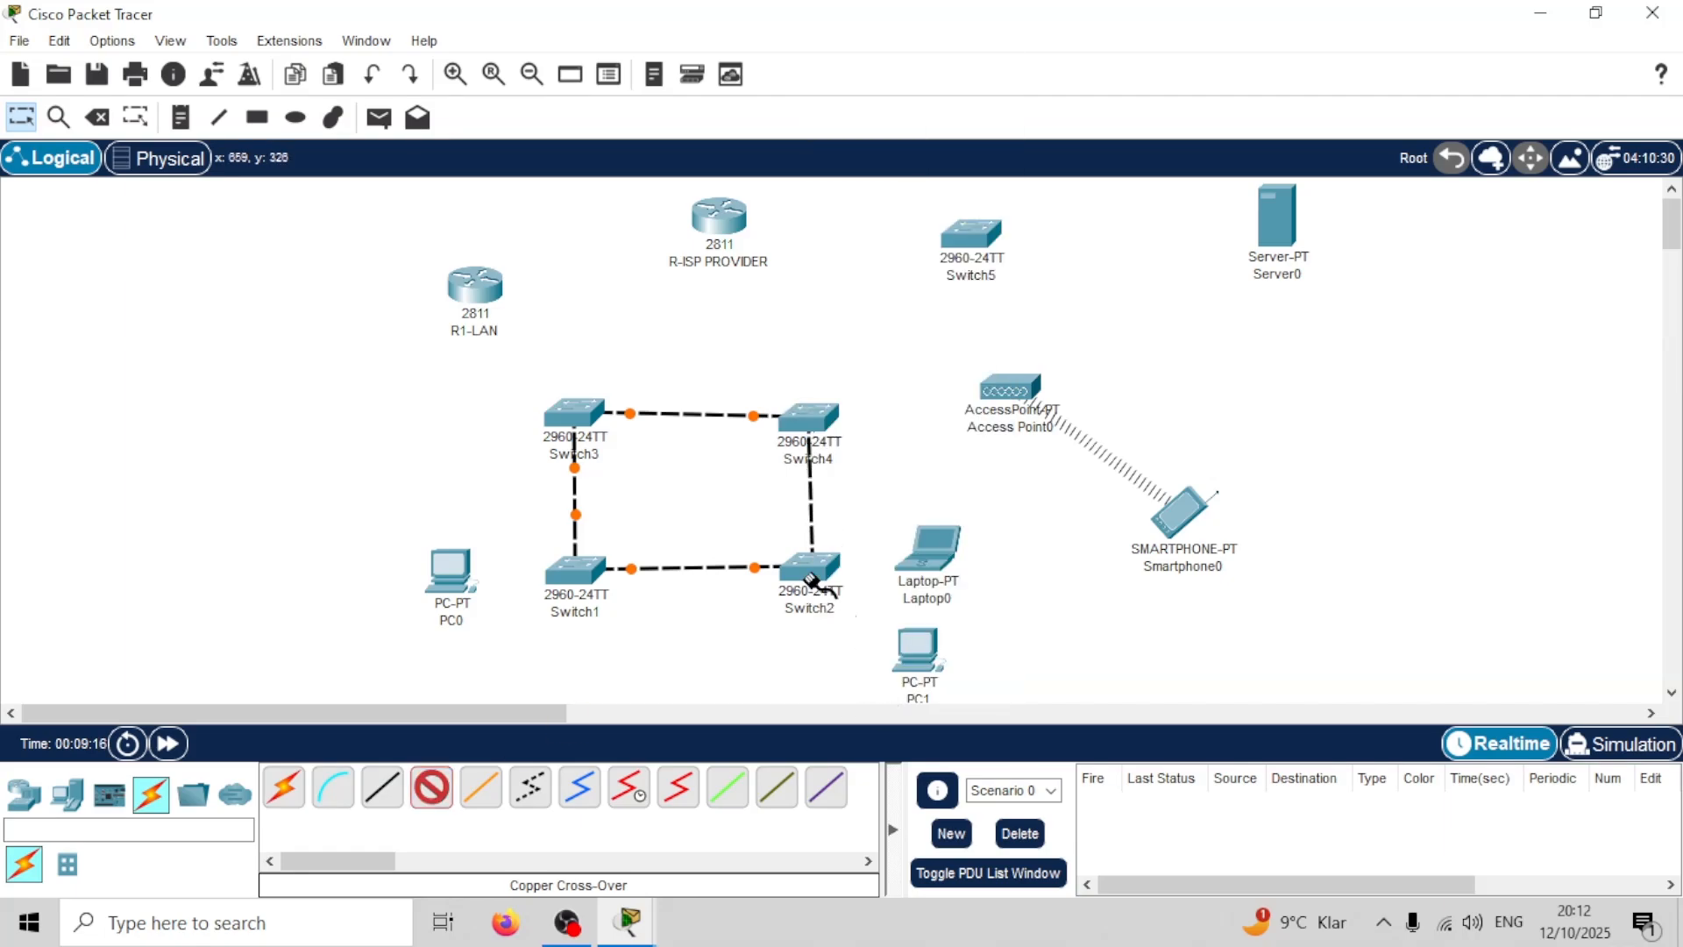
click(809, 565)
click(881, 692)
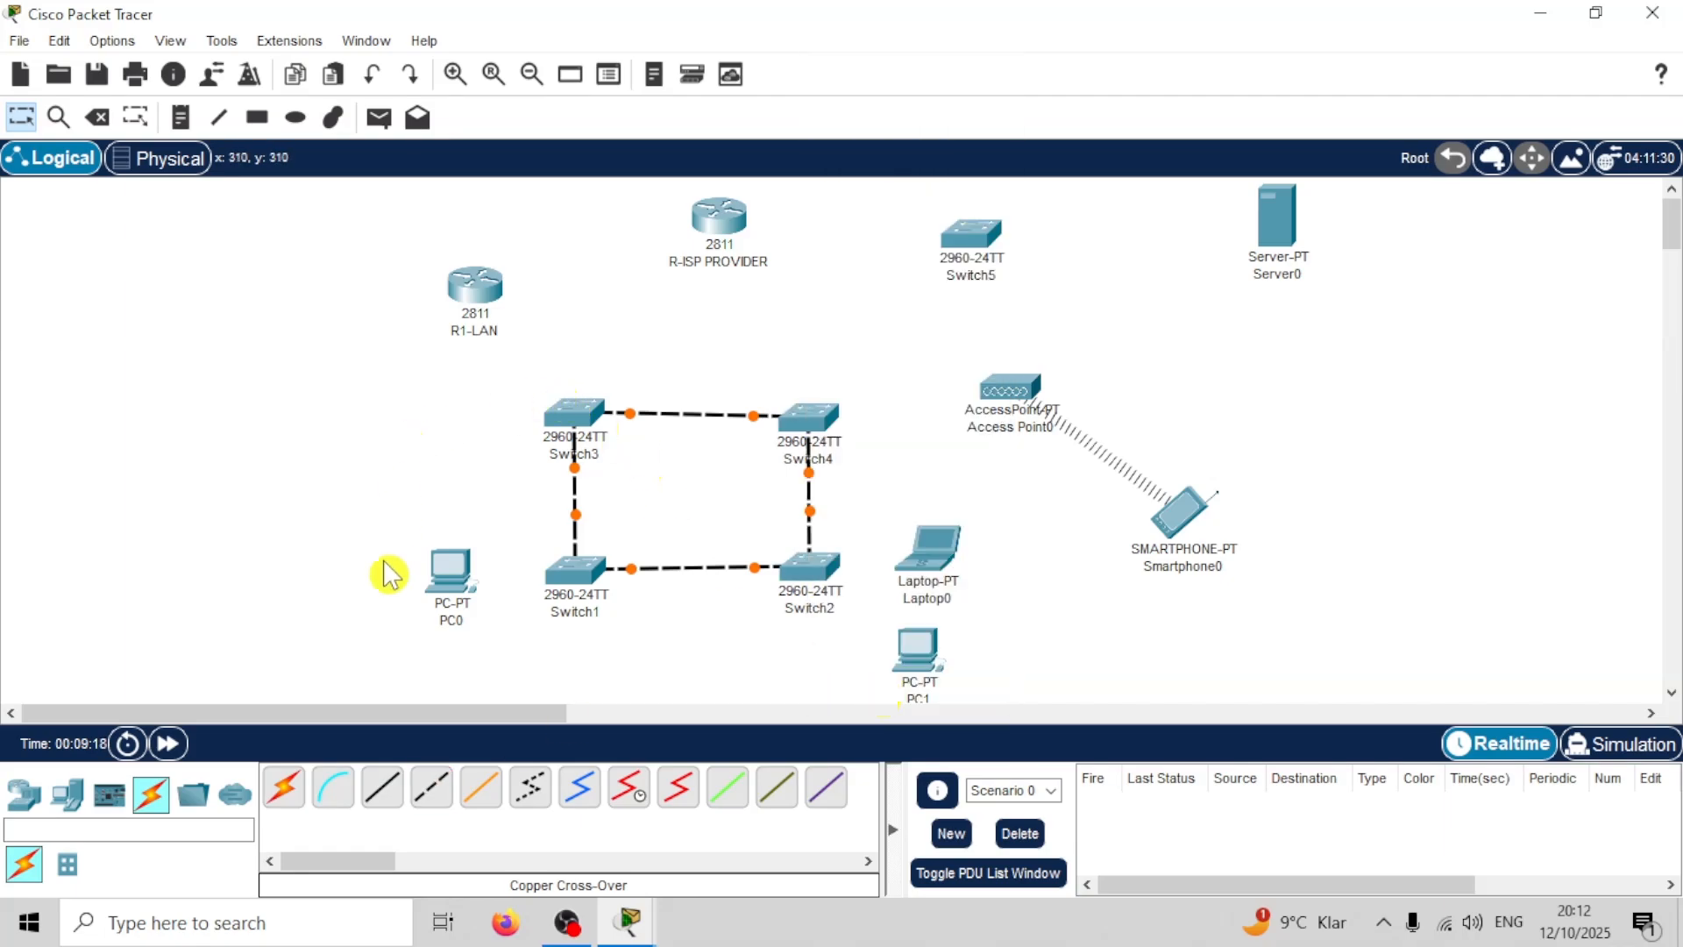
Step: Connect FastEthernet0/1 of Switch1 to FastEthernet0 of PC0 with a Copper Straight-Through cable
click(382, 787)
click(588, 570)
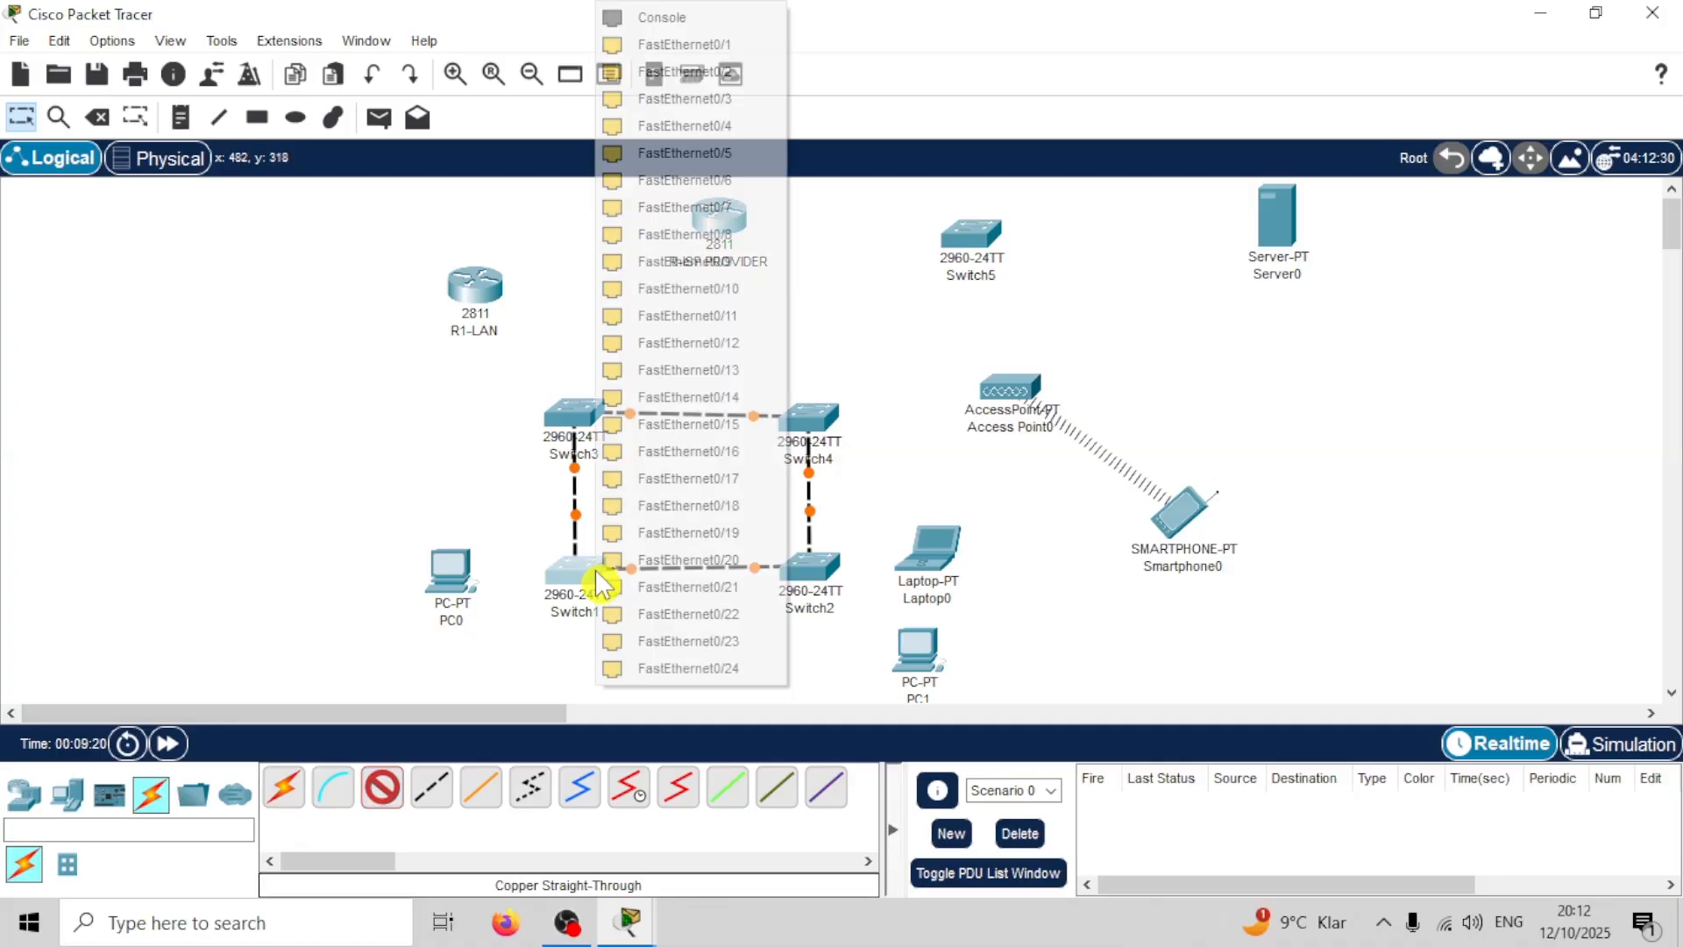
click(687, 45)
click(455, 564)
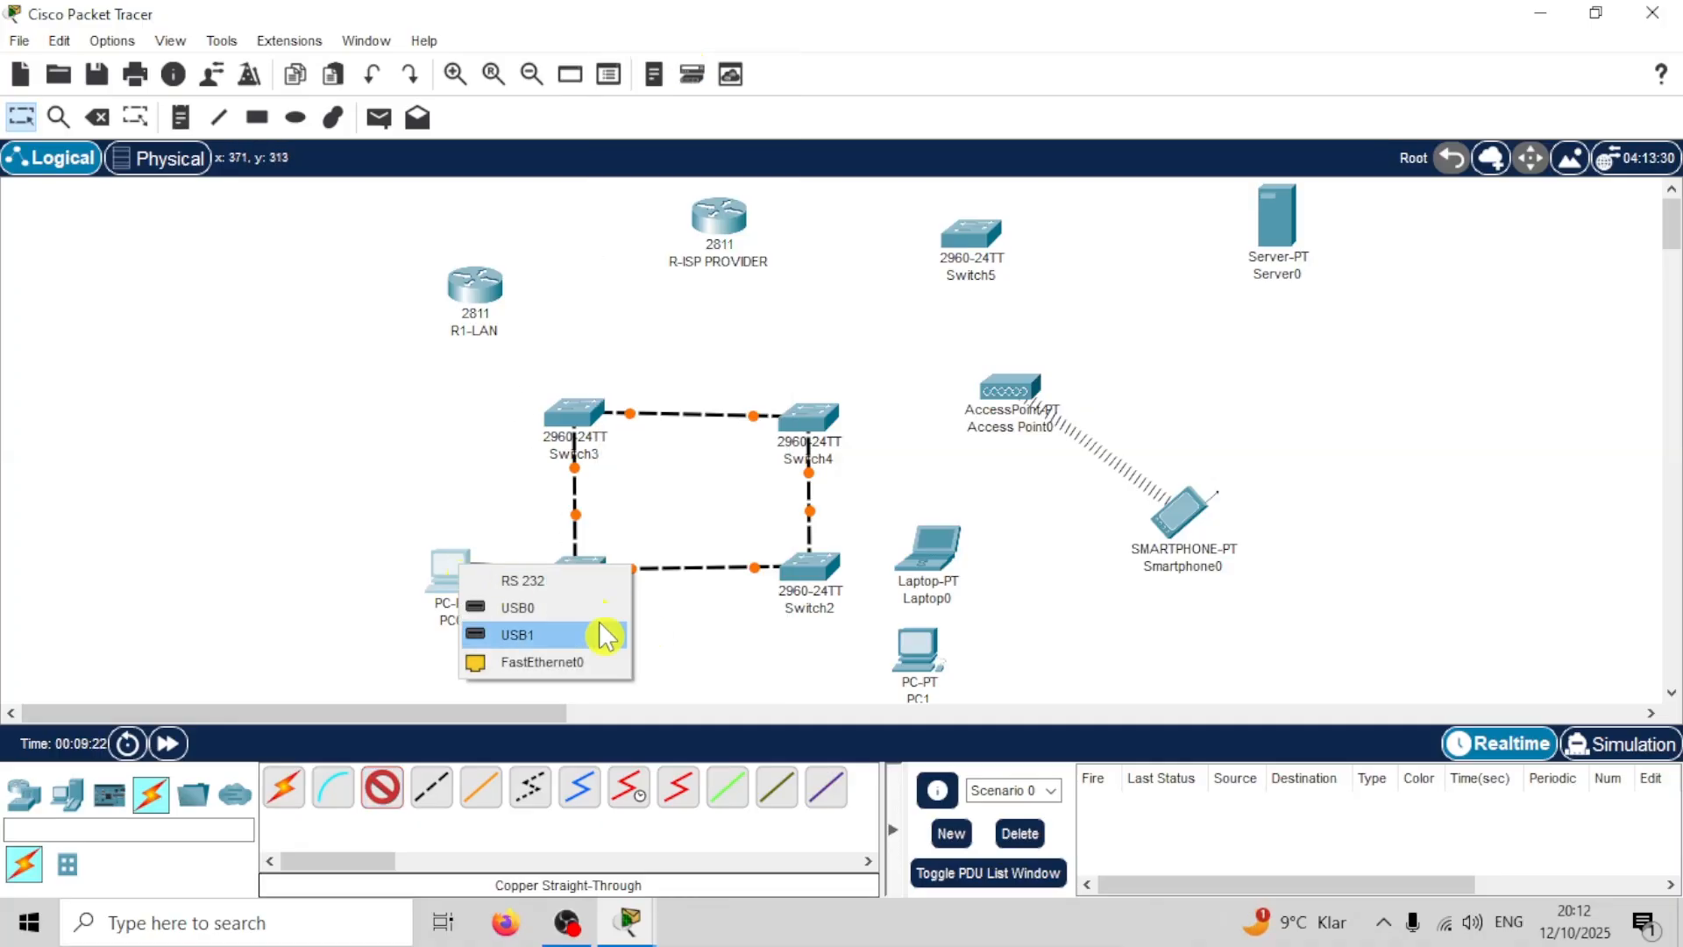
click(526, 657)
Step: Connect a FastEthernet port of Switch4 to Access Point0 with a Copper Straight-Through cable
click(382, 788)
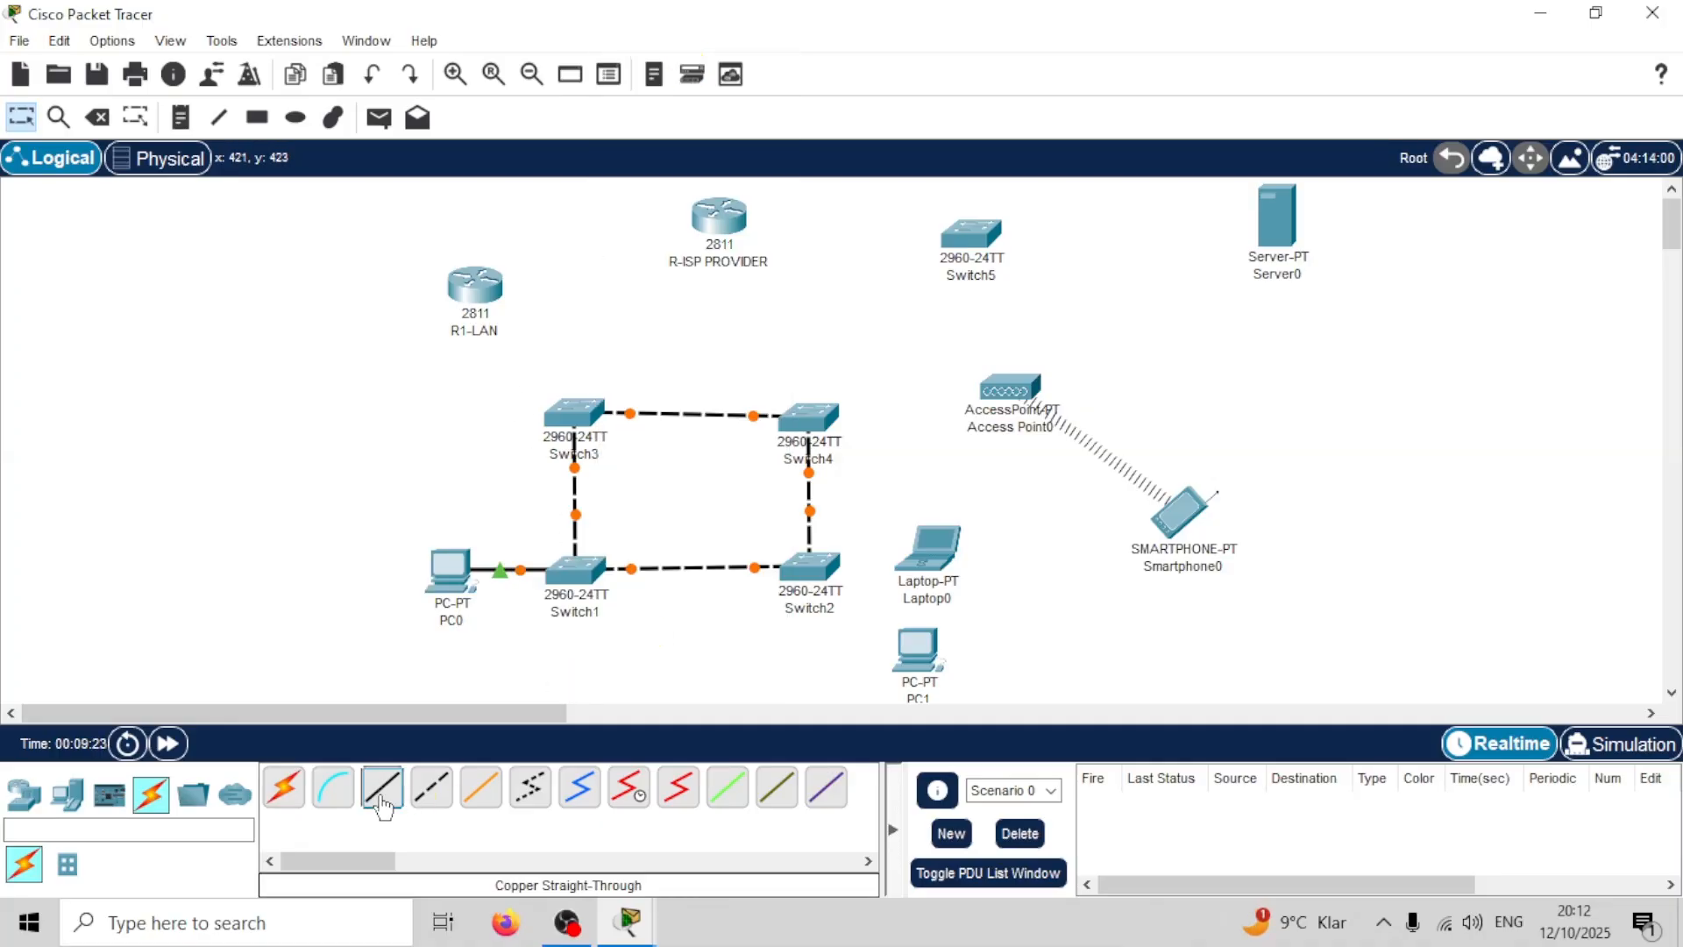
click(833, 411)
click(879, 68)
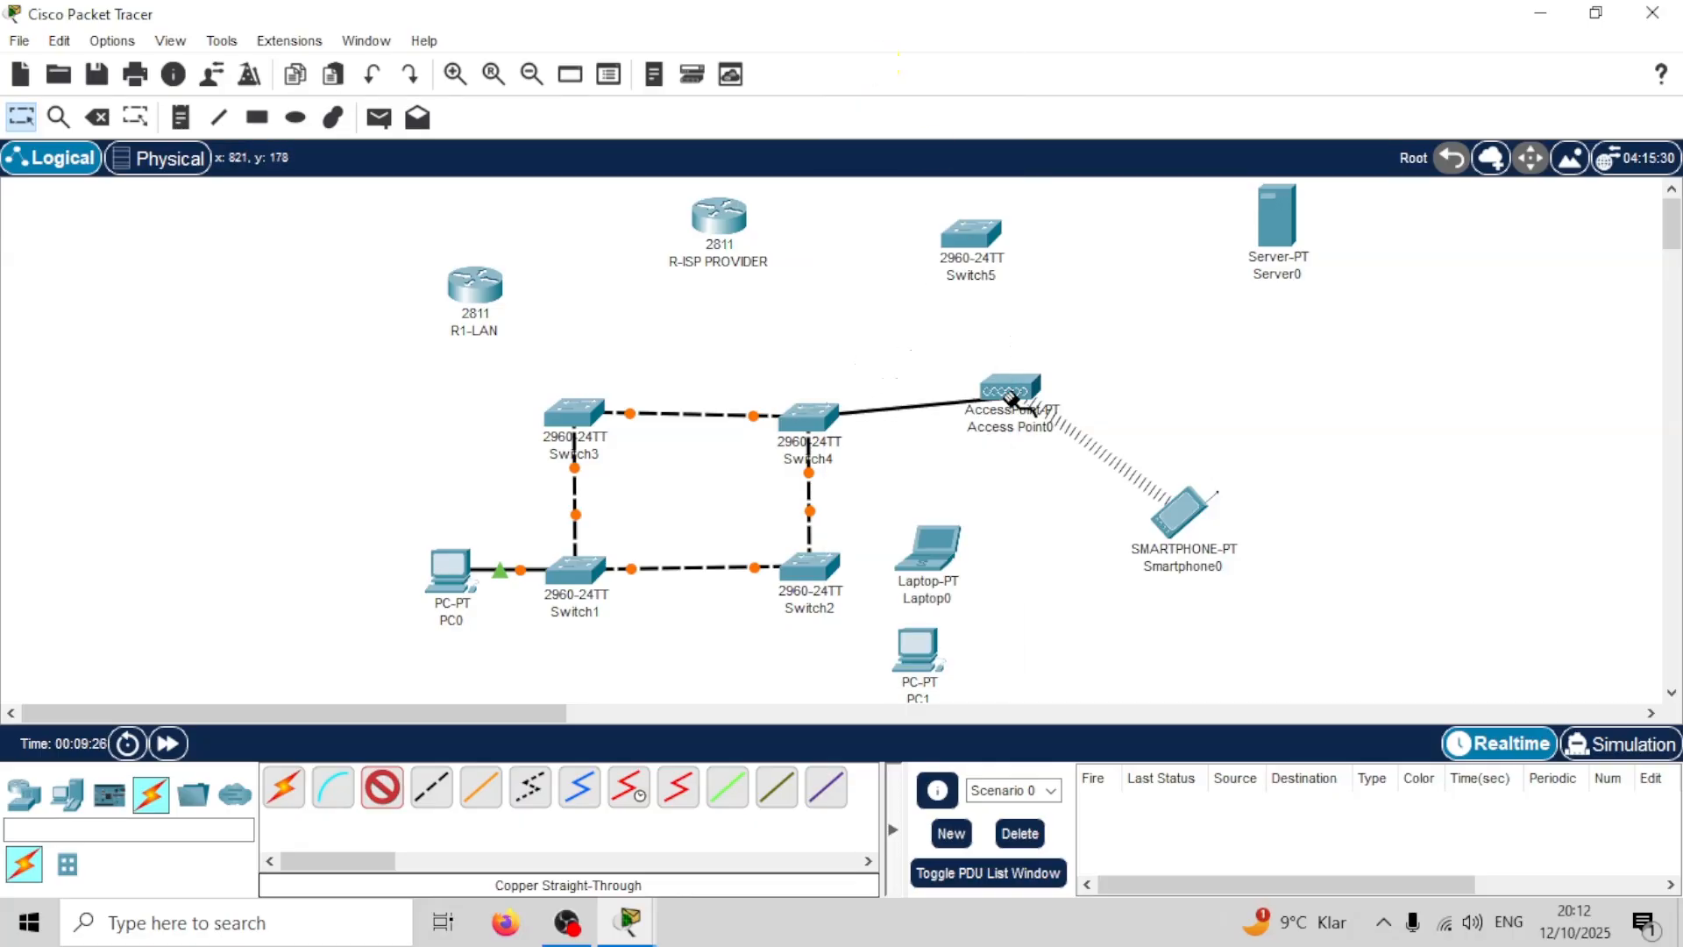
click(1011, 399)
click(1075, 406)
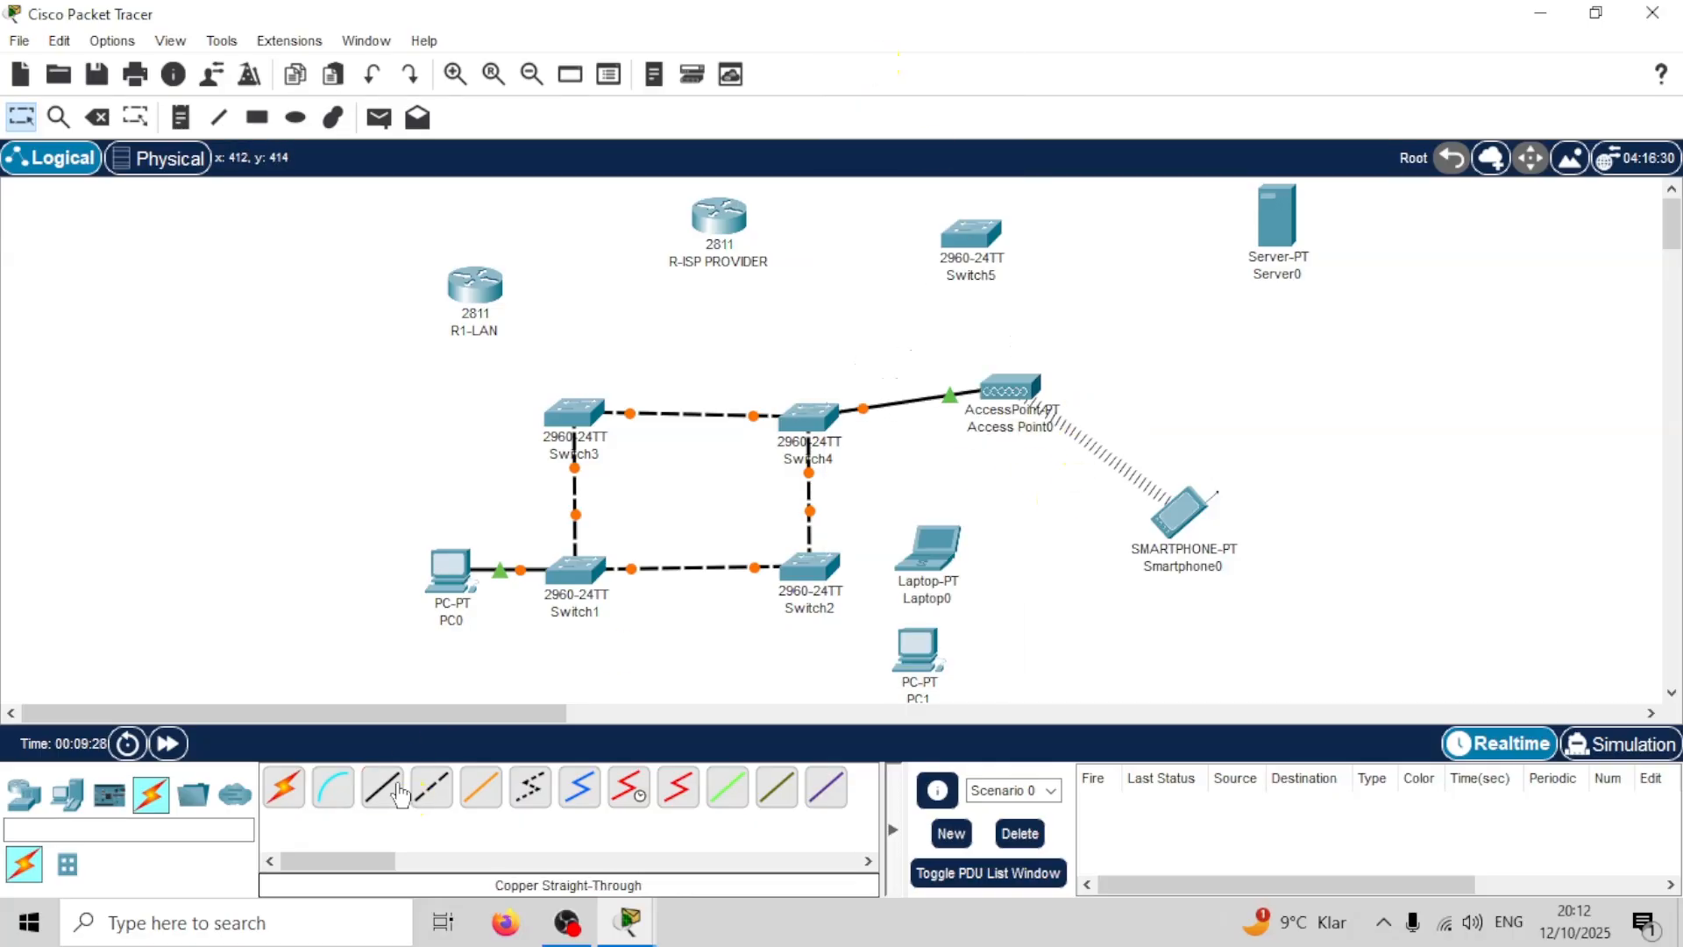
Step: Connect FastEthernet0/1 of Switch2 to FastEthernet0 of Laptop0 with a Copper Straight-Through cable
click(399, 794)
click(824, 560)
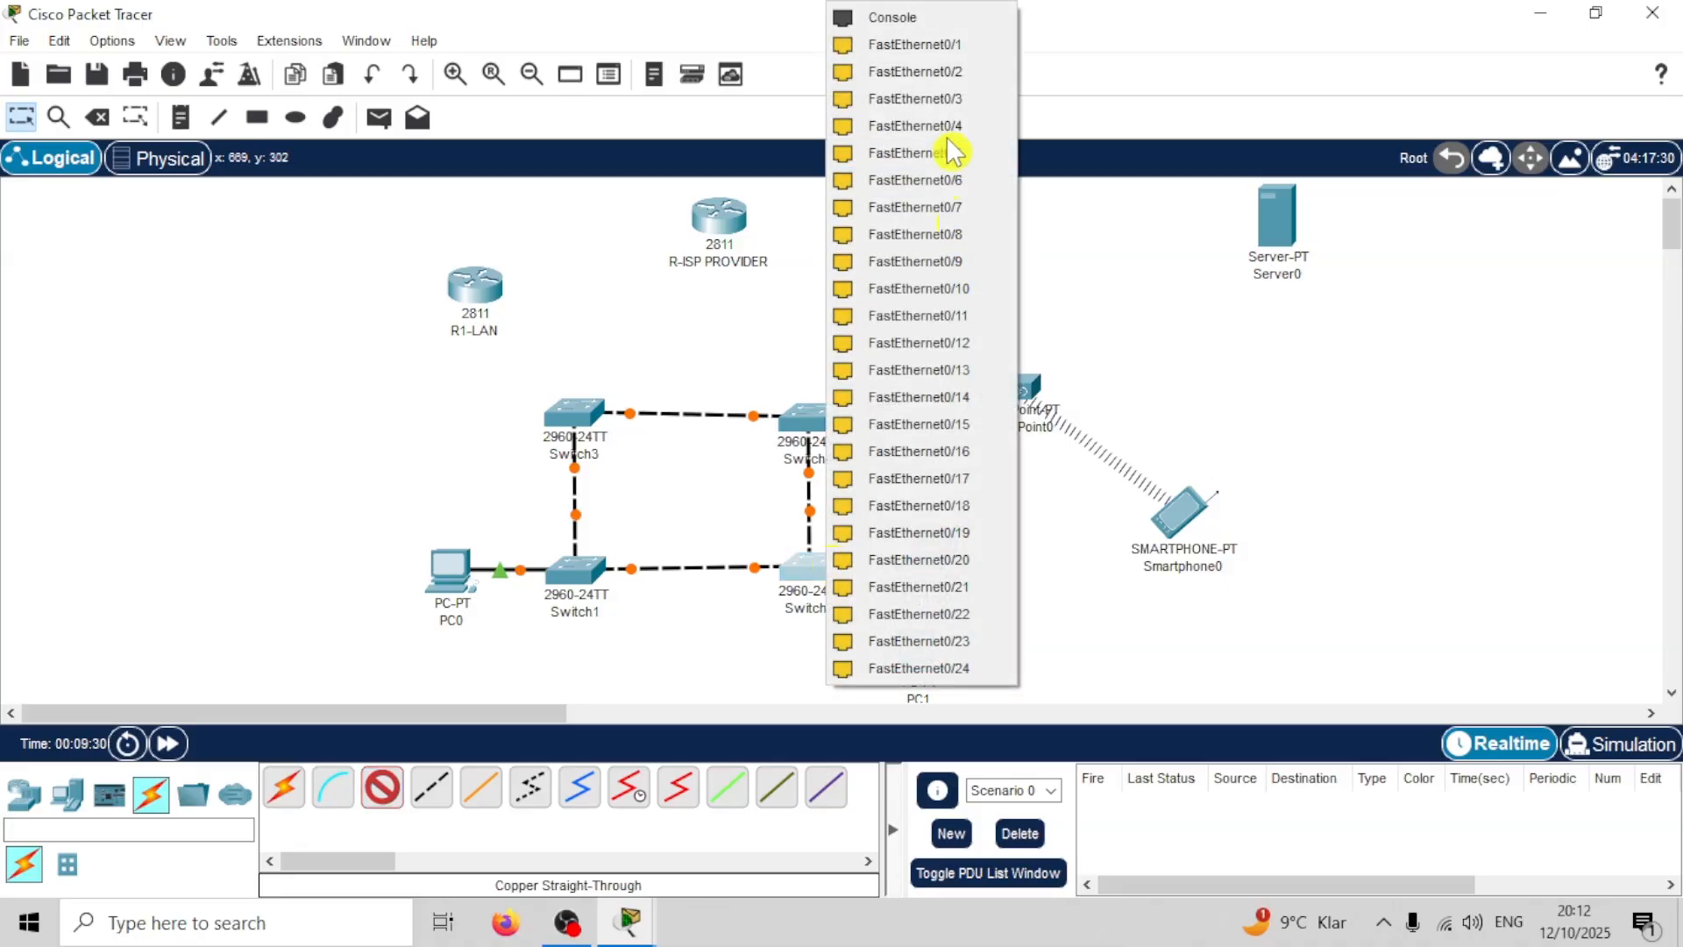
click(965, 46)
click(922, 536)
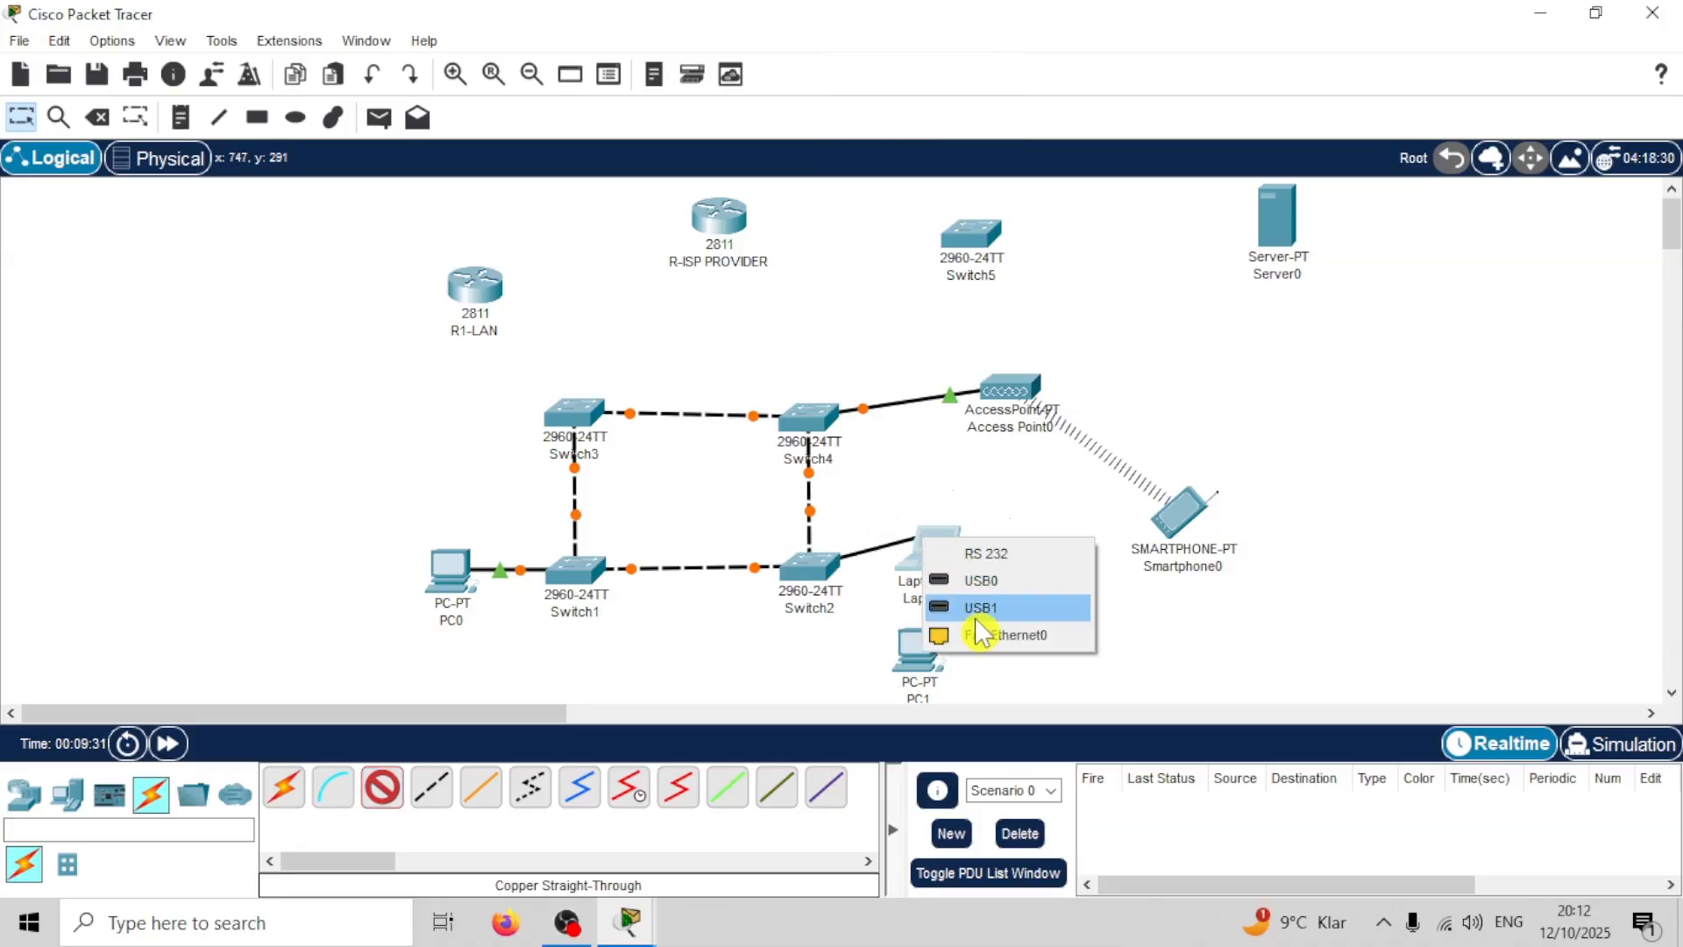
click(984, 631)
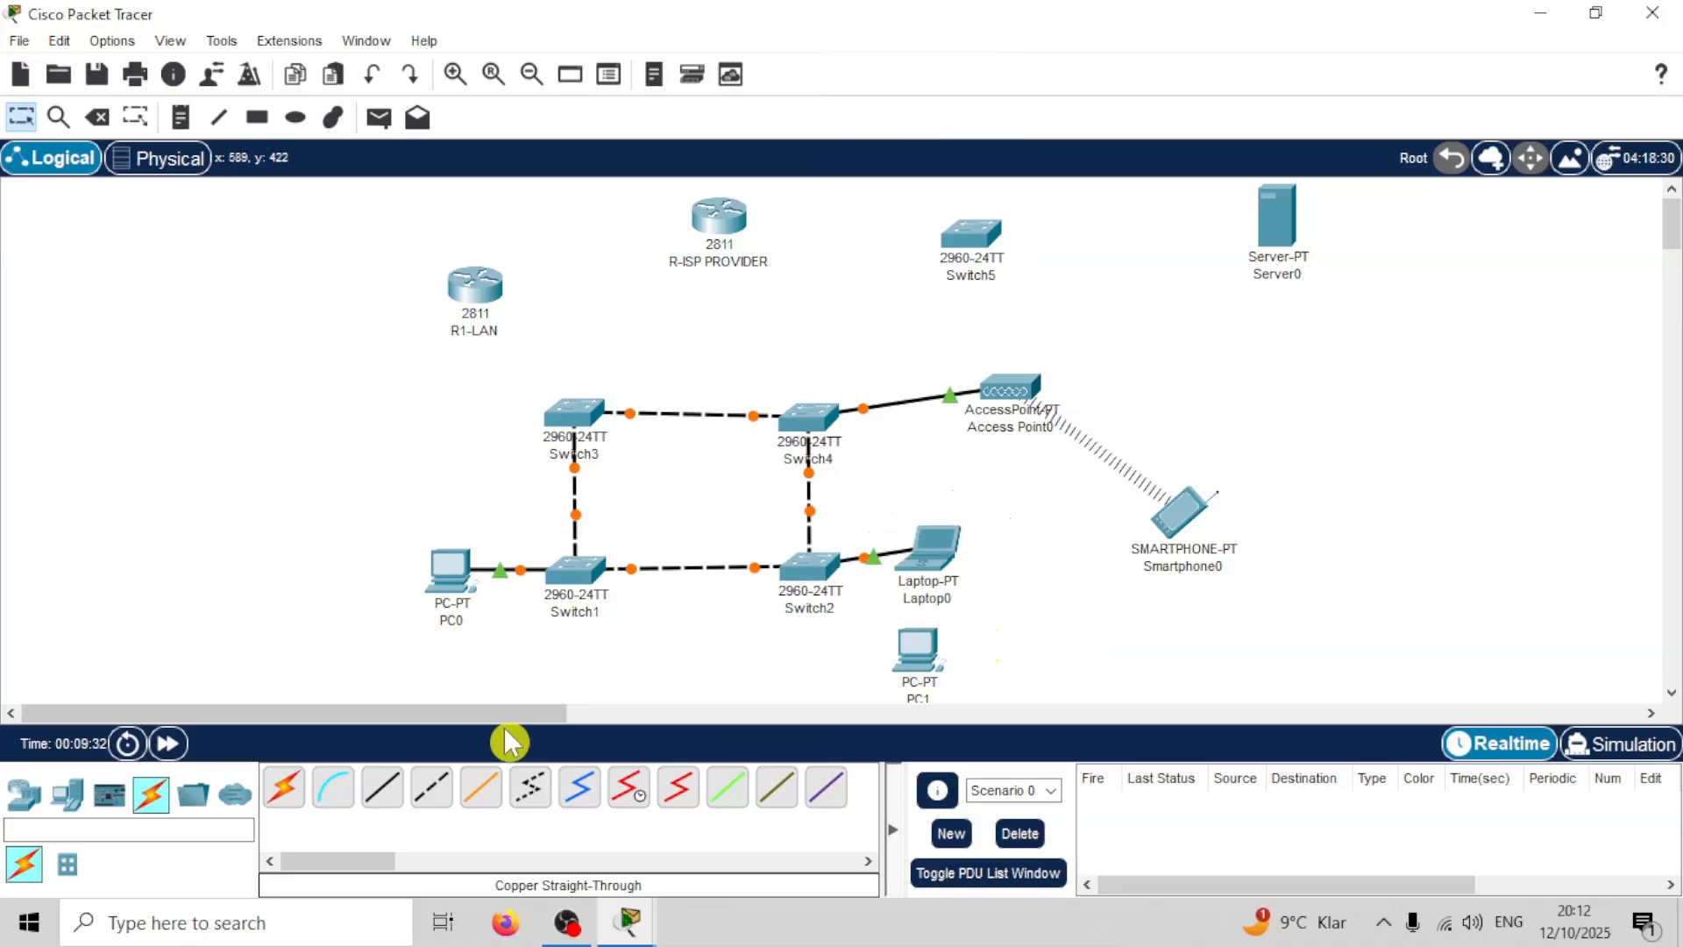
Step: Connect a free FastEthernet port of Switch2 to FastEthernet0 of PC1 with a Copper Straight-Through cable
click(818, 555)
click(919, 45)
click(923, 662)
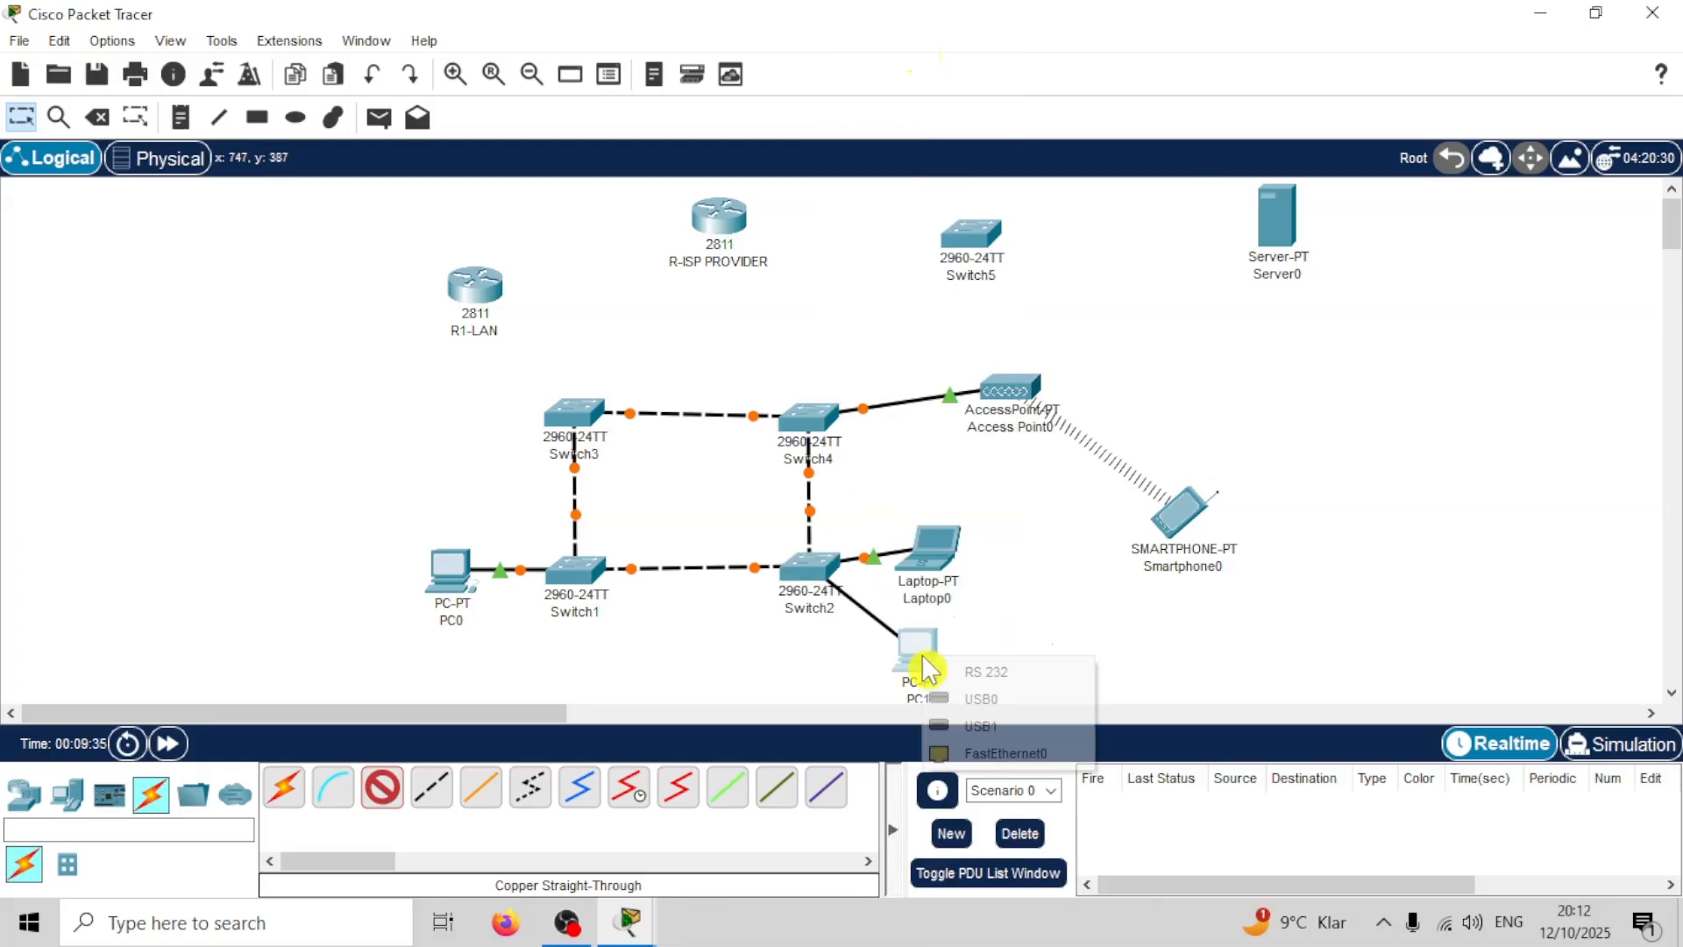
click(1006, 753)
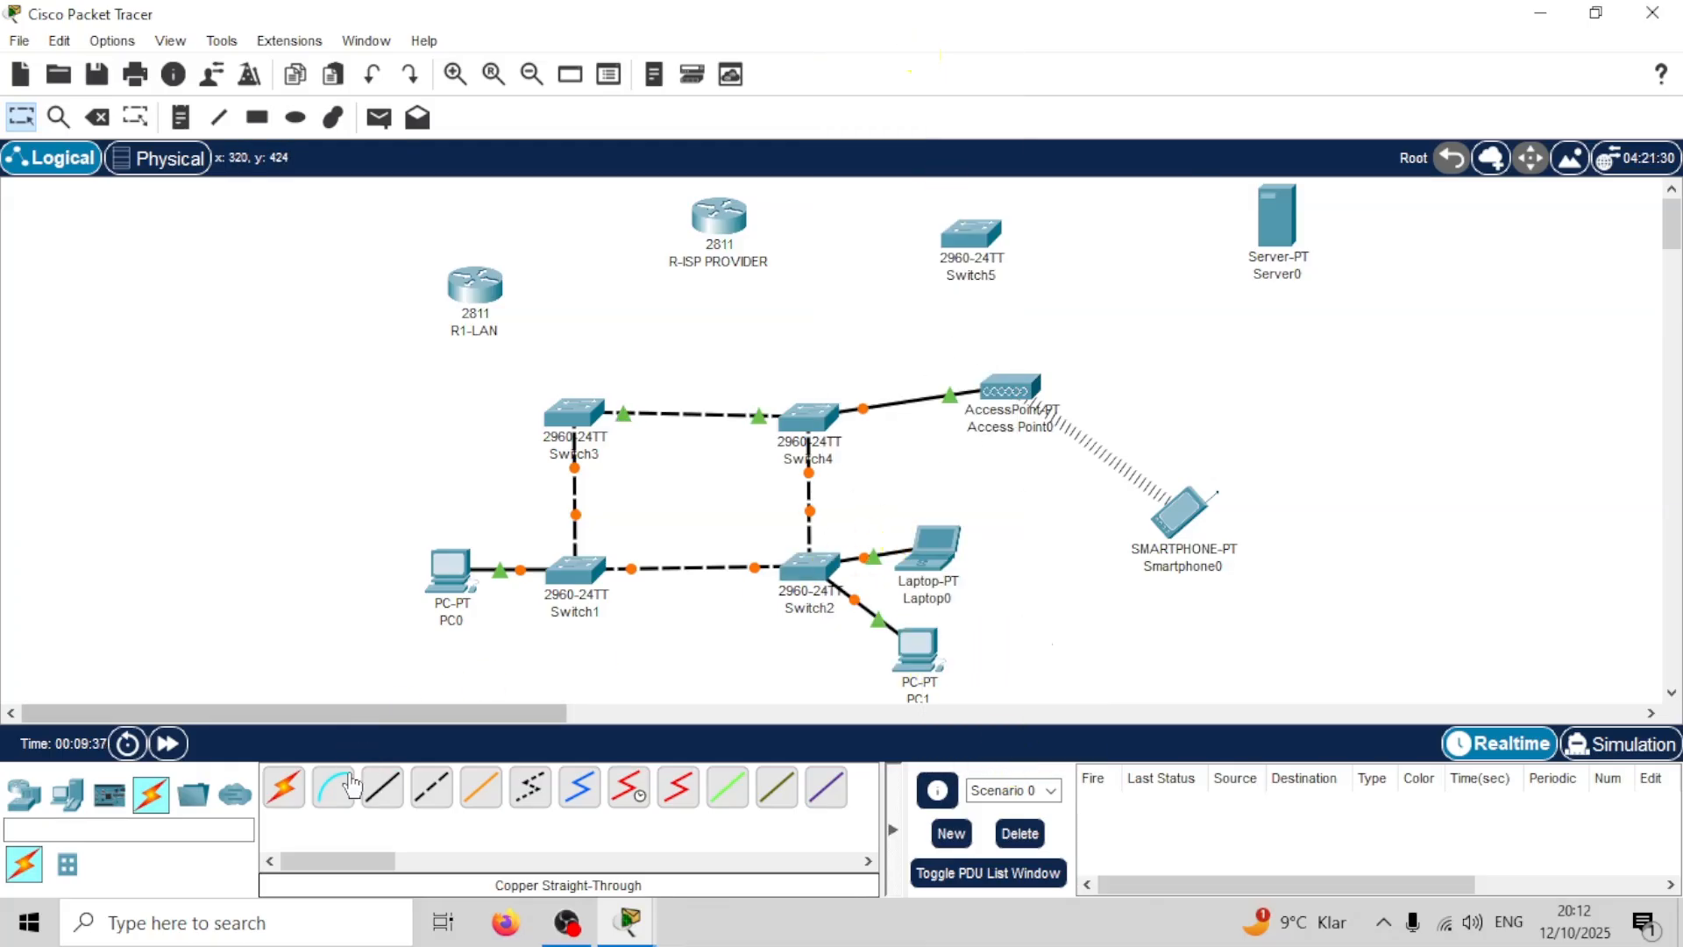
Step: Connect a FastEthernet port of Switch3 to FastEthernet0/1 of the R1-LAN router with a Copper Straight-Through cable
click(383, 800)
click(567, 427)
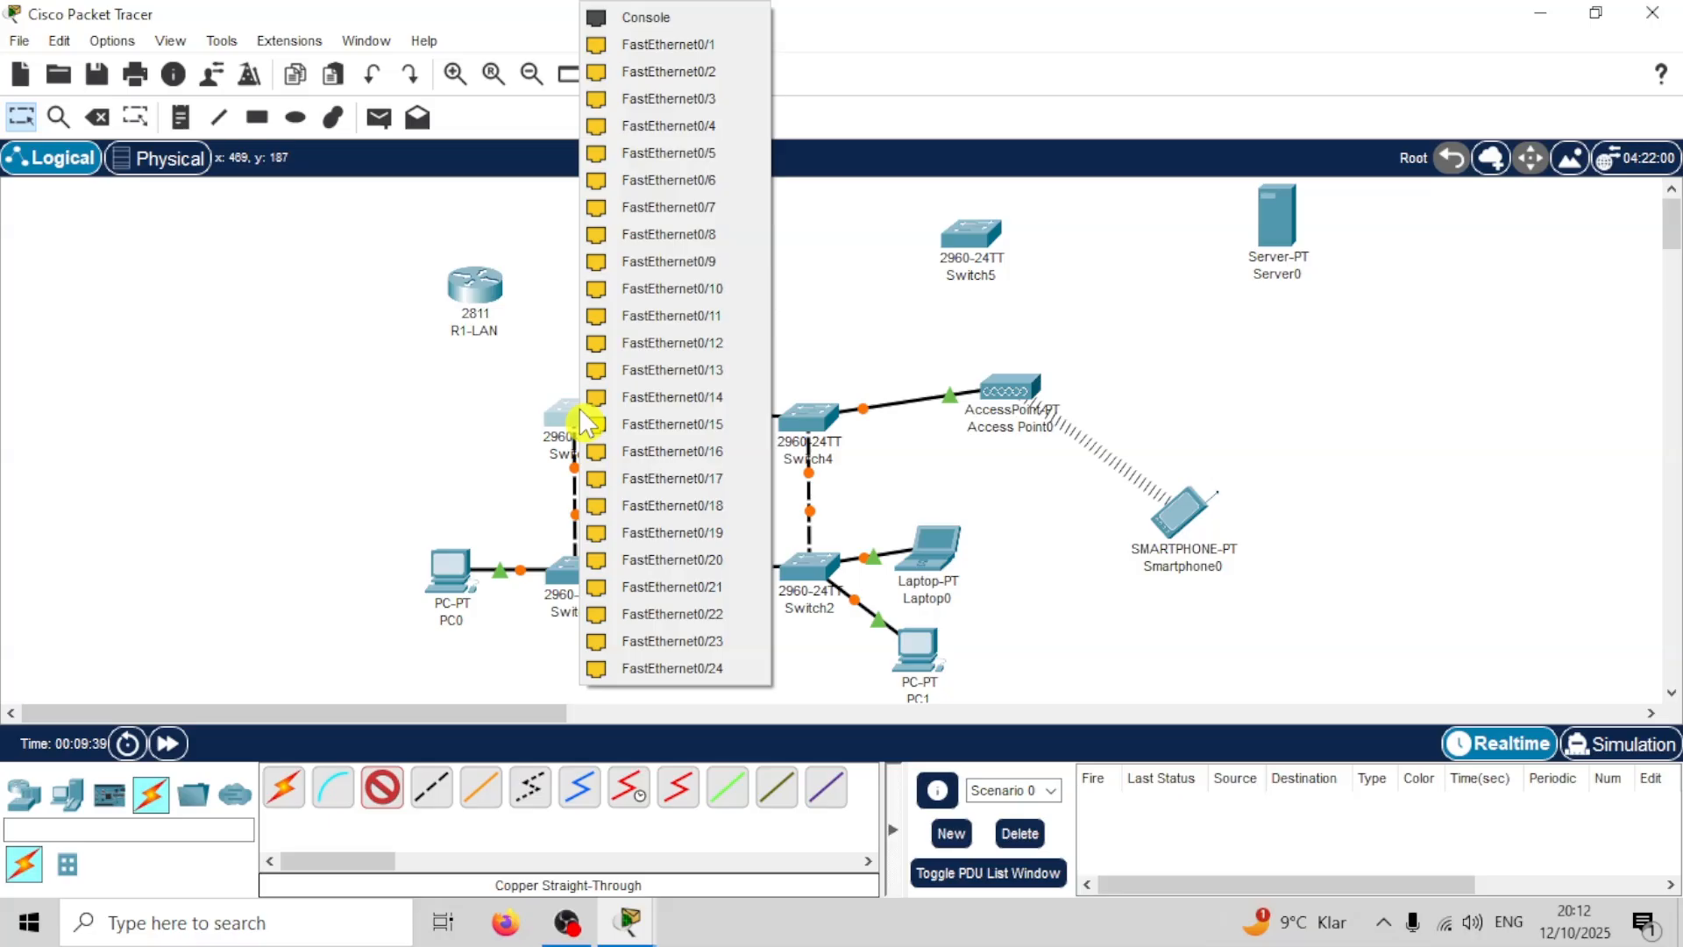
click(728, 21)
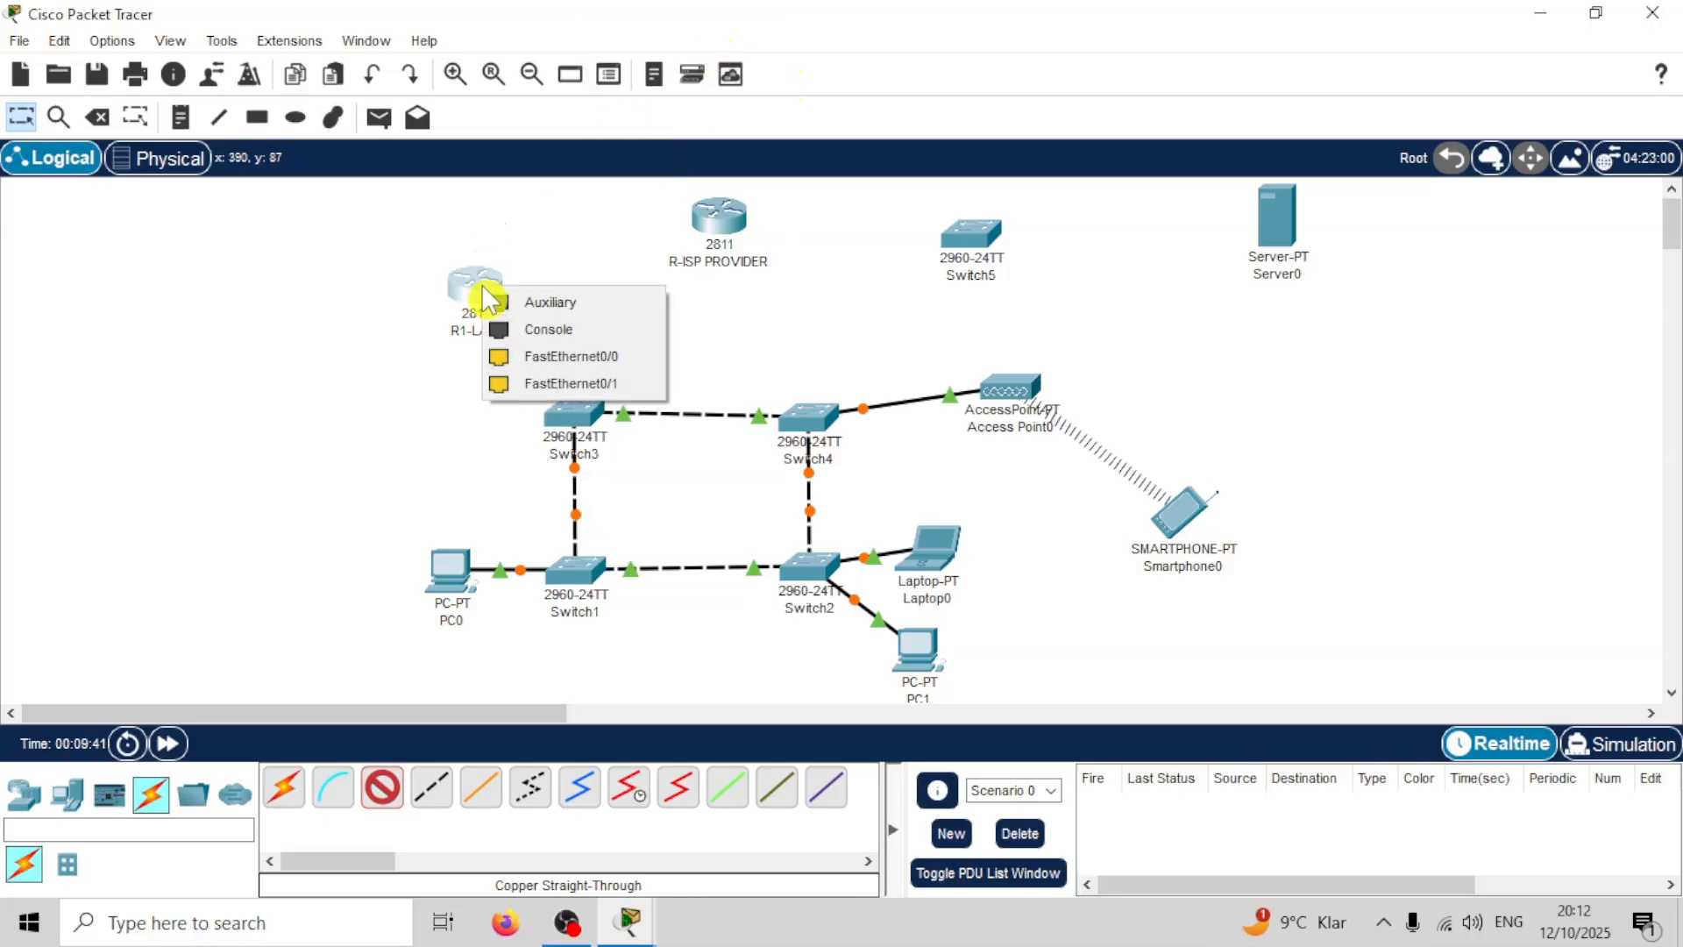
click(579, 384)
Step: Add the note F0/1 beside the link between R1-LAN and Switch3 and move it onto the link just below the router
click(181, 117)
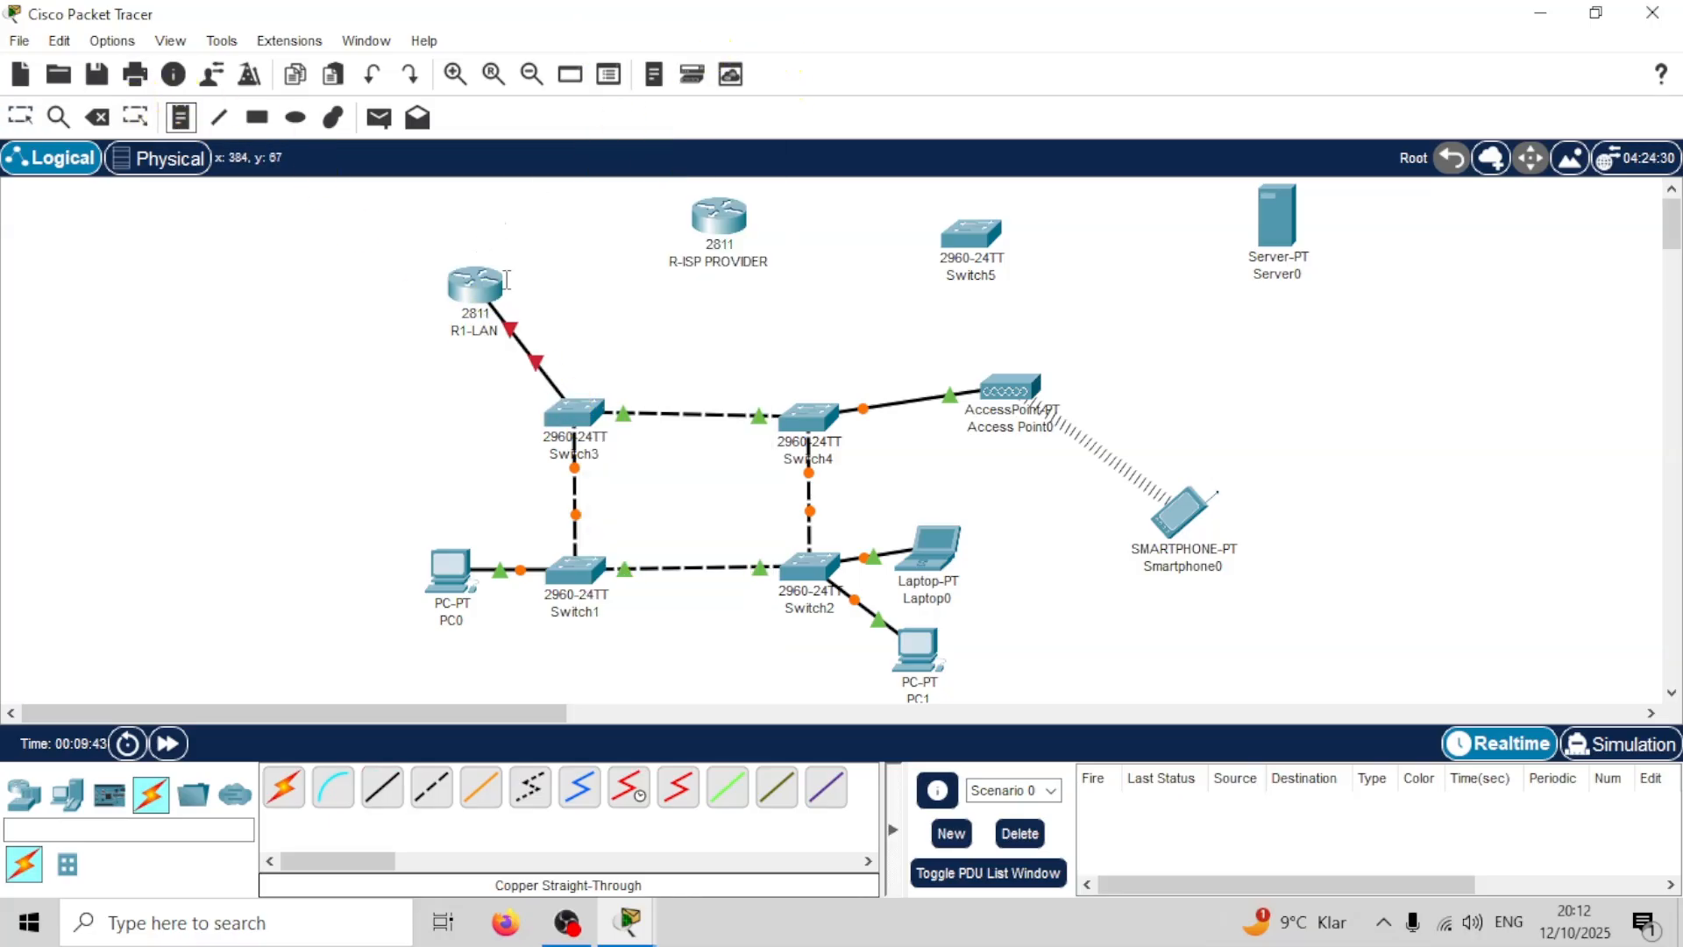
click(538, 329)
text(F0/1)
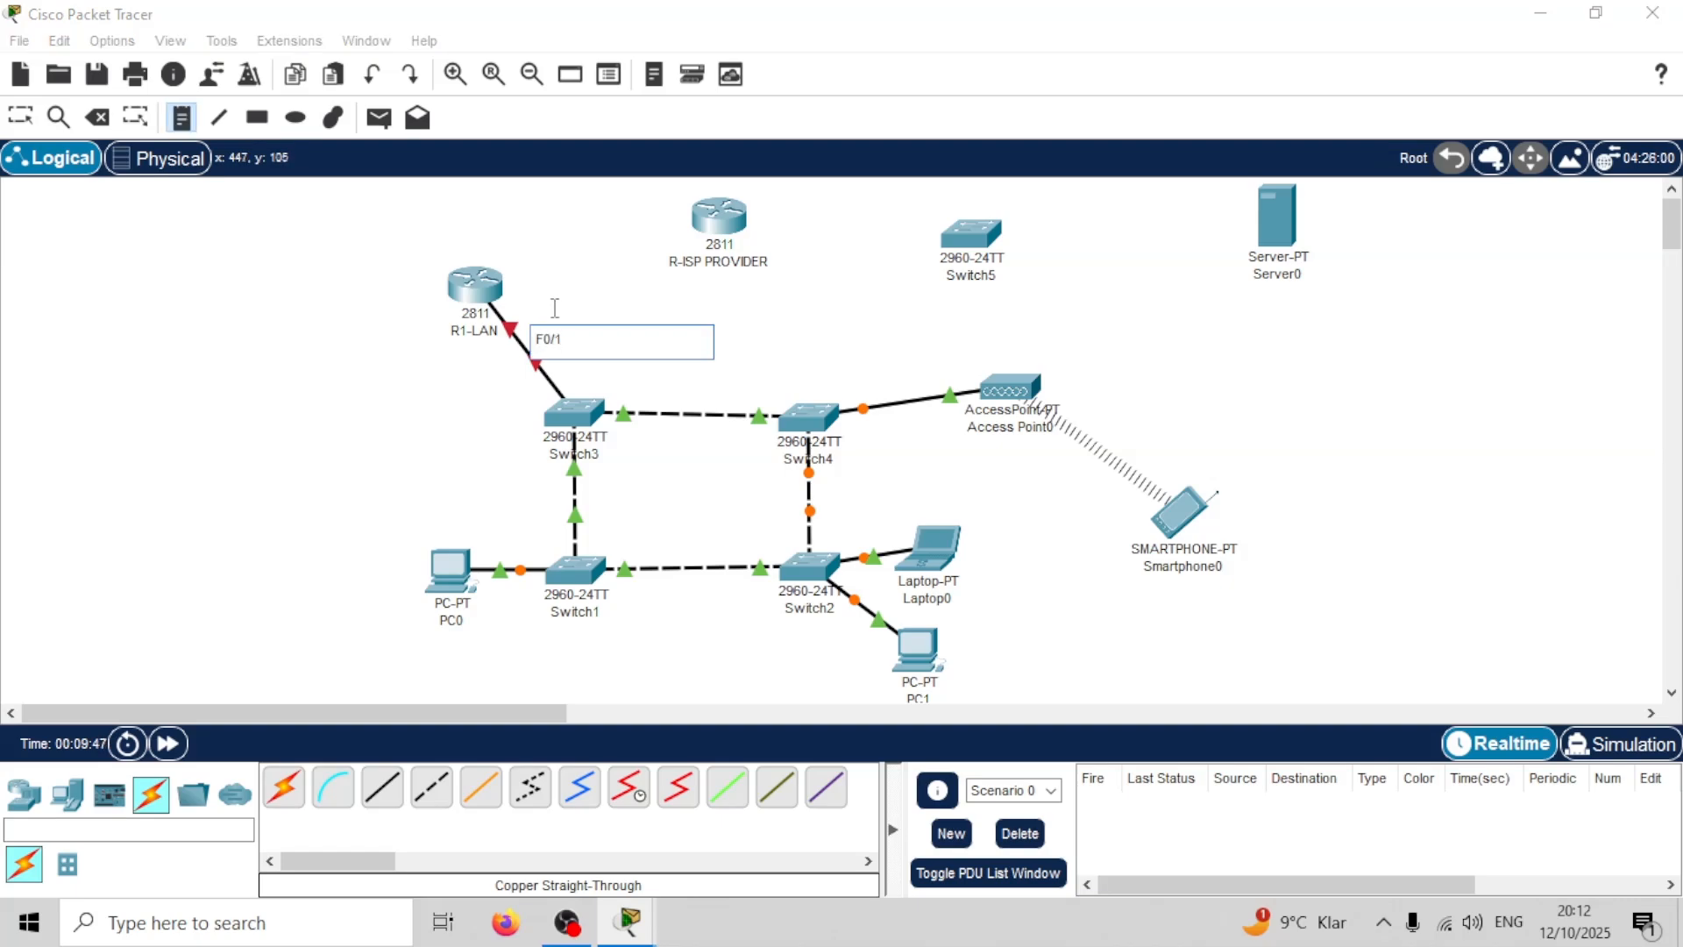
key(Escape)
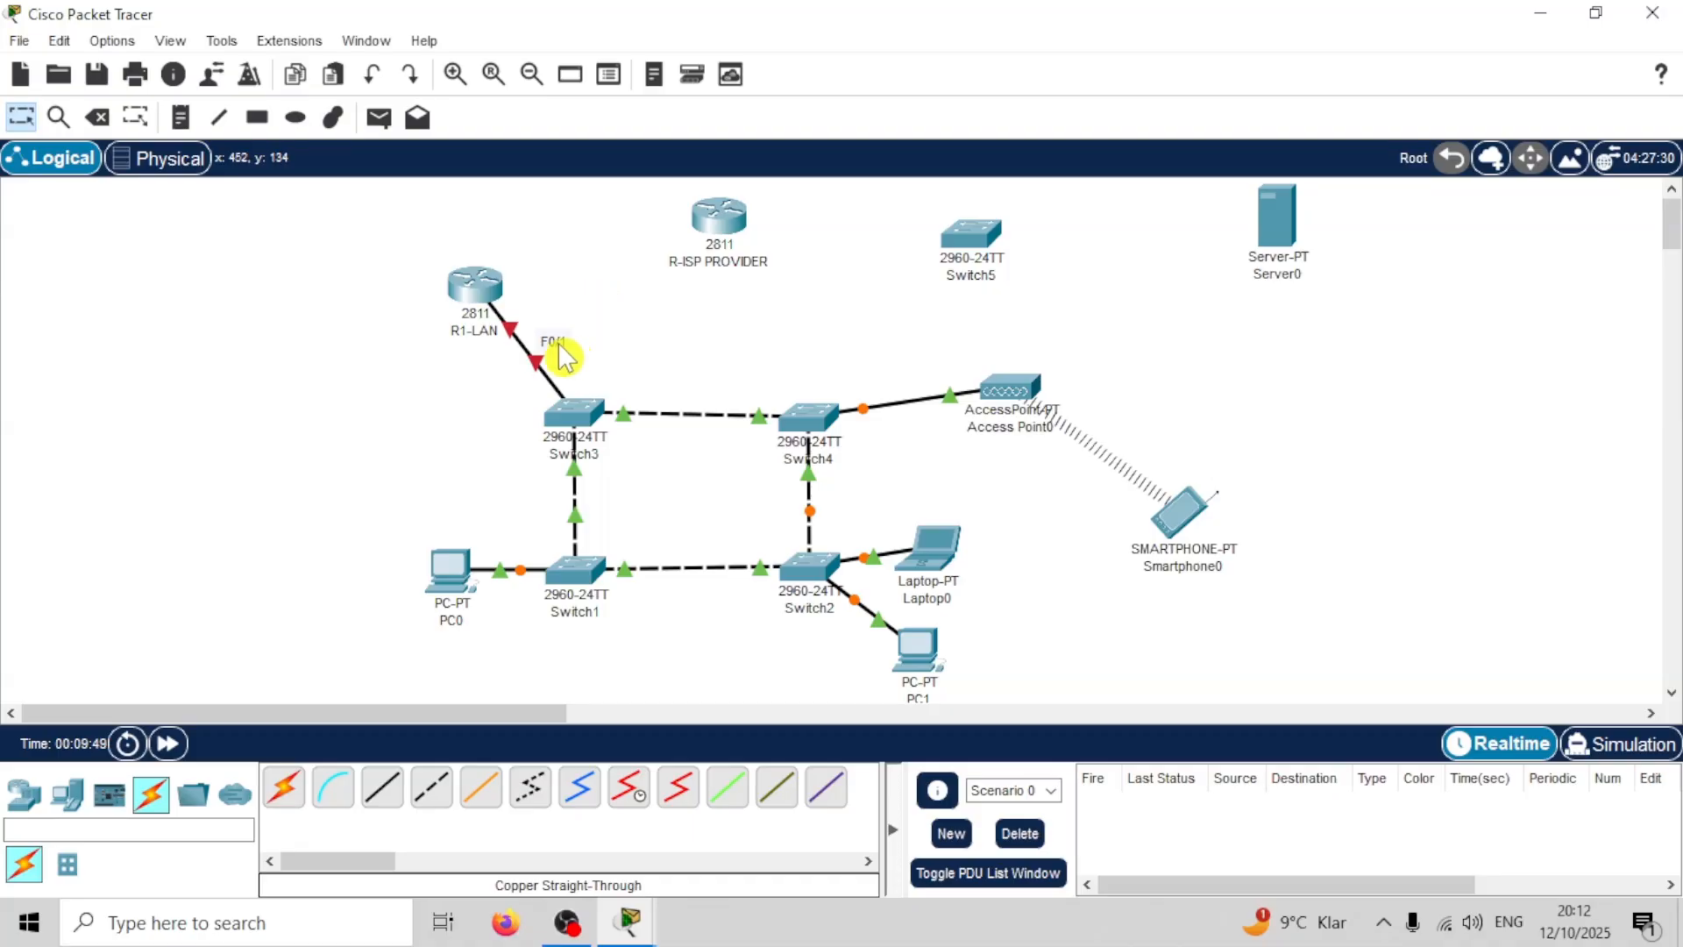
drag(549, 342, 523, 345)
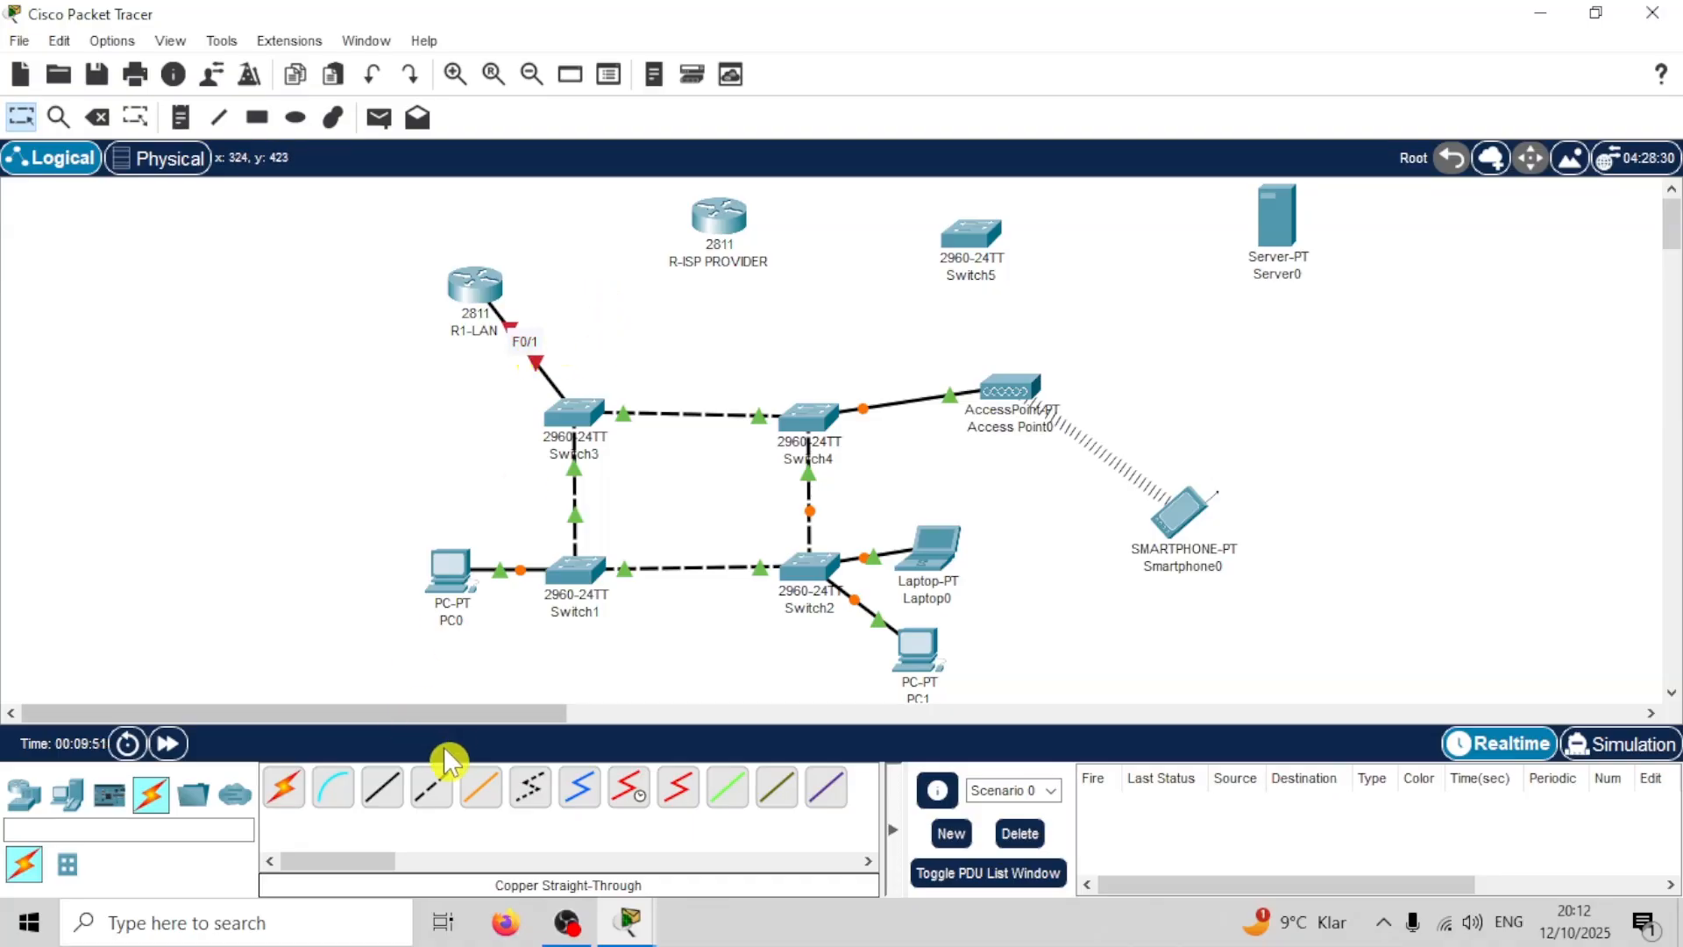
Step: Connect FastEthernet0/0 of the R1-LAN router to FastEthernet0/0 of R-ISP PROVIDER with a Copper Cross-Over cable
click(430, 788)
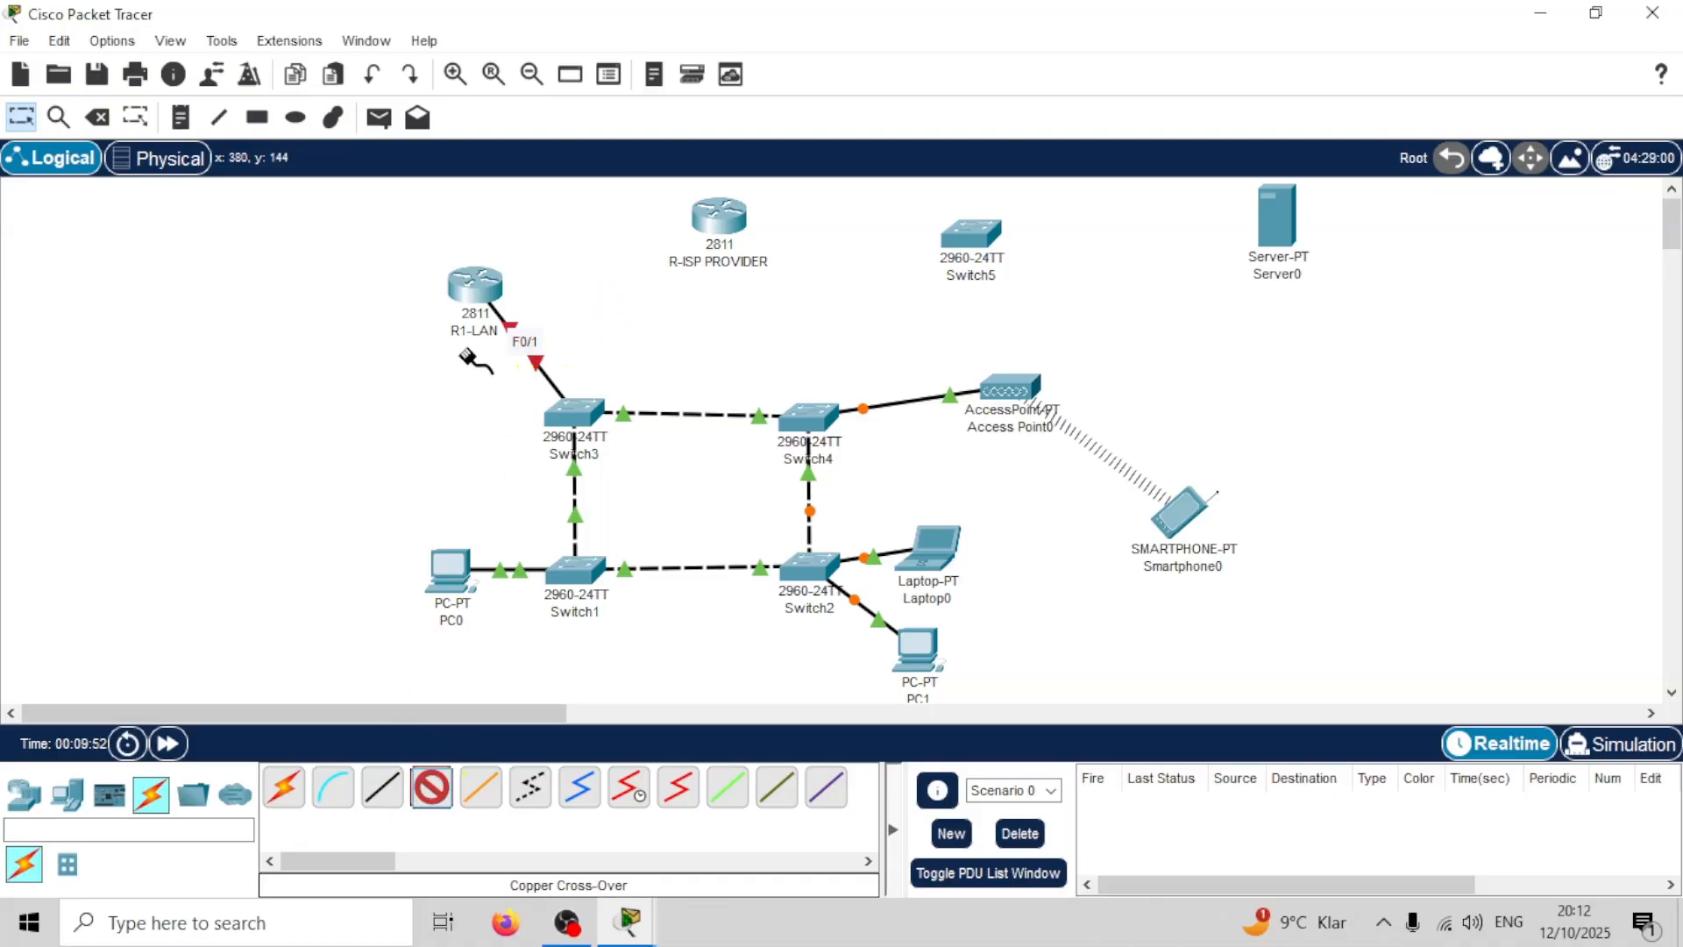
click(478, 303)
click(548, 370)
click(717, 217)
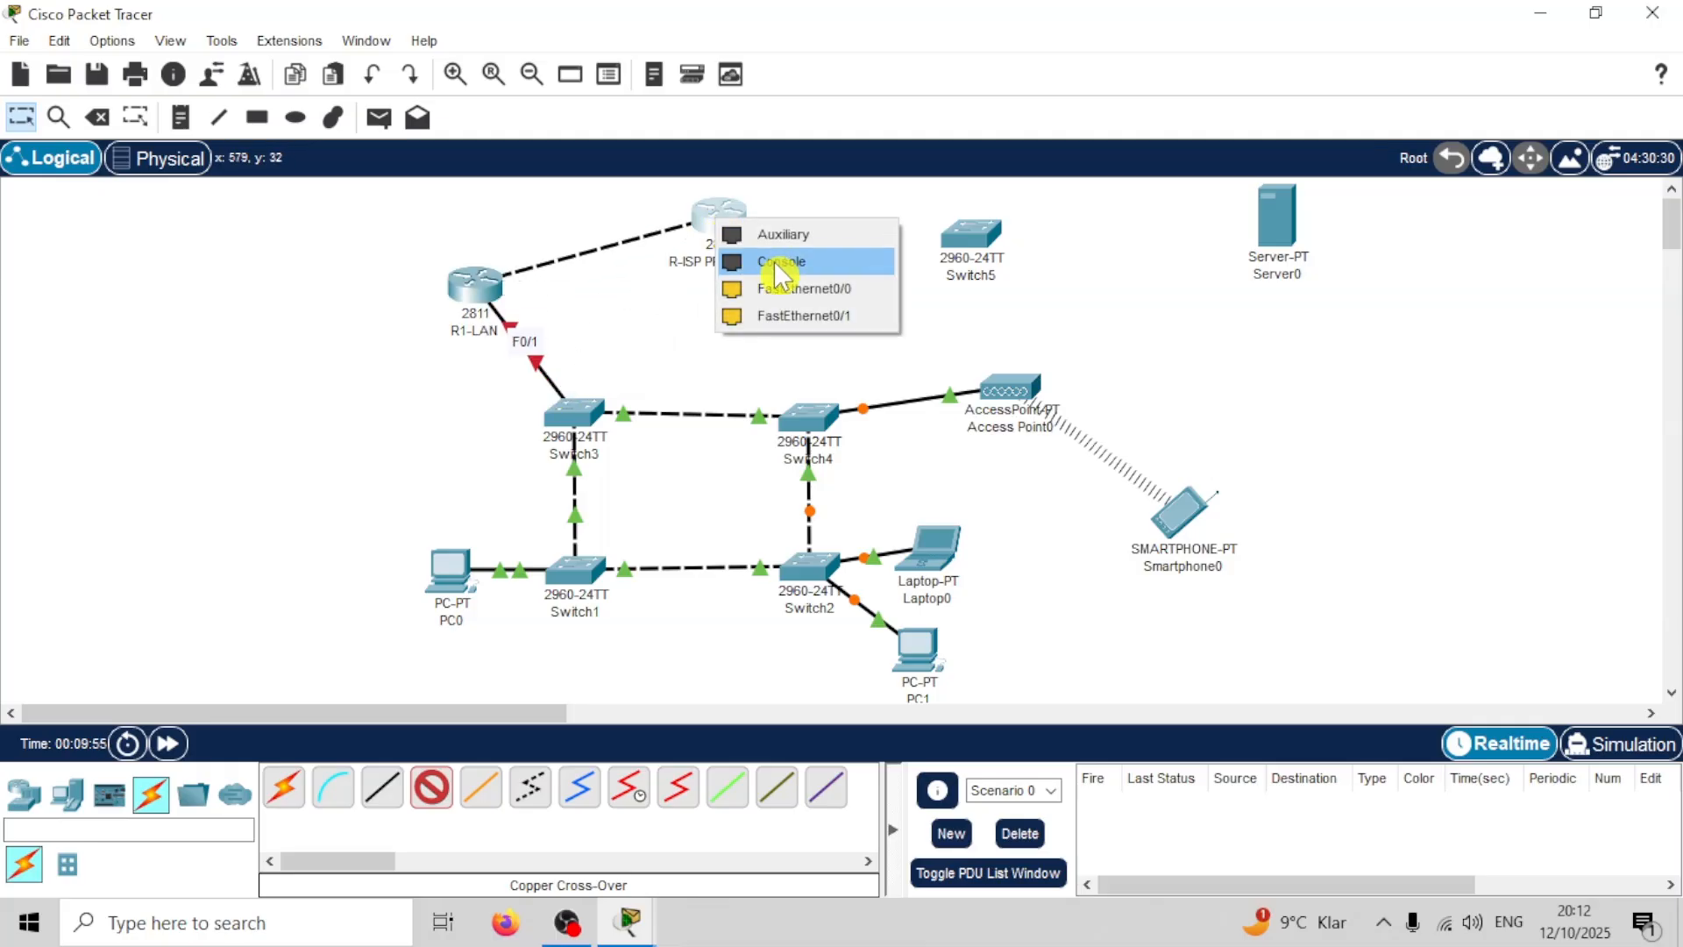
click(805, 287)
Step: Add the note F0/0 to the link between R1-LAN and R-ISP PROVIDER and move it just above the cable
click(180, 116)
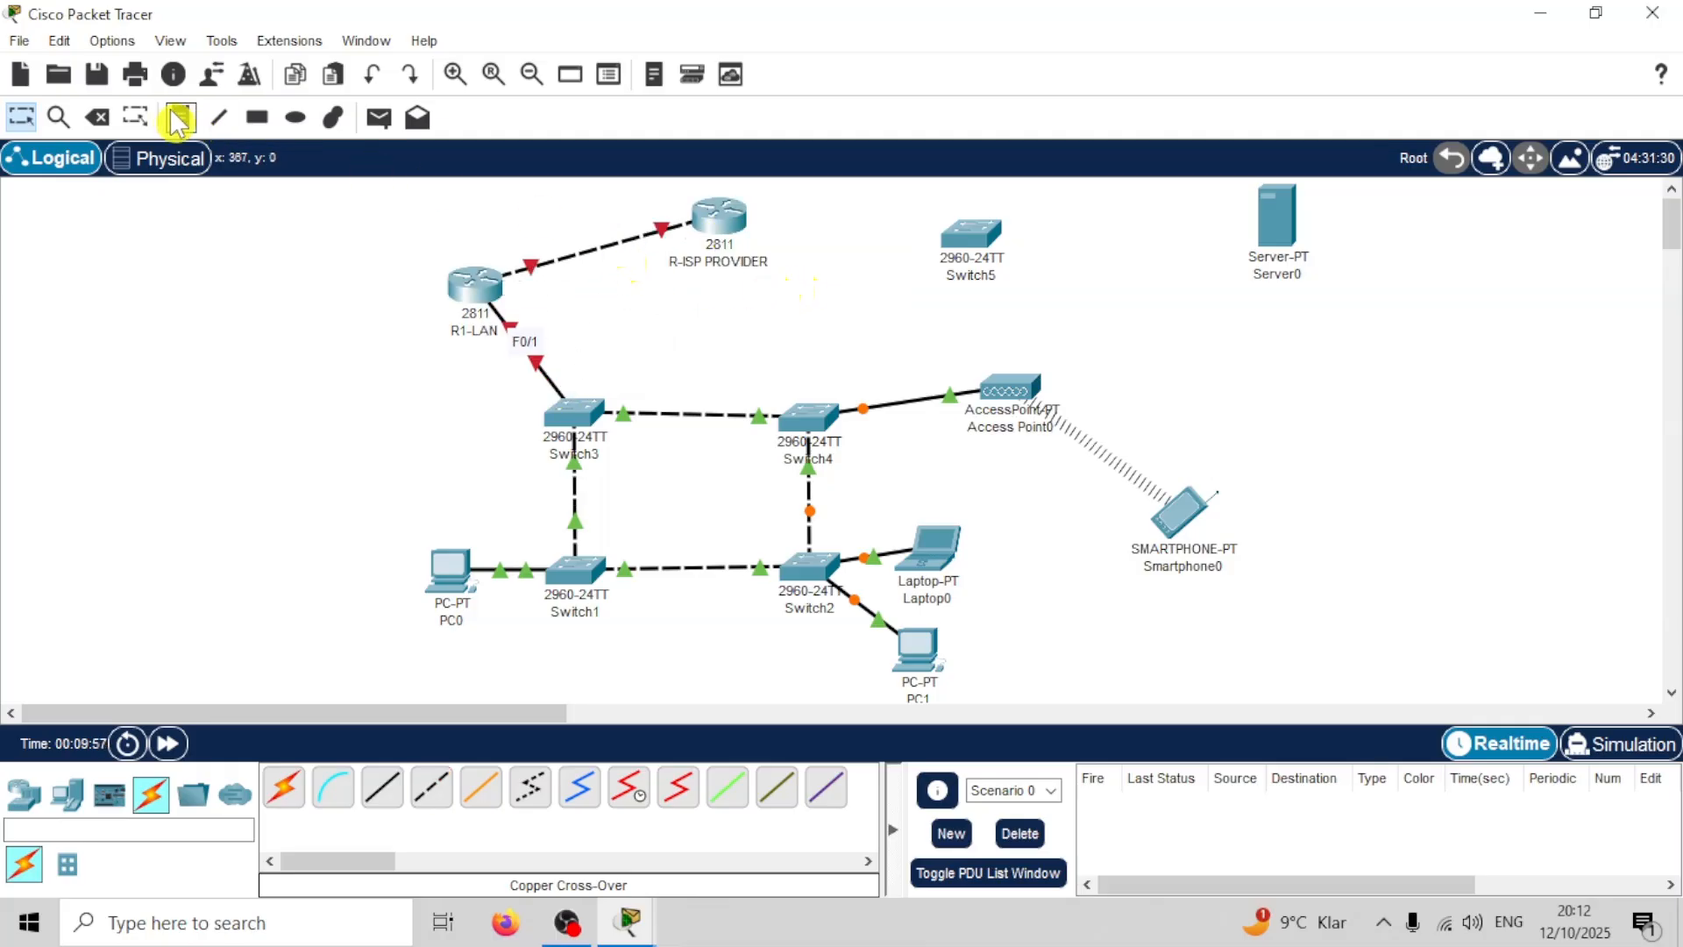
click(574, 234)
text(F0/0)
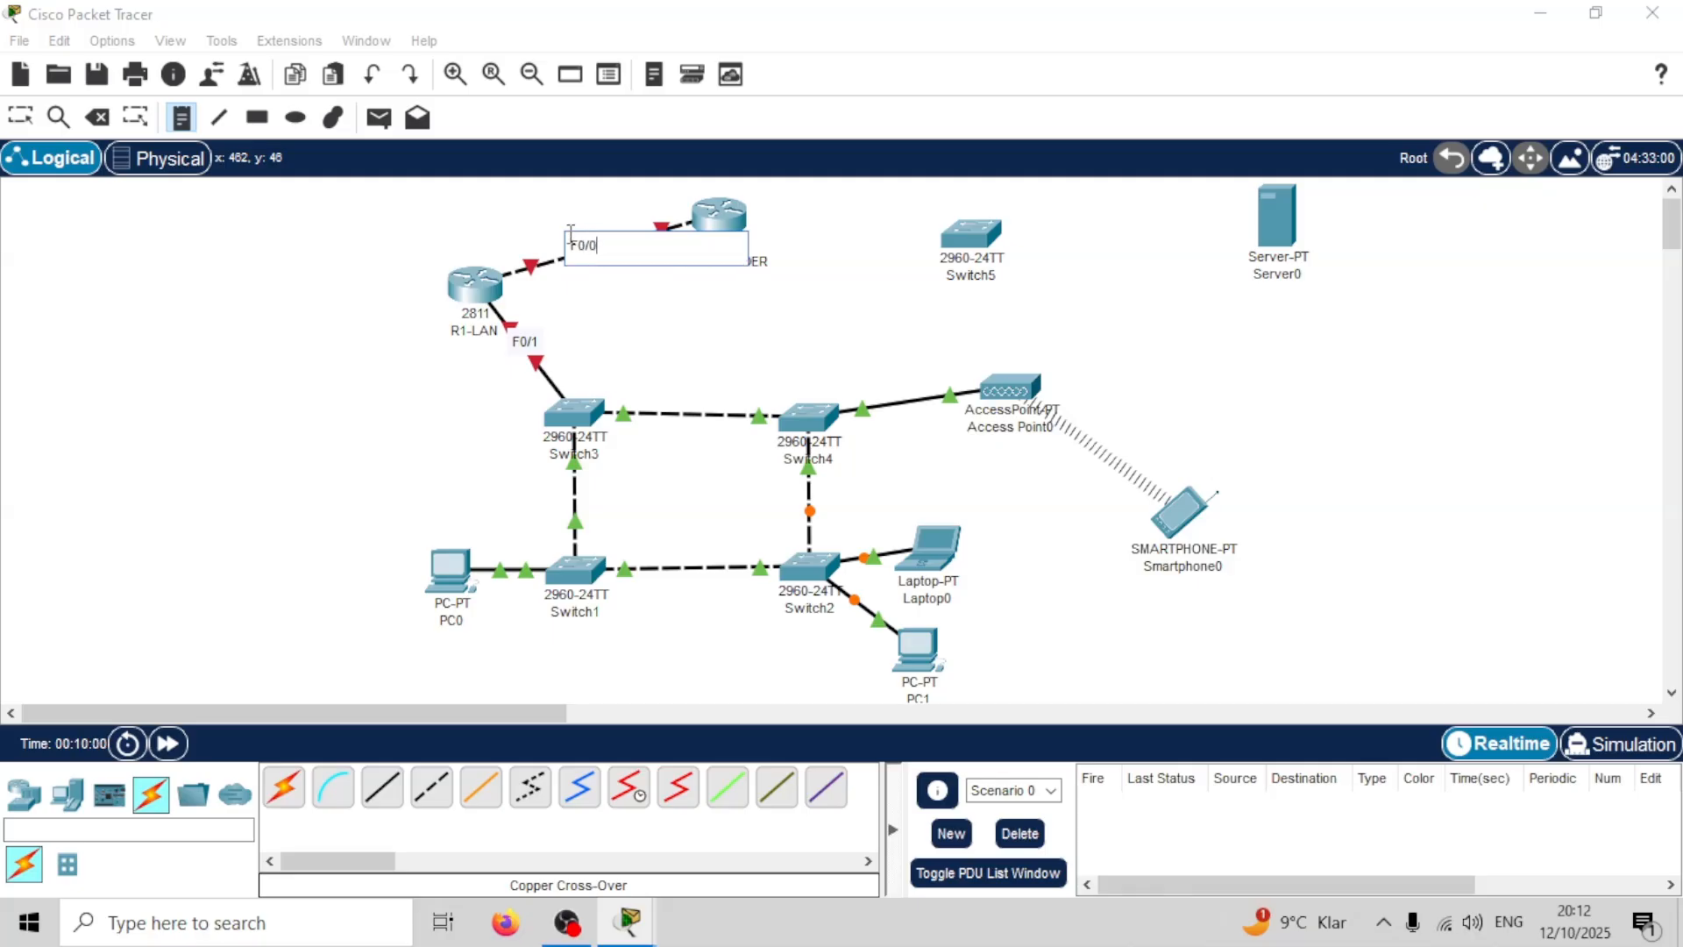
key(Escape)
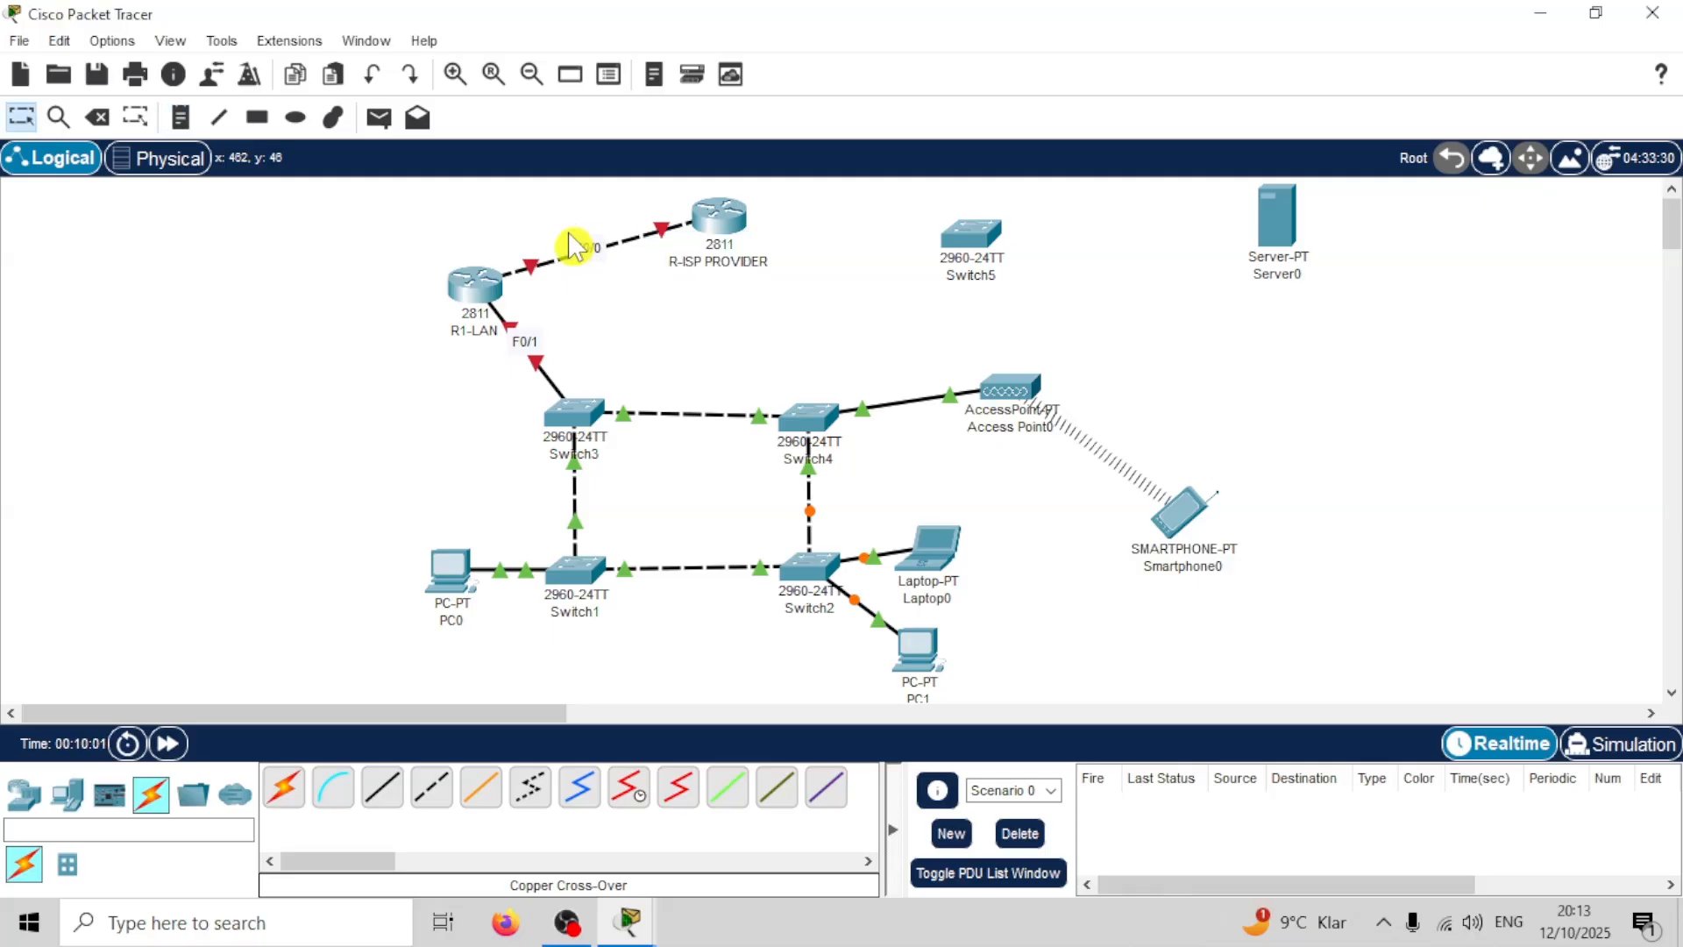
click(595, 231)
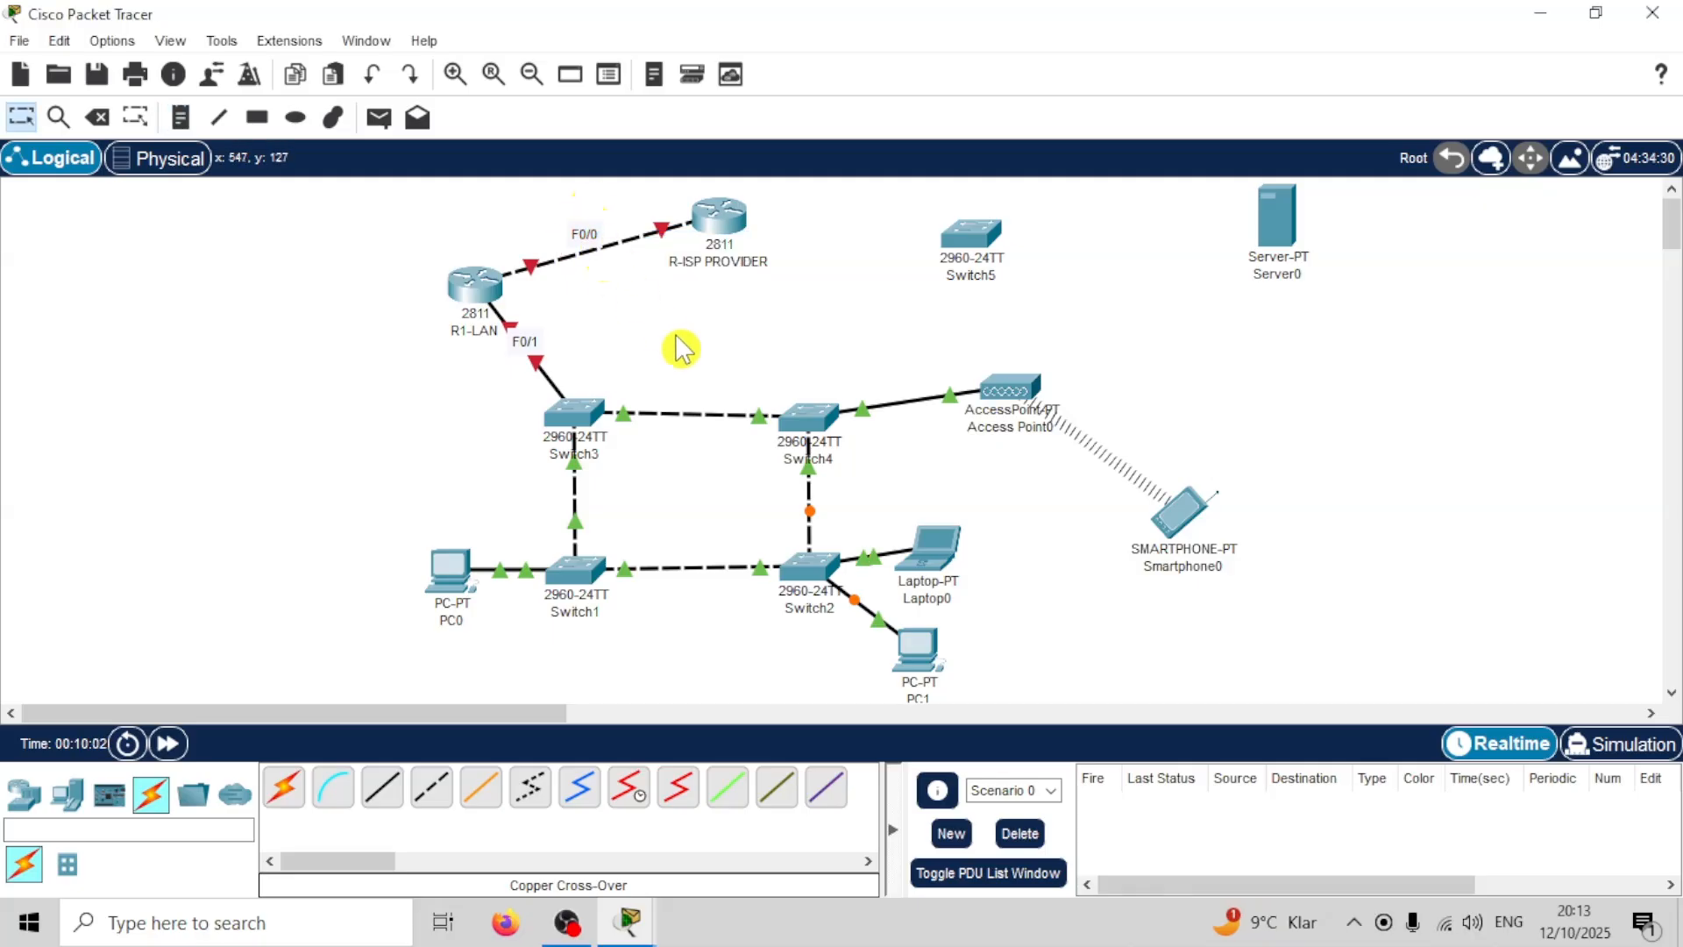
Step: Connect FastEthernet0/1 of R-ISP PROVIDER to a FastEthernet port of Switch5 with a Copper Straight-Through cable
click(381, 802)
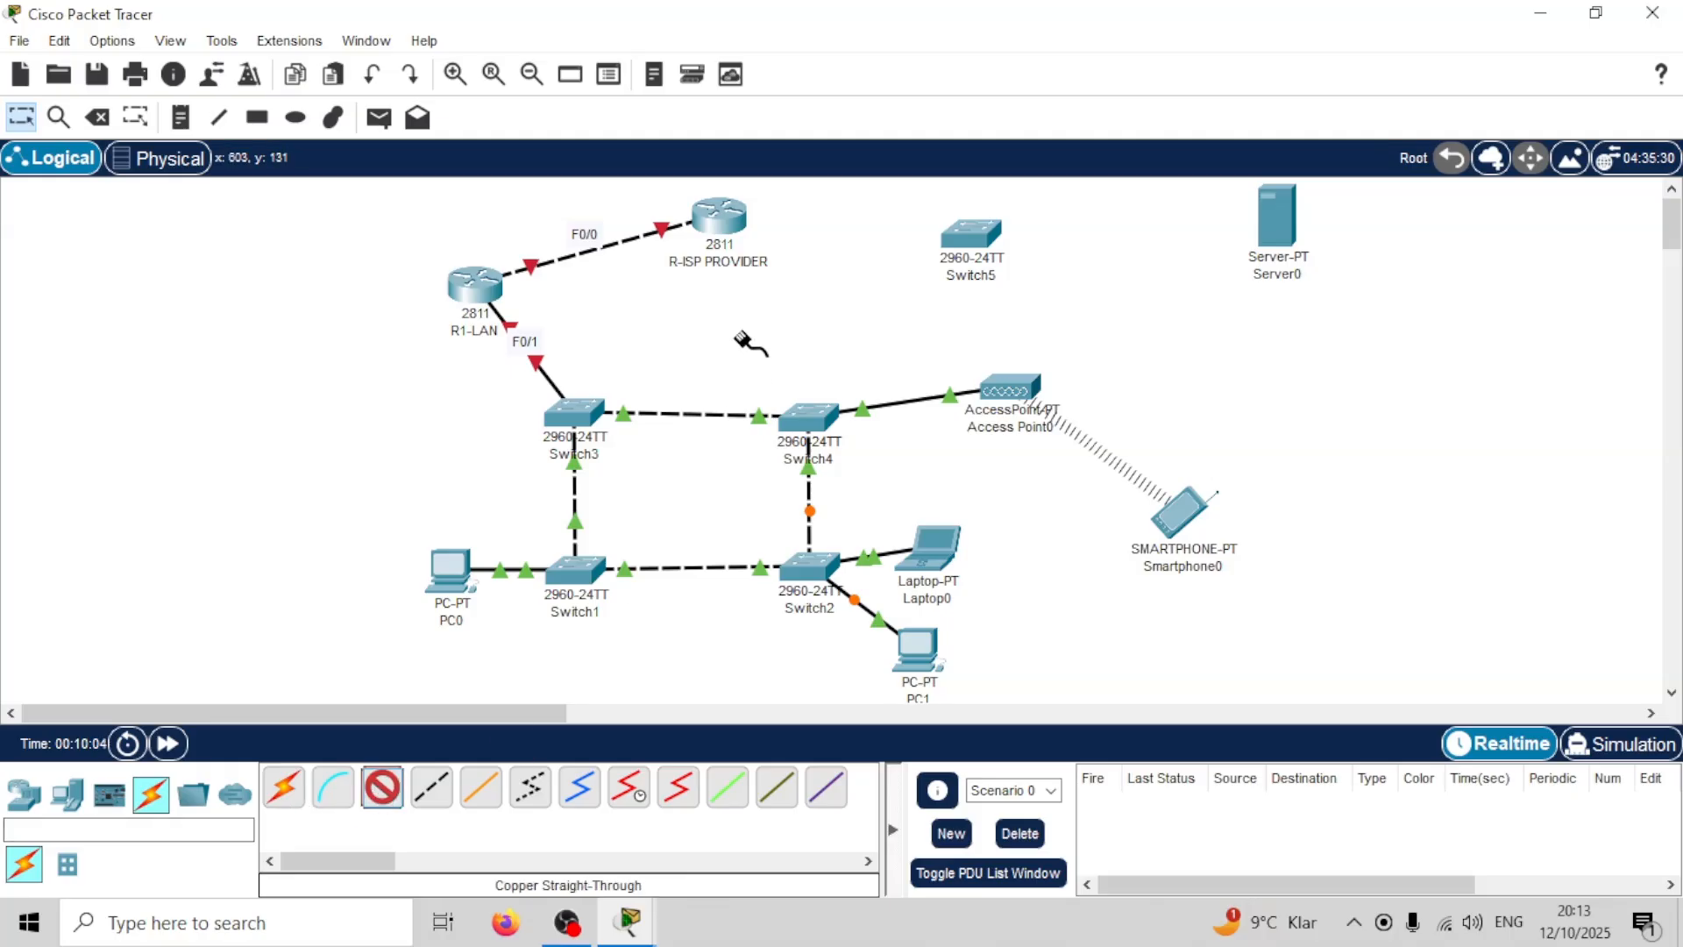
click(733, 224)
click(822, 303)
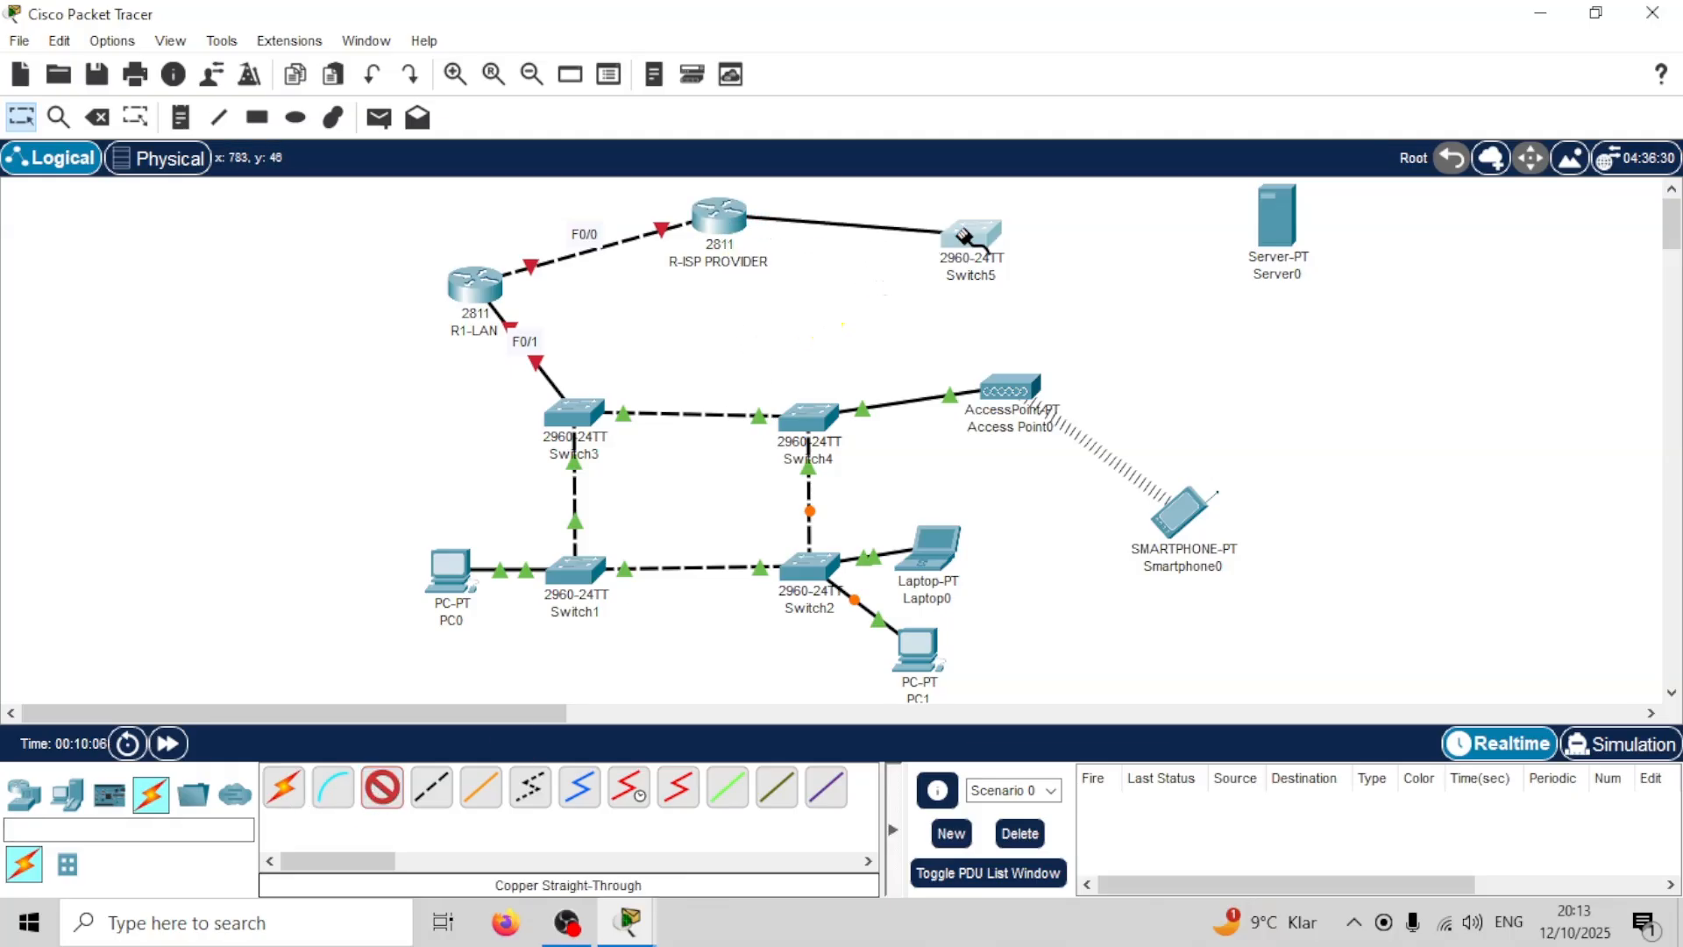
click(958, 236)
click(1052, 48)
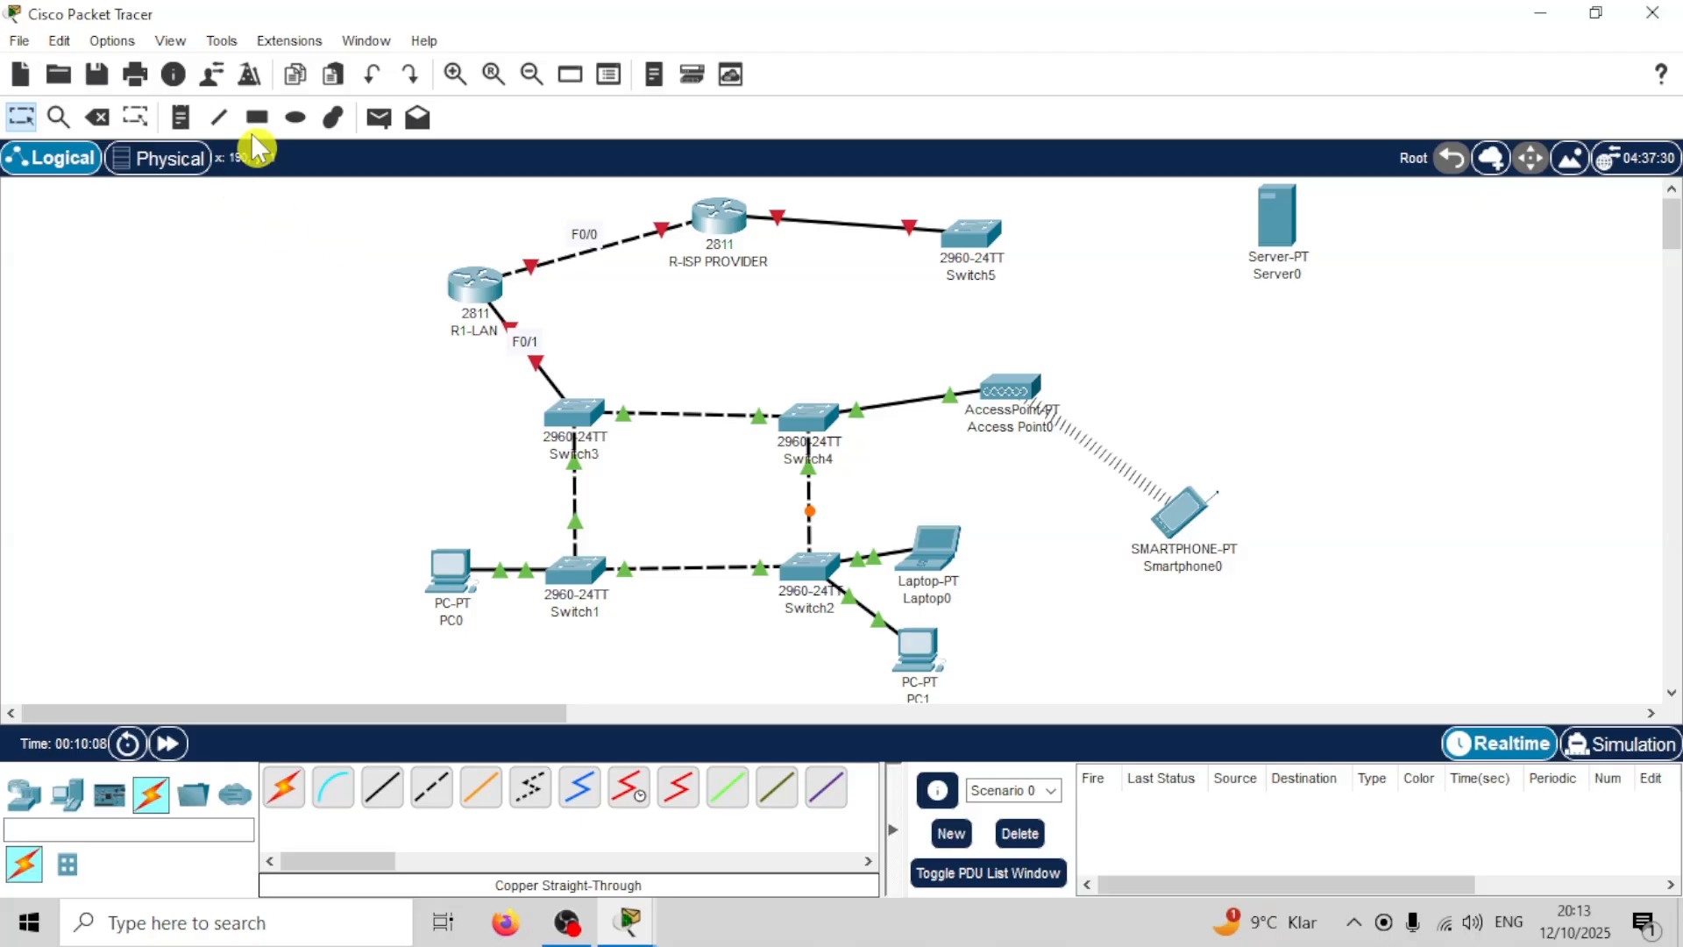
Step: Add the note F/01 on the link between R-ISP PROVIDER and Switch5
click(181, 117)
click(821, 204)
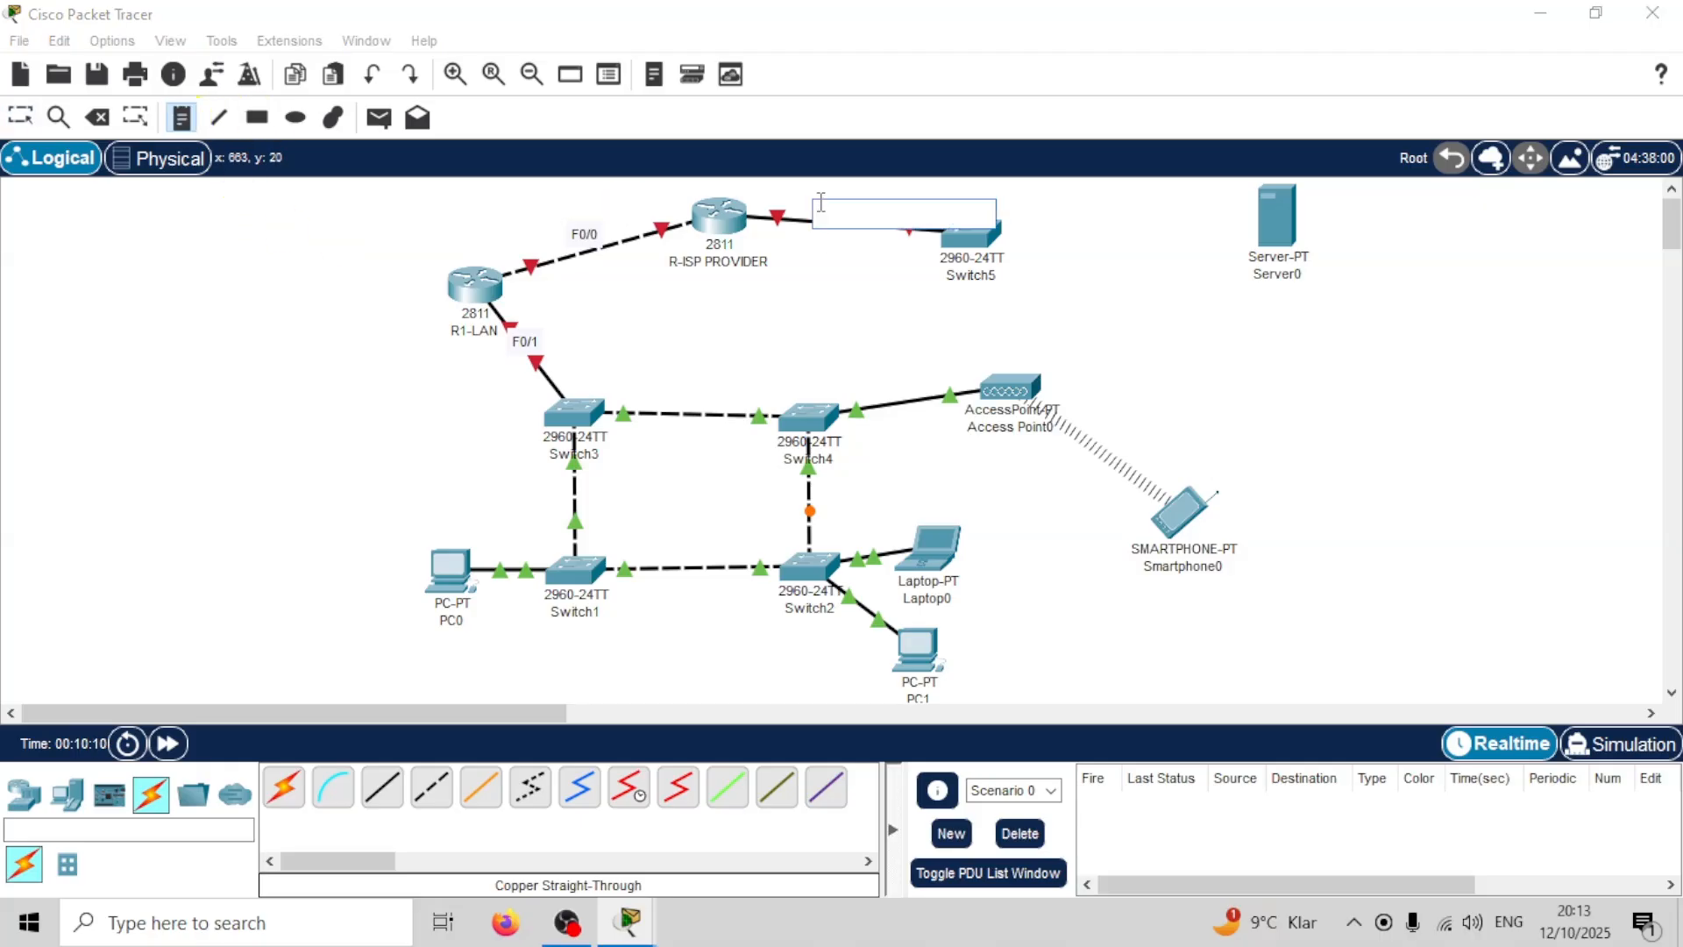
text(F/01)
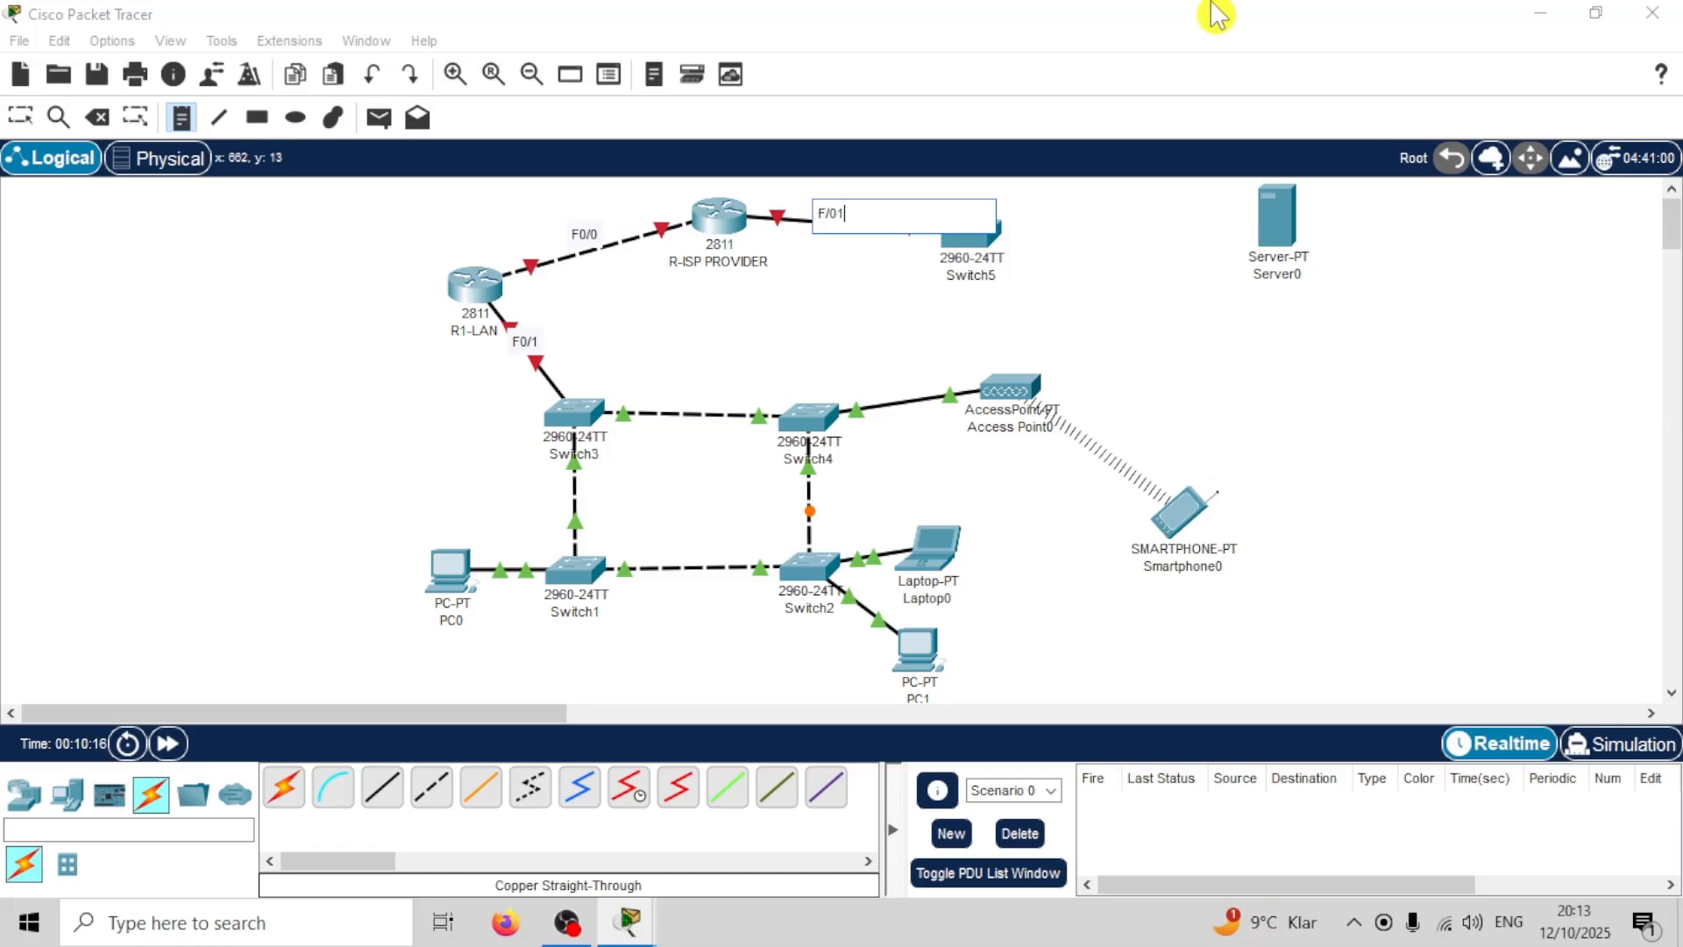
click(1218, 14)
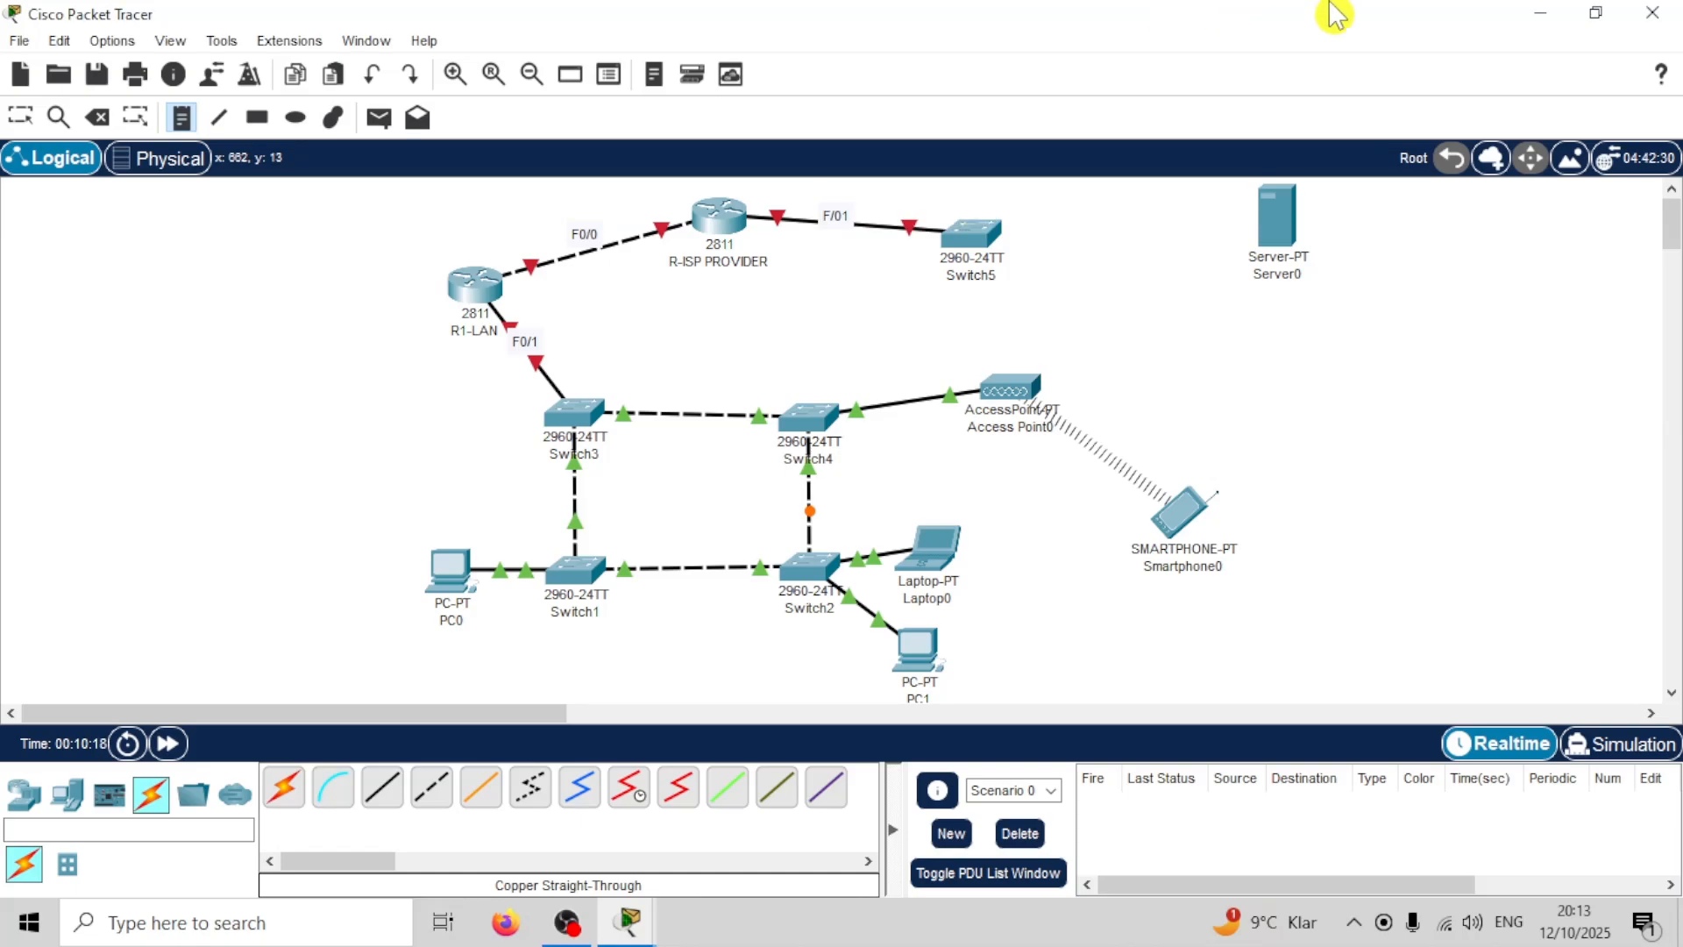
click(838, 215)
key(Escape)
key(Escape)
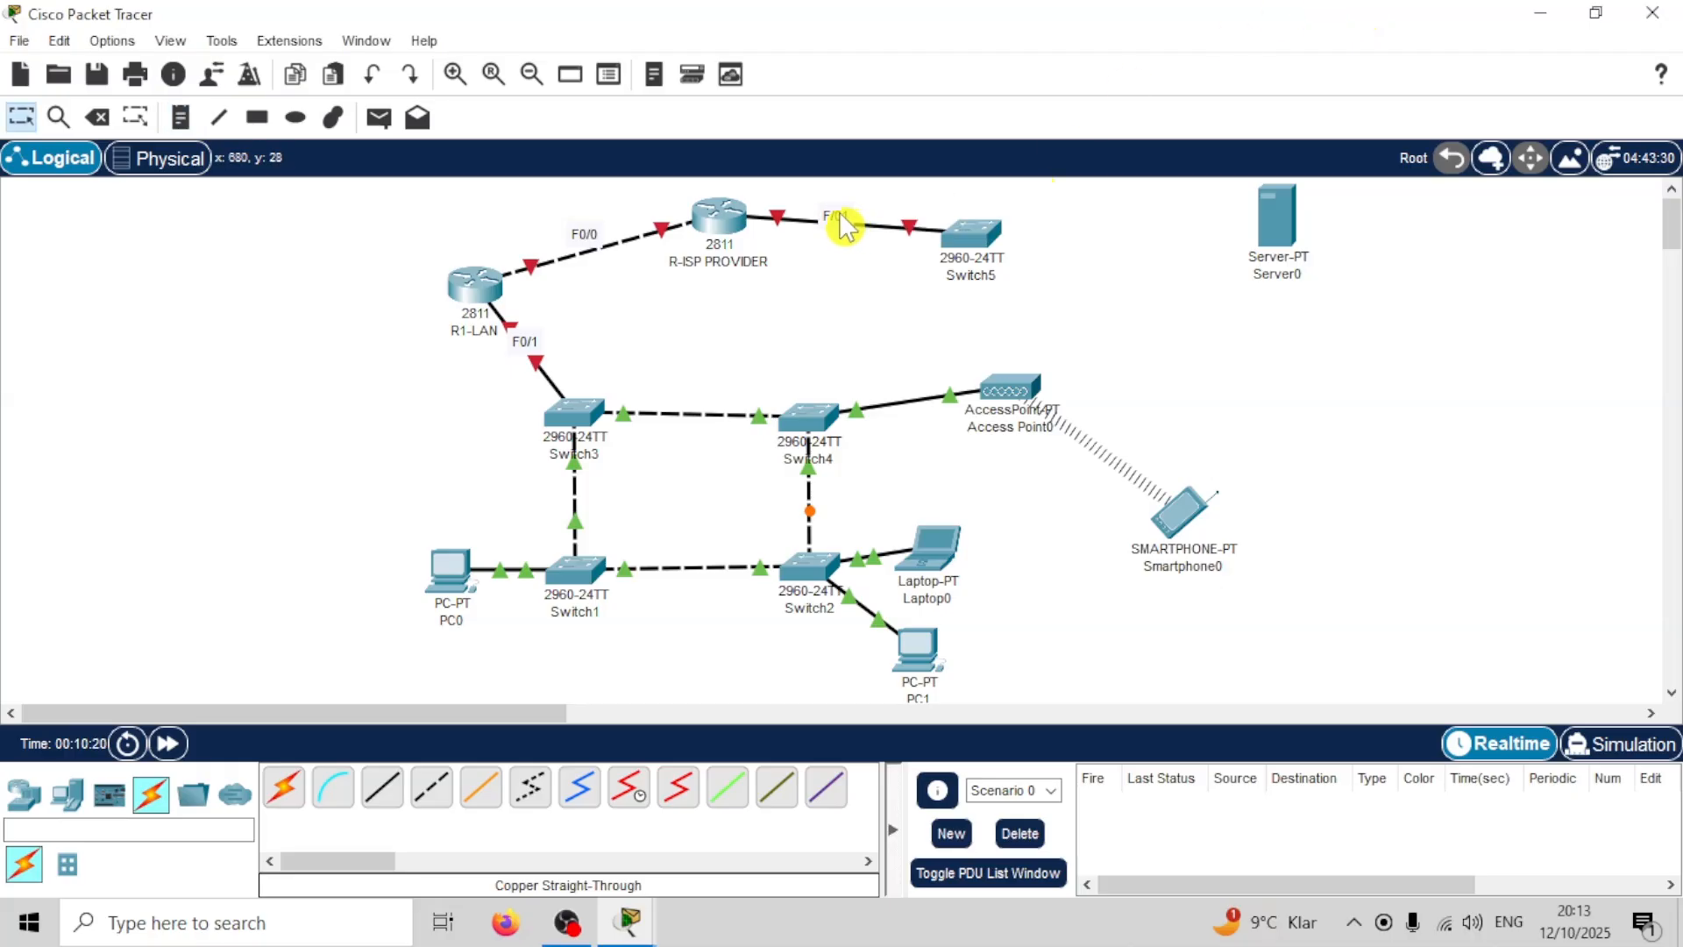
Step: Correct the note between R-ISP PROVIDER and Switch5 to F0/1 and shift it slightly along the link toward the switch
click(847, 217)
drag(849, 214, 798, 213)
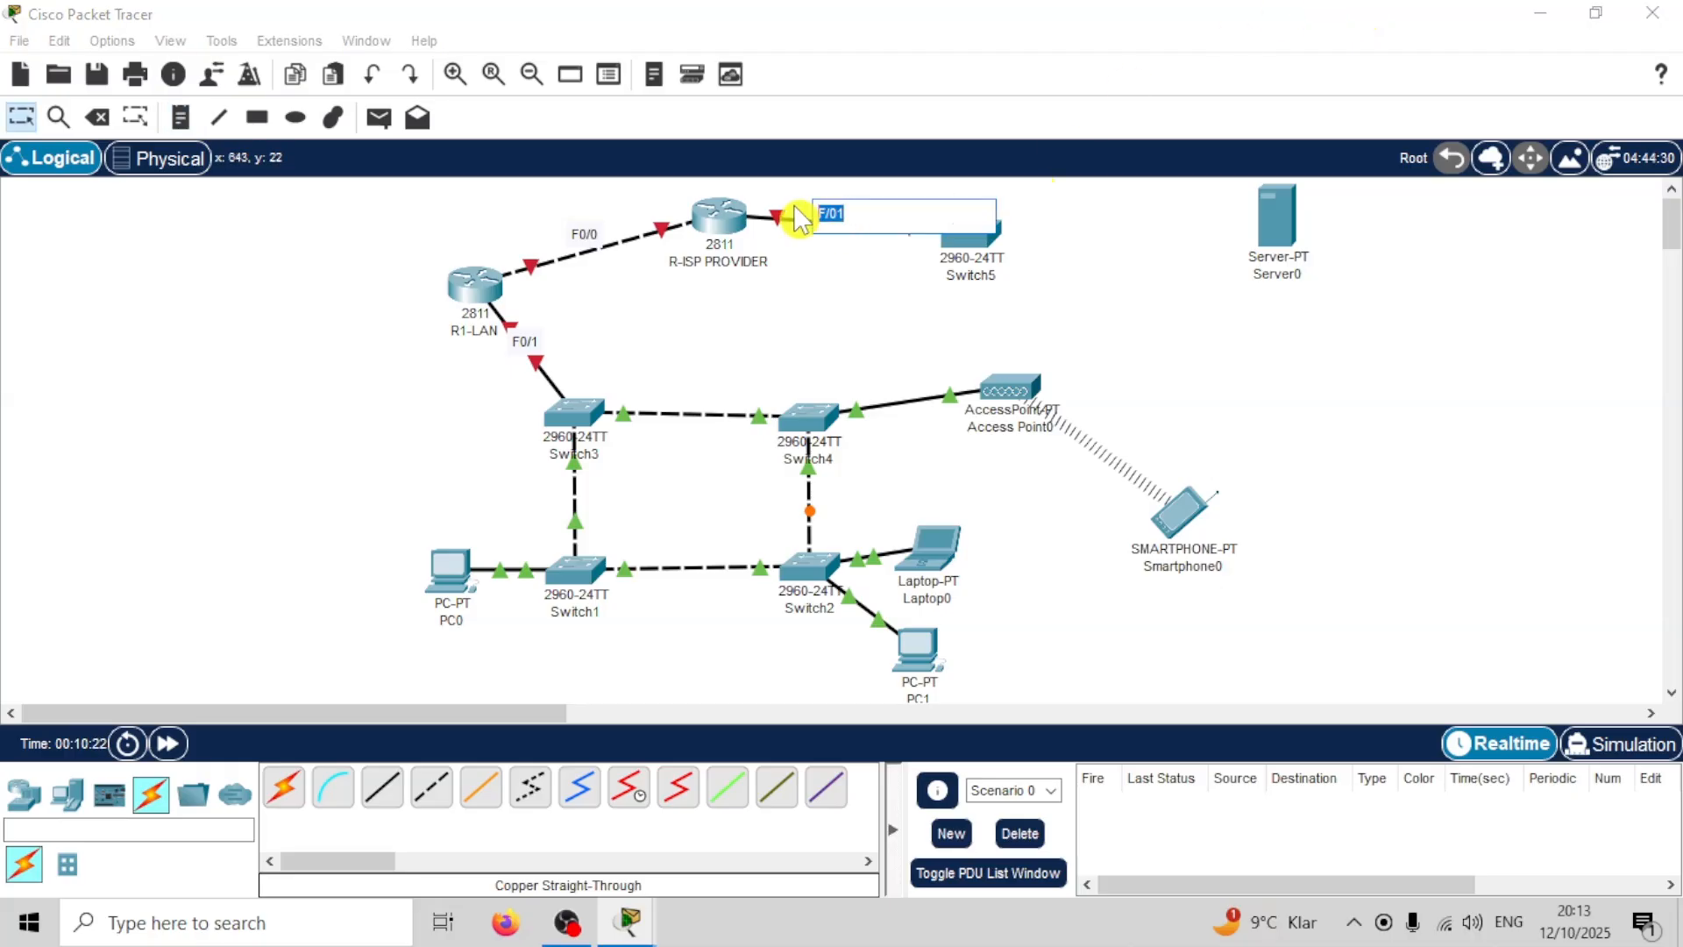
click(796, 210)
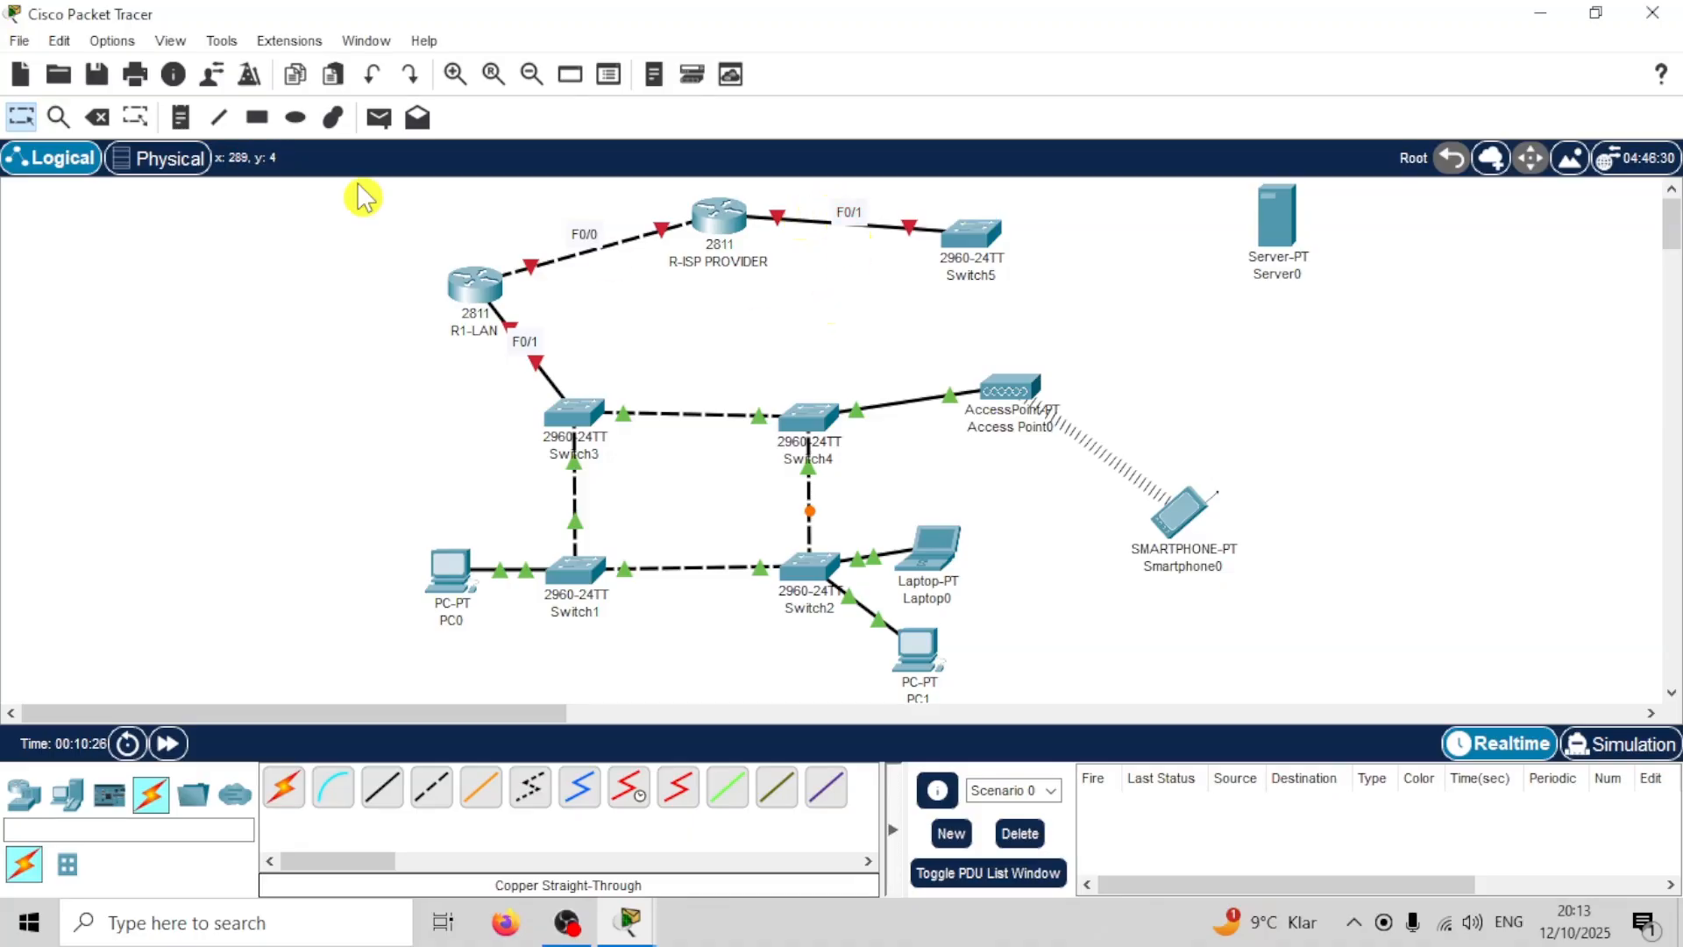
Step: Connect a free FastEthernet port of Switch5 to FastEthernet0 of Server0 with a Copper Straight-Through cable
click(382, 788)
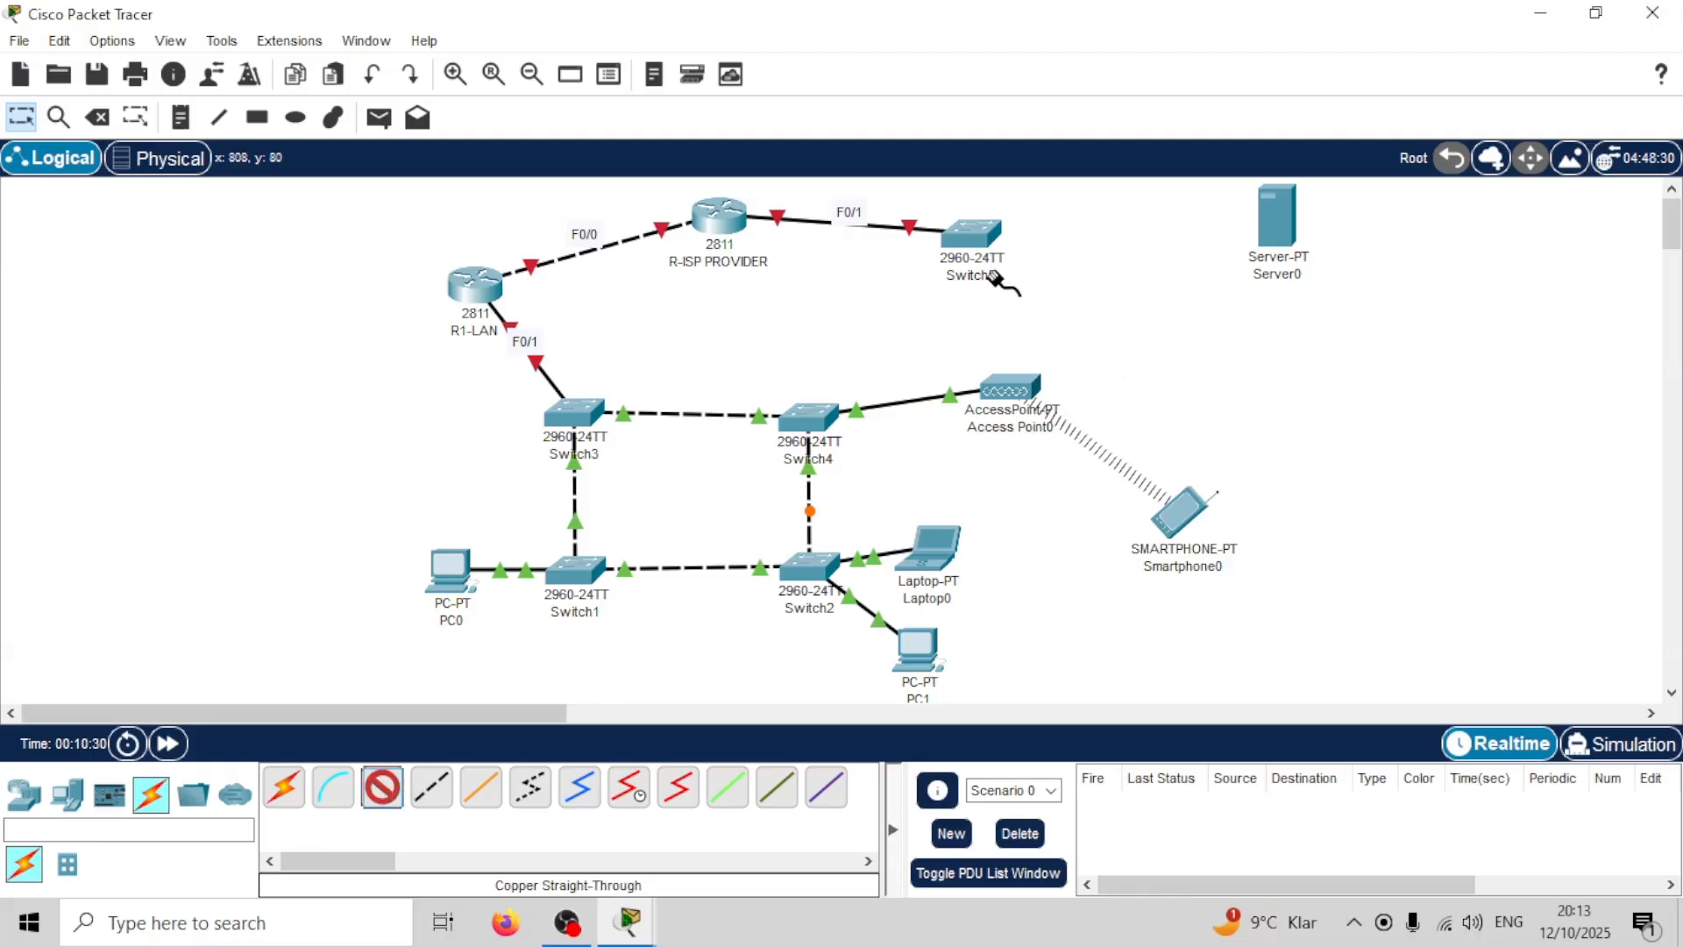
click(973, 235)
click(1083, 46)
click(1278, 220)
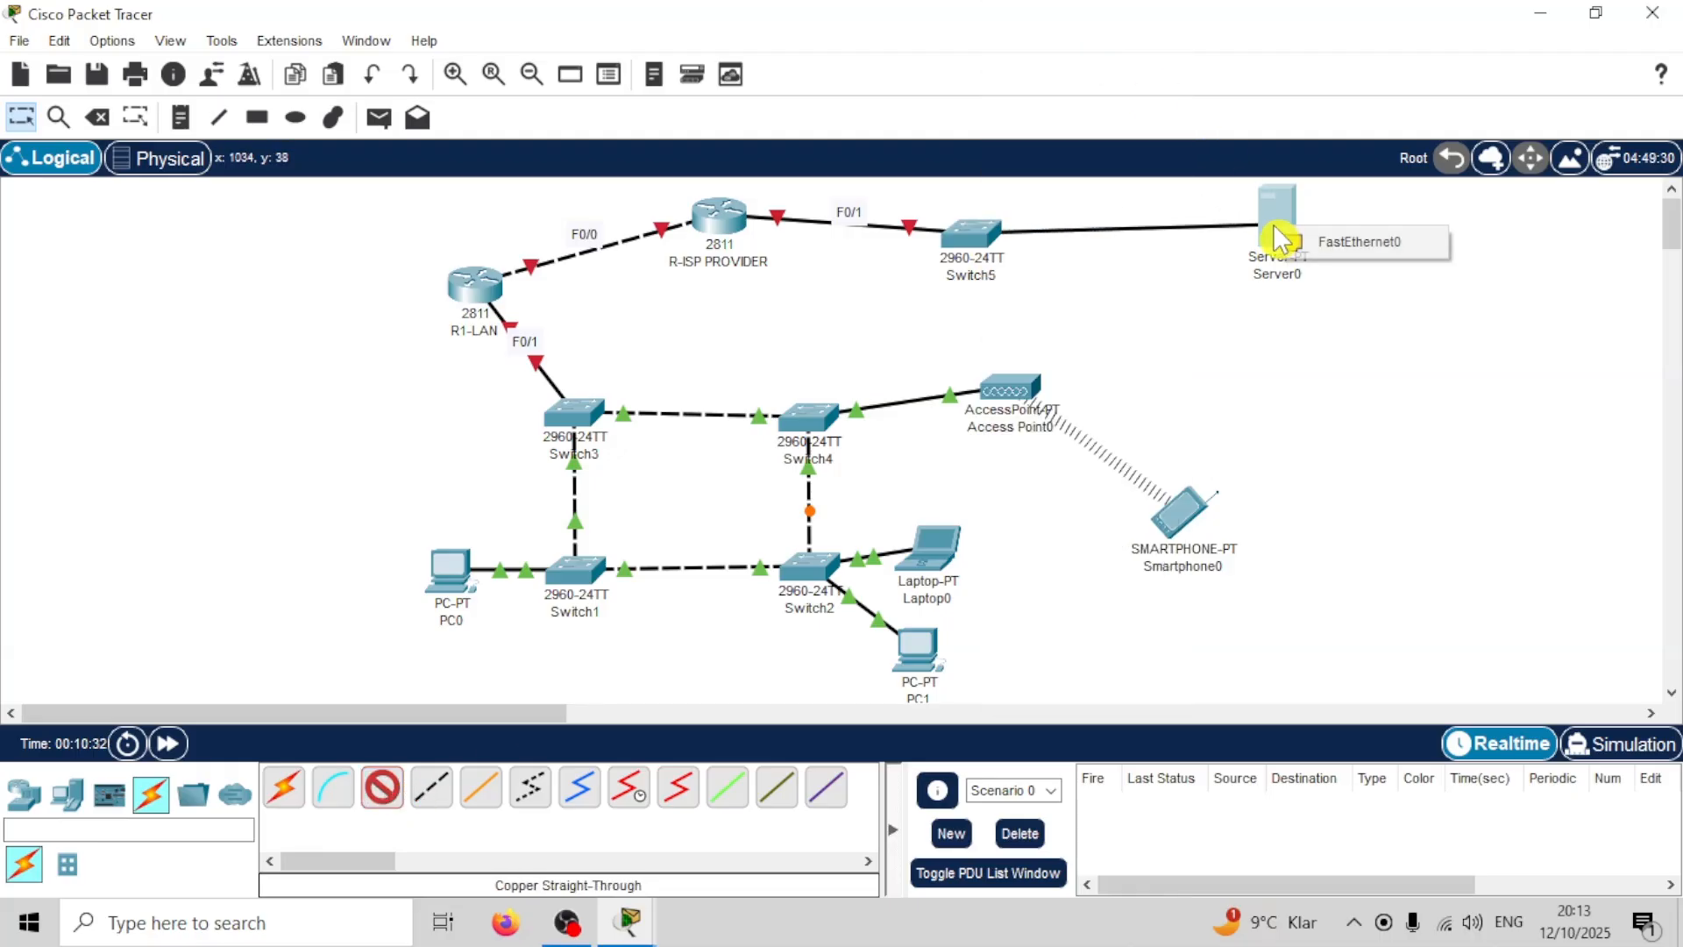
click(1323, 239)
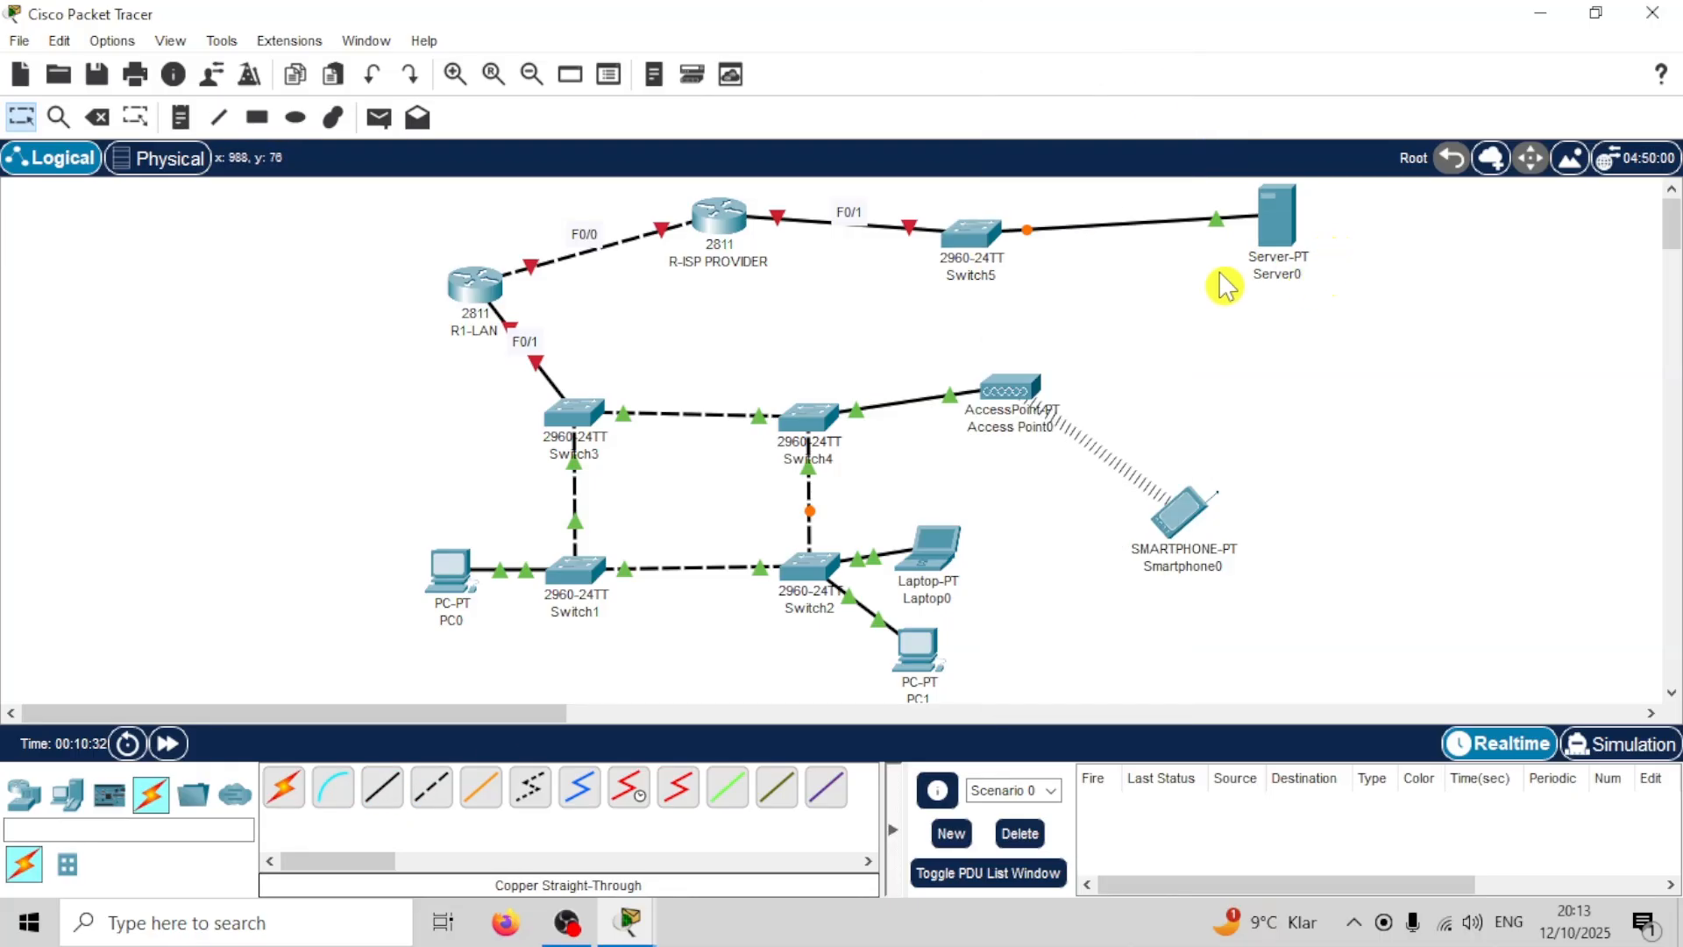
click(180, 117)
click(1115, 211)
key(Escape)
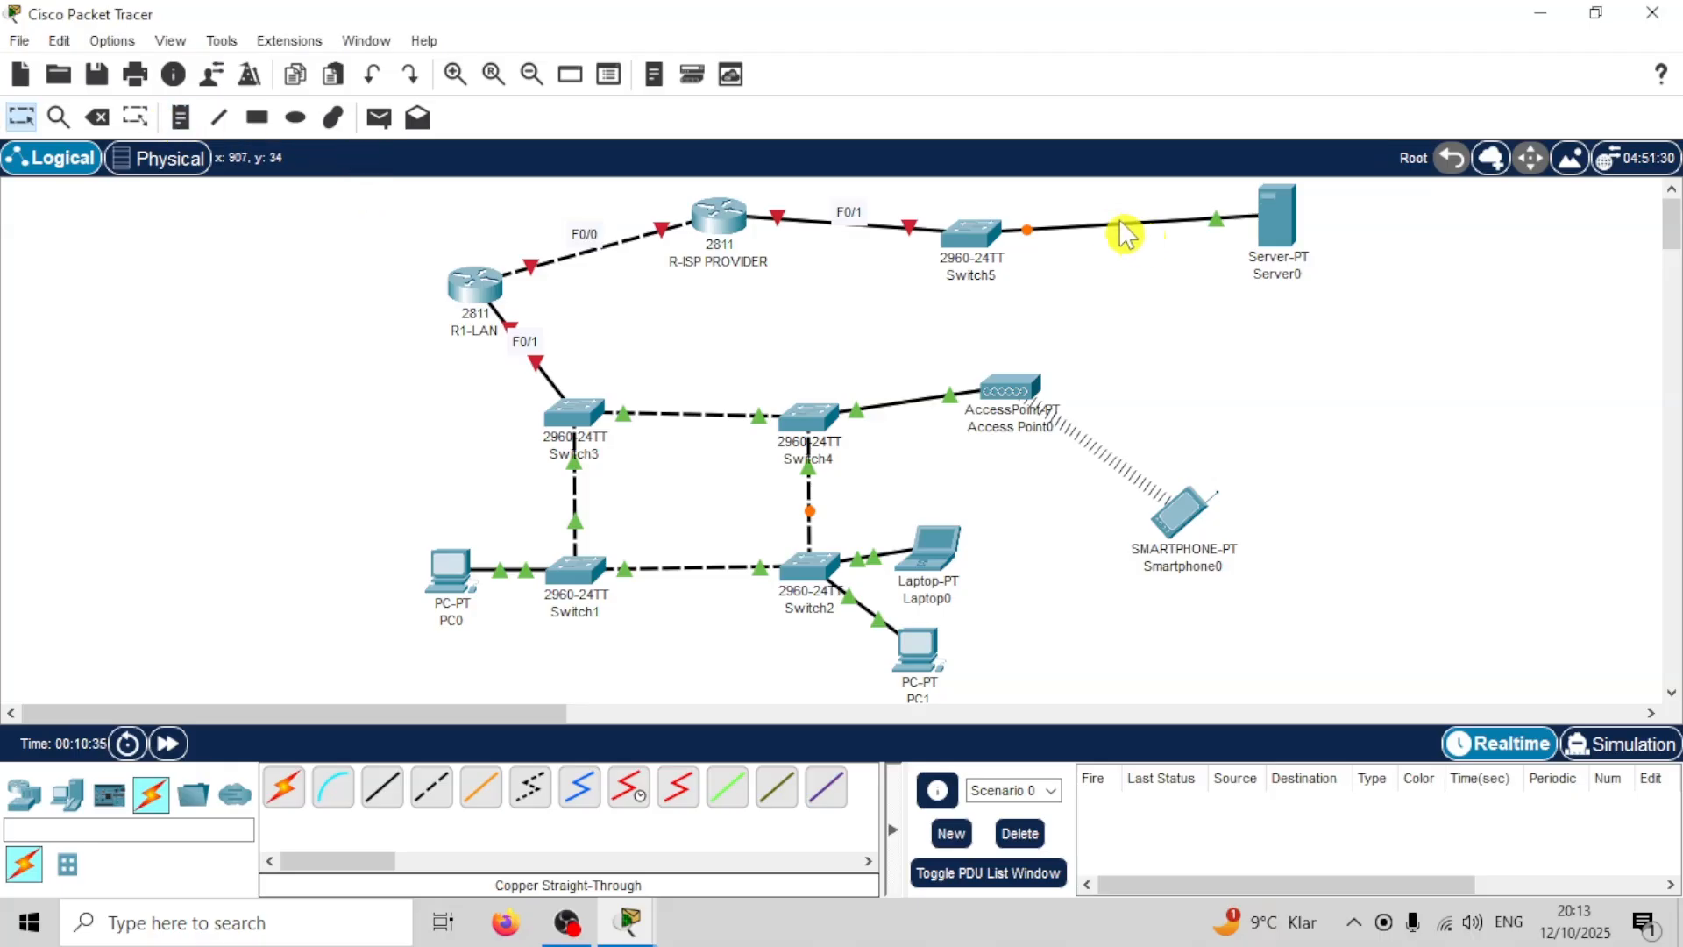
Step: Add the note F0/1 just above the link between Switch5 and Server0
click(195, 119)
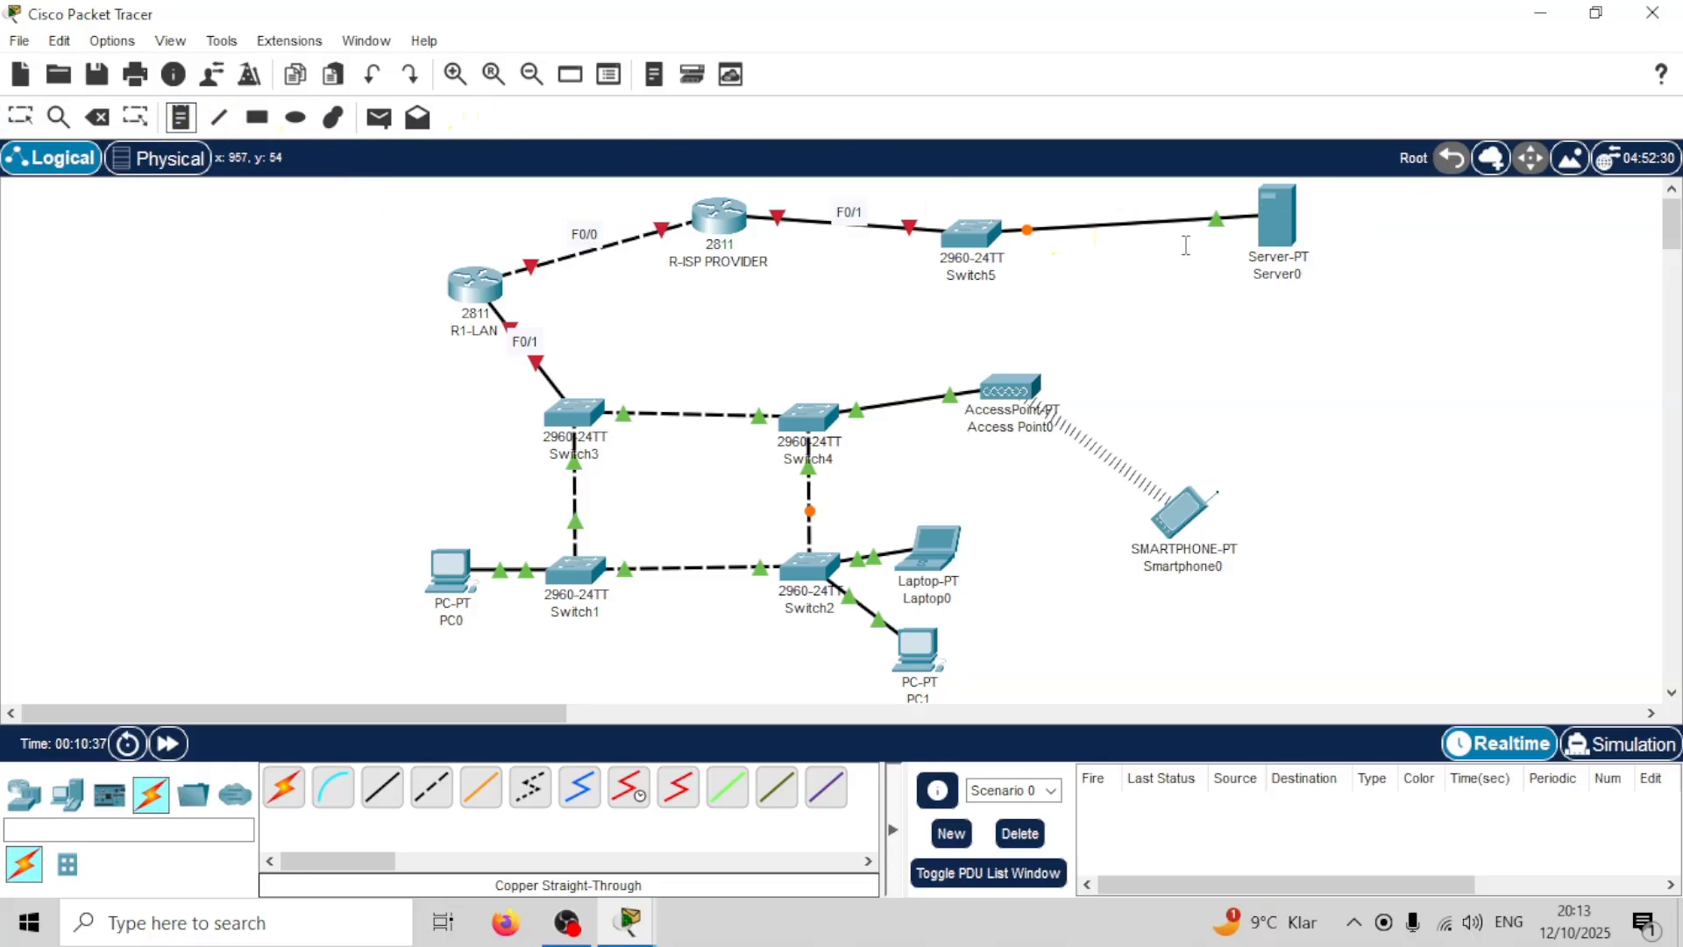
click(1117, 210)
text(*)
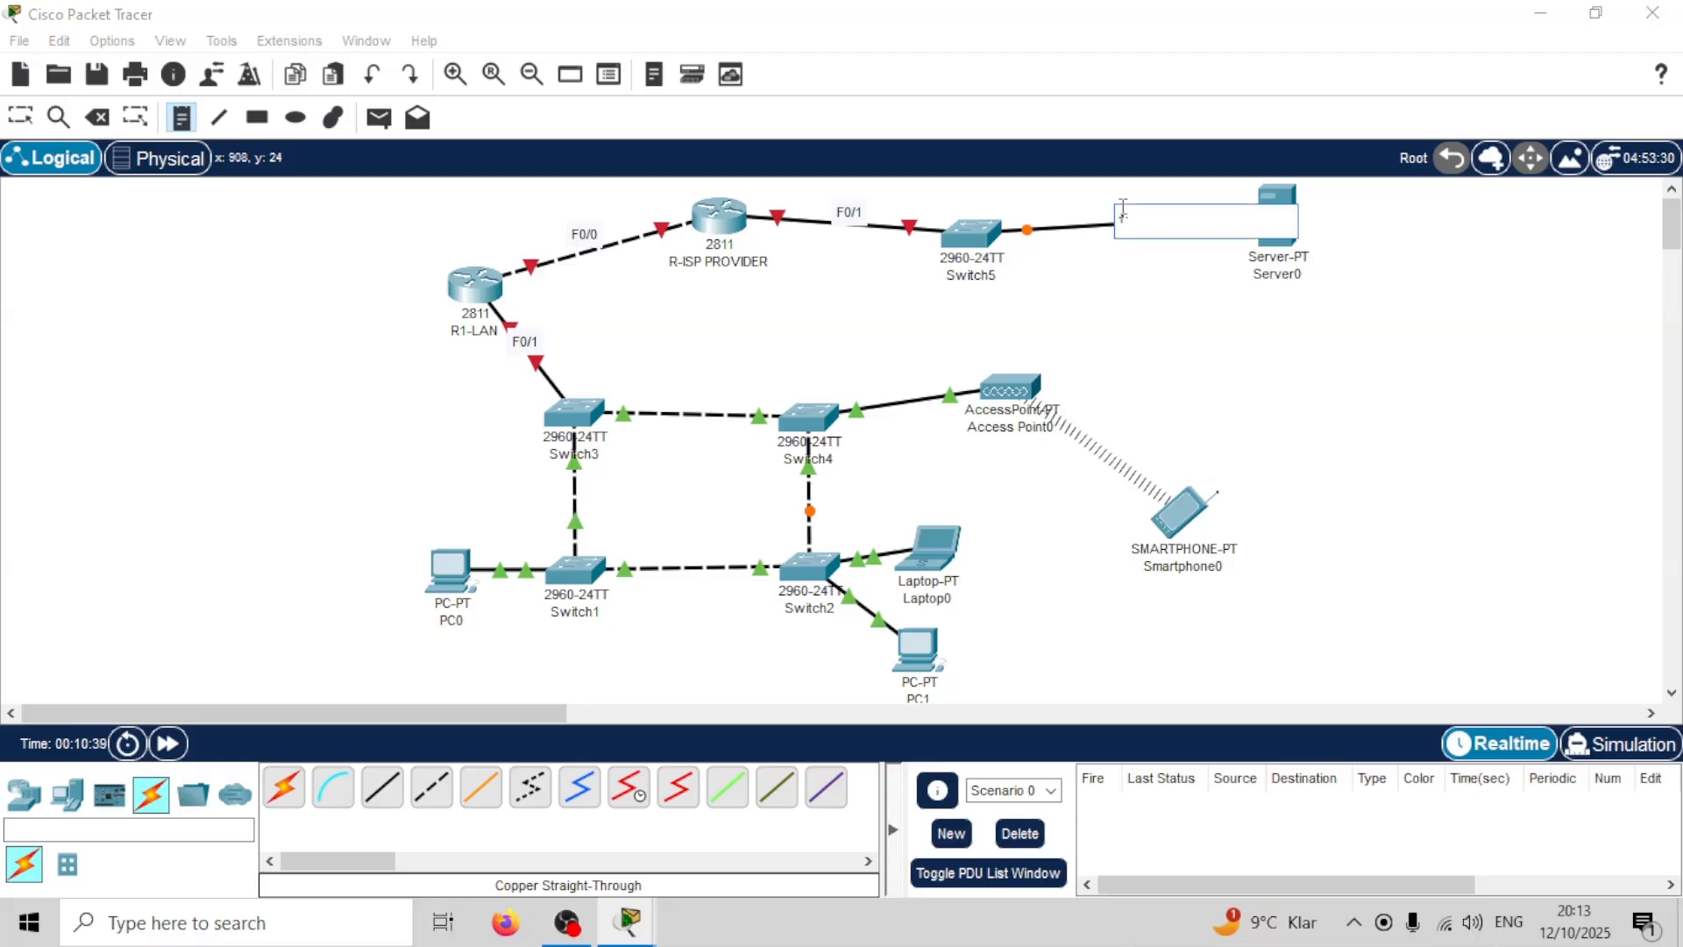
key(Escape)
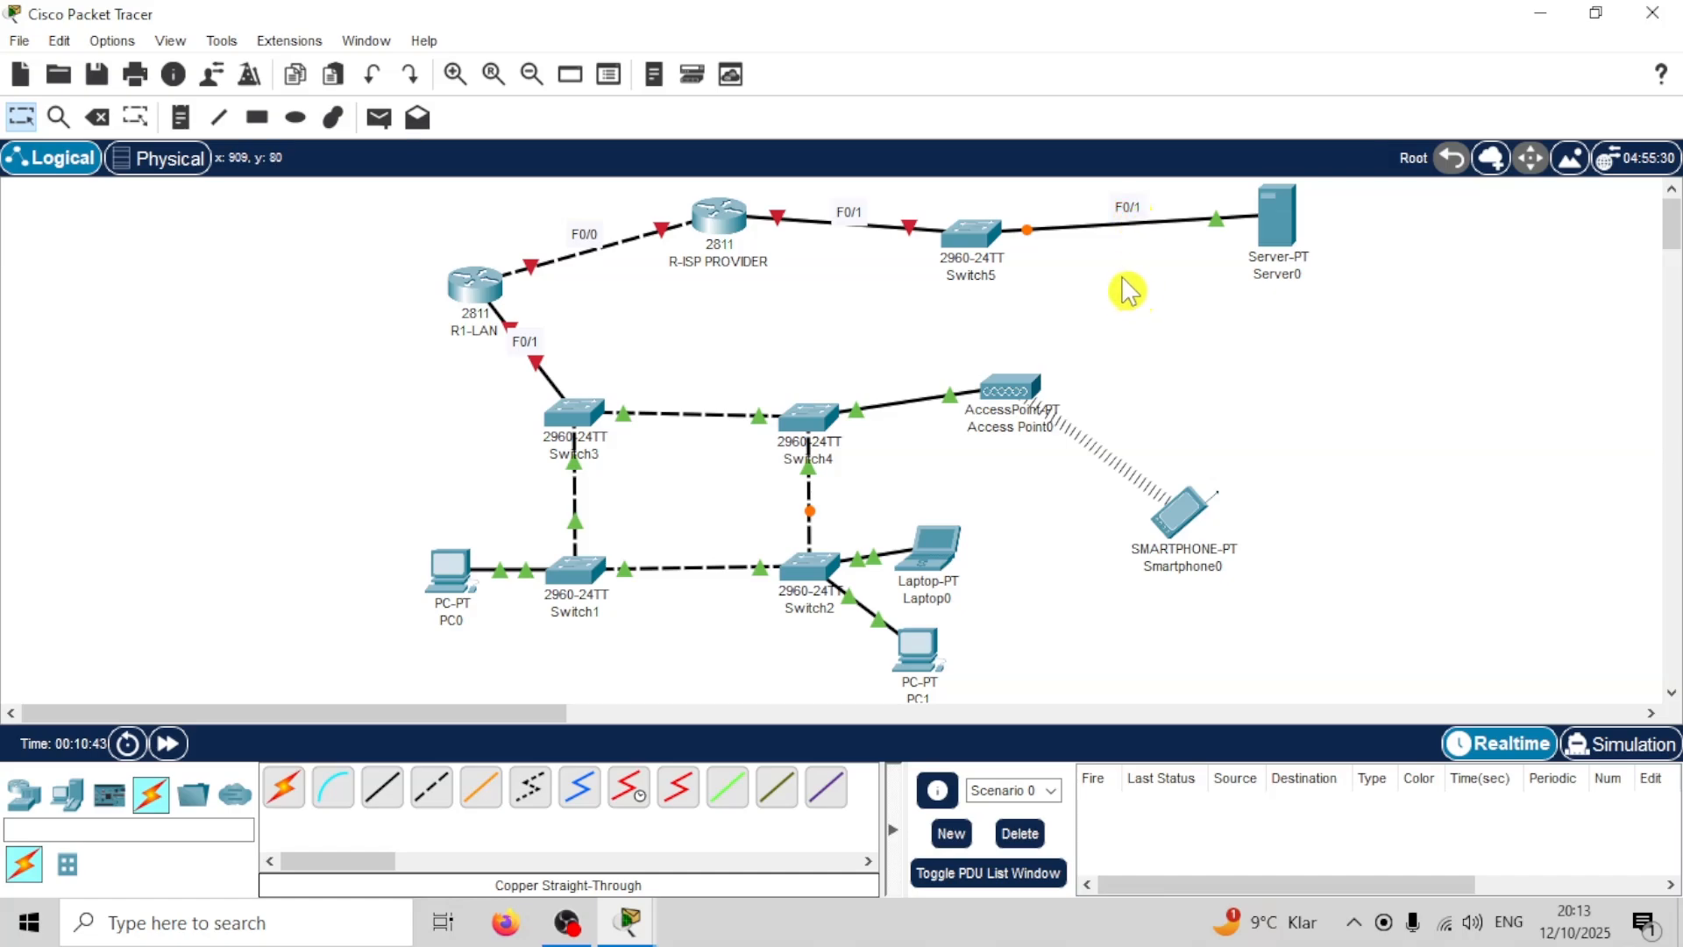
Step: Fast-forward the network time, move Switch5 level with R-ISP PROVIDER, and move Laptop0 and PC1 farther away from Switch2
click(168, 743)
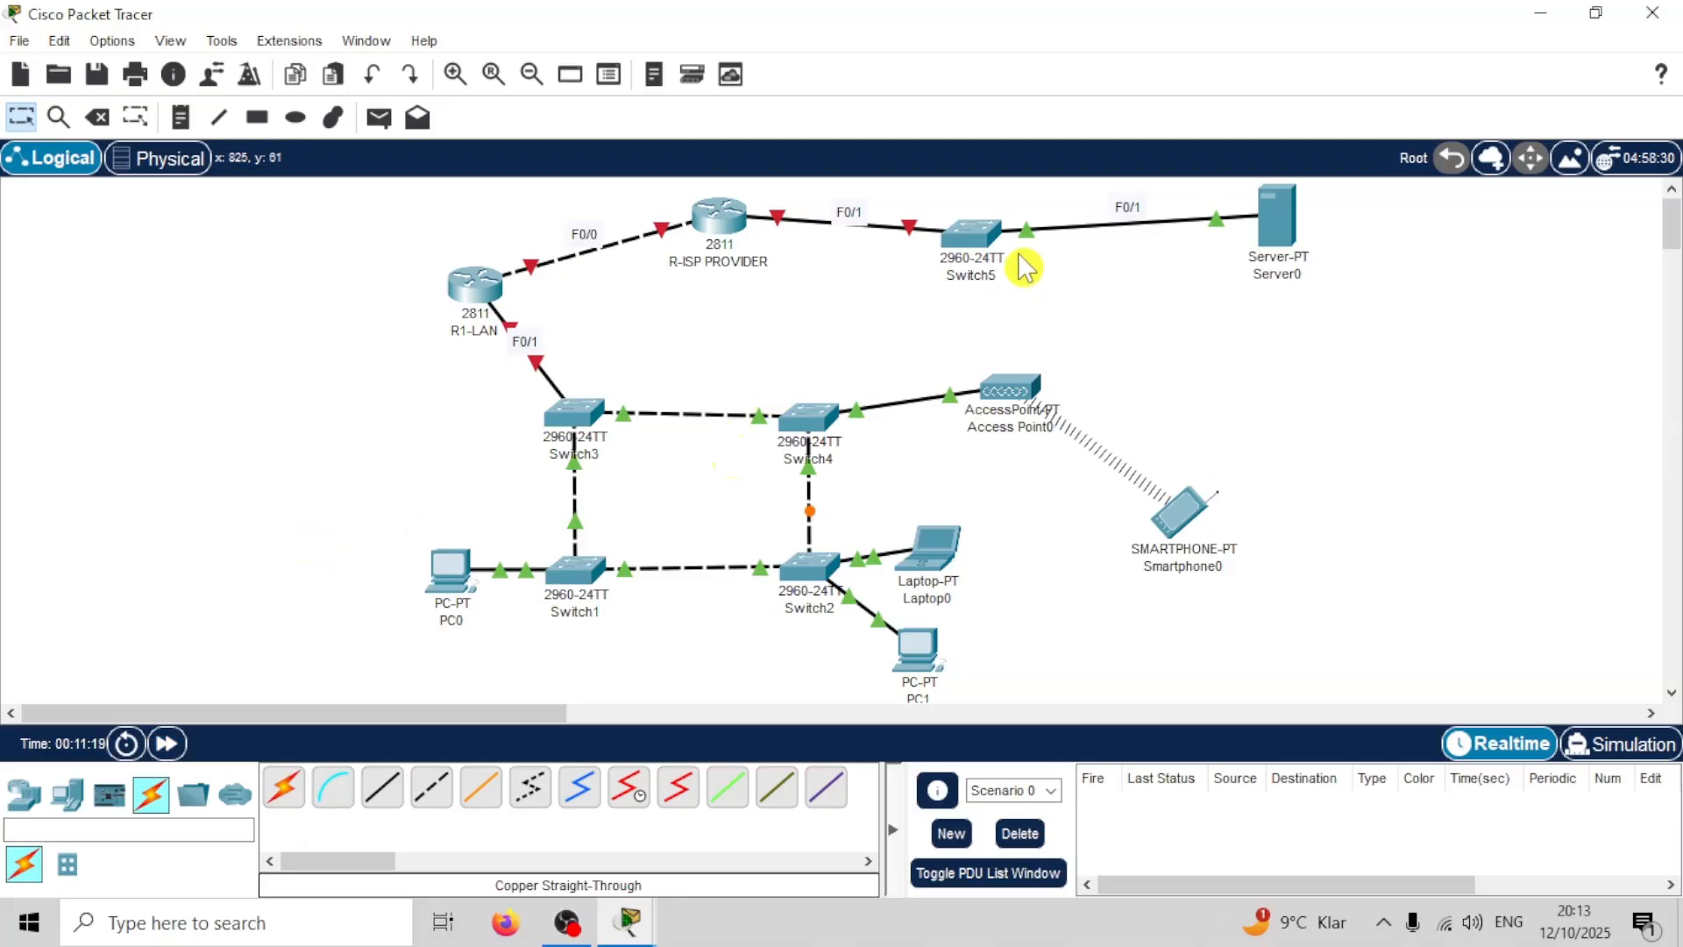
drag(959, 243, 971, 230)
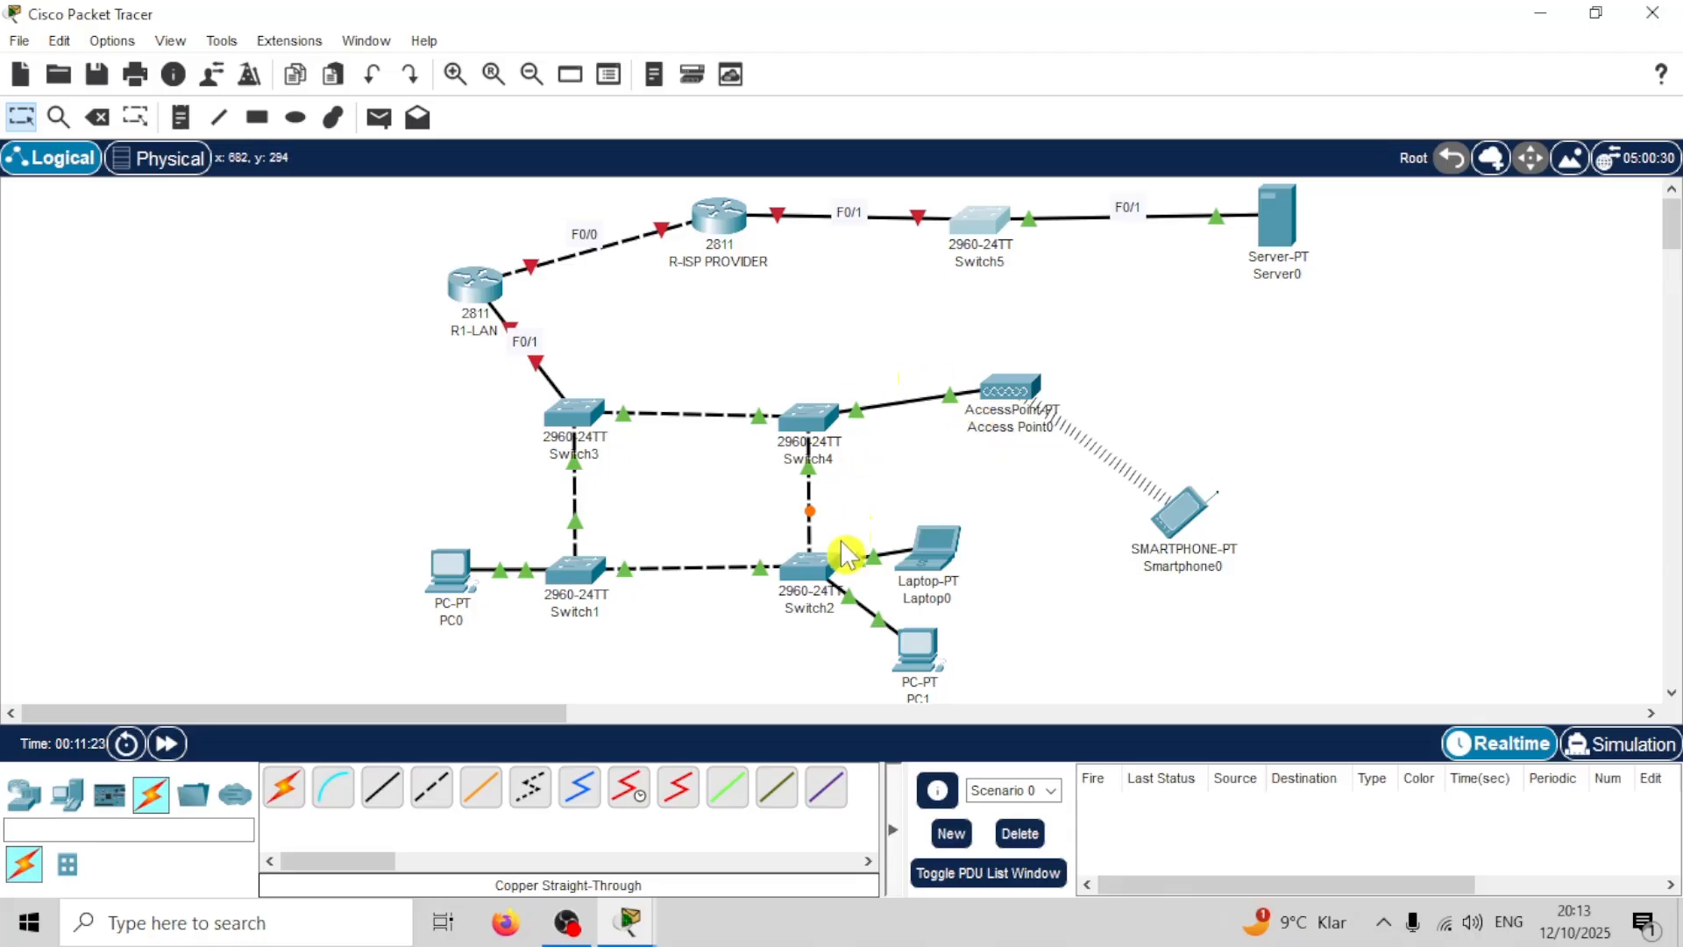
drag(936, 554, 994, 539)
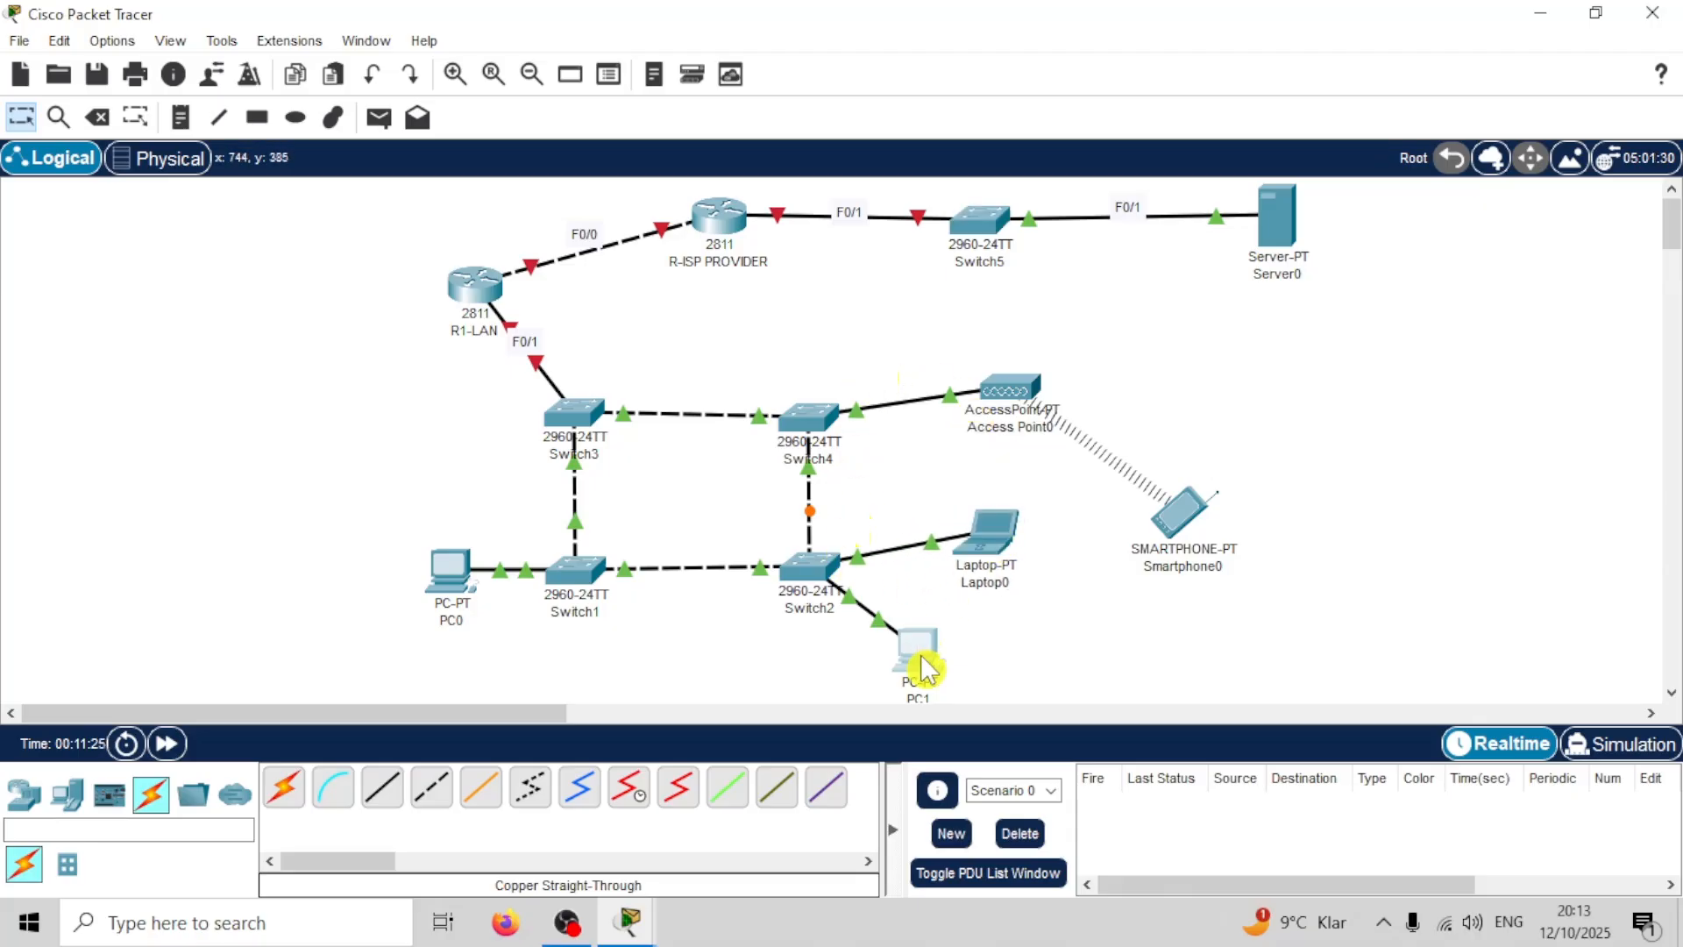
drag(925, 661, 991, 682)
Step: Move the R1-LAN router farther away from Switch3 and reposition its F0/1 and F0/0 notes beside their links
drag(464, 302, 392, 325)
drag(518, 341, 505, 348)
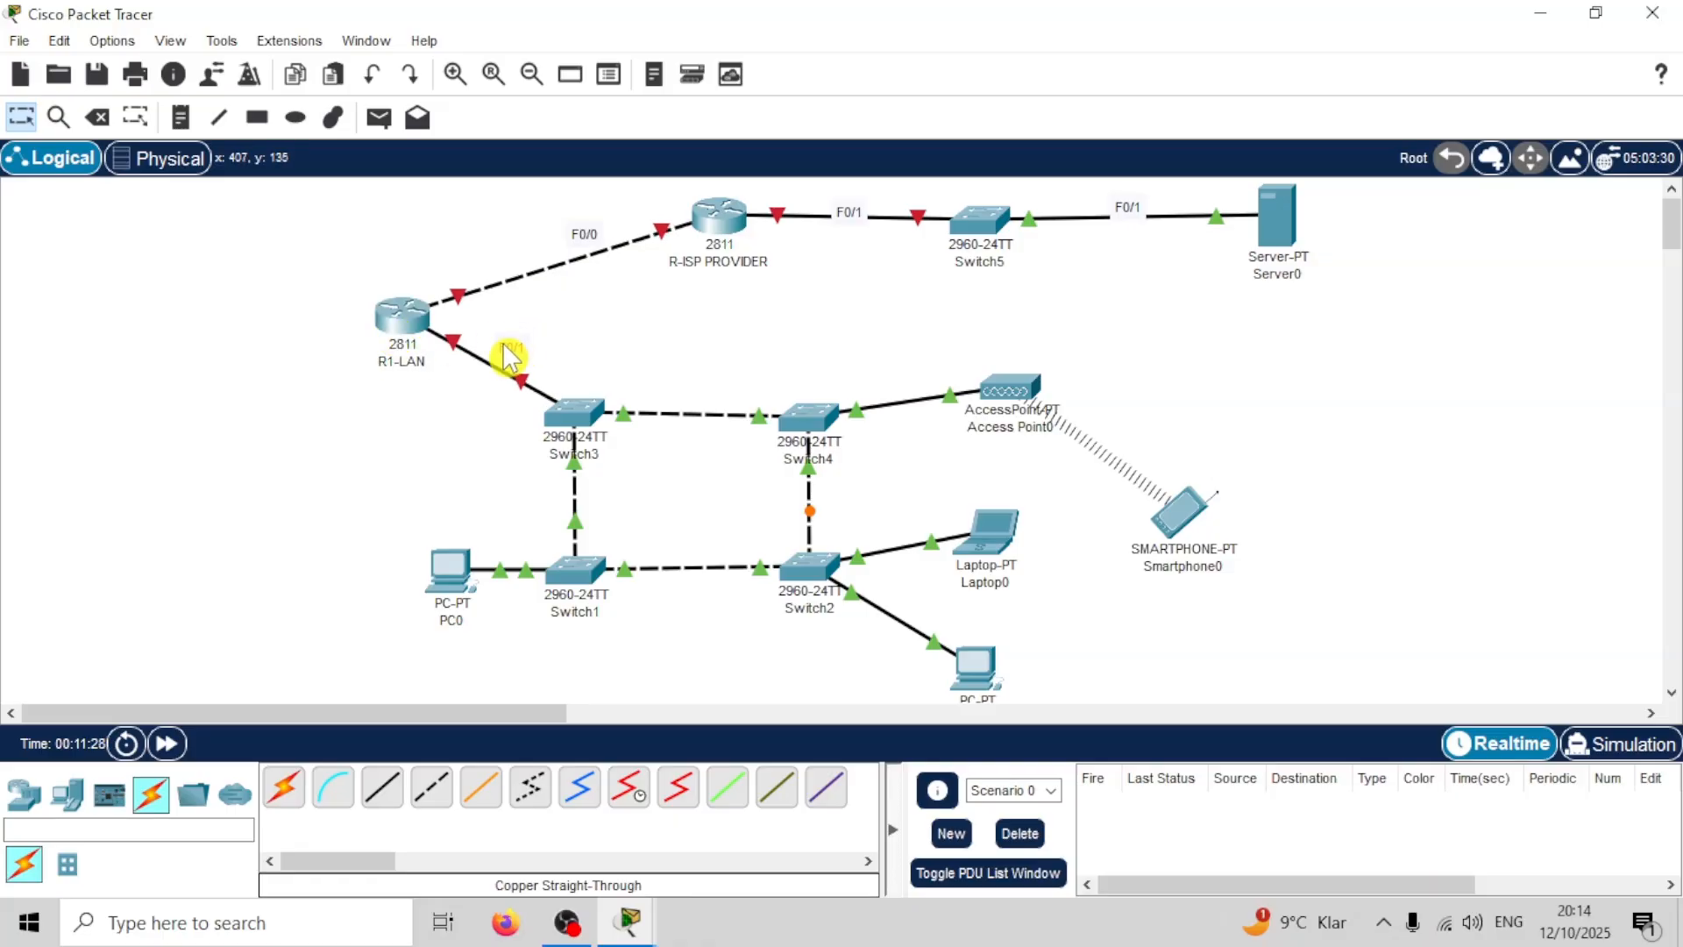
drag(609, 244, 560, 259)
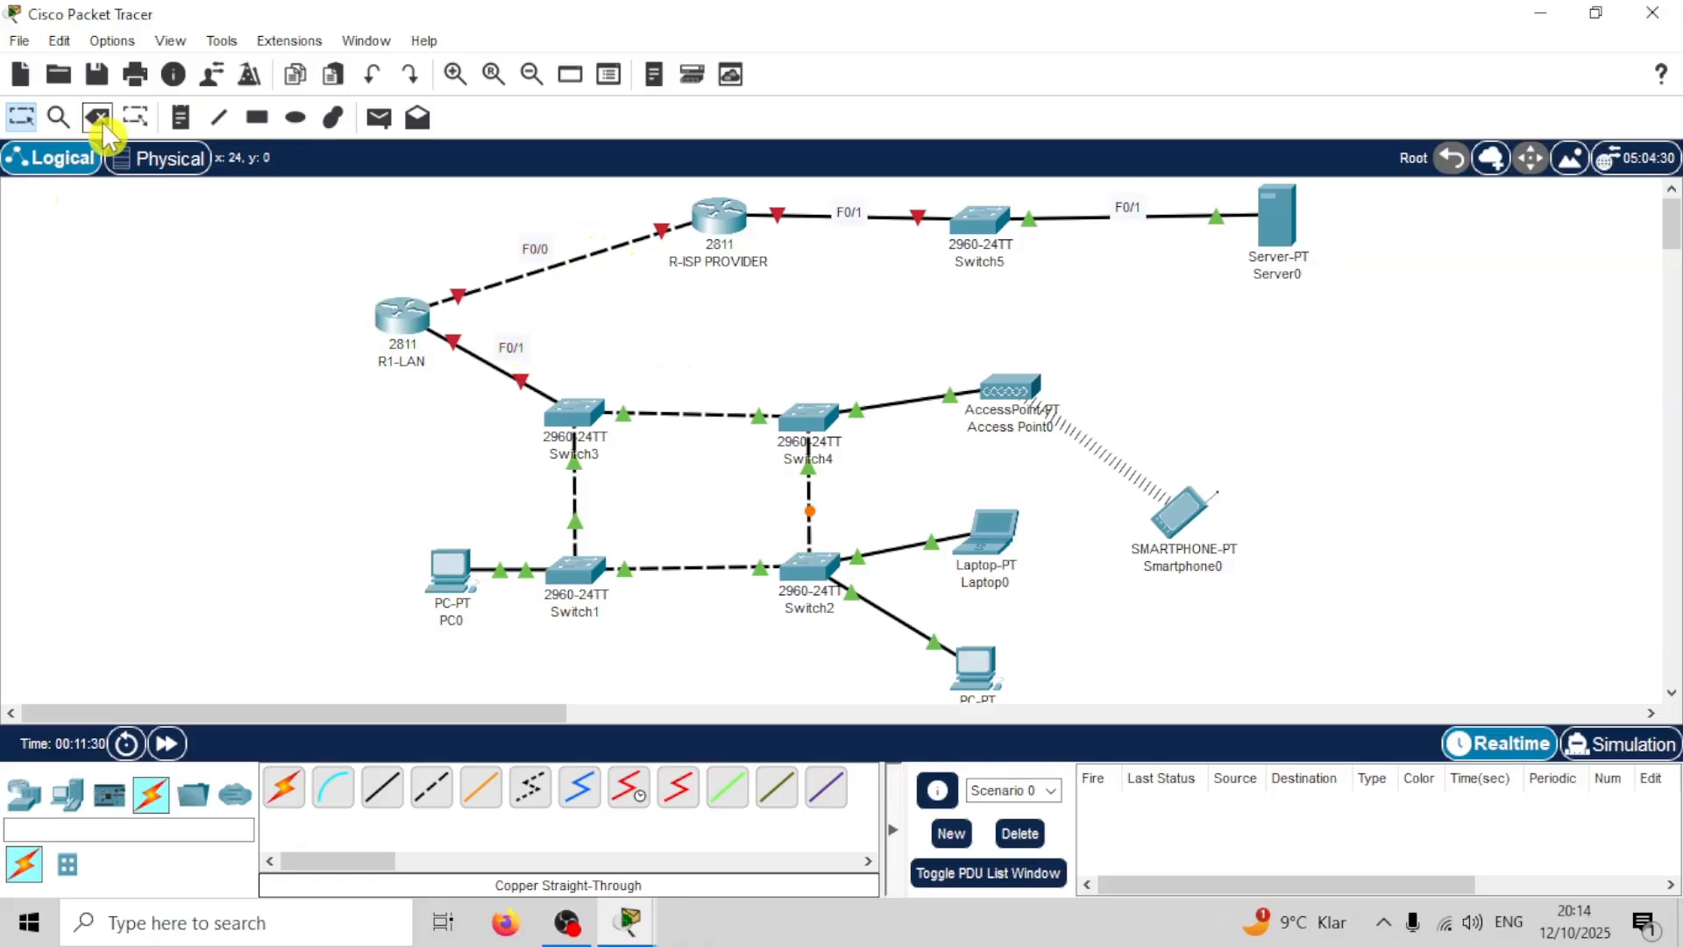
Step: Add a two-line note 192.168.1.0 and 255.255.255.0 between the four LAN switches, and nudge R1-LAN's F0/1 note closer to its link
click(180, 119)
click(630, 466)
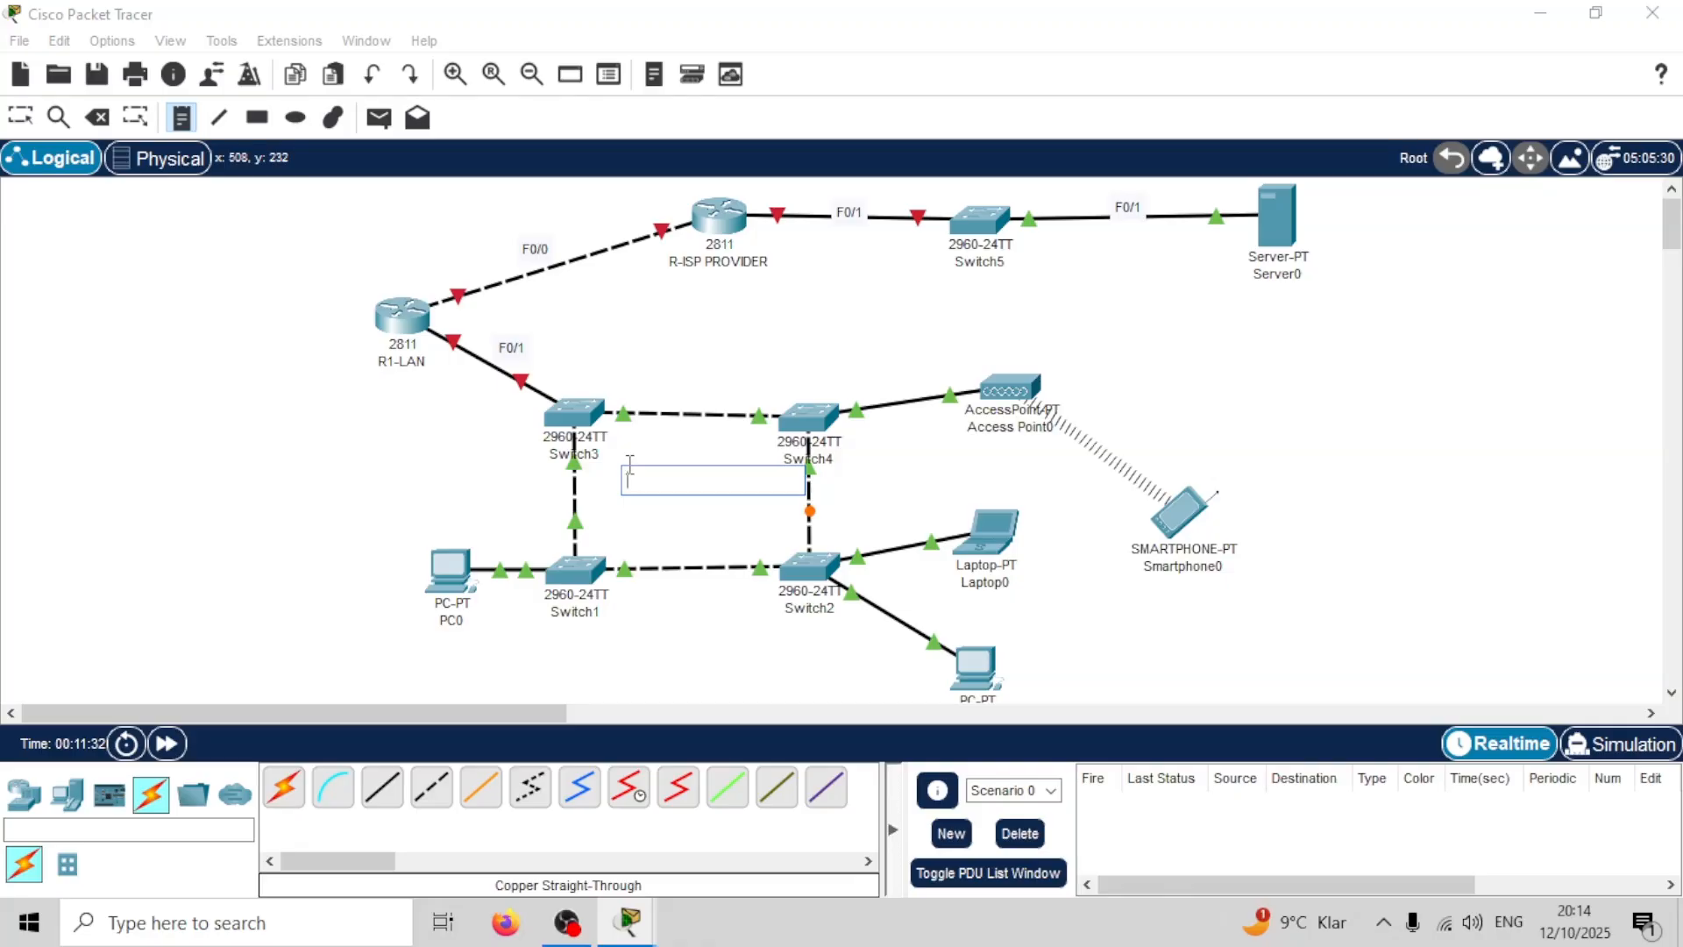
text(1)
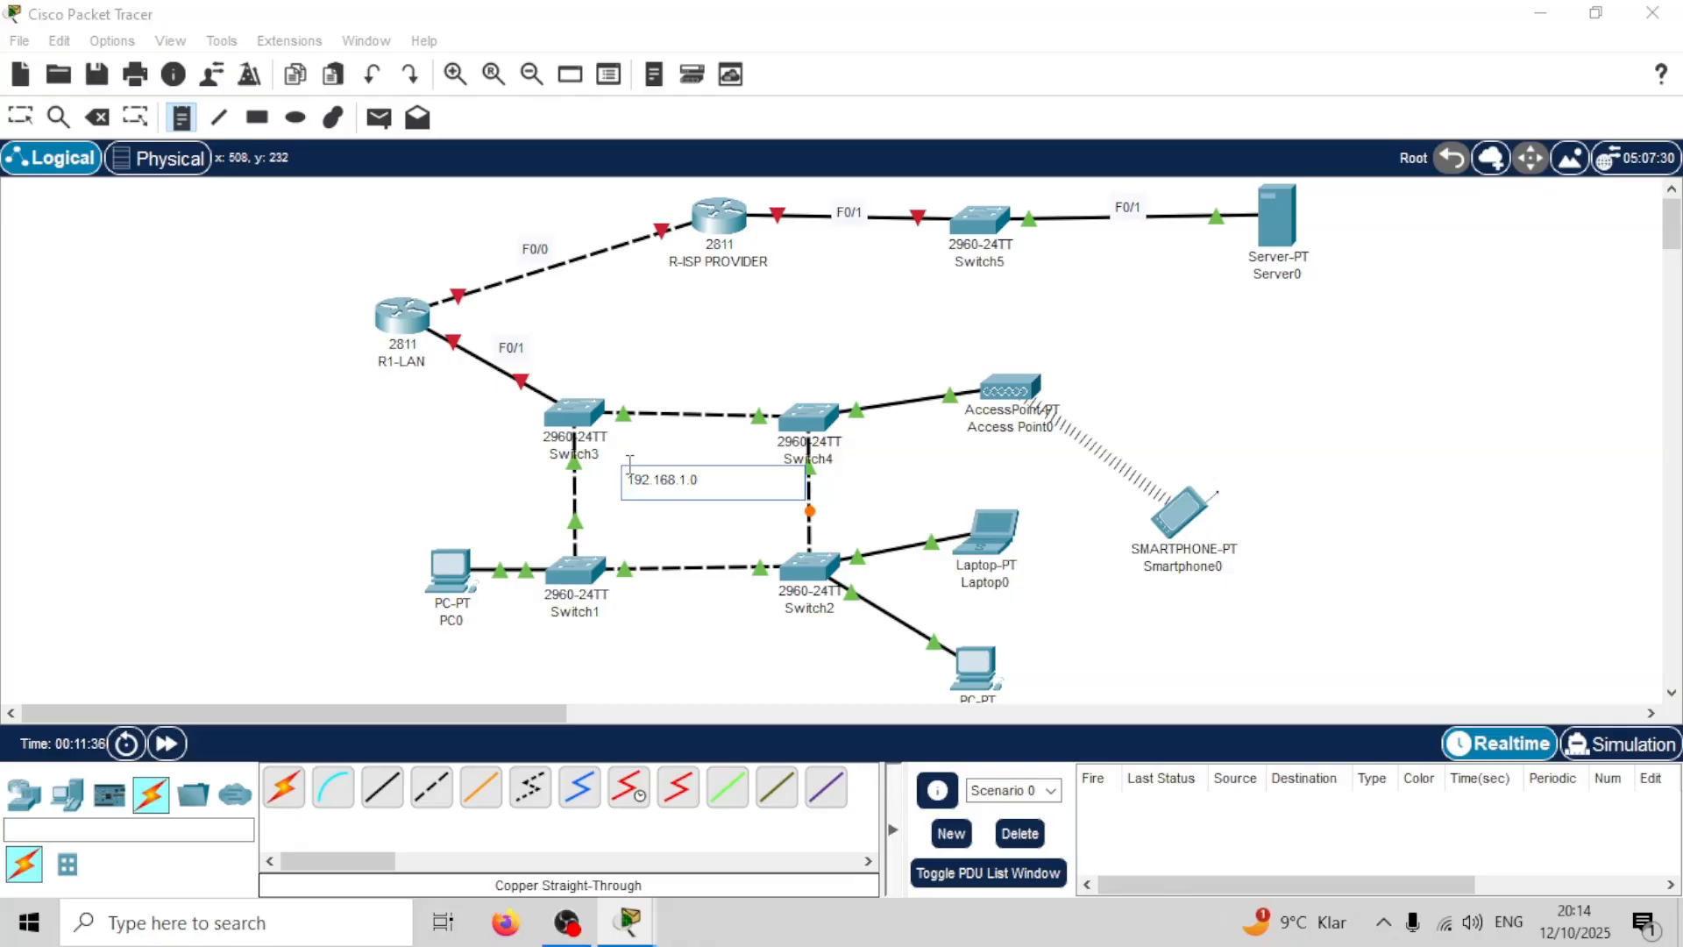
text(92.168.1.0)
key(Return)
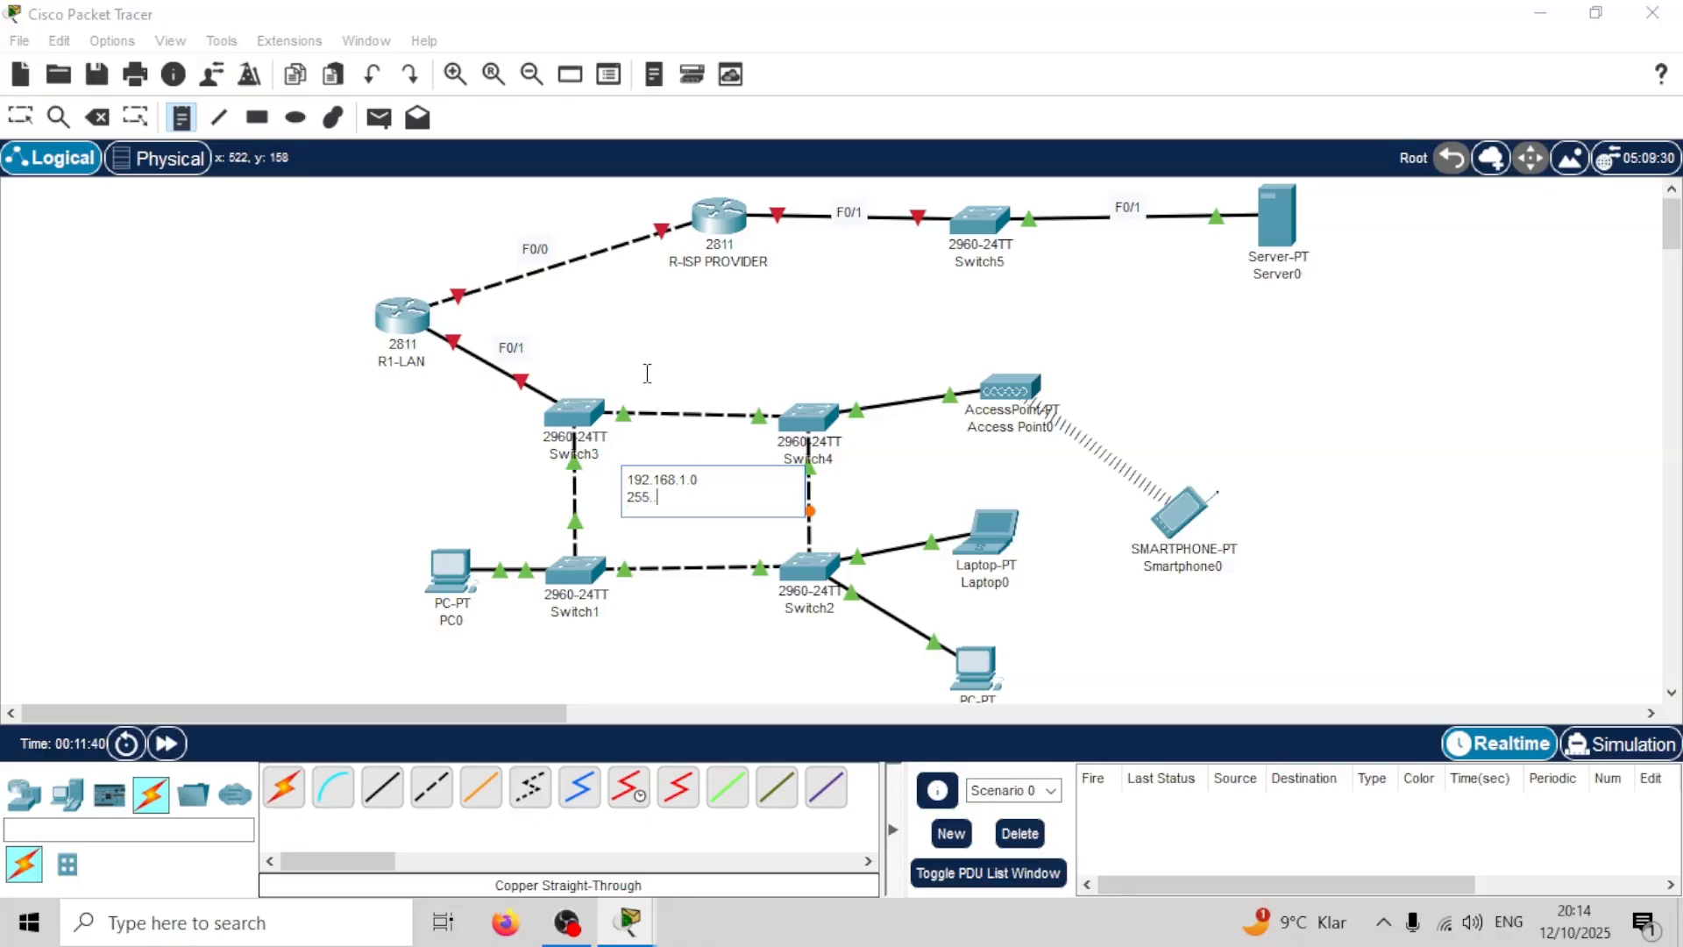
text(255.255.255.0)
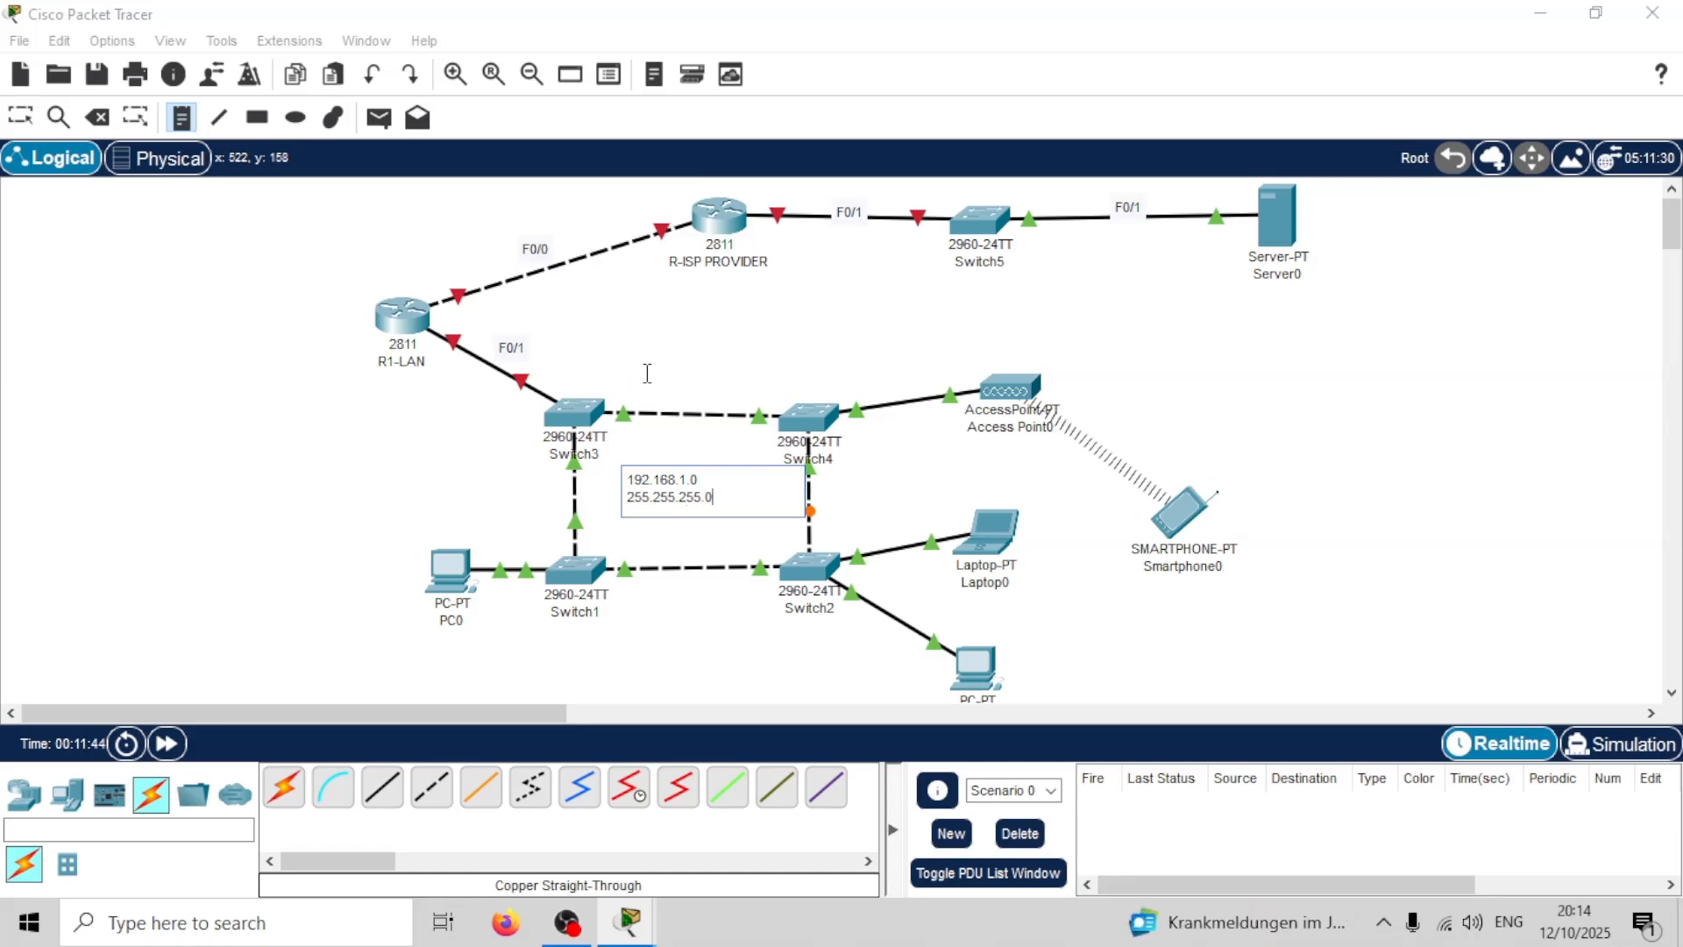
key(Escape)
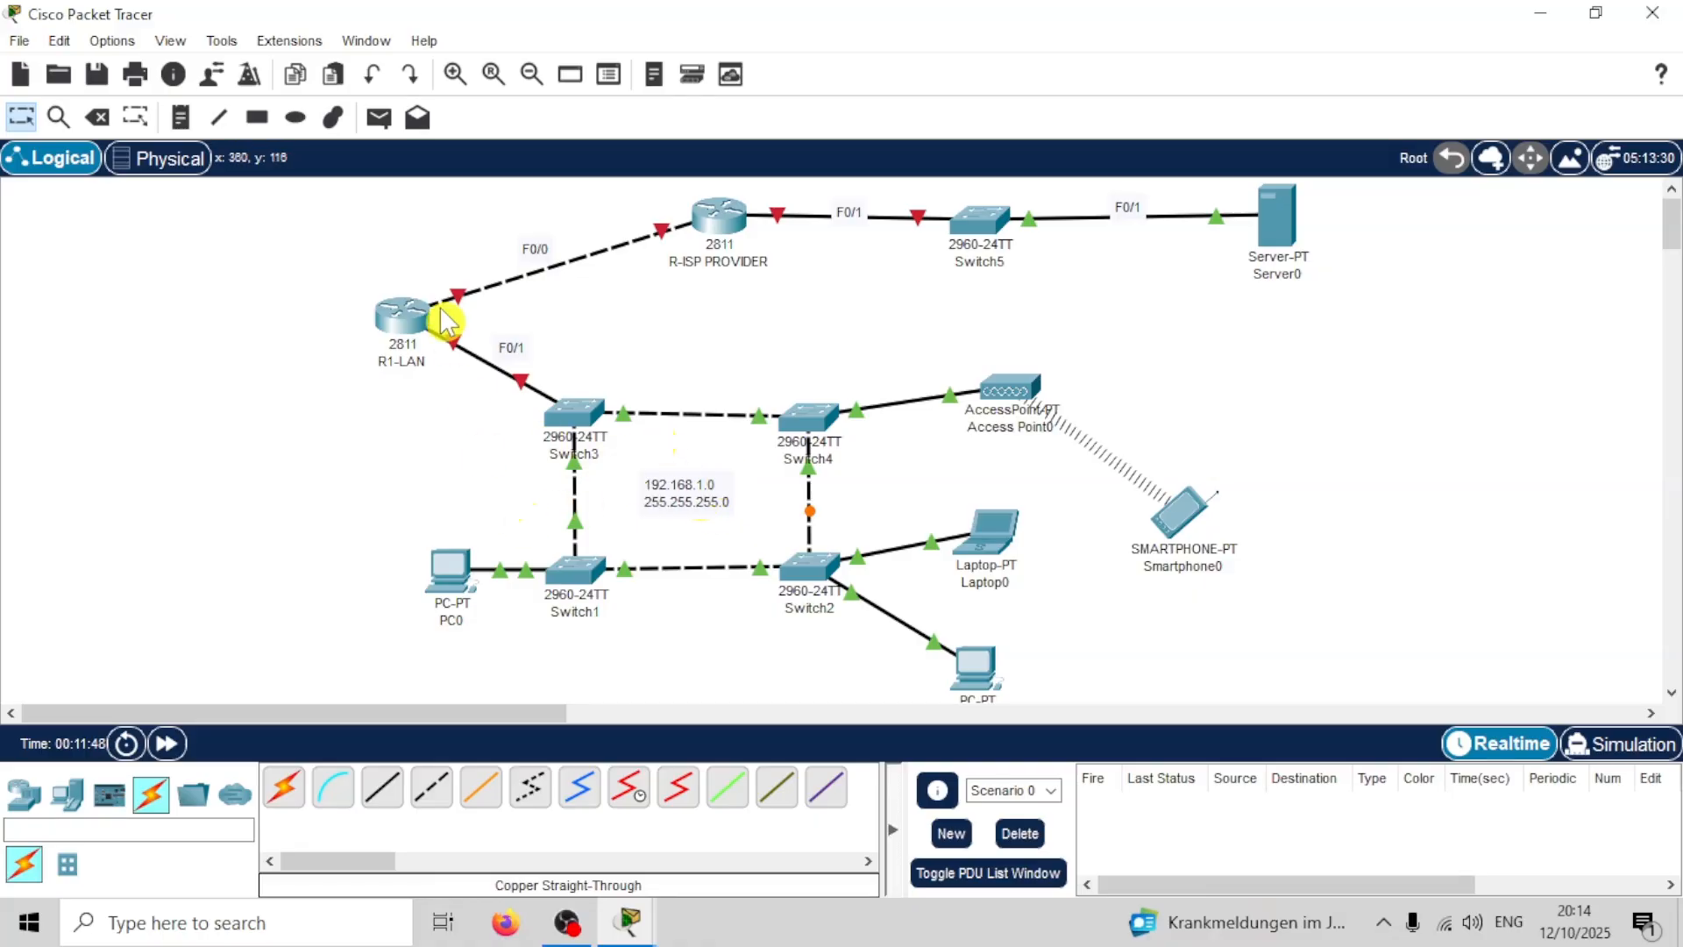
drag(511, 345, 506, 352)
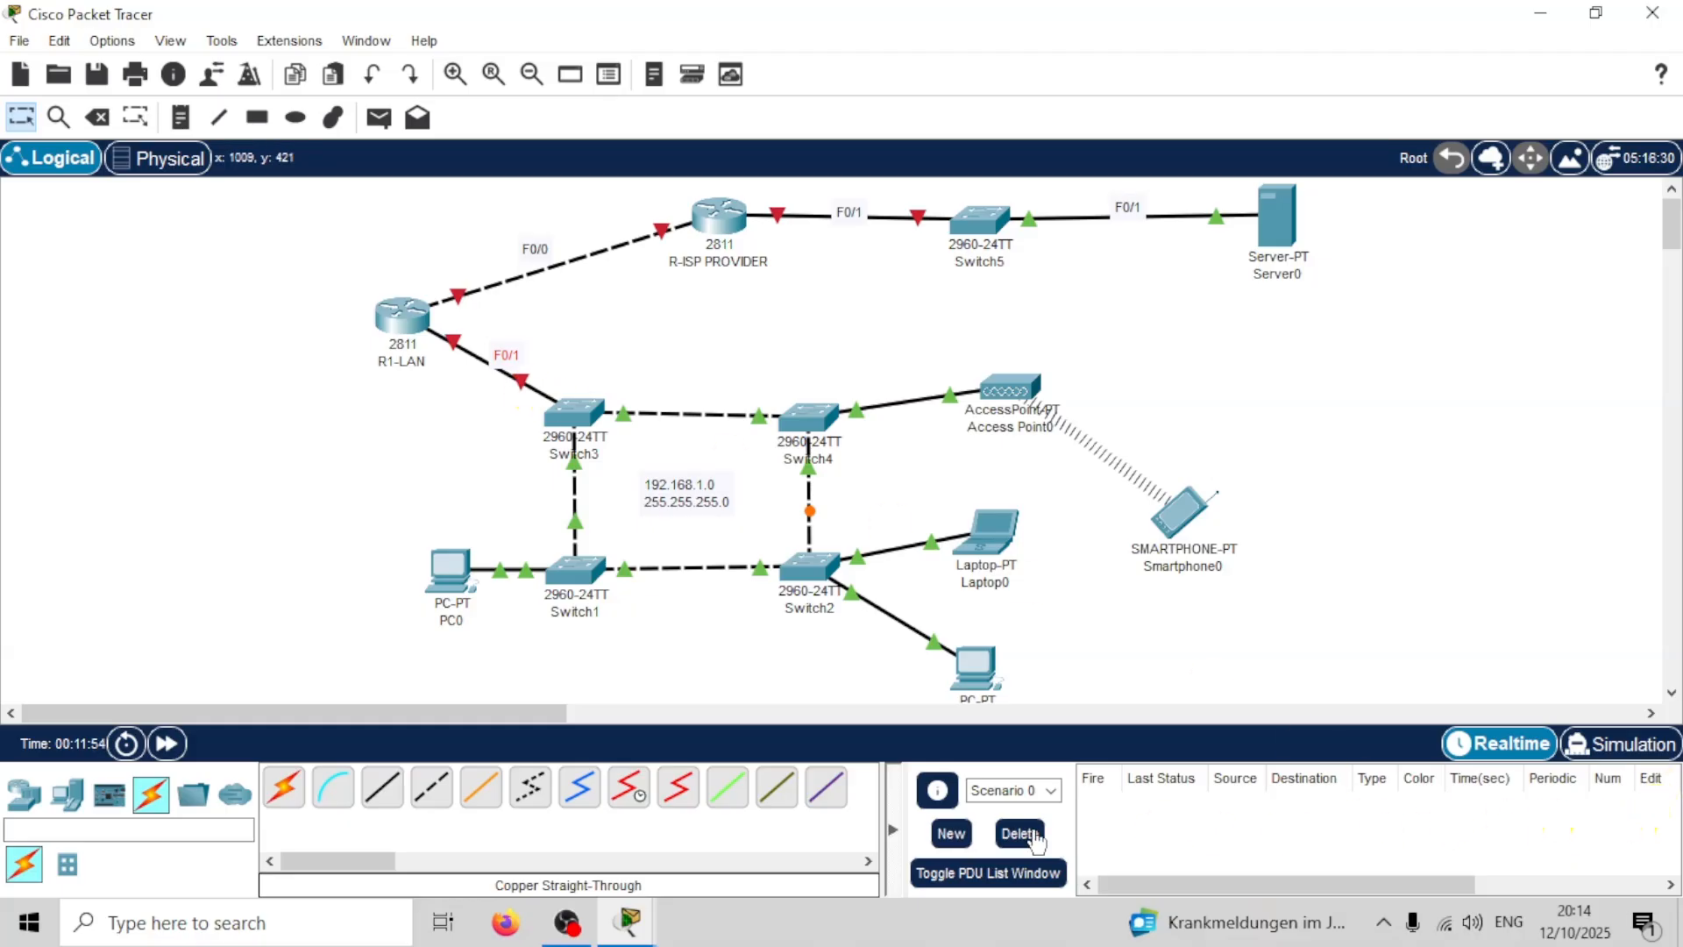
click(1384, 922)
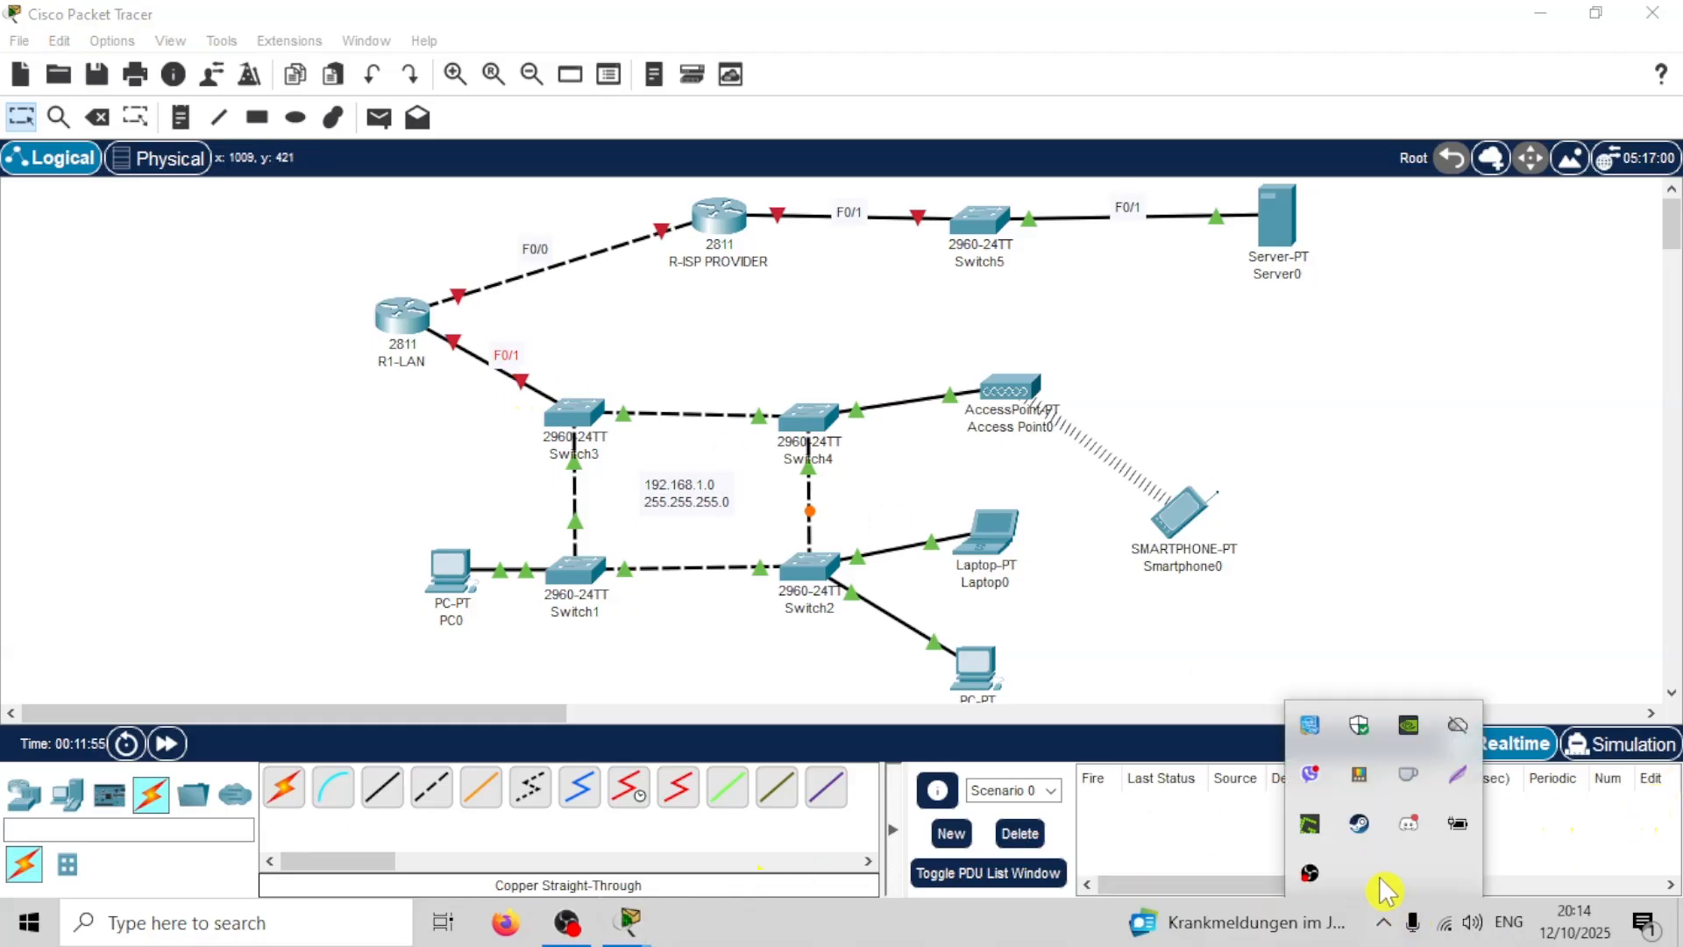
right_click(1318, 778)
click(1362, 822)
click(1384, 922)
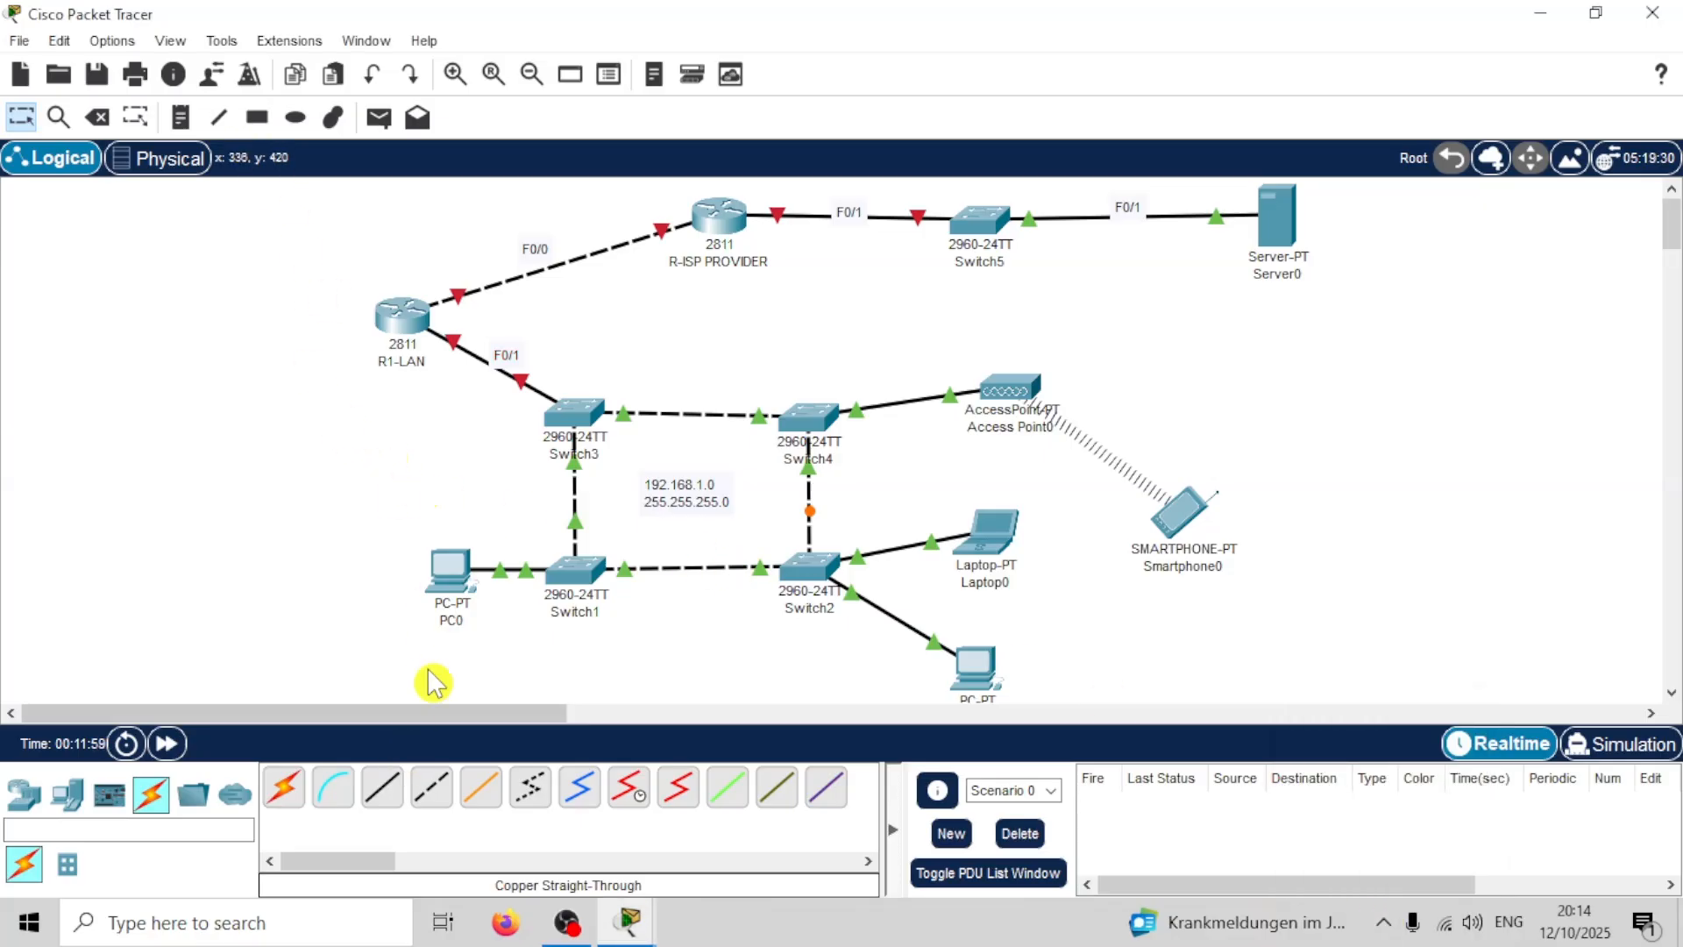
Step: Open R1-LAN's command line, move its window clear of the router, and enter configuration of interface fastEthernet 0/1
click(411, 323)
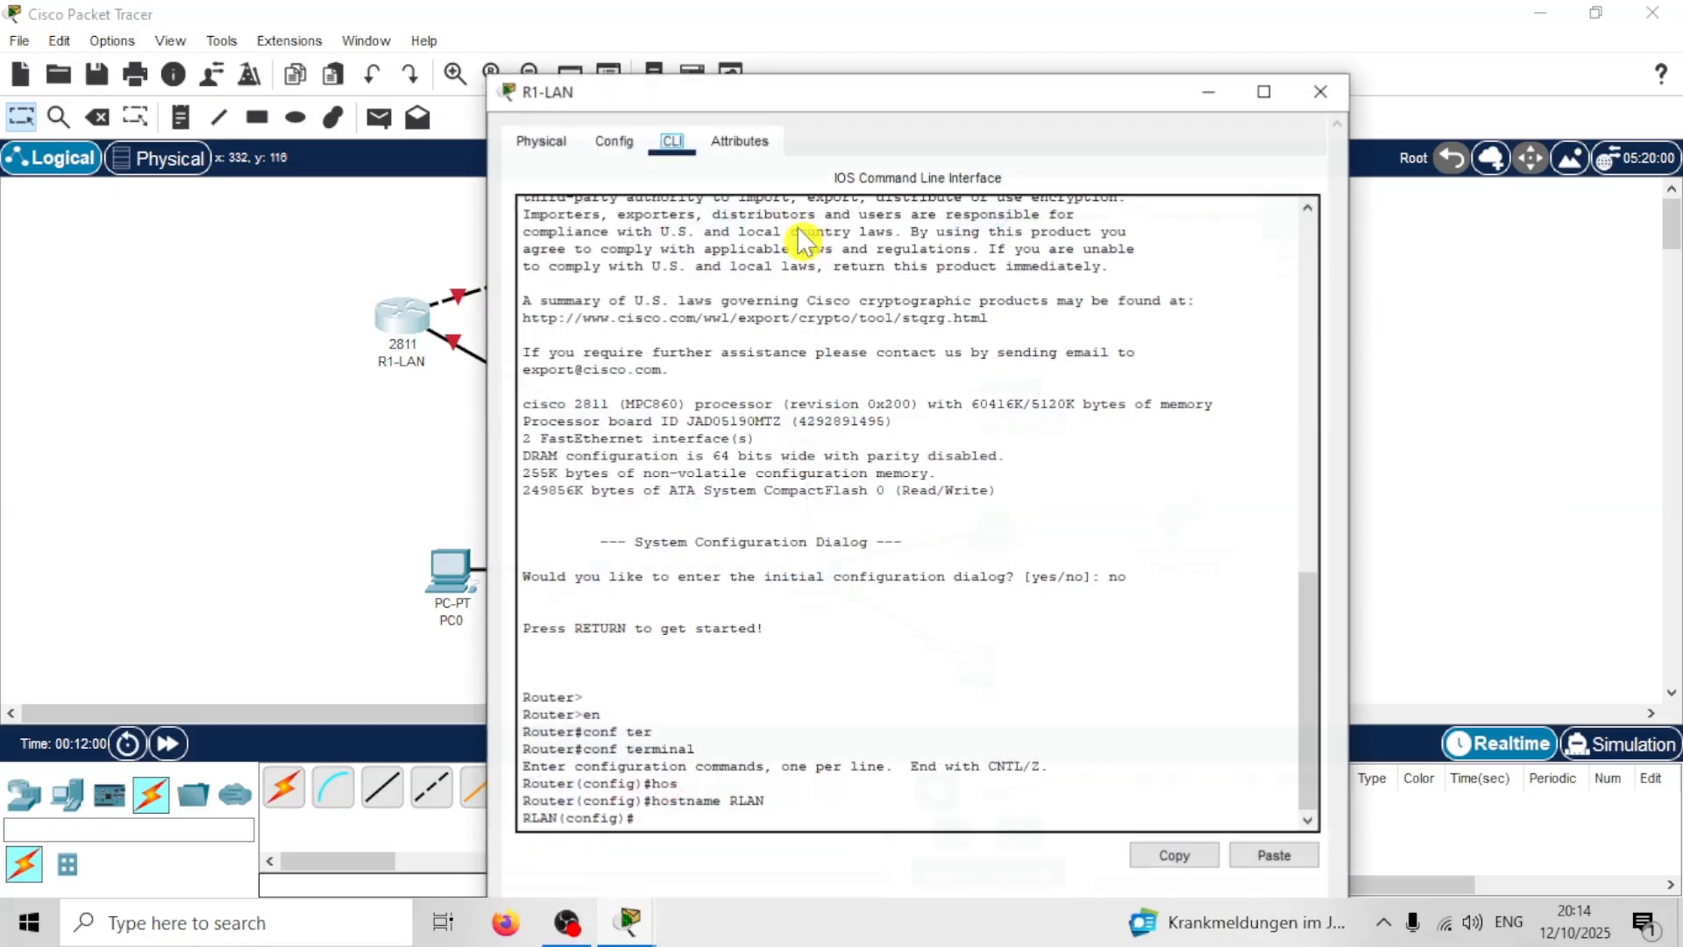
drag(708, 103, 708, 51)
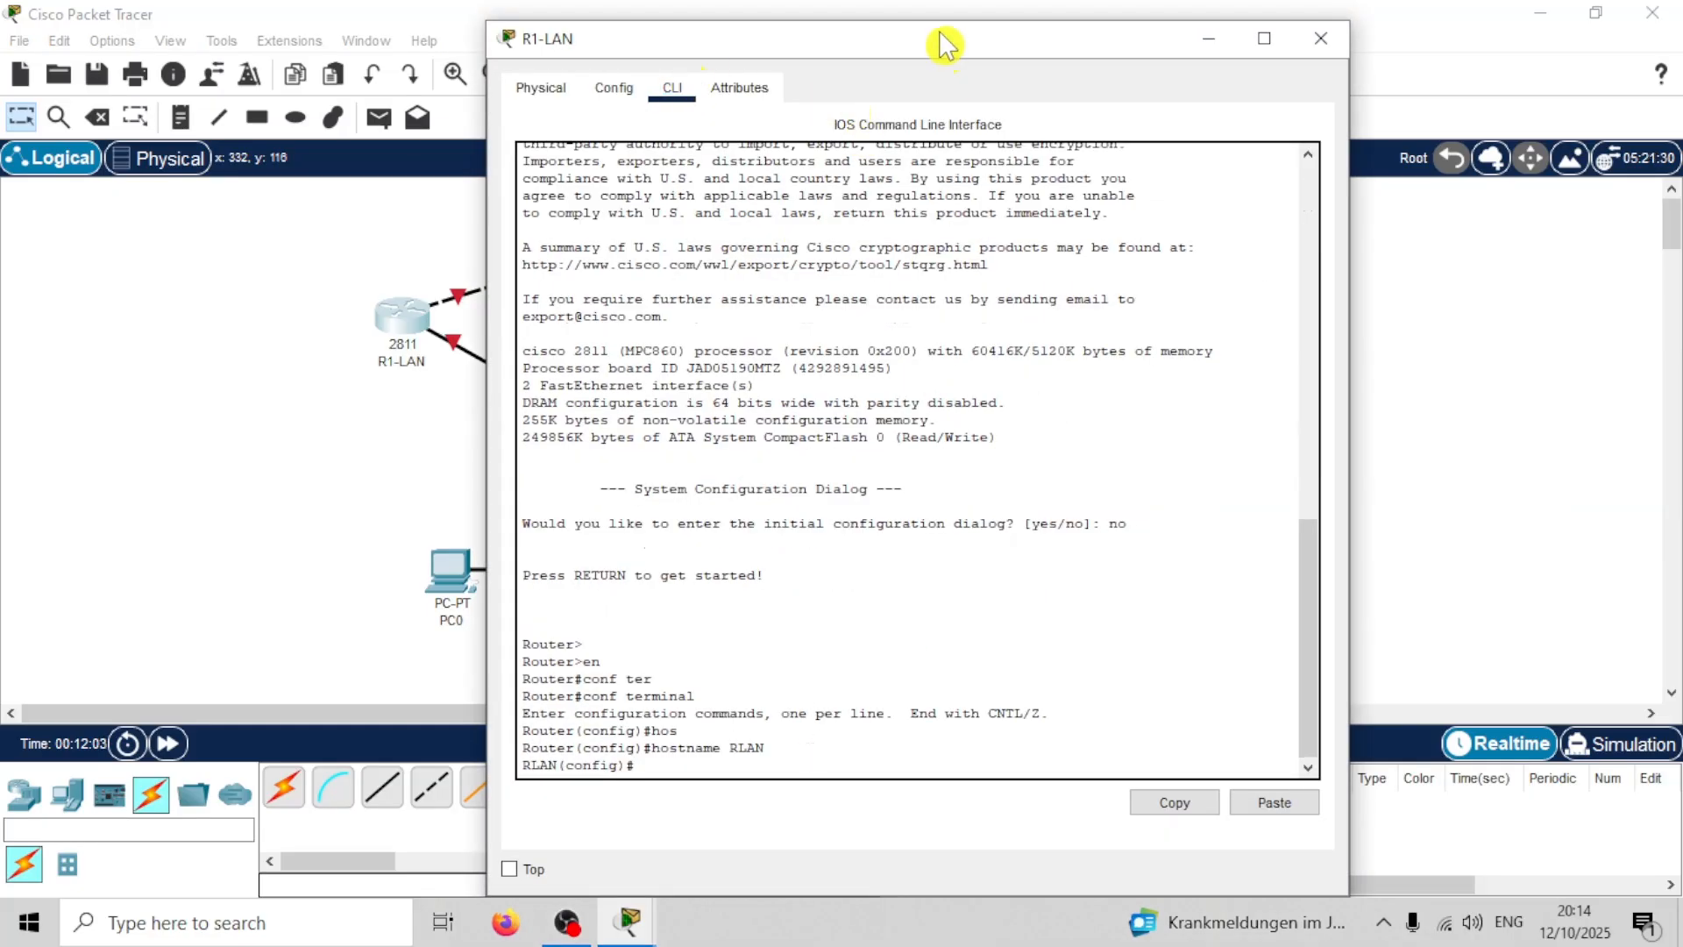
drag(943, 51, 1124, 36)
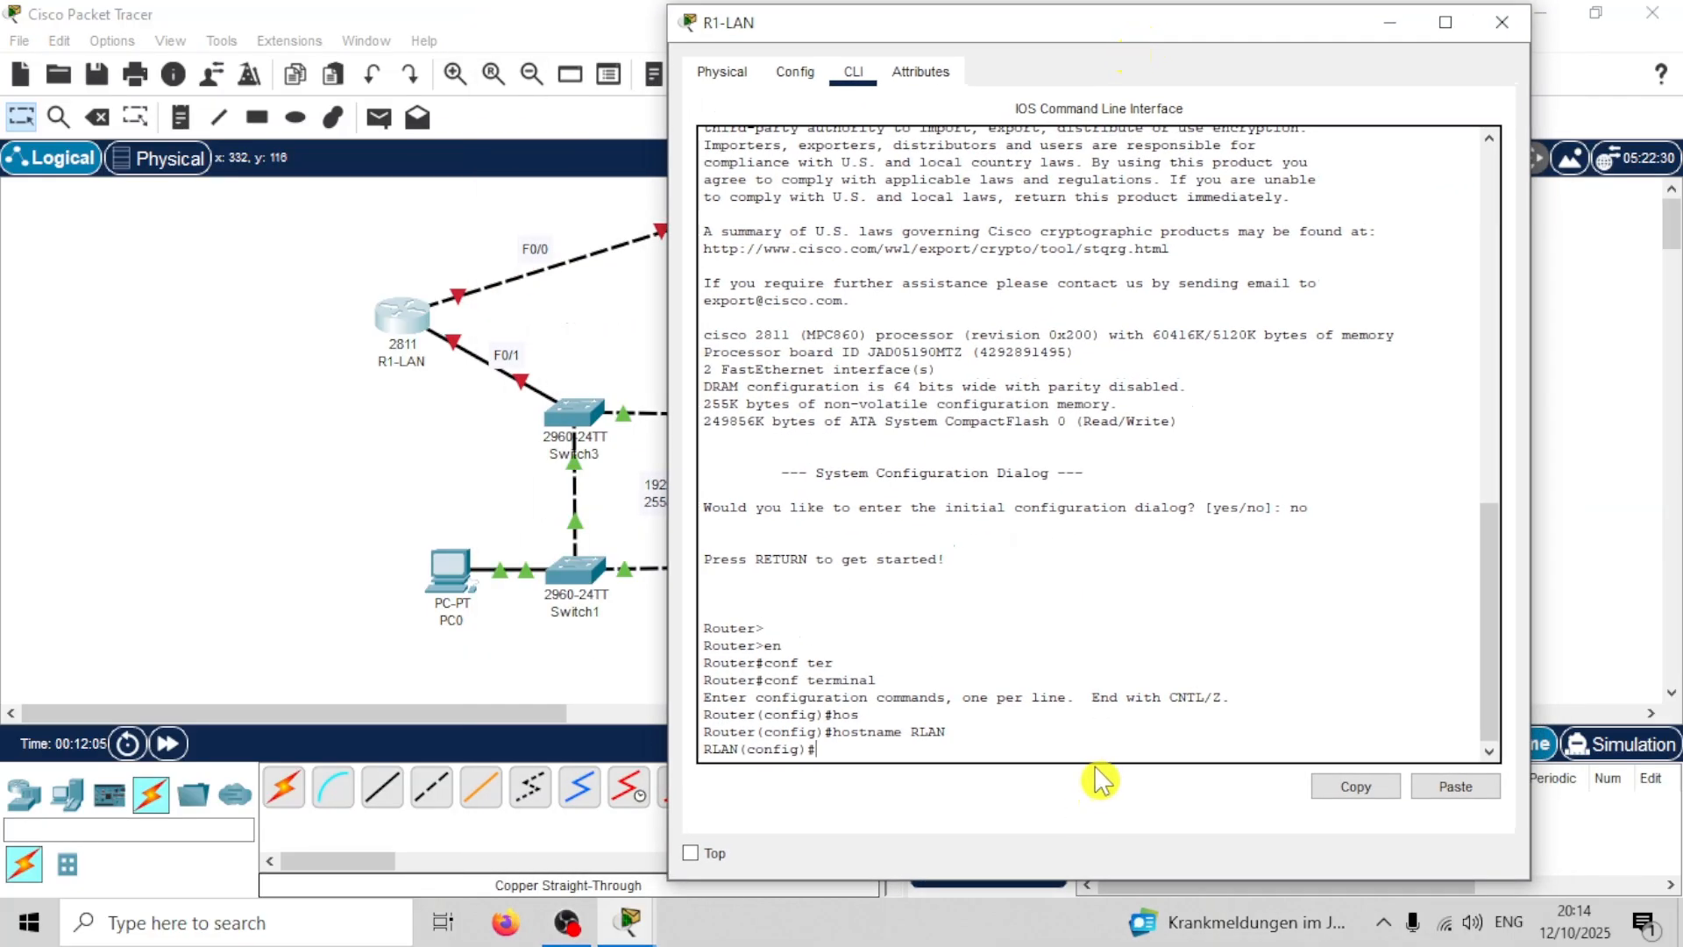
text(int)
key(Tab)
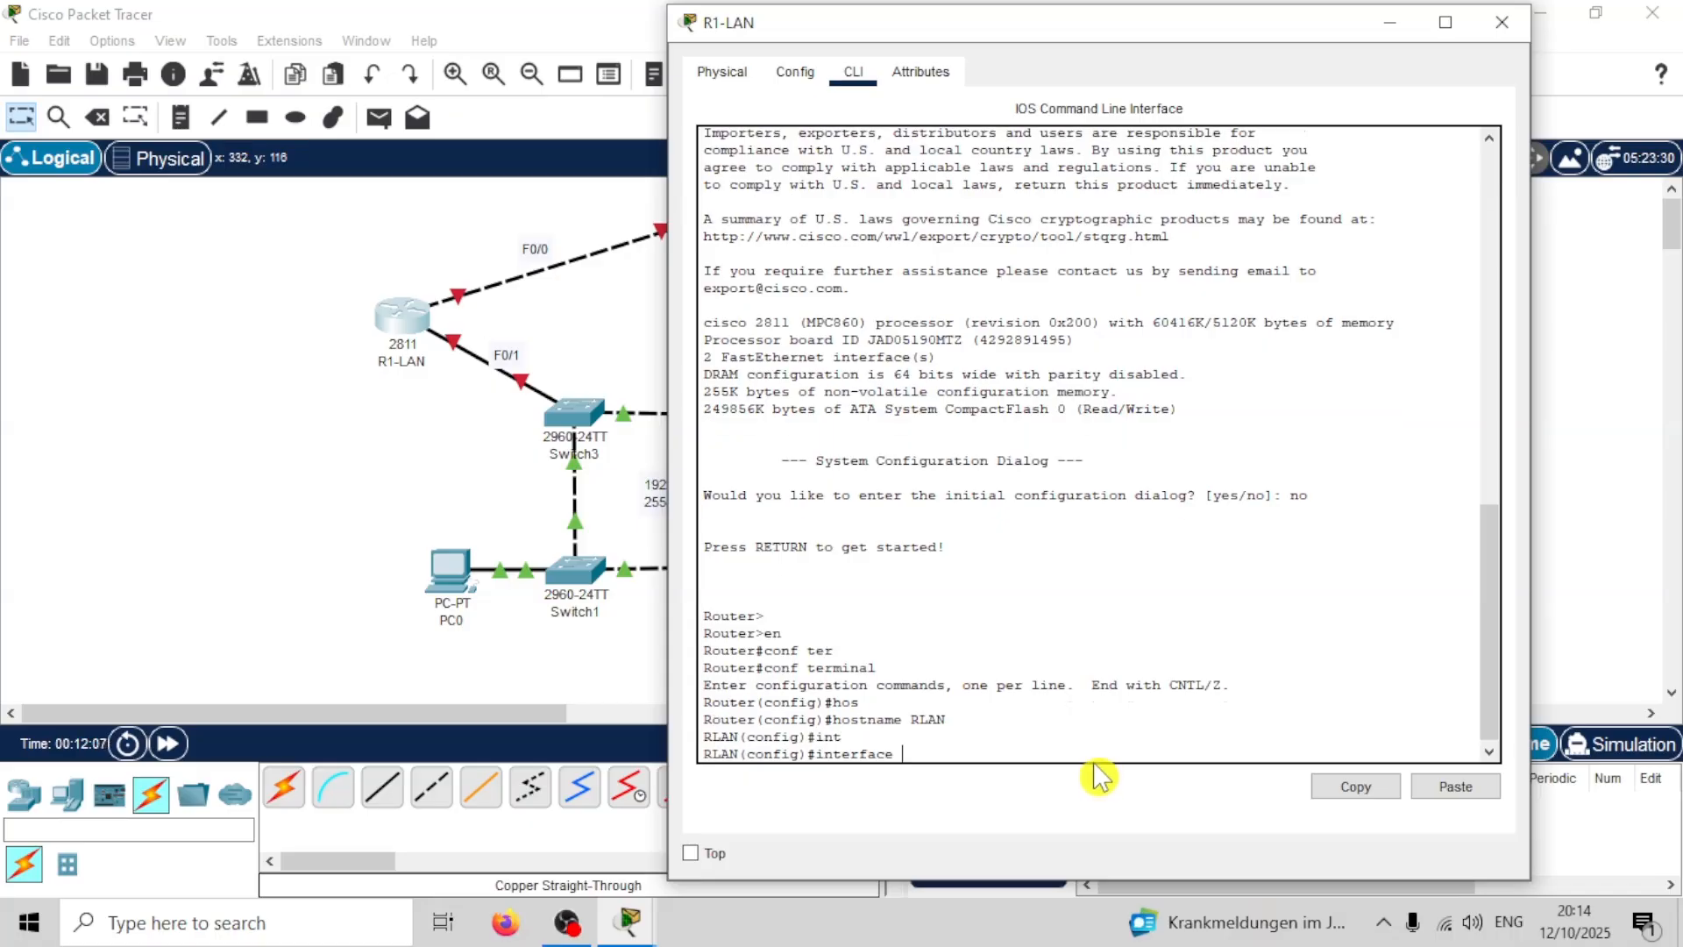
text(fas)
key(Tab)
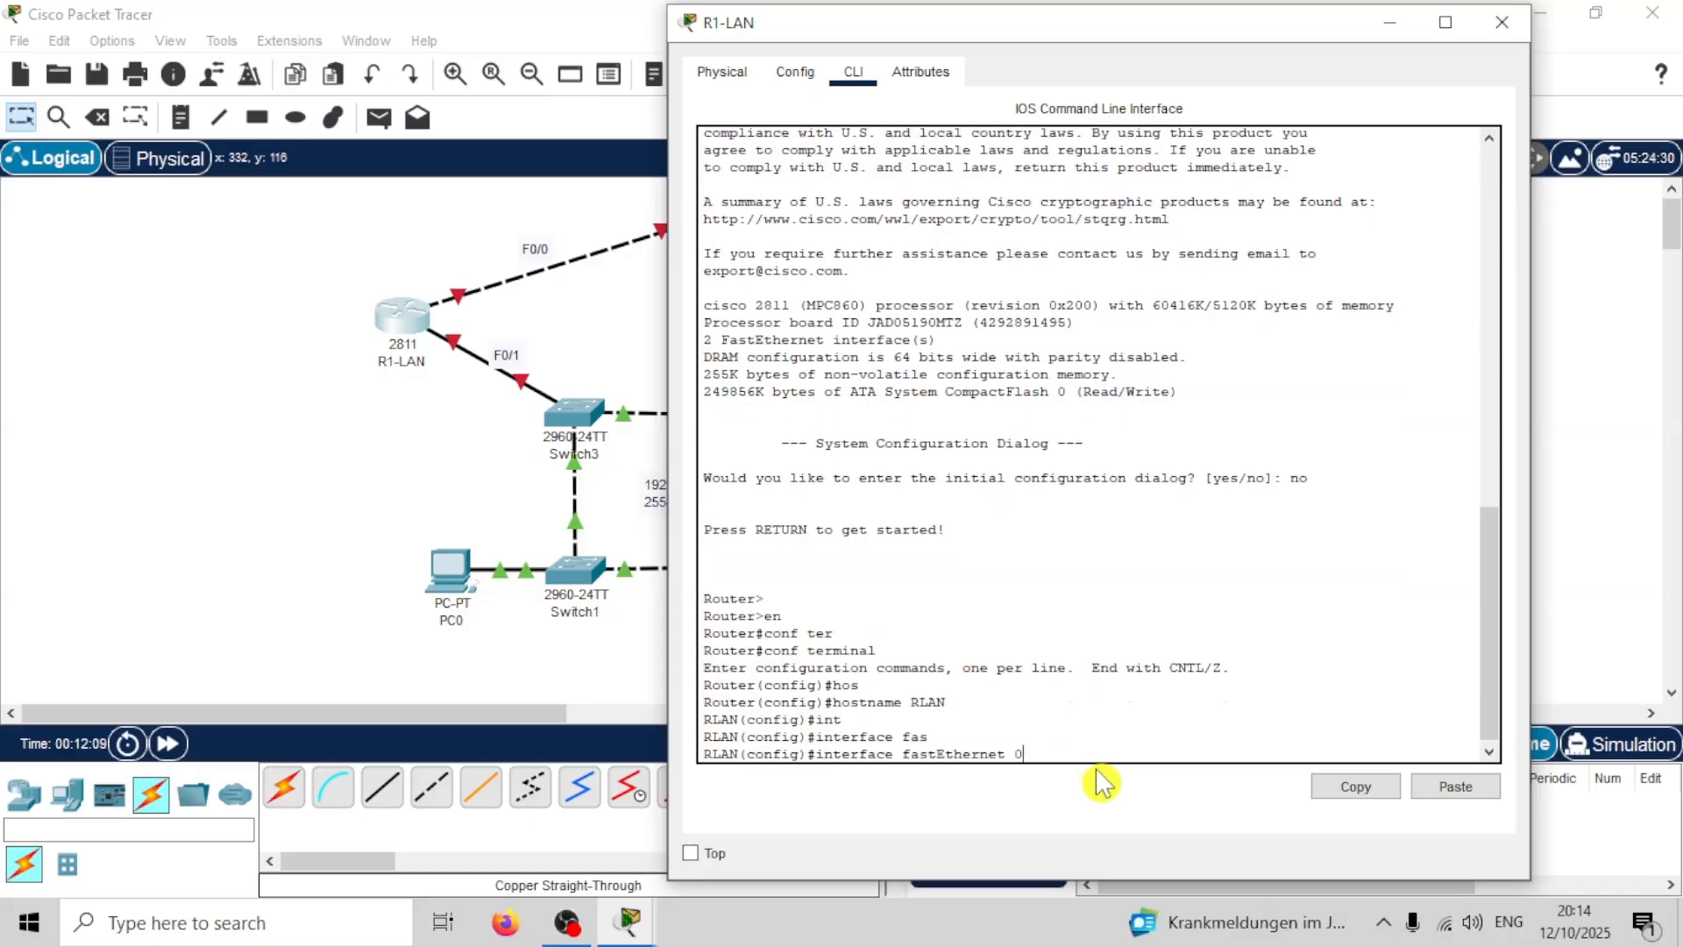
text(0/1)
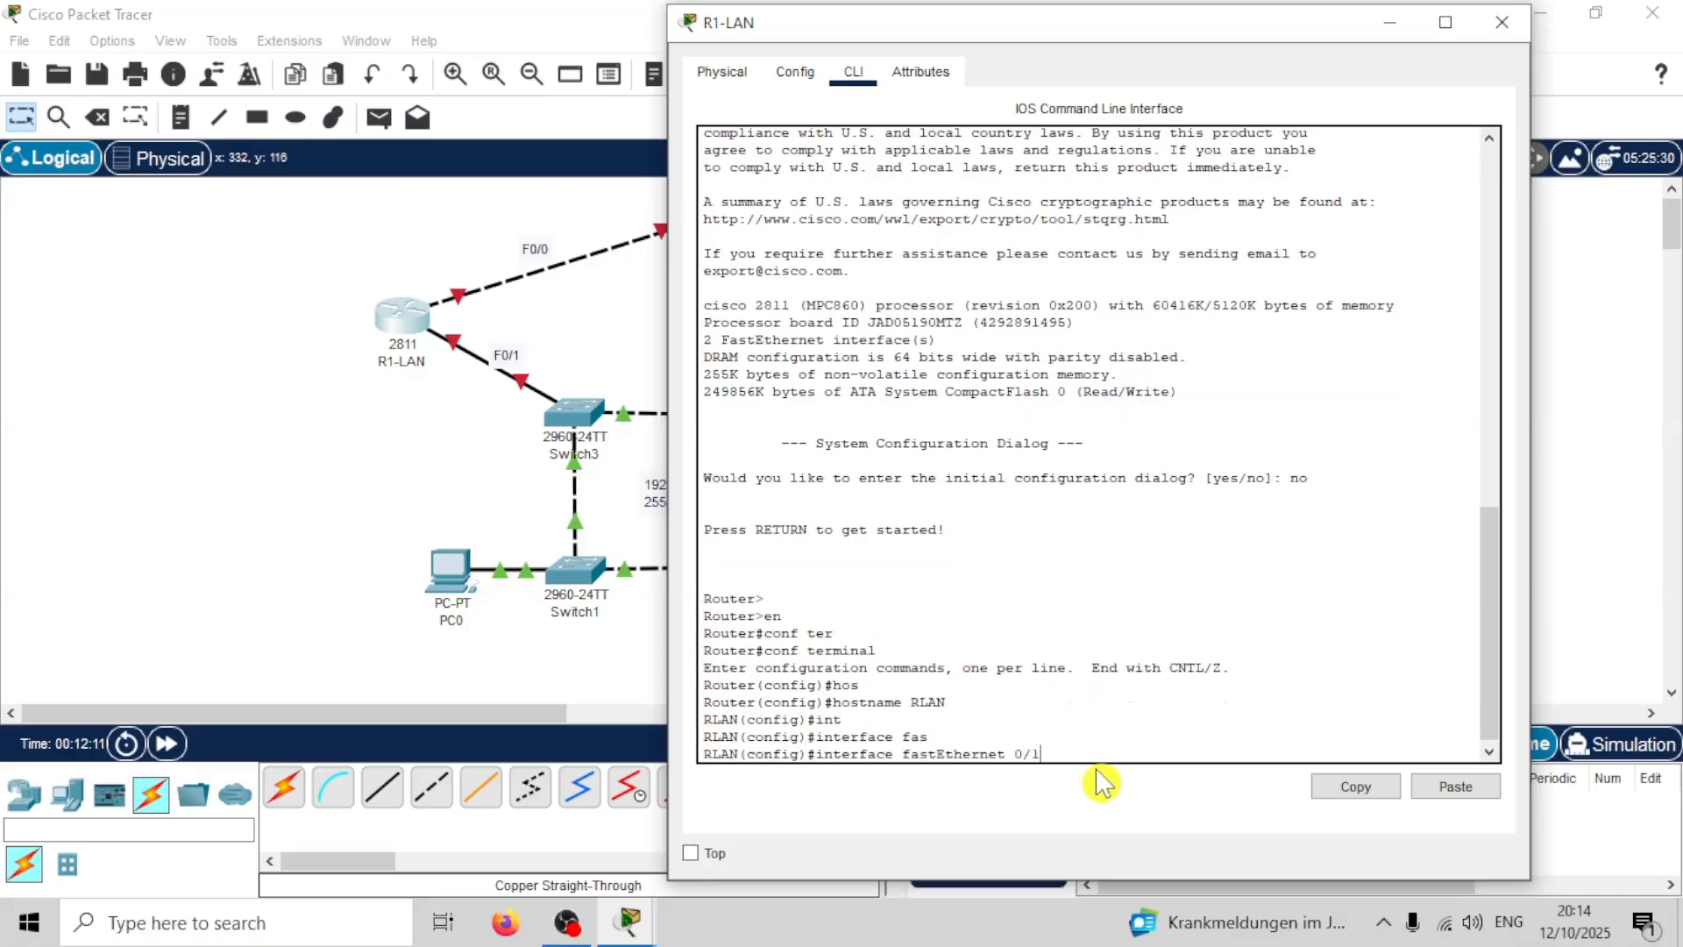
key(Return)
Step: Assign IP address 192.168.1.1 with mask 255.255.255.0 to R1-LAN's fastEthernet 0/1 interface
text(ip)
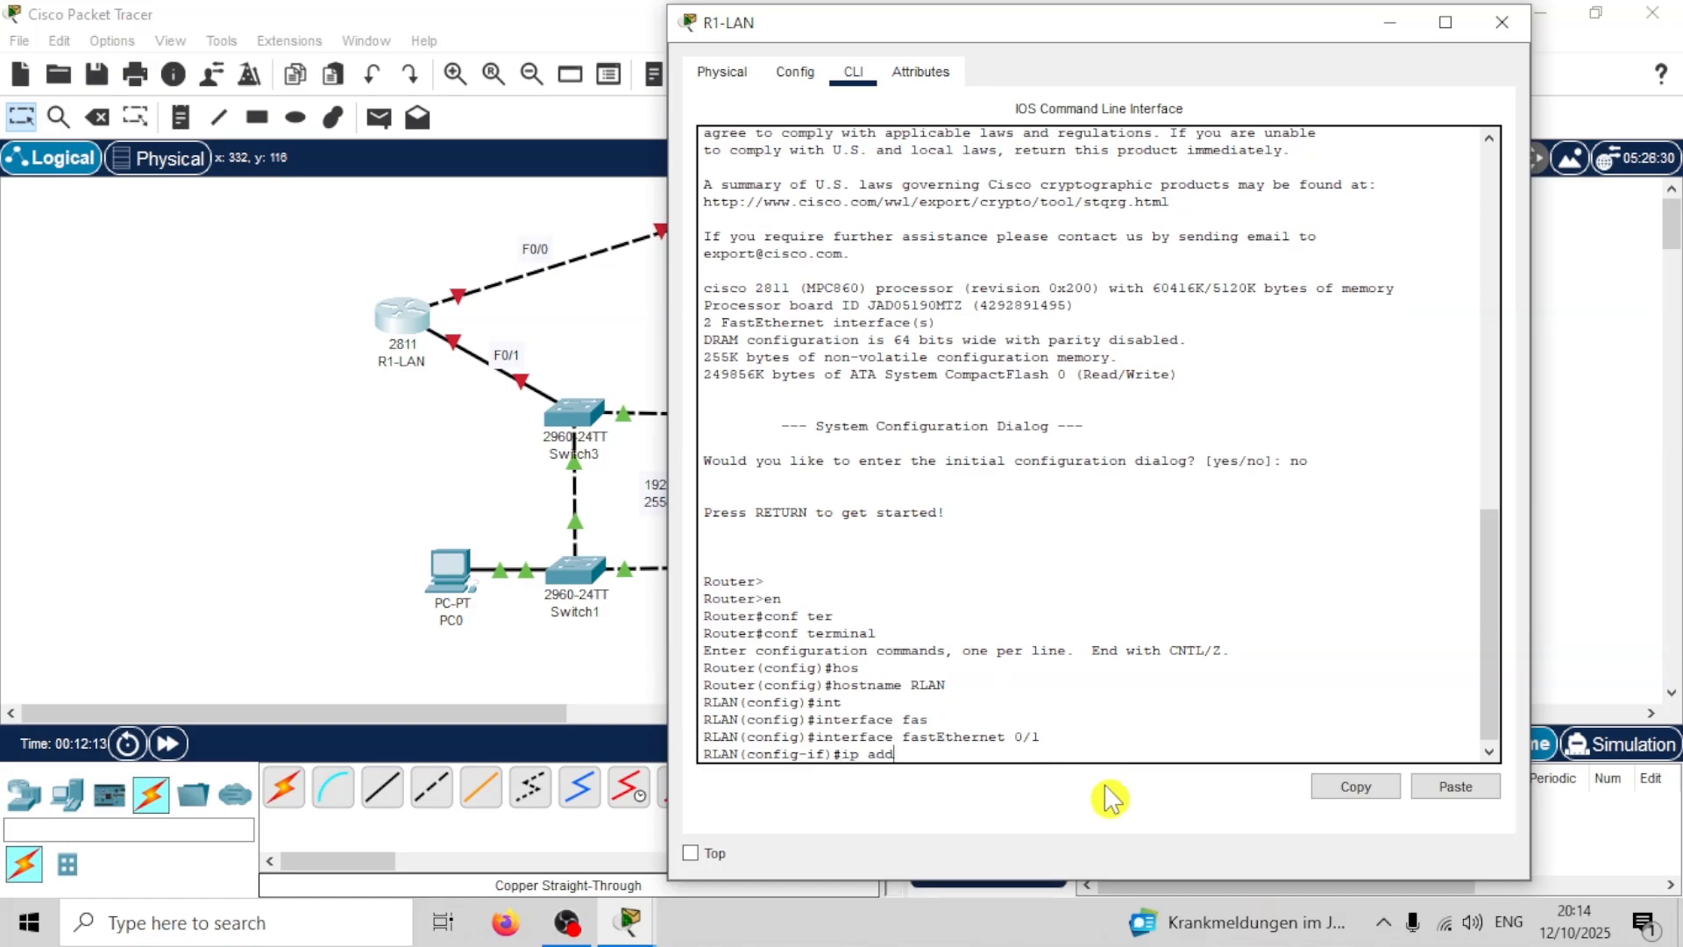
text( add)
key(Tab)
text(192.16)
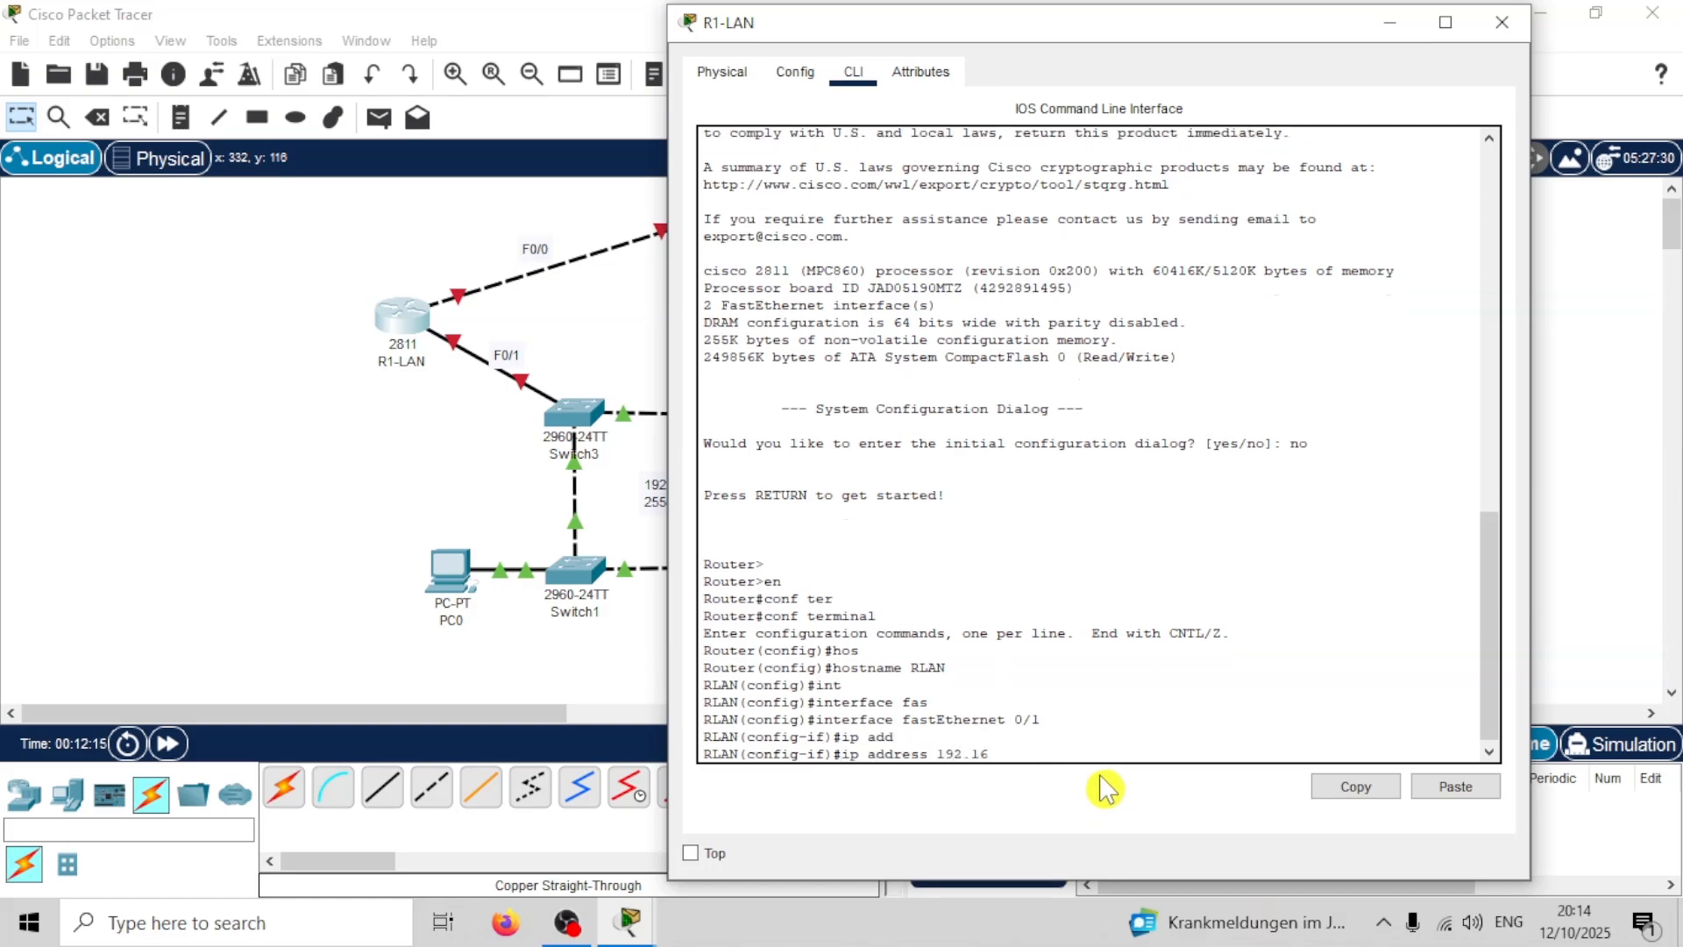
text(8.1.1 255.255.255.0)
key(Return)
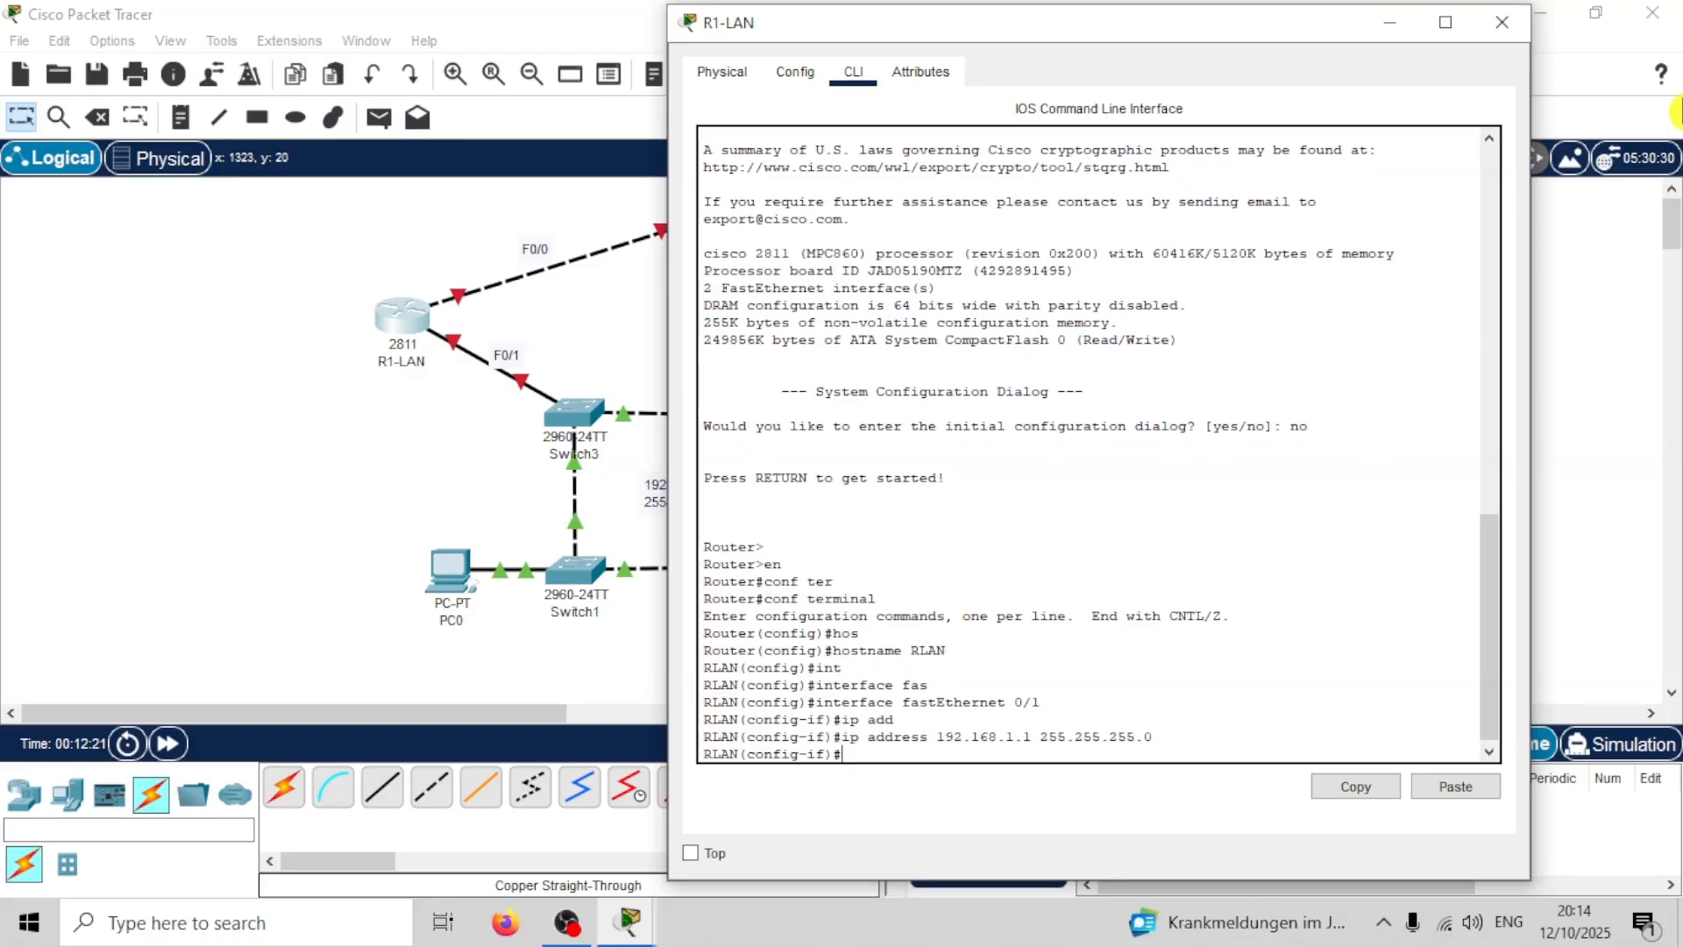
Step: Enable fastEthernet 0/1 with no shutdown, exit interface configuration, and close the R1-LAN window
text(nodu)
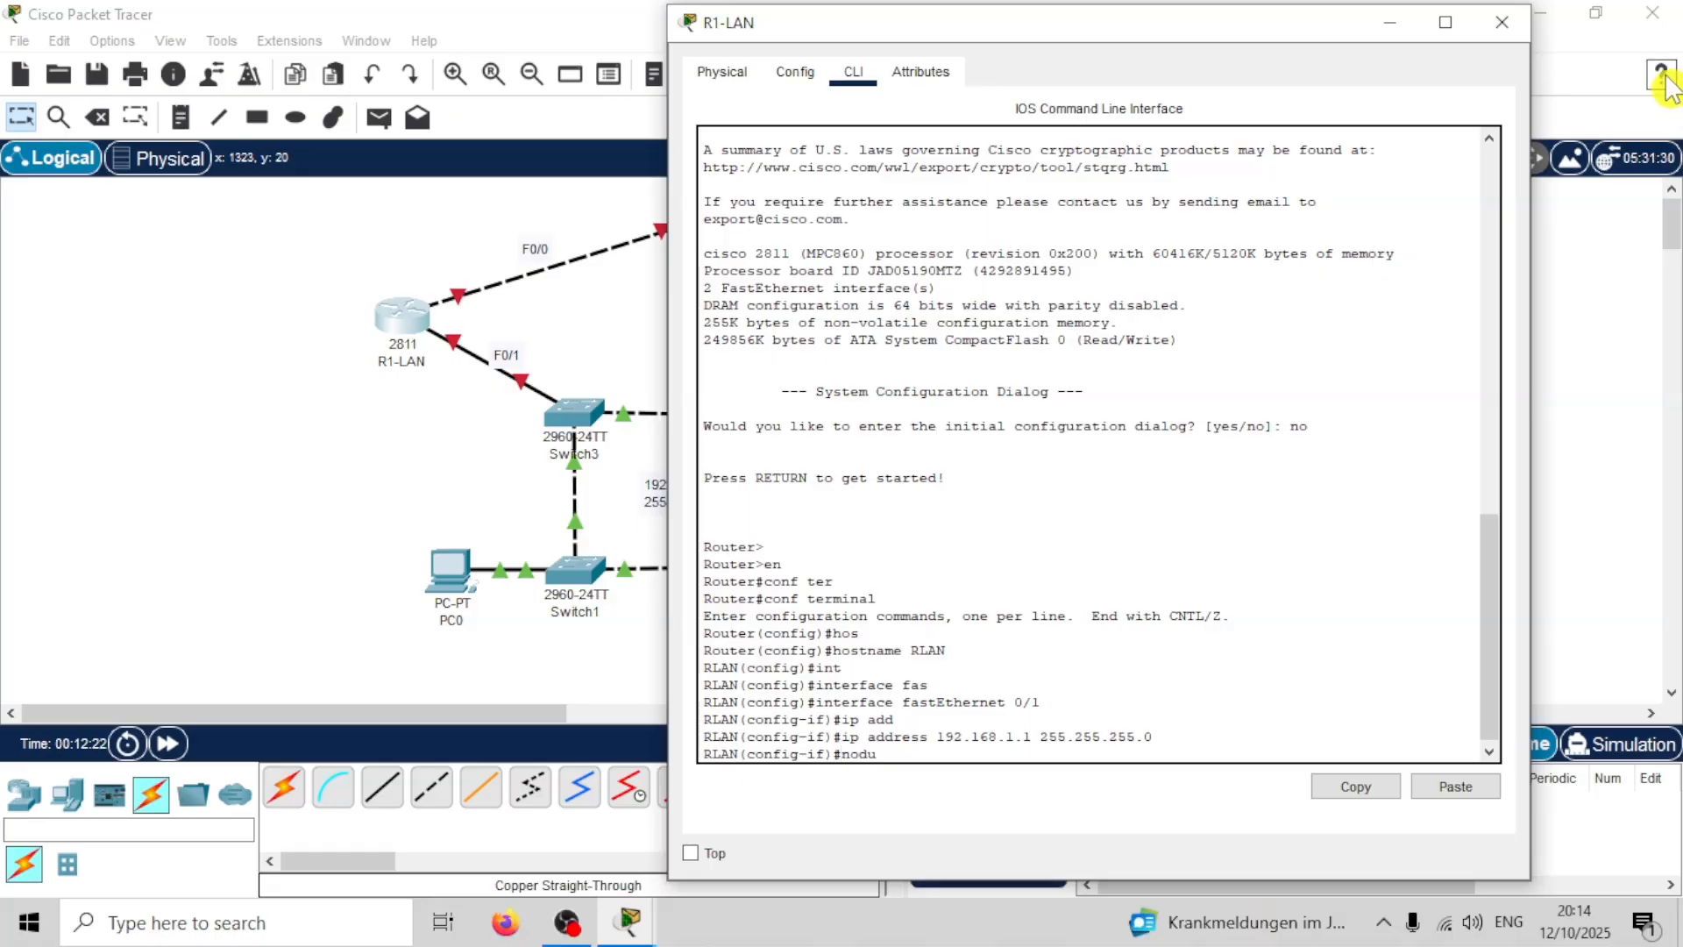
key(Tab)
key(Return)
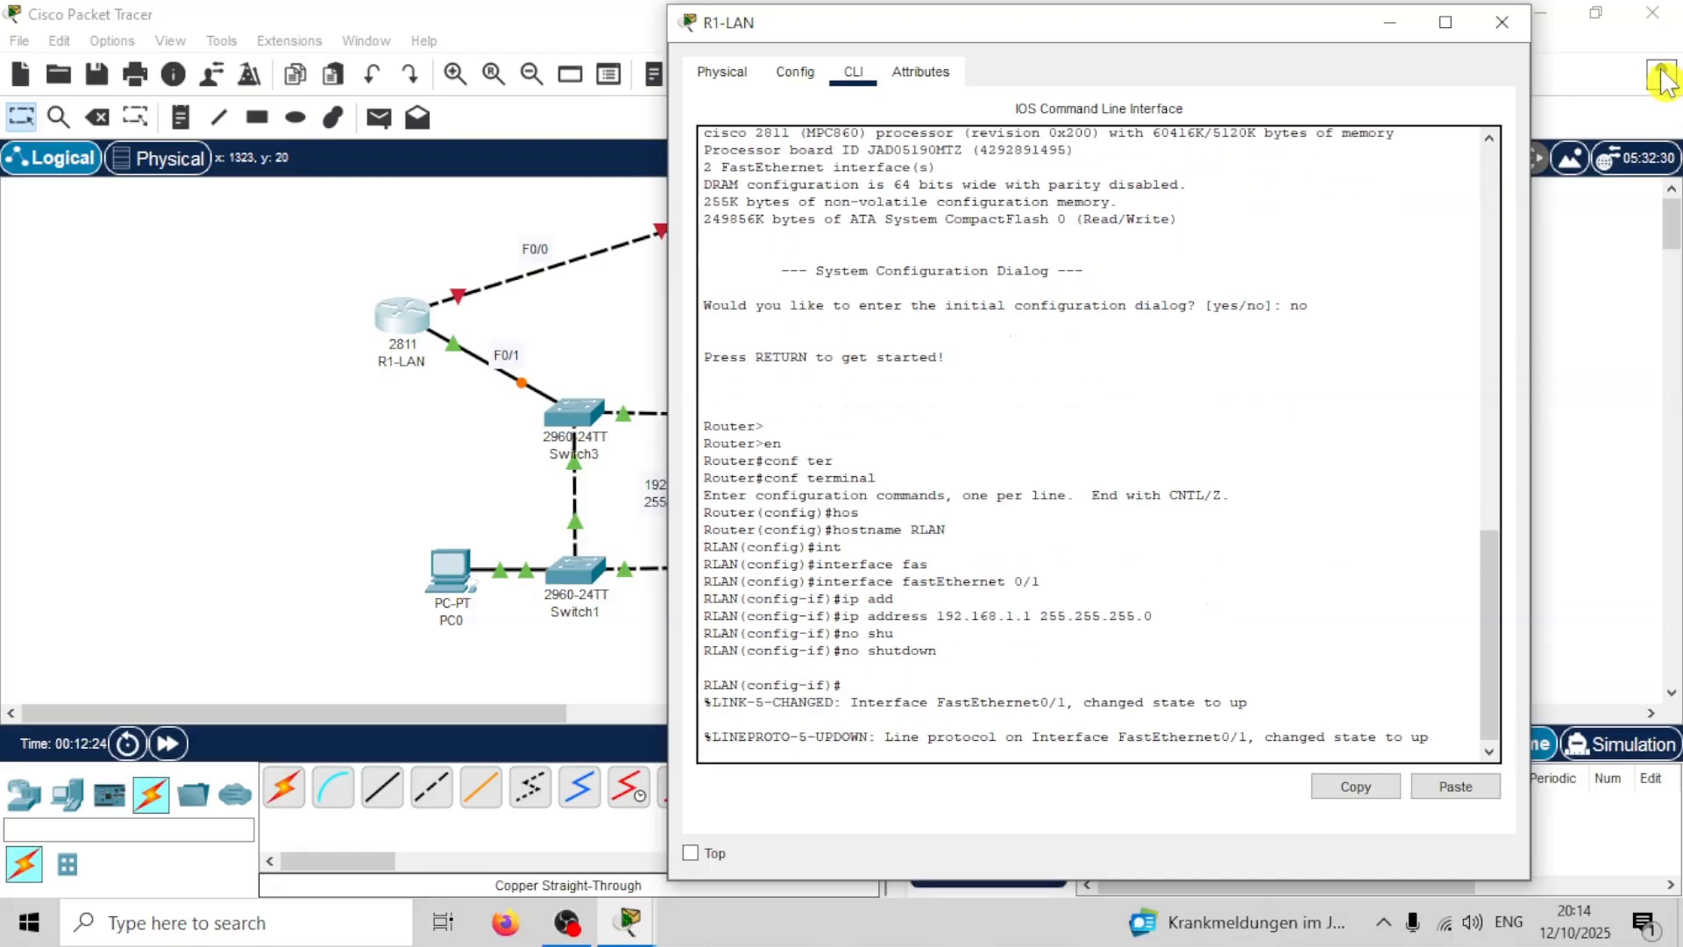
key(Return)
key(Return)
key(Return)
text(e)
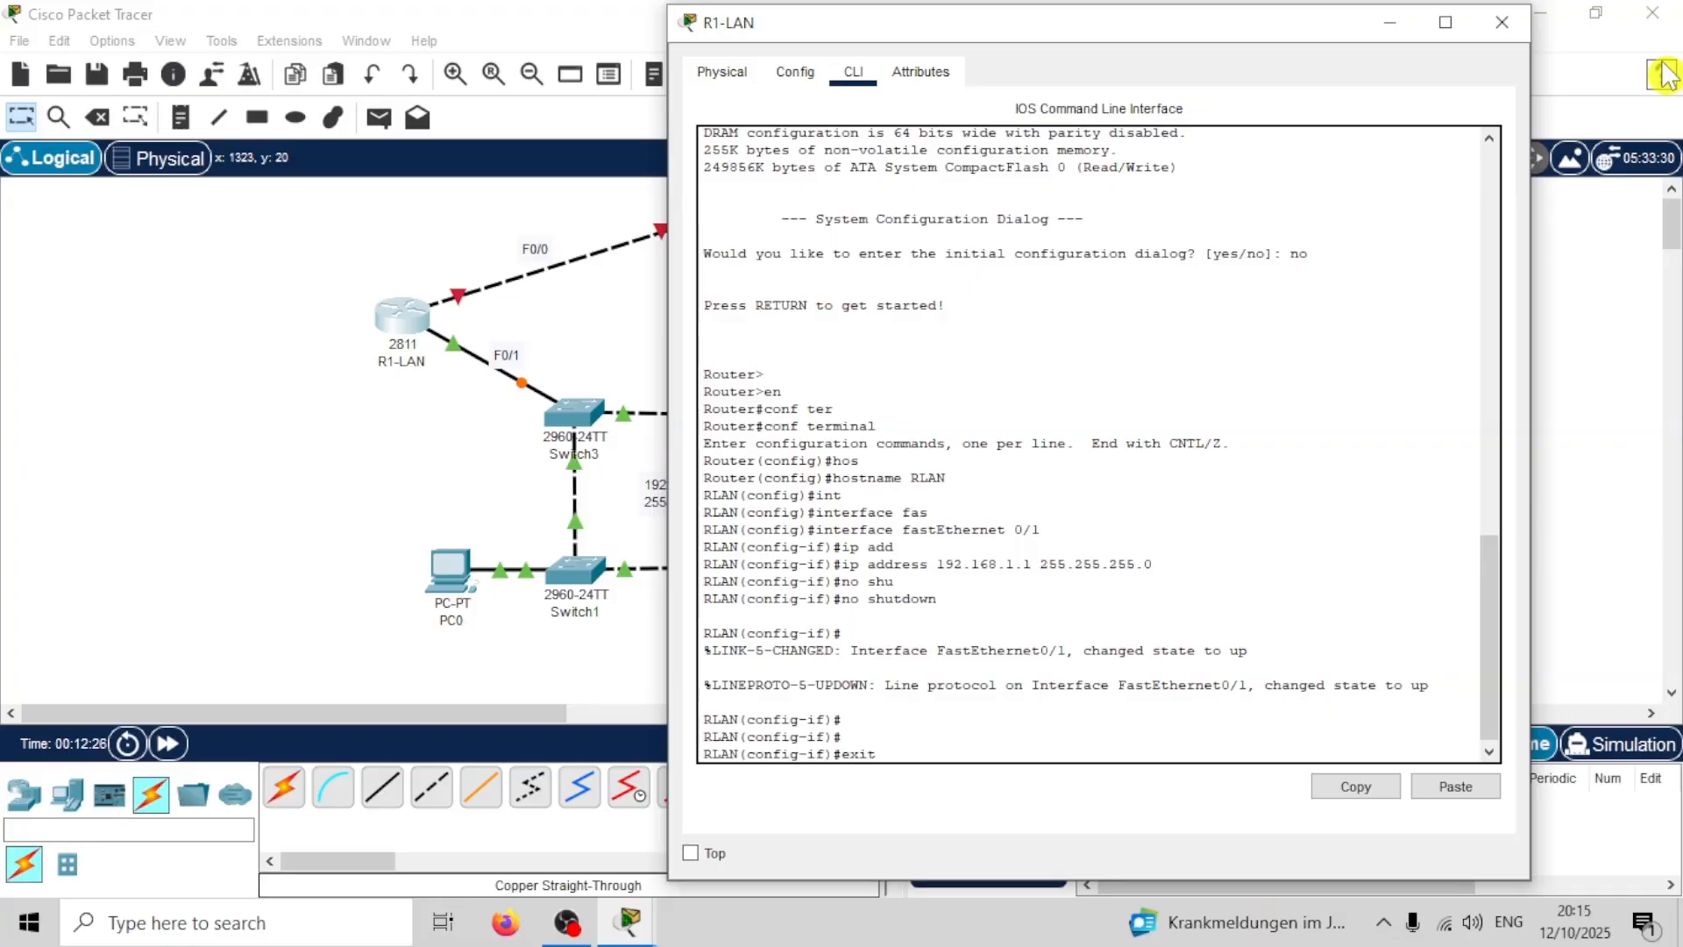
text(xit)
key(Return)
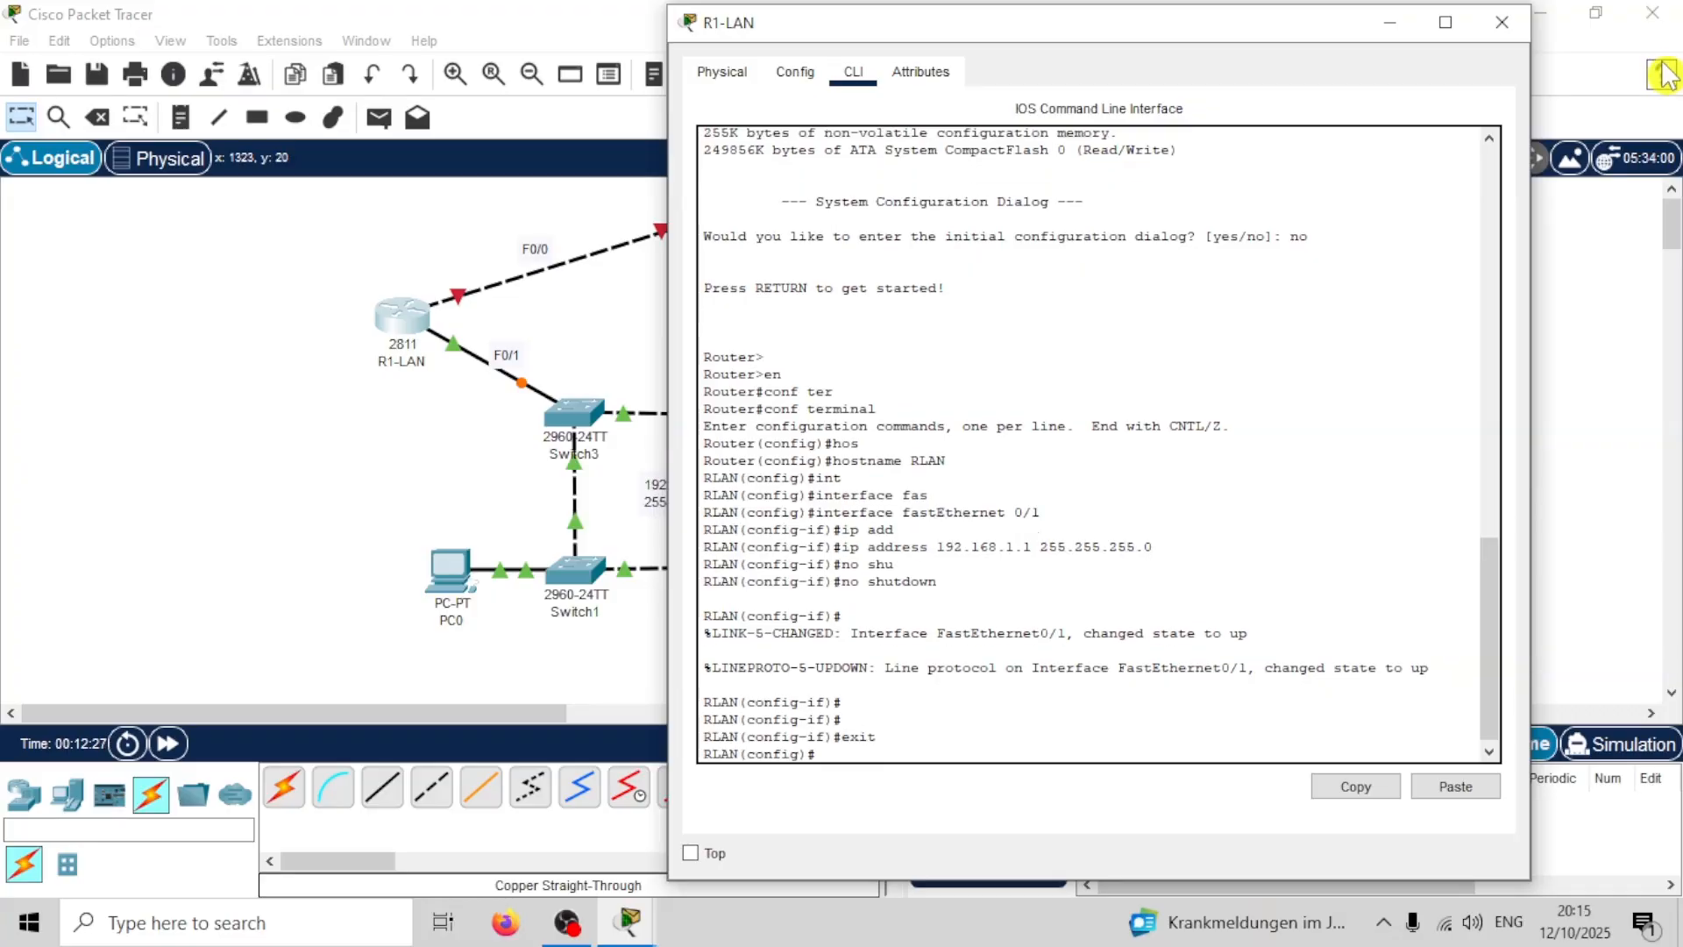
click(1502, 22)
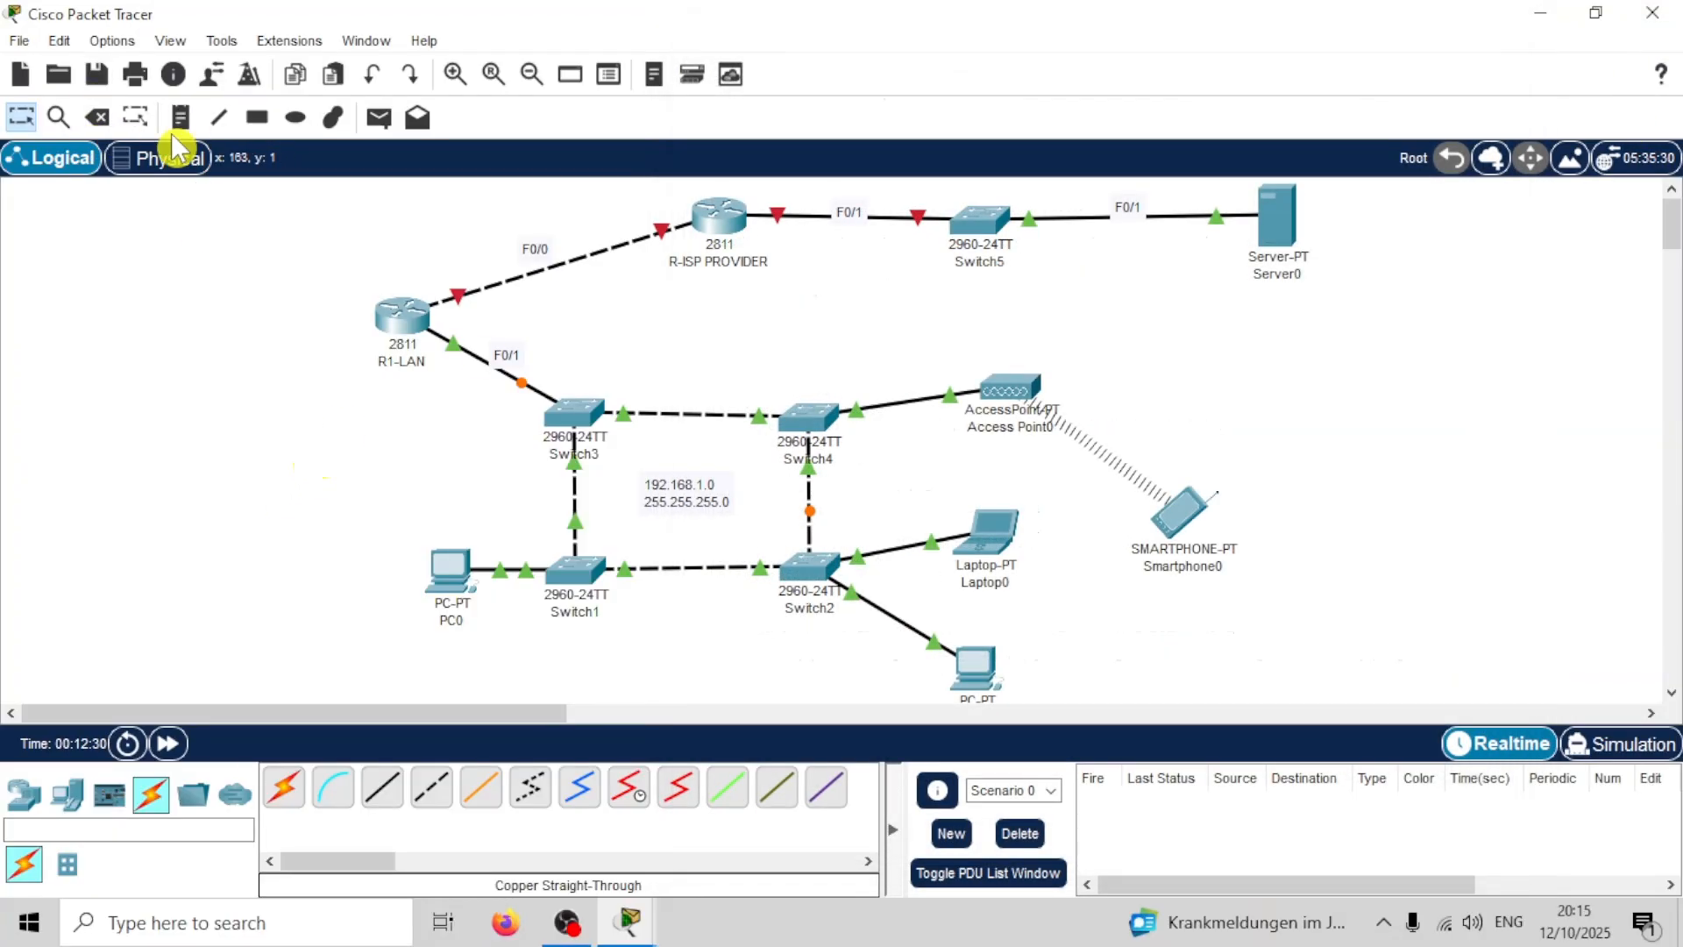
Step: Set up the rectangle drawing tool with no outline and the salmon-red fill color #ff816b
click(257, 118)
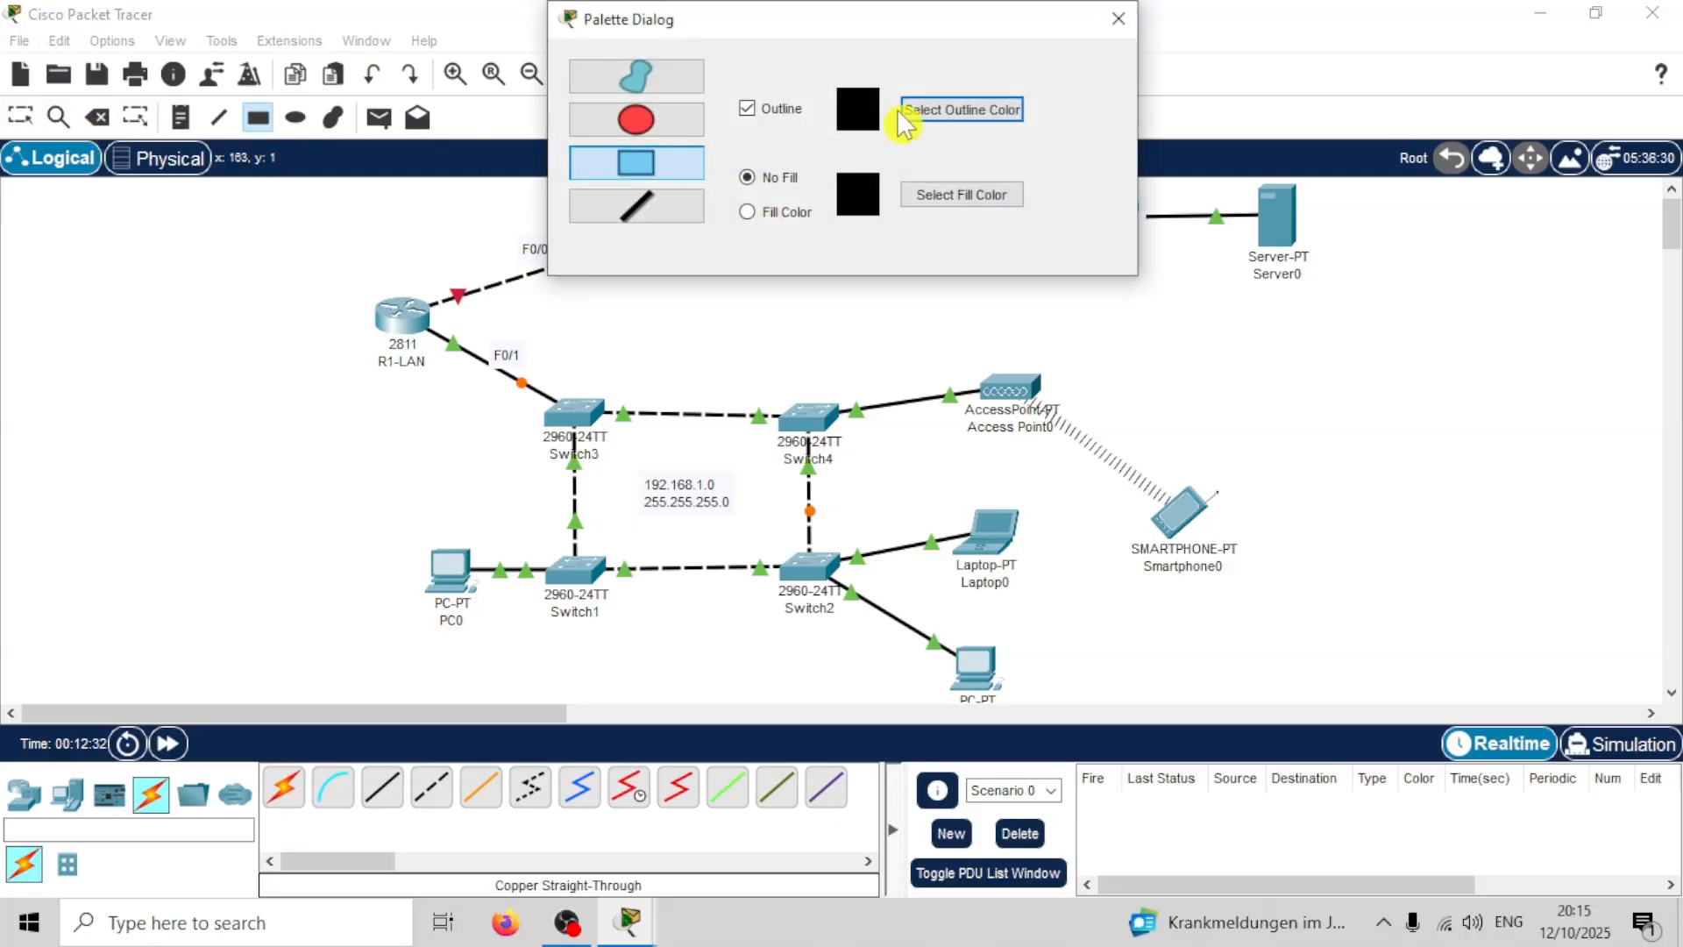
click(747, 108)
click(772, 212)
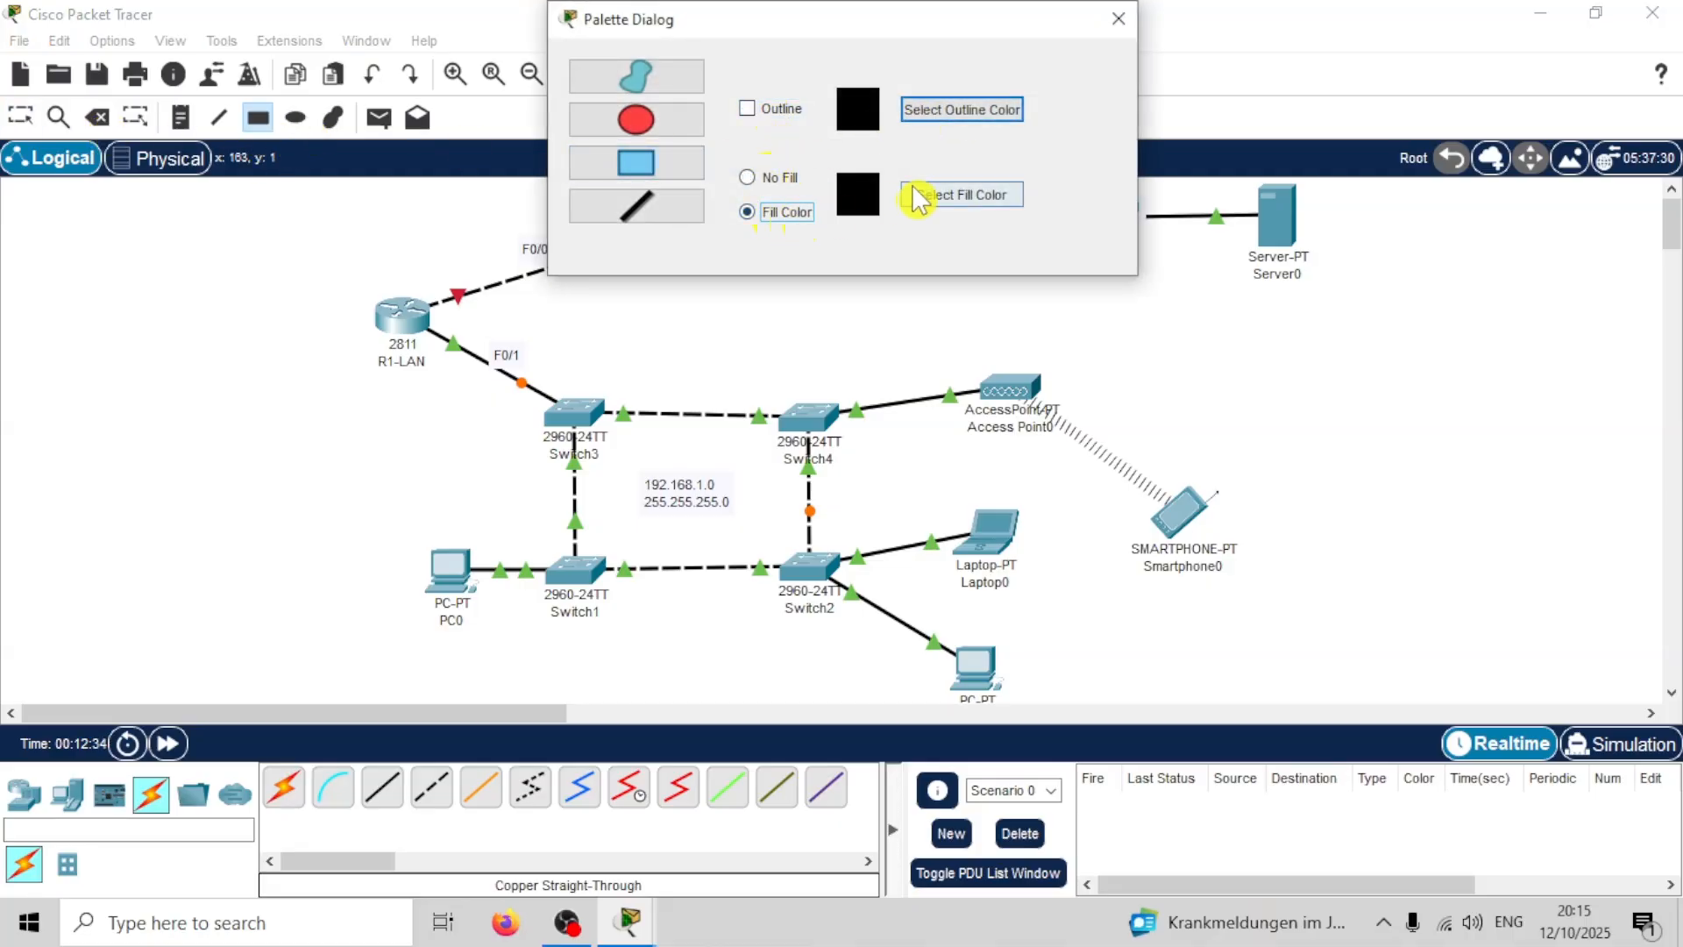
click(921, 196)
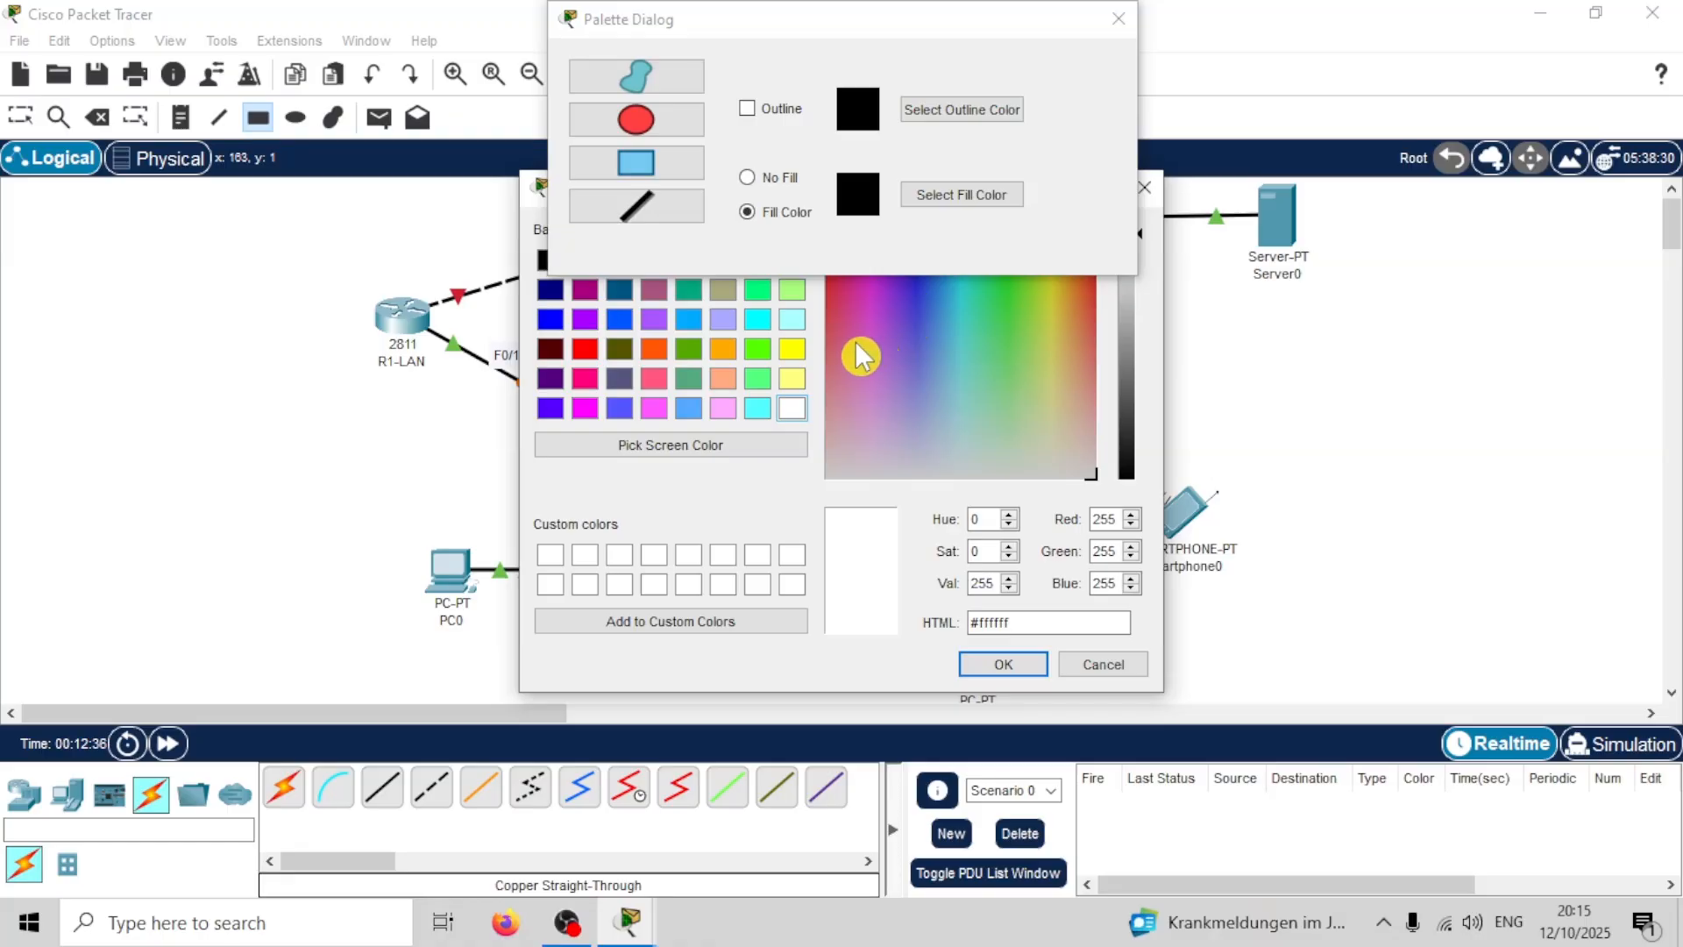
click(1085, 348)
click(1085, 355)
click(1085, 338)
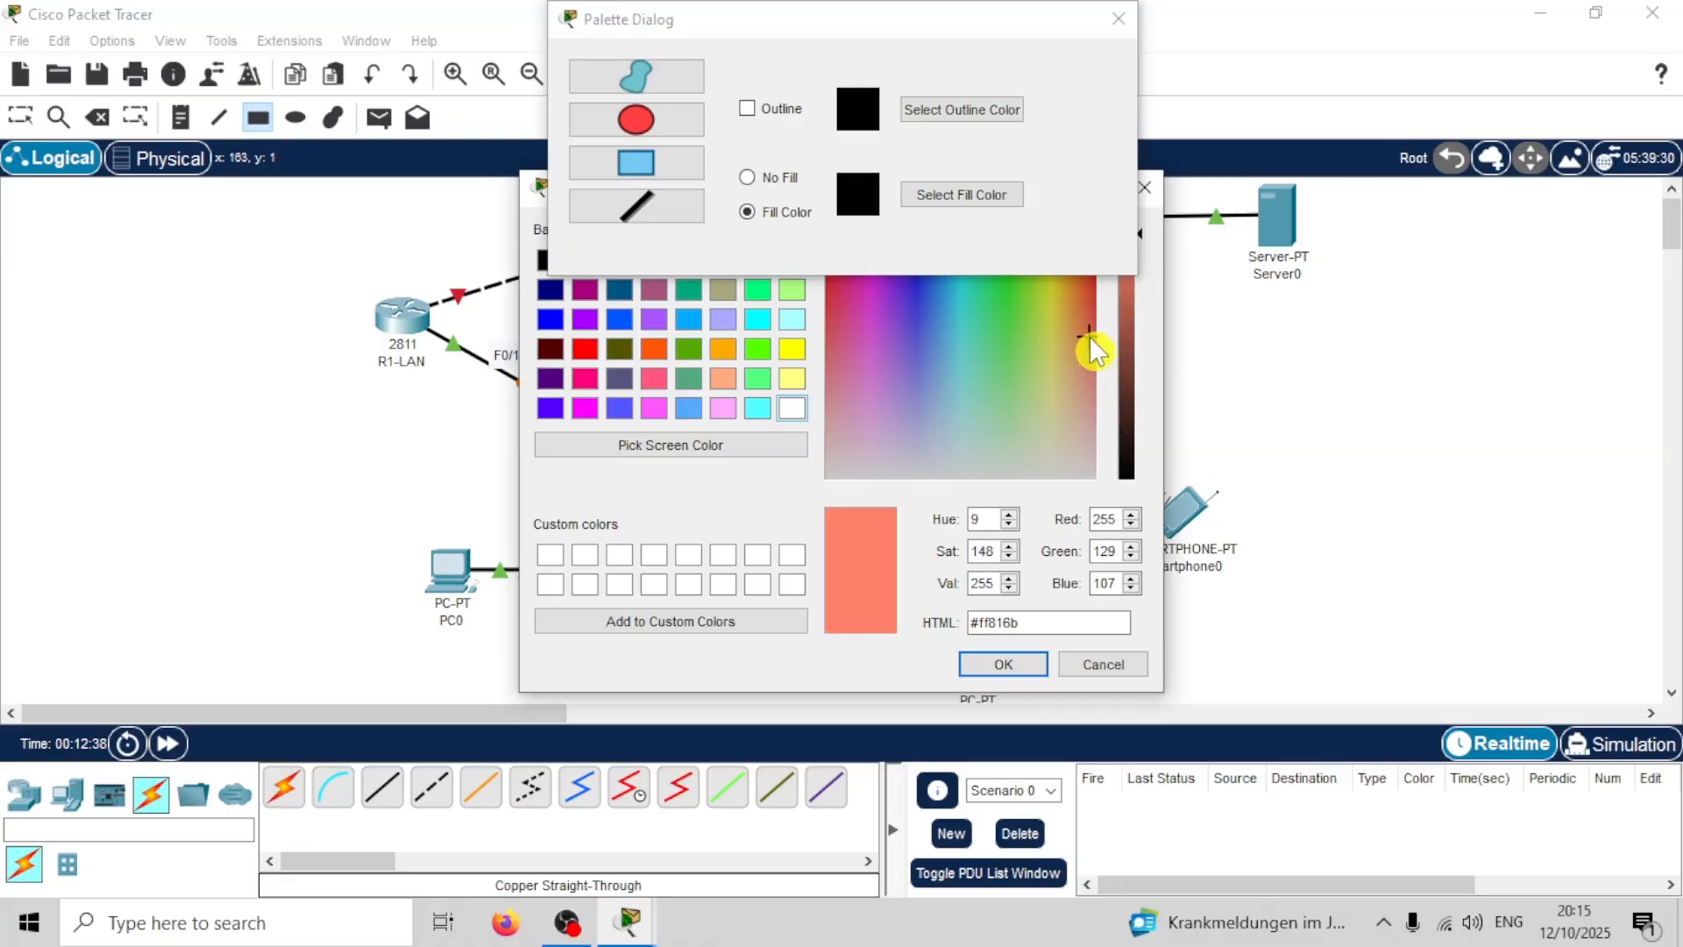
click(1002, 664)
click(1119, 19)
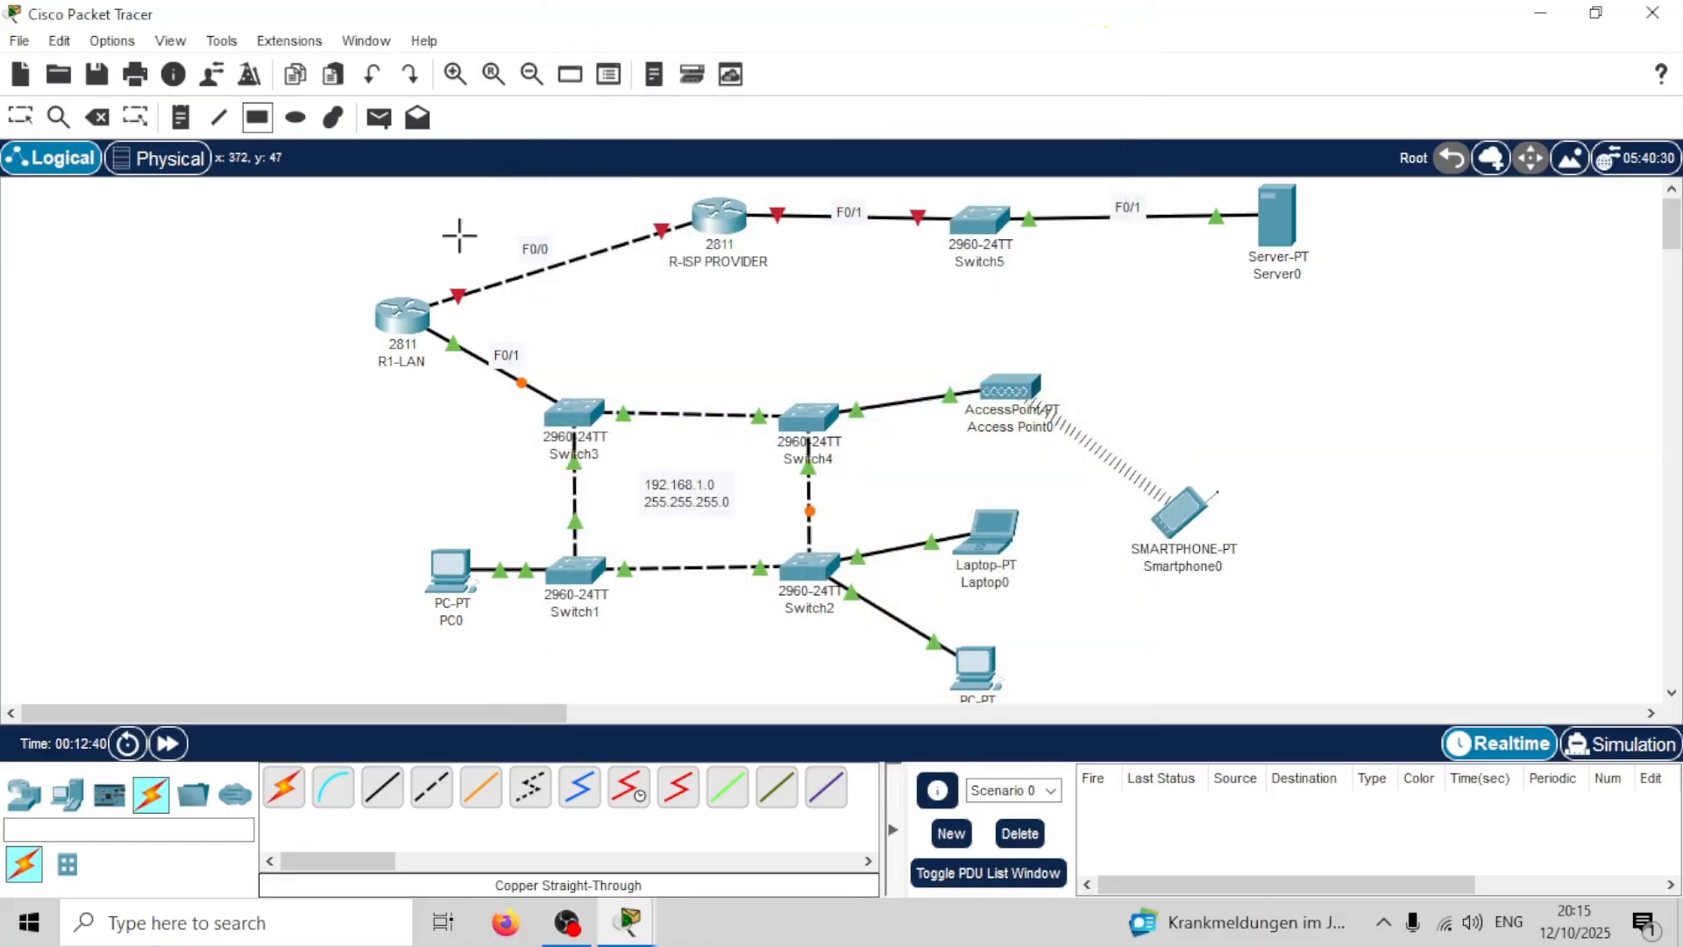
Step: Draw one filled rectangle around R1-LAN and a smaller legend rectangle in the upper-left corner of the workspace
drag(342, 281, 462, 392)
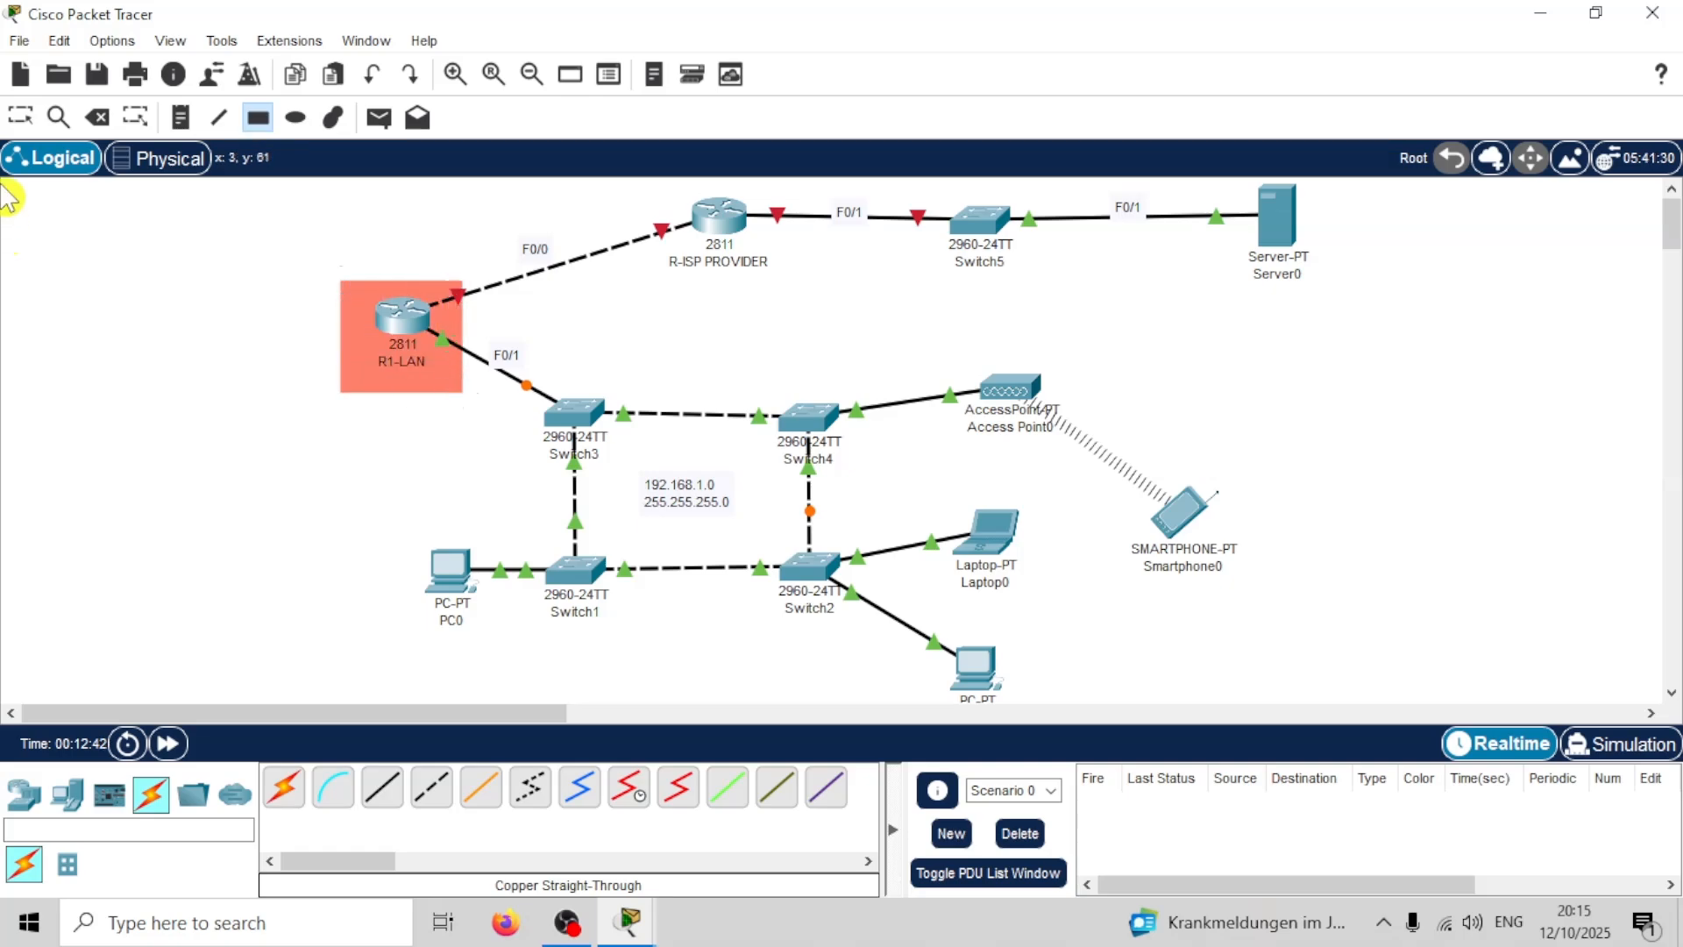
drag(4, 182, 108, 269)
Step: Add a two-line note R1-LAN and 192.168.1.1/24 F0/1 beside the legend rectangle
click(181, 117)
click(162, 190)
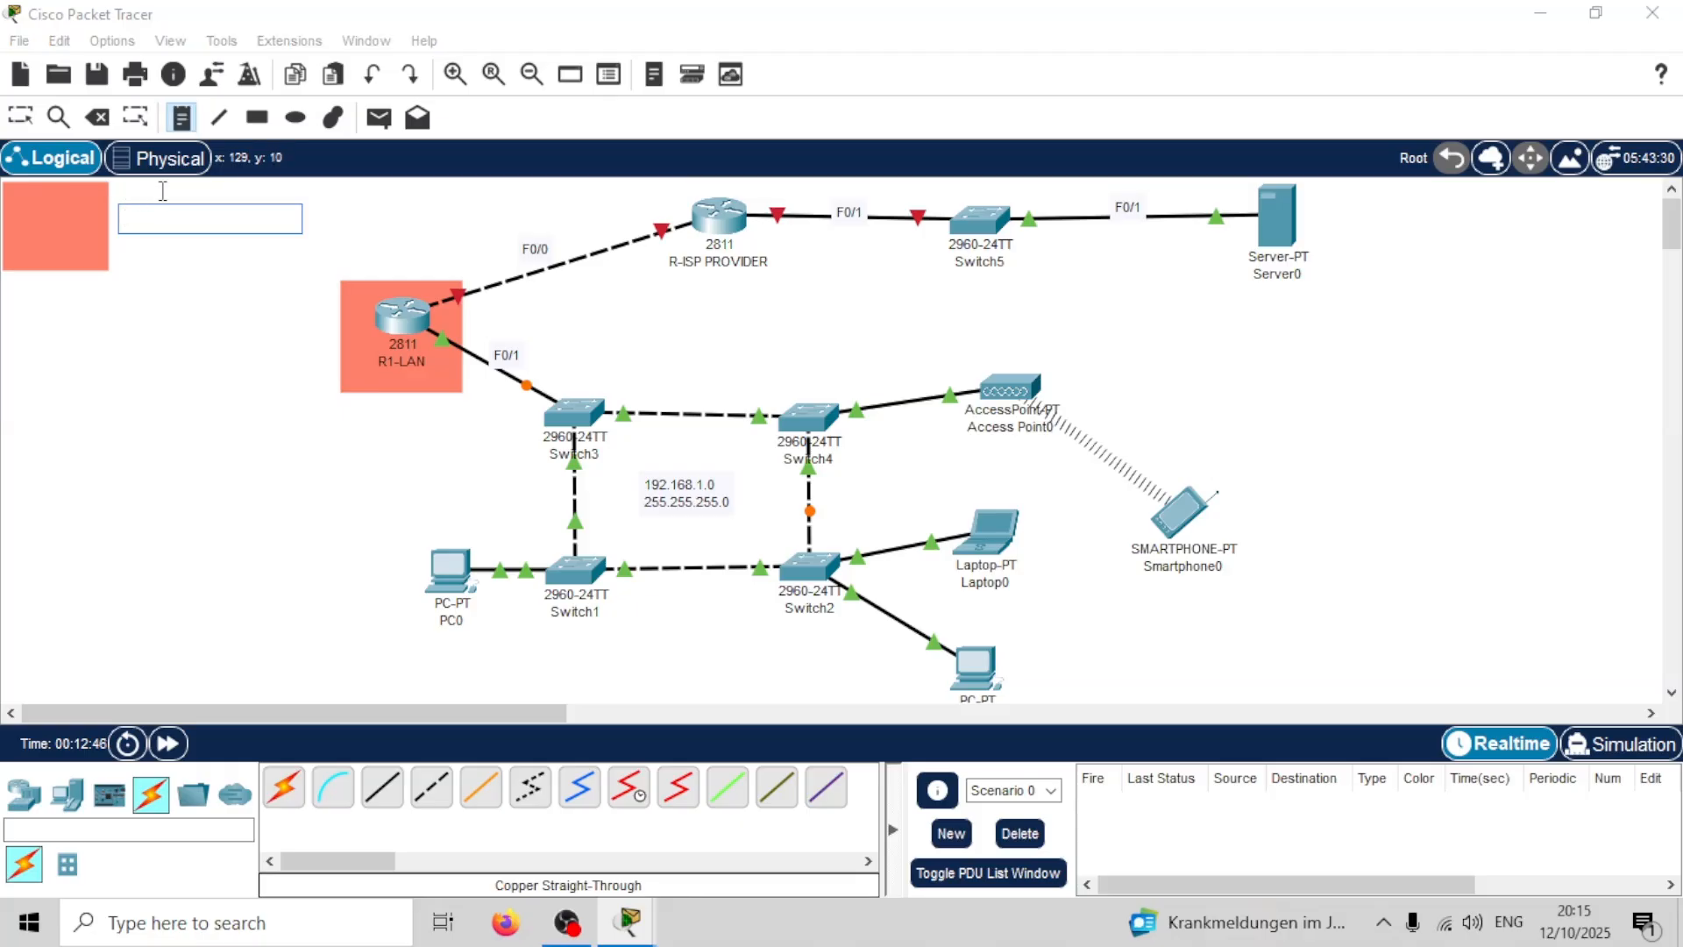
text(R)
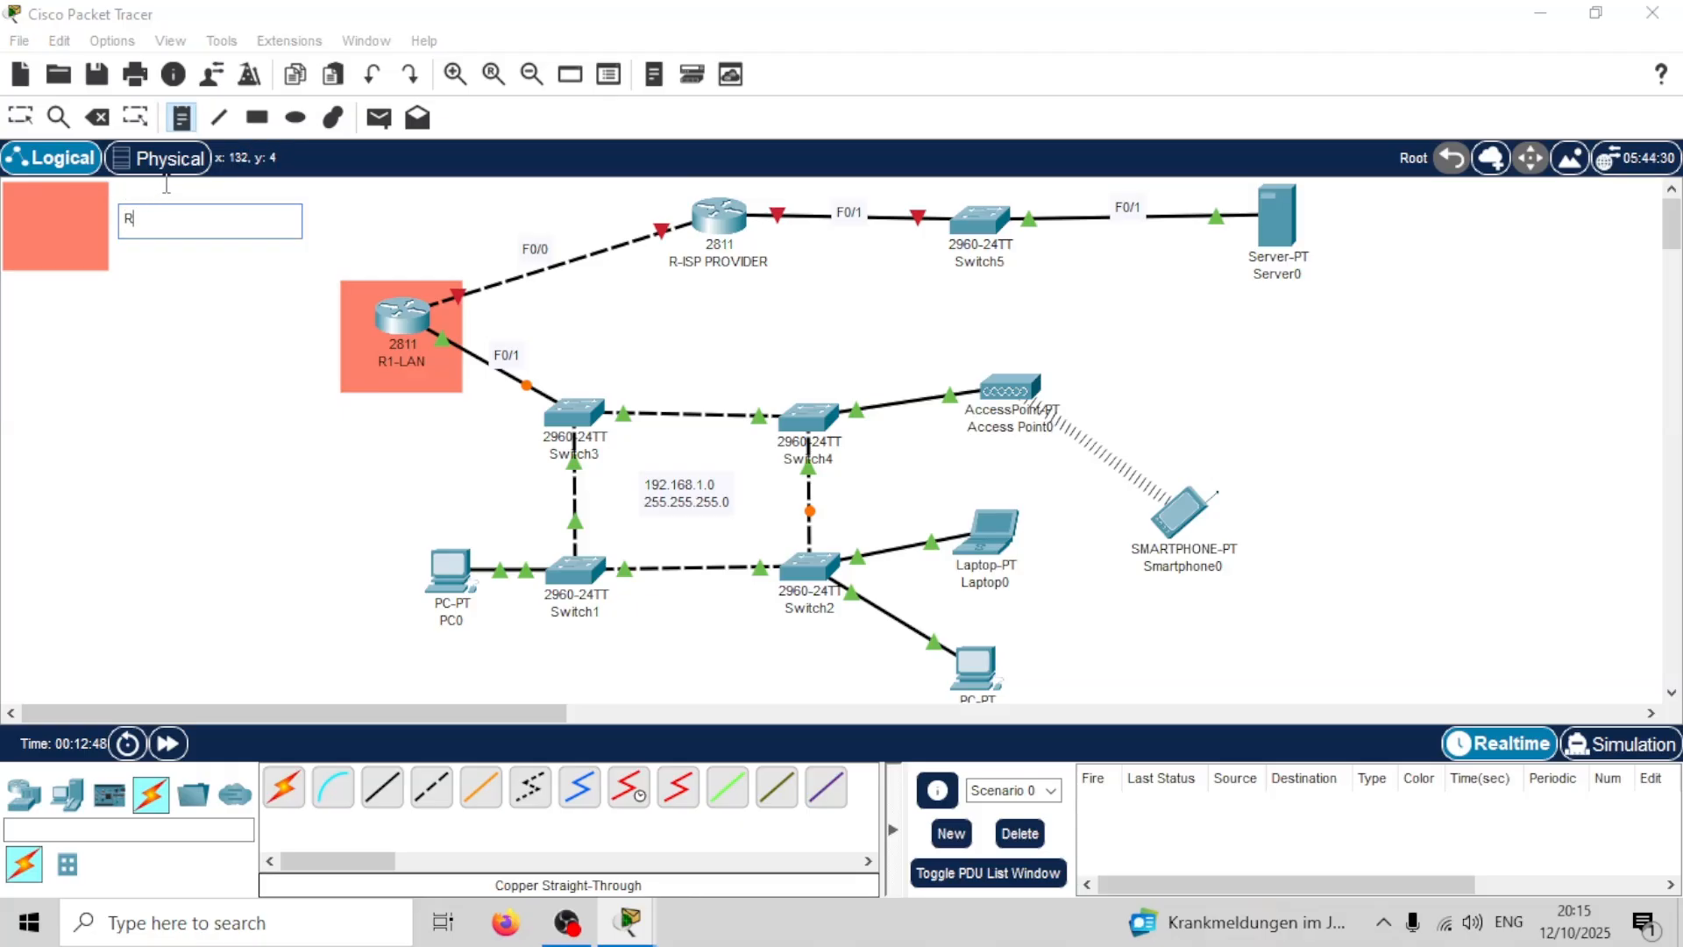
text(1-)
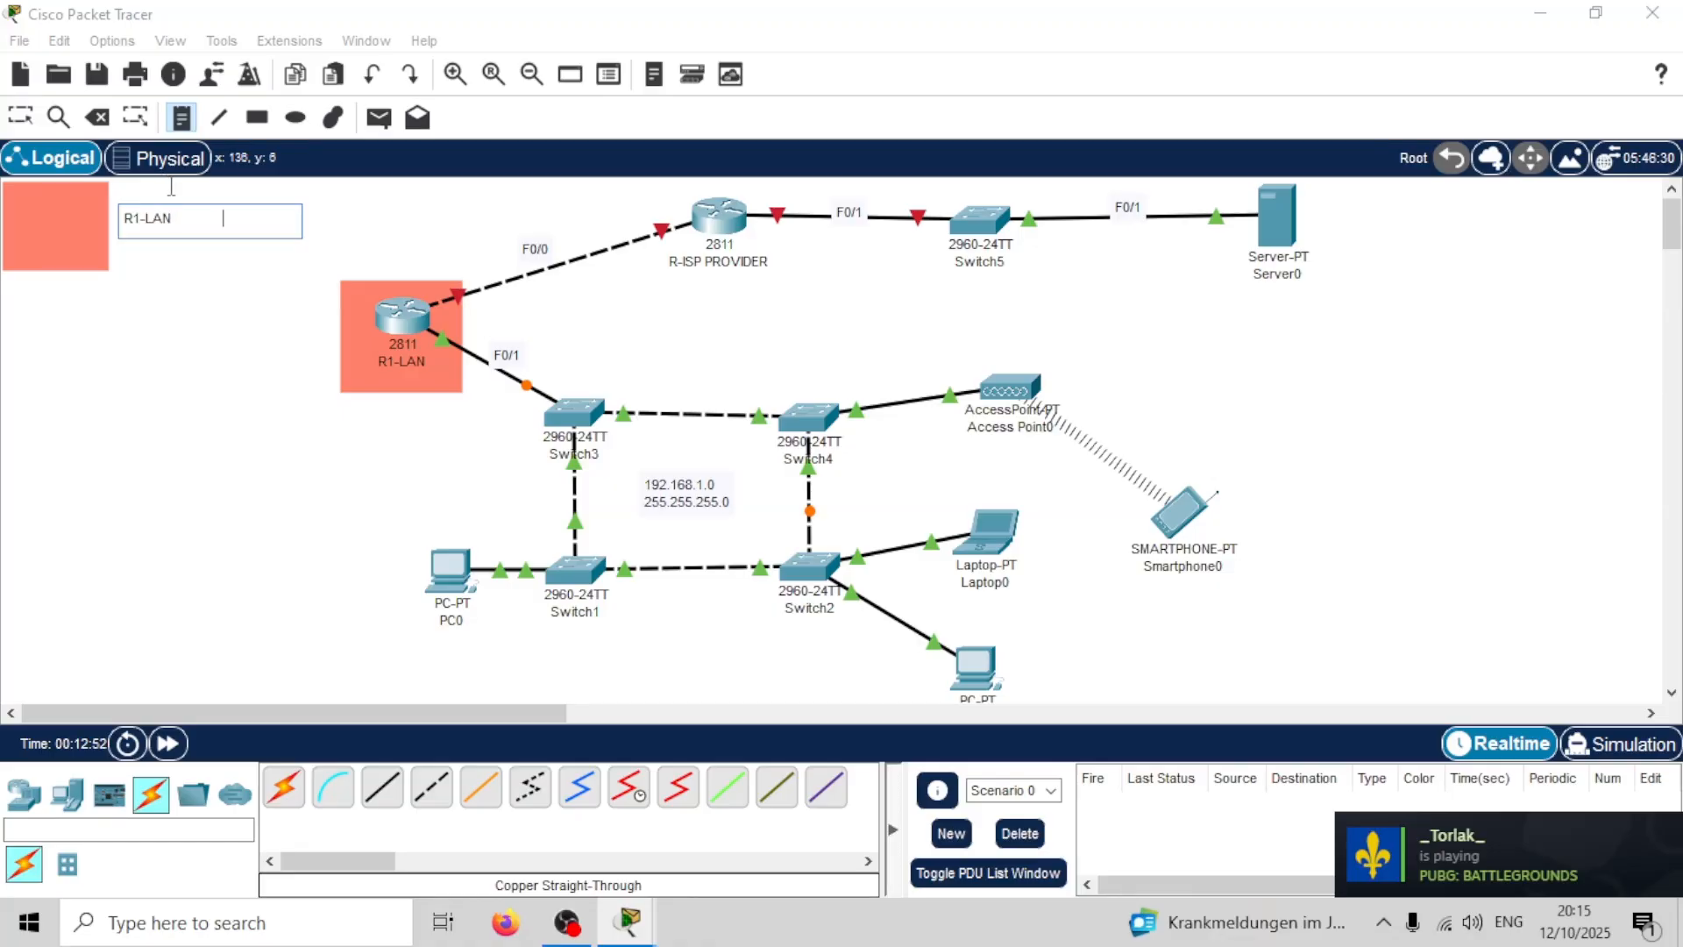
text(LAN)
key(Return)
text(192.168.1.1/24 F0/1)
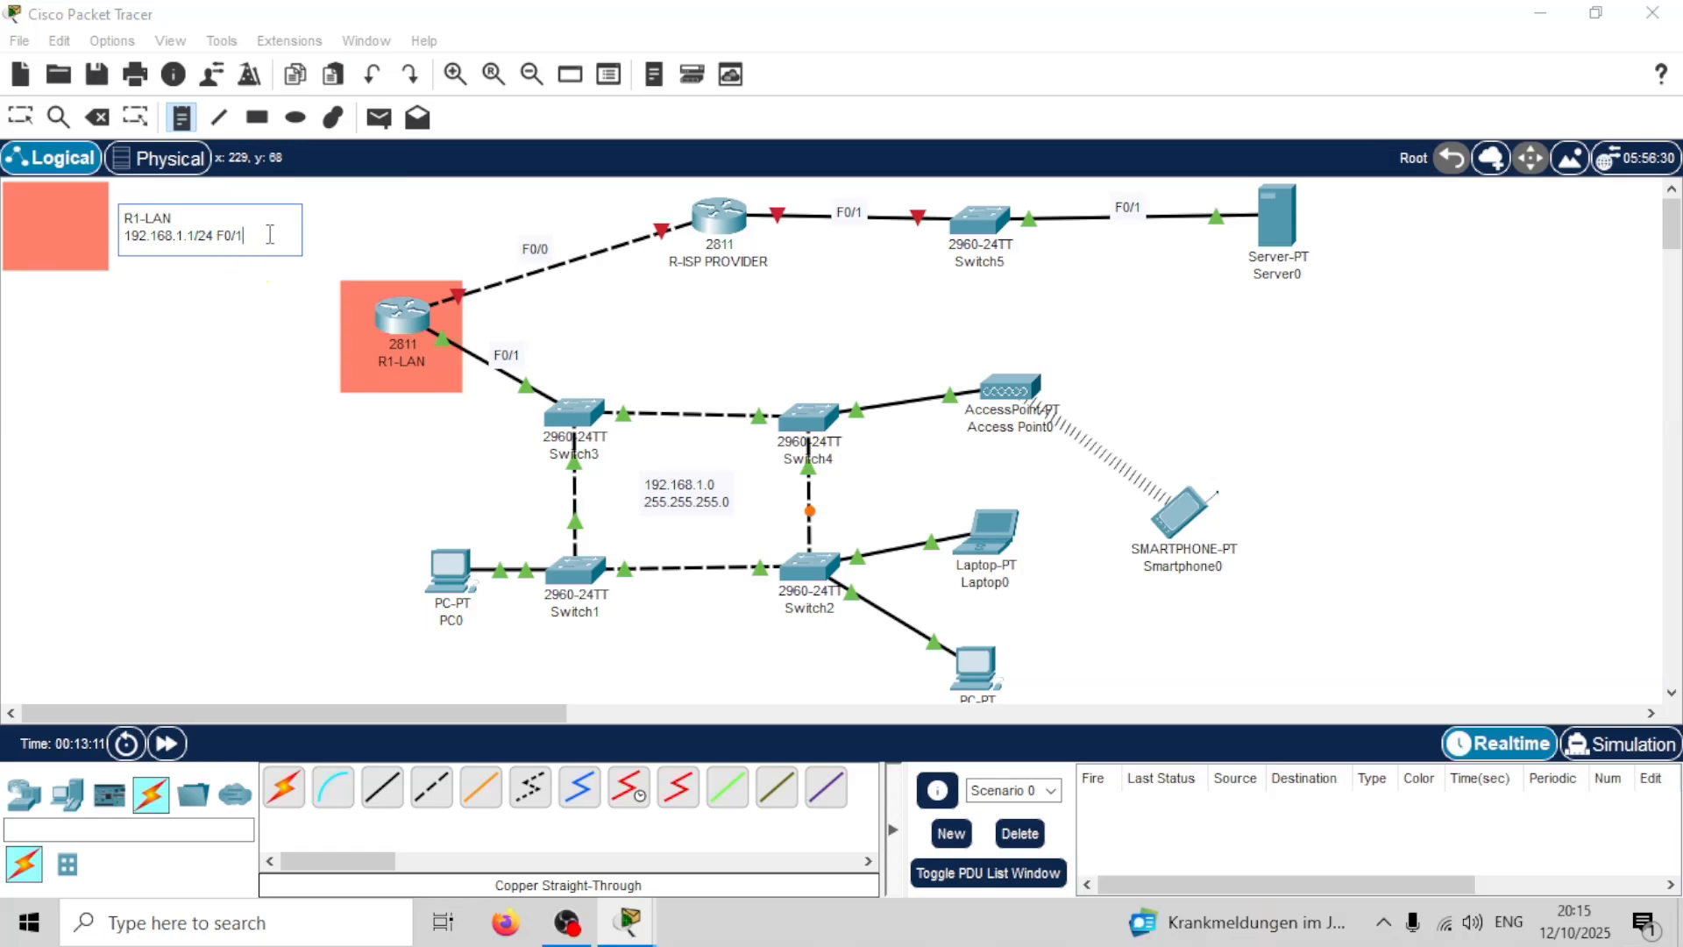
key(Escape)
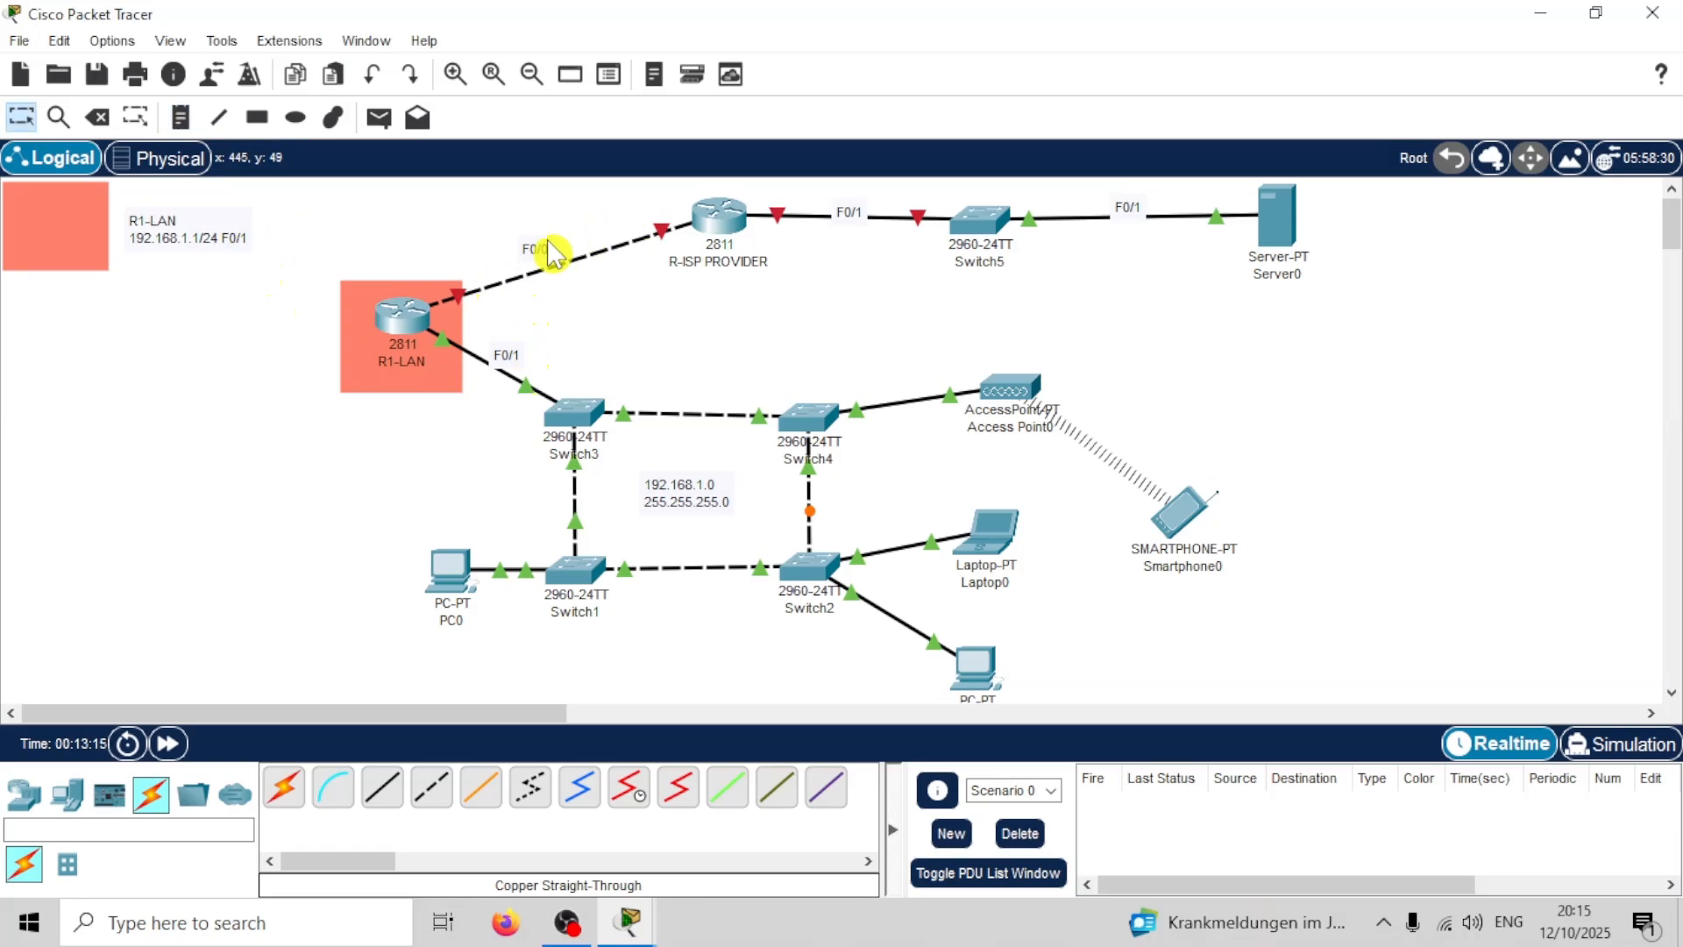
Step: Add a two-line note 200.10.10.0 and 255.255.255.252 below the link between R1-LAN and R-ISP PROVIDER, and move it closer to the link
click(180, 117)
click(527, 281)
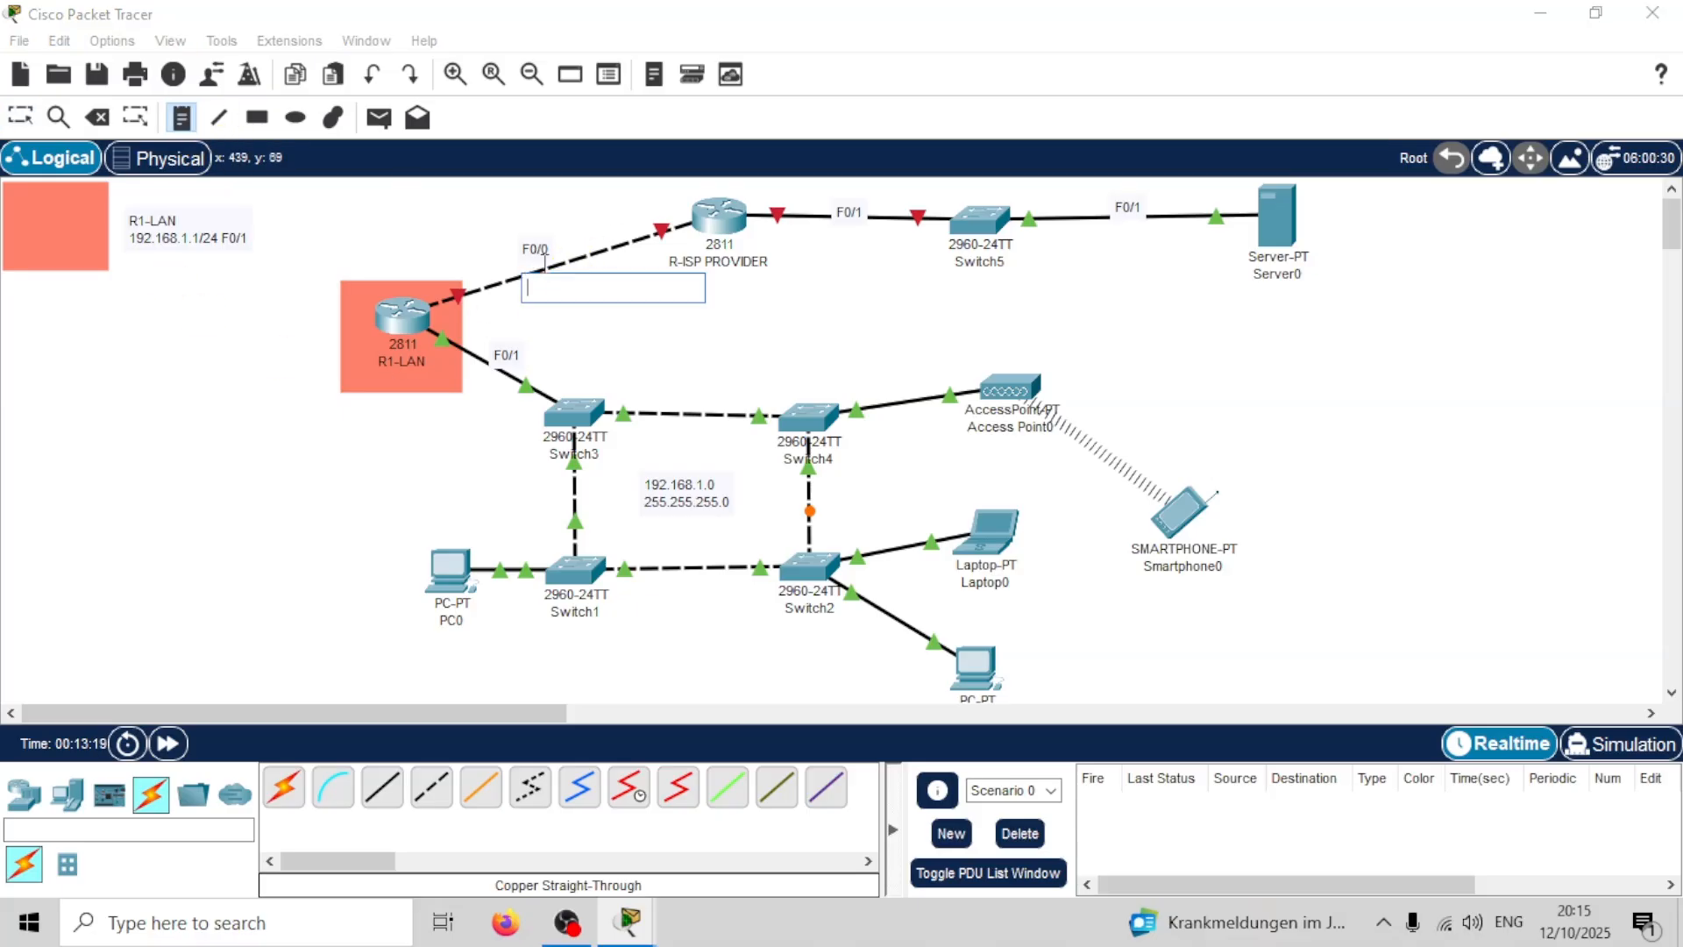
text(200.10.10.0)
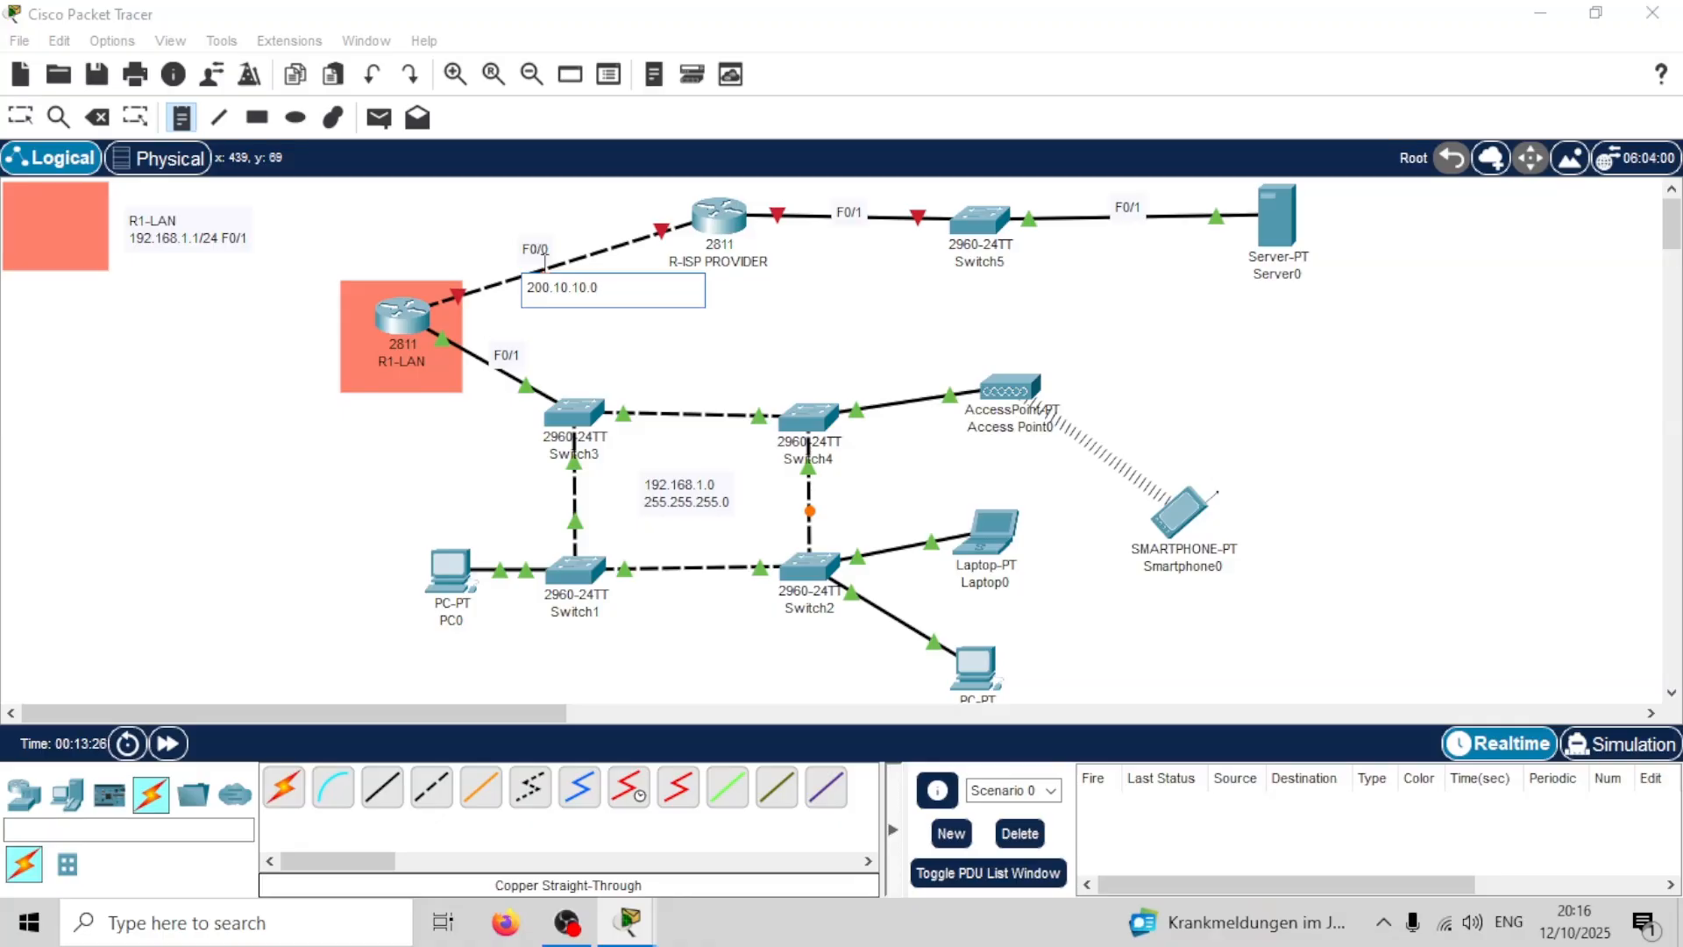
key(Return)
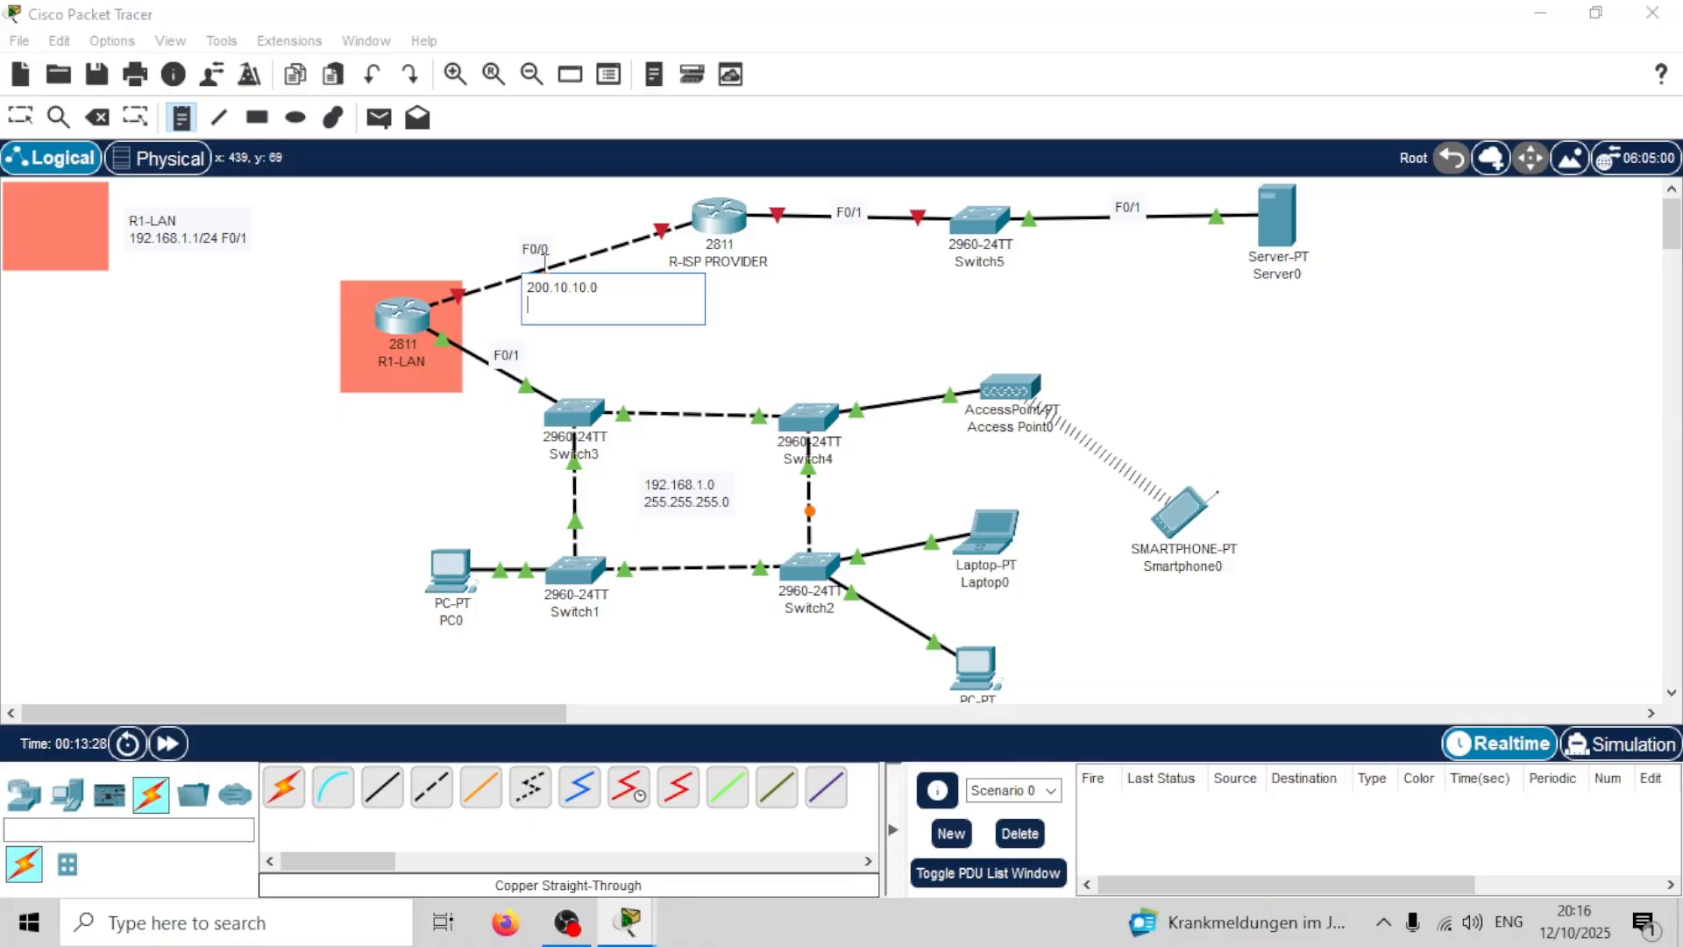
text(255.255.255.252)
key(Return)
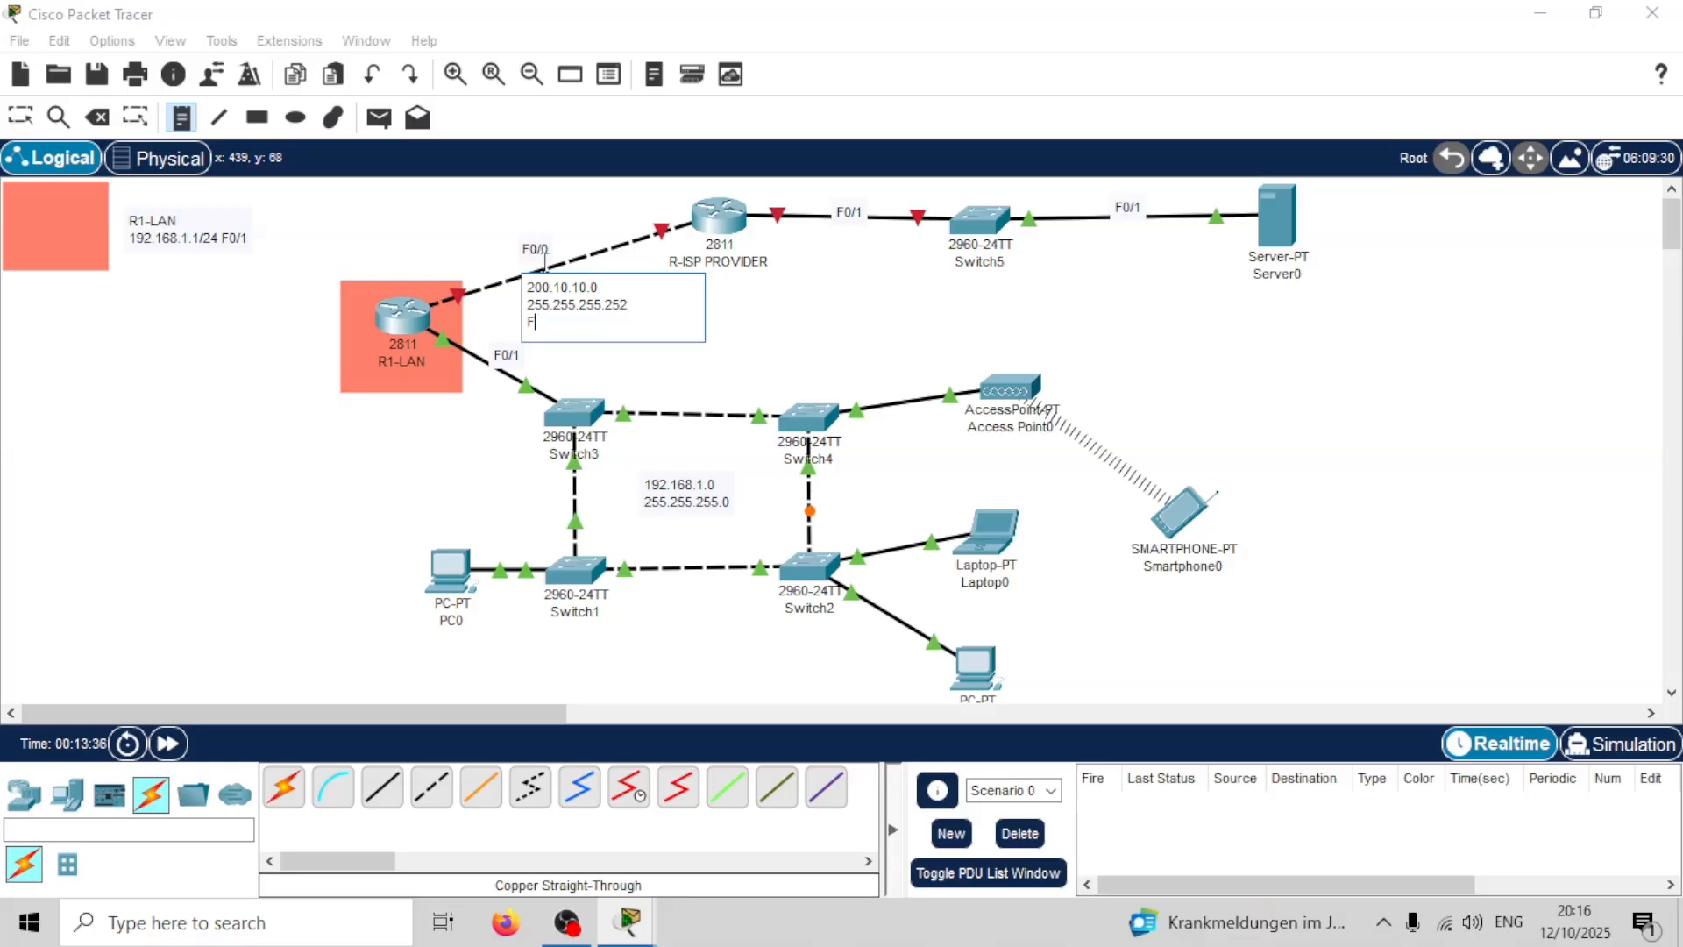
key(BackSpace)
key(Escape)
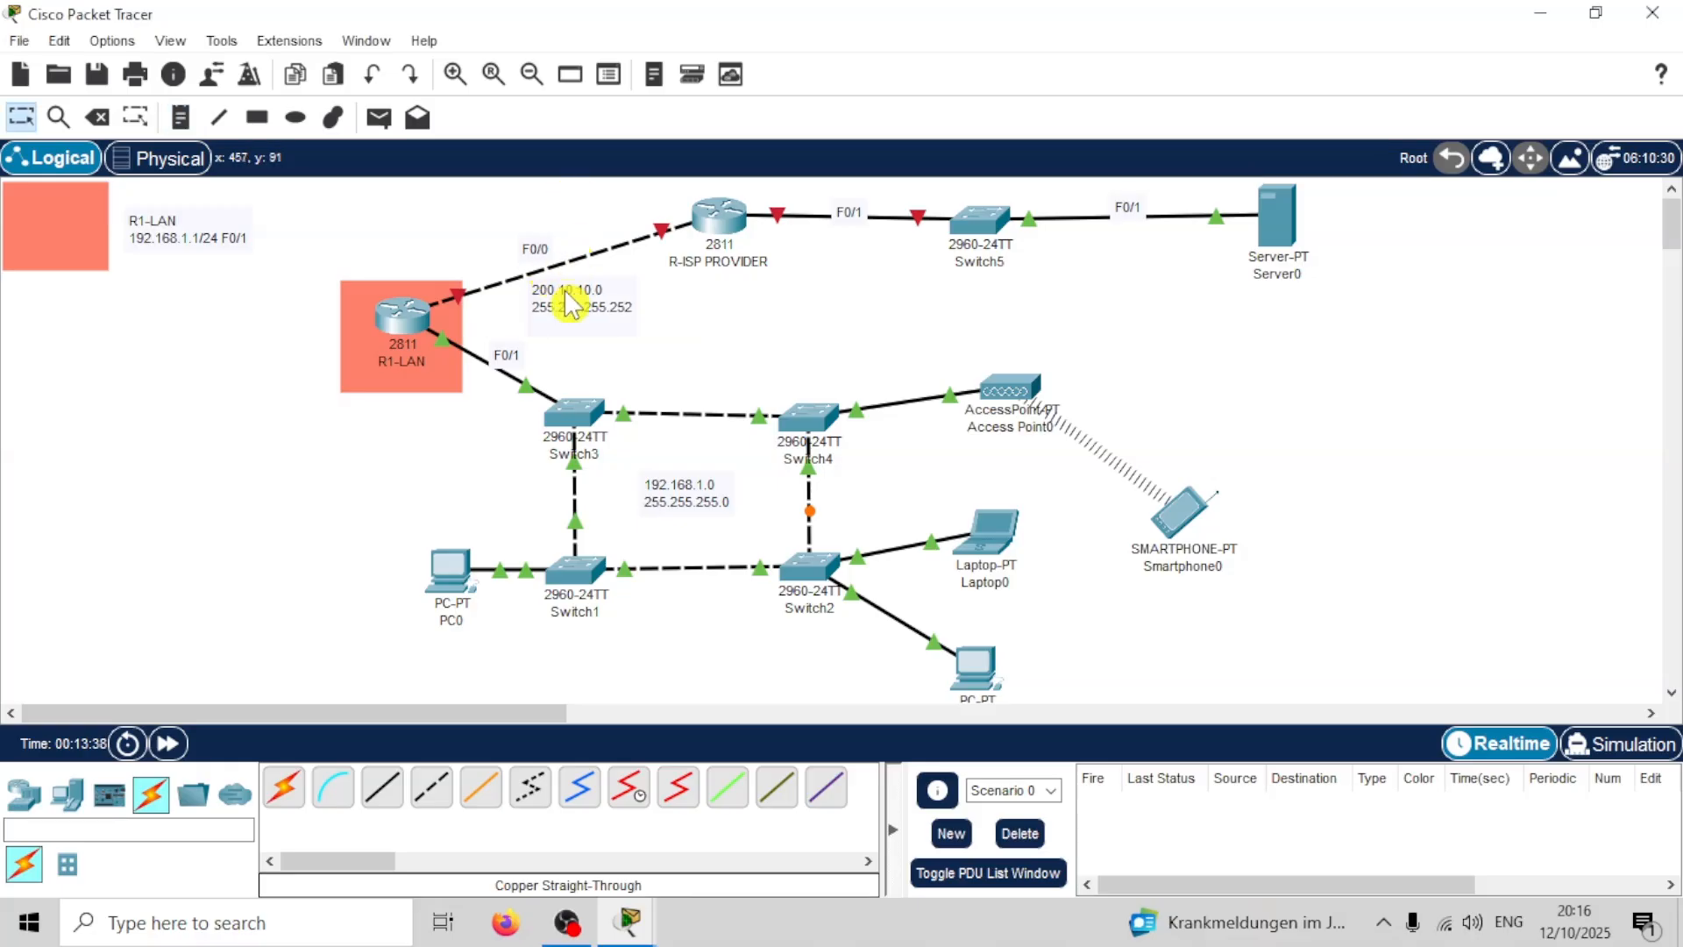
drag(575, 305, 581, 287)
Step: Add the host-address notes .1 beside R1-LAN and .2 beside R-ISP PROVIDER at the ends of their link
click(181, 116)
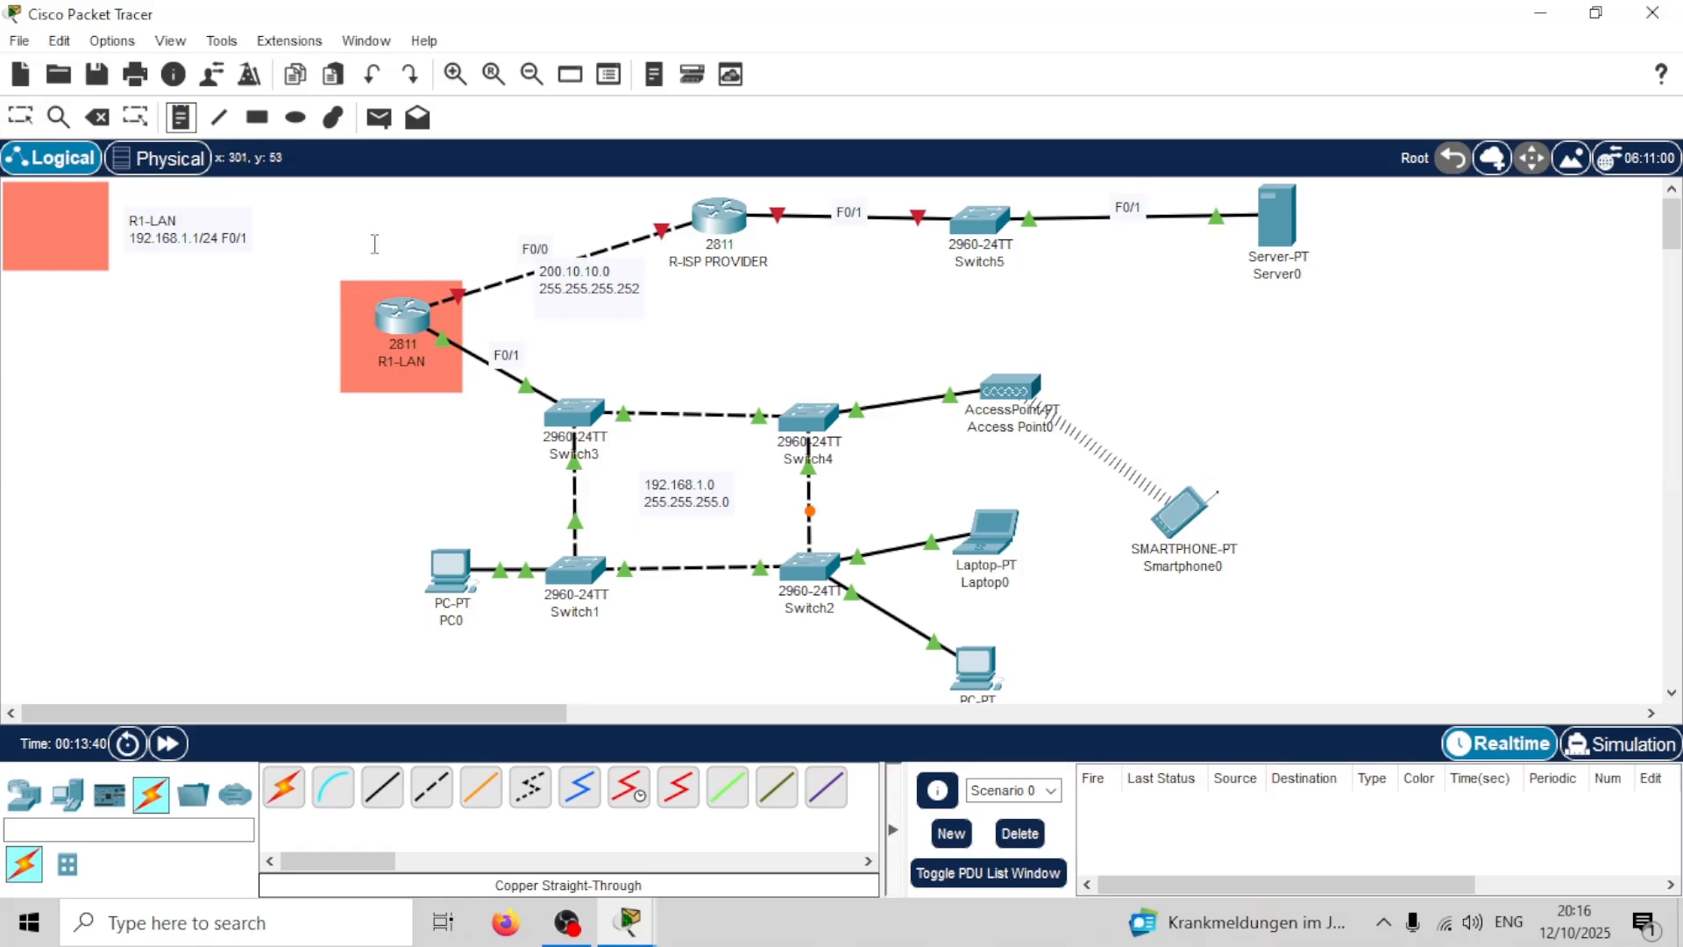
click(408, 284)
text(.1)
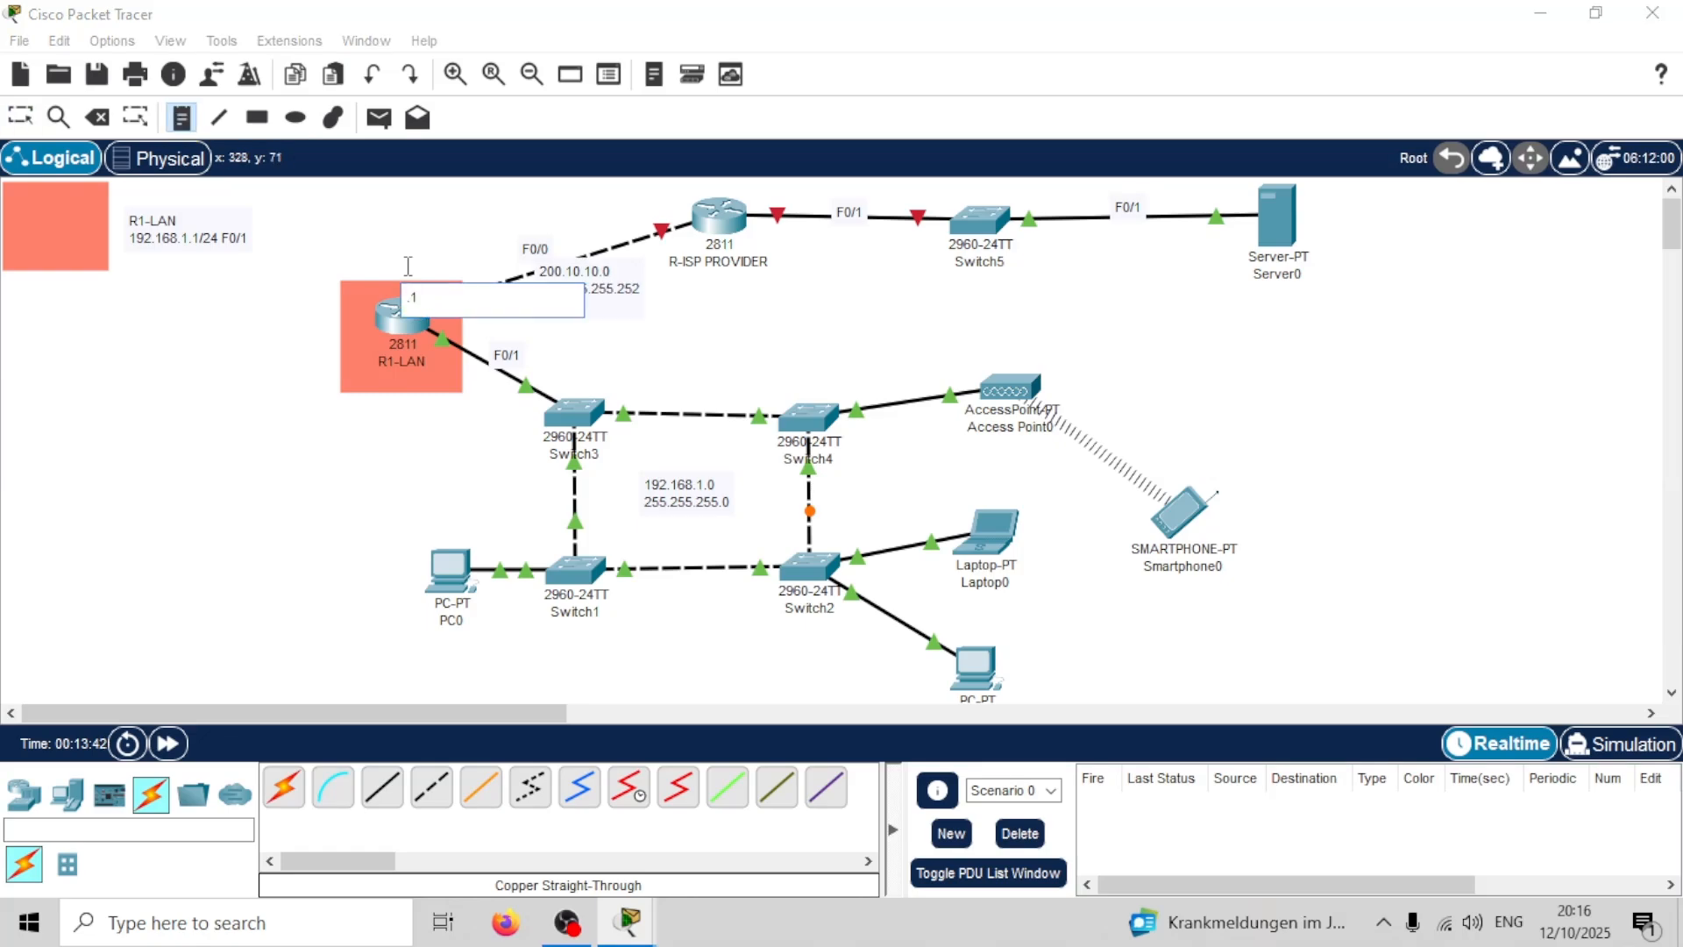
click(665, 198)
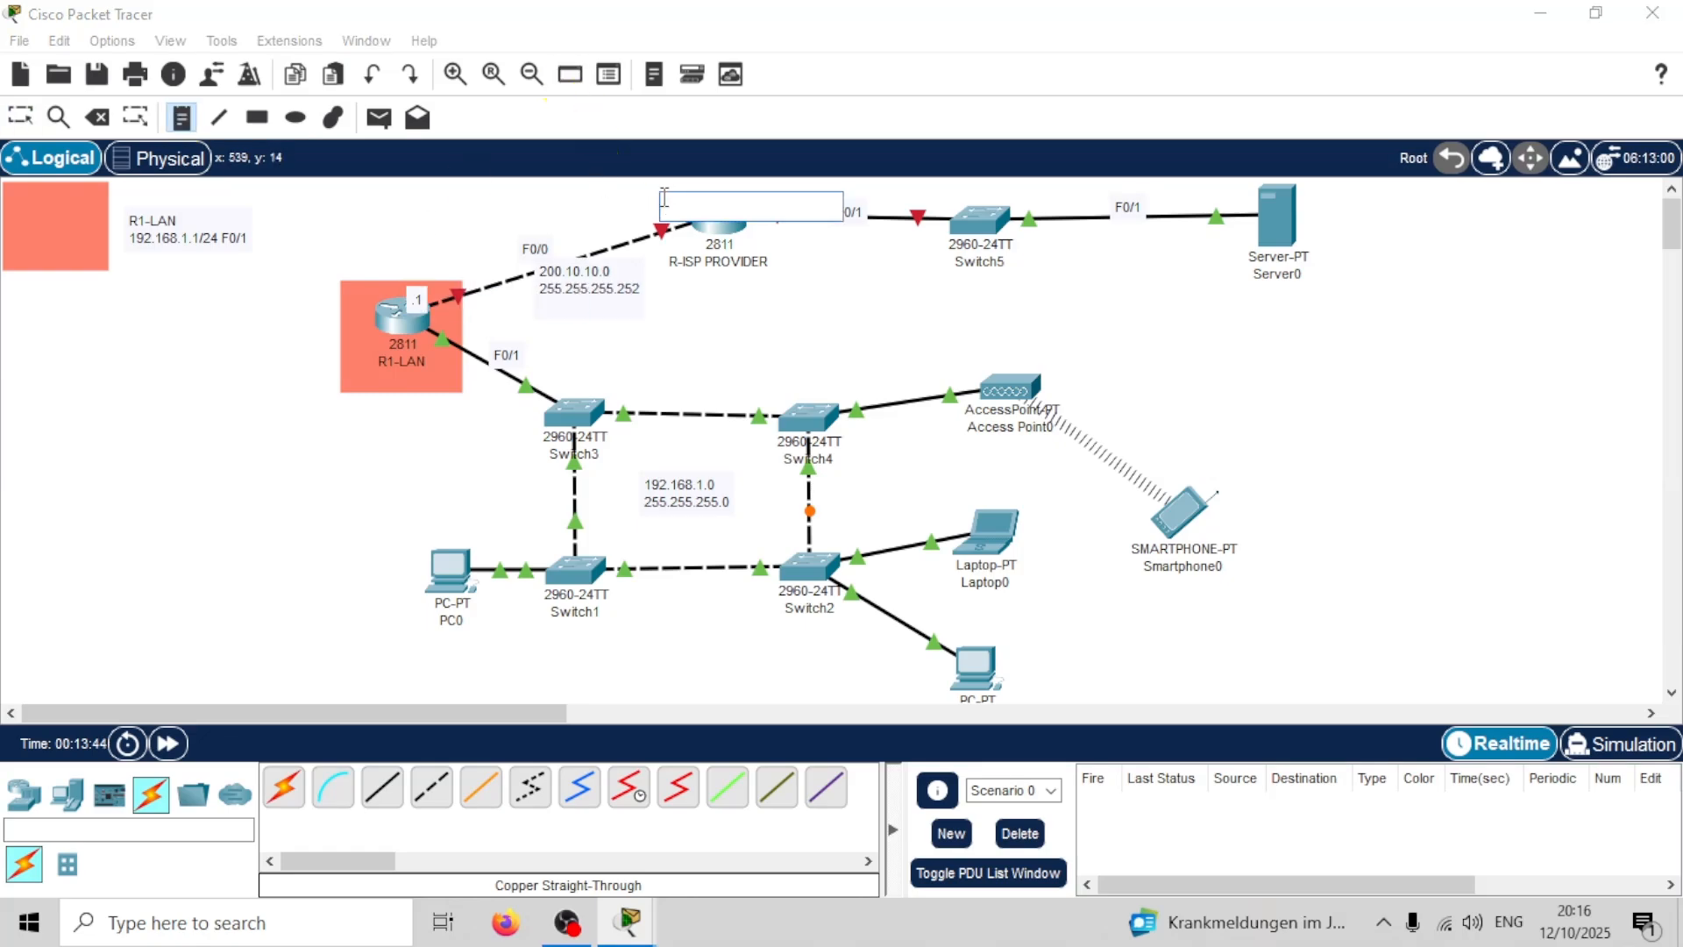
key(Escape)
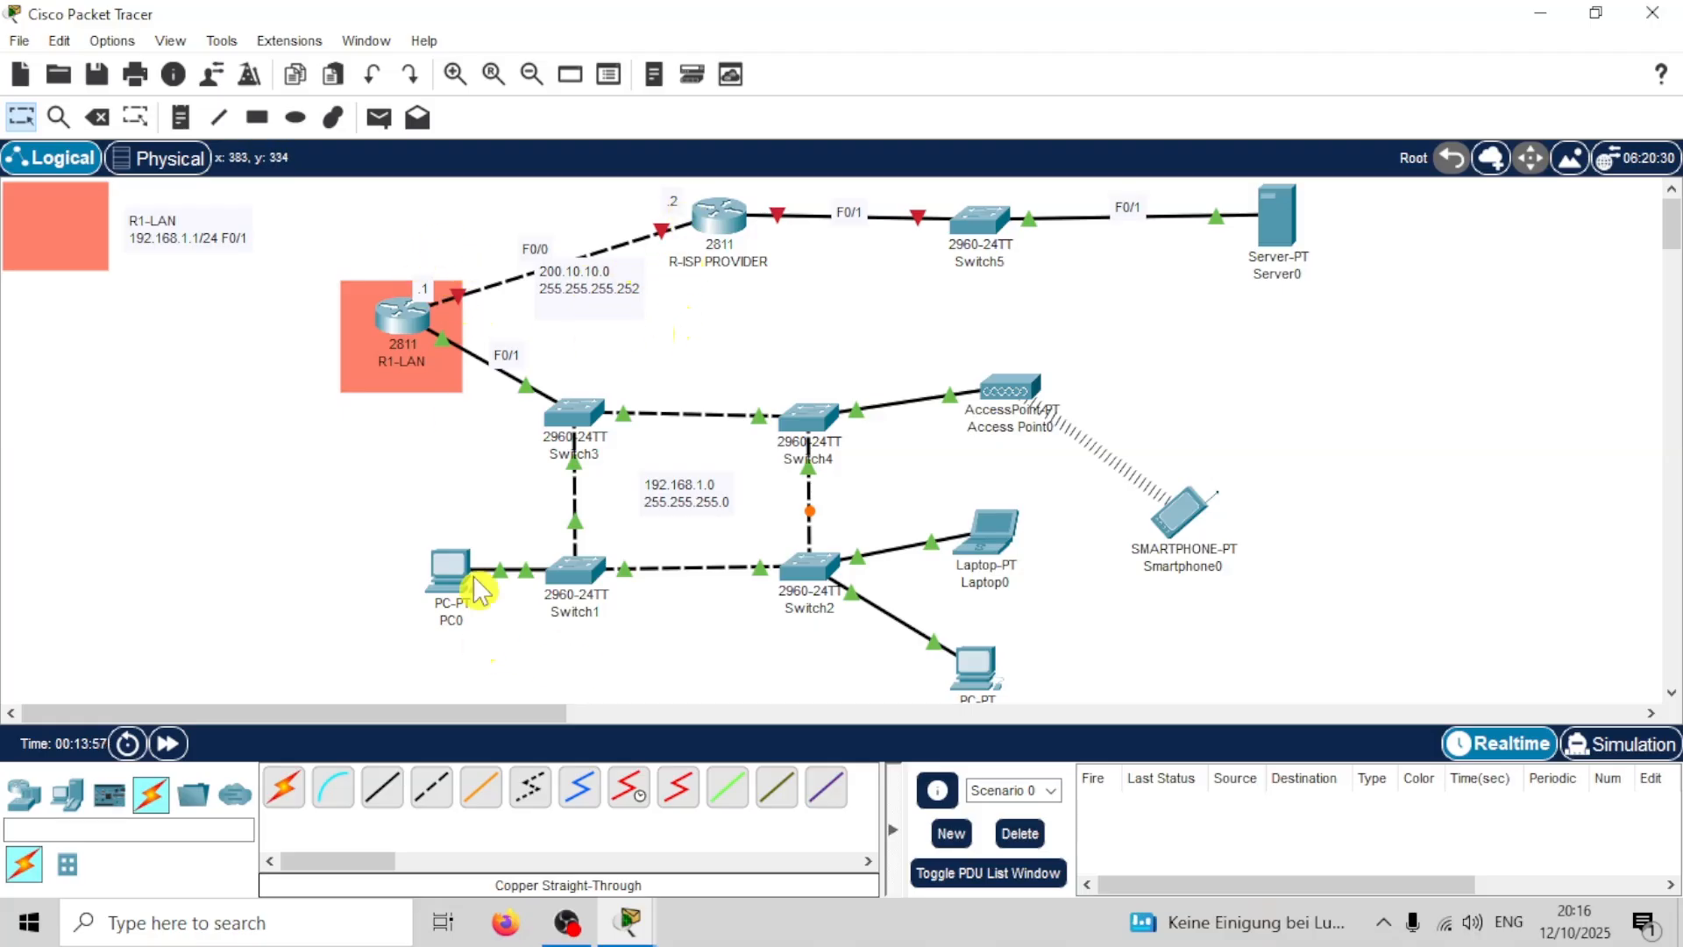
Step: Open R1-LAN's command line and enter interface configuration for fastEthernet 0/0
click(405, 326)
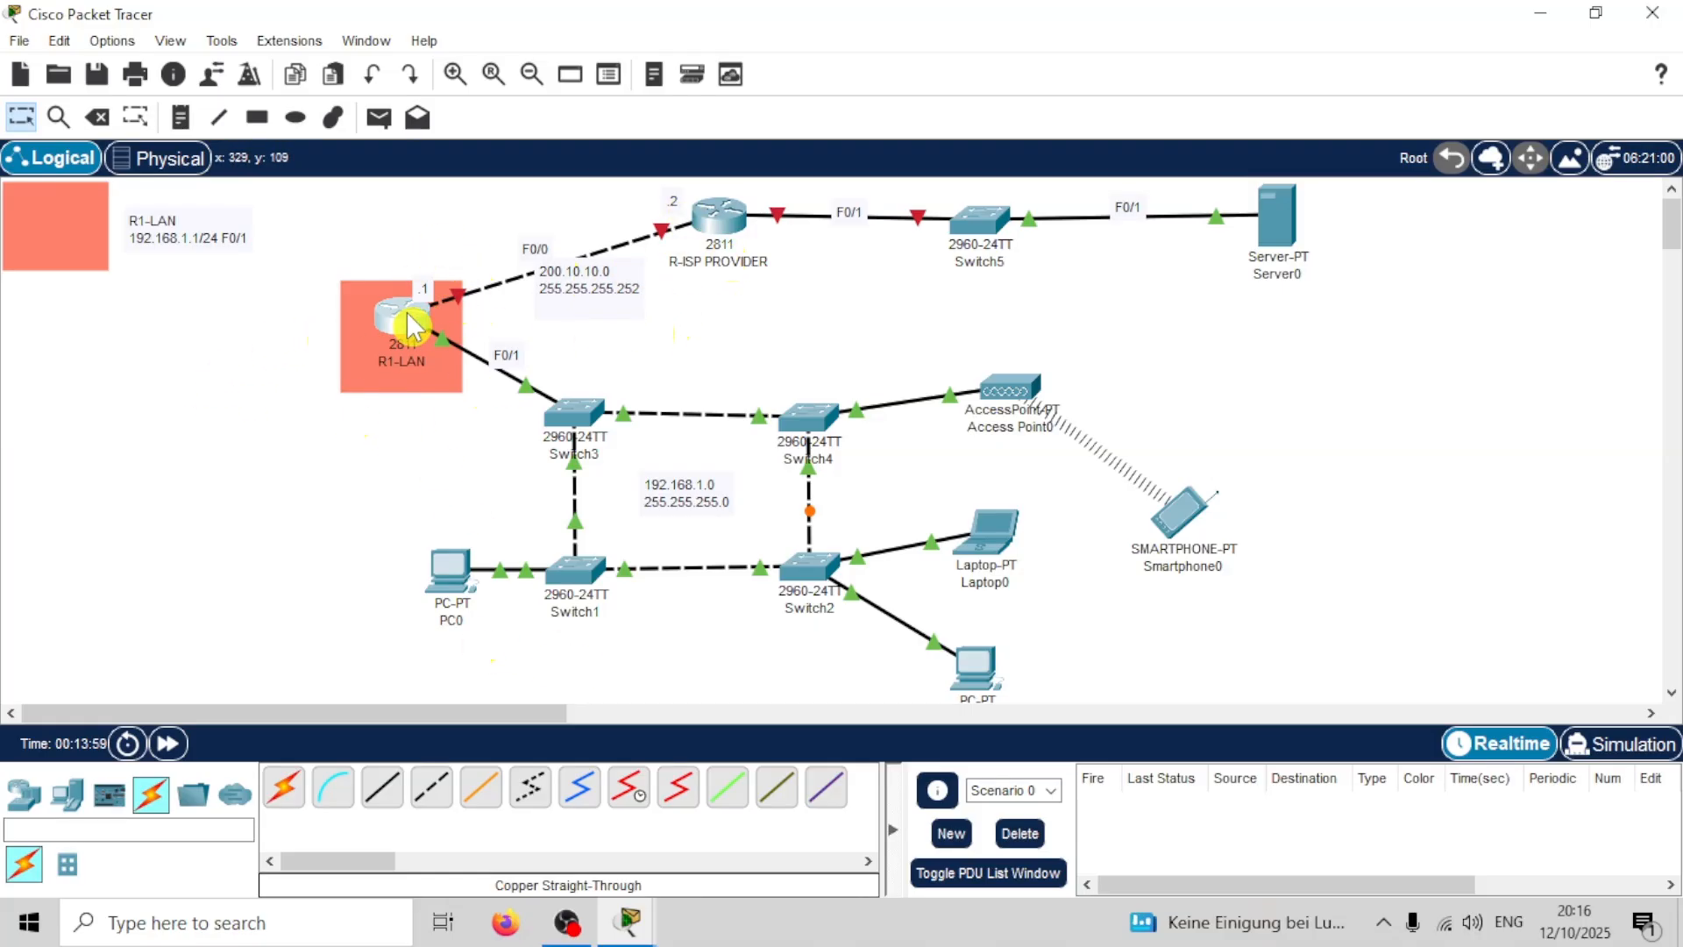
drag(814, 52, 1097, 70)
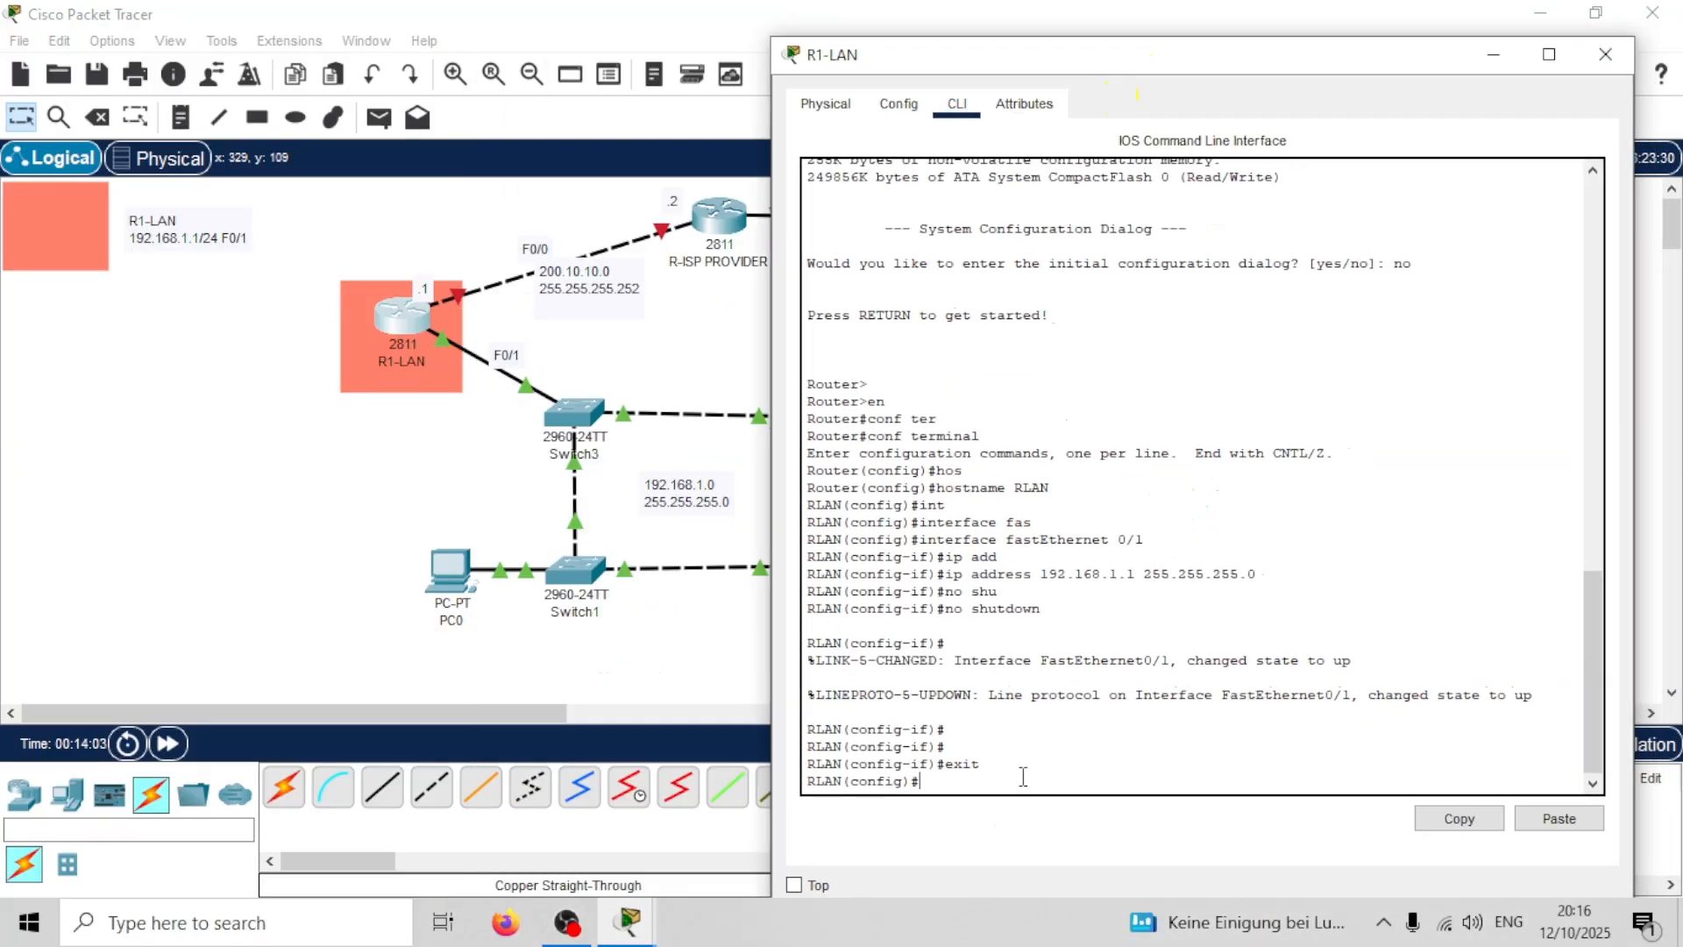
text(int)
key(Tab)
text(fas)
key(Tab)
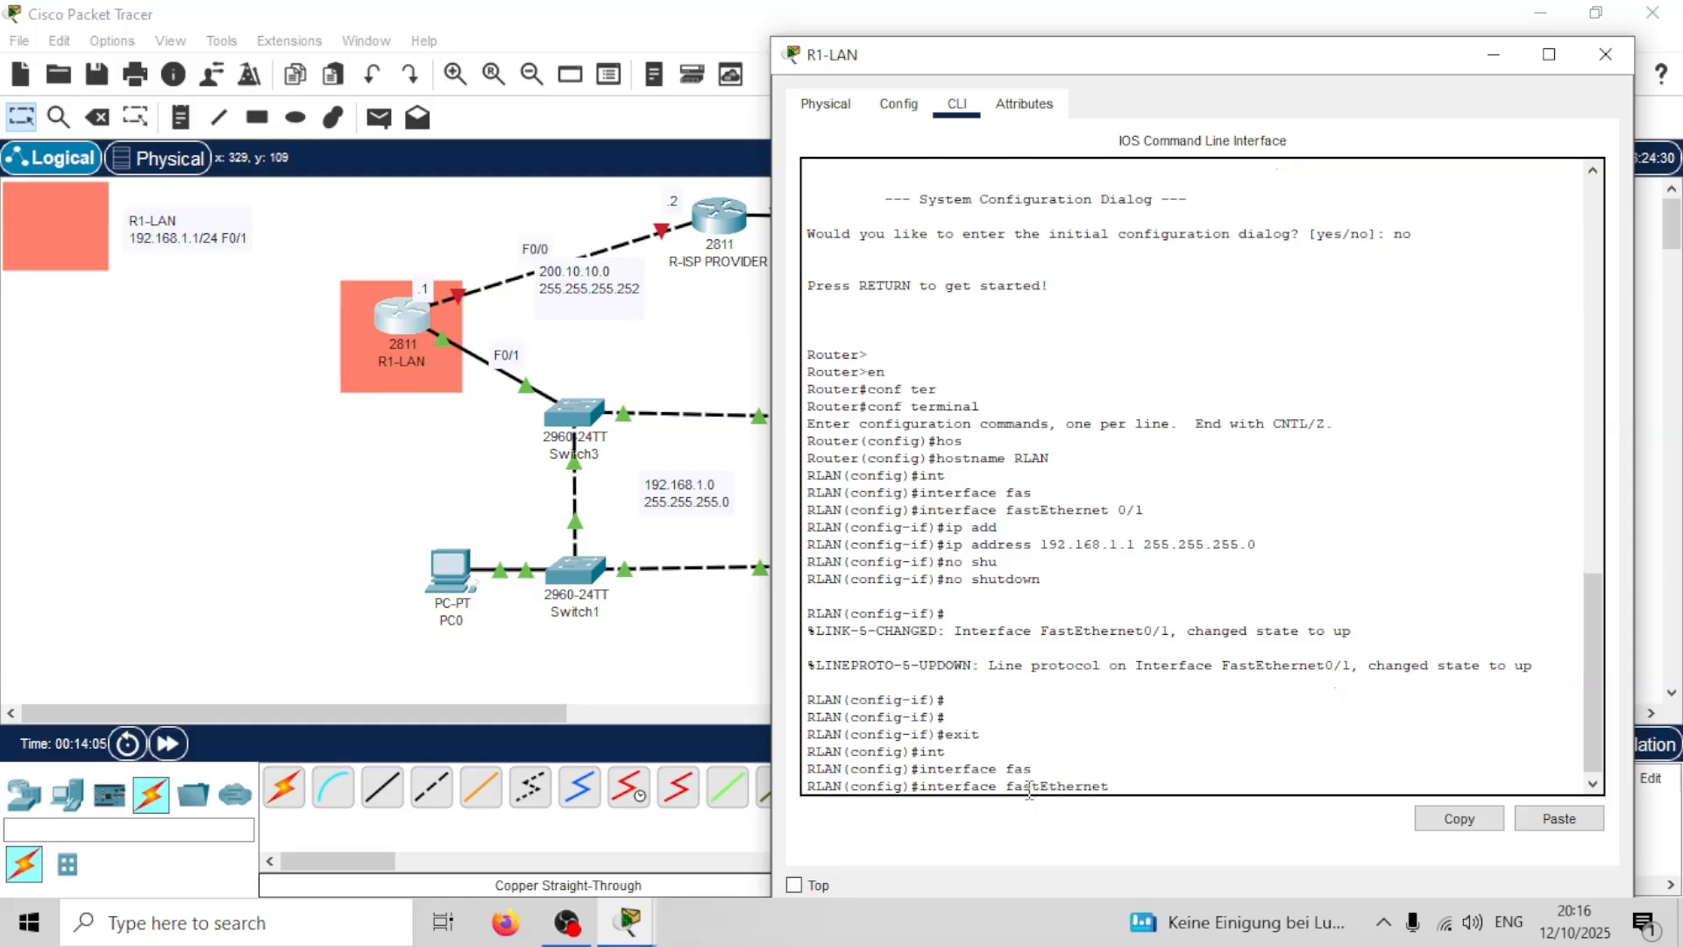
text(0/0)
key(Return)
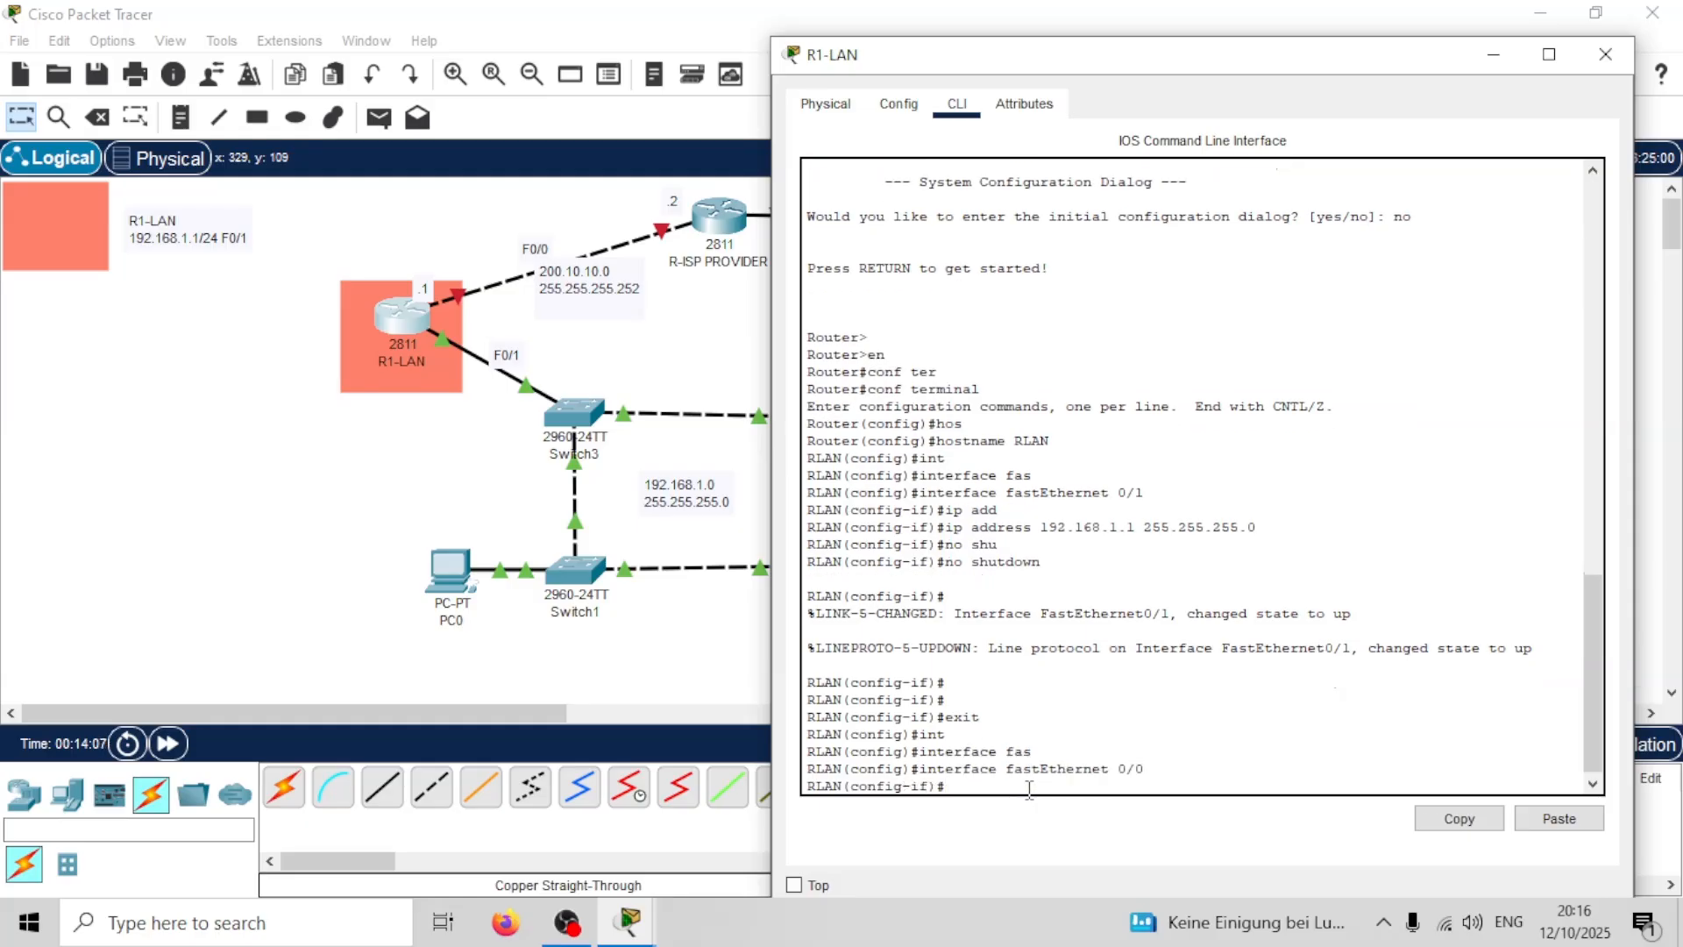
Step: Assign 200.10.10.1 with mask 255.255.255.252 to R1-LAN's fastEthernet 0/0 and enable it with no shutdown
text(ip add)
key(Tab)
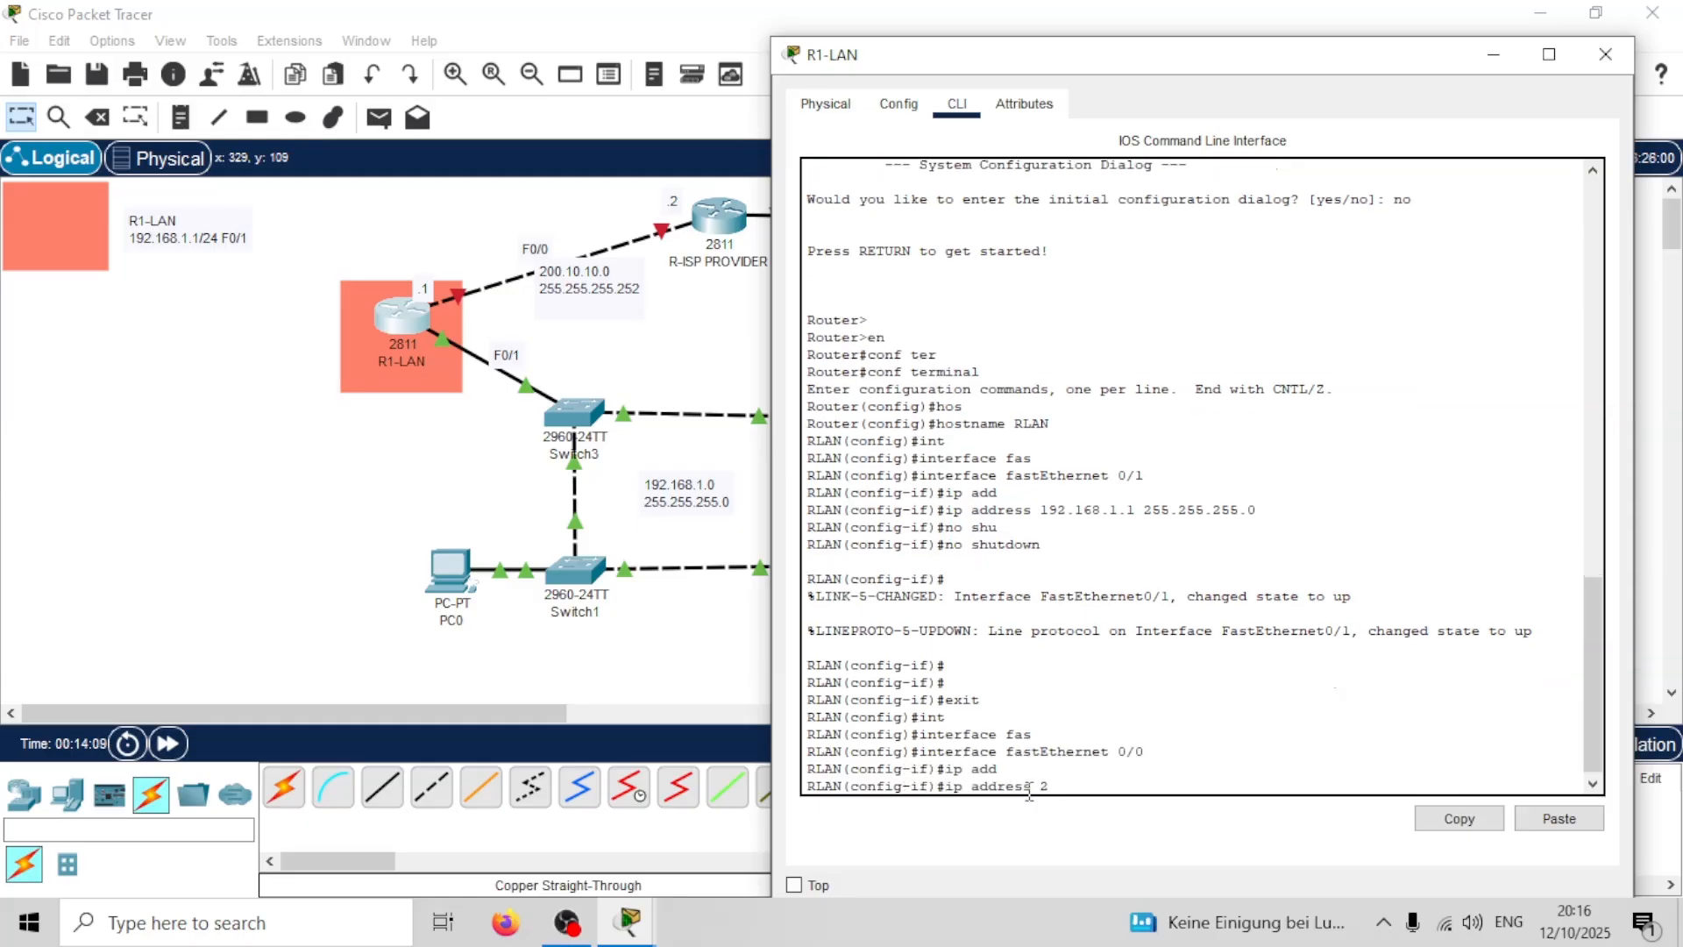
text(200.10.10.1 255.255.255.252)
key(Return)
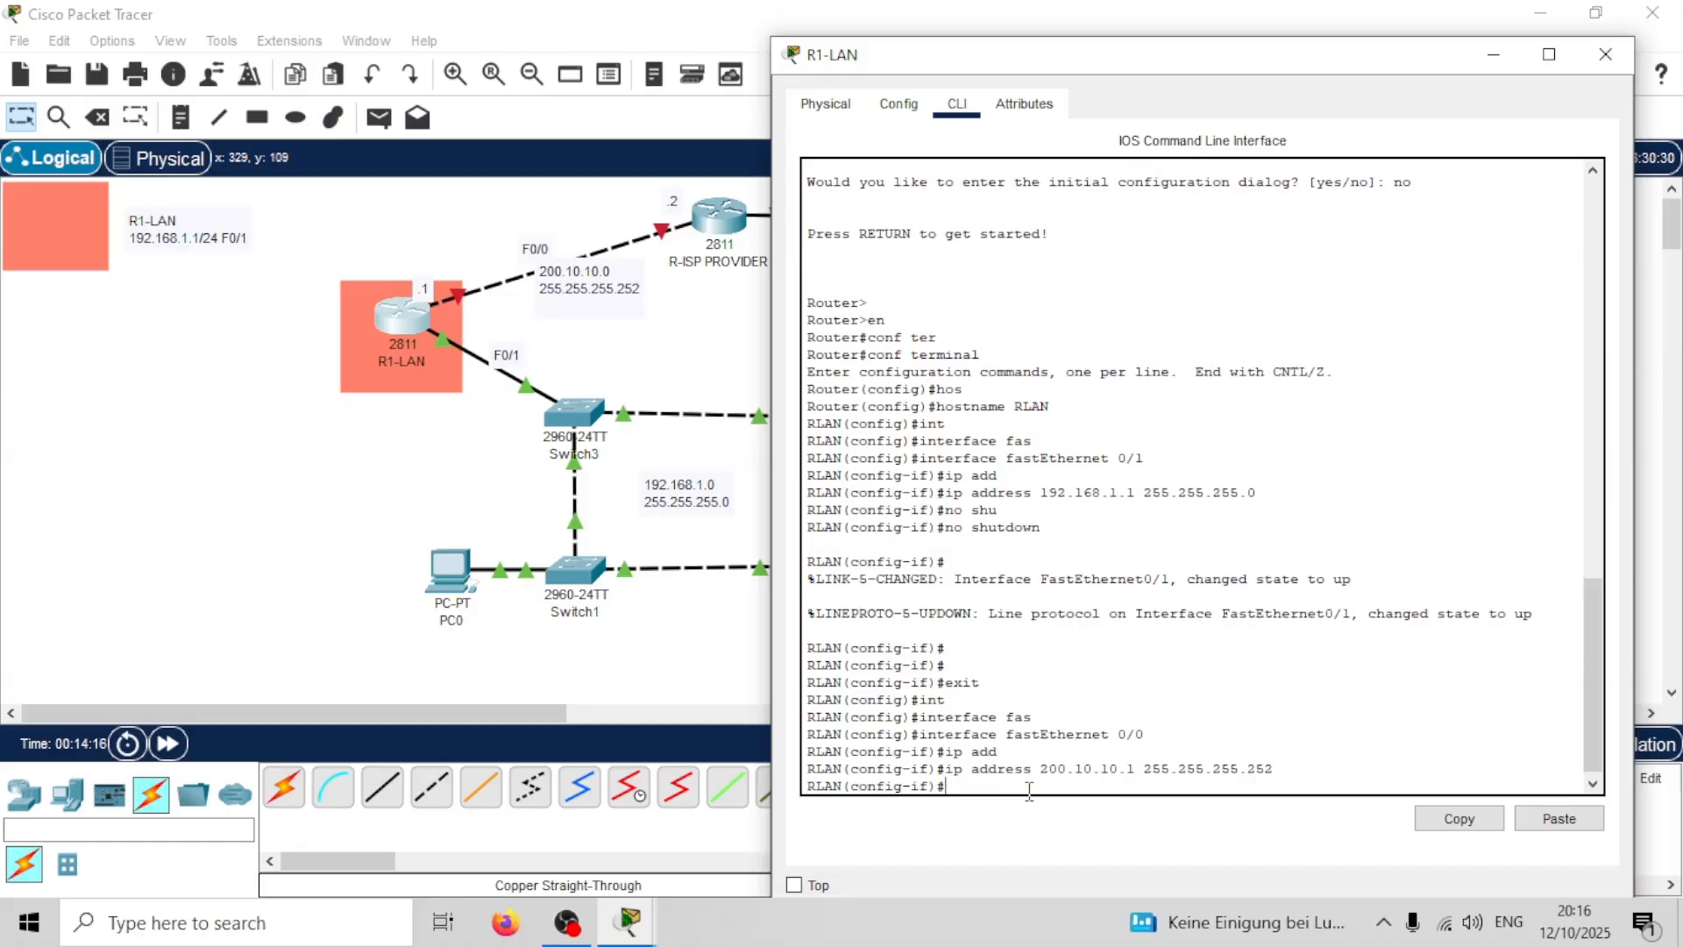
text(no sh)
key(Tab)
key(Return)
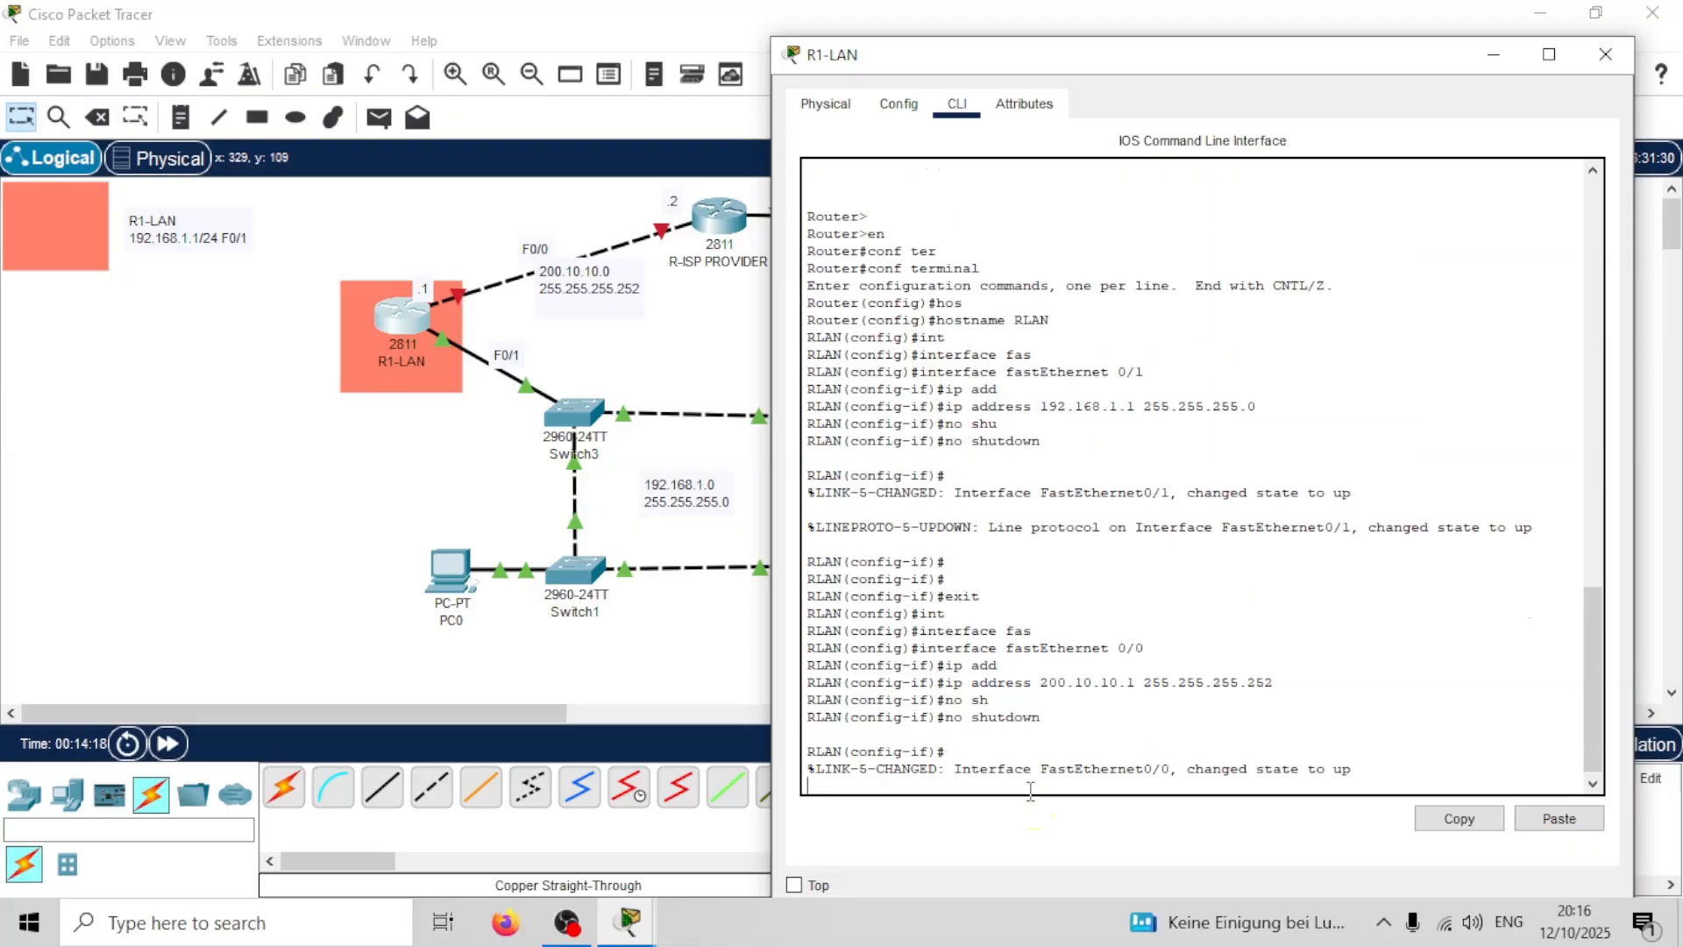
Step: Exit interface configuration on R1-LAN and close the router's window
text(eit)
key(Return)
text(e)
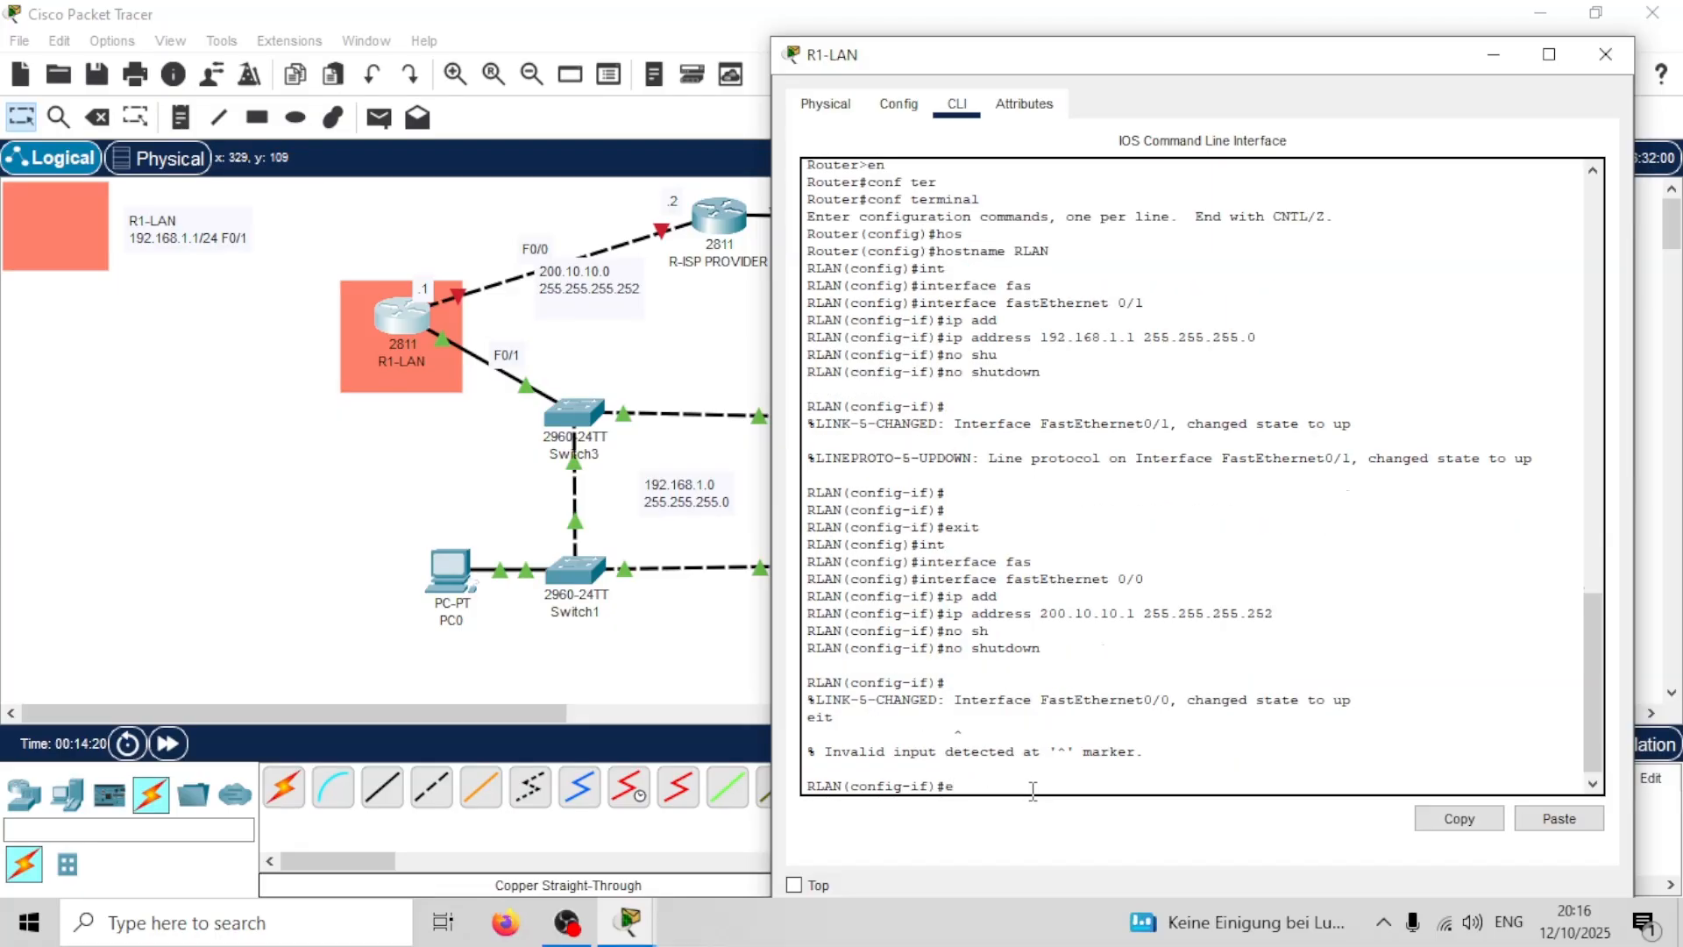
text(xit)
key(Return)
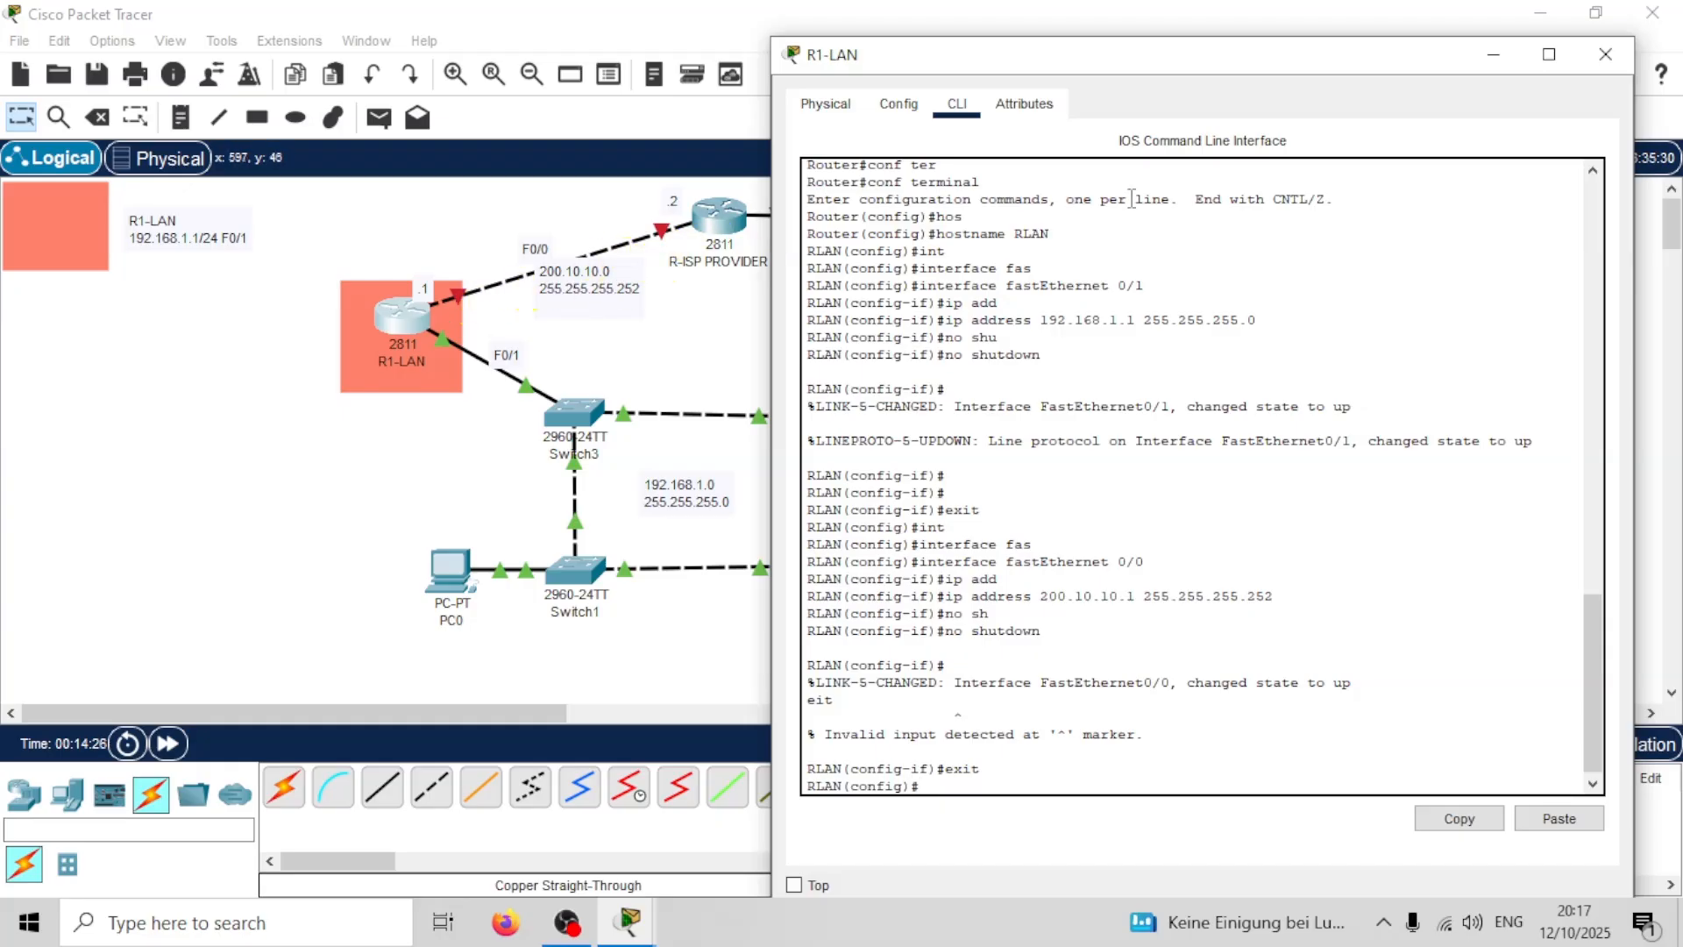
click(1606, 60)
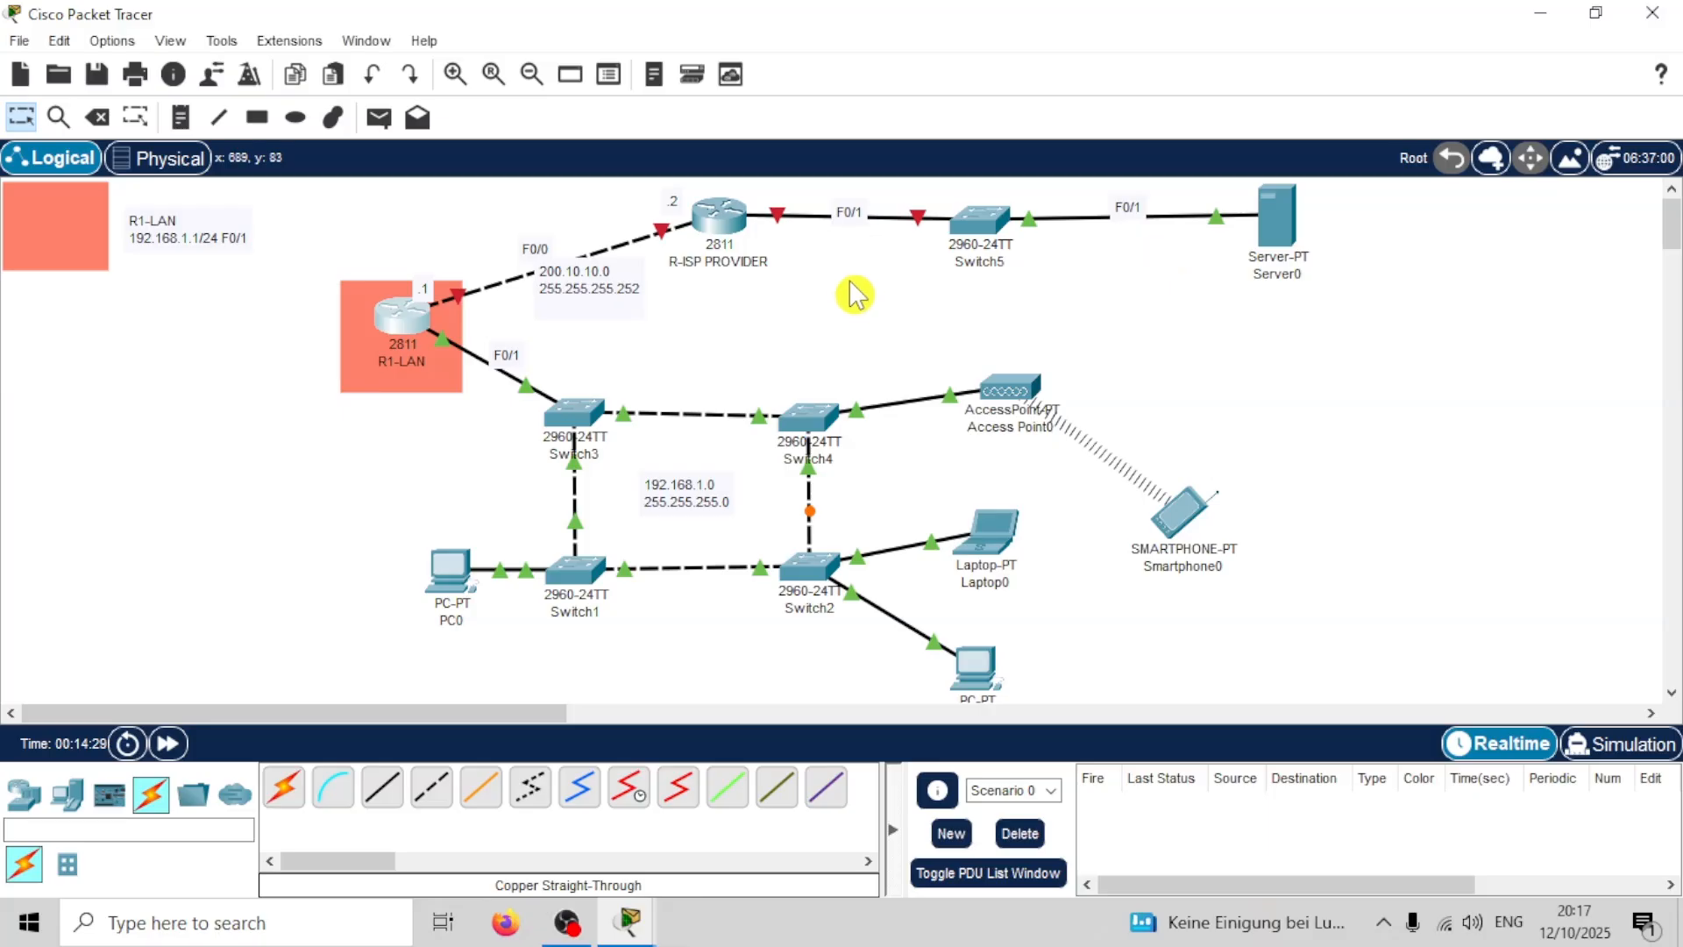
Step: Open R-ISP PROVIDER's command line and enter interface configuration for fastEthernet 0/0
click(728, 223)
drag(903, 56, 1202, 57)
click(1042, 749)
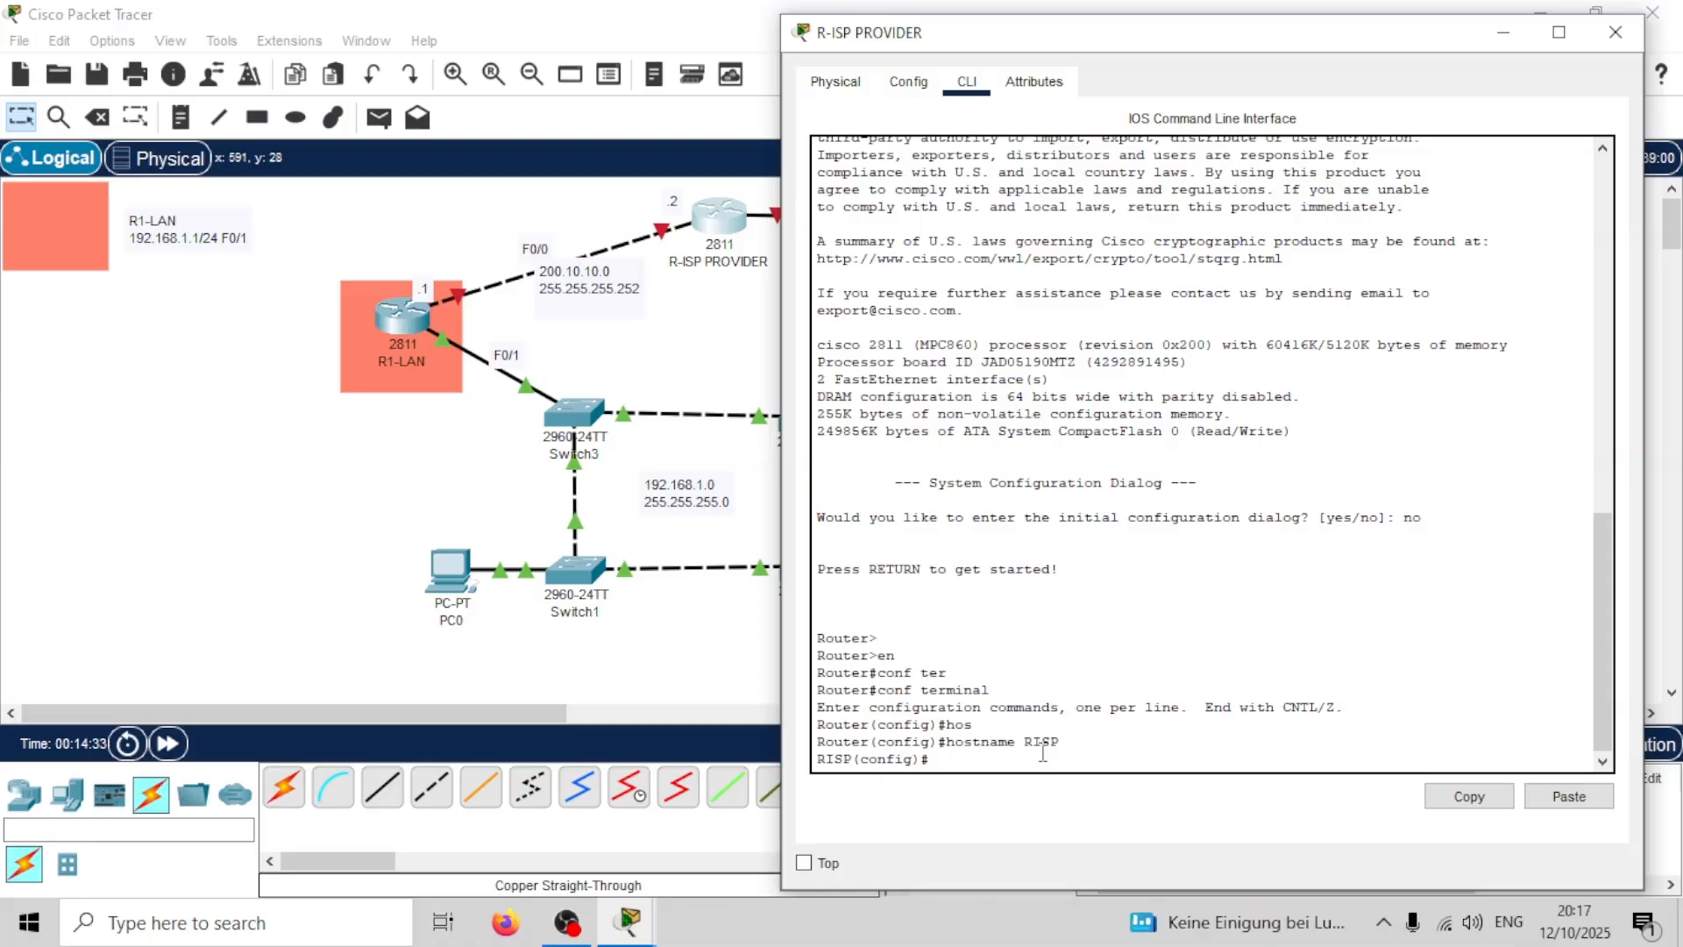
text(int)
key(Tab)
text(fas)
key(Tab)
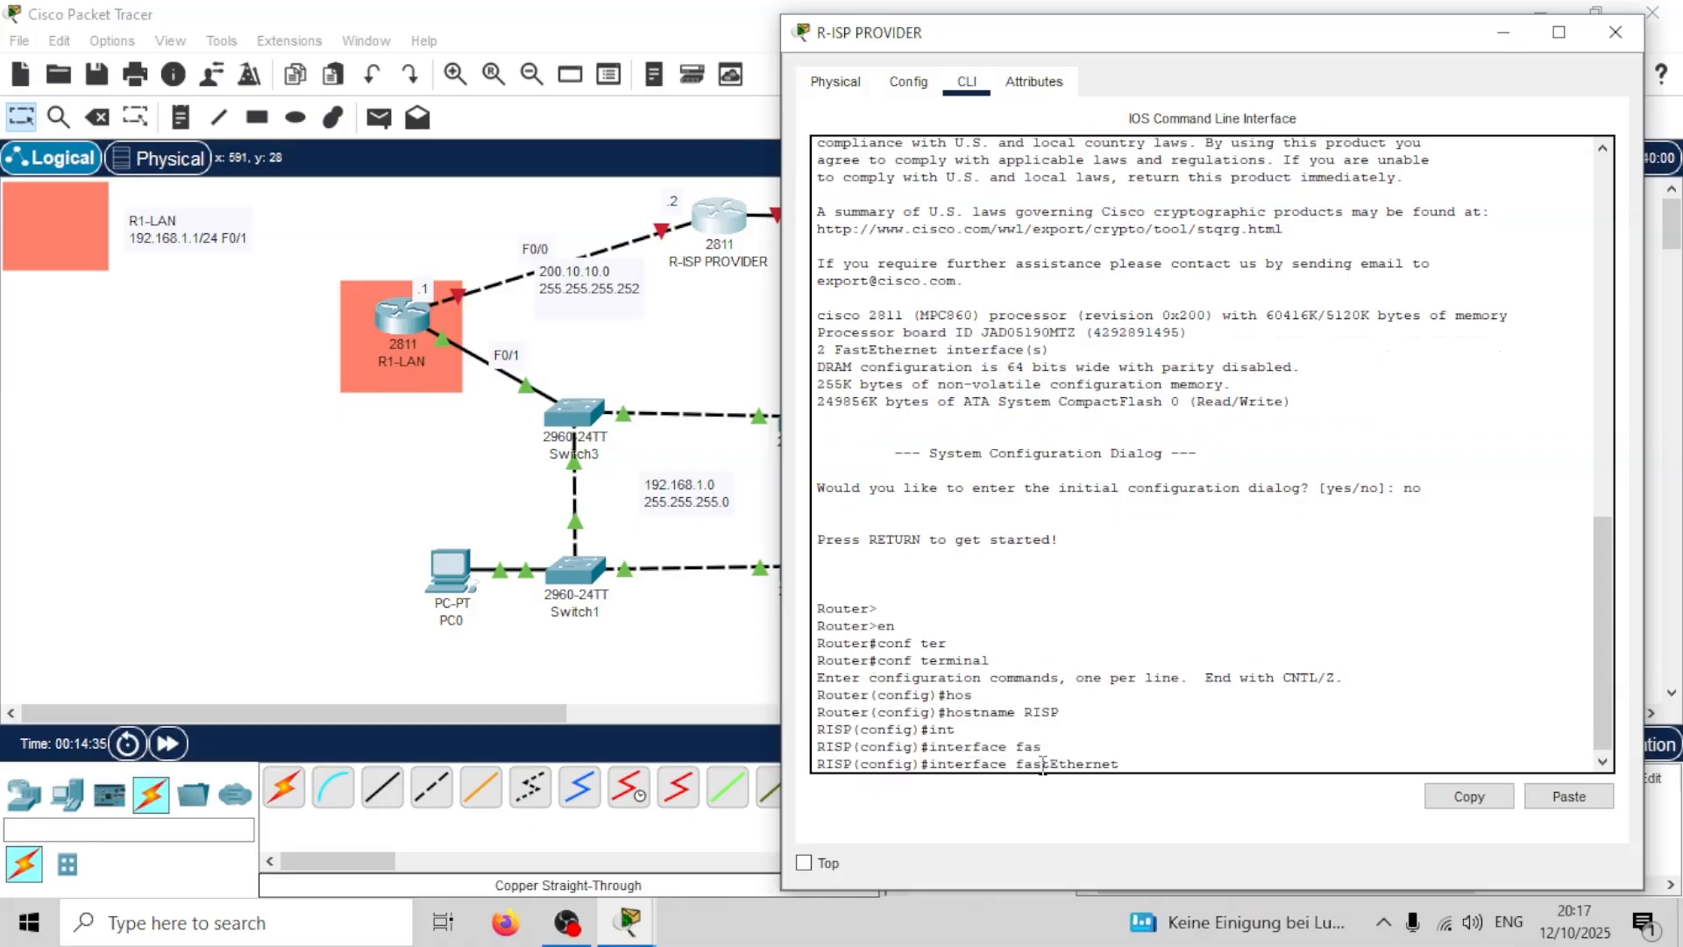
text(0/0)
key(Return)
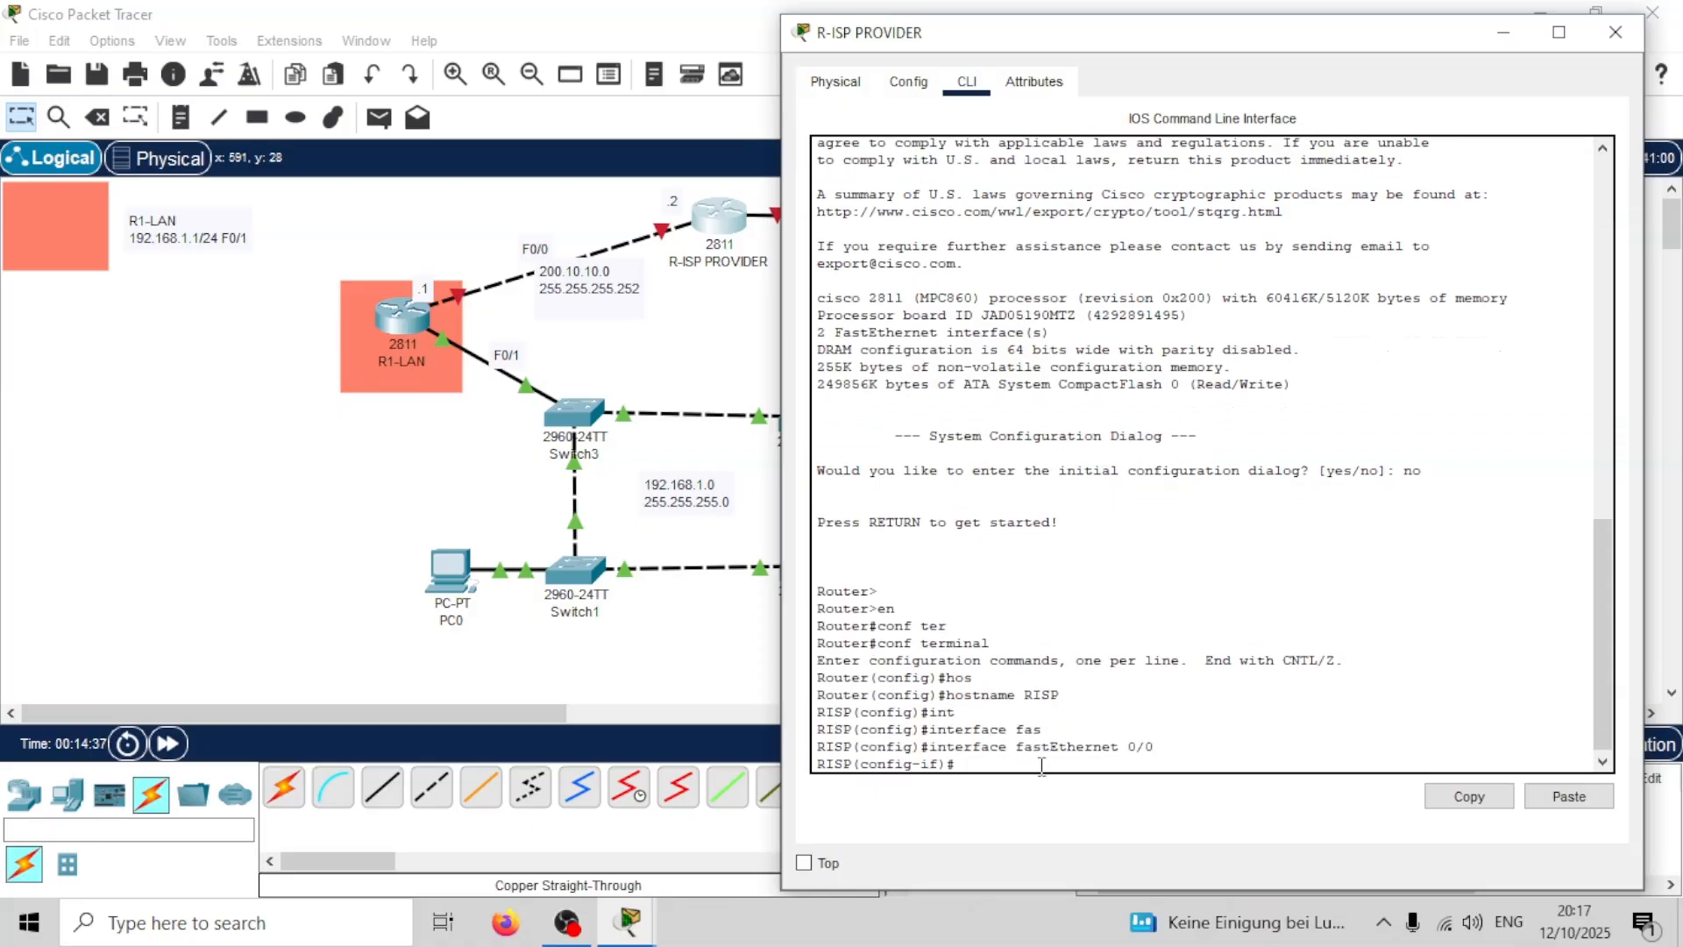
Step: Assign IP address 200.10.10.2 with mask 255.255.255.252 to R-ISP PROVIDER's fastEthernet 0/0
text(ip add)
key(Tab)
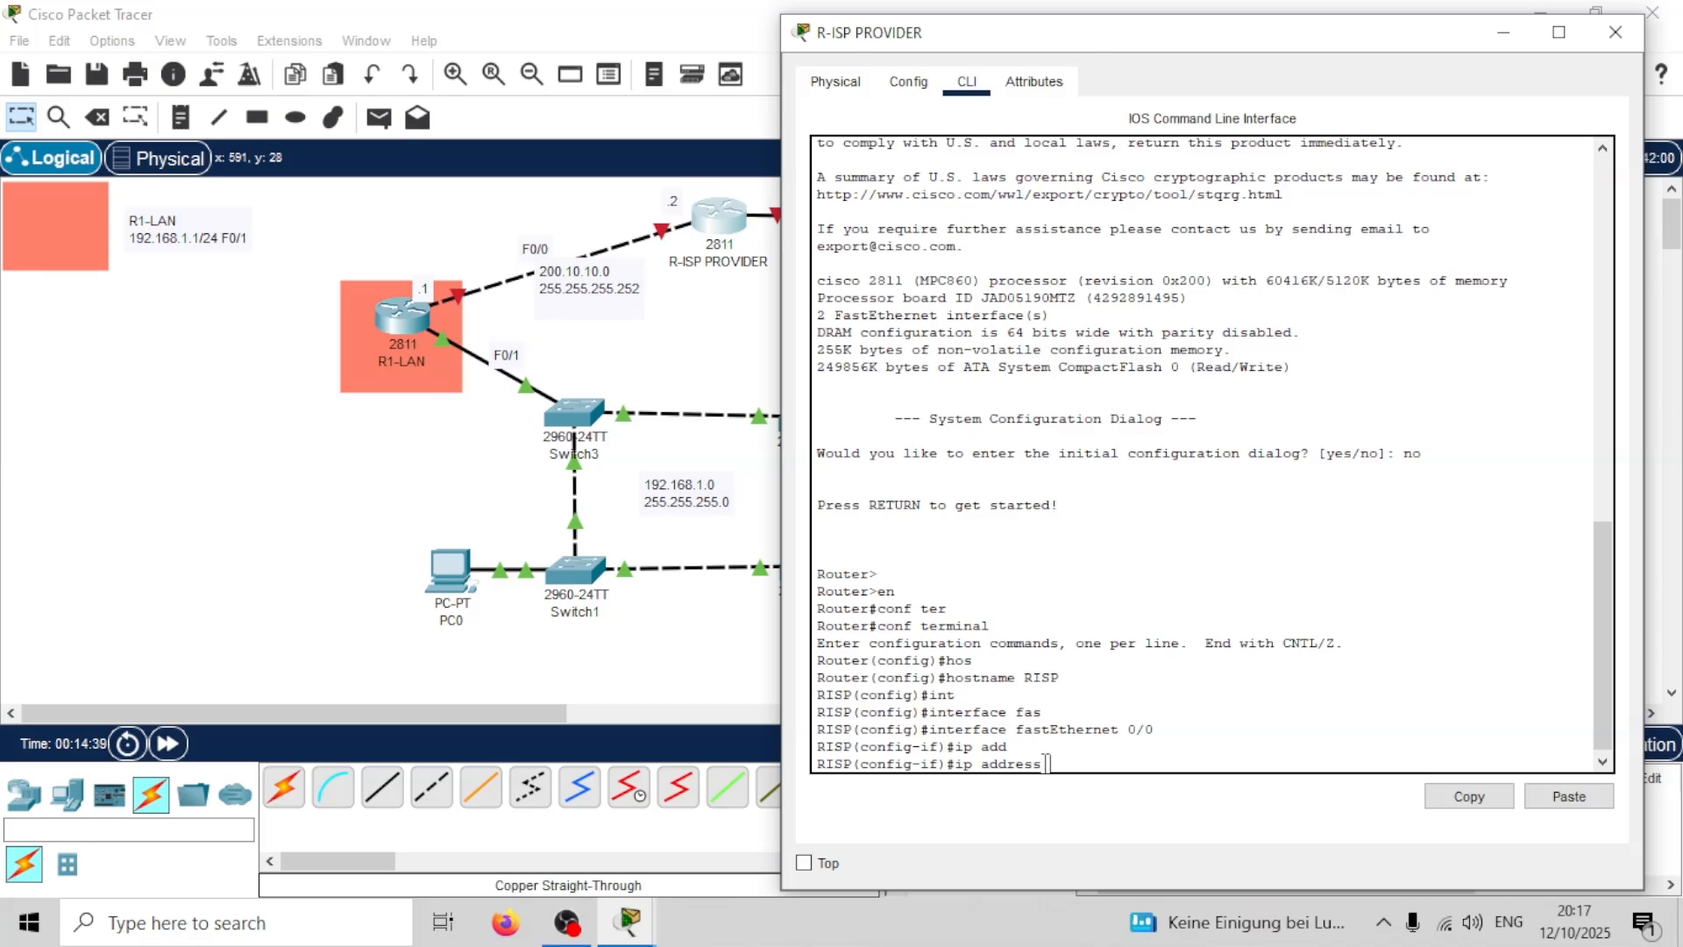
text(192.168.)
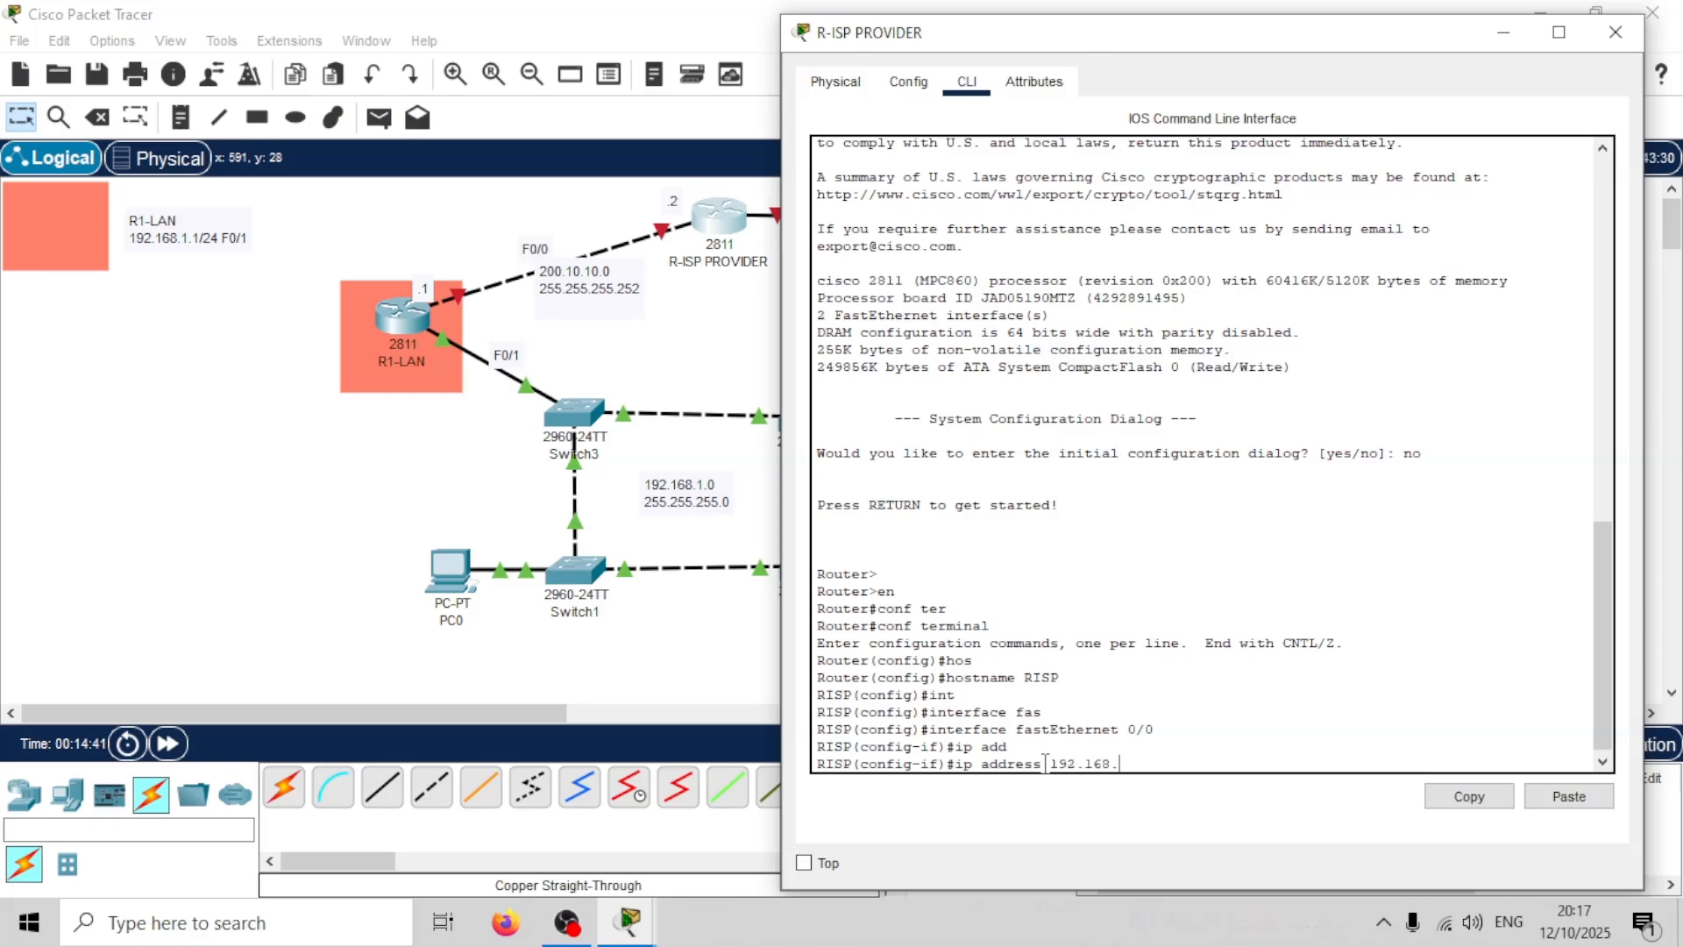
key(BackSpace)
key(BackSpace)
key(BackSpace)
key(BackSpace)
key(BackSpace)
key(BackSpace)
key(BackSpace)
key(BackSpace)
key(BackSpace)
text(200.10.)
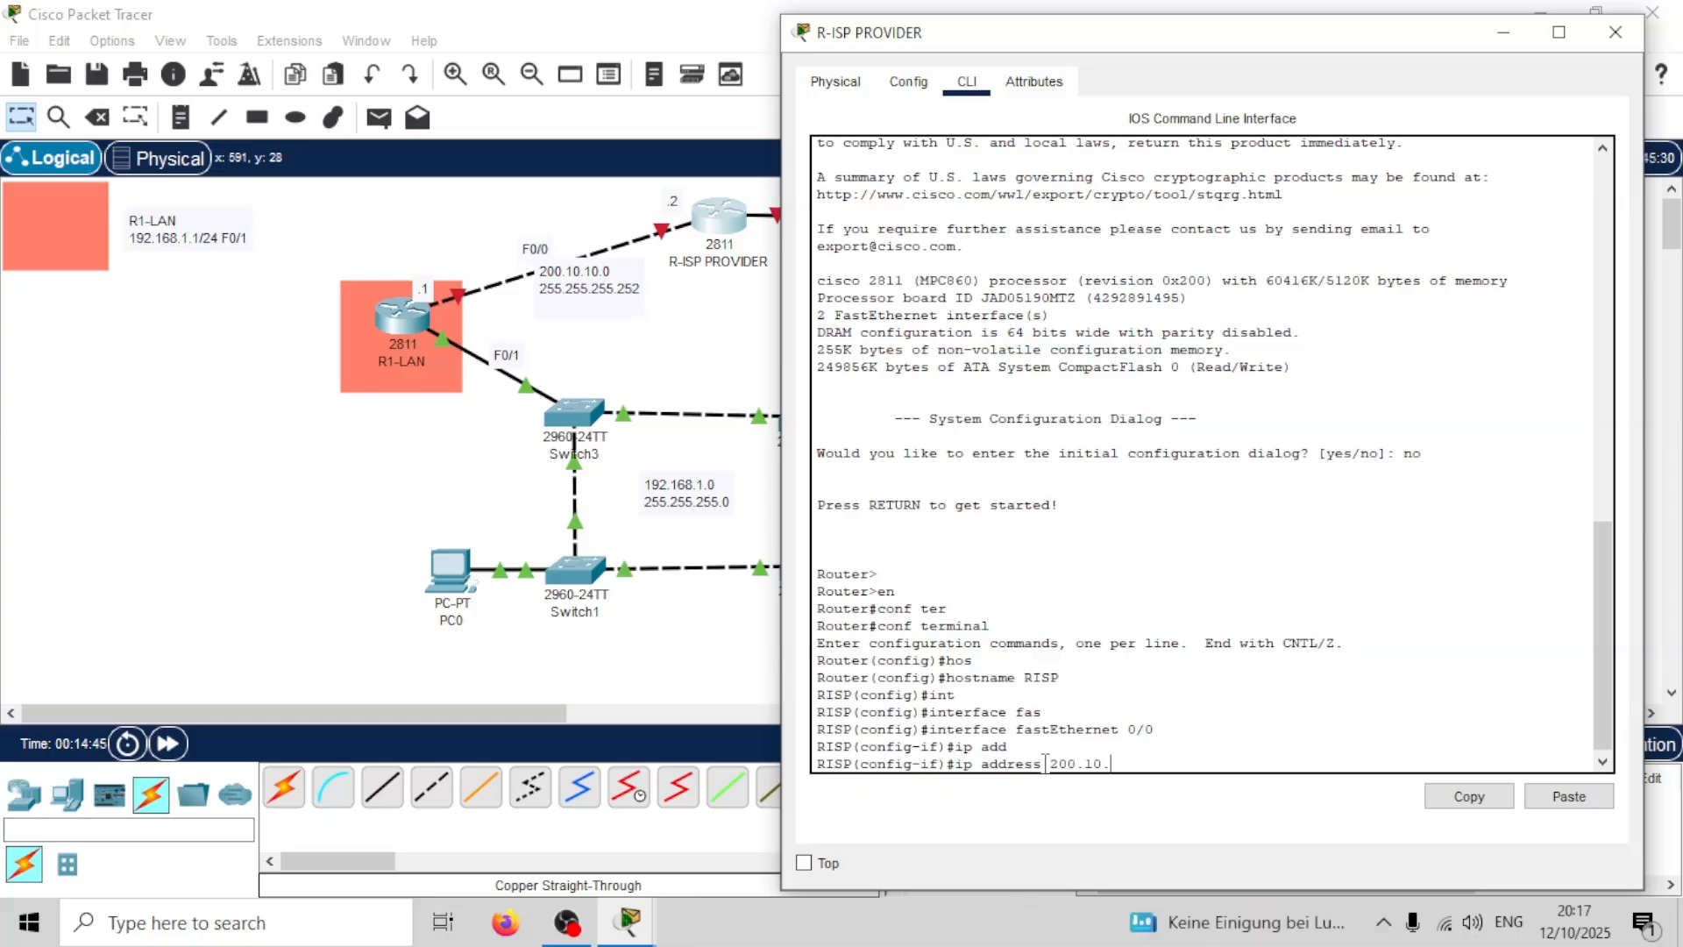
text(10.2 255.255.255.252)
key(Return)
Step: Enable R-ISP PROVIDER's fastEthernet 0/0 with no shutdown and exit interface configuration
text(no sh)
key(Tab)
key(Return)
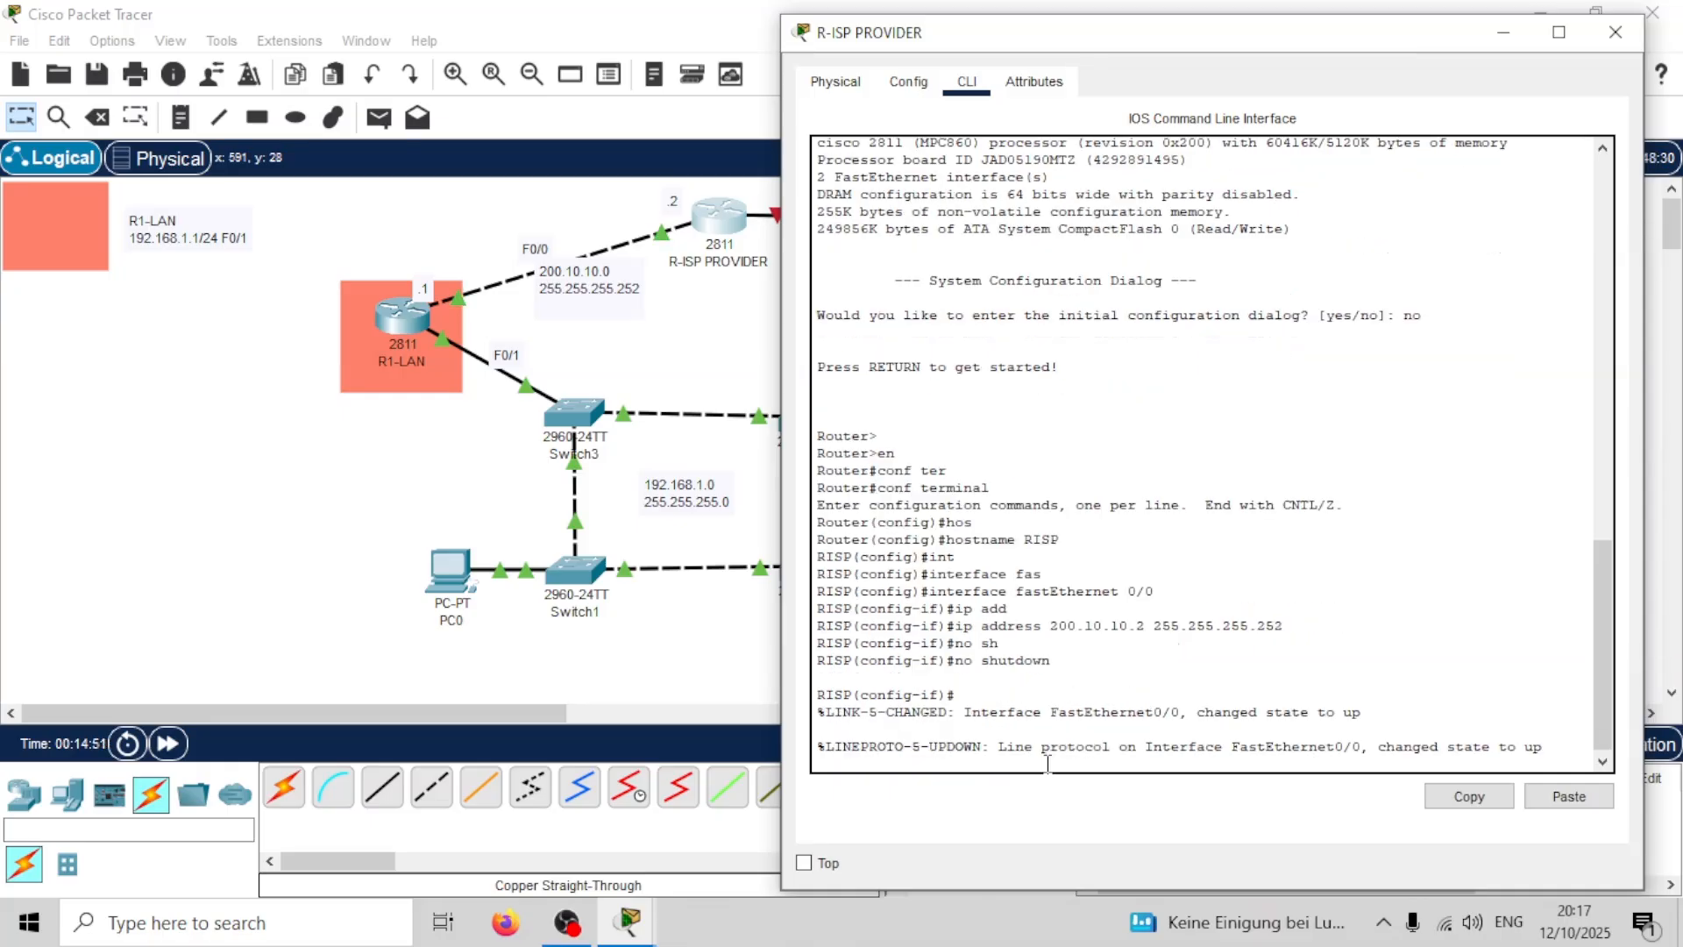
key(Return)
text(exit)
key(Return)
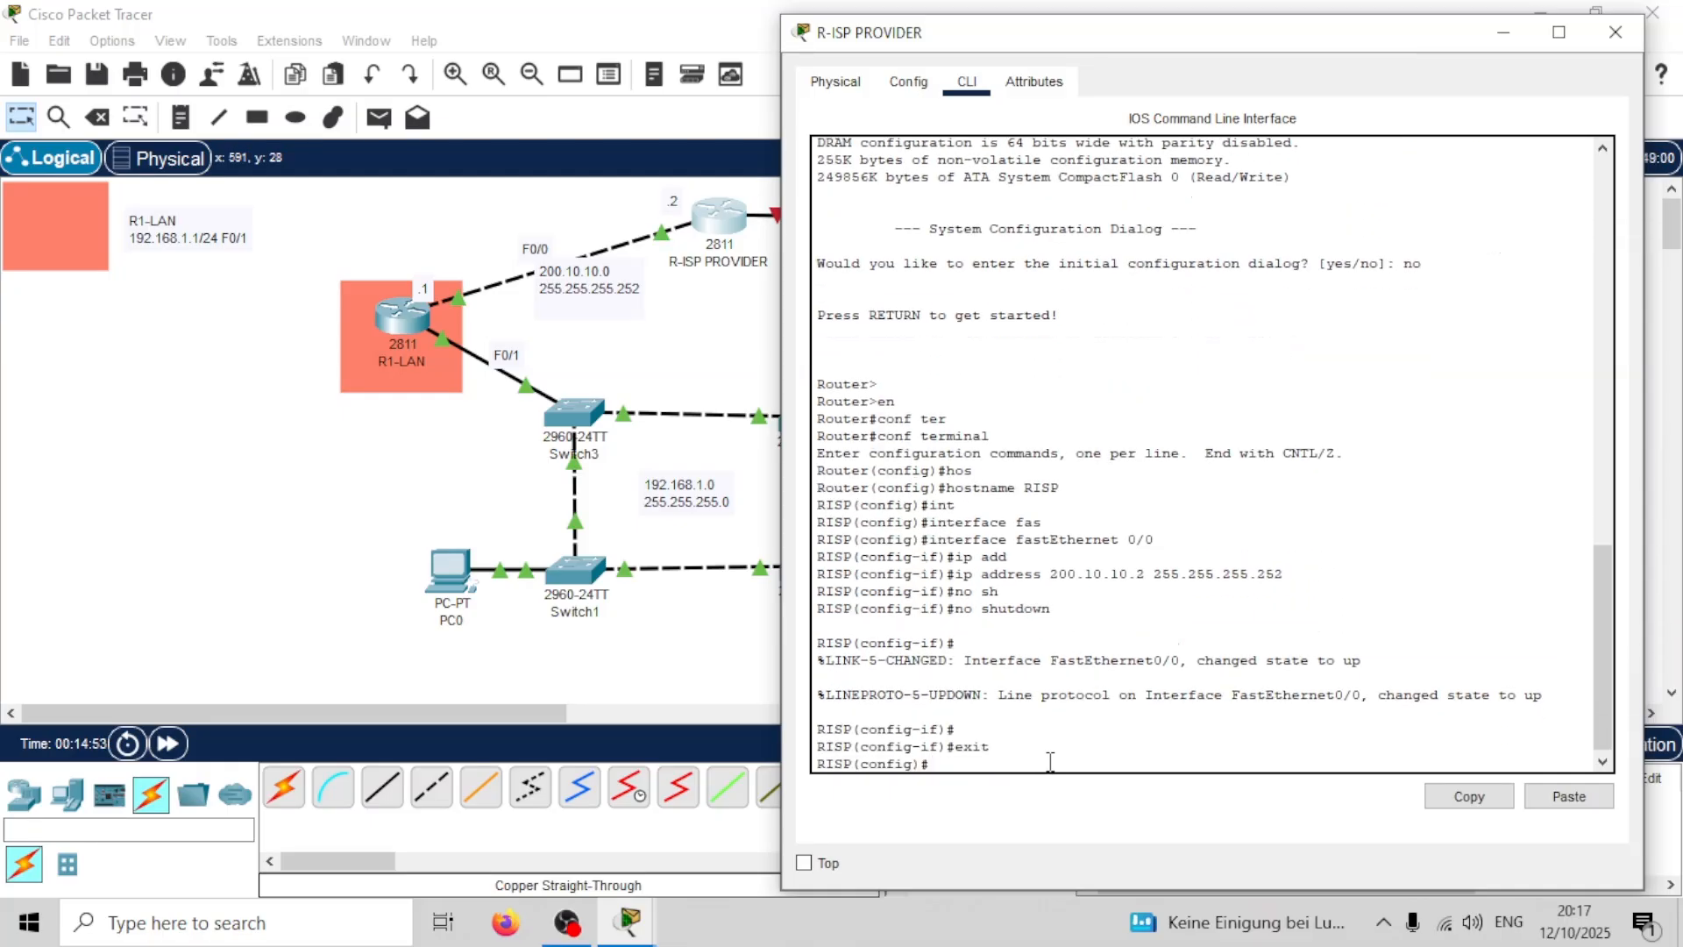
drag(1051, 762, 692, 435)
click(604, 371)
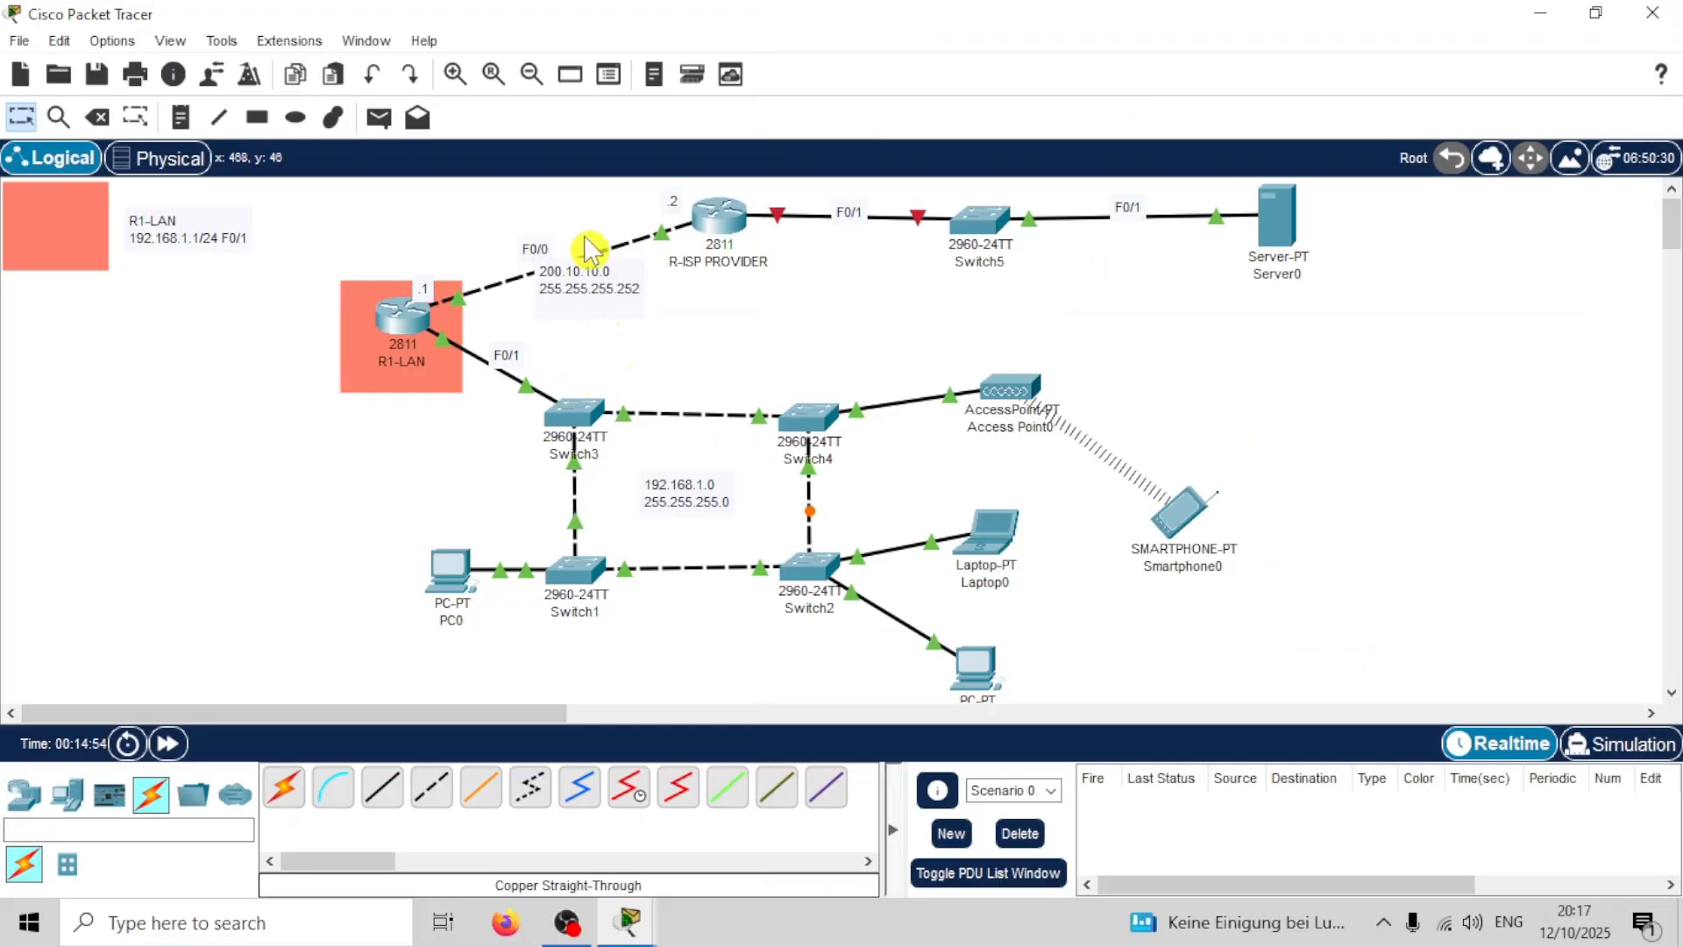
mouse_move(628, 921)
click(894, 798)
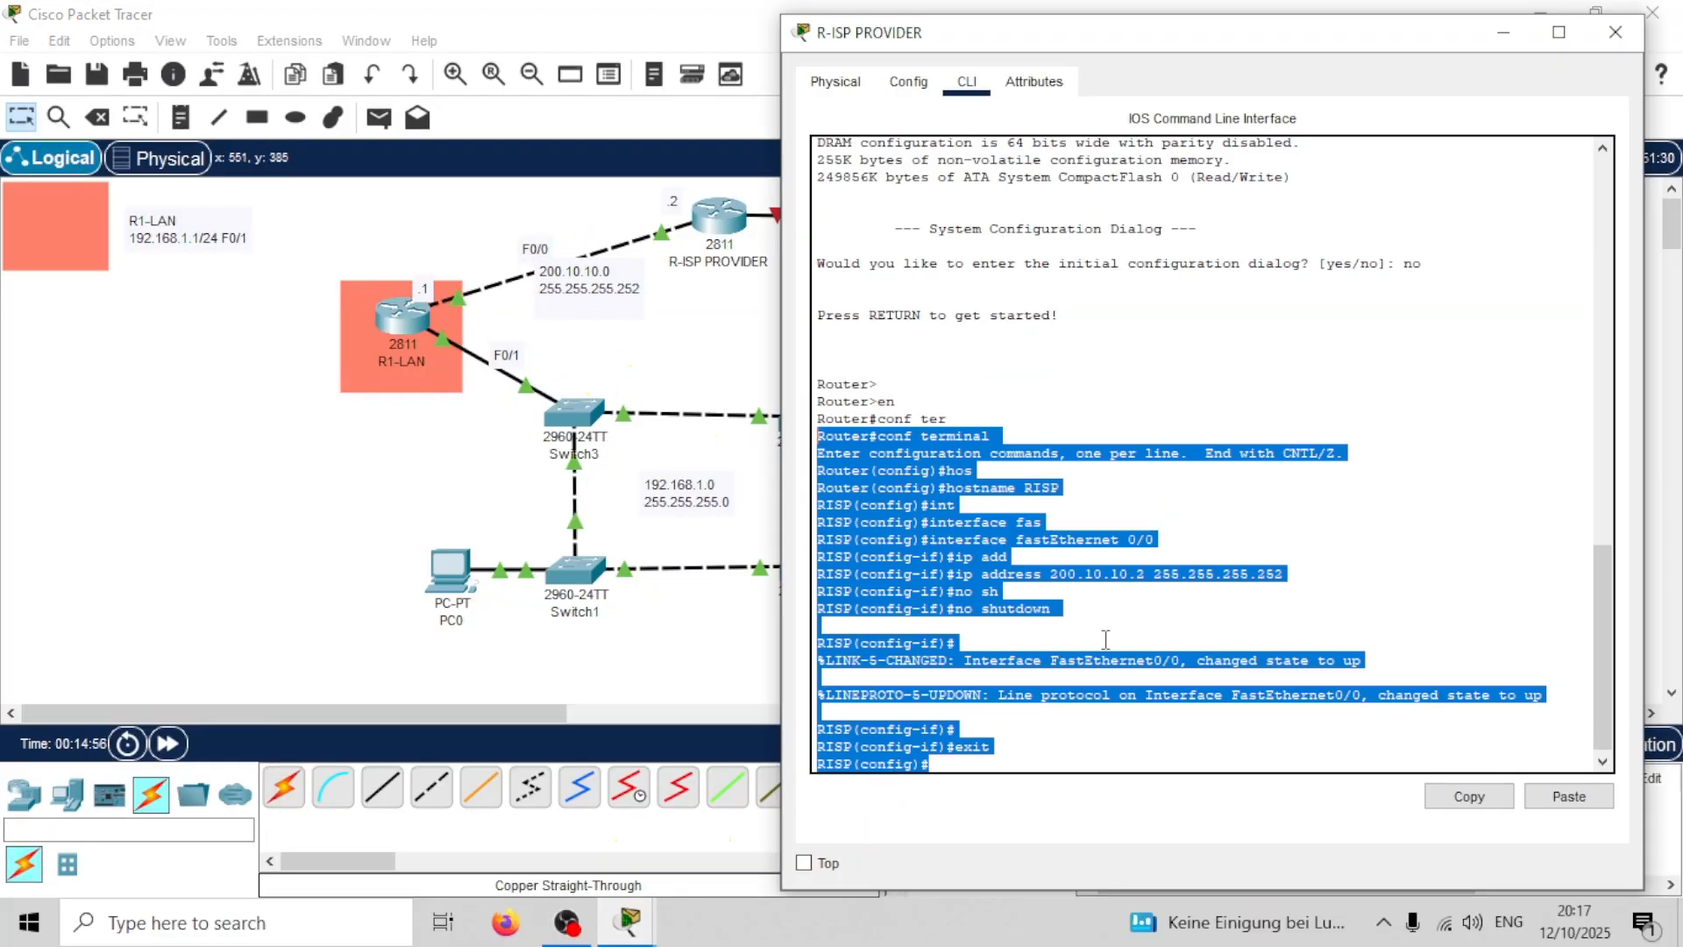
click(1106, 640)
Step: Draw rectangles filled with light yellow #fff586, one around R-ISP PROVIDER and a legend one below the red legend rectangle
click(544, 257)
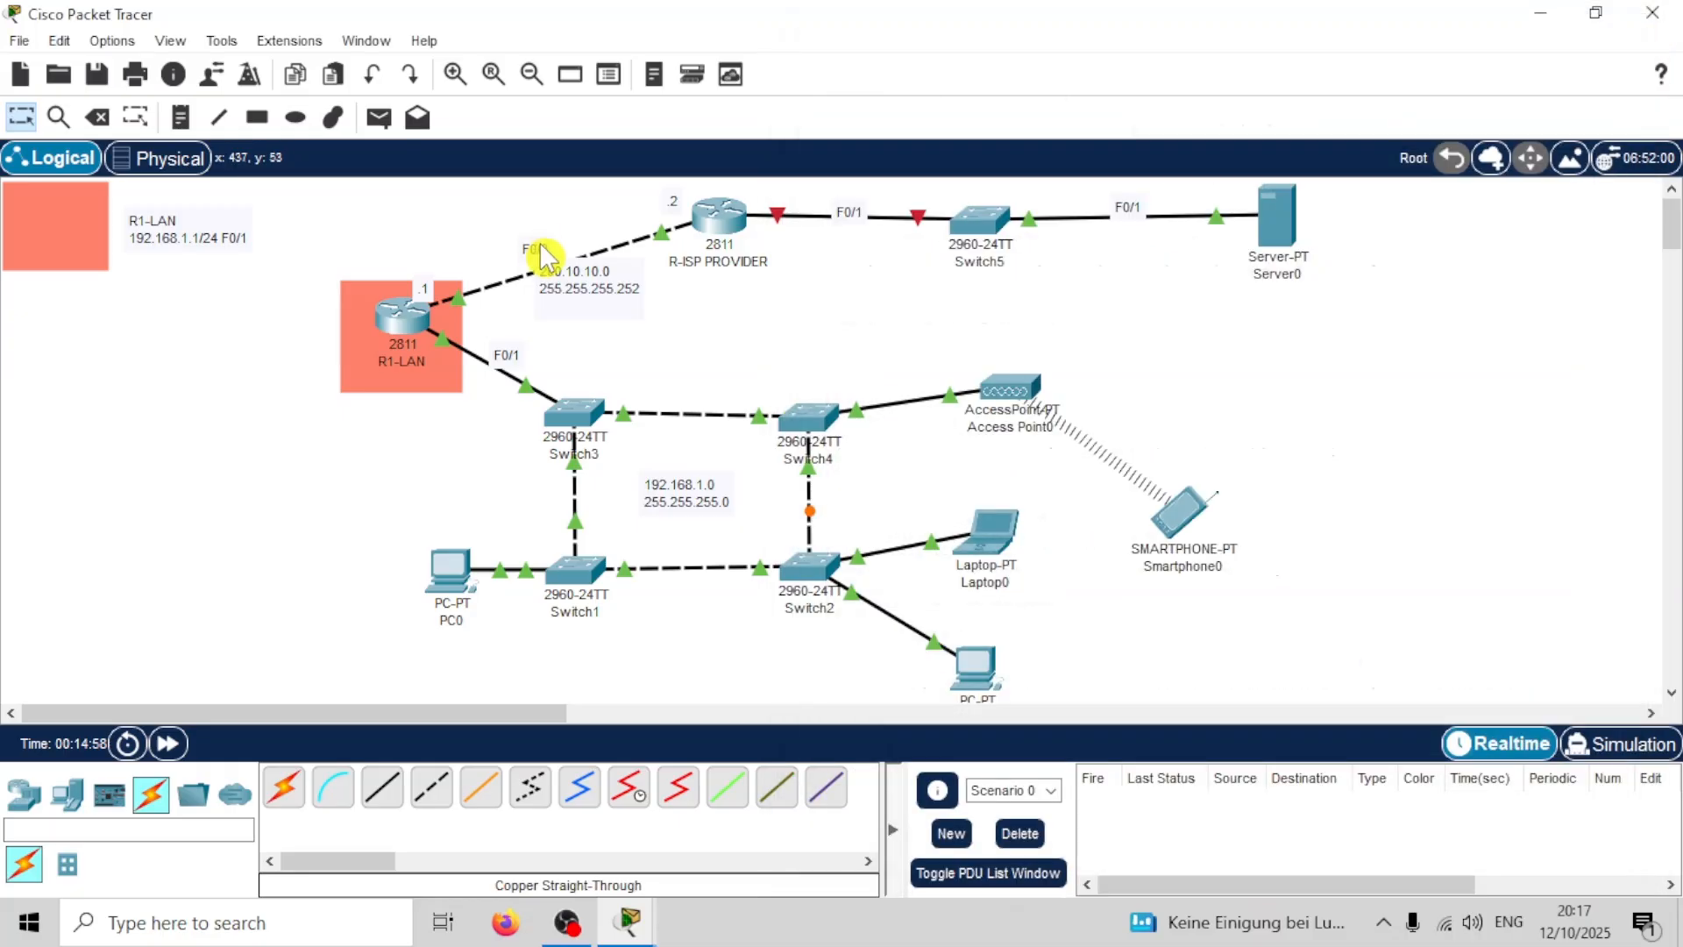
click(257, 117)
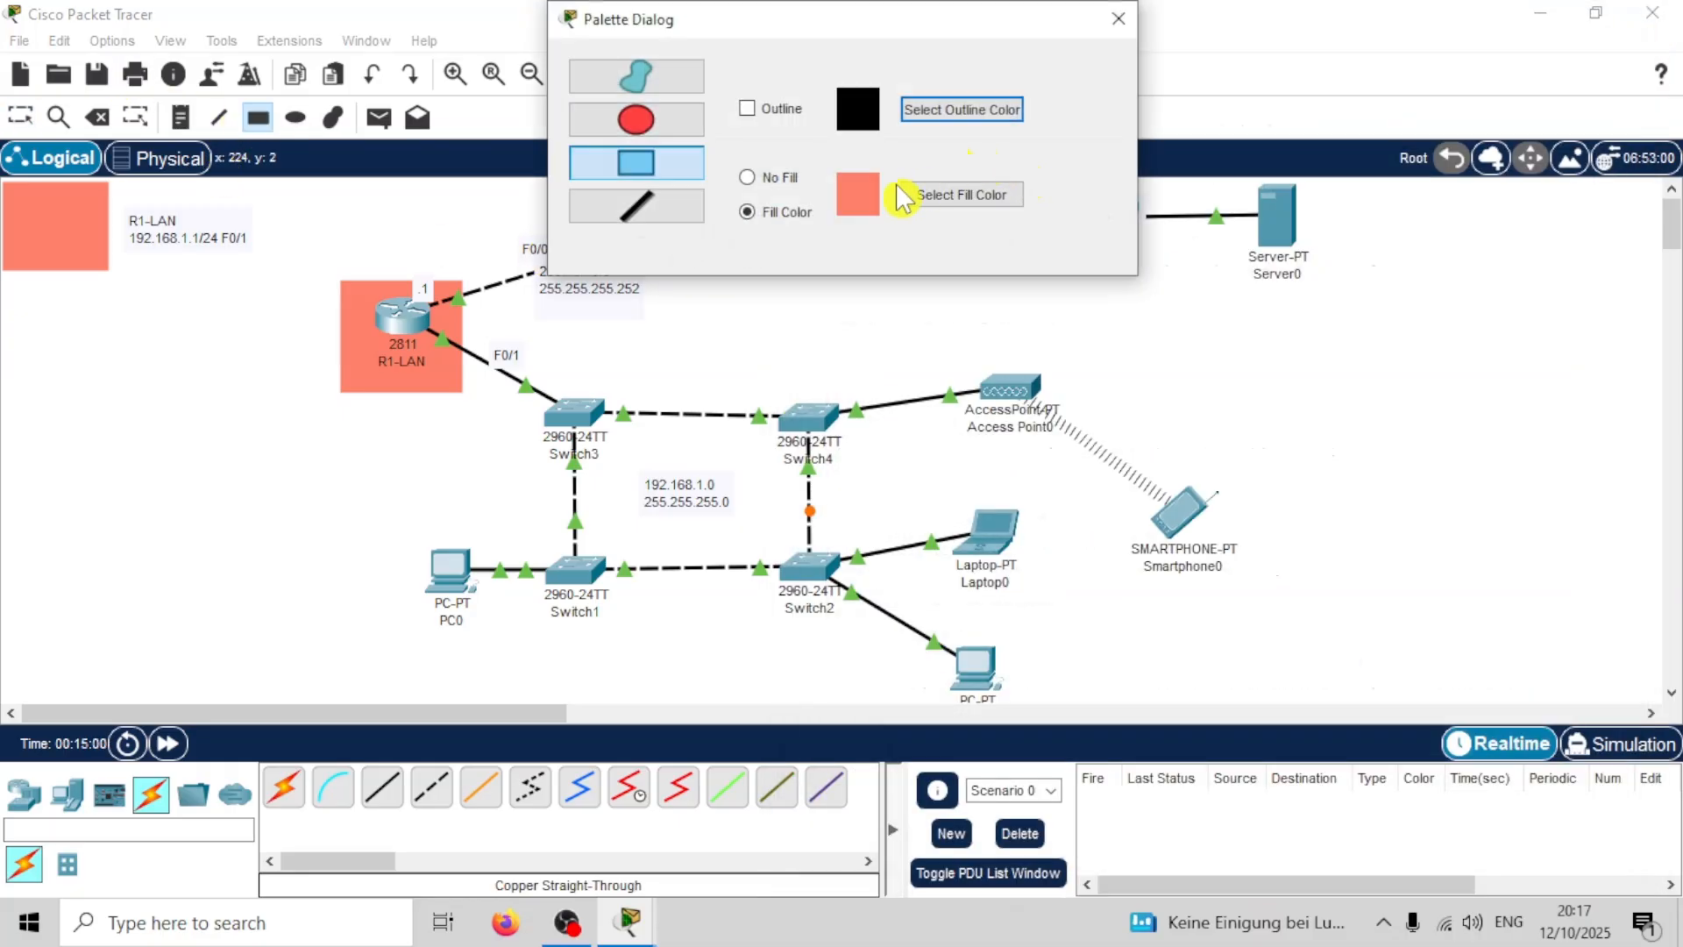
click(903, 197)
click(1054, 360)
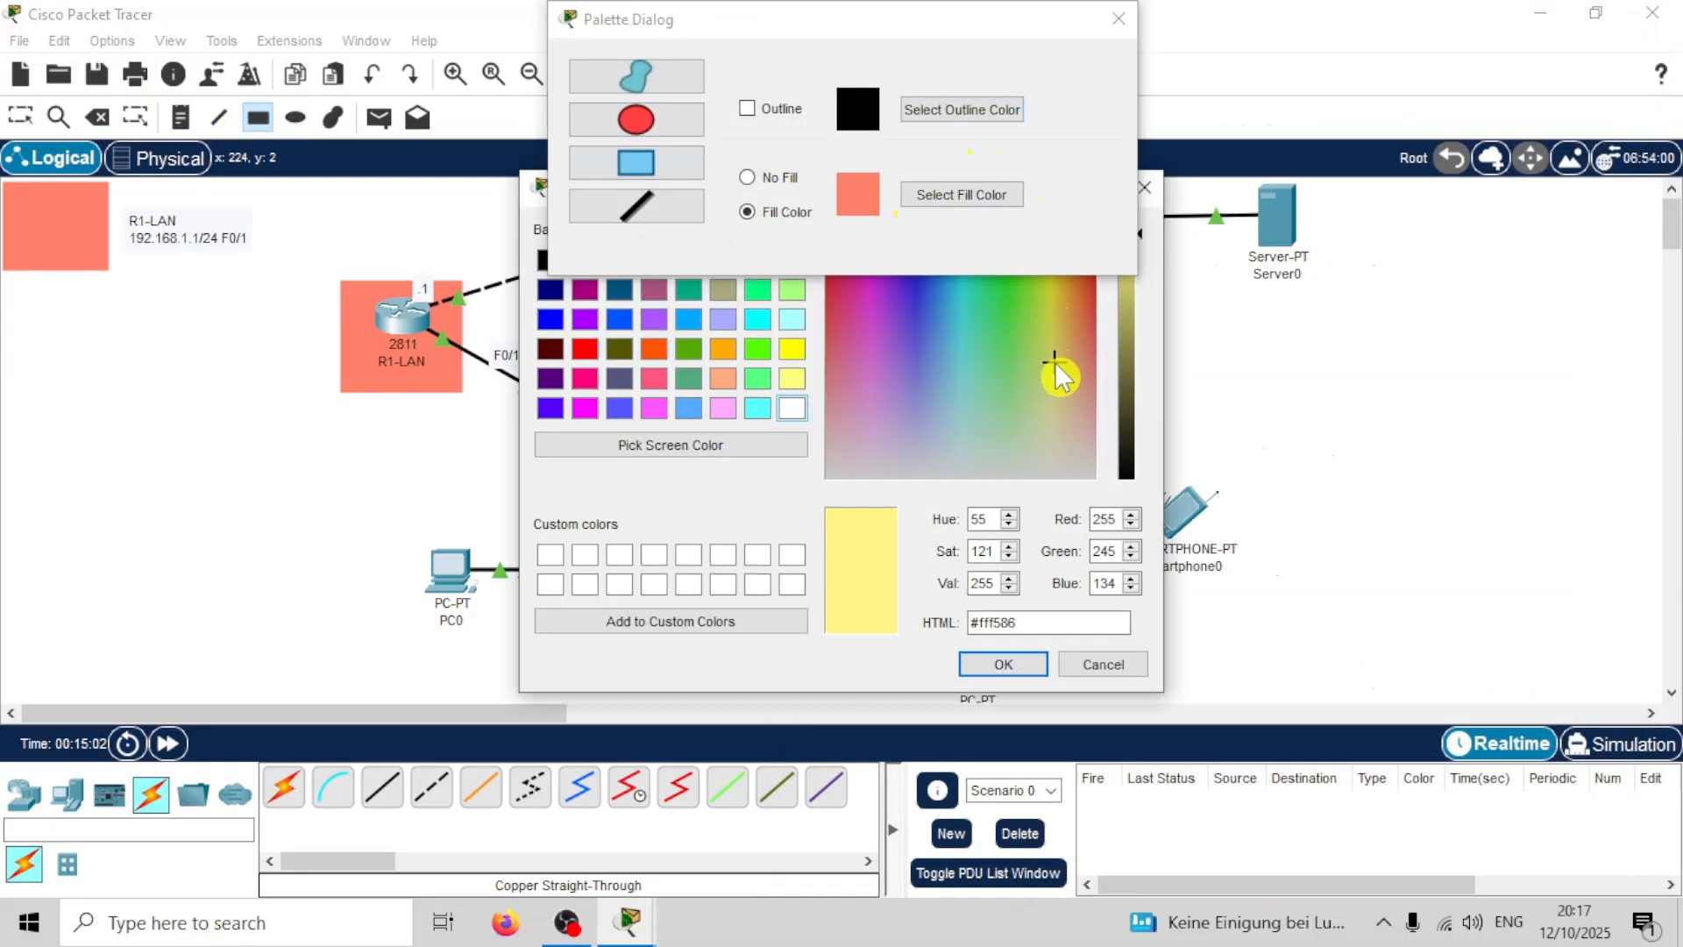
click(1004, 663)
click(1119, 19)
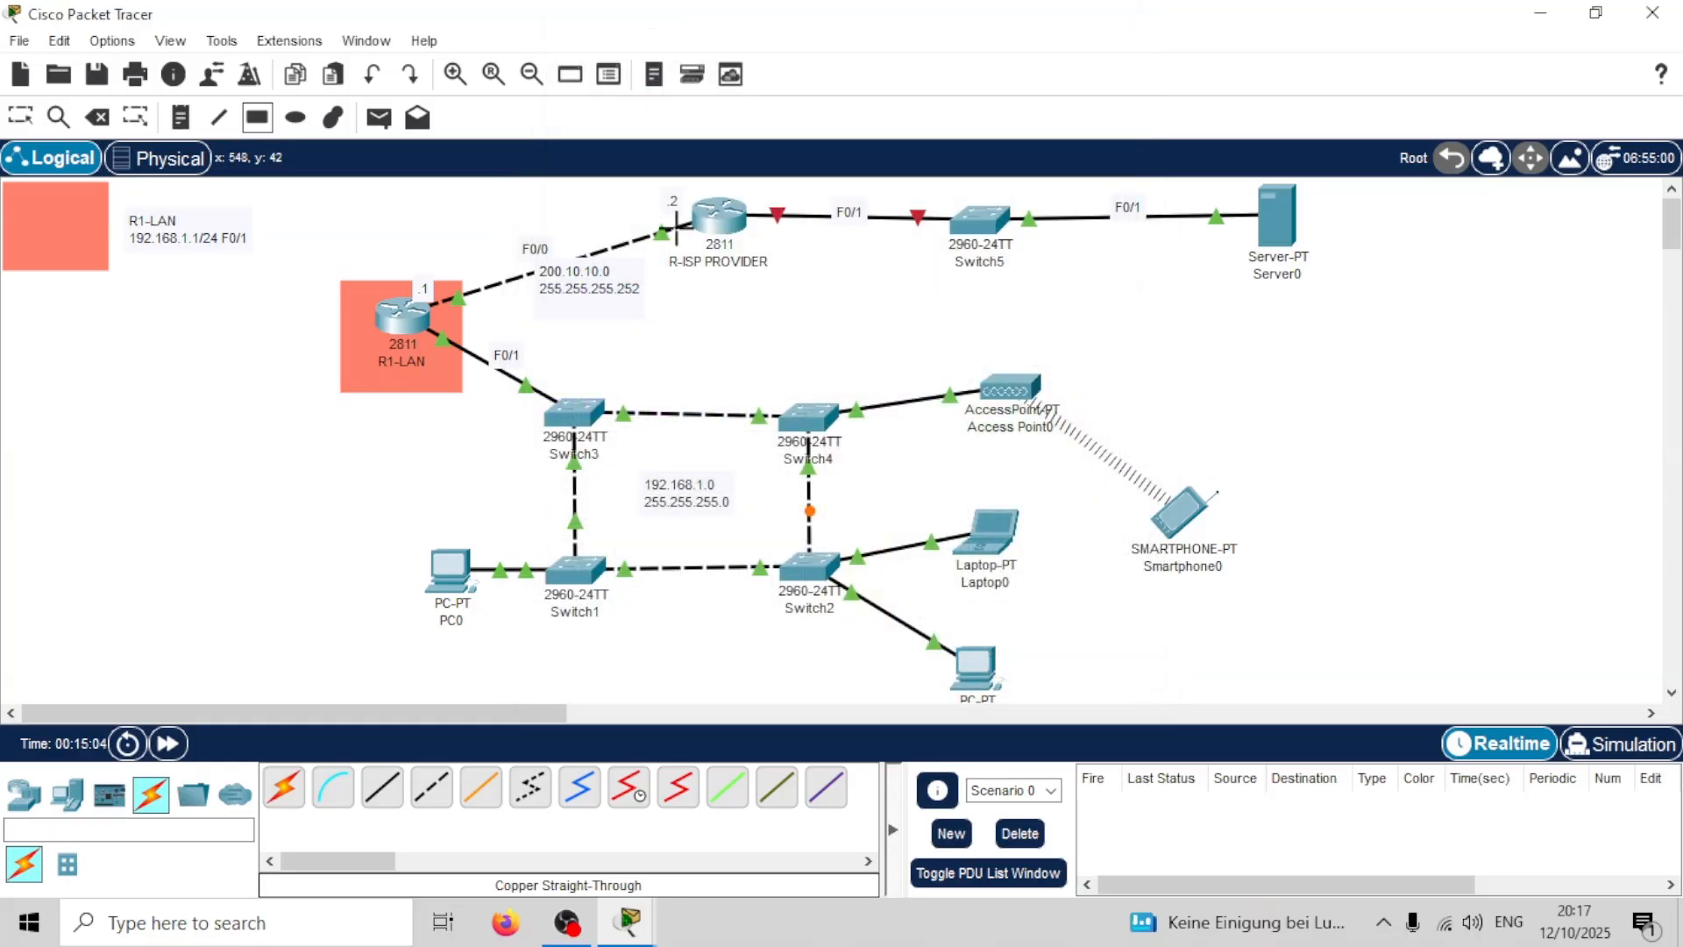
drag(653, 184, 776, 279)
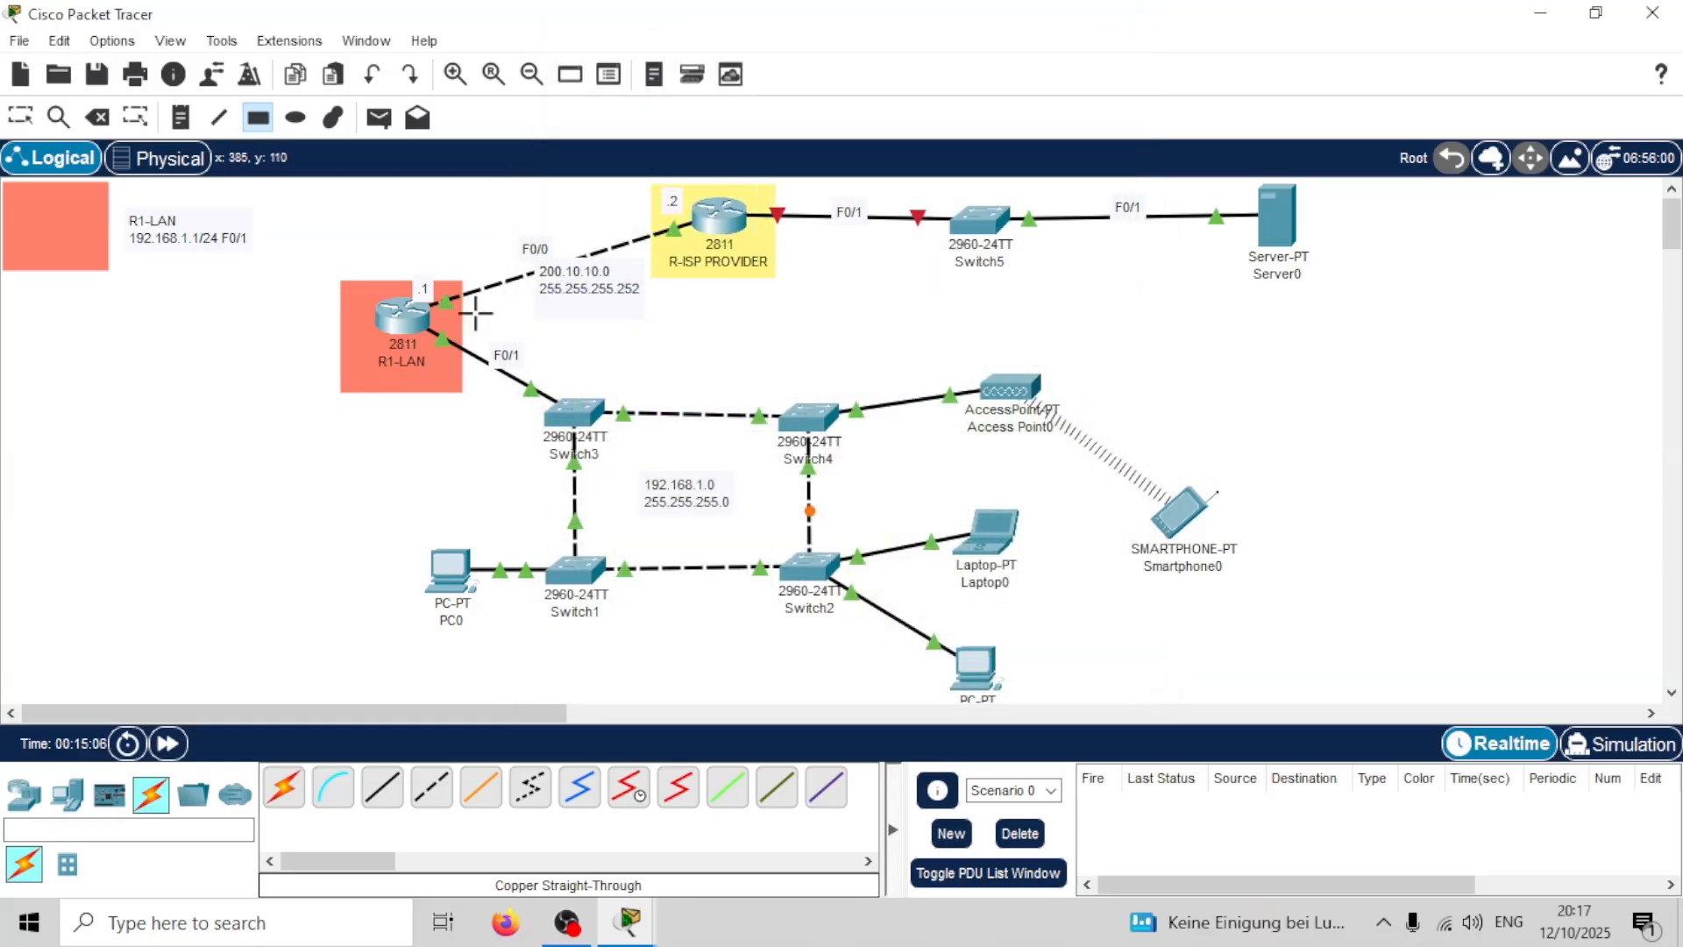
drag(2, 277, 109, 362)
Step: Add a three-line note R-ISP PROVIDER, 200.10.10.2/30 and F0/0 beside the yellow legend rectangle
click(180, 117)
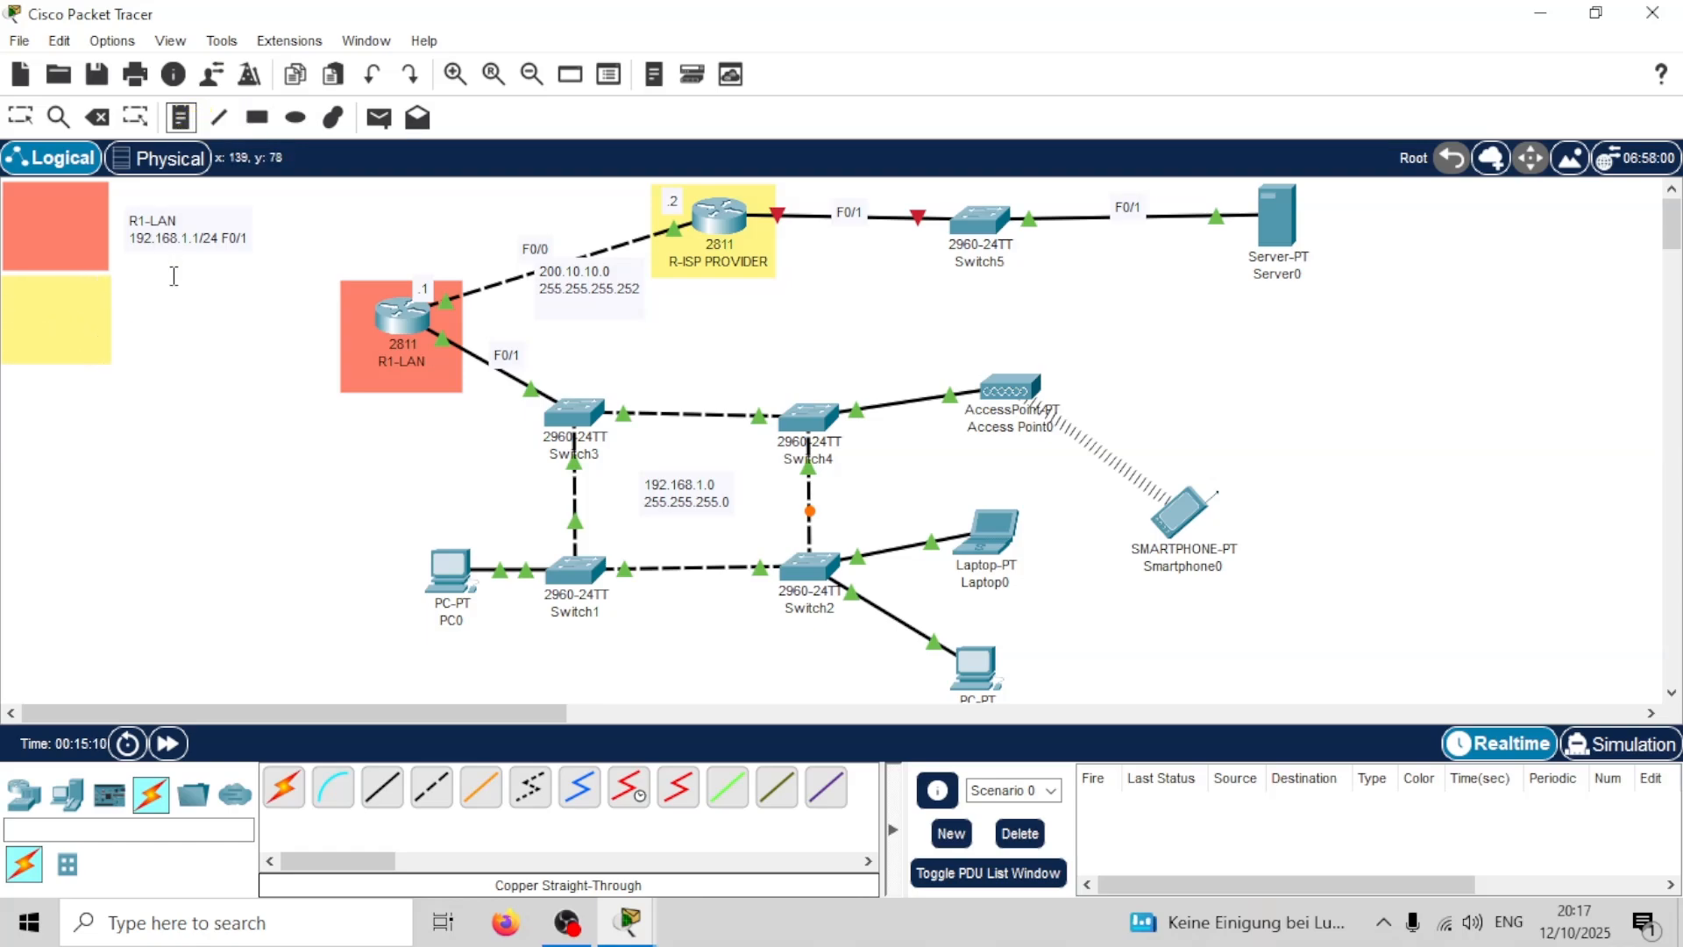
click(121, 298)
text(R-)
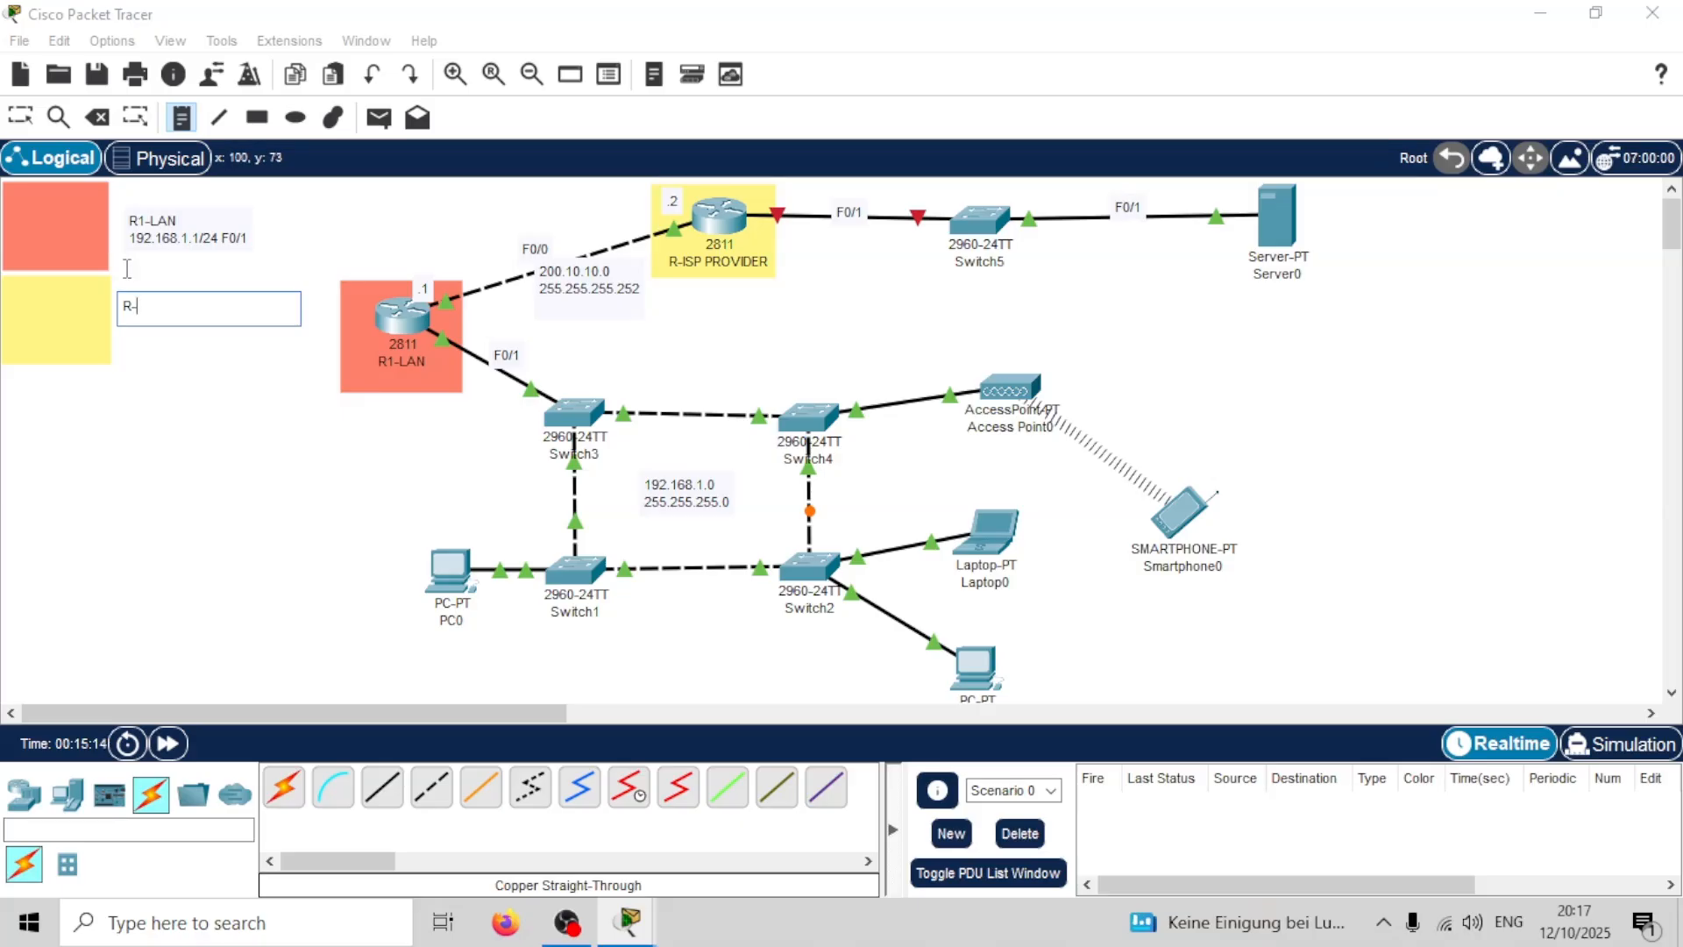
text(ISP PROVIDER)
key(Return)
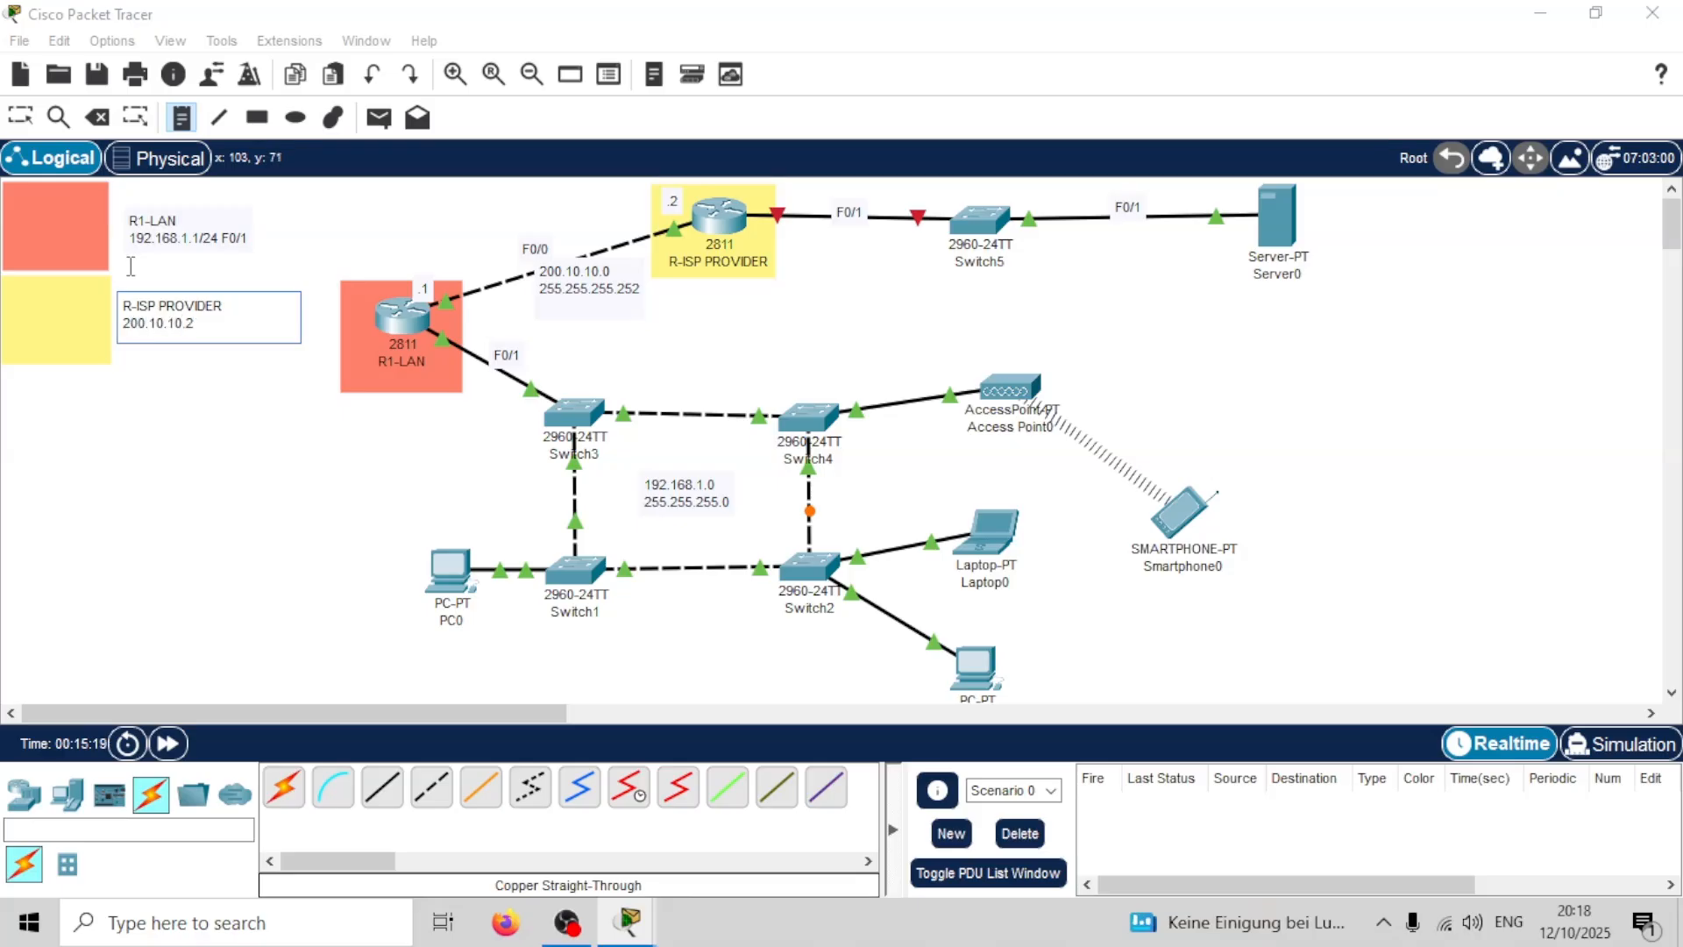
key(Return)
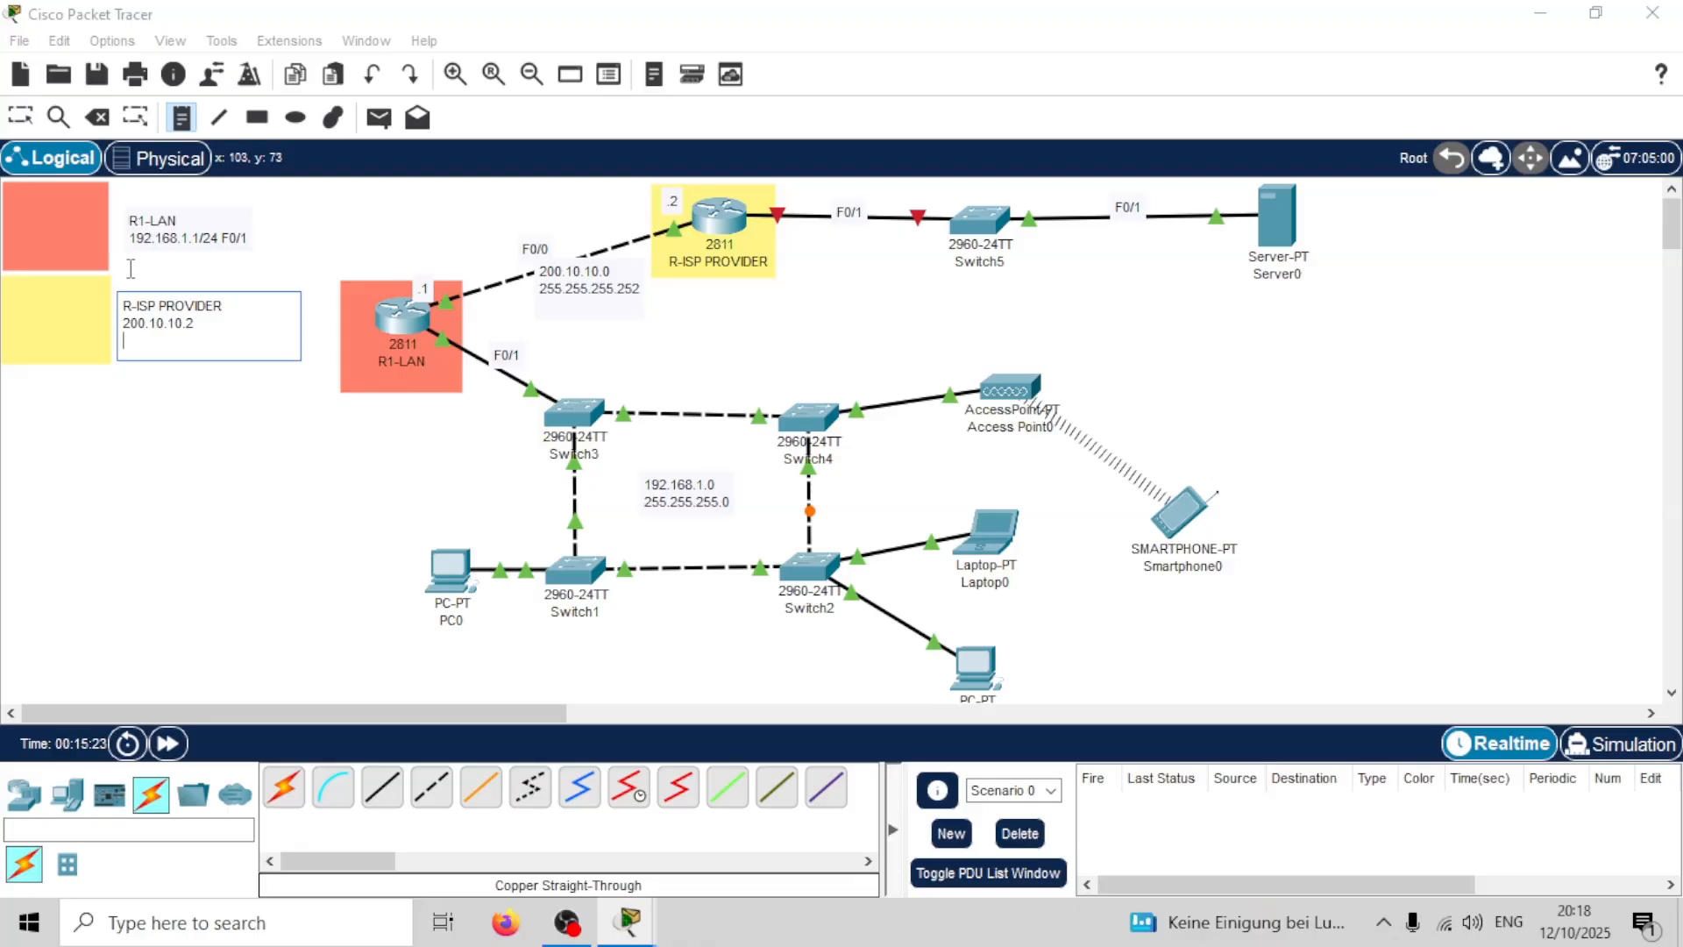
key(BackSpace)
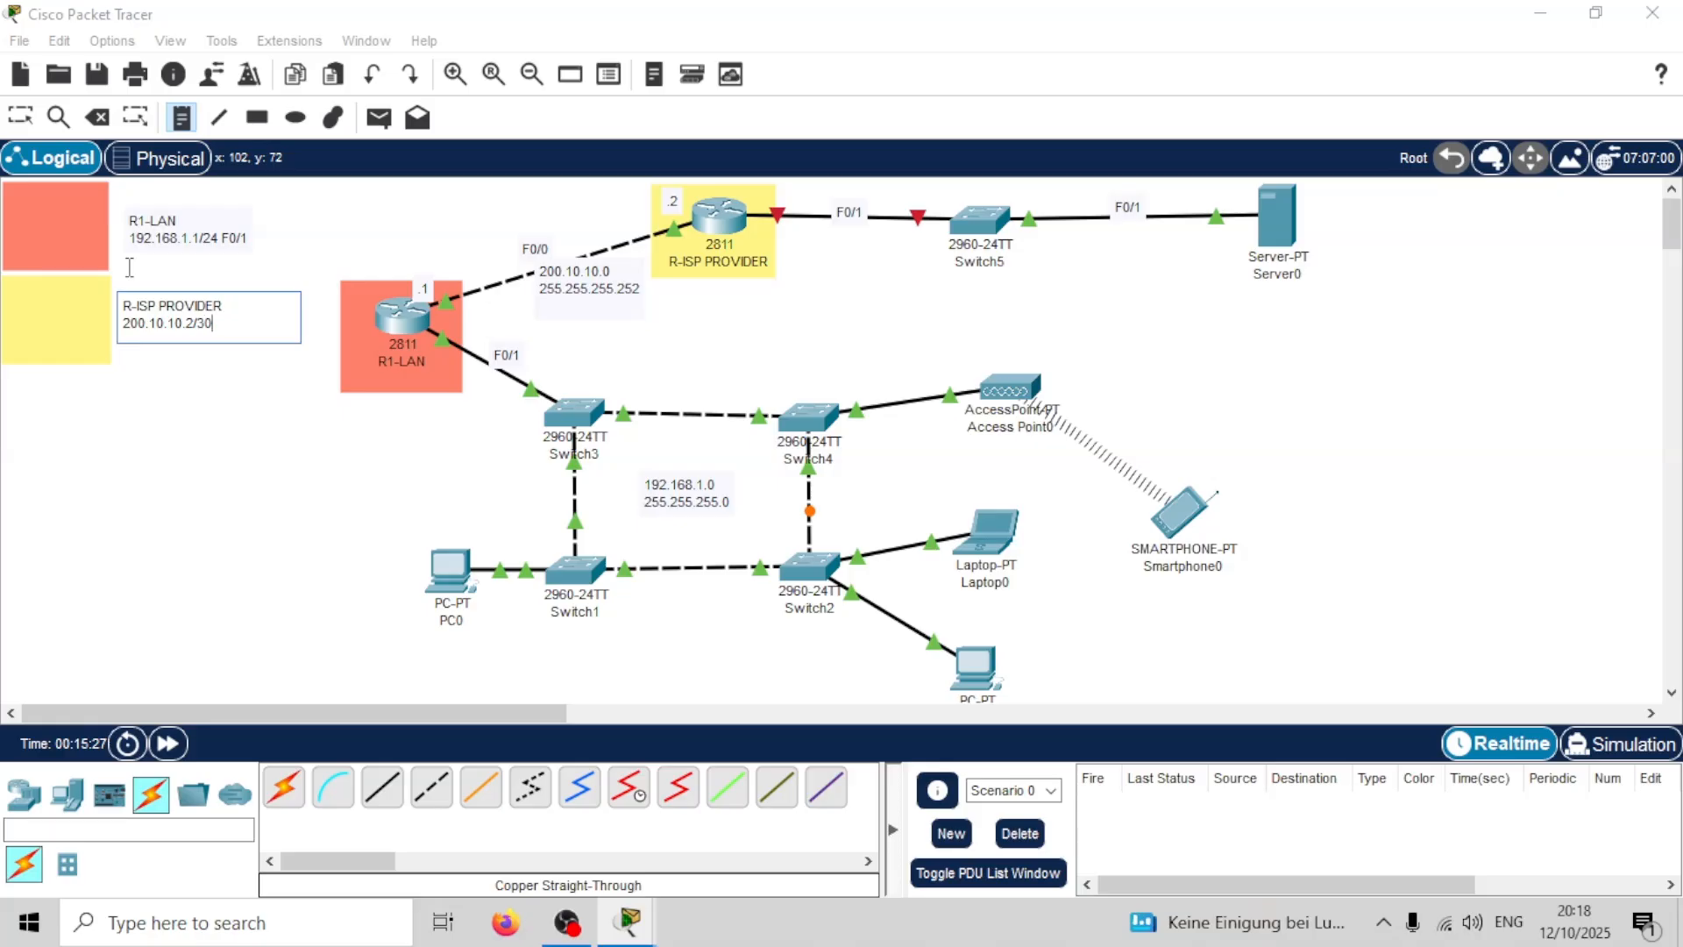
text(/30)
key(Return)
text(F)
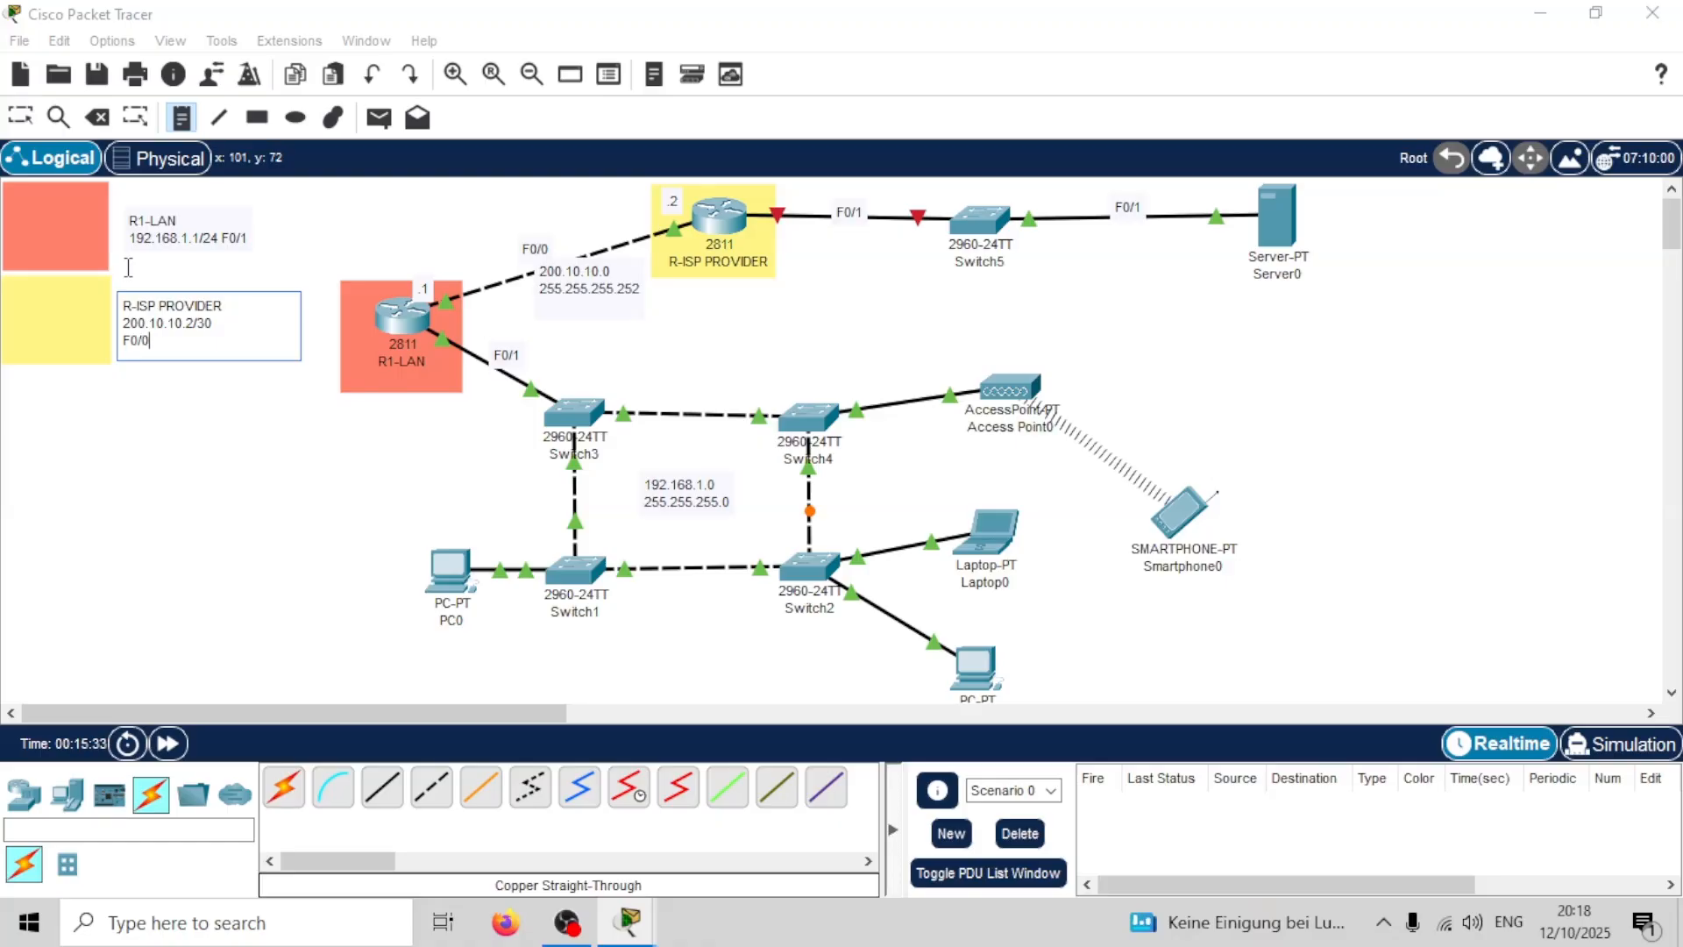
text(0/0)
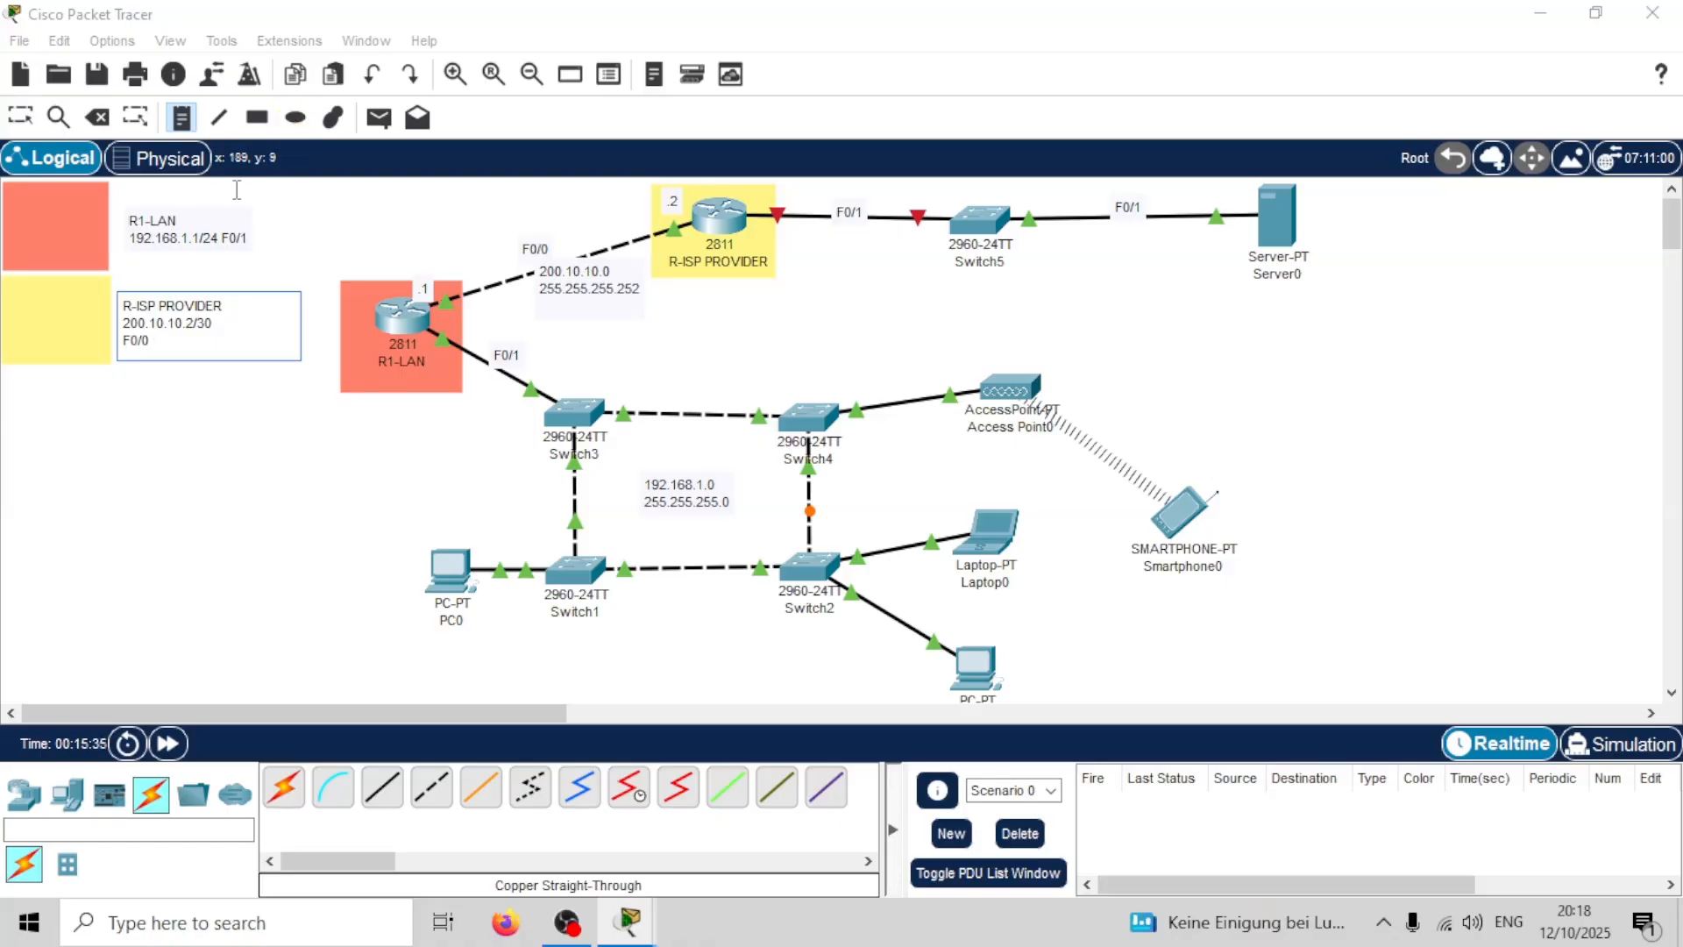
key(Escape)
Step: Add a third line, 200.10.10.1/30 F0/0, to the R1-LAN legend note
double_click(231, 236)
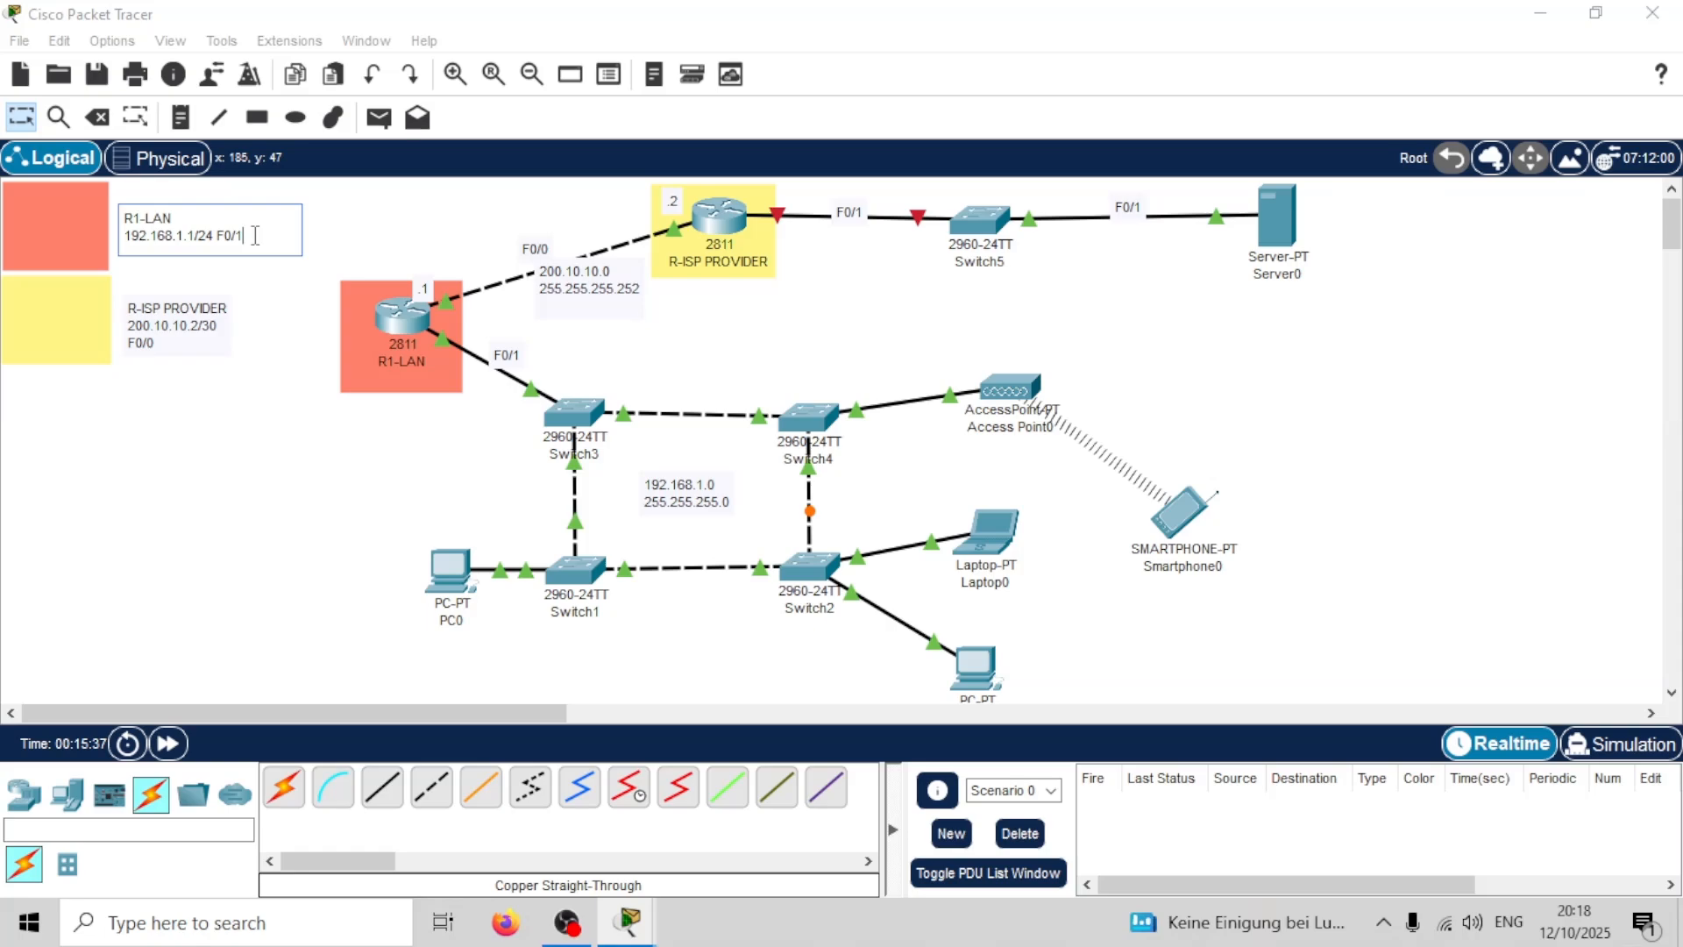
key(Return)
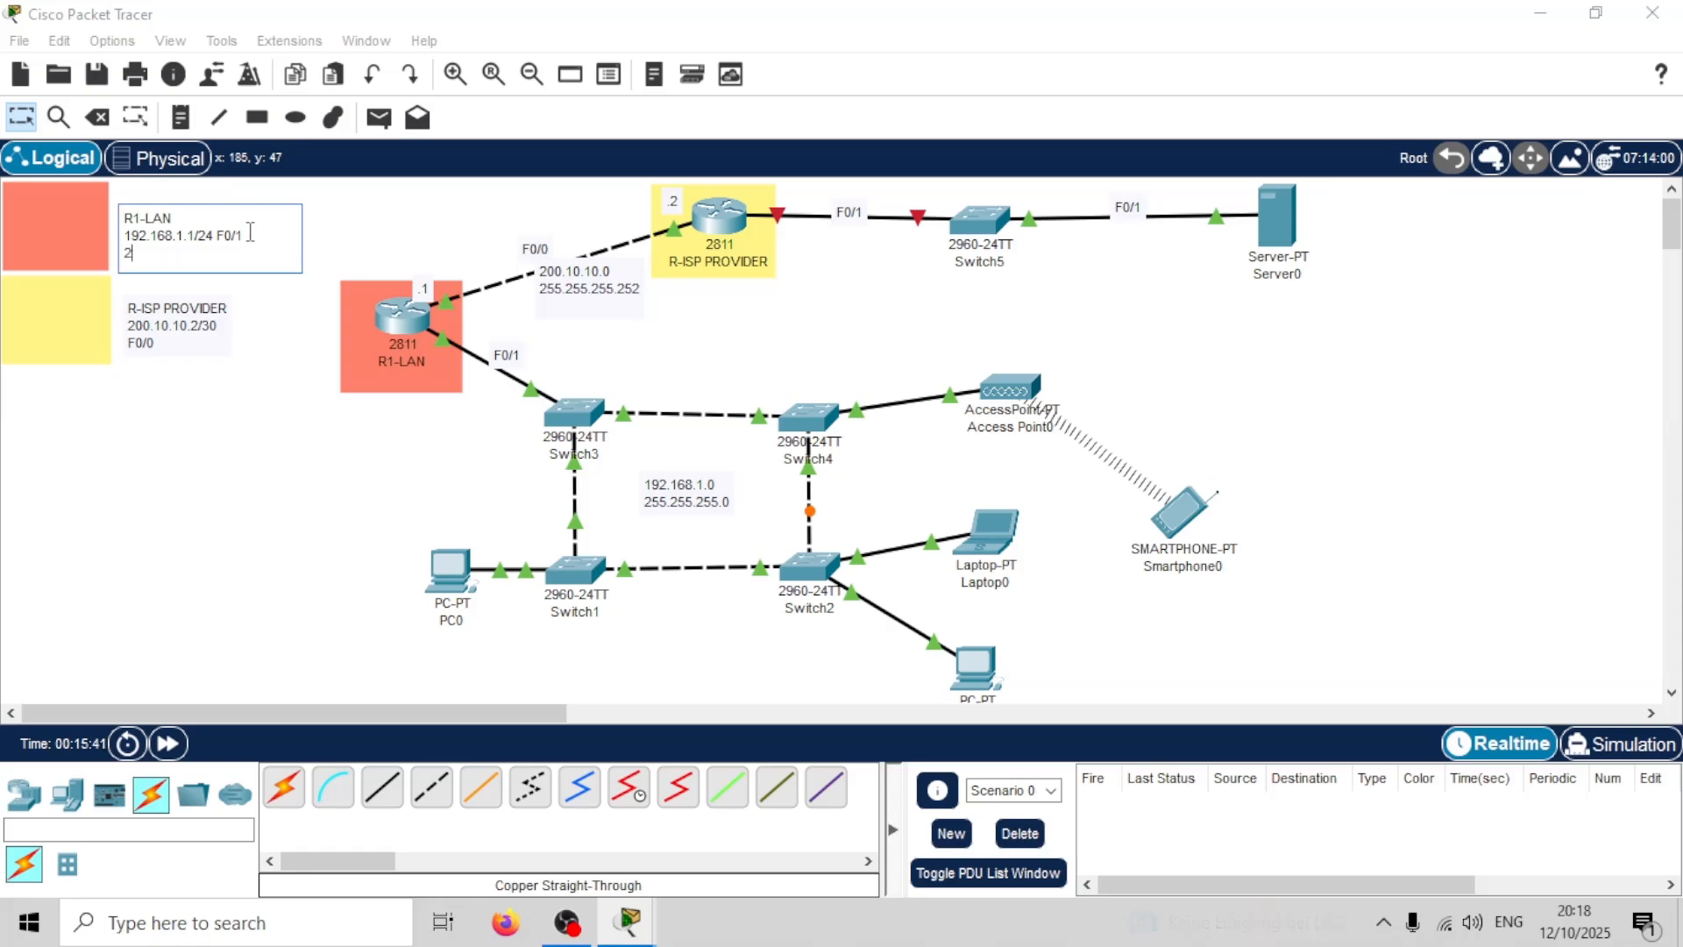
text(200.10.10.1/30 F)
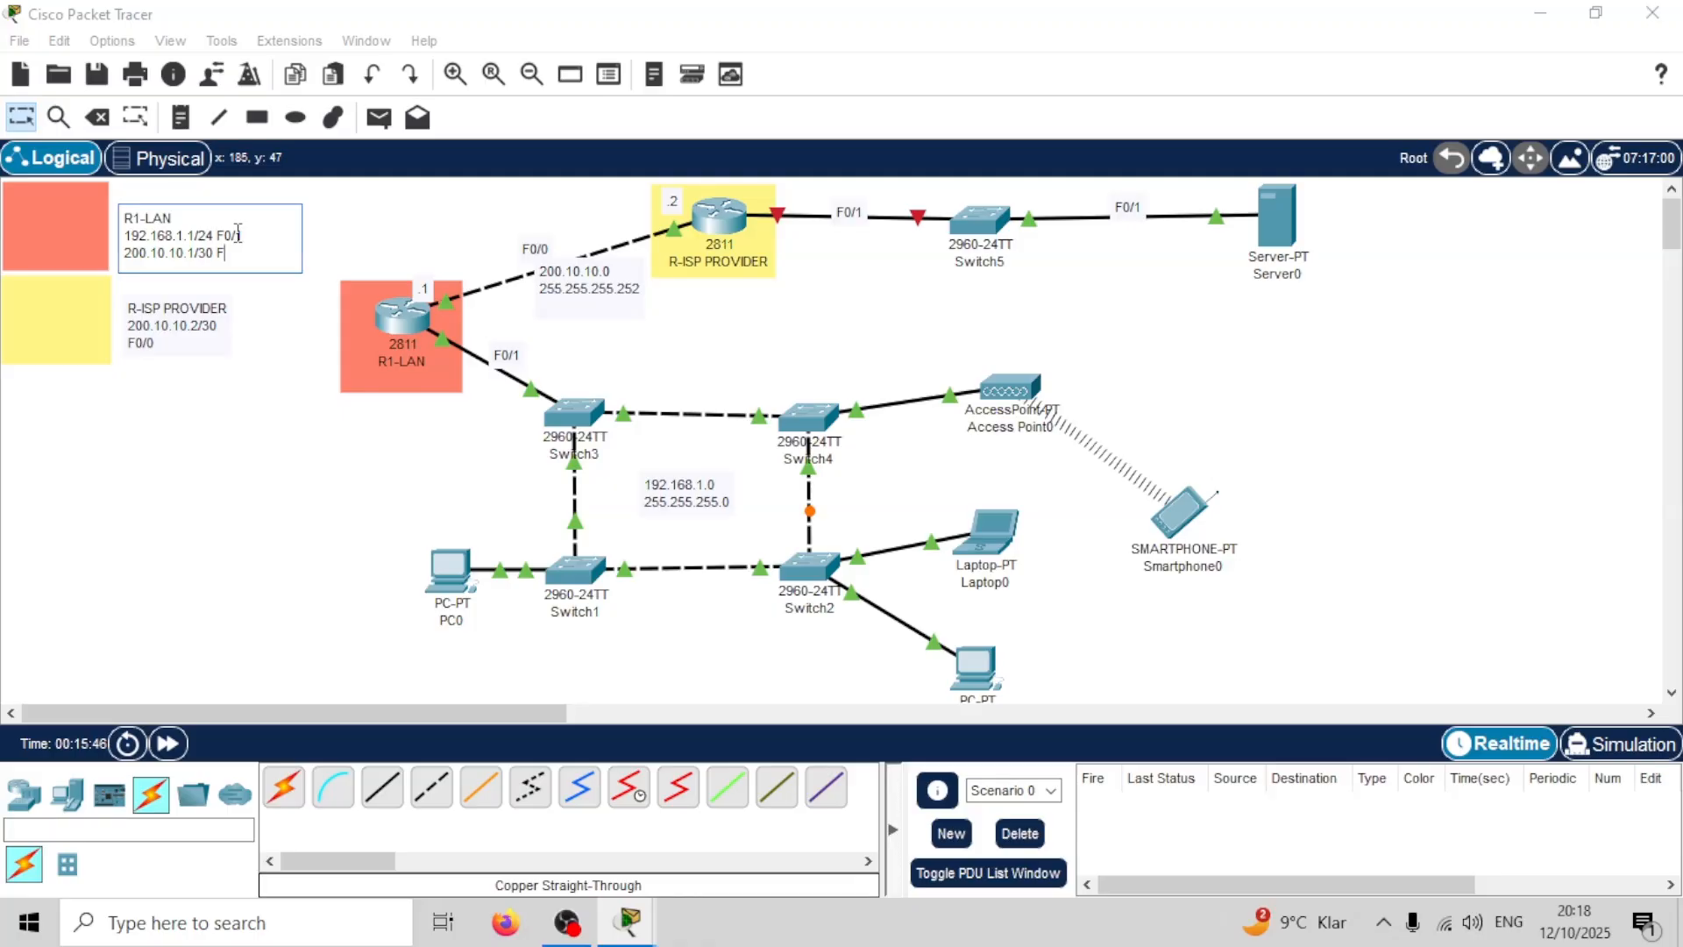
text(0/0)
key(Escape)
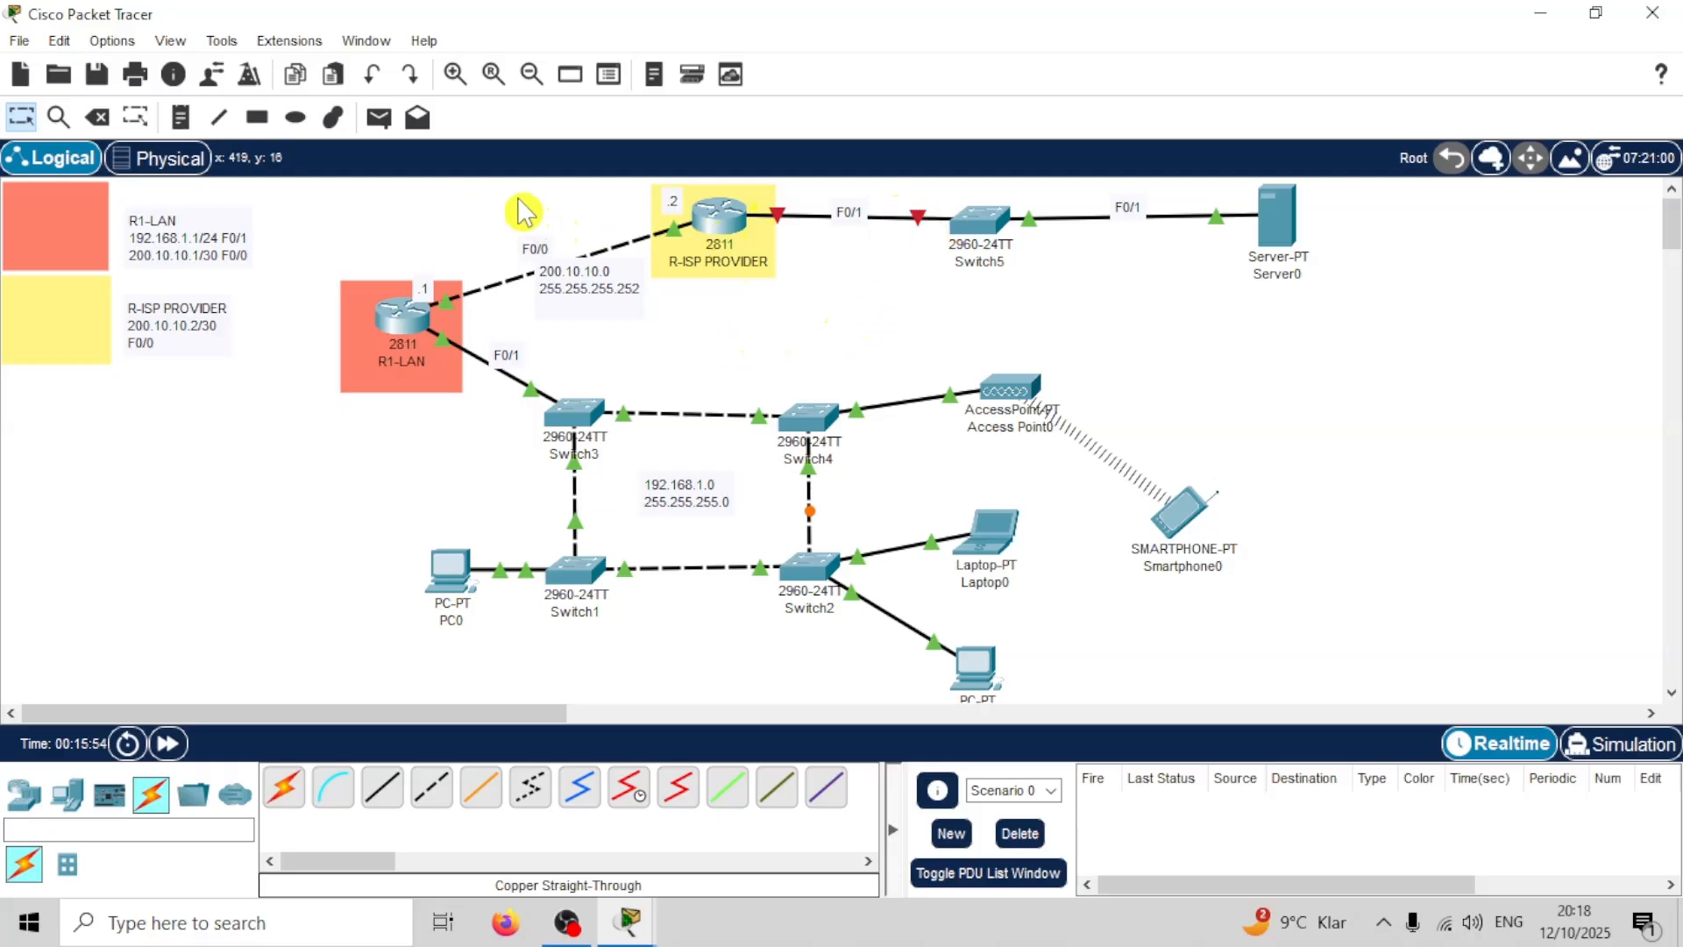
Step: Test connectivity by sending a simple PDU from PC0 to R1-LAN and firing it again
click(379, 118)
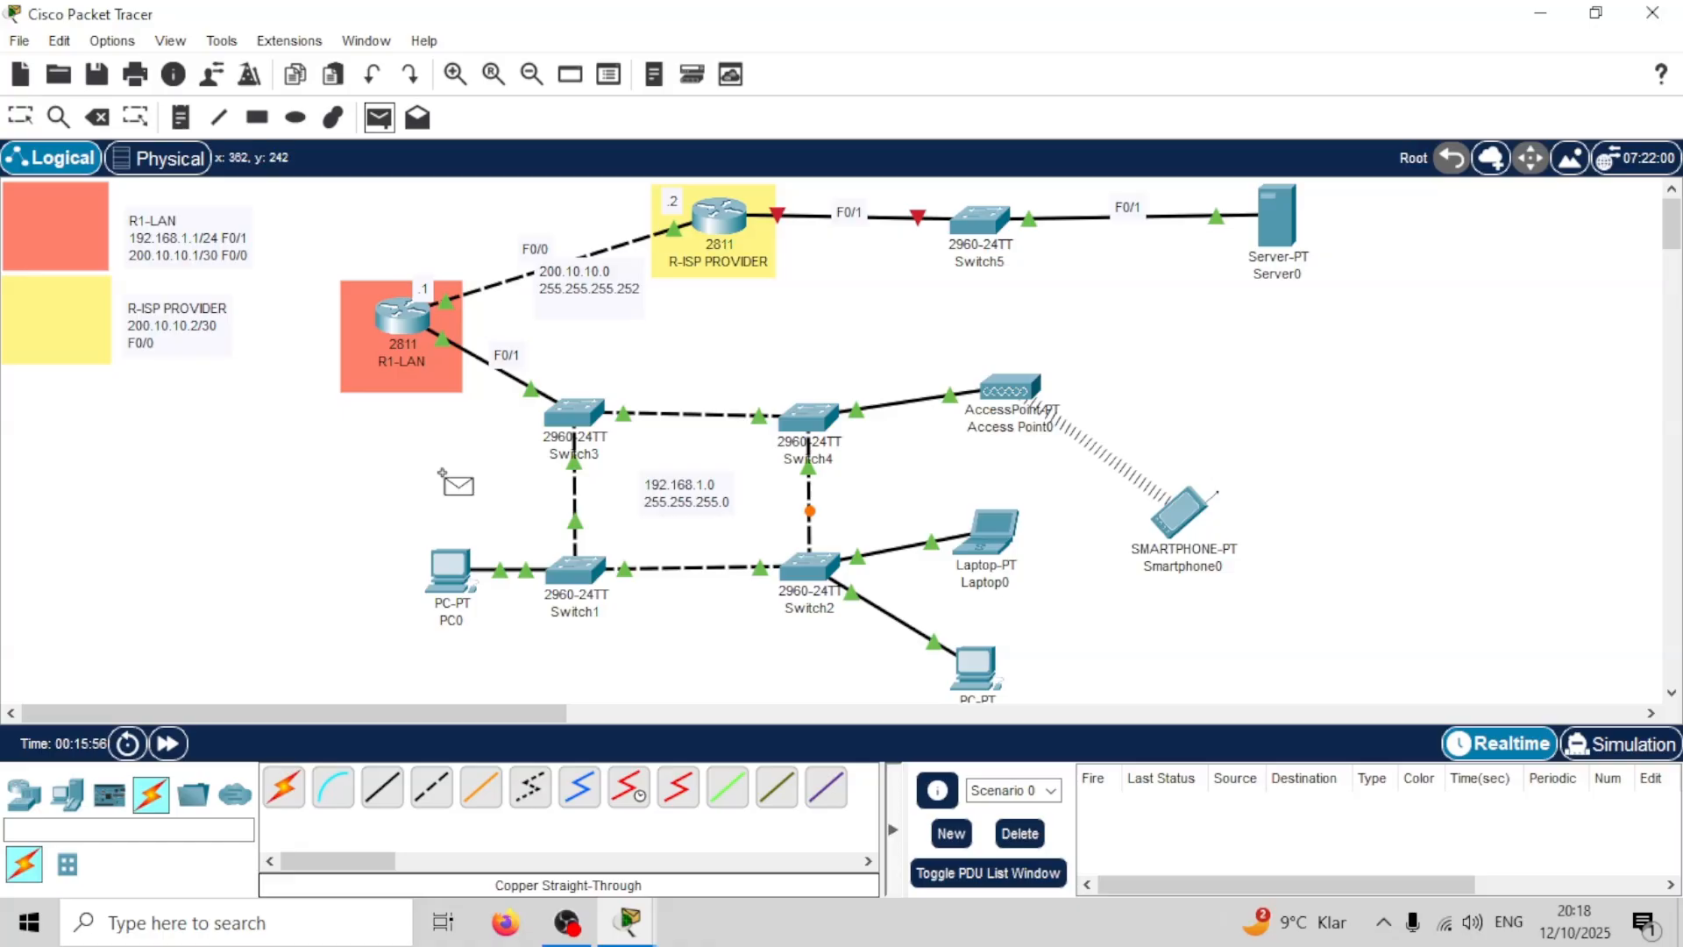
click(450, 570)
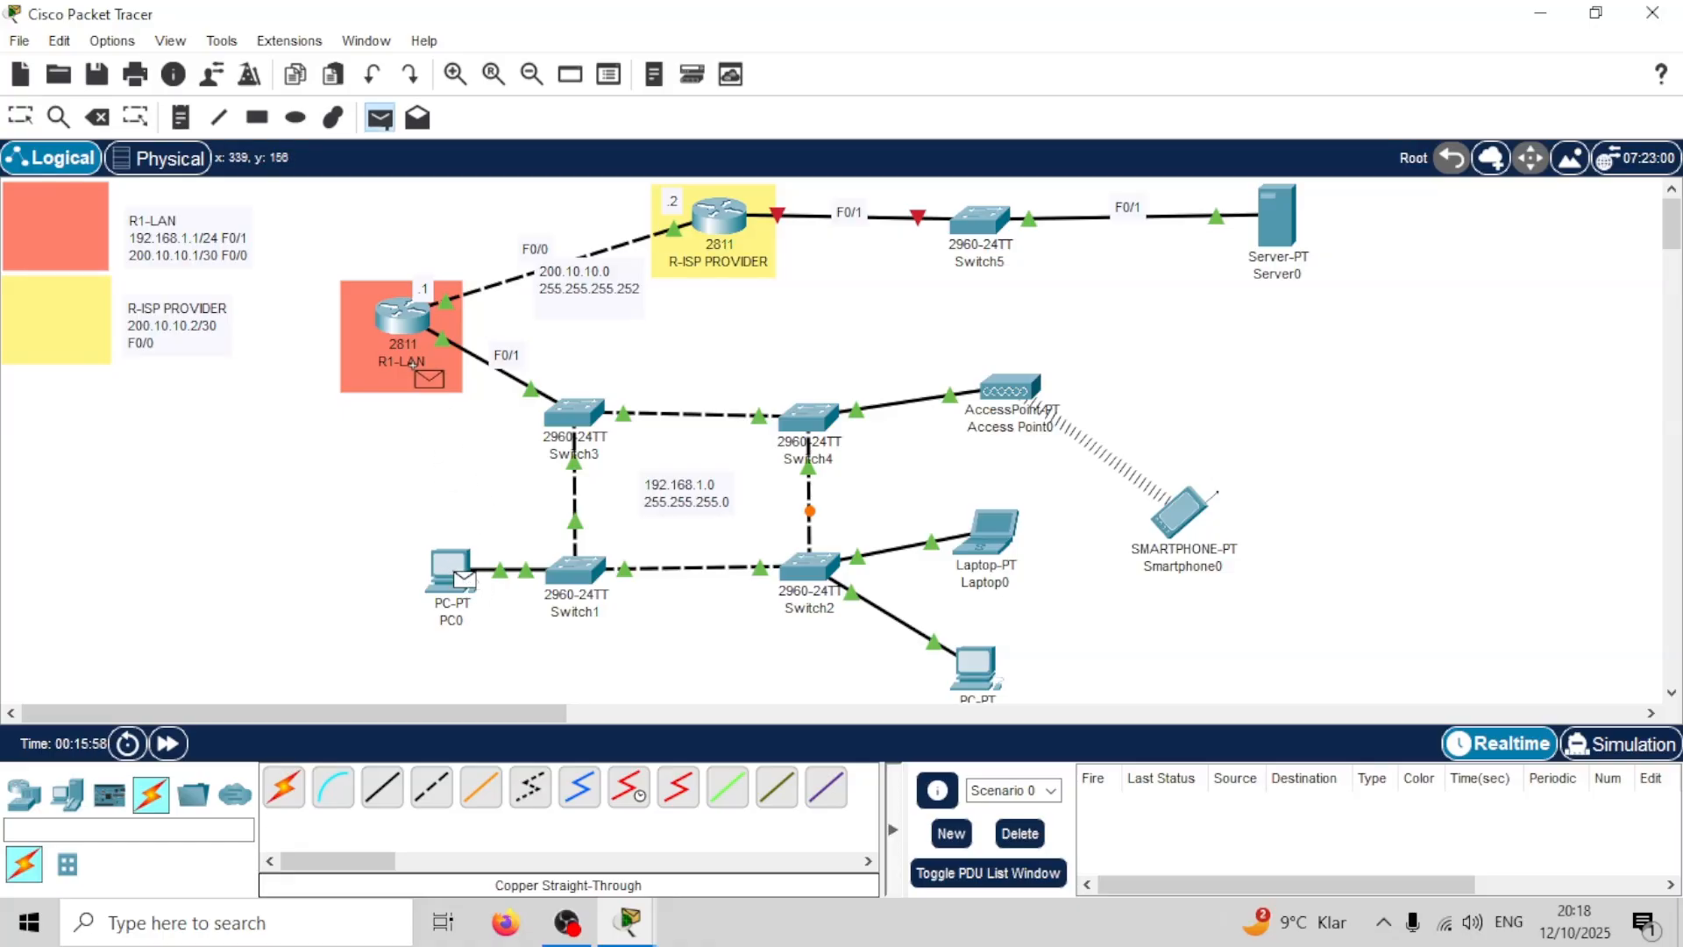
click(404, 320)
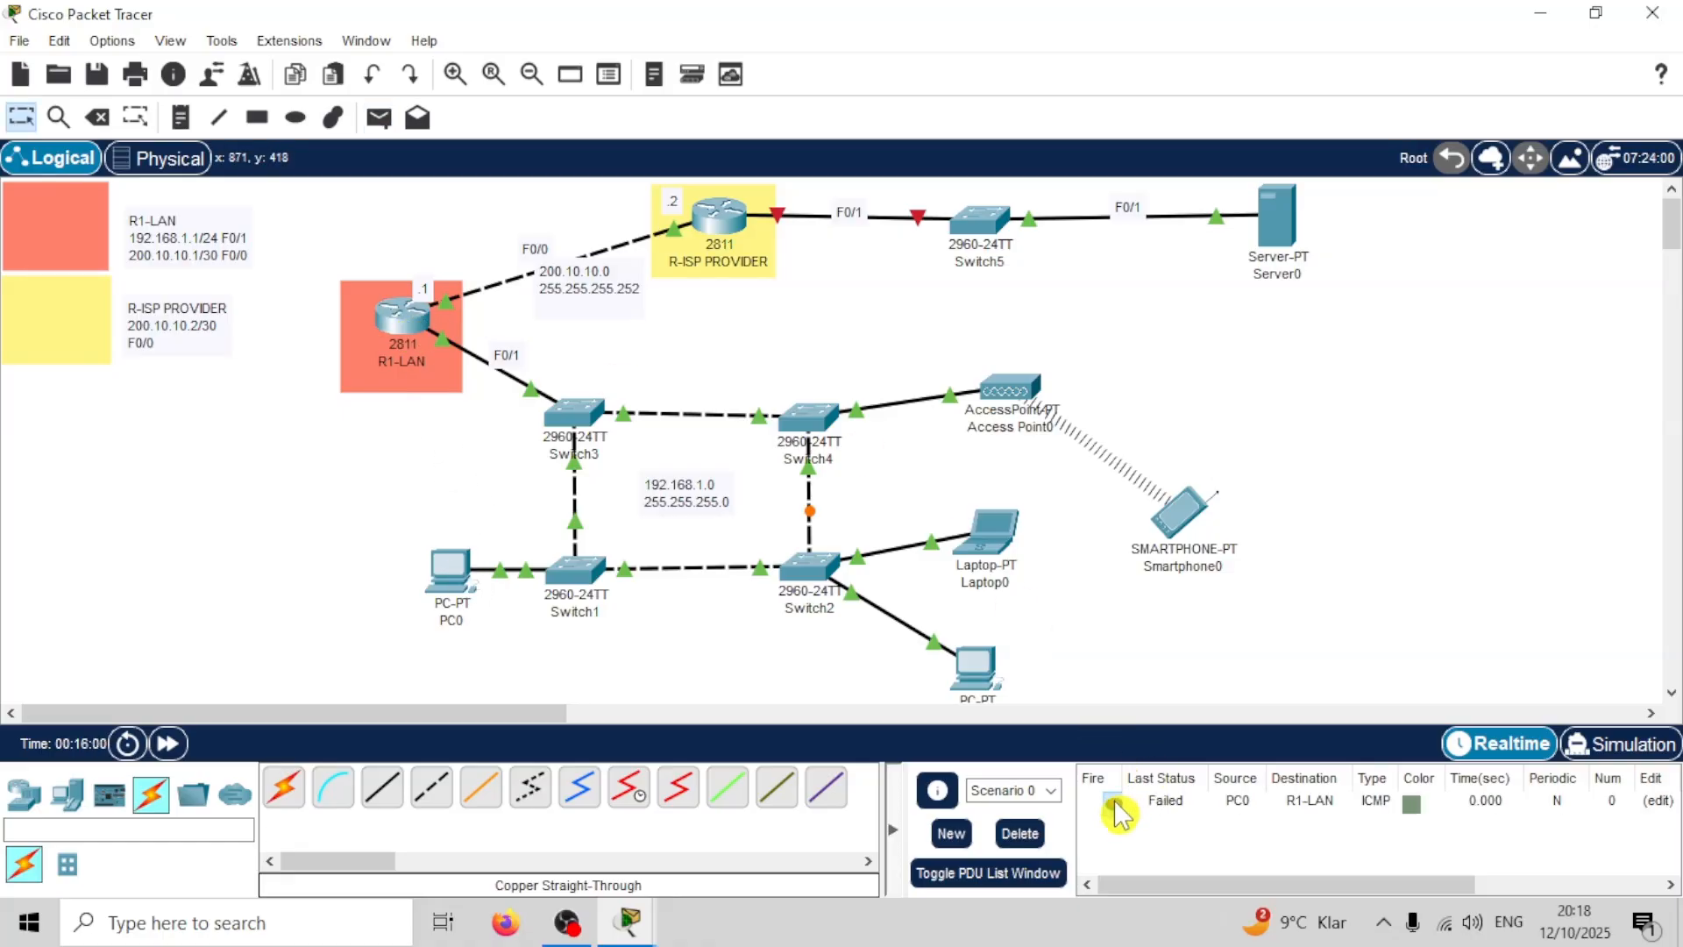
double_click(1112, 803)
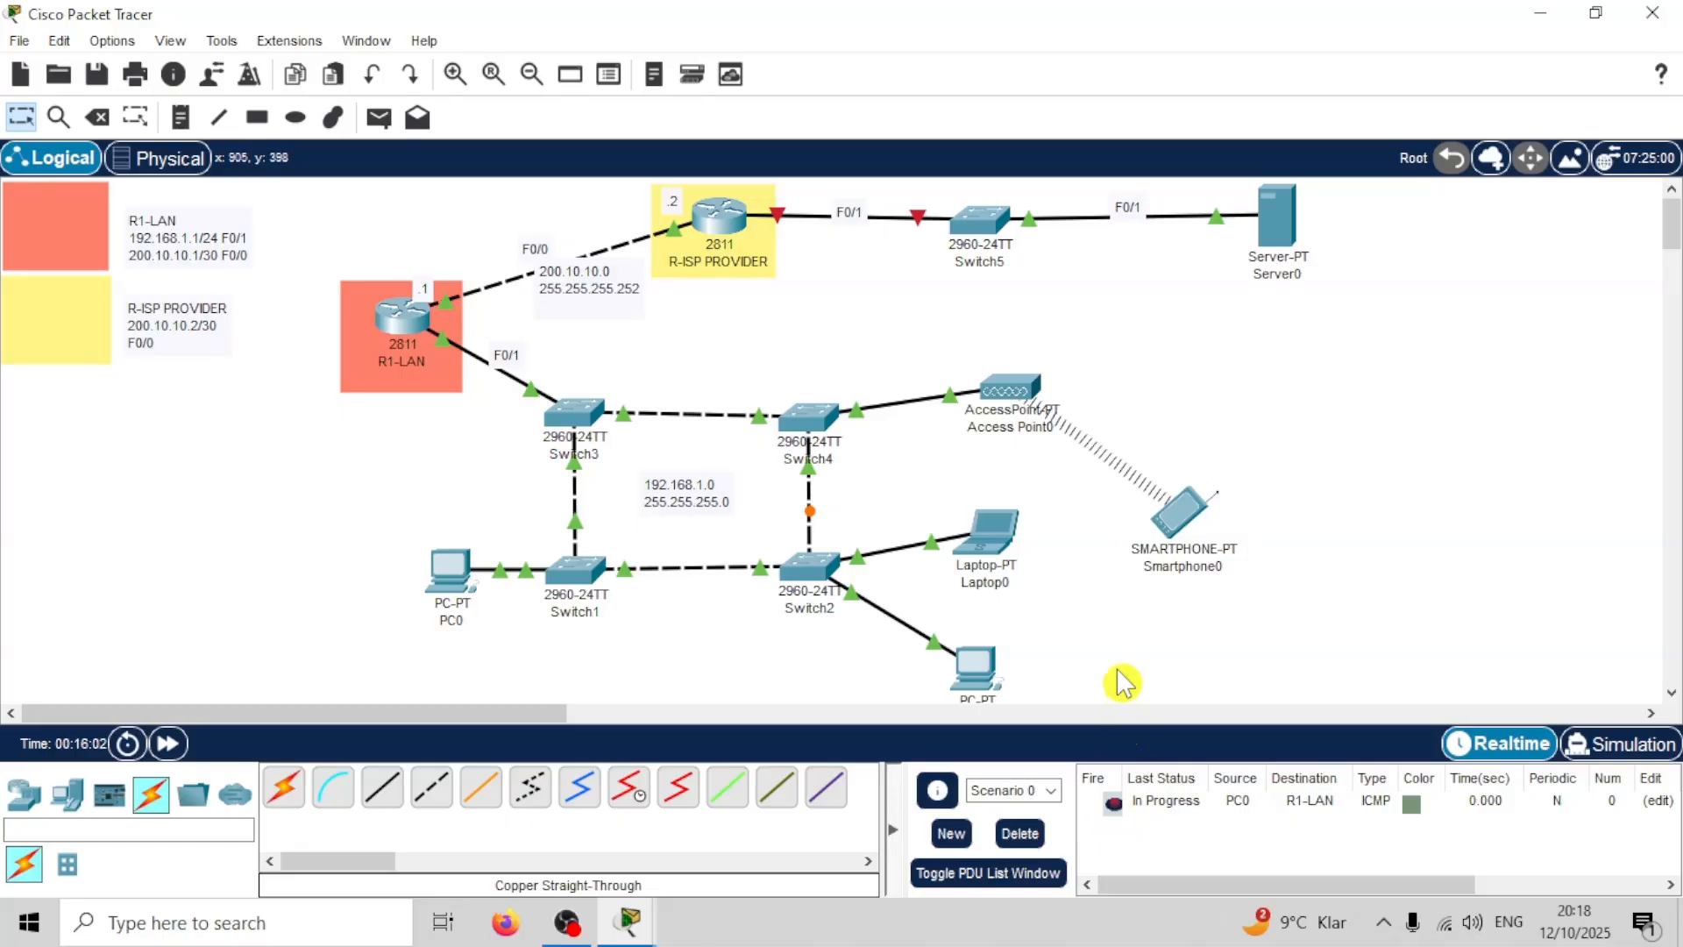
Step: Give PC0 the static IPv4 address 192.168.1.13 with subnet mask 255.255.255.0
click(450, 570)
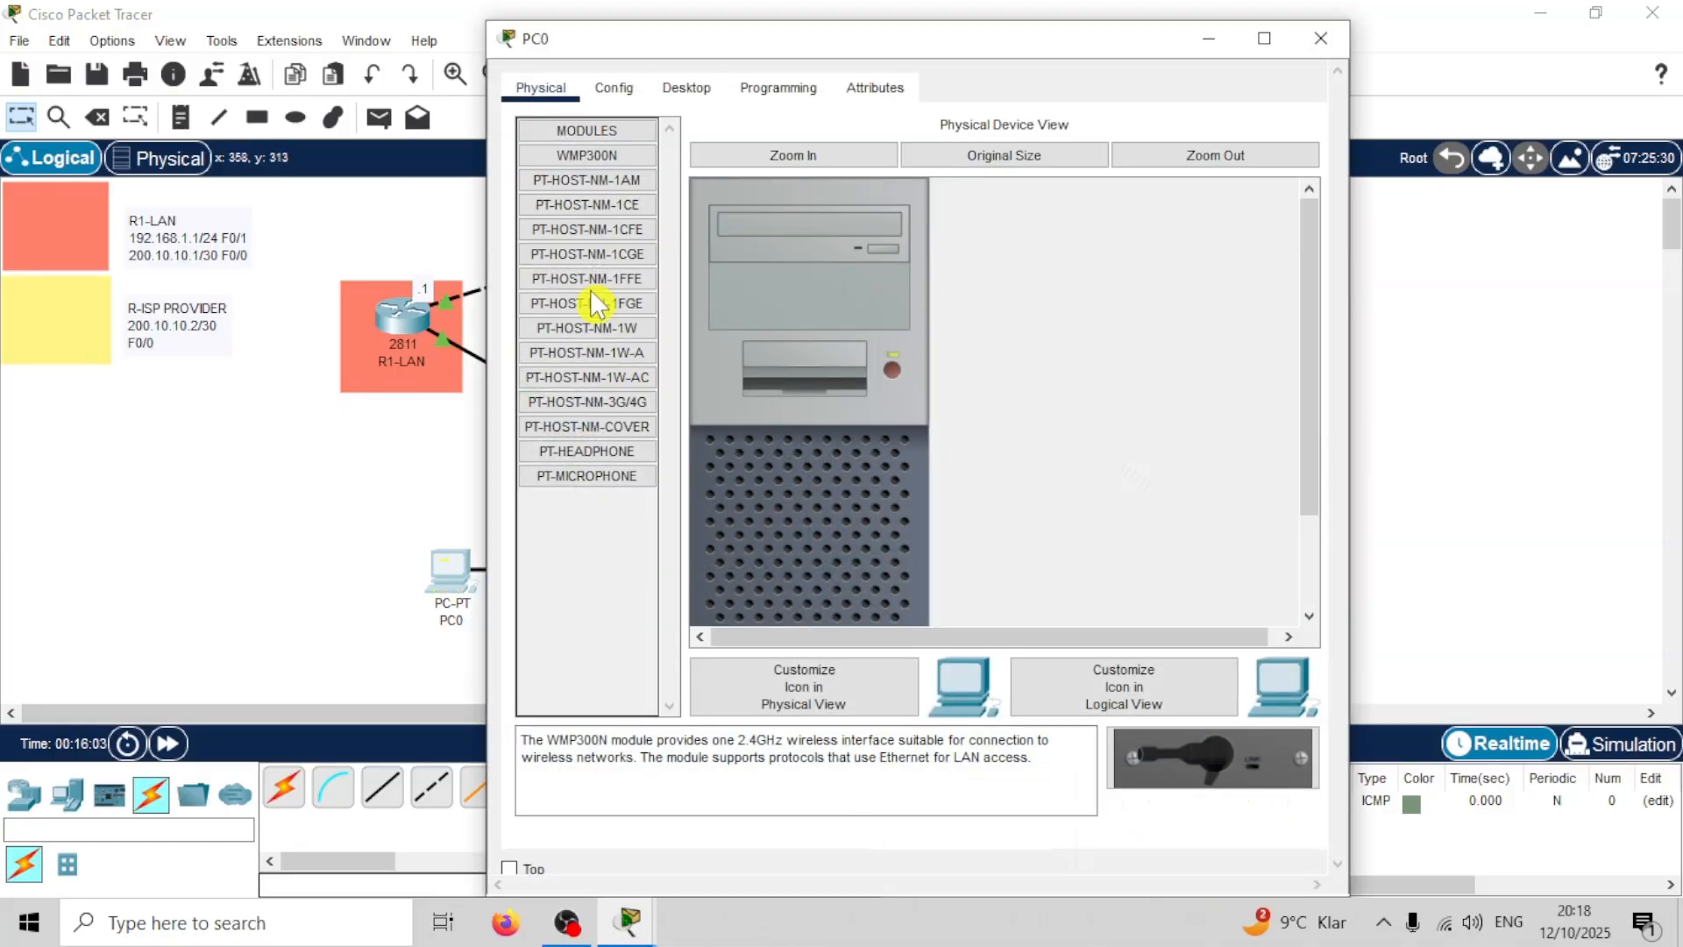
click(614, 88)
click(680, 89)
click(642, 187)
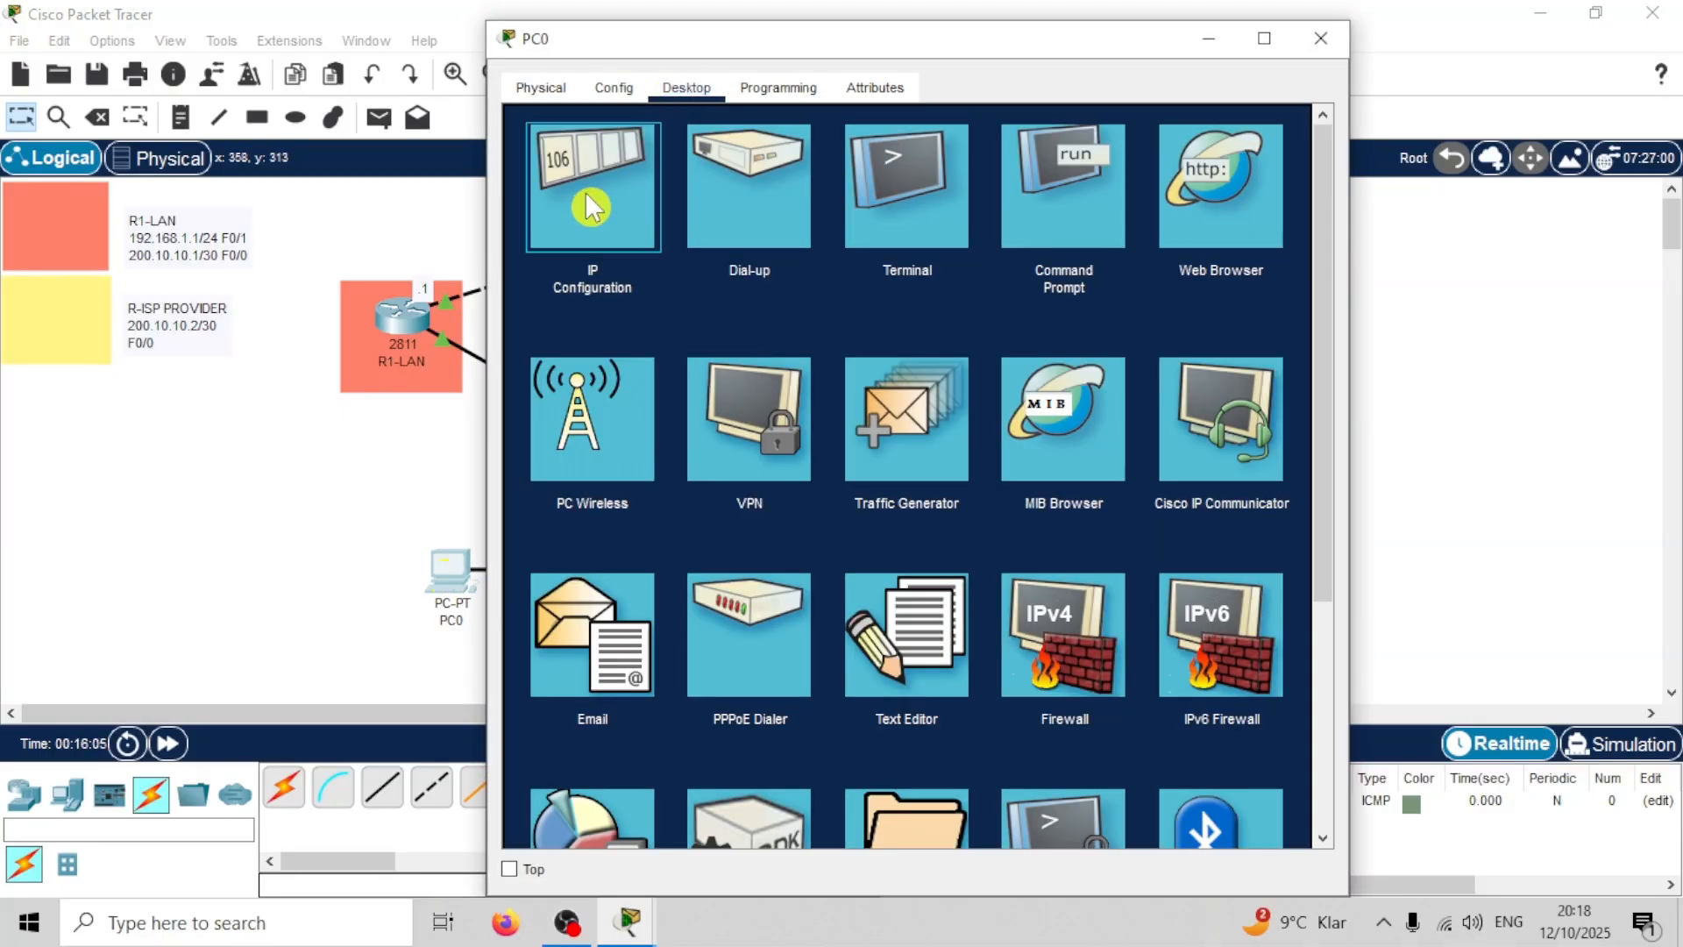
click(828, 259)
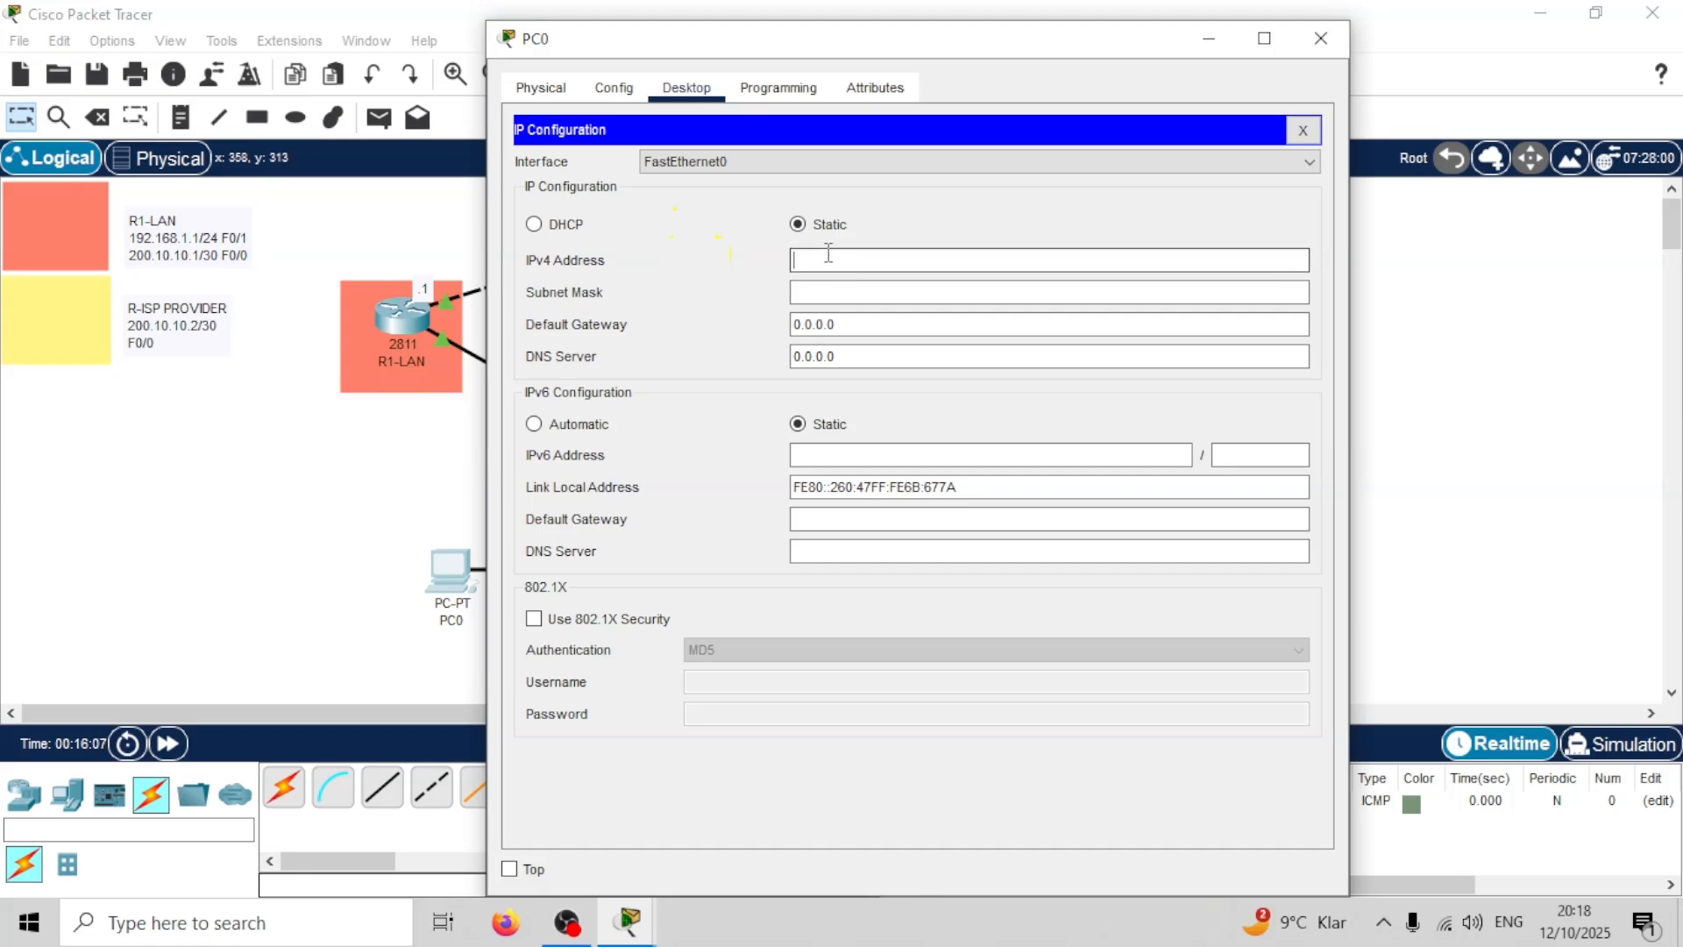
text(192.168.1)
click(805, 293)
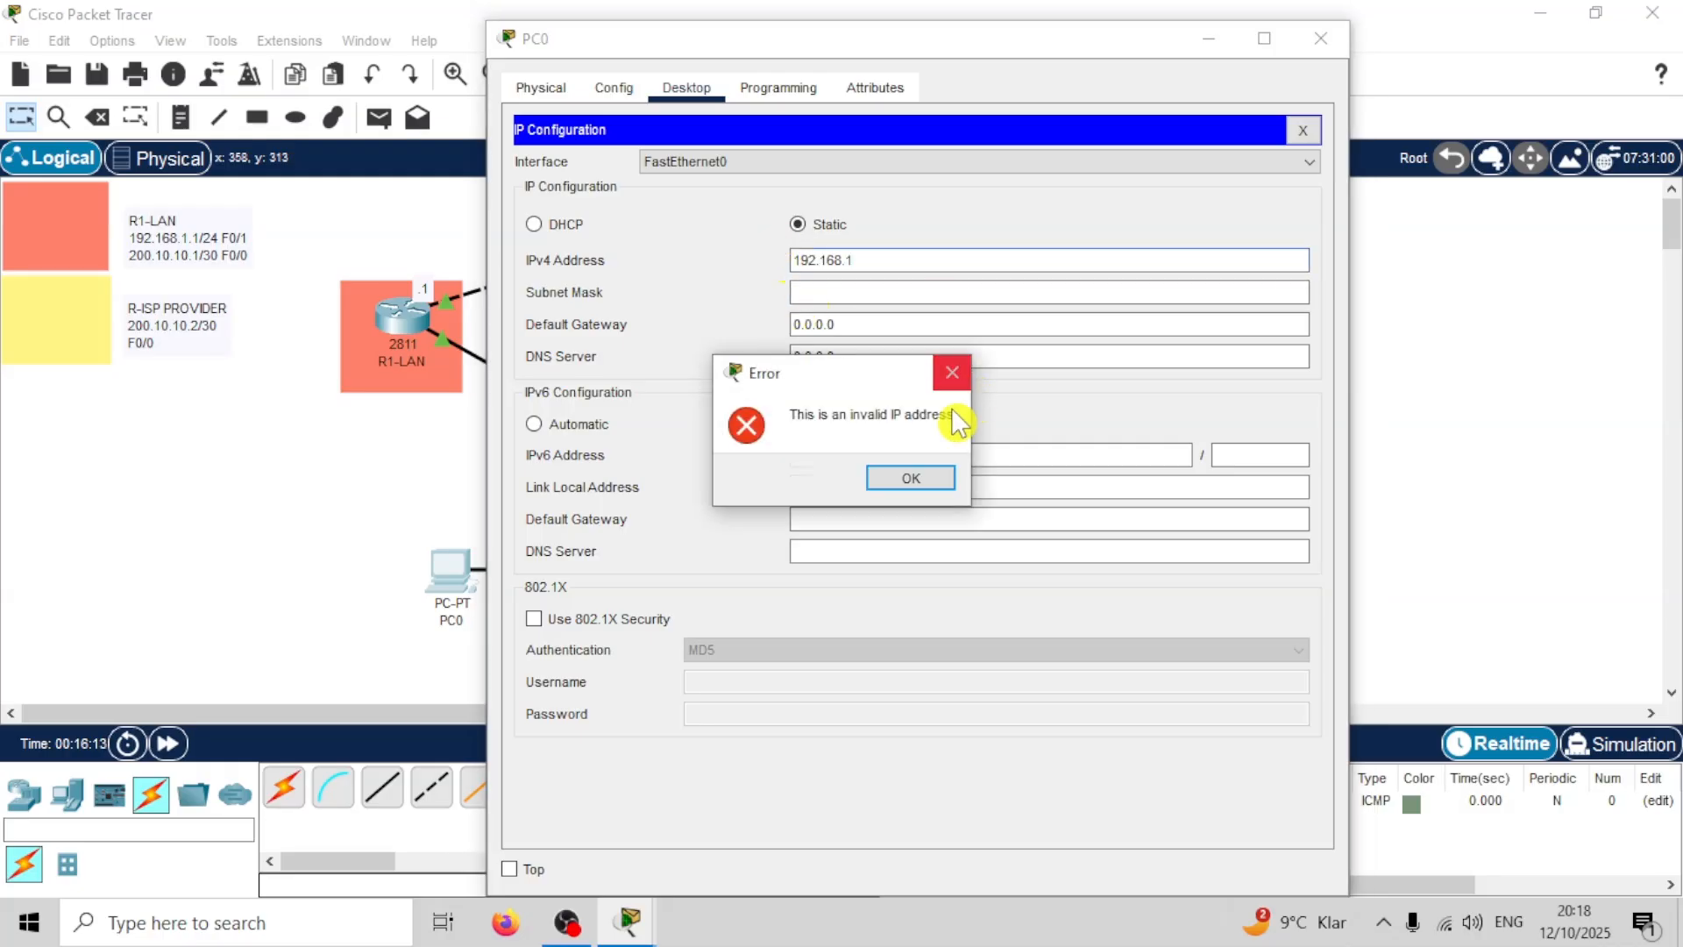
click(911, 478)
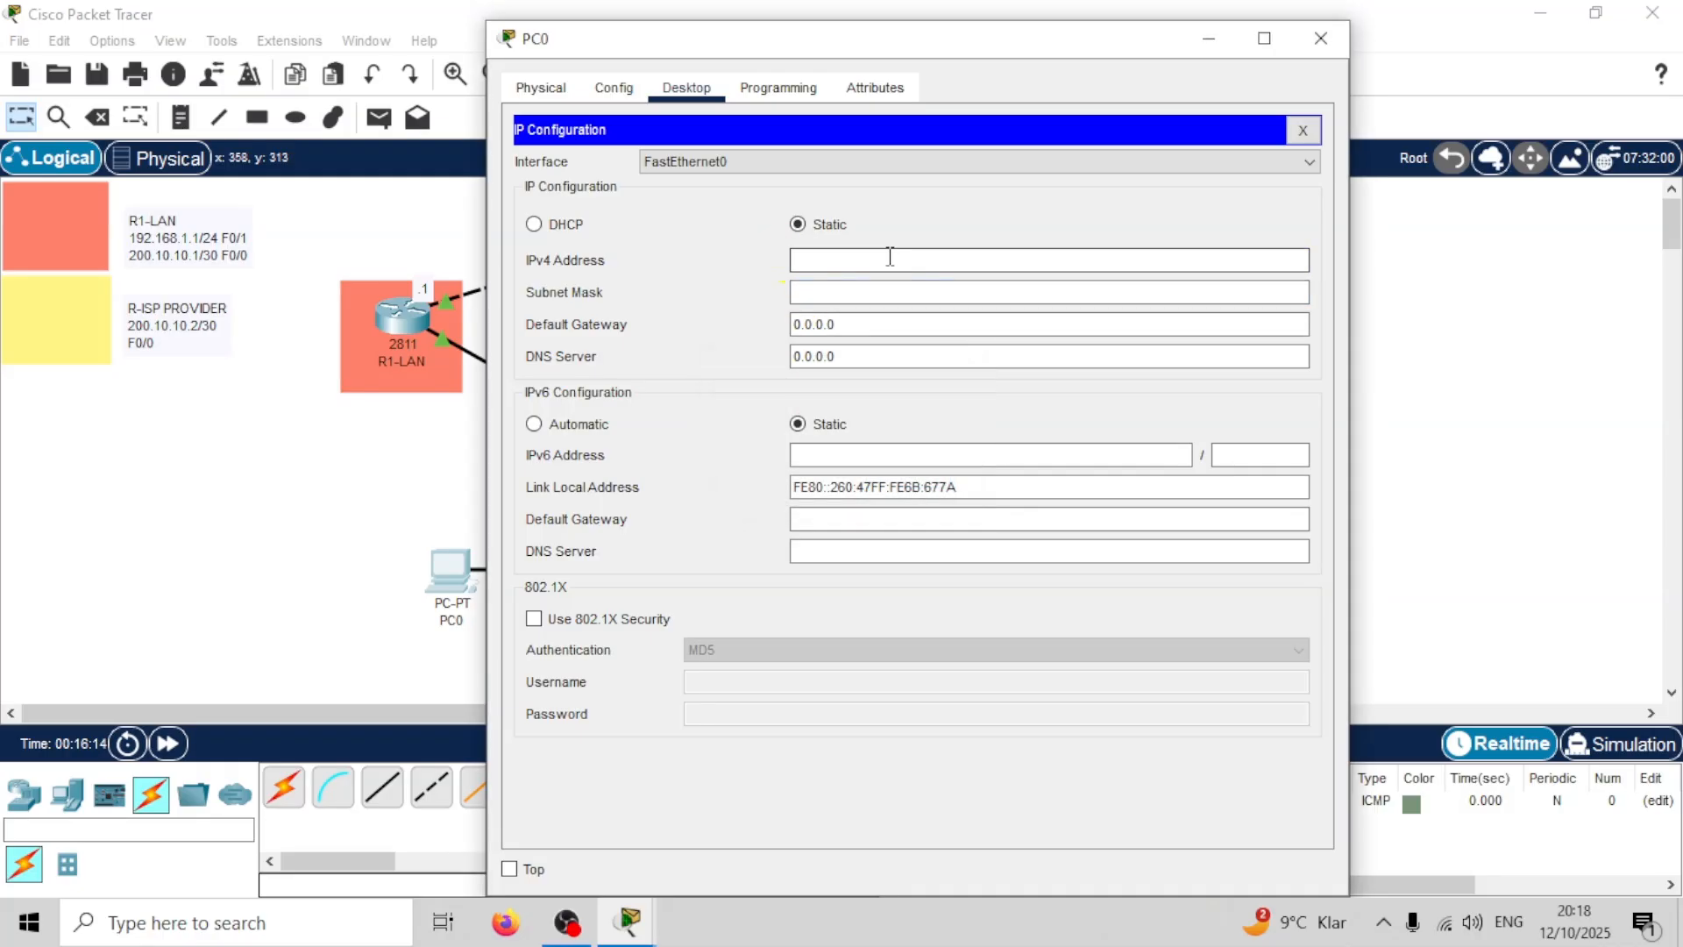
text(192.168.1.13)
key(Tab)
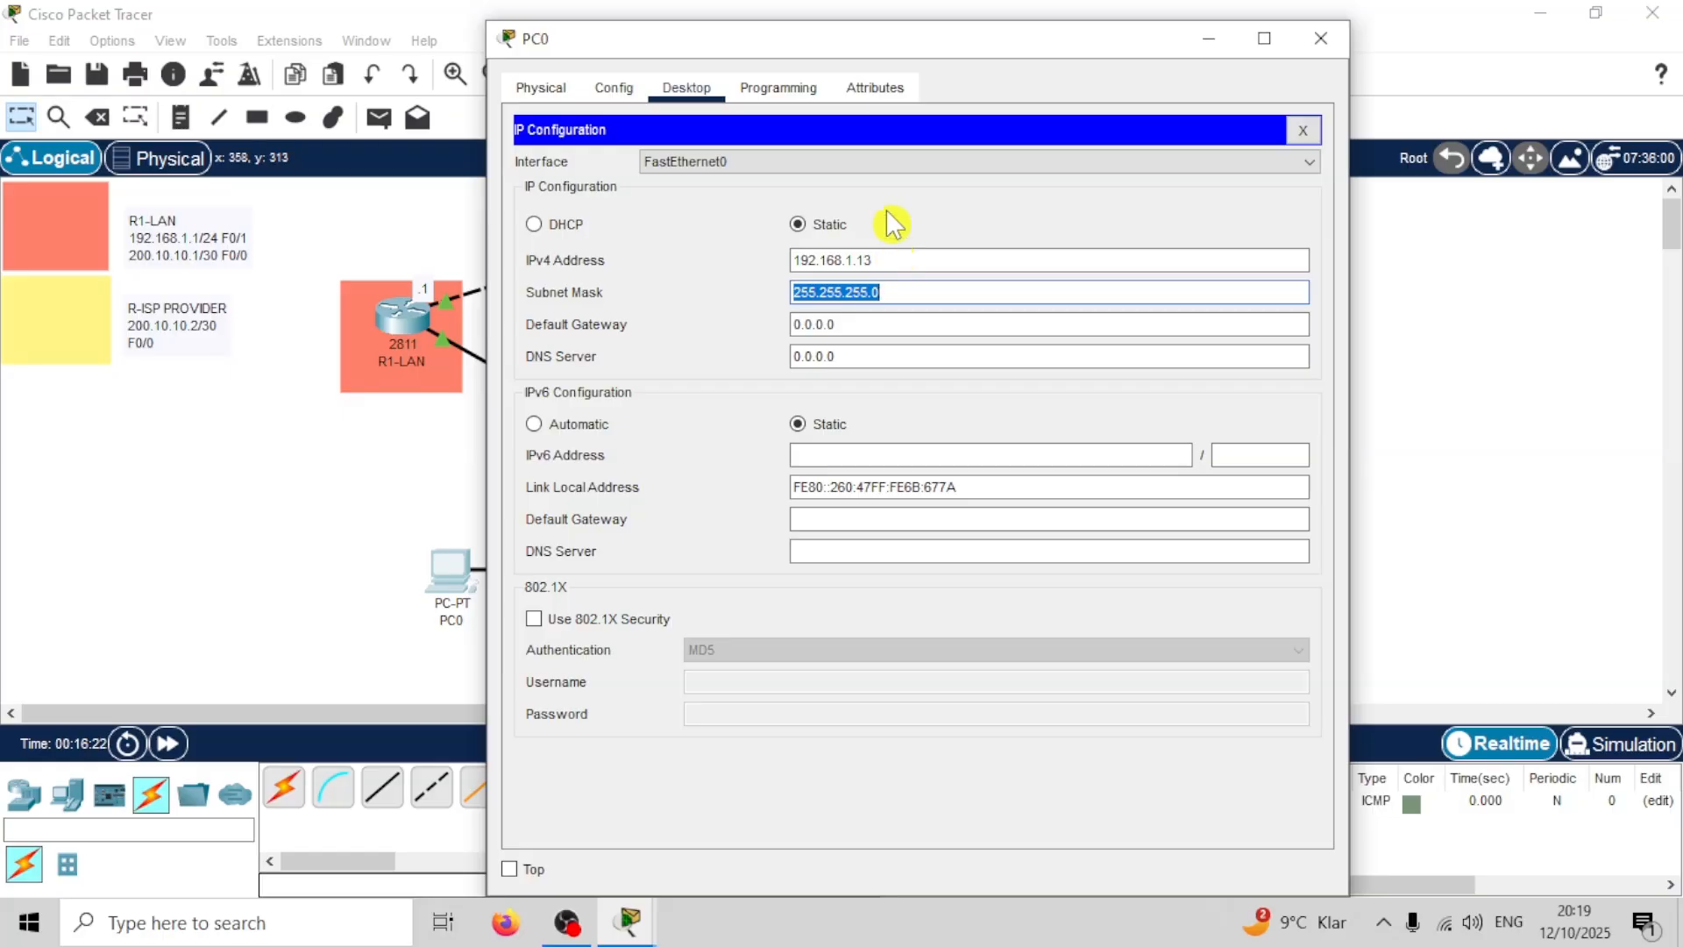
Step: Set PC0's default gateway to 192.168.1.1 and close its configuration window
key(shift+Tab)
key(Tab)
key(Tab)
text(1)
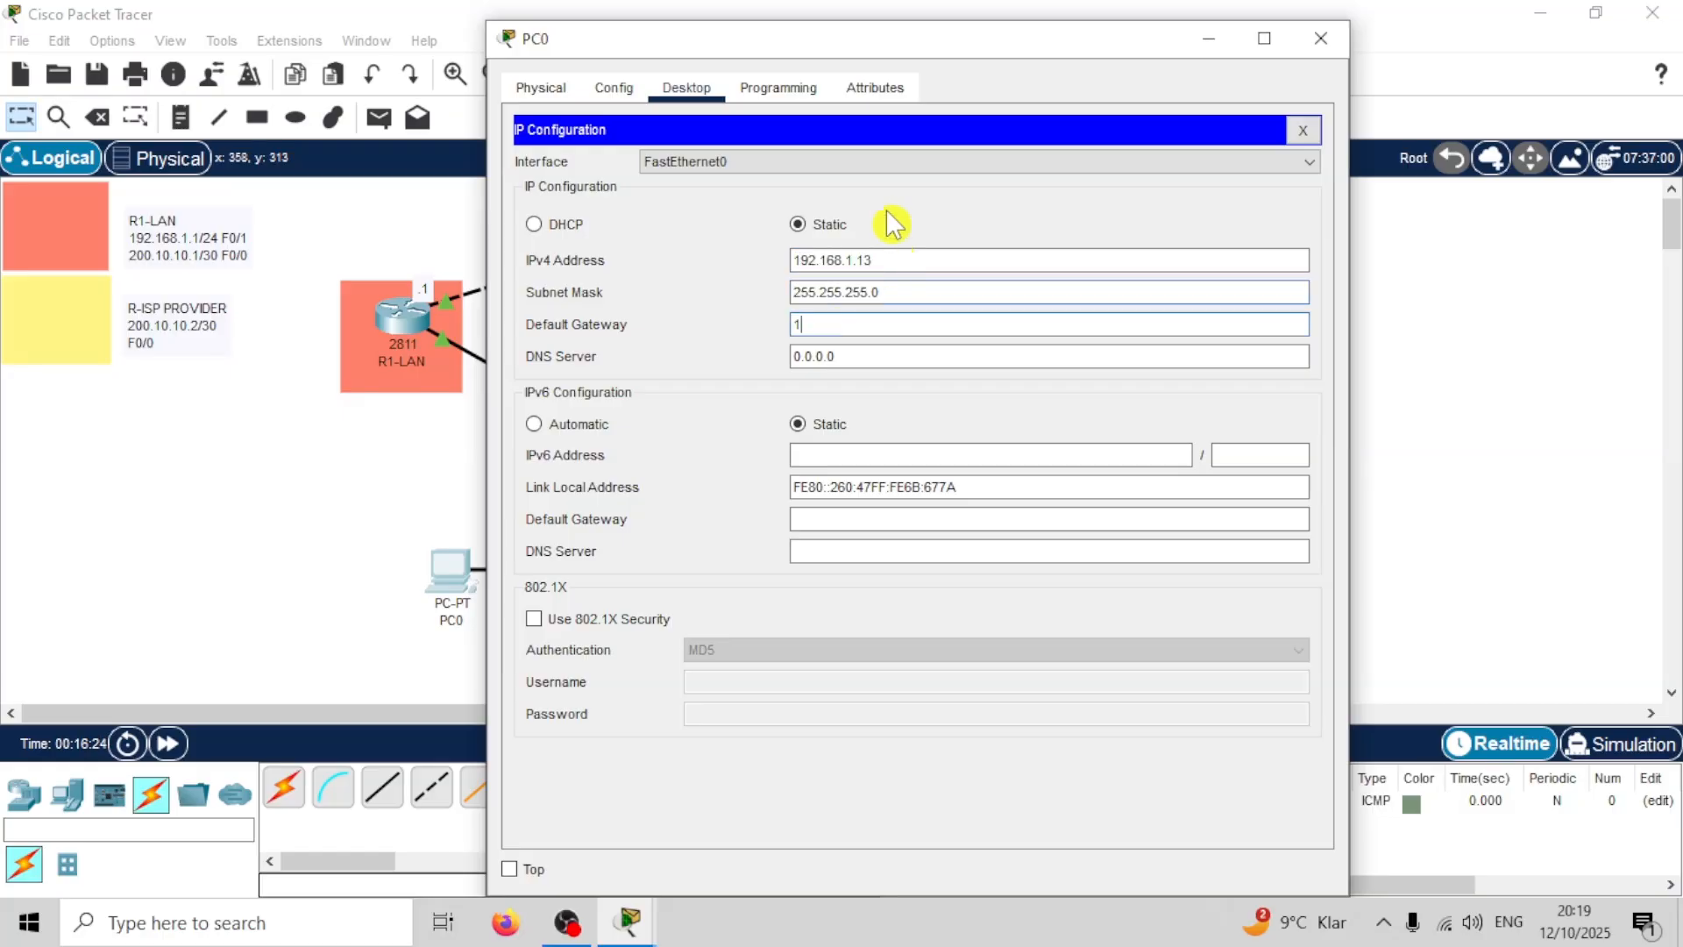
text(92.168.1.1)
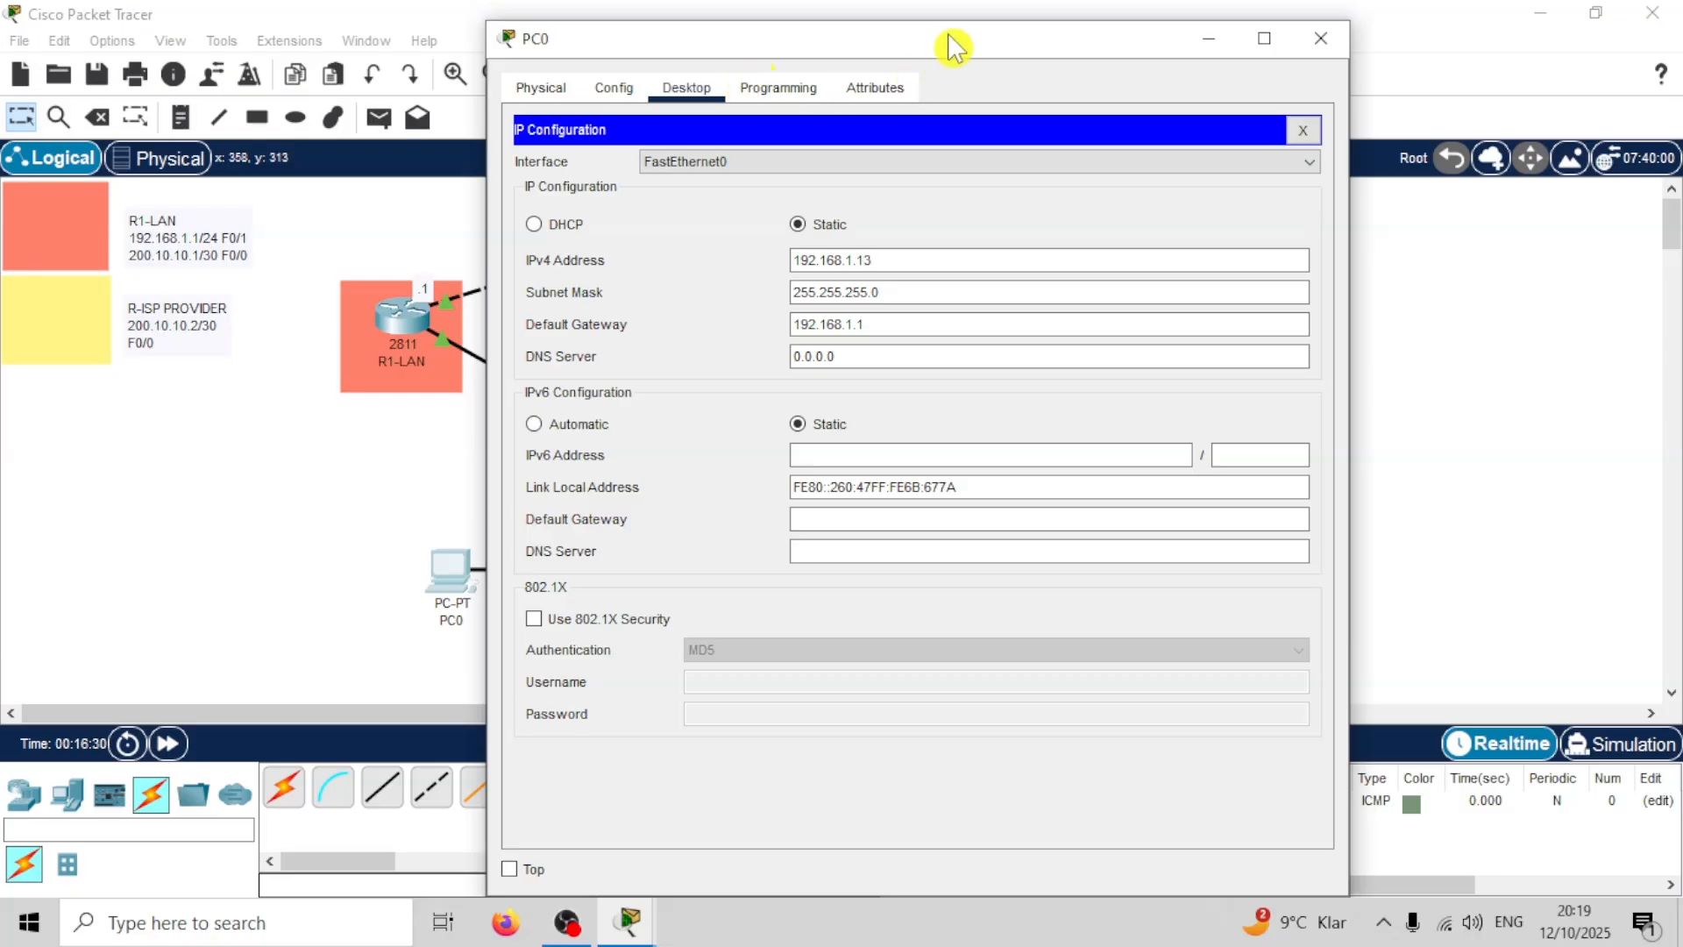
drag(951, 45, 1241, 45)
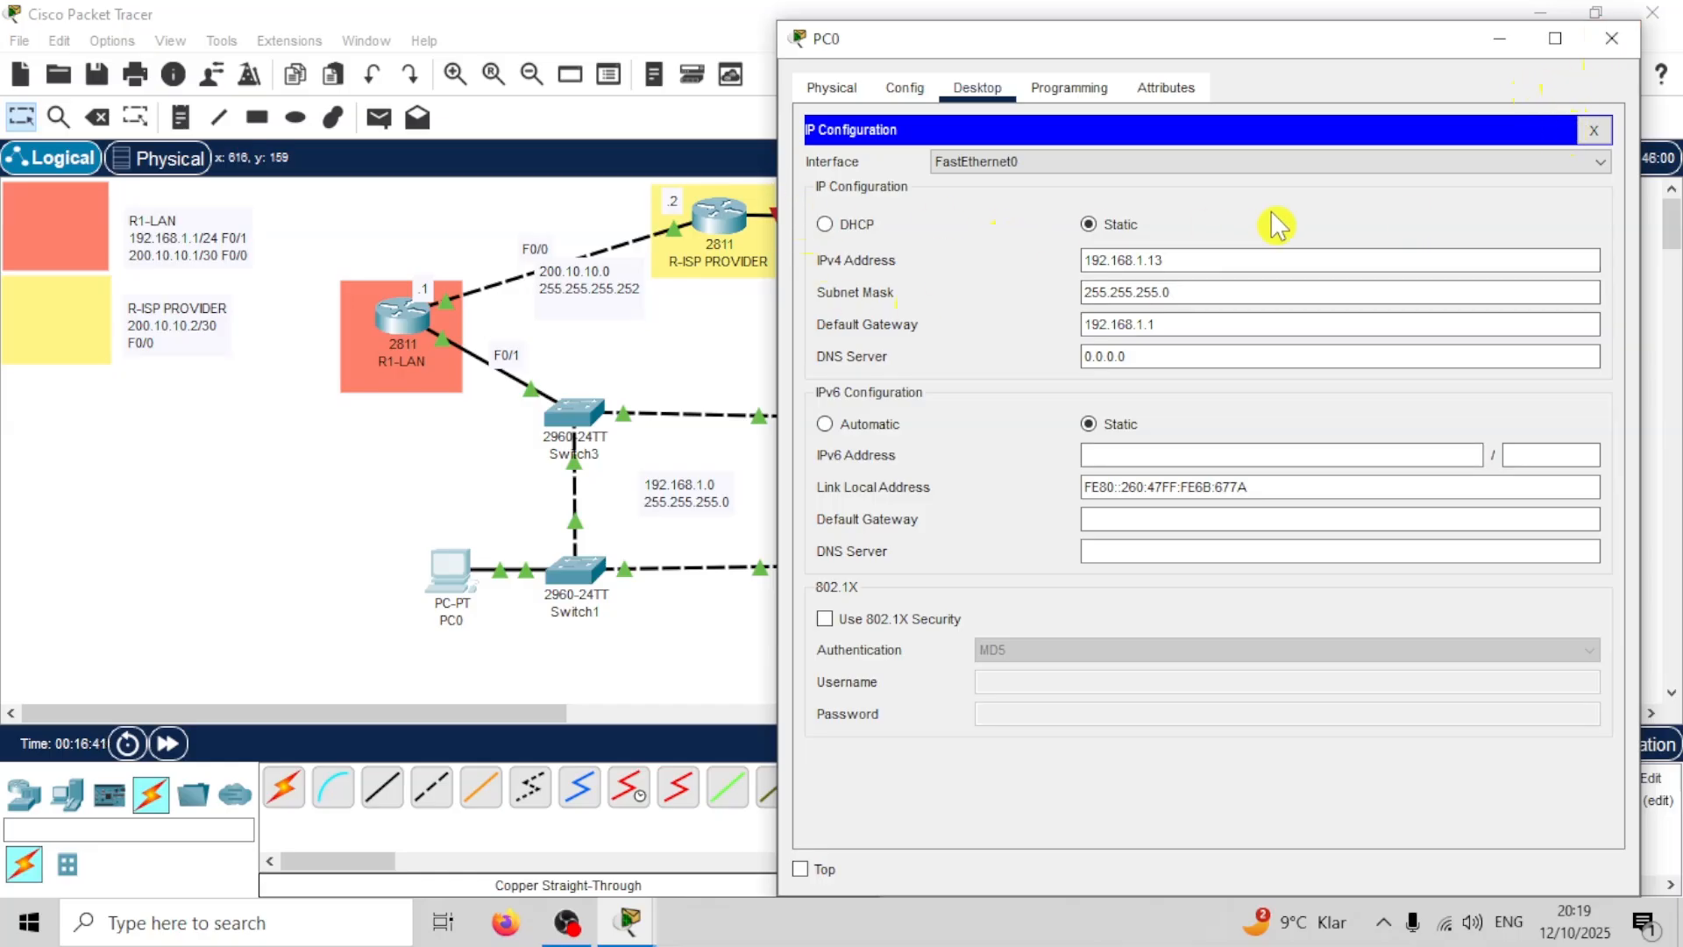
click(1618, 44)
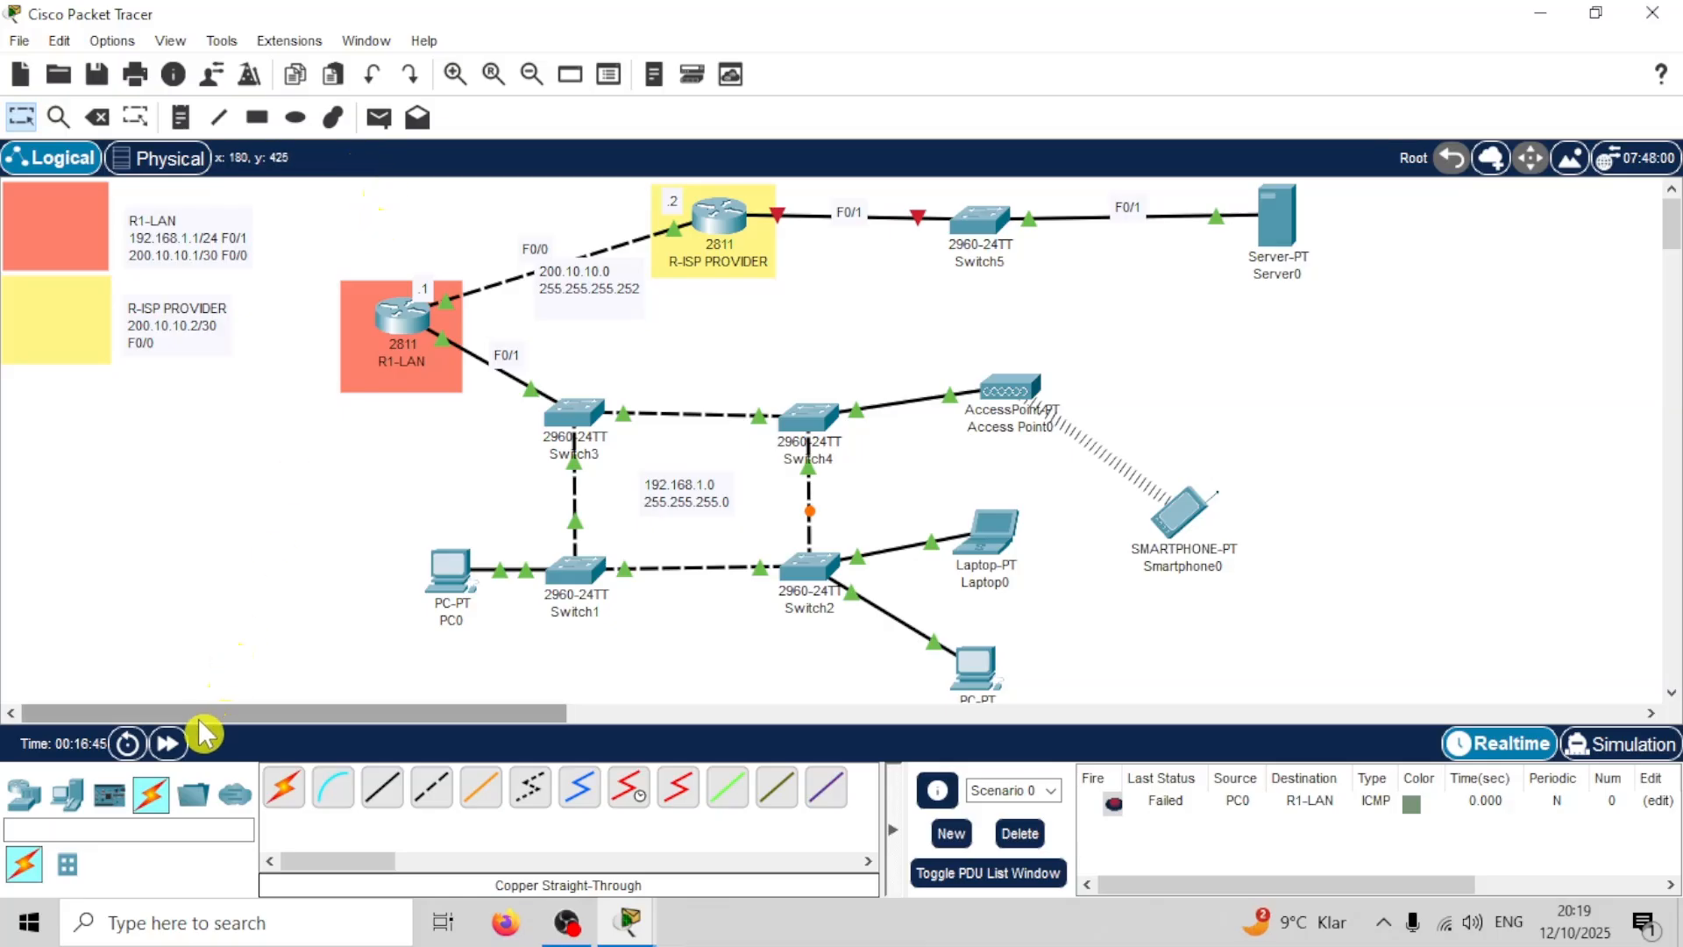
Step: Retest PC0 to R1-LAN with a new simple PDU and clear the PDU list
click(381, 121)
click(451, 574)
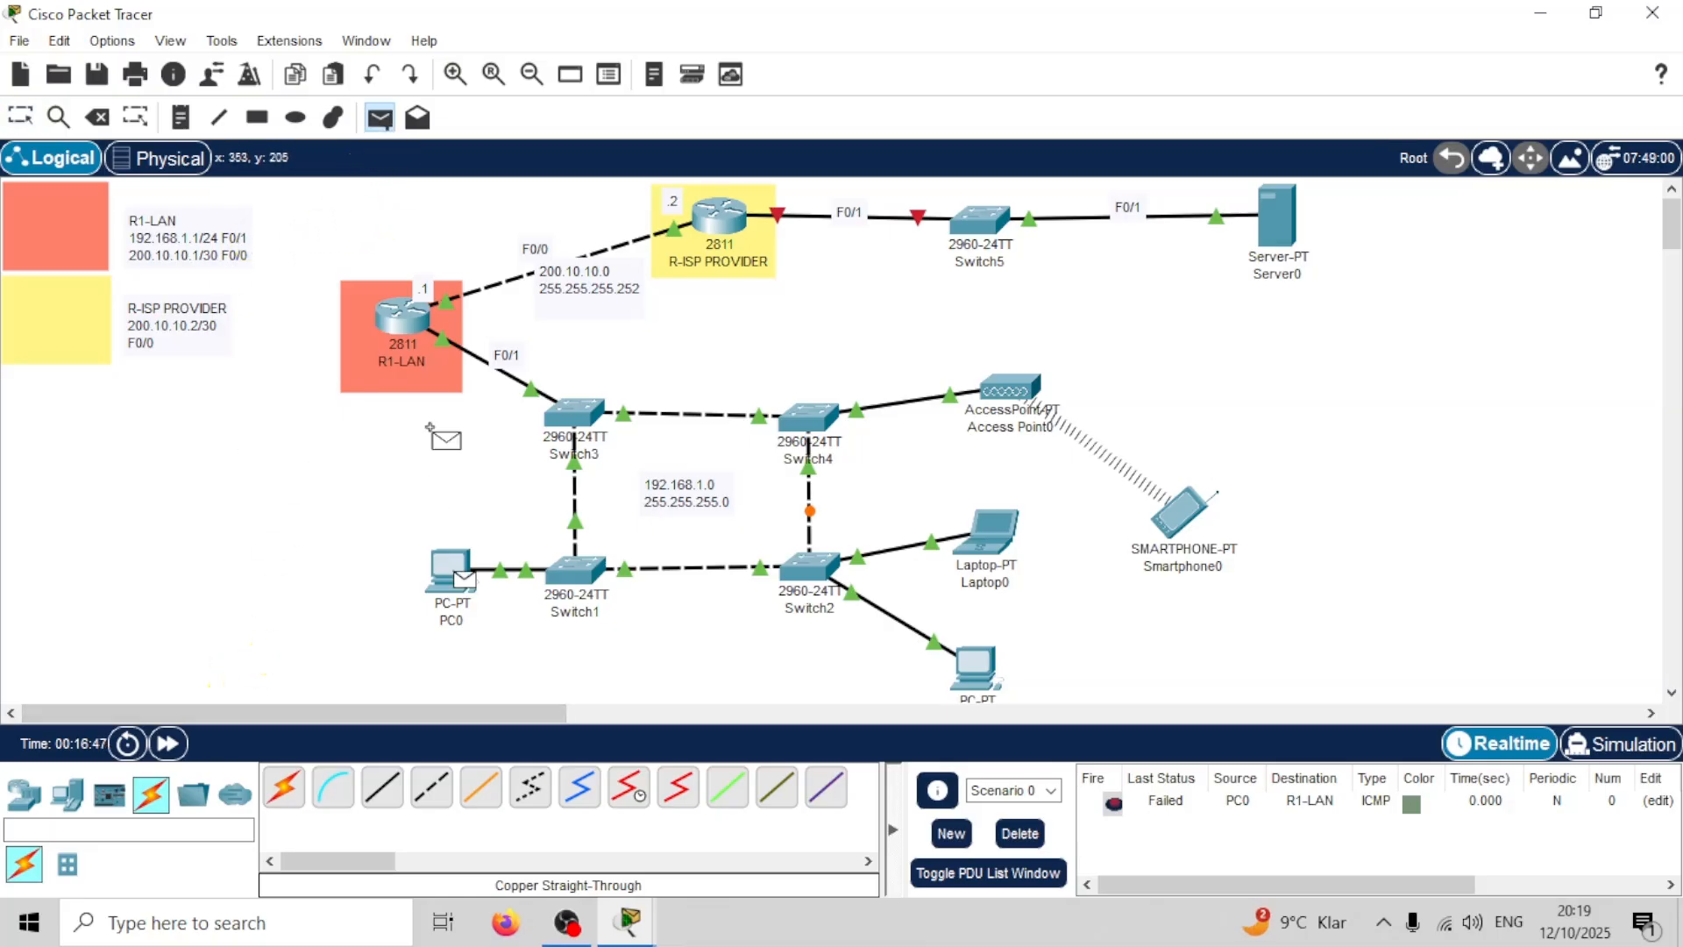
click(402, 318)
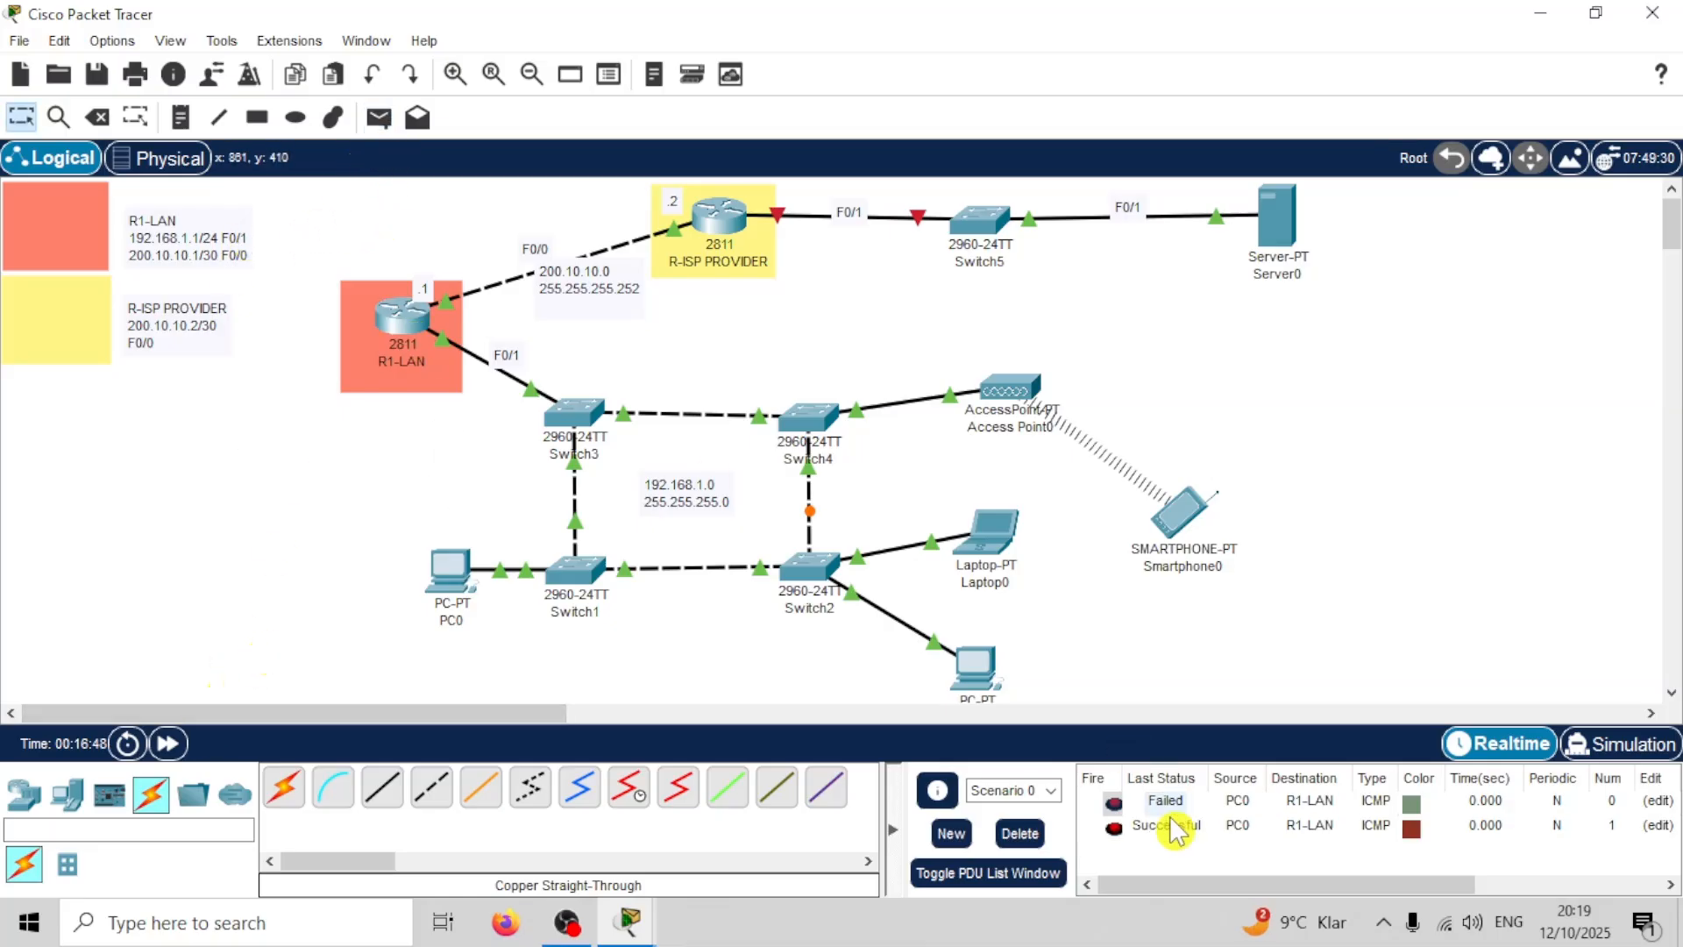
click(1019, 835)
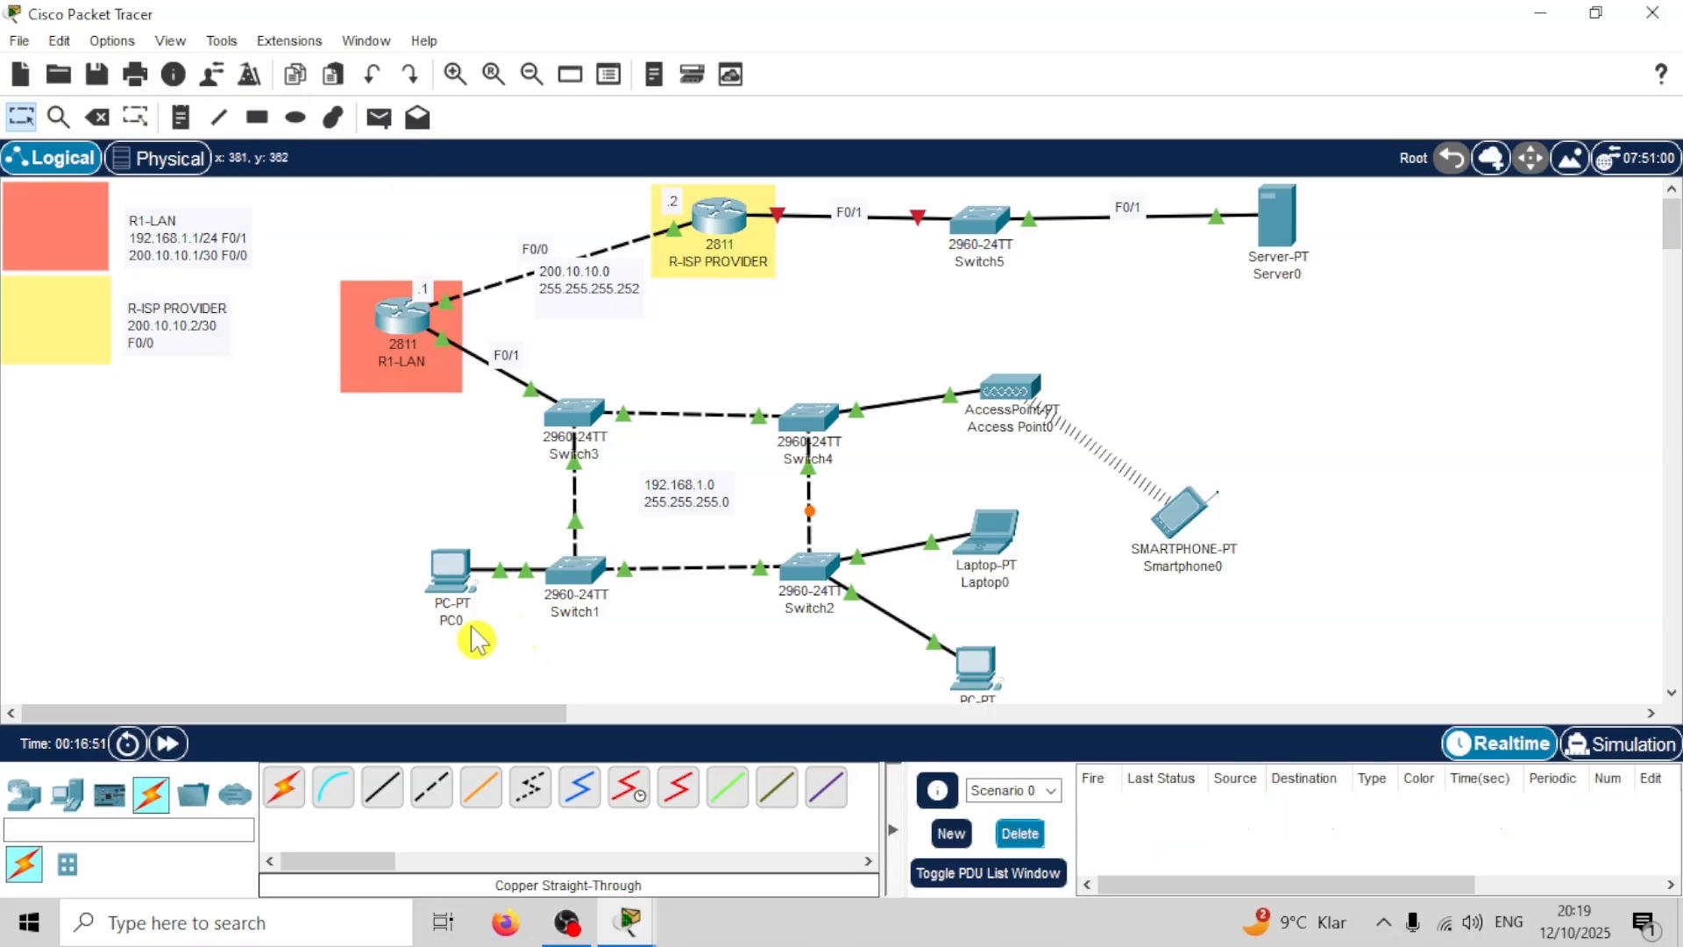
Step: Test a simple PDU from PC0 to R-ISP PROVIDER and clear the PDU list
click(380, 119)
click(451, 570)
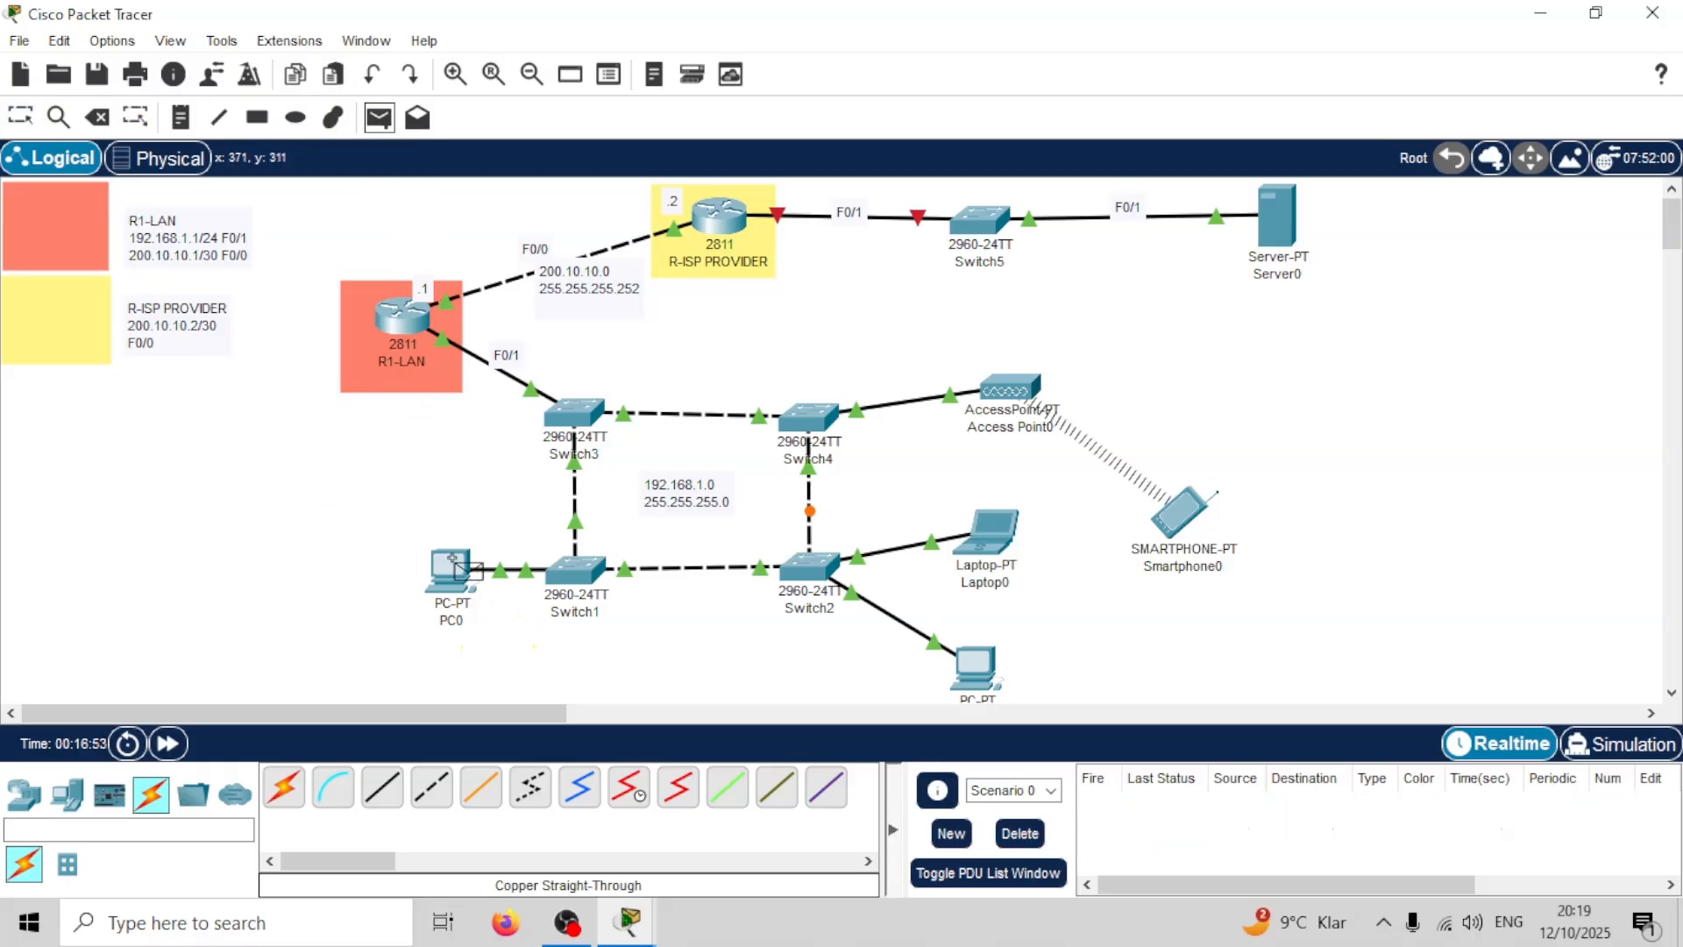
click(721, 226)
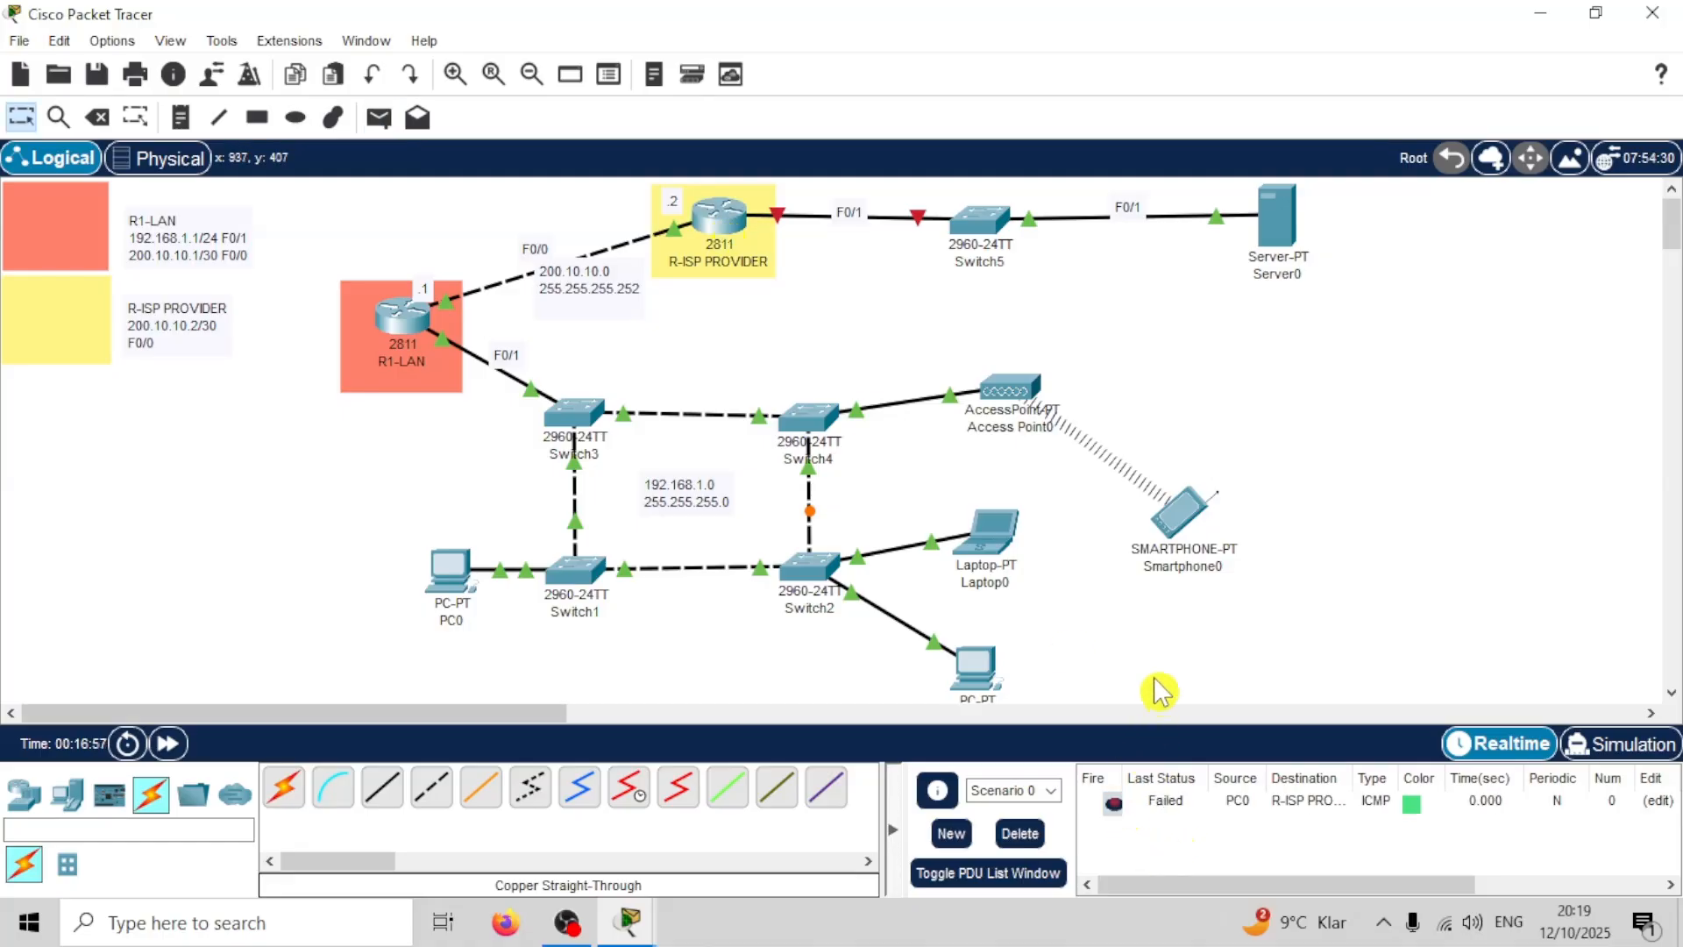
click(381, 119)
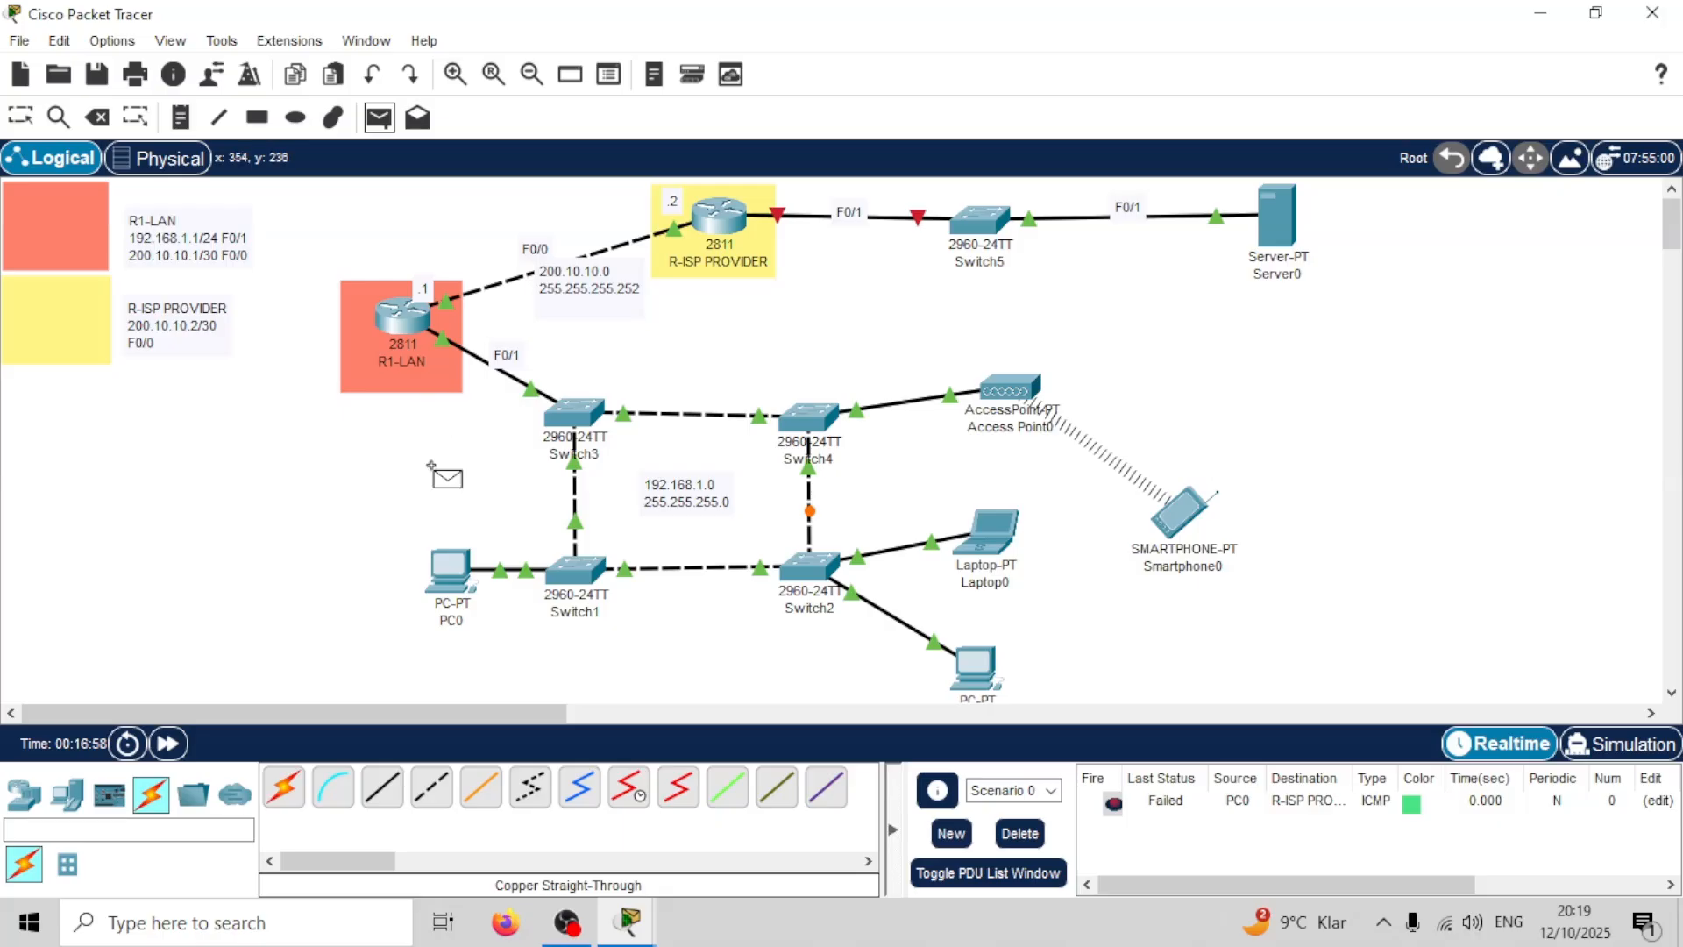
click(1020, 833)
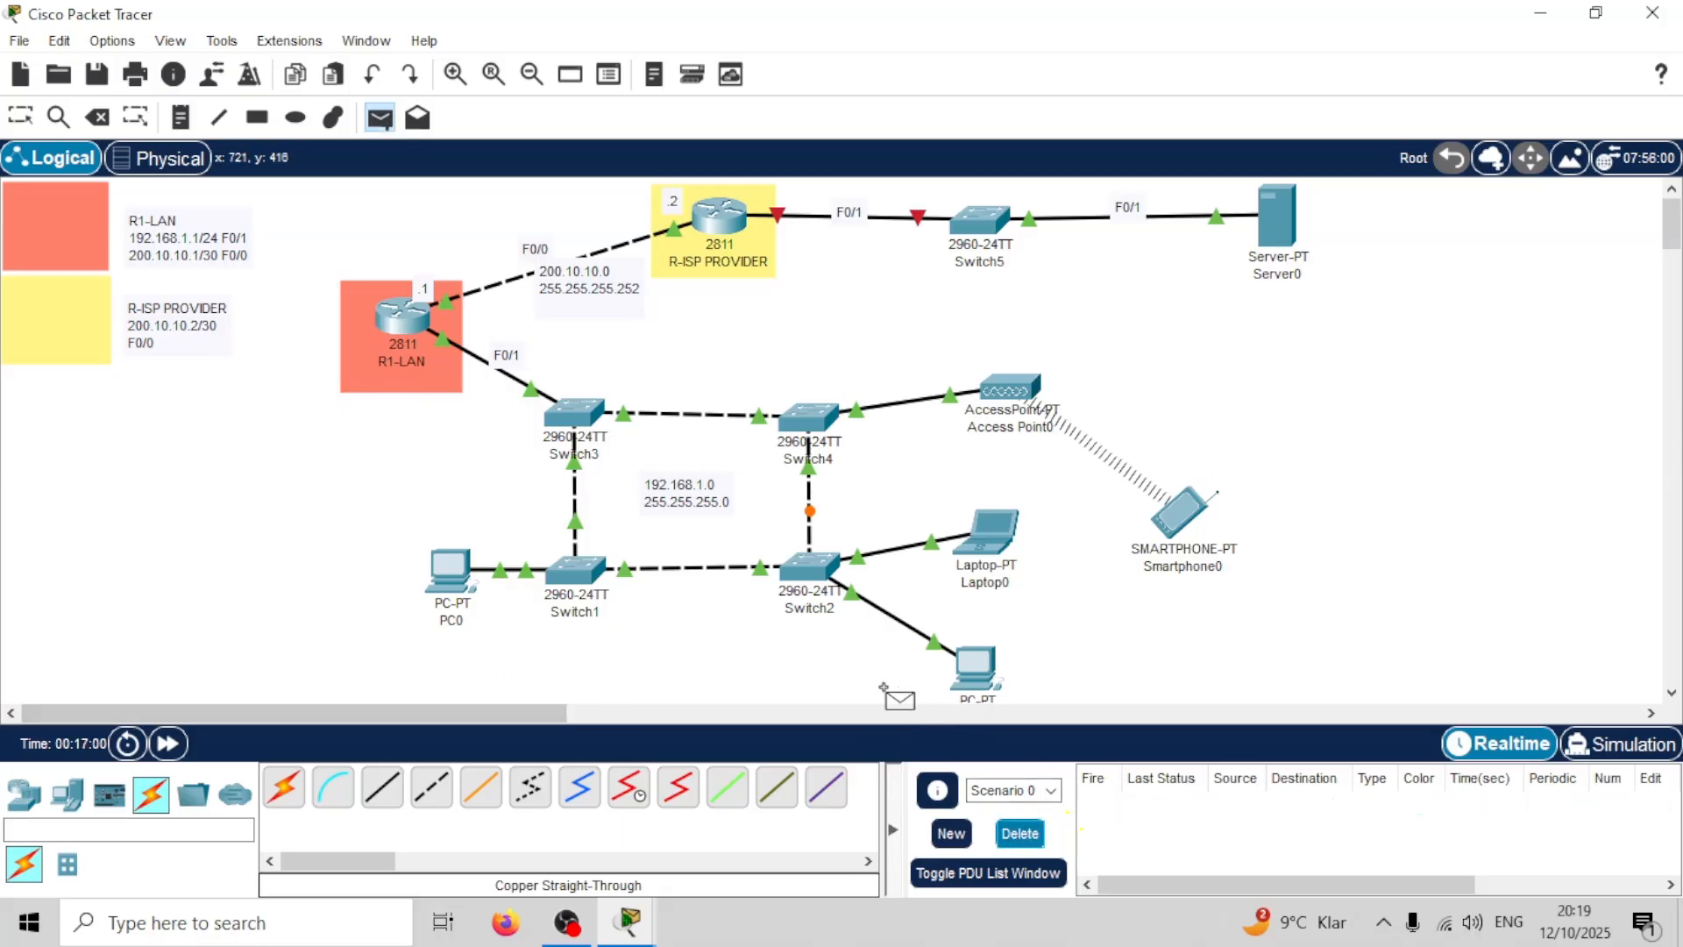
key(Escape)
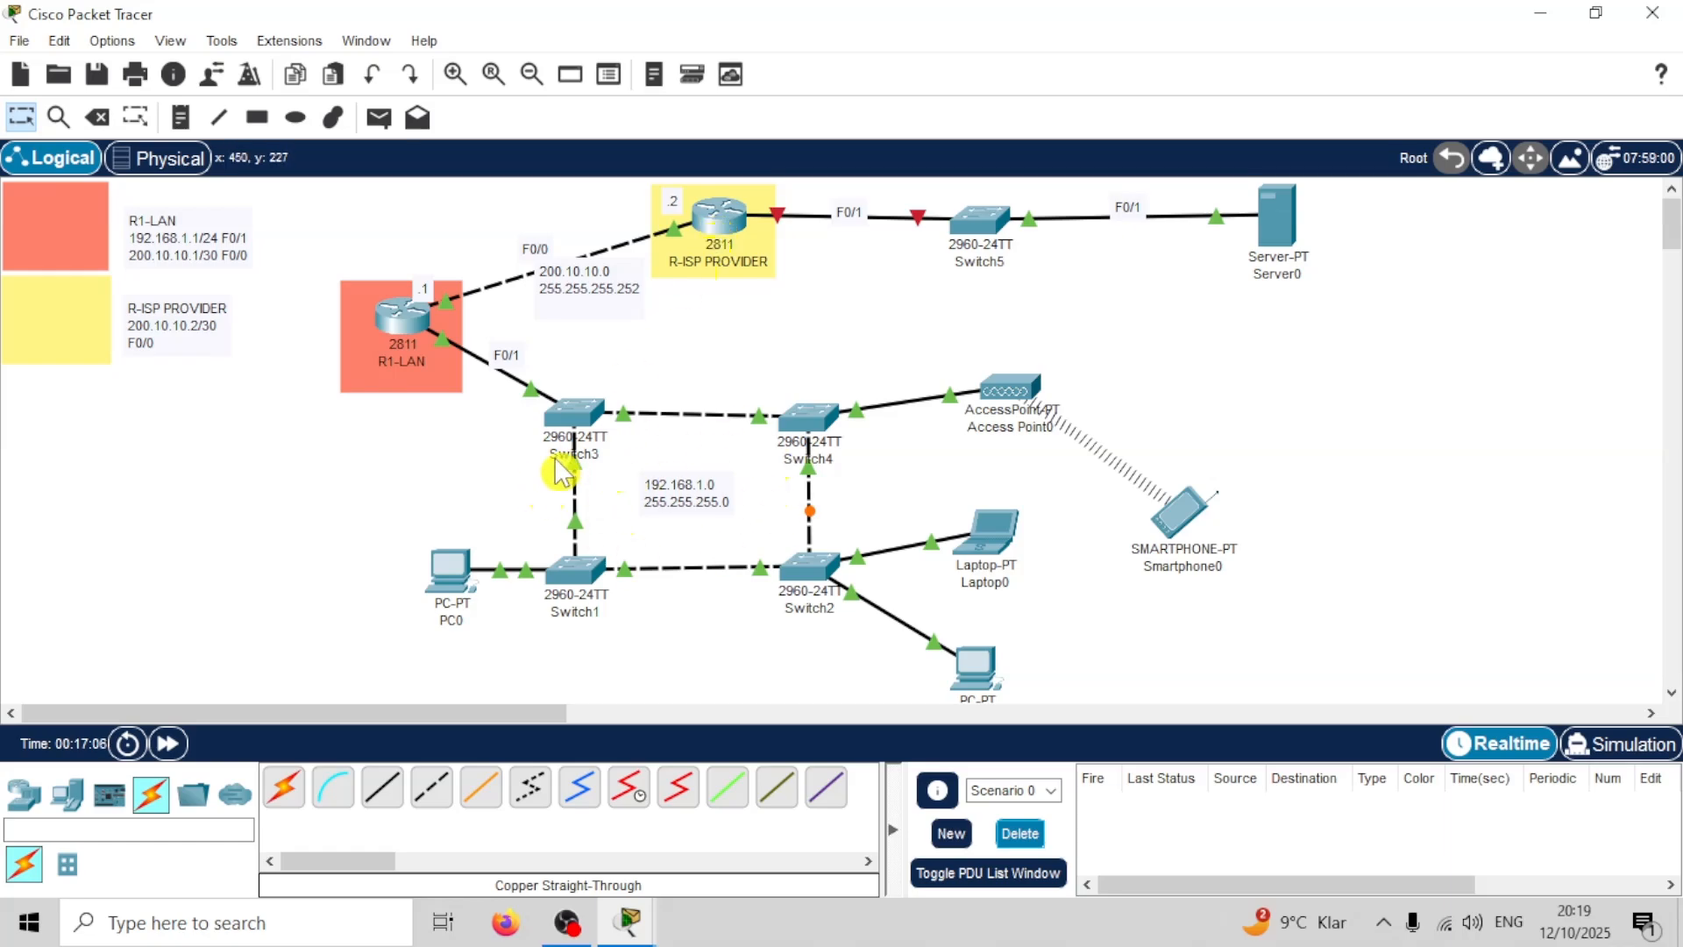
Step: Draw rectangles filled with light green #acff74, one around PC0 and a legend one below the yellow legend rectangle
click(257, 119)
click(964, 195)
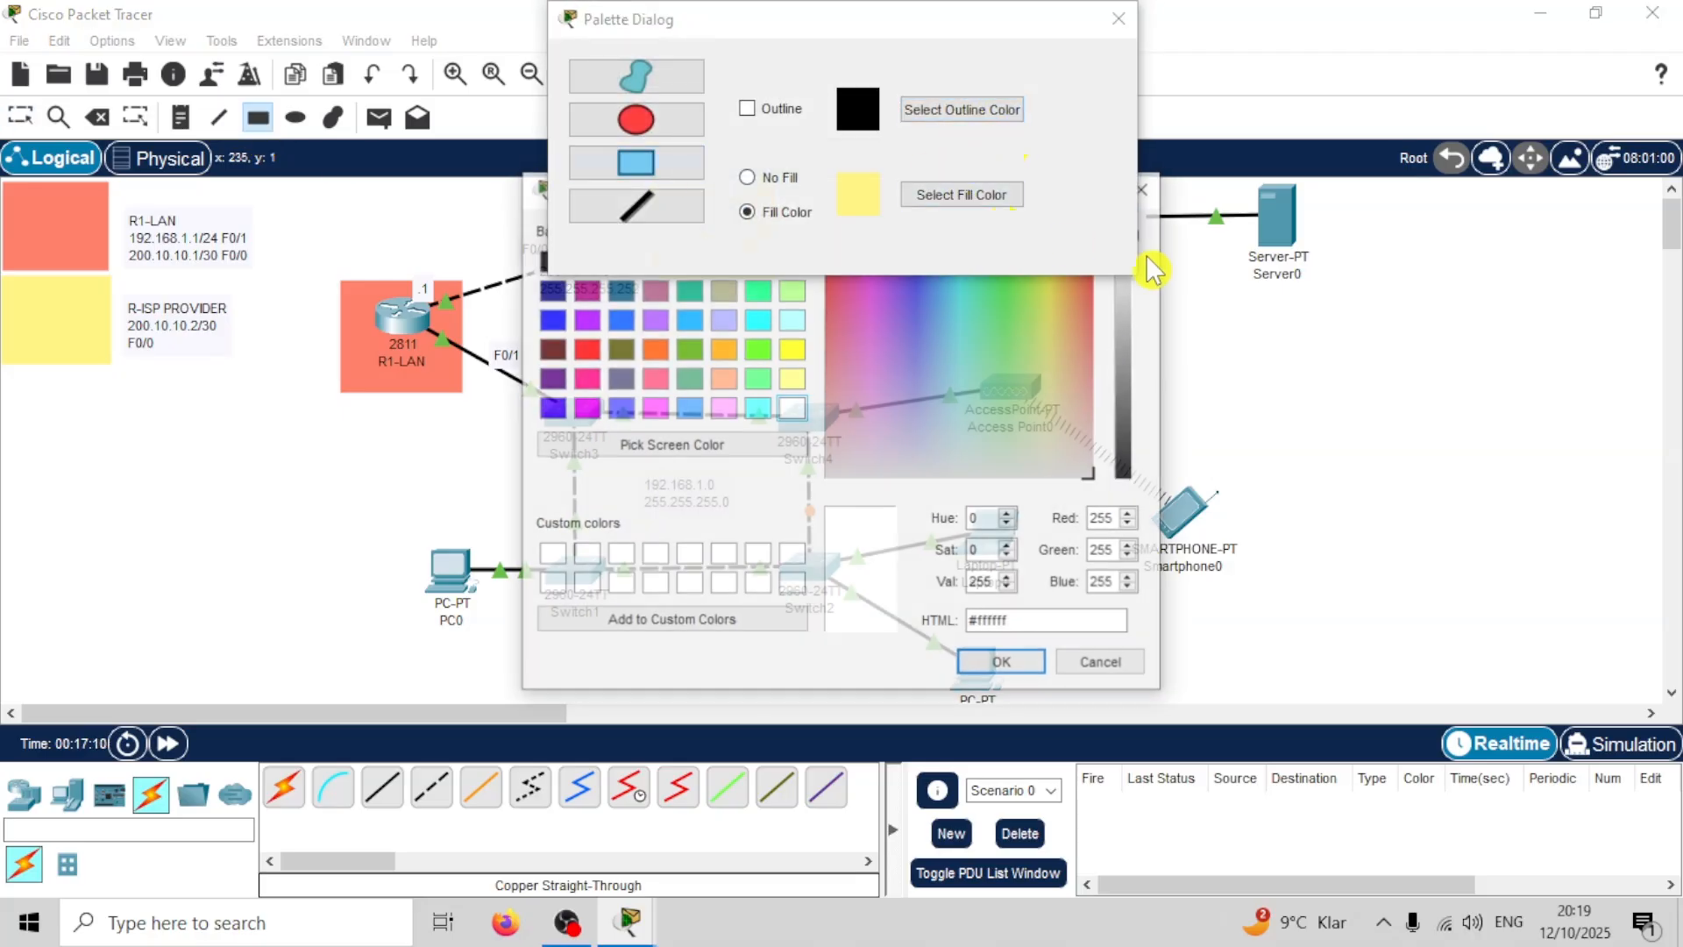
click(1023, 345)
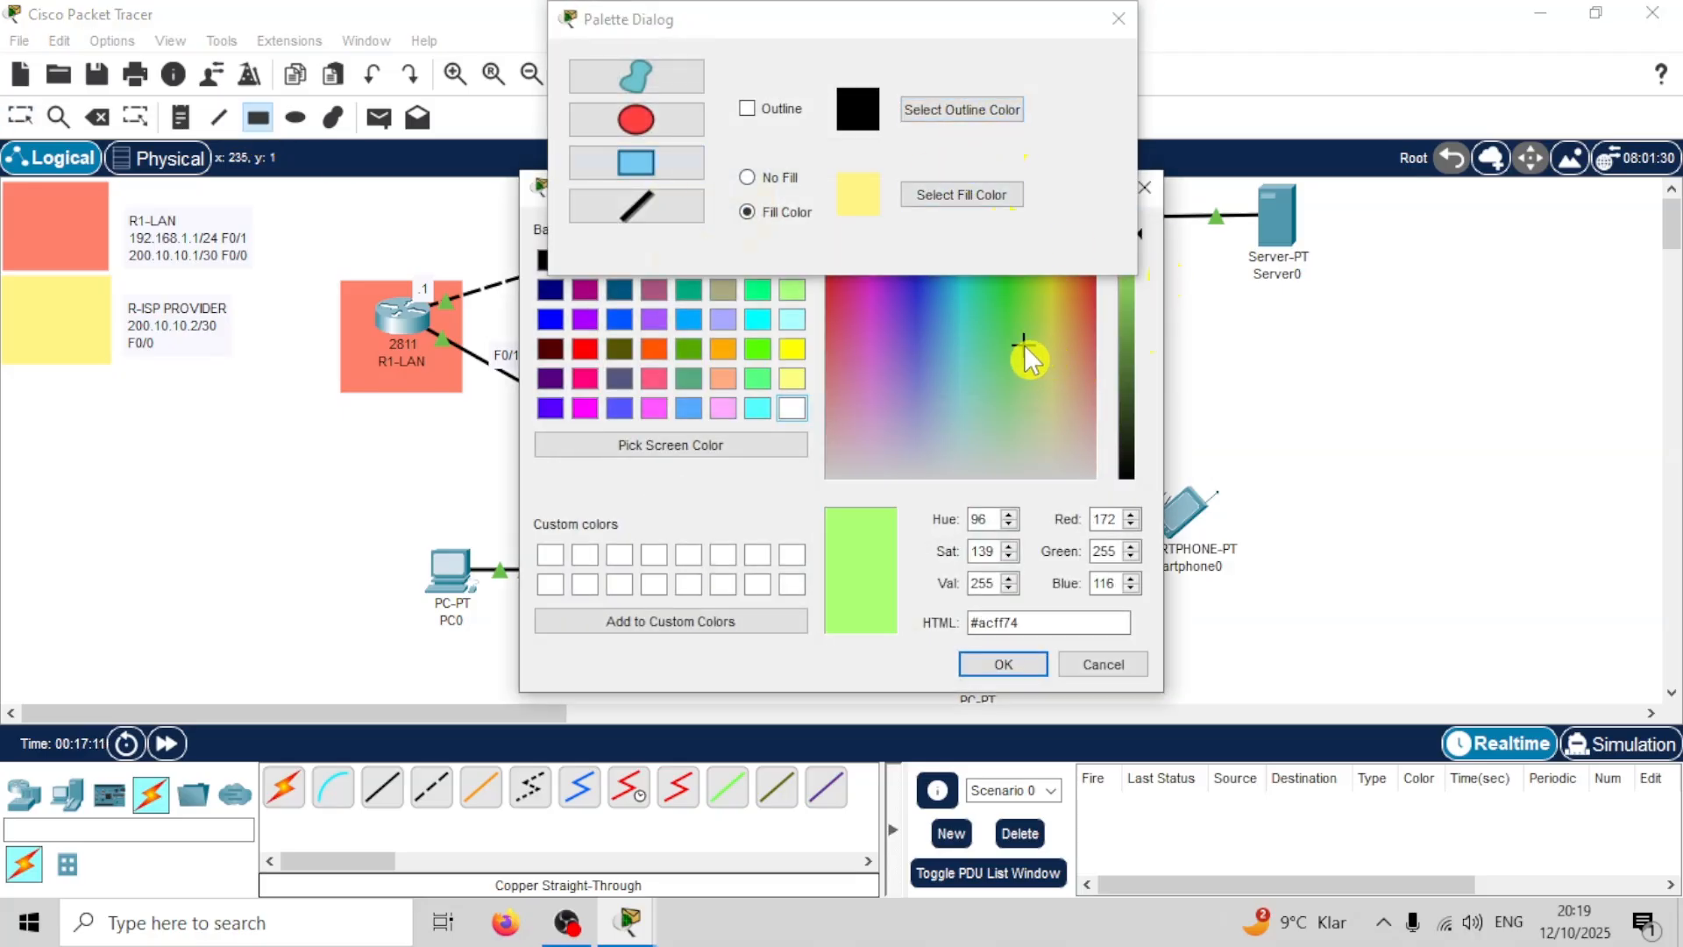
click(1022, 669)
click(1119, 18)
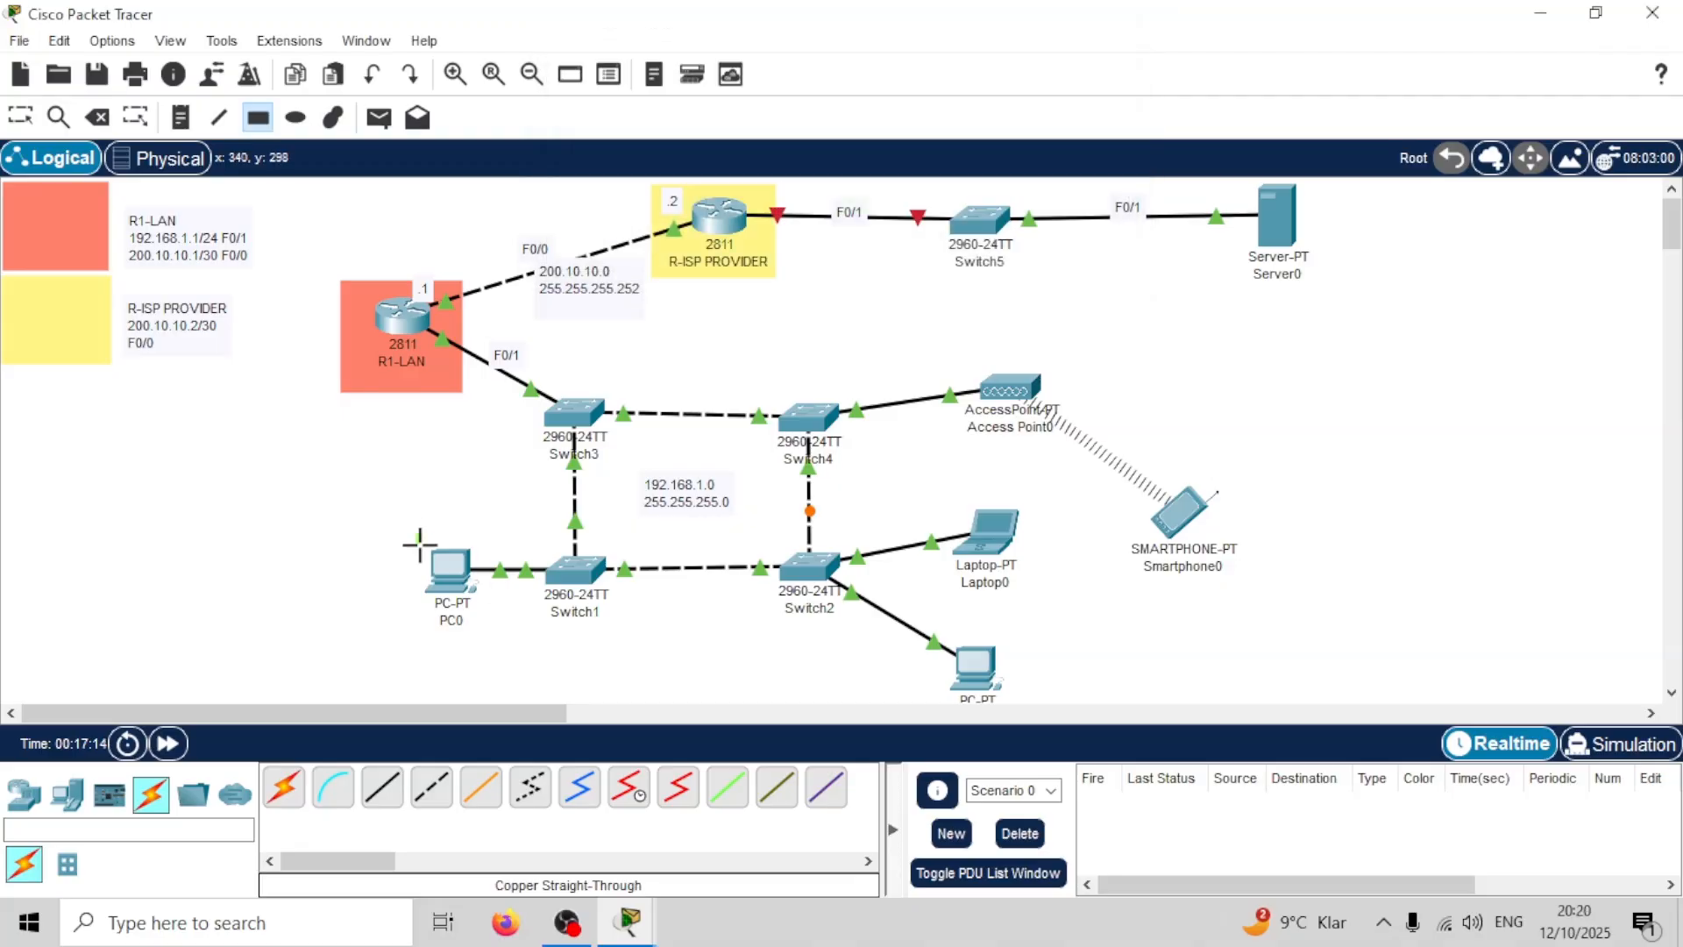
drag(417, 534, 487, 637)
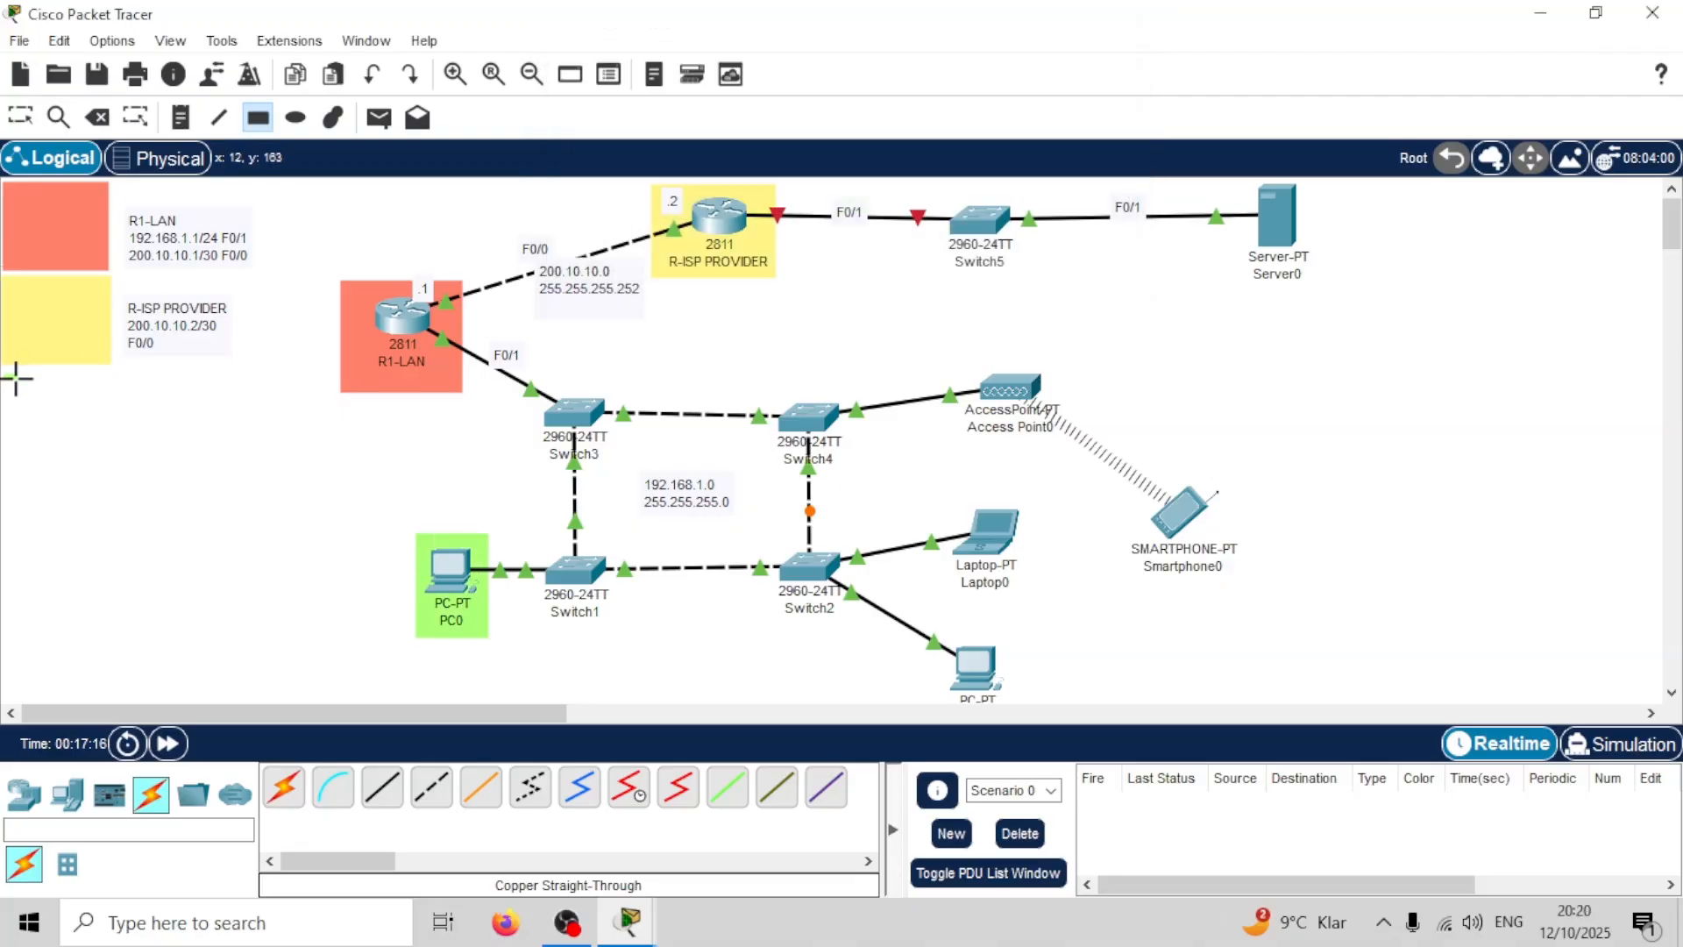
drag(4, 375, 115, 462)
Step: Add the note Static IP Address beside the green legend rectangle
click(132, 408)
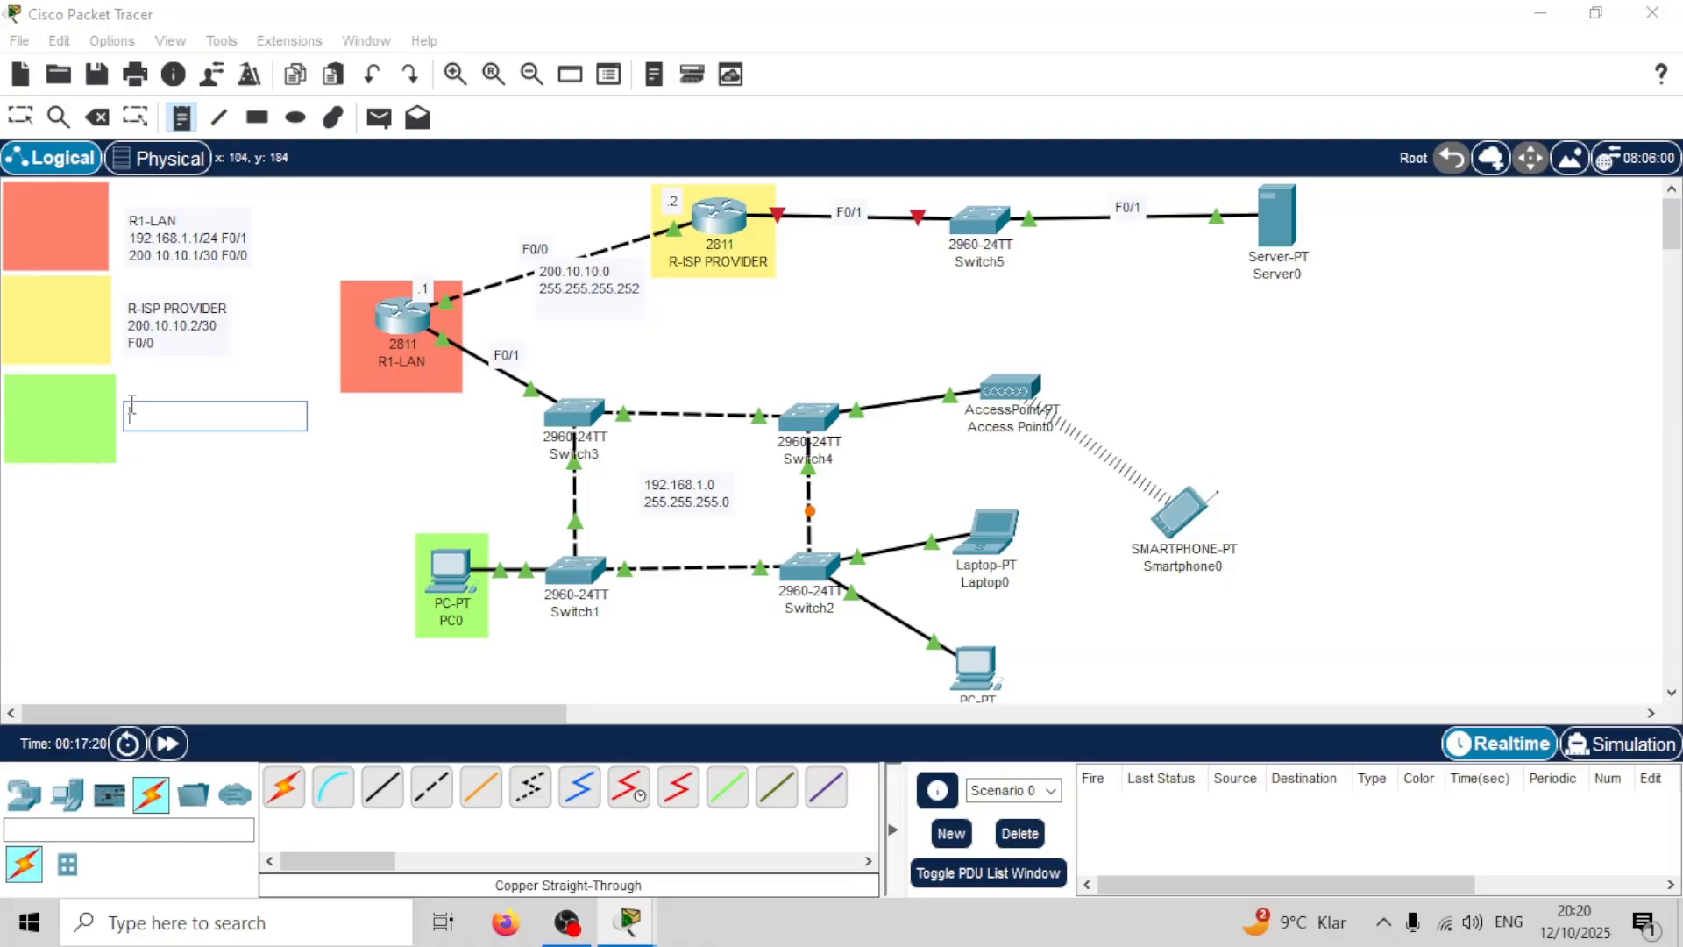
text(P)
text(Address)
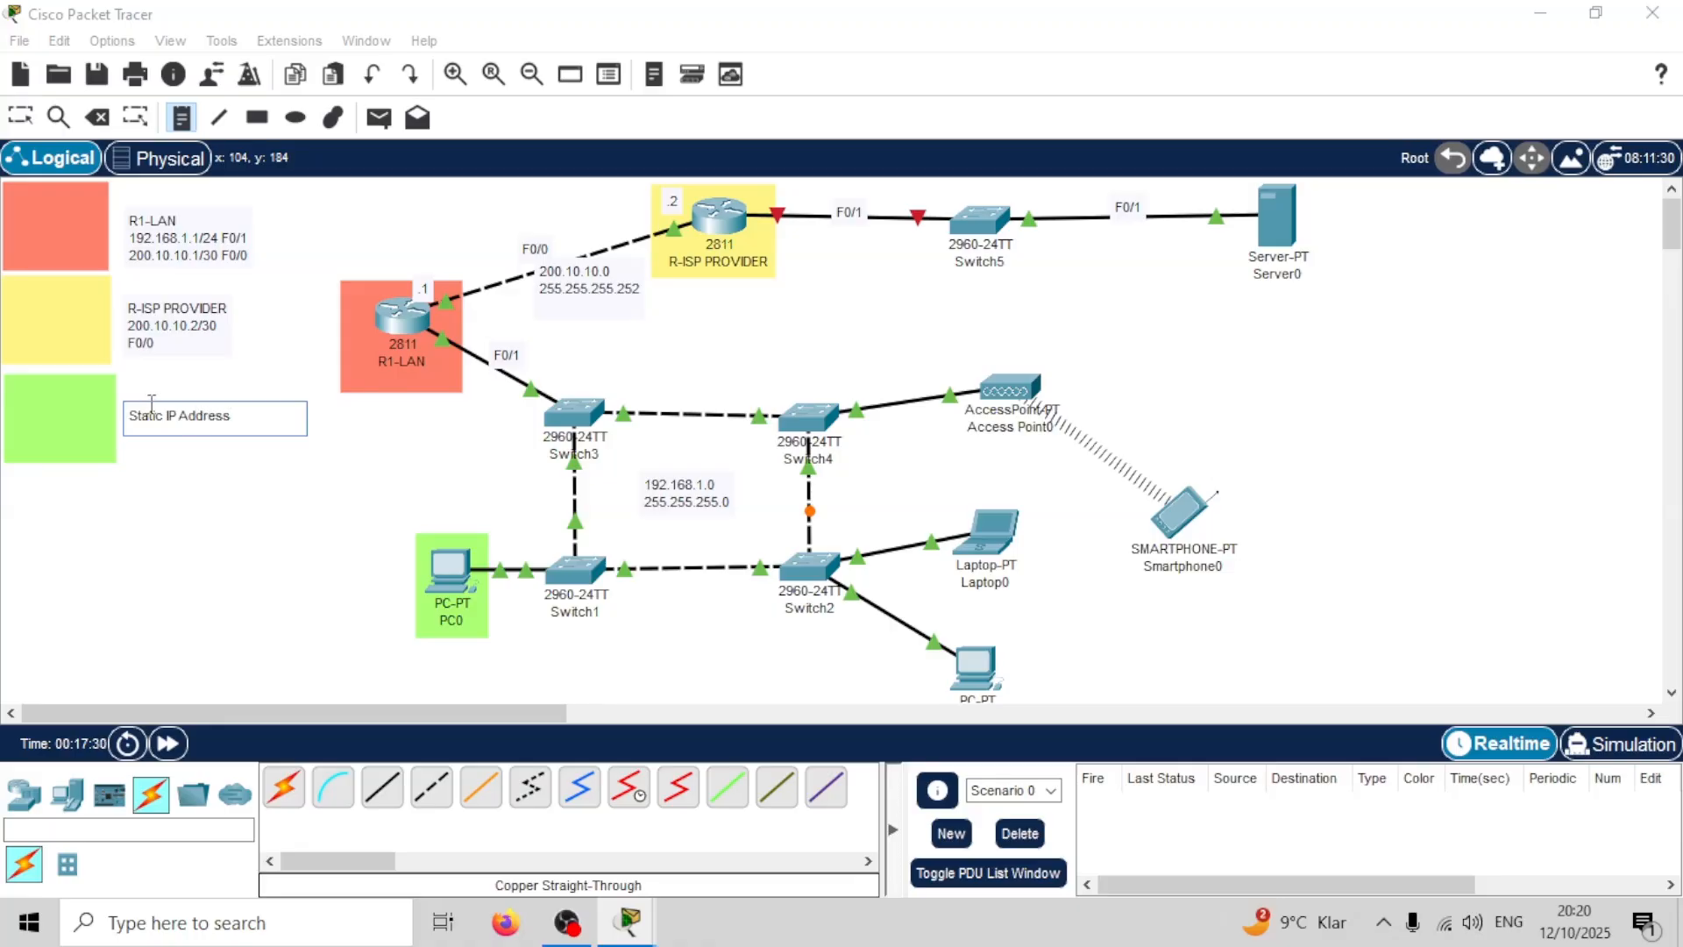
click(153, 418)
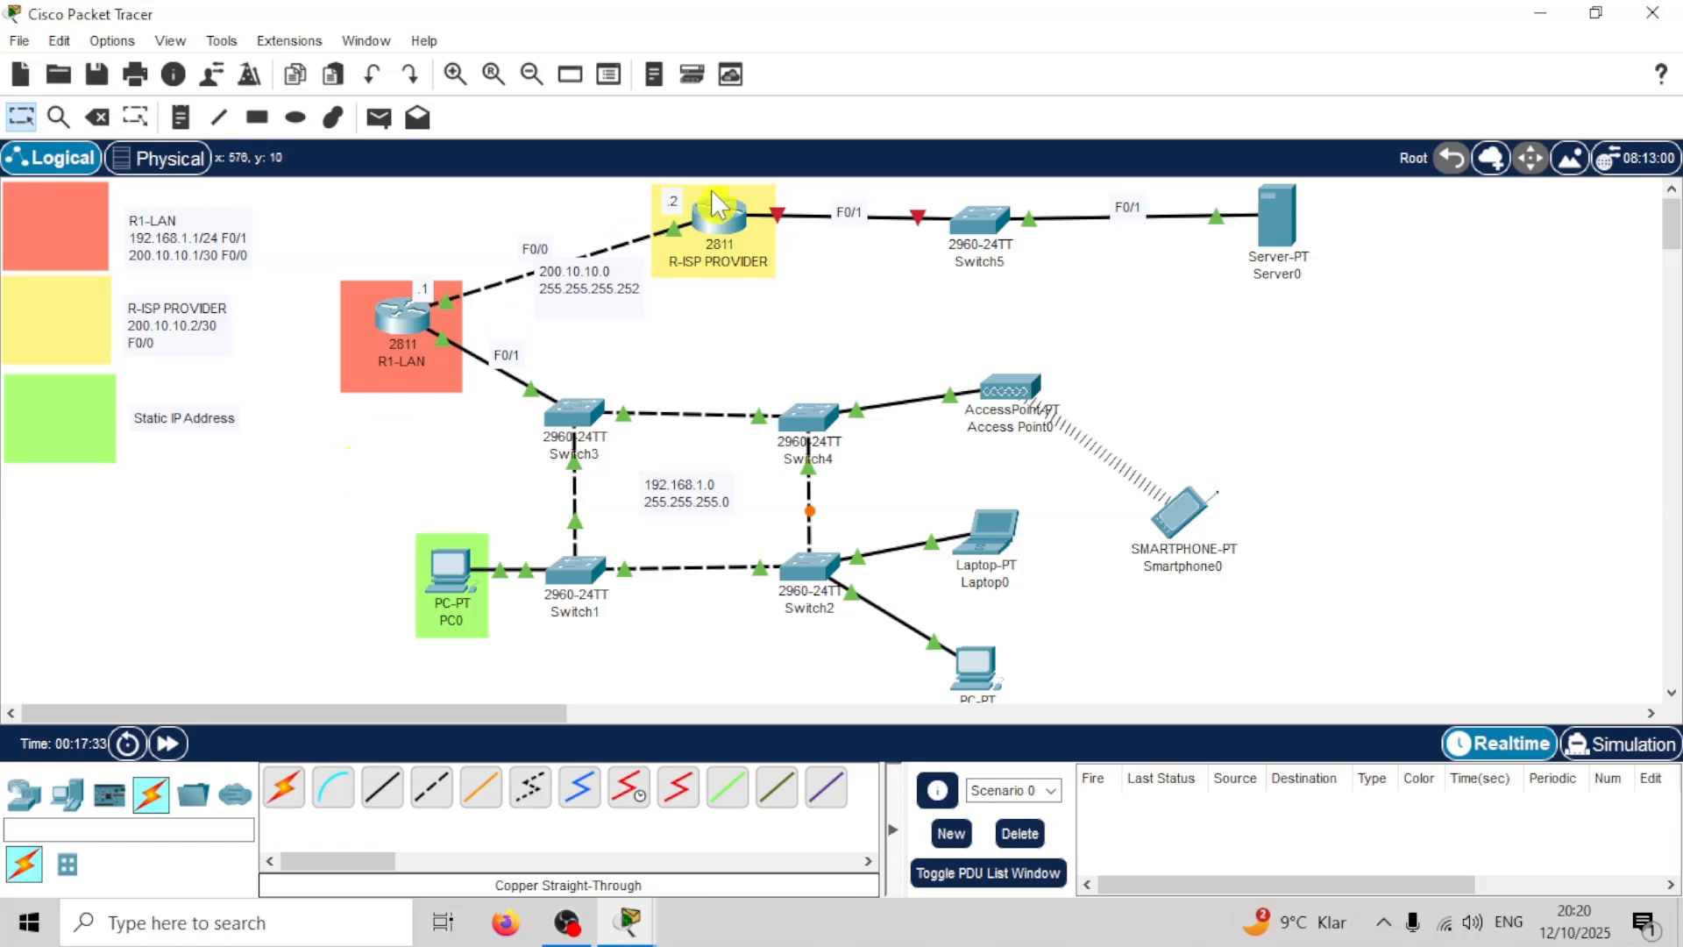
Step: Add a default route on the R1-LAN router with ip route 0.0.0.0 0.0.0.0 200.10.10.2, and close its window
click(538, 274)
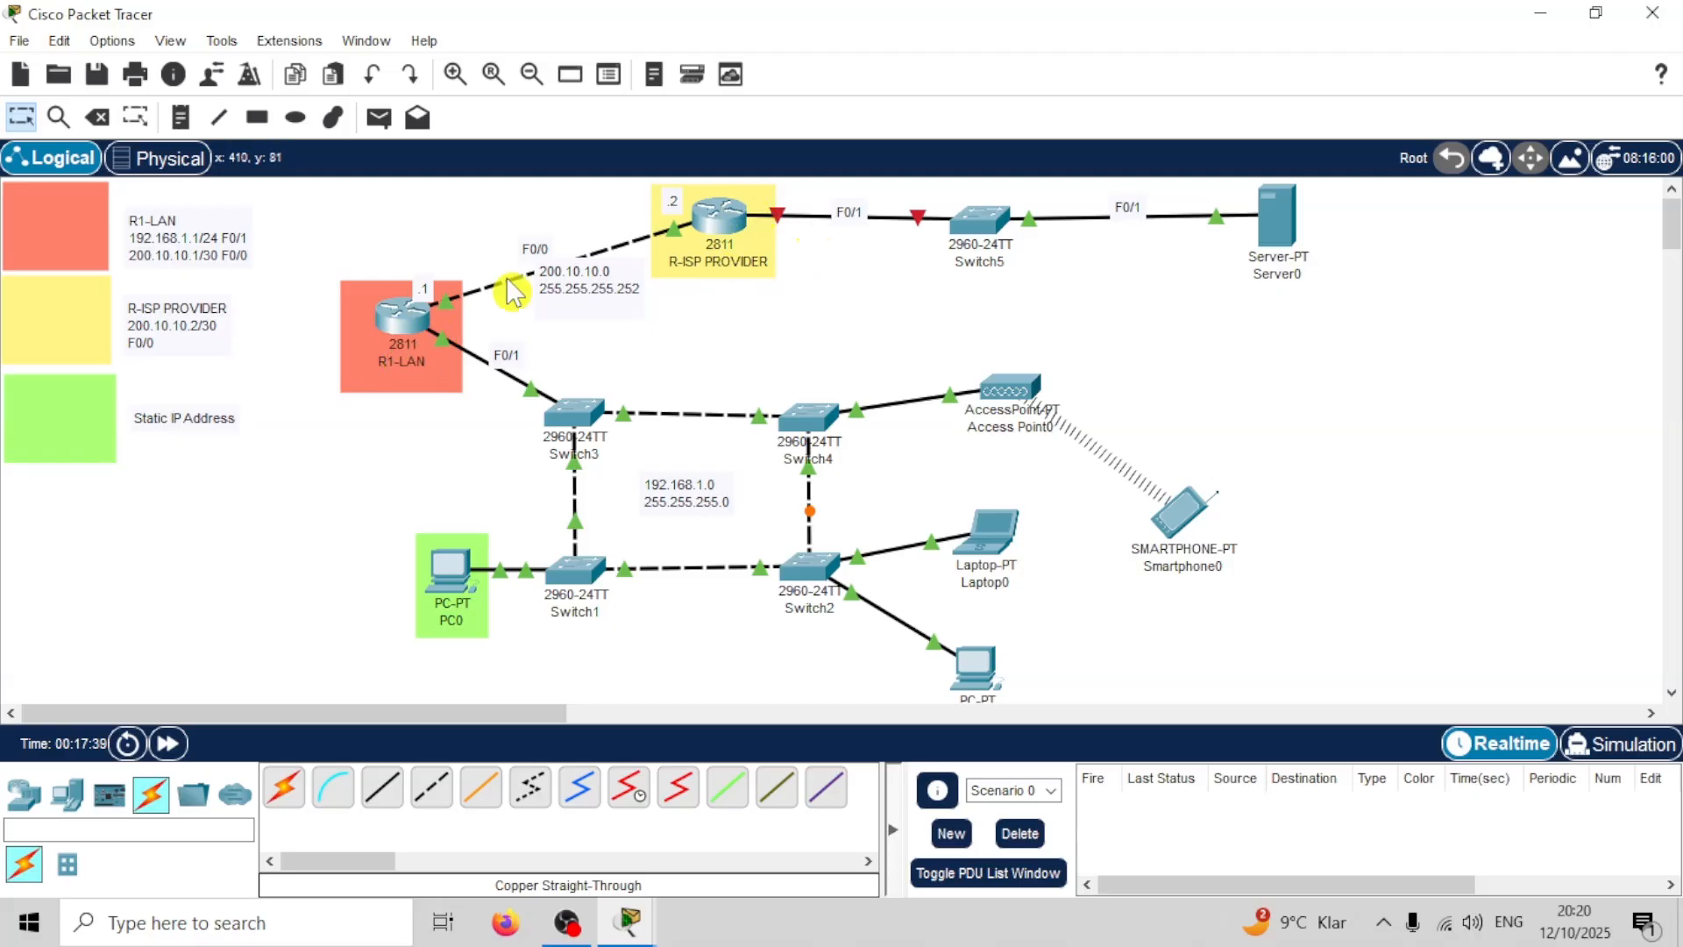
click(407, 331)
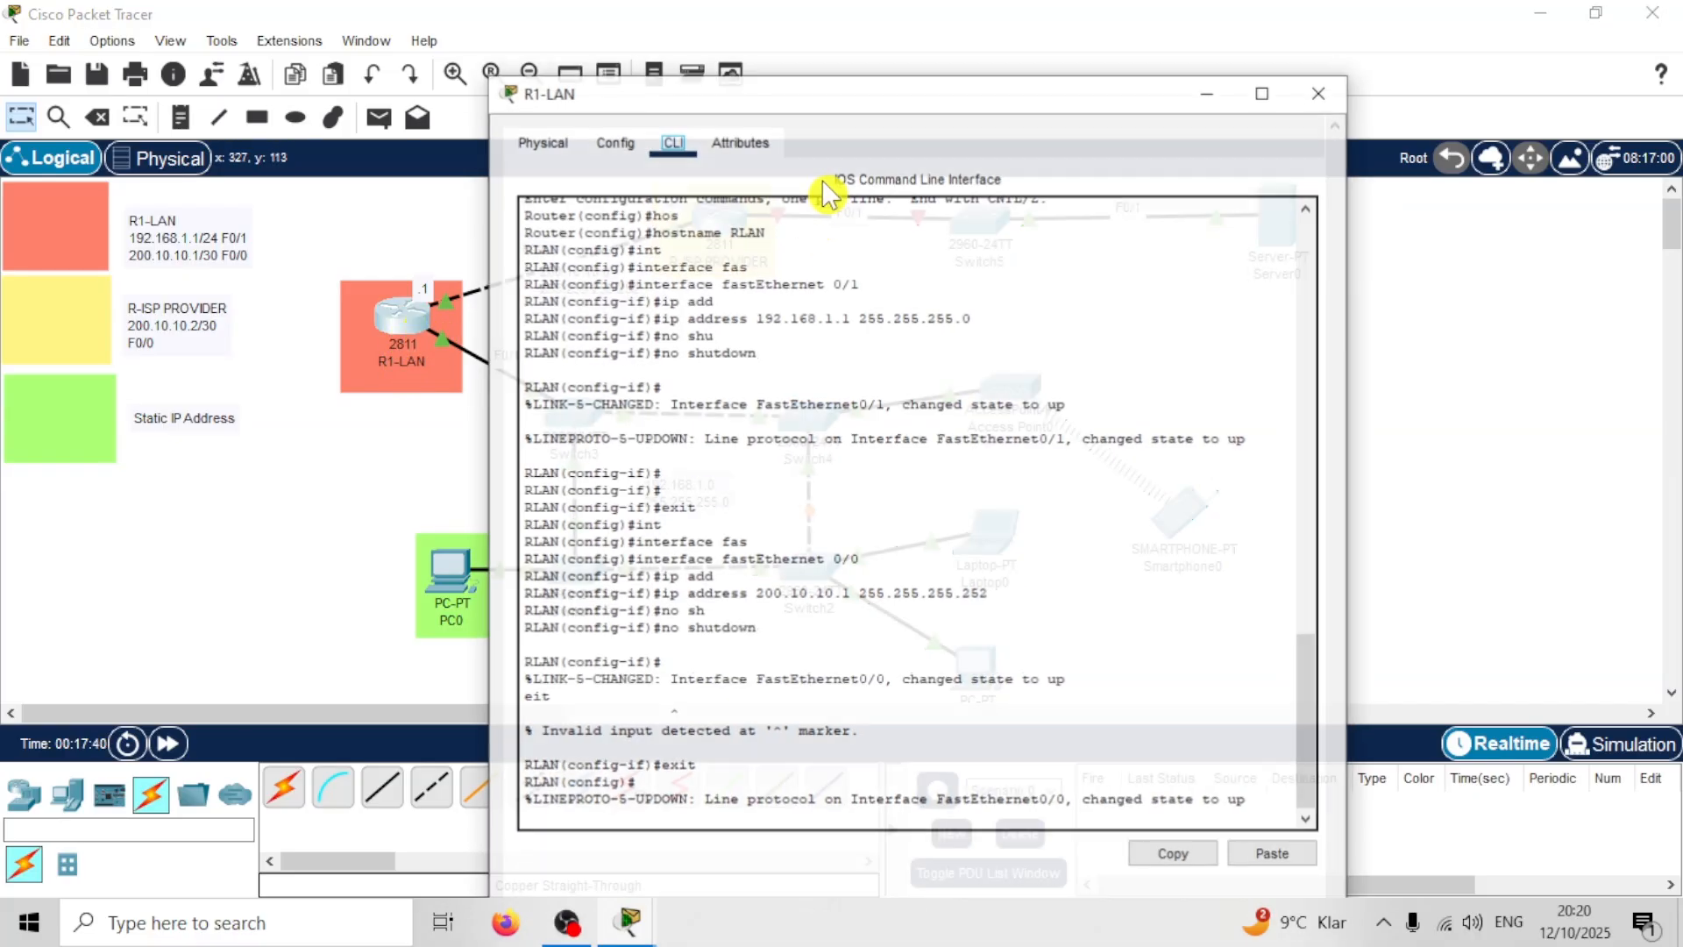
drag(859, 57, 1103, 57)
click(930, 760)
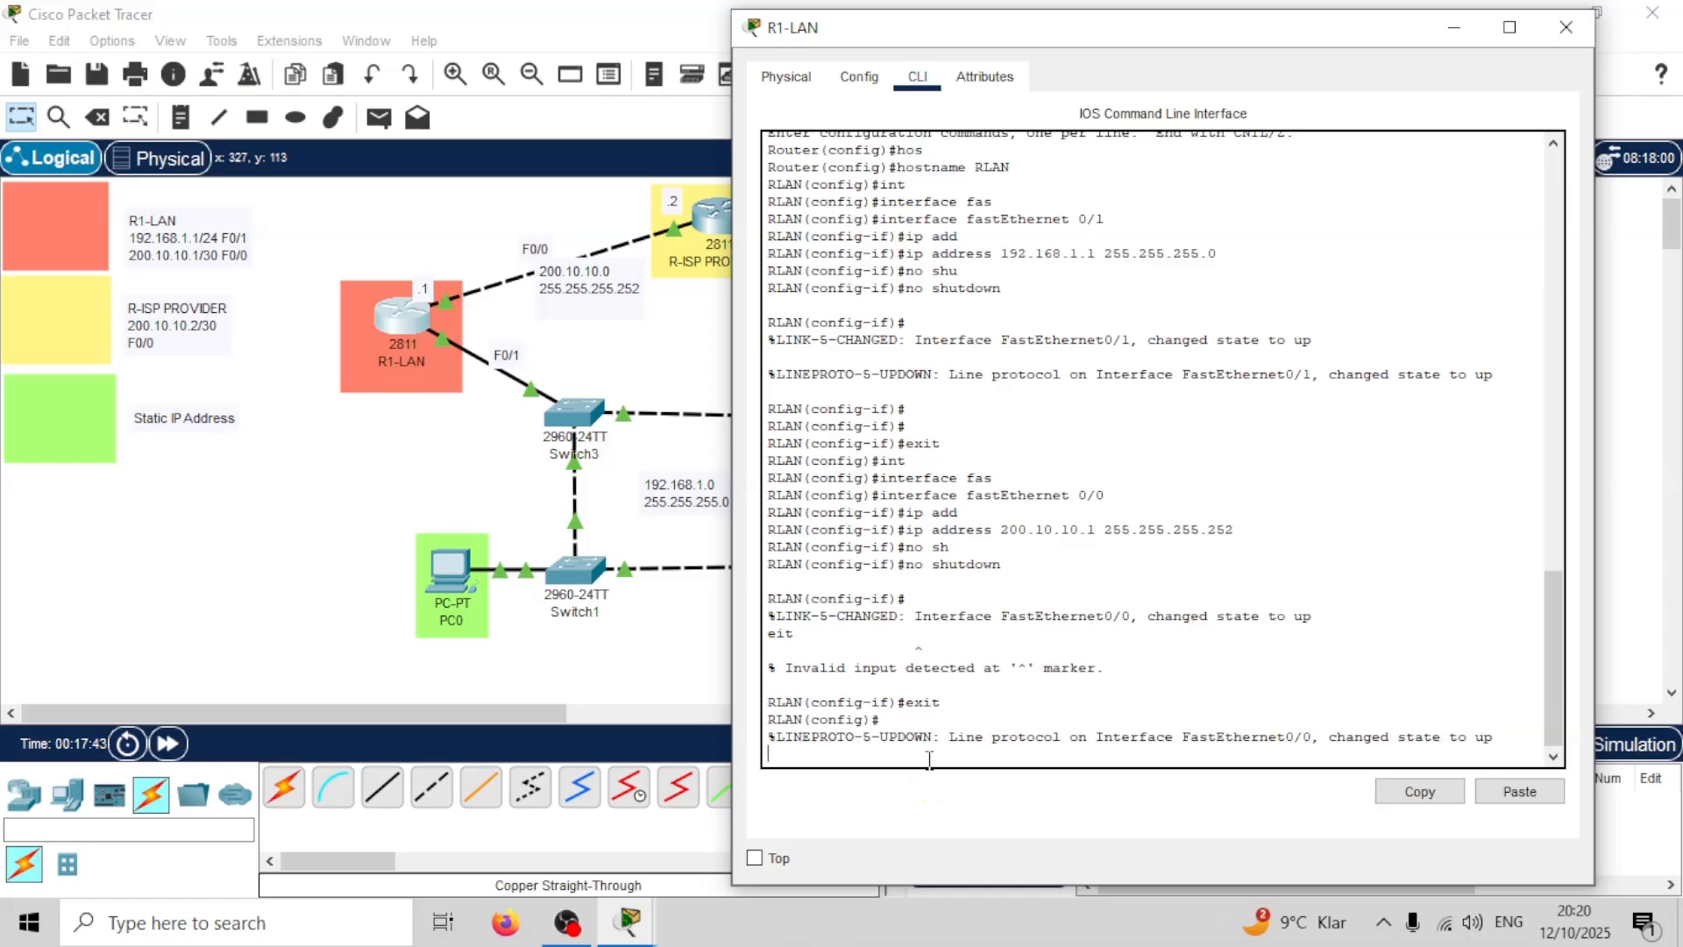
key(Return)
key(Return)
key(Return)
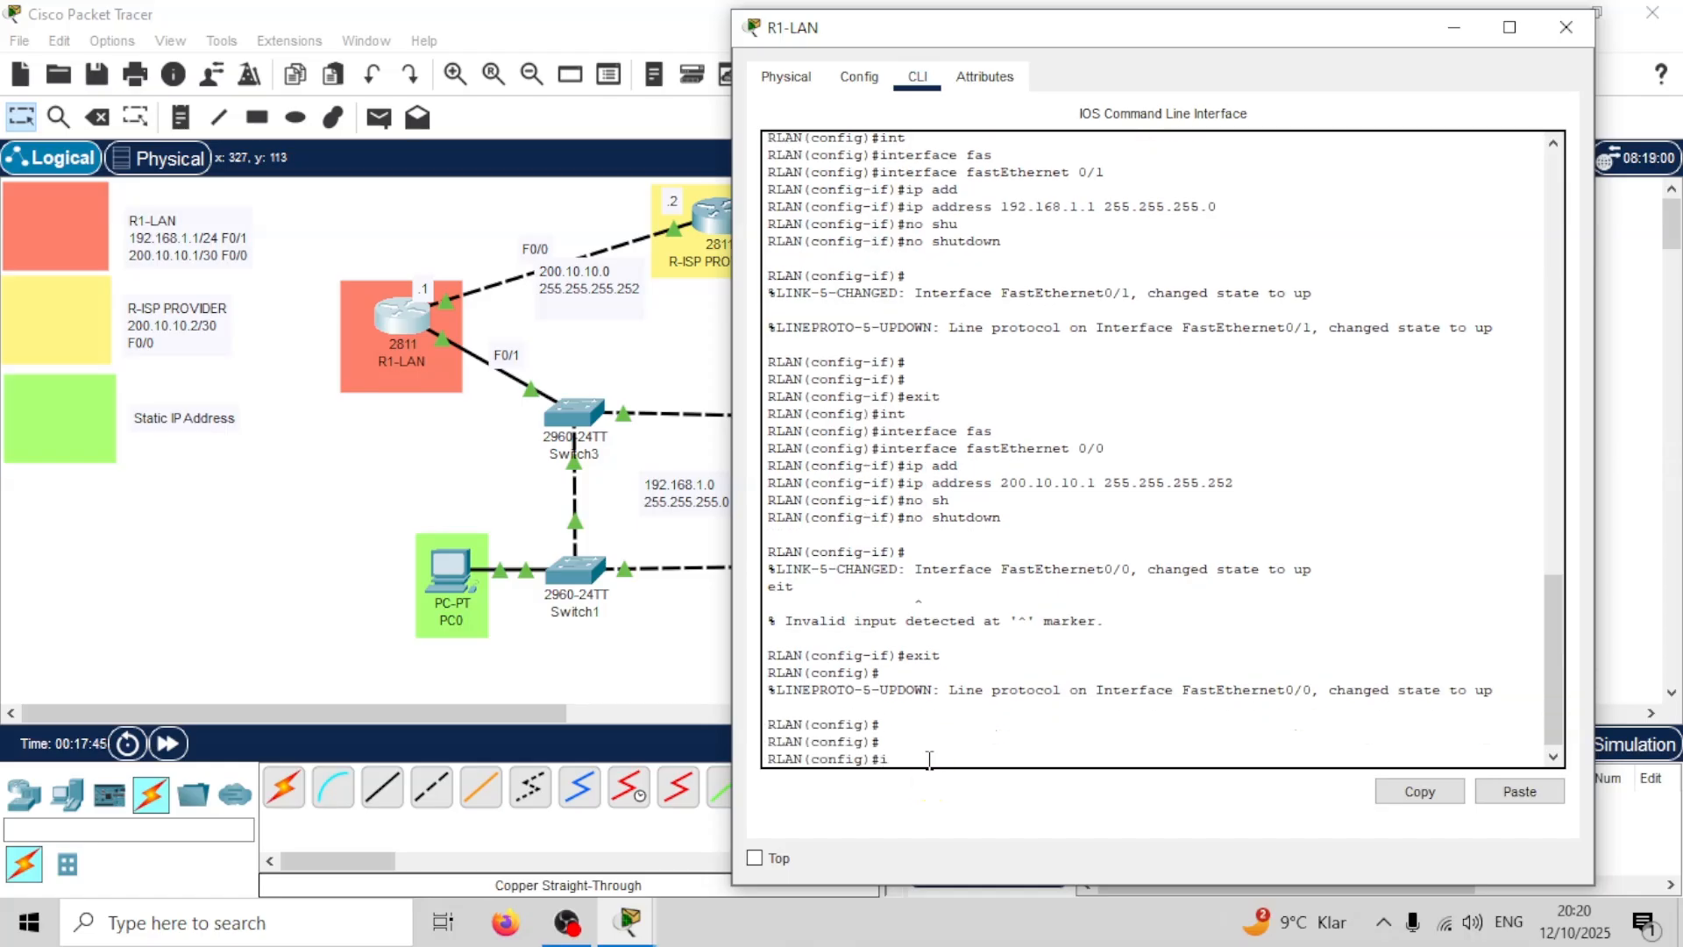
text(ip rou)
key(Tab)
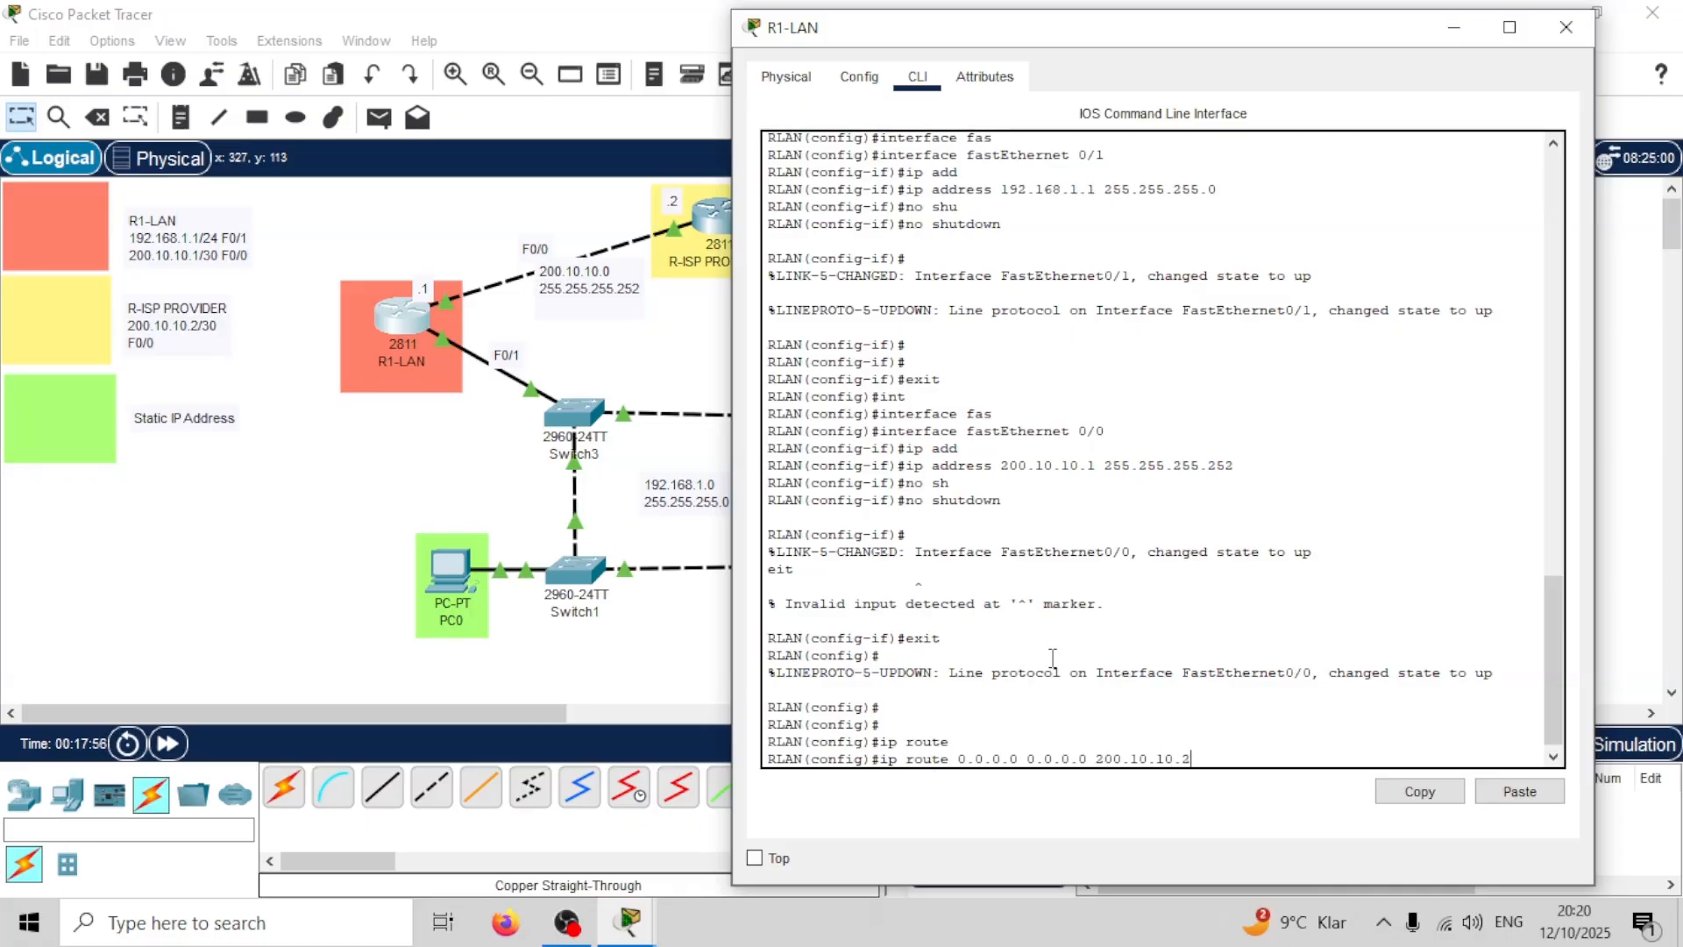
drag(1085, 751, 1176, 785)
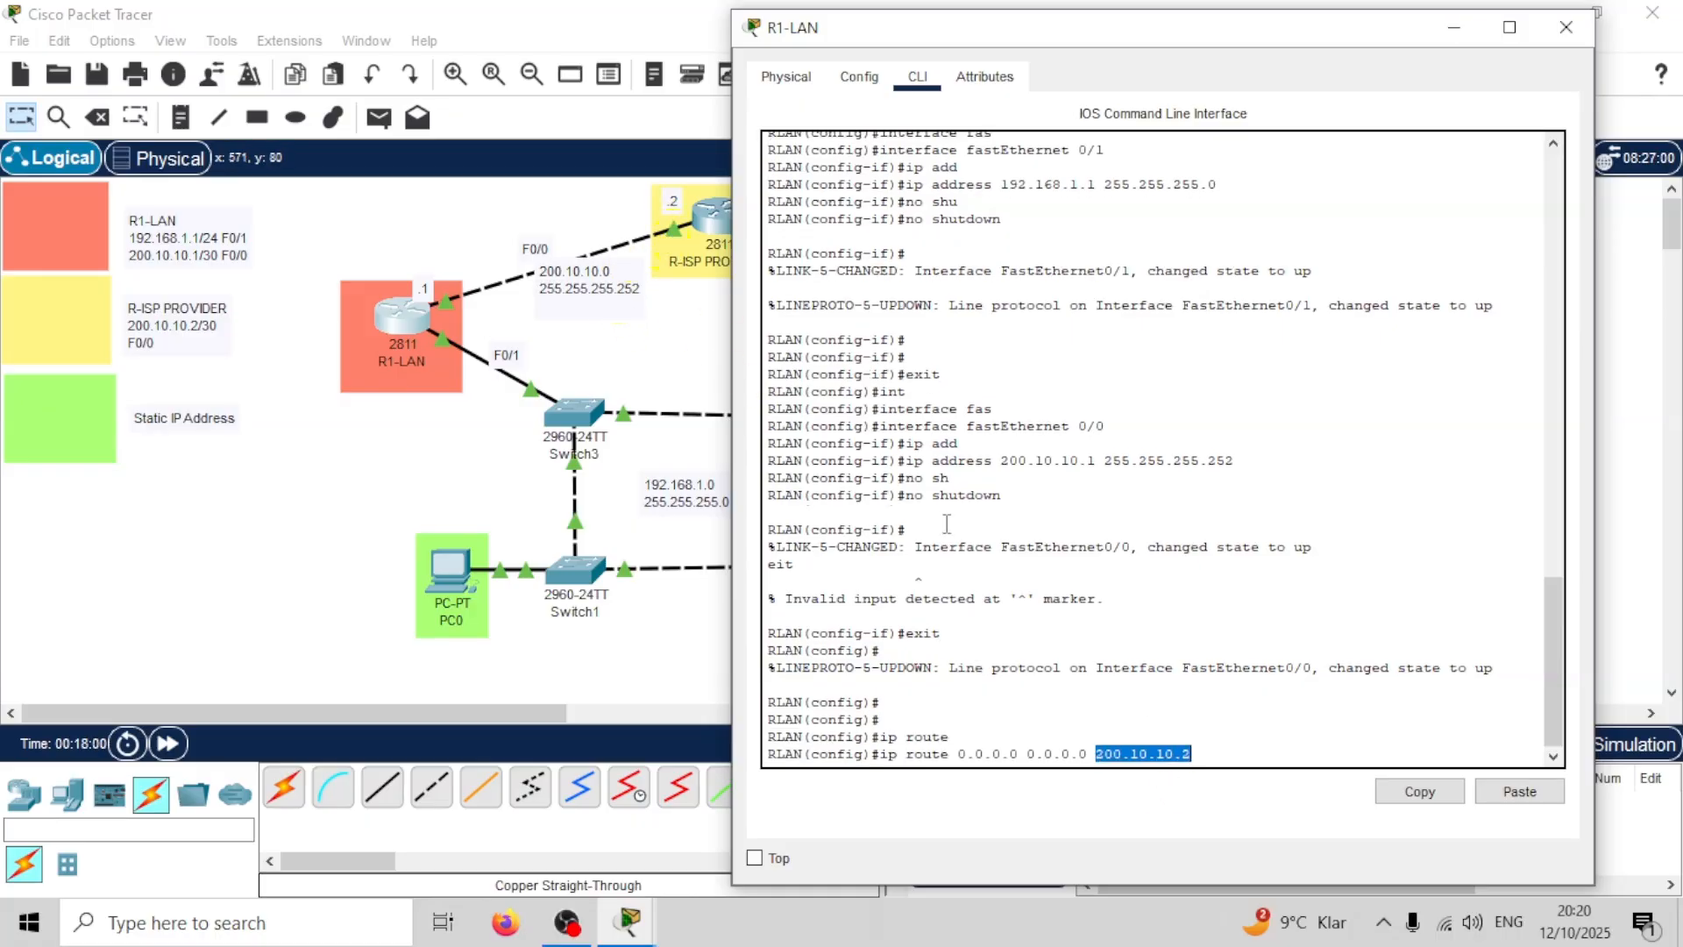
click(1056, 754)
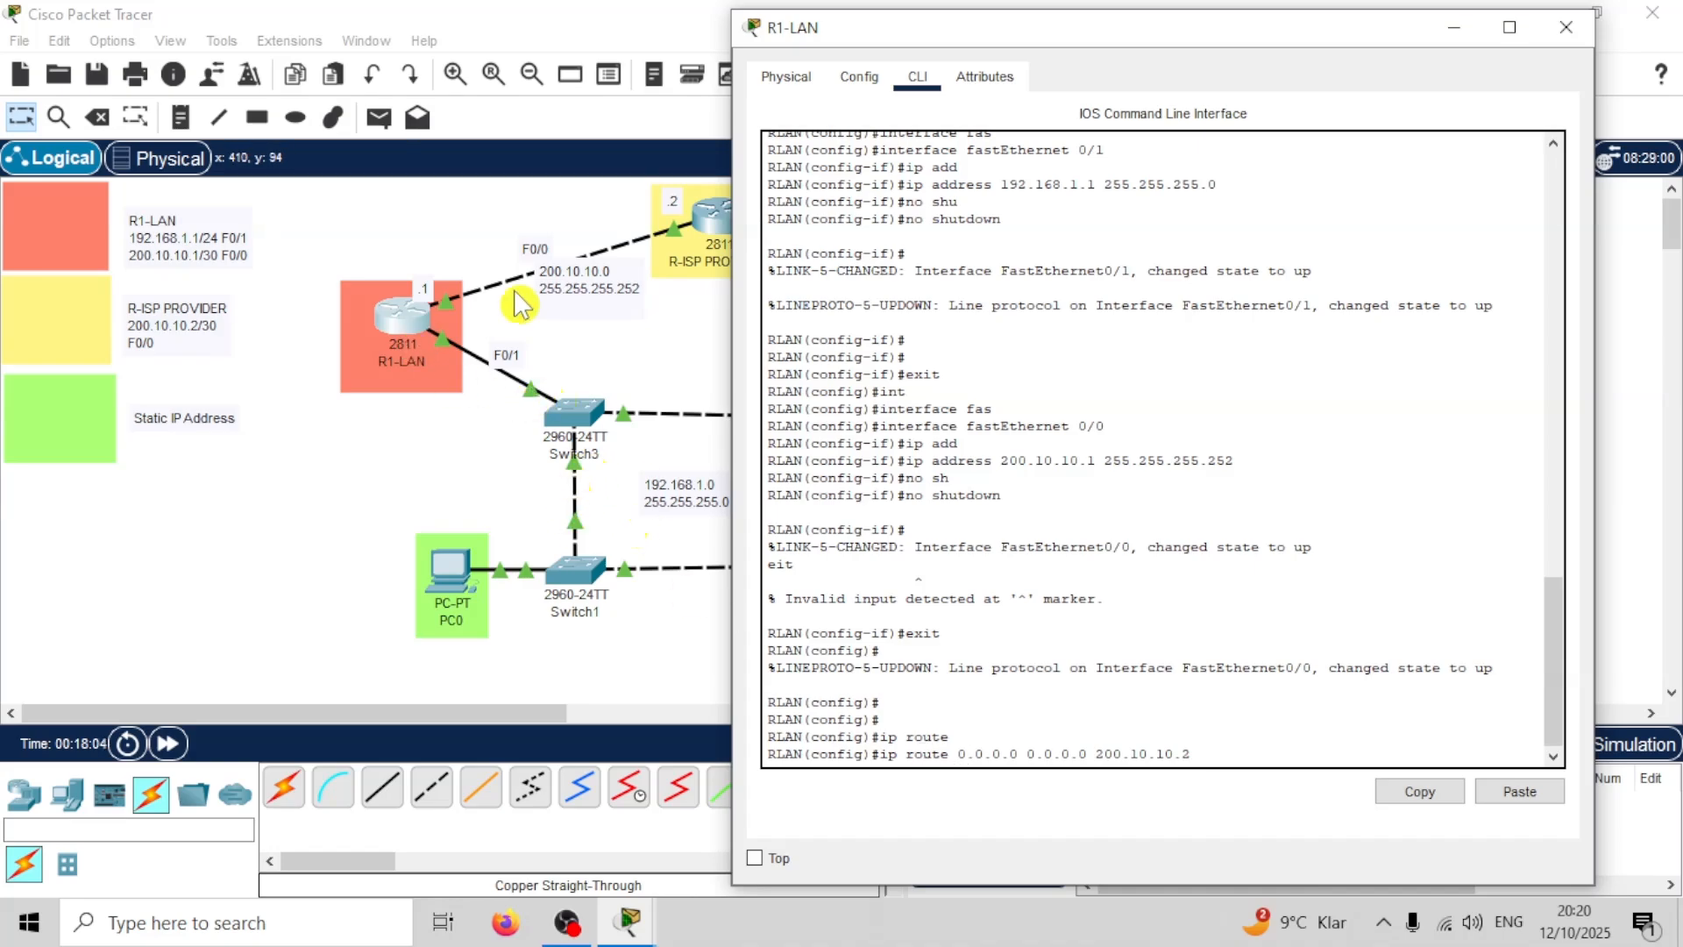
drag(957, 754, 1094, 757)
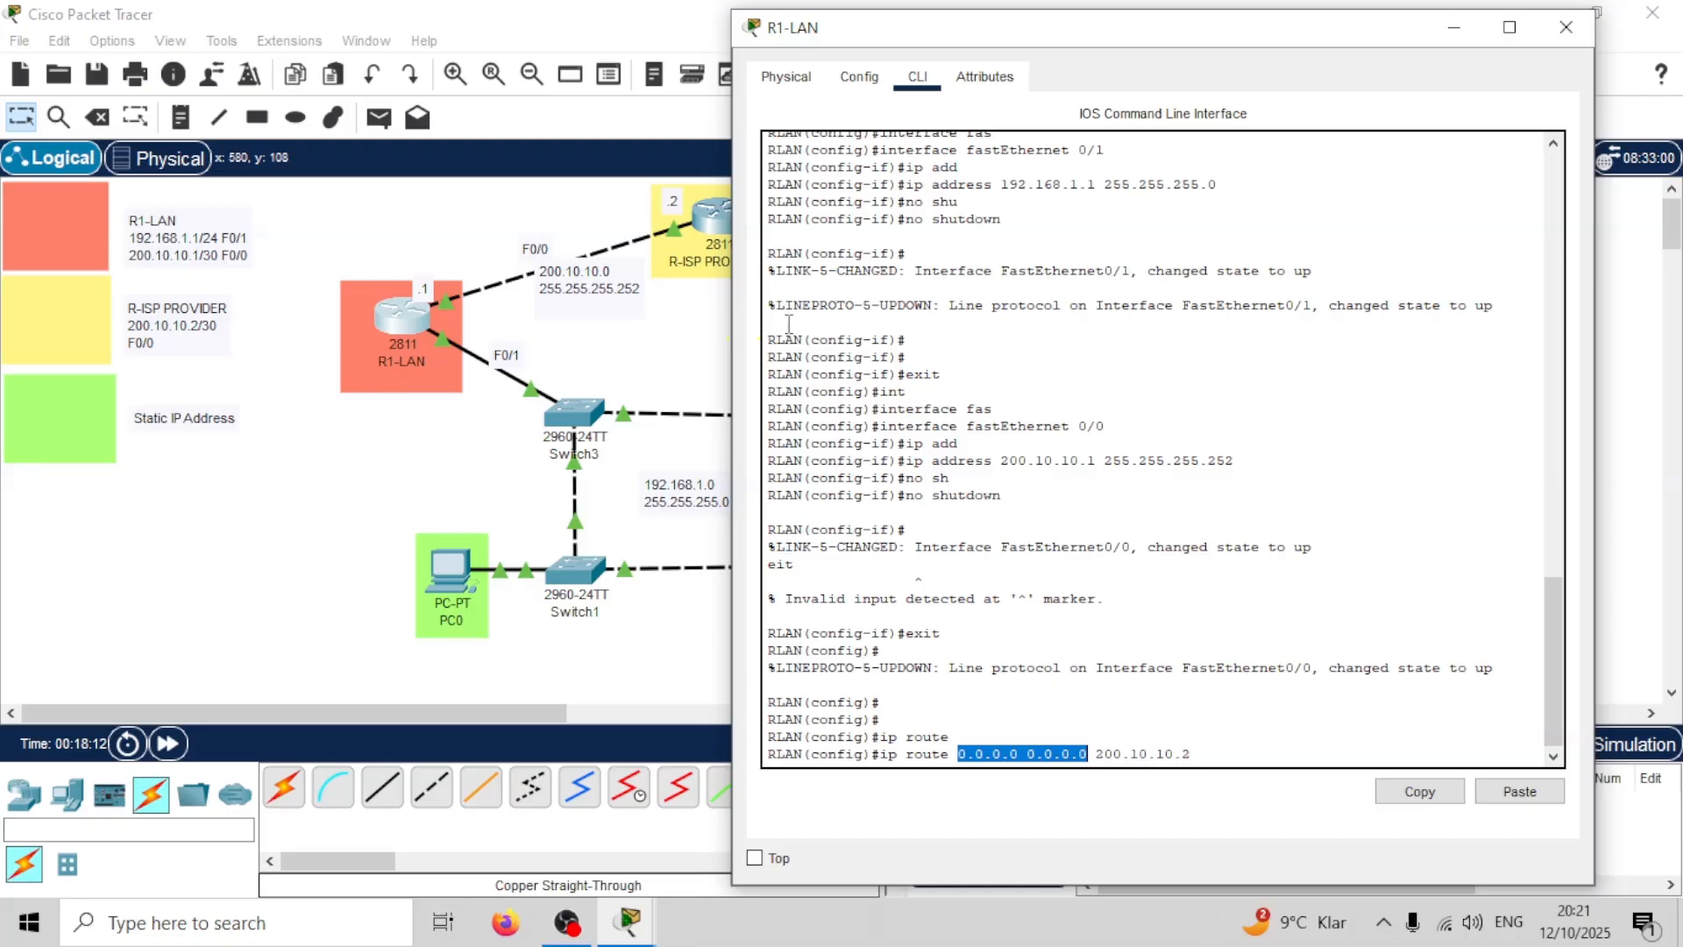
click(1222, 607)
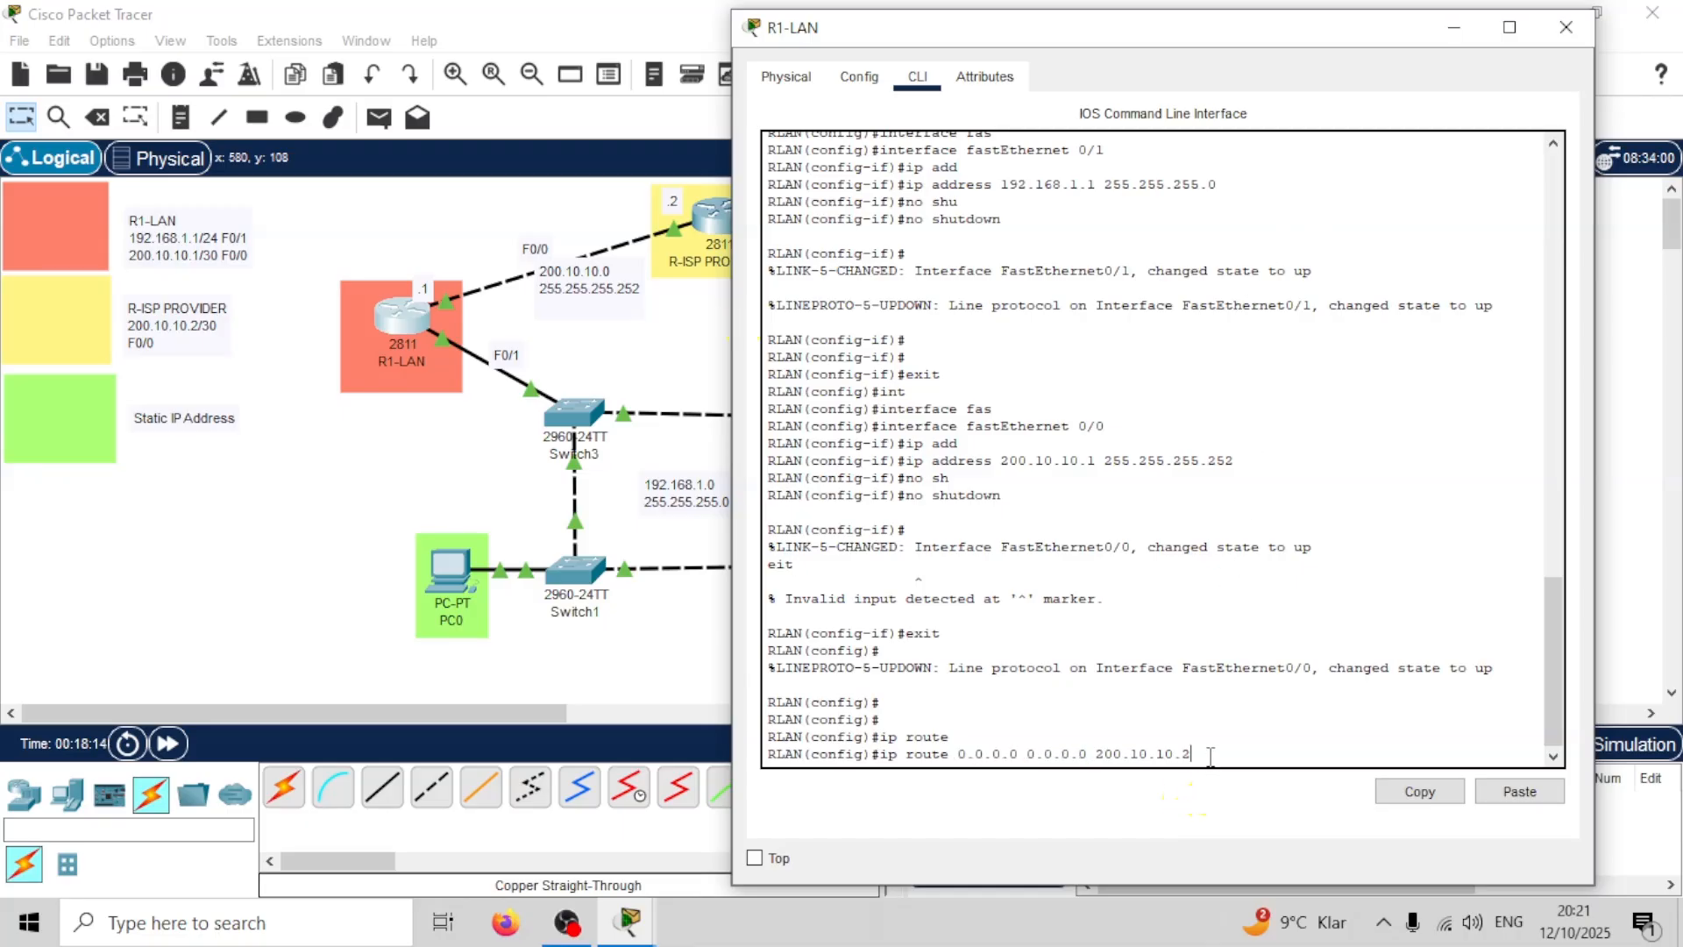
key(Return)
click(1566, 27)
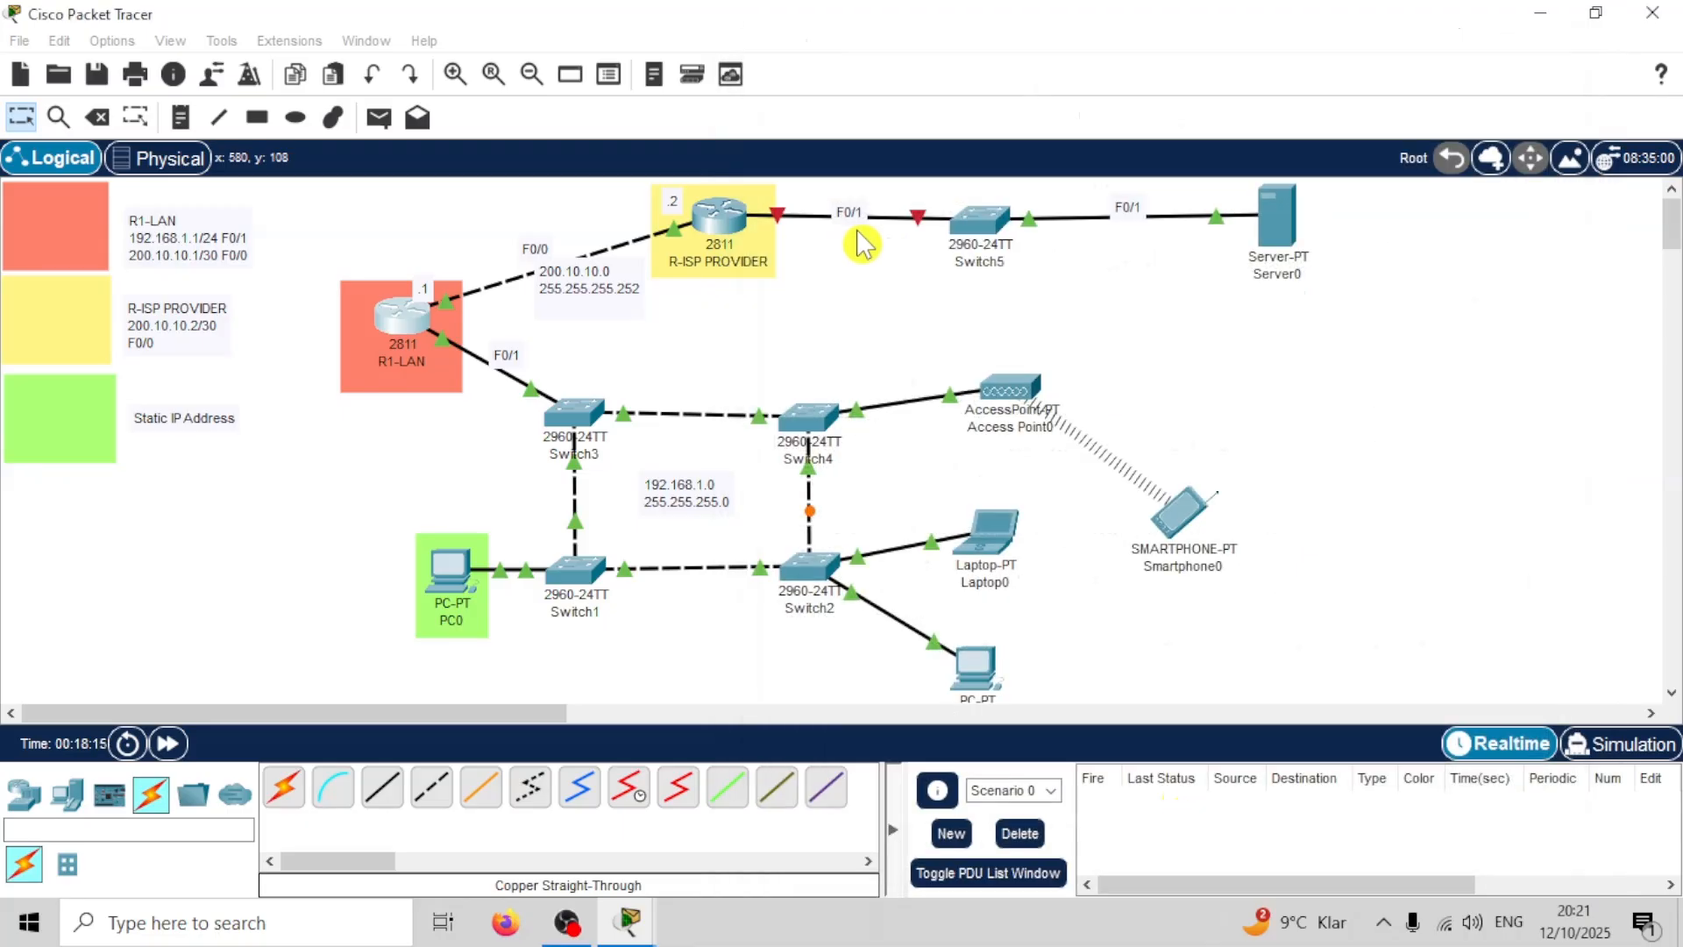
click(719, 219)
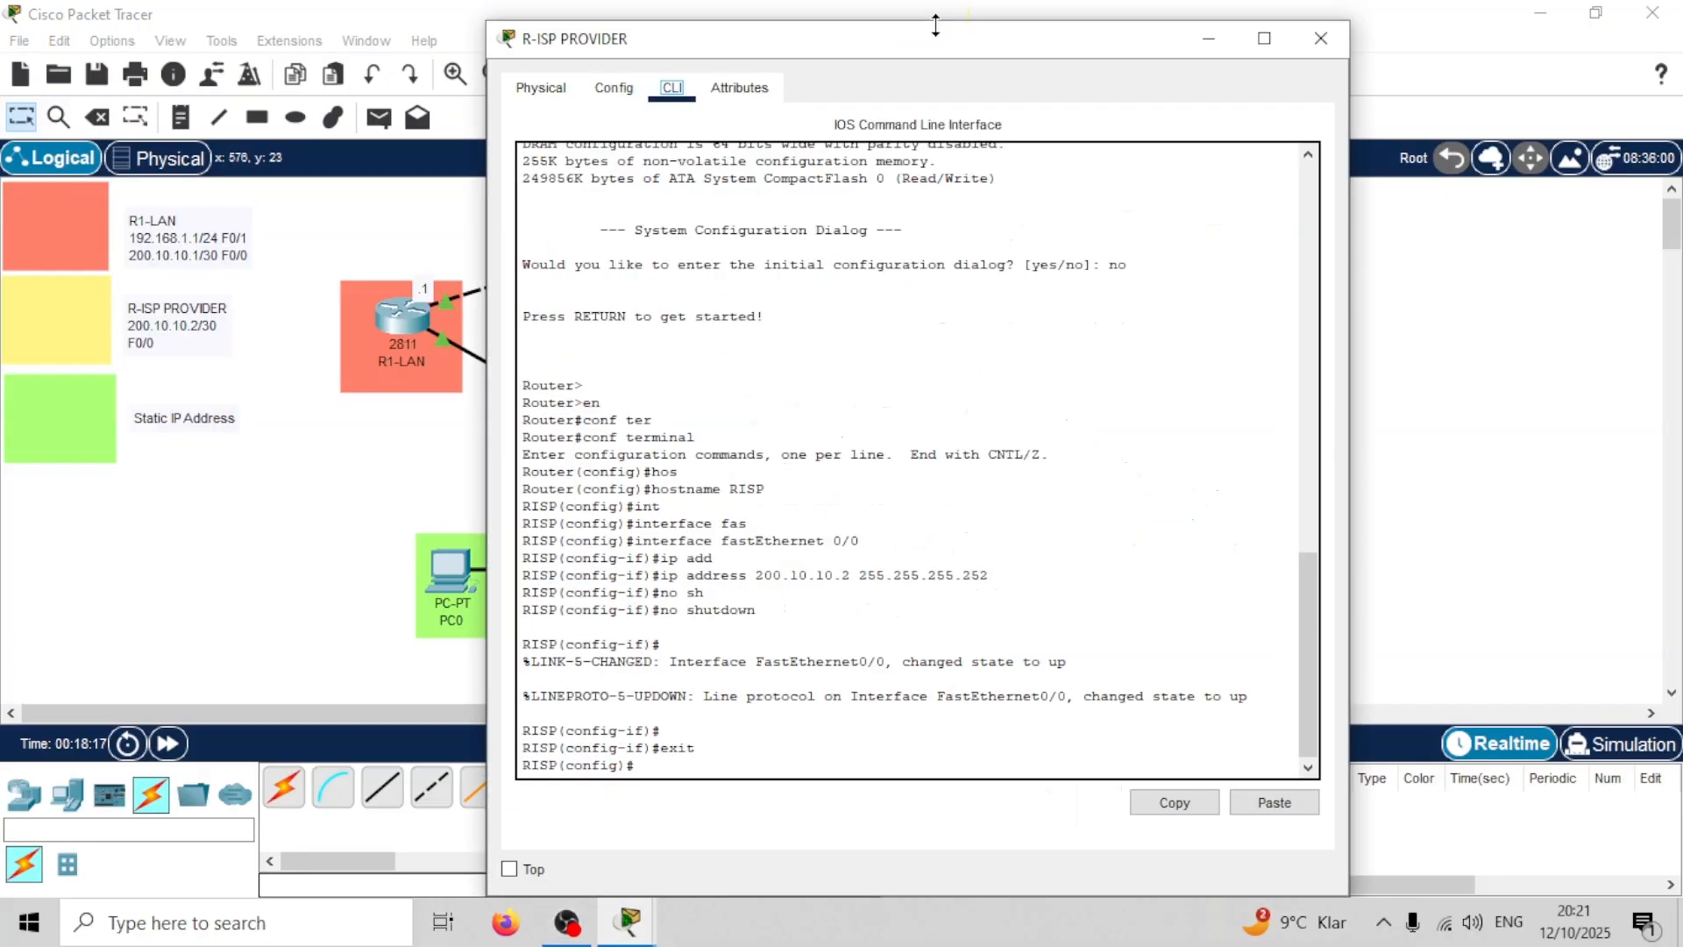
drag(932, 48, 1228, 48)
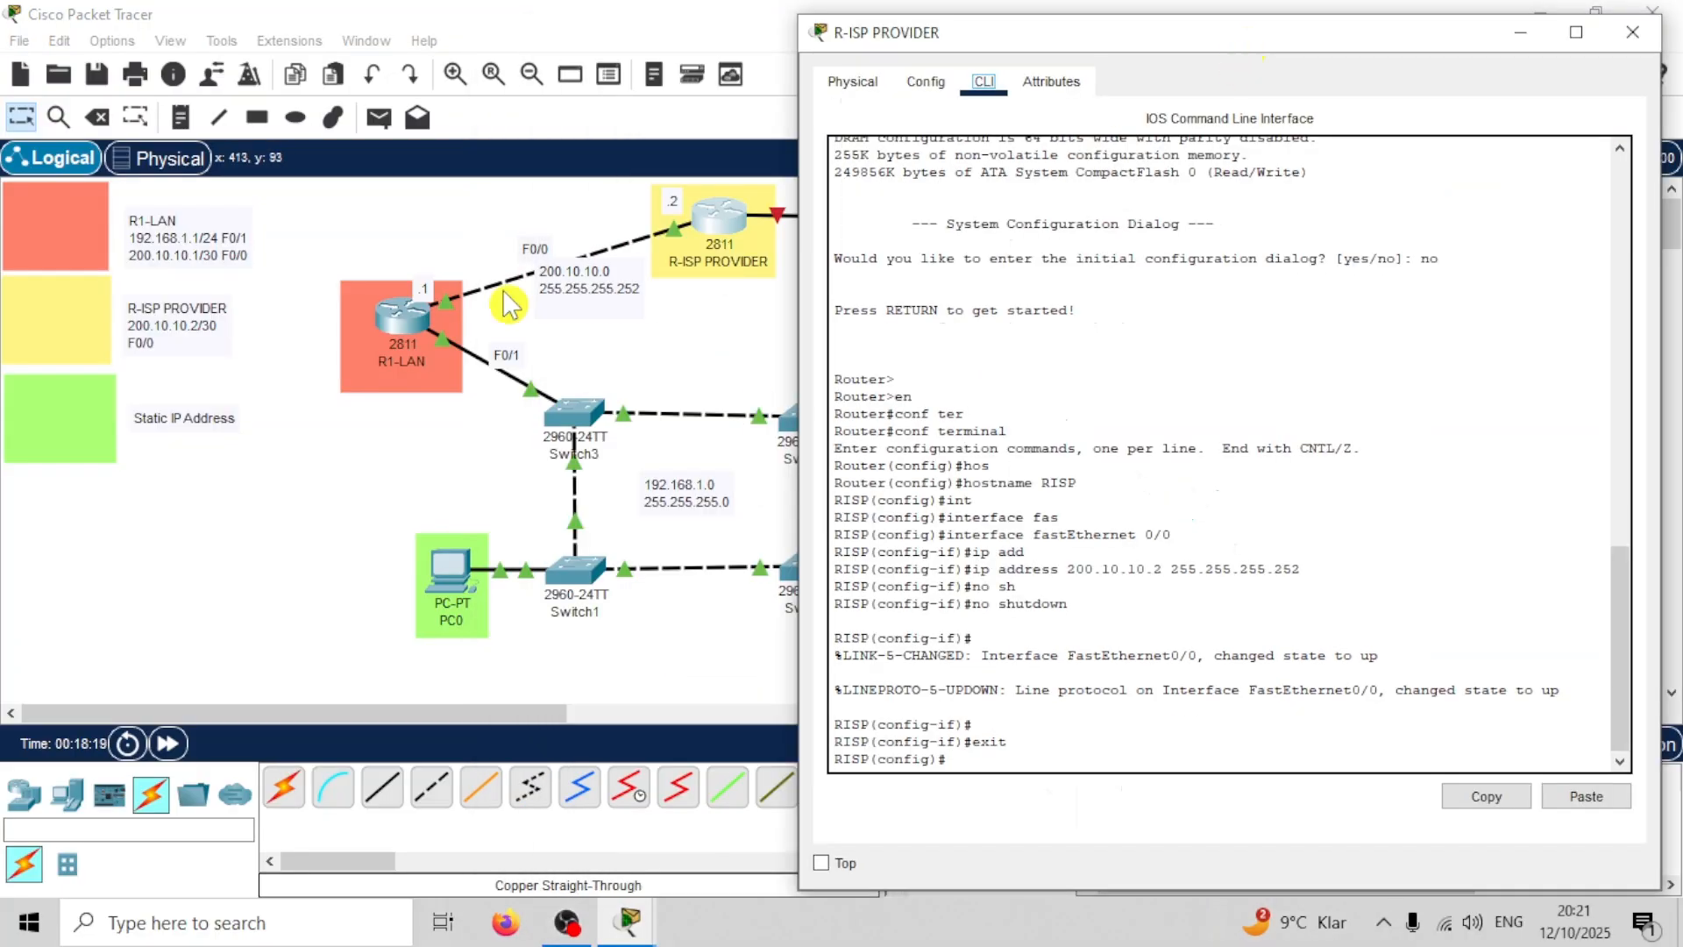
click(1632, 33)
Step: Test a simple PDU from R-ISP PROVIDER to R1-LAN and clear the PDU list
click(717, 218)
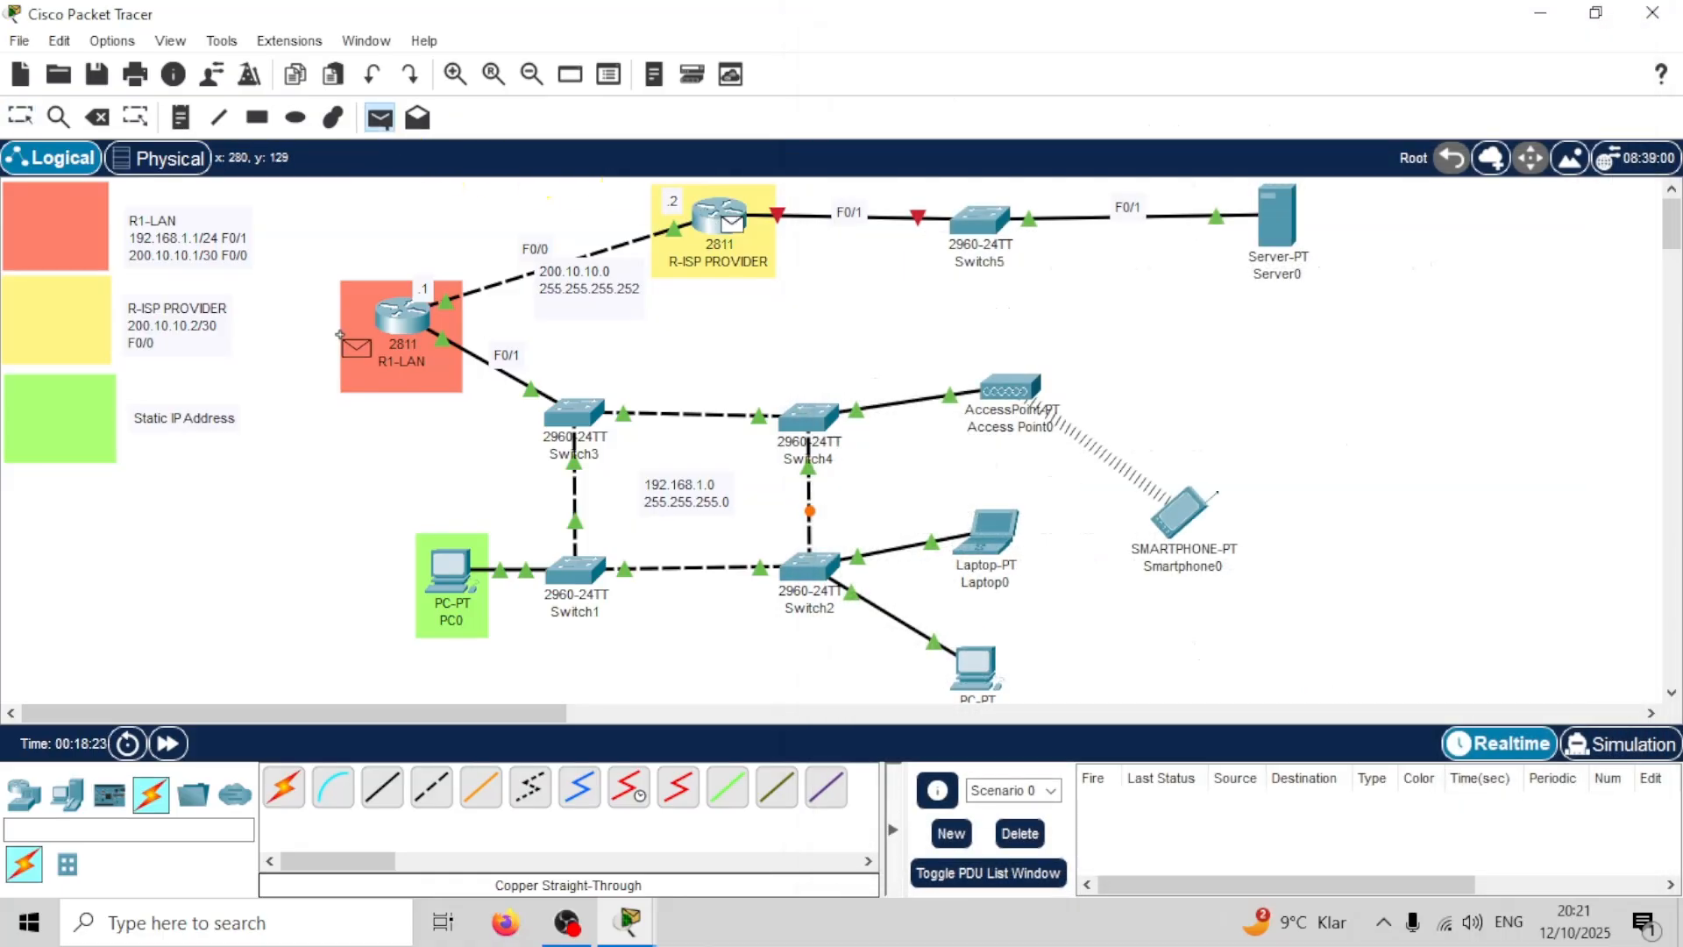
click(403, 320)
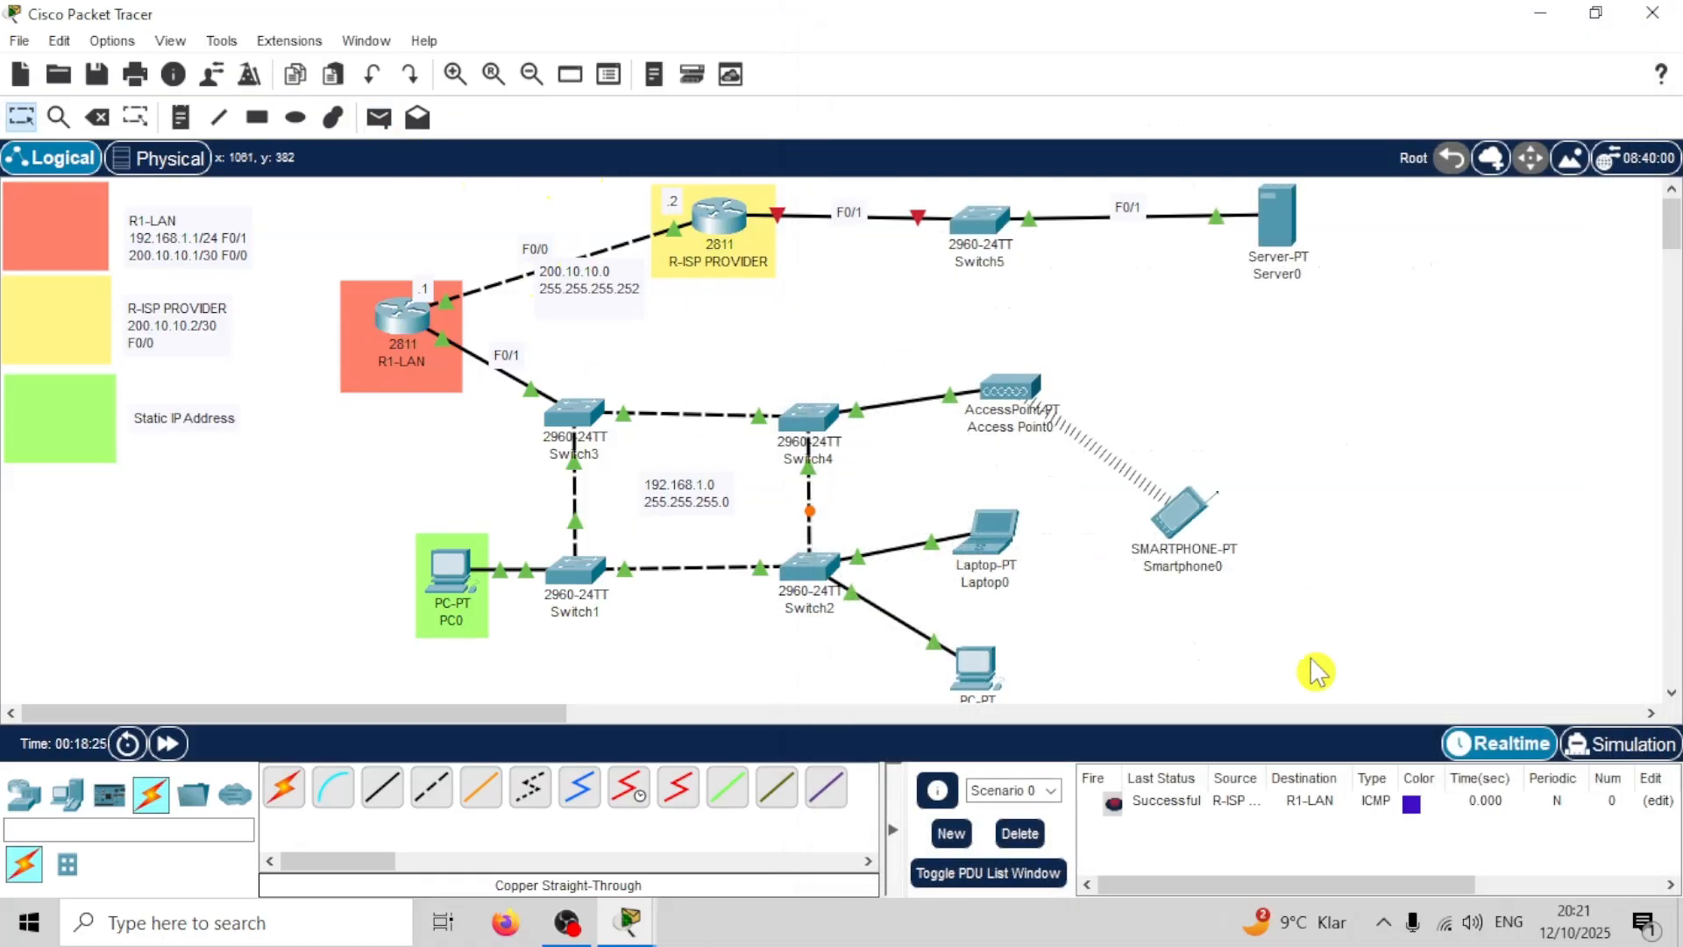
click(1019, 831)
Step: Test a simple PDU from R-ISP PROVIDER to PC0 and clear the PDU list
click(378, 117)
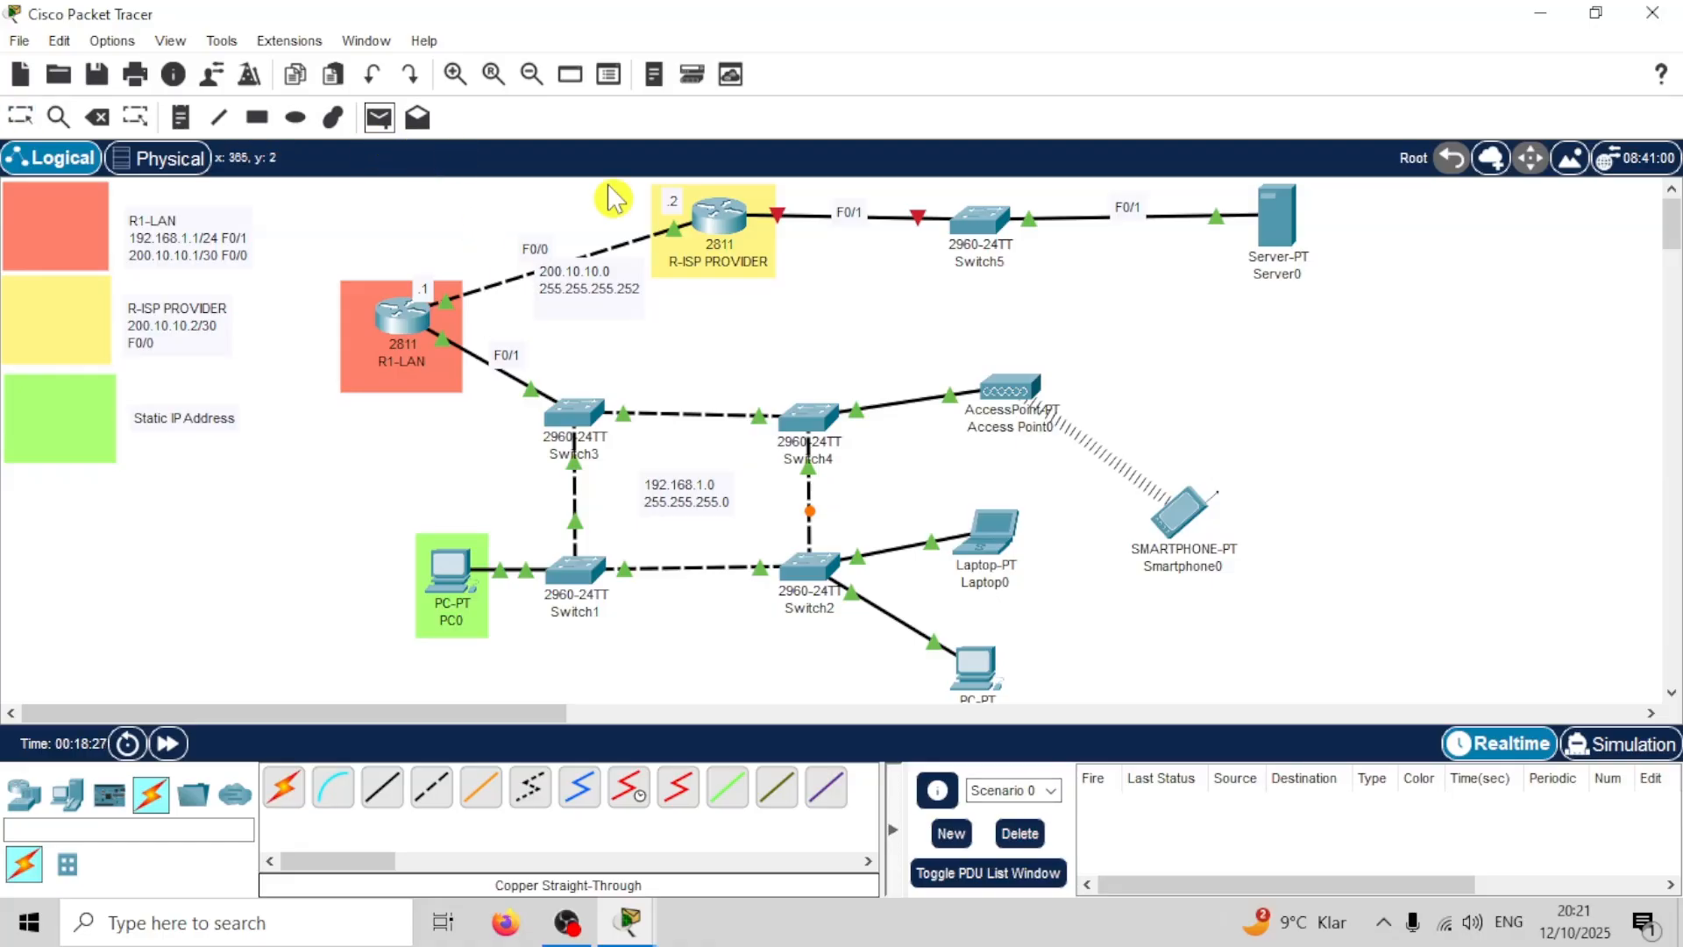
click(717, 215)
click(430, 588)
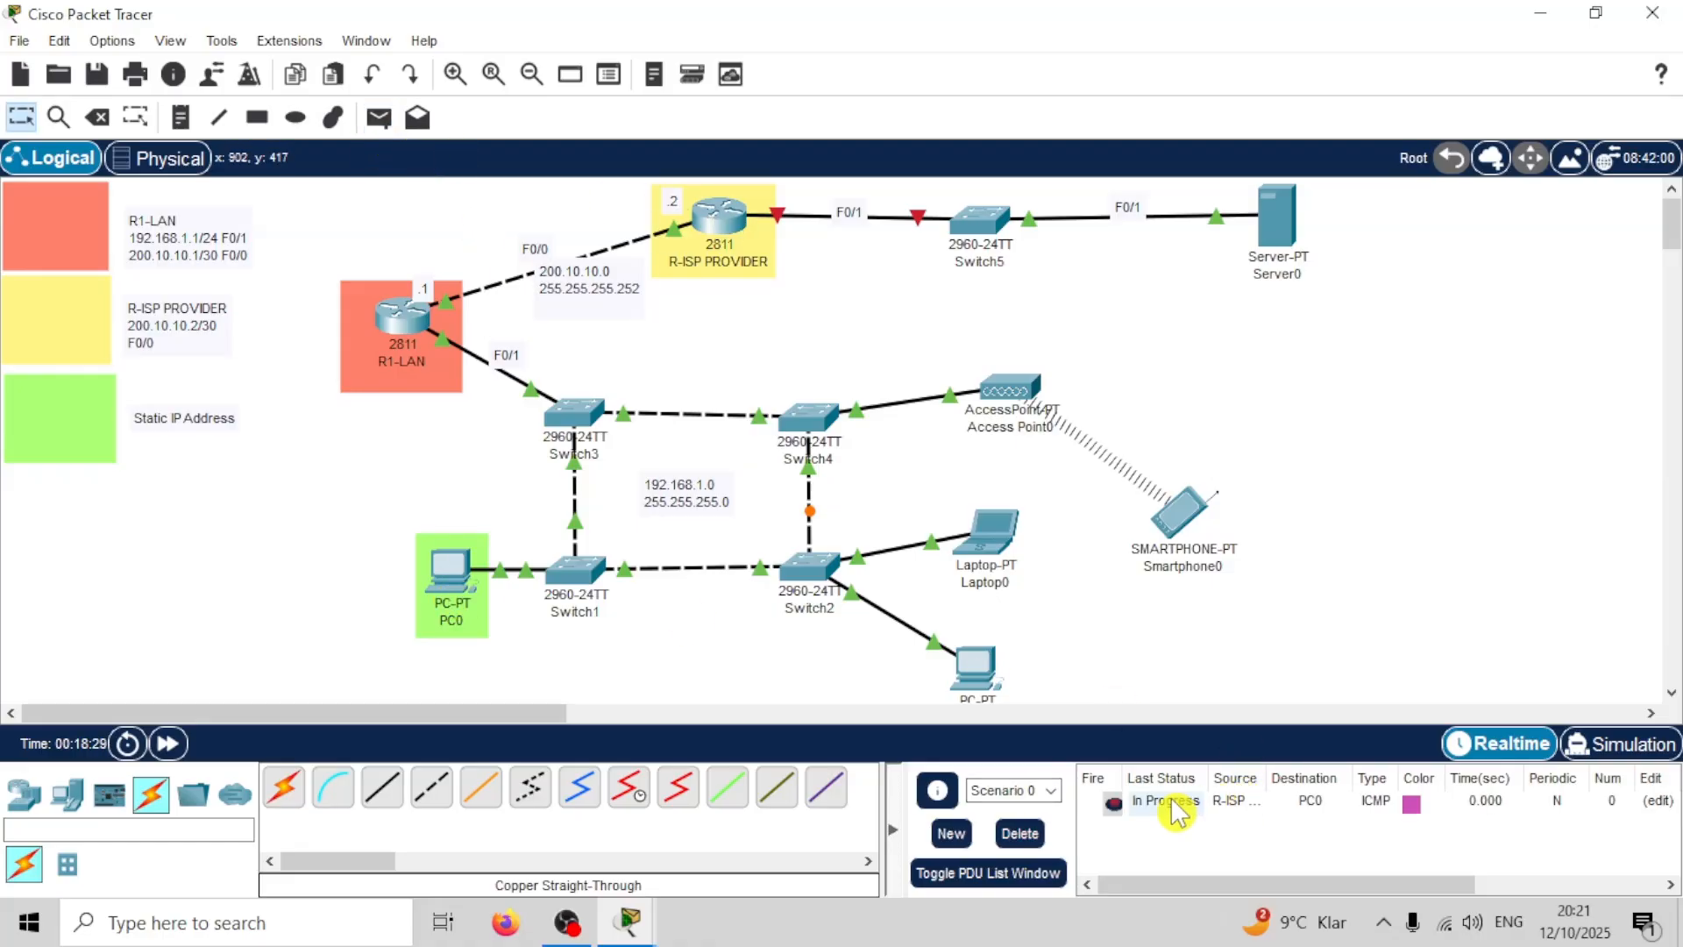
click(1019, 833)
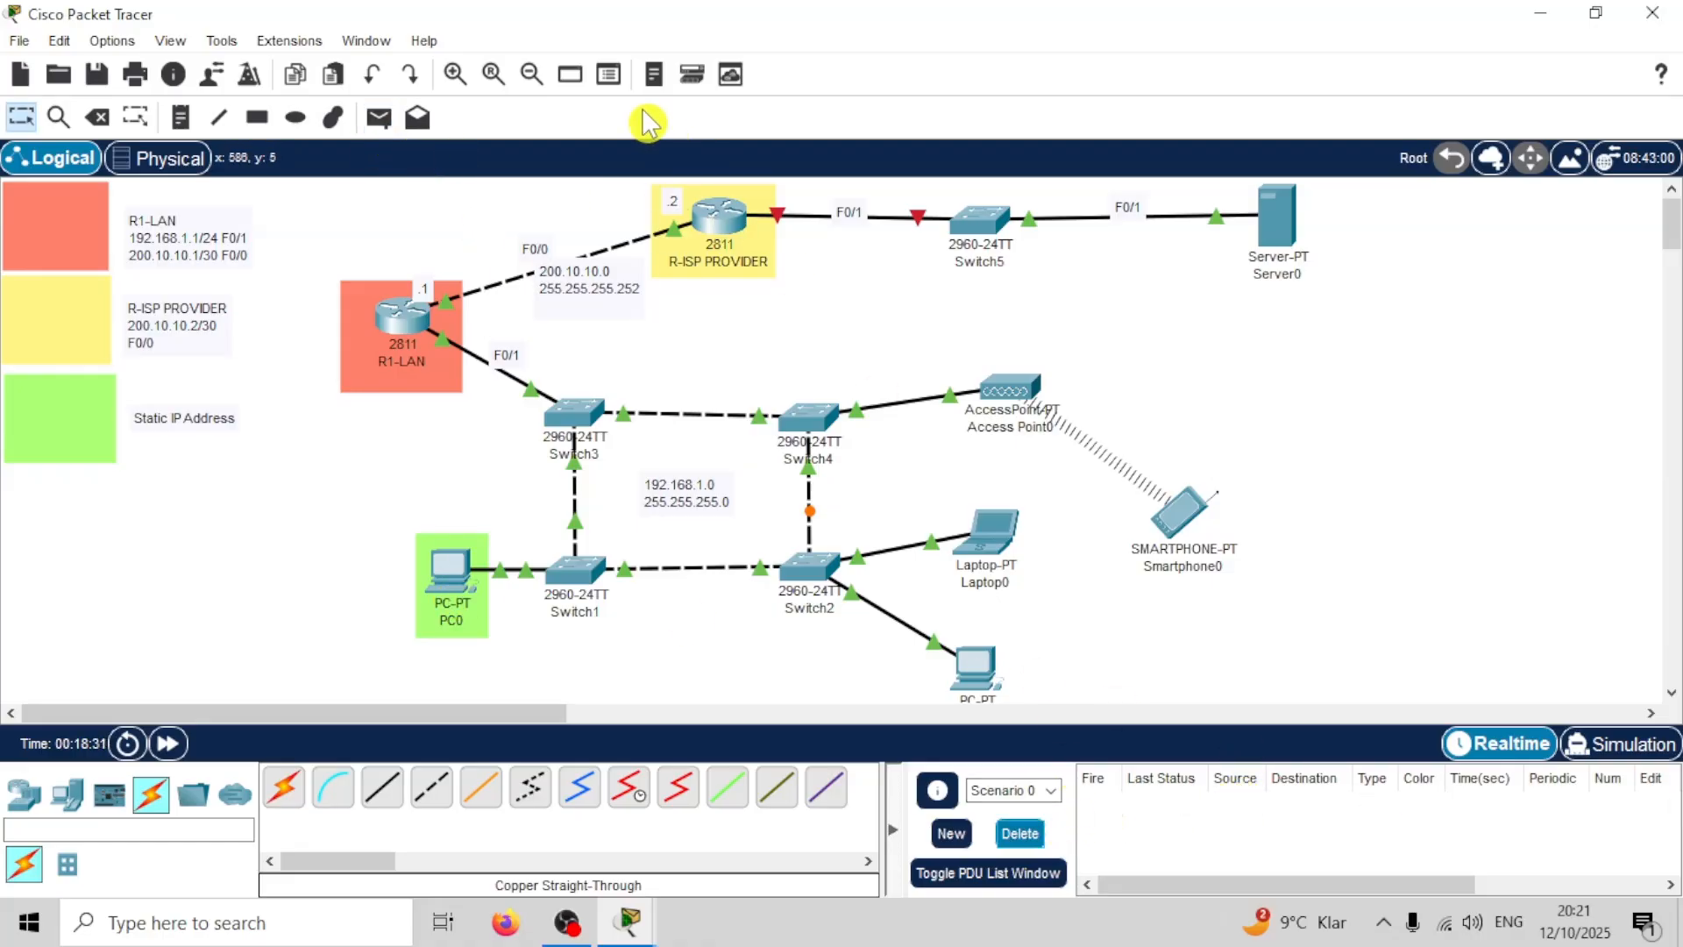
Step: Add a static route on the R-ISP PROVIDER router with ip route 192.168.1.0 255.255.255.0 200.10.10.1, and close its window
click(717, 217)
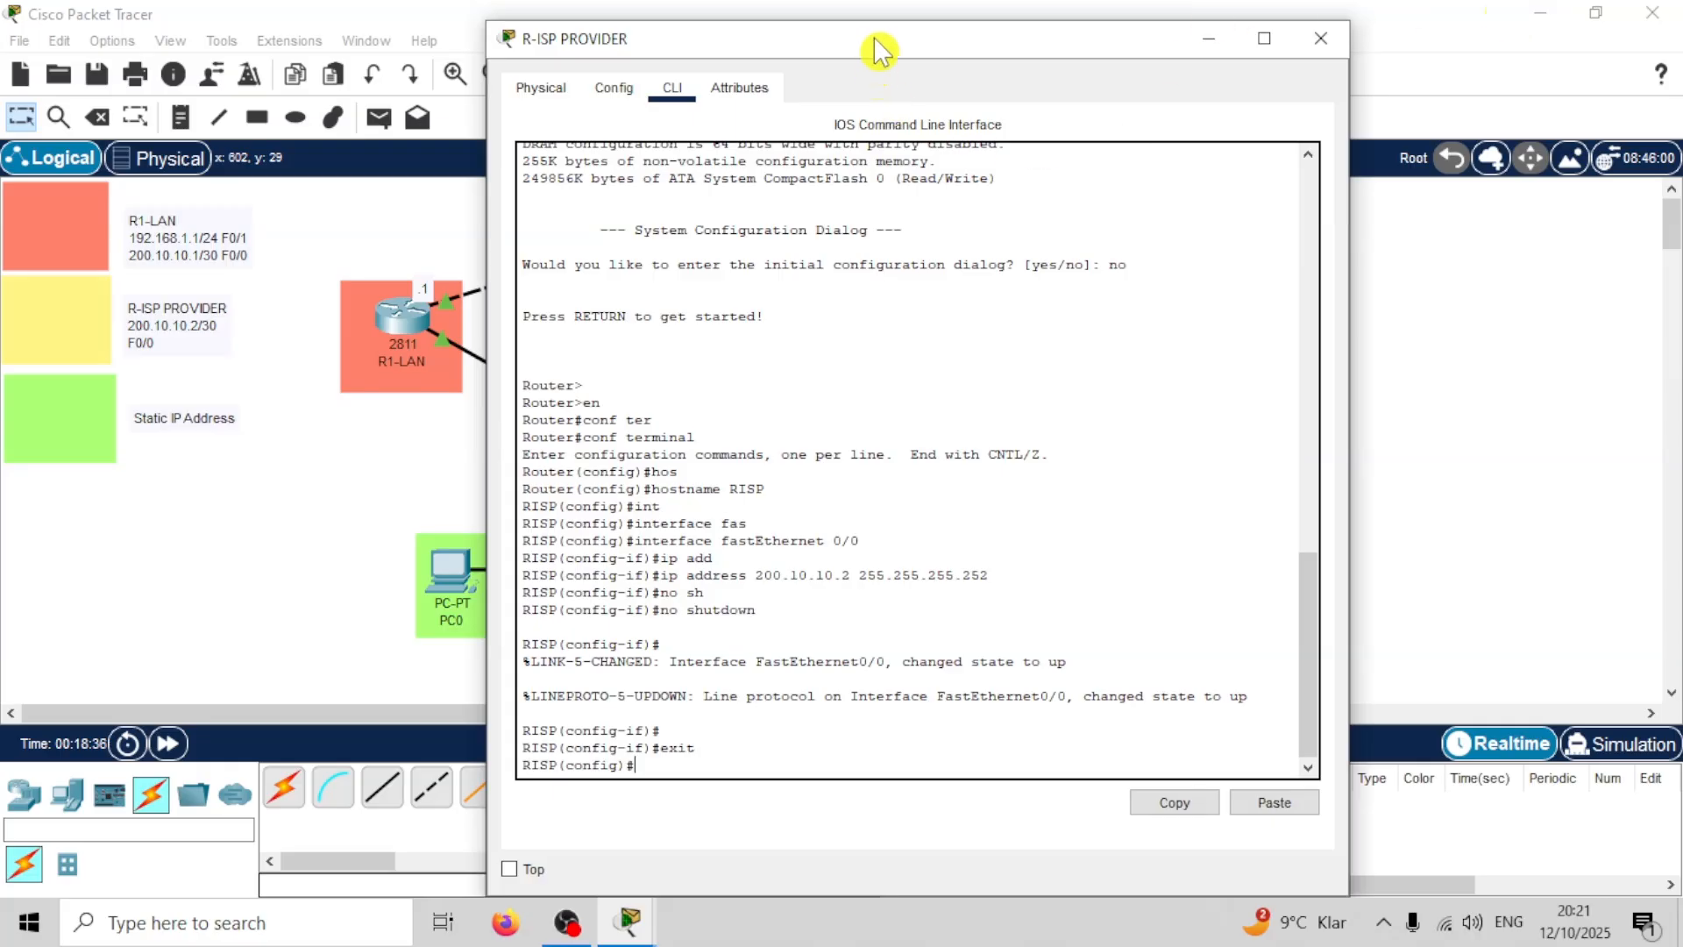
drag(876, 40, 1183, 36)
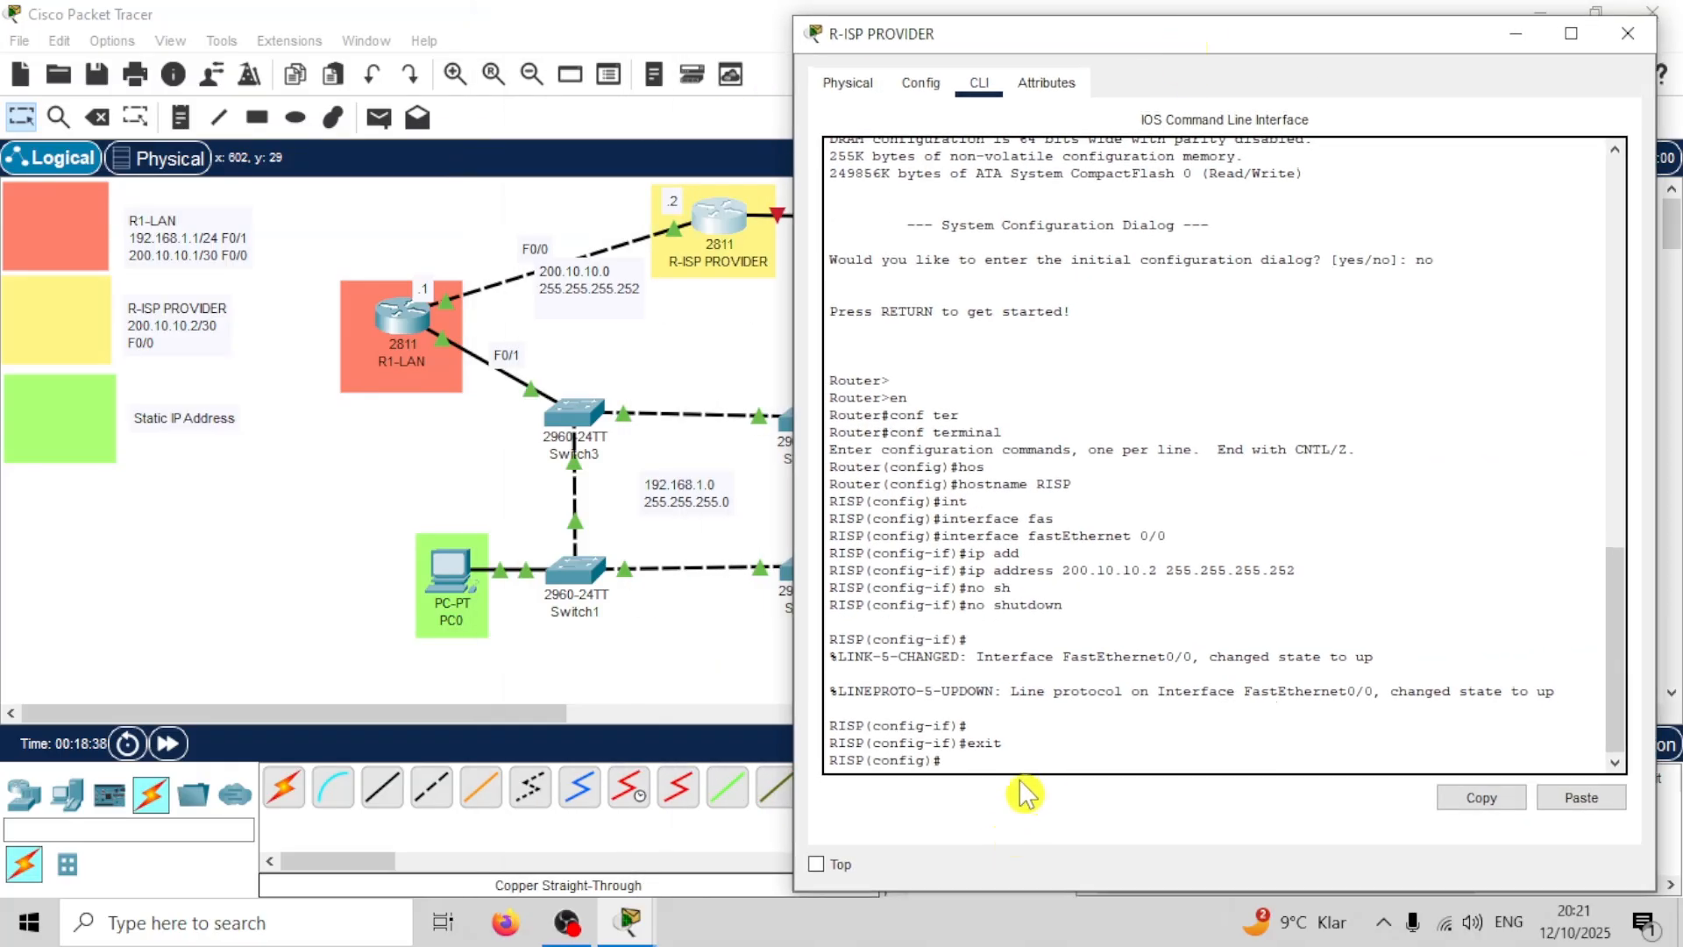
text(nt)
key(Tab)
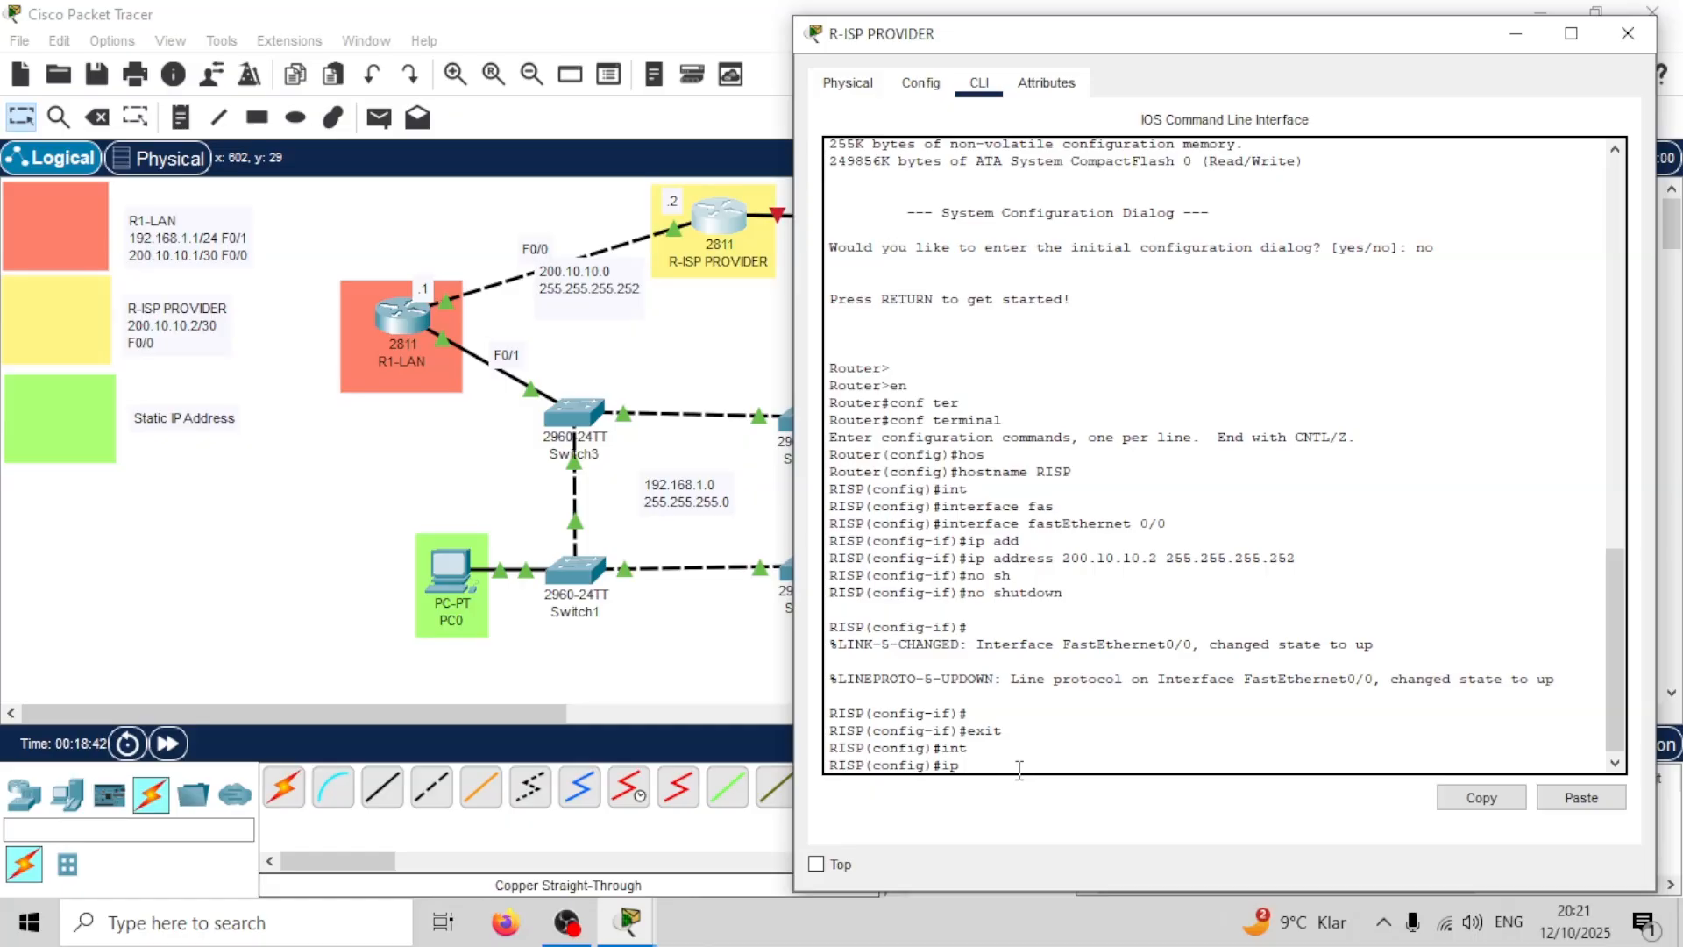
text(ip route)
key(Tab)
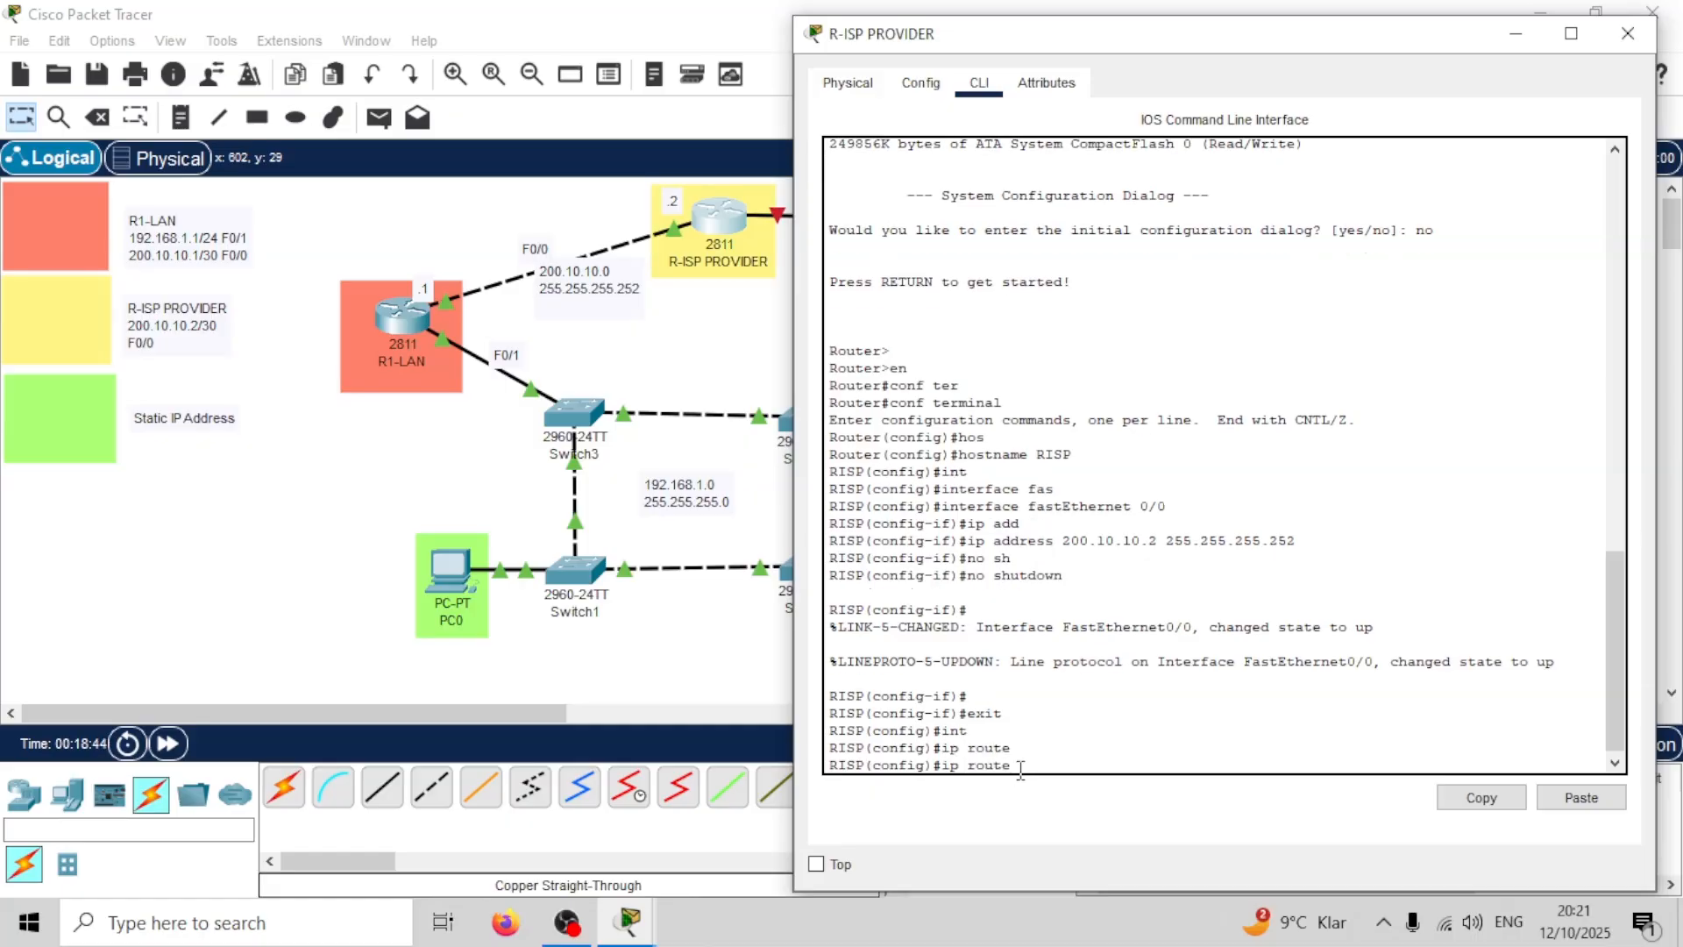
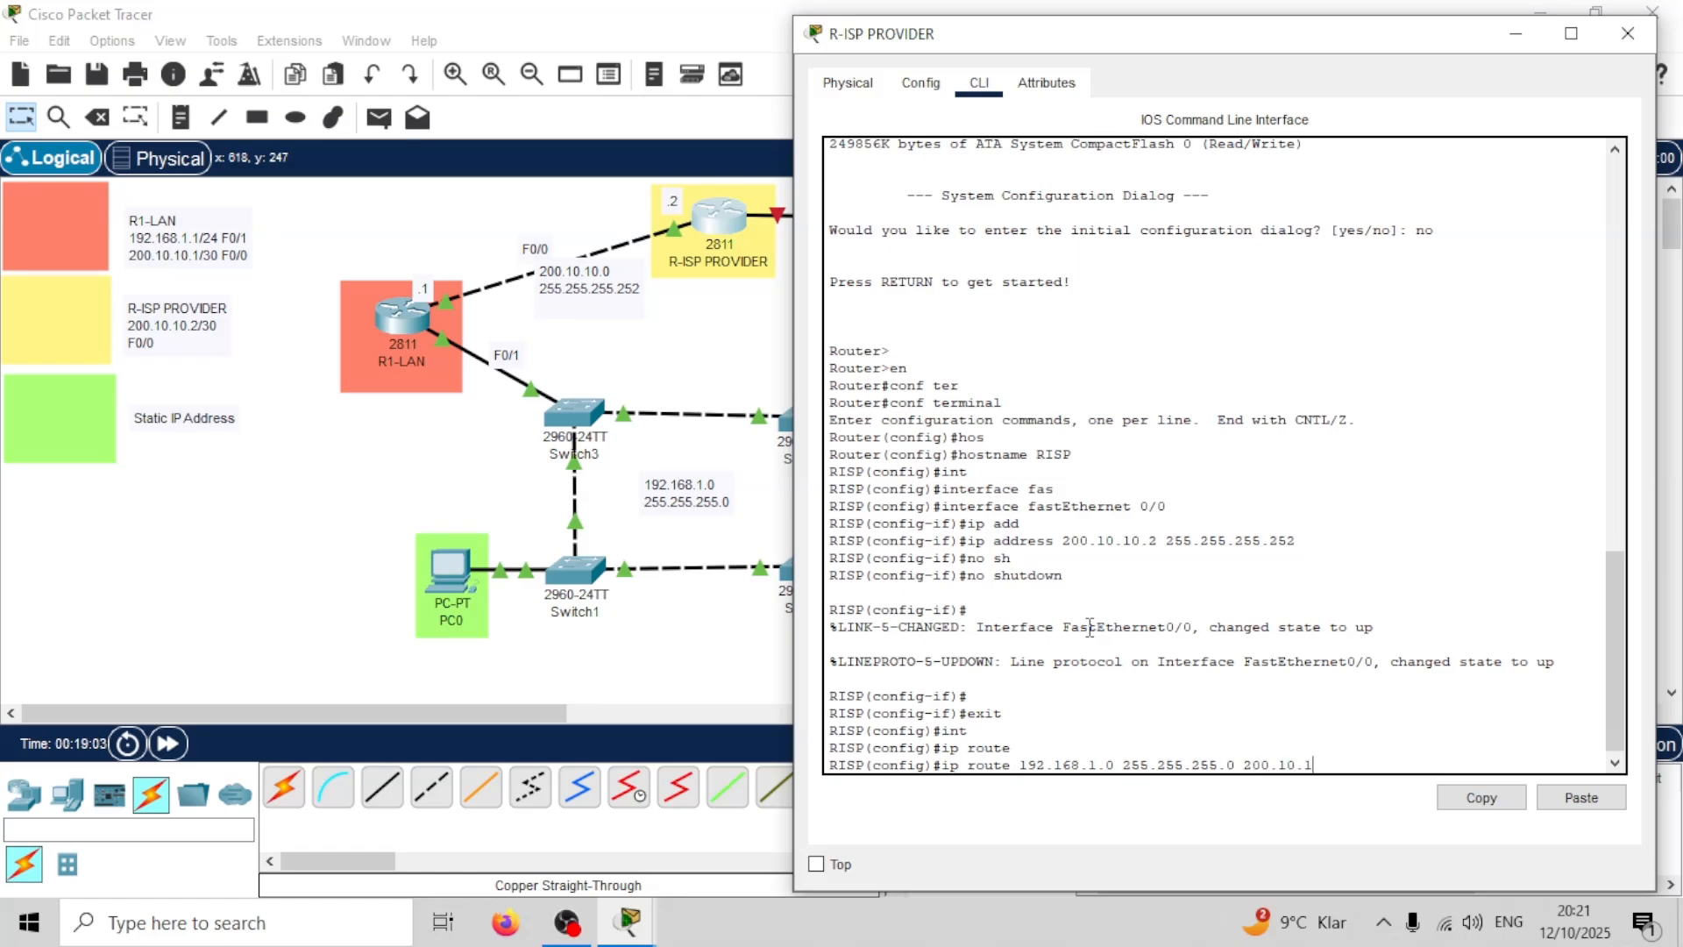
key(Return)
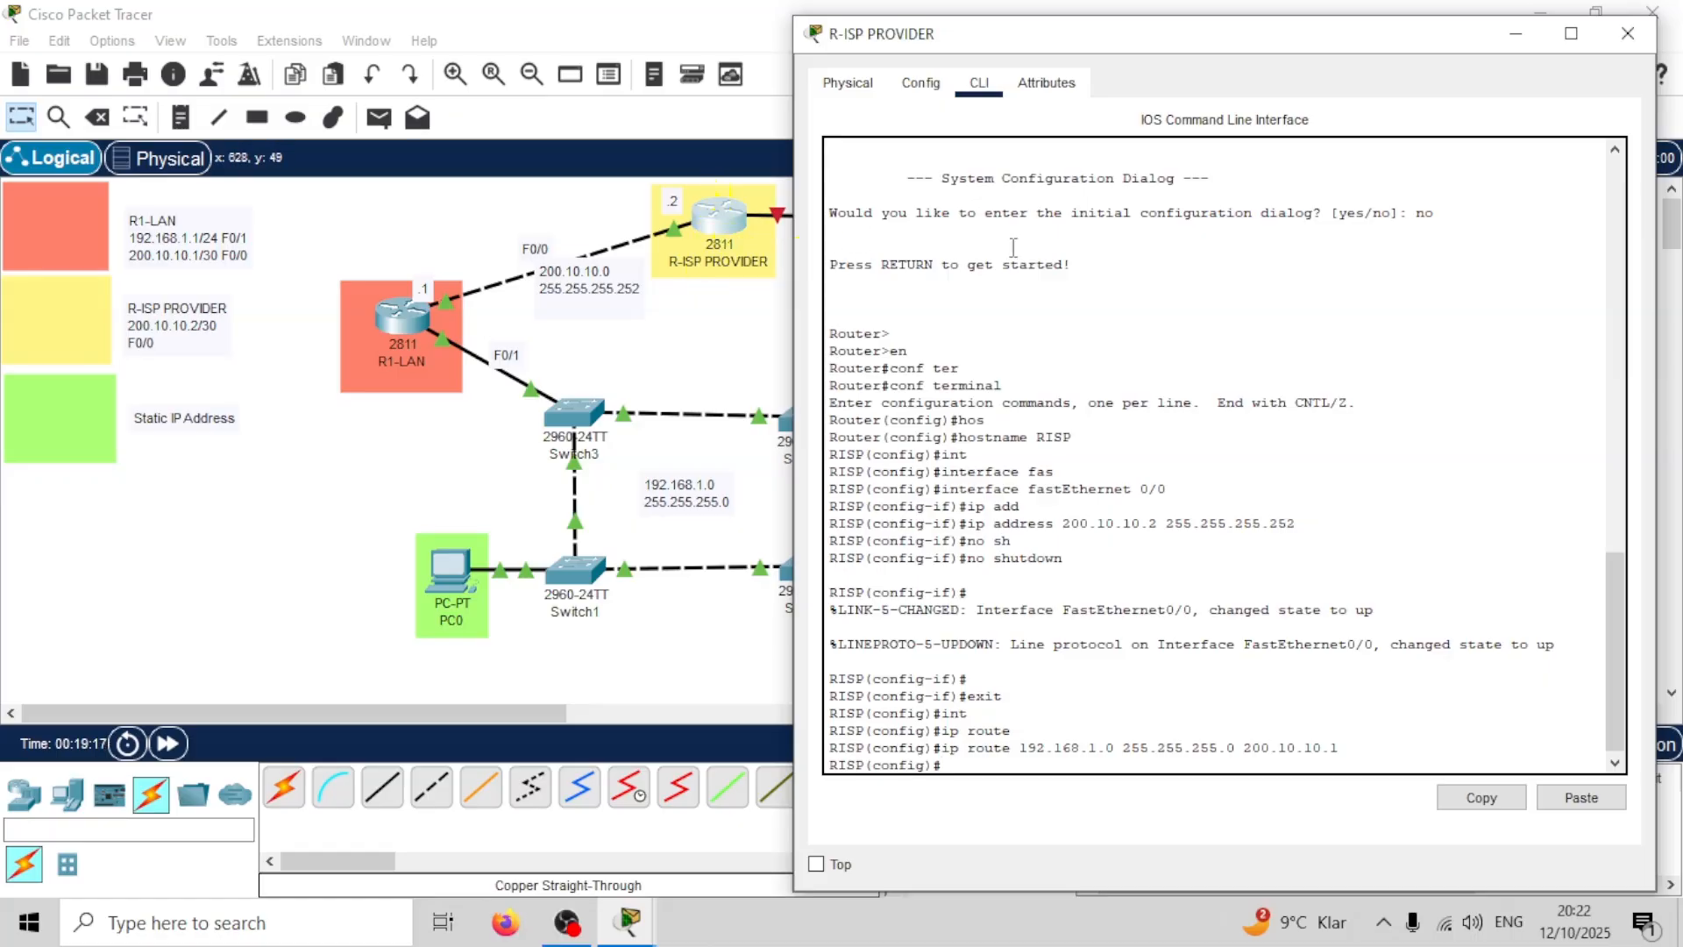
click(1628, 33)
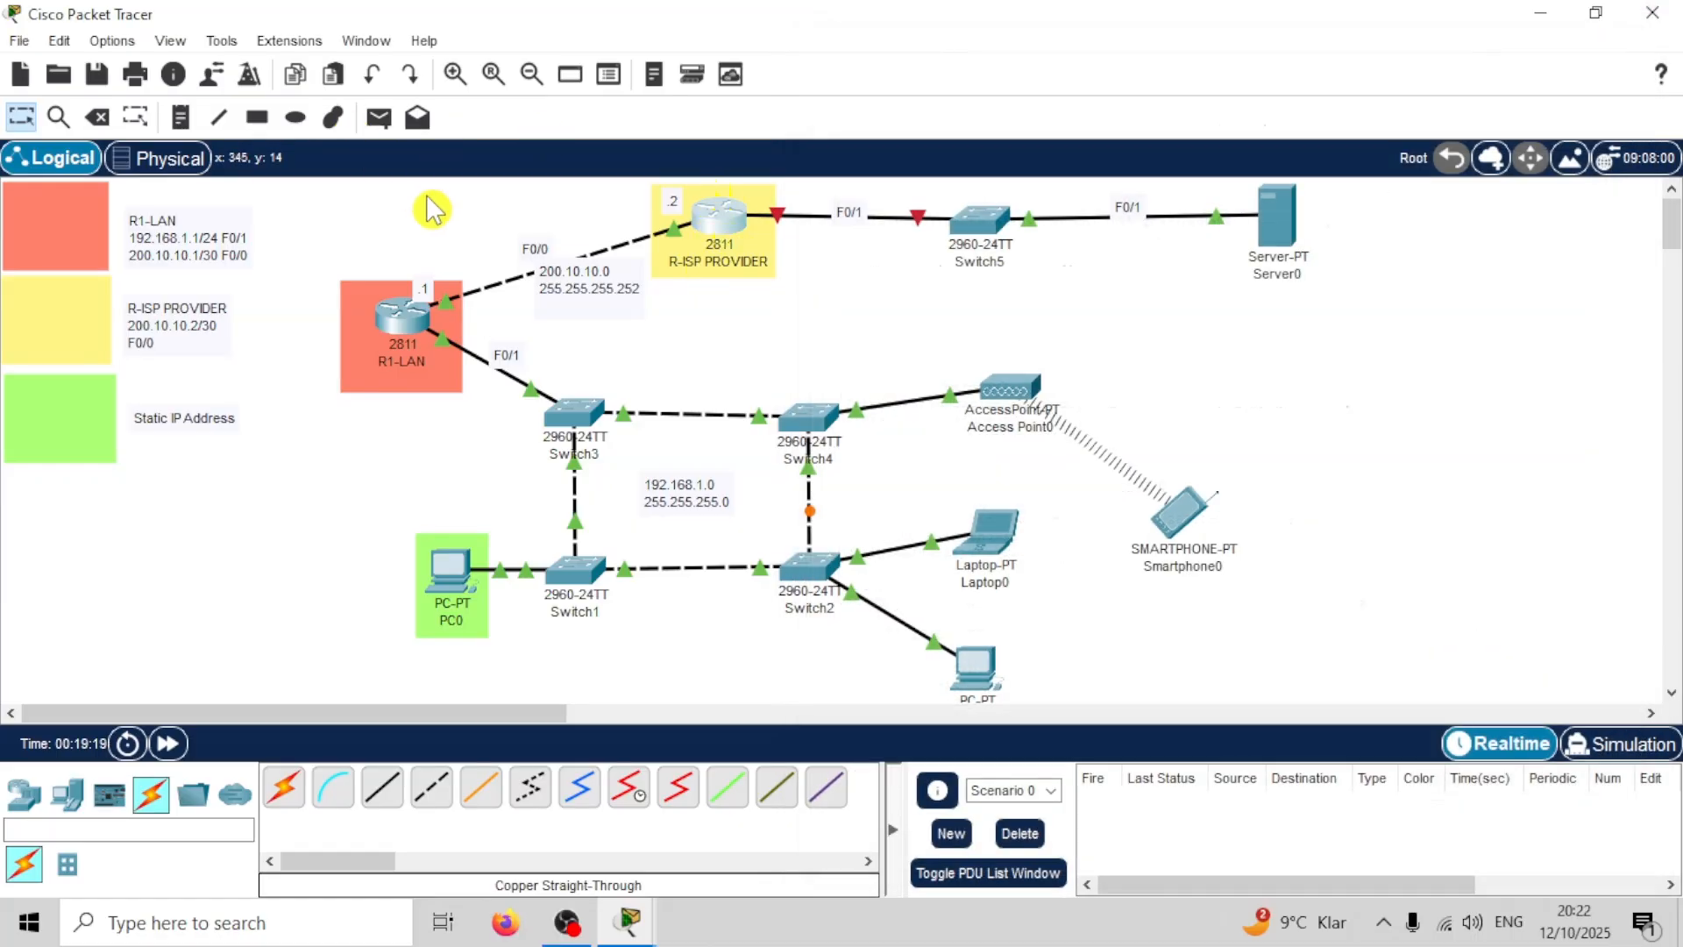
Step: Retest connectivity from PC0 to R-ISP PROVIDER with a simple PDU and clear the PDU list
click(381, 117)
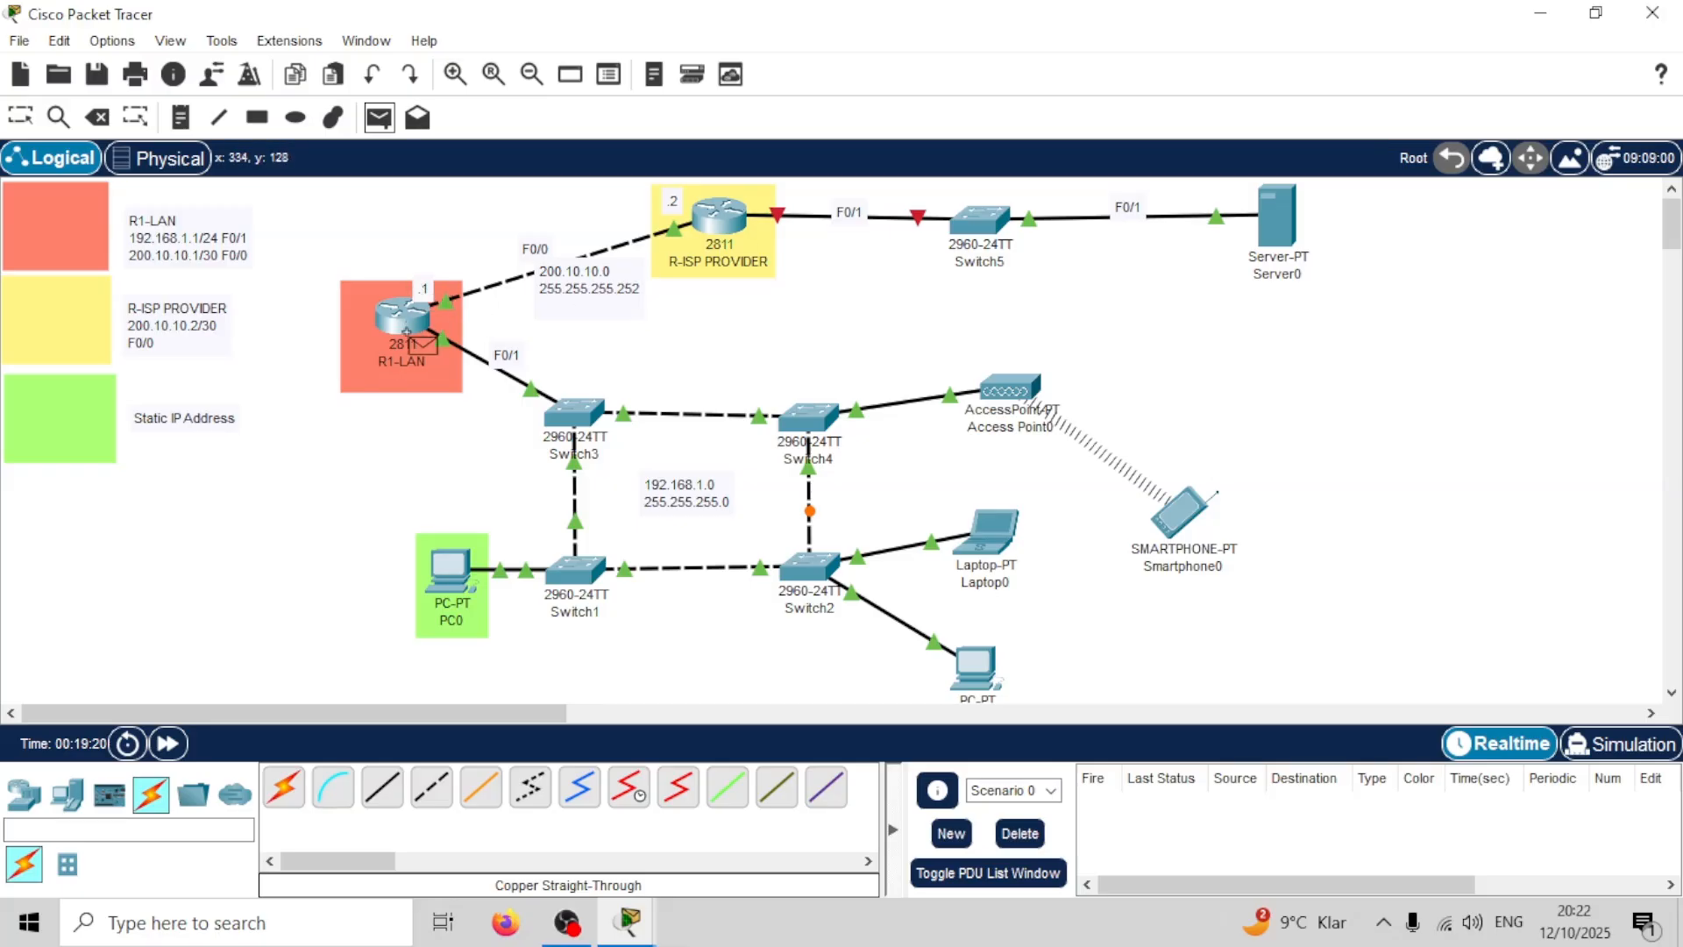
click(456, 583)
click(724, 220)
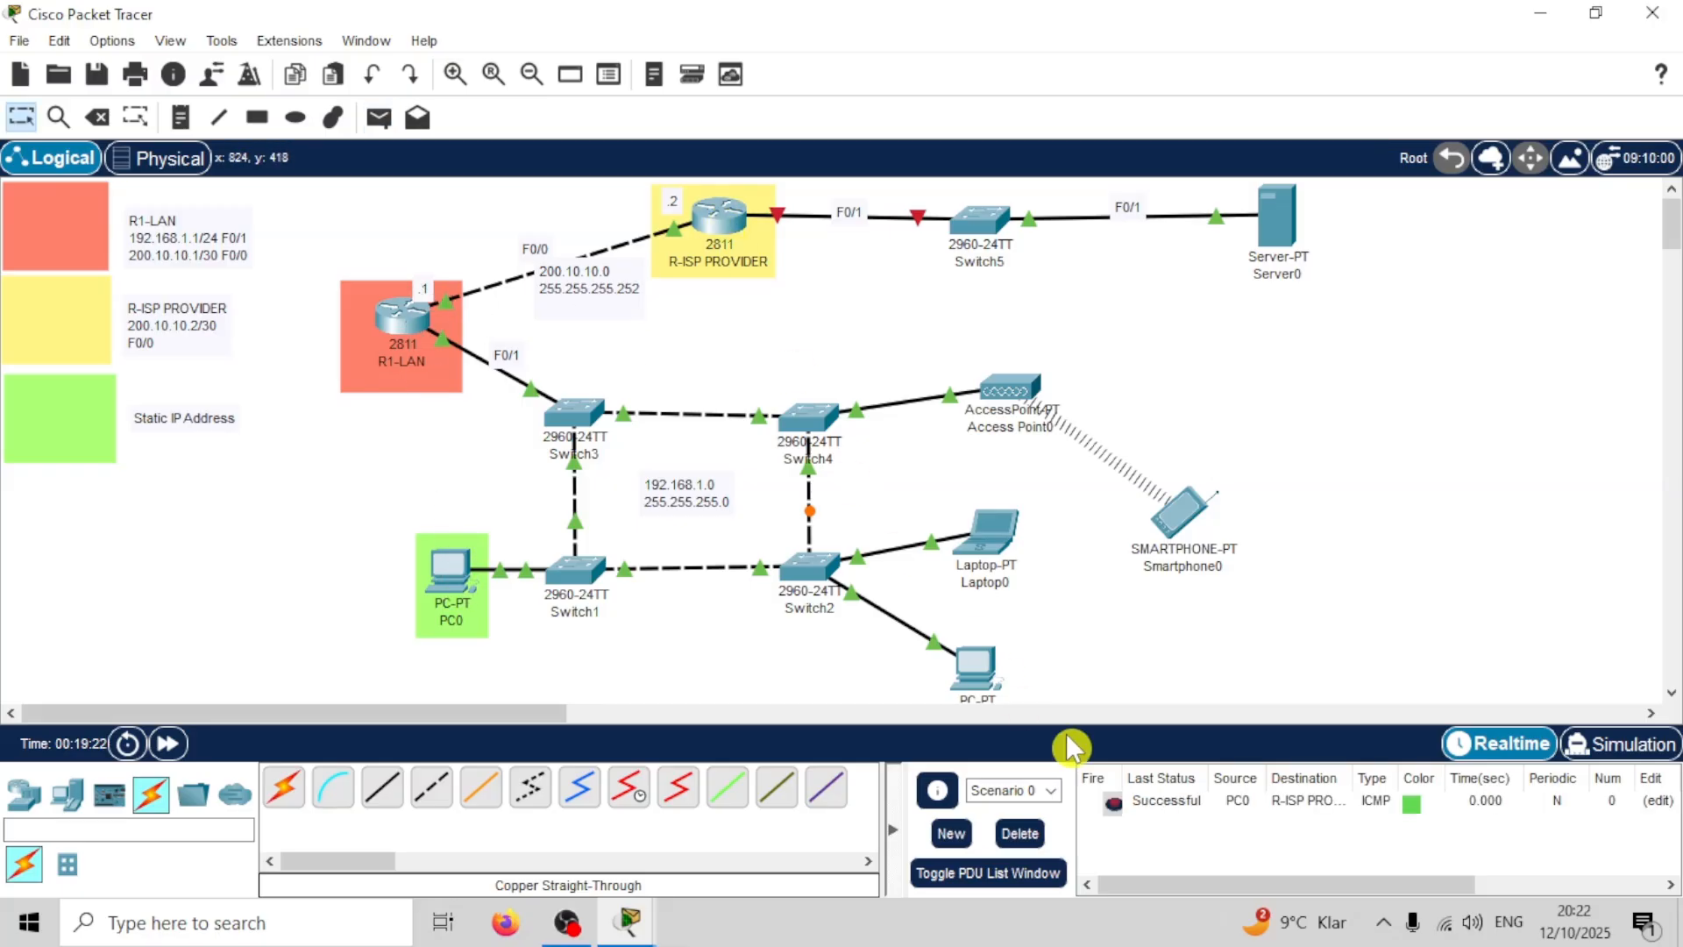
click(1020, 833)
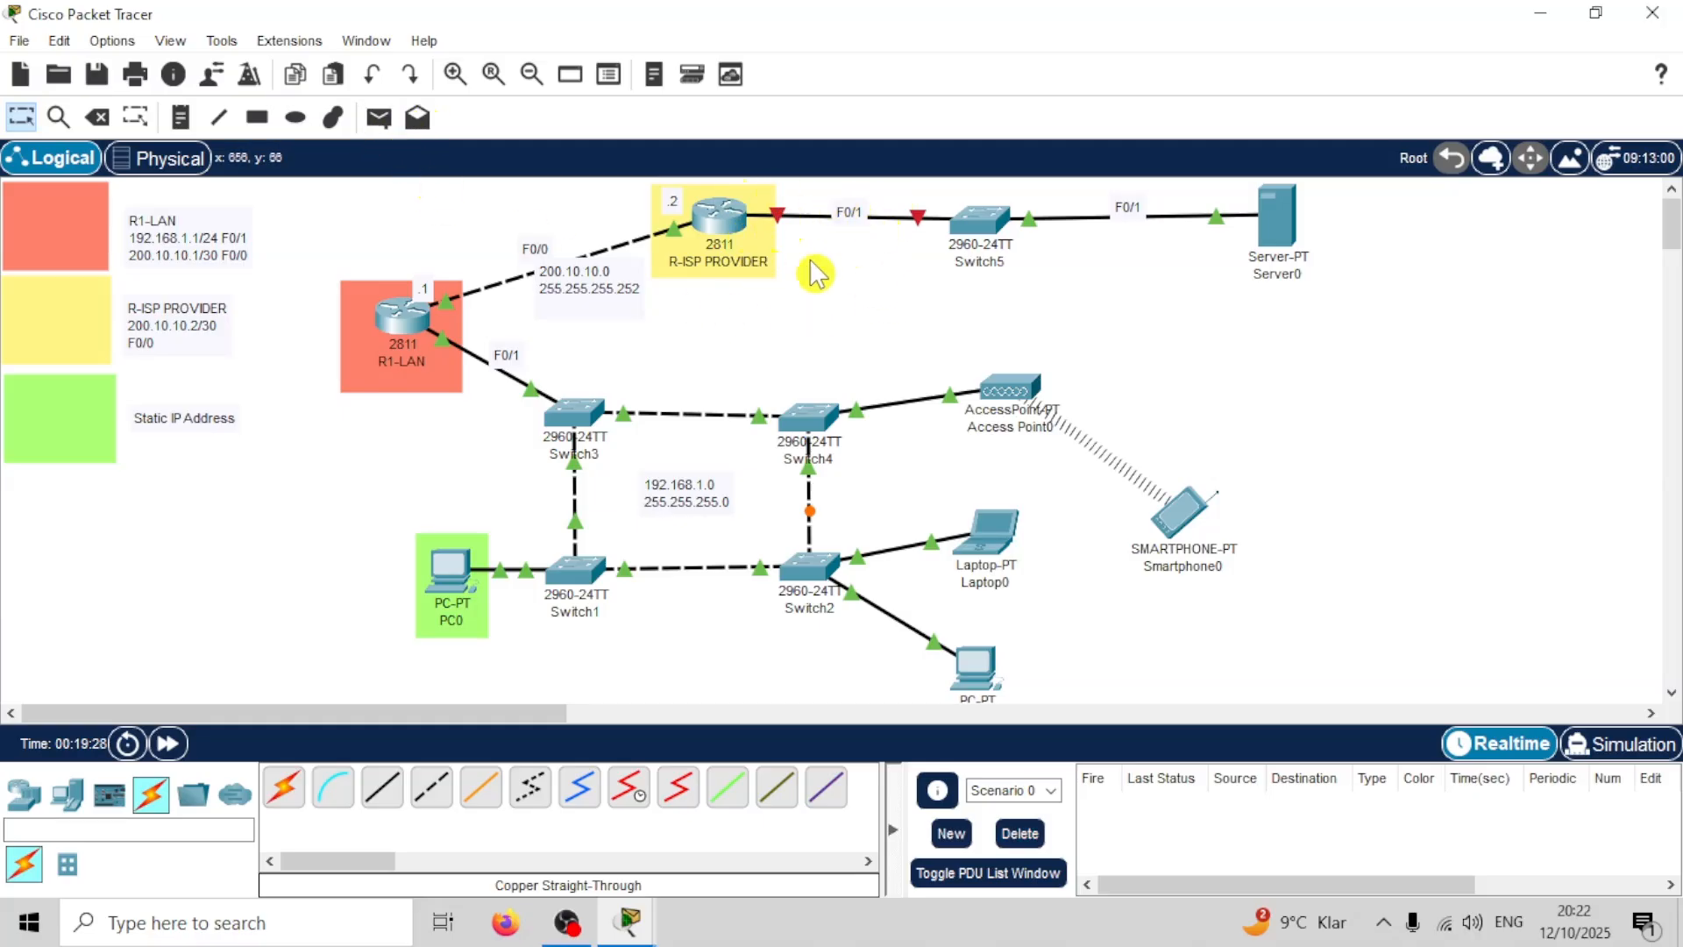
Step: Assign the IP address 100.1.1.1 to interface fastEthernet 0/1 on the R-ISP PROVIDER router
click(717, 216)
drag(1008, 87, 1341, 62)
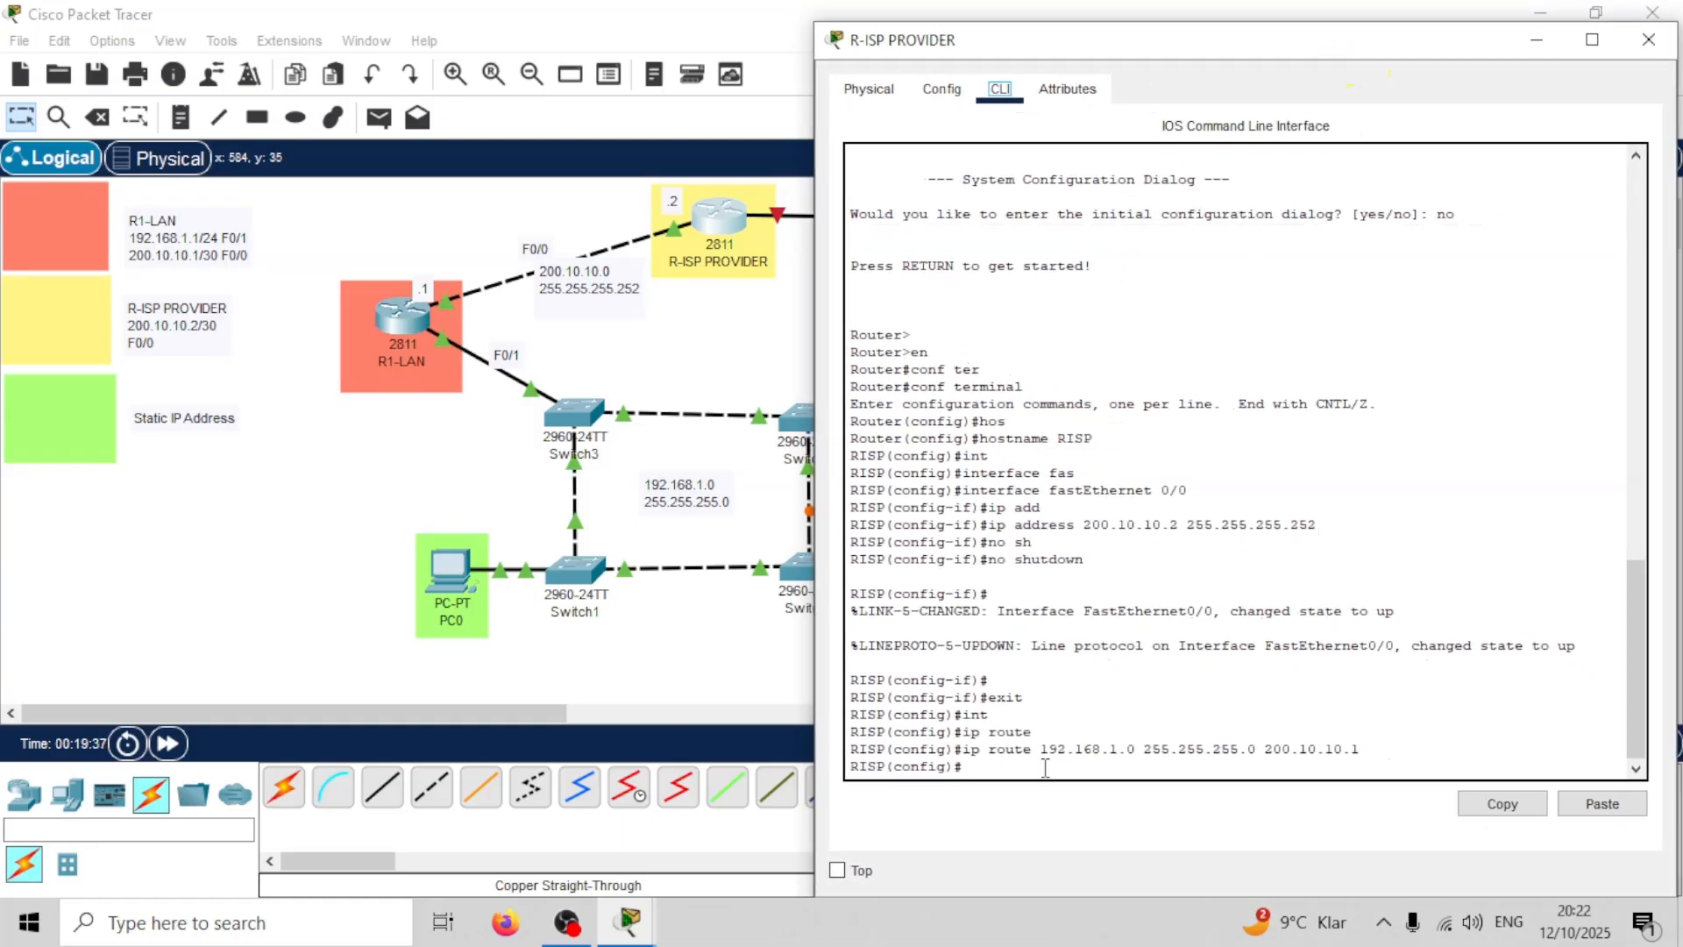
key(Return)
key(Return)
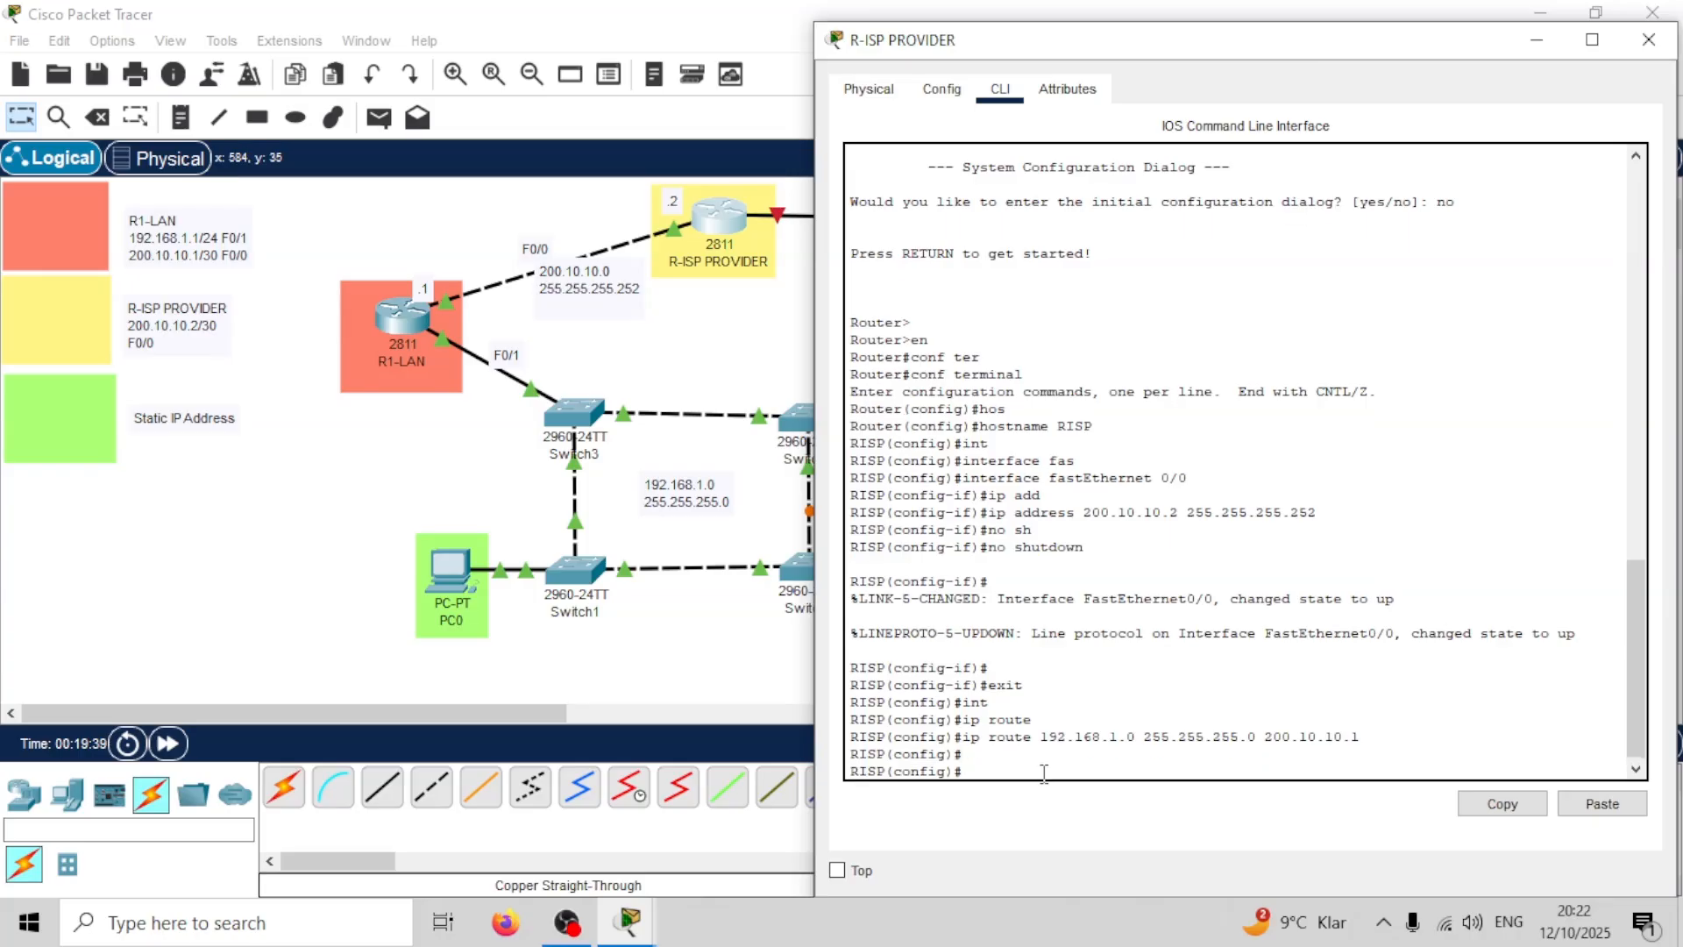
text(int)
key(Tab)
text(fas)
key(Tab)
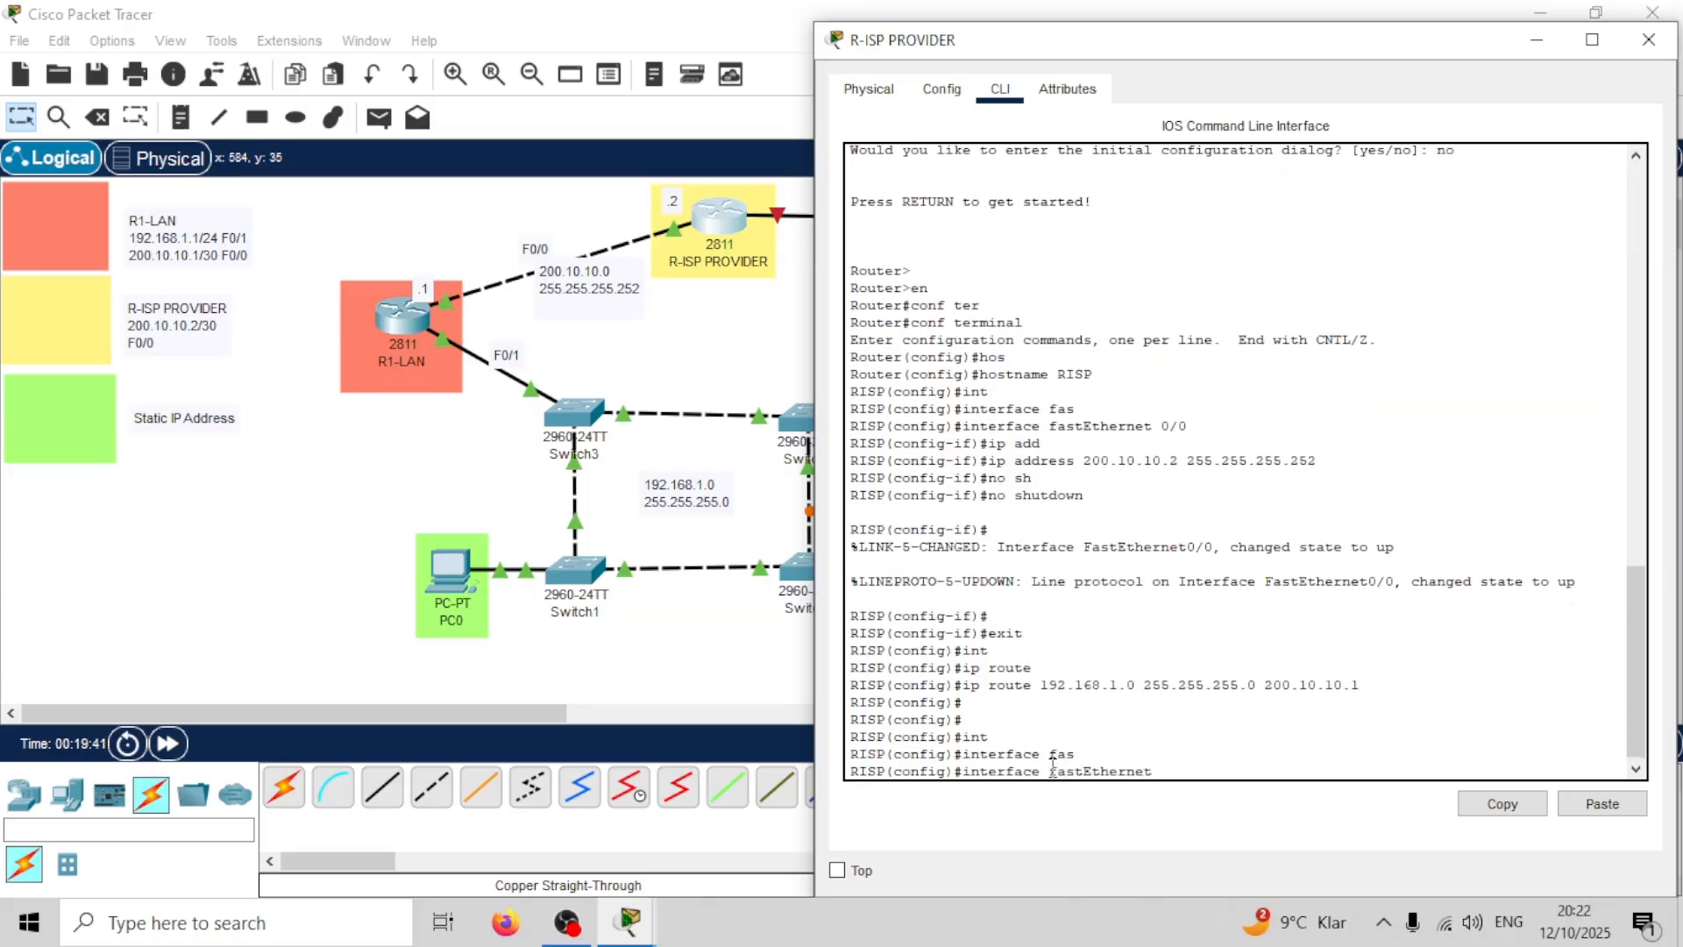
key(Return)
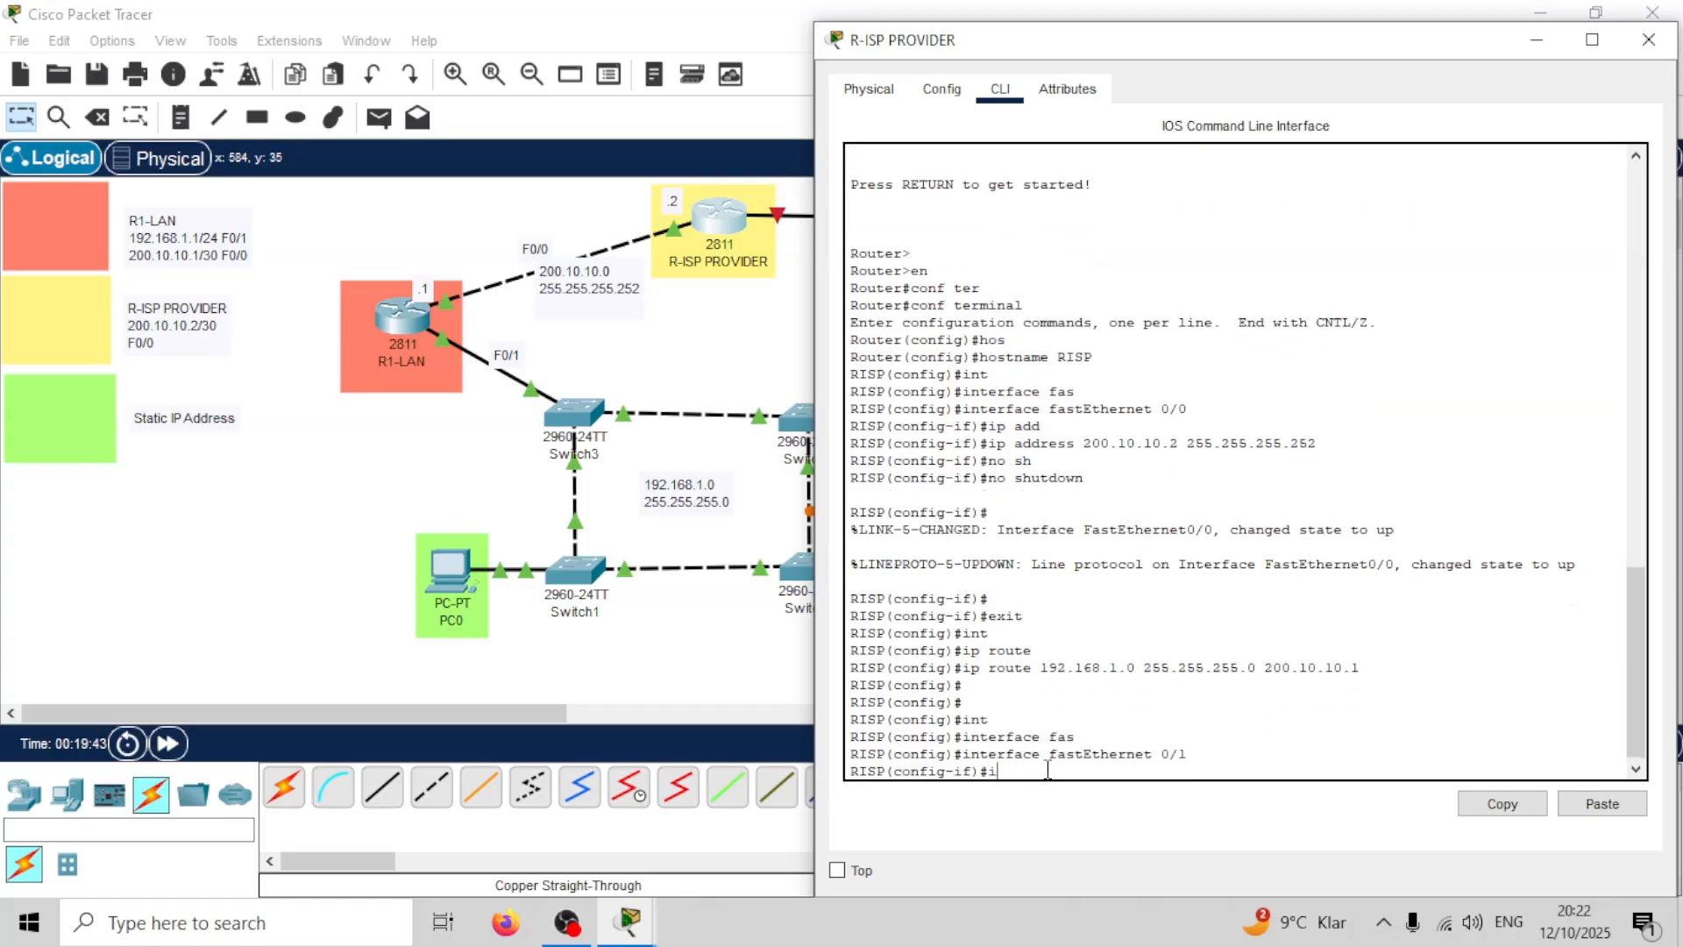
text(ip add)
key(Tab)
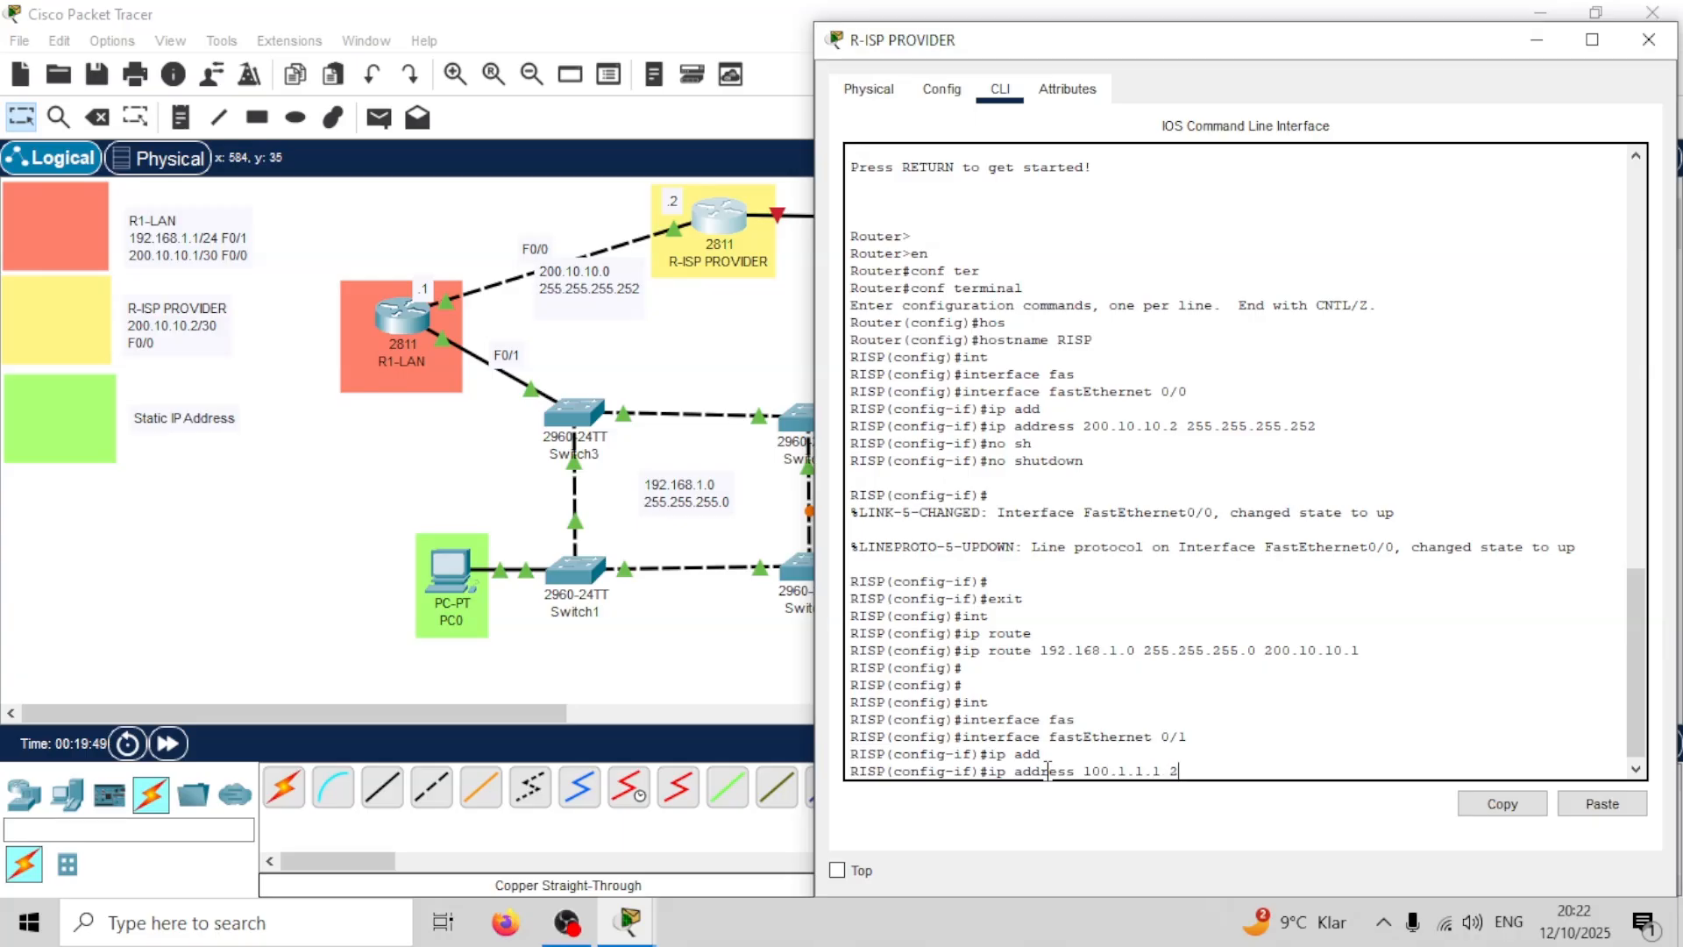
Step: Assign 100.1.1.1 with mask 255.255.255.0 to R-ISP PROVIDER's FastEthernet 0/1 and enable the interface with no shutdown
text(55.255.255.0)
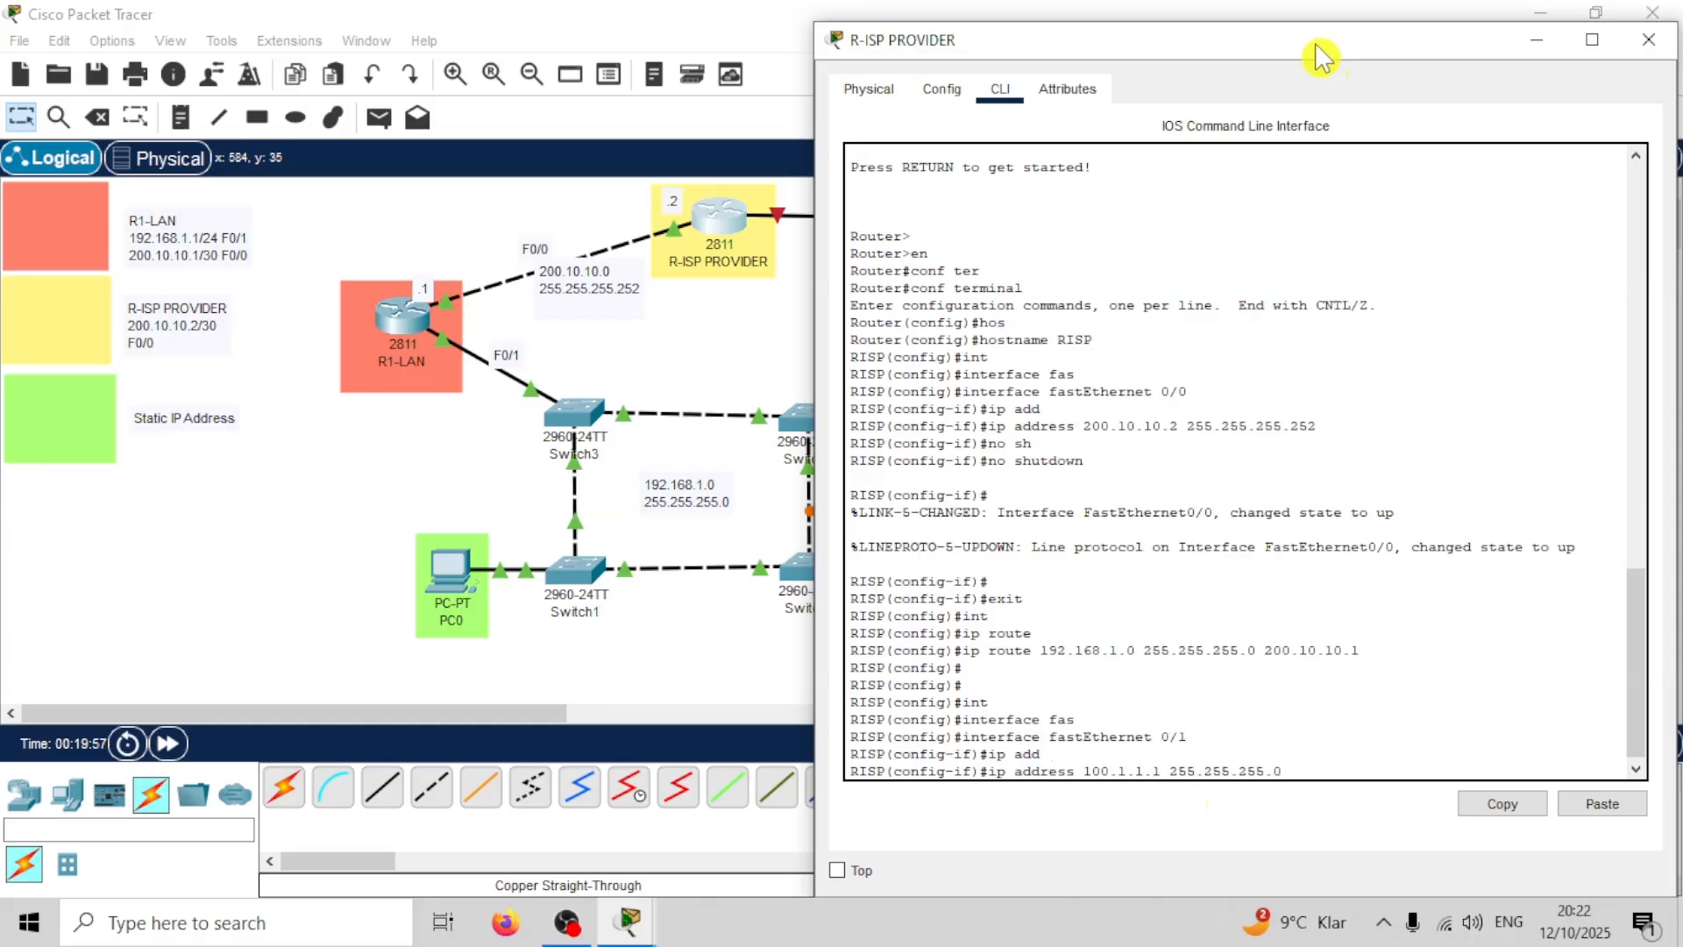
drag(1307, 41, 1178, 335)
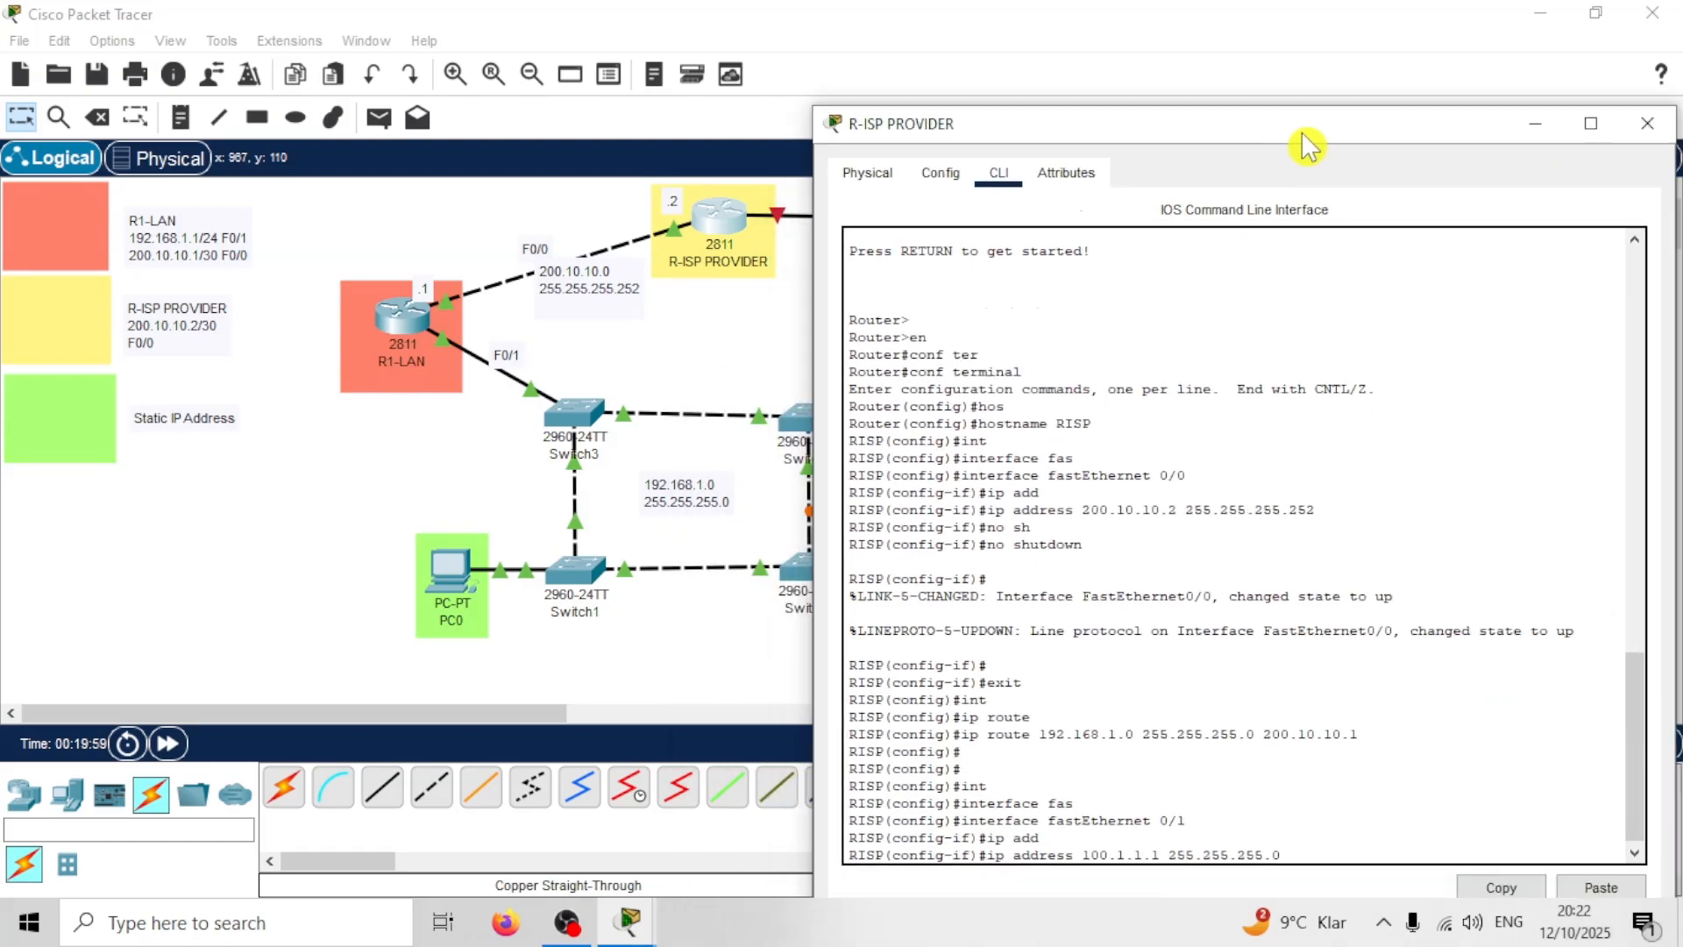
drag(1301, 131, 1304, 71)
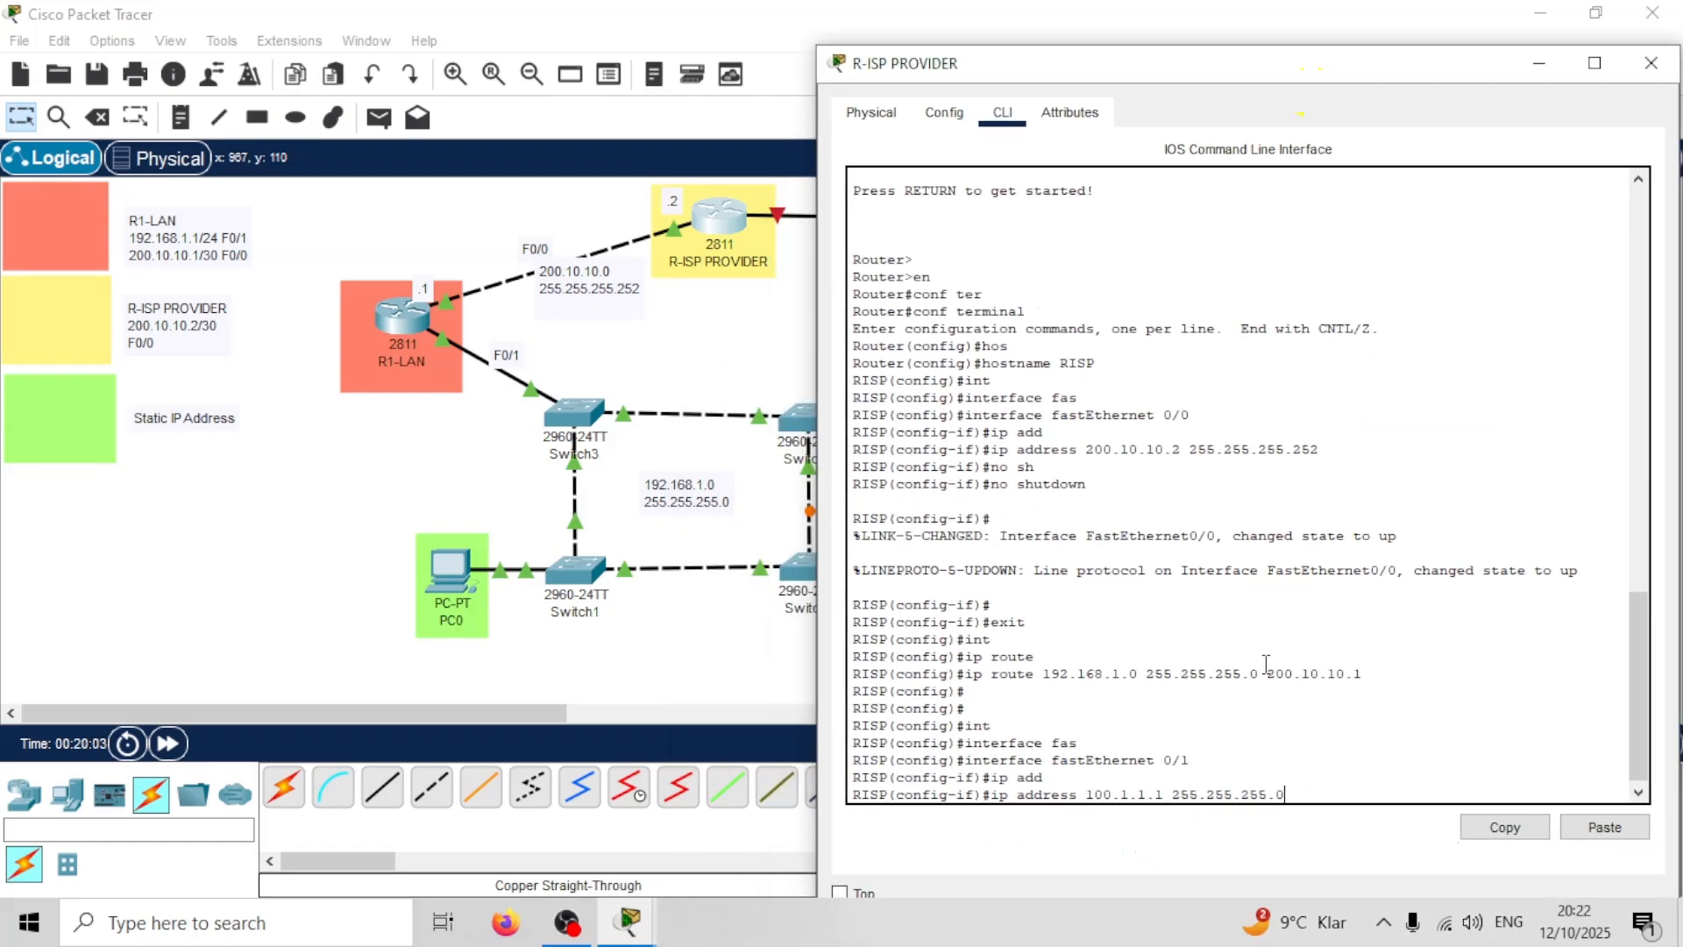
drag(1306, 68, 1339, 83)
key(Return)
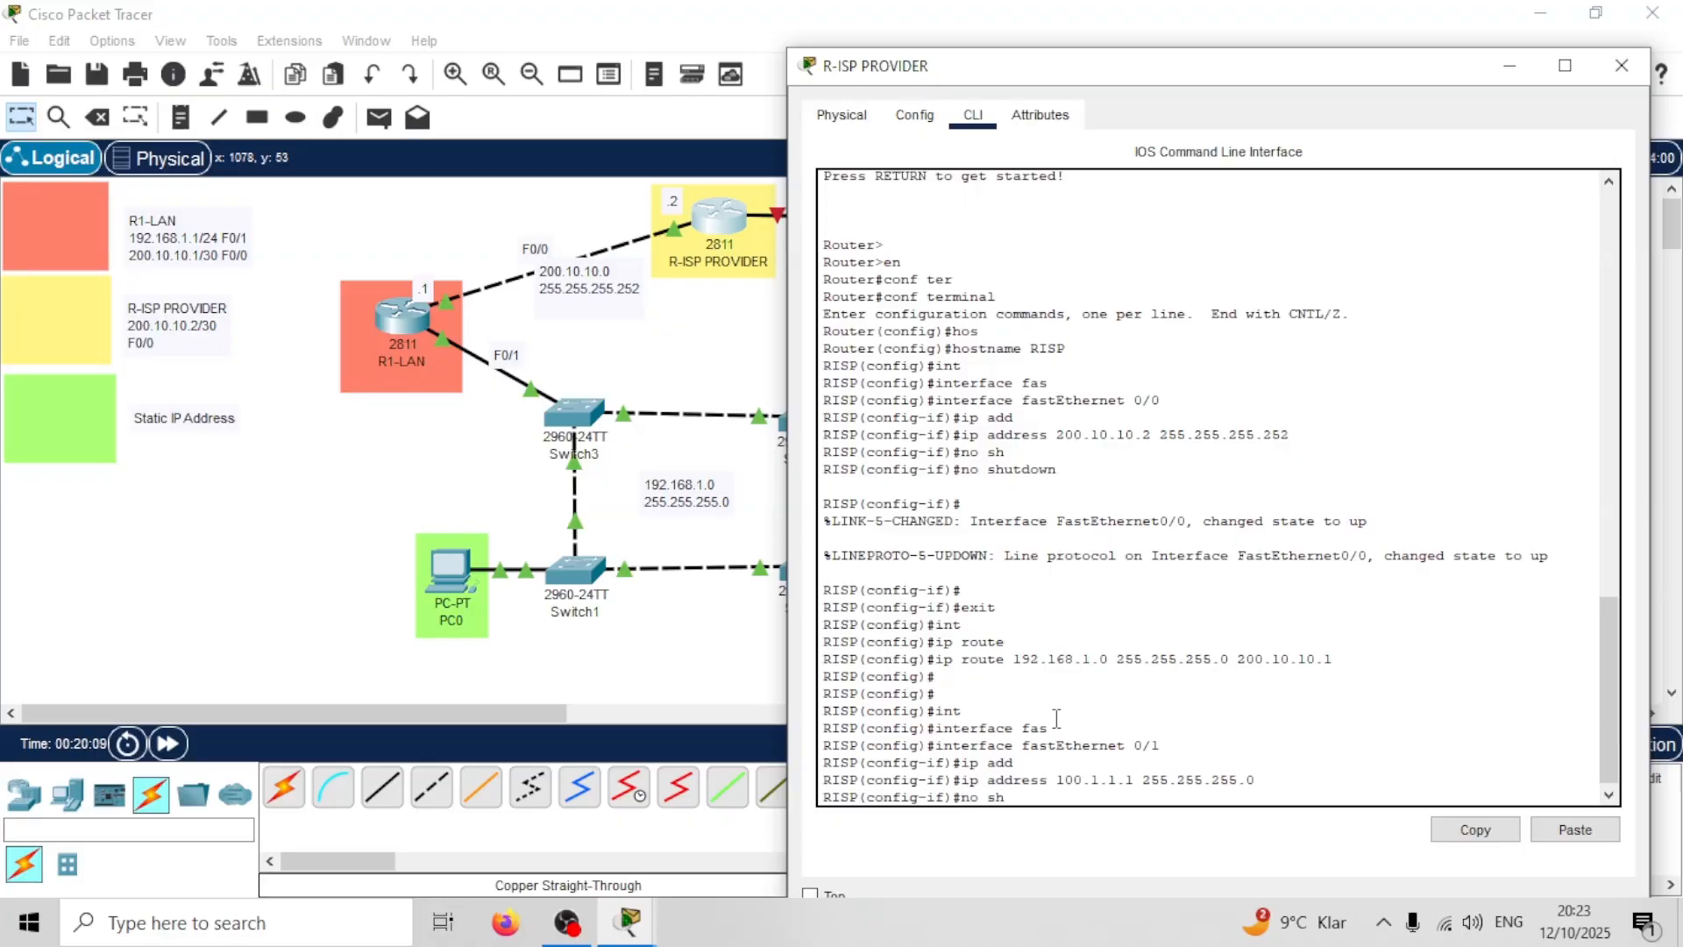
text(no sh)
key(Tab)
key(Return)
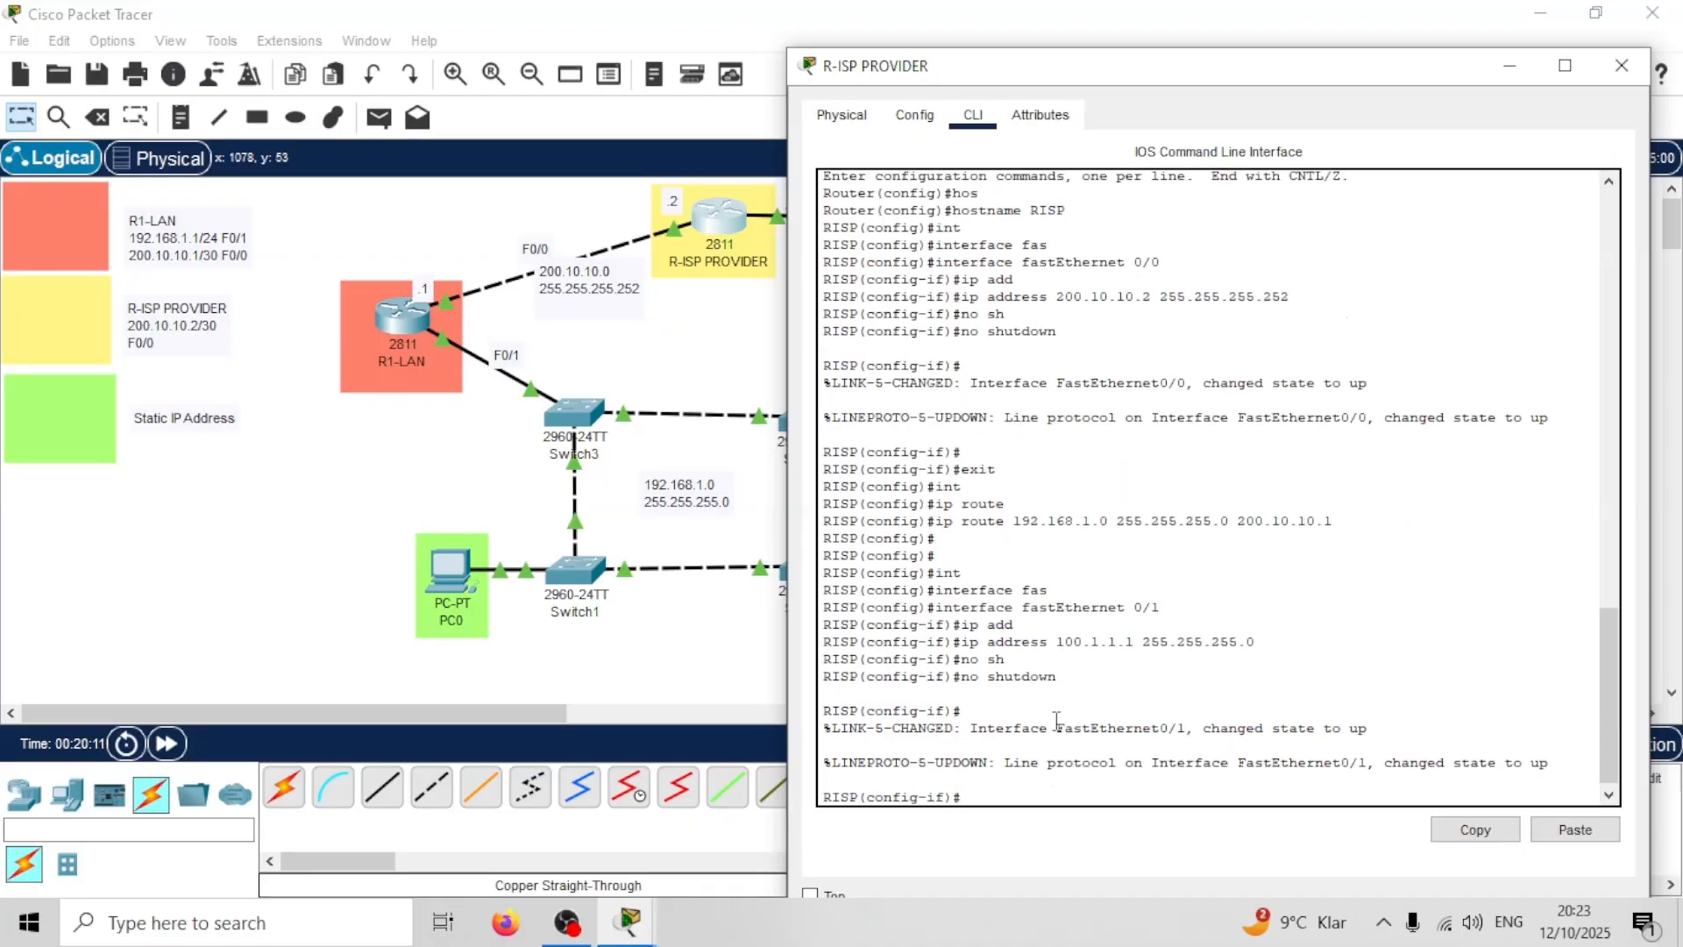
Step: Leave interface configuration mode on R-ISP PROVIDER and close its device window
drag(1331, 70, 1237, 355)
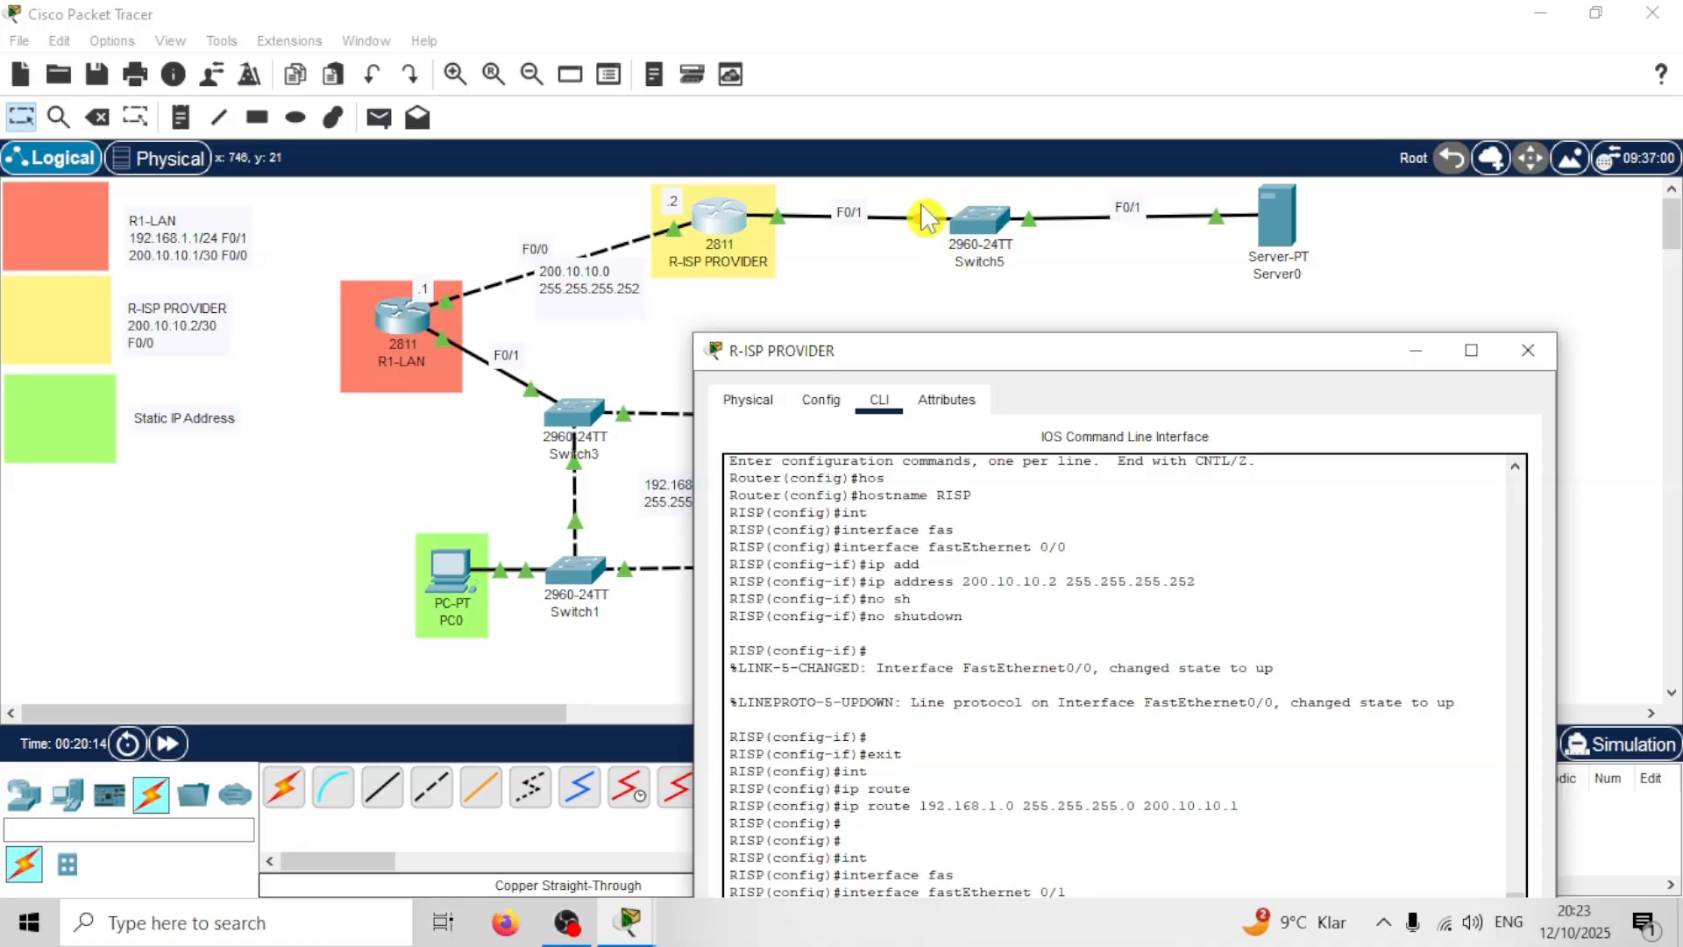
drag(1063, 352, 1153, 87)
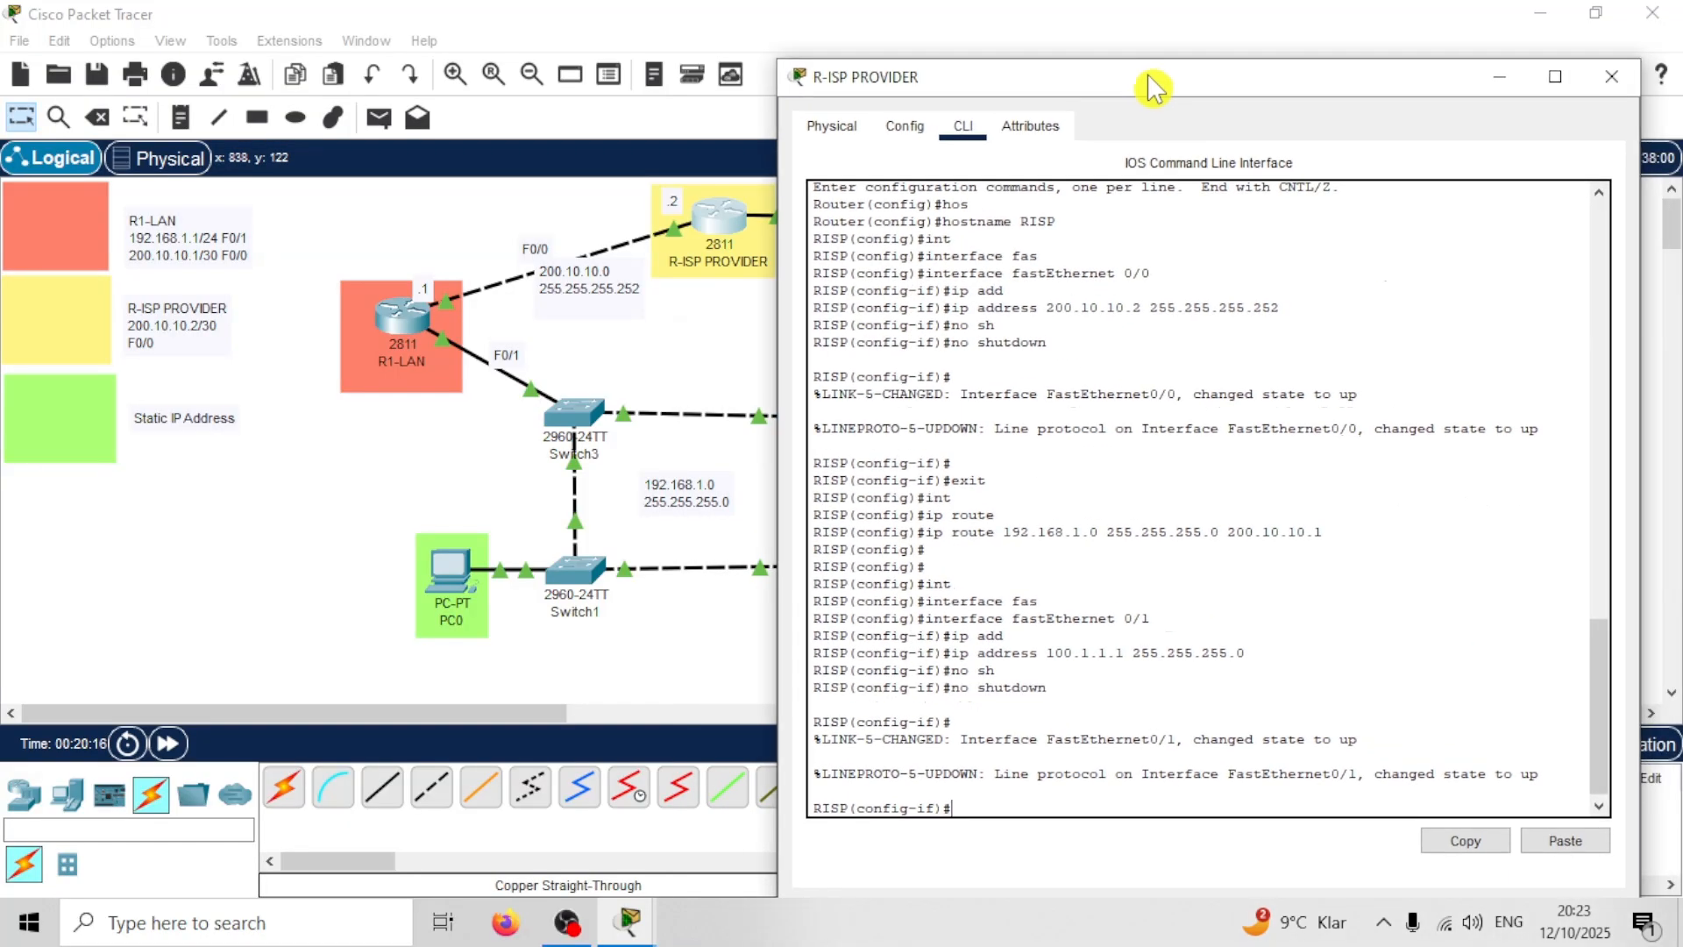
click(1023, 794)
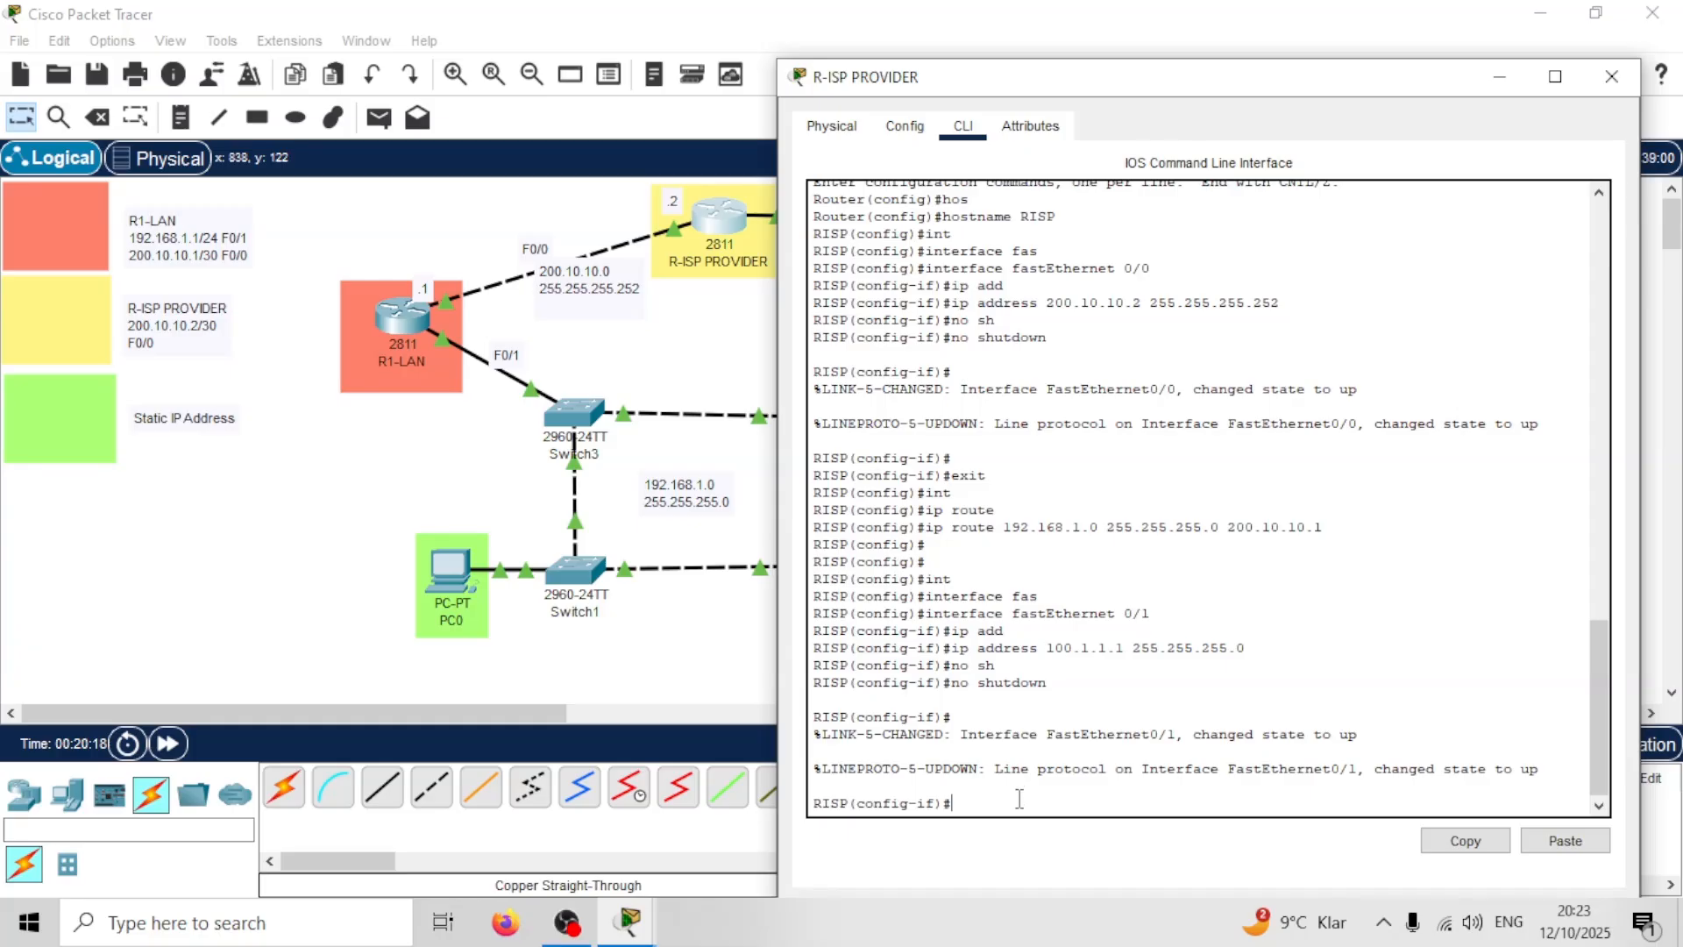
key(Return)
key(Return)
key(Return)
text(exit)
key(Return)
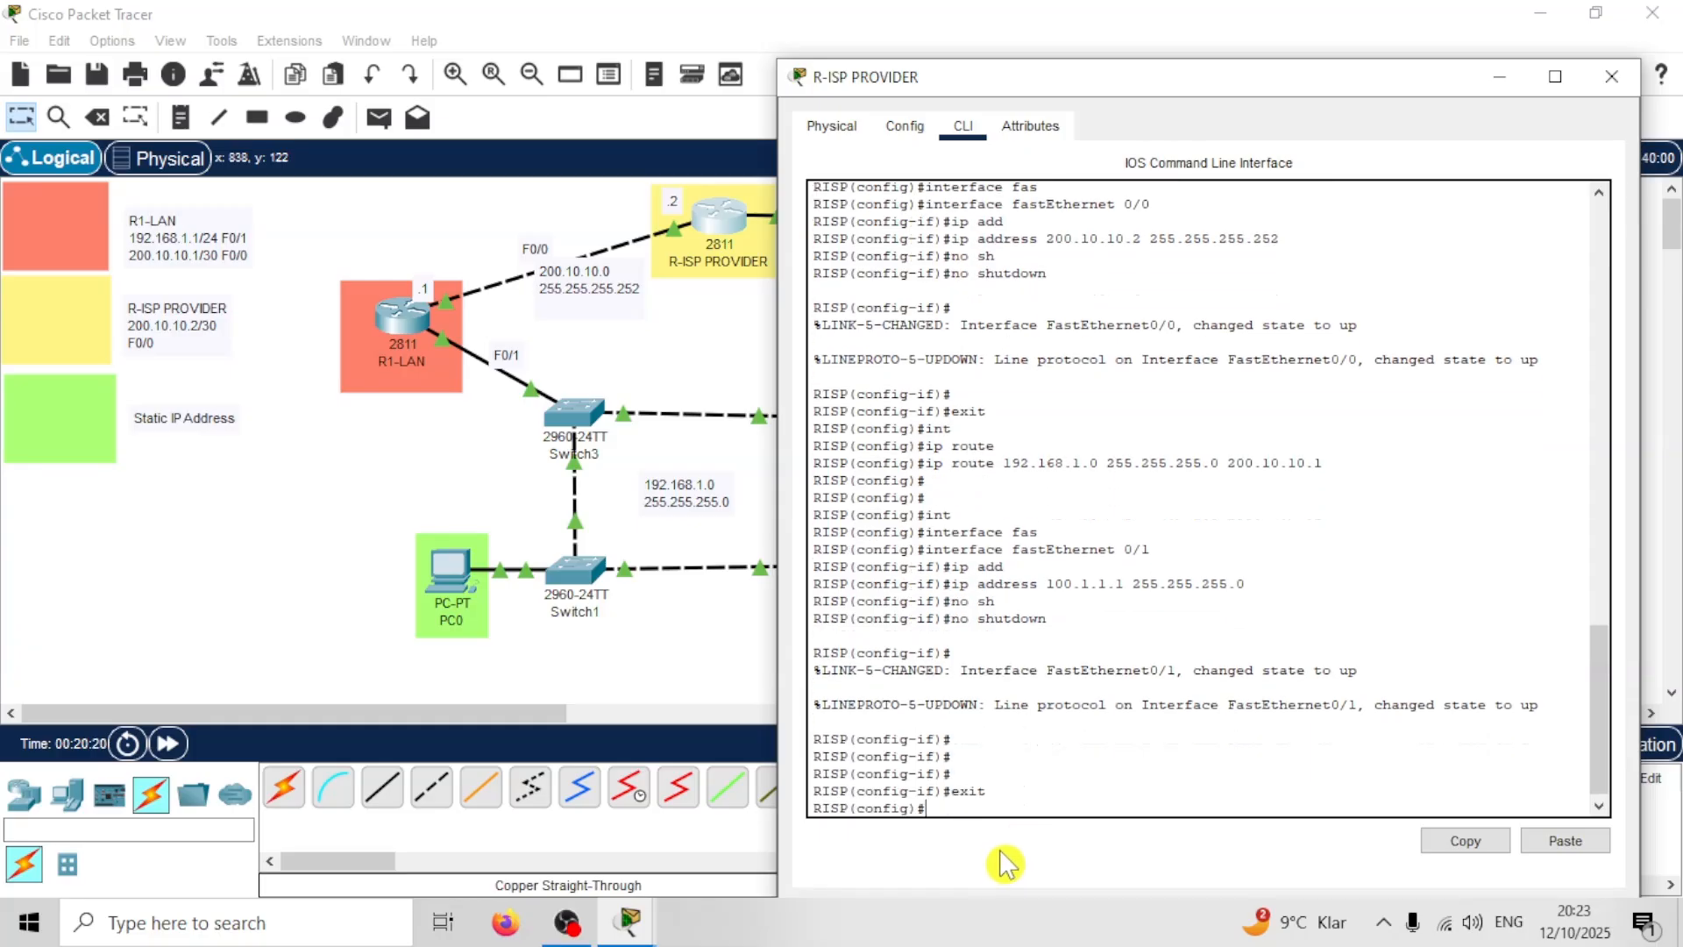
click(1611, 76)
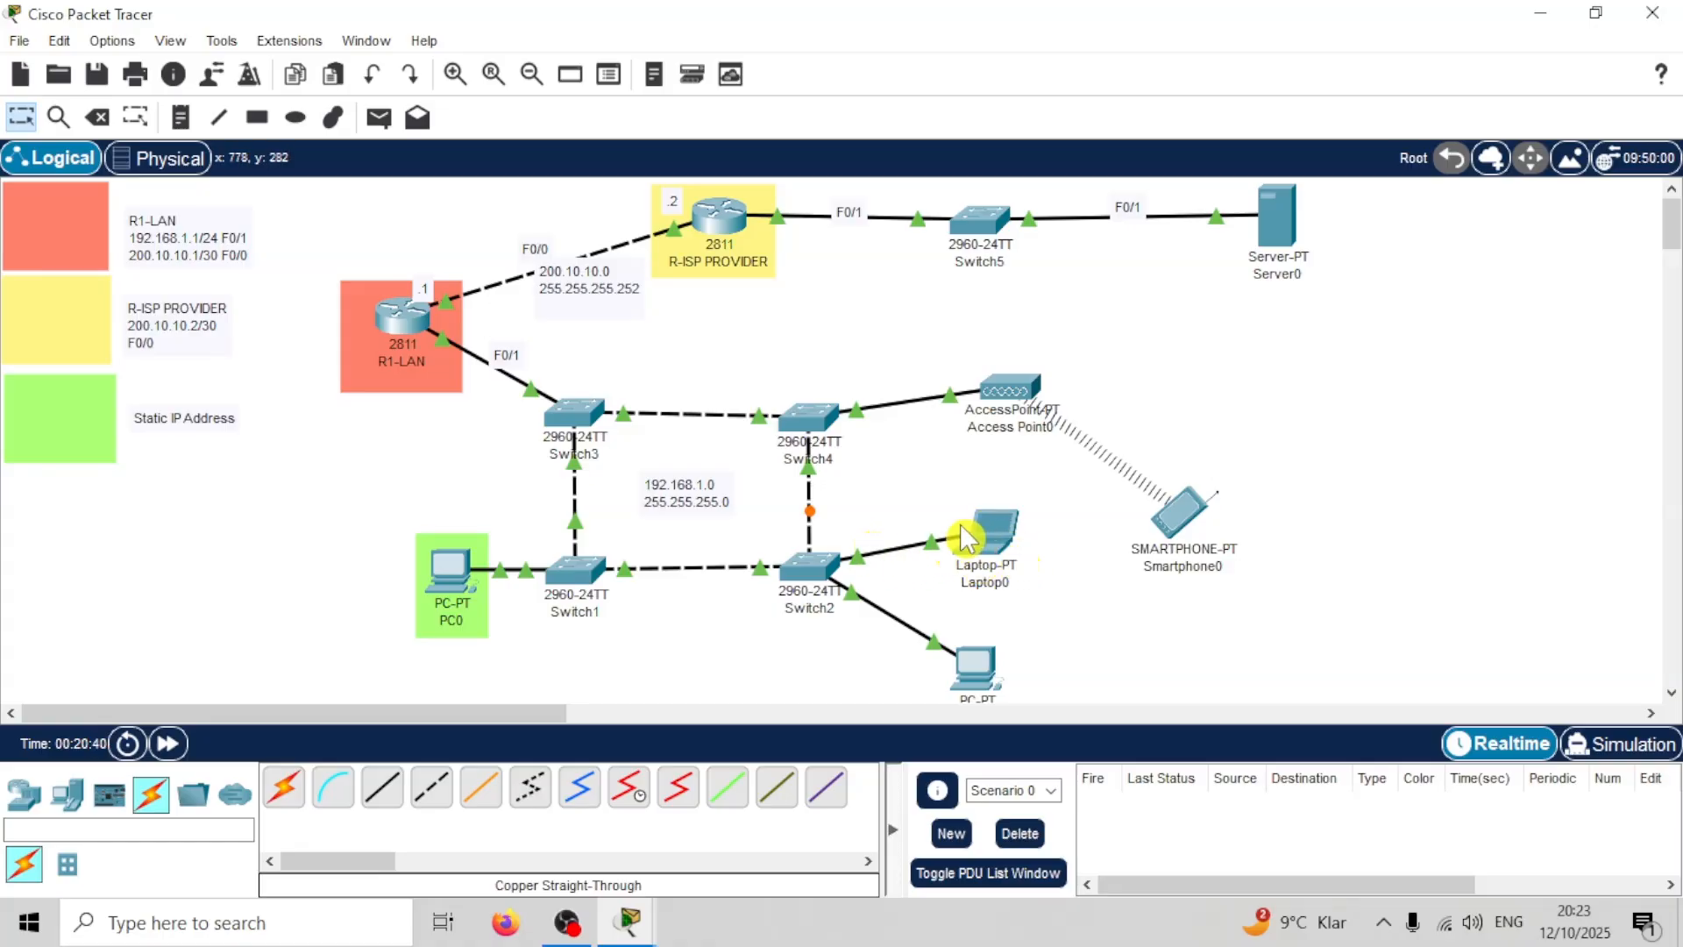
Step: Examine PC1's IP configuration and close its device window
click(973, 675)
click(615, 141)
click(686, 141)
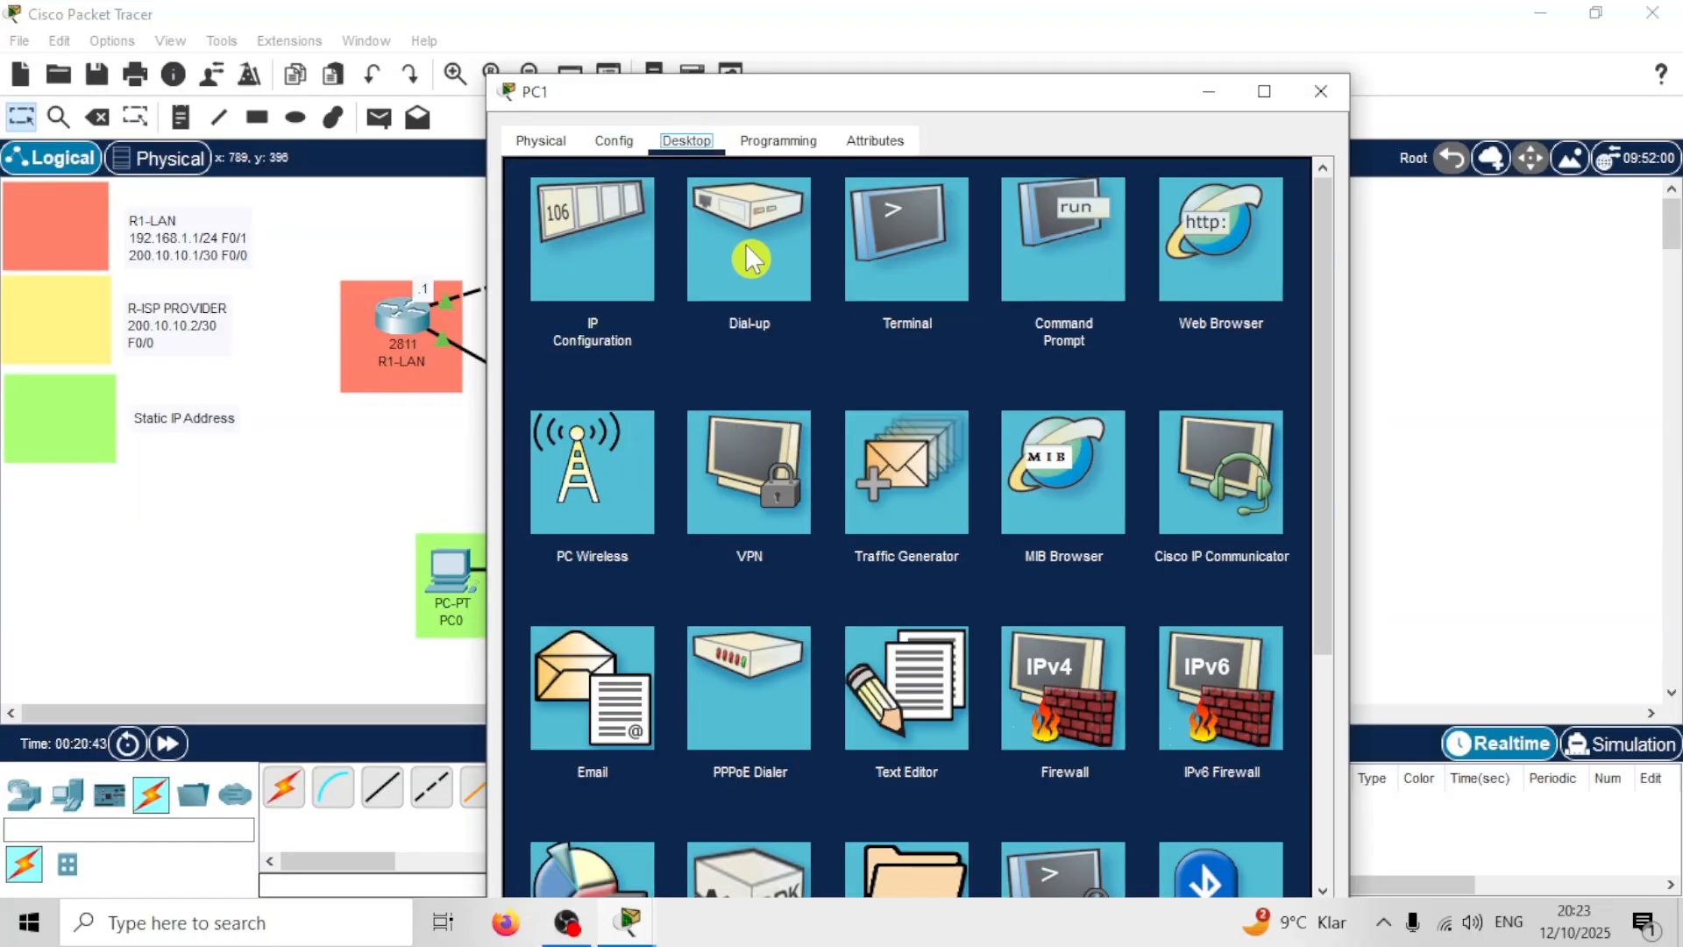
click(578, 239)
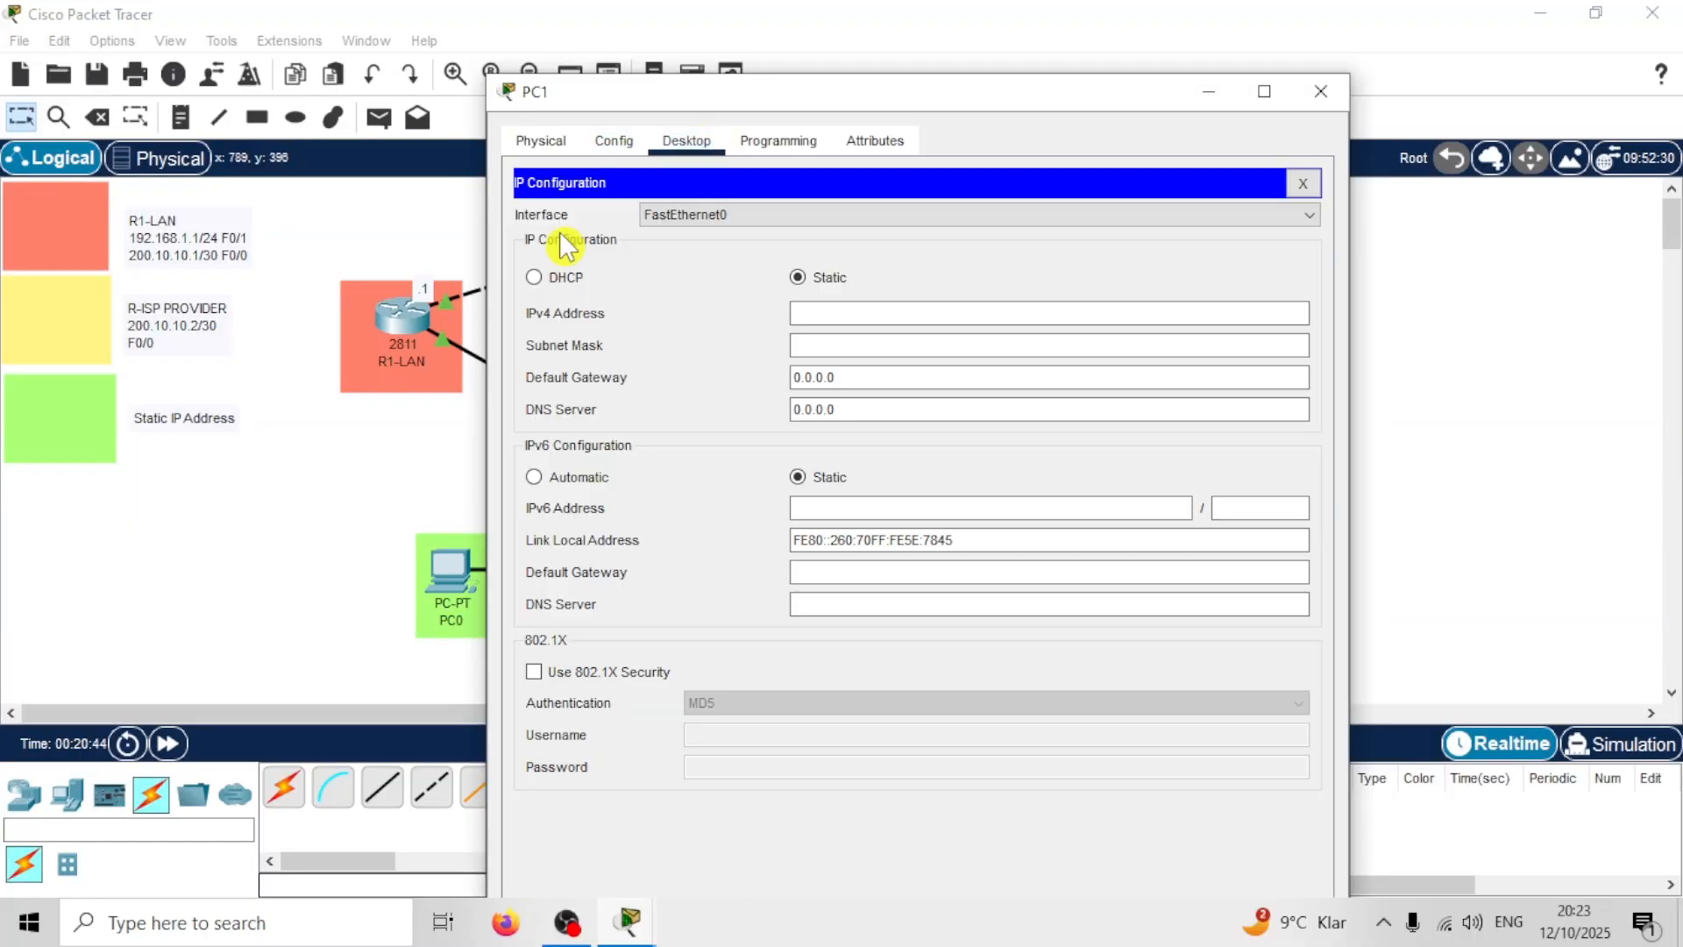
click(1321, 91)
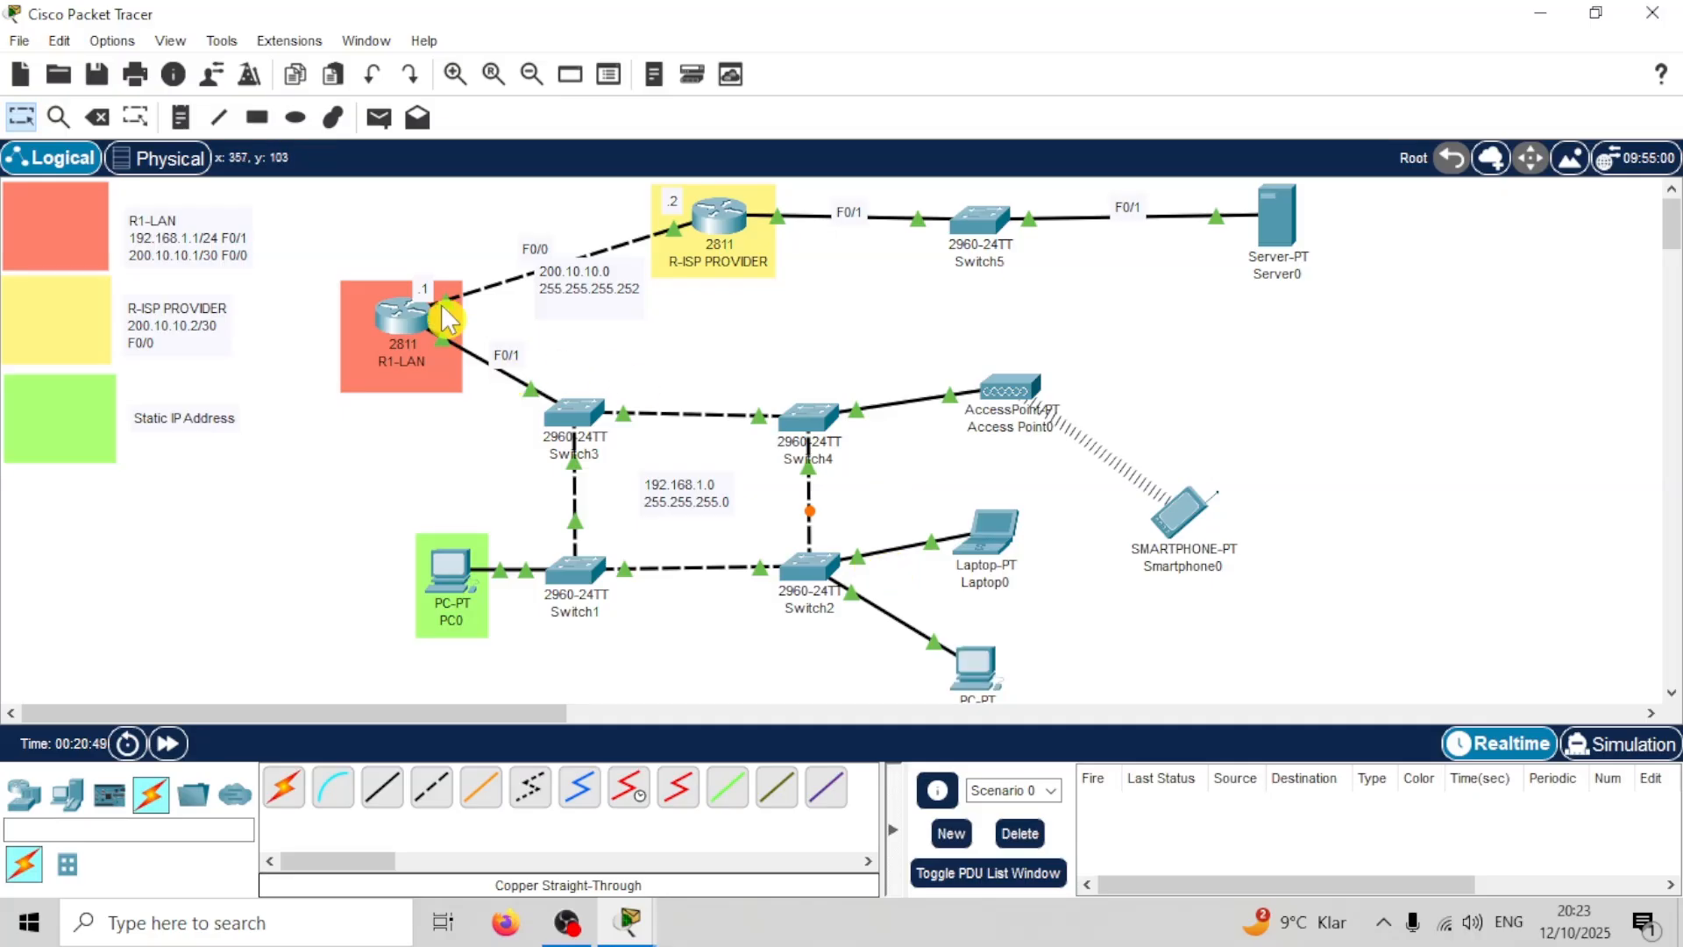
Step: Open the R1-LAN router's command line at the global configuration prompt
click(407, 320)
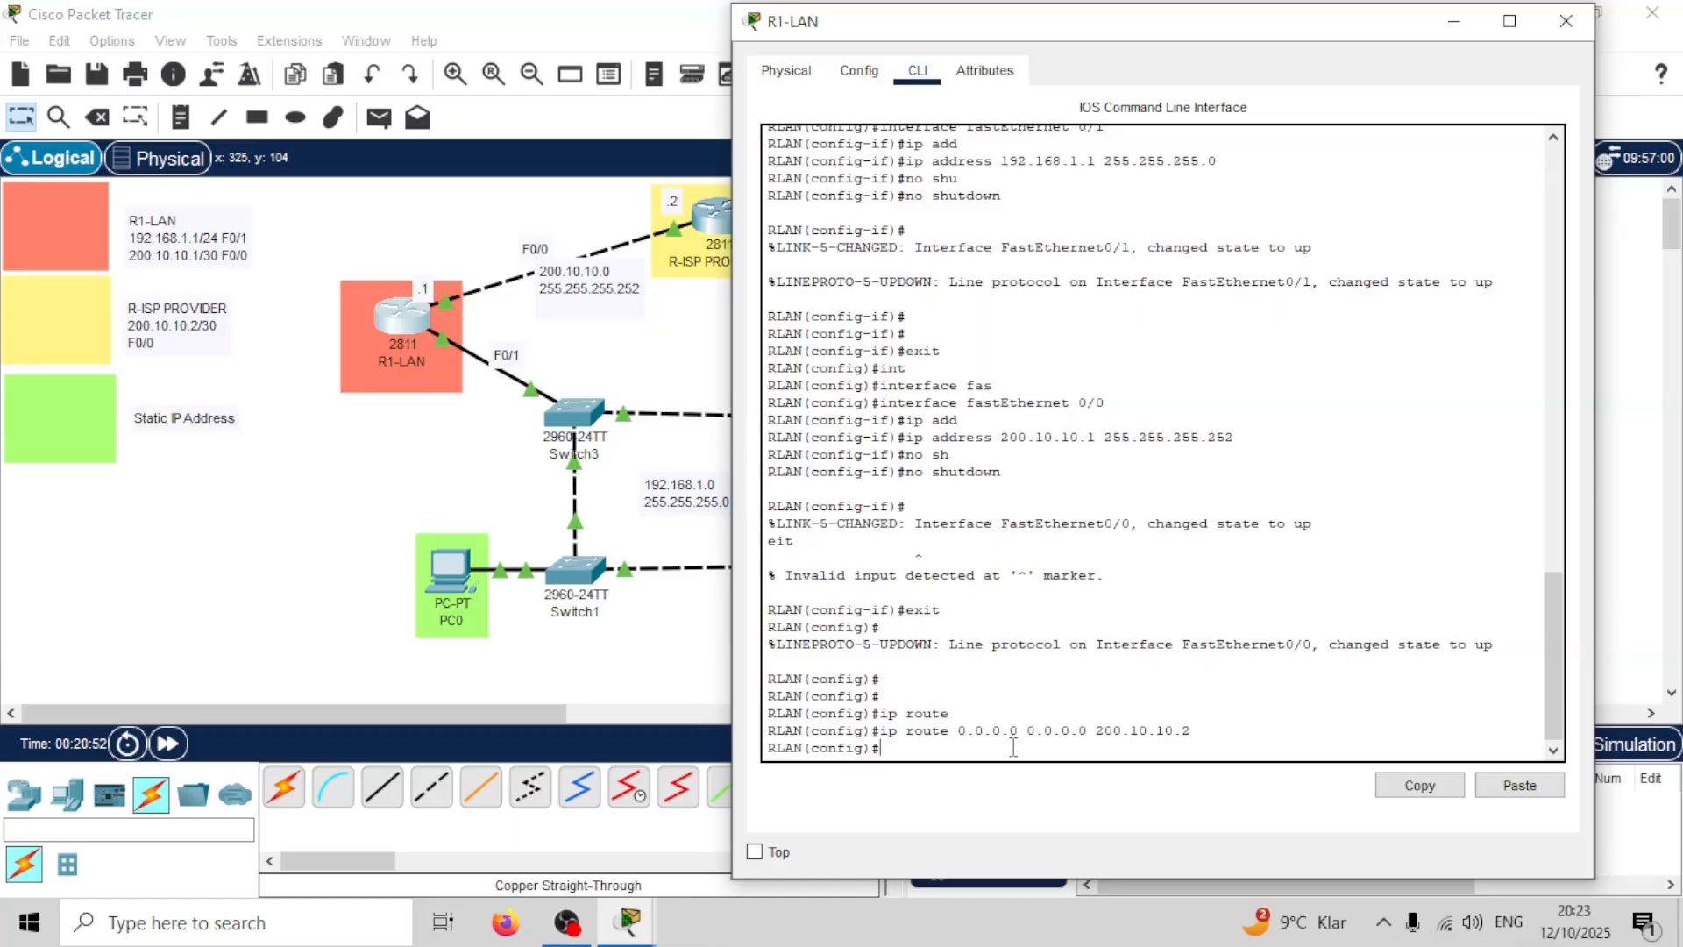
key(Return)
key(Return)
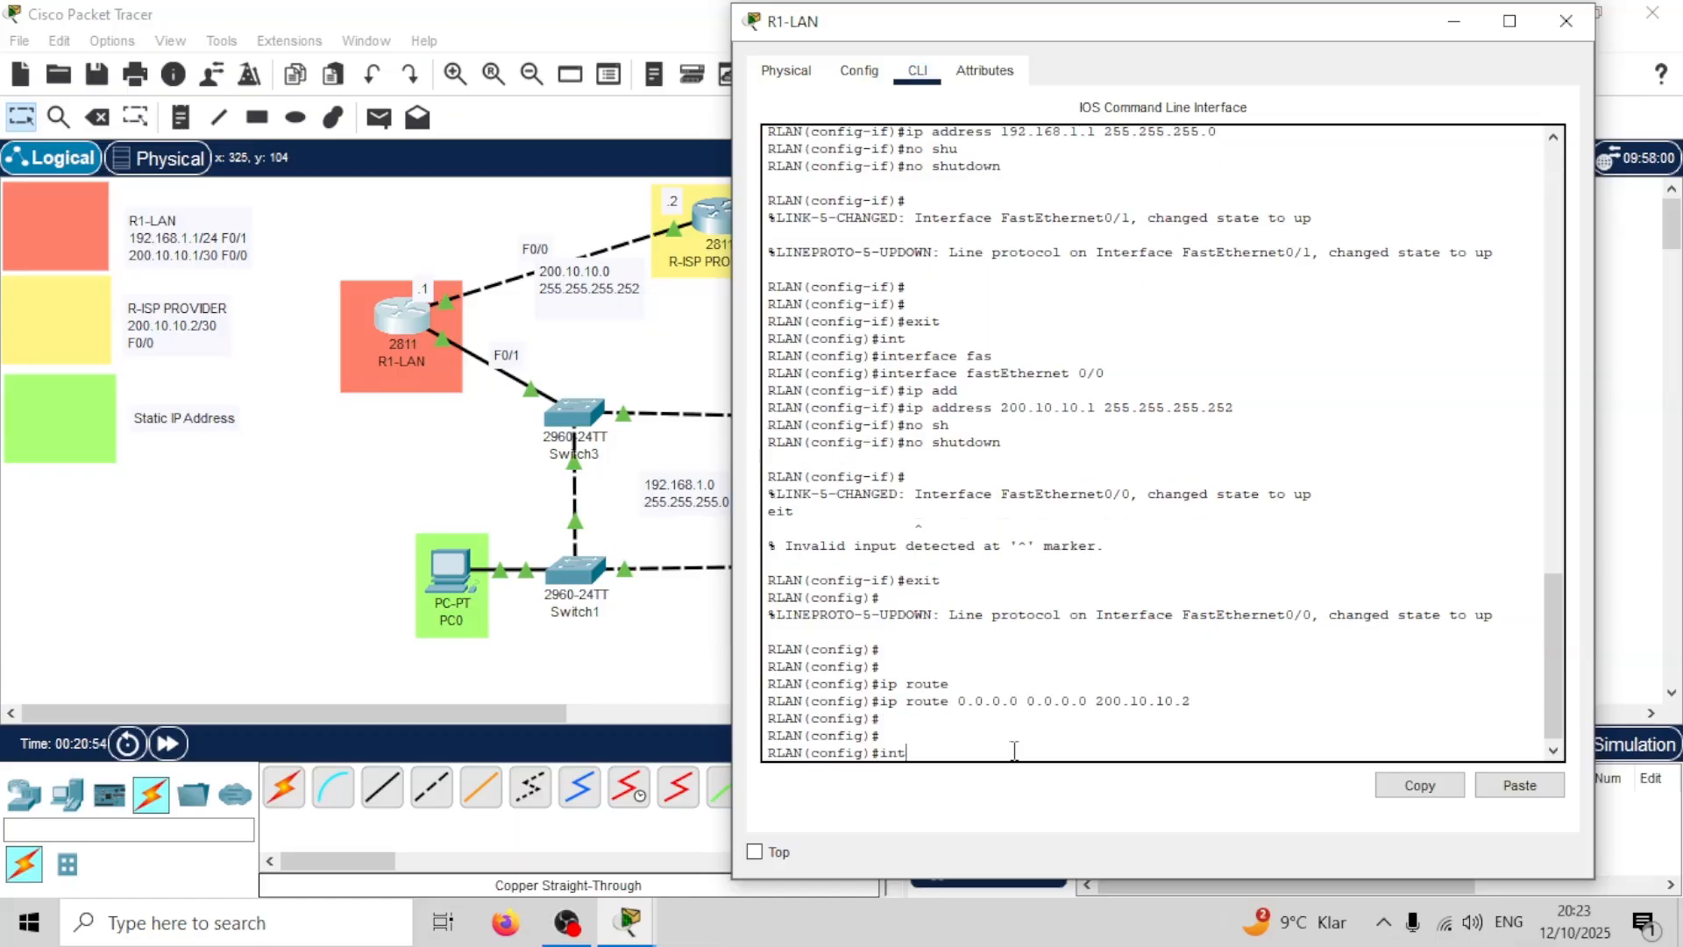
text(int)
key(Tab)
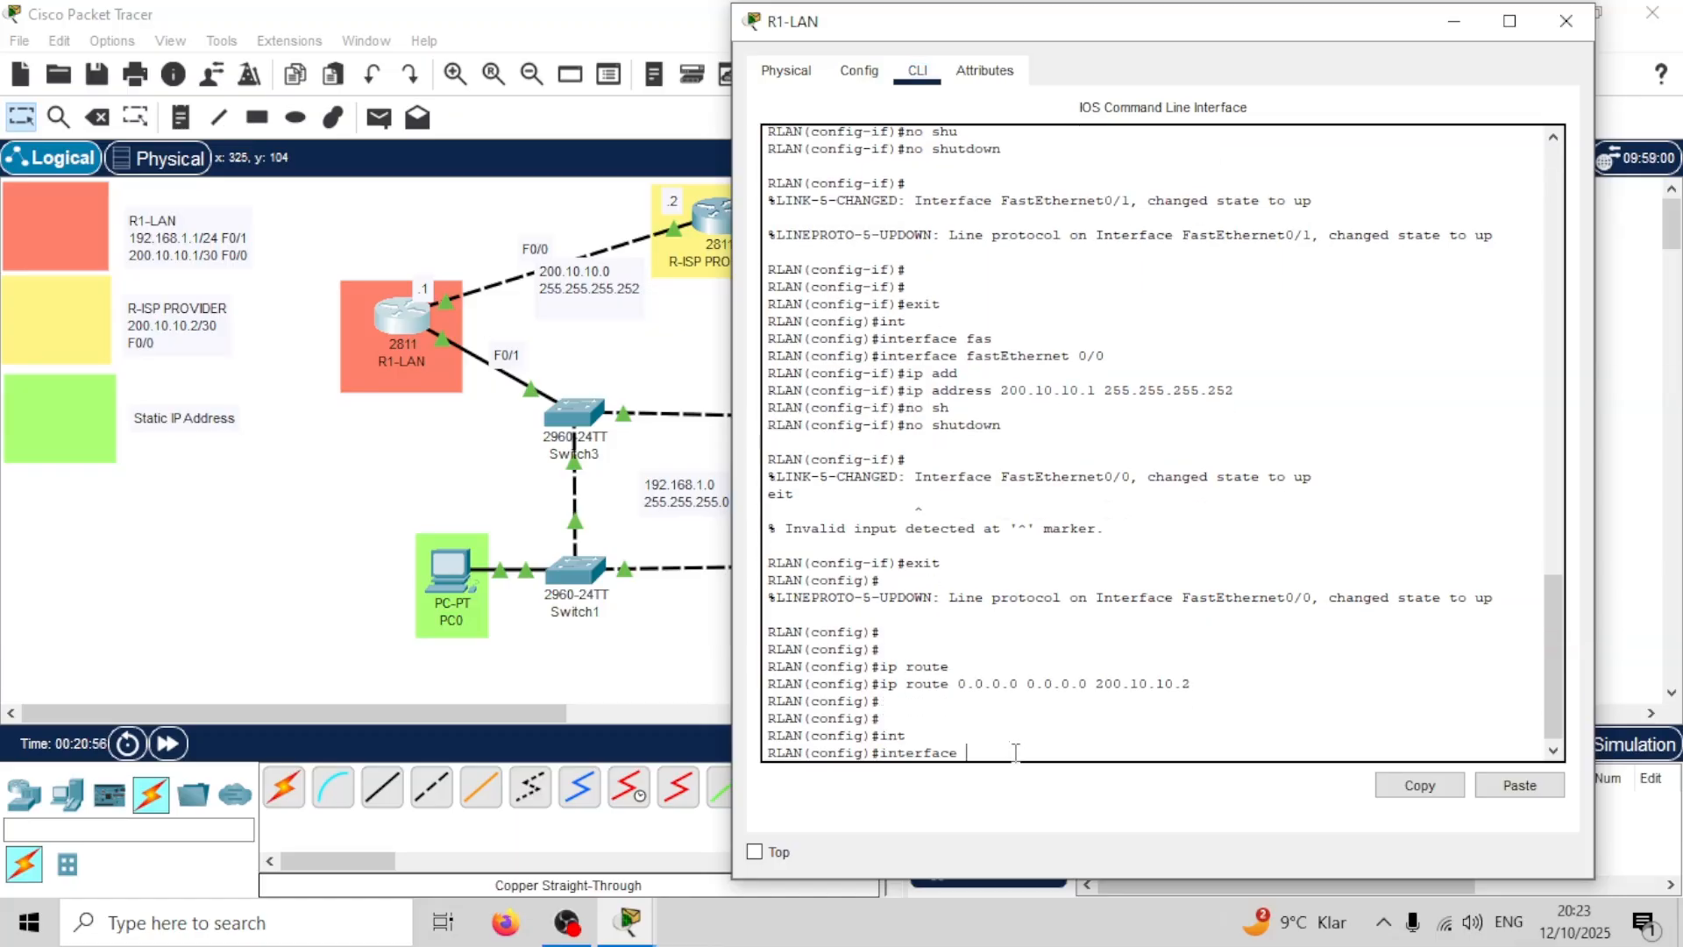
text(fas)
key(Tab)
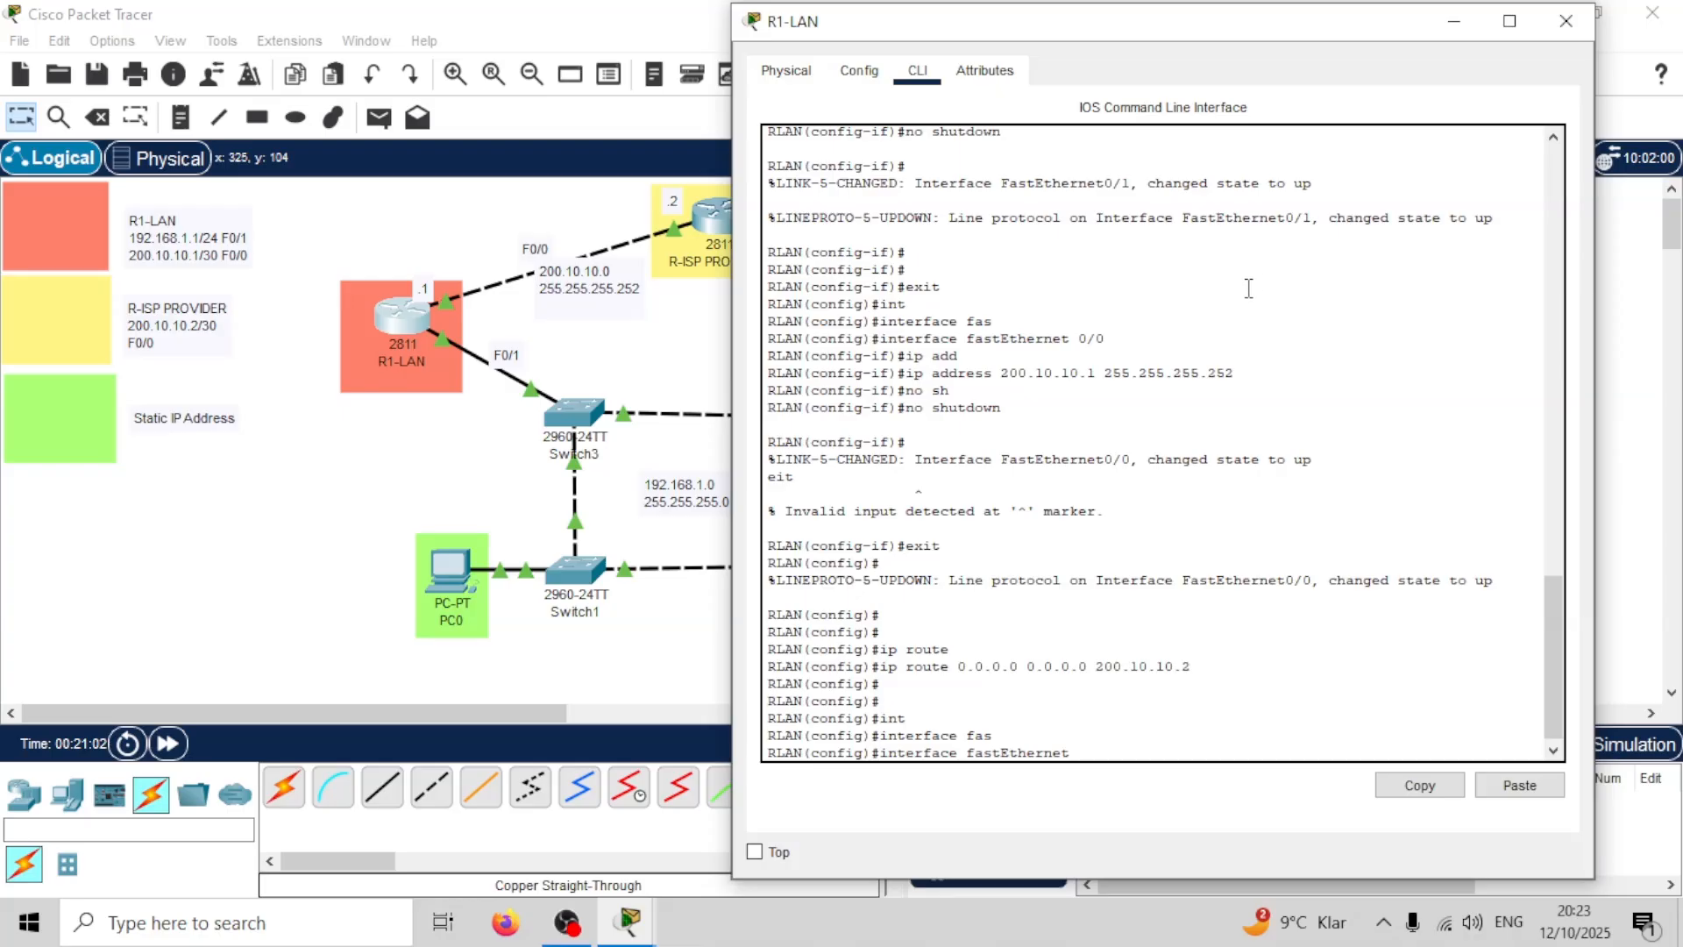
key(BackSpace)
key(BackSpace)
key(BackSpace)
key(BackSpace)
key(BackSpace)
key(BackSpace)
key(BackSpace)
key(BackSpace)
key(BackSpace)
key(BackSpace)
key(BackSpace)
key(BackSpace)
key(BackSpace)
key(BackSpace)
key(BackSpace)
key(BackSpace)
key(BackSpace)
key(BackSpace)
key(BackSpace)
text(hc)
key(Tab)
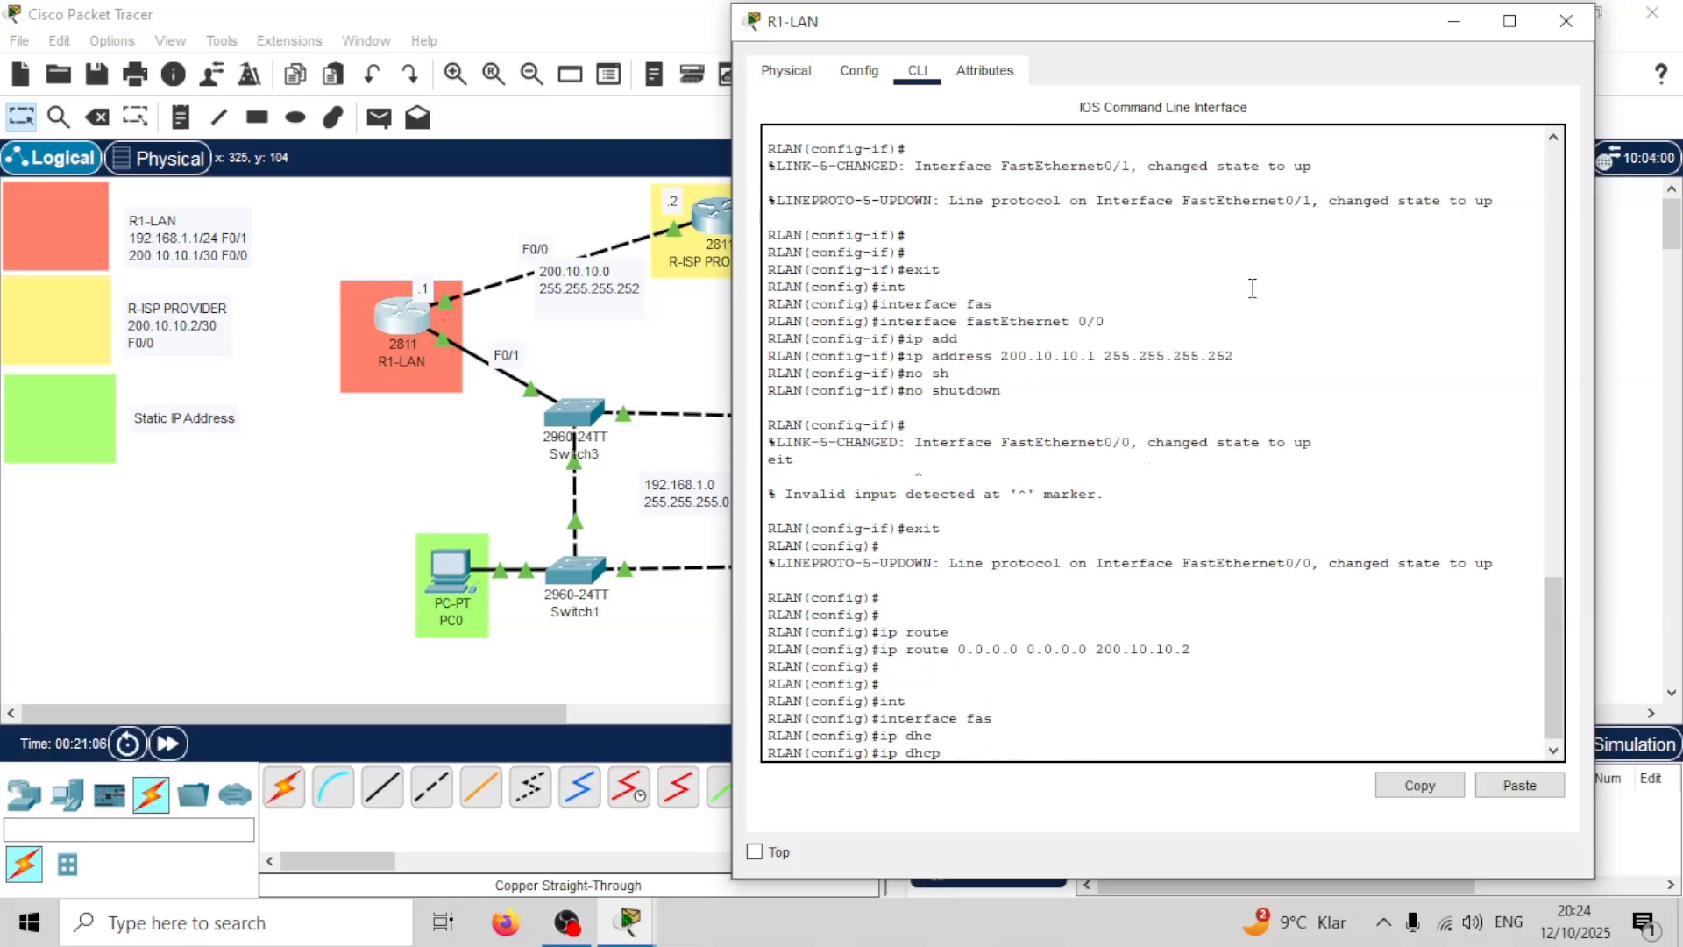
text(pool)
key(Tab)
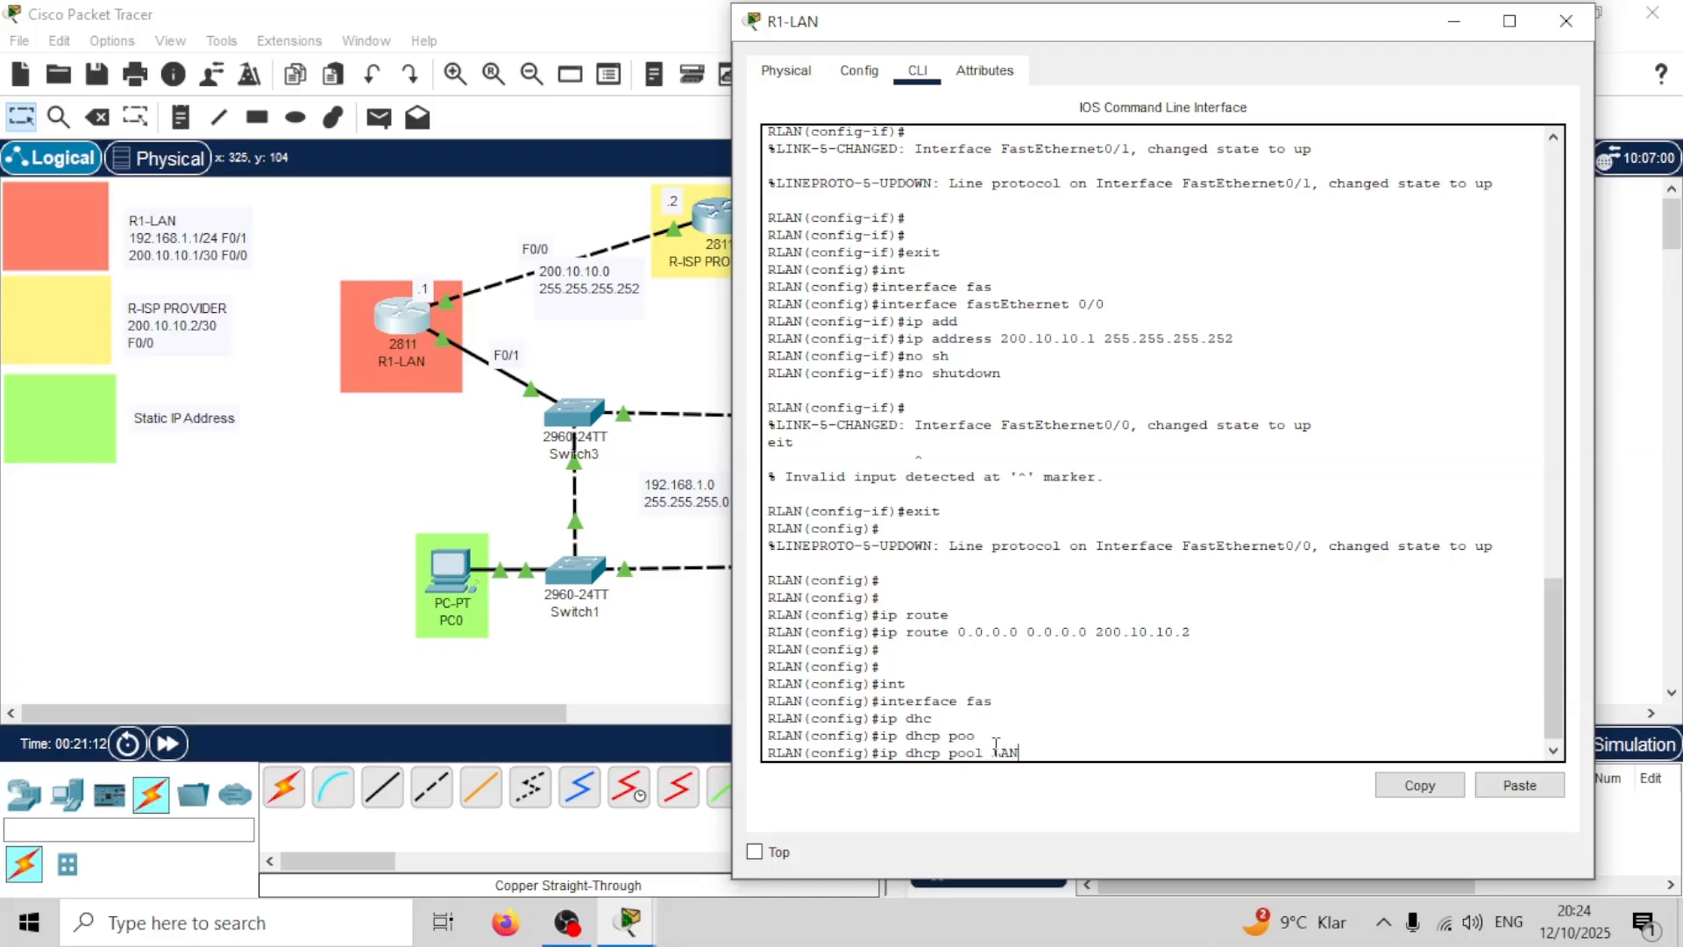
drag(991, 753, 1031, 752)
key(BackSpace)
key(BackSpace)
key(BackSpace)
key(BackSpace)
key(BackSpace)
key(BackSpace)
key(BackSpace)
key(BackSpace)
key(BackSpace)
key(BackSpace)
key(BackSpace)
key(BackSpace)
key(BackSpace)
key(BackSpace)
key(BackSpace)
key(BackSpace)
Step: Exclude the addresses 192.168.1.0 to 192.168.1.10 from DHCP assignment on R1-LAN with ip dhcp excluded-address
text(ip dh)
text(hcp)
key(Tab)
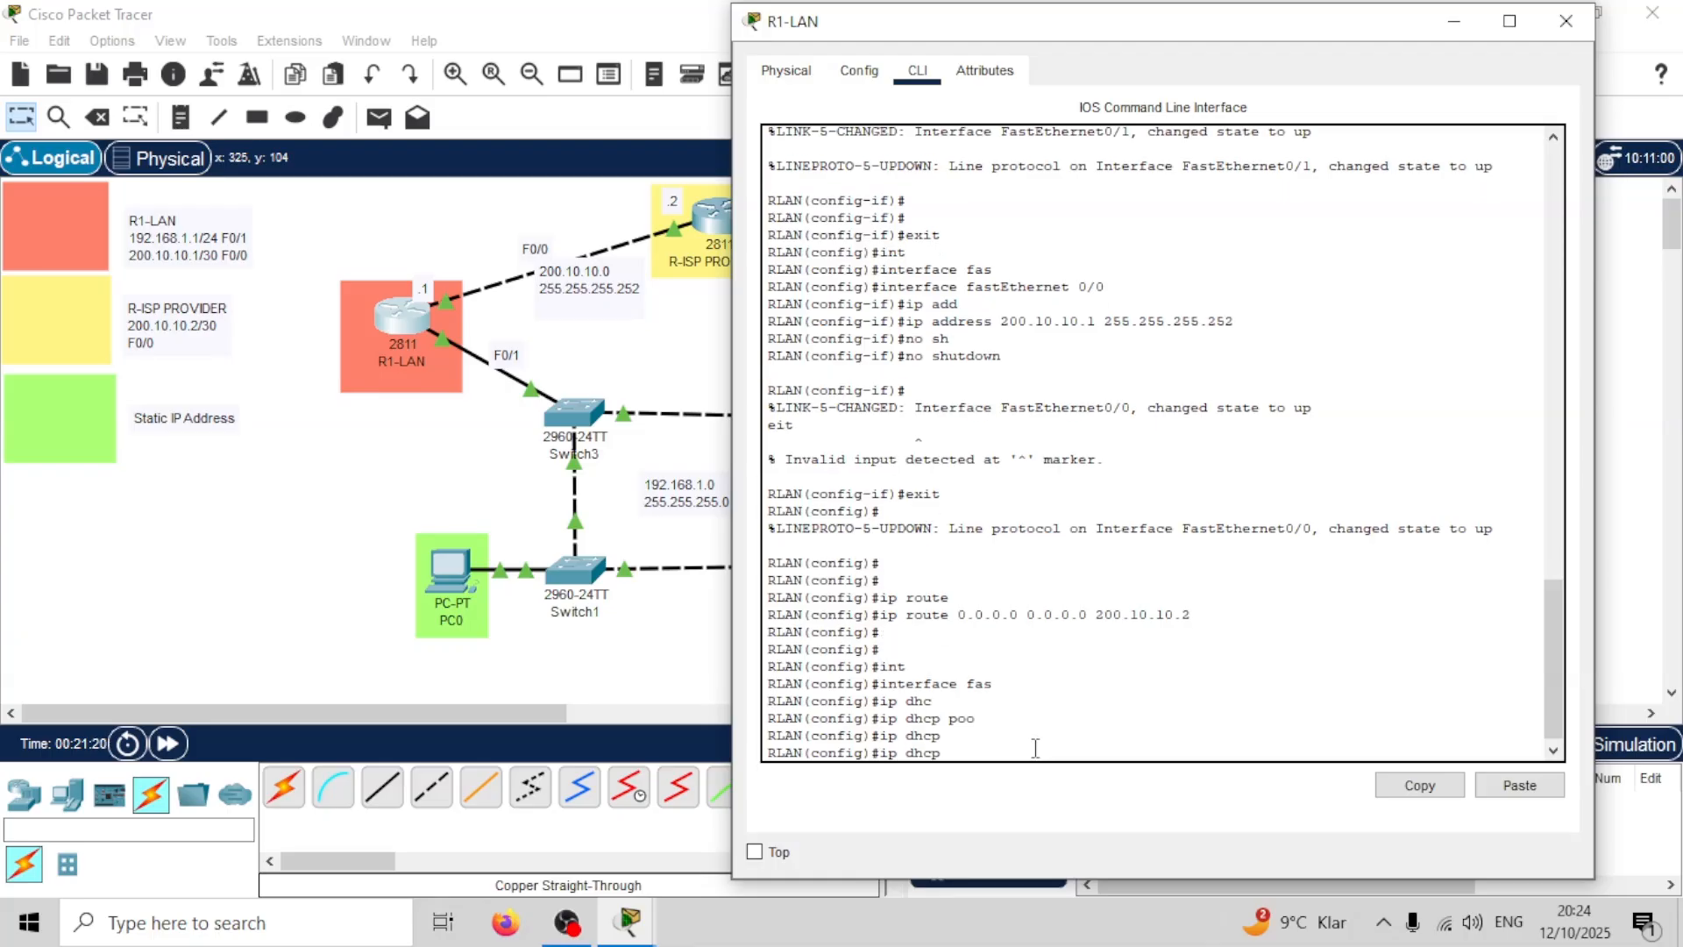
text(exl)
text(clud)
text(ed)
key(Tab)
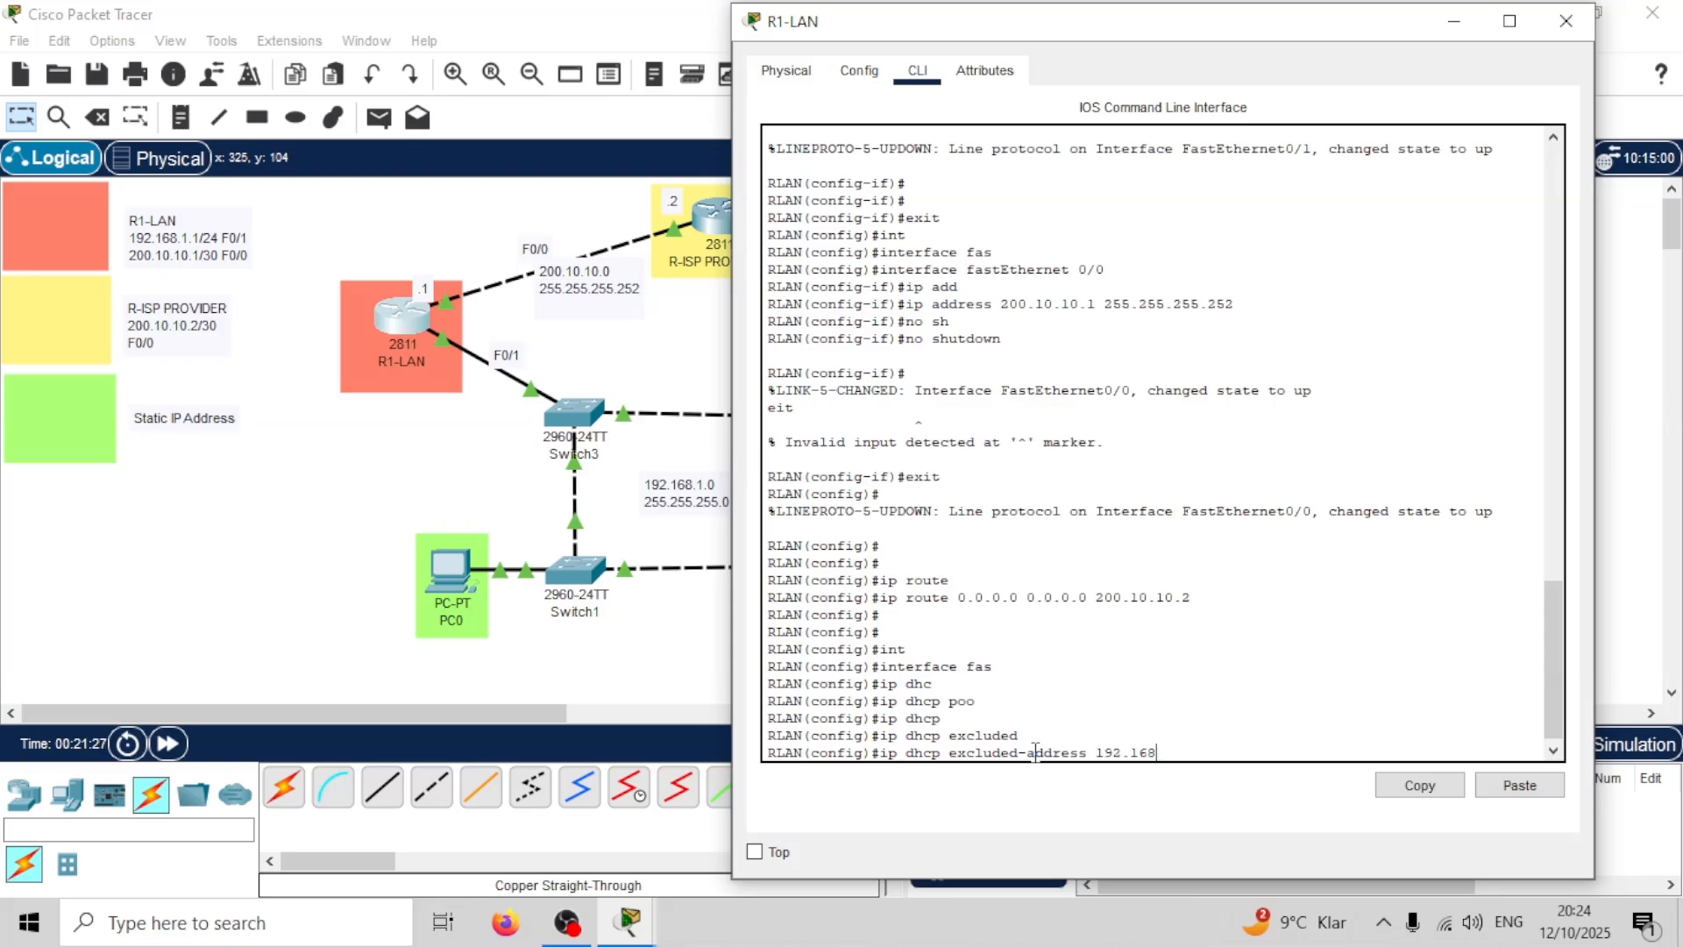
text(192.168.1.0 196)
key(Return)
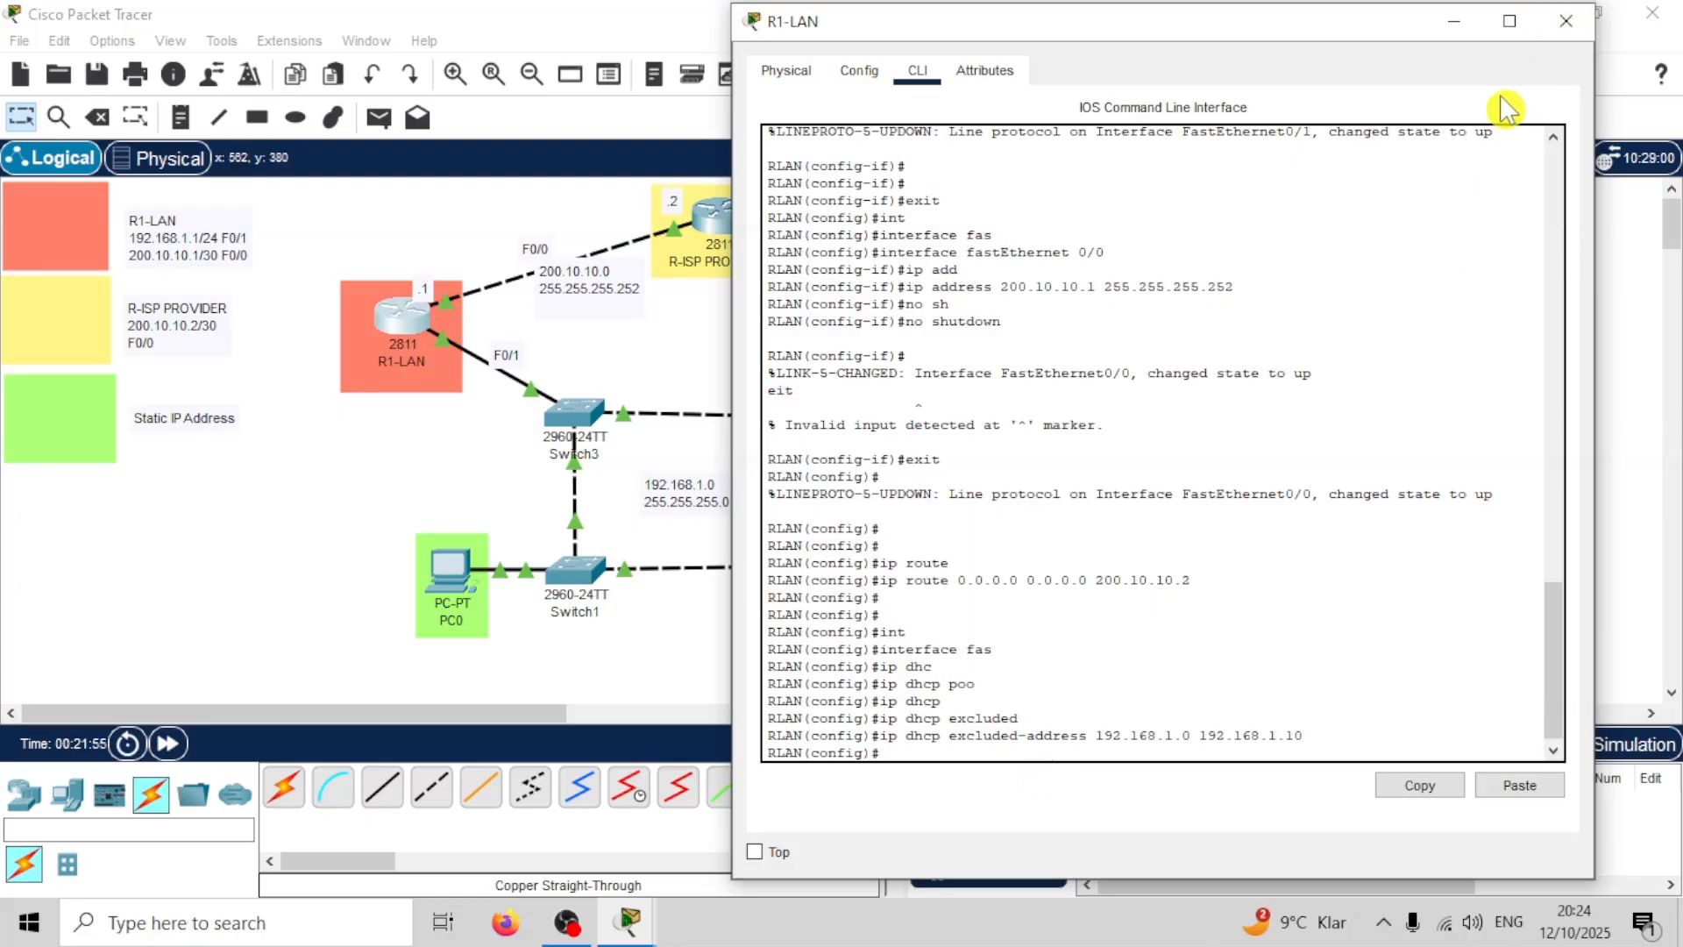
Step: Create a DHCP pool named LAN on R1-LAN
text(ip dhc)
key(Tab)
text(poo)
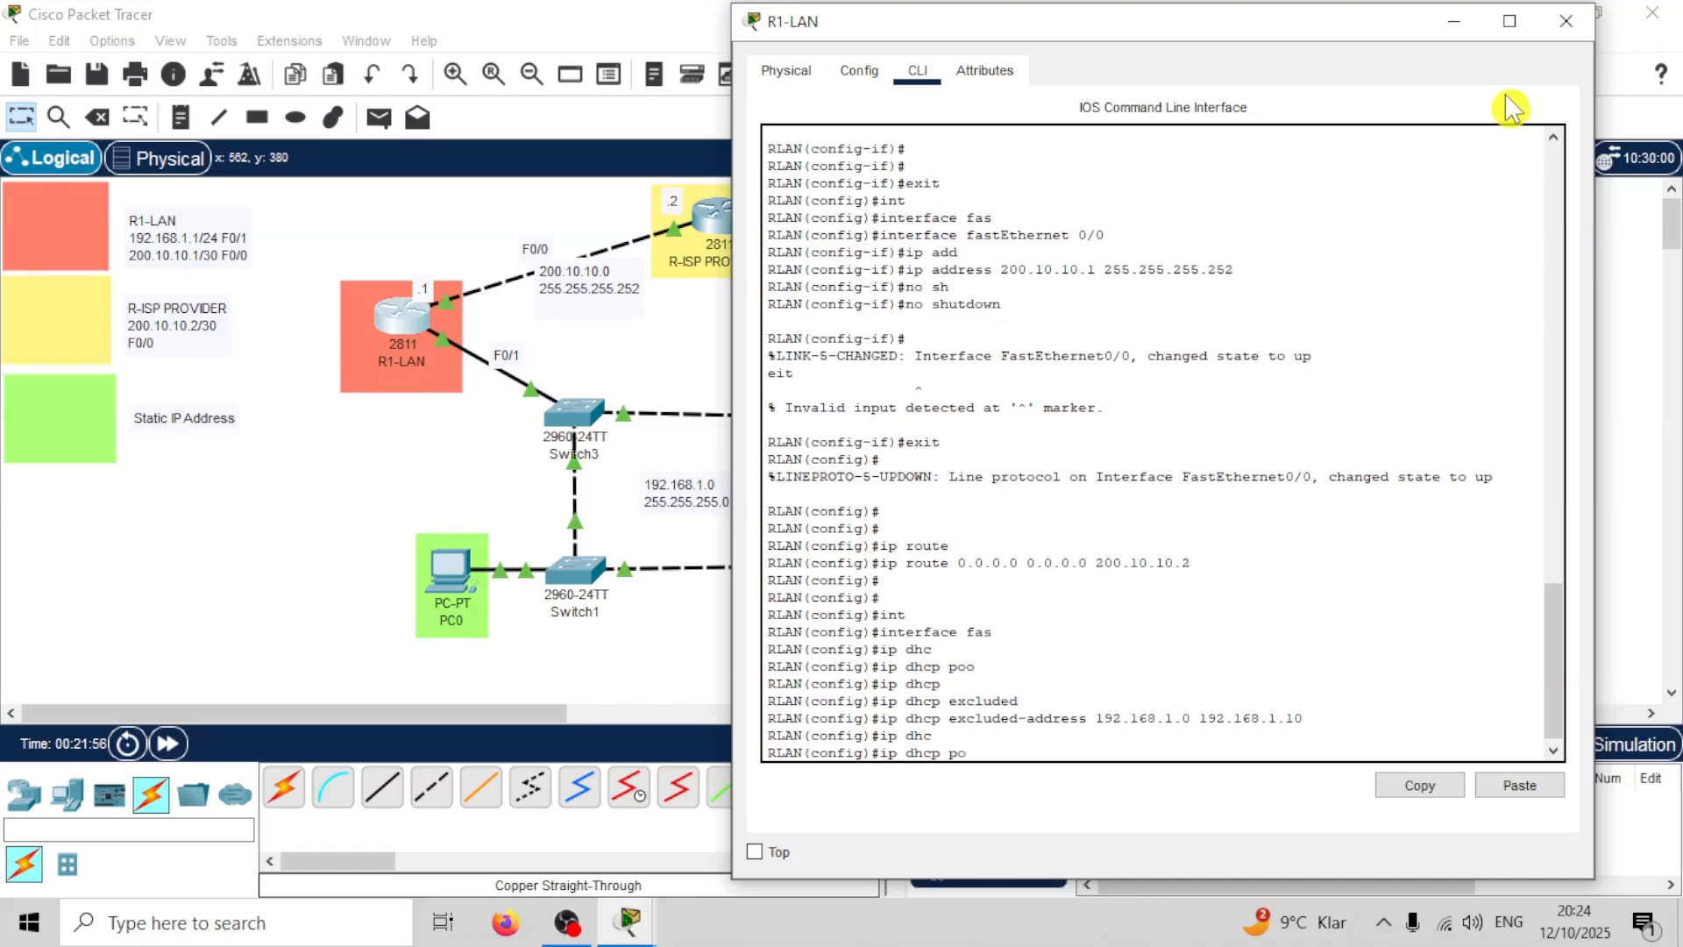
key(Tab)
text(LA)
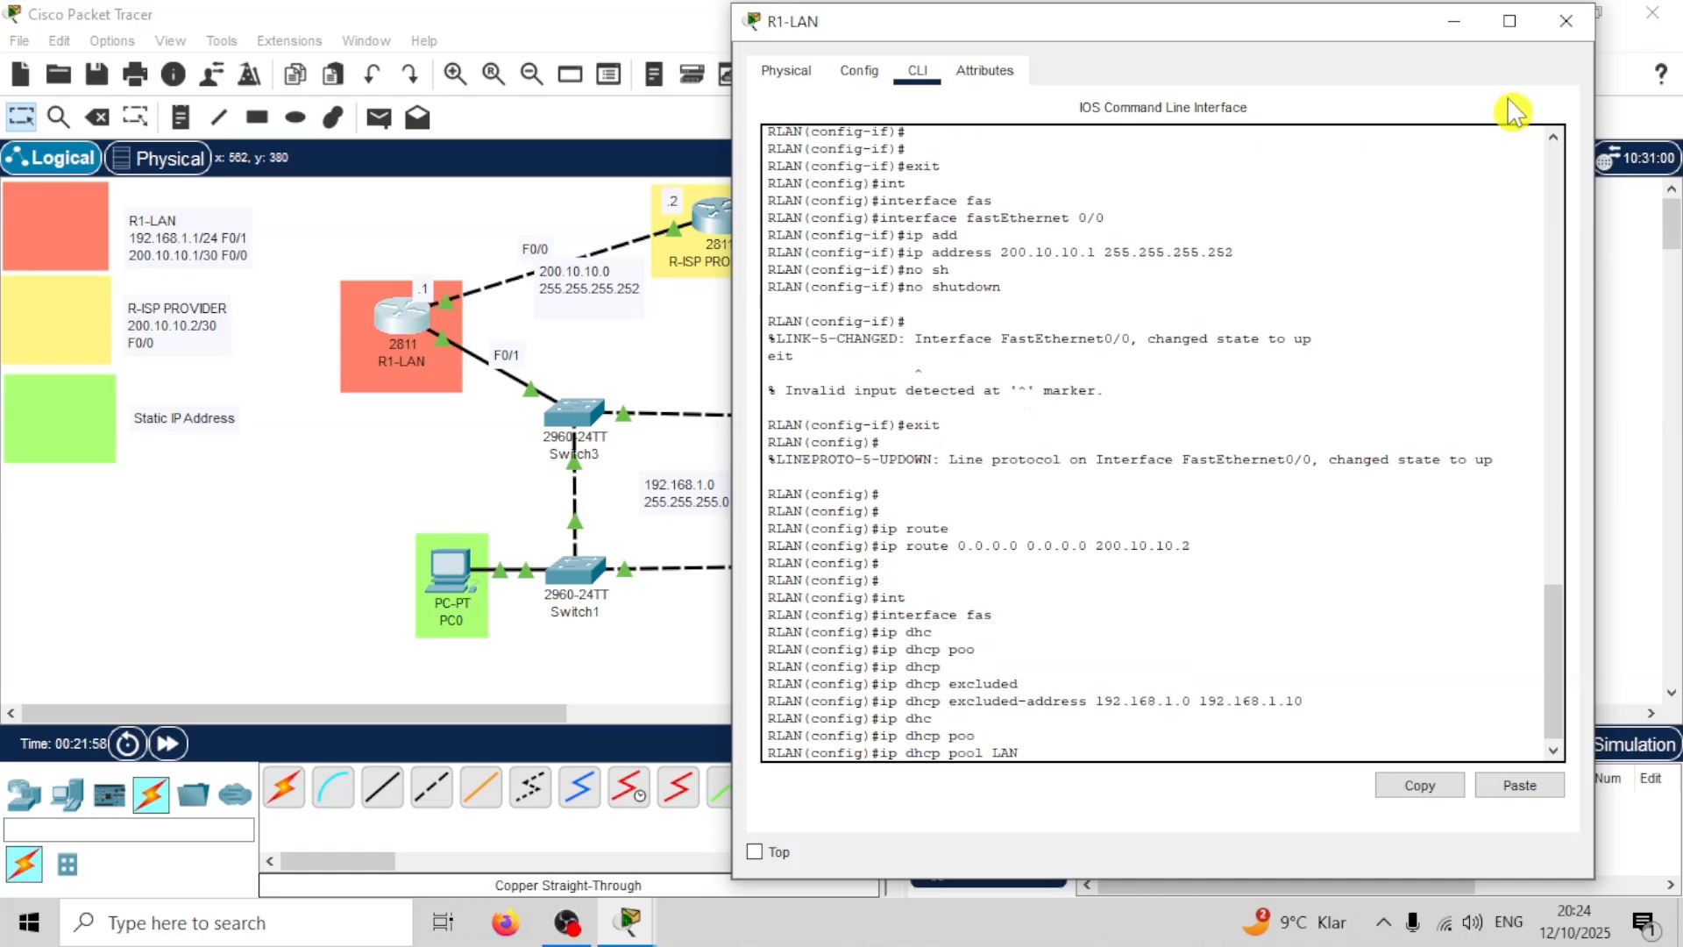
key(Return)
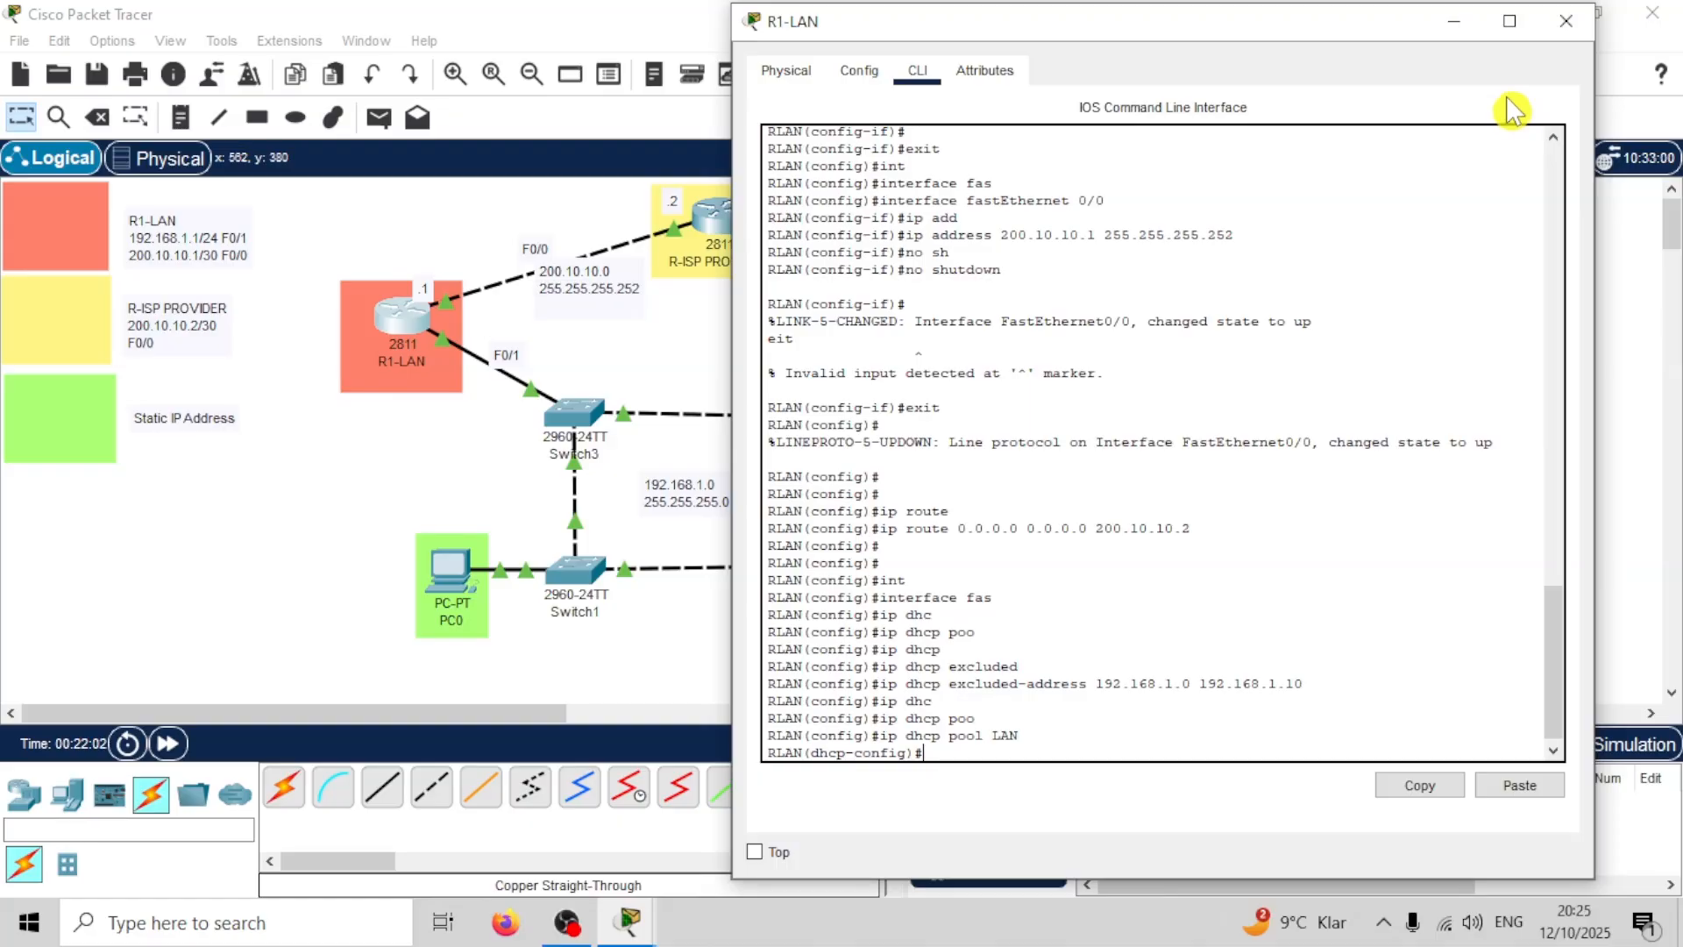
Step: Set the LAN pool's network to 192.168.1.0 with mask 255.255.255.0
text(ipnet)
key(Tab)
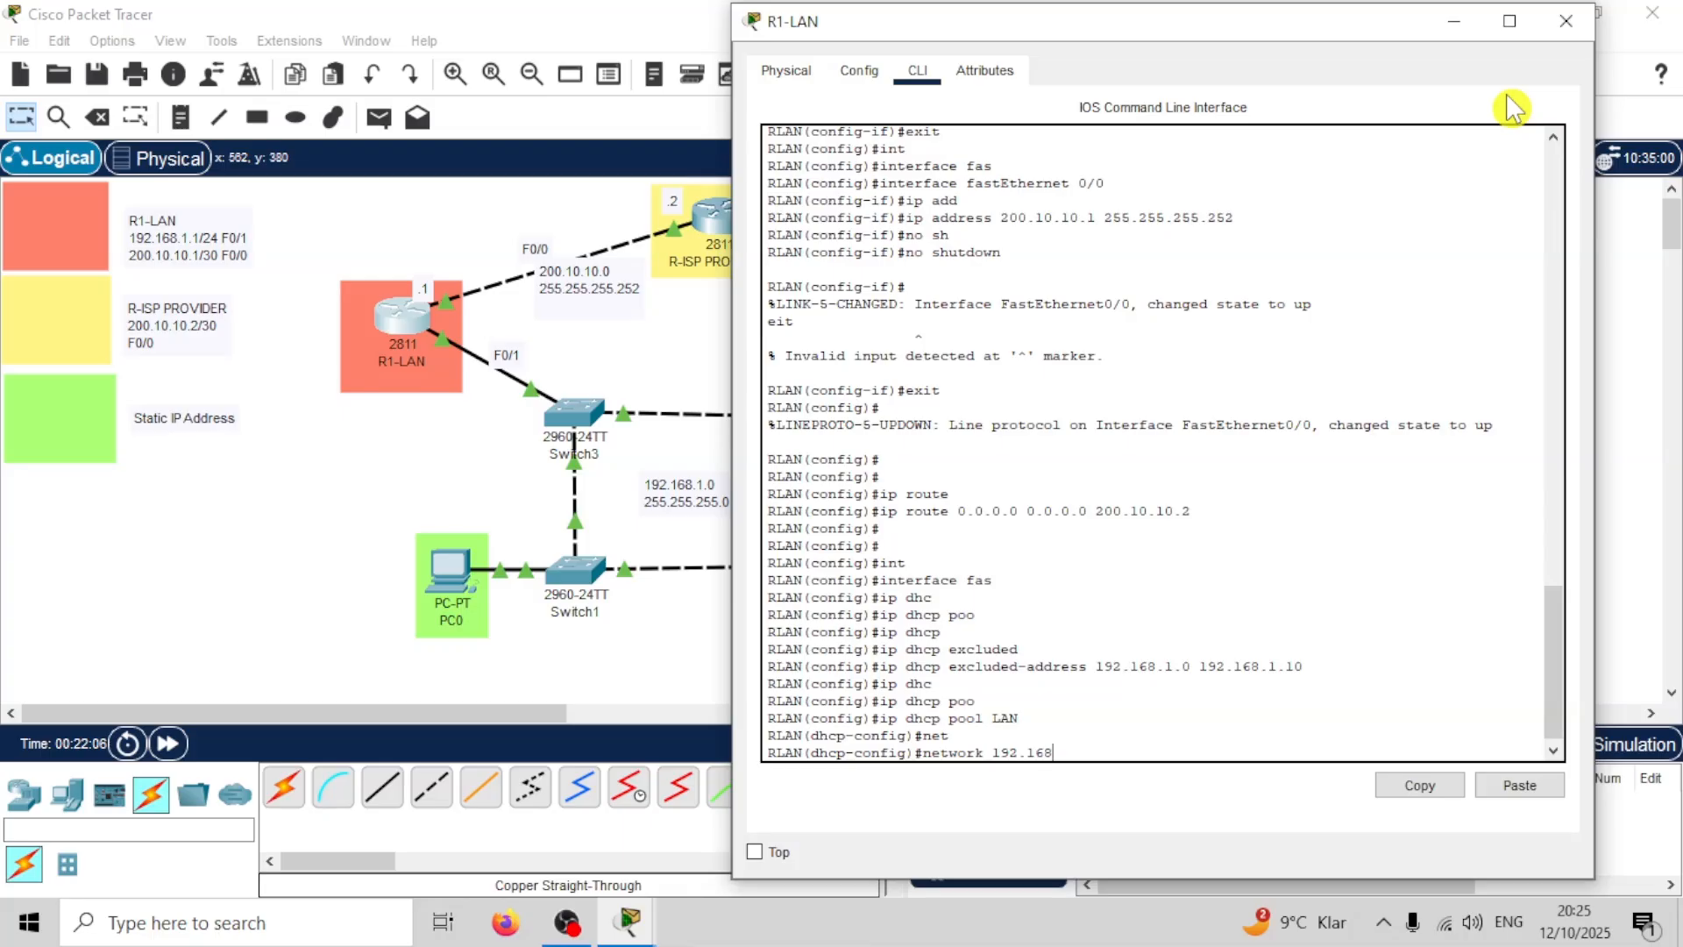
text(192.168.1.0 255.255.255.255.0)
key(Return)
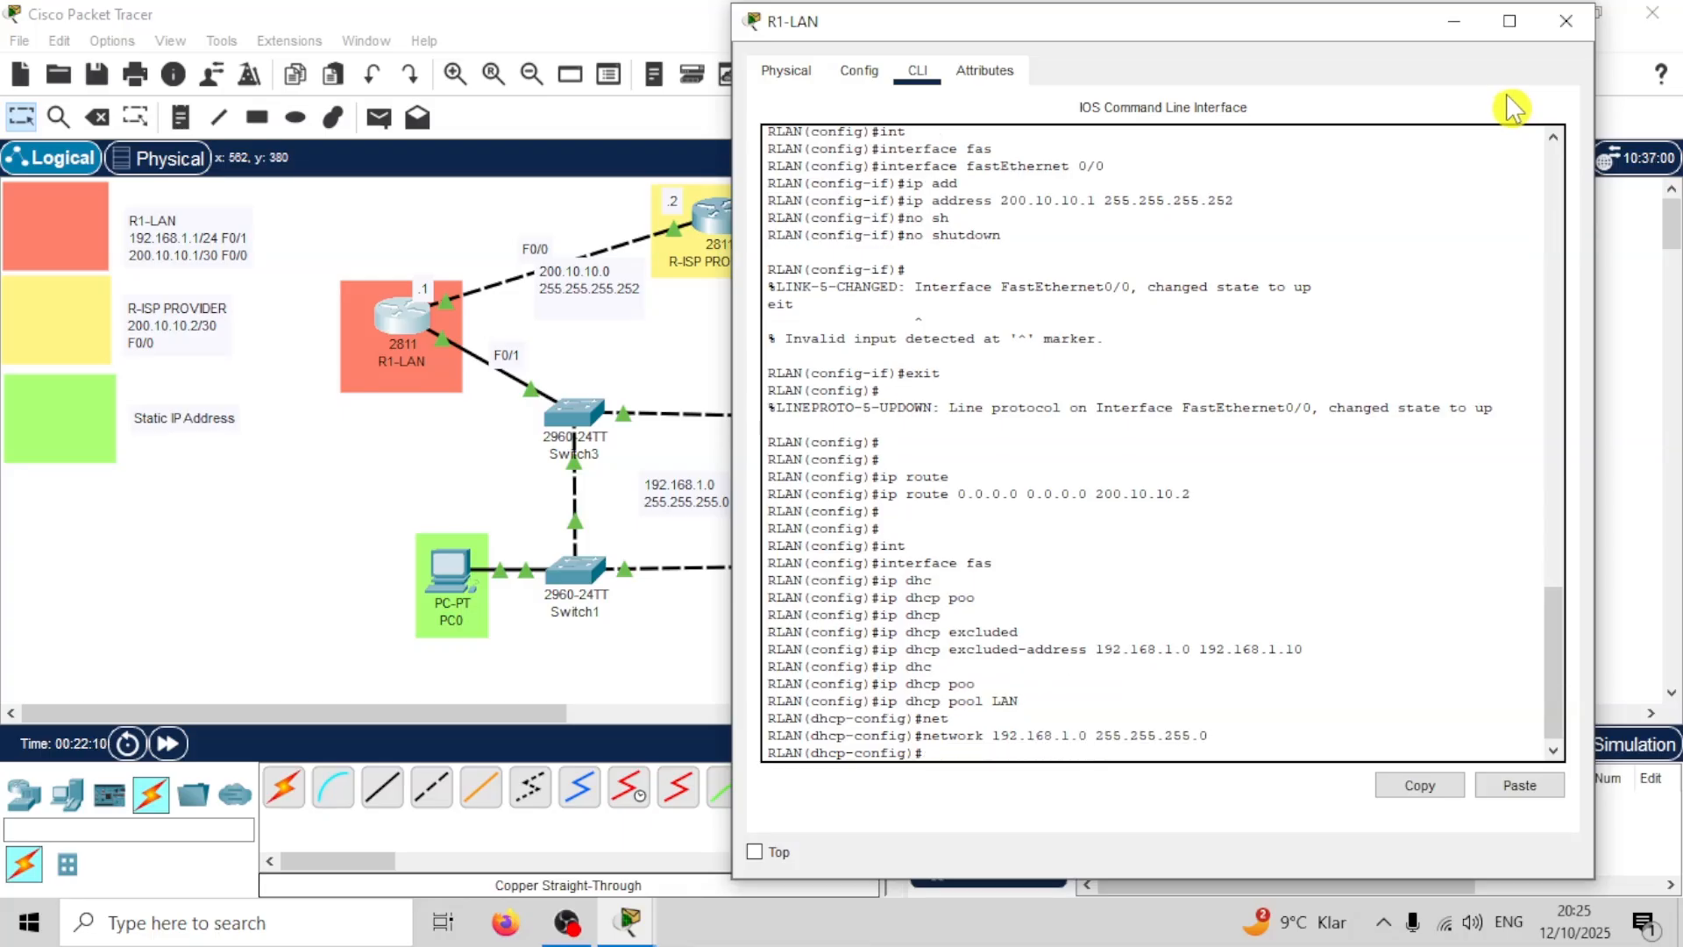
Step: Set the LAN pool's default router to 192.168.1.1, exit the pool configuration and close the R1-LAN window
text(defa)
key(Tab)
text(19)
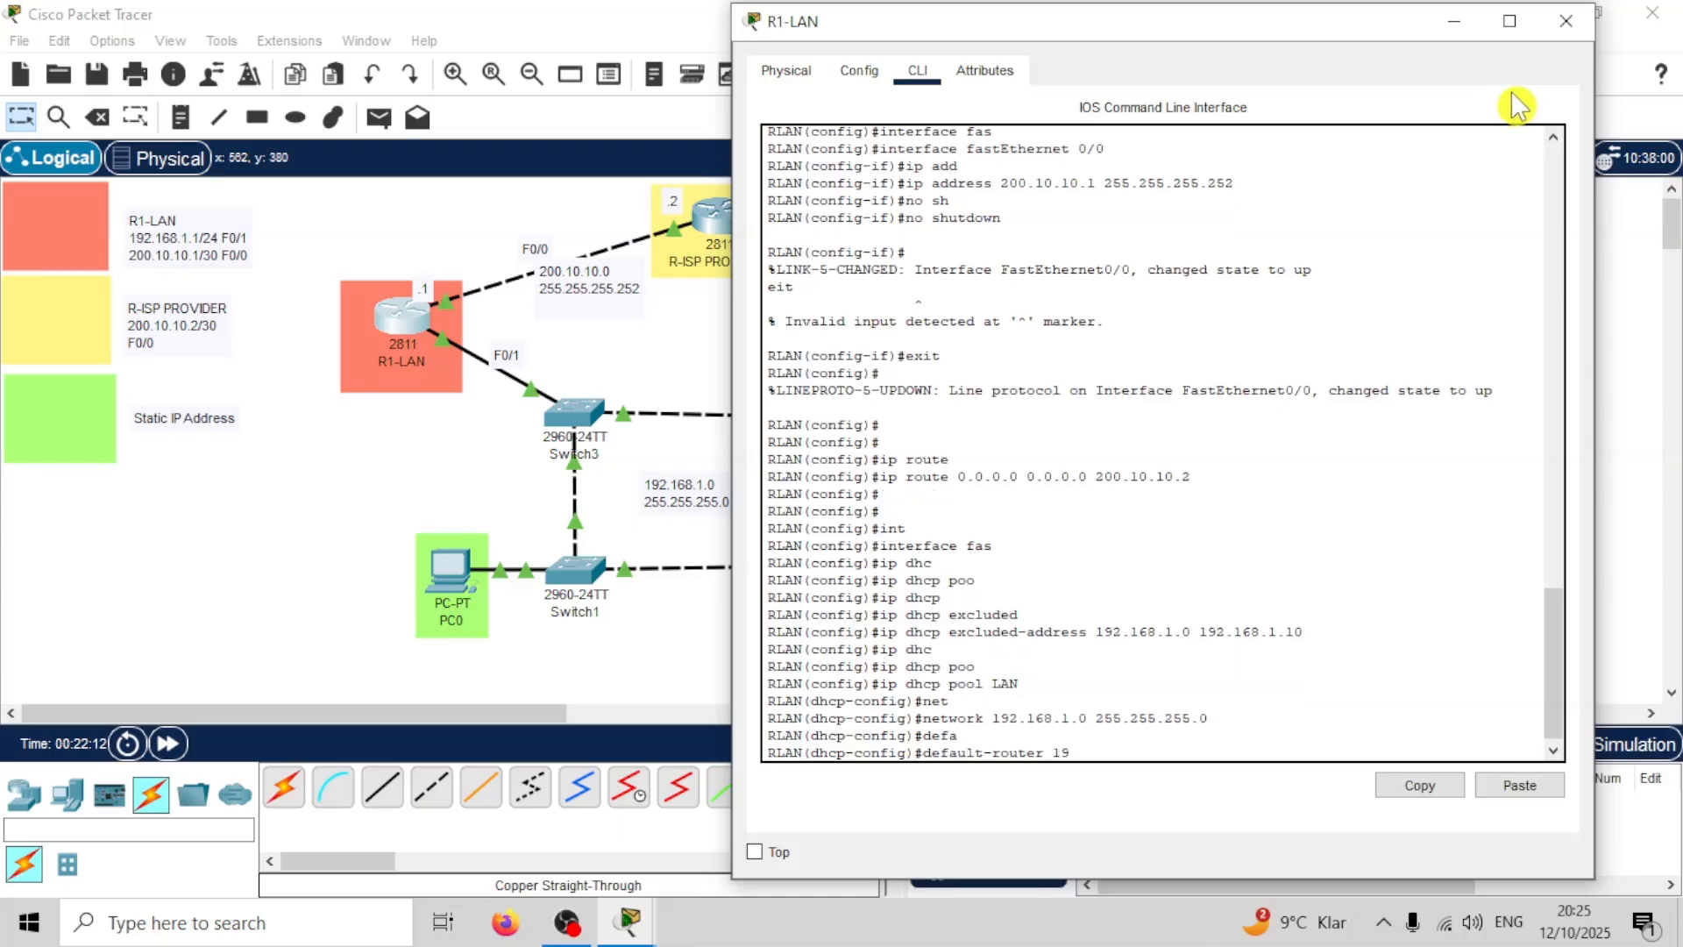
text(2.168.1.1)
key(Return)
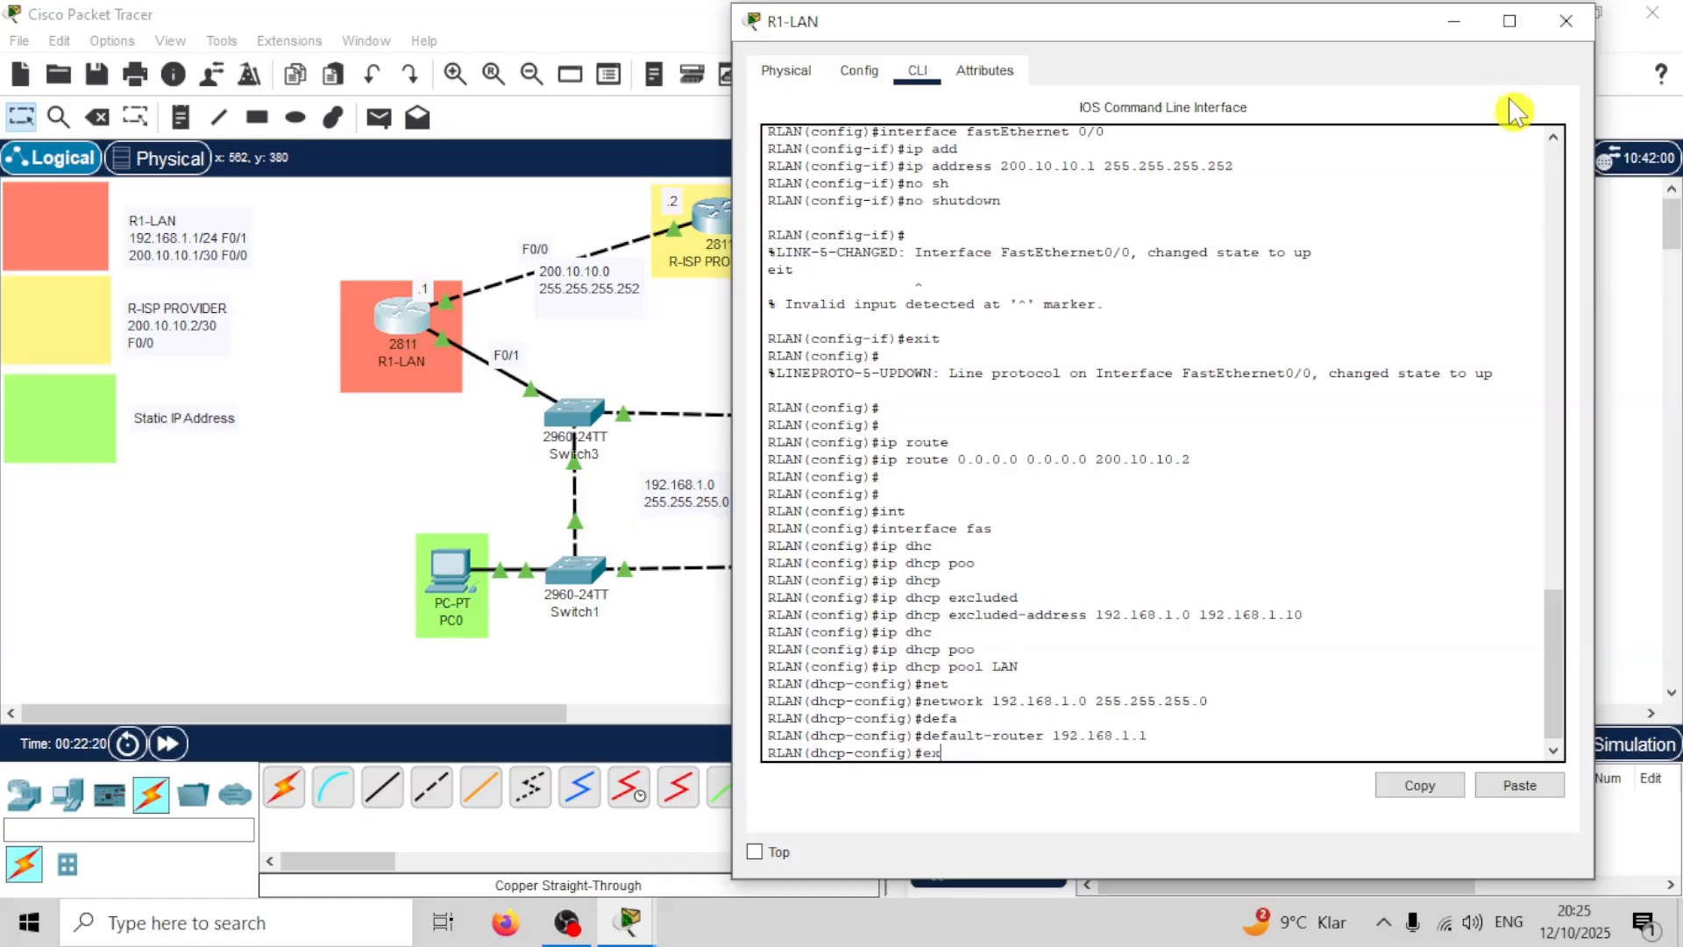
text(exit)
key(Return)
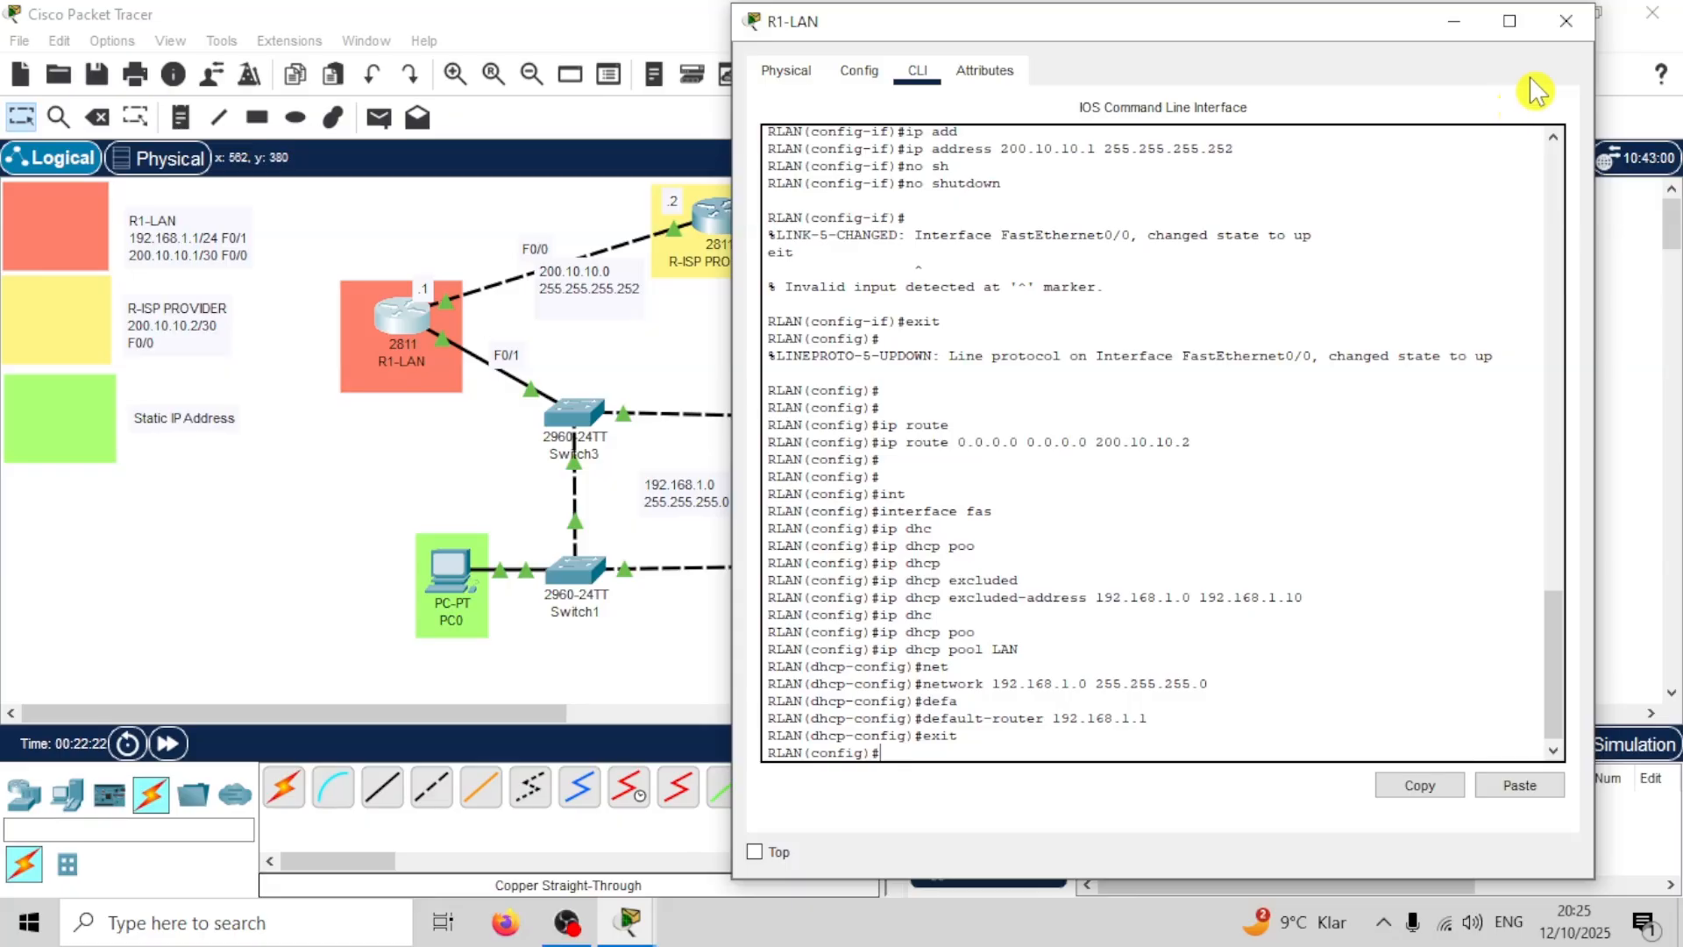
click(1556, 29)
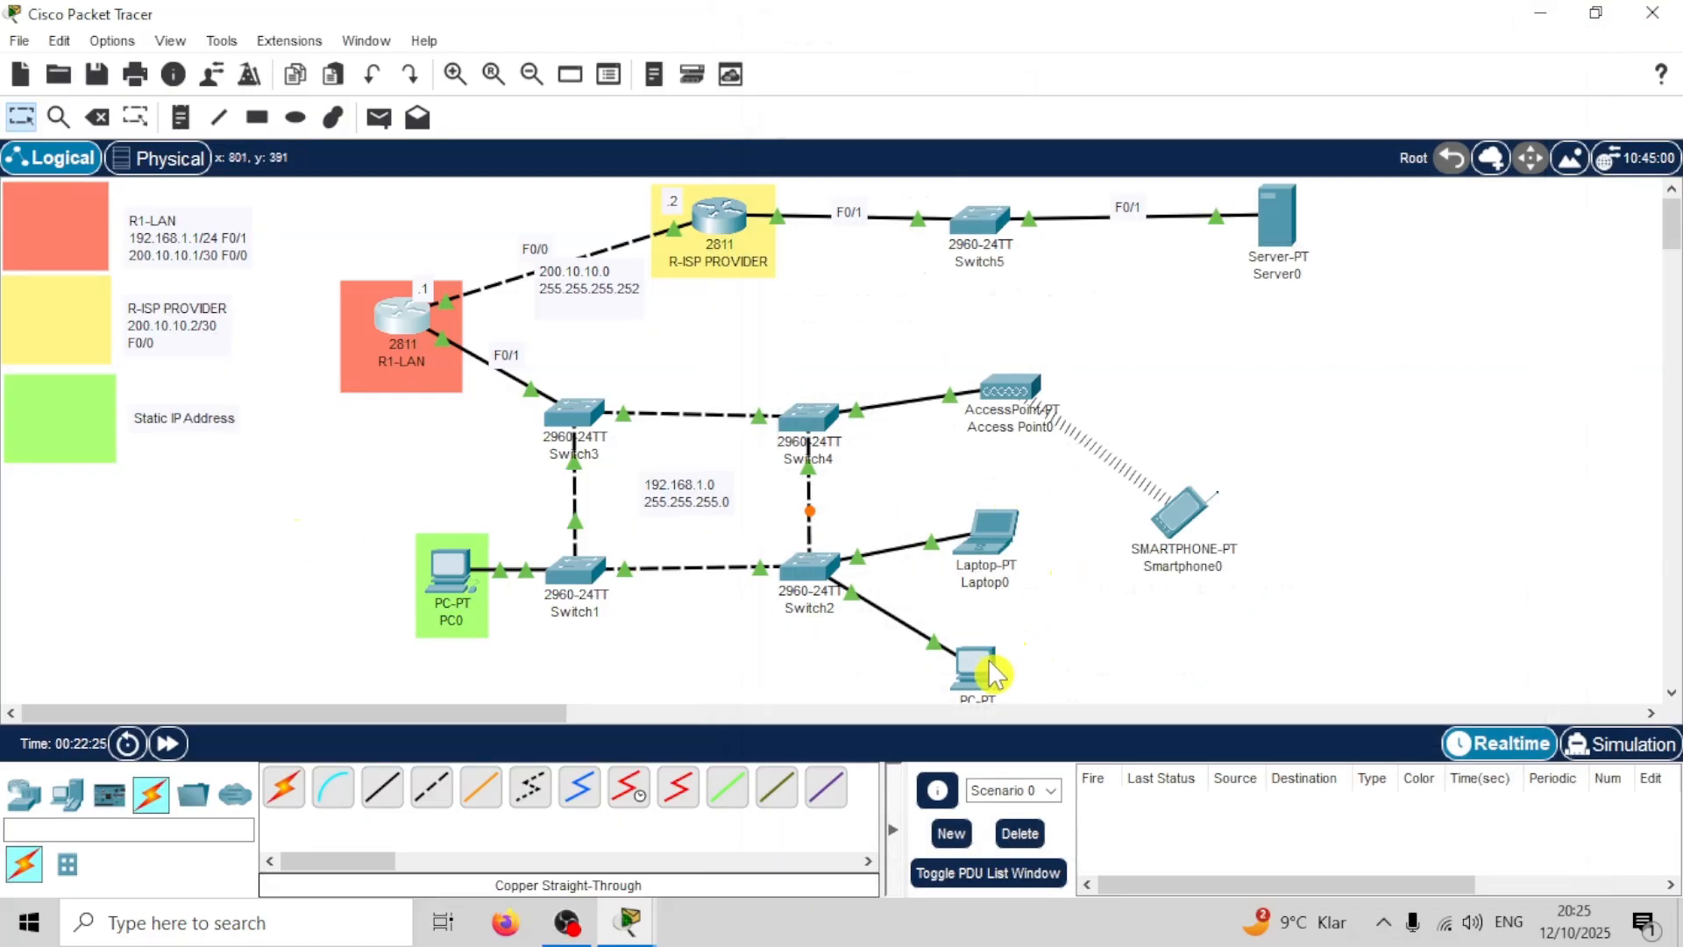
Step: Check the IP configuration that Smartphone0 gets through DHCP and close its device window
click(1183, 513)
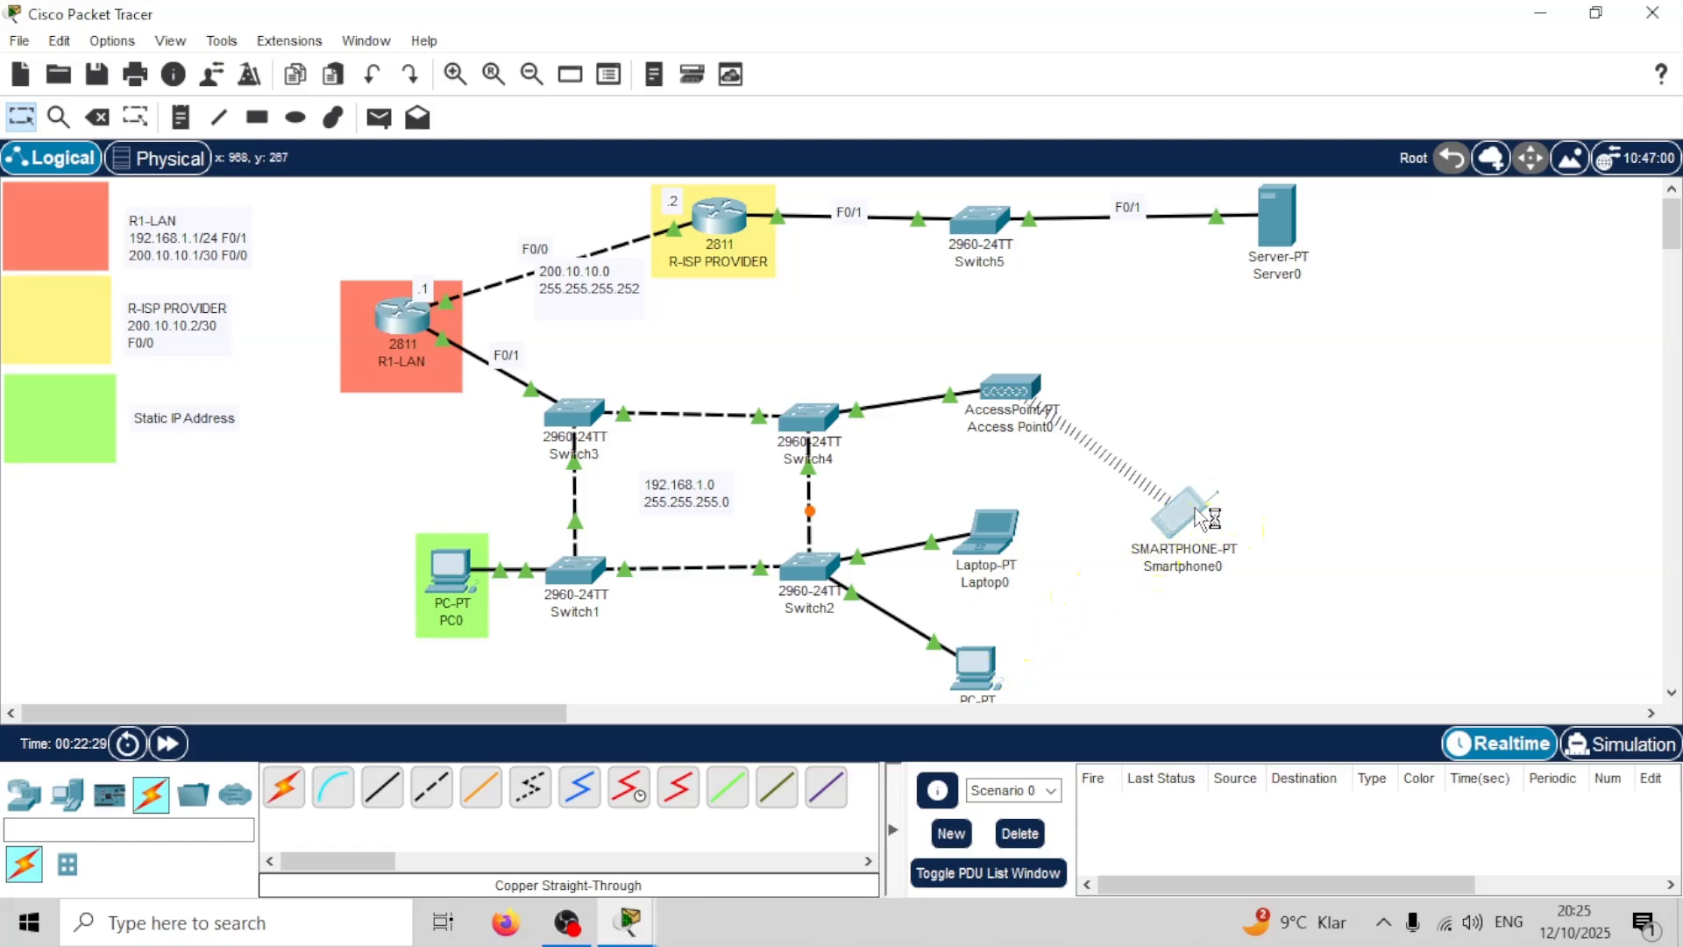
click(616, 93)
click(657, 88)
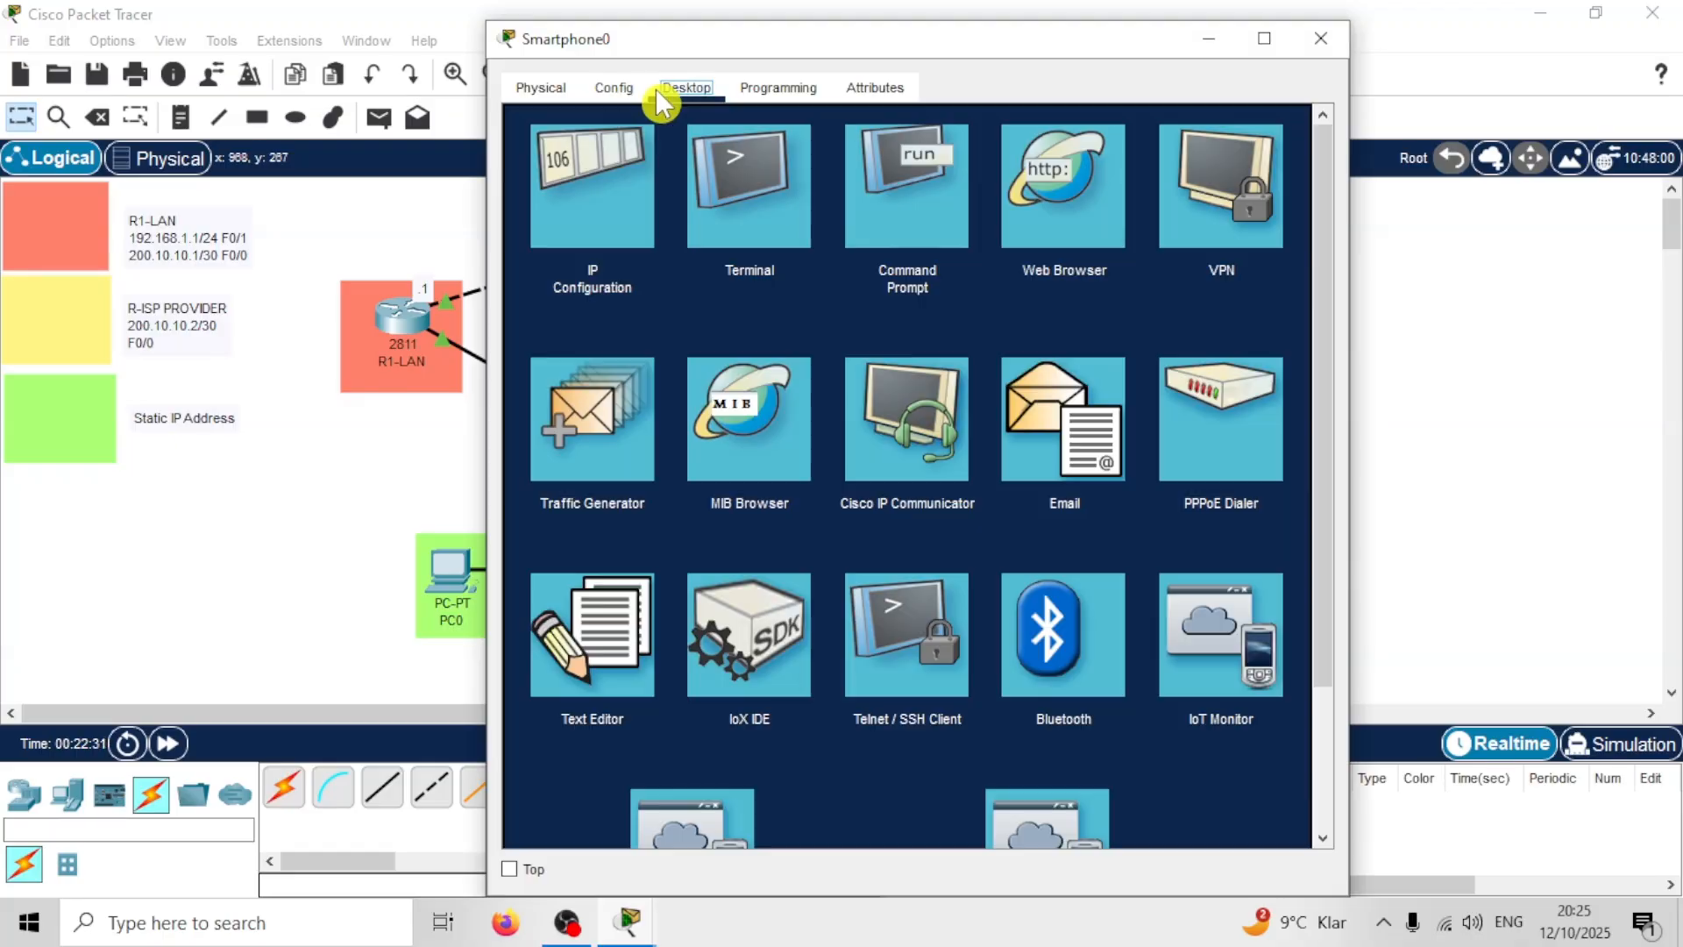
click(638, 189)
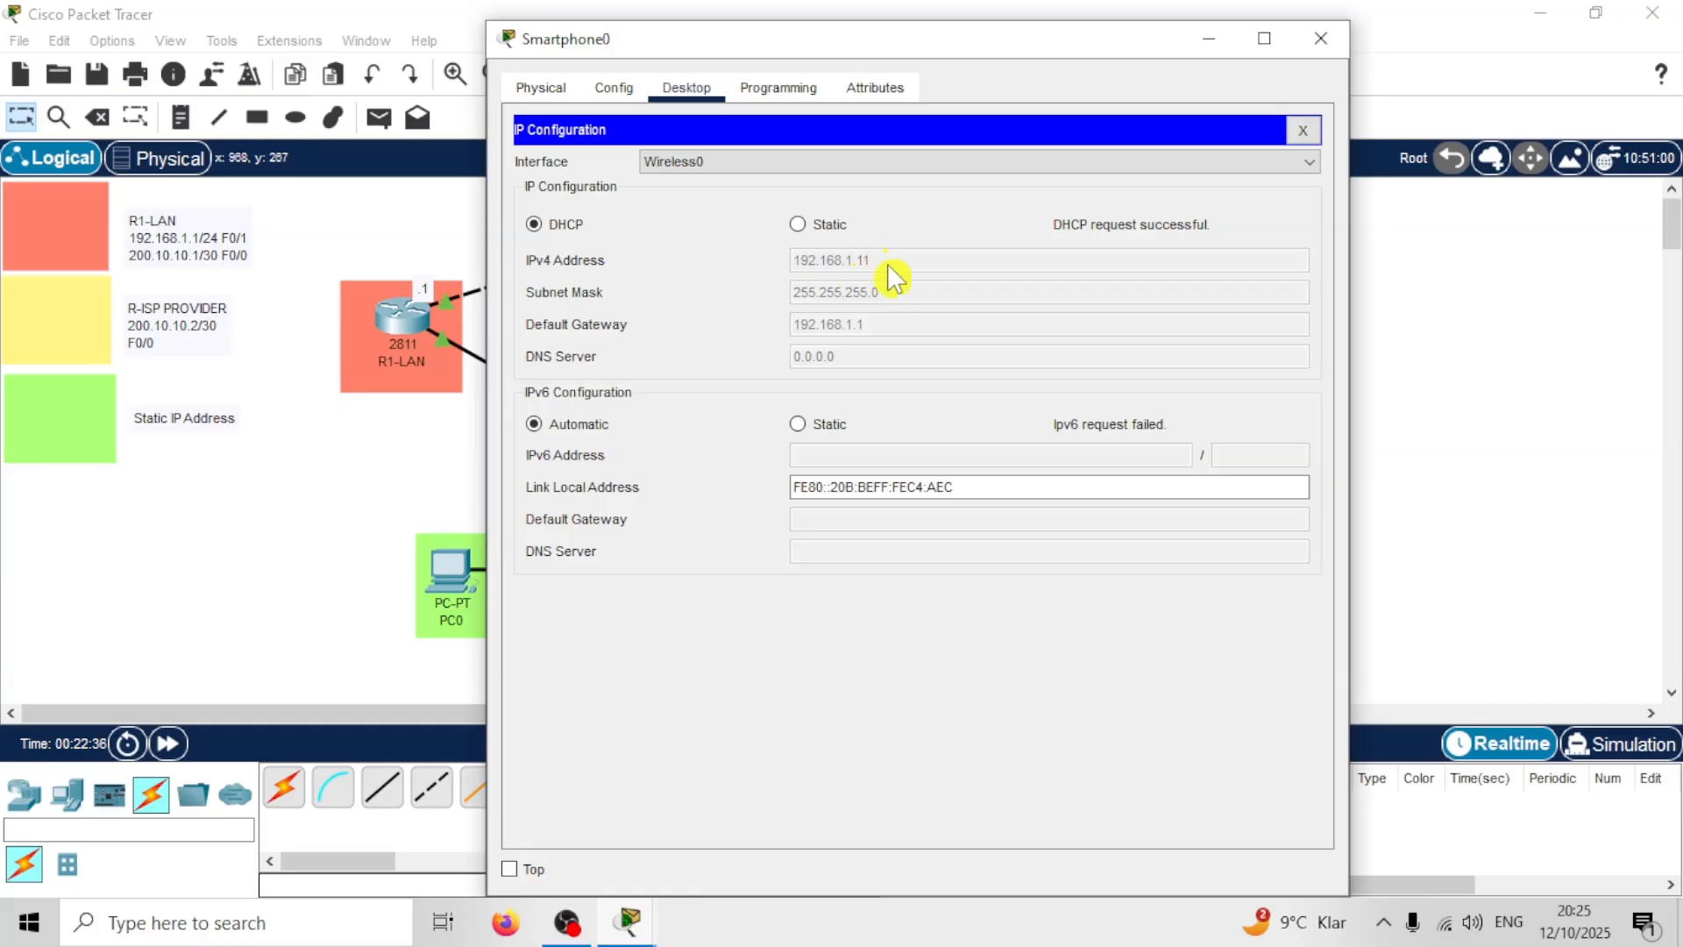
click(1322, 39)
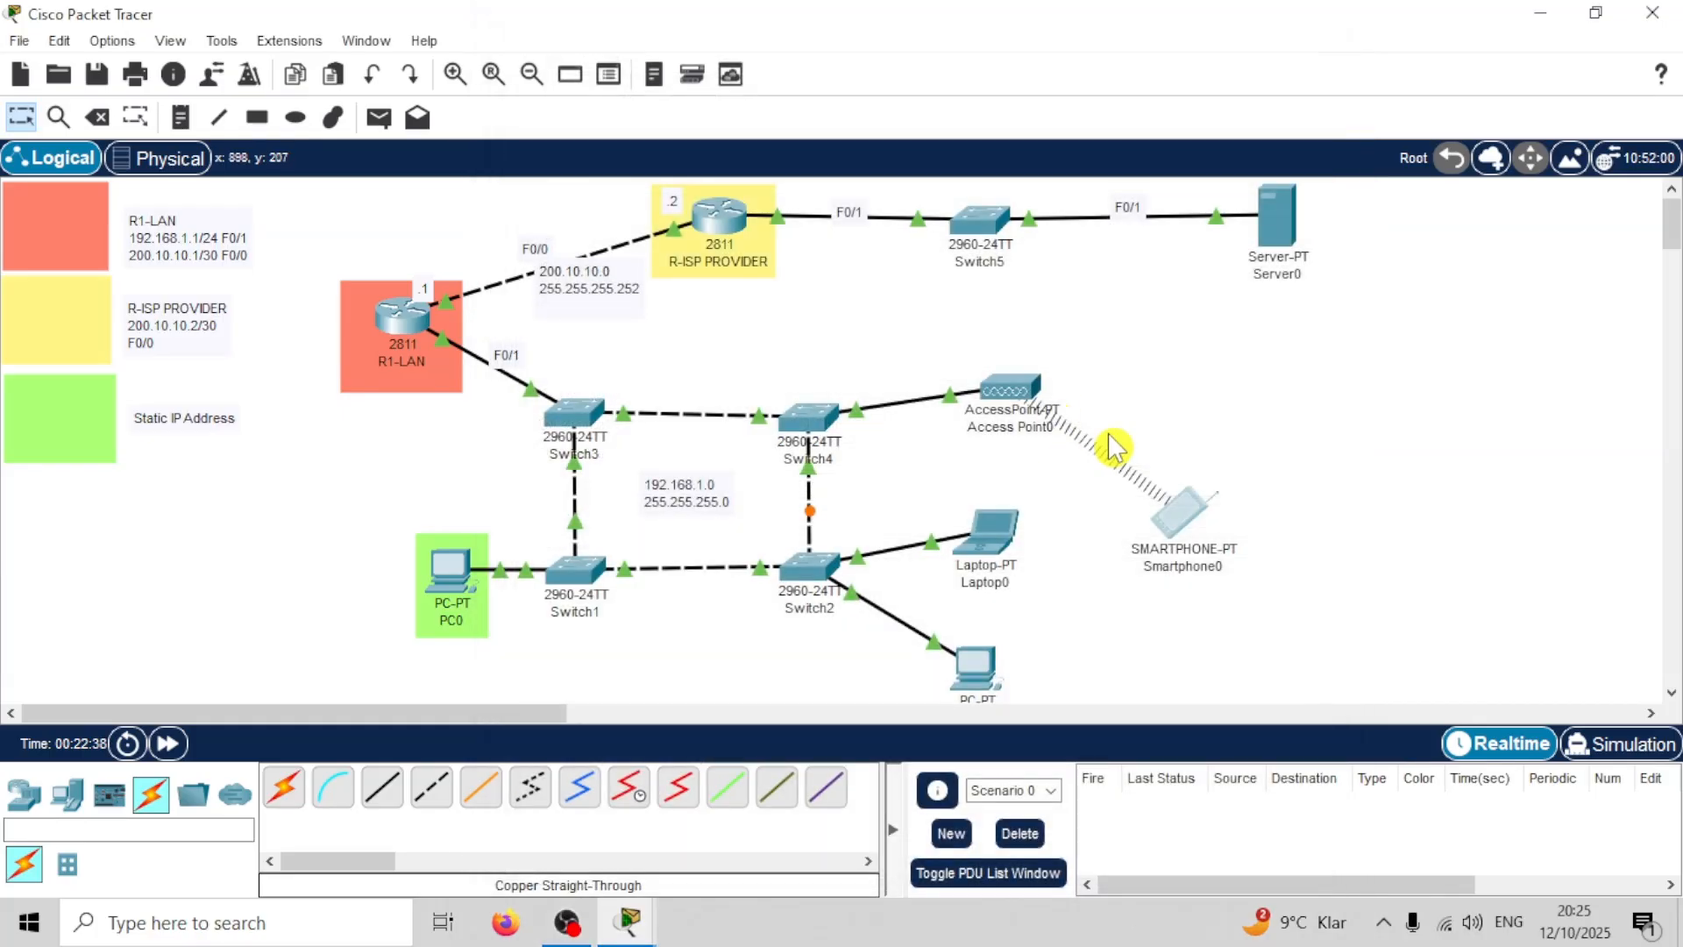
Step: Set Laptop0's IP configuration to DHCP and close its device window
click(988, 533)
click(615, 89)
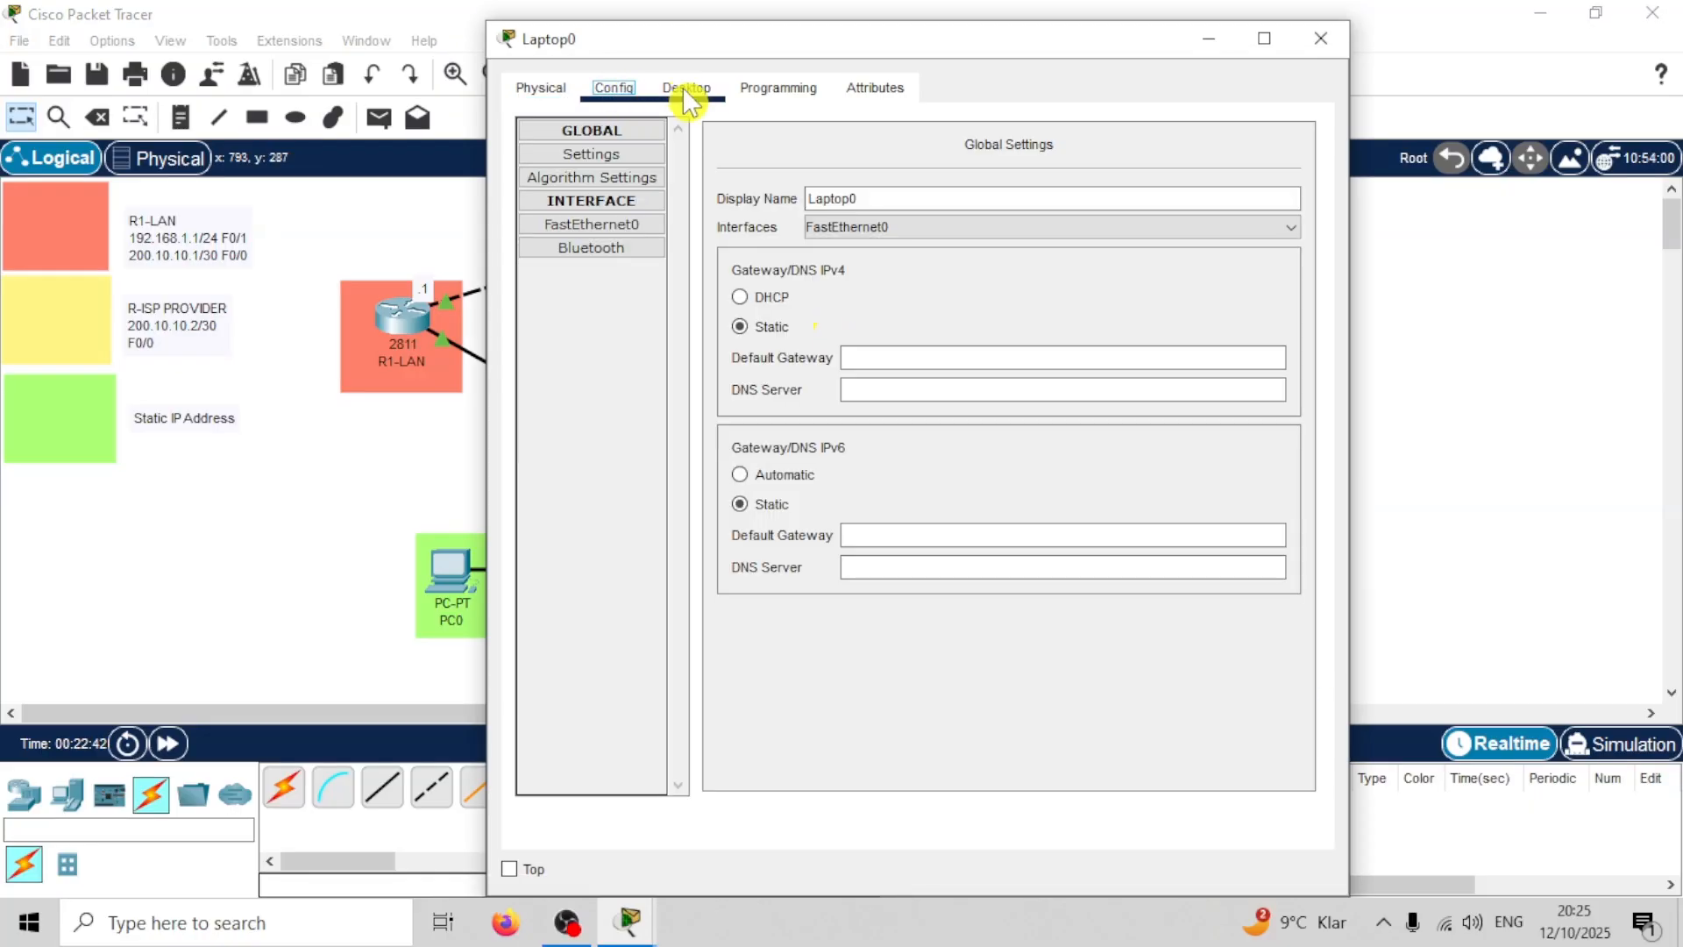
click(688, 89)
click(621, 217)
click(557, 225)
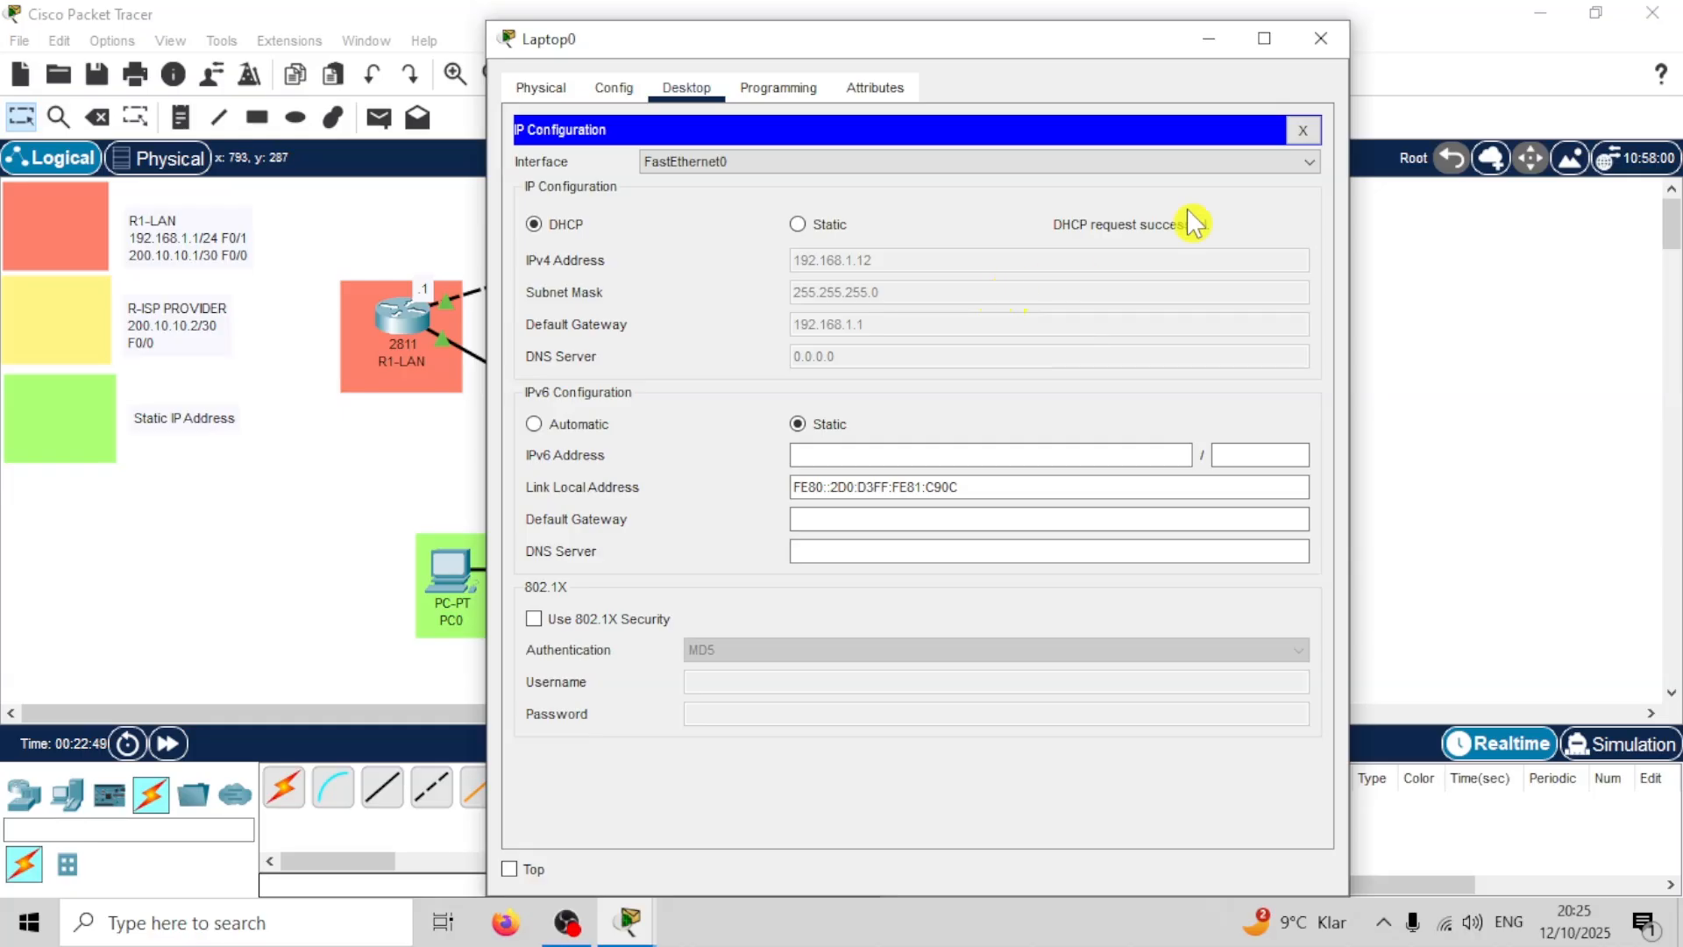
click(1332, 38)
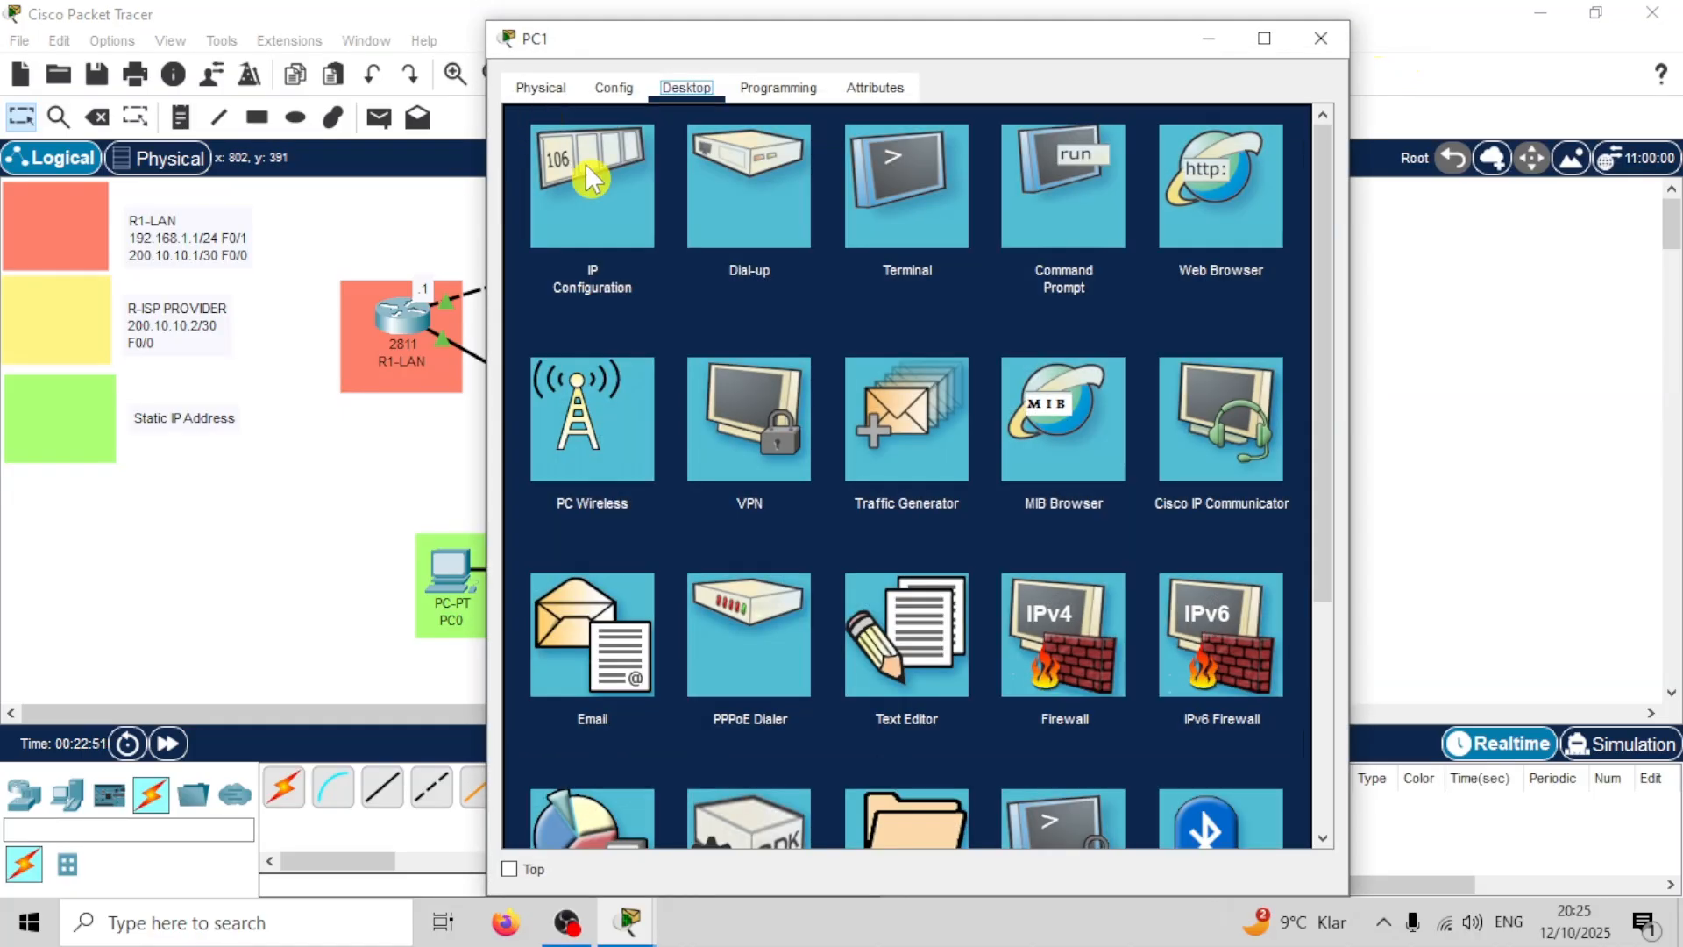
Step: Set PC1's IP configuration to DHCP and close its device window
click(586, 163)
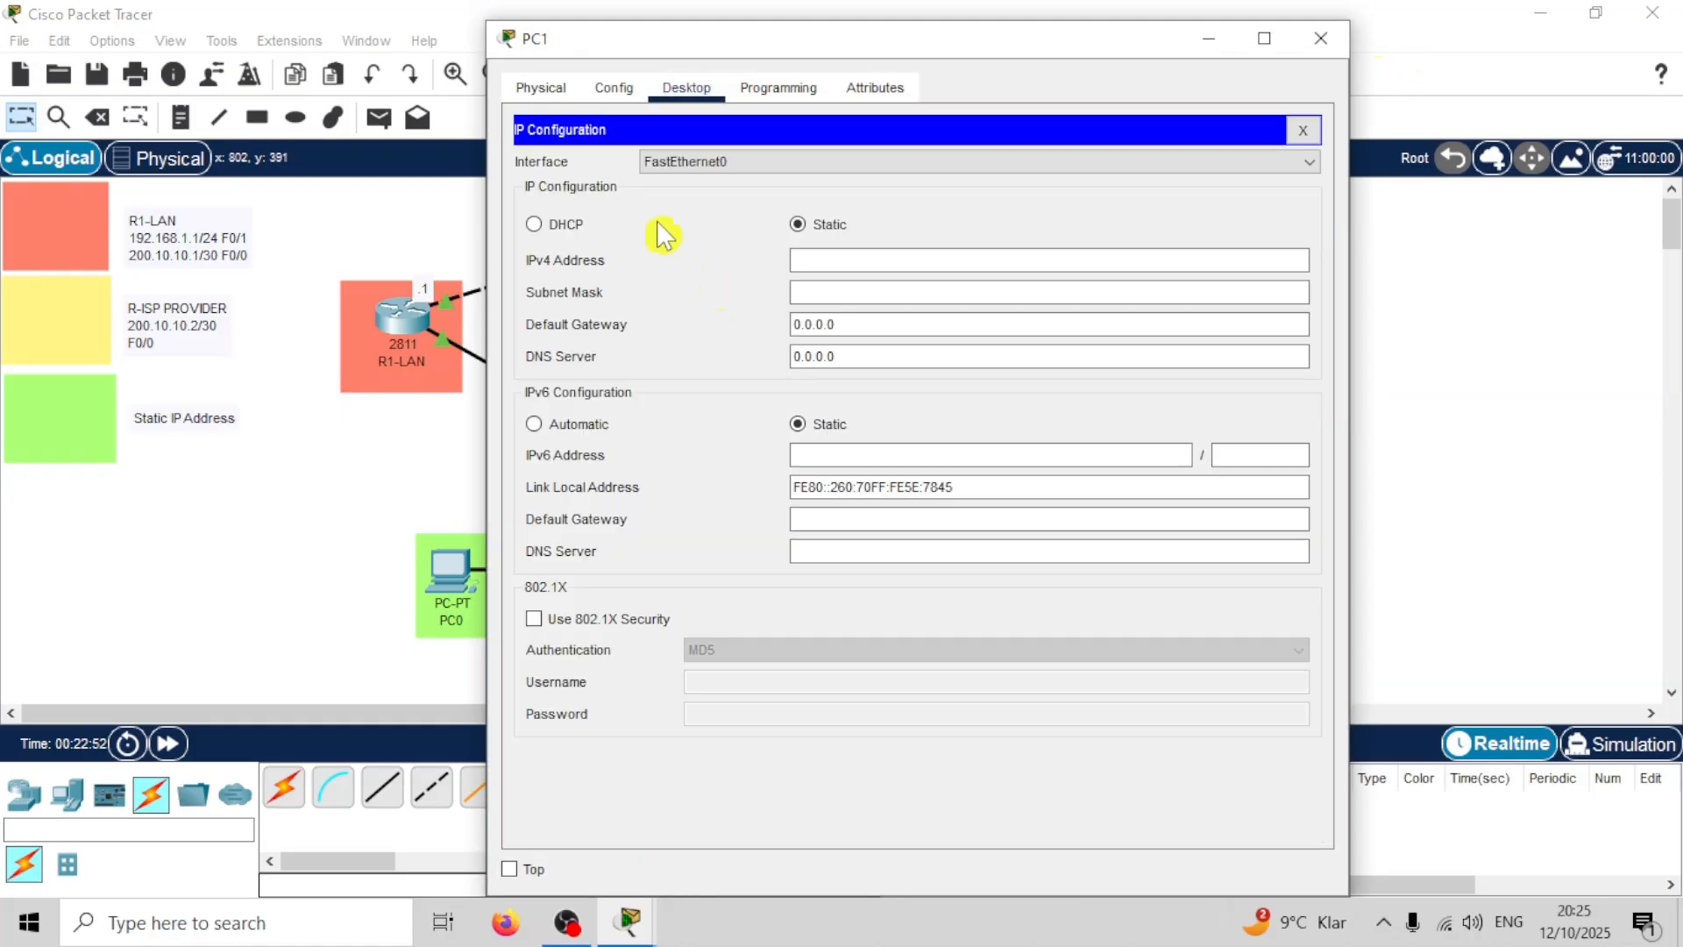
click(571, 229)
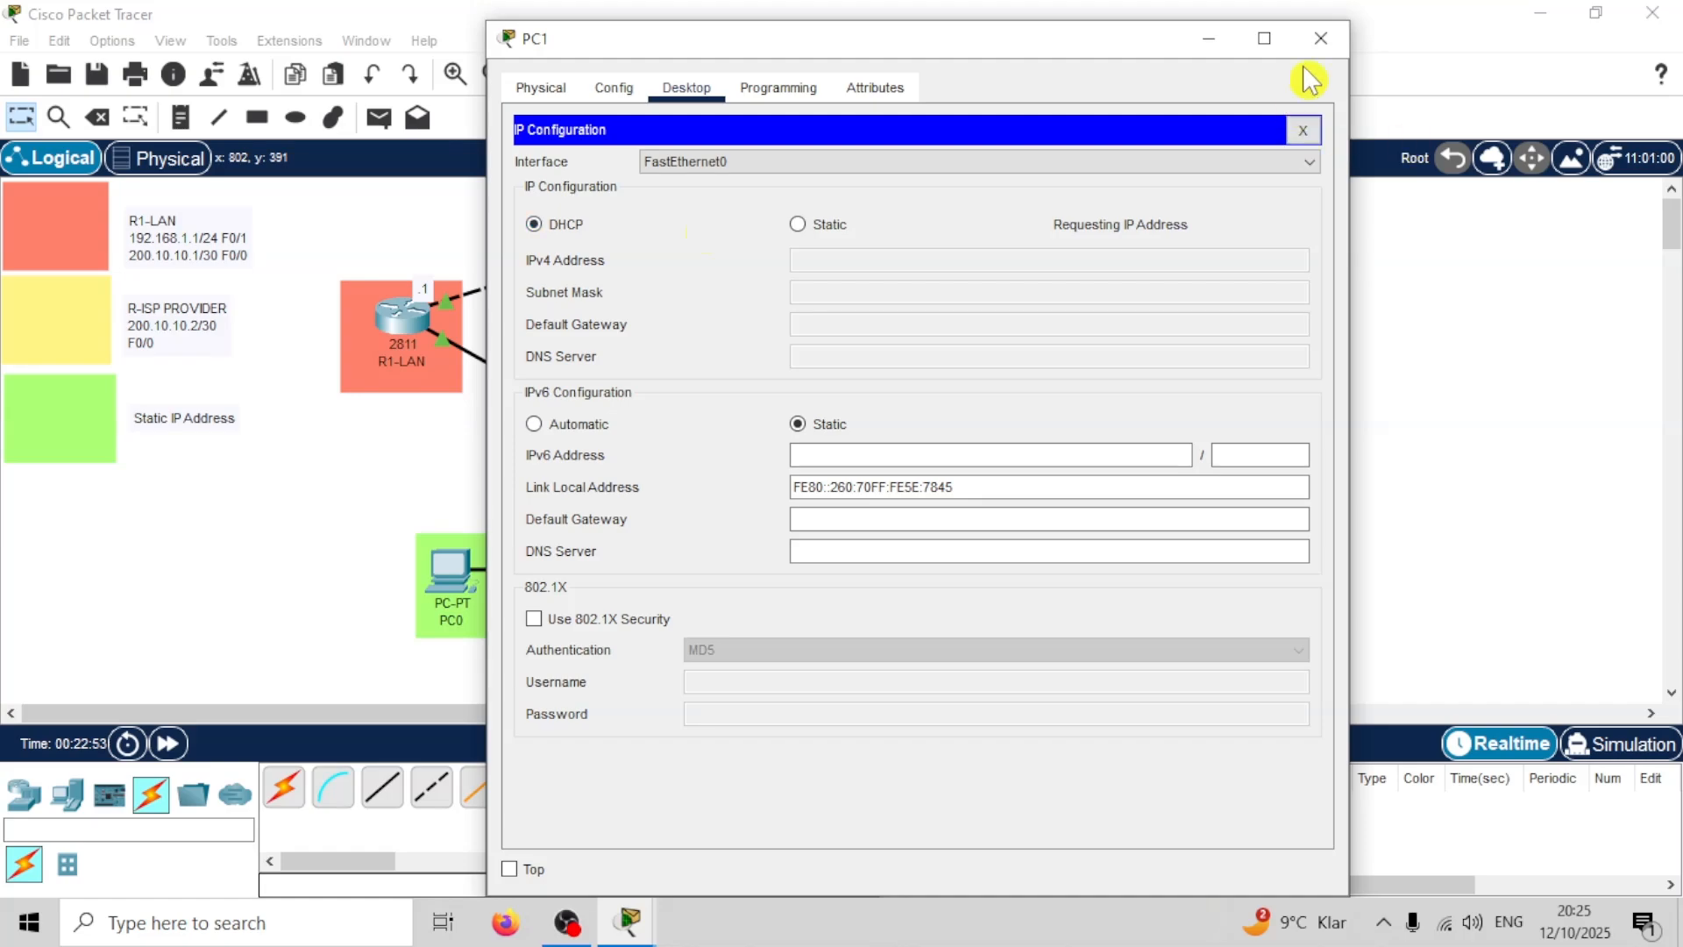
drag(1033, 51, 751, 64)
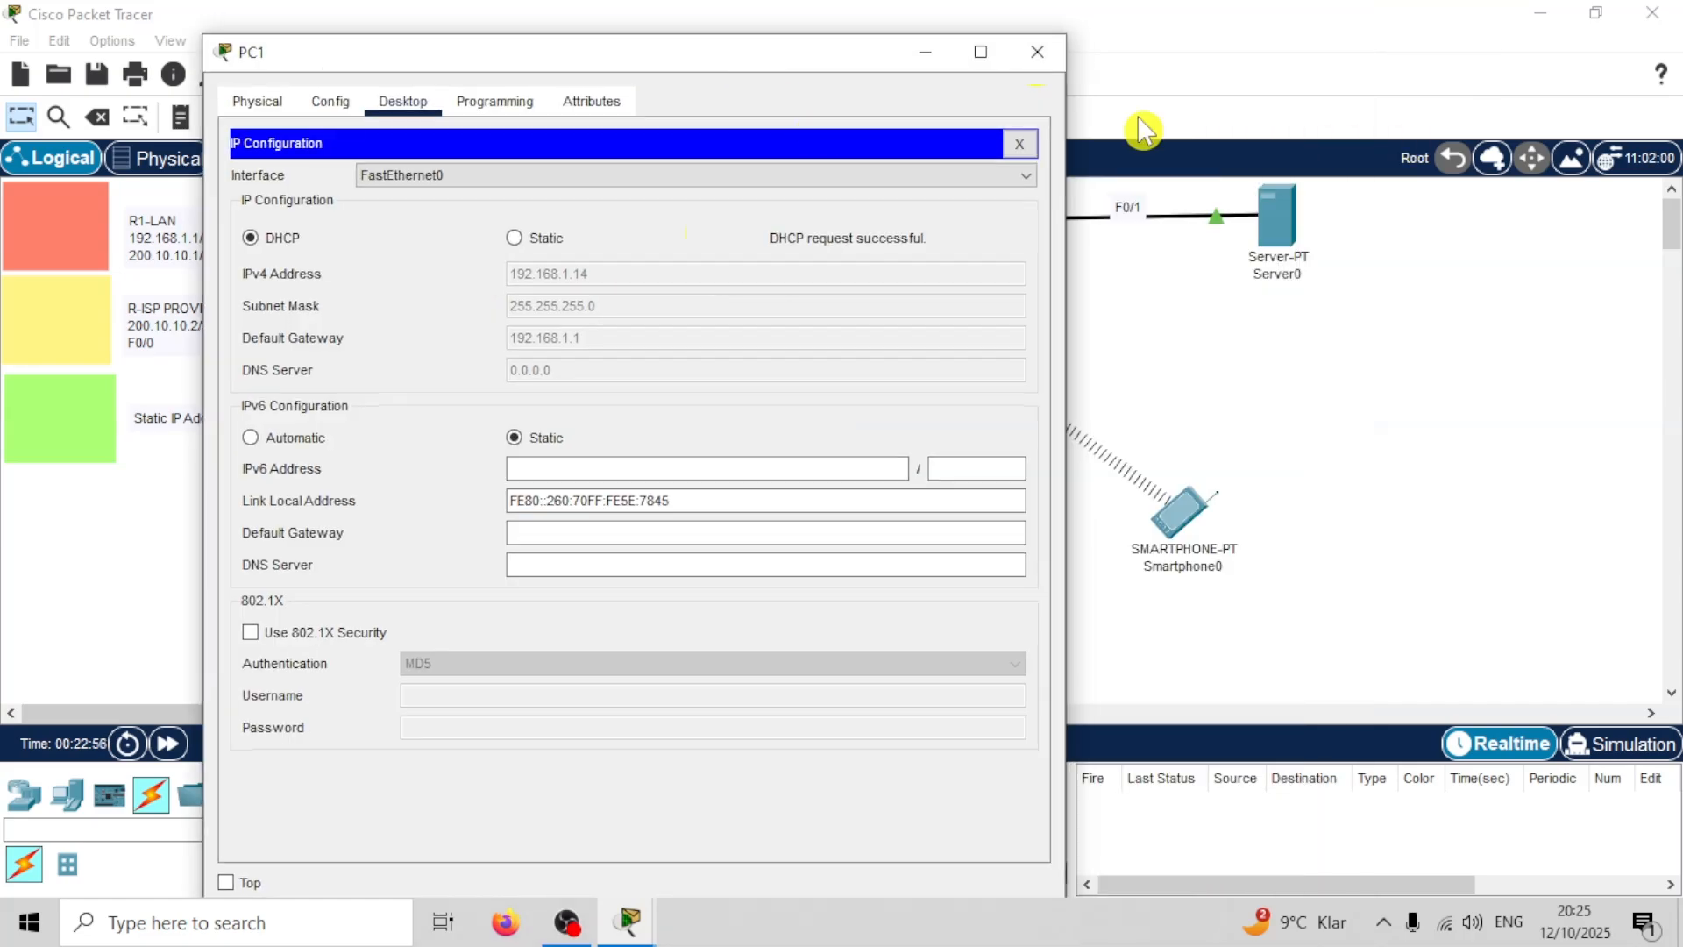
click(1037, 55)
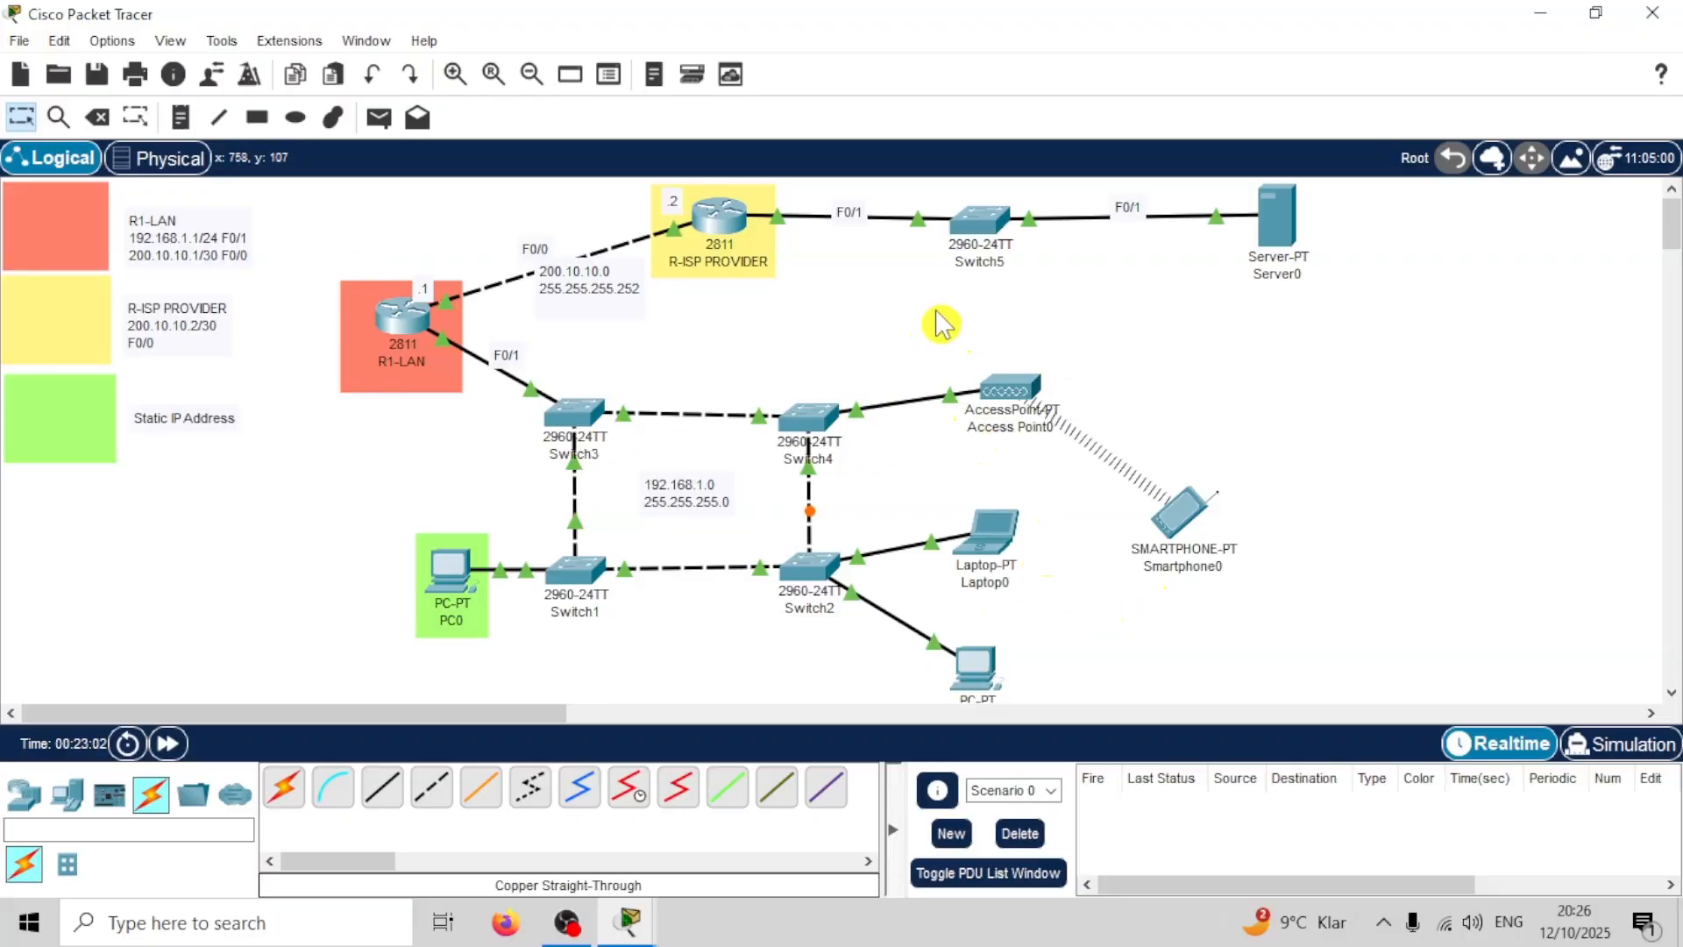
Step: Nudge Switch4 slightly and test connectivity by sending simple PDUs from PC1 and Laptop0 to the R-ISP PROVIDER router
drag(820, 416, 824, 409)
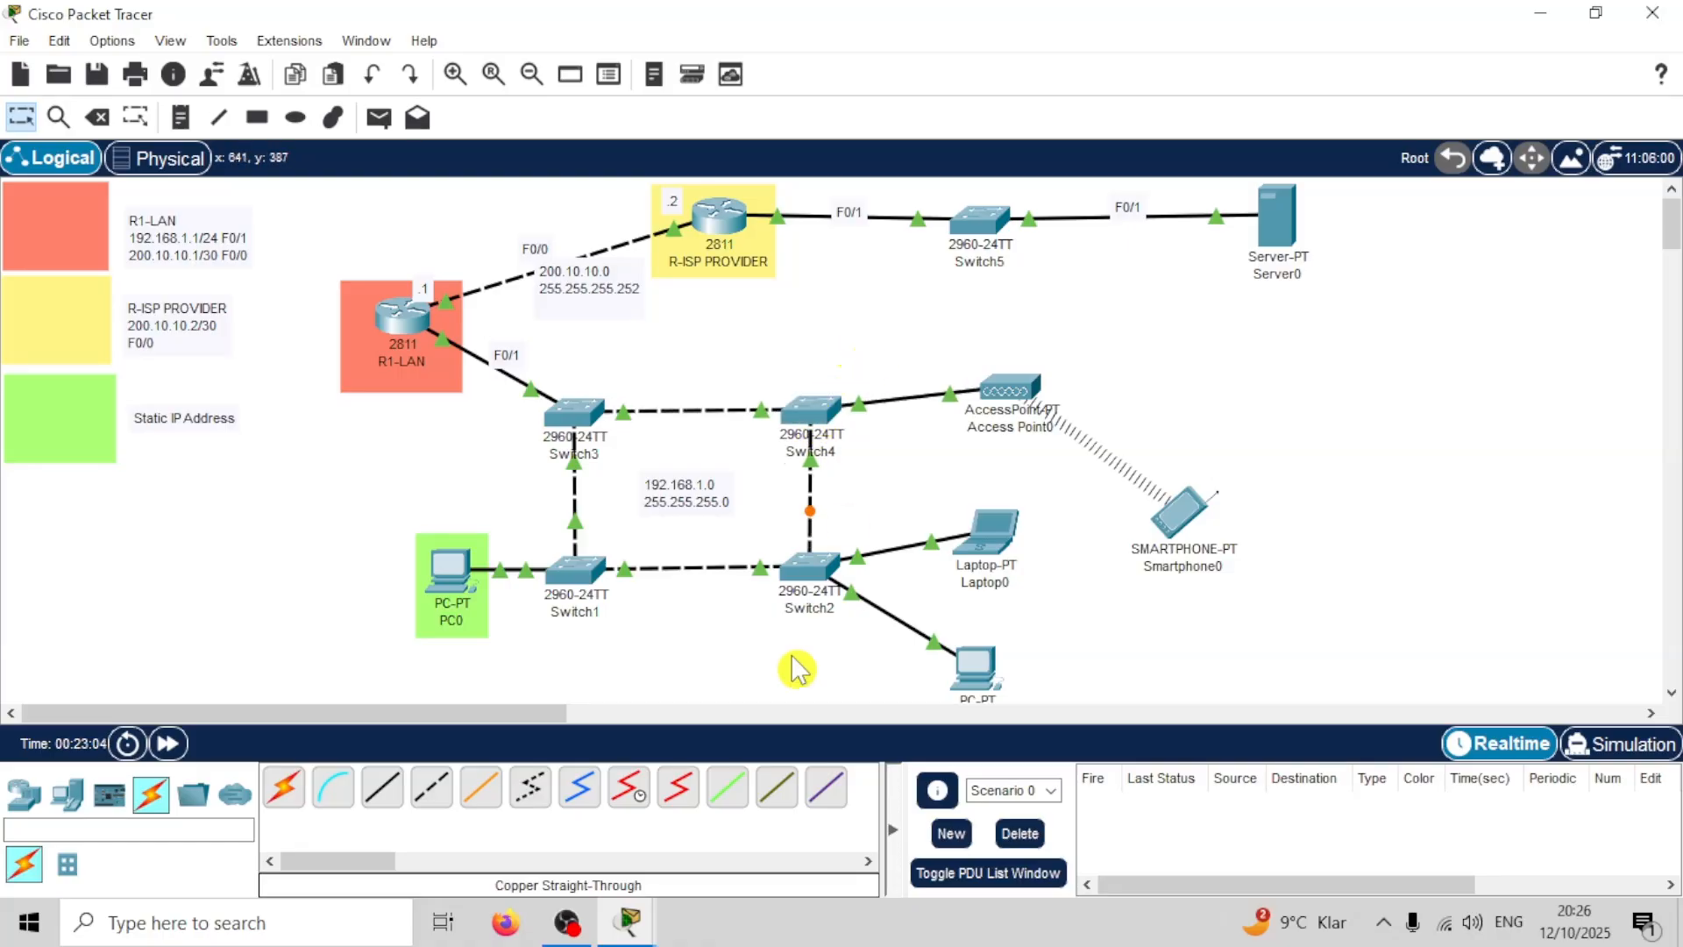
click(379, 118)
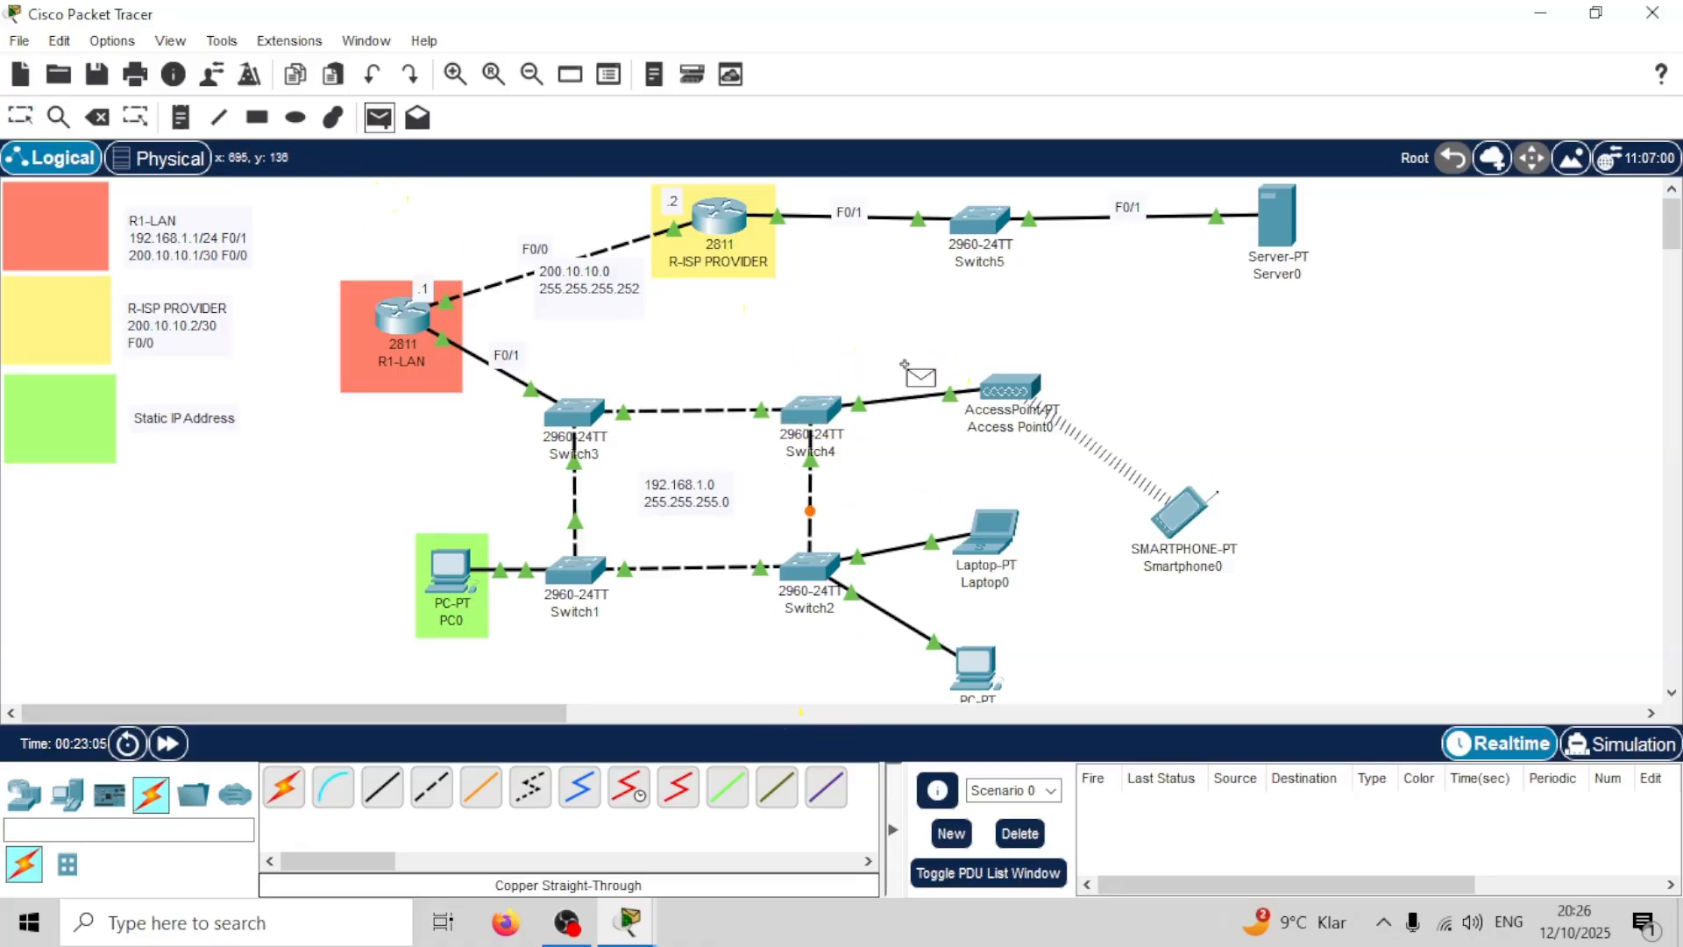
click(977, 673)
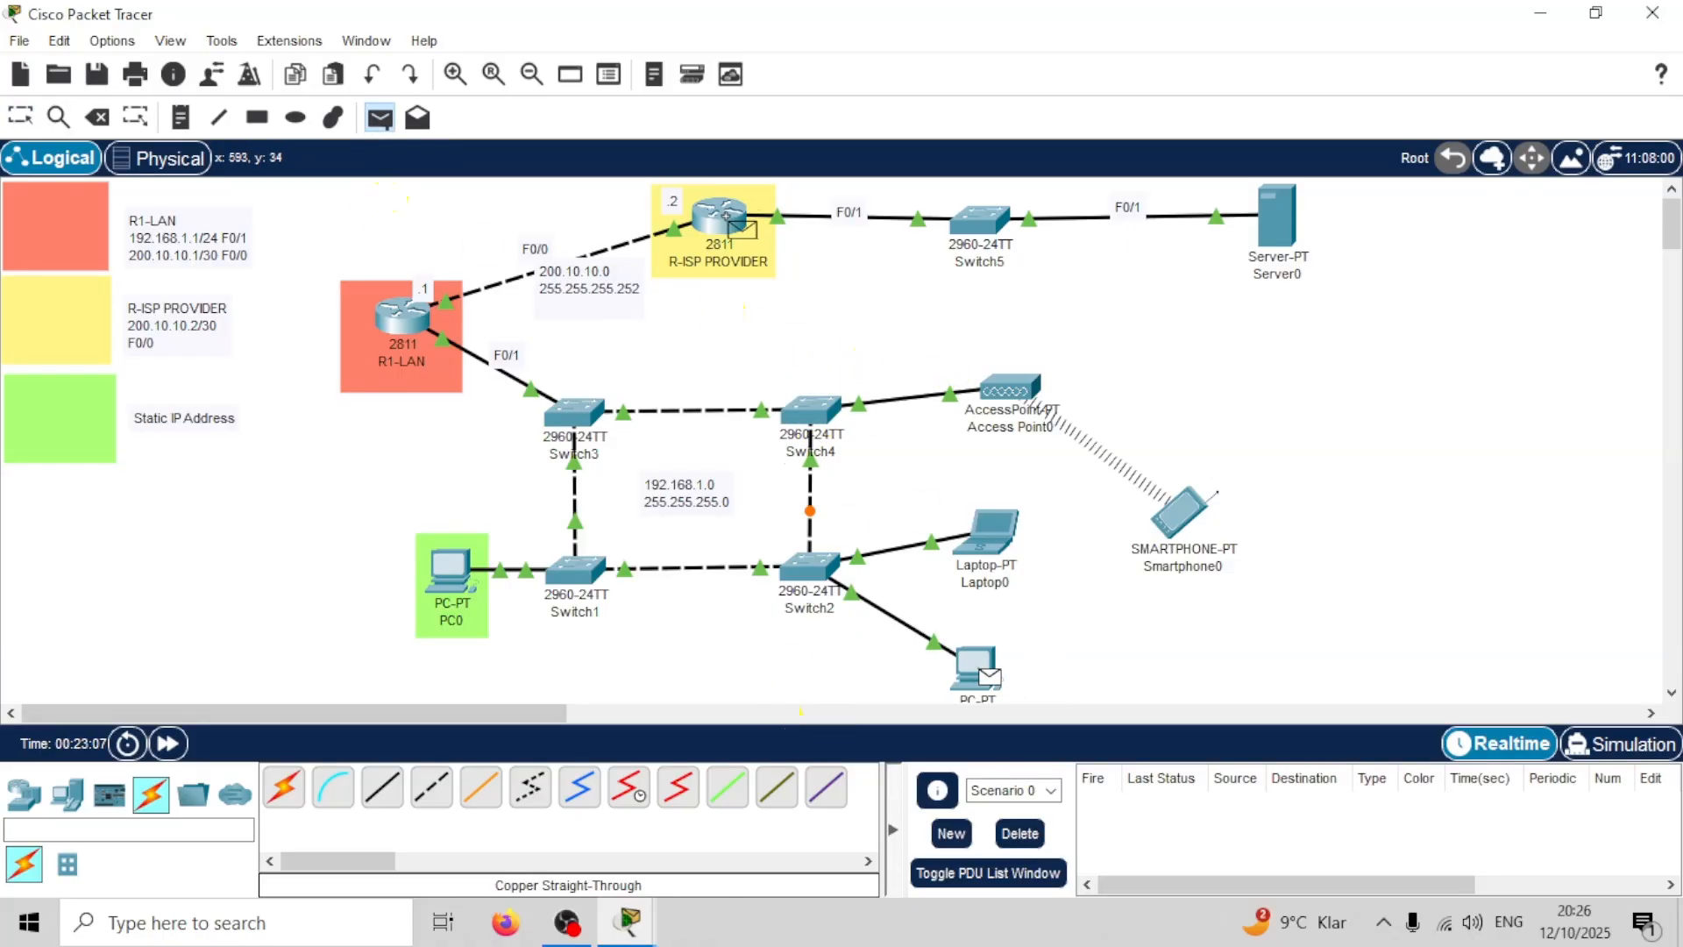
click(724, 216)
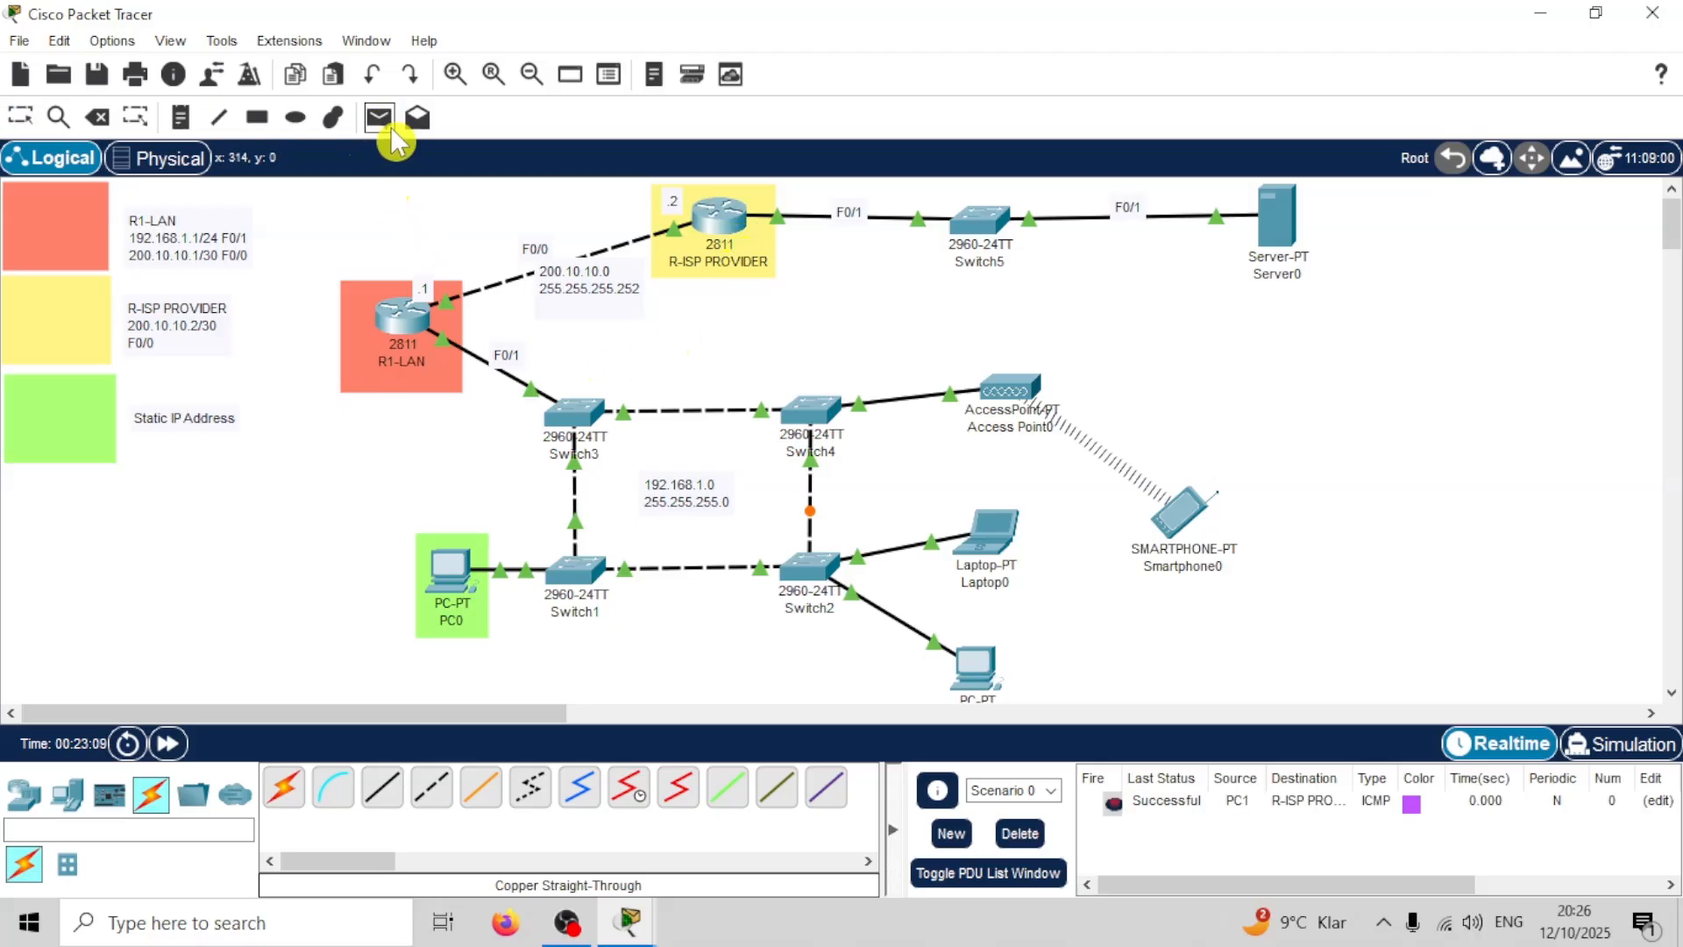
click(991, 533)
click(724, 219)
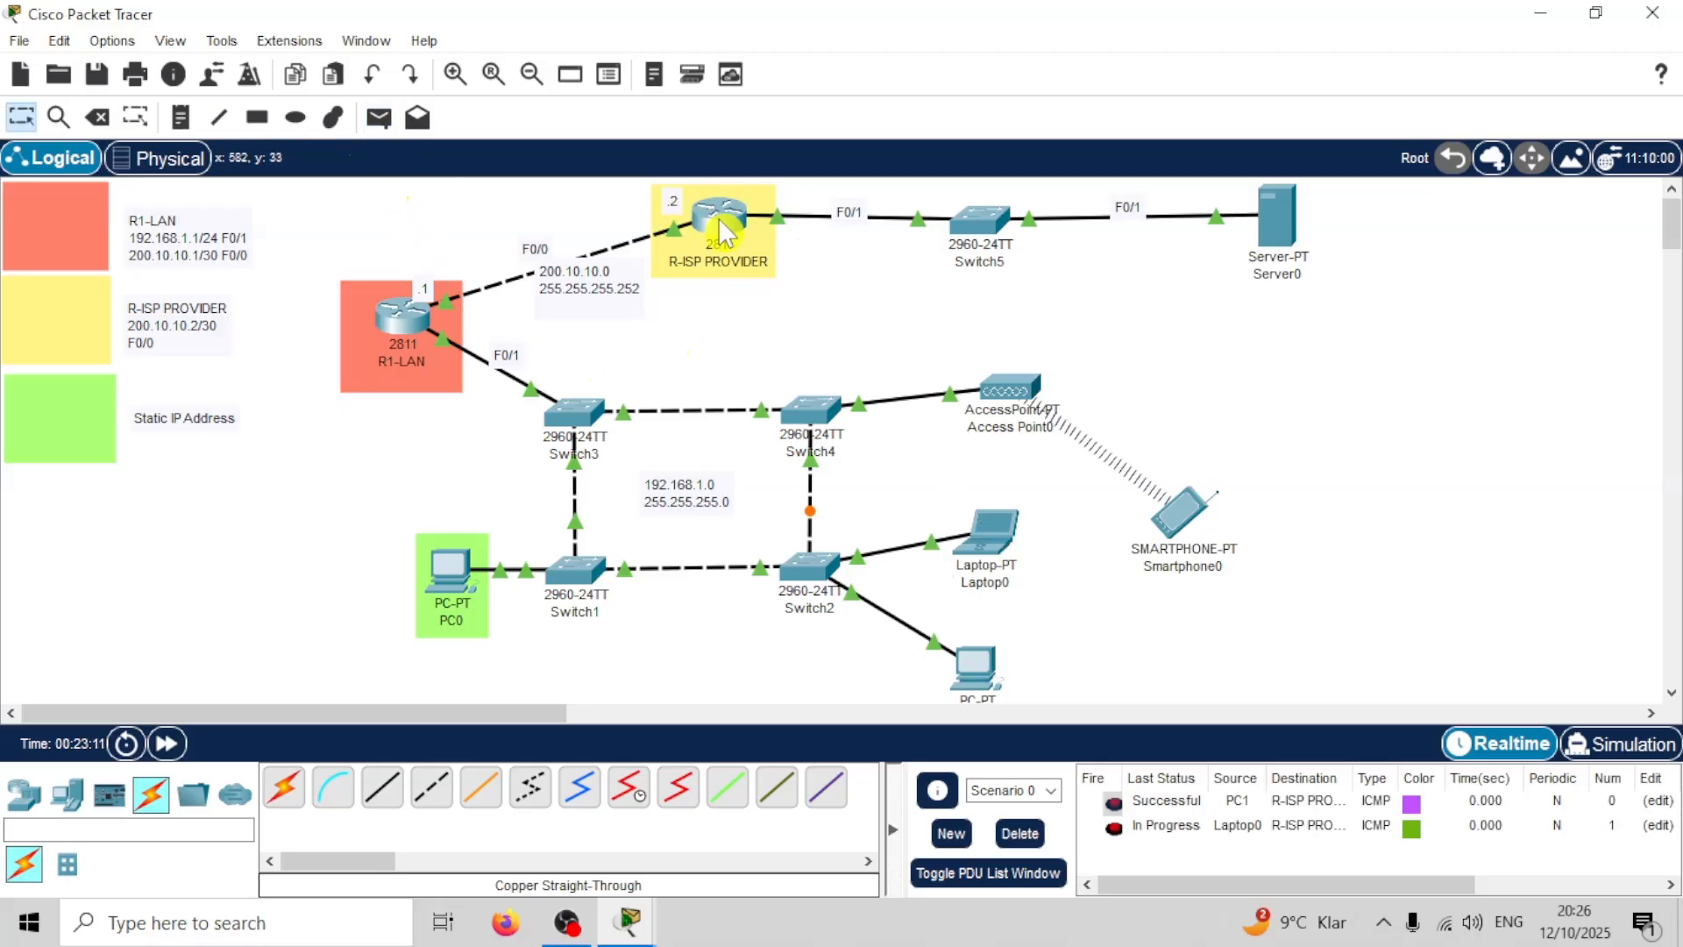
Step: Leave the simple PDU tool and delete Scenario 0 to clear its PDU tests
click(379, 118)
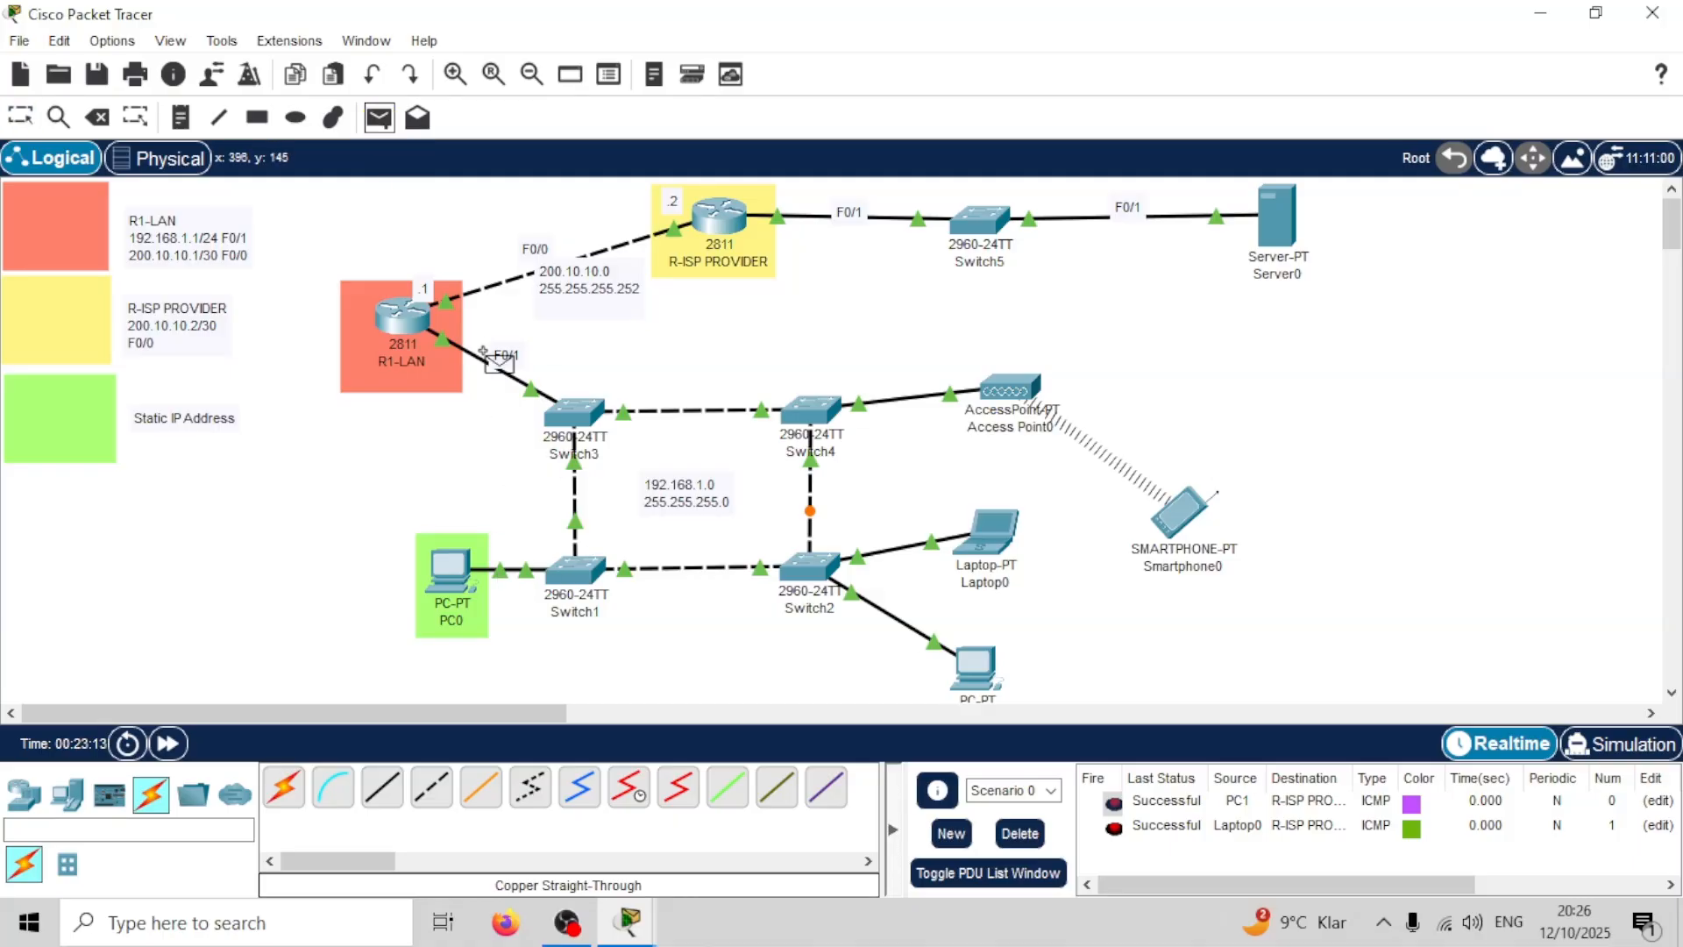
key(Escape)
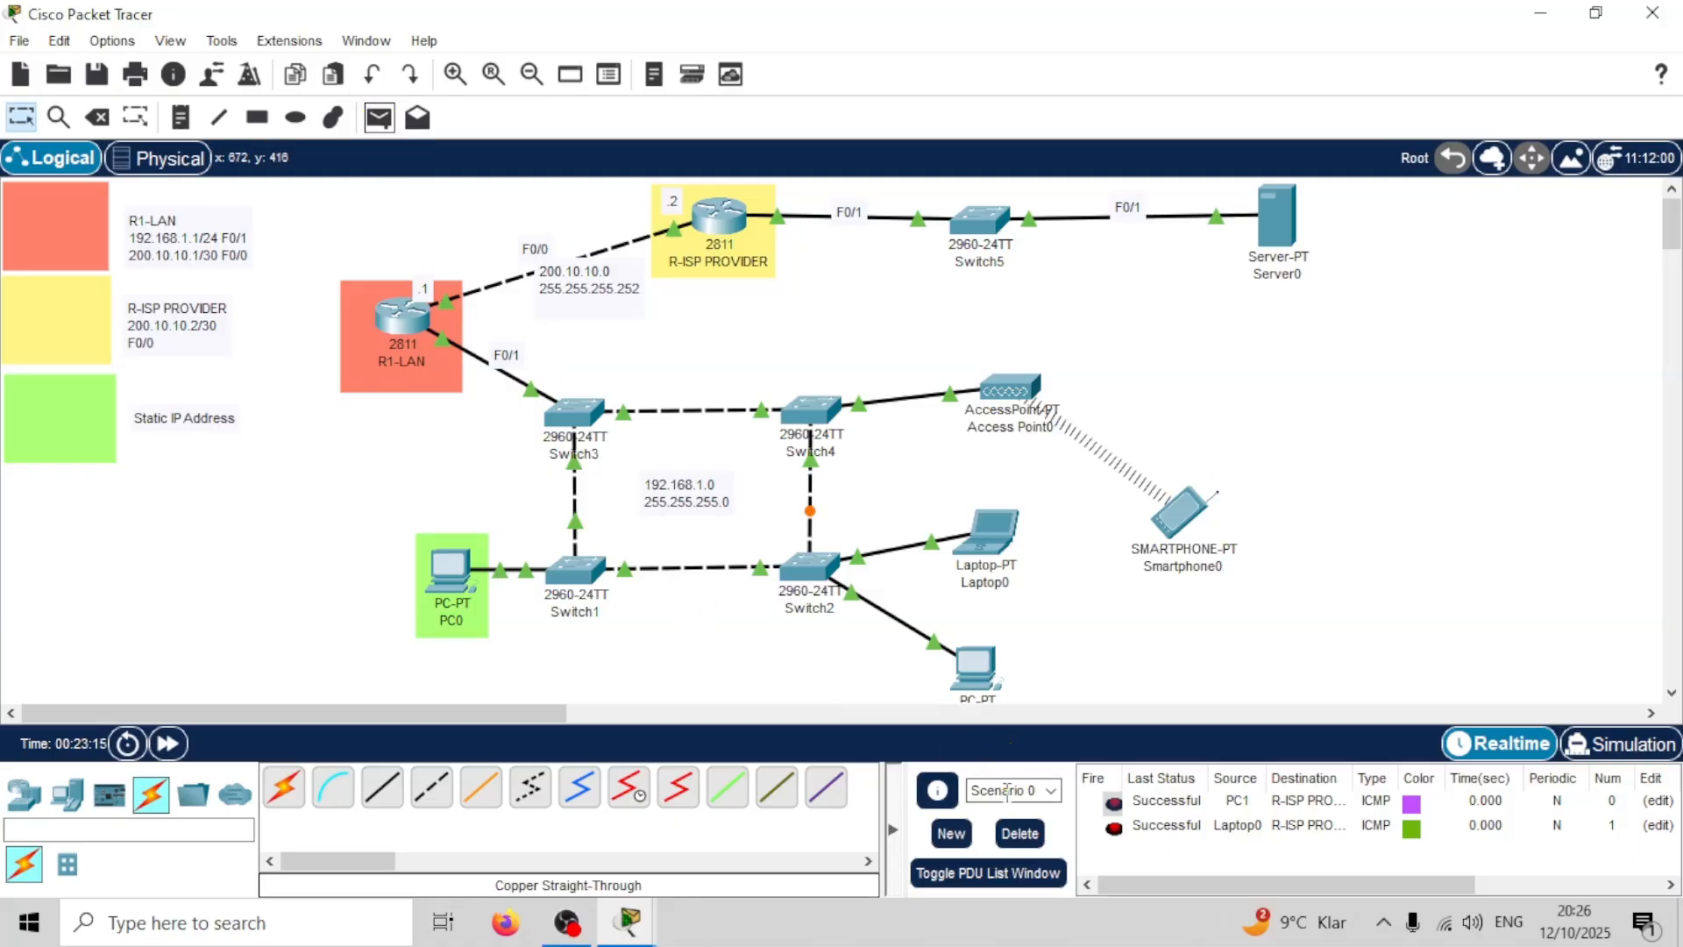
click(1020, 833)
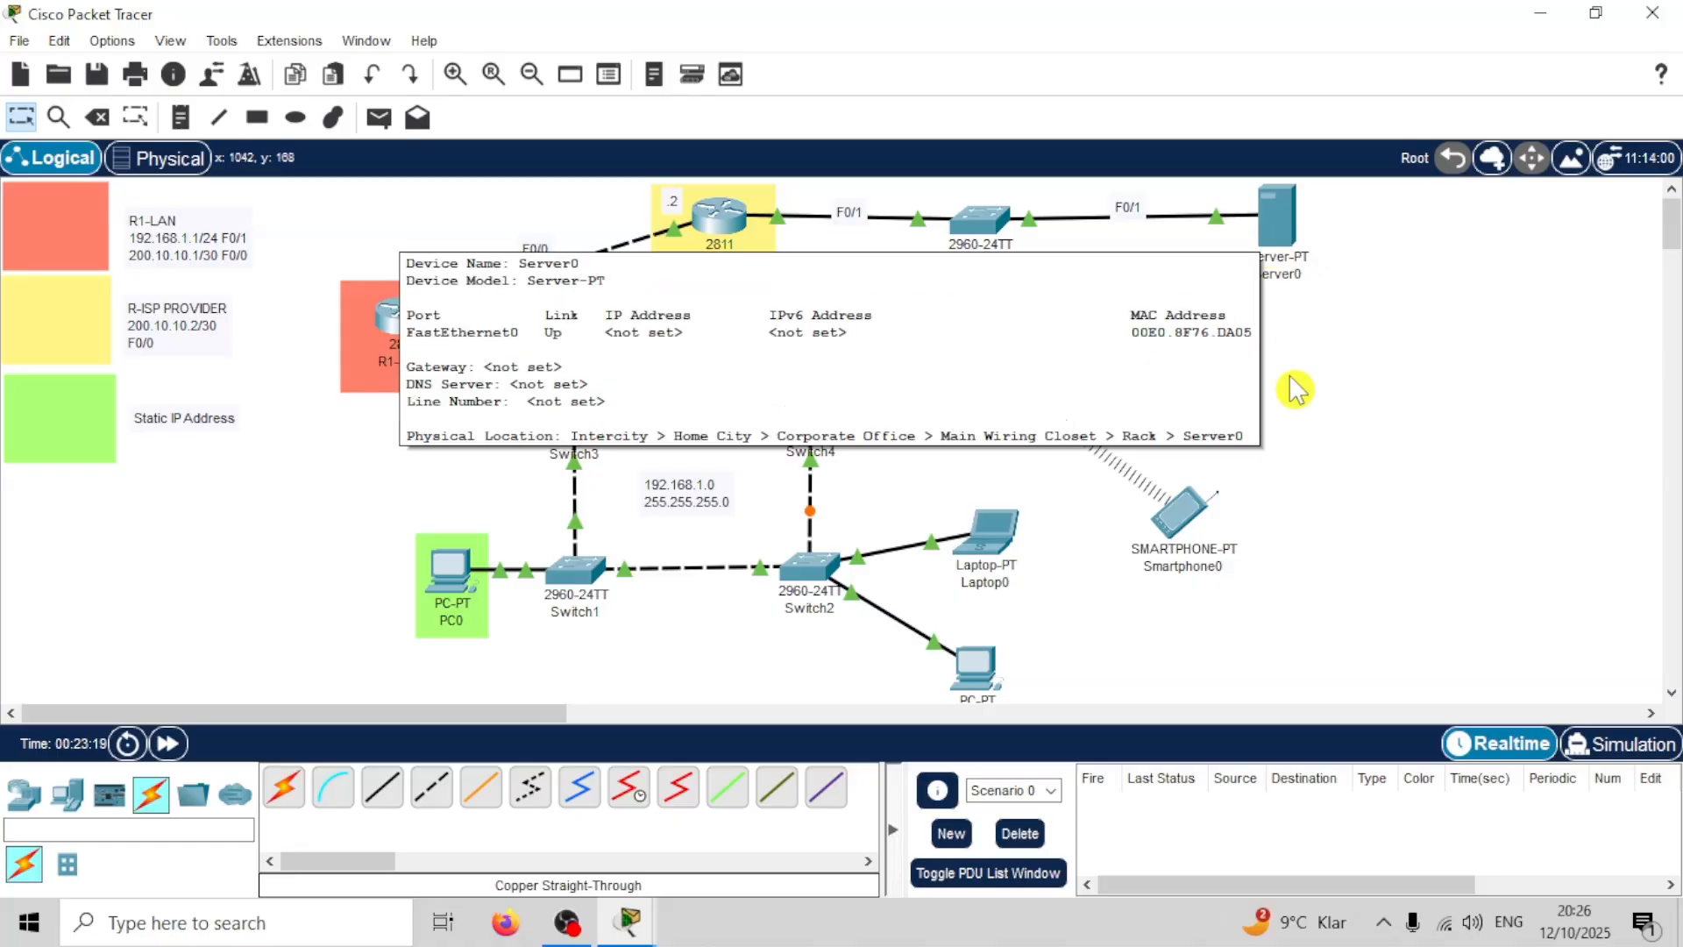
Step: Give Server0 the static IPv4 address 100.1.1.2, subnet mask 255.255.255.0 and default gateway 100.1.1.1
click(1282, 237)
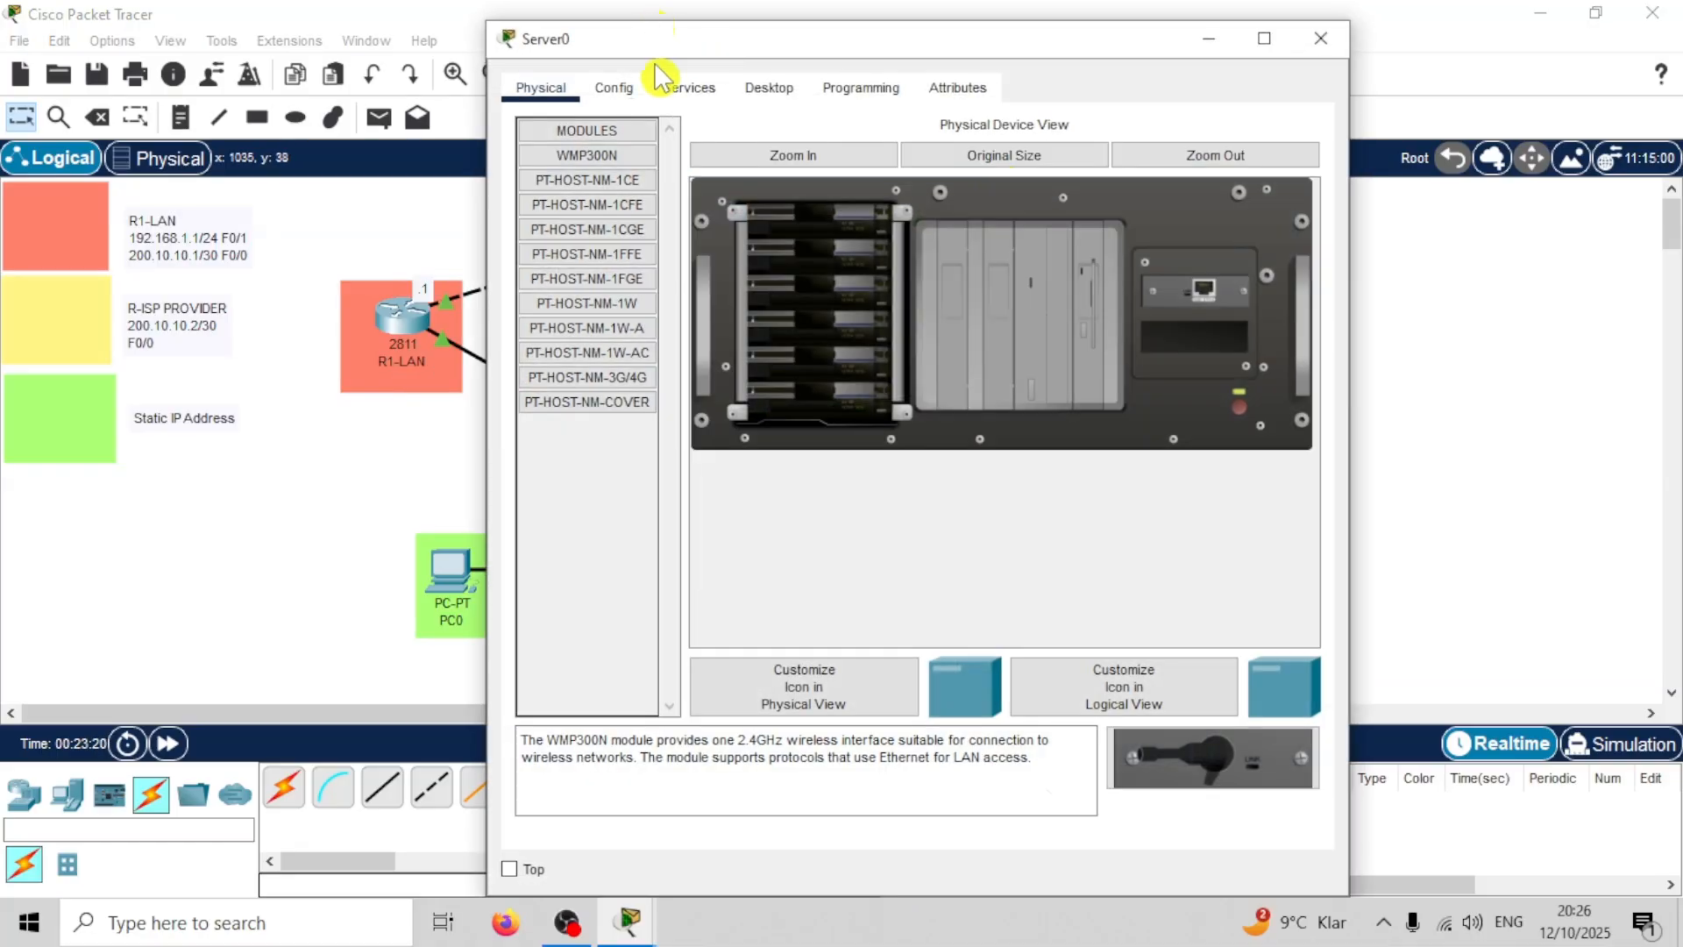
click(627, 86)
click(769, 88)
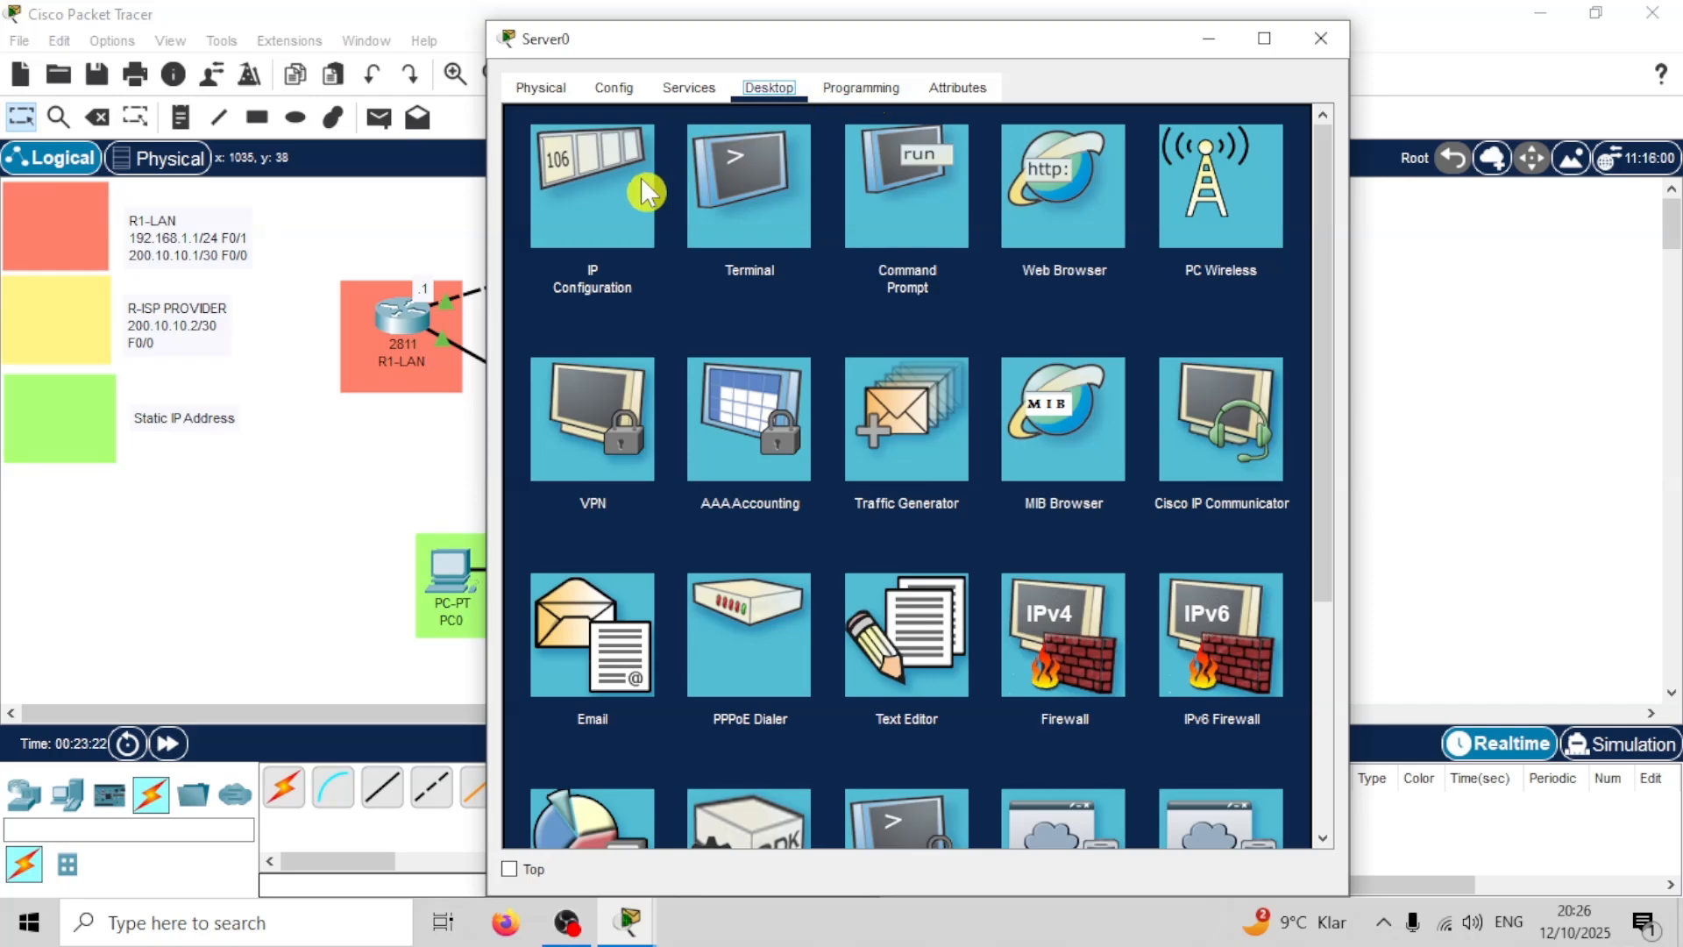
click(646, 181)
click(868, 233)
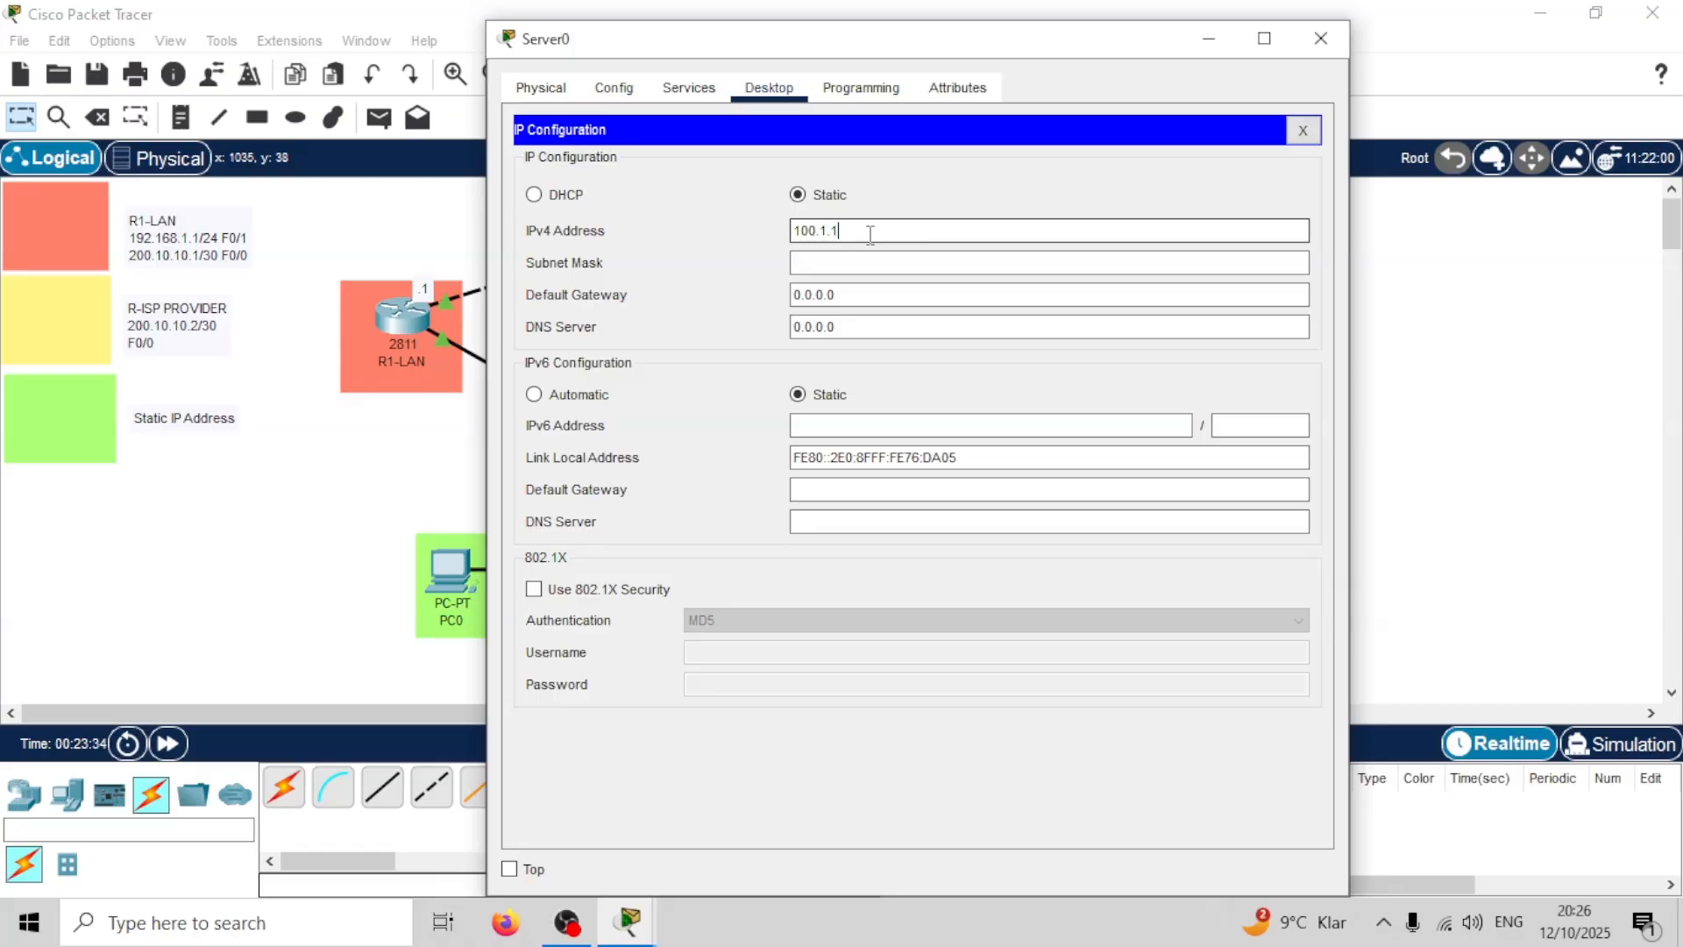
key(Tab)
text(2)
Step: Review Server0's IPv4 address and default gateway against the topology, and close its device window
drag(1053, 50, 1398, 313)
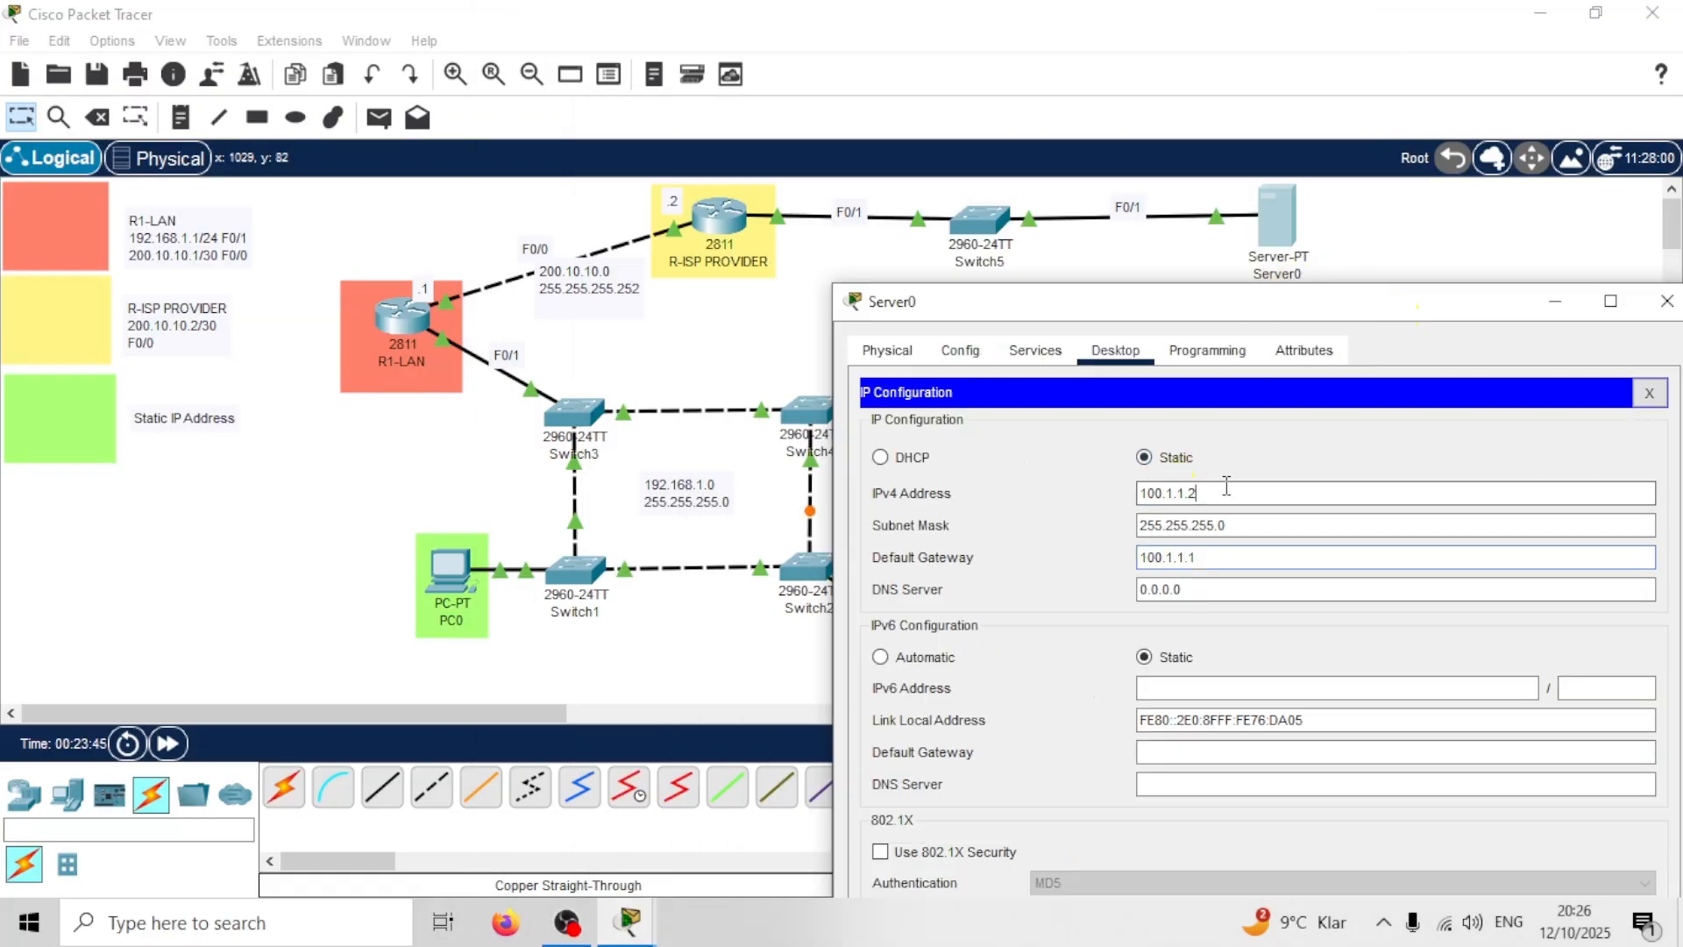
drag(1226, 487, 1101, 485)
click(1233, 558)
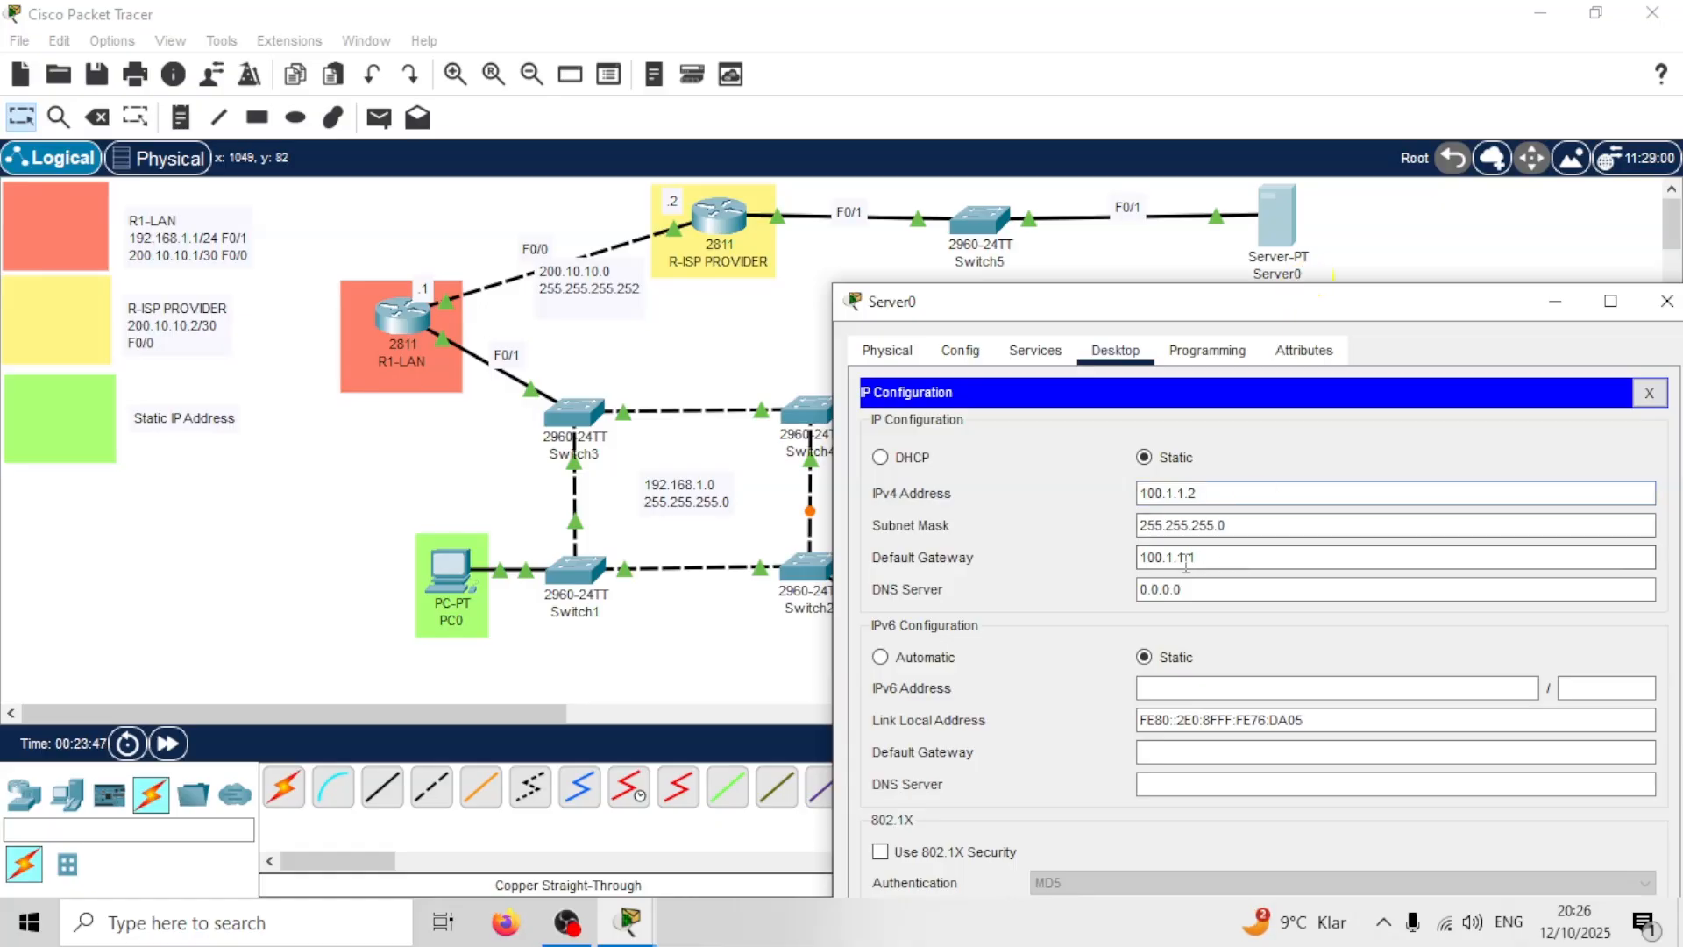
drag(1186, 561, 1105, 562)
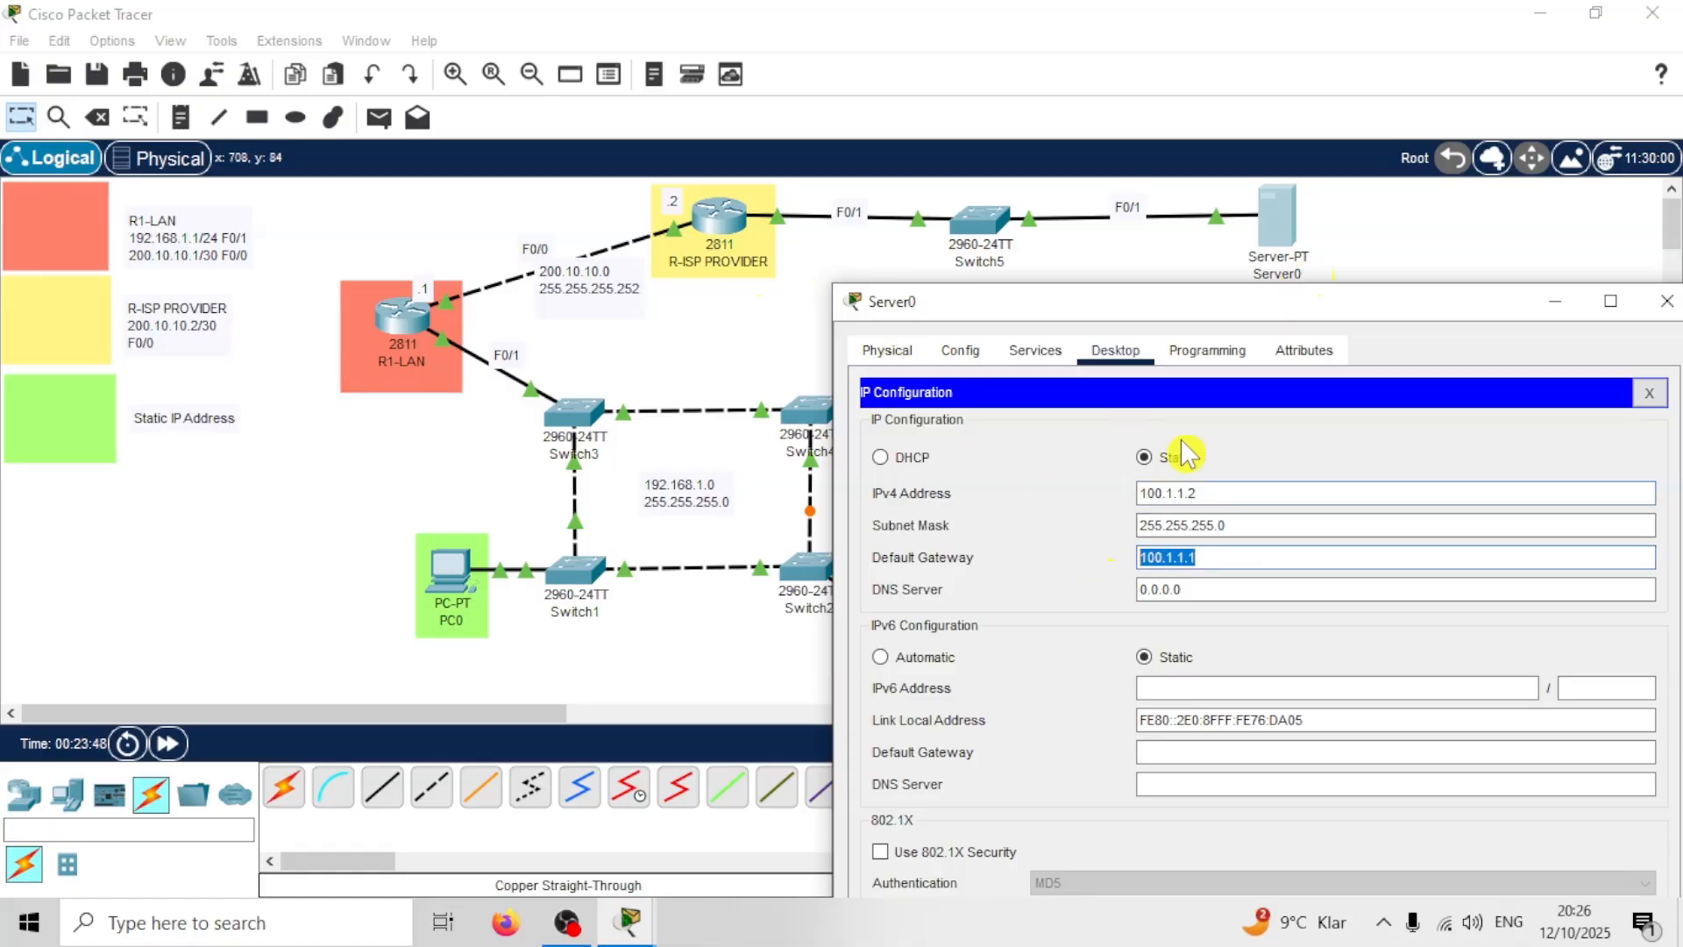
drag(1296, 309, 1129, 112)
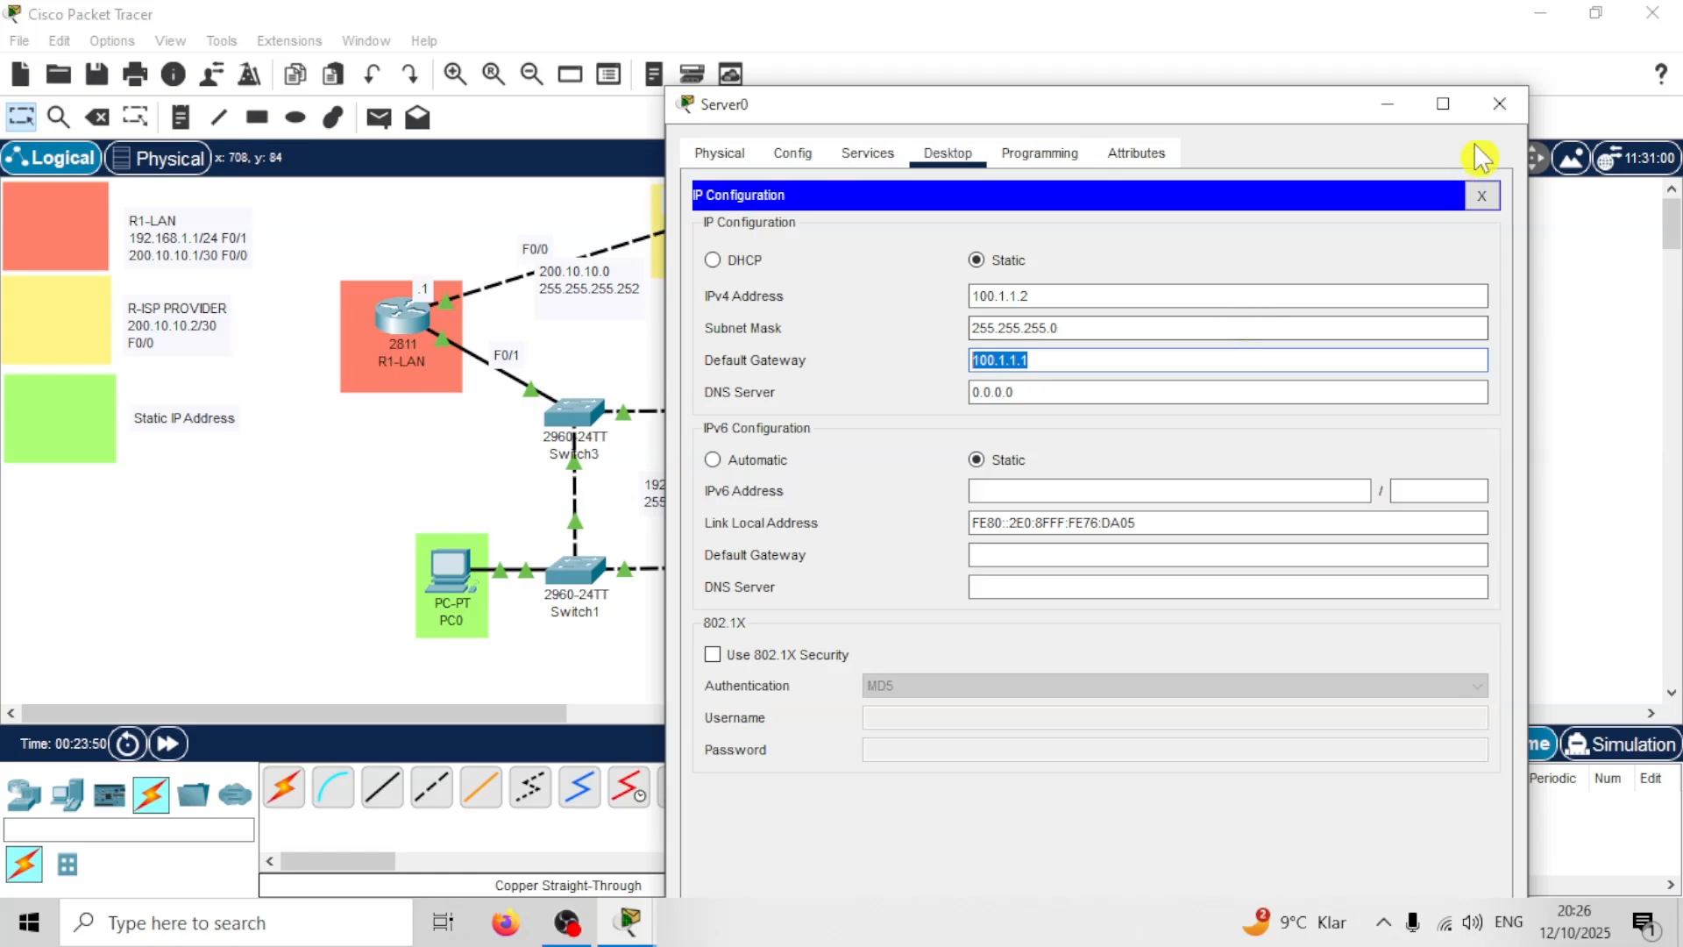
click(1500, 103)
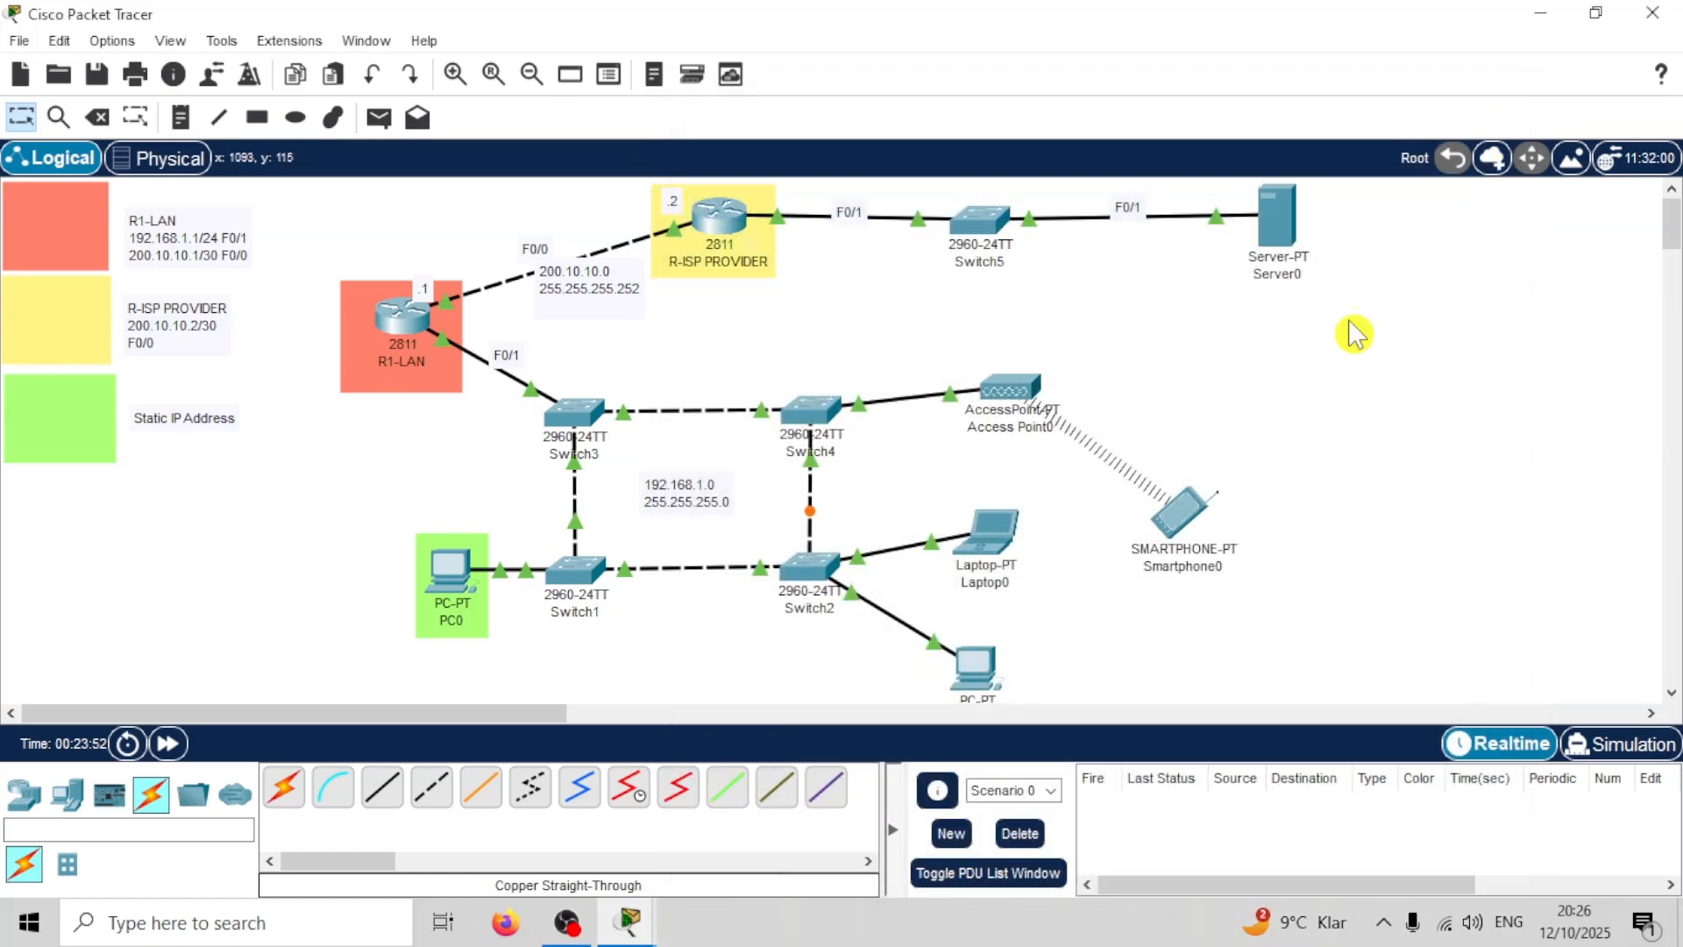
Step: Place a note reading ".1" on the F0/1 side of the R-ISP PROVIDER router
click(180, 117)
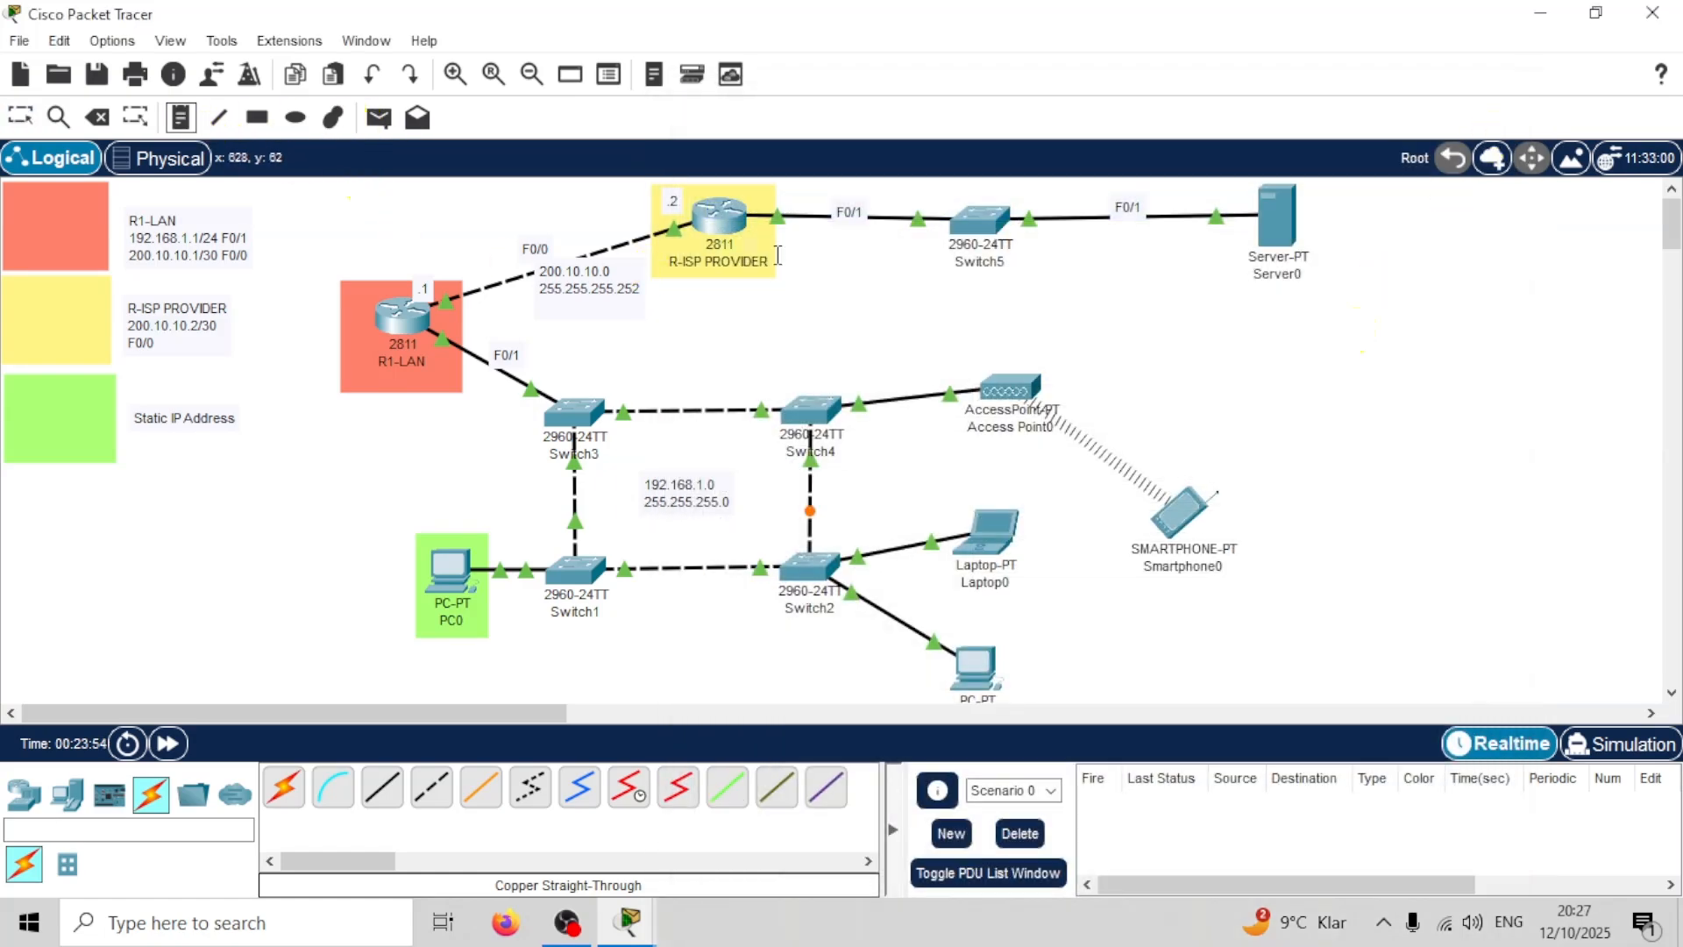
click(747, 230)
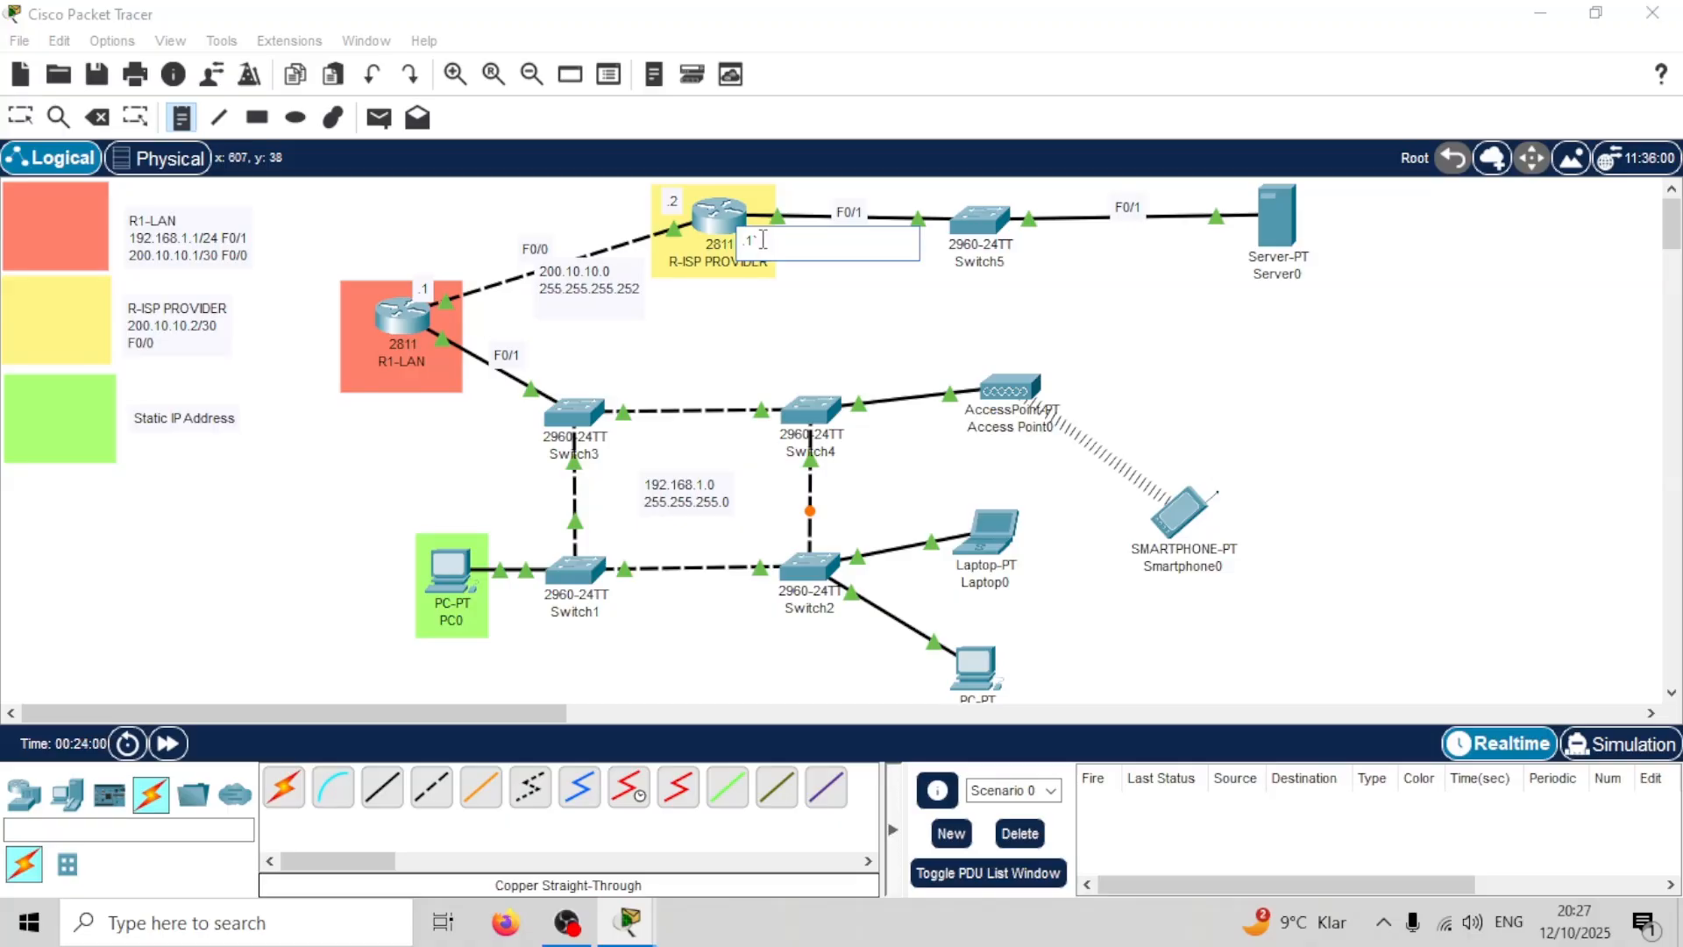
key(Escape)
double_click(758, 231)
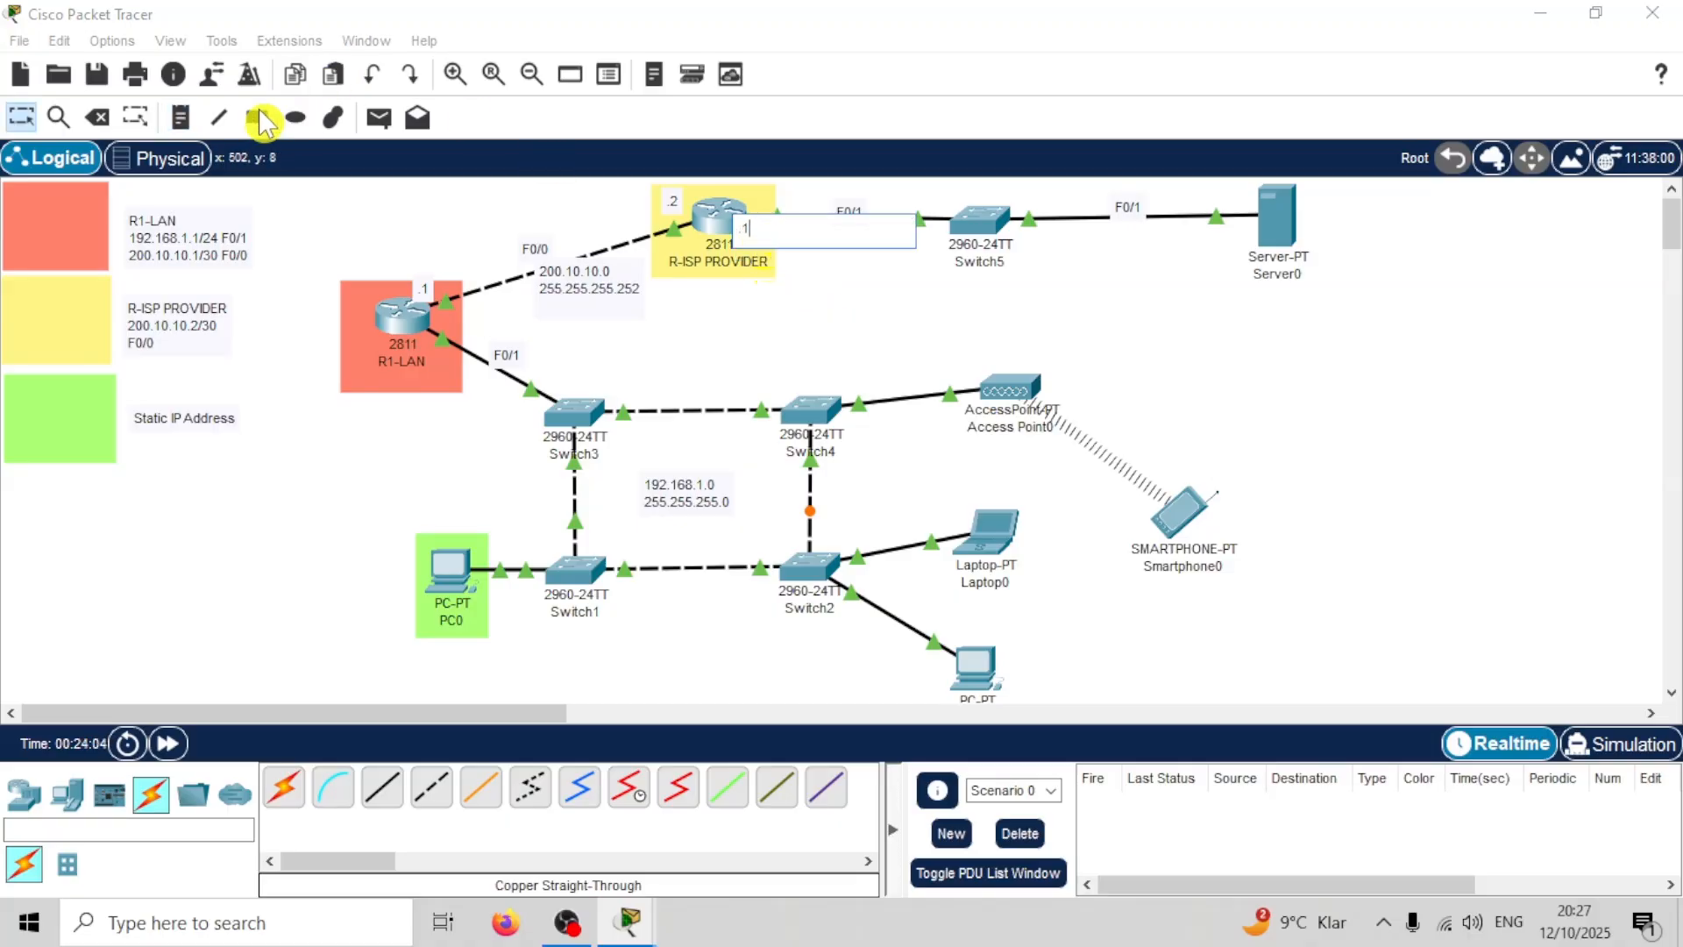
Step: Add a note reading "100.1.1.0" below the F0/1 link between R-ISP PROVIDER and Switch5
click(179, 117)
click(831, 238)
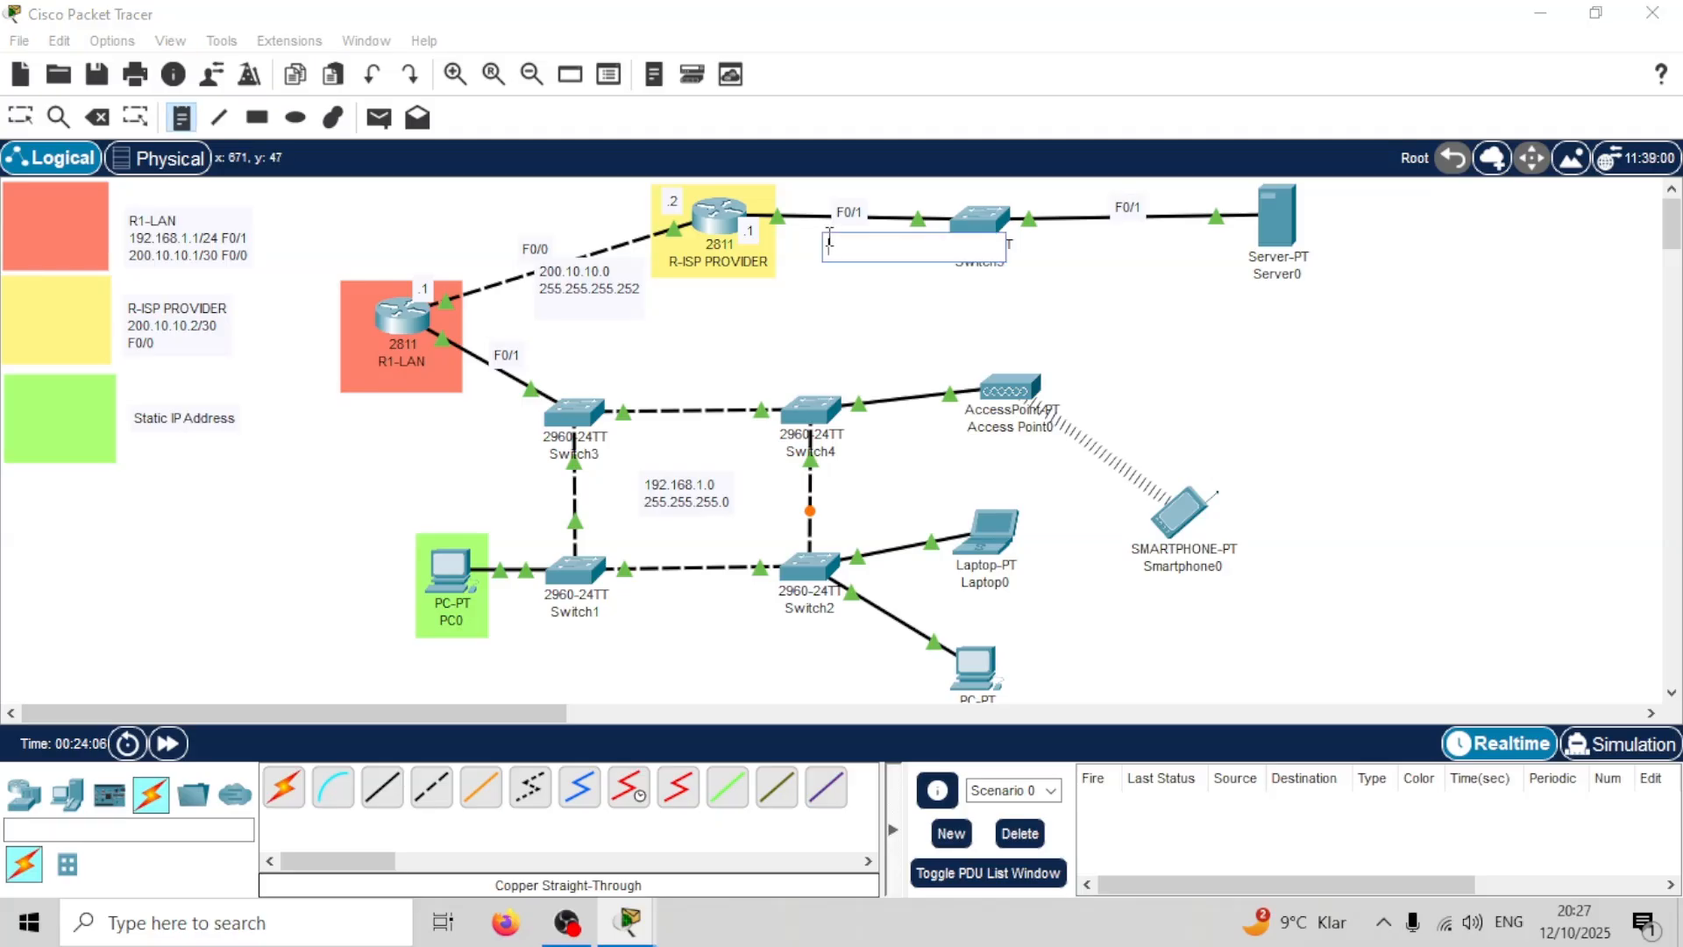
text(100.1.1.)
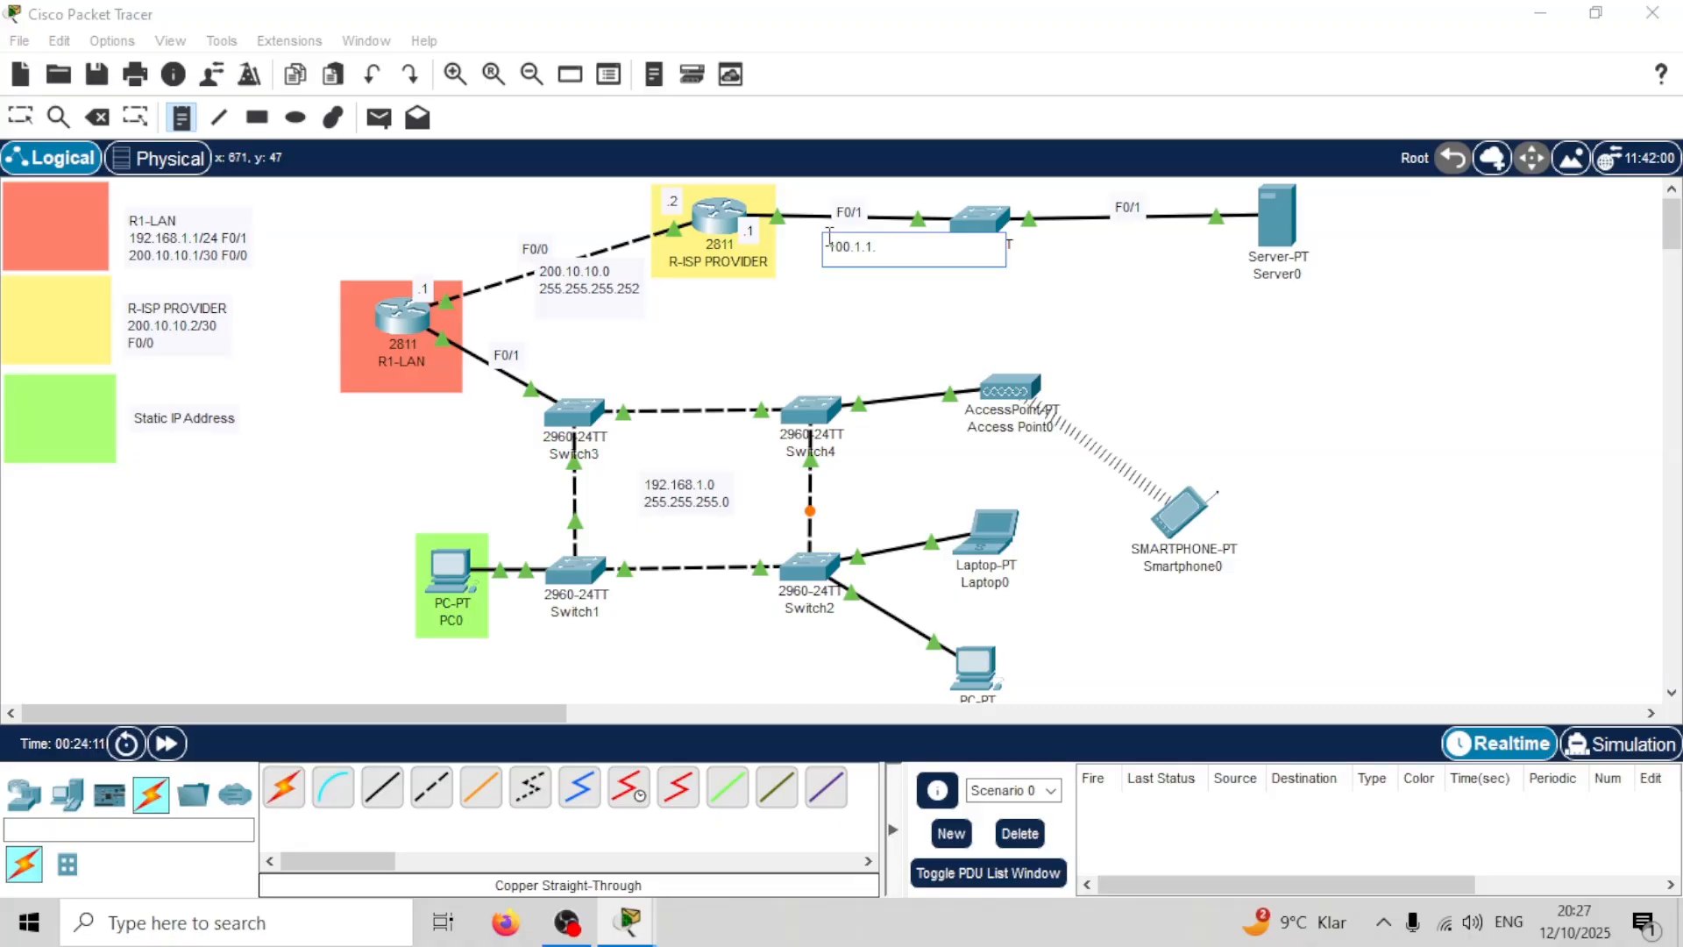
text(0)
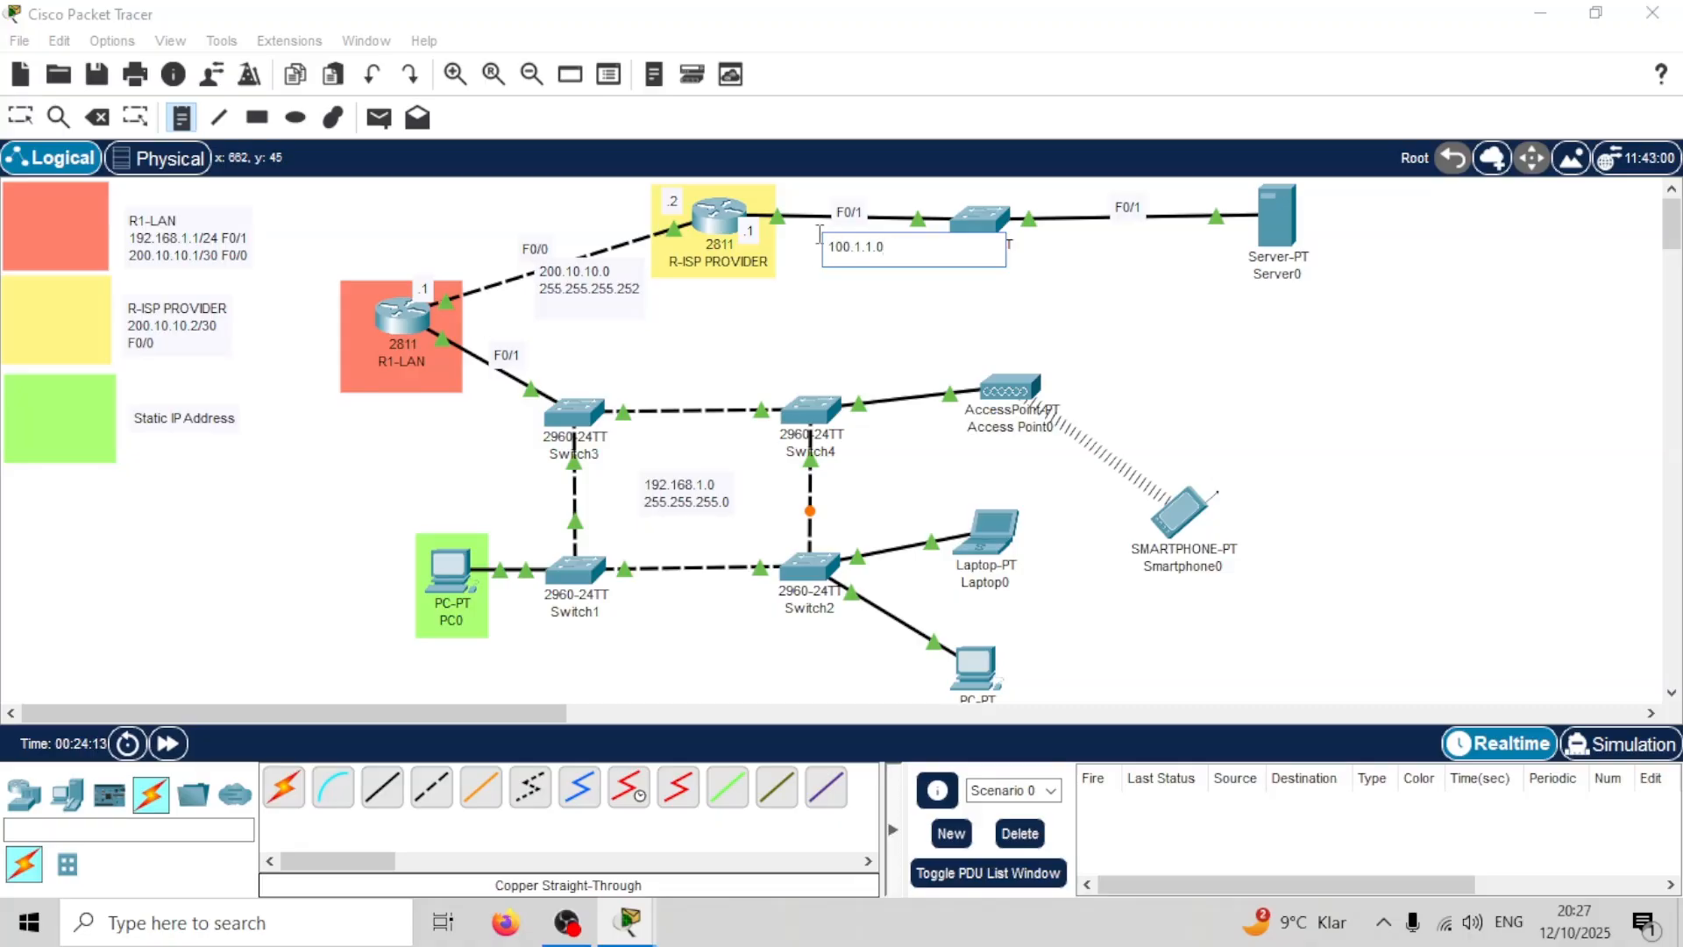
click(883, 277)
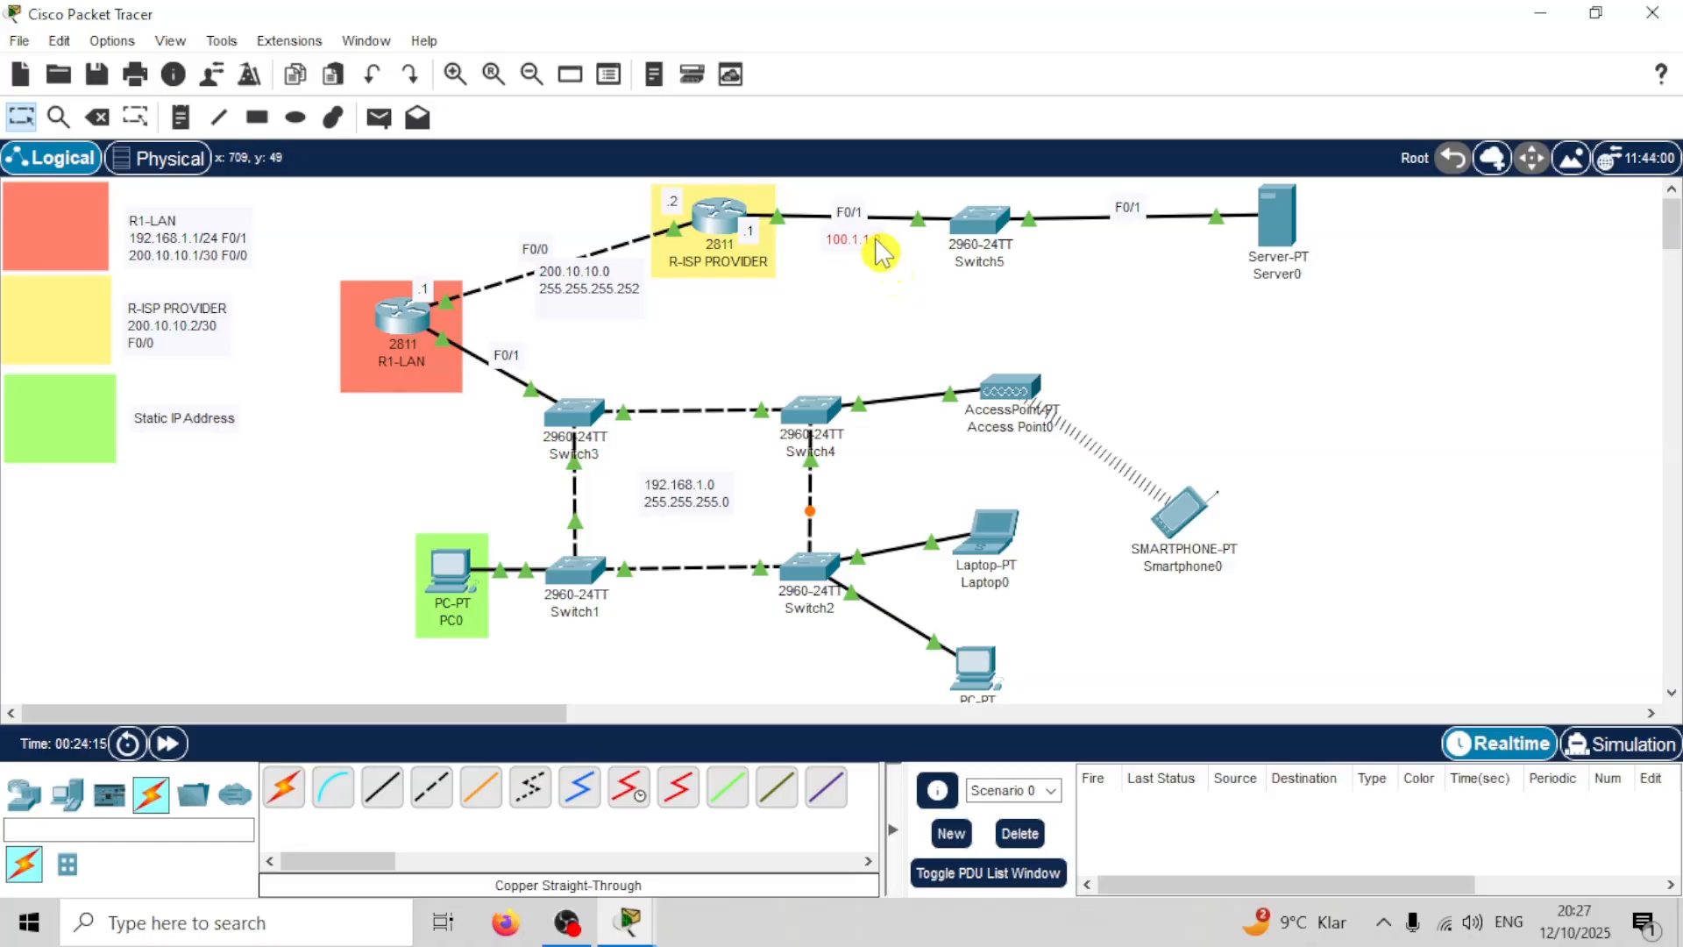
Step: Add a note reading "100.1.1.2" beneath Server0, leaving the server's name as Server0
click(1280, 274)
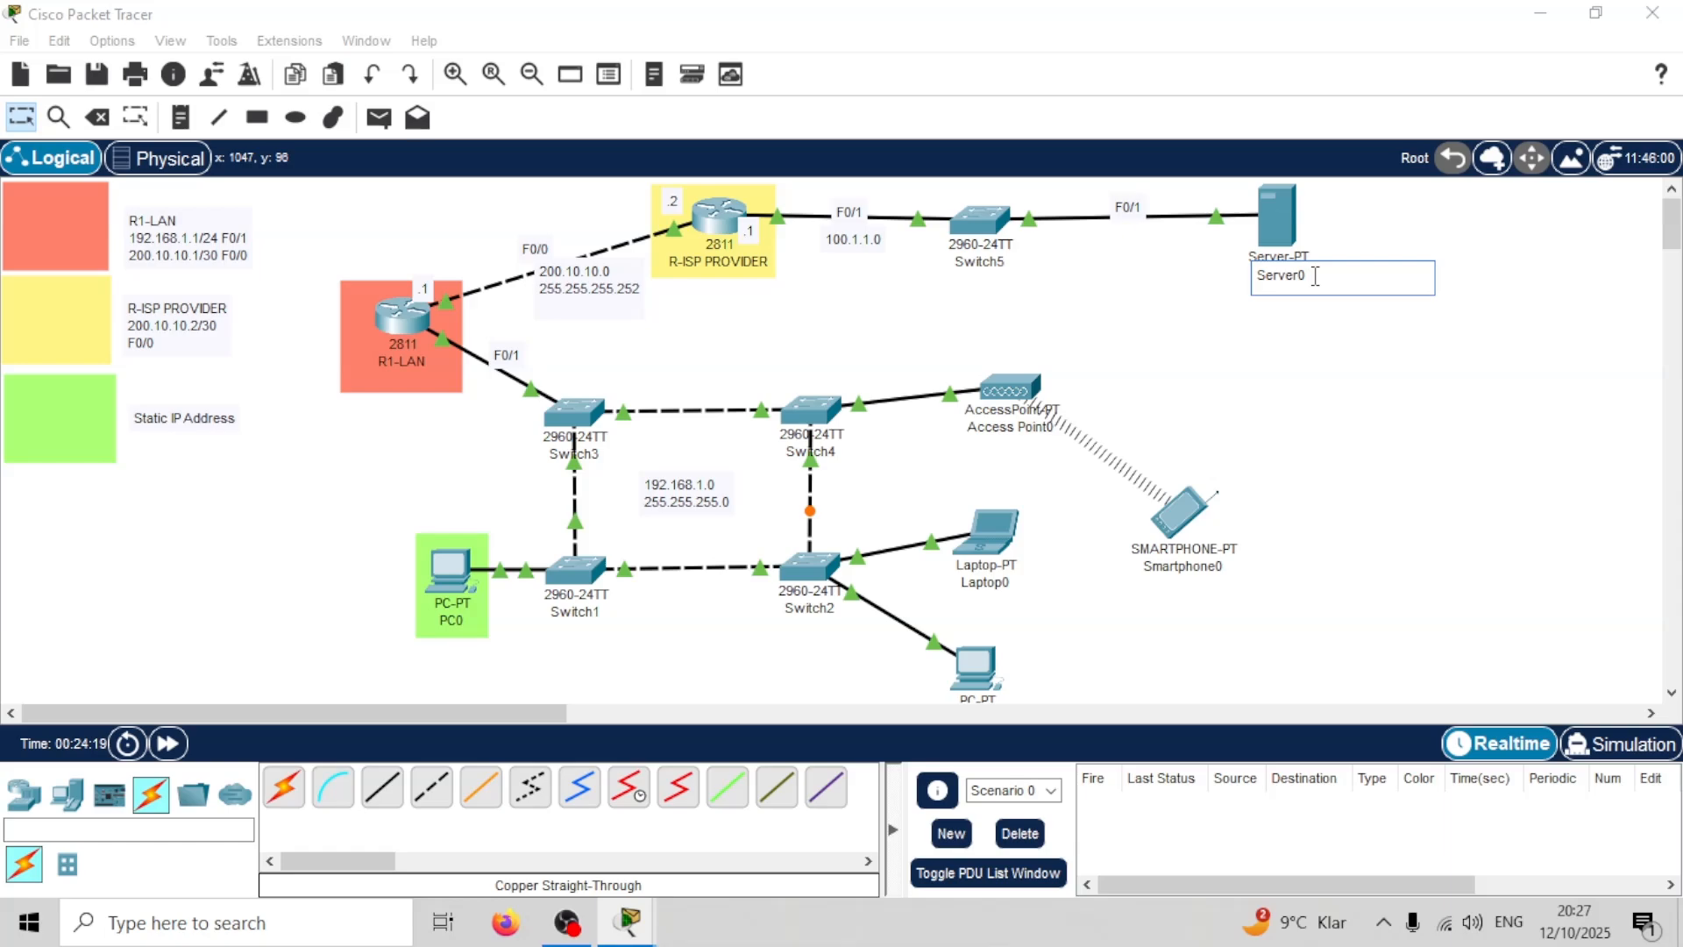
key(Return)
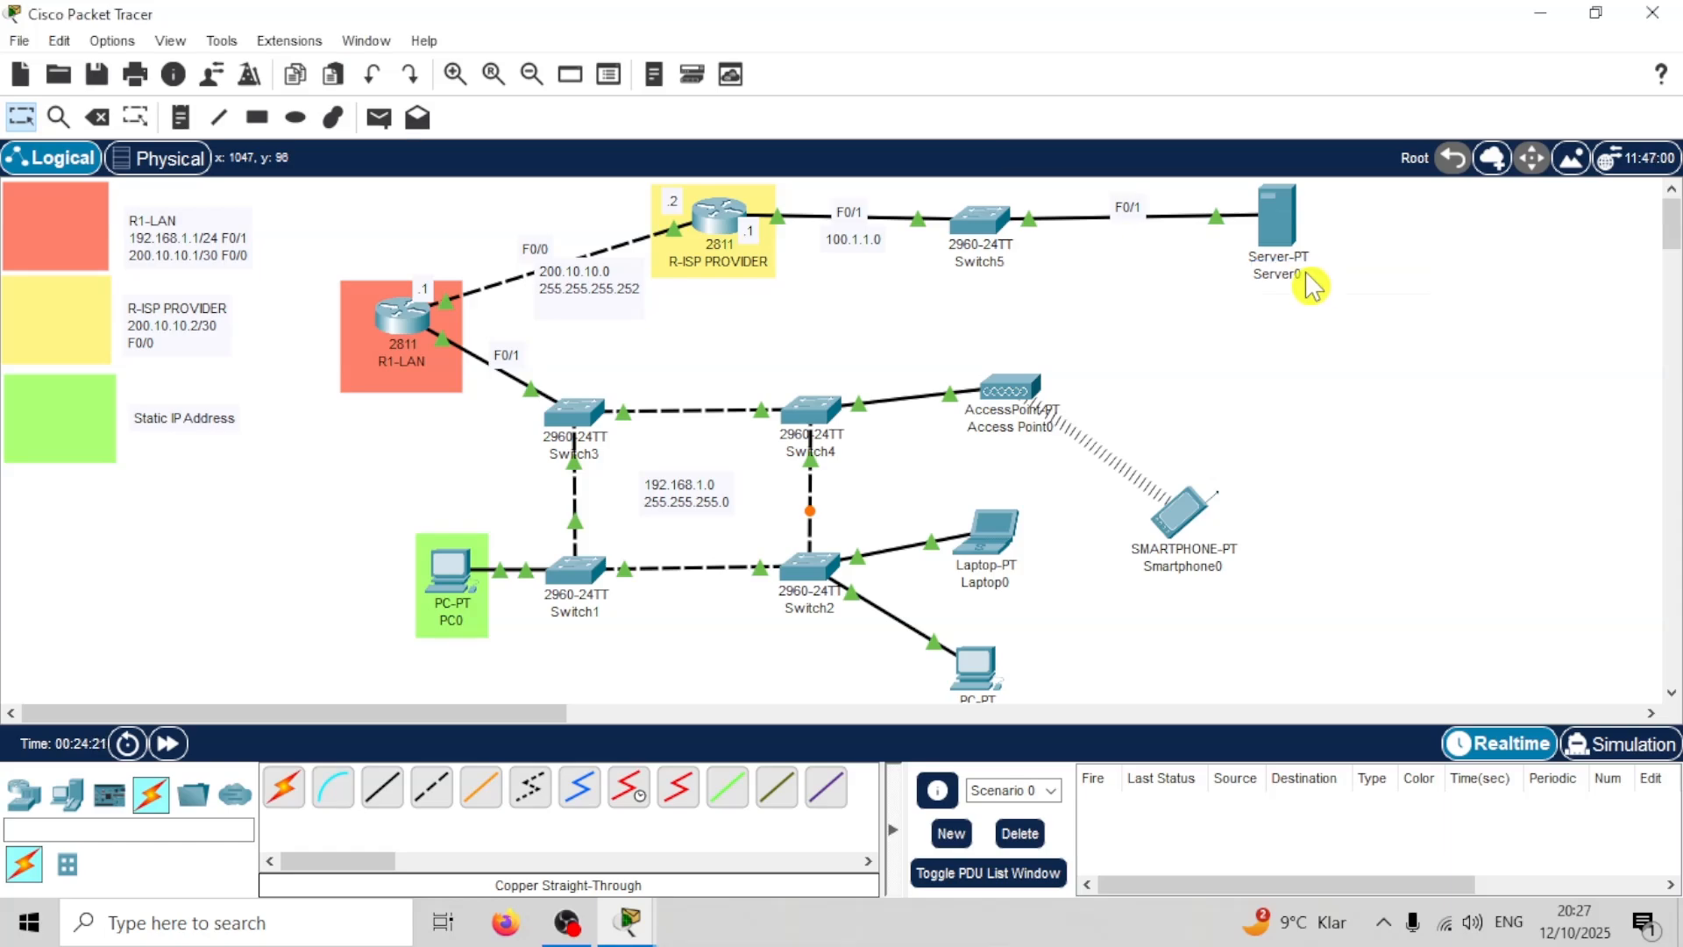
click(180, 117)
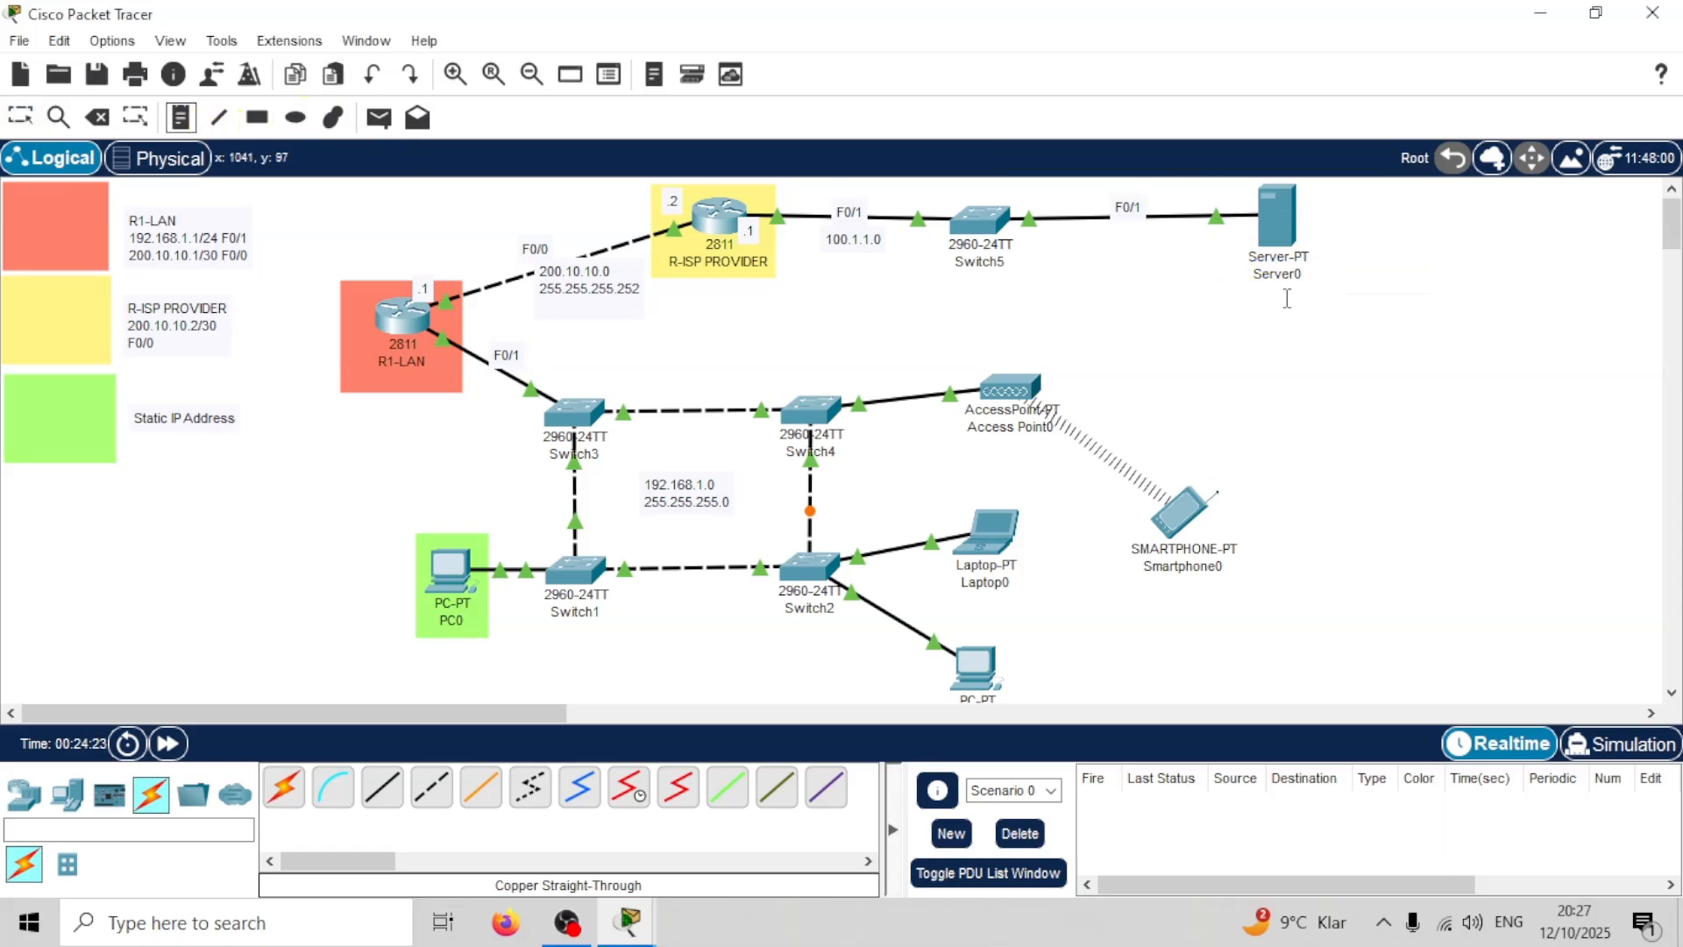
click(1260, 287)
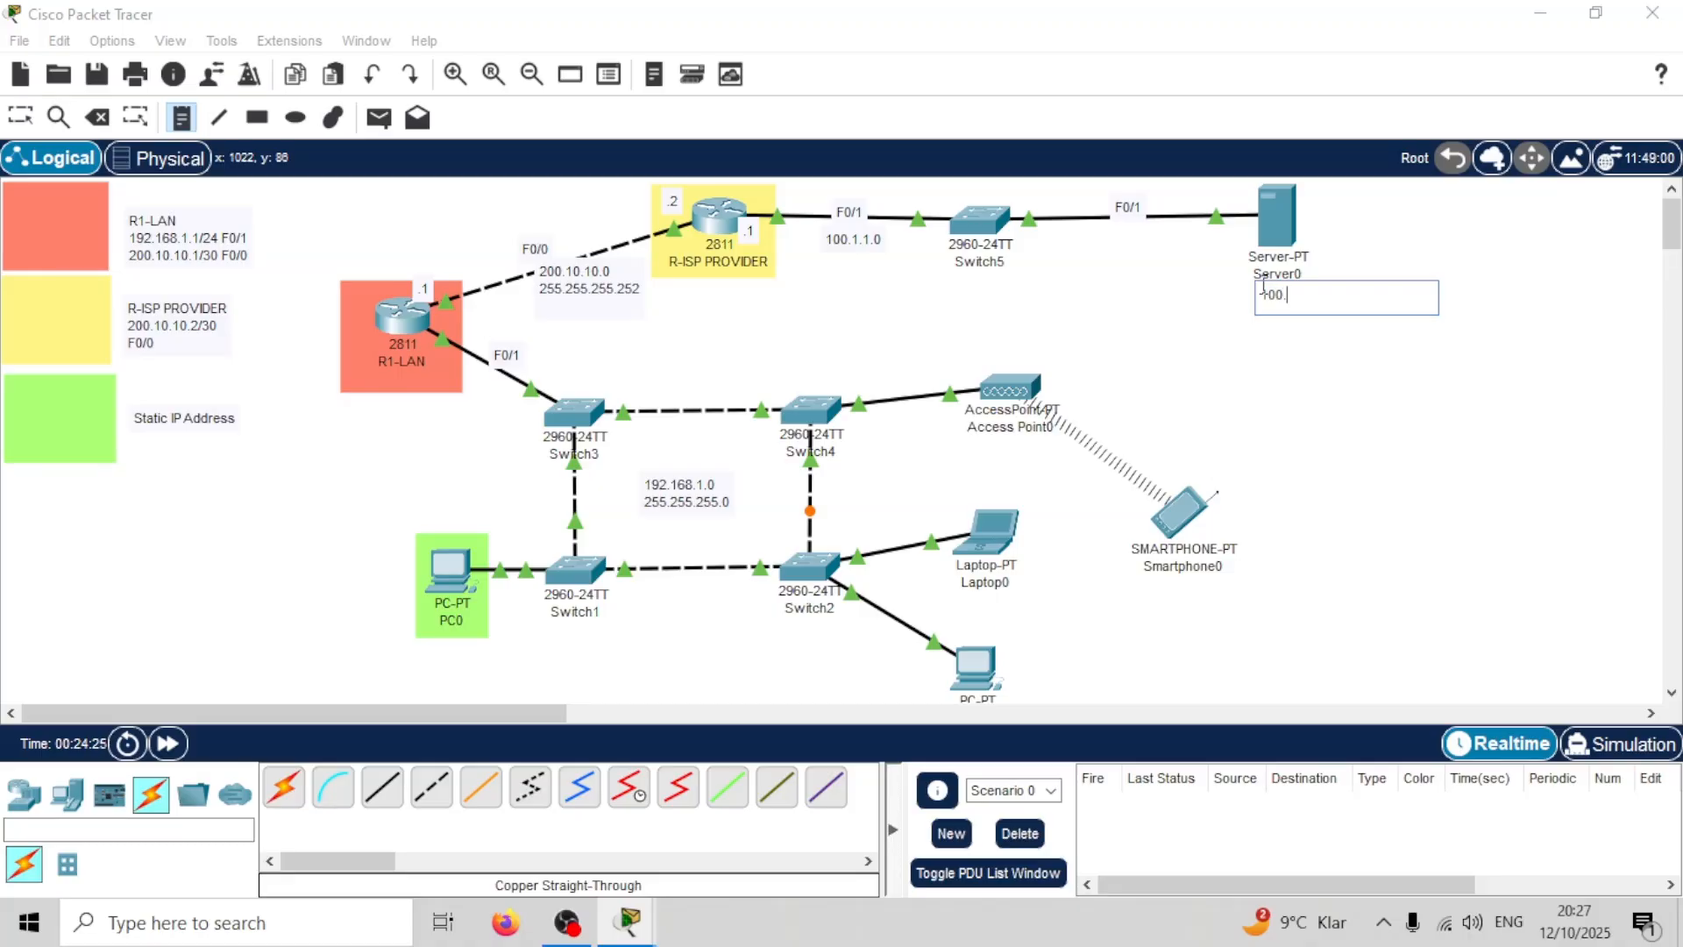
click(1264, 287)
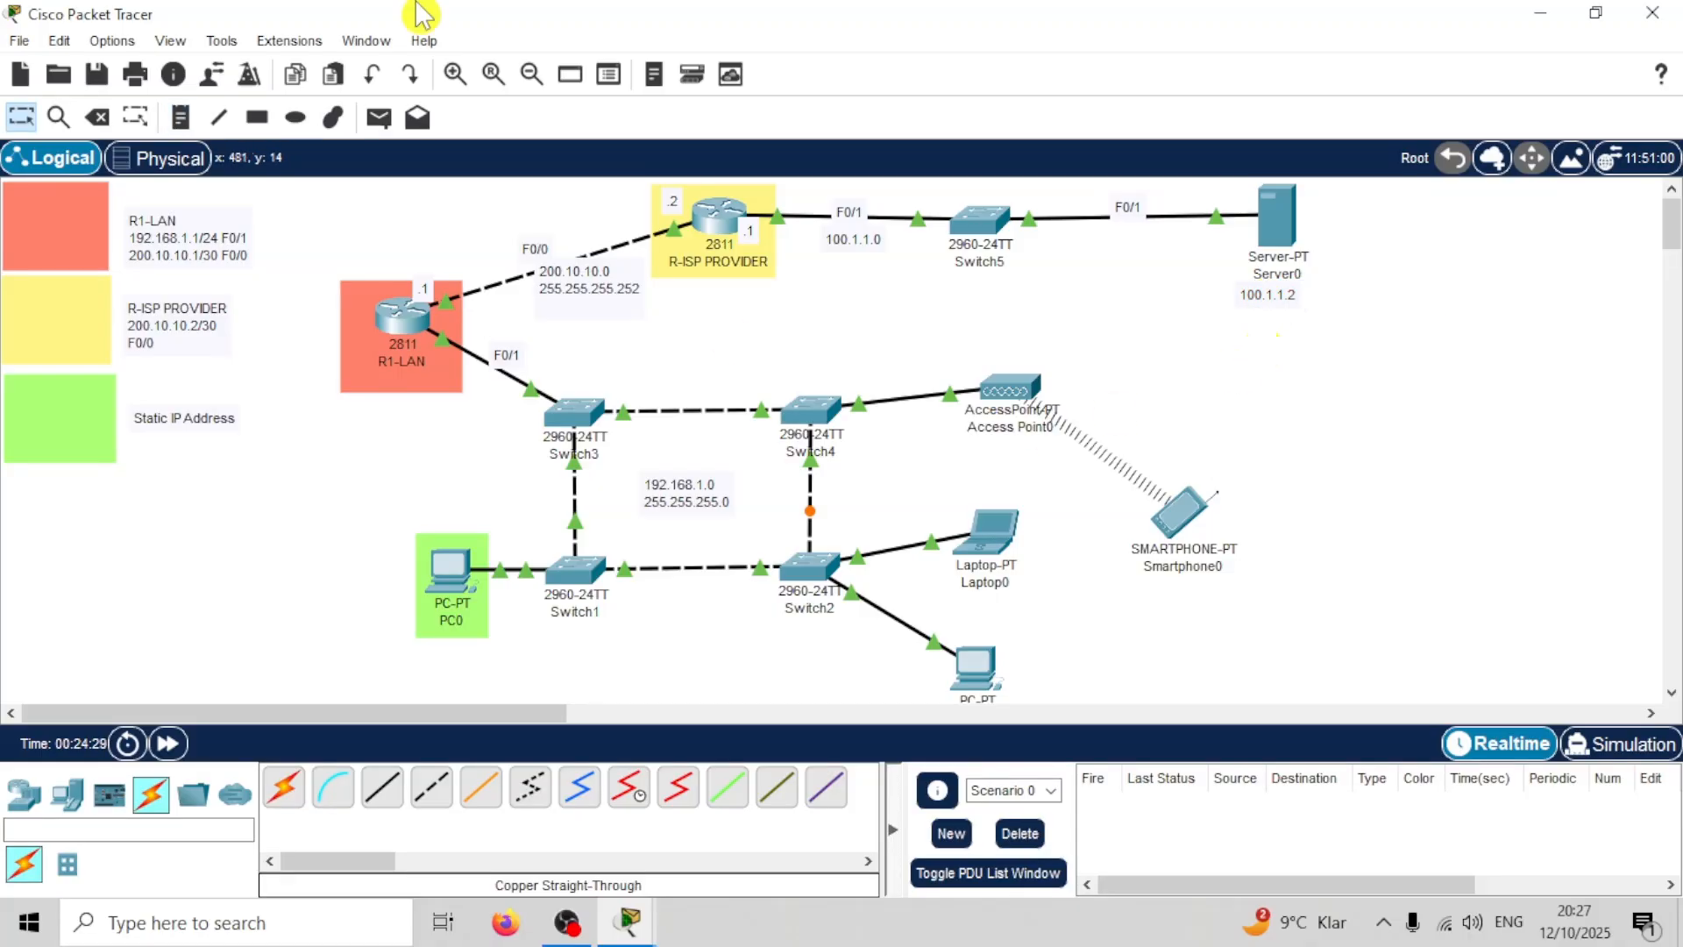
Step: Test connectivity by sending simple PDUs from PC0 and from PC1 to Server0
click(379, 117)
click(447, 570)
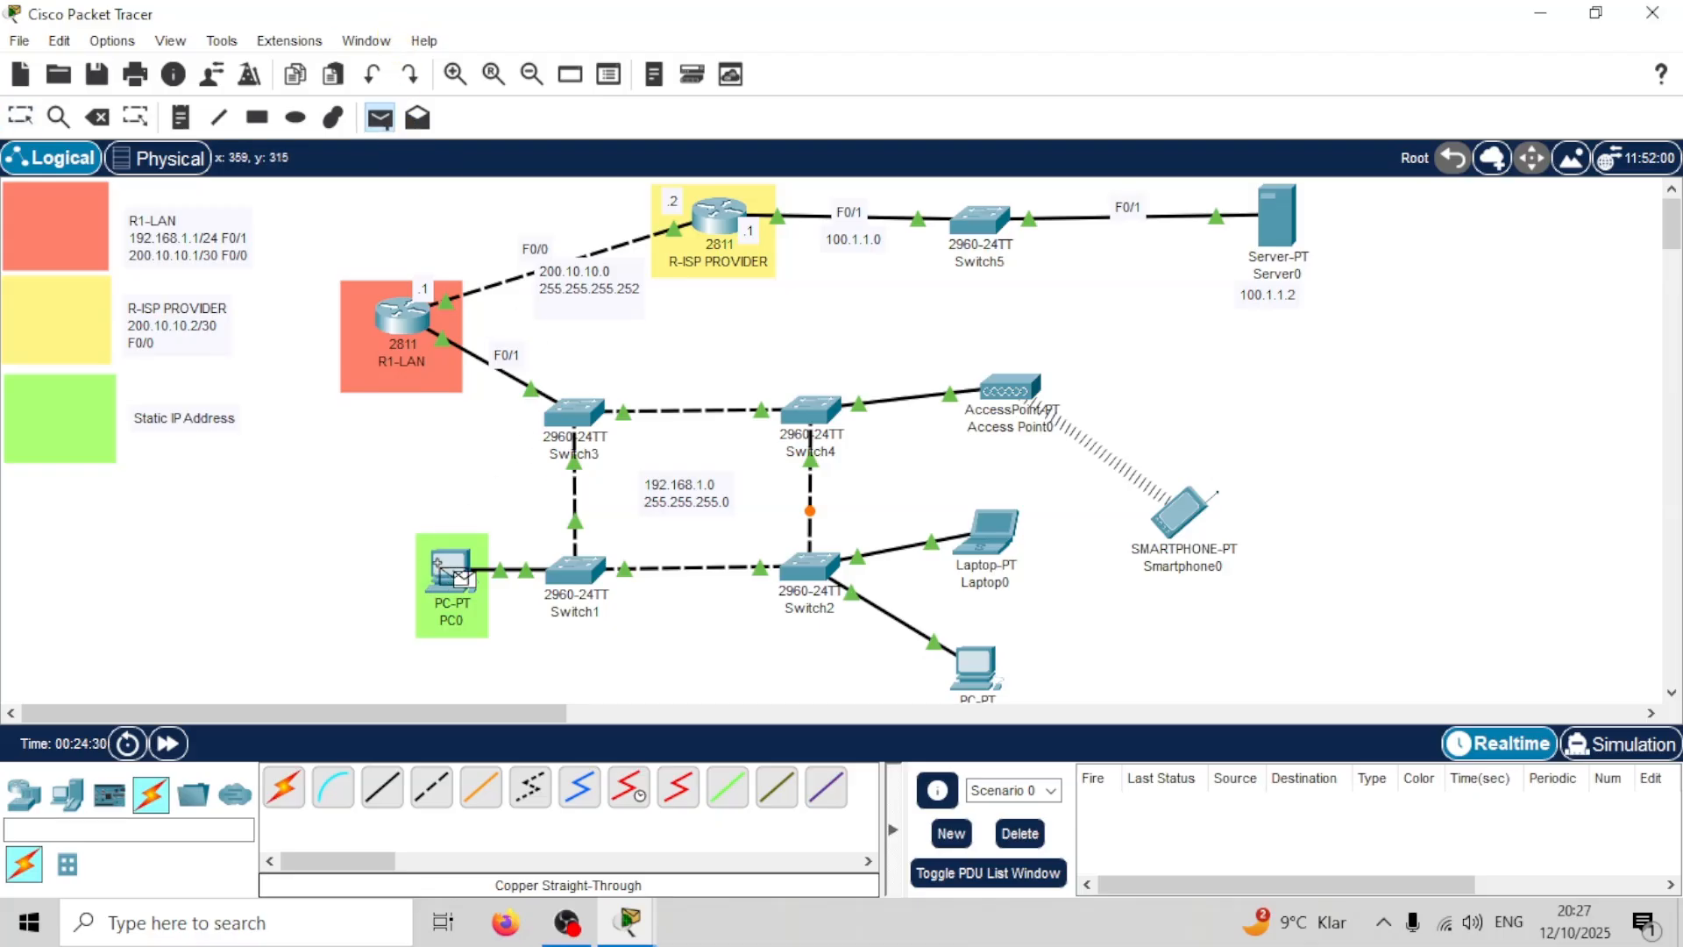
click(1278, 250)
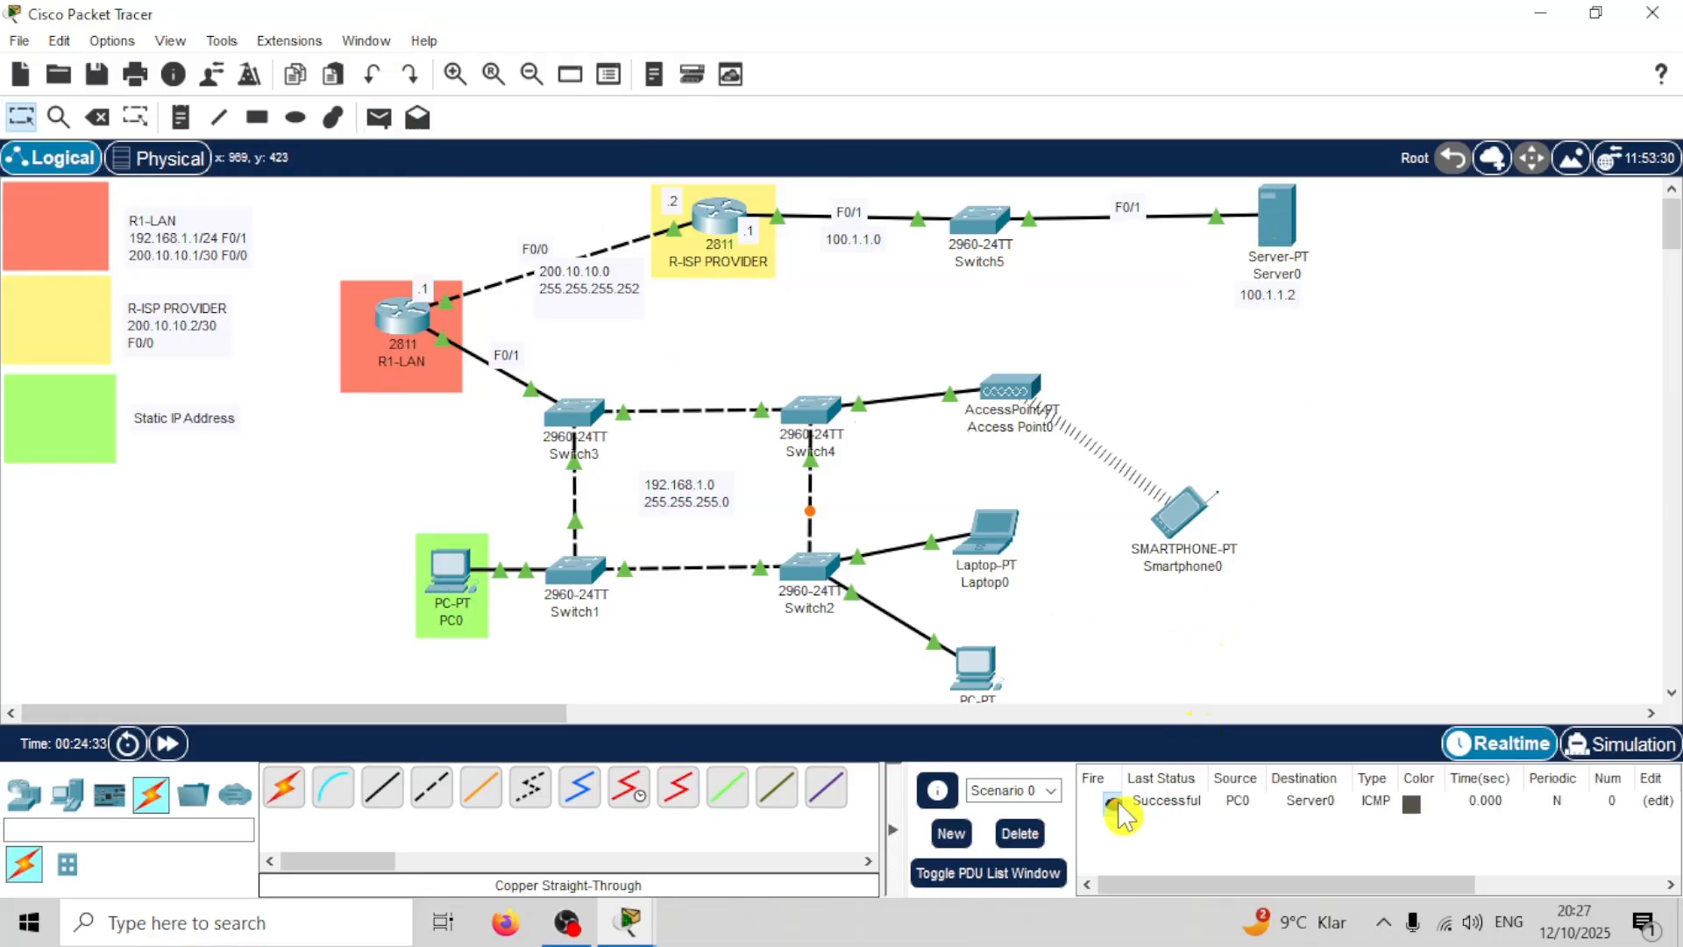
click(379, 116)
click(975, 671)
click(1285, 191)
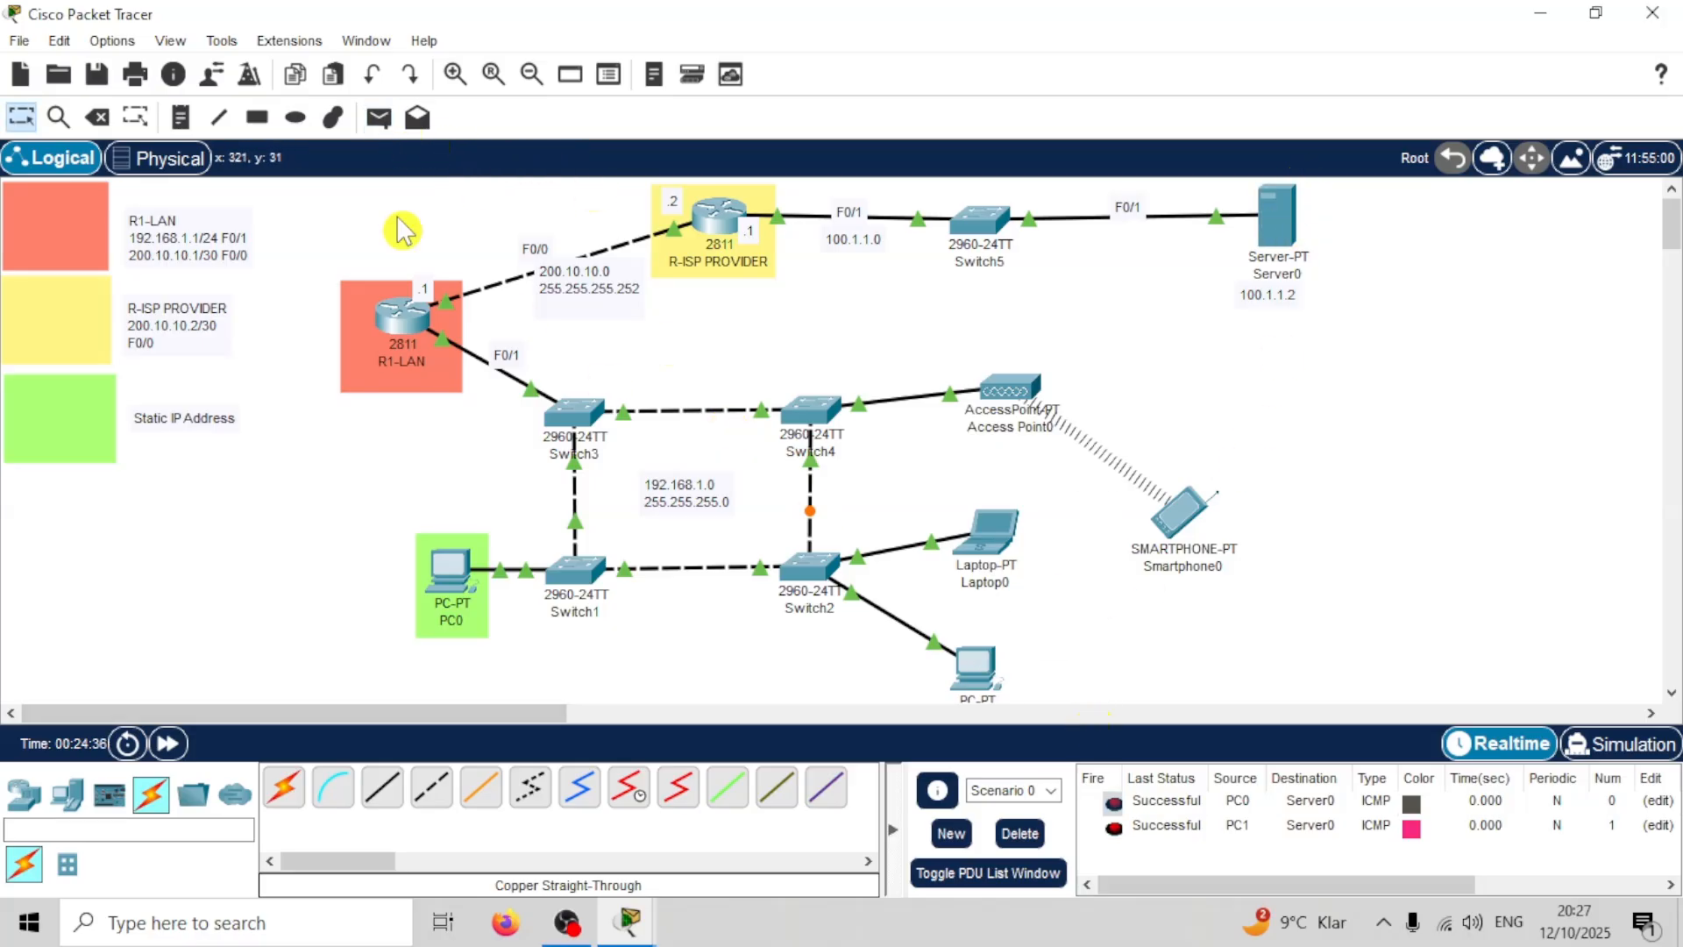
Step: Draw mint green (#6bffa9) filled rectangles behind Server0 and as a legend swatch below the Static IP Address swatch
click(257, 117)
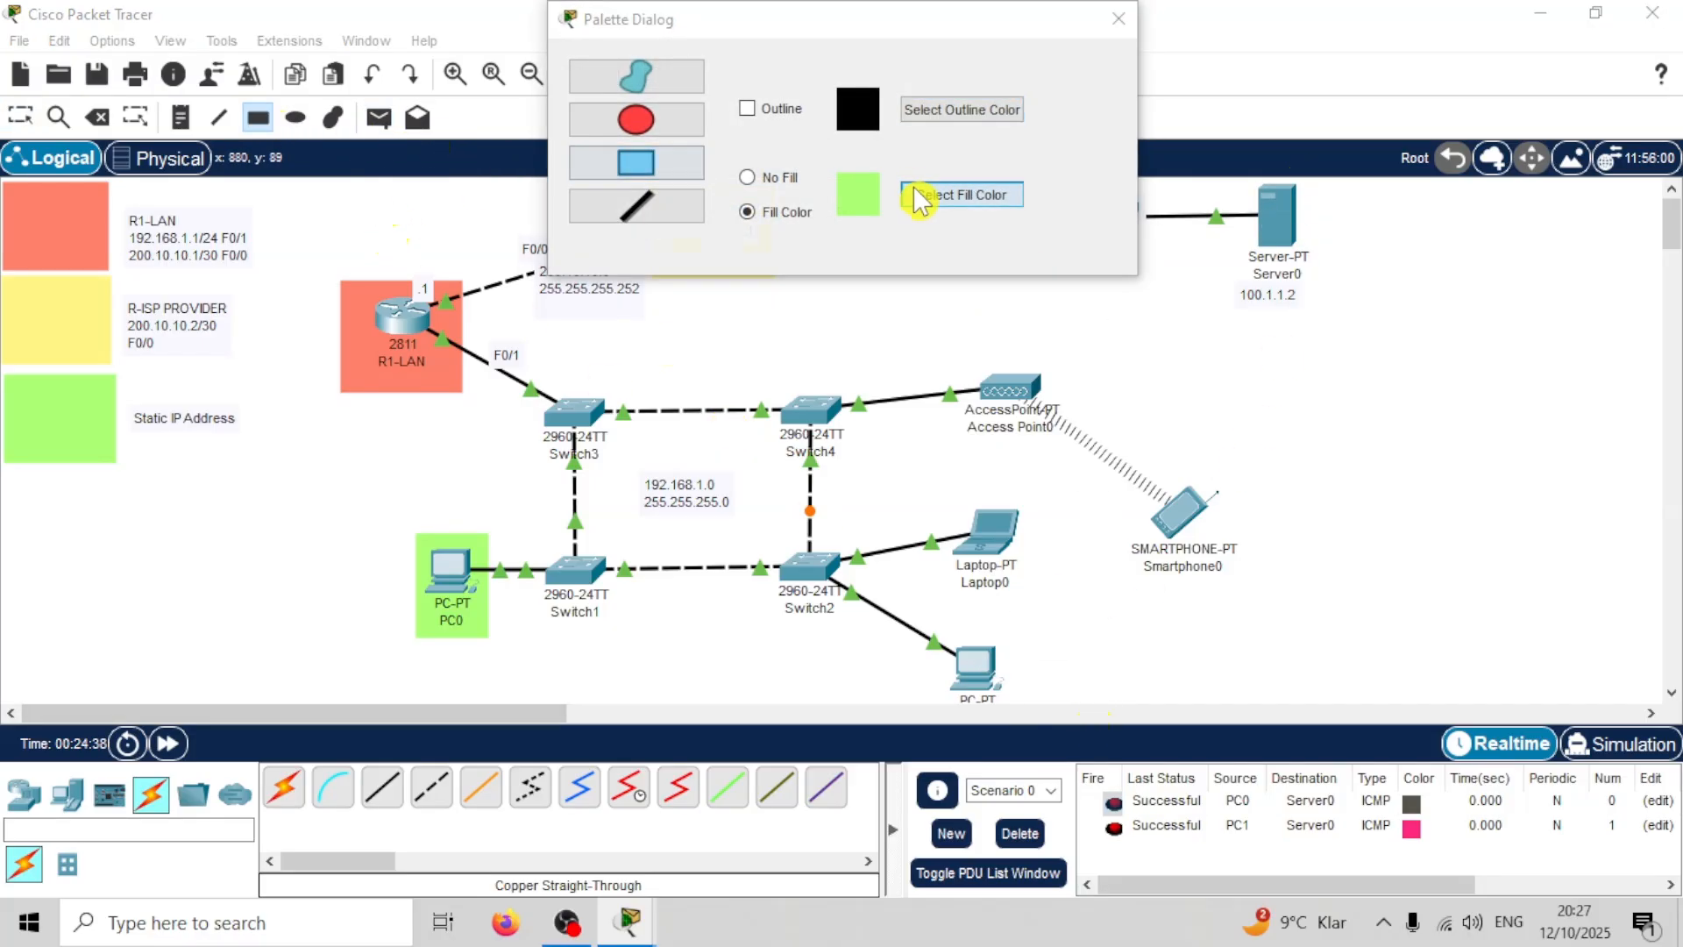
click(920, 195)
click(988, 340)
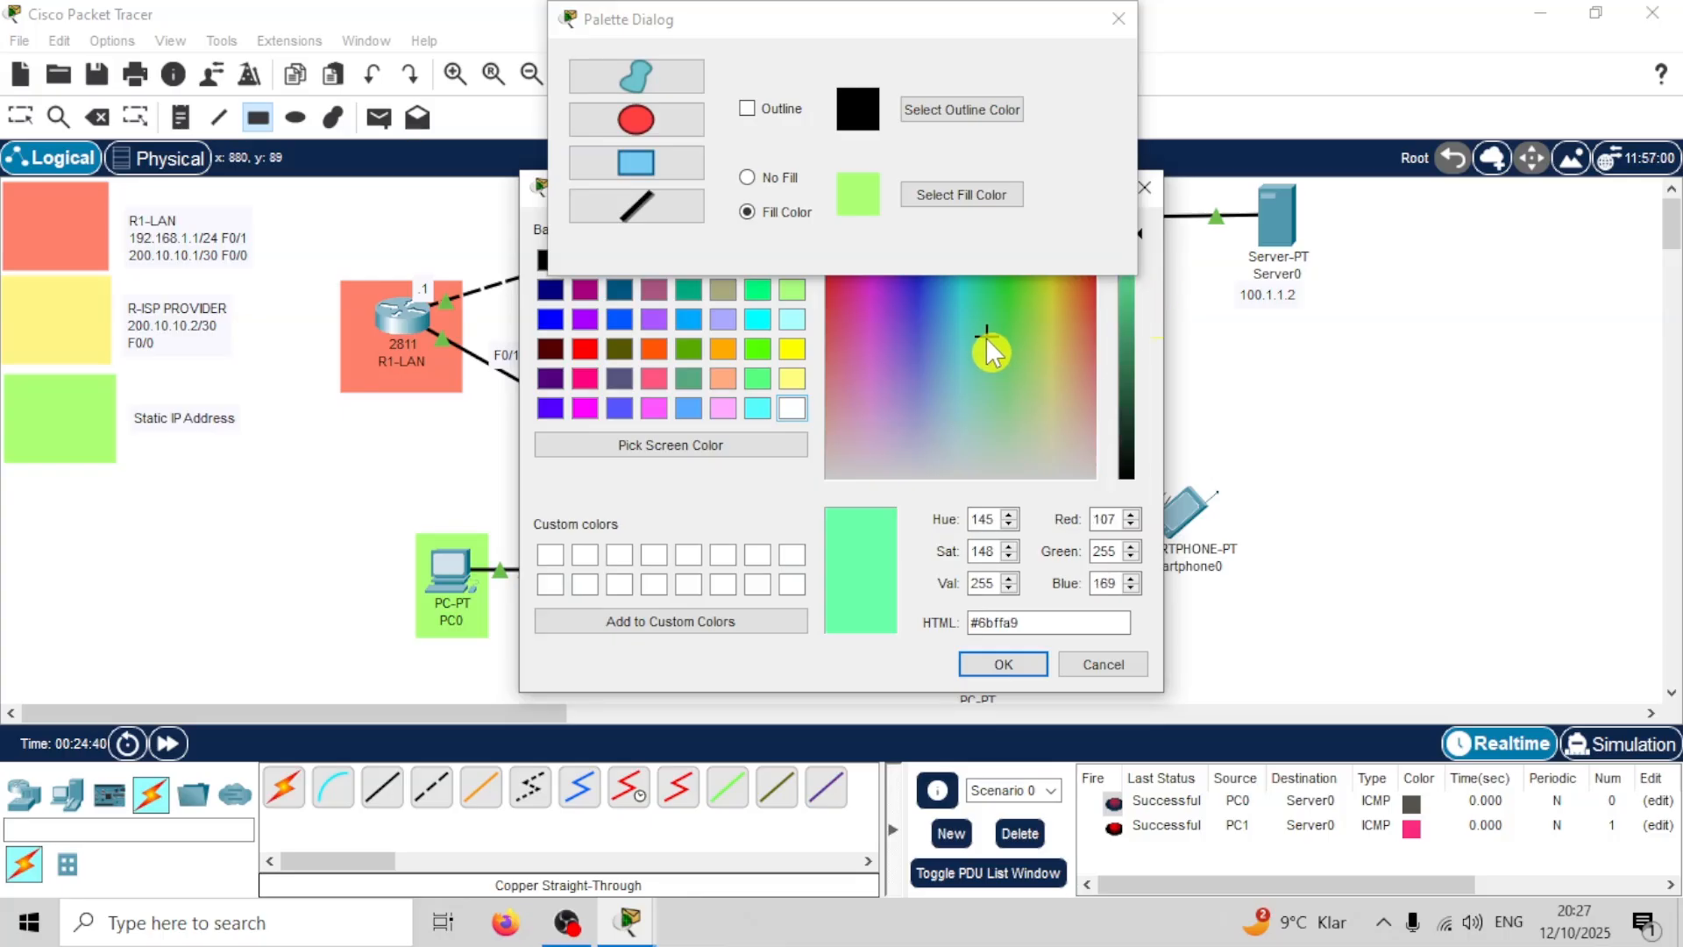
click(1034, 666)
click(1126, 18)
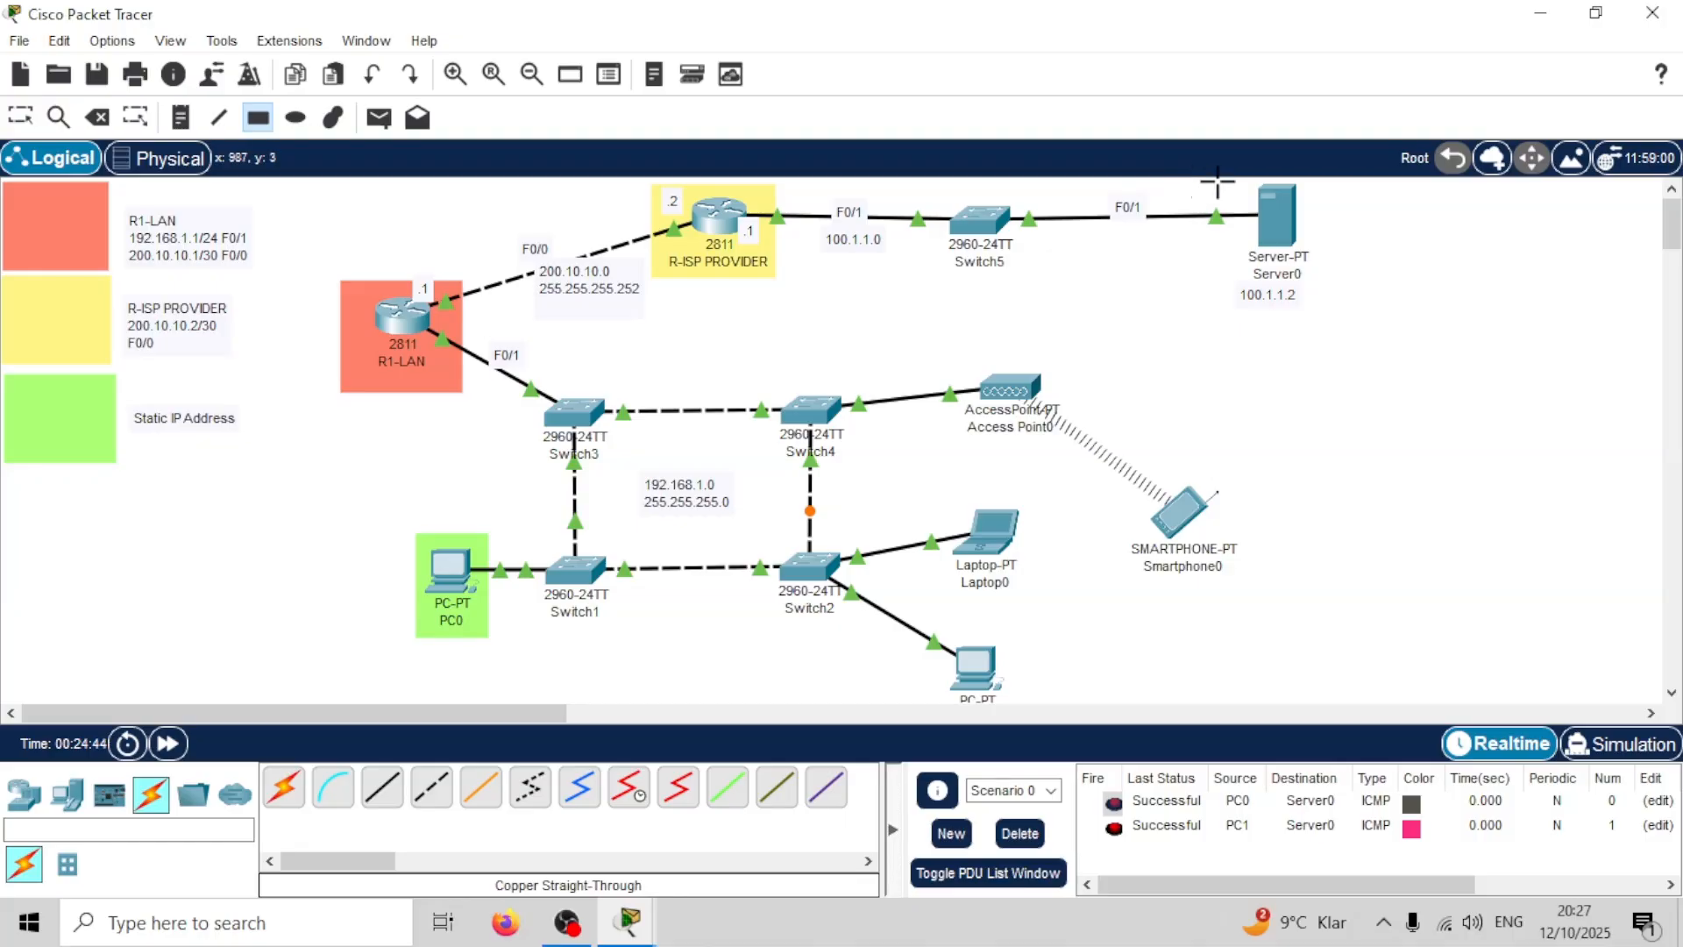
mouse_move(1217, 182)
mouse_down()
mouse_move(1346, 318)
mouse_move(1320, 313)
mouse_up()
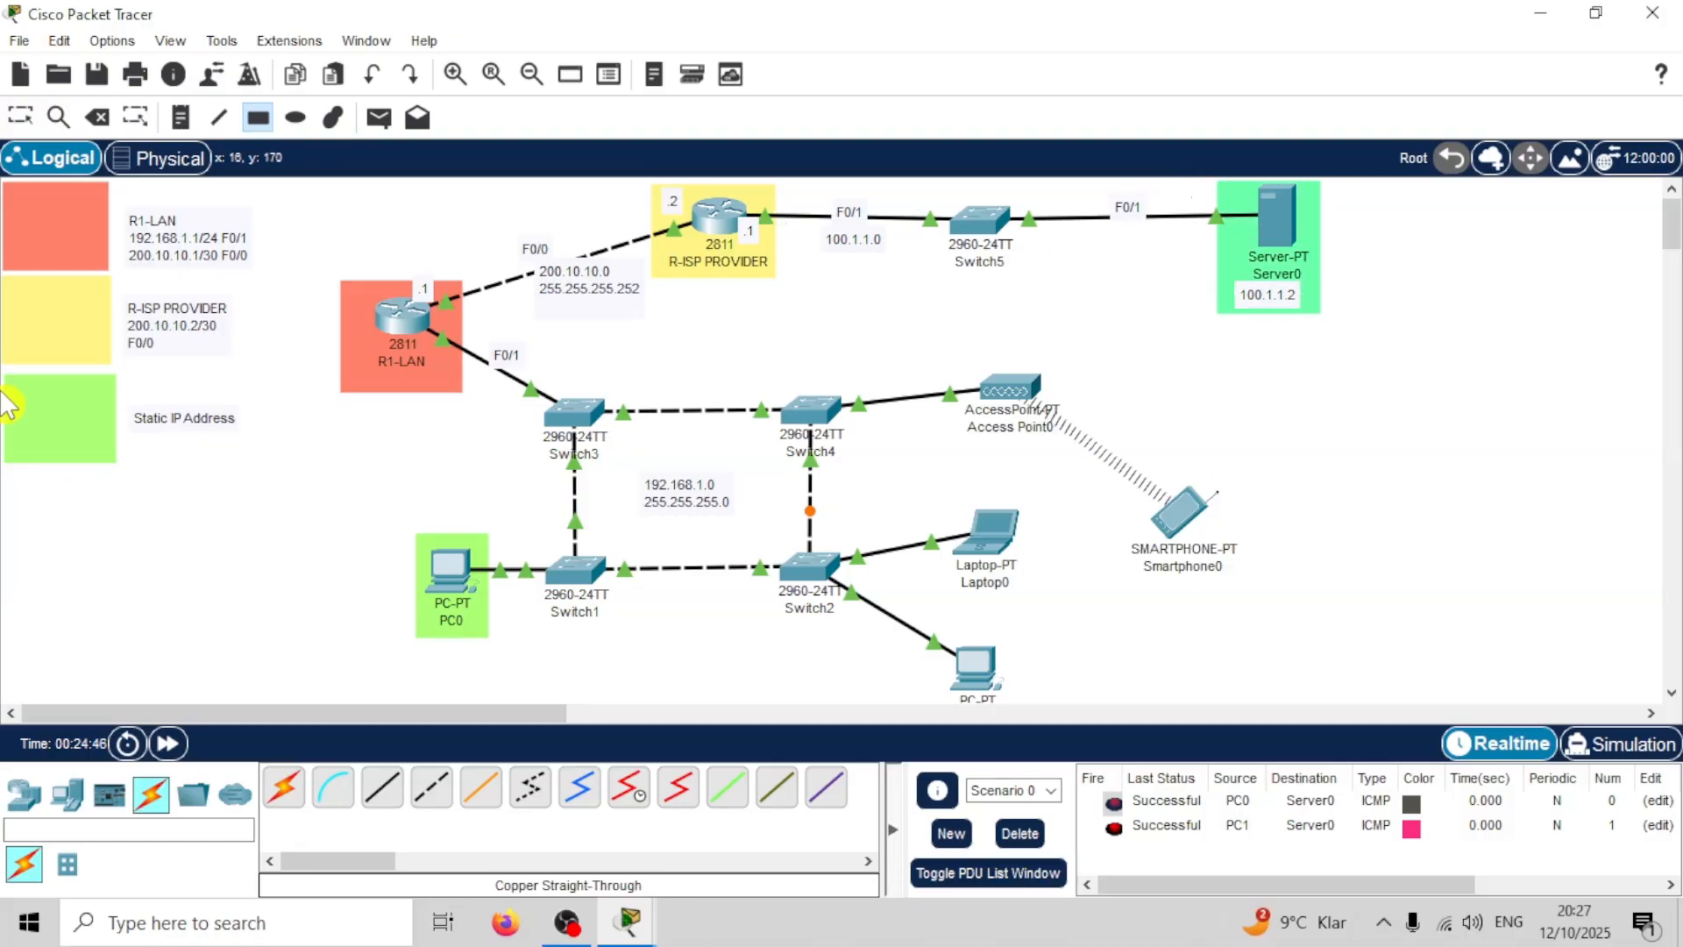
mouse_move(7, 473)
mouse_down()
mouse_move(127, 582)
mouse_move(114, 550)
mouse_up()
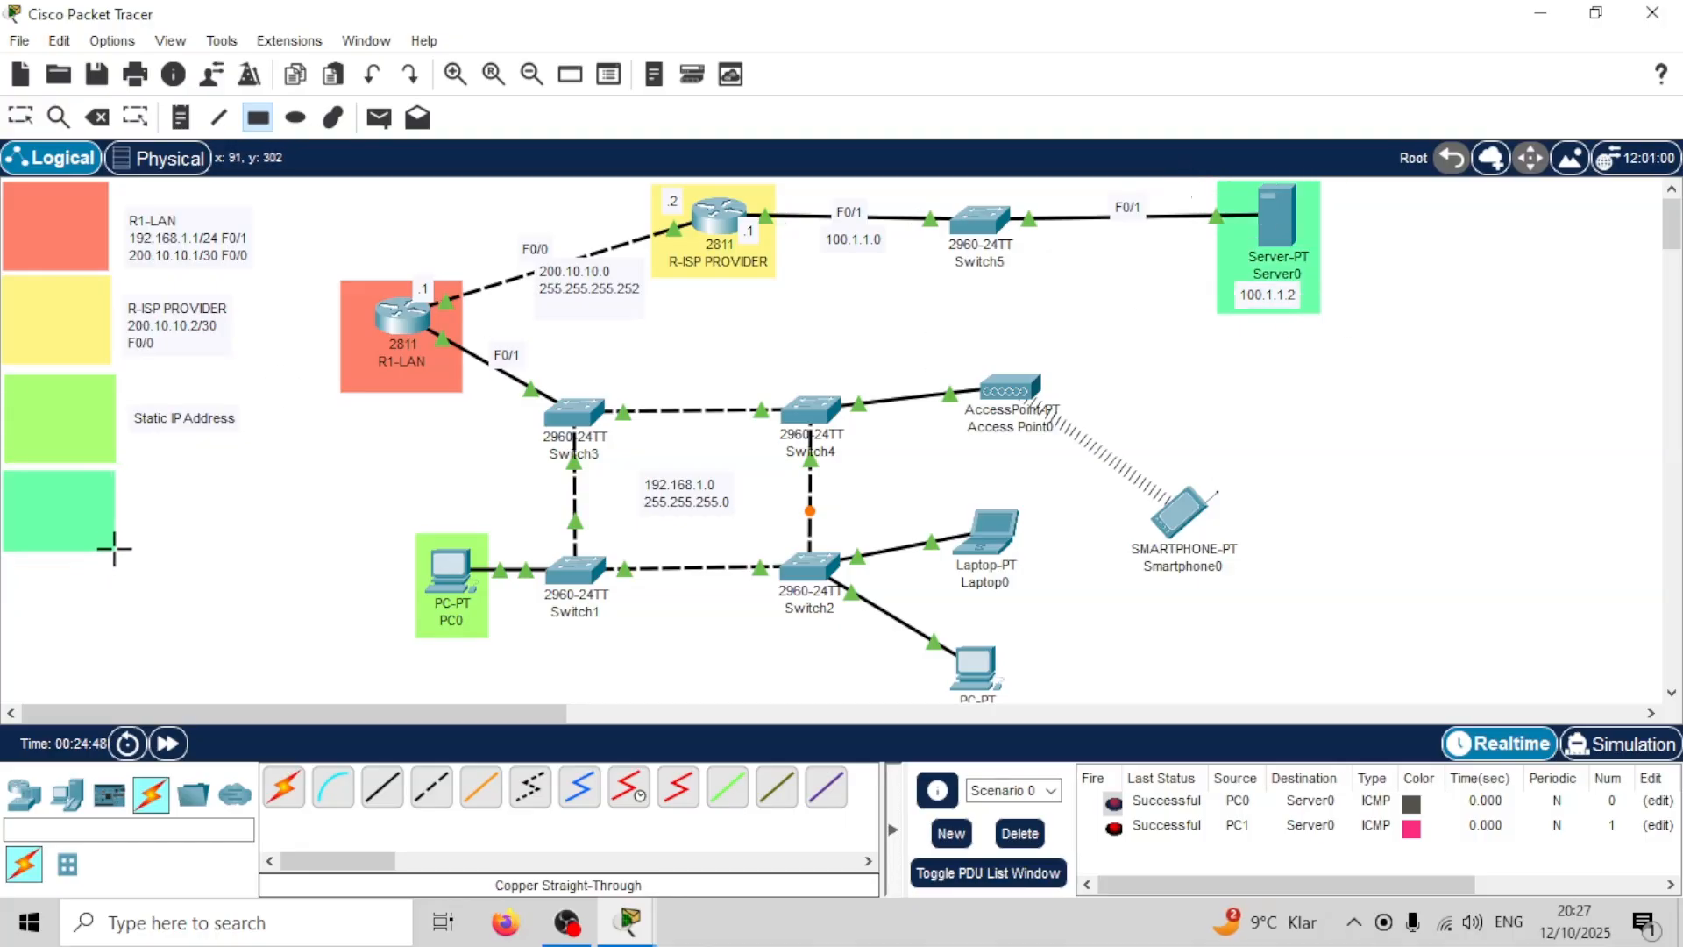
Step: Add a two-line note reading "Web-Server" and "100.1.1.2" beside the mint green legend swatch
click(180, 117)
click(136, 526)
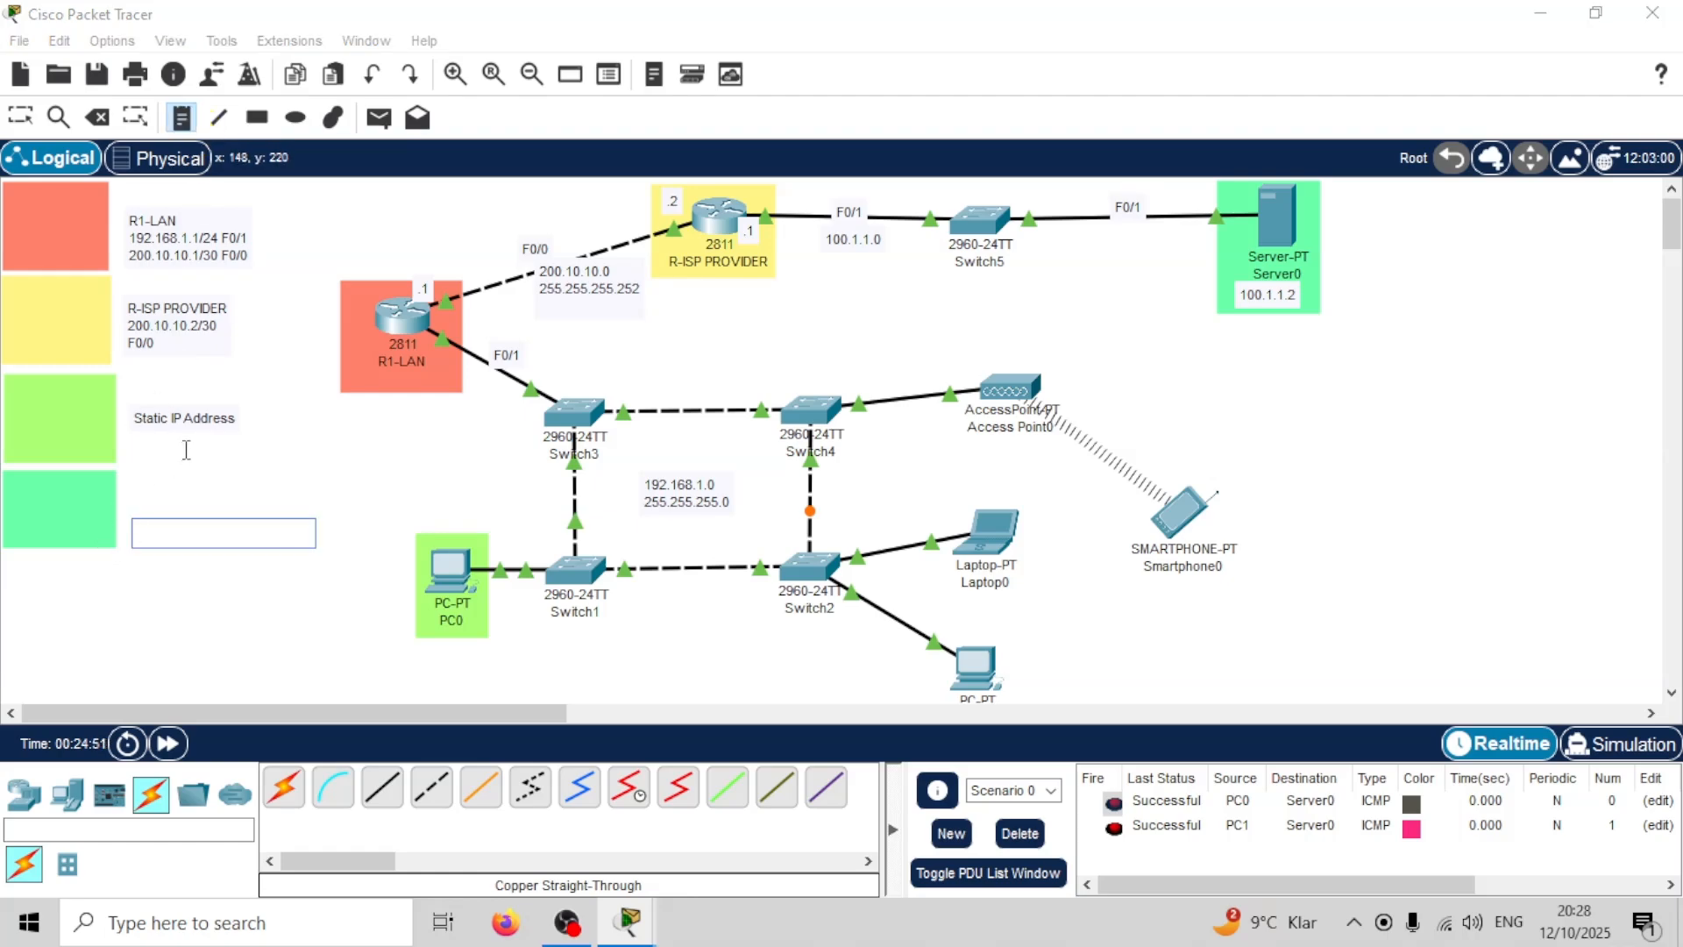
text(Web-Server)
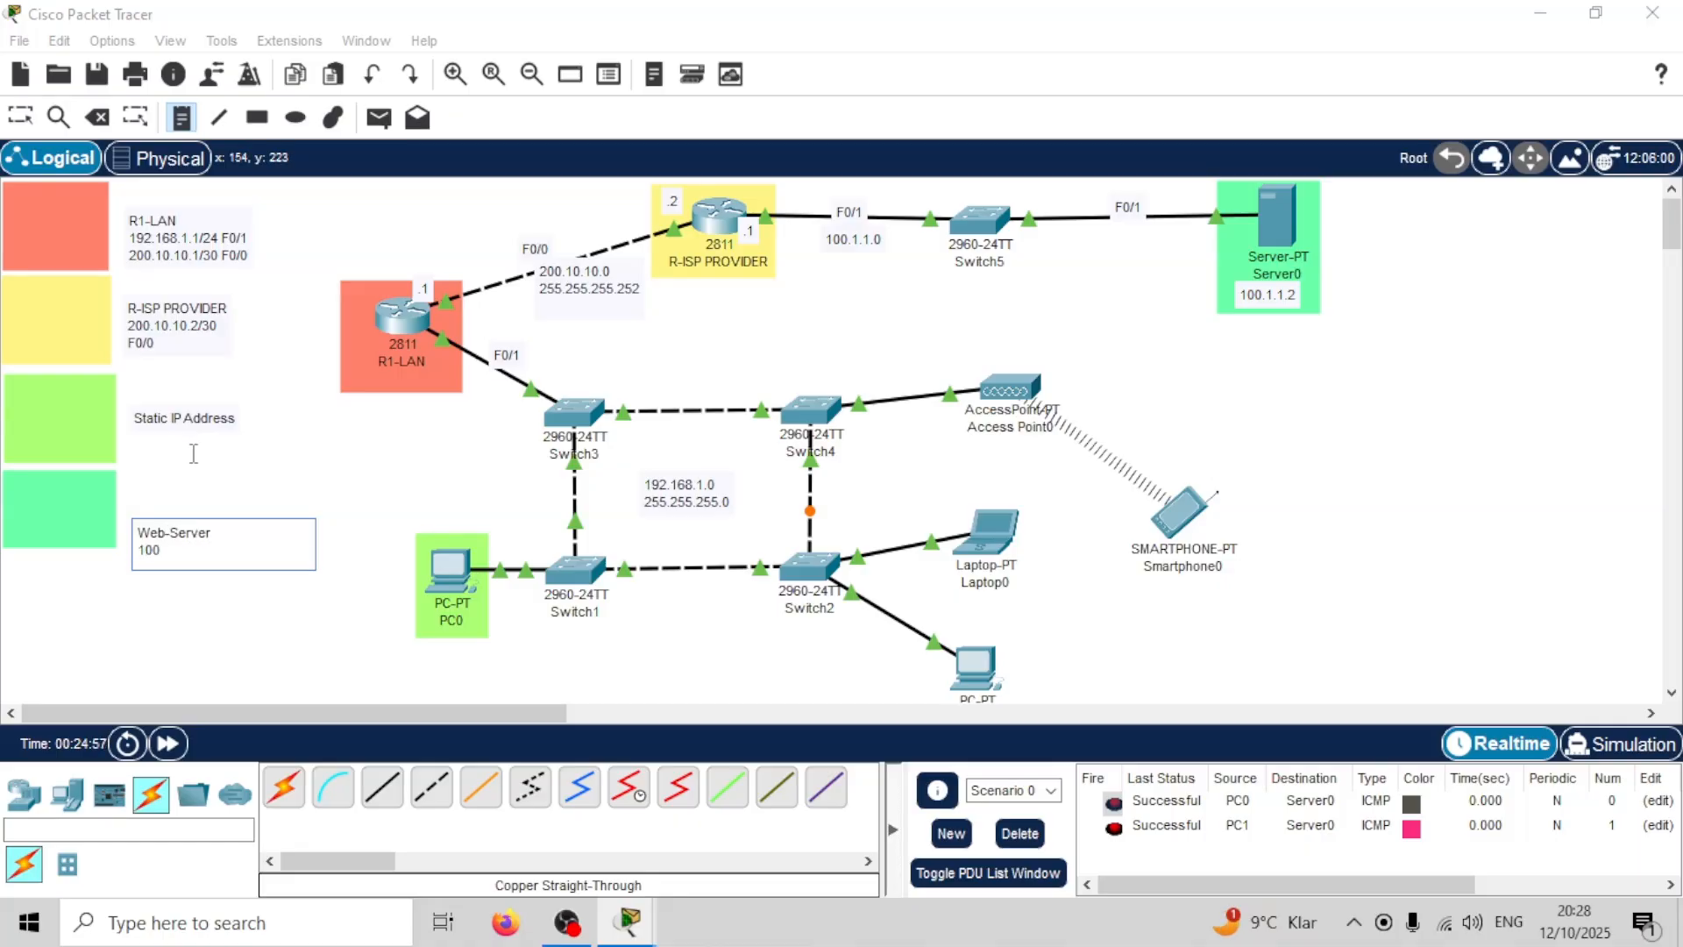
text(2)
click(196, 463)
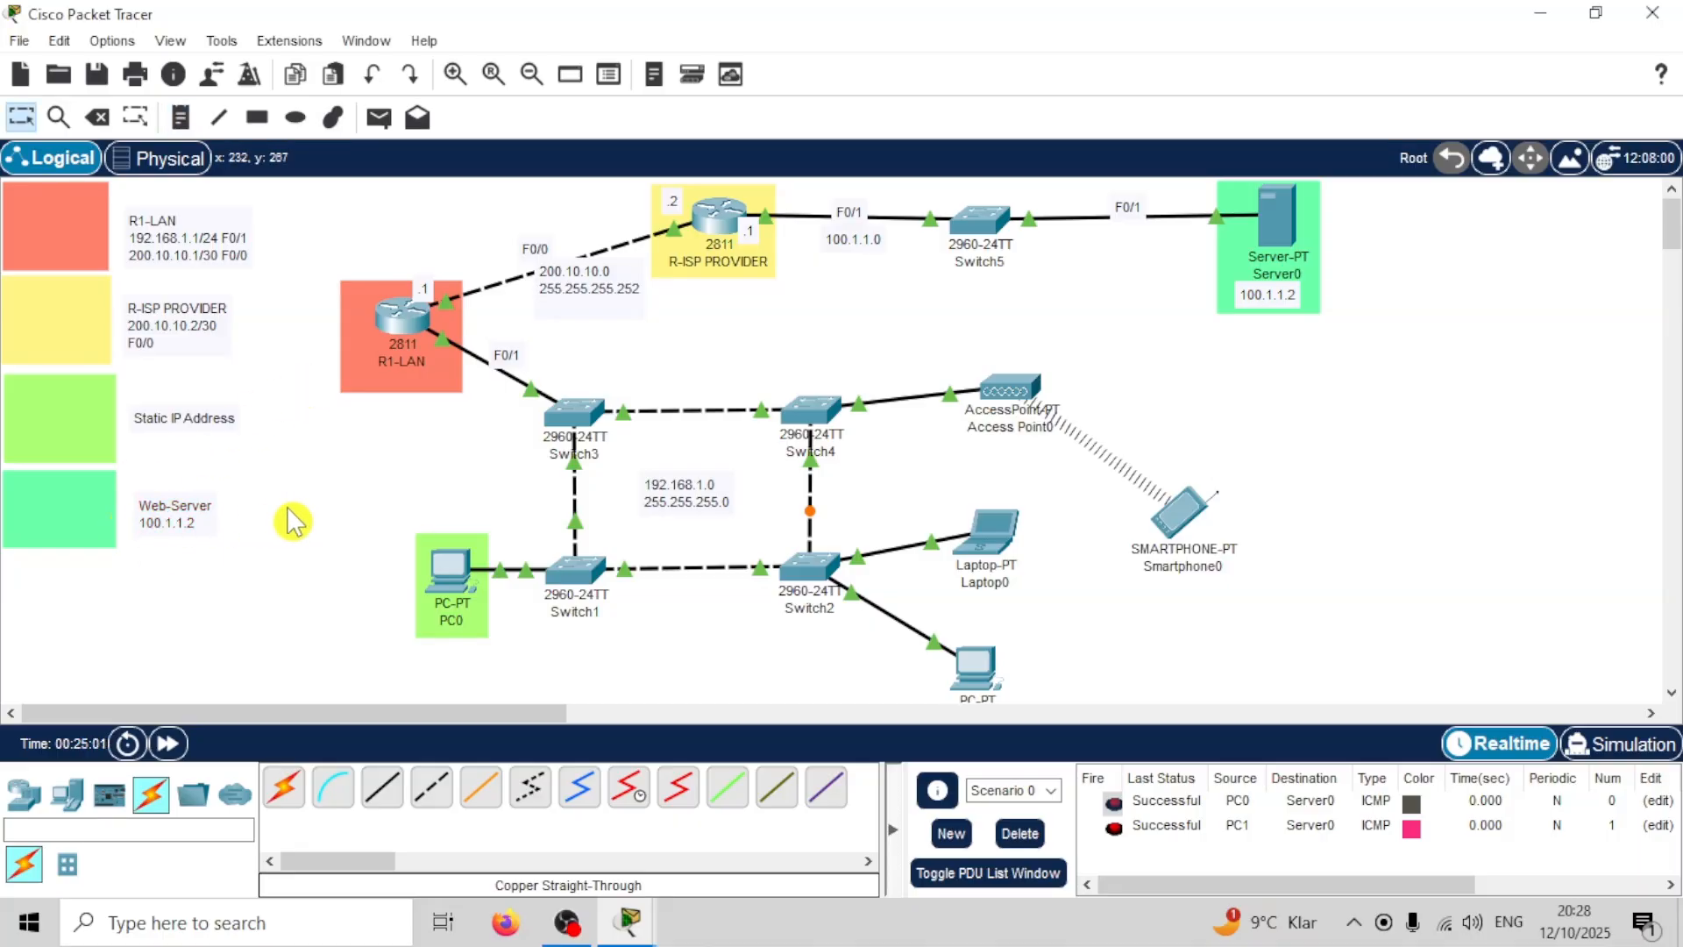
Step: Rename Server0 as Web-Server in the topology
click(1285, 263)
click(1294, 270)
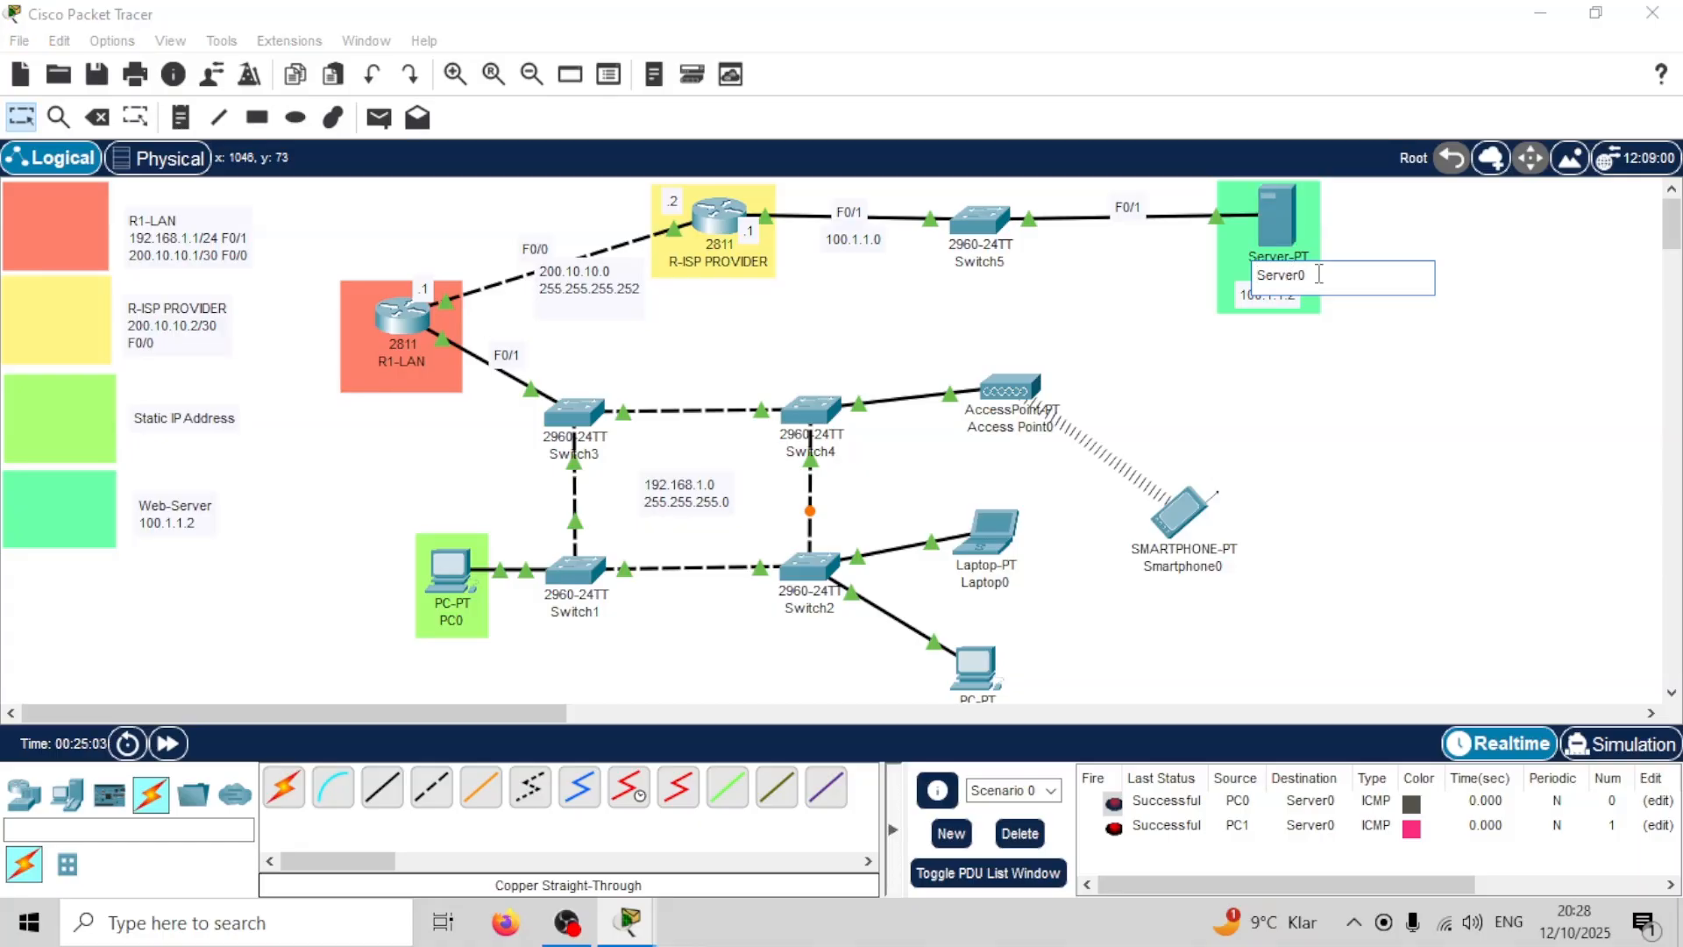
drag(1316, 273, 1207, 268)
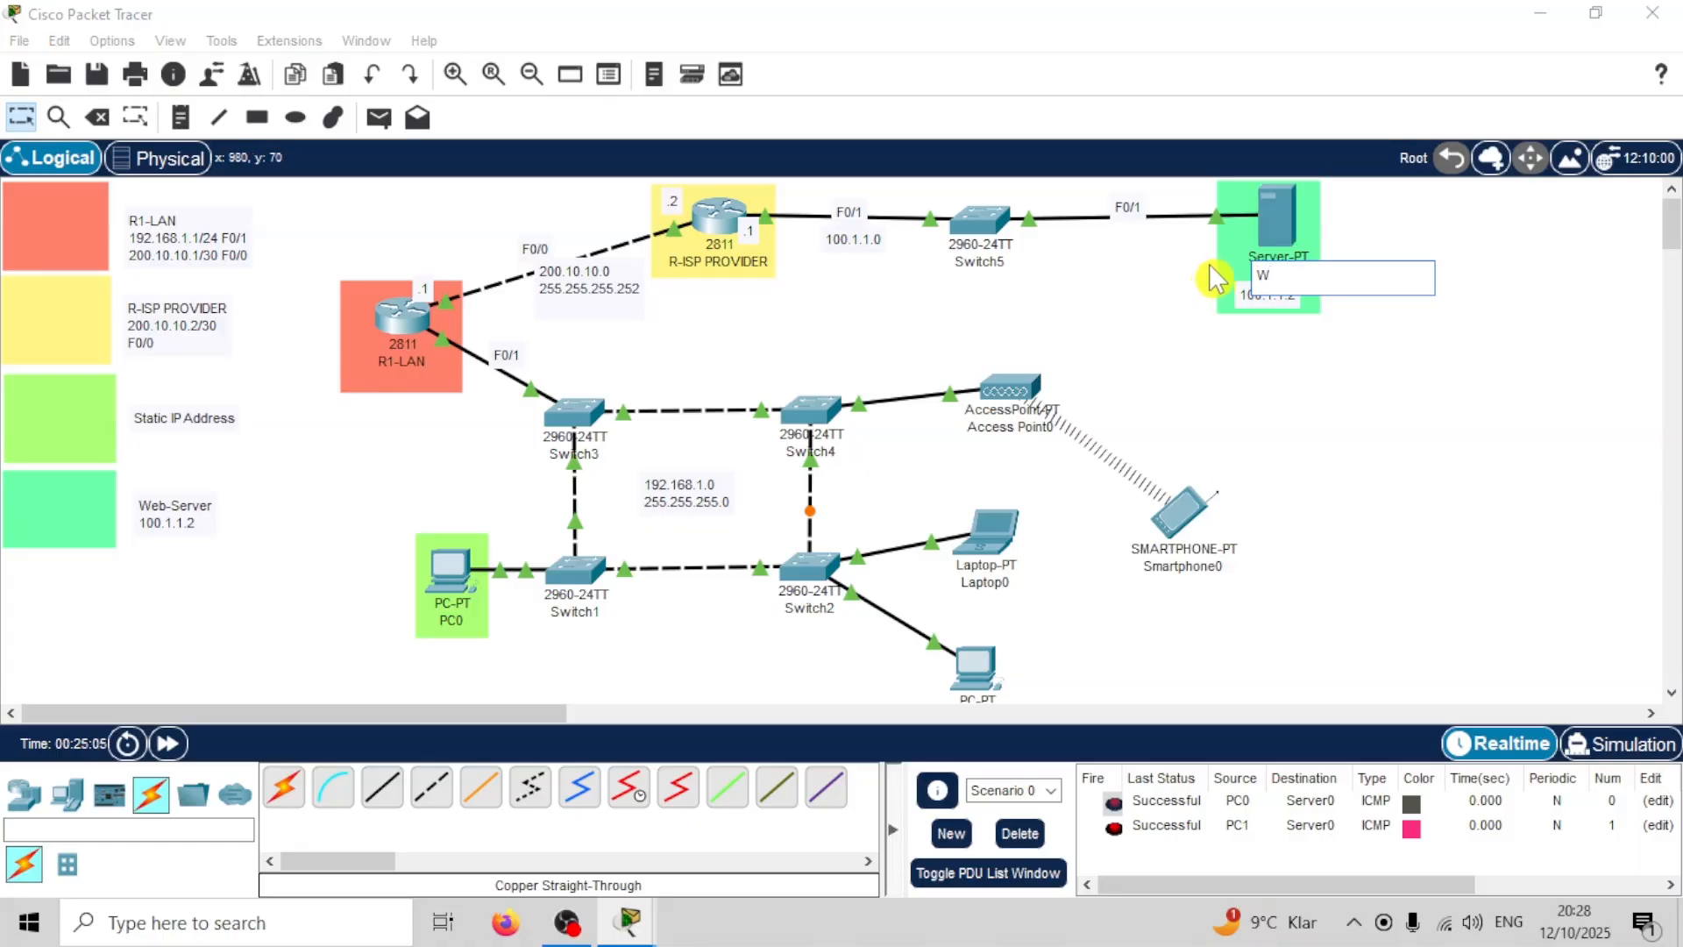
text(Web-Server)
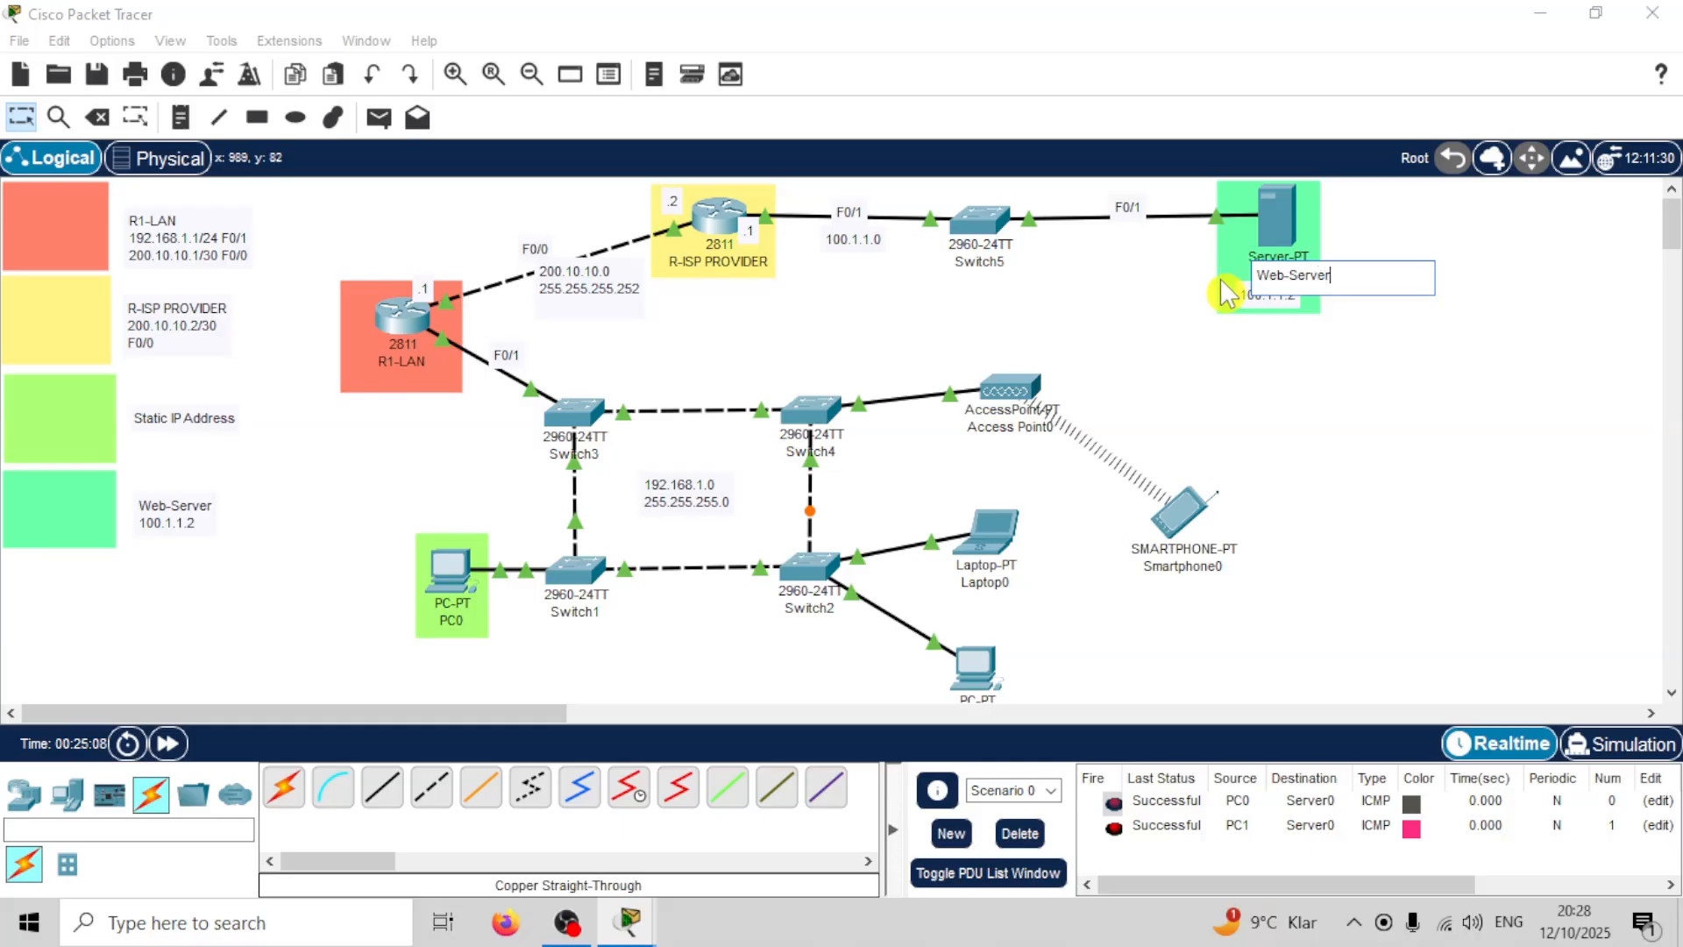
key(Return)
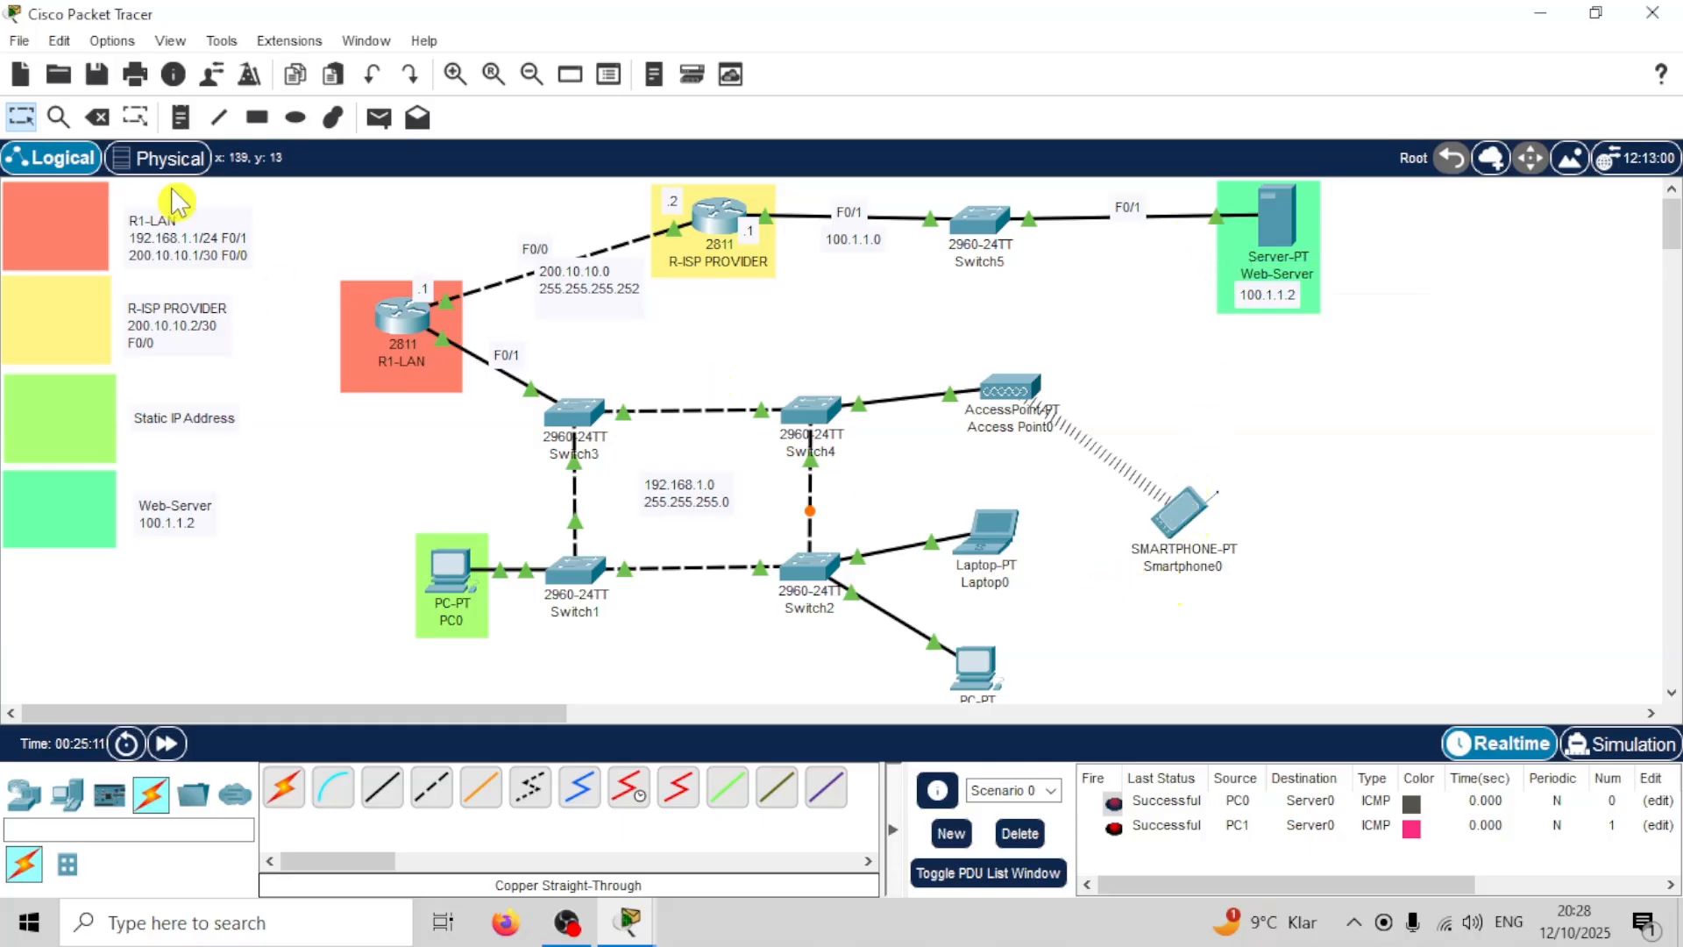
Step: Draw blue filled rectangles behind Smartphone0, Laptop0 and PC1
click(259, 116)
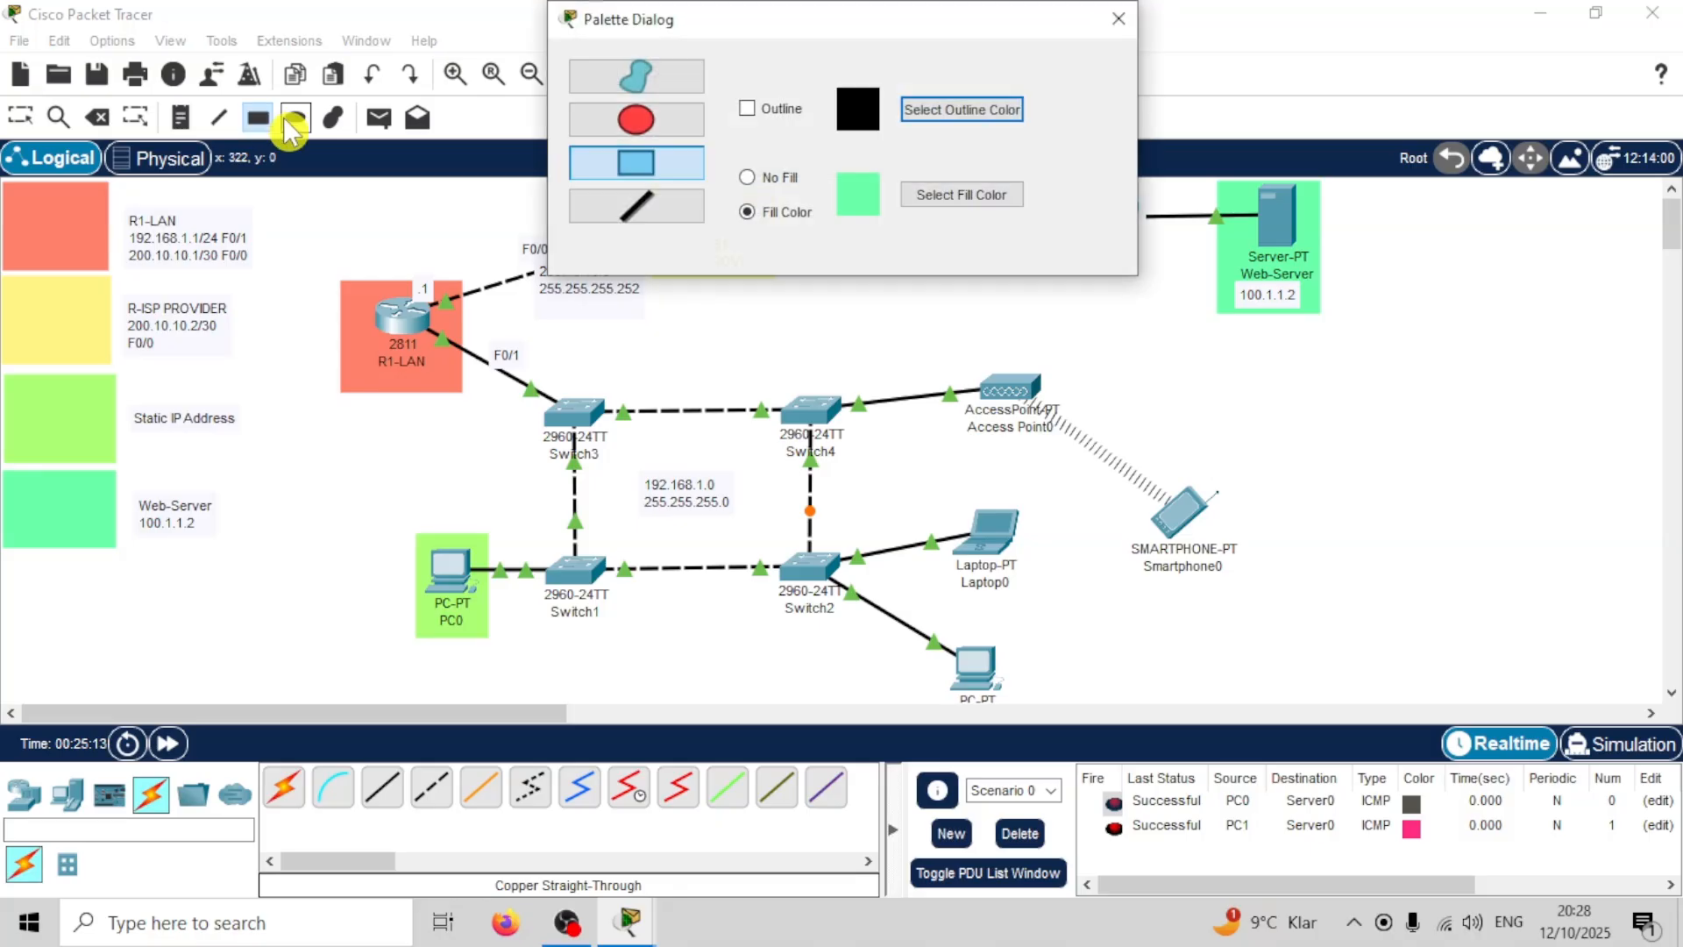
click(964, 195)
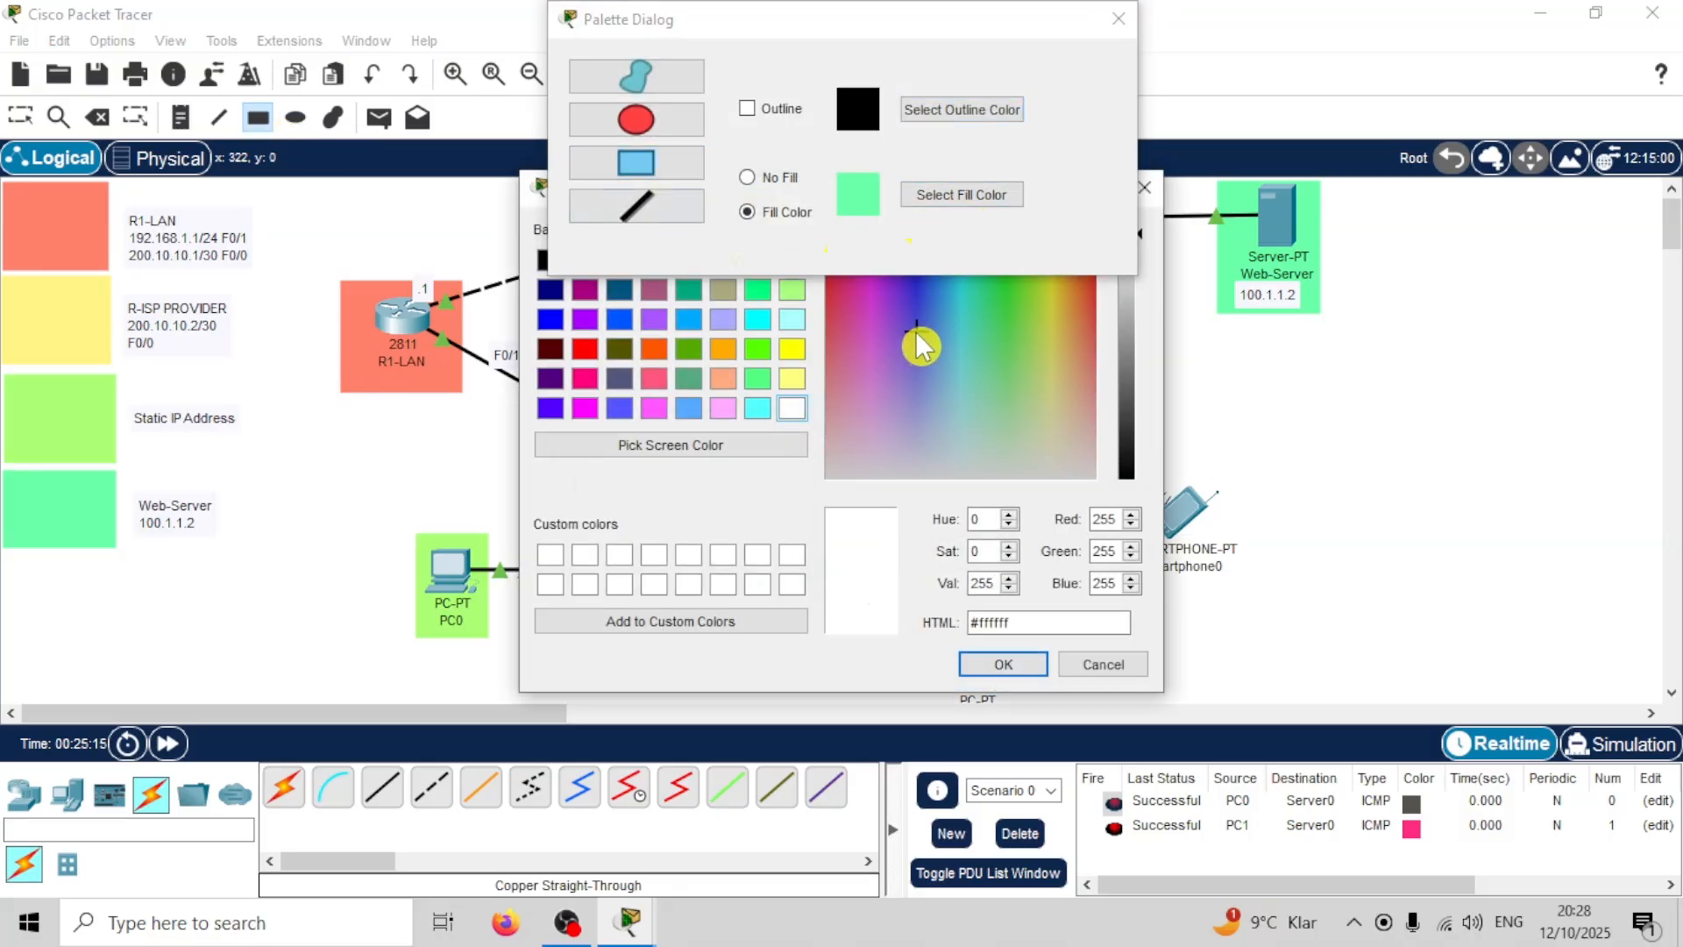
click(916, 333)
click(1006, 663)
click(1119, 18)
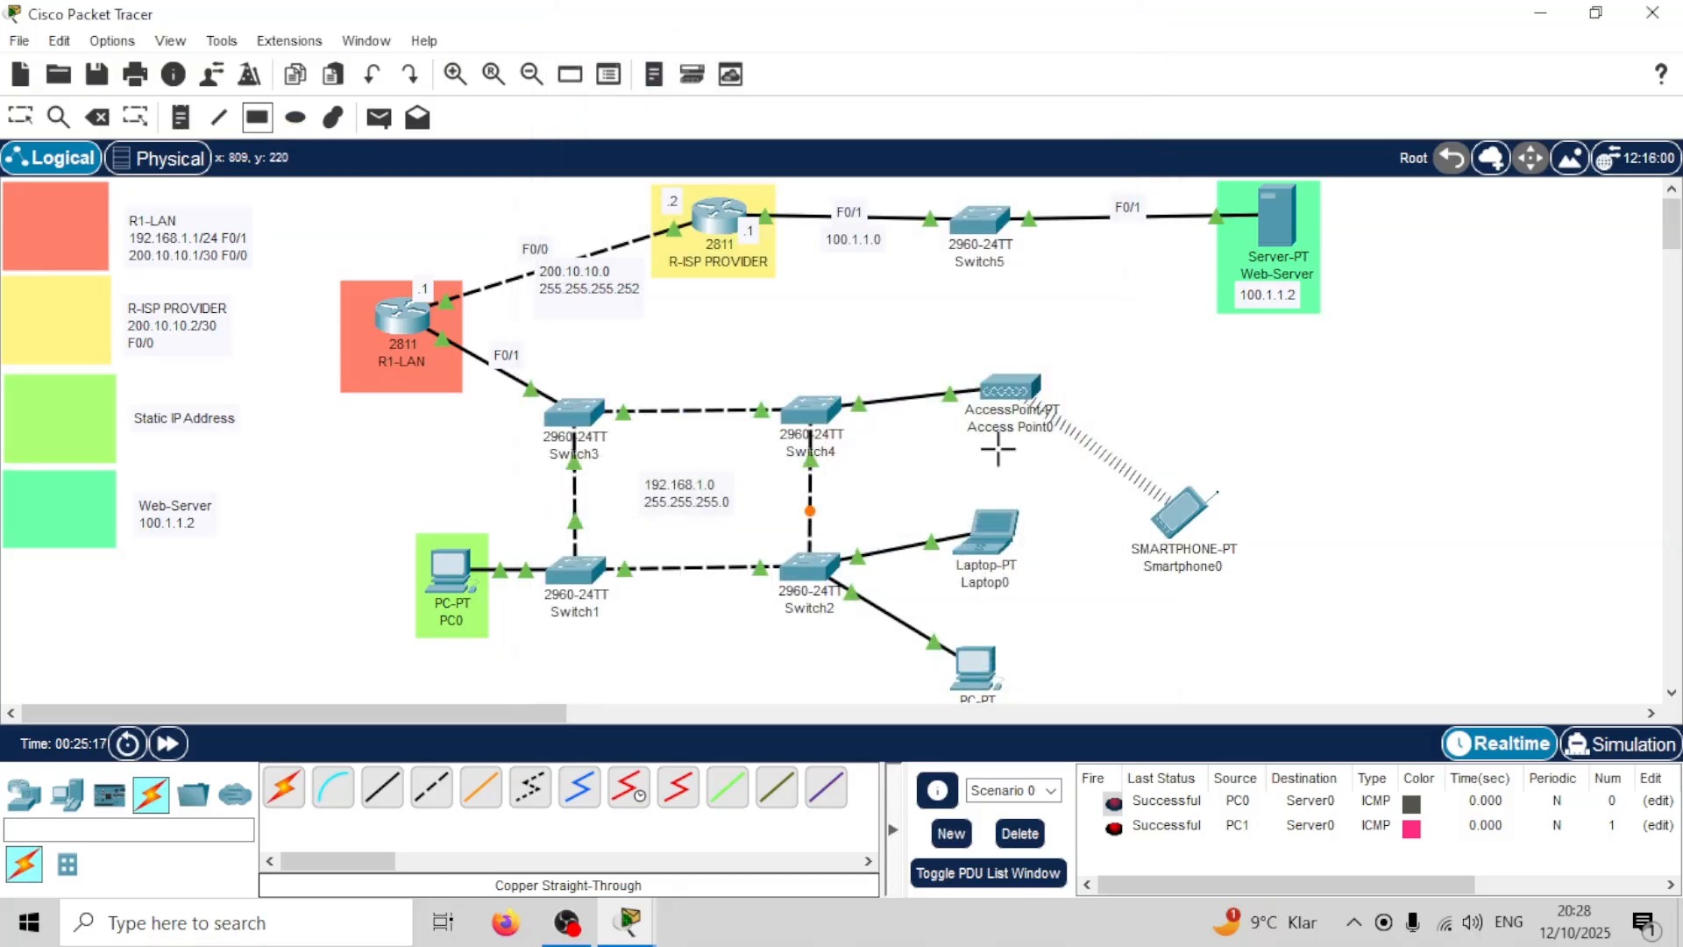
drag(1107, 460, 1250, 579)
drag(921, 493, 1035, 599)
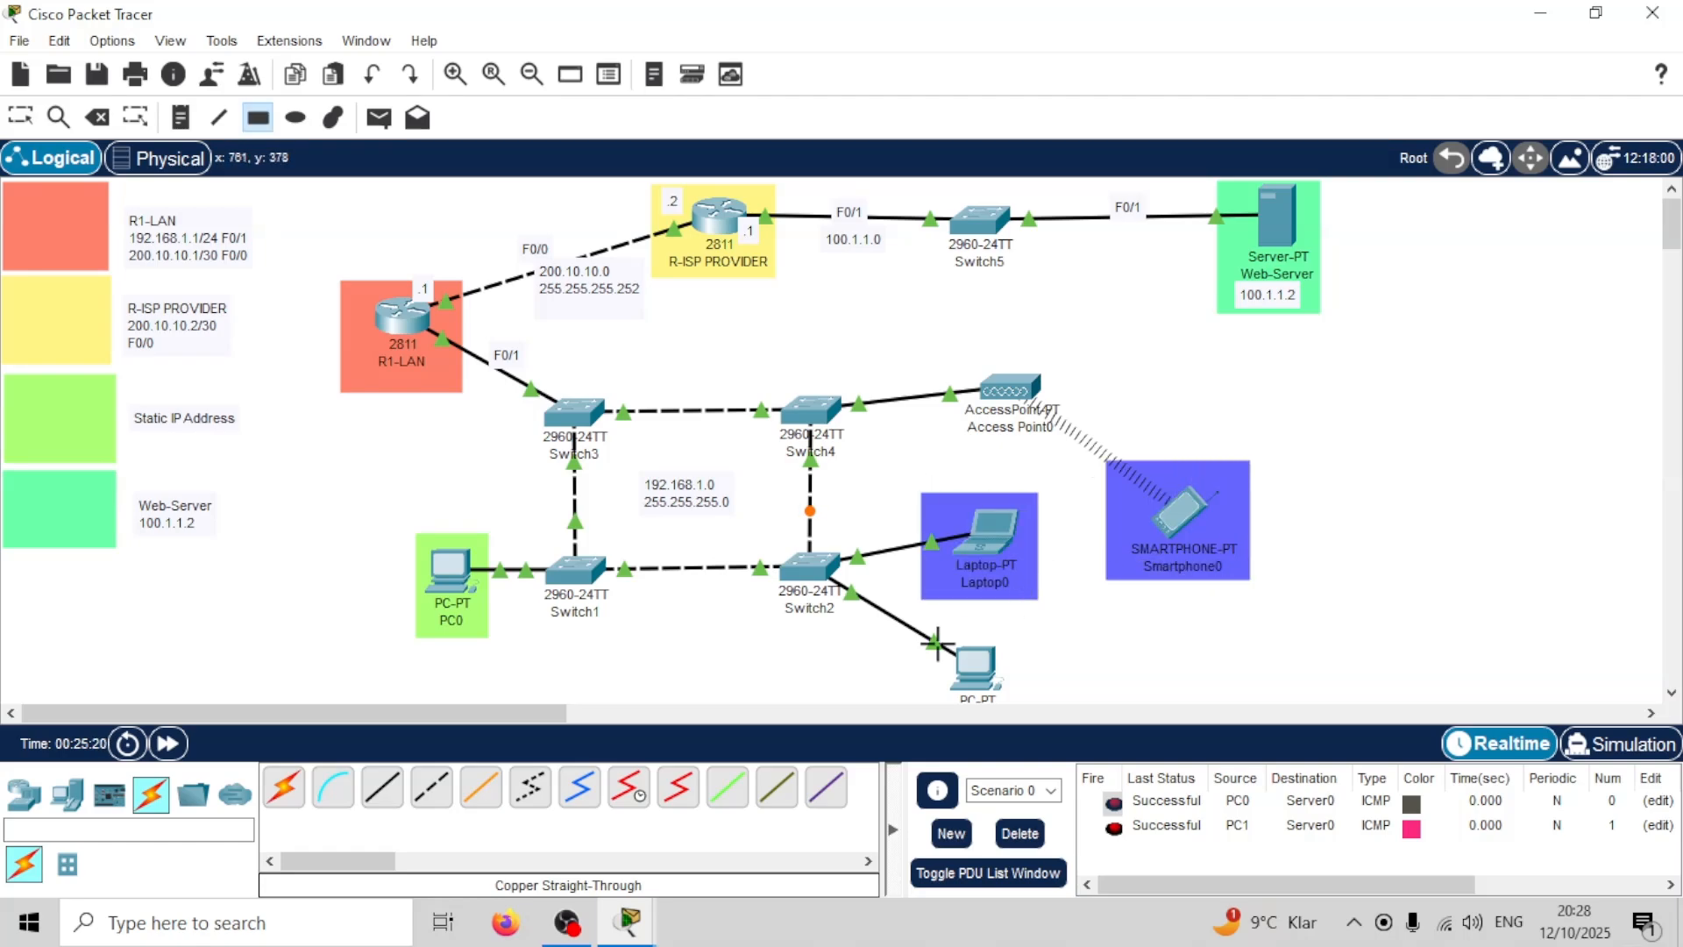
drag(912, 626, 1022, 715)
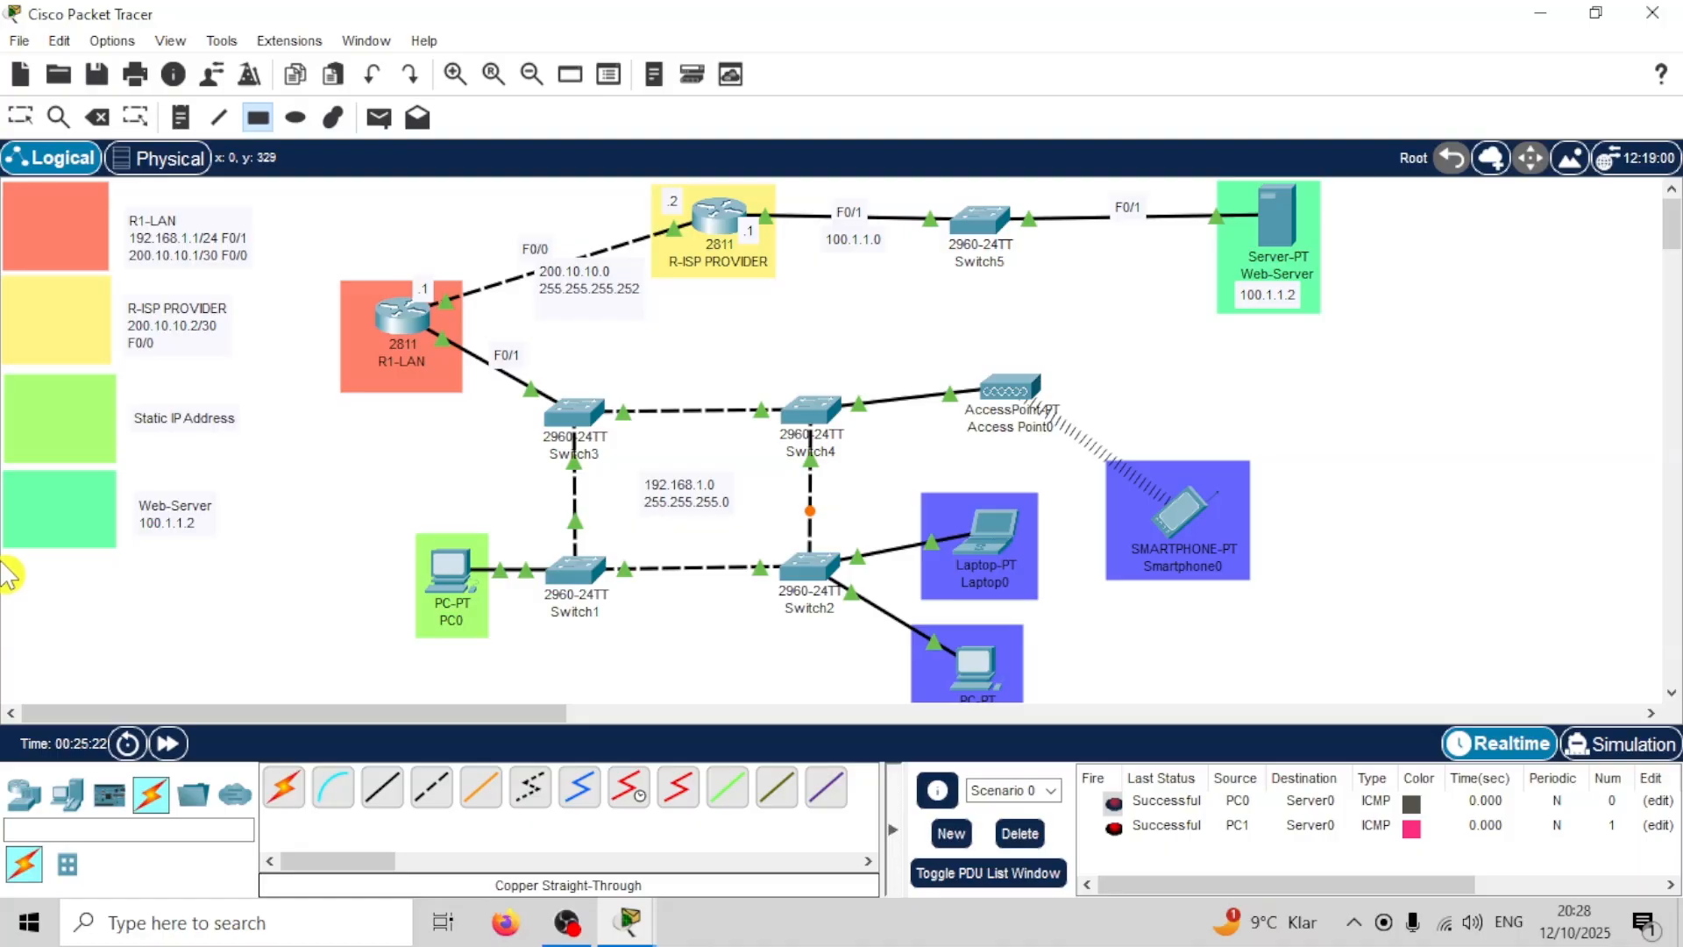
Step: Add a blue legend swatch below the Web-Server one and label it with the note "DHCP IP Address"
drag(7, 556, 114, 621)
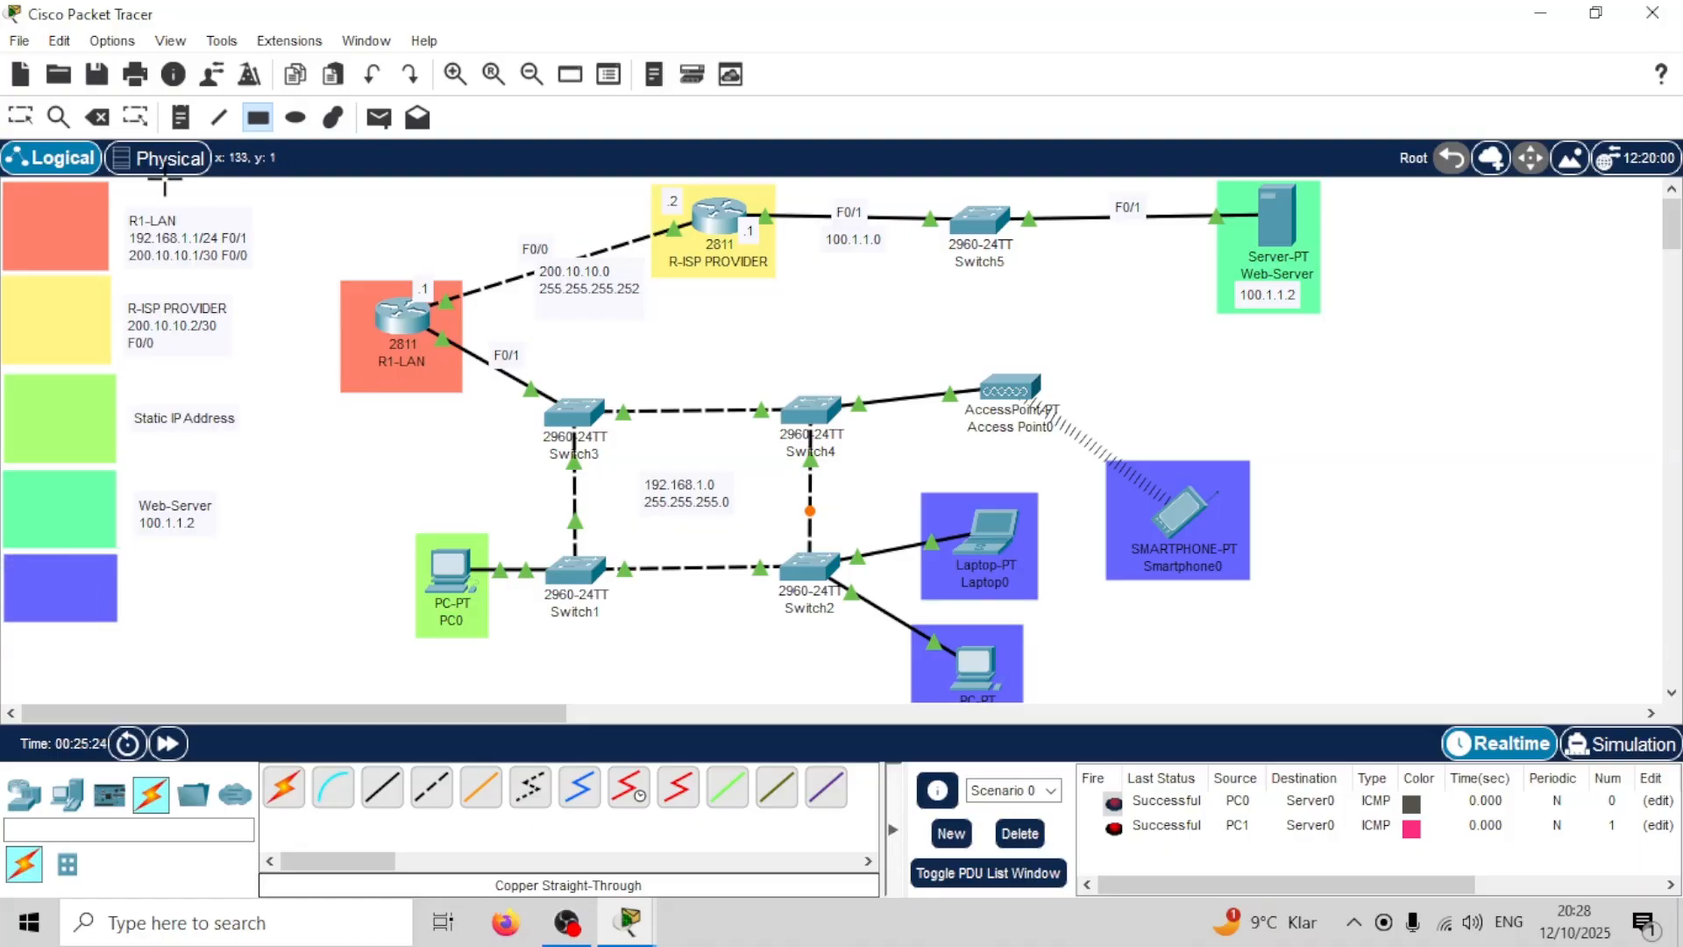
click(180, 117)
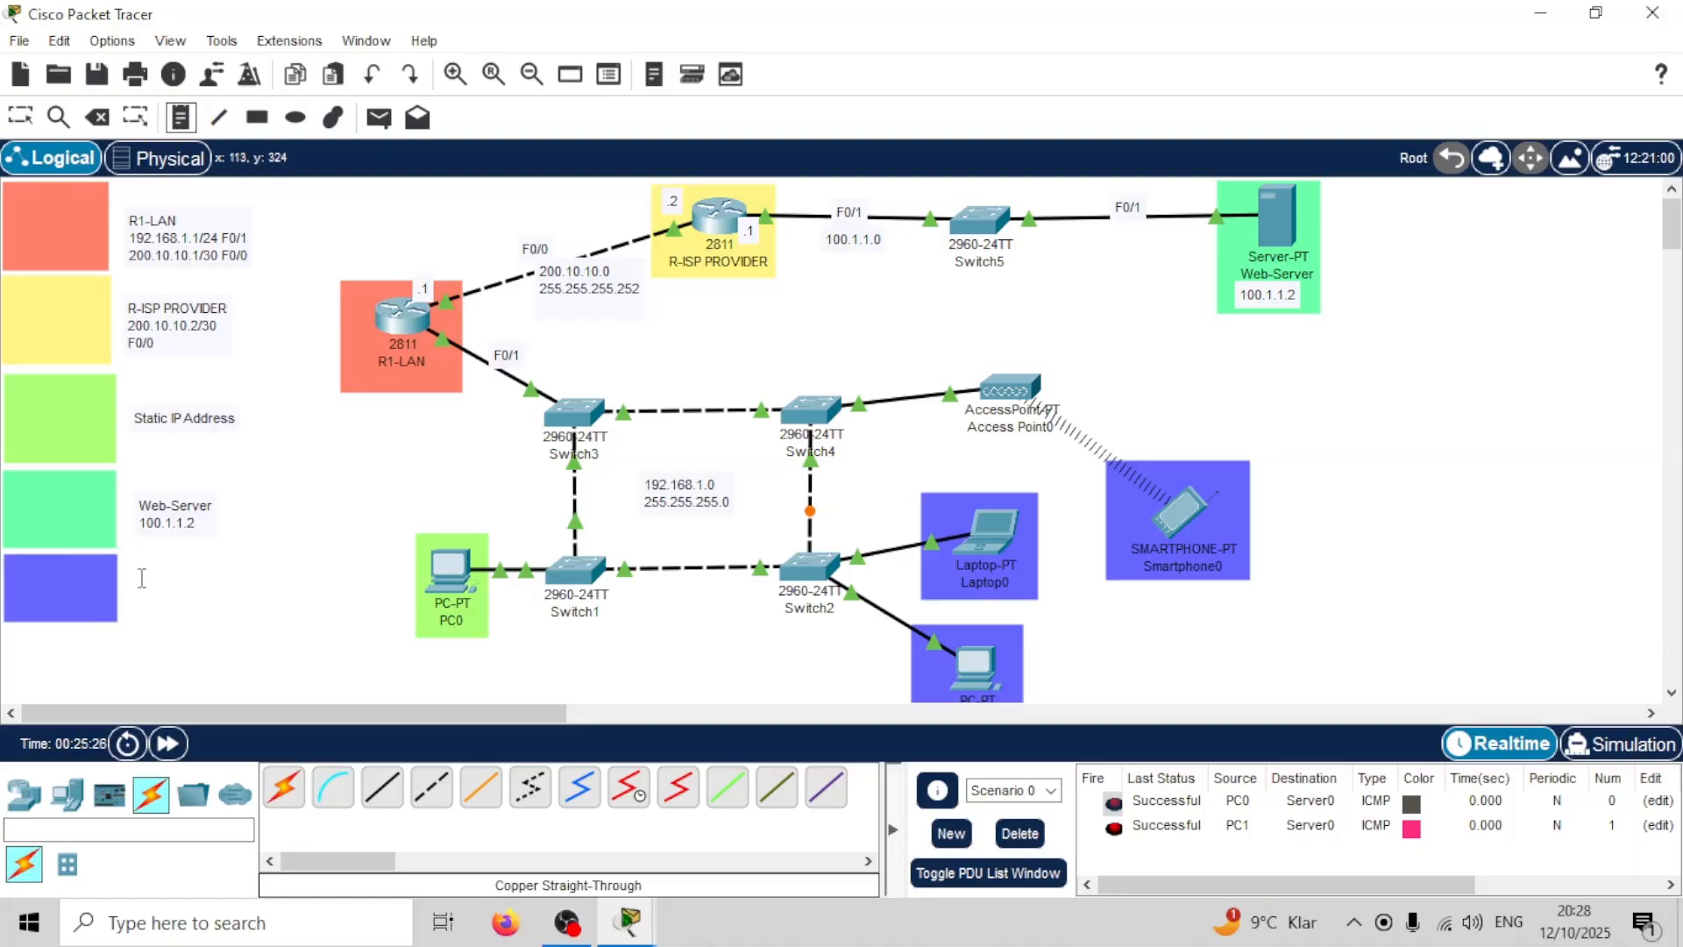
click(141, 577)
text(DHCP I)
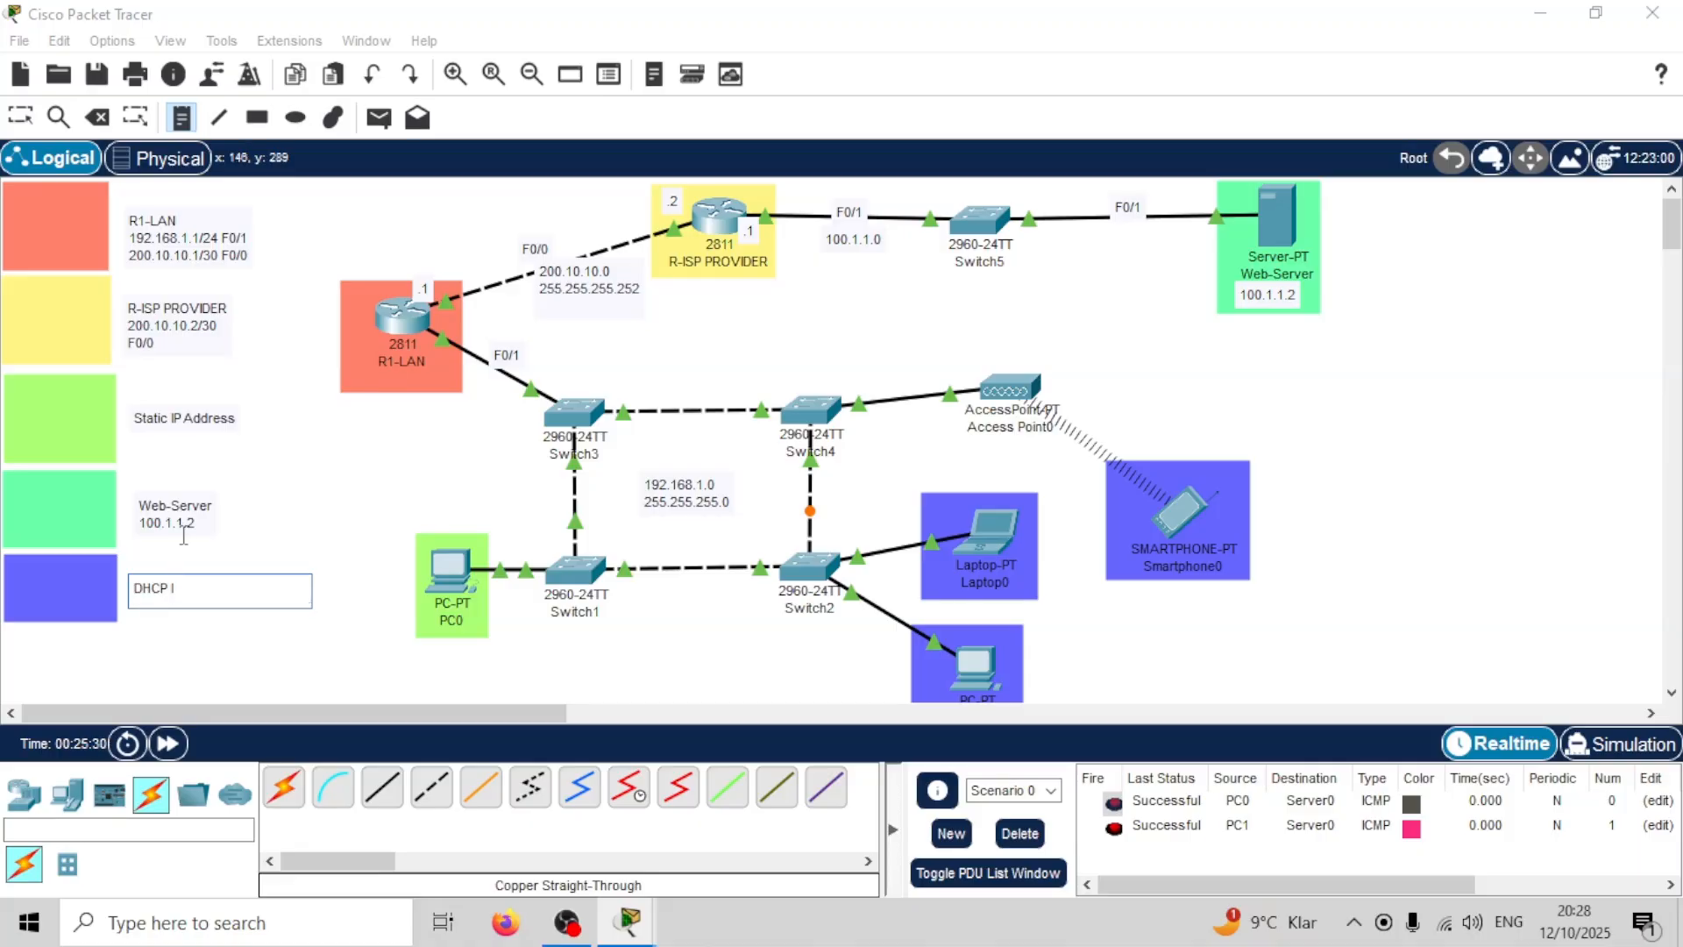
text(P a)
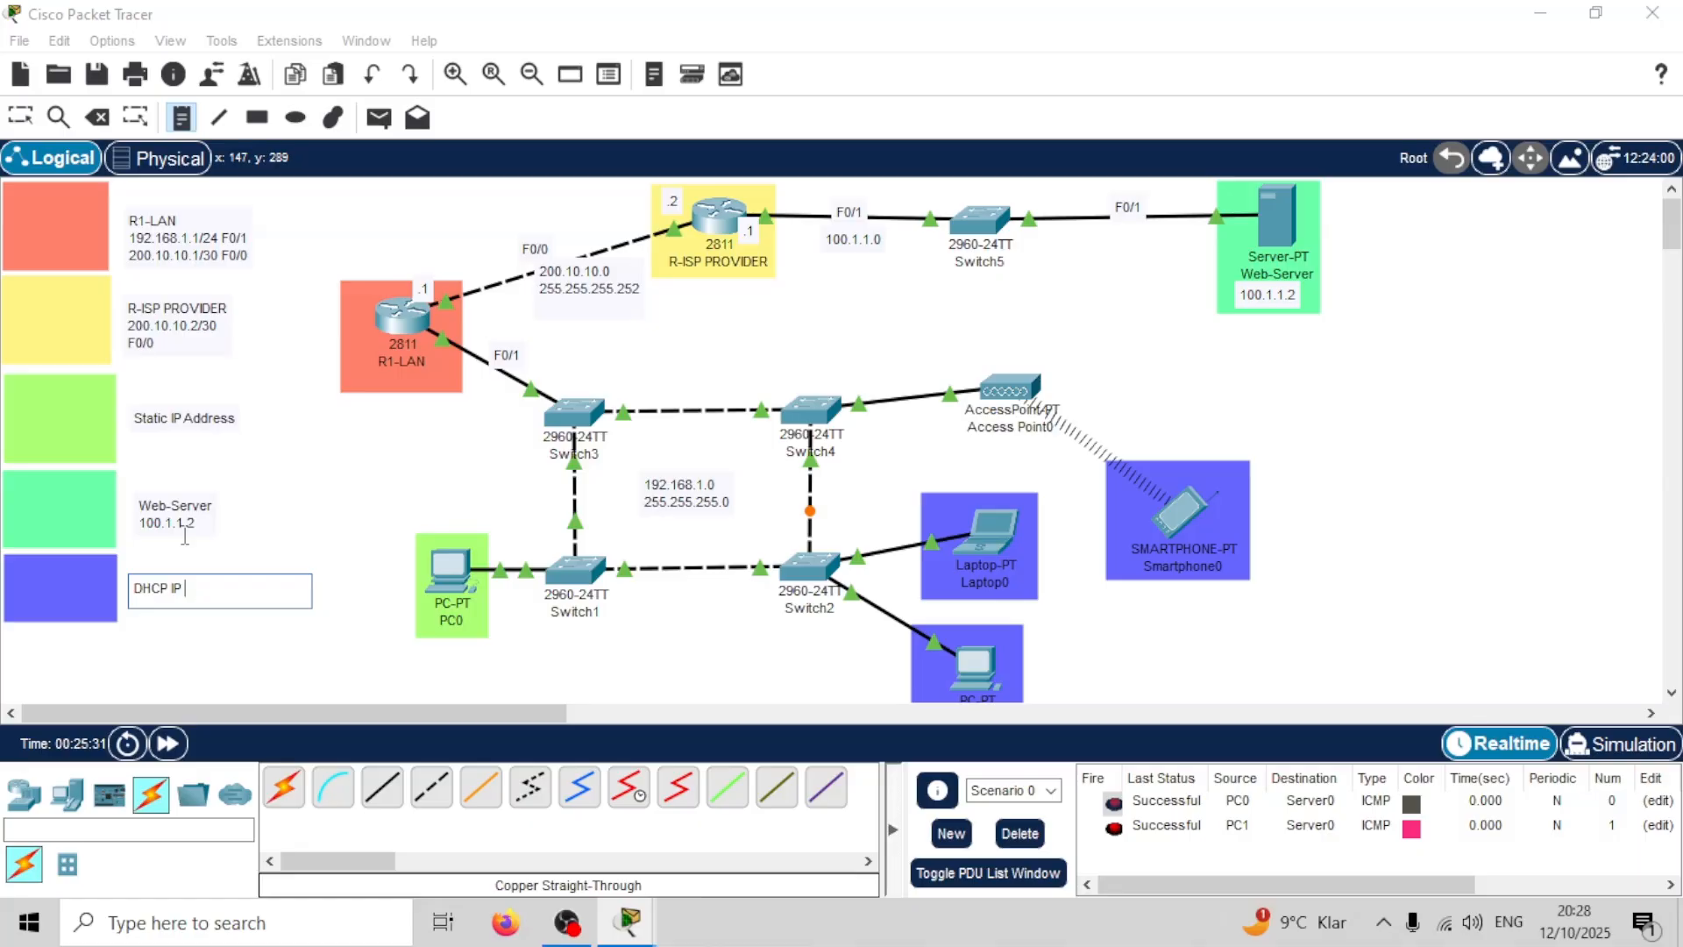
key(Escape)
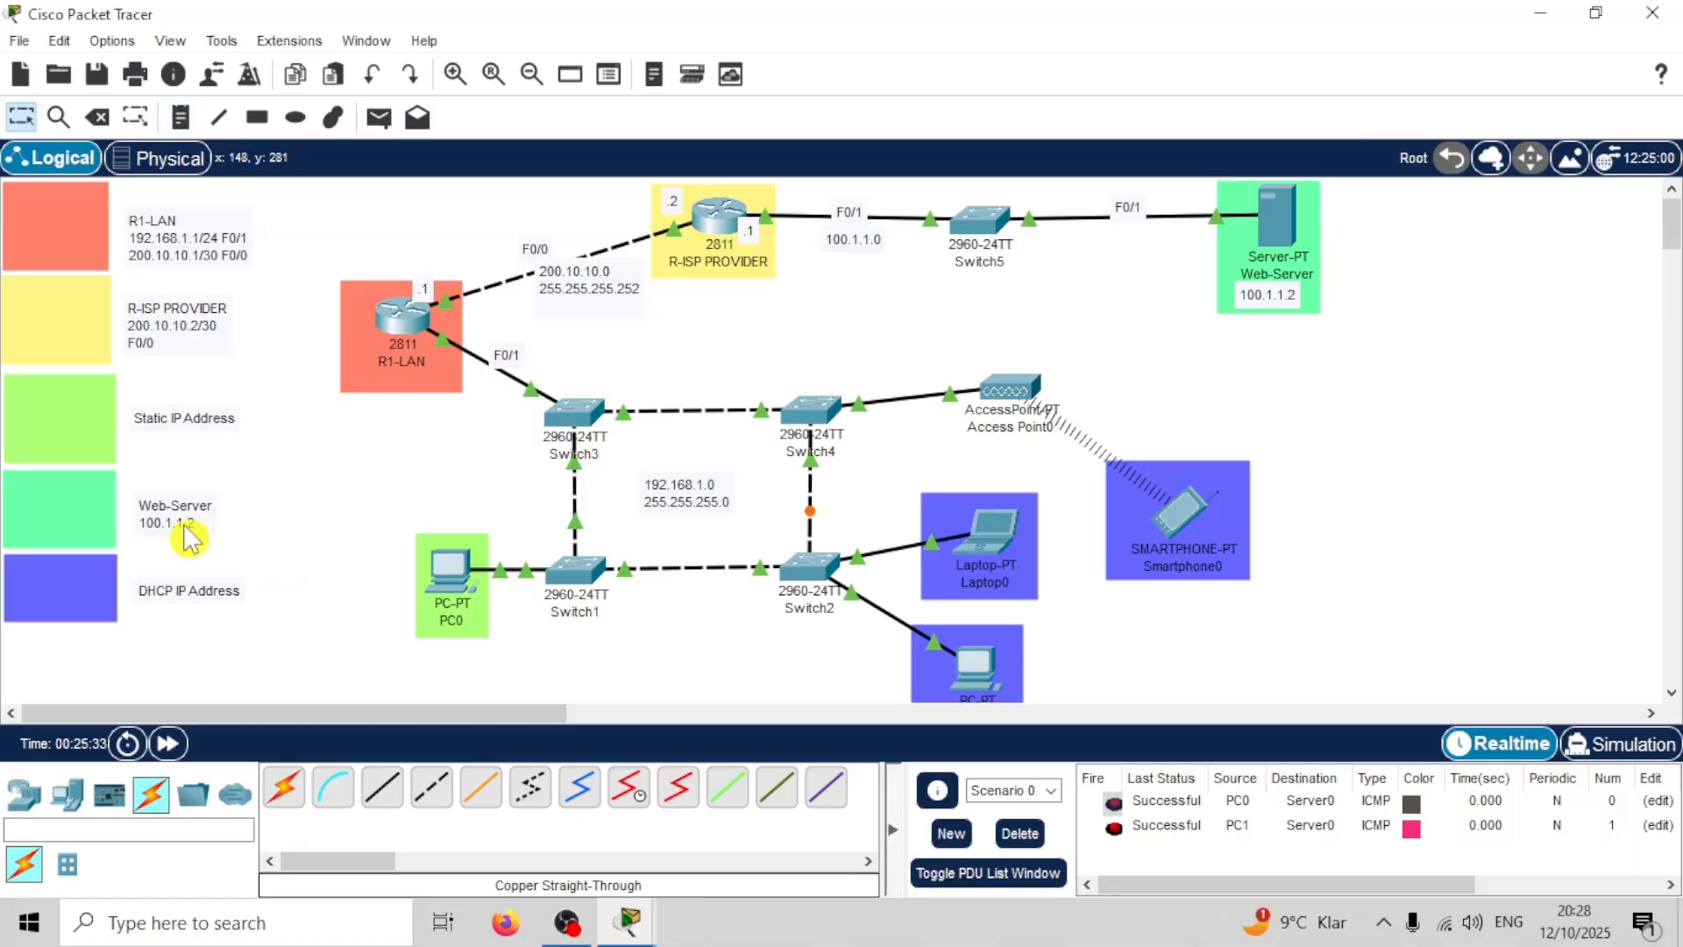
drag(184, 592, 177, 590)
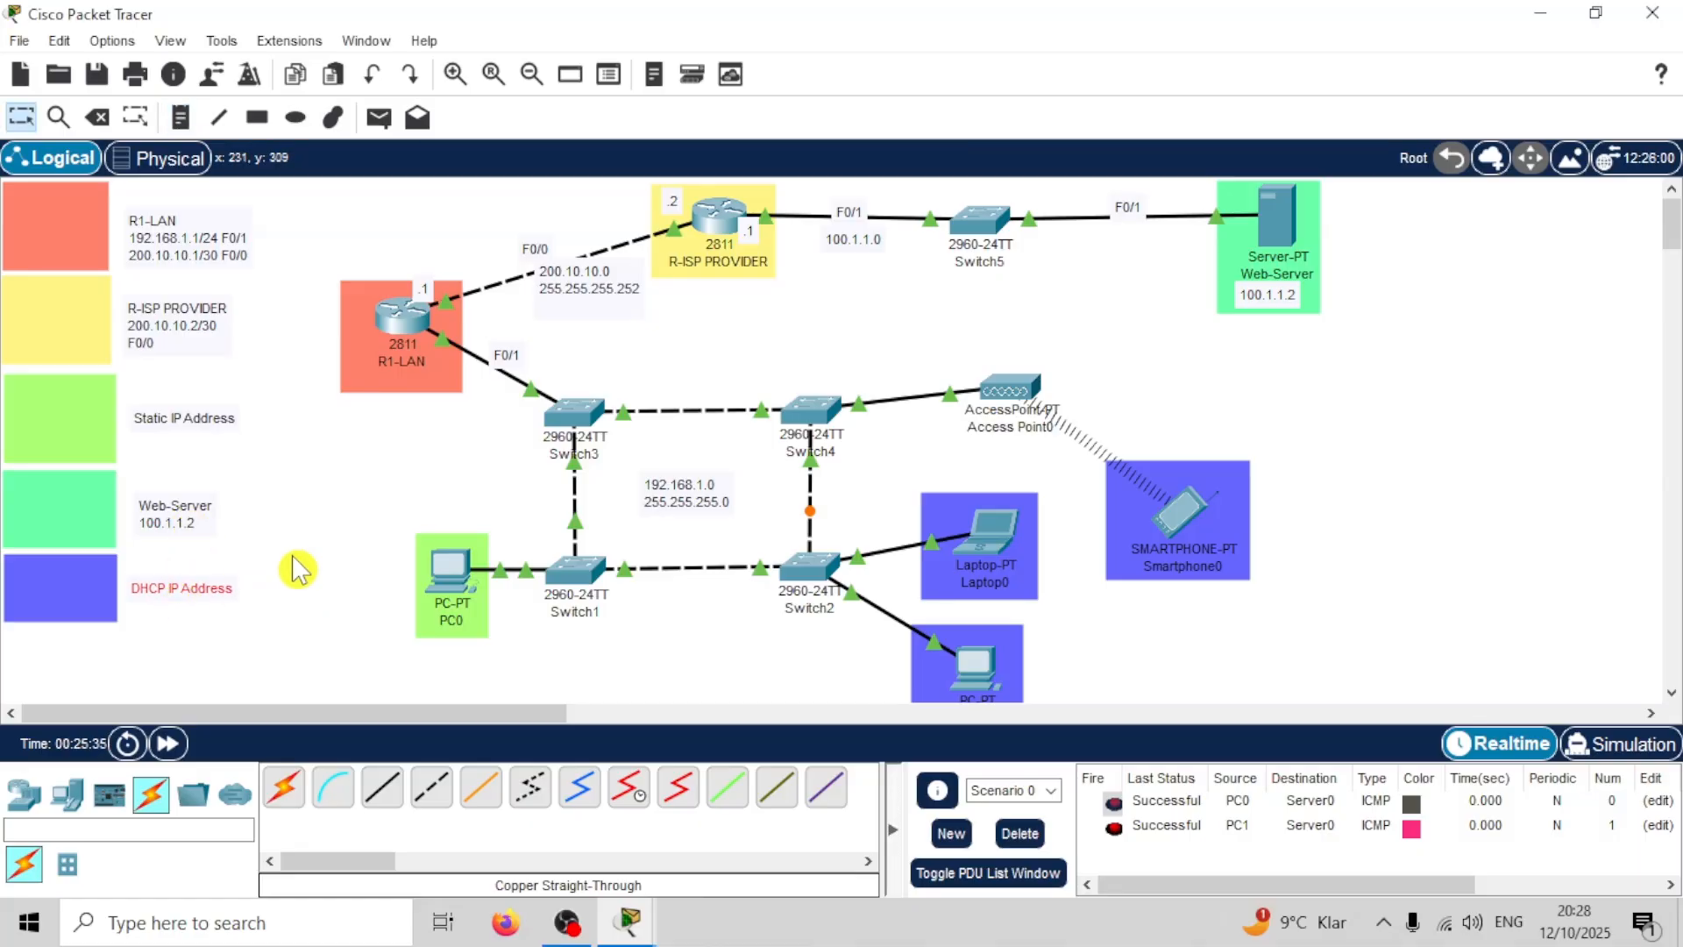
Step: Delete the test PDUs of Scenario 0 and send a new simple PDU from PC0 to Web-Server
click(1017, 834)
click(381, 117)
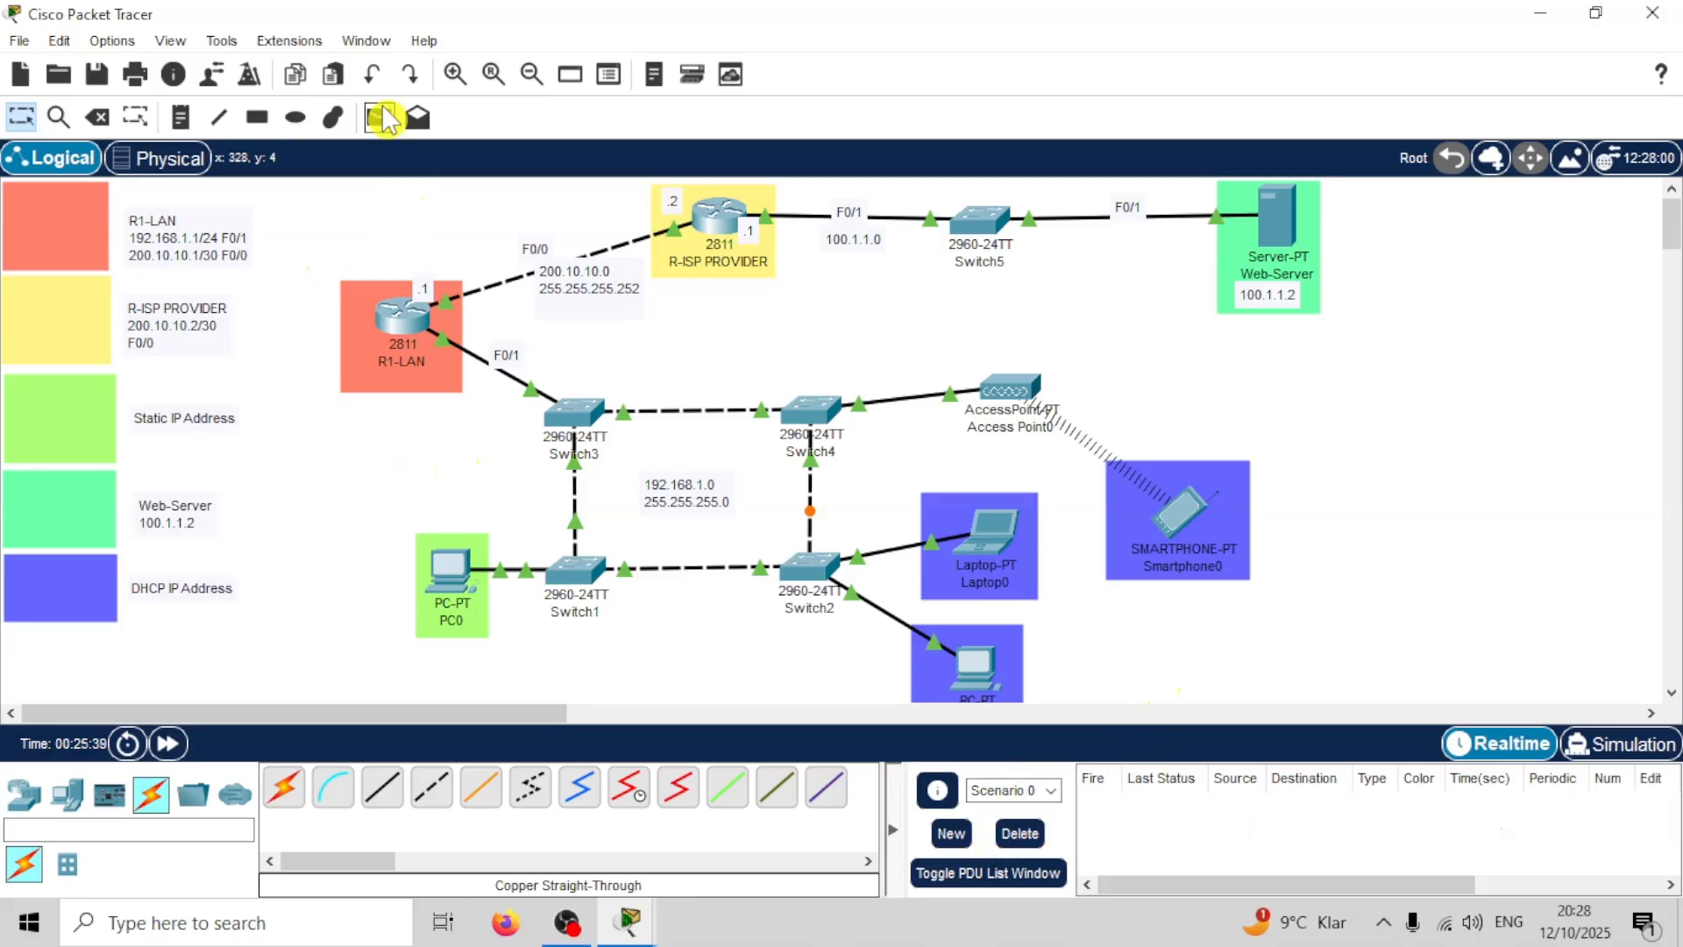
click(448, 570)
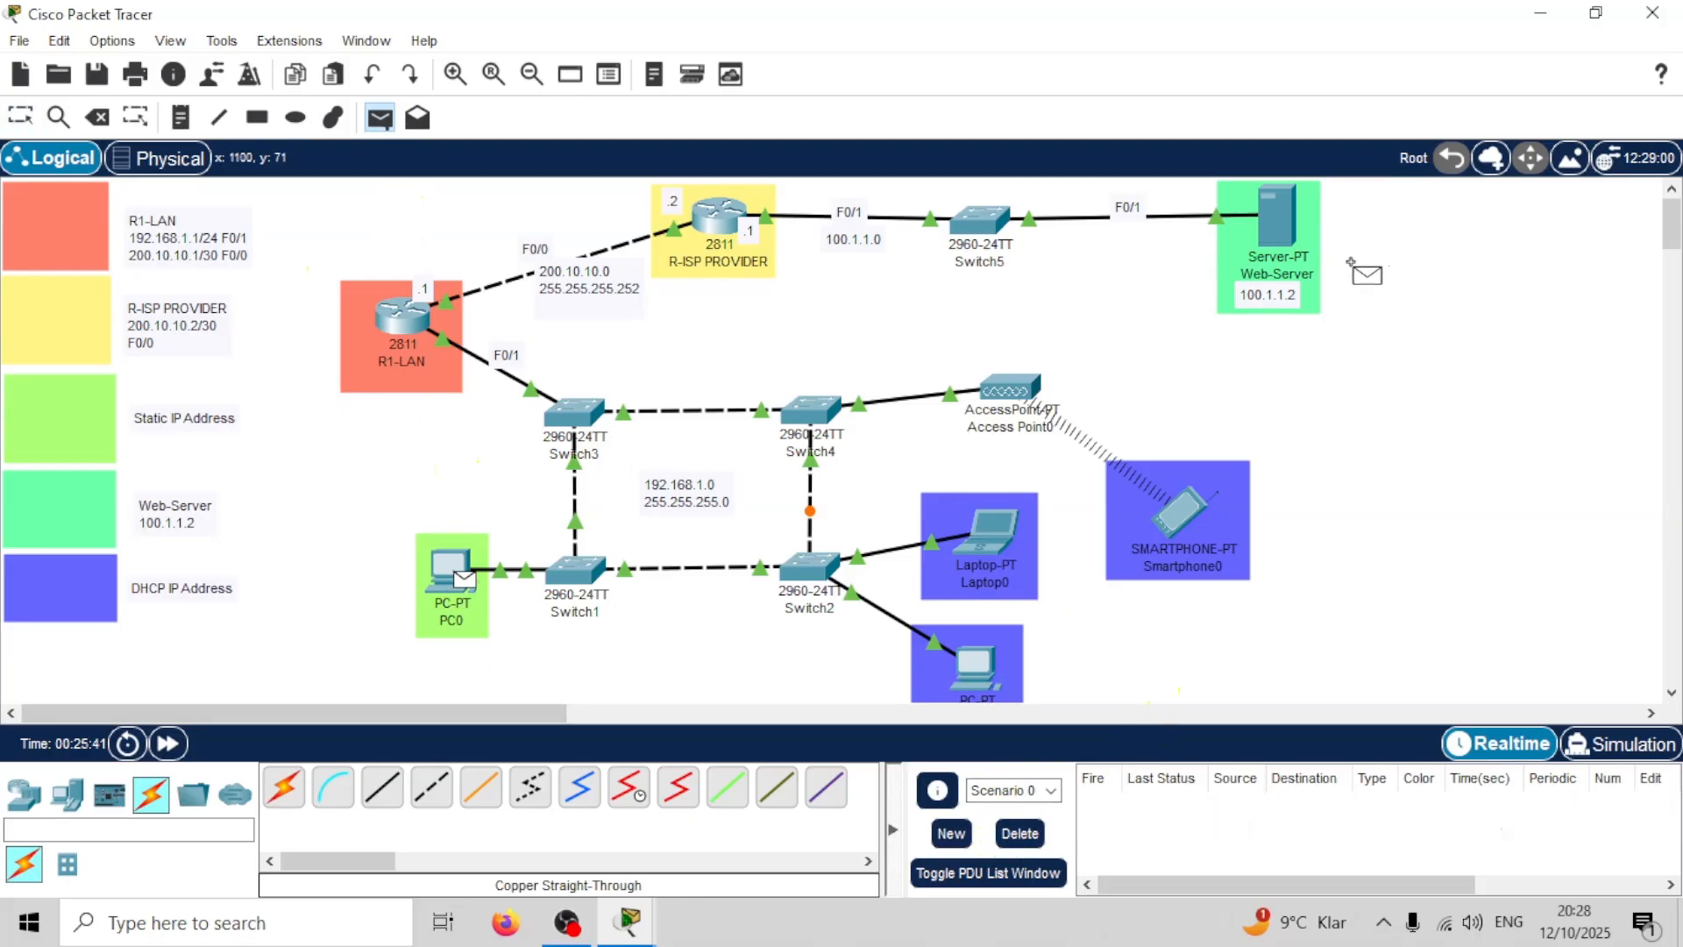
click(1289, 248)
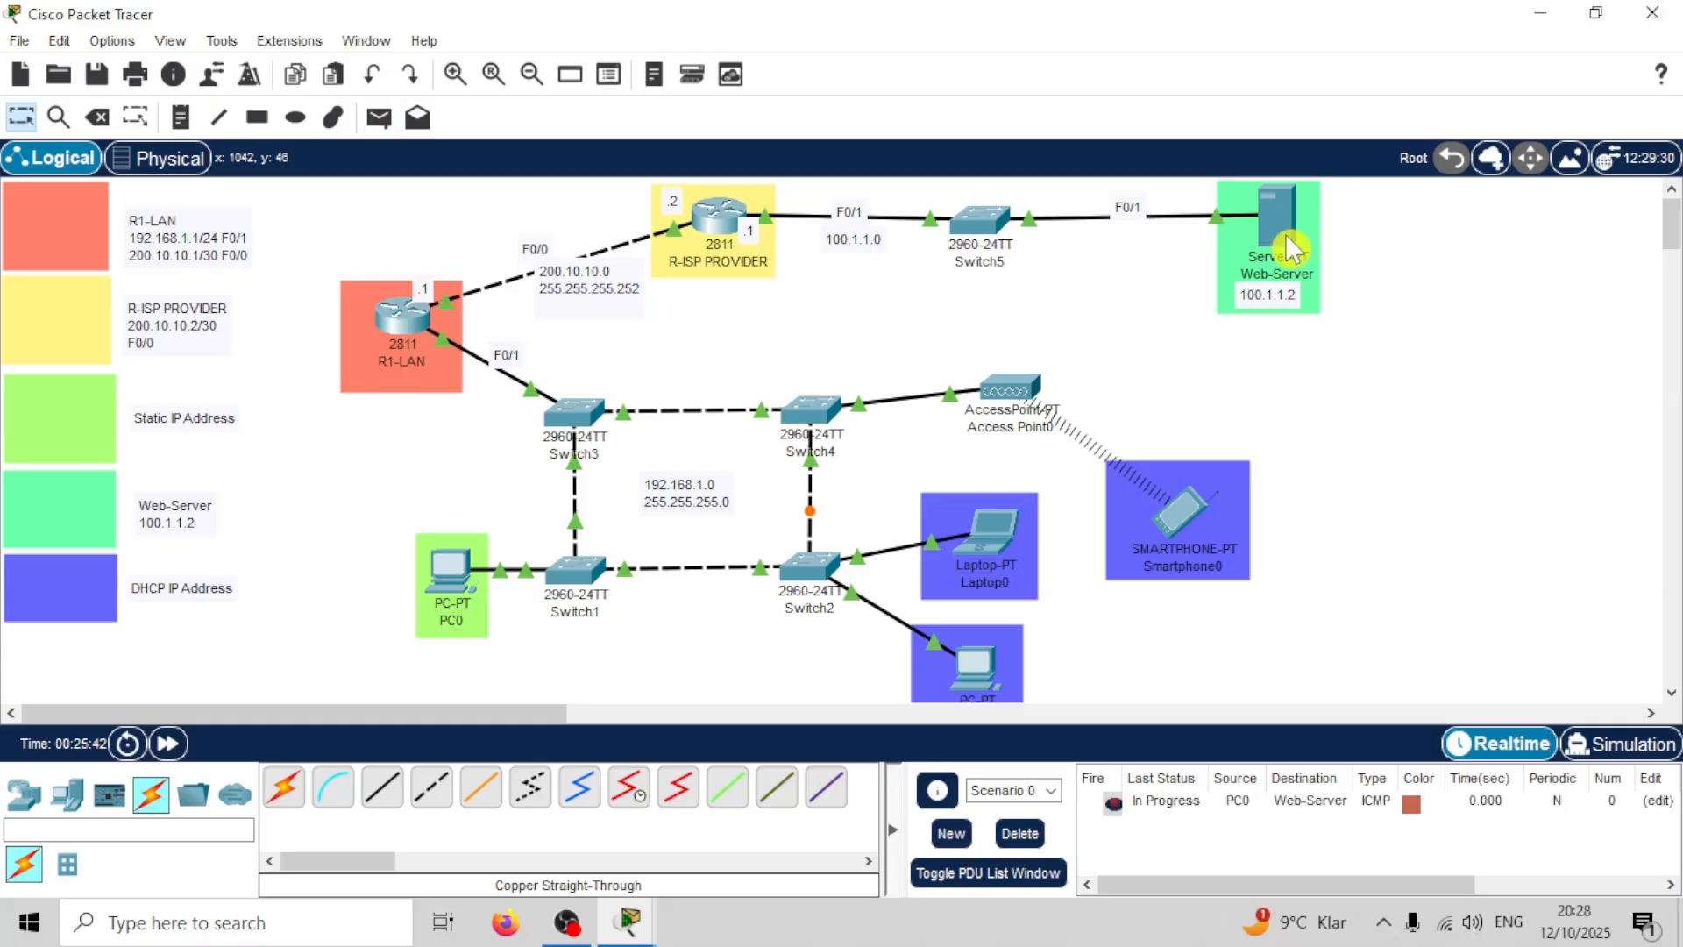
Step: Play the PC0 to Web-Server packet in Simulation mode and pause it once it arrives at R1-LAN
click(1593, 745)
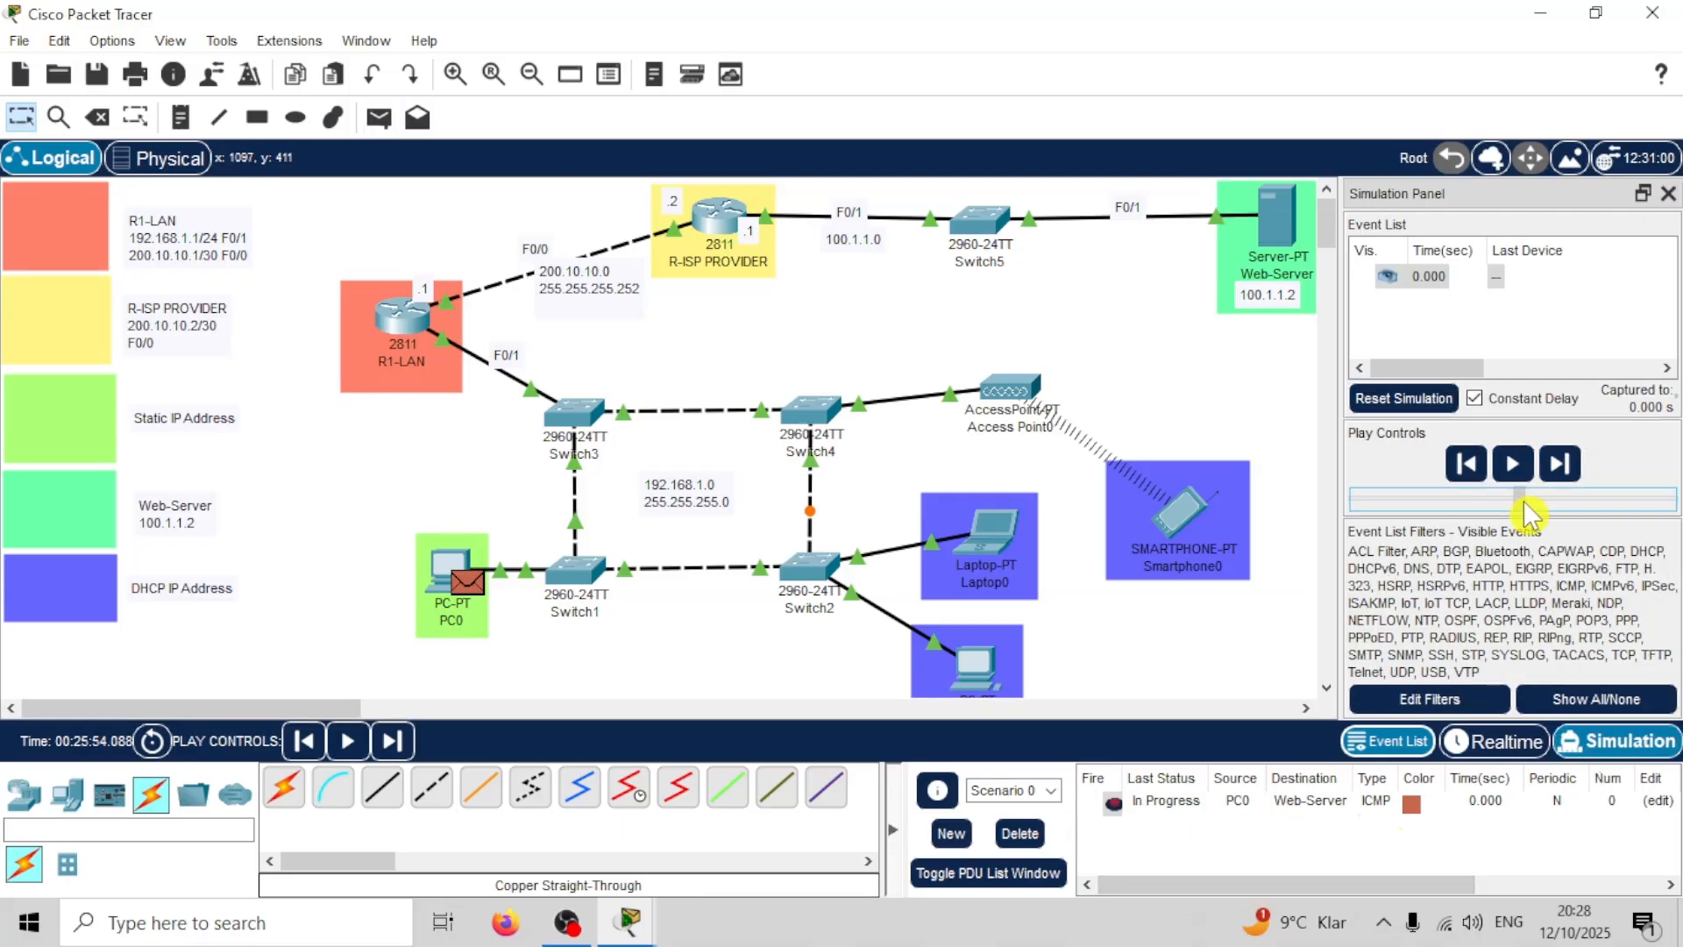
click(1513, 463)
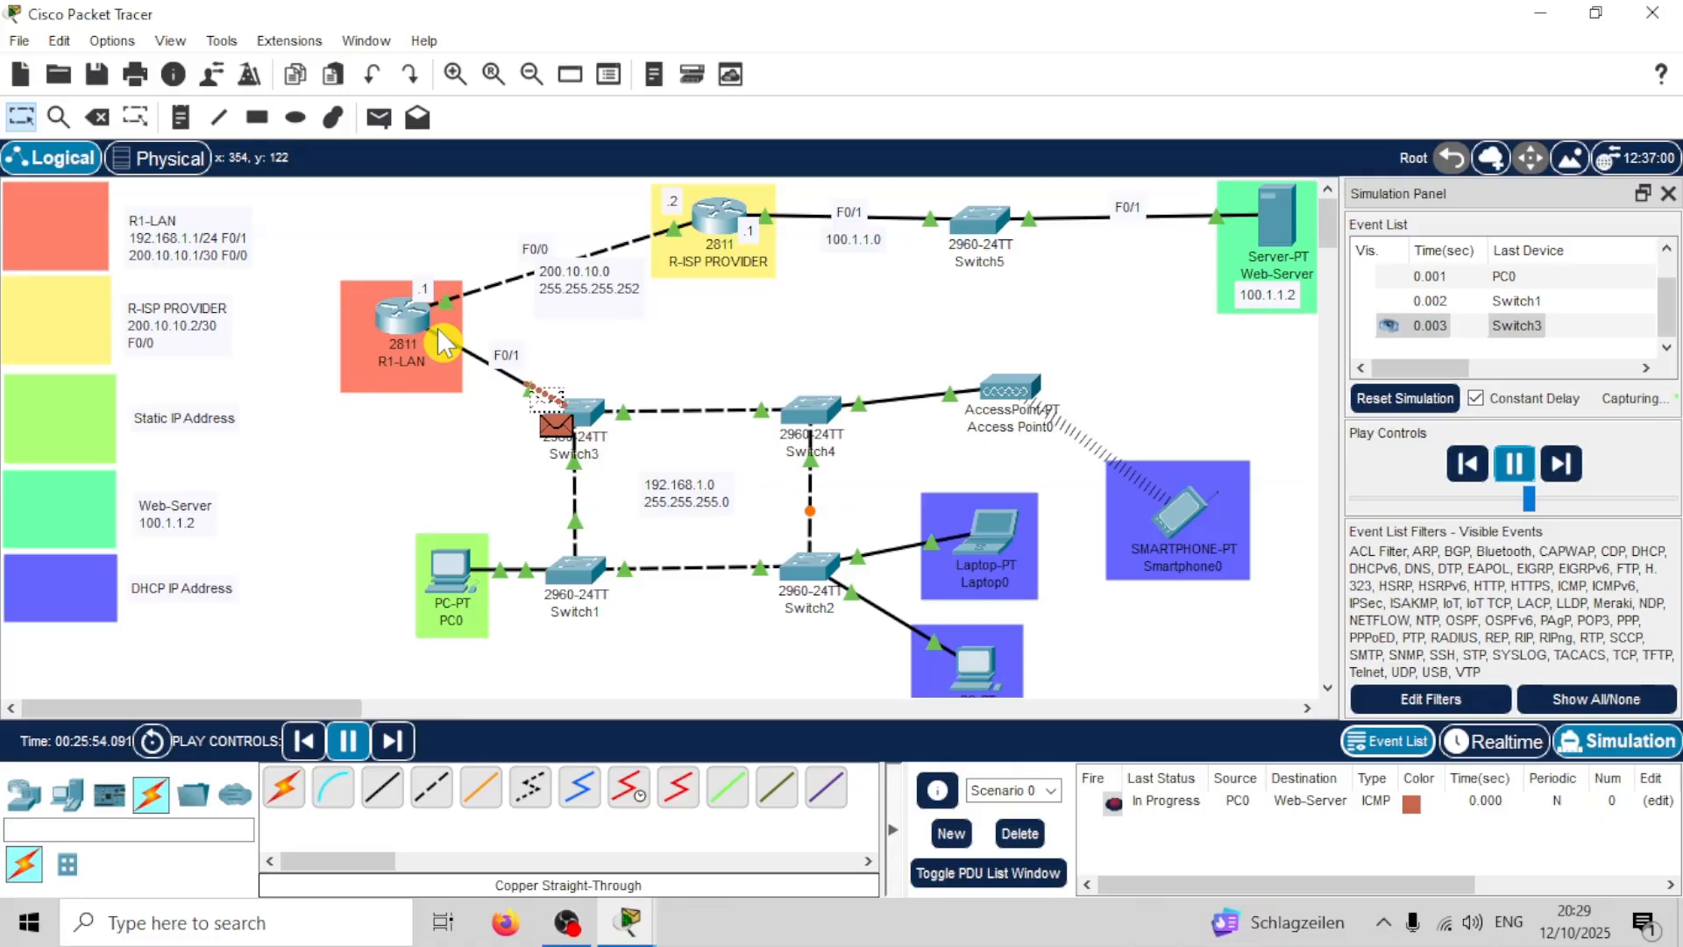
click(1514, 469)
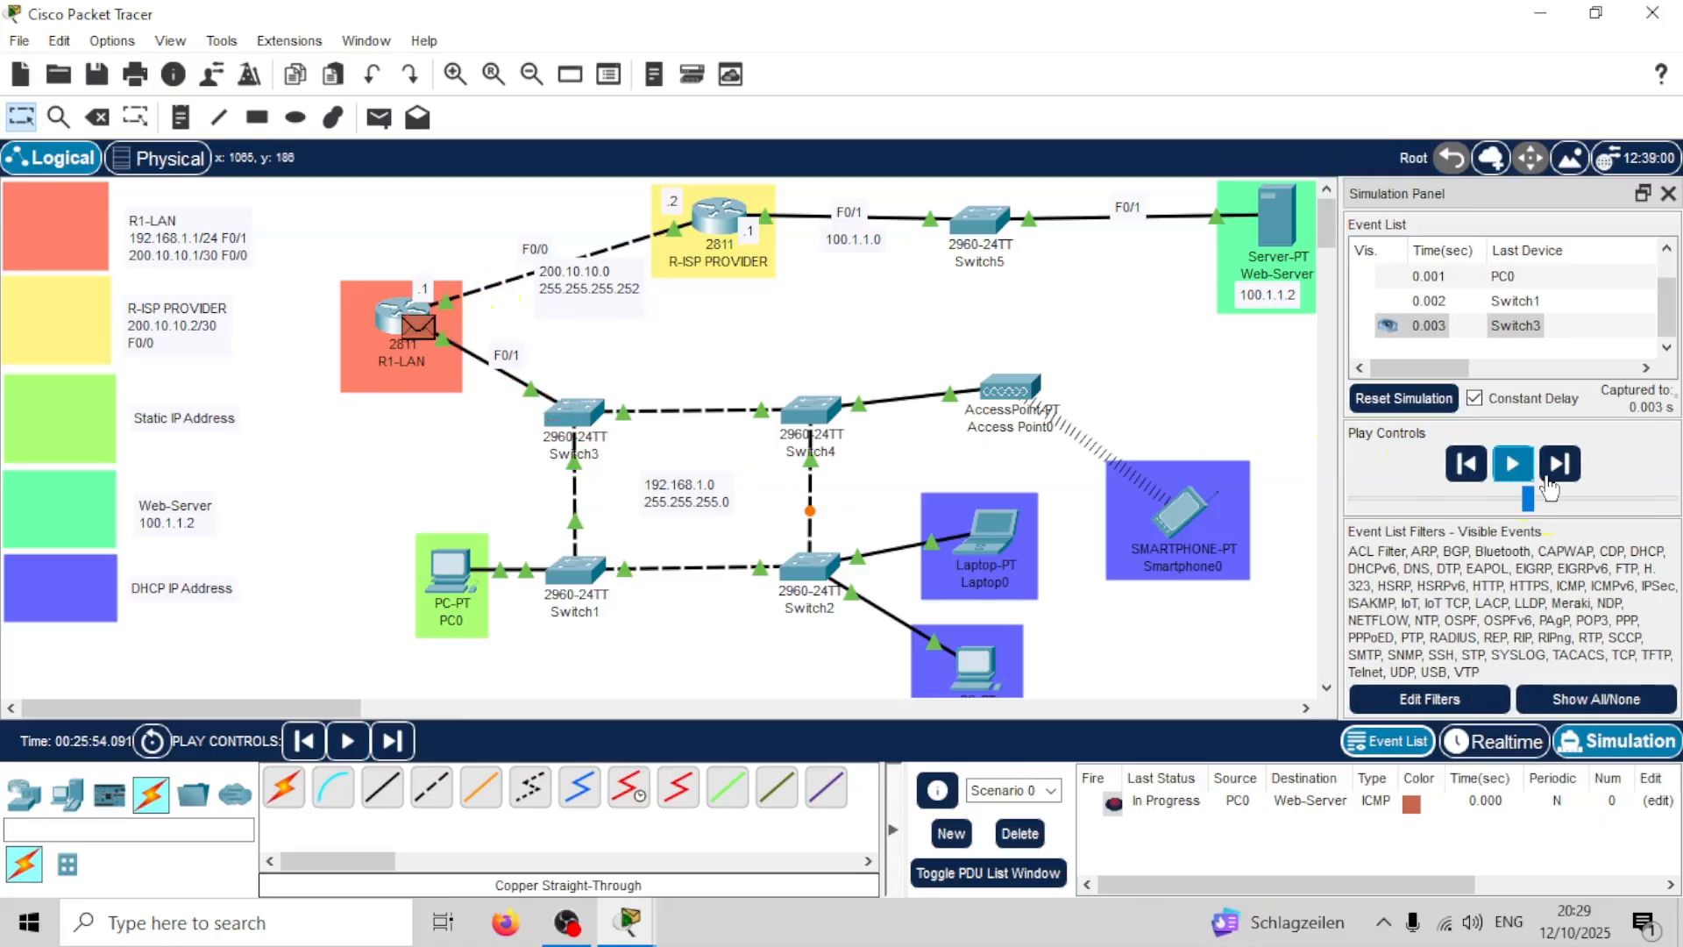
Step: Examine the packet's OSI layer details at R1-LAN, close them, and advance the simulation to R-ISP PROVIDER
click(421, 322)
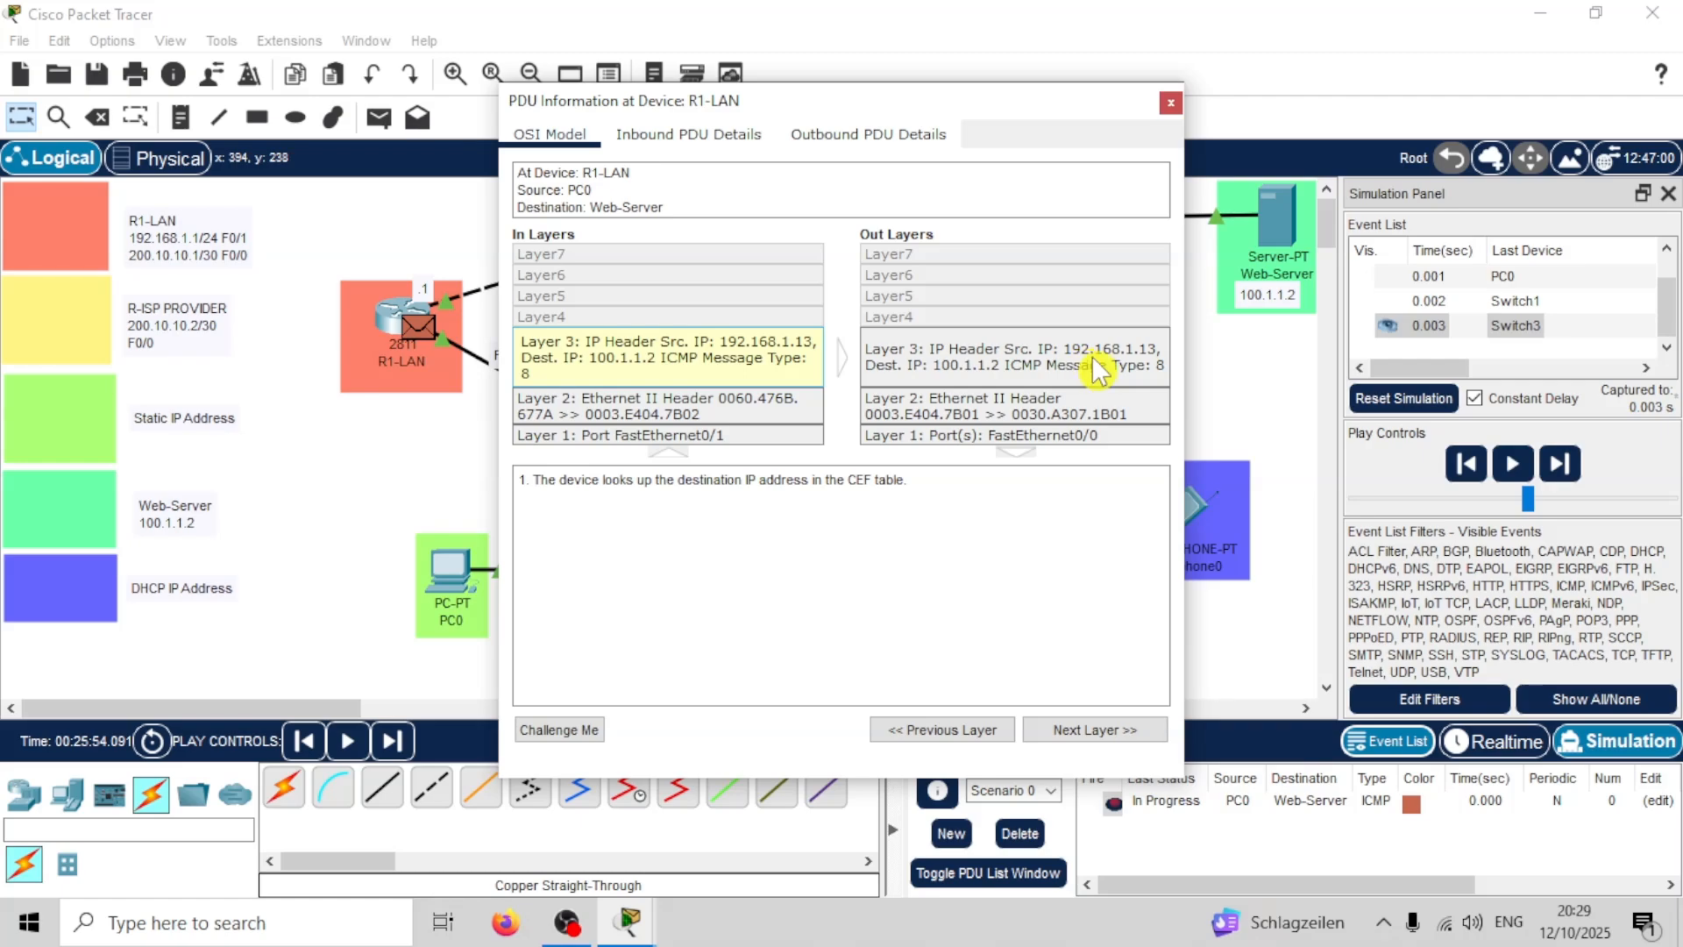
click(1170, 102)
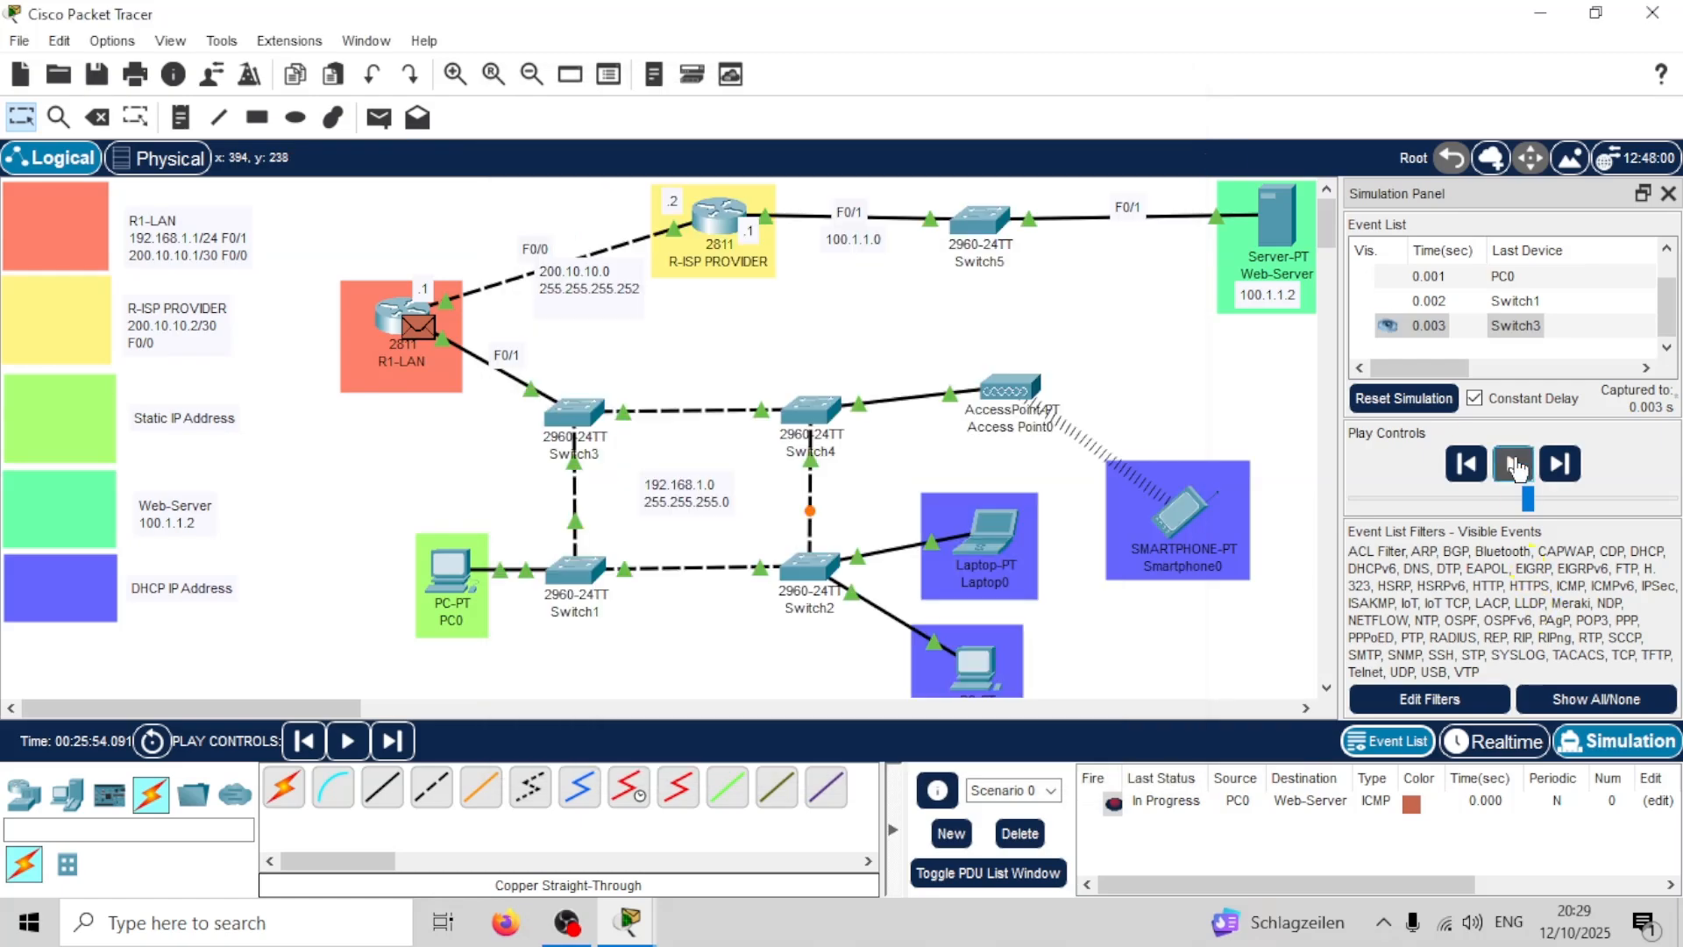
click(1514, 463)
click(1515, 464)
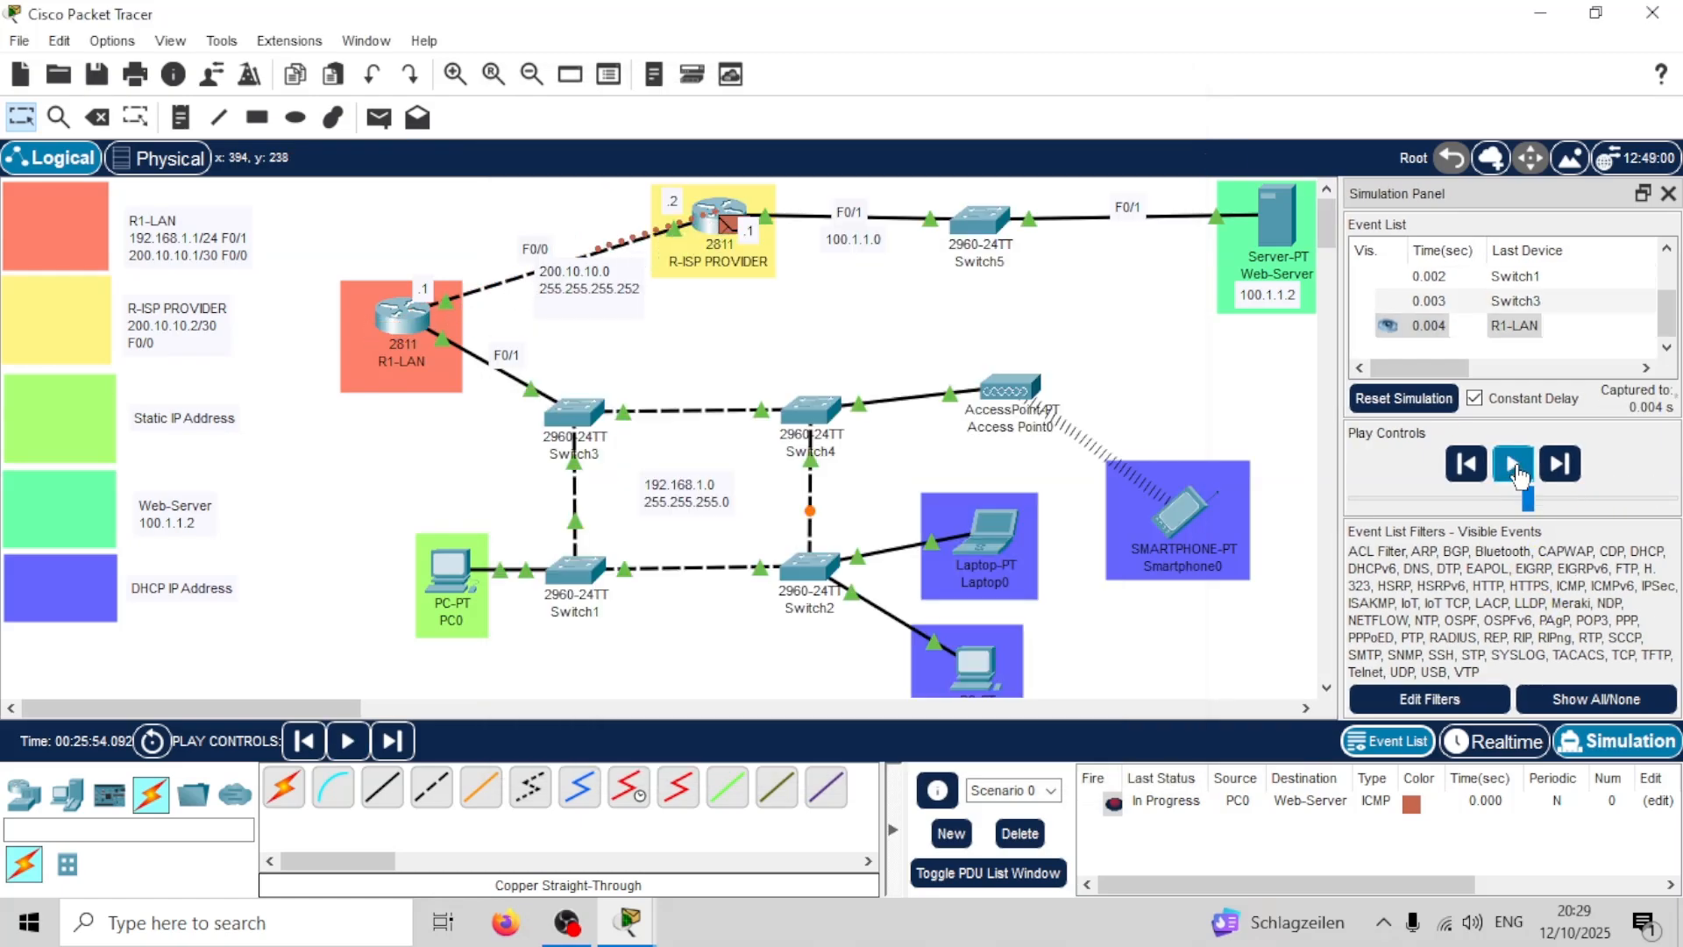
Step: Examine the packet's inbound Layer 3 details at R-ISP PROVIDER, close them, and advance the simulation until the packet reaches Switch5
click(726, 234)
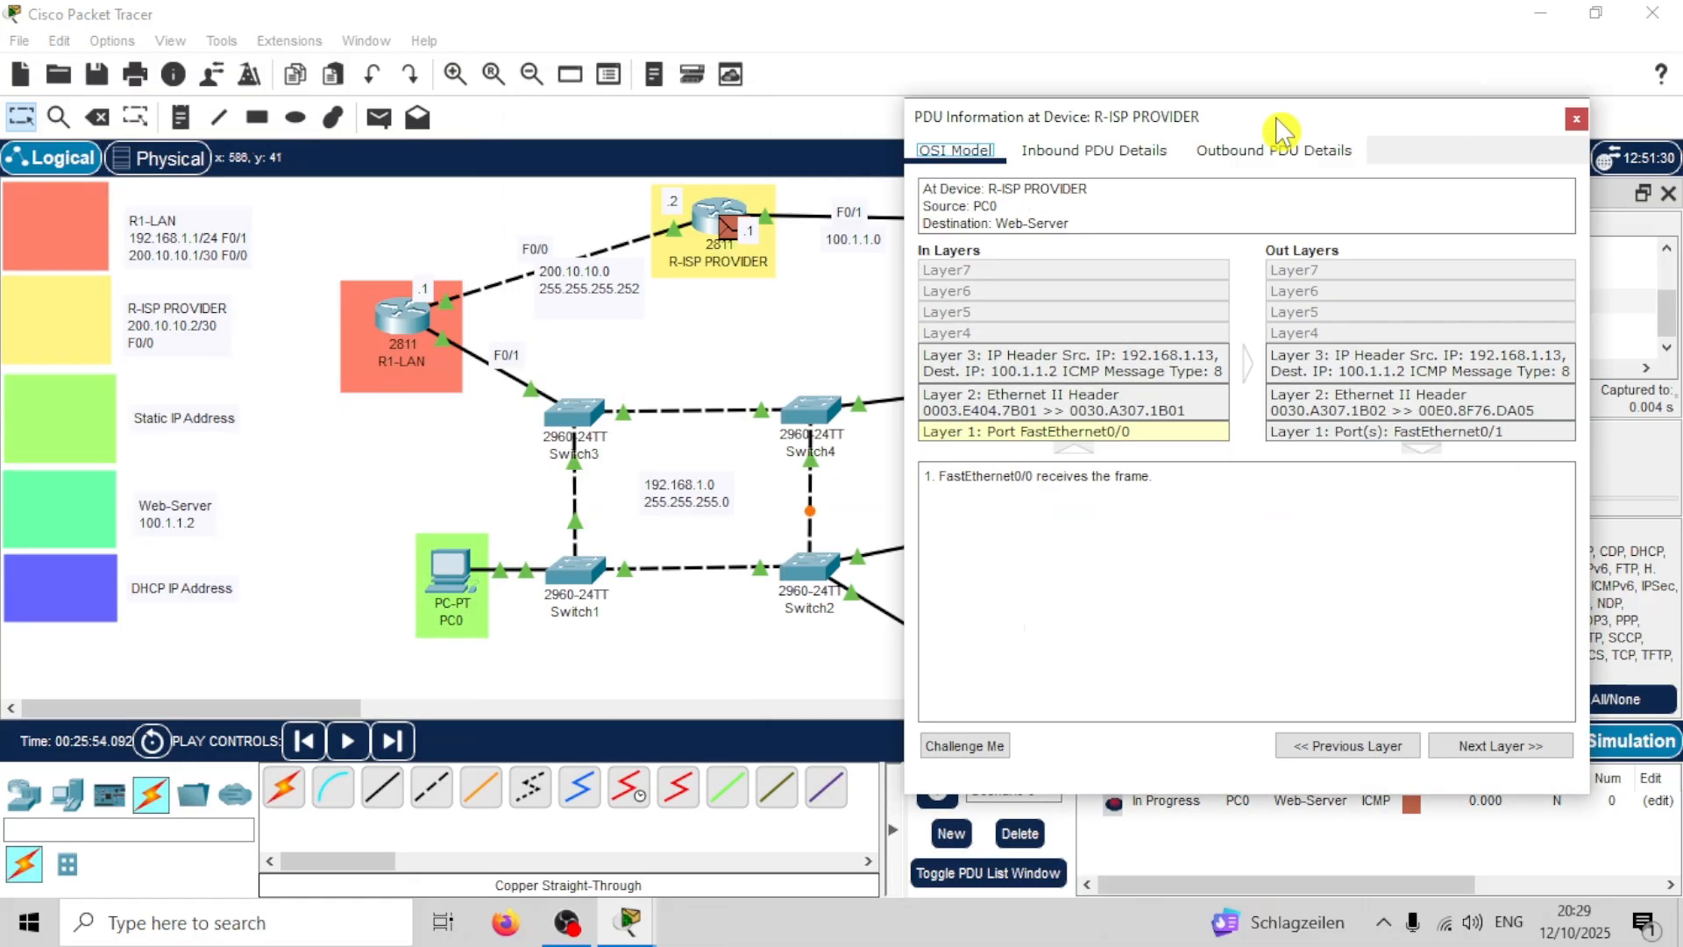
drag(1280, 131, 1267, 113)
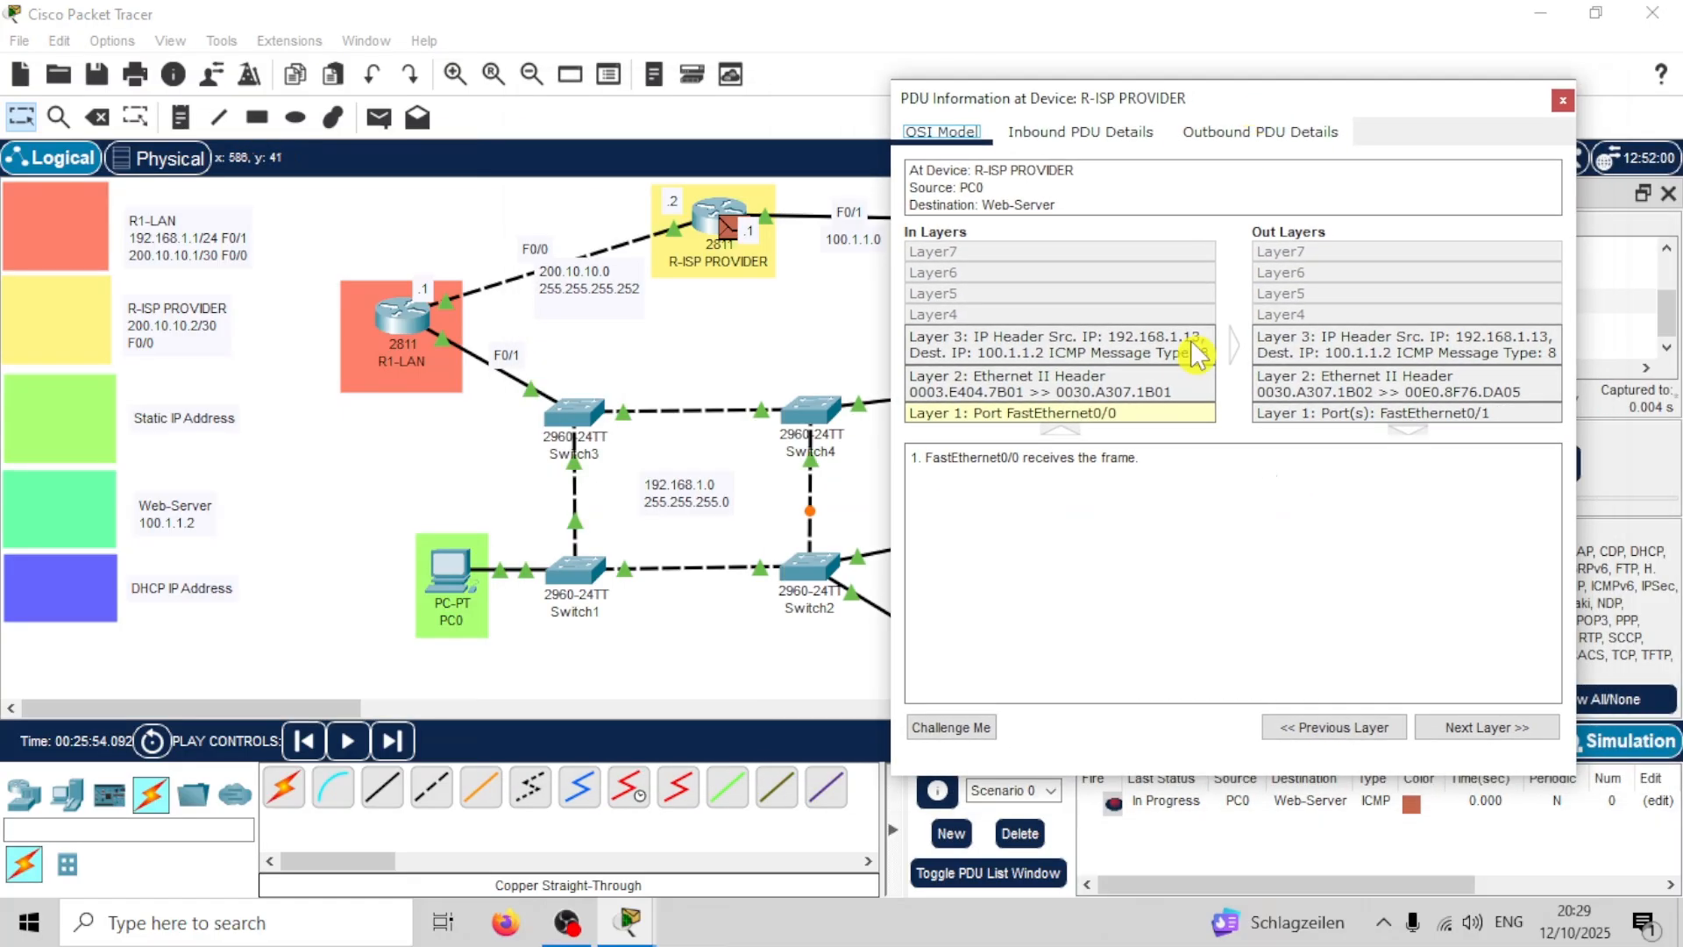
click(1100, 359)
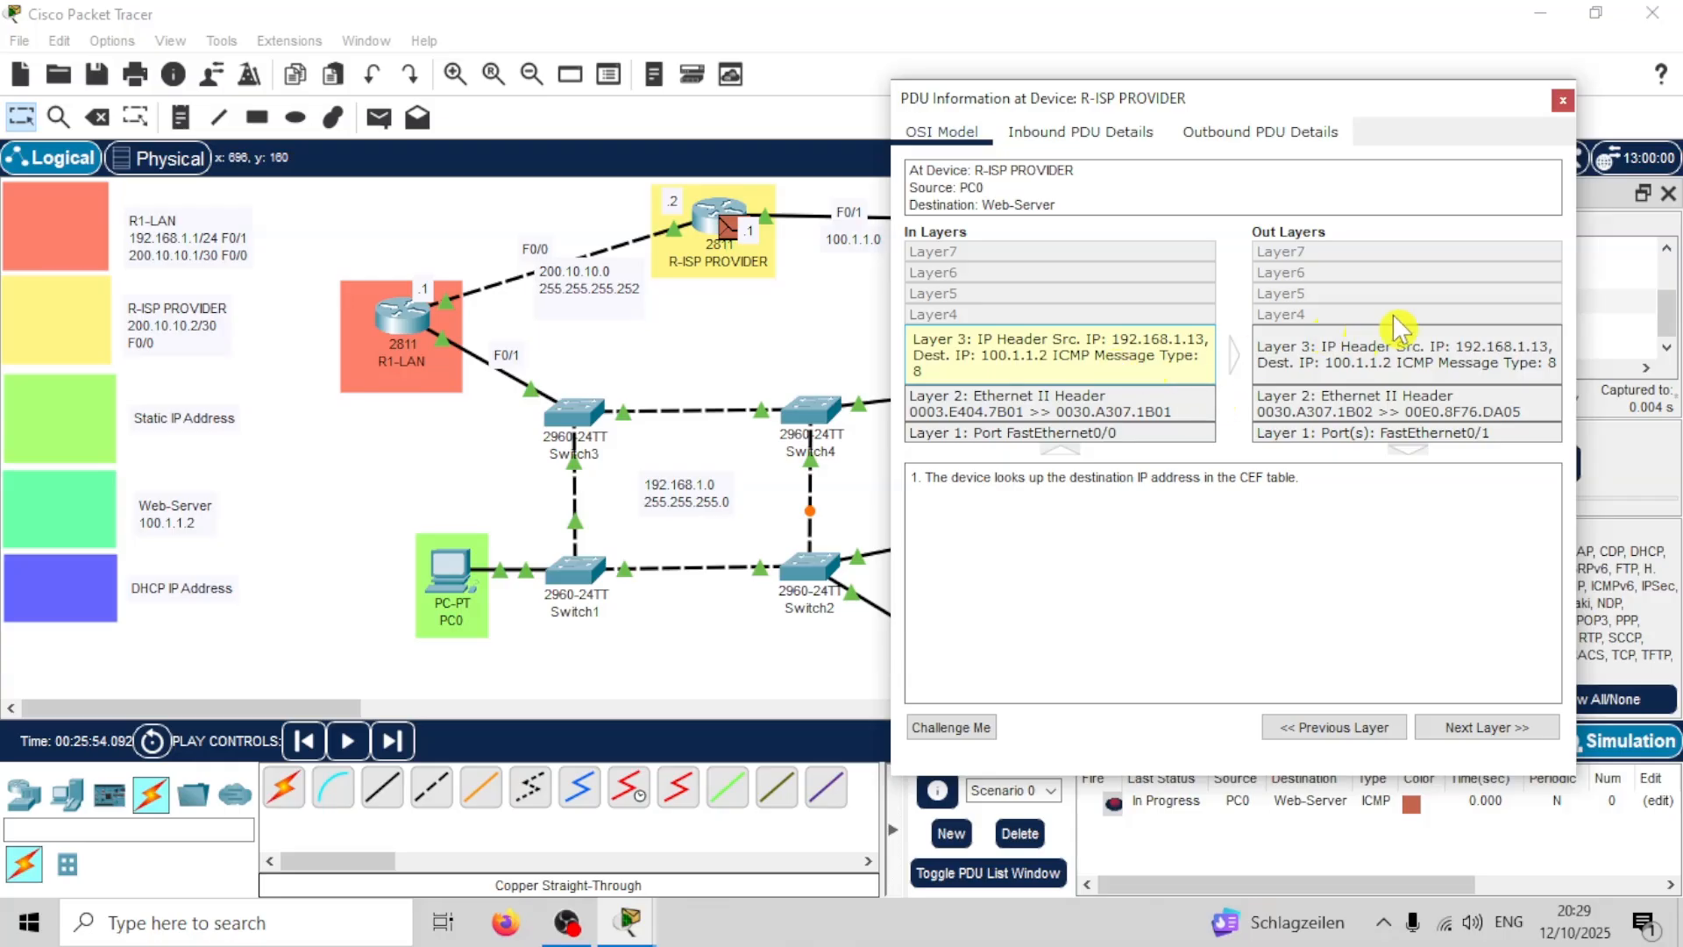
click(1562, 99)
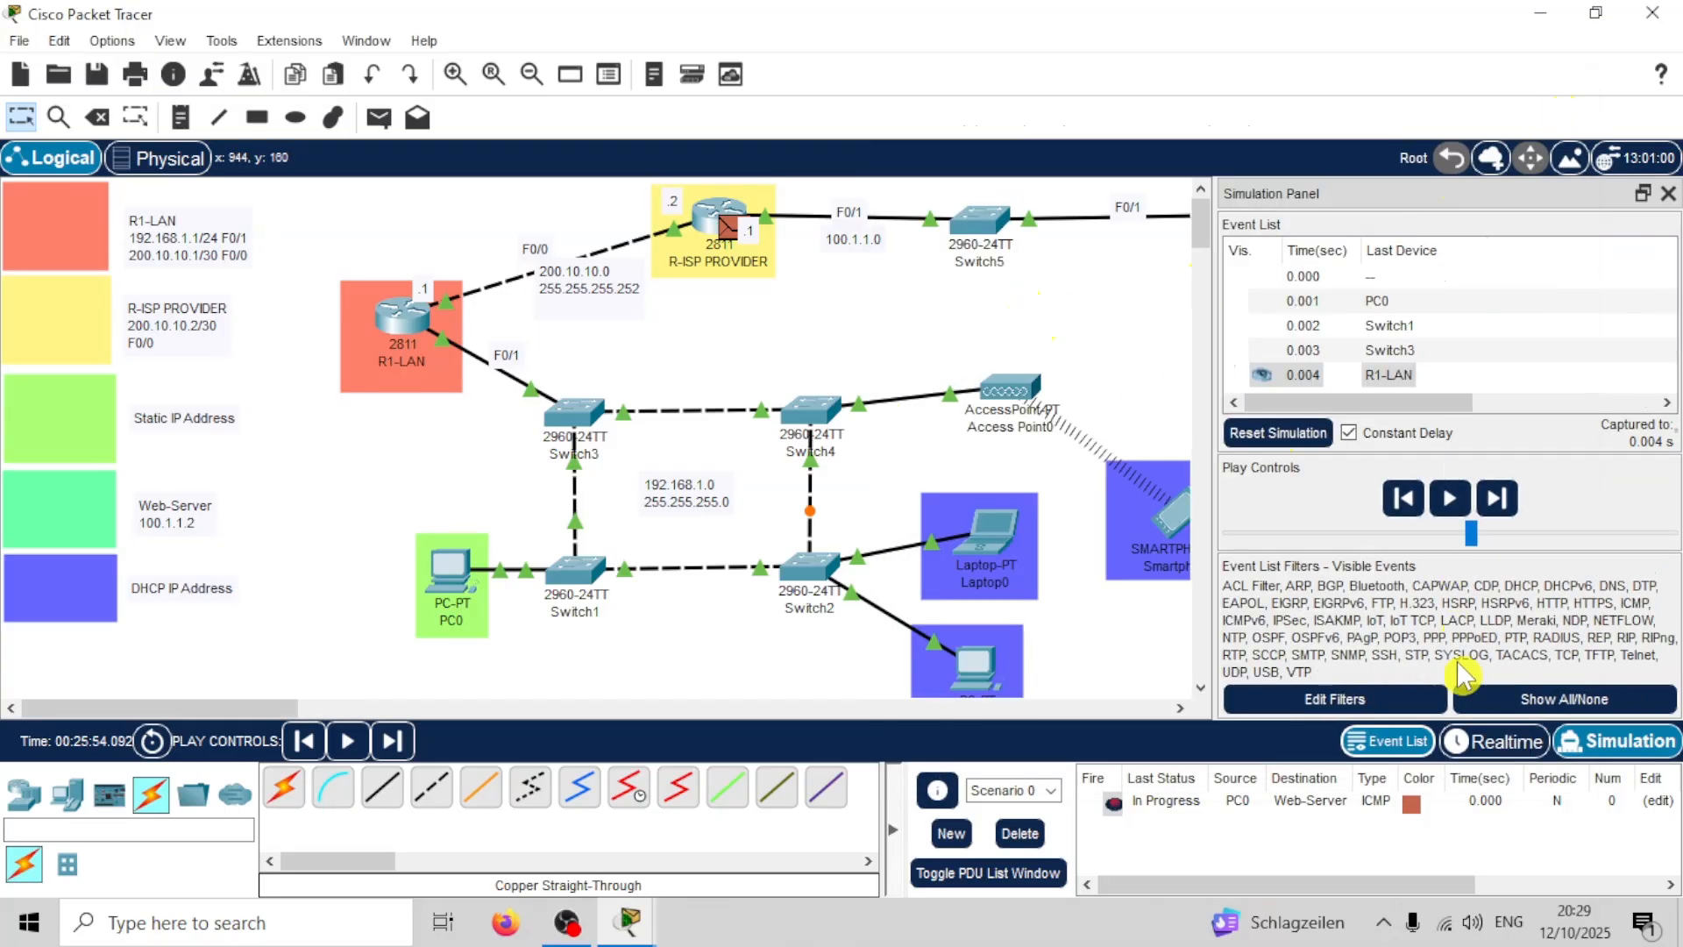
click(1452, 498)
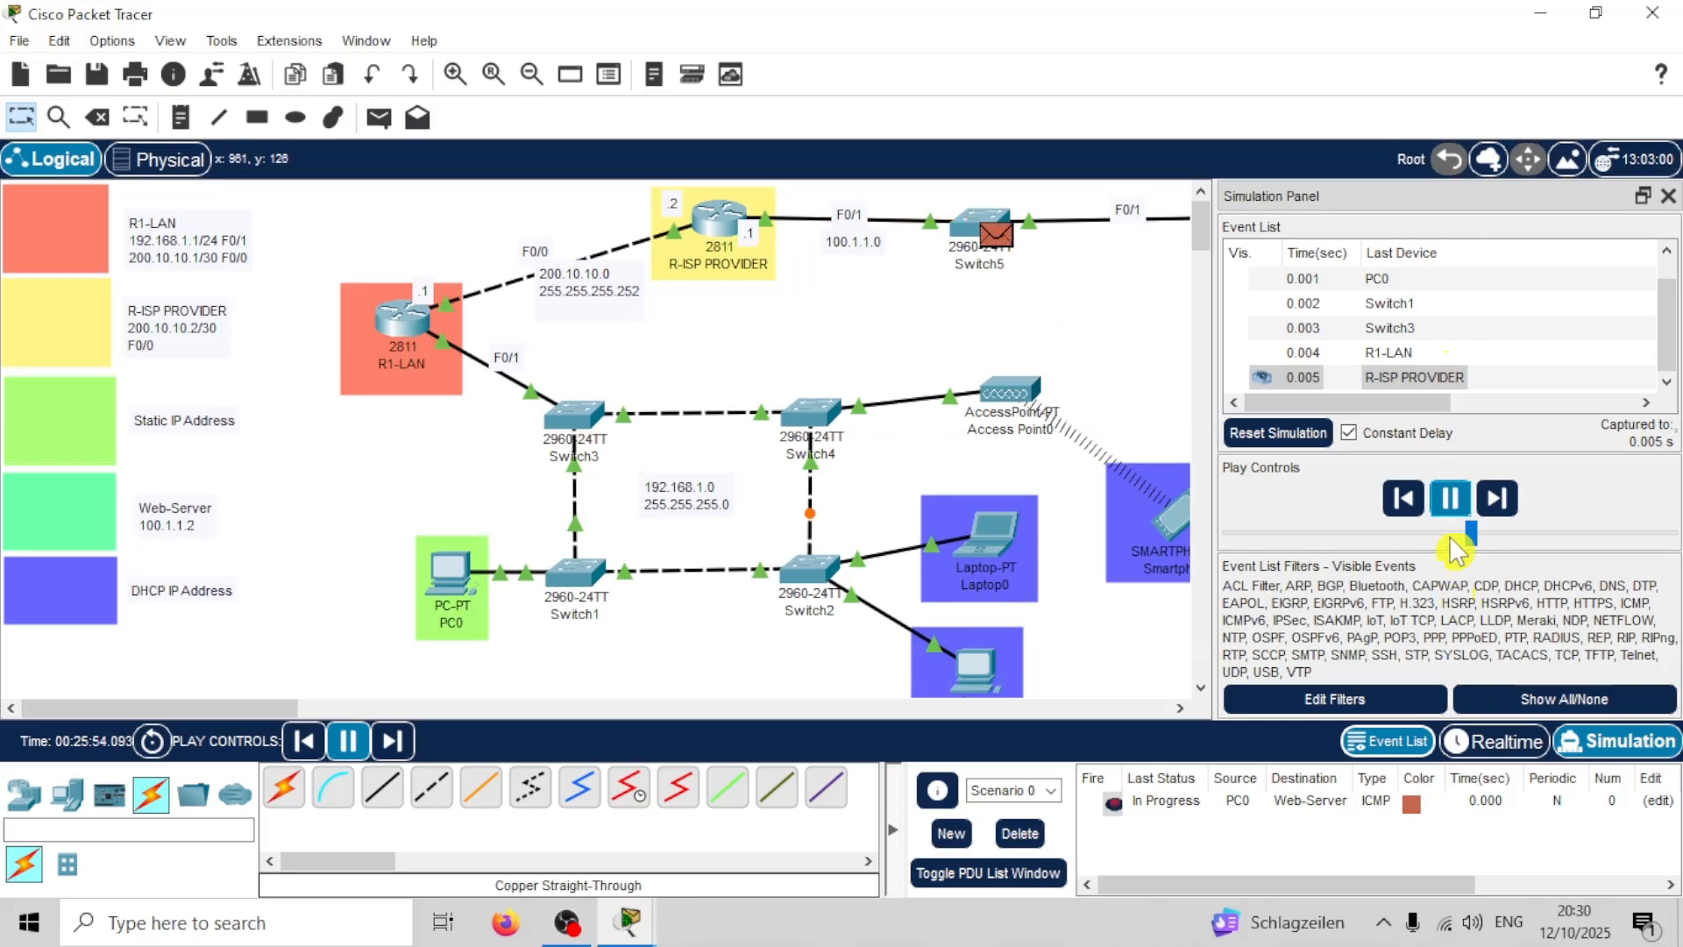
click(1450, 498)
Step: Close the simulation event list, return to Realtime mode, and delete the PDU of Scenario 0
click(1669, 194)
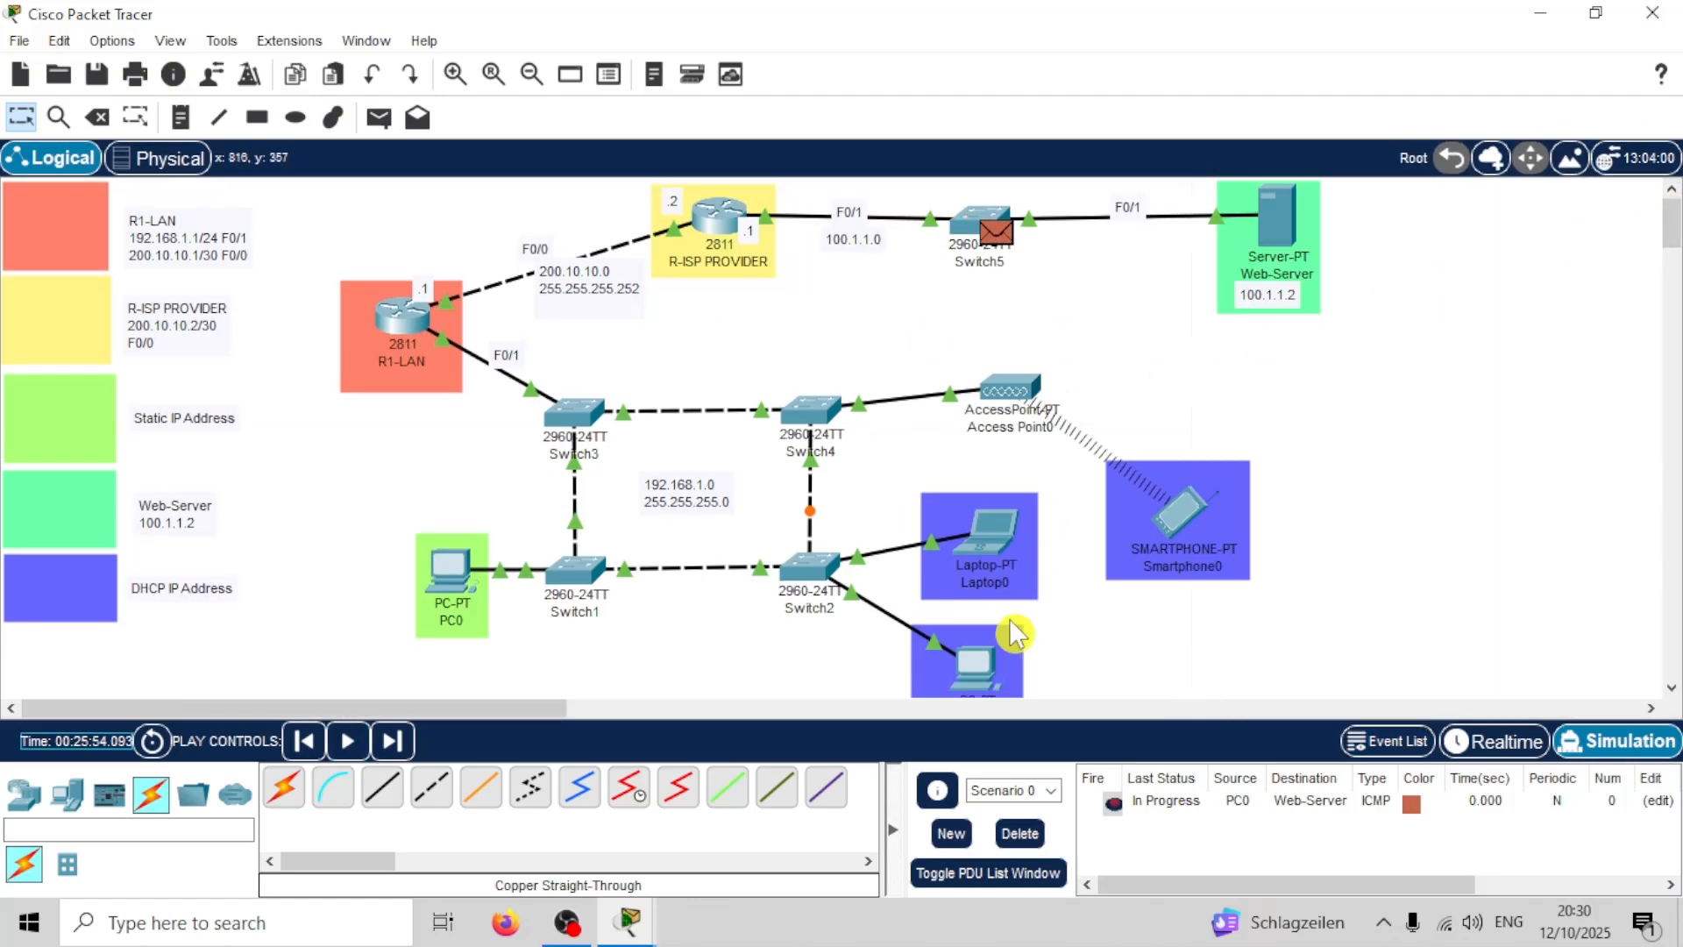
click(1490, 745)
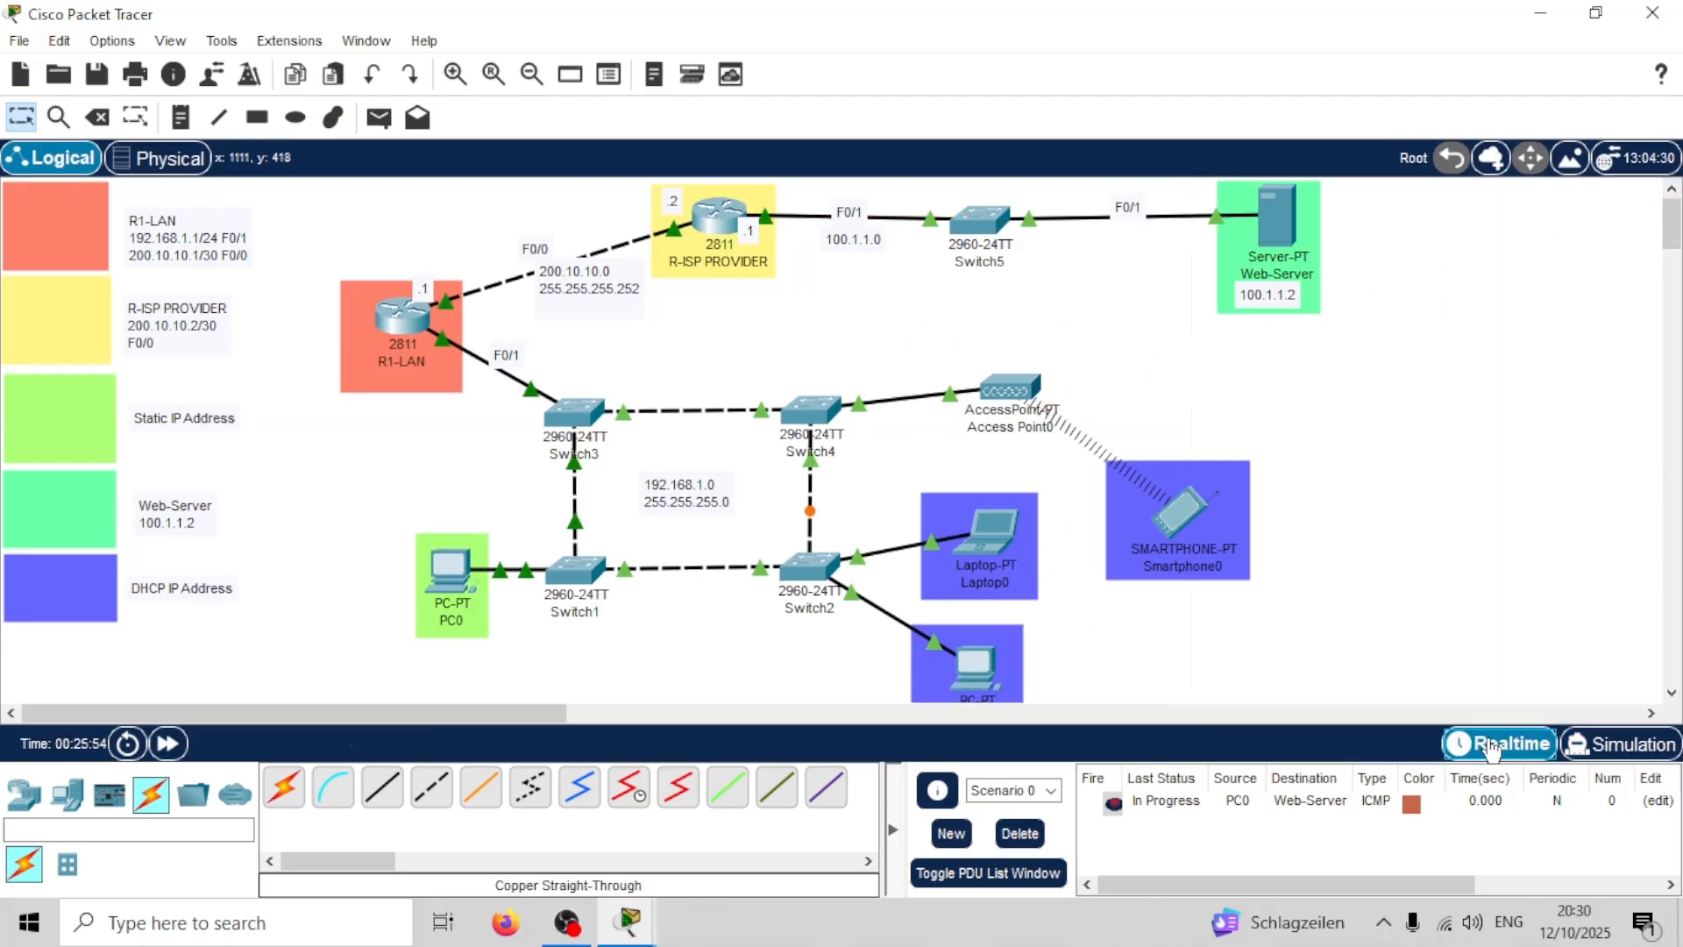
click(1020, 833)
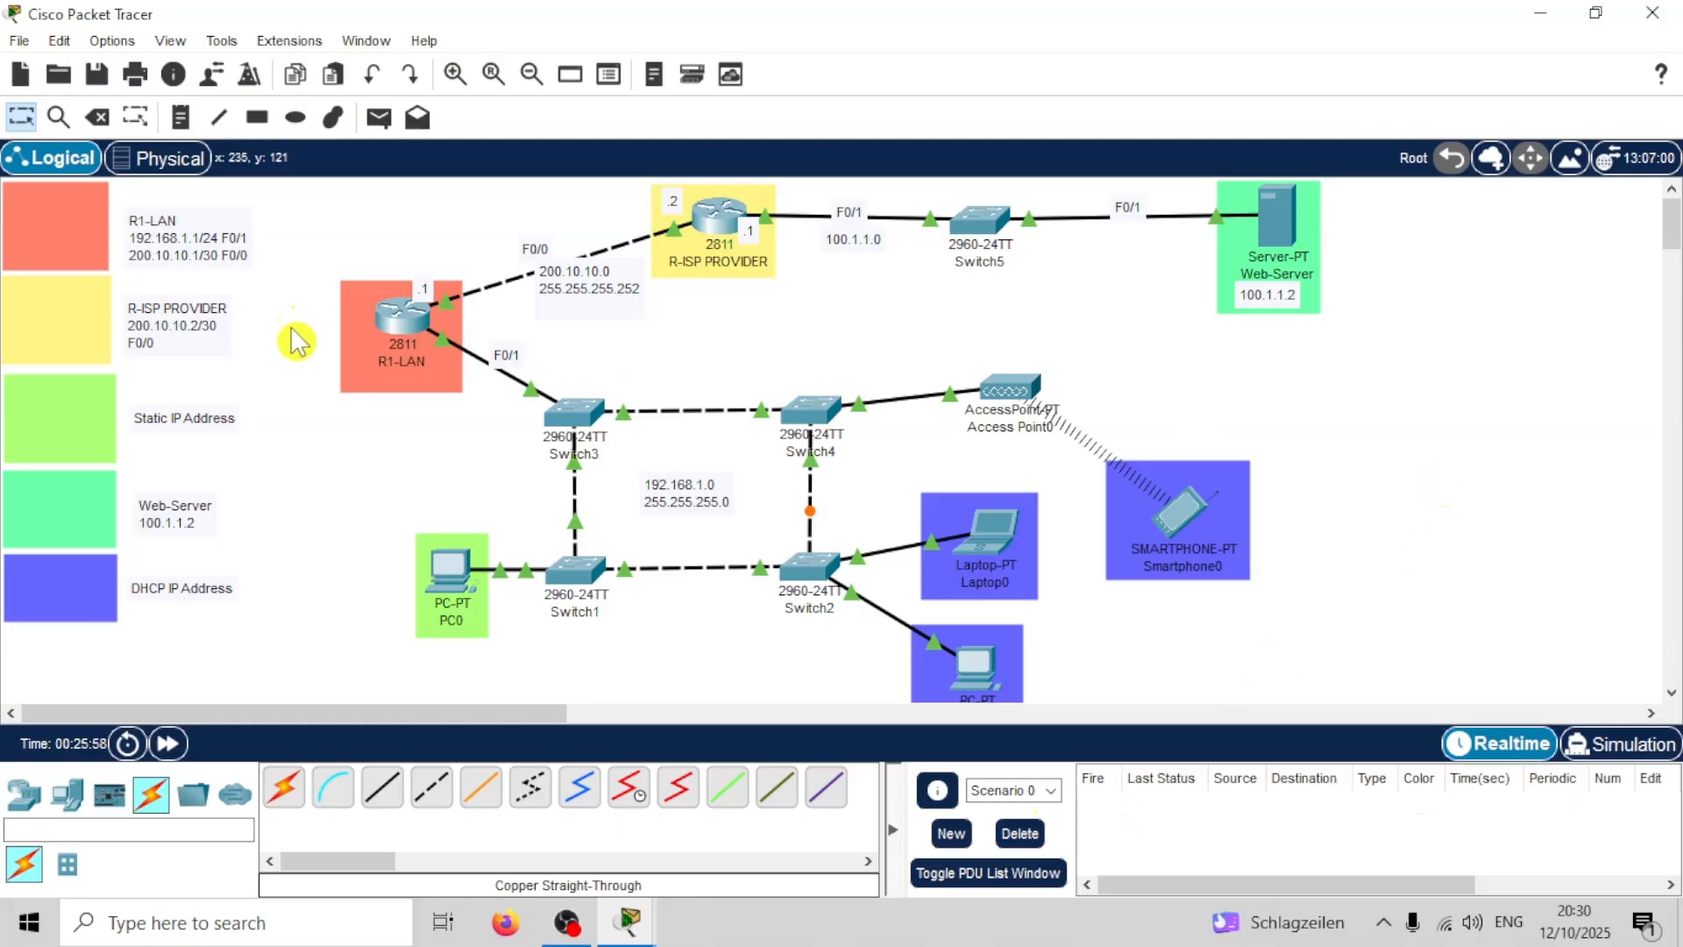
Step: In R1-LAN's global configuration, enable NAT overload with "ip nat inside source list 1 interface fastEthernet 0/0 overload"
click(408, 320)
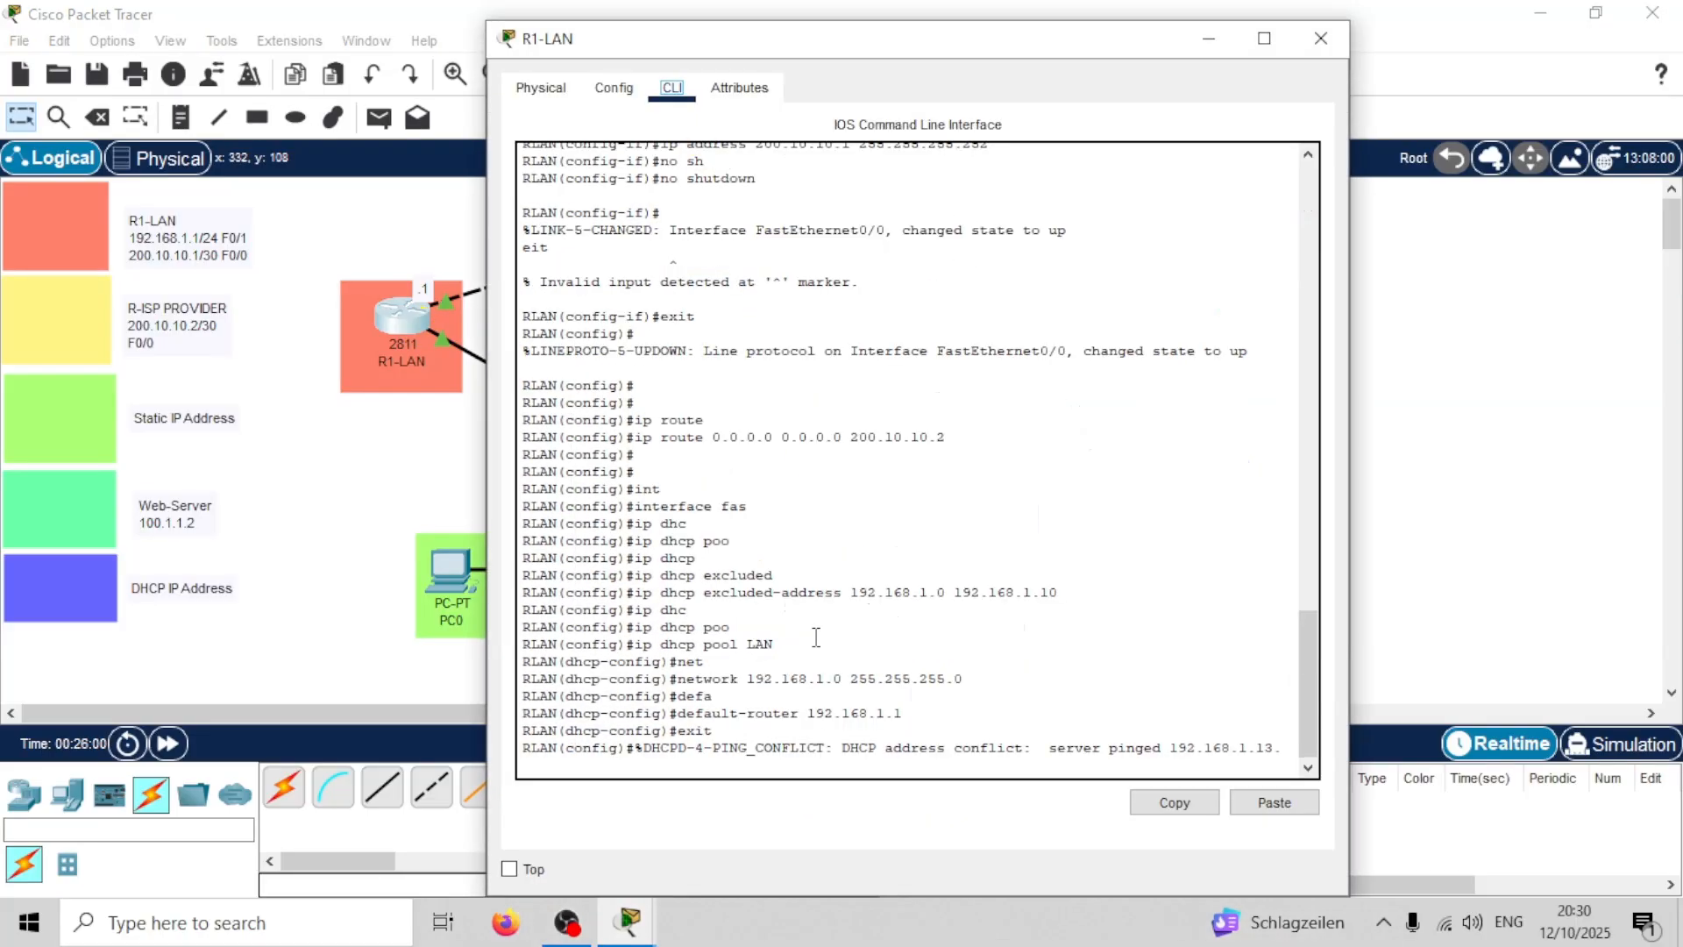
key(Return)
key(Return)
key(Return)
key(Return)
key(Return)
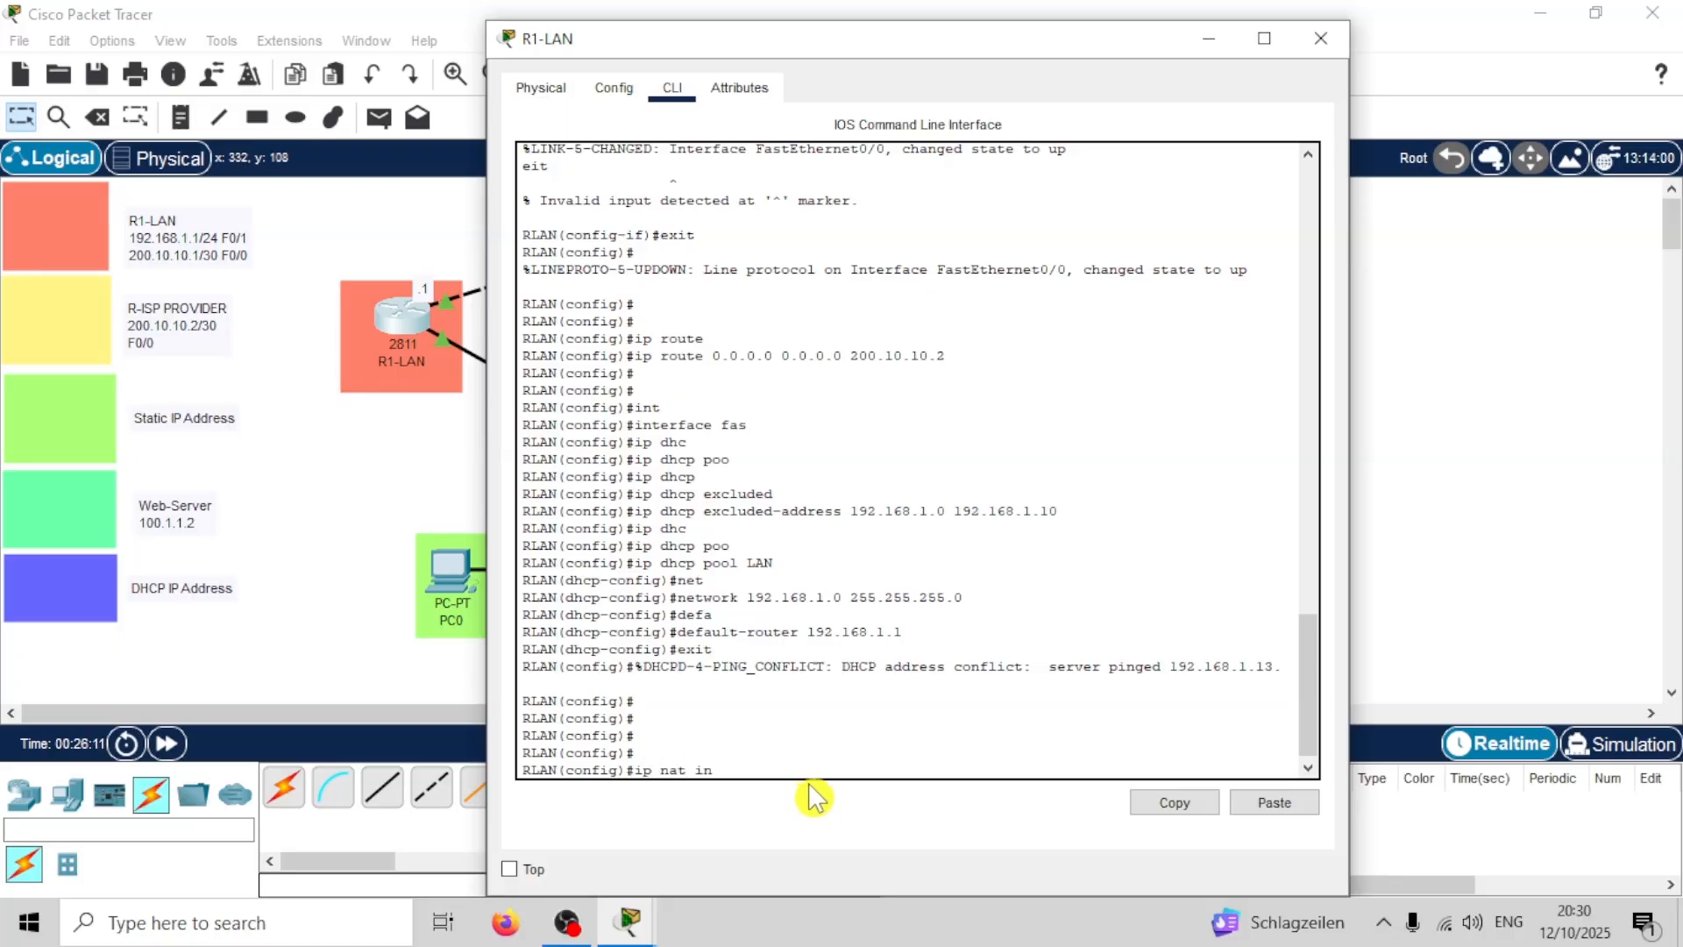
text(s)
key(Tab)
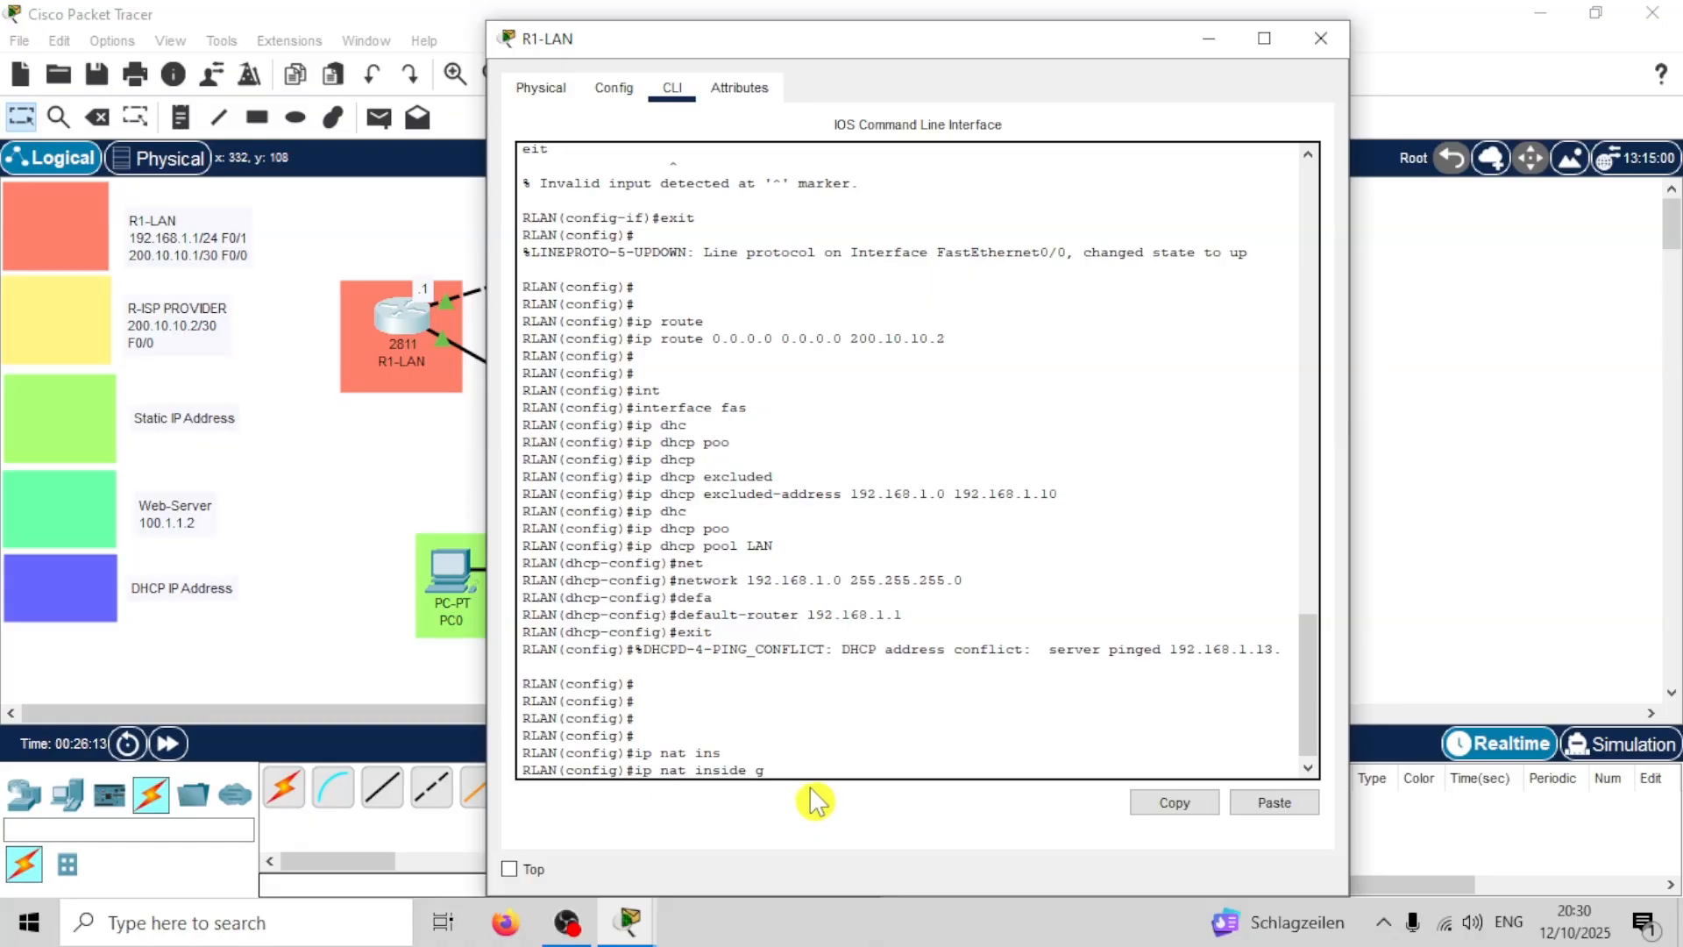
text(sour)
key(Tab)
text(list)
key(Tab)
text(1)
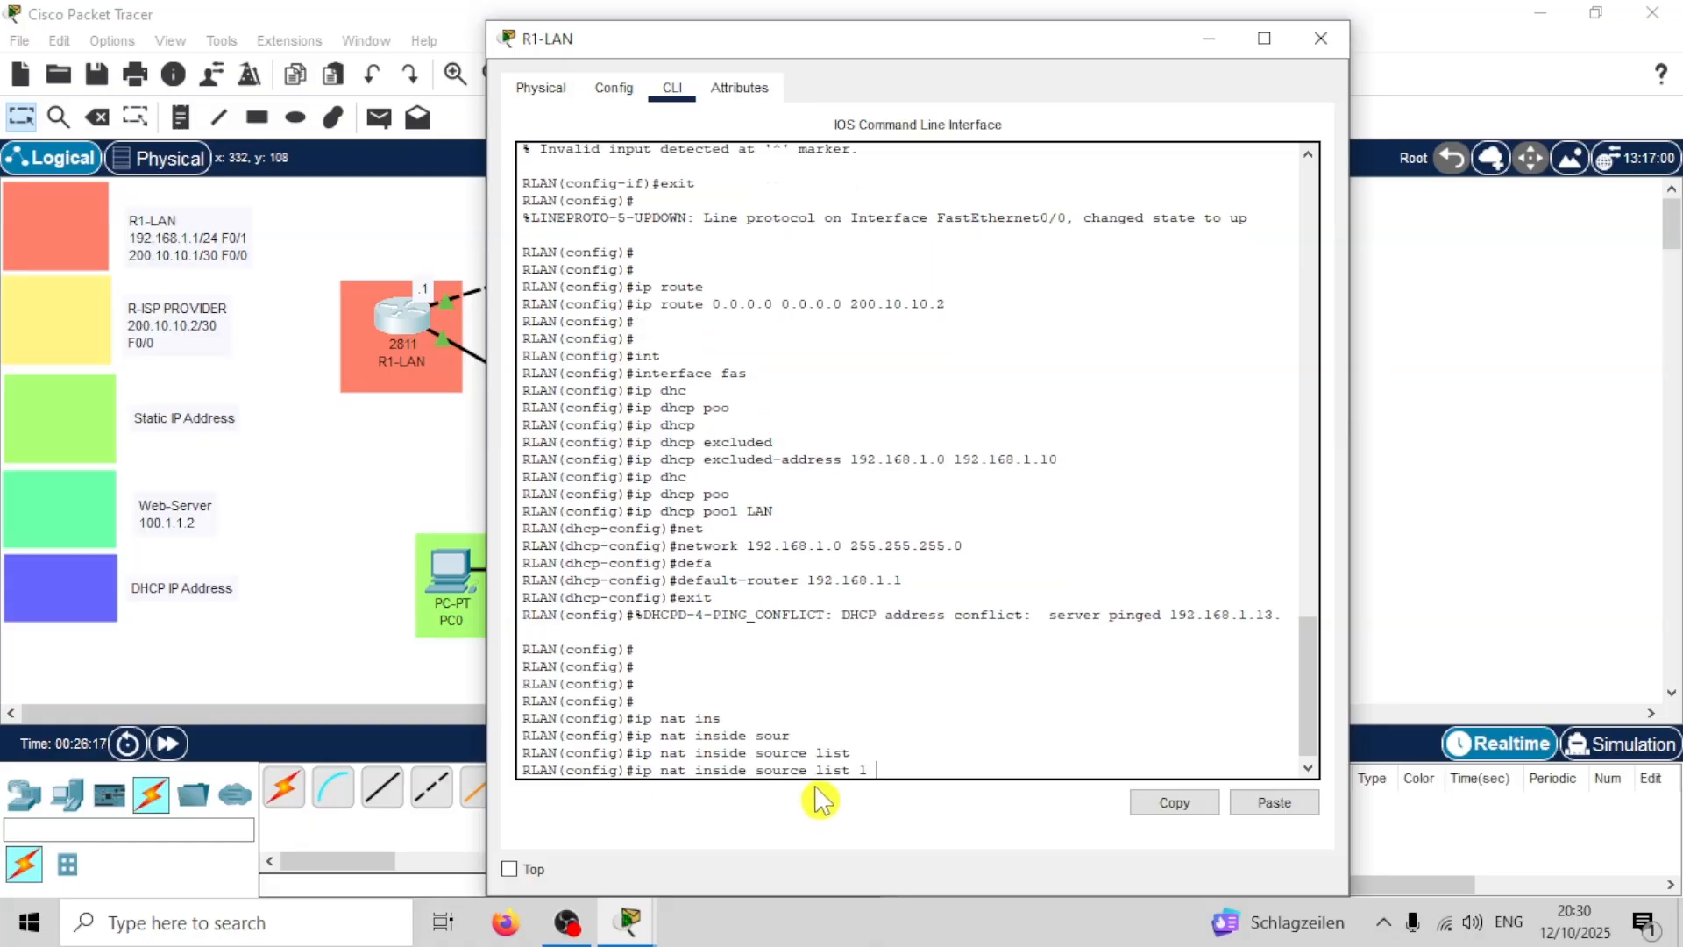
text( int)
key(Tab)
text(fas)
key(Tab)
text(0/0)
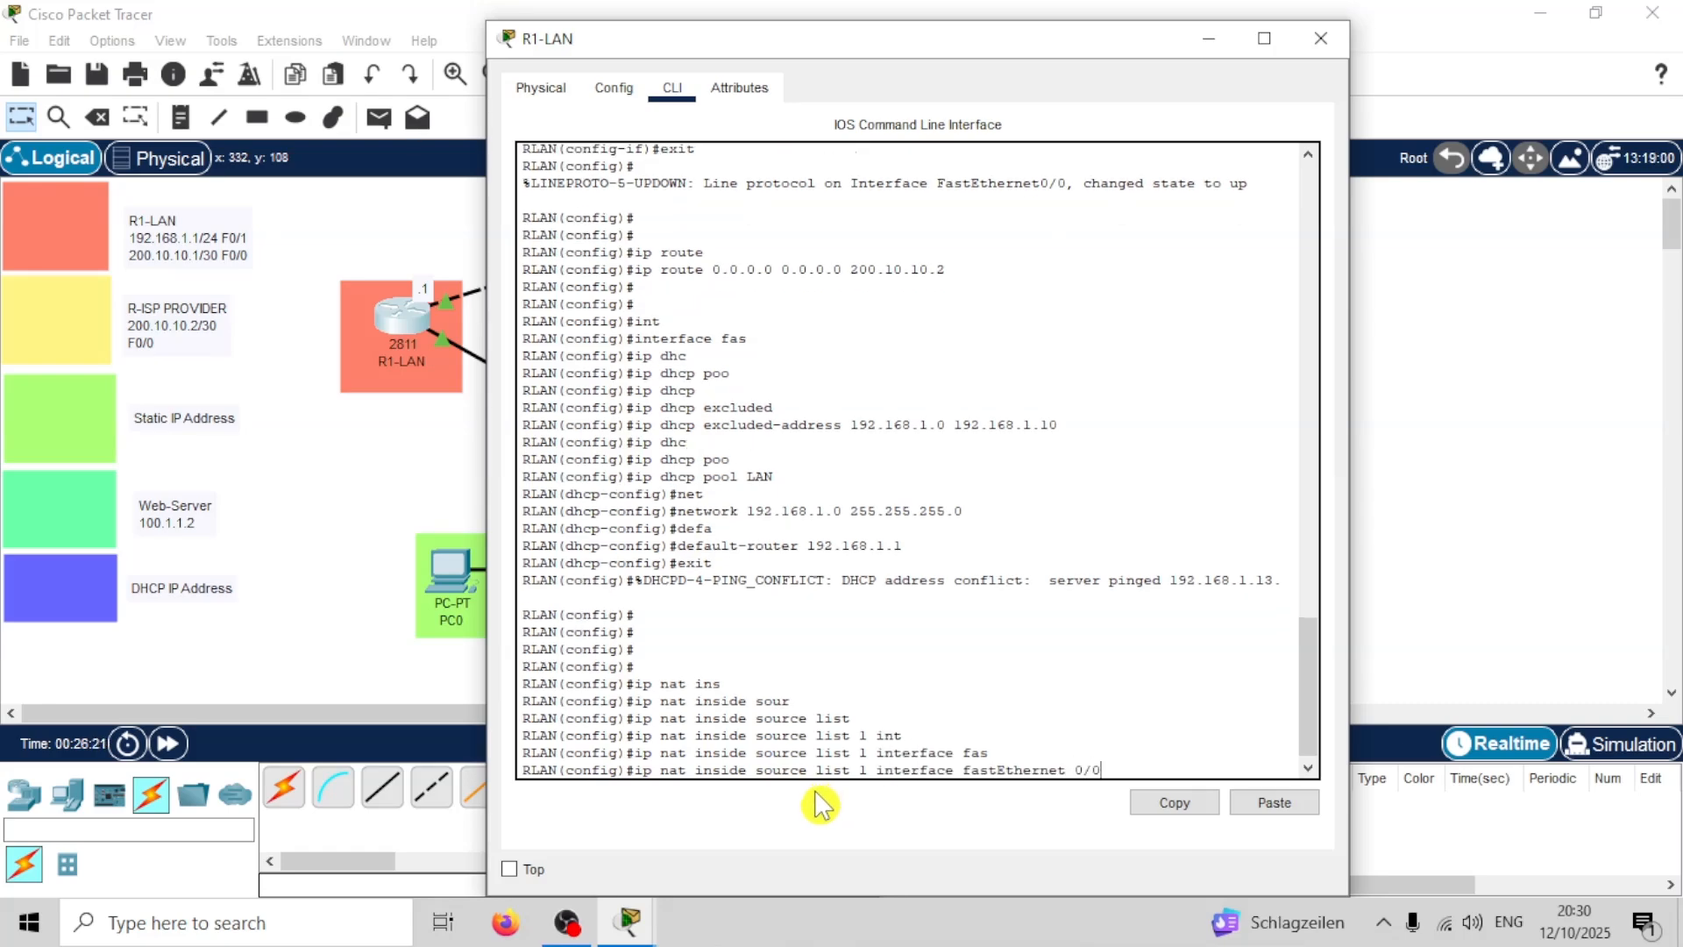
text( over)
key(Tab)
key(Return)
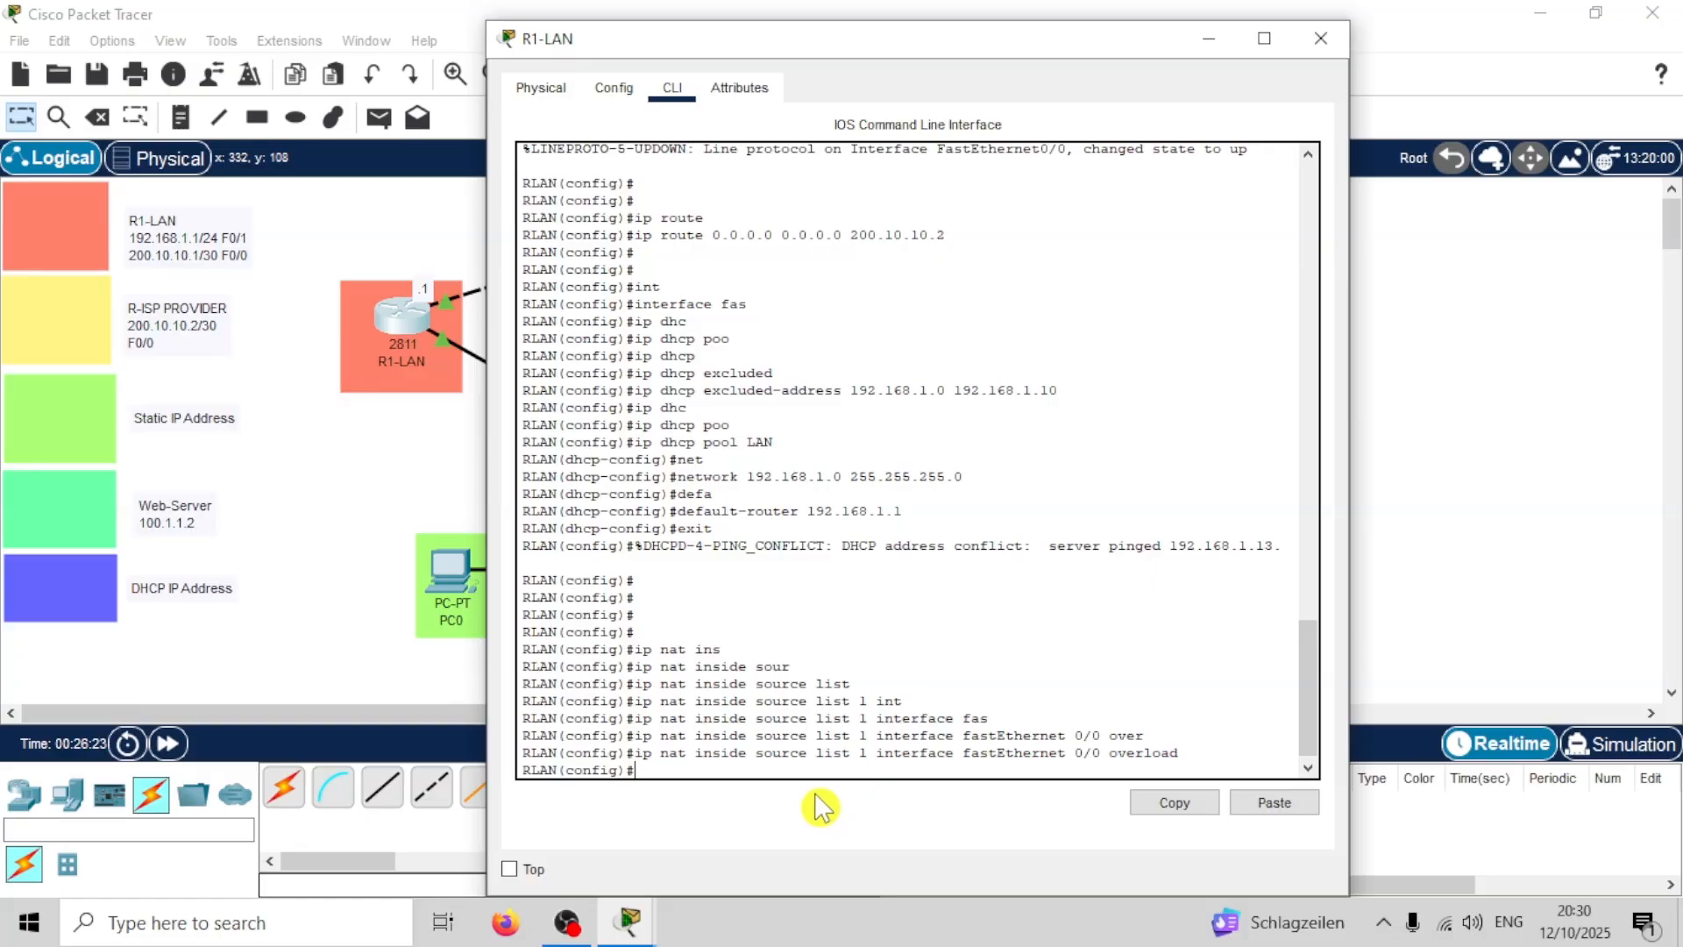
Step: Permit the LAN subnet for NAT with "access-list 1 permit 192.168.1.0 0.0.0.255"
text(ac)
key(Tab)
text(1)
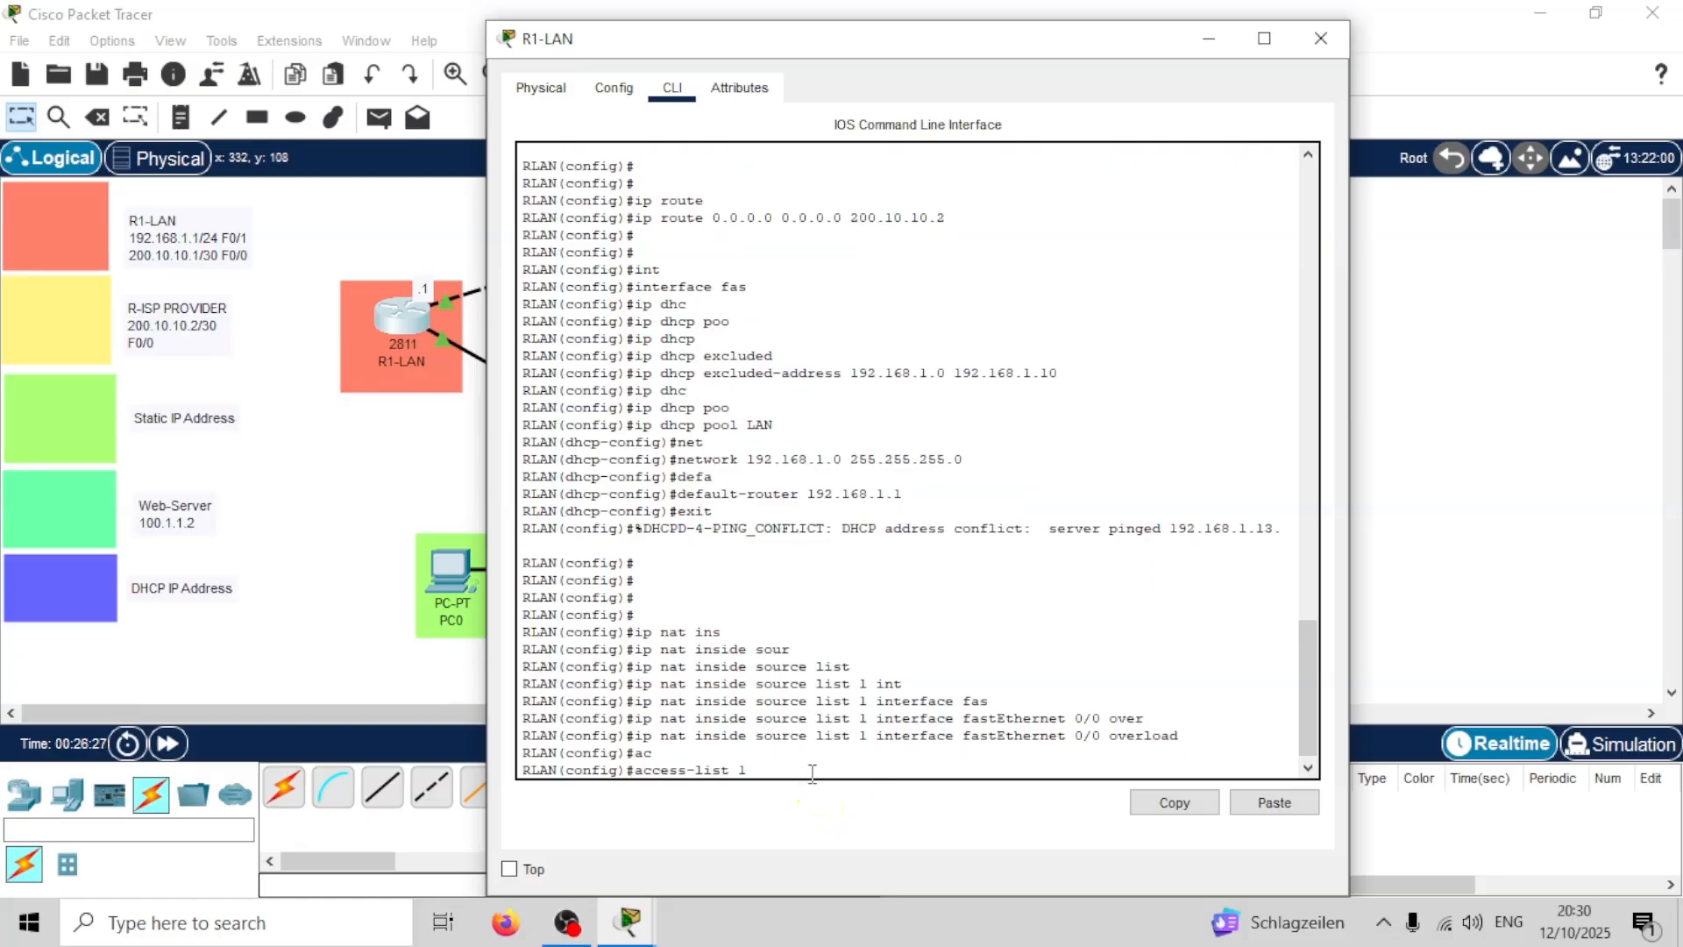
text( per)
key(Tab)
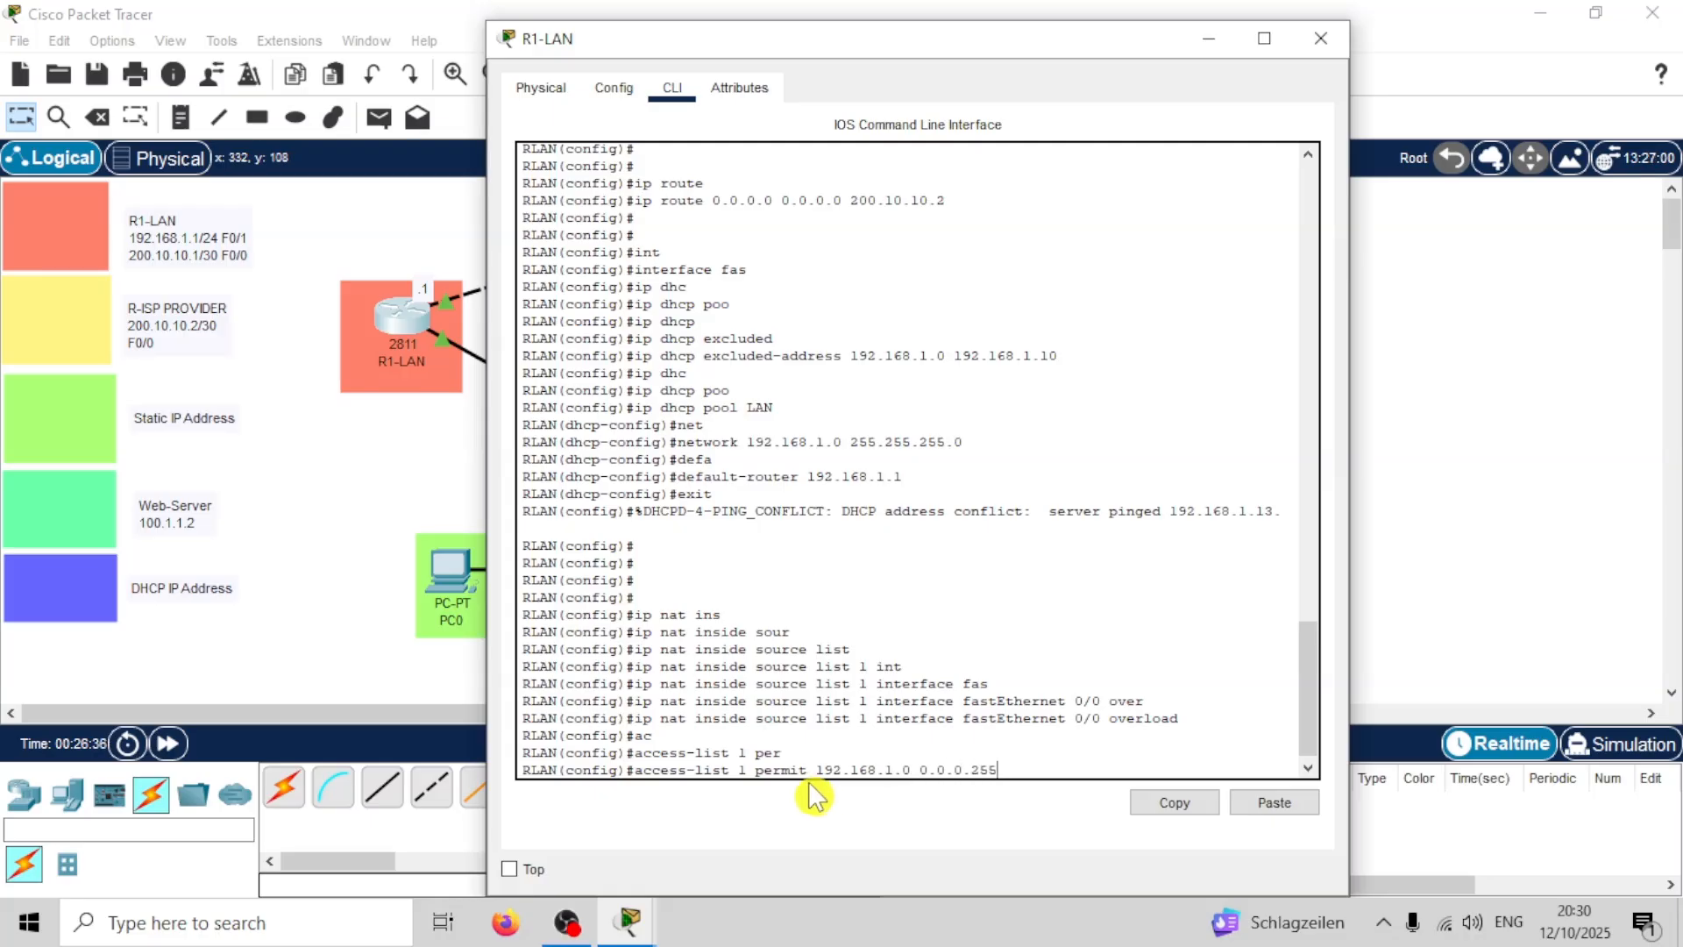
key(Return)
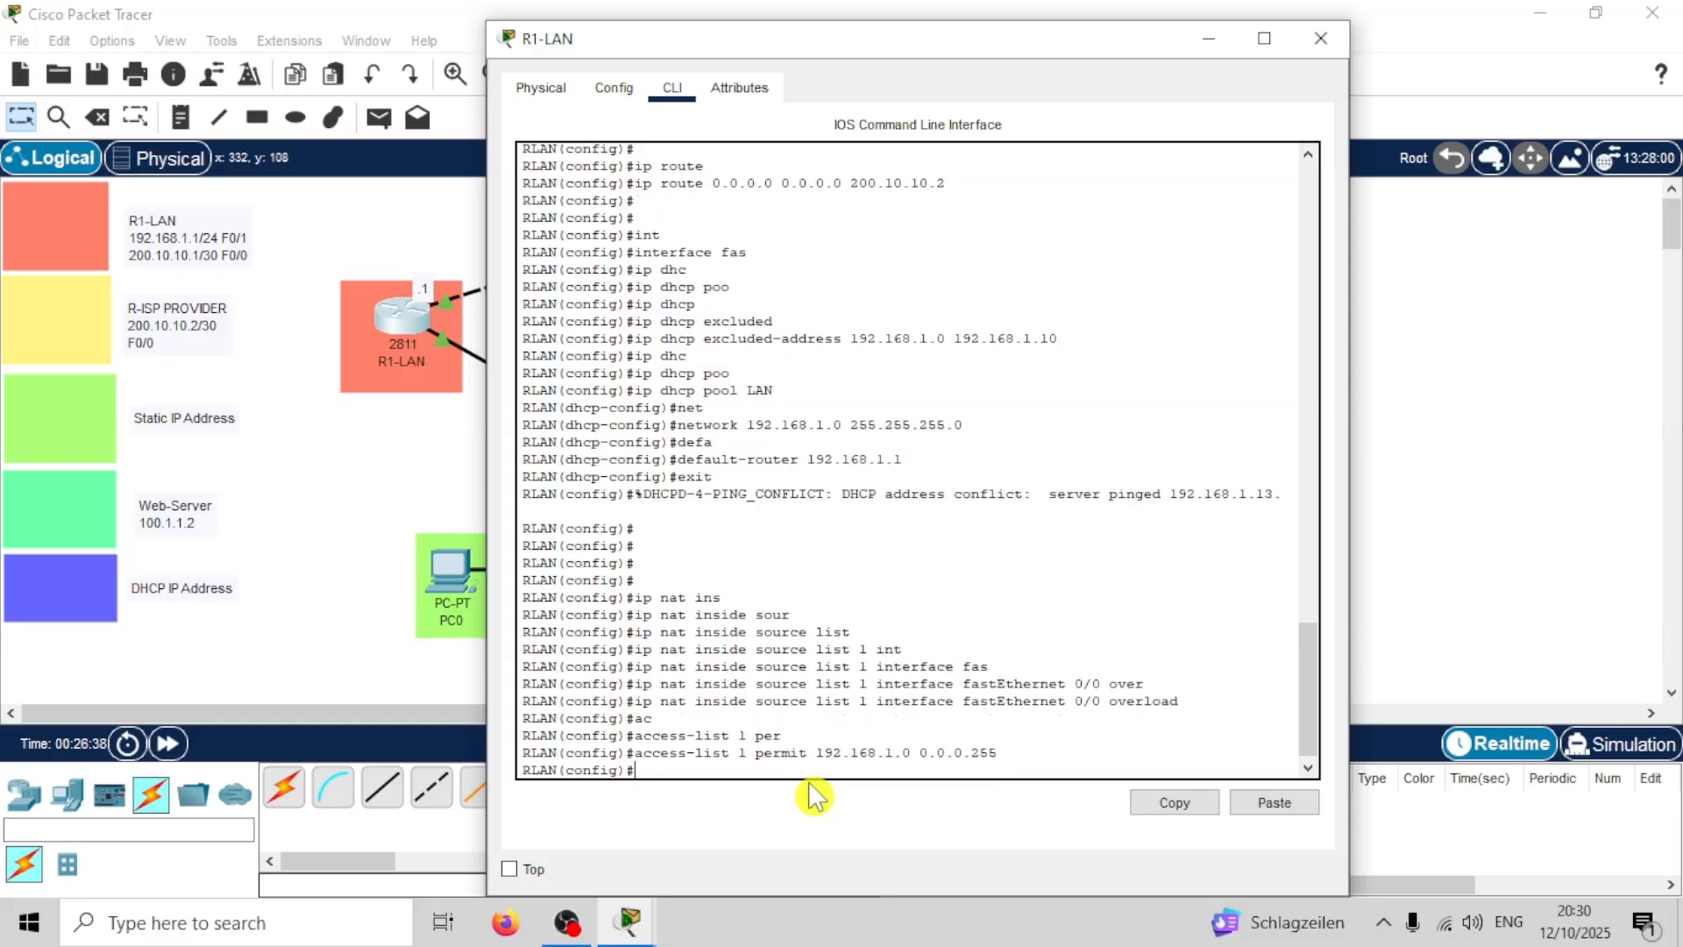
Step: Set interface fastEthernet 0/1 of R1-LAN as "ip nat inside" and exit interface configuration
text(int)
key(Tab)
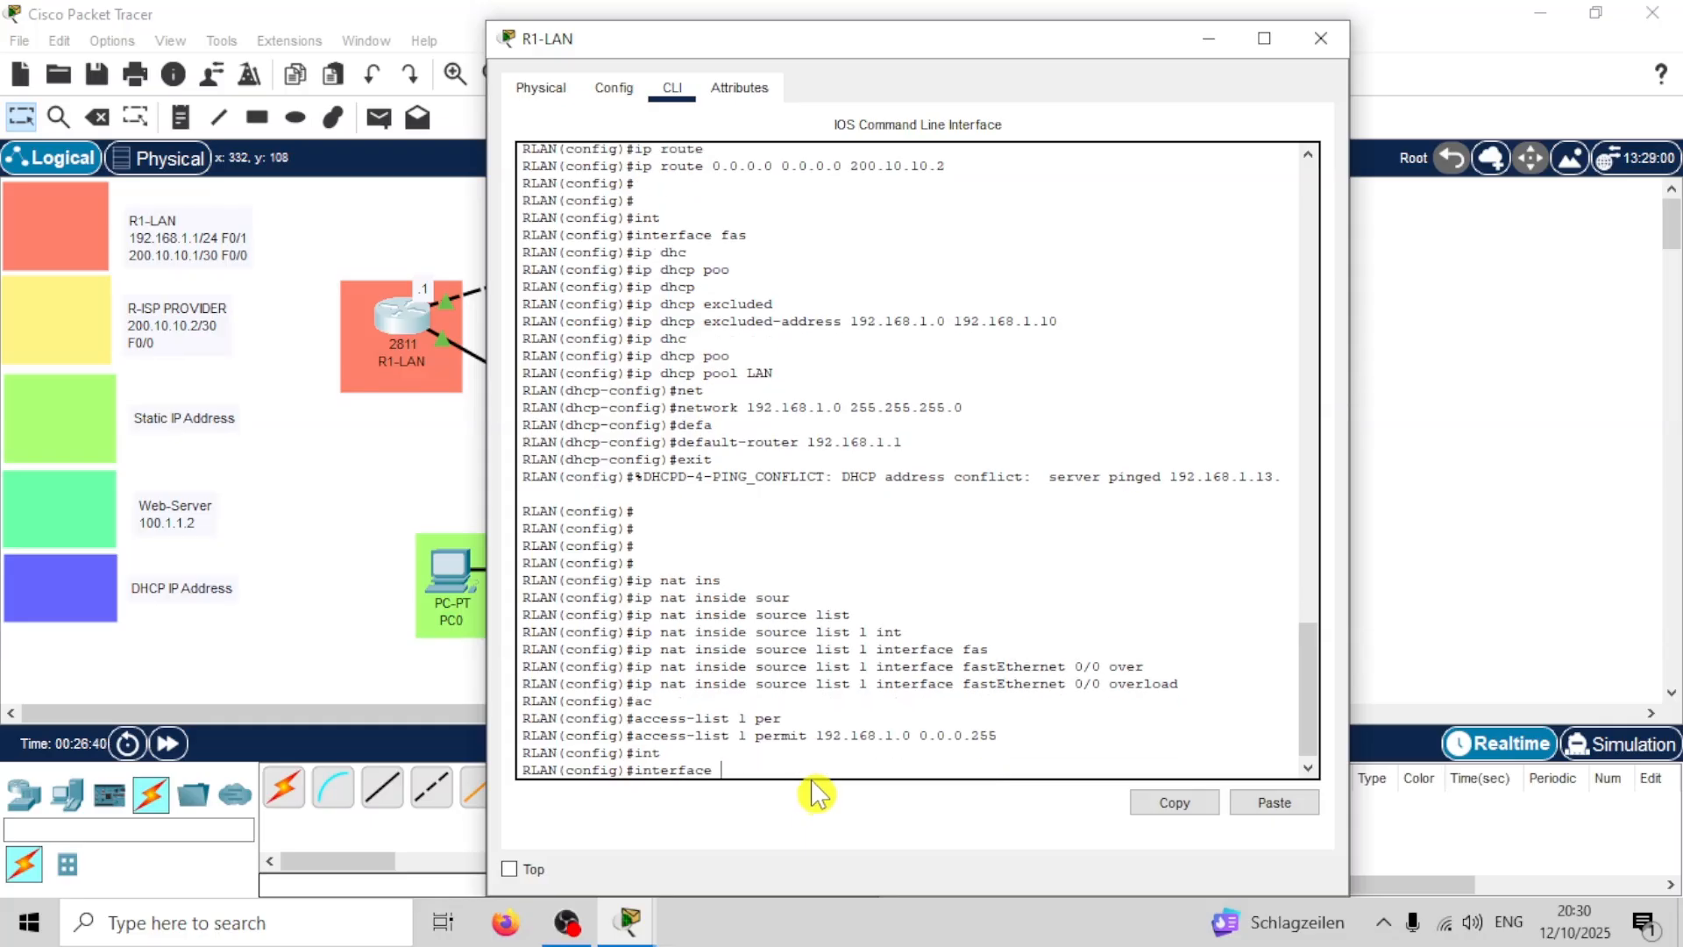
text(fas)
key(Tab)
key(Return)
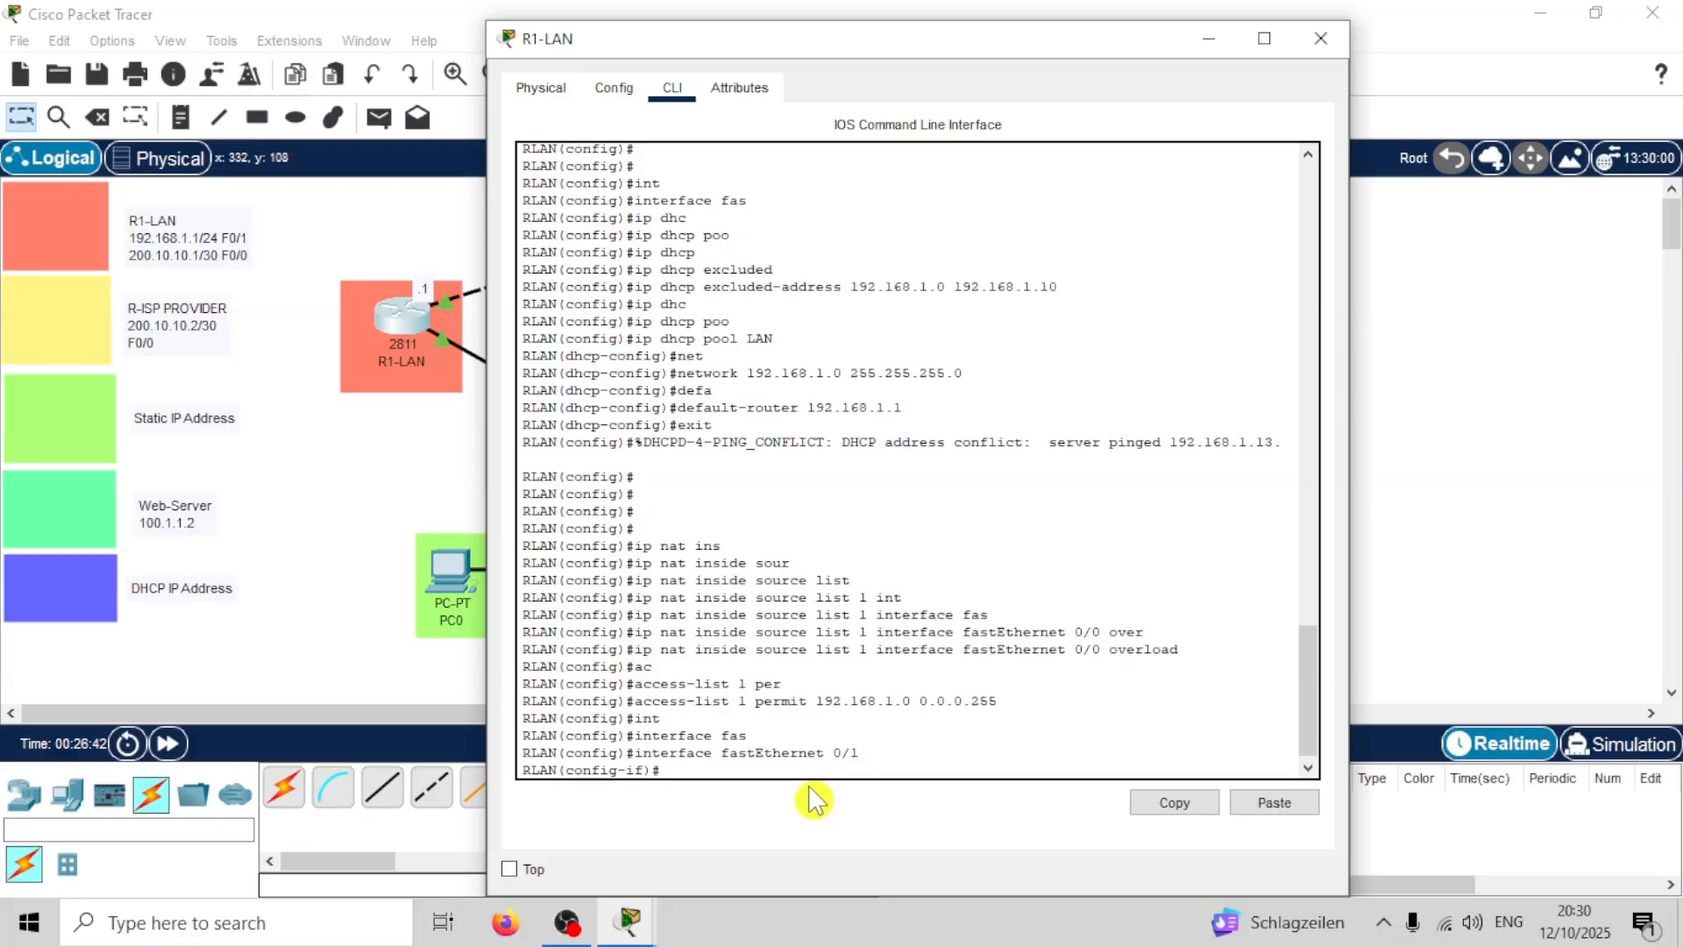
text(ip nat ins)
key(Tab)
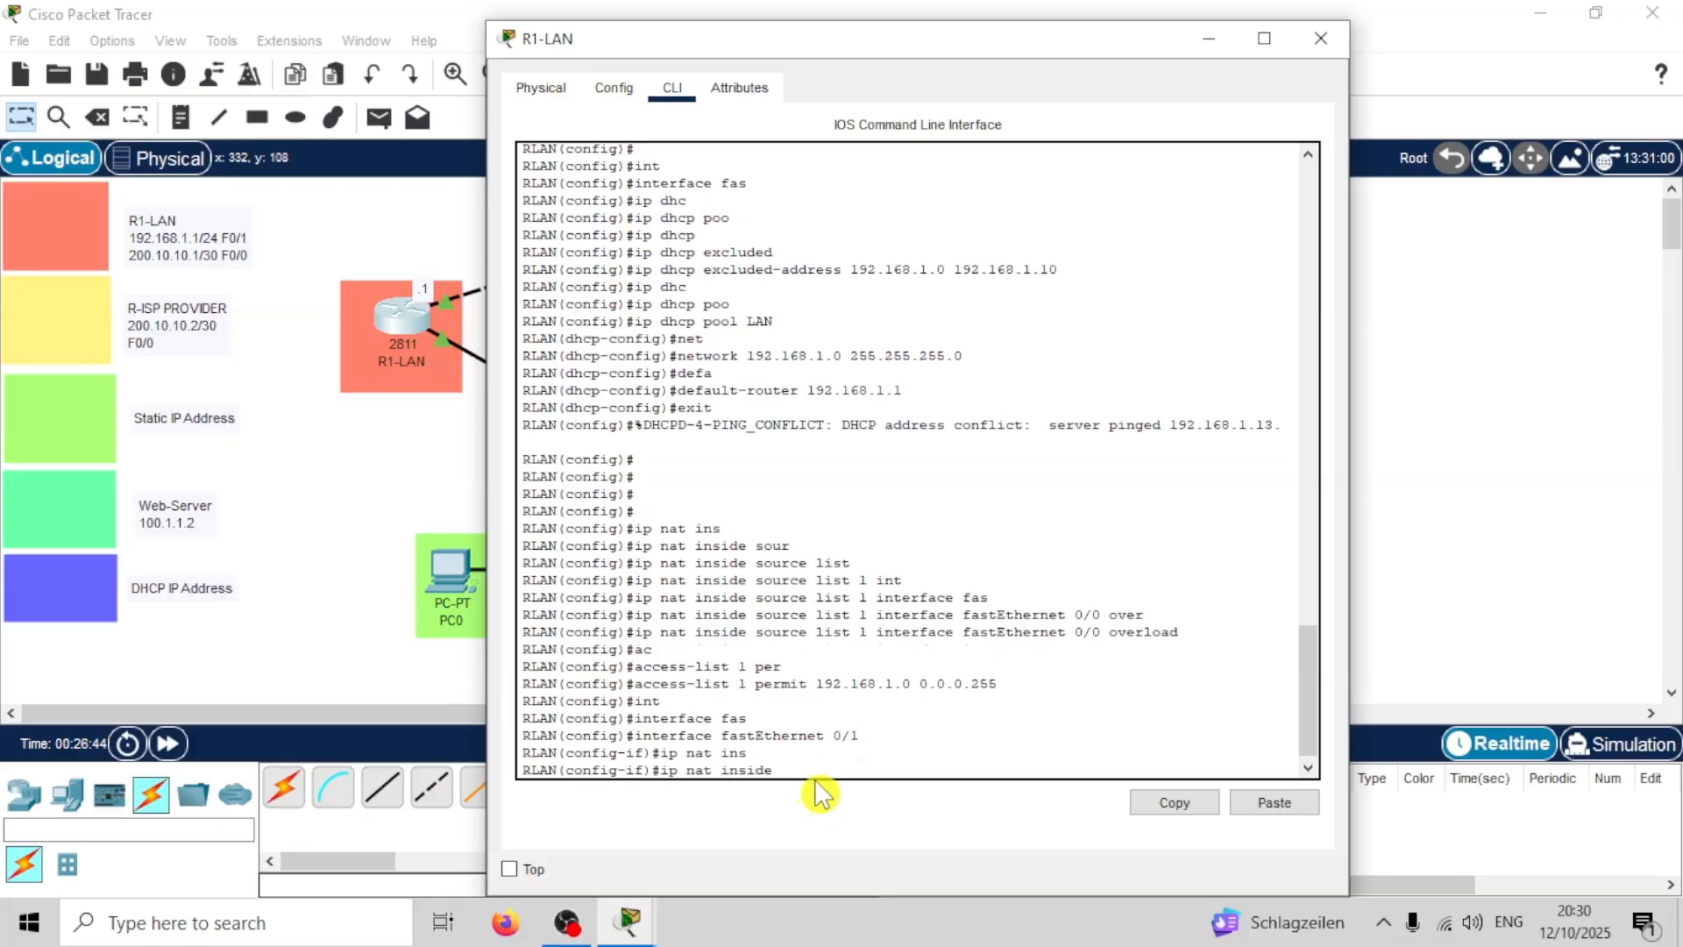
key(Return)
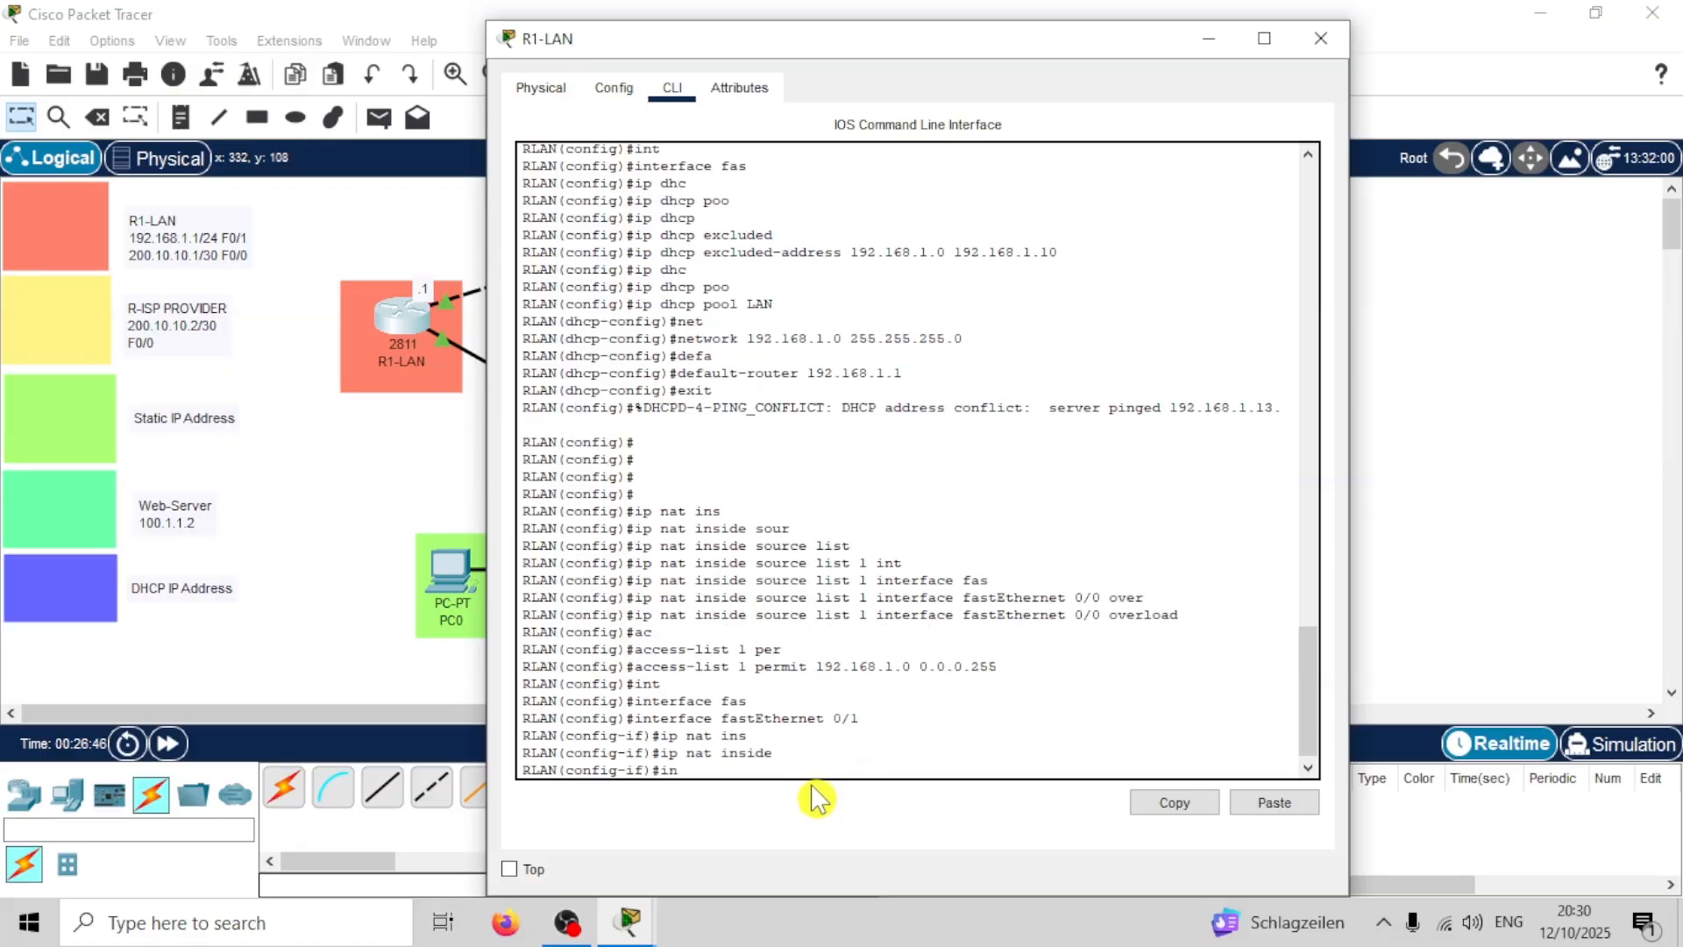
text(if)#exit)
key(Return)
Step: Set interface fastEthernet 0/0 of R1-LAN as "ip nat outside" and exit interface configuration
text(int)
key(Tab)
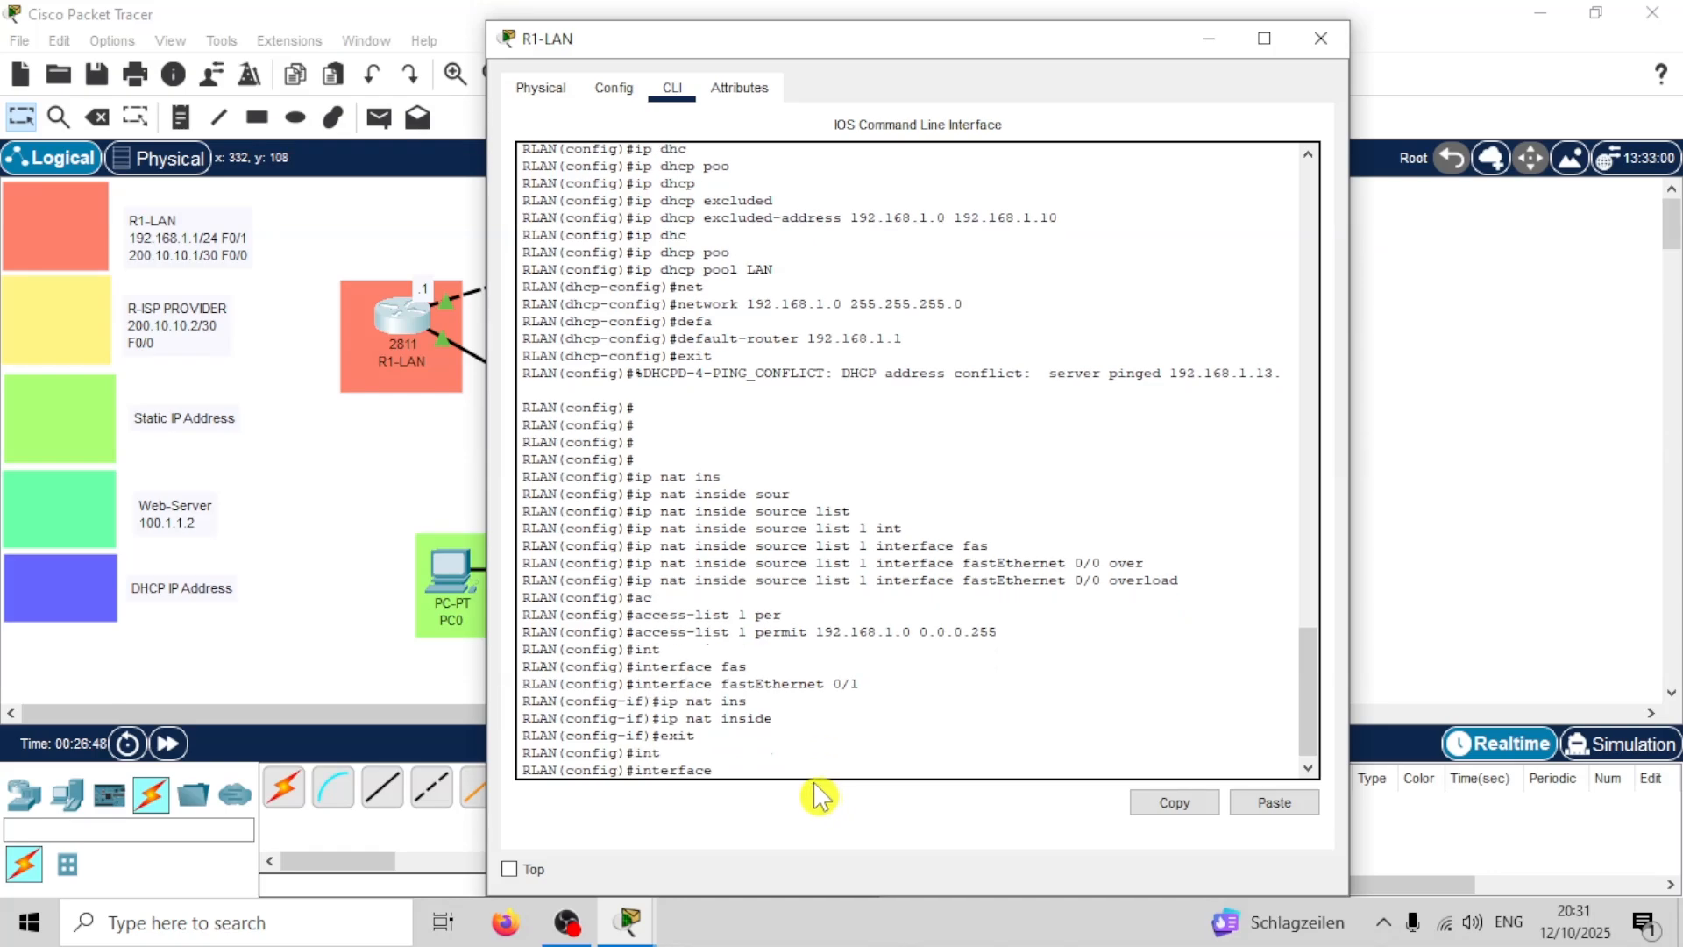
text(fas)
key(Tab)
text(0)
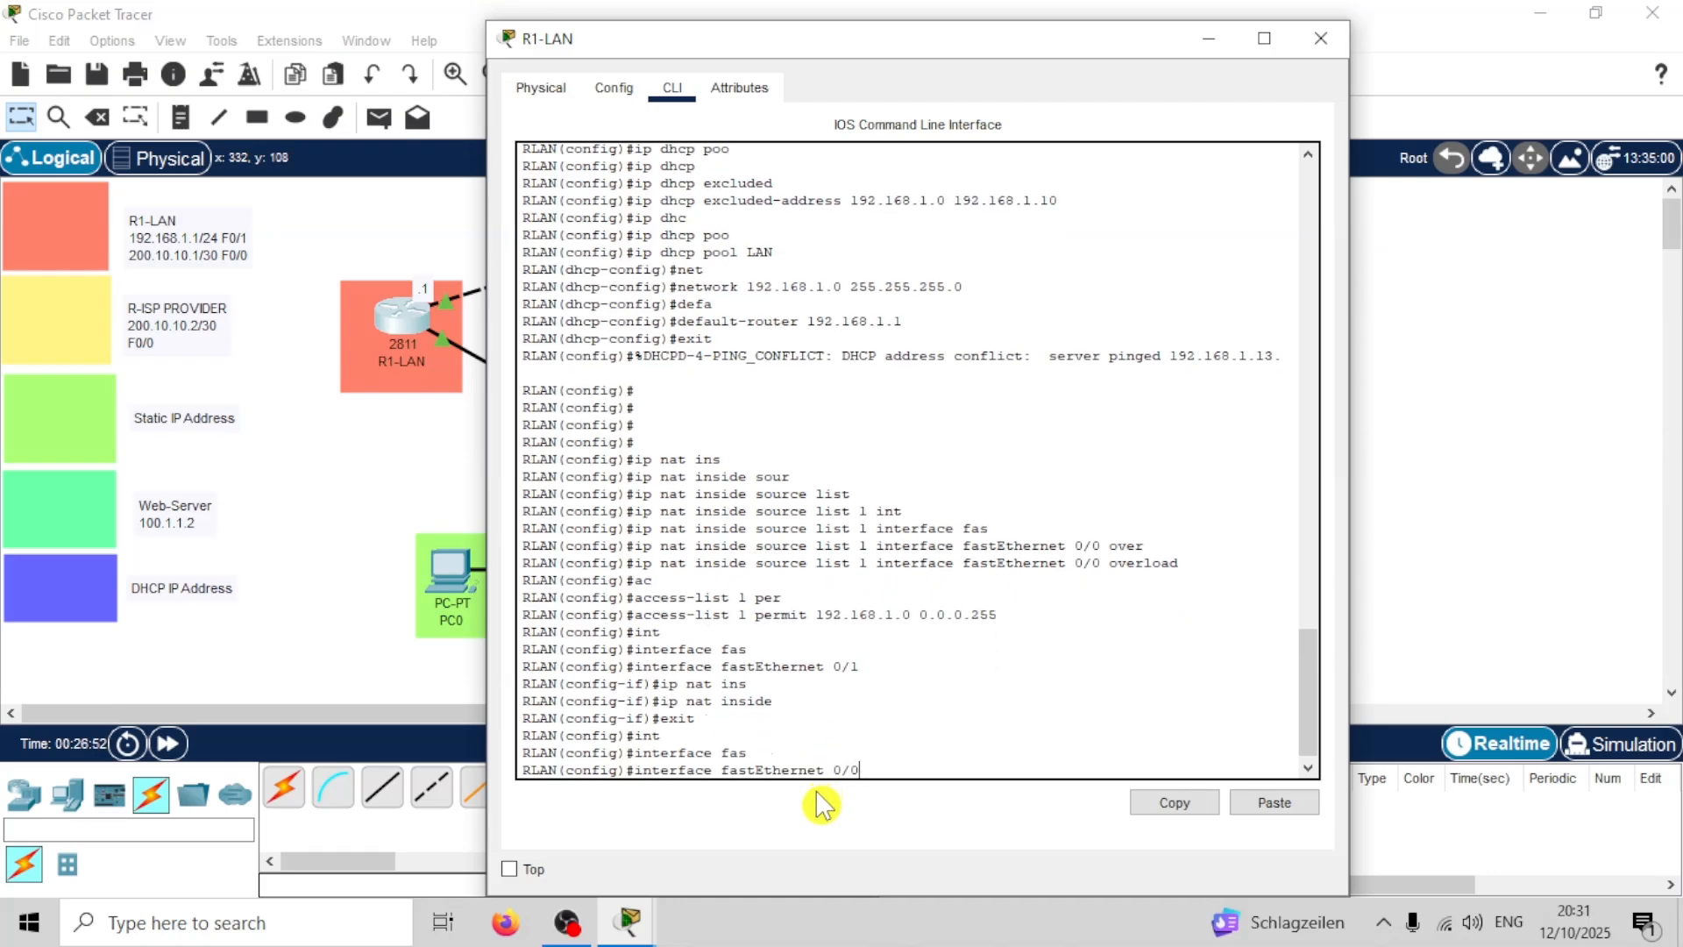
text(/0)
key(Return)
text(ip nat)
key(Tab)
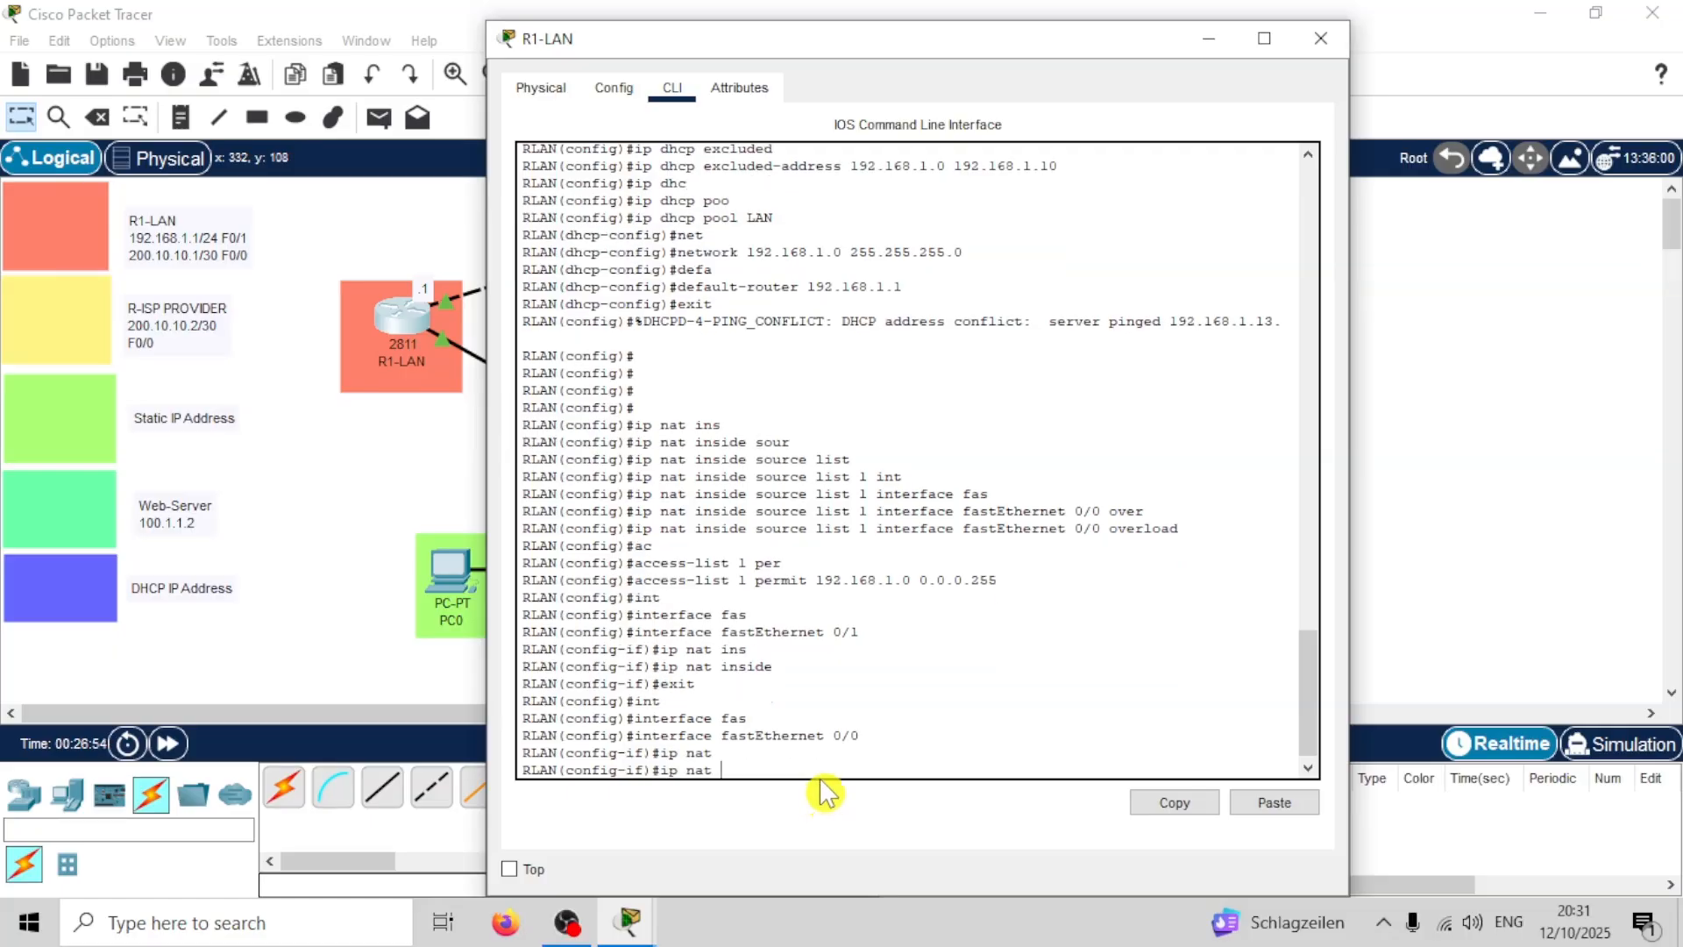
text(out)
key(Tab)
key(Return)
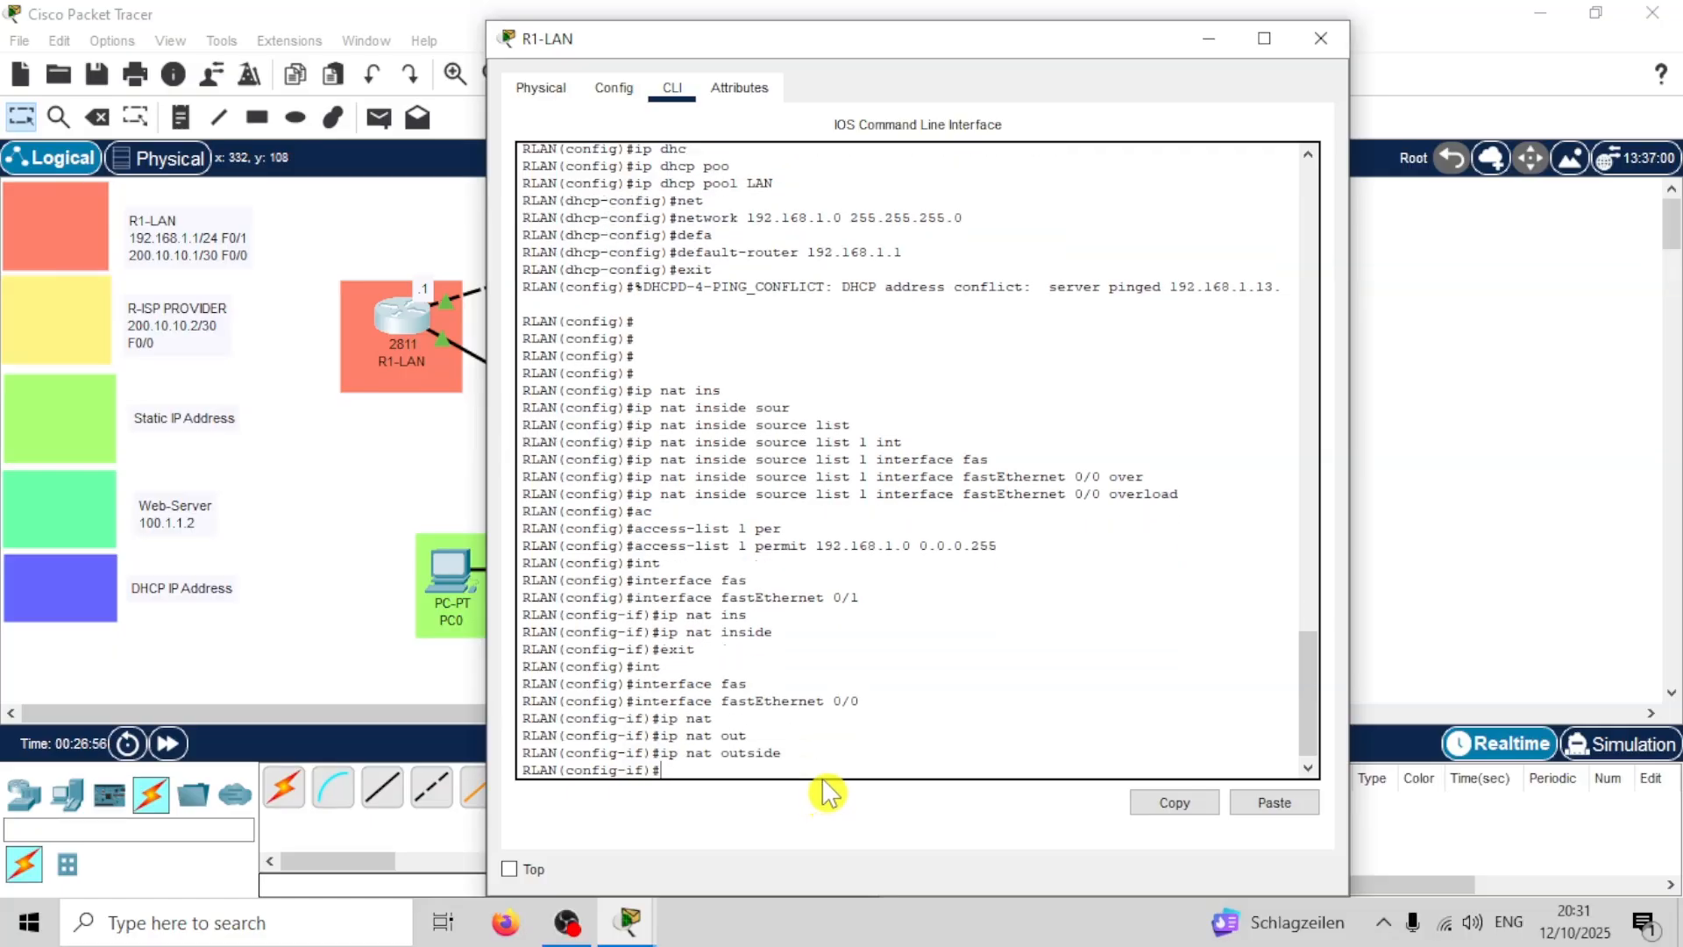
text(exit)
key(Return)
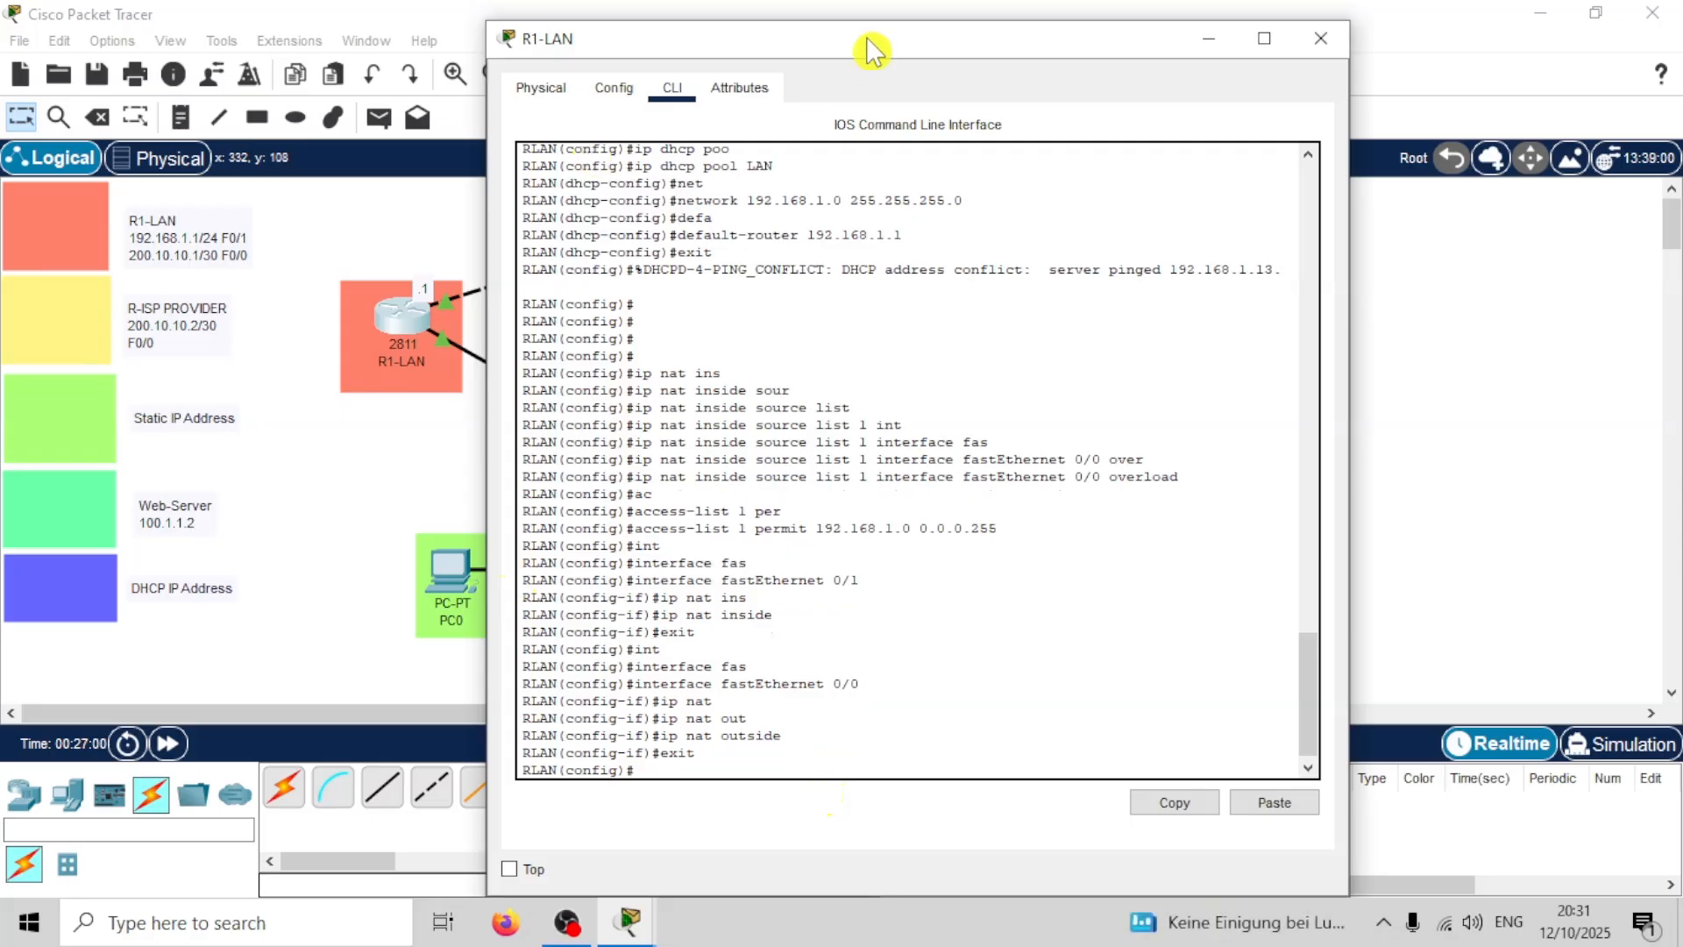
Step: Compare the NAT overload command in R1-LAN's configuration with the 200.10.10.1/30 address in the R1-LAN legend note
drag(871, 51, 1202, 32)
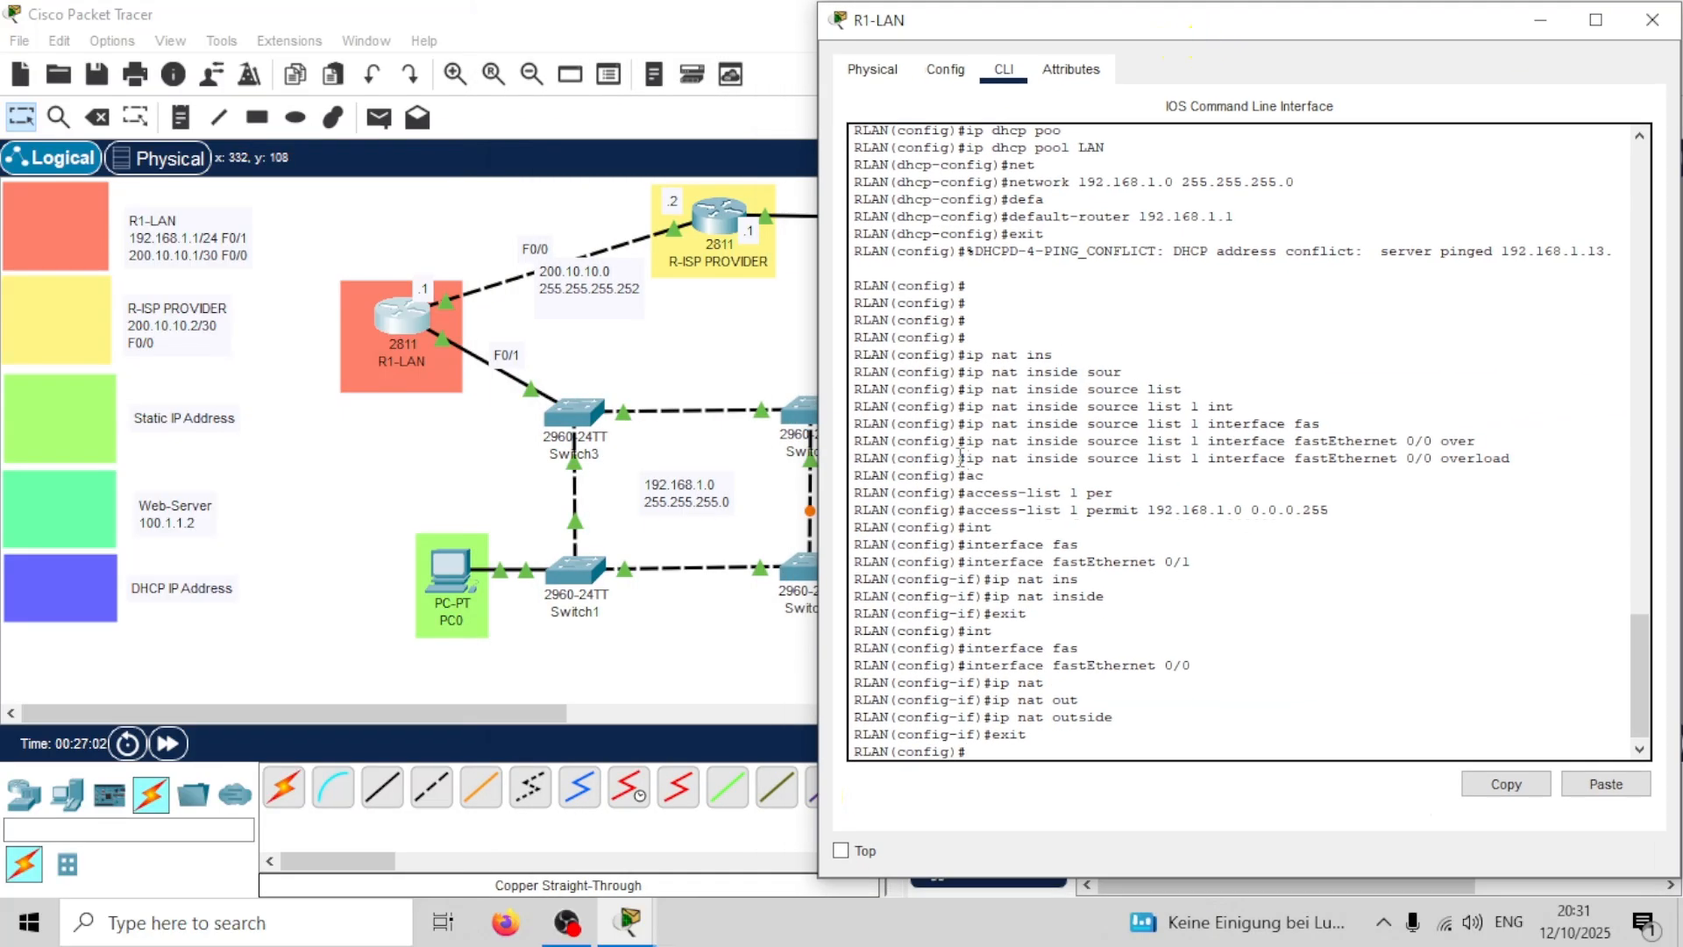
drag(961, 458, 1478, 458)
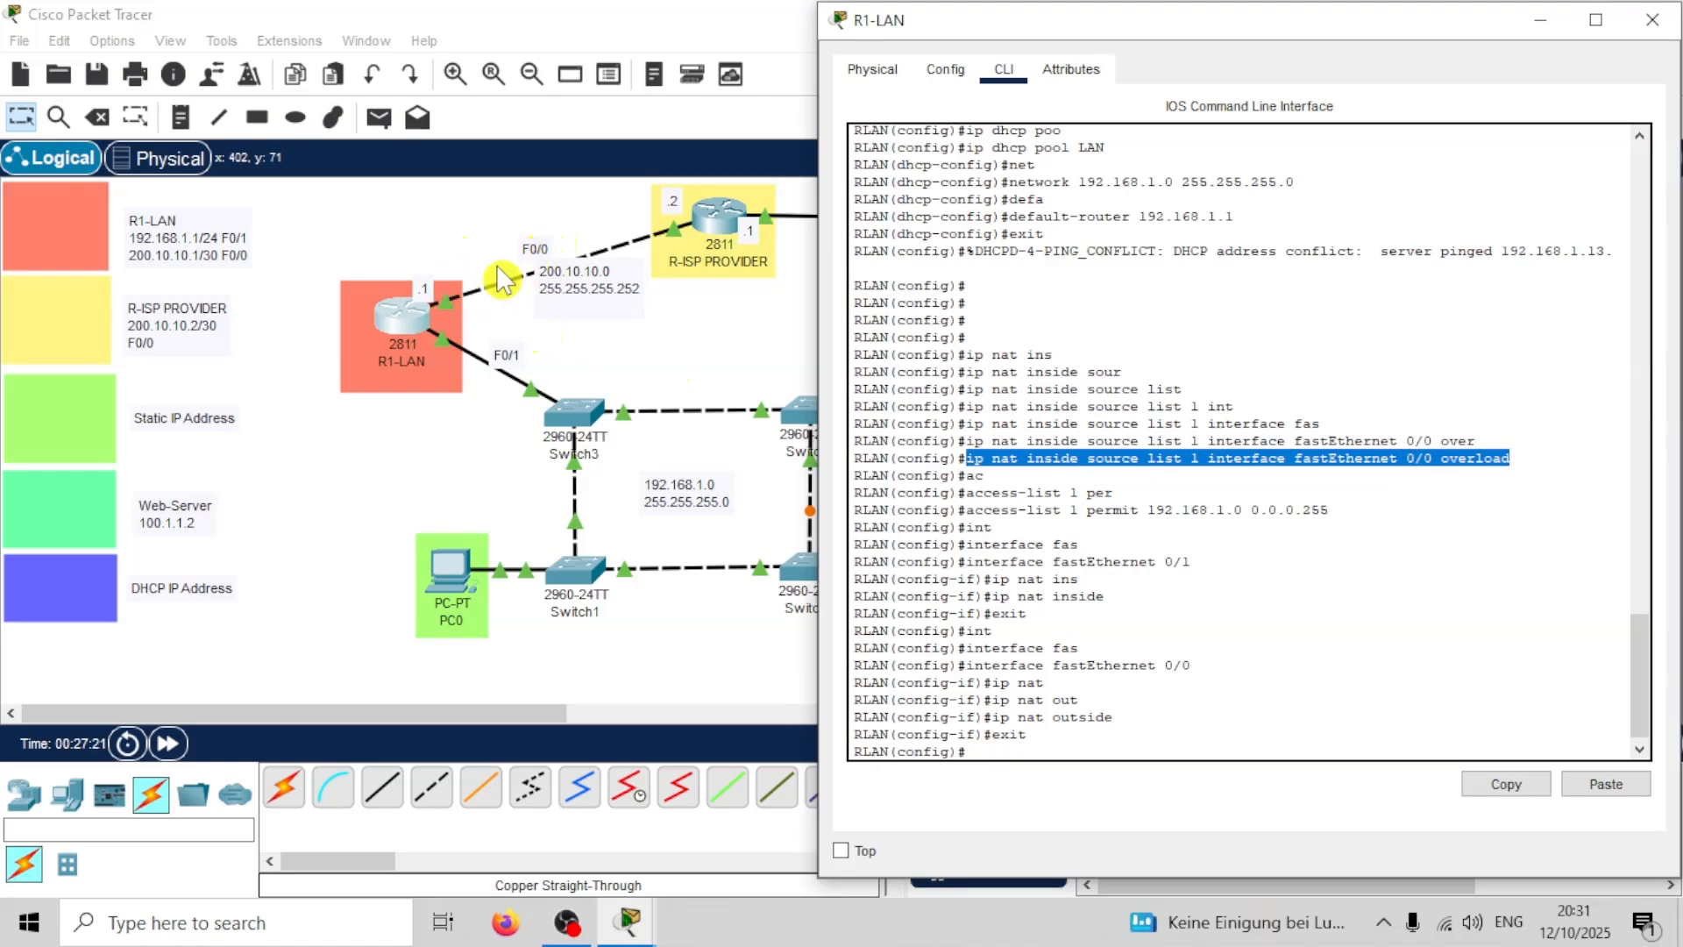
click(203, 253)
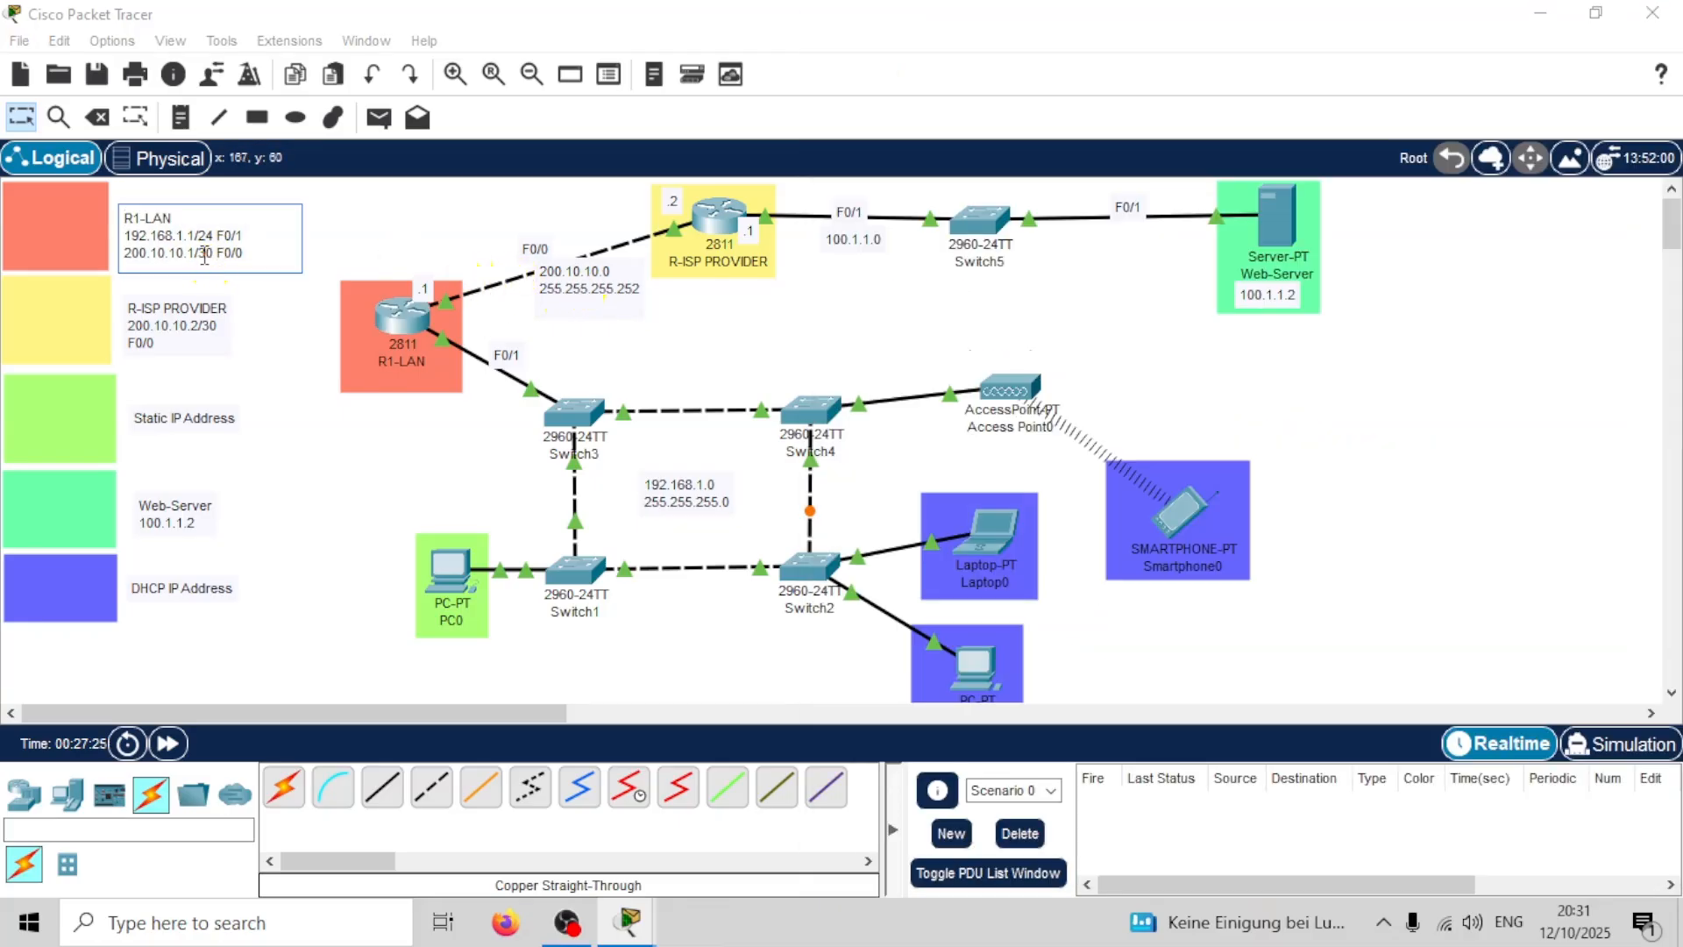
click(365, 255)
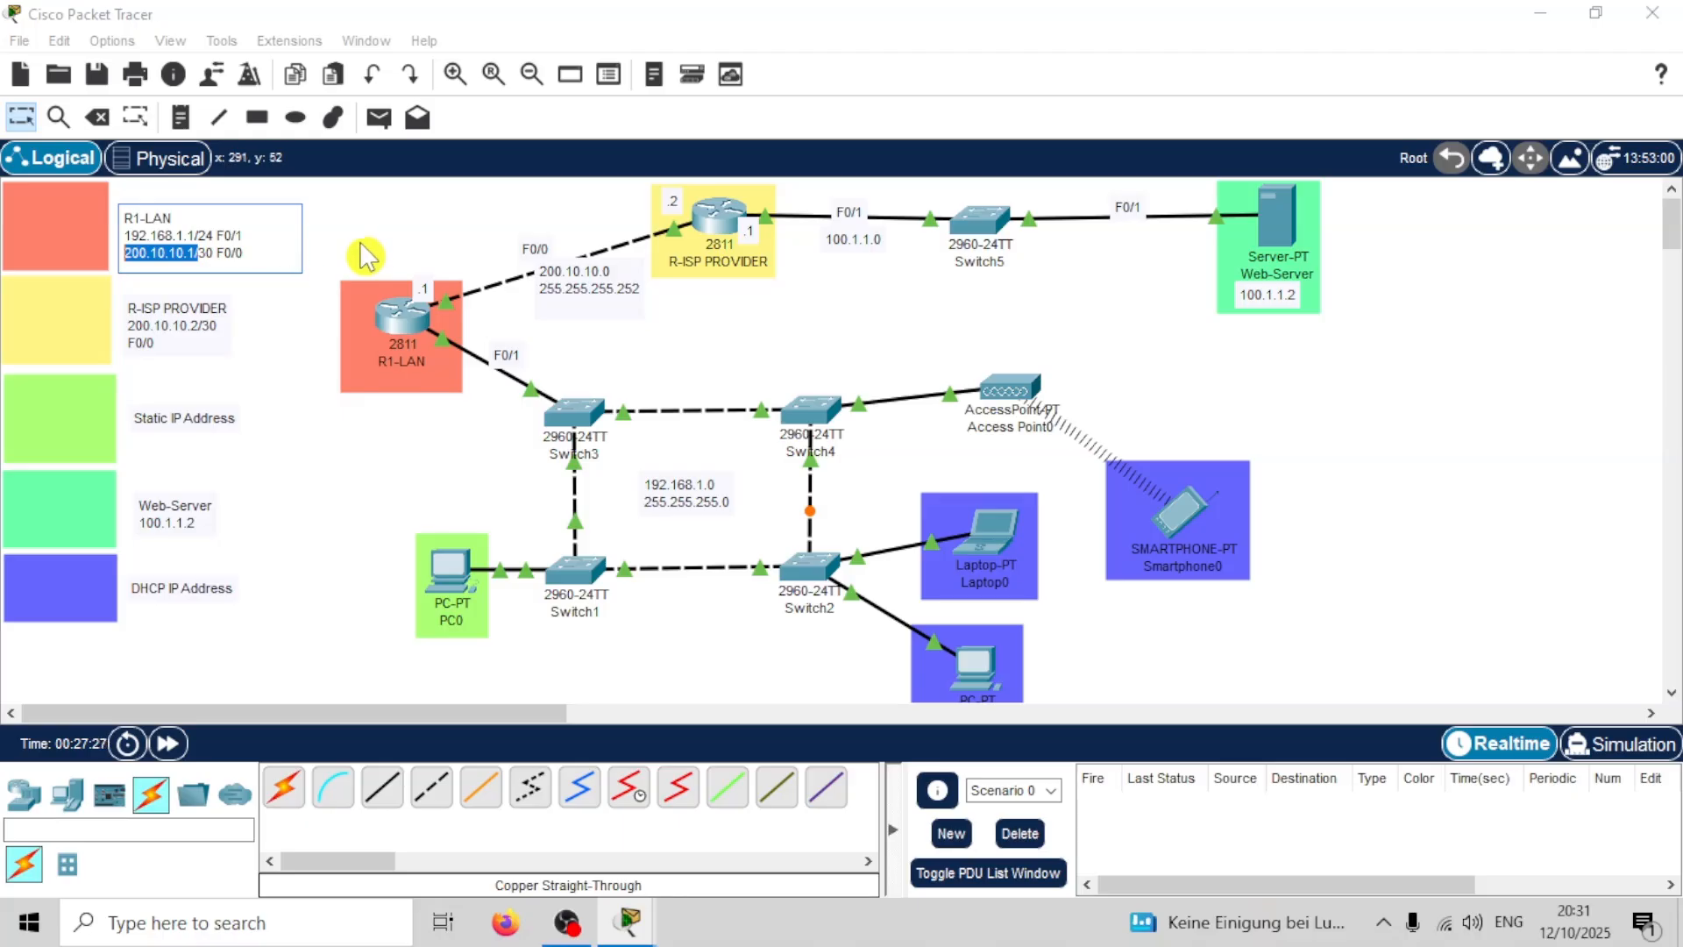
mouse_move(635, 920)
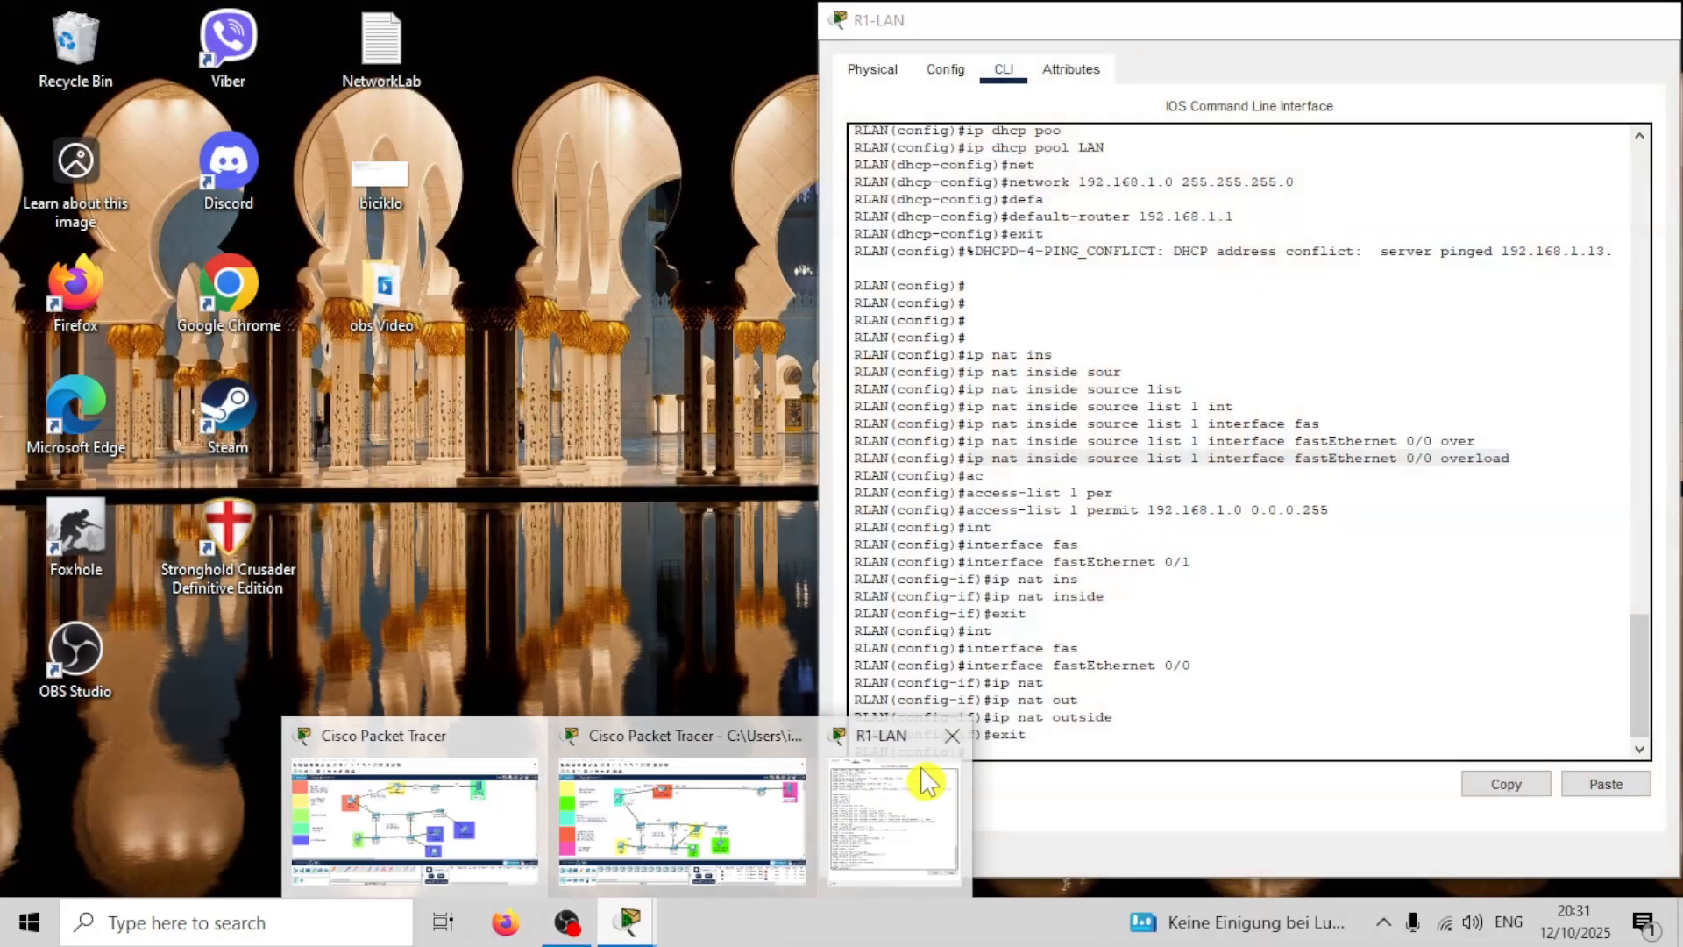
click(921, 811)
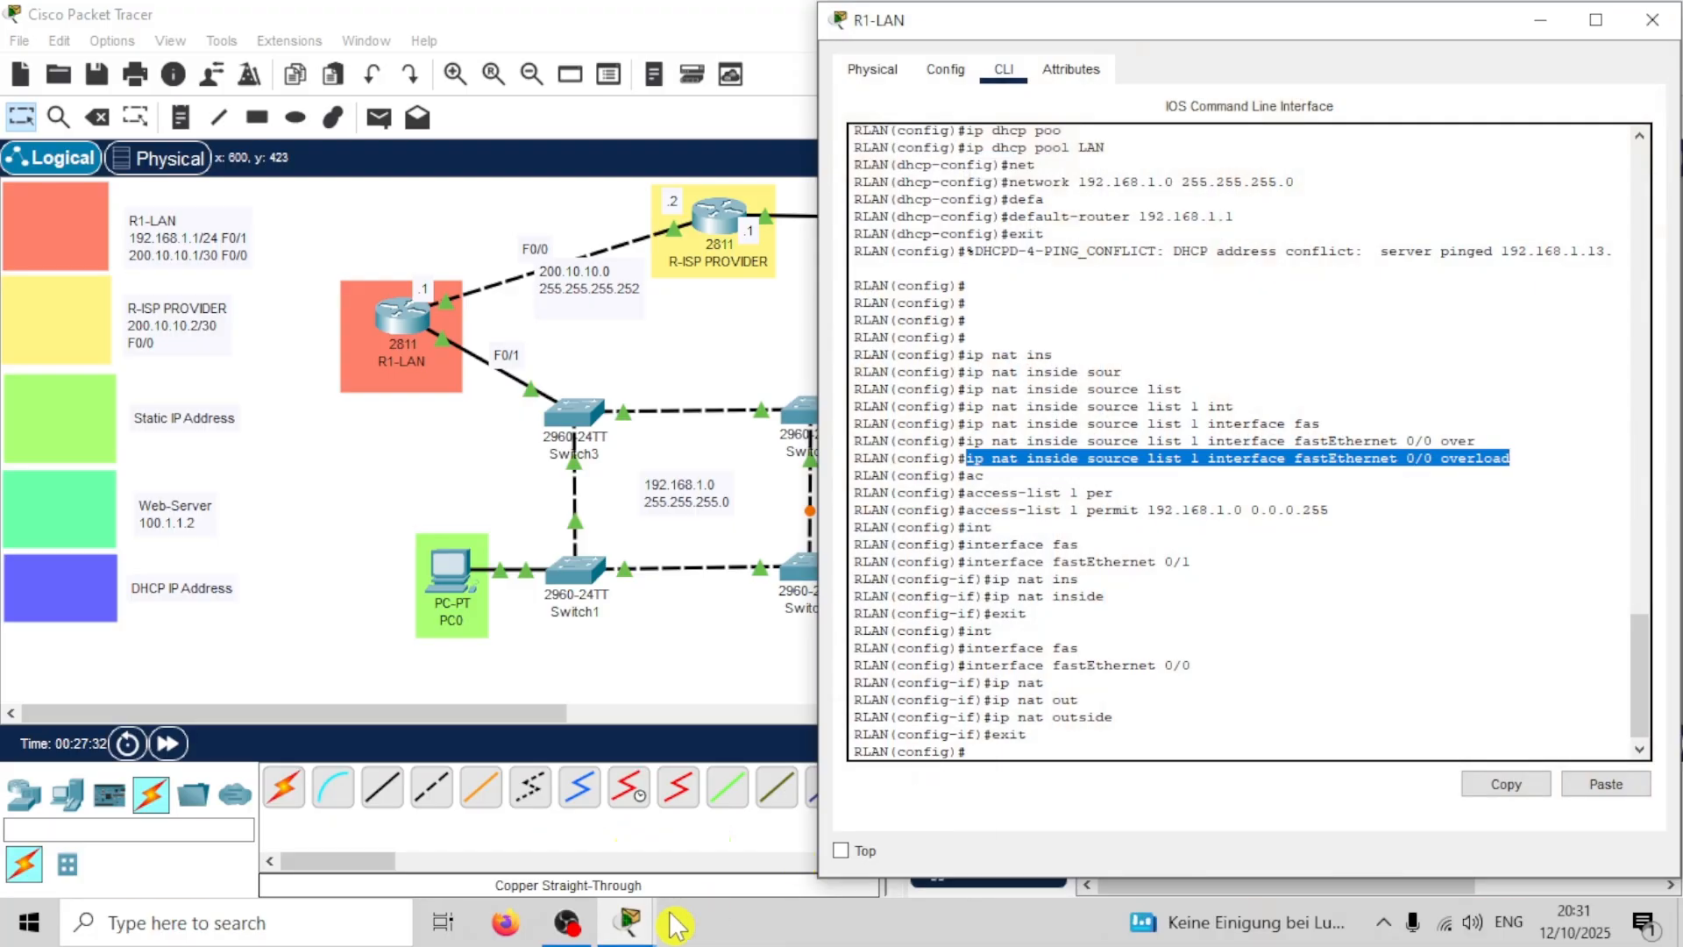
Step: Review the access-list 1 permit command for 192.168.1.0 in R1-LAN's configuration and reposition the router window
click(1126, 755)
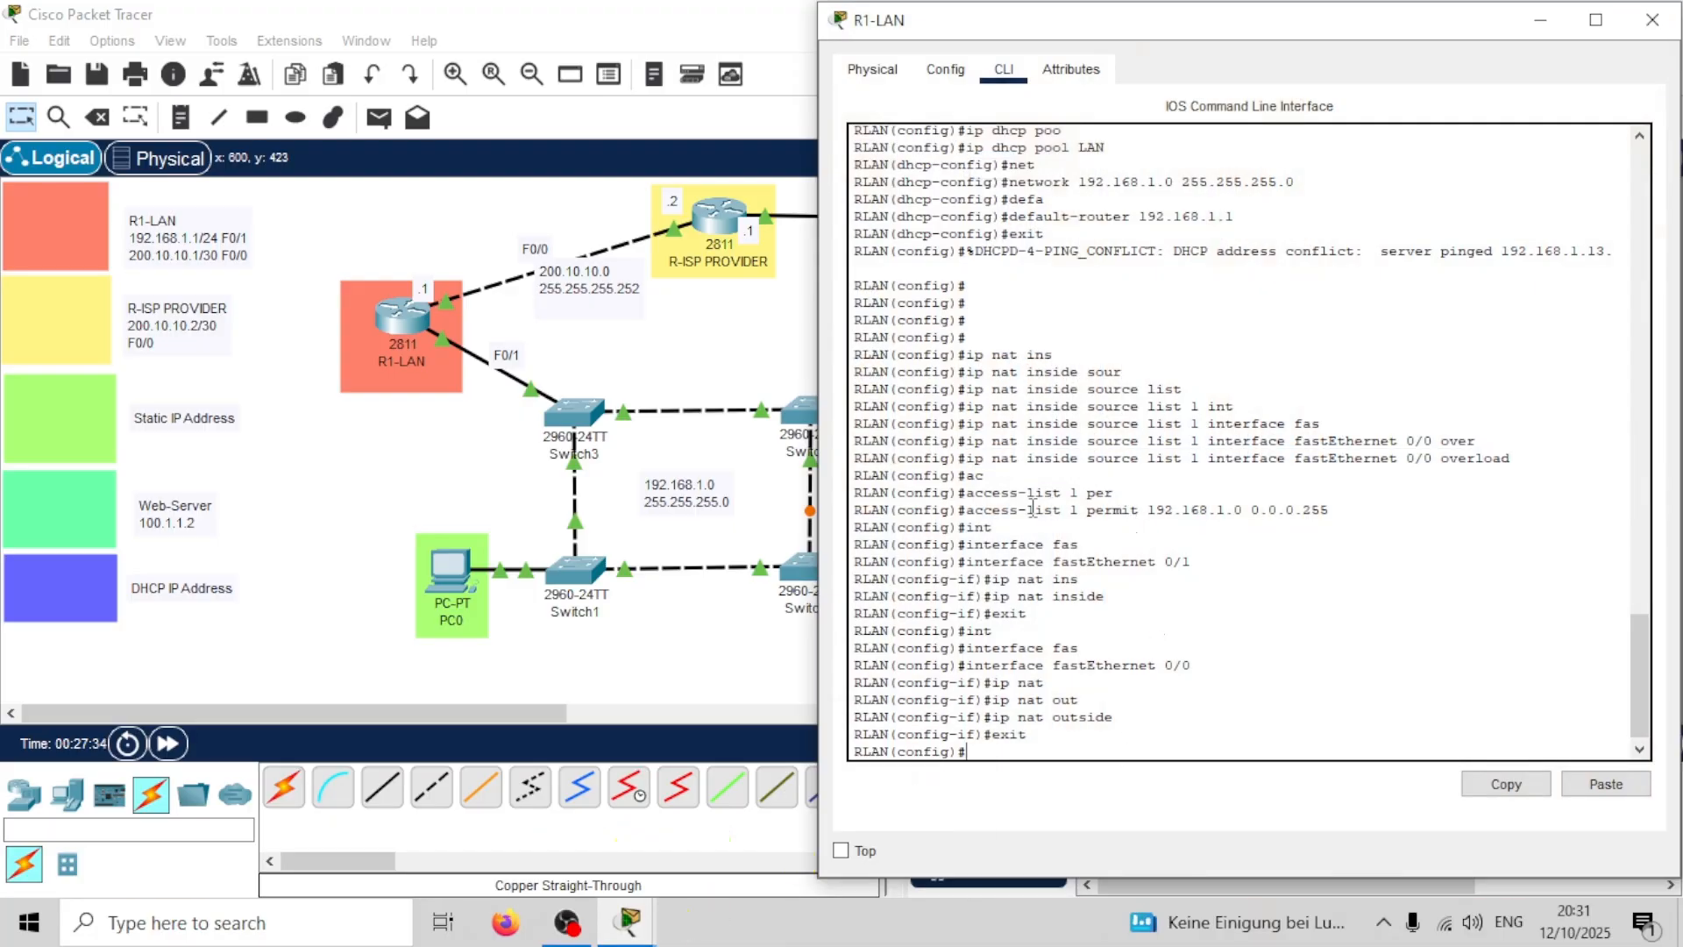
drag(1025, 509, 1271, 509)
click(1271, 509)
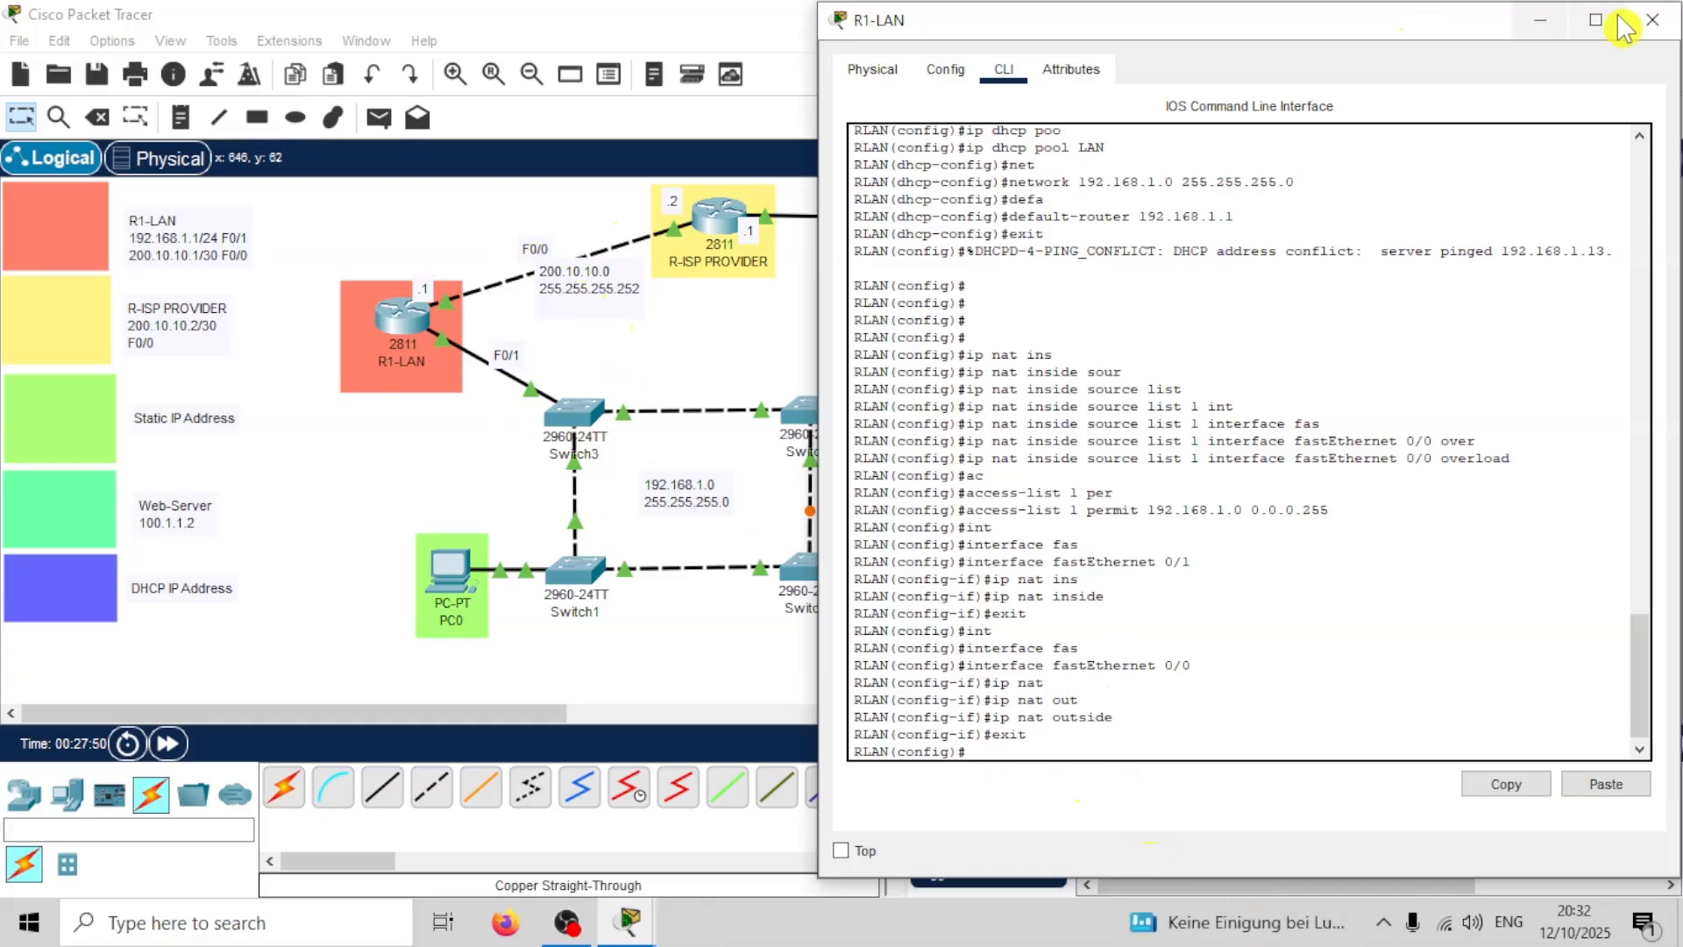
drag(1481, 31, 1373, 38)
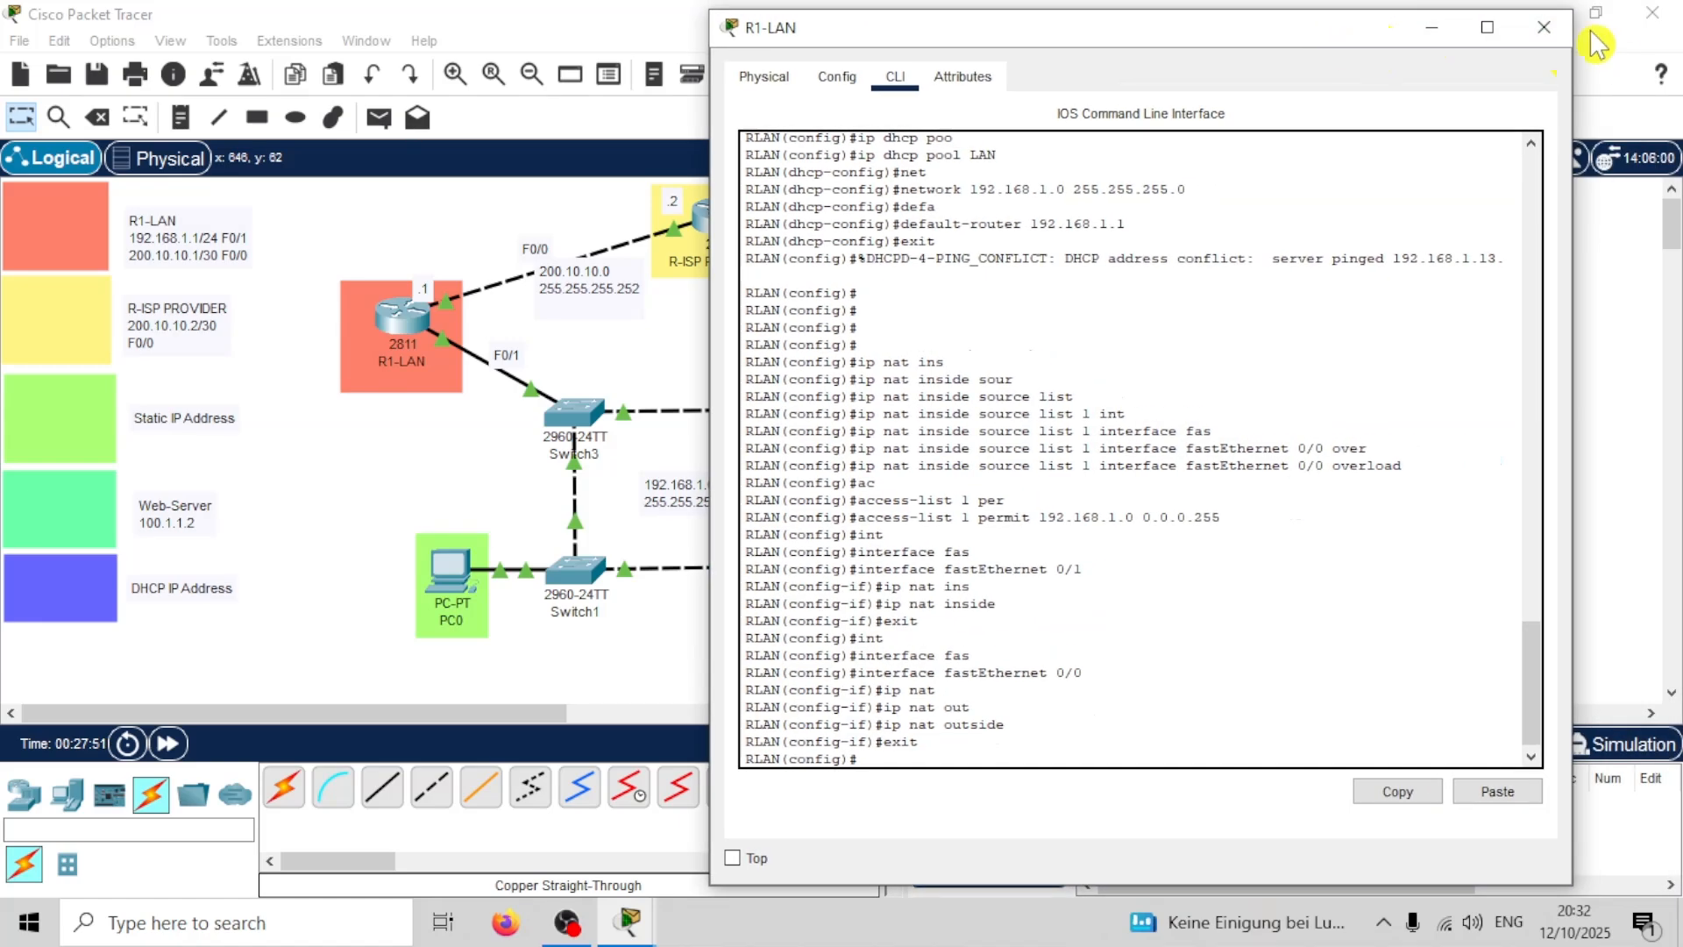
Step: Close the R1-LAN window and send a simple PDU from PC0 to the Web-Server
click(1545, 28)
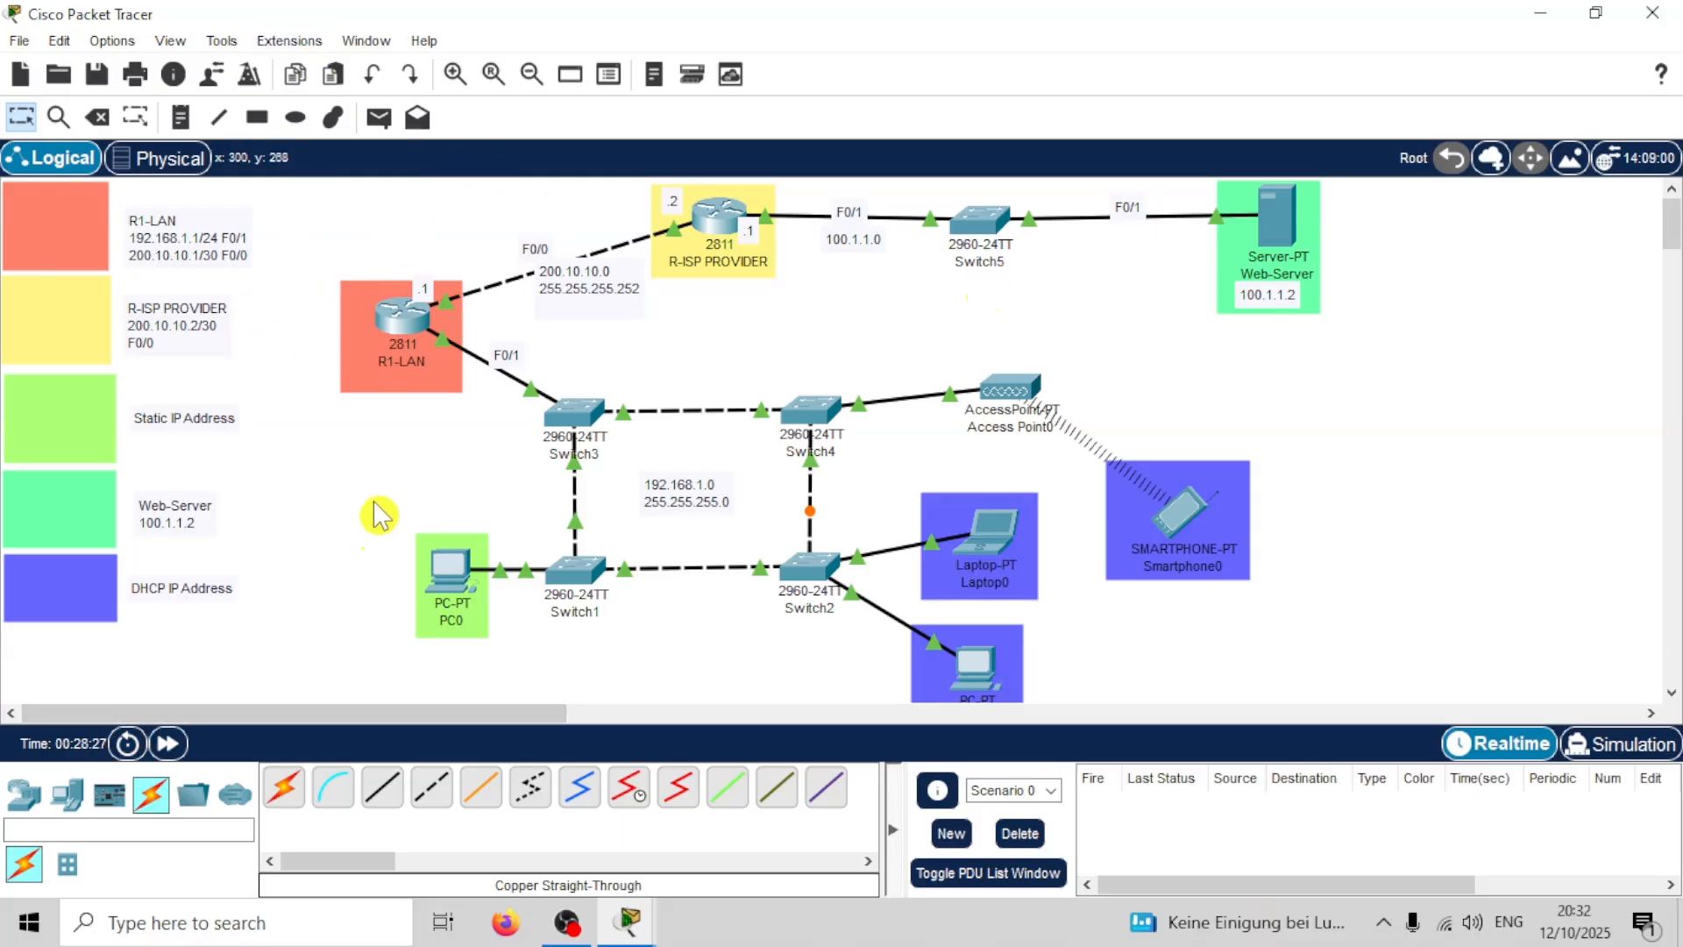
click(378, 116)
click(450, 568)
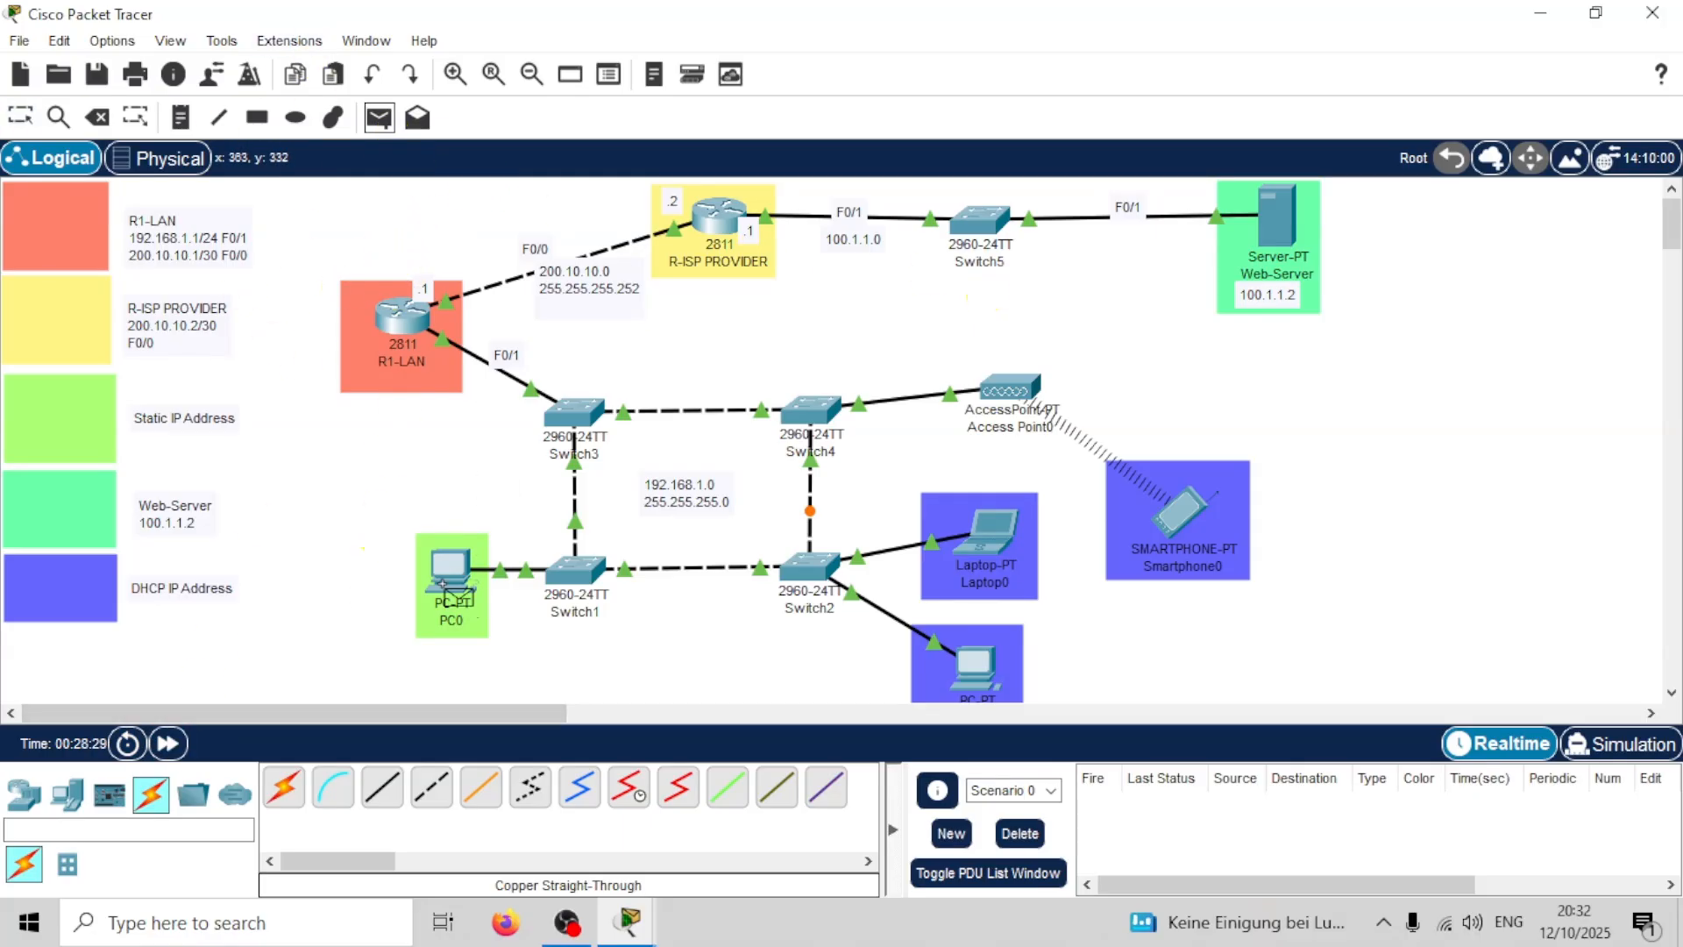
click(1281, 224)
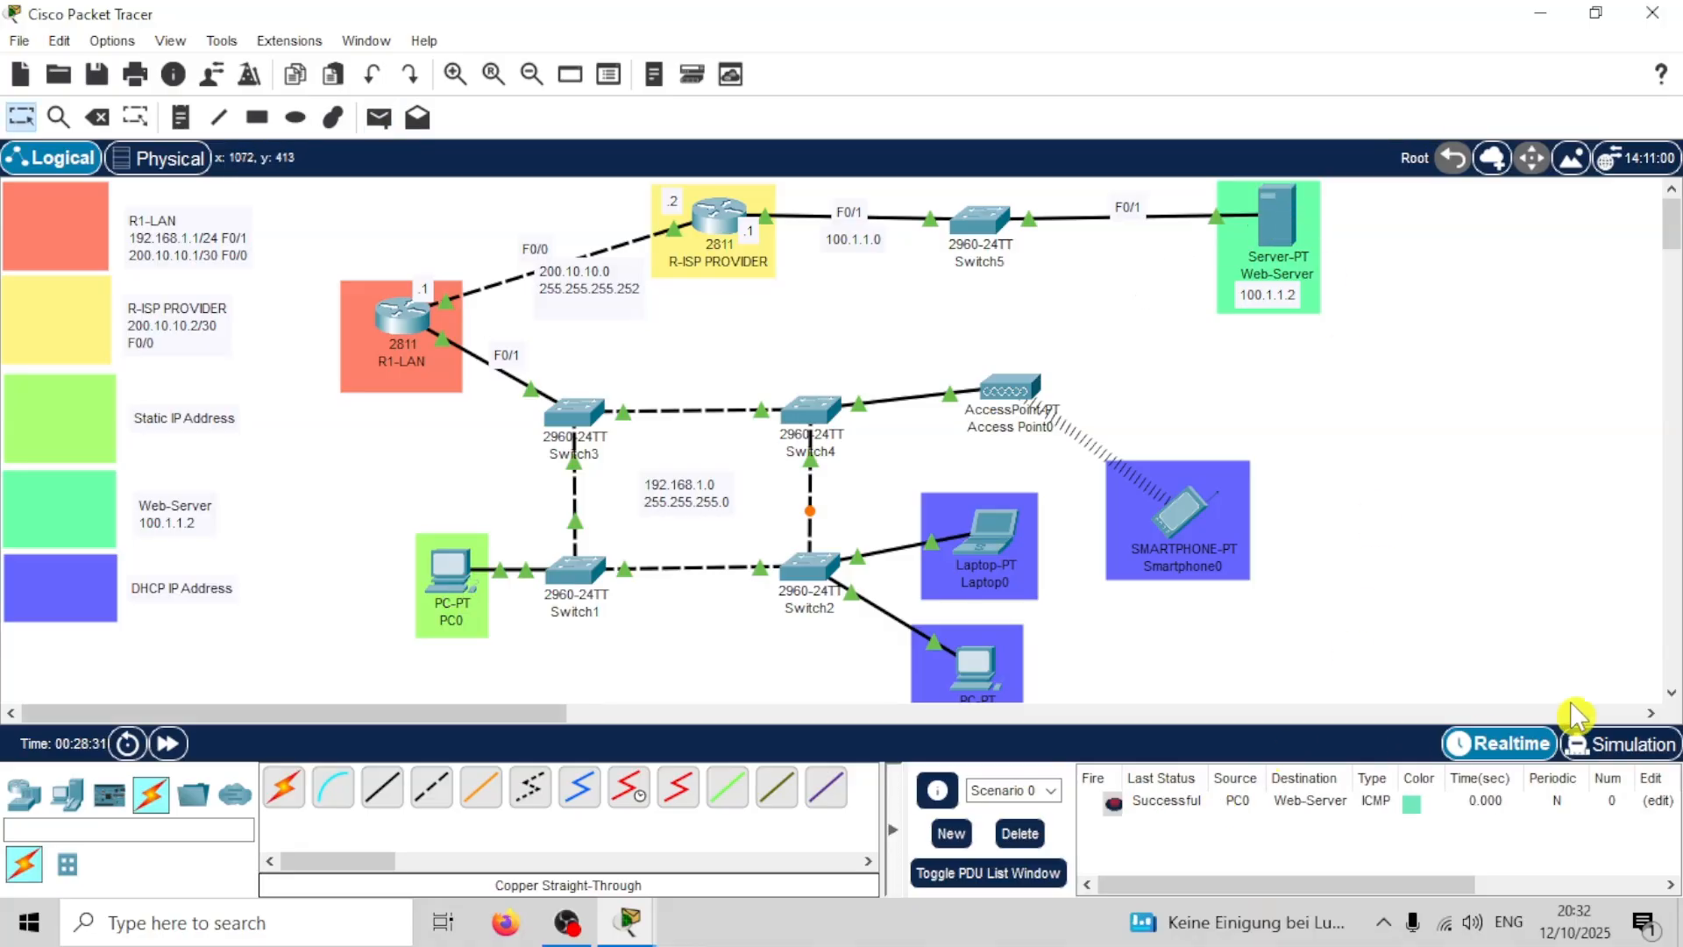
Step: Switch to Simulation mode and play the PC0 packet's route, pausing when it is at R1-LAN
click(1620, 742)
click(1455, 505)
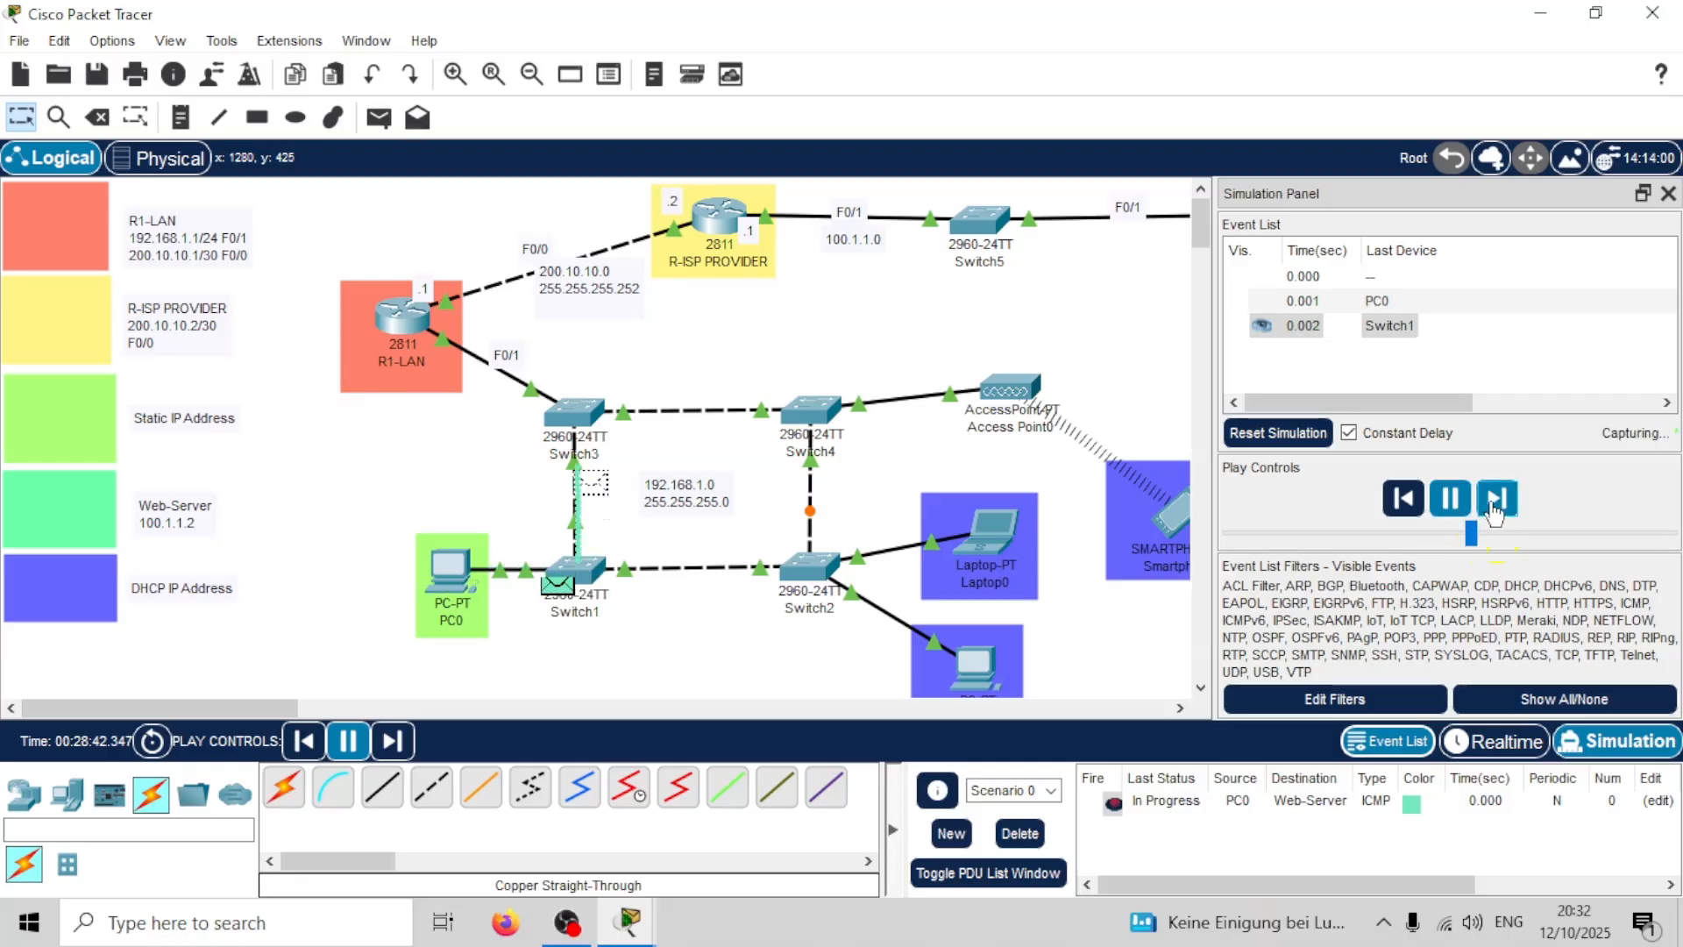
click(1495, 502)
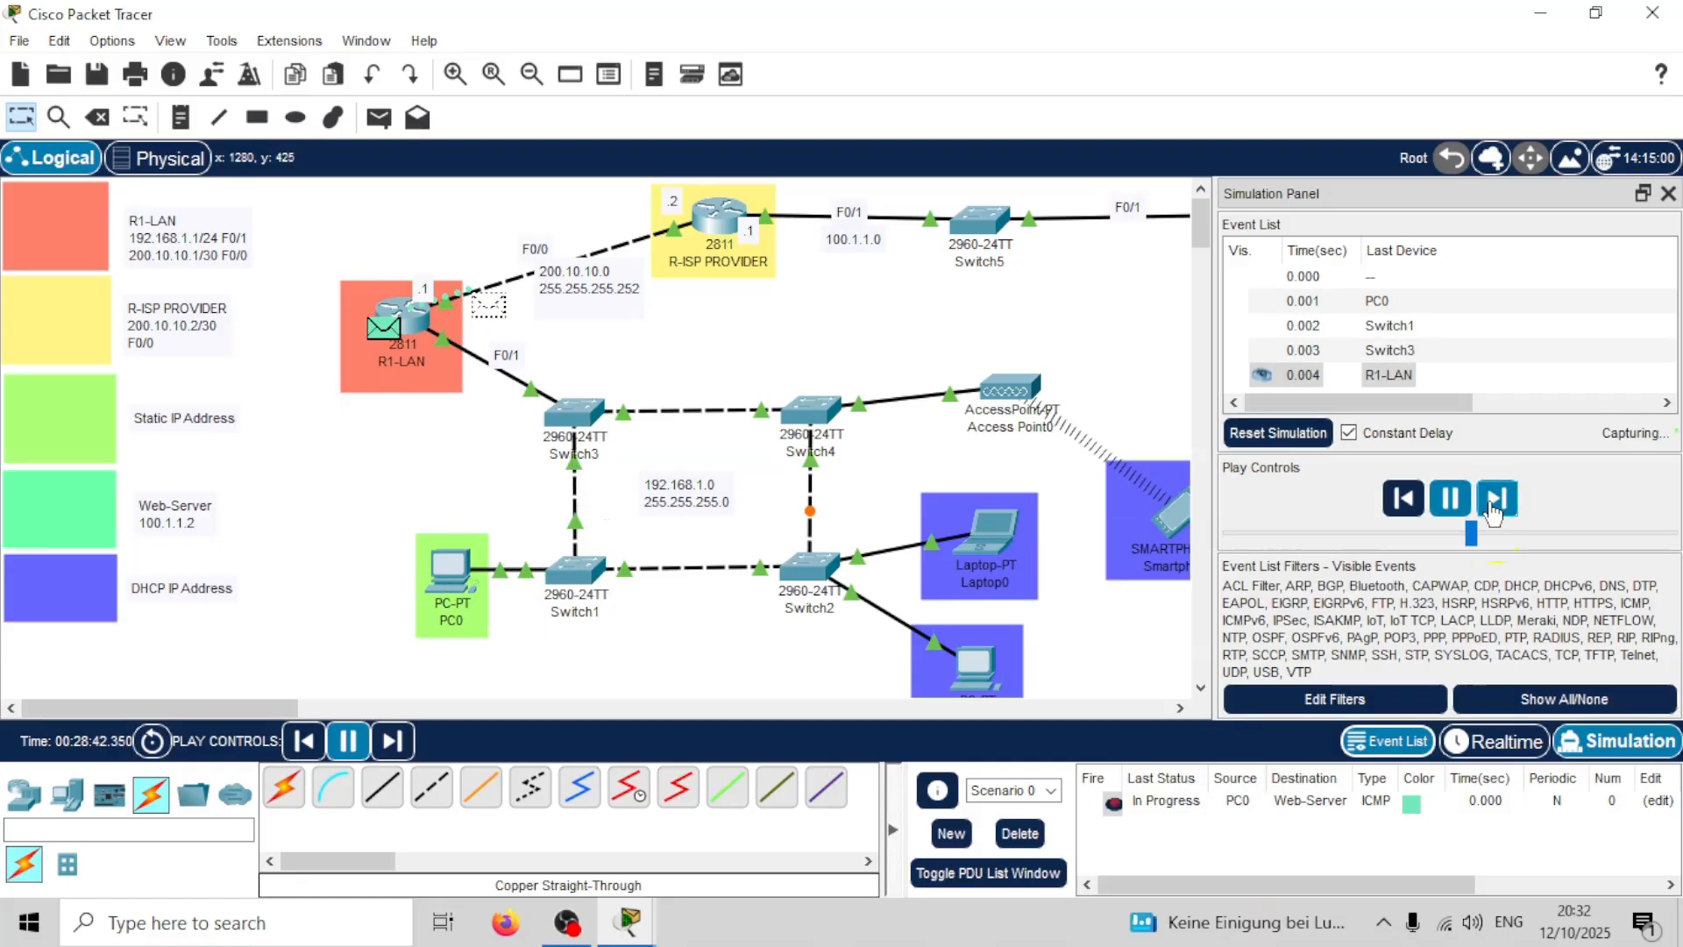
click(1449, 507)
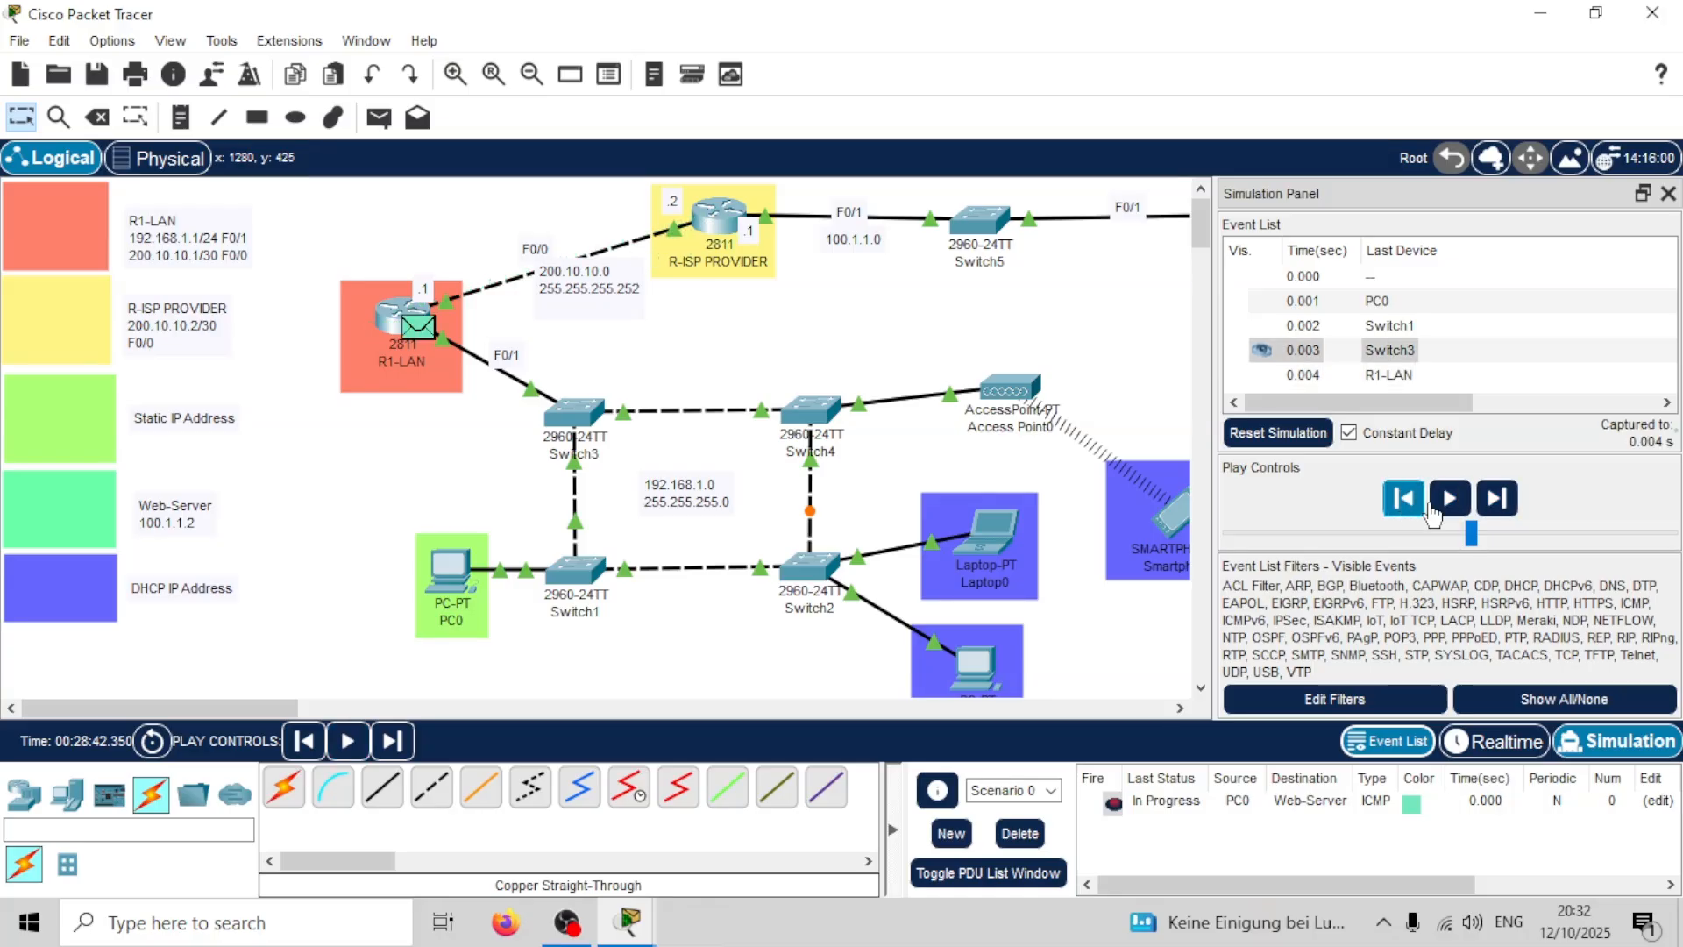
Step: Inspect the packet's OSI model details at R1-LAN, comparing the Layer 3 source IP in the In Layers and Out Layers
click(419, 326)
click(586, 347)
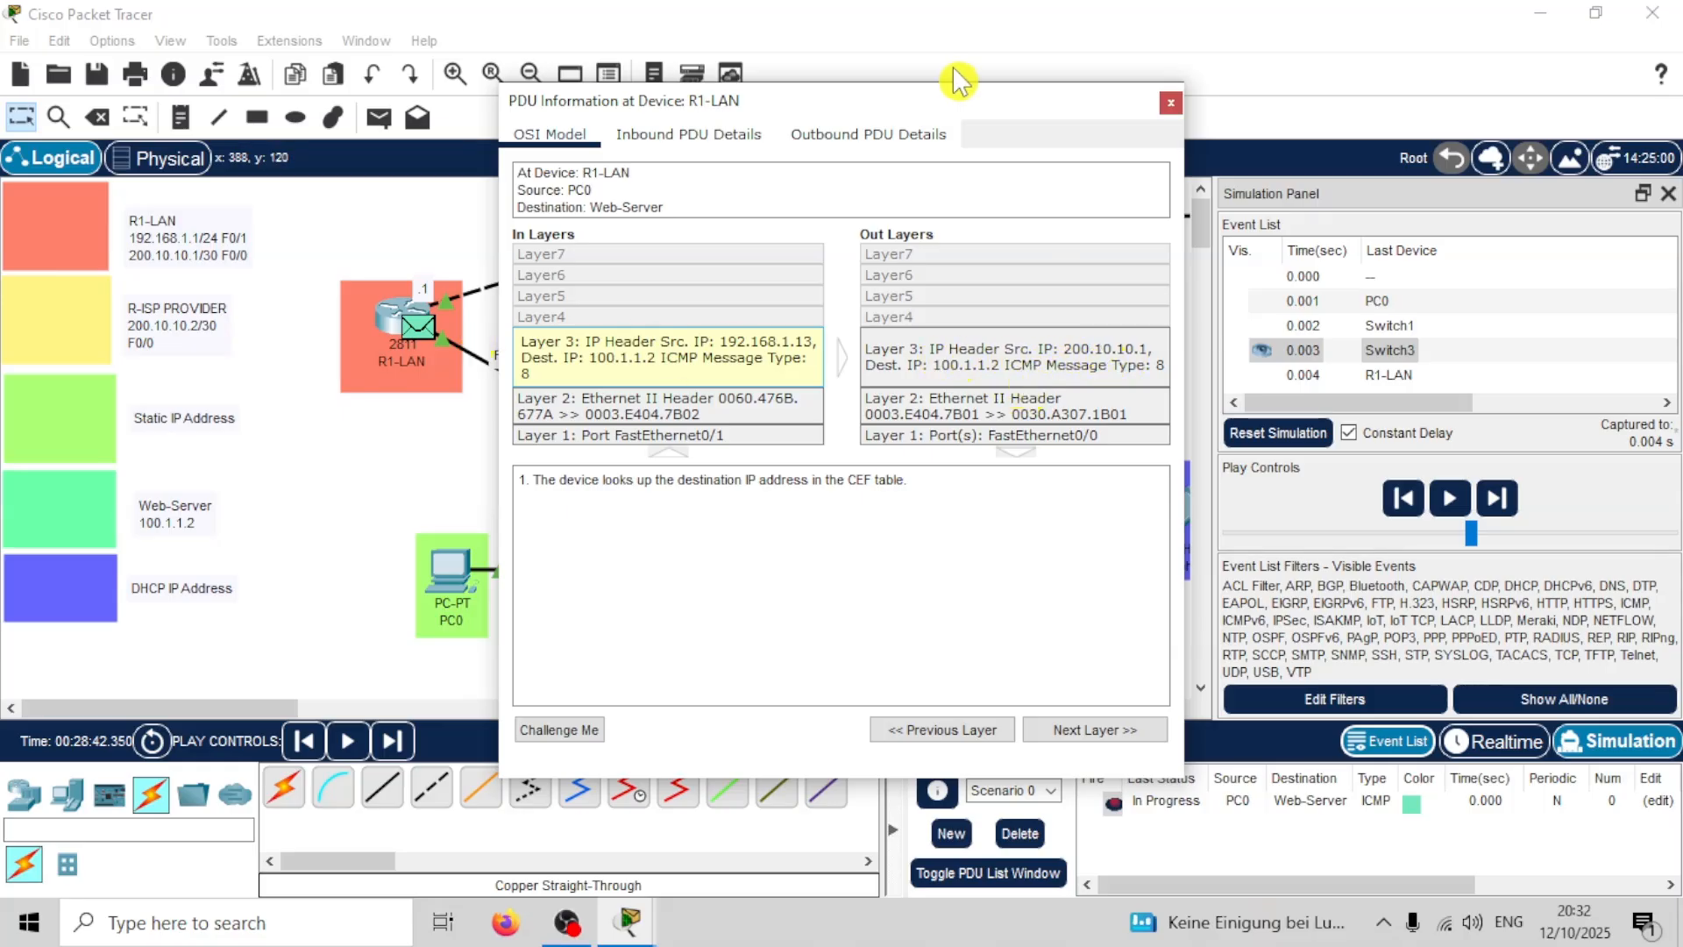
drag(937, 93, 1073, 79)
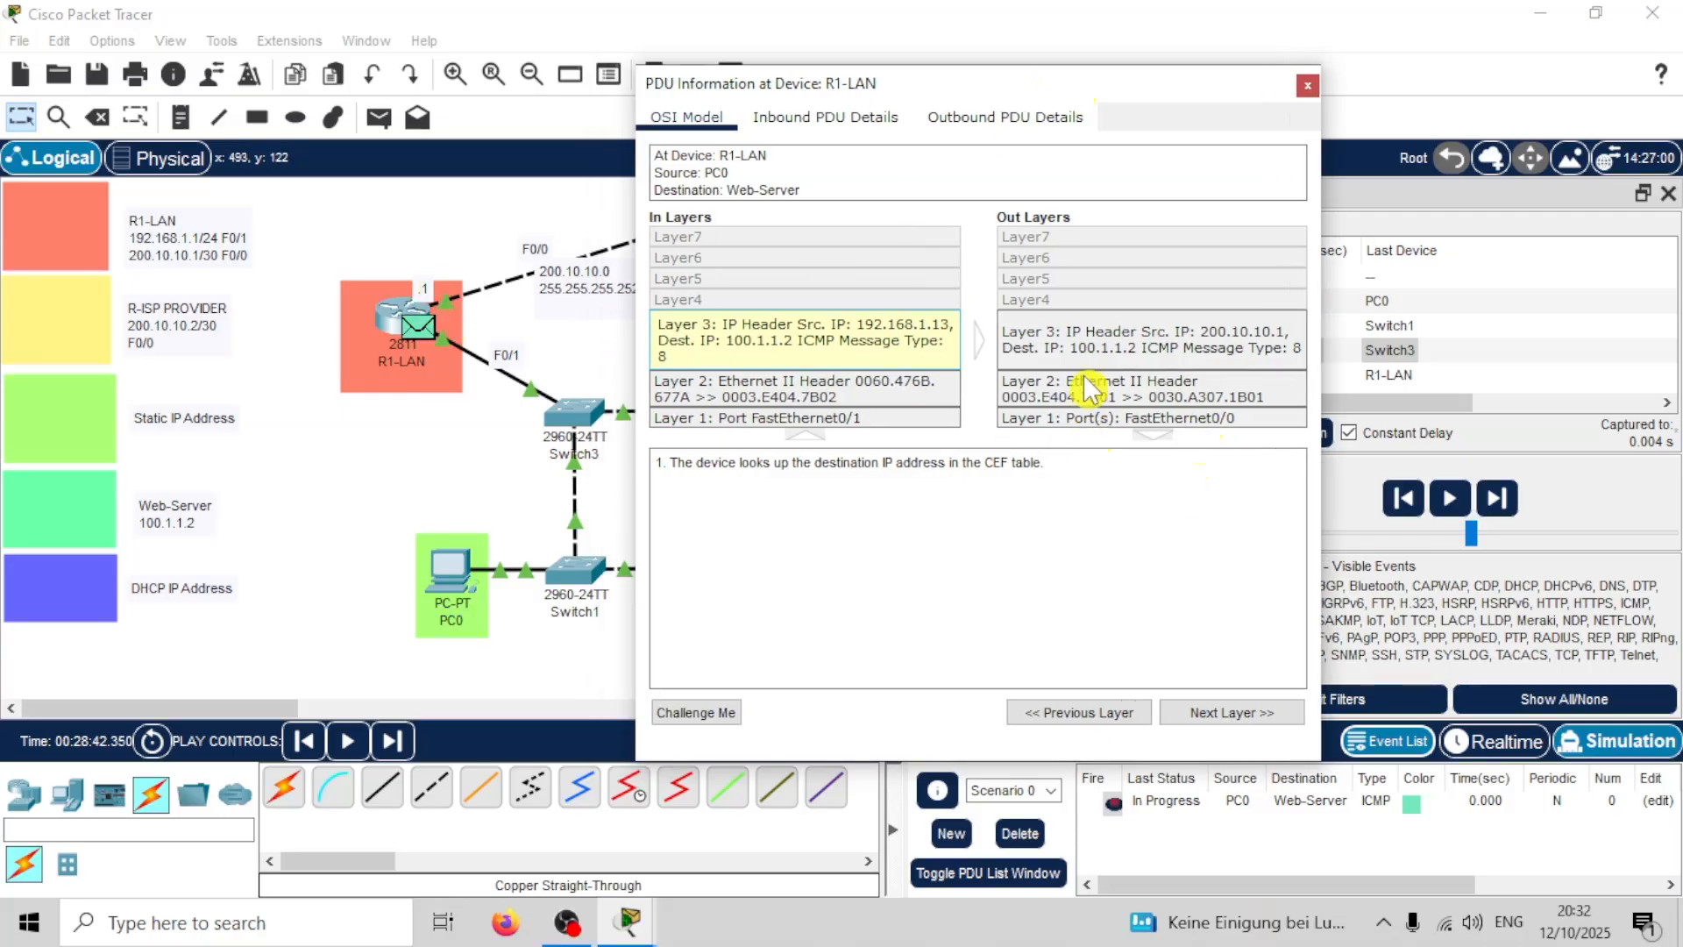
click(1307, 85)
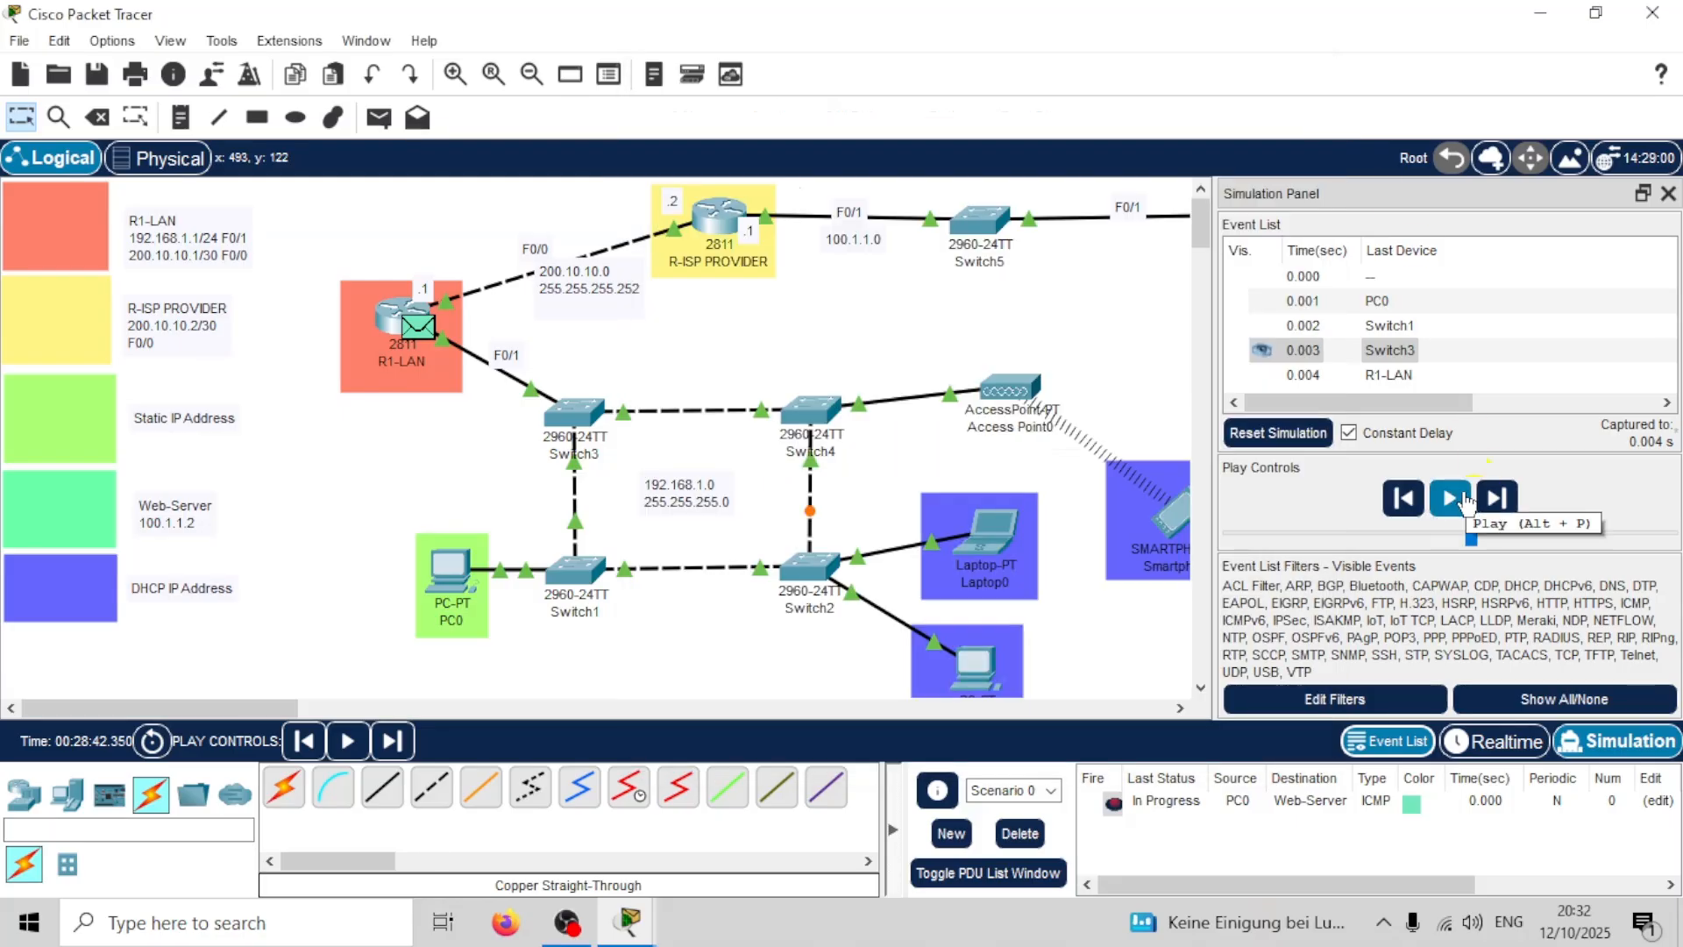
Step: Advance the packet to R-ISP PROVIDER and inspect the Layer 3 source and destination addresses in its PDU information
click(1463, 500)
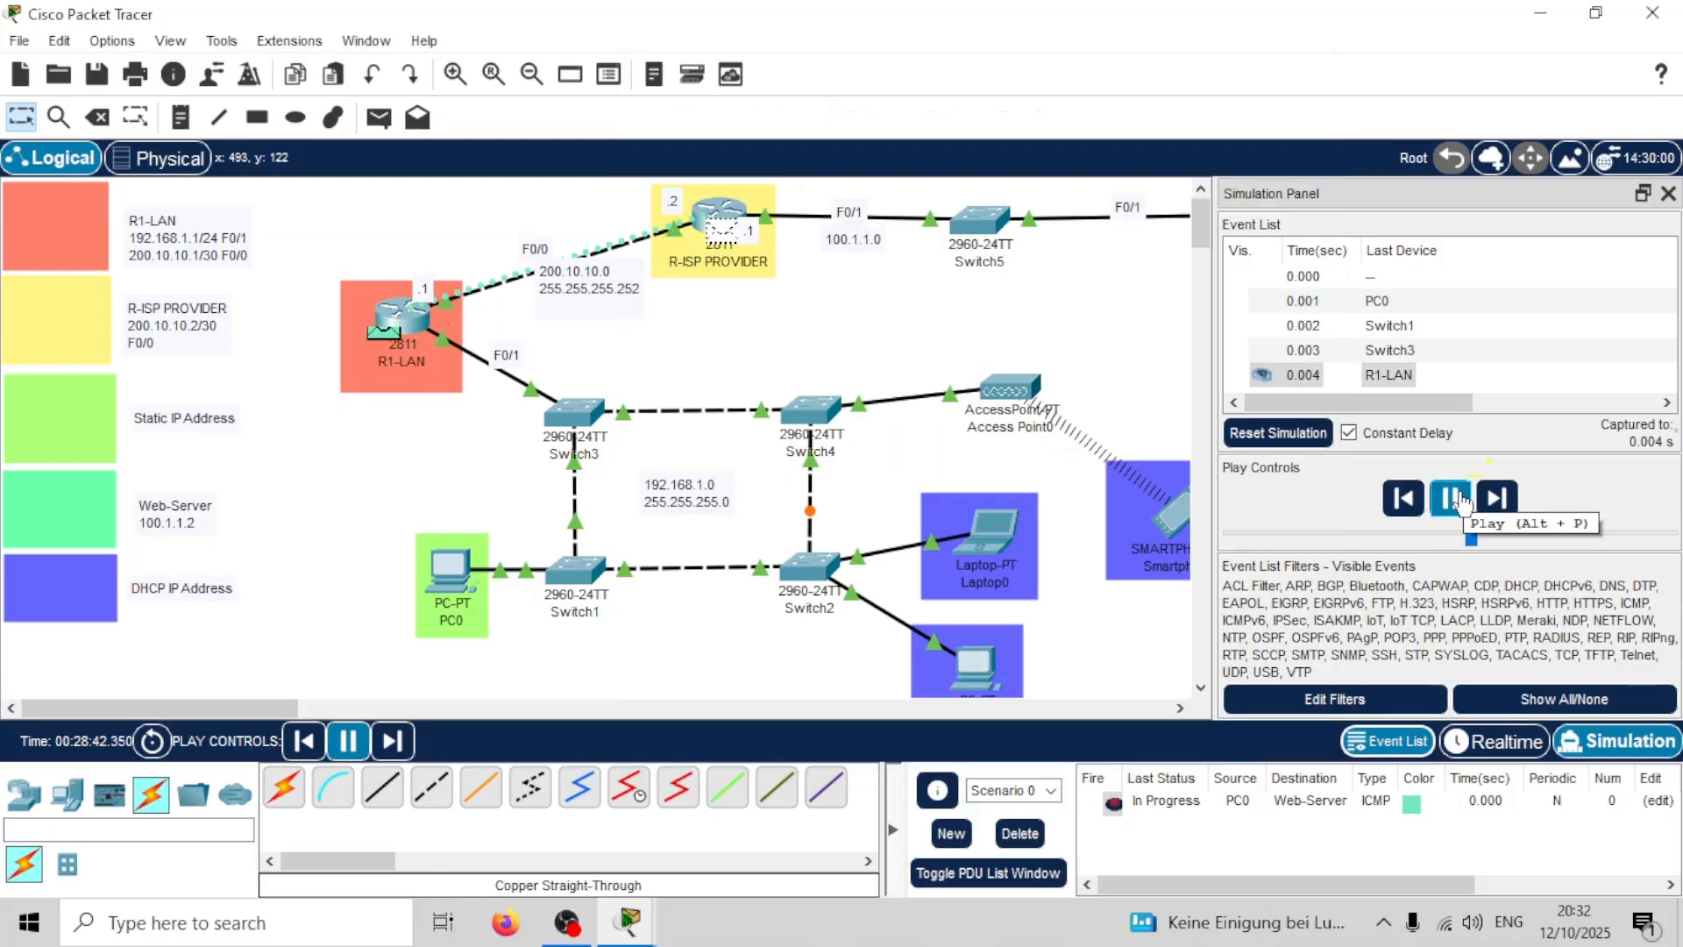
click(1457, 501)
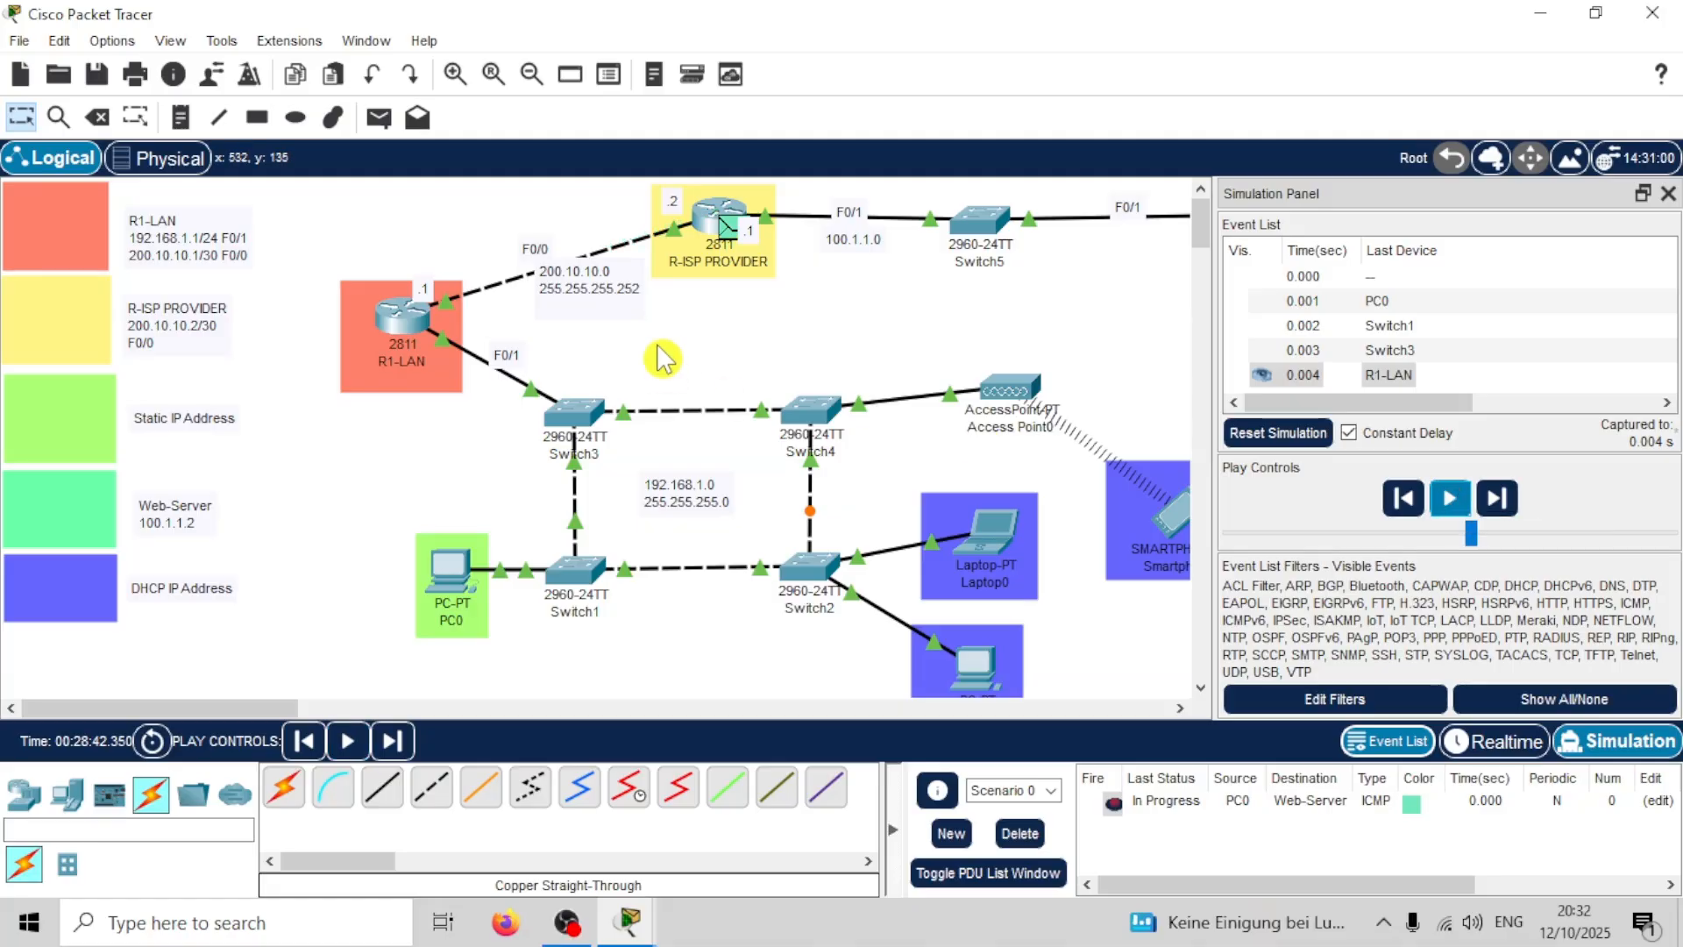
click(732, 241)
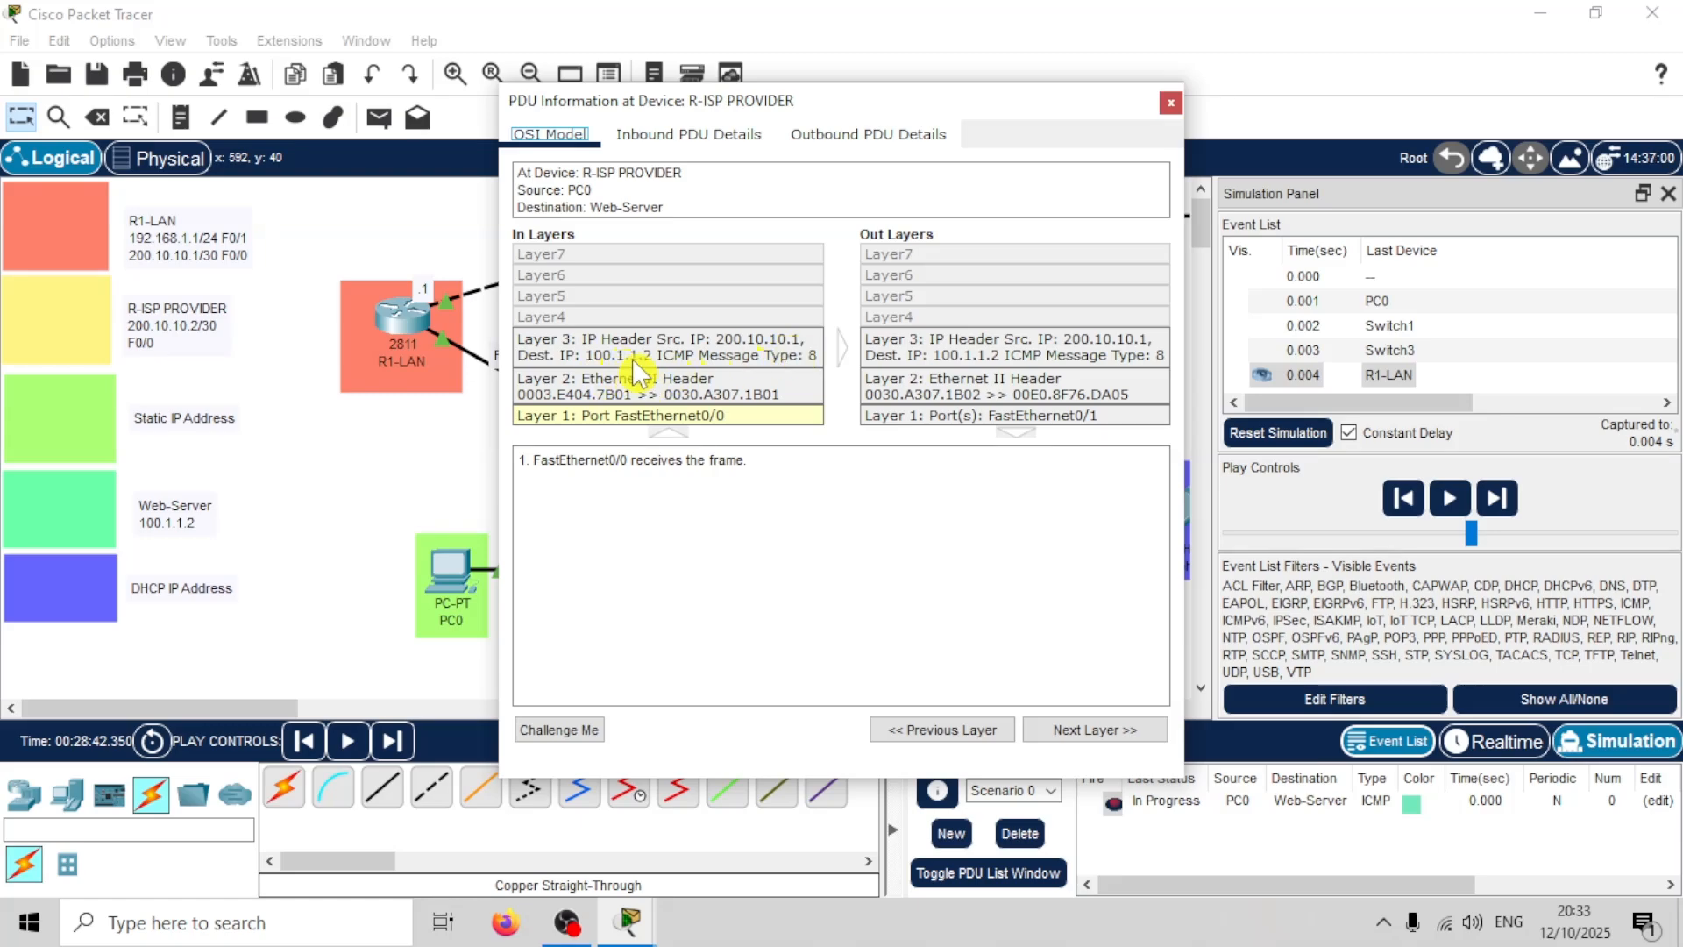
click(1170, 102)
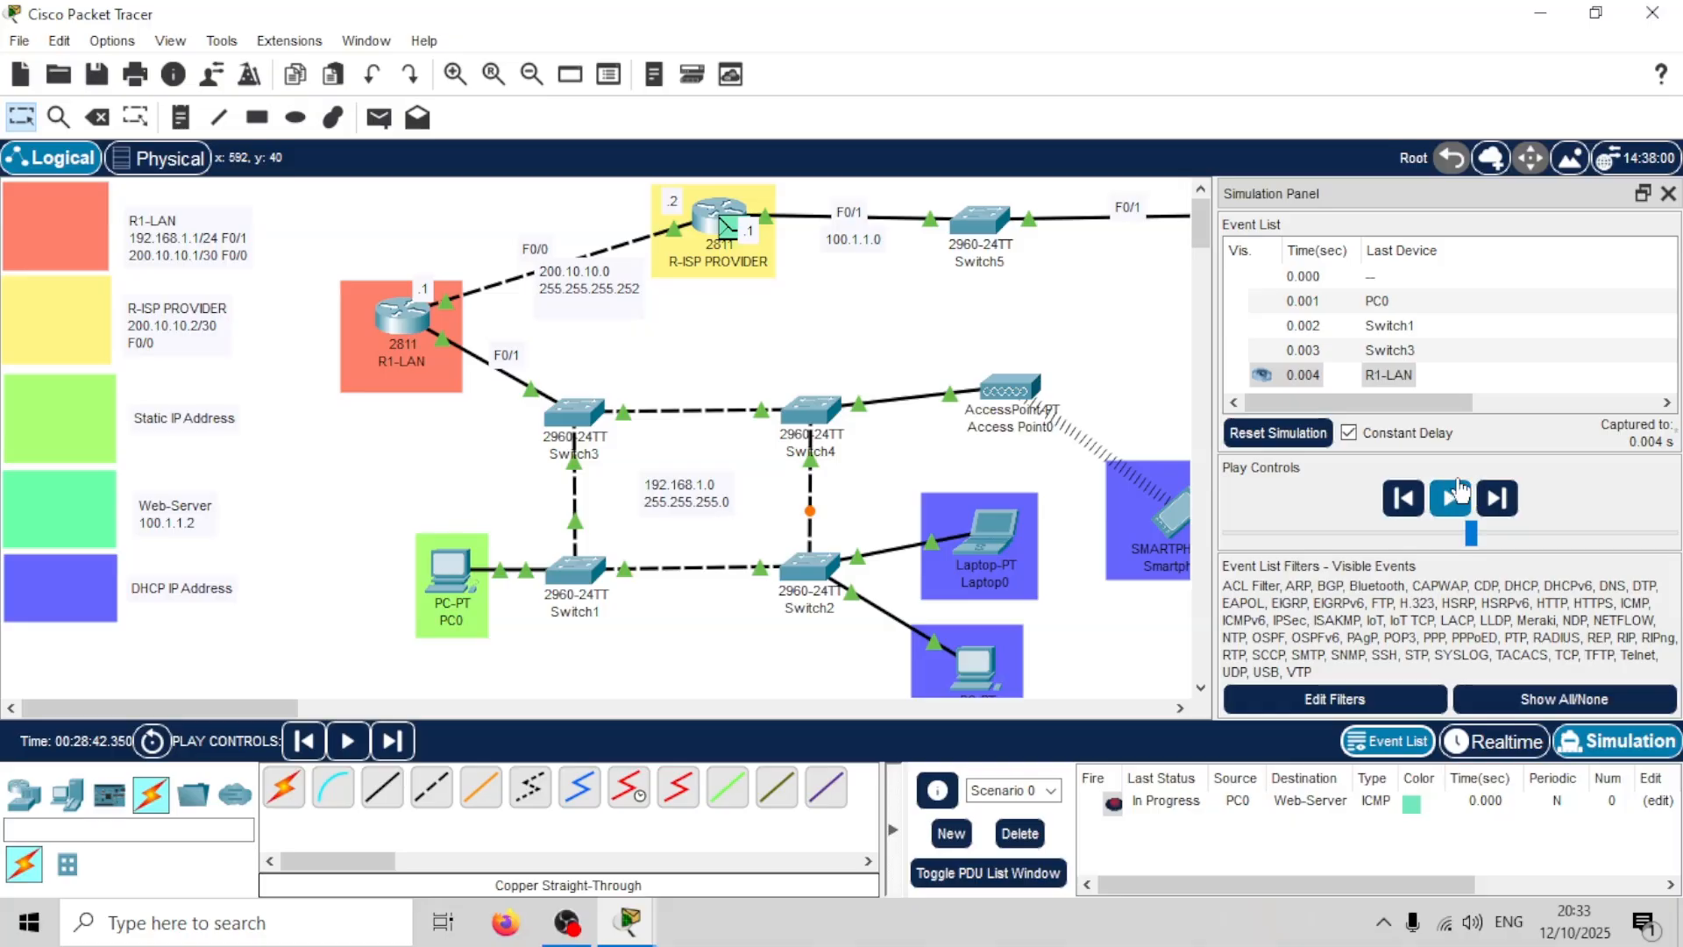
Step: Play the packet through Switch5 to the Web-Server and its reply, then step back one event
click(1453, 496)
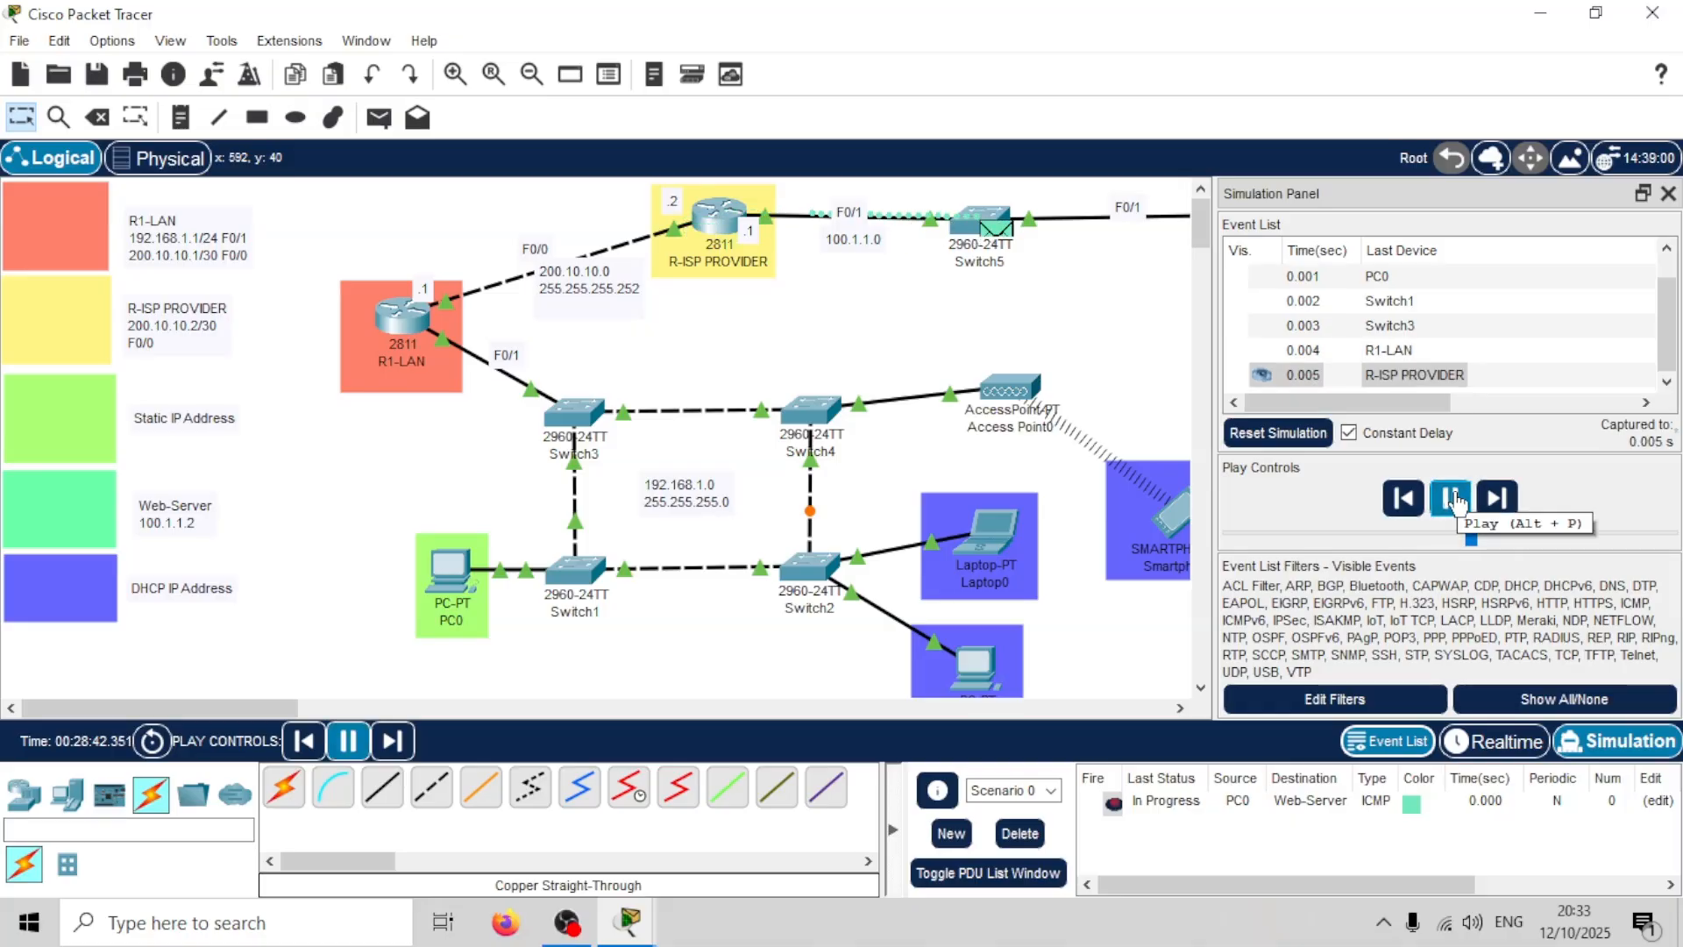
click(1456, 502)
click(1453, 500)
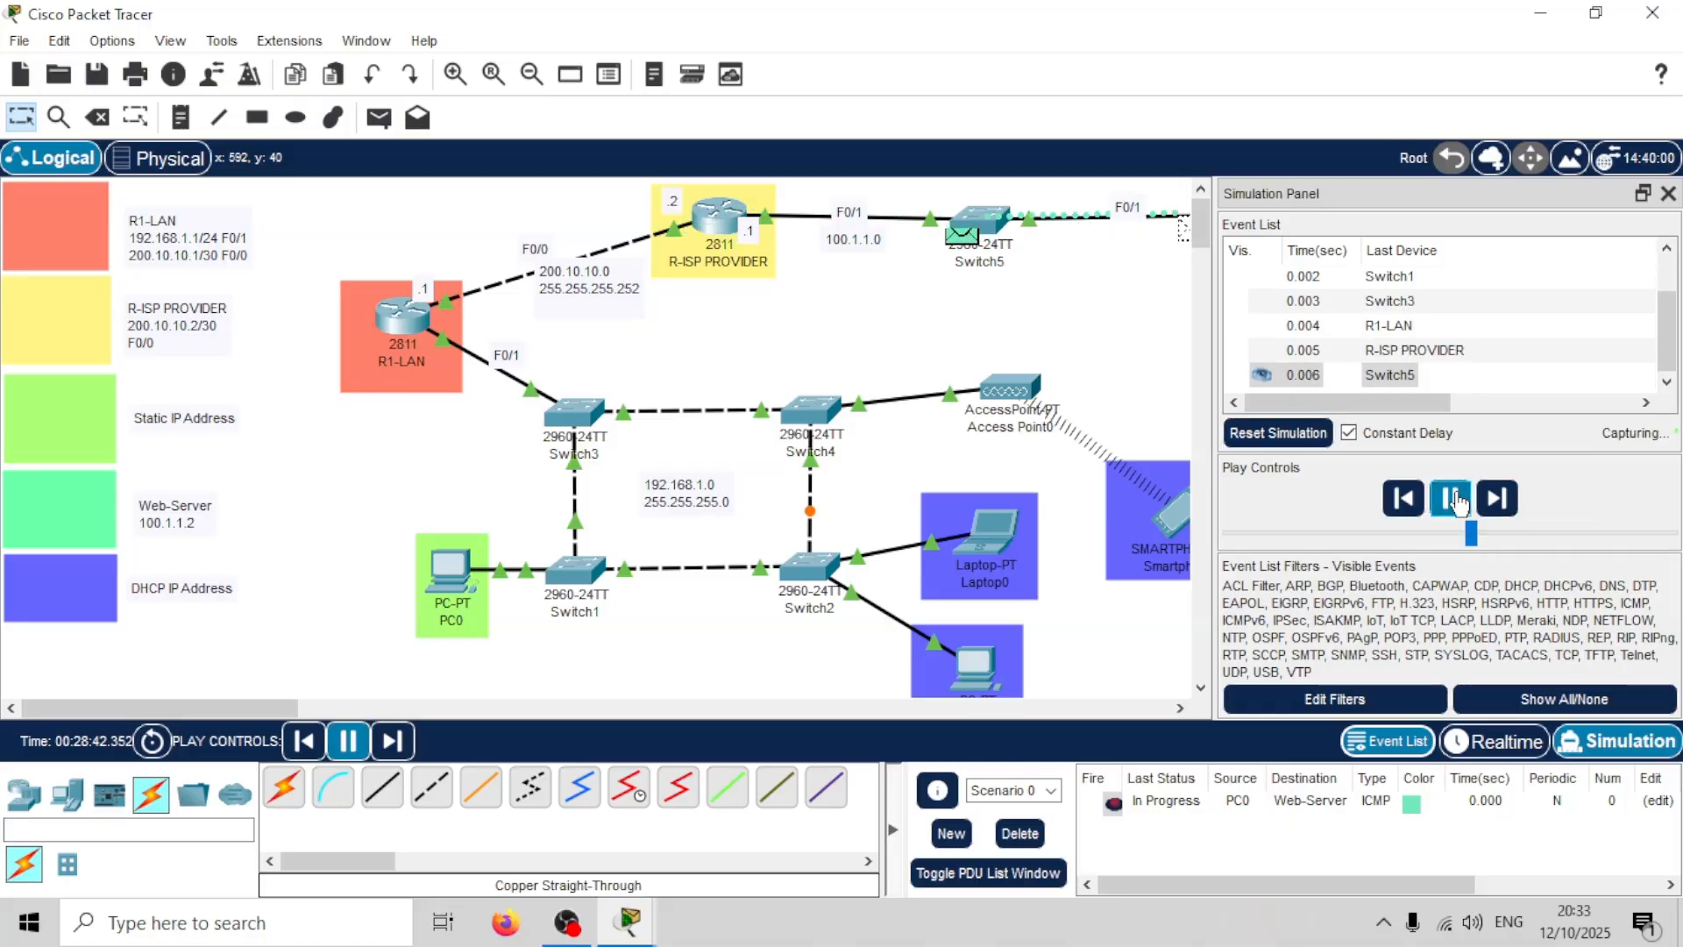
click(1451, 502)
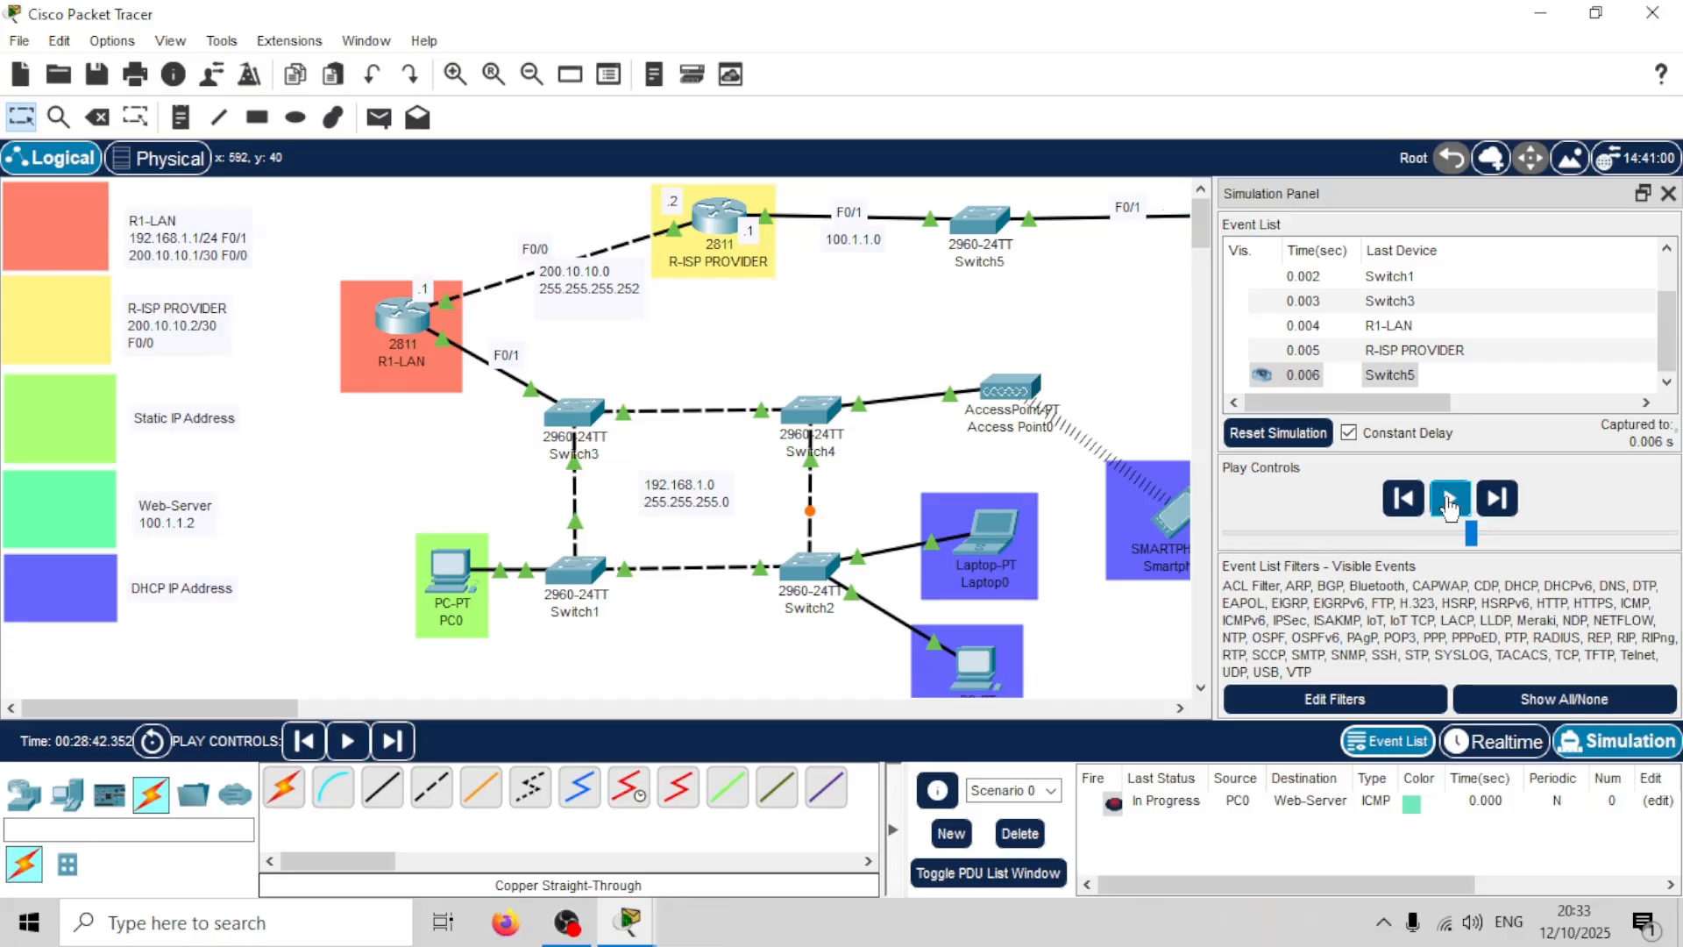
click(1451, 501)
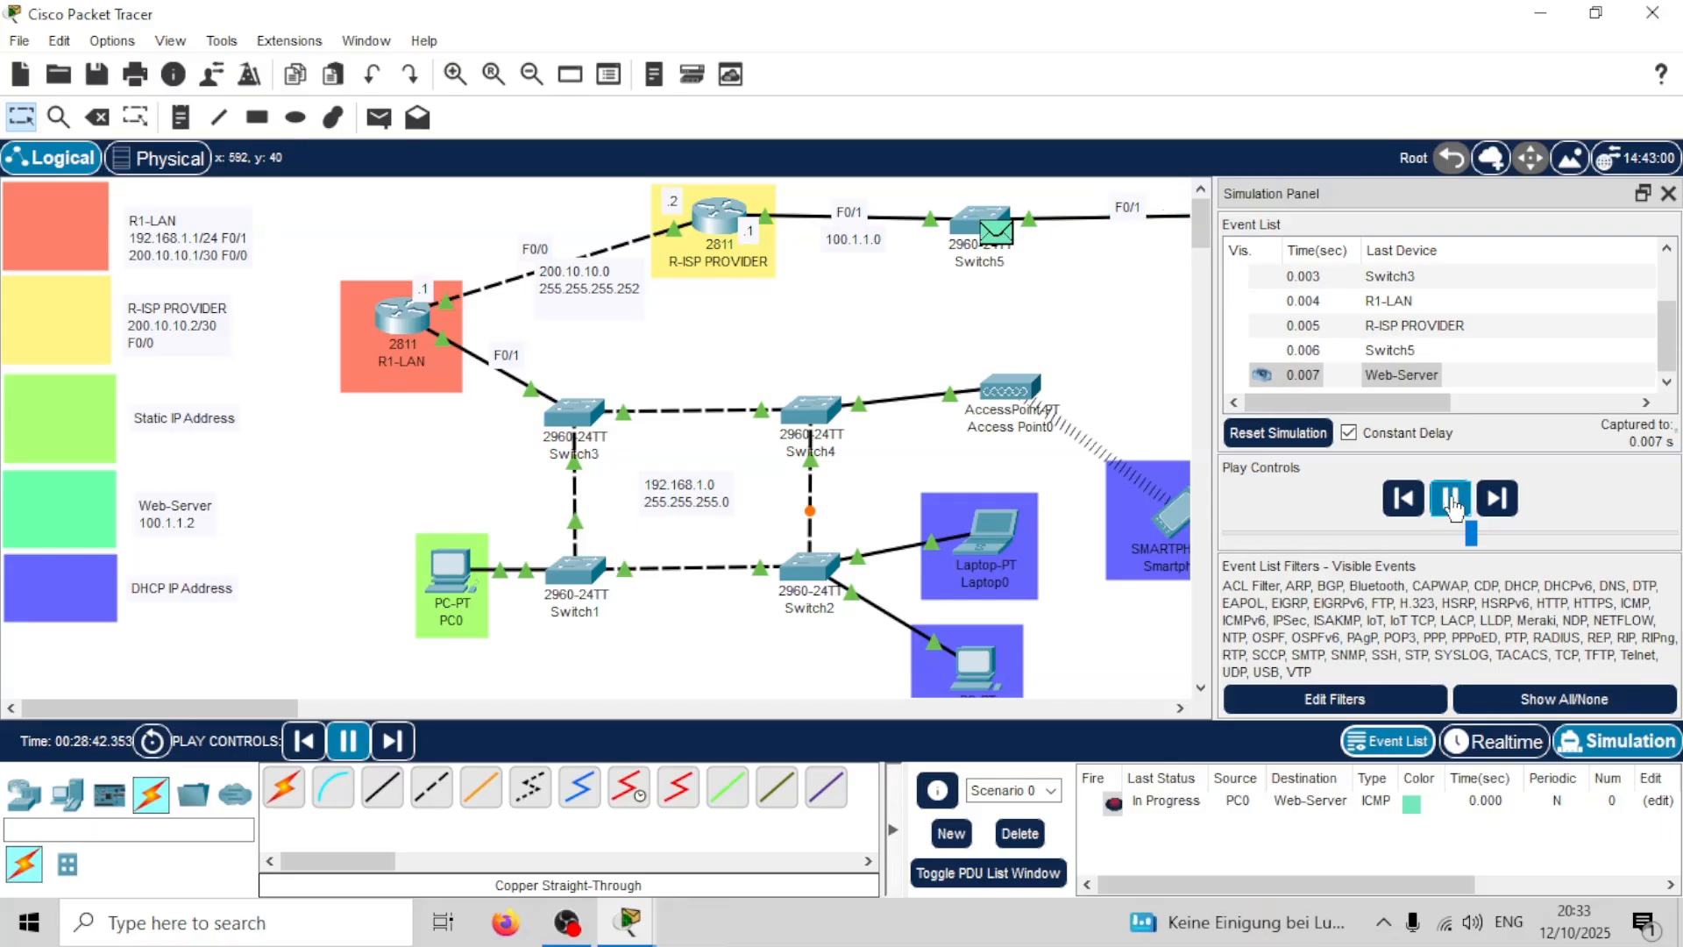
click(1449, 502)
click(1403, 507)
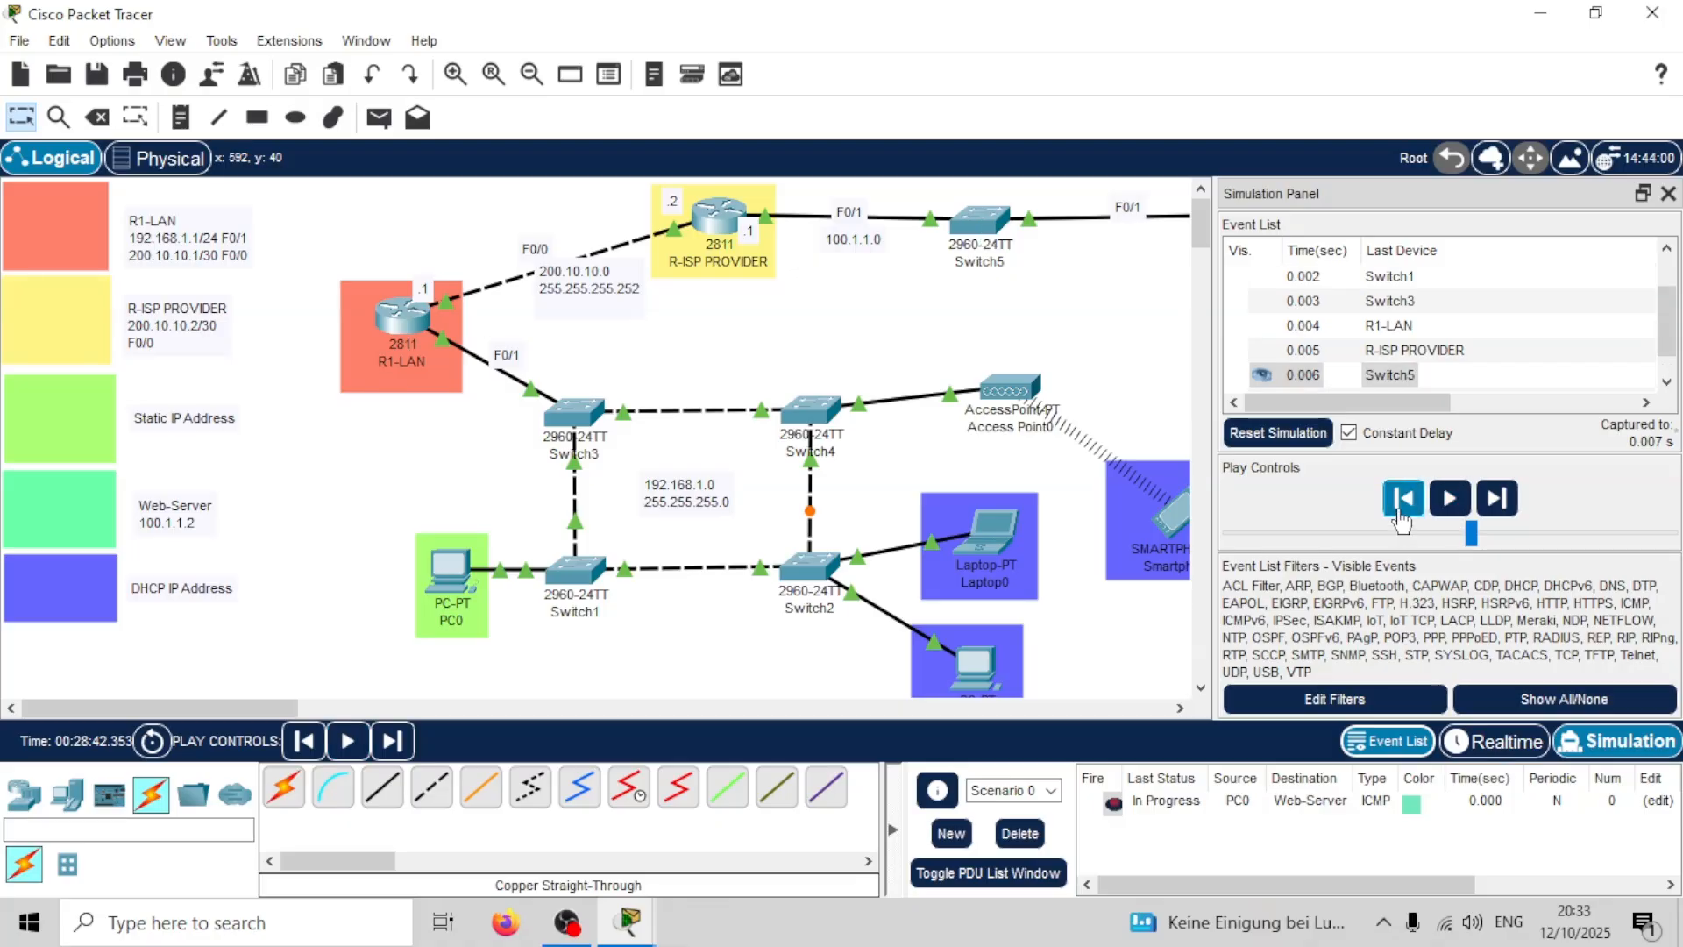
Step: Close the Simulation Panel and delete the PC0 to Web-Server PDU from Scenario 0
click(1668, 193)
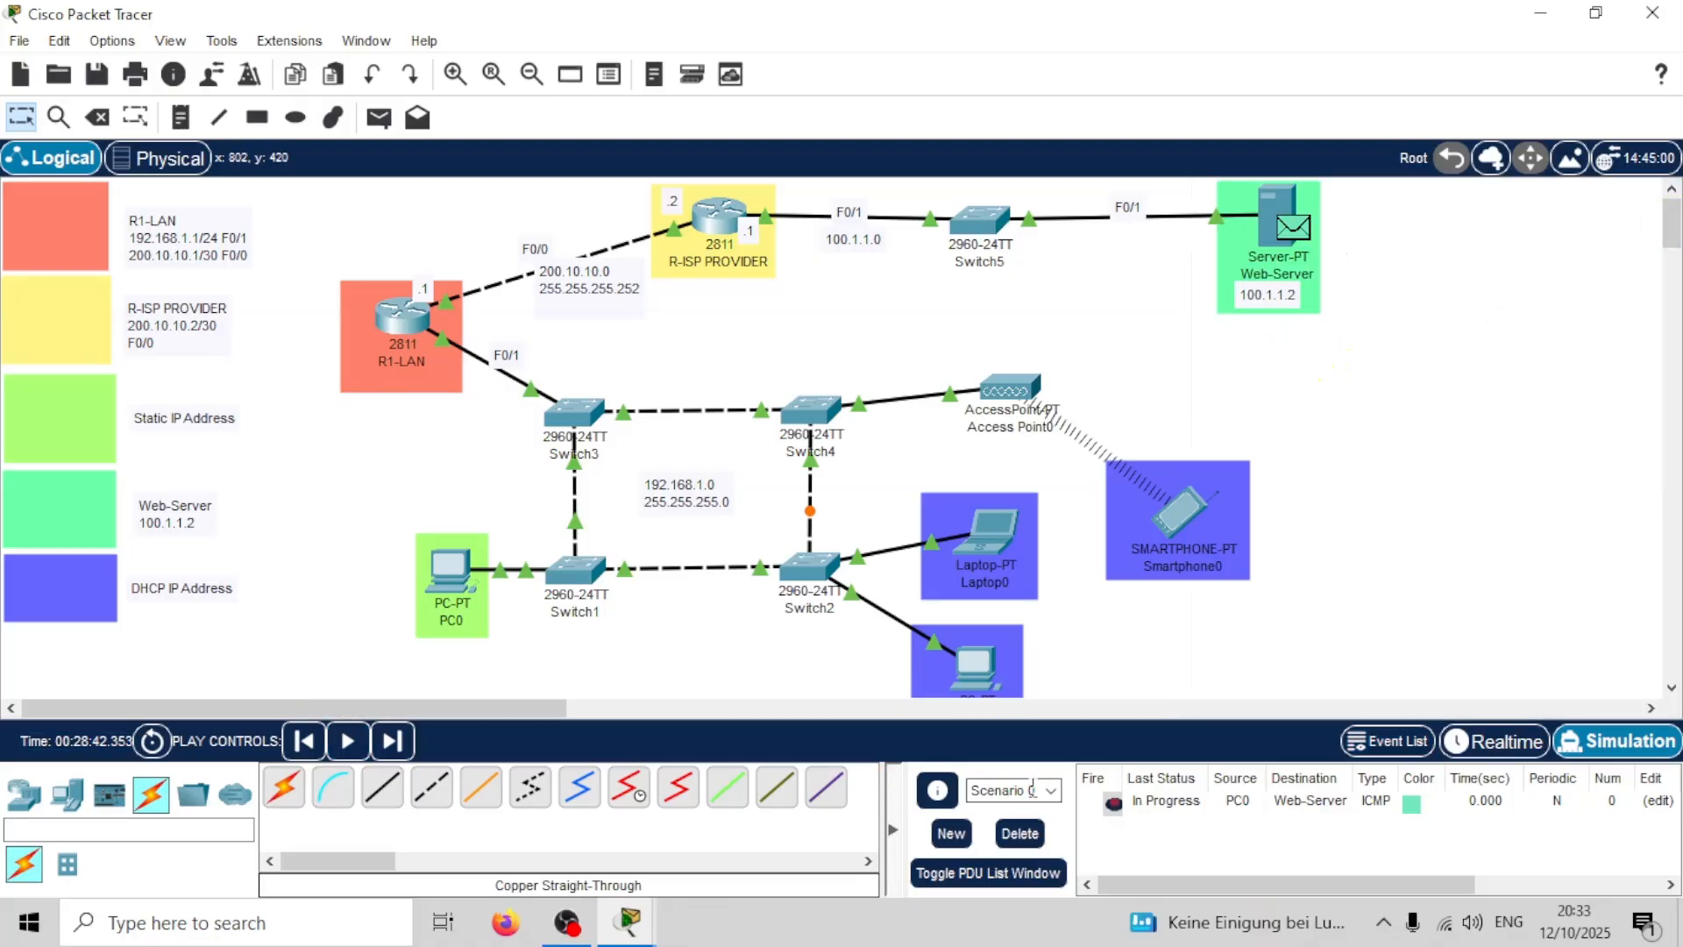
click(1457, 741)
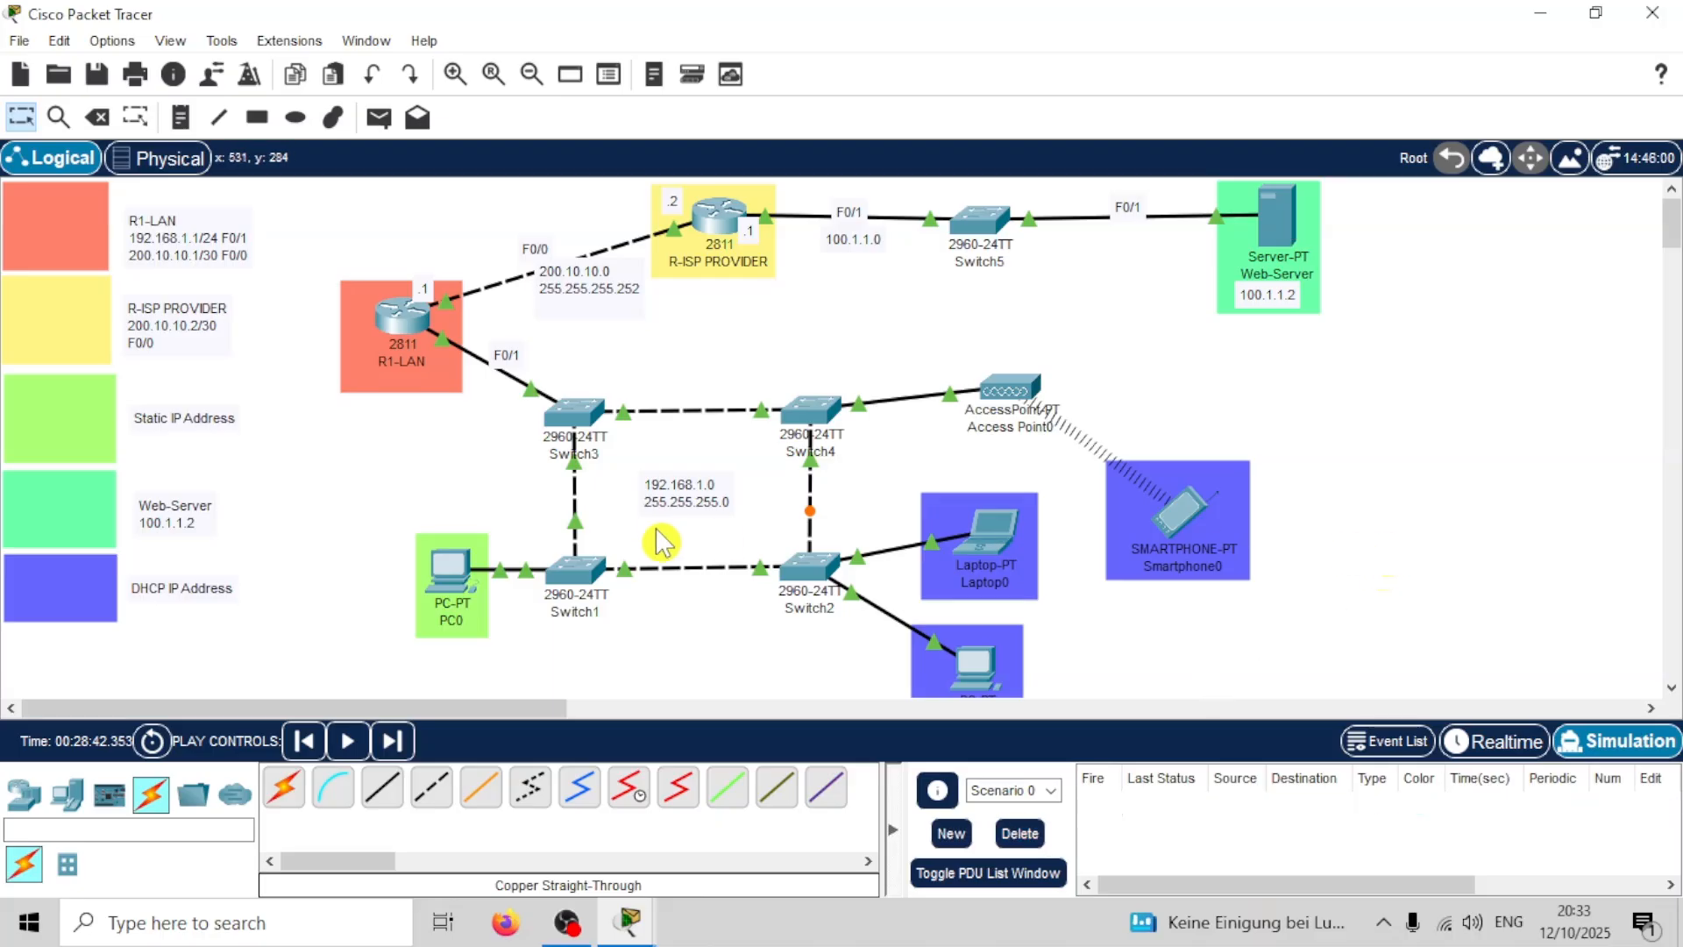
click(1254, 224)
drag(1036, 49, 1270, 46)
click(1319, 175)
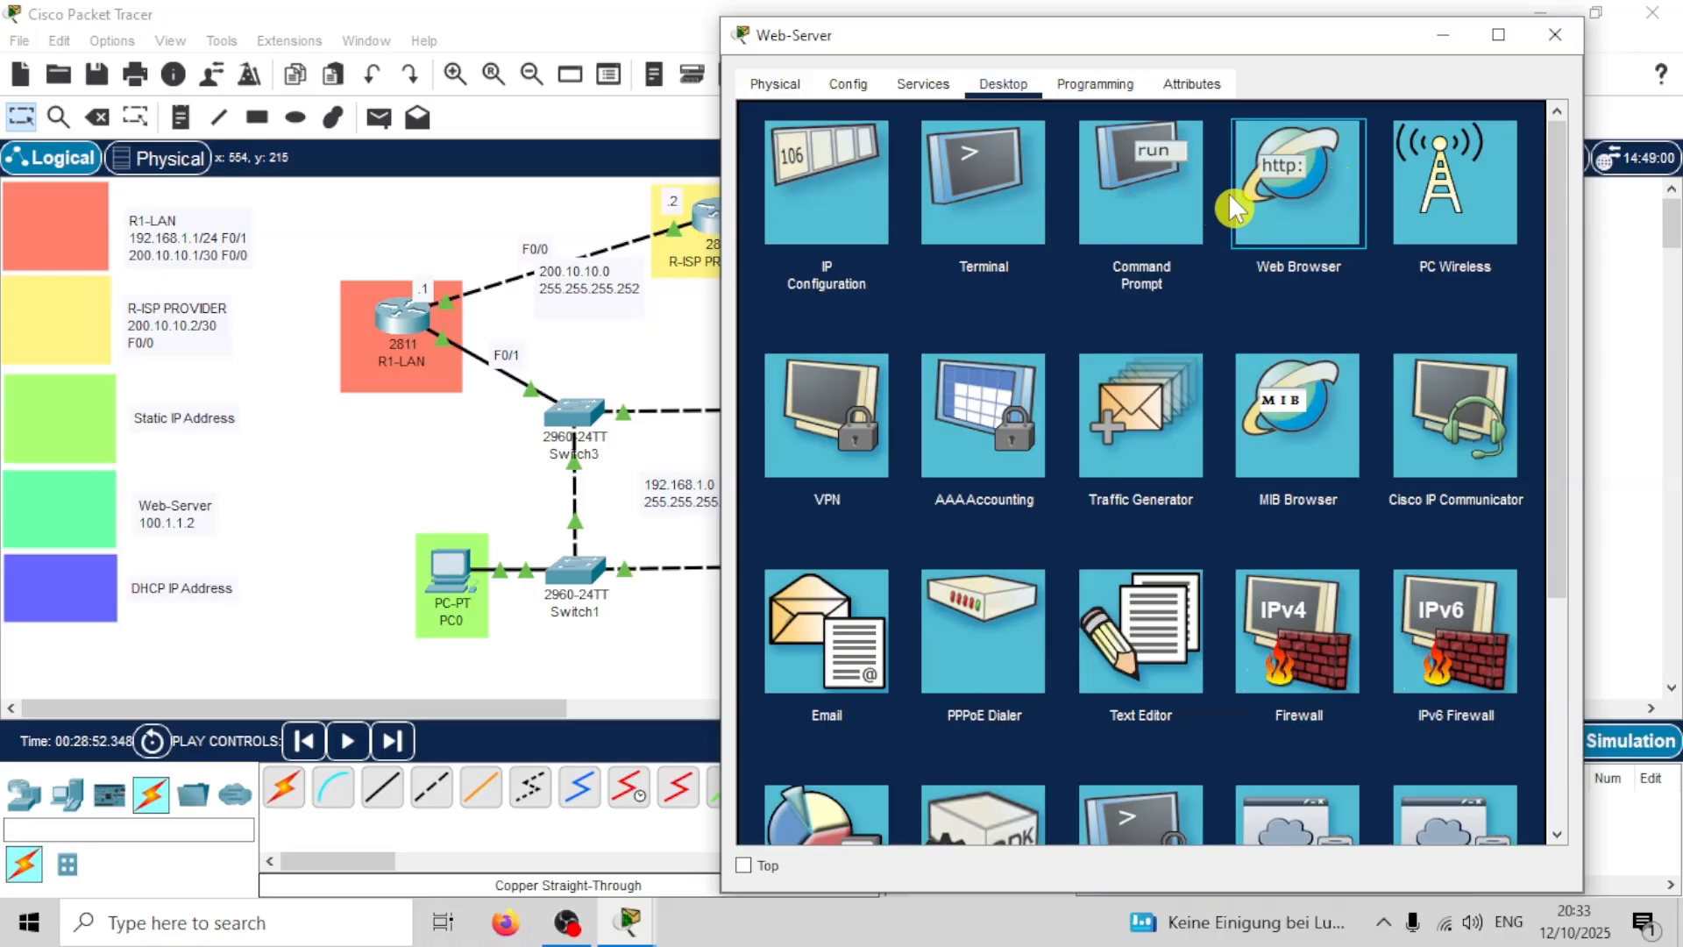
click(1298, 179)
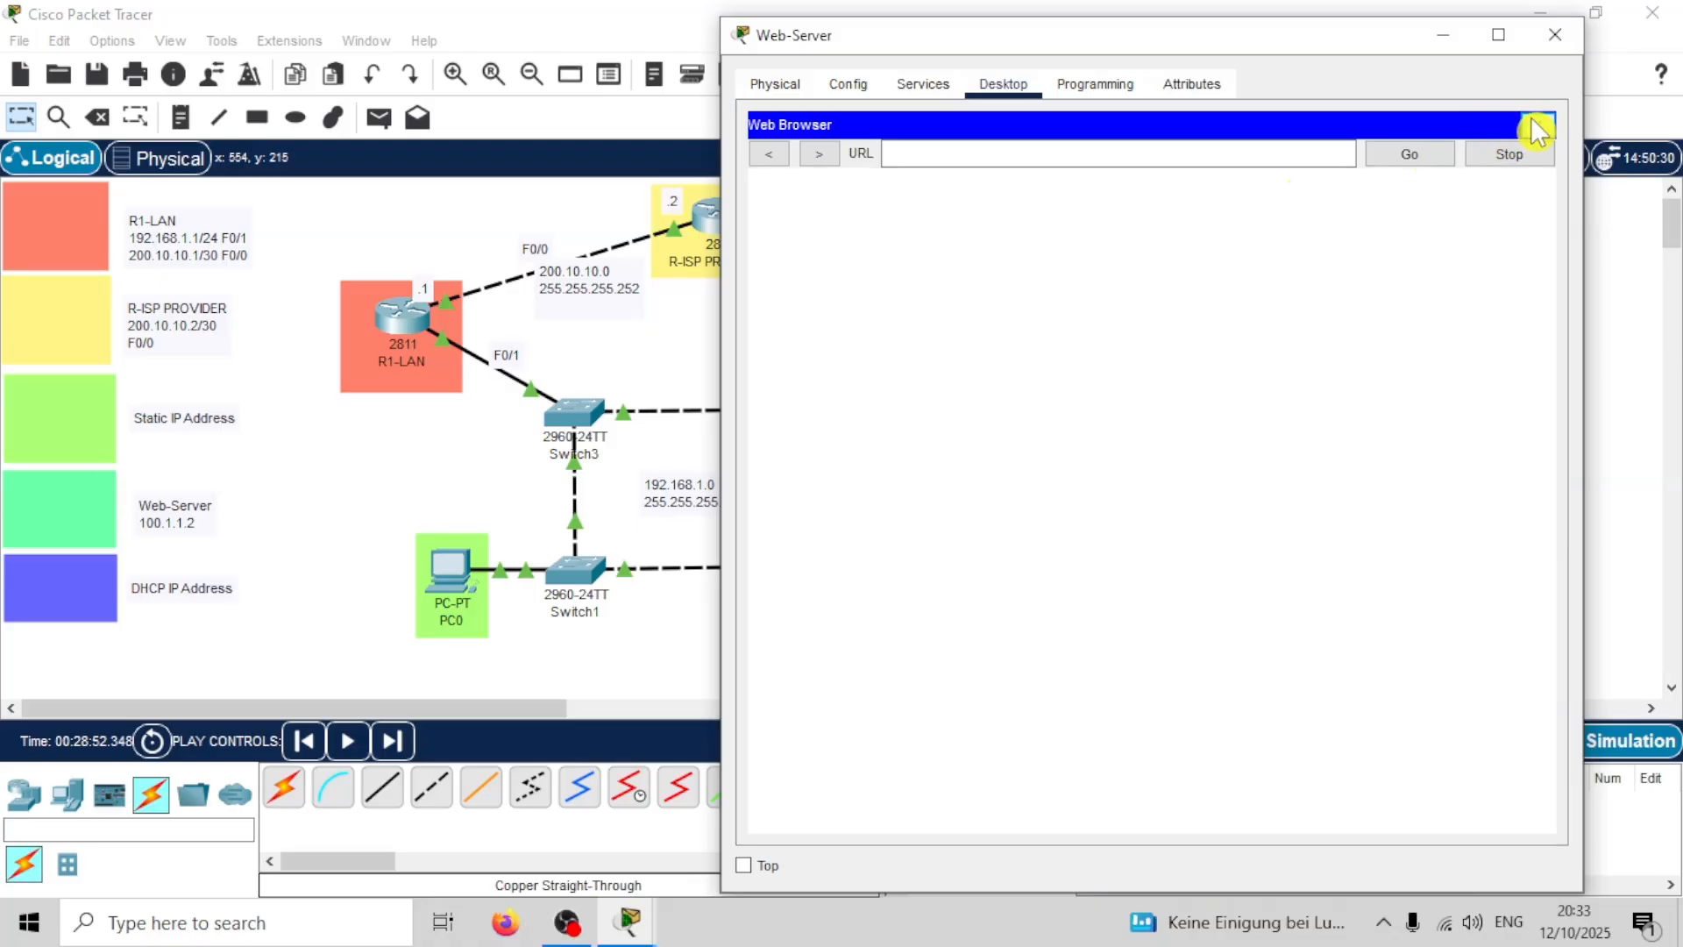
click(1540, 129)
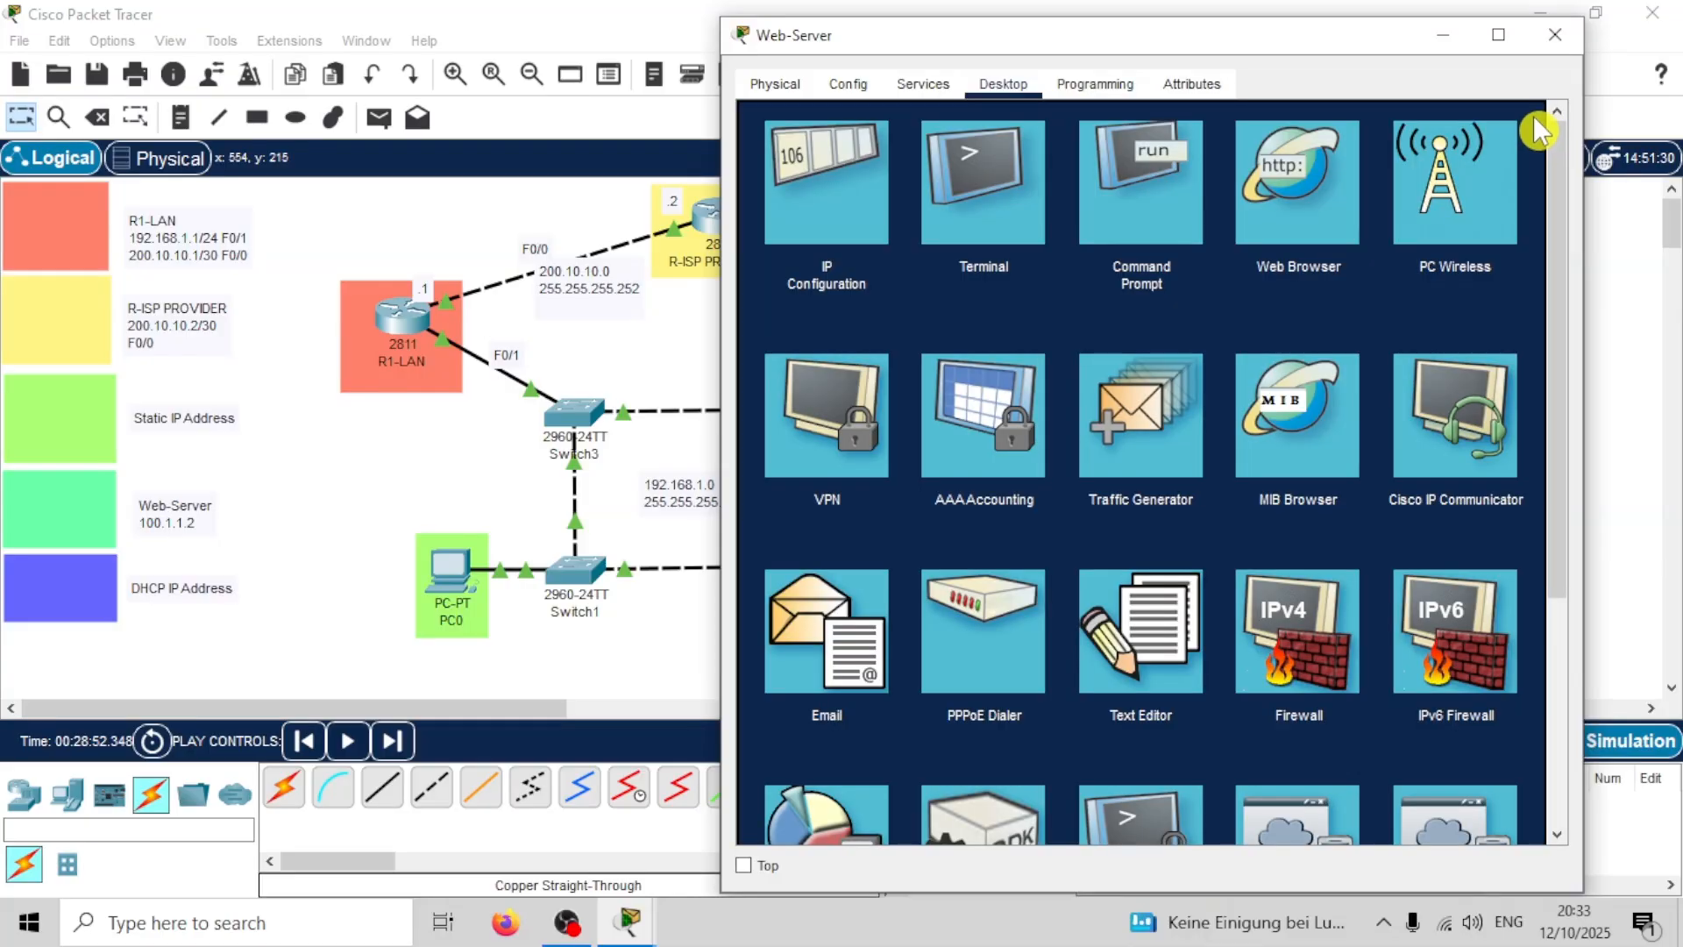
Step: Try to replace the Web-Server's copyrights.html with "This is site for PC sale.", "Pls log in or register" and "My lord!!!", declining the overwrite
click(923, 84)
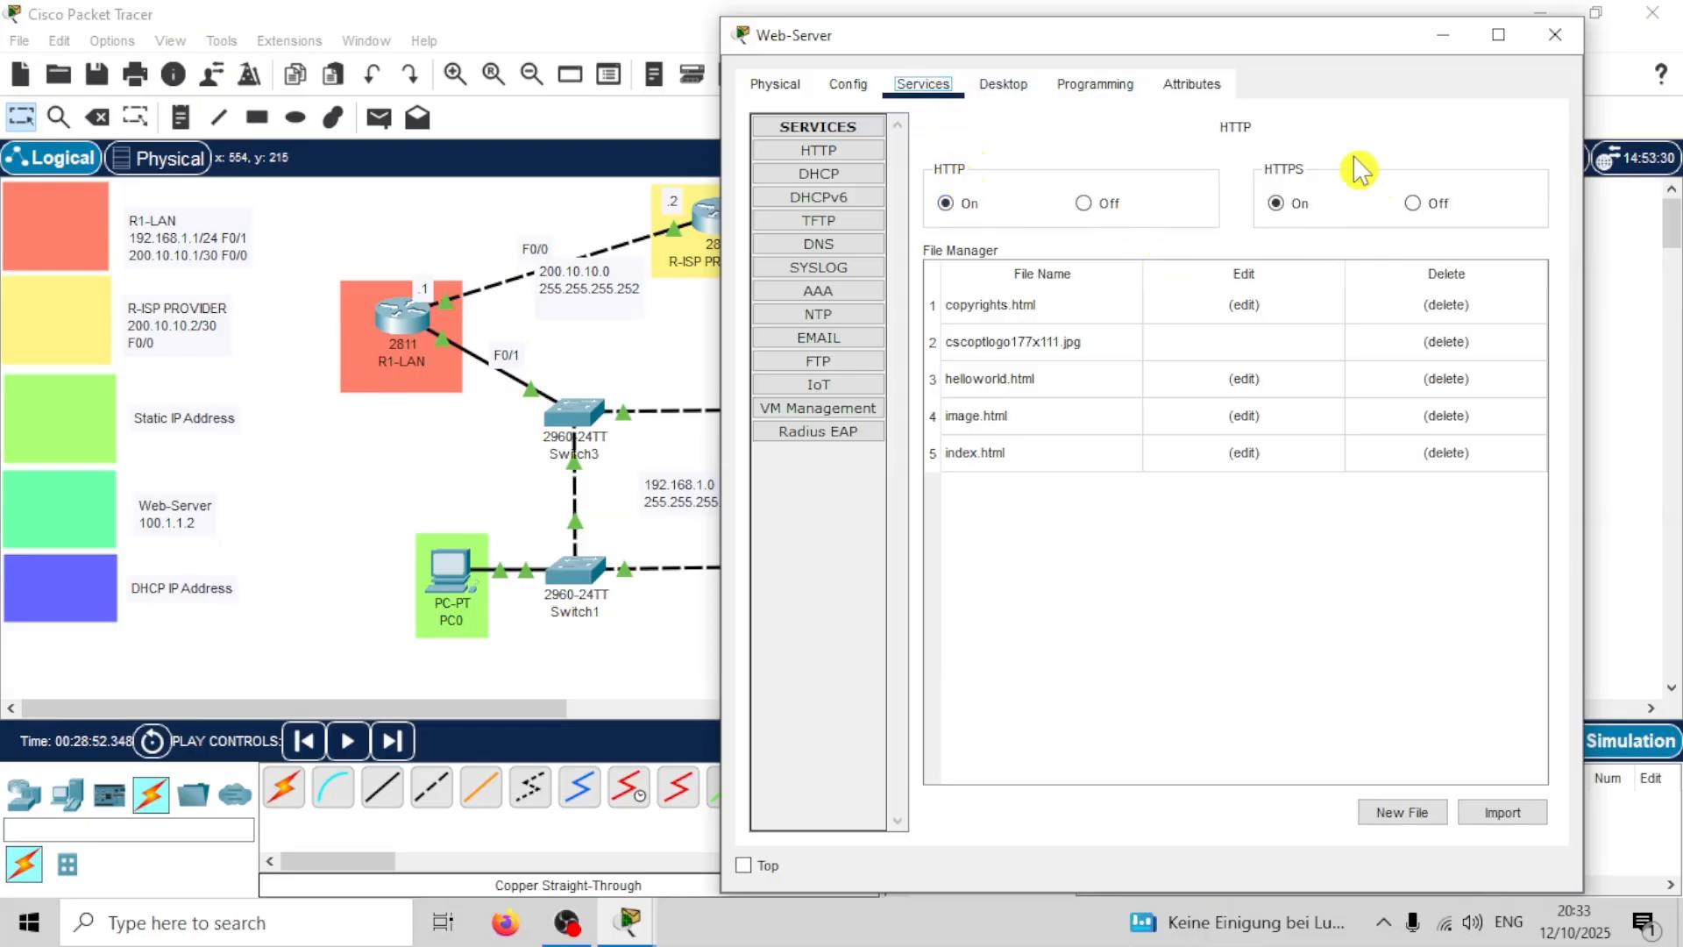
click(1245, 307)
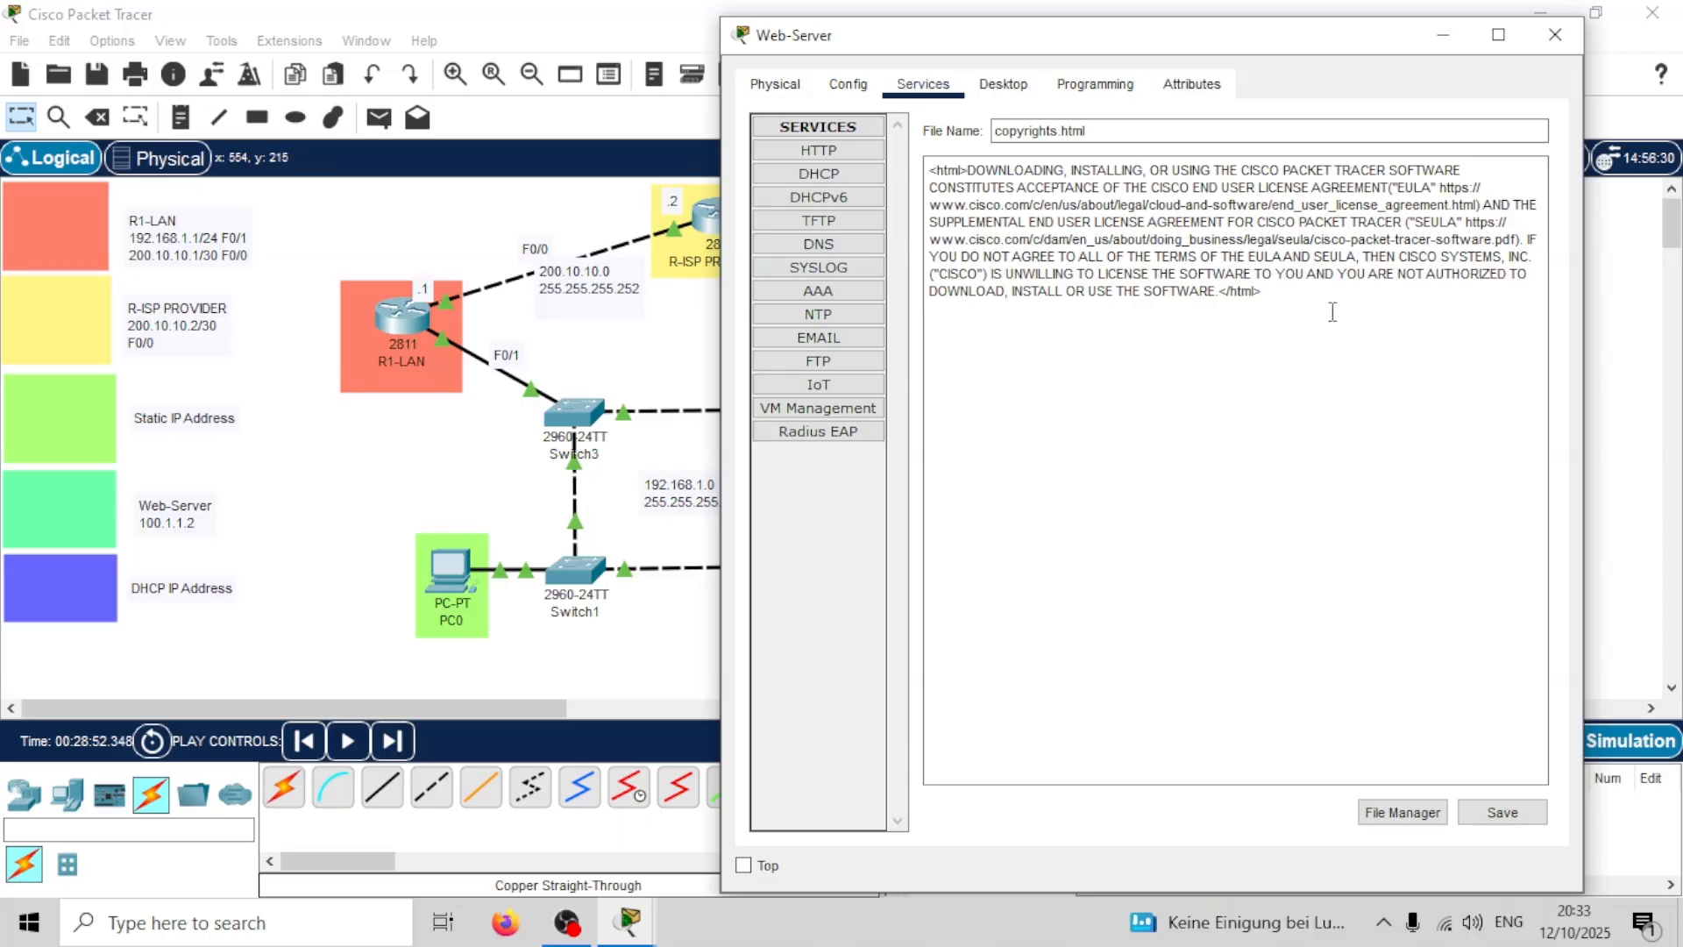
drag(1263, 293, 894, 176)
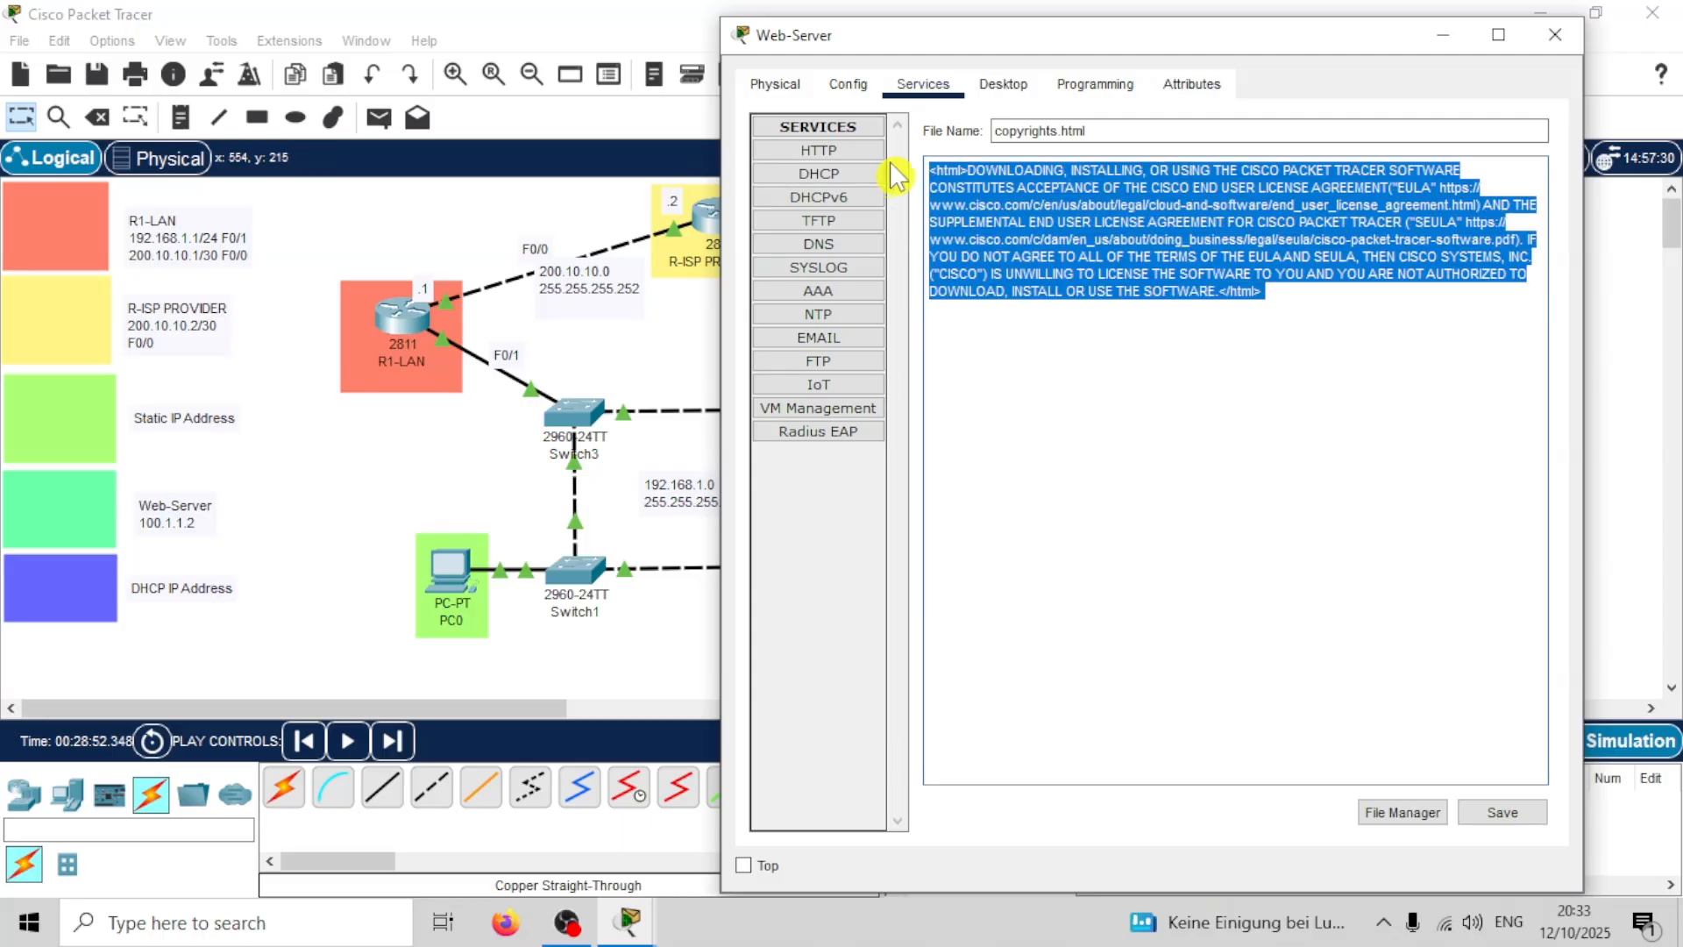
text(This is site for PC sale.)
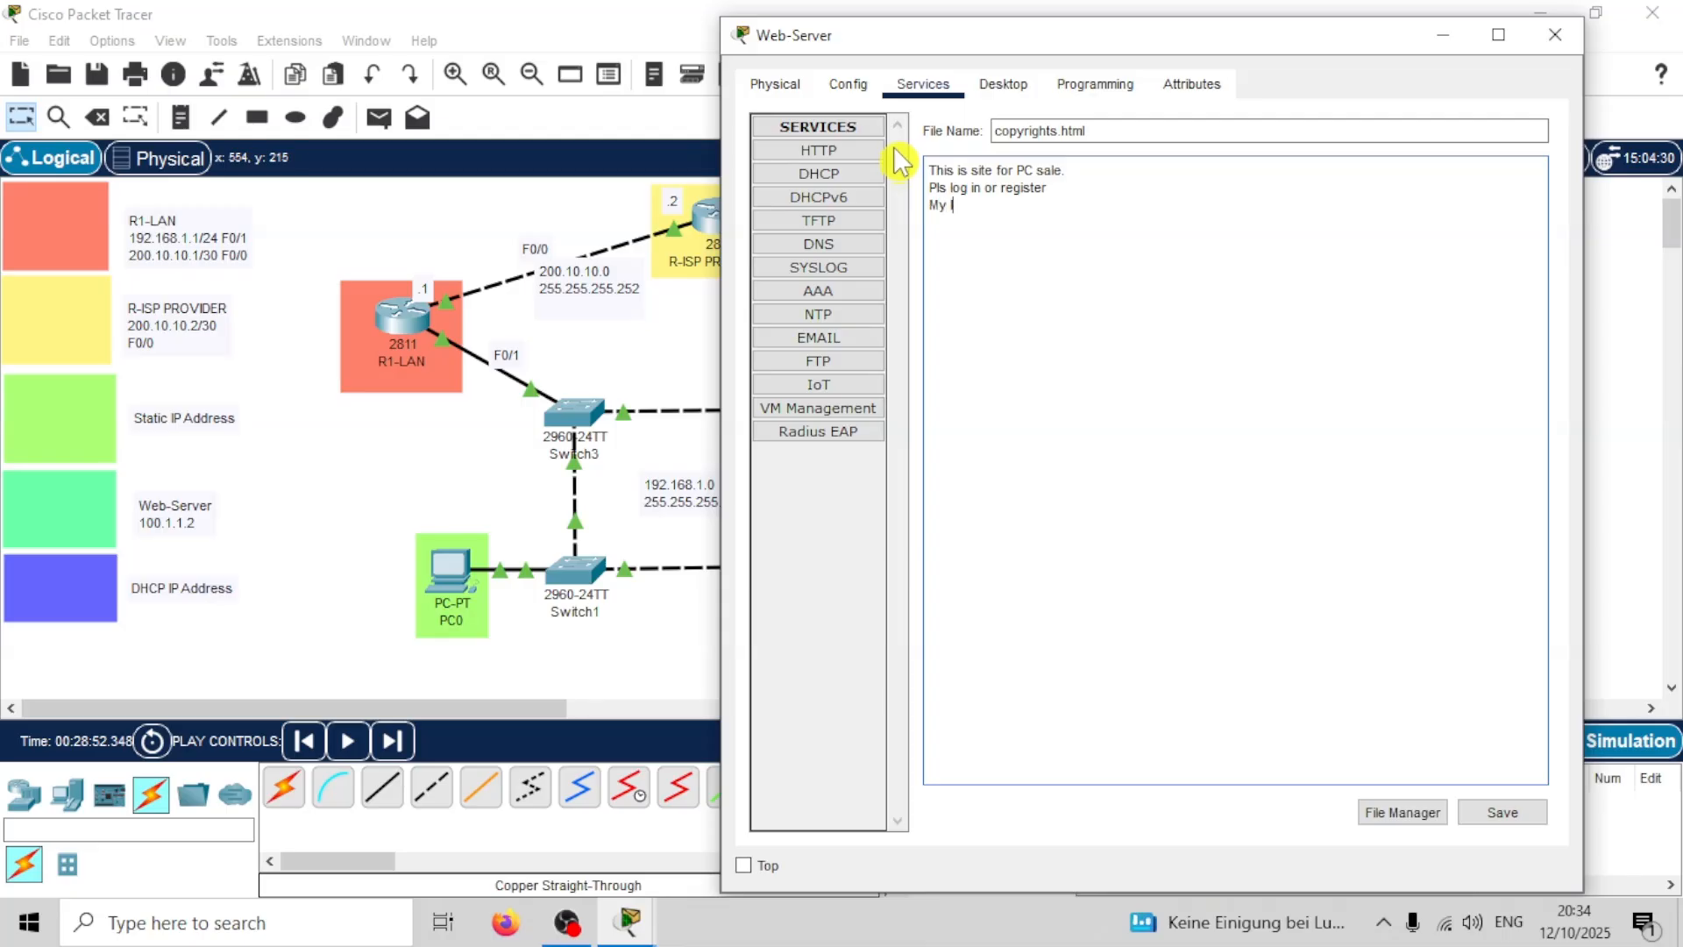
text(!!!)
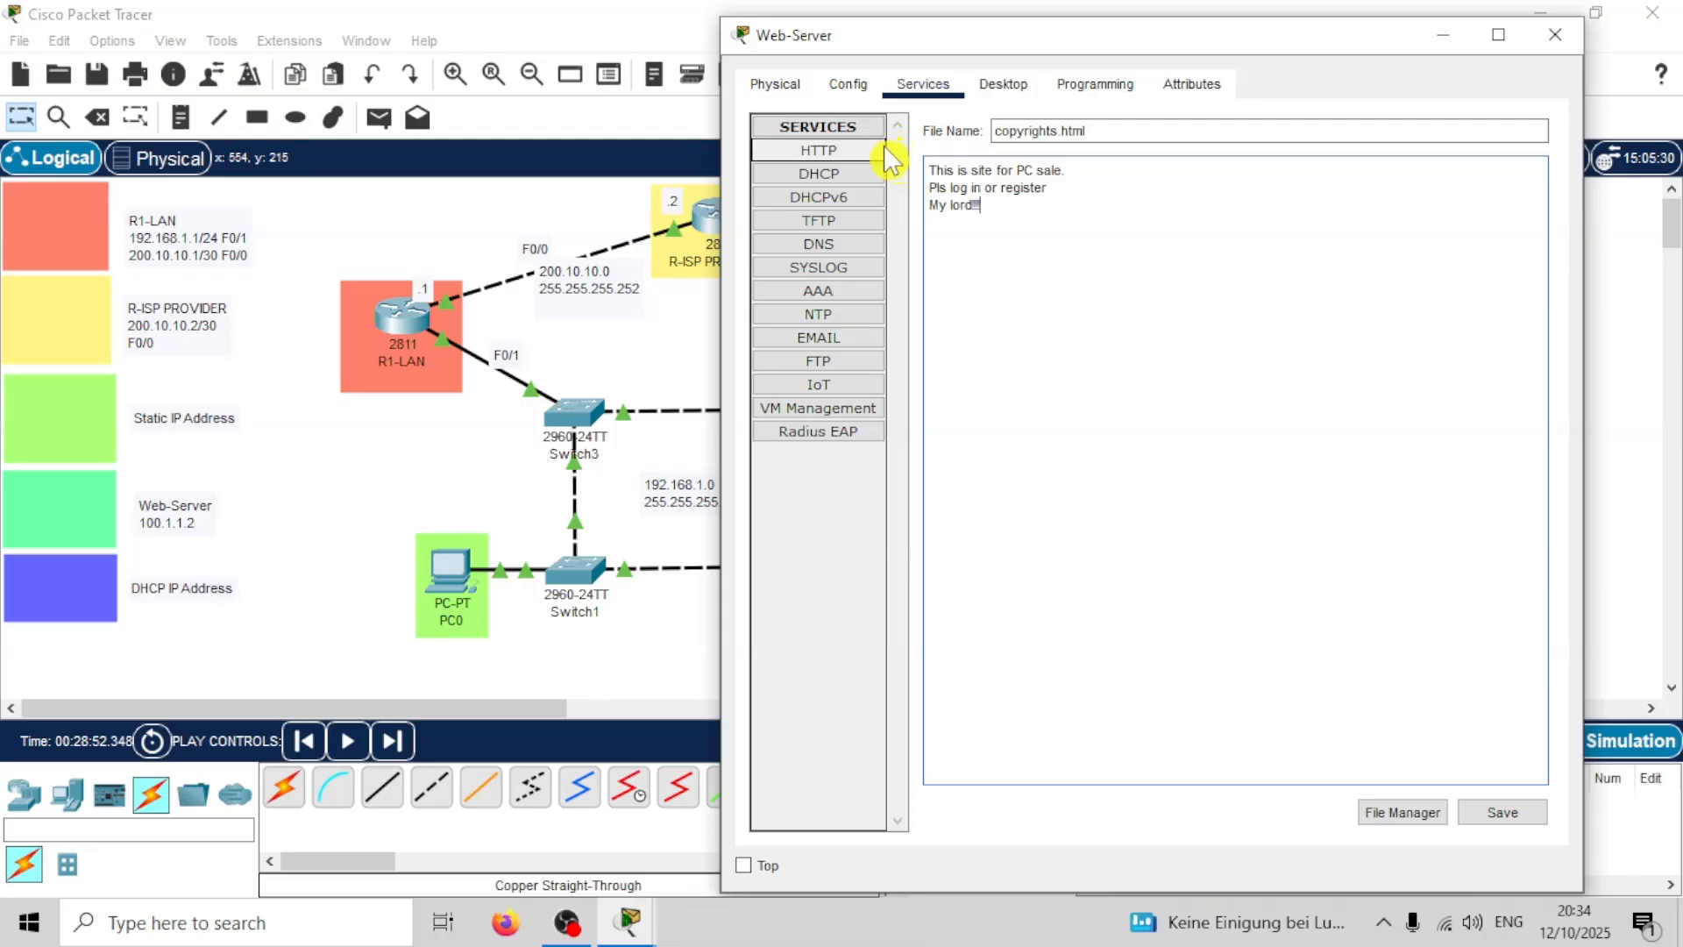
click(1503, 812)
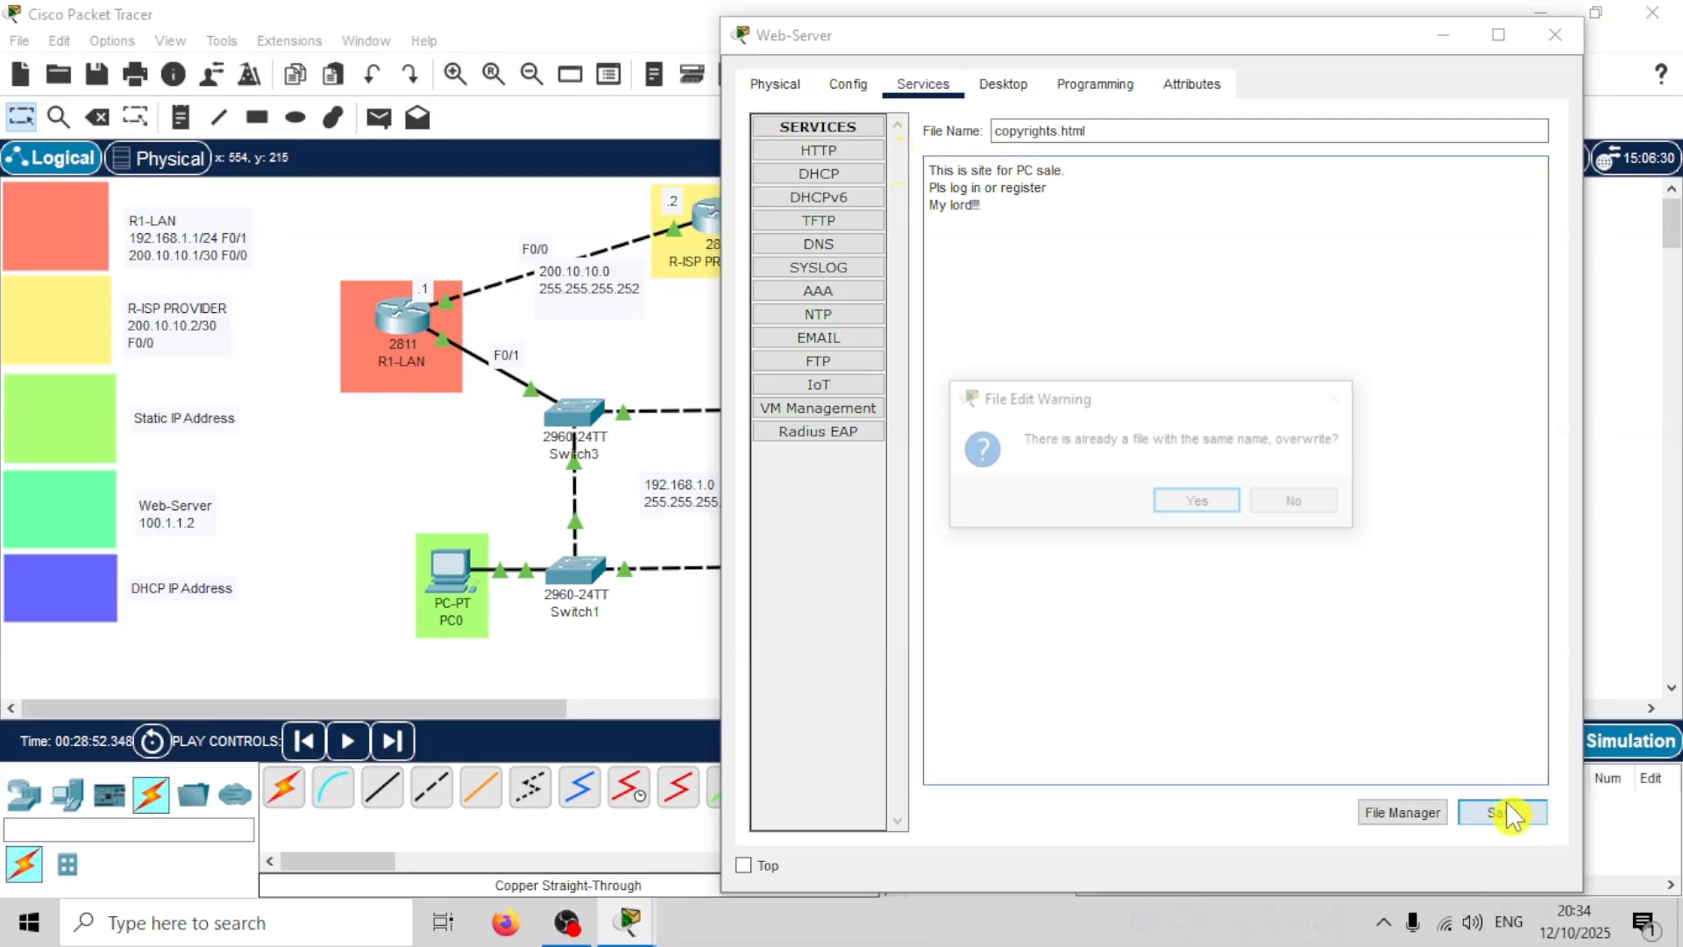
click(1298, 502)
click(1557, 35)
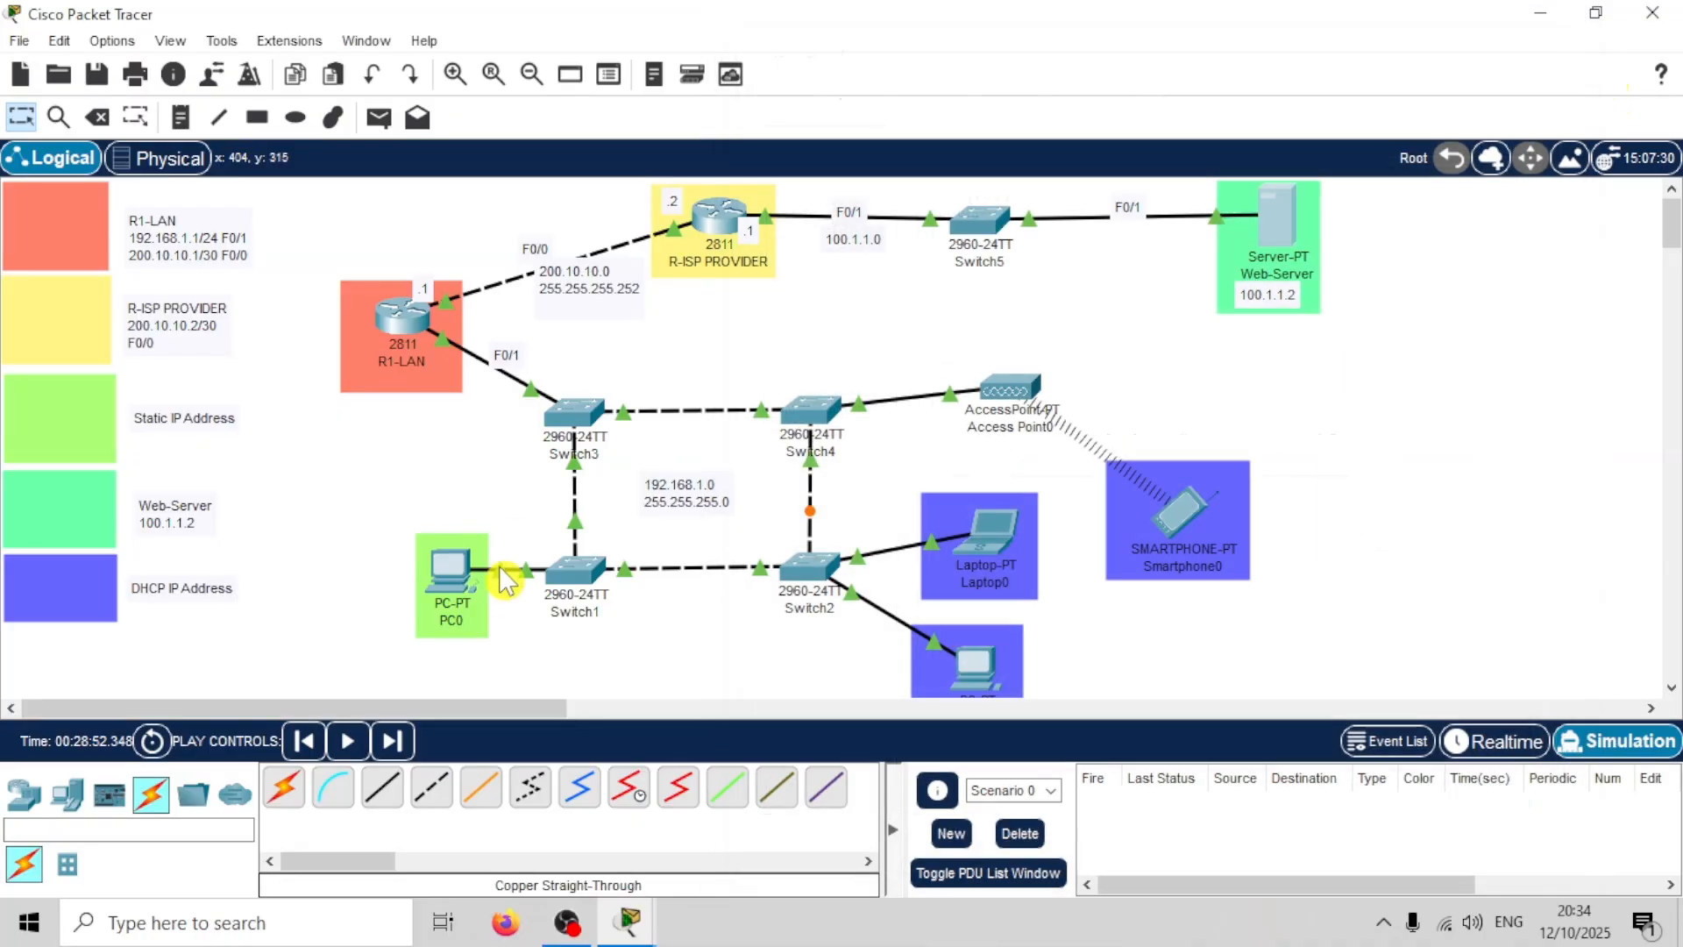
Step: Open the Web Browser on PC0 and request the web server page at 100.1.1.2
click(456, 581)
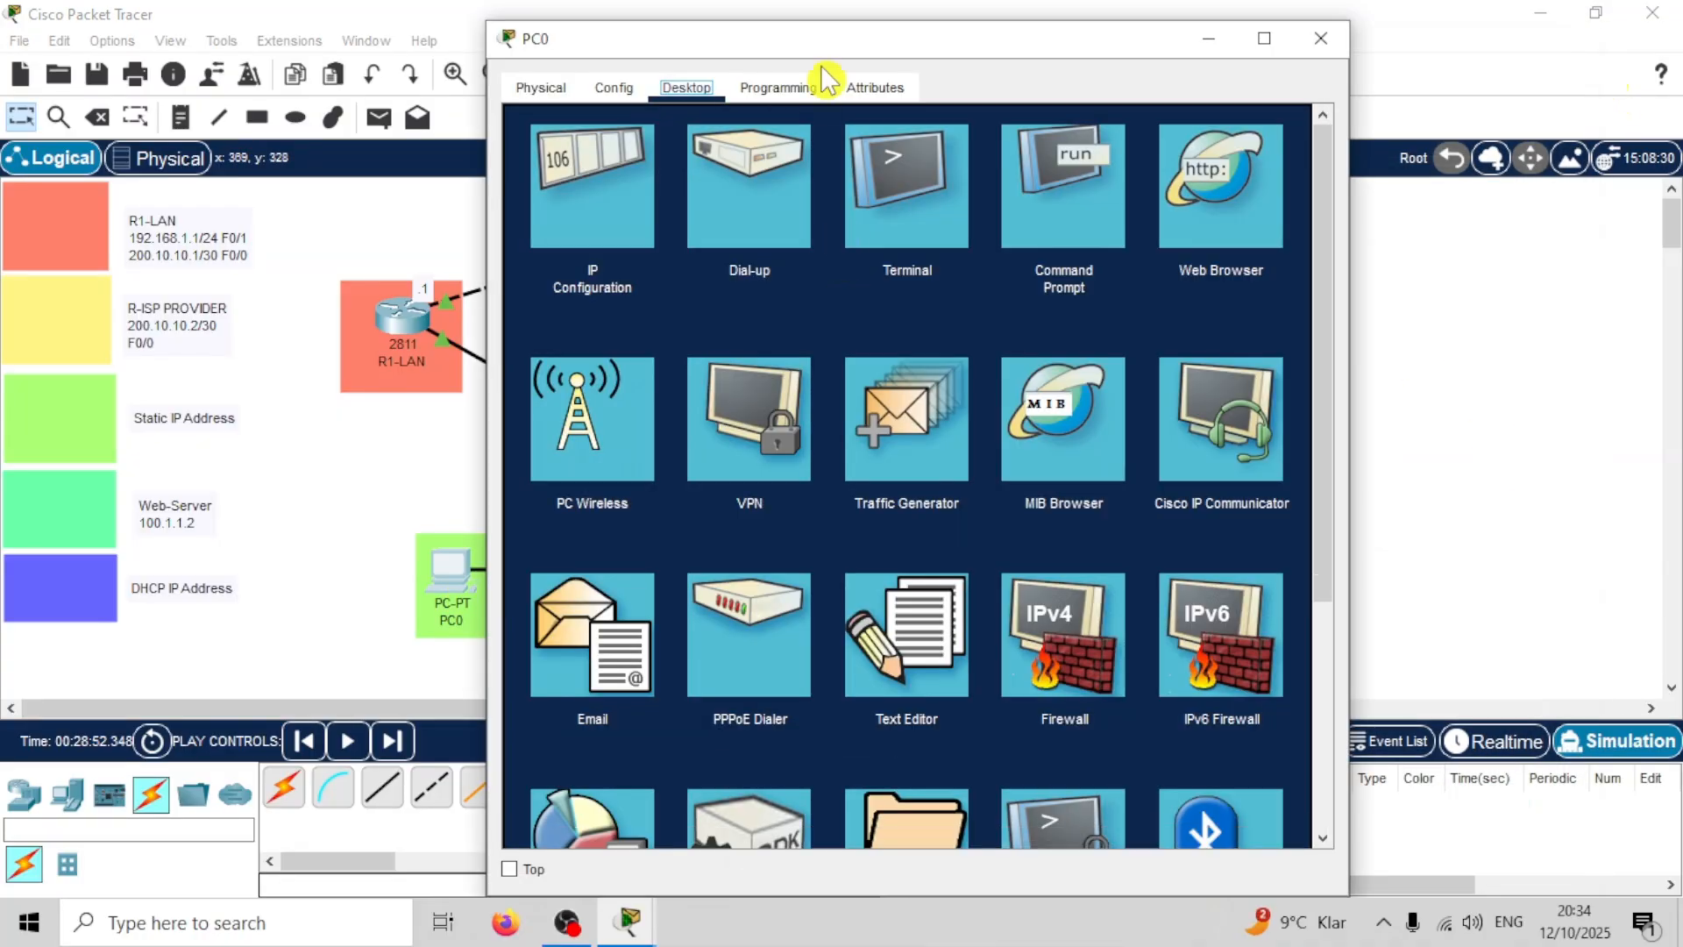
drag(835, 44, 434, 40)
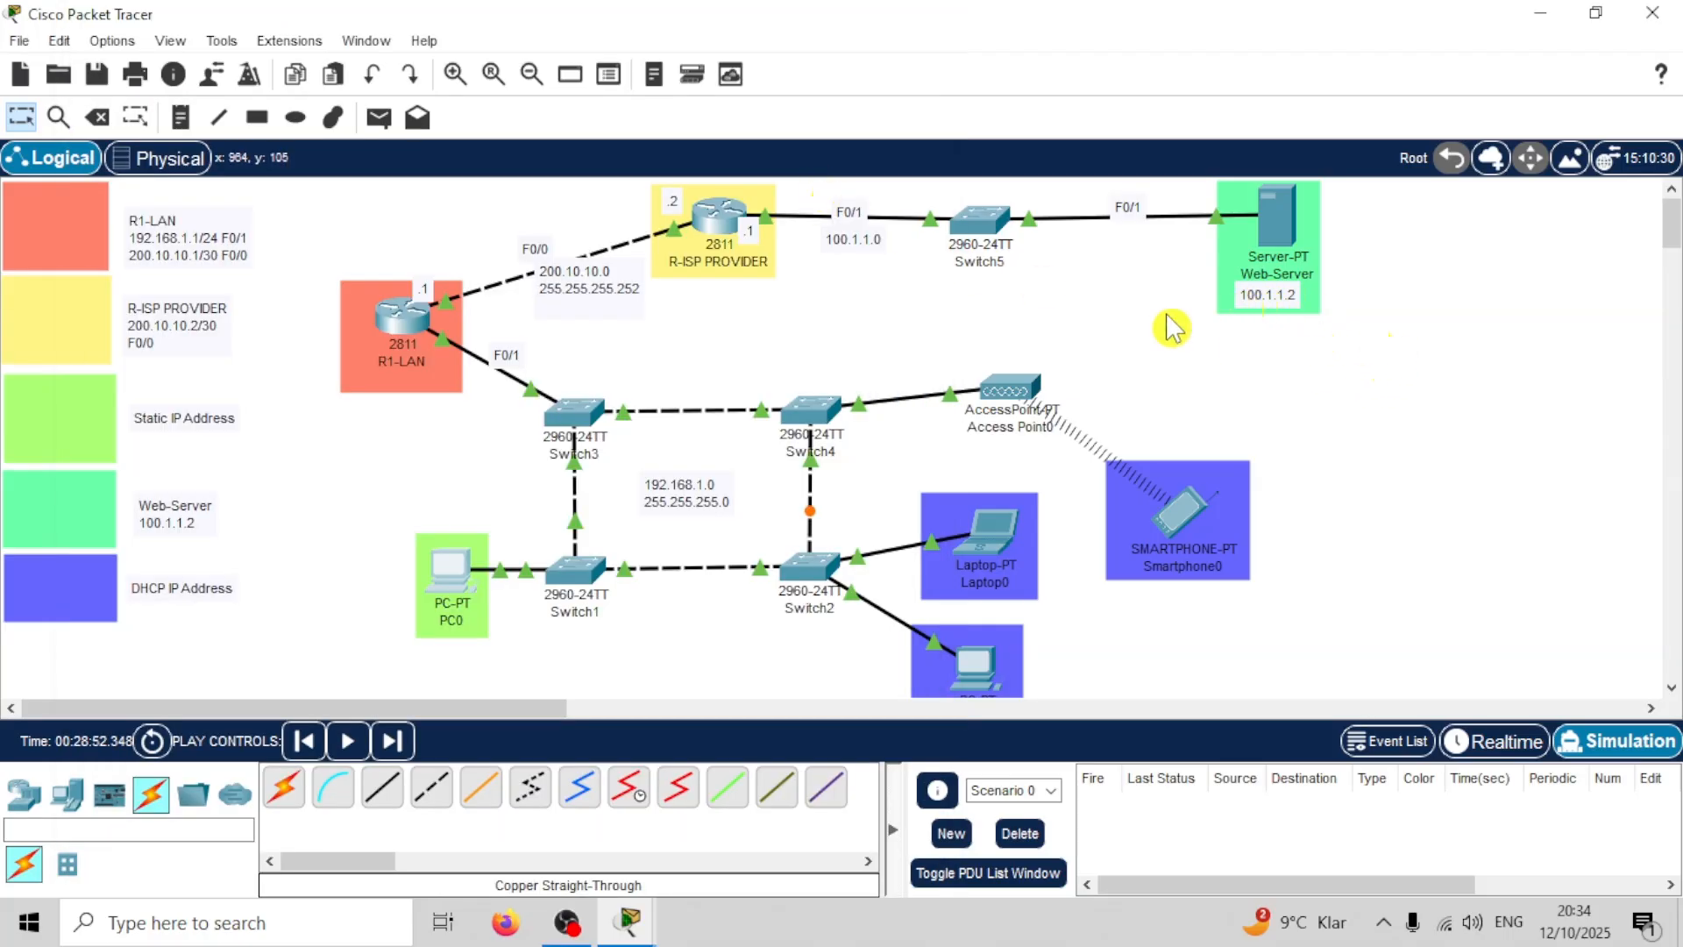
mouse_move(628, 923)
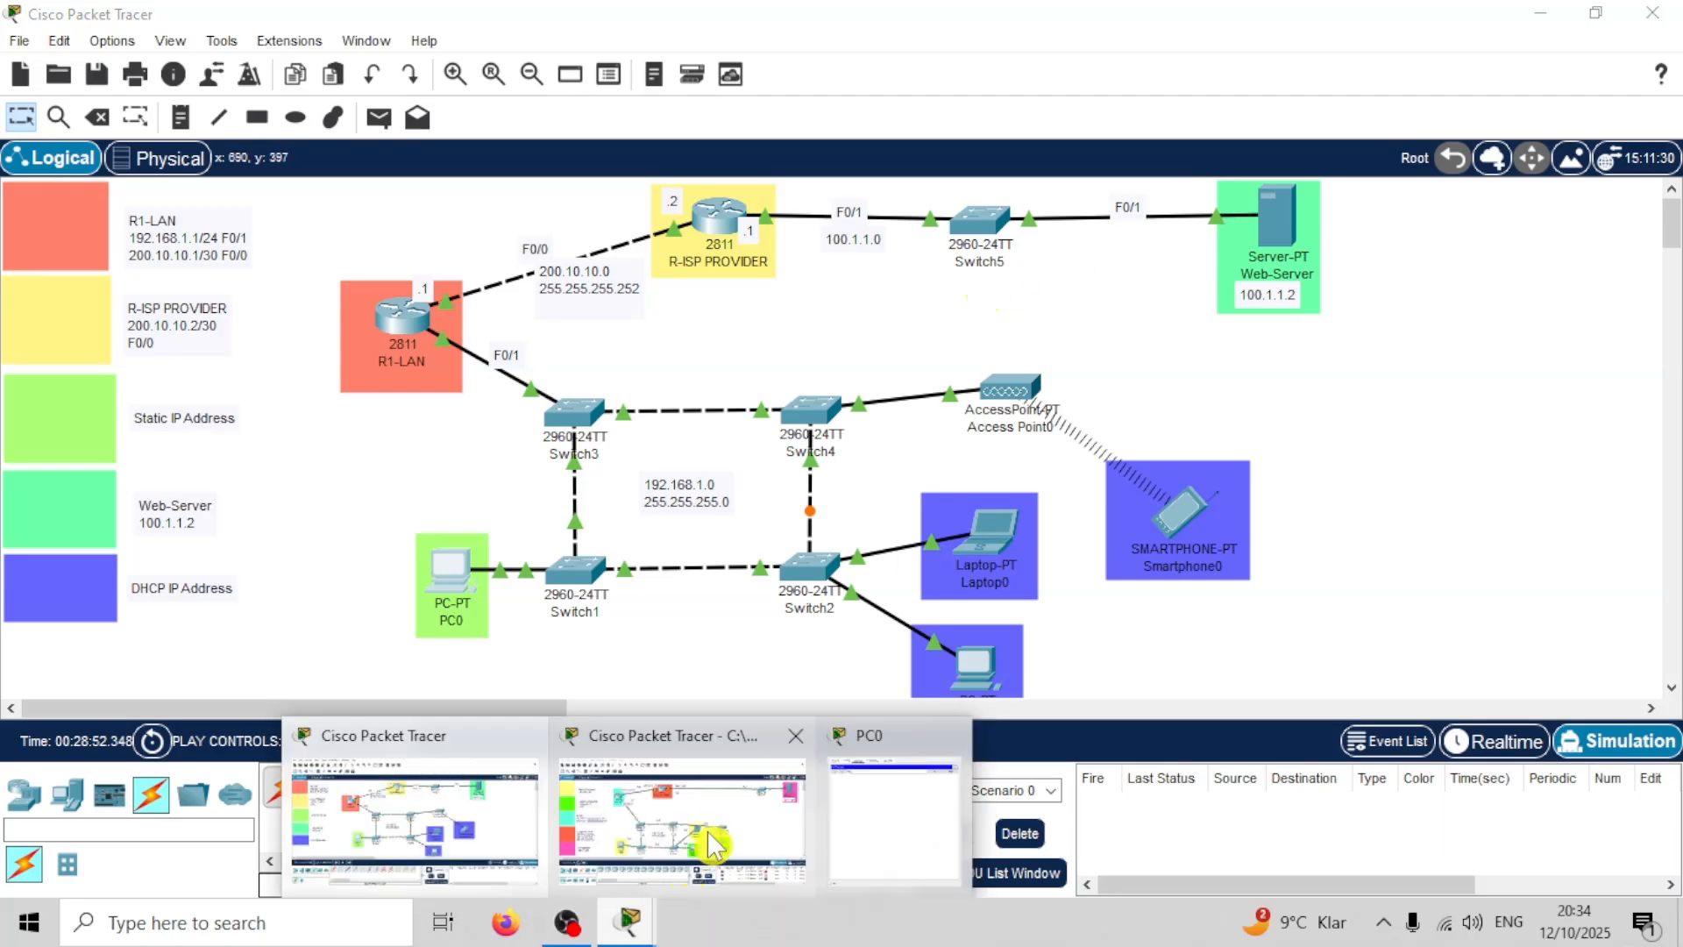
click(898, 811)
click(280, 154)
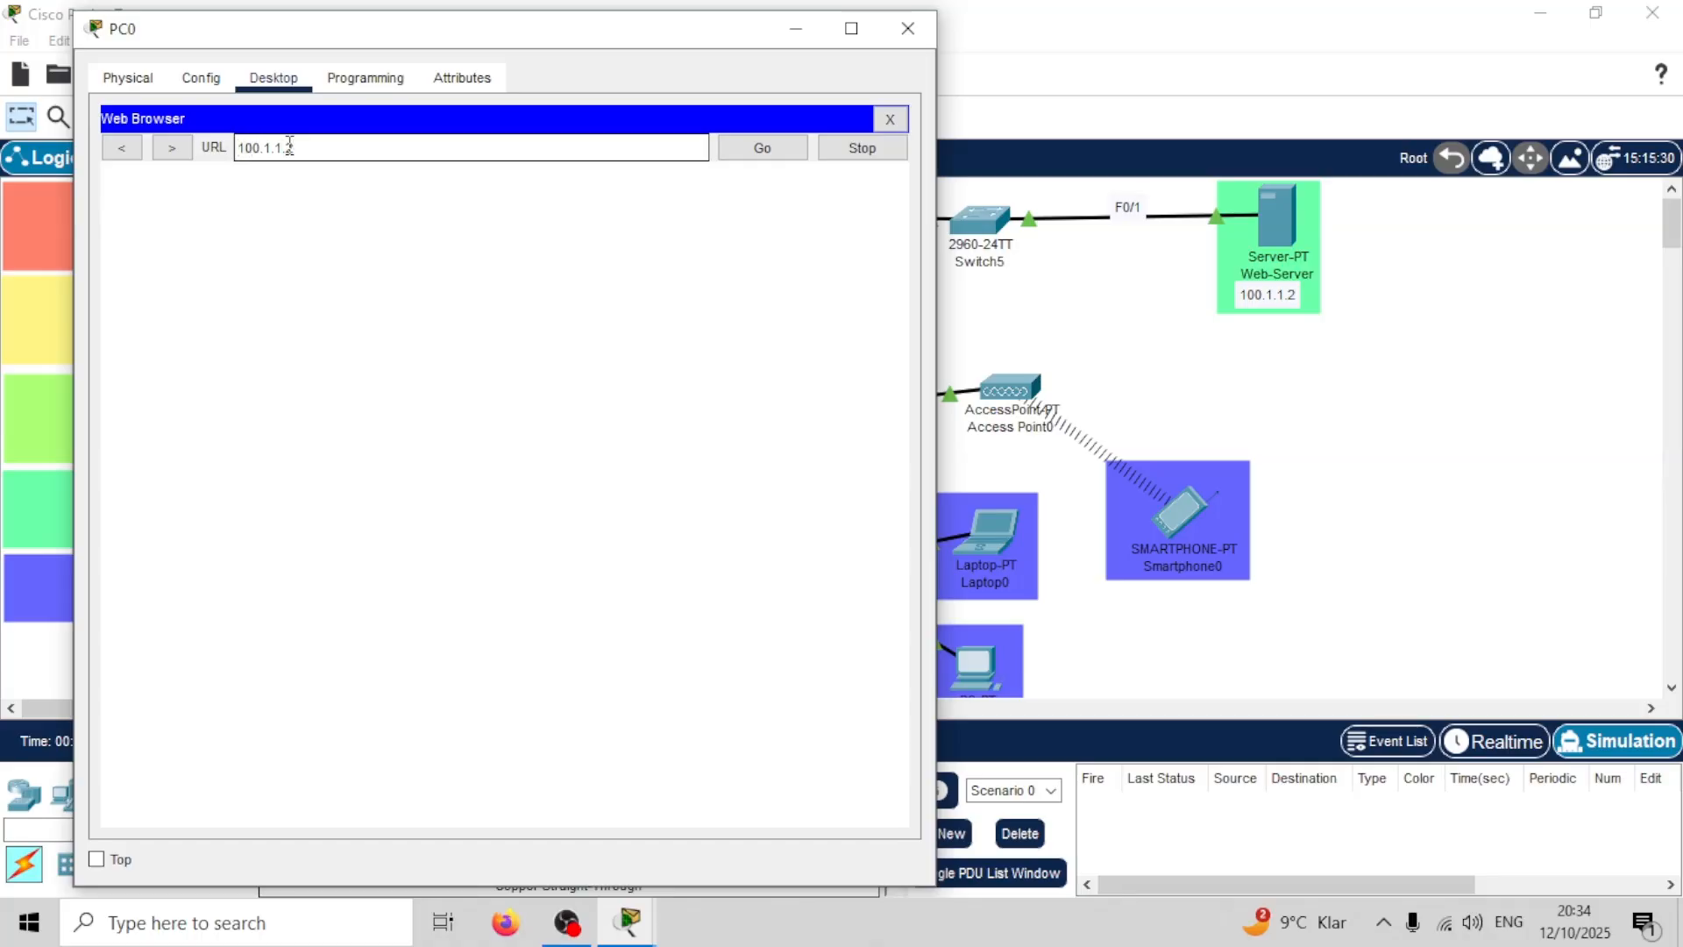
click(763, 151)
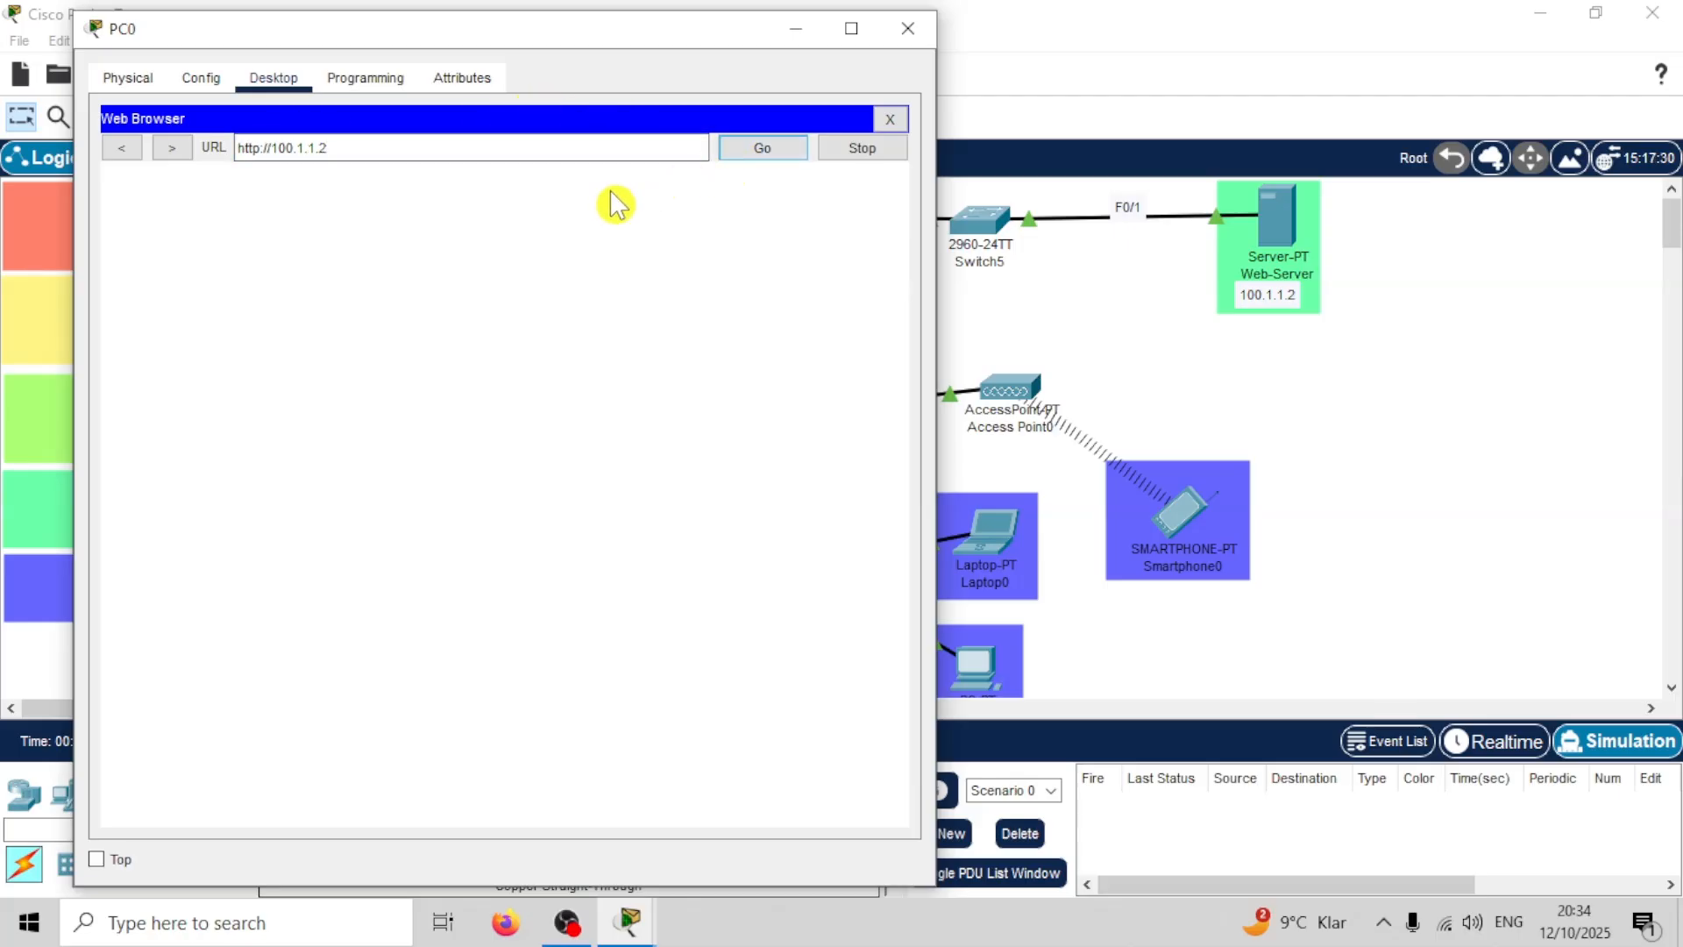
Step: Try again to load the web server page at 100.1.1.2 in PC0's Web Browser and close the browser
click(765, 151)
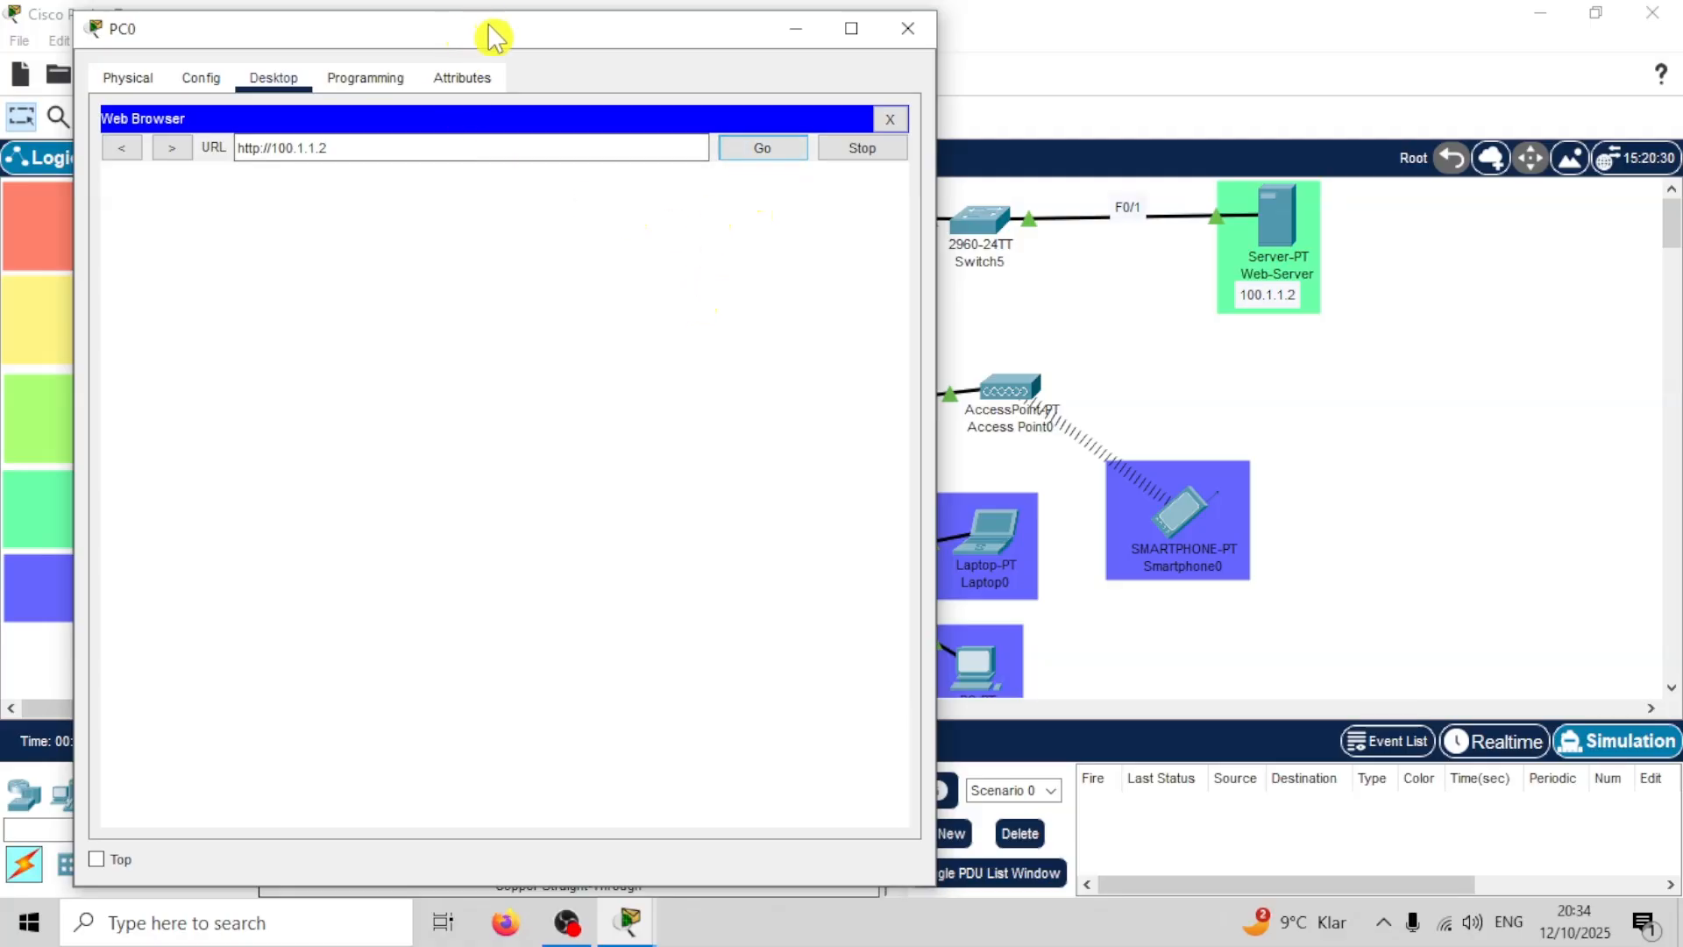
drag(491, 35, 439, 46)
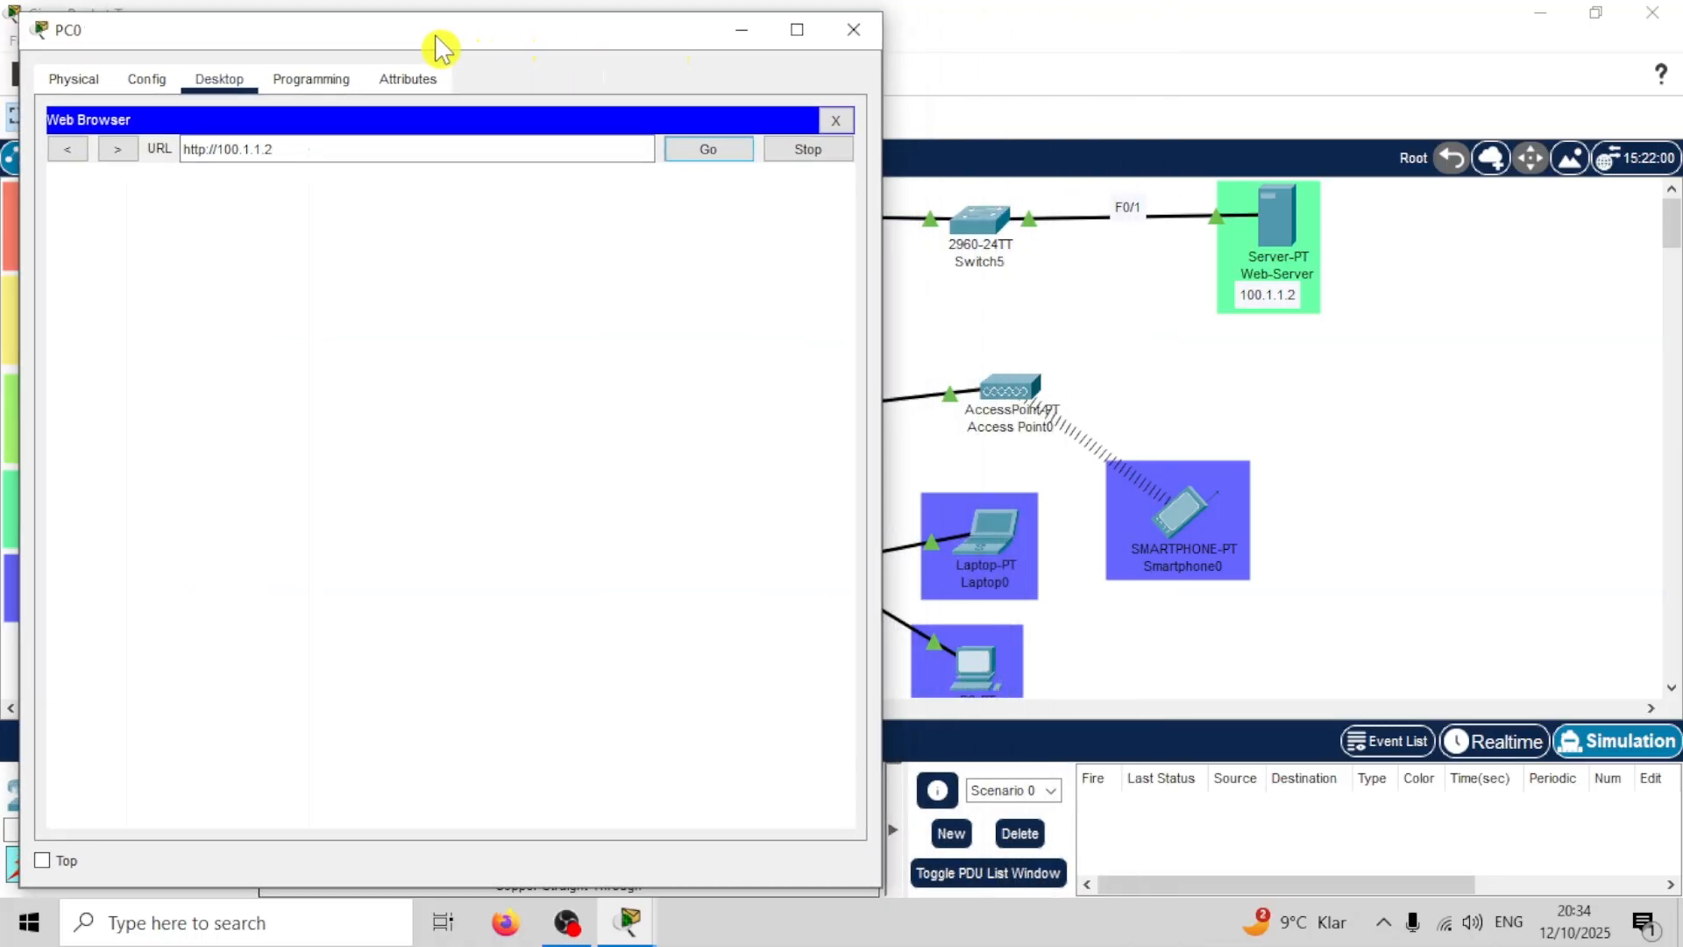
mouse_move(612, 38)
mouse_down()
mouse_move(1432, 114)
mouse_move(563, 71)
mouse_move(601, 40)
mouse_up()
click(705, 151)
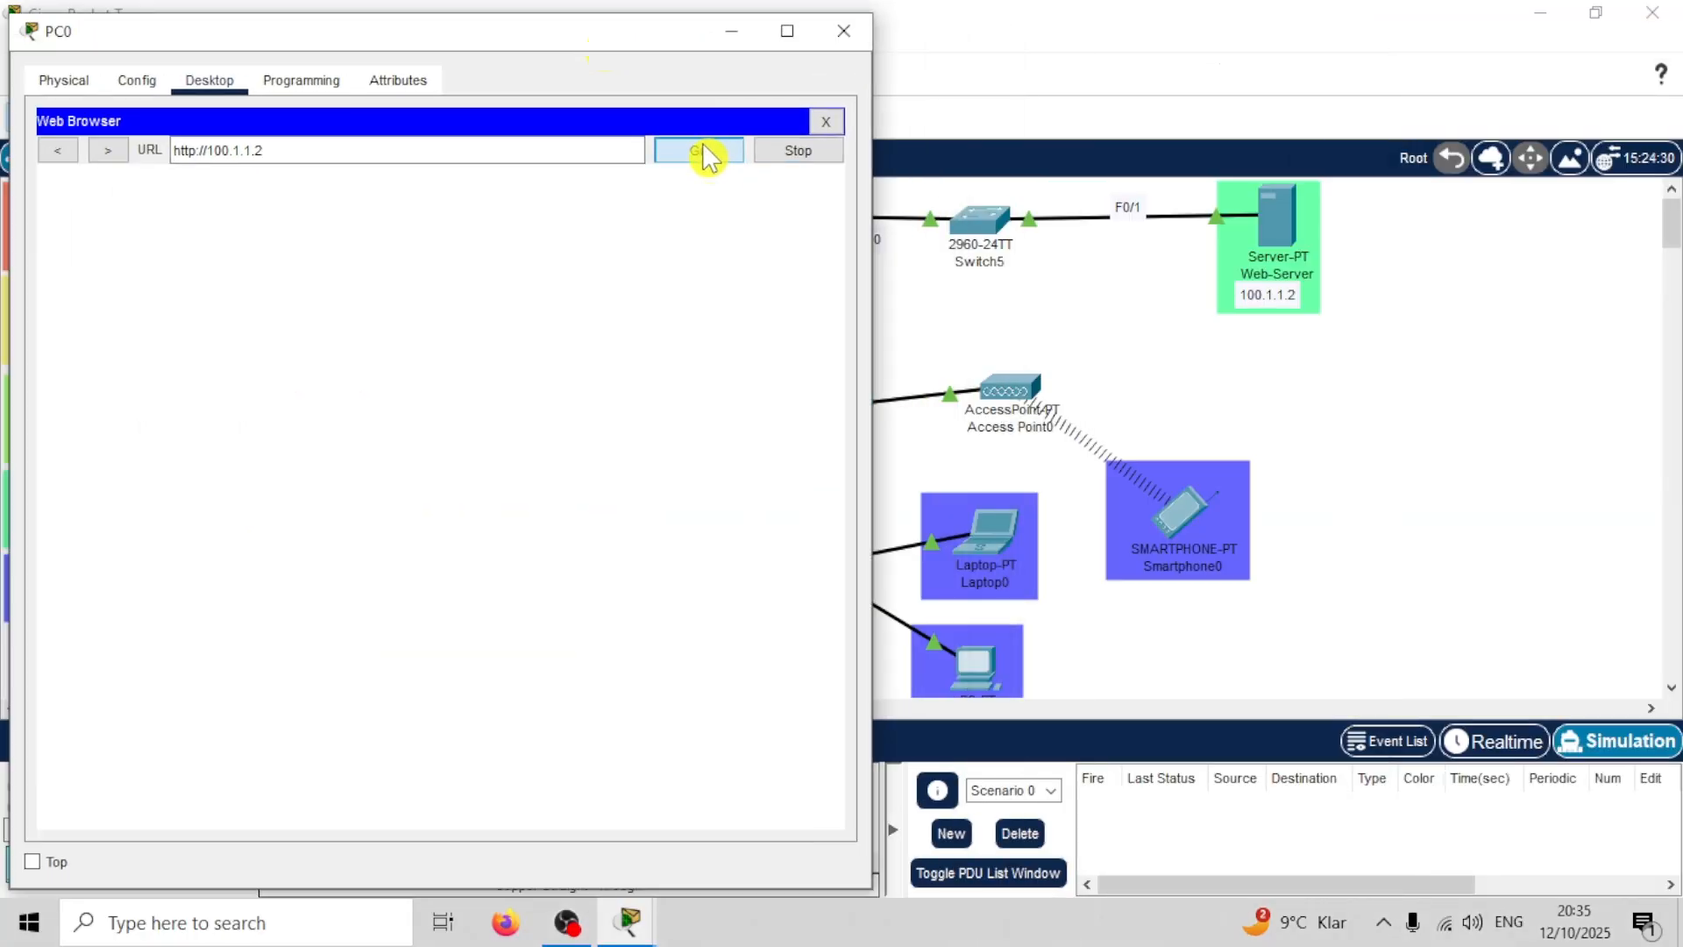
click(828, 121)
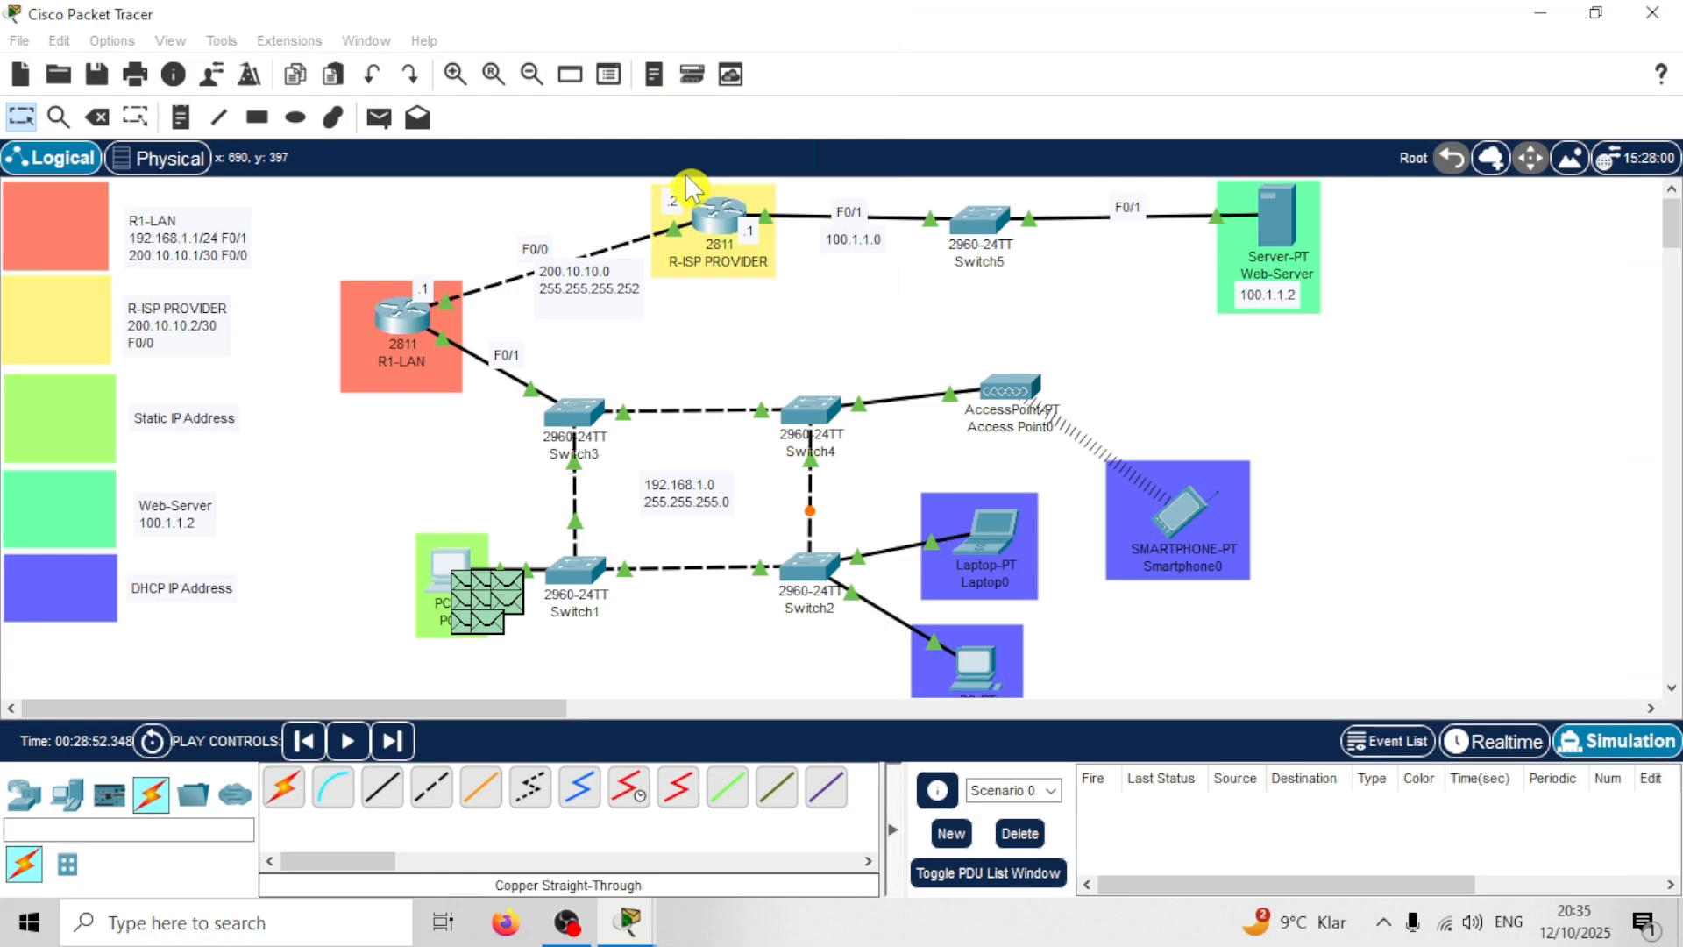
Step: Try to request 100.1.1.2 once more from a reopened Web Browser on PC0 and close the PC0 window
click(632, 922)
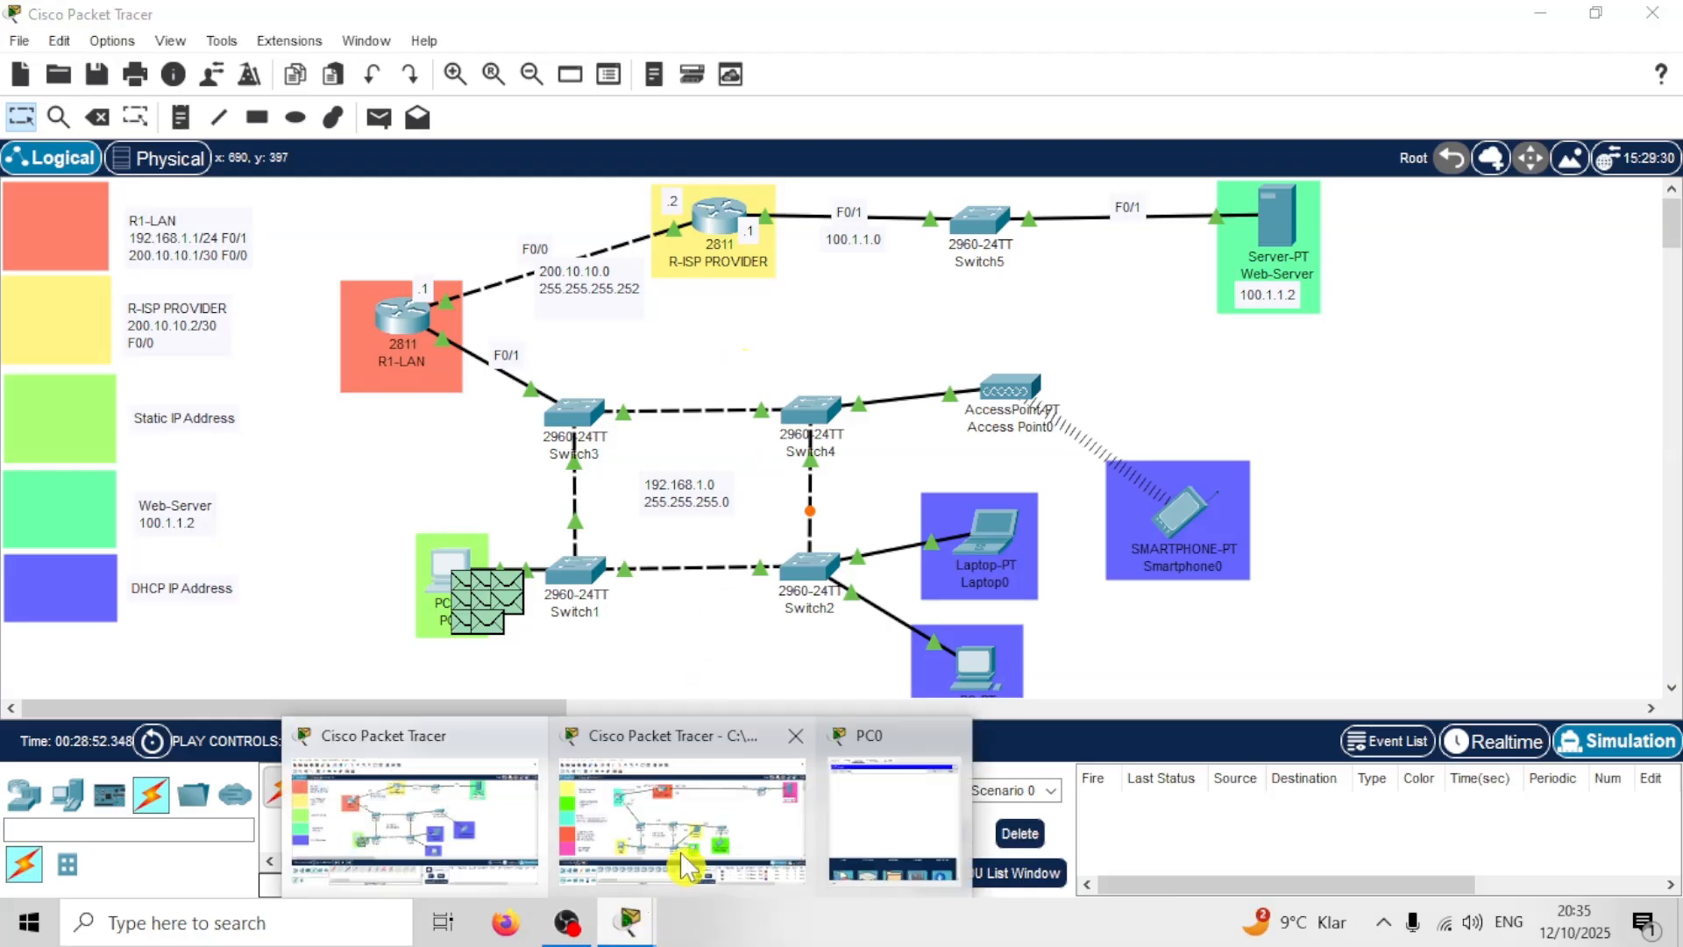
click(894, 784)
drag(929, 288, 280, 75)
click(324, 178)
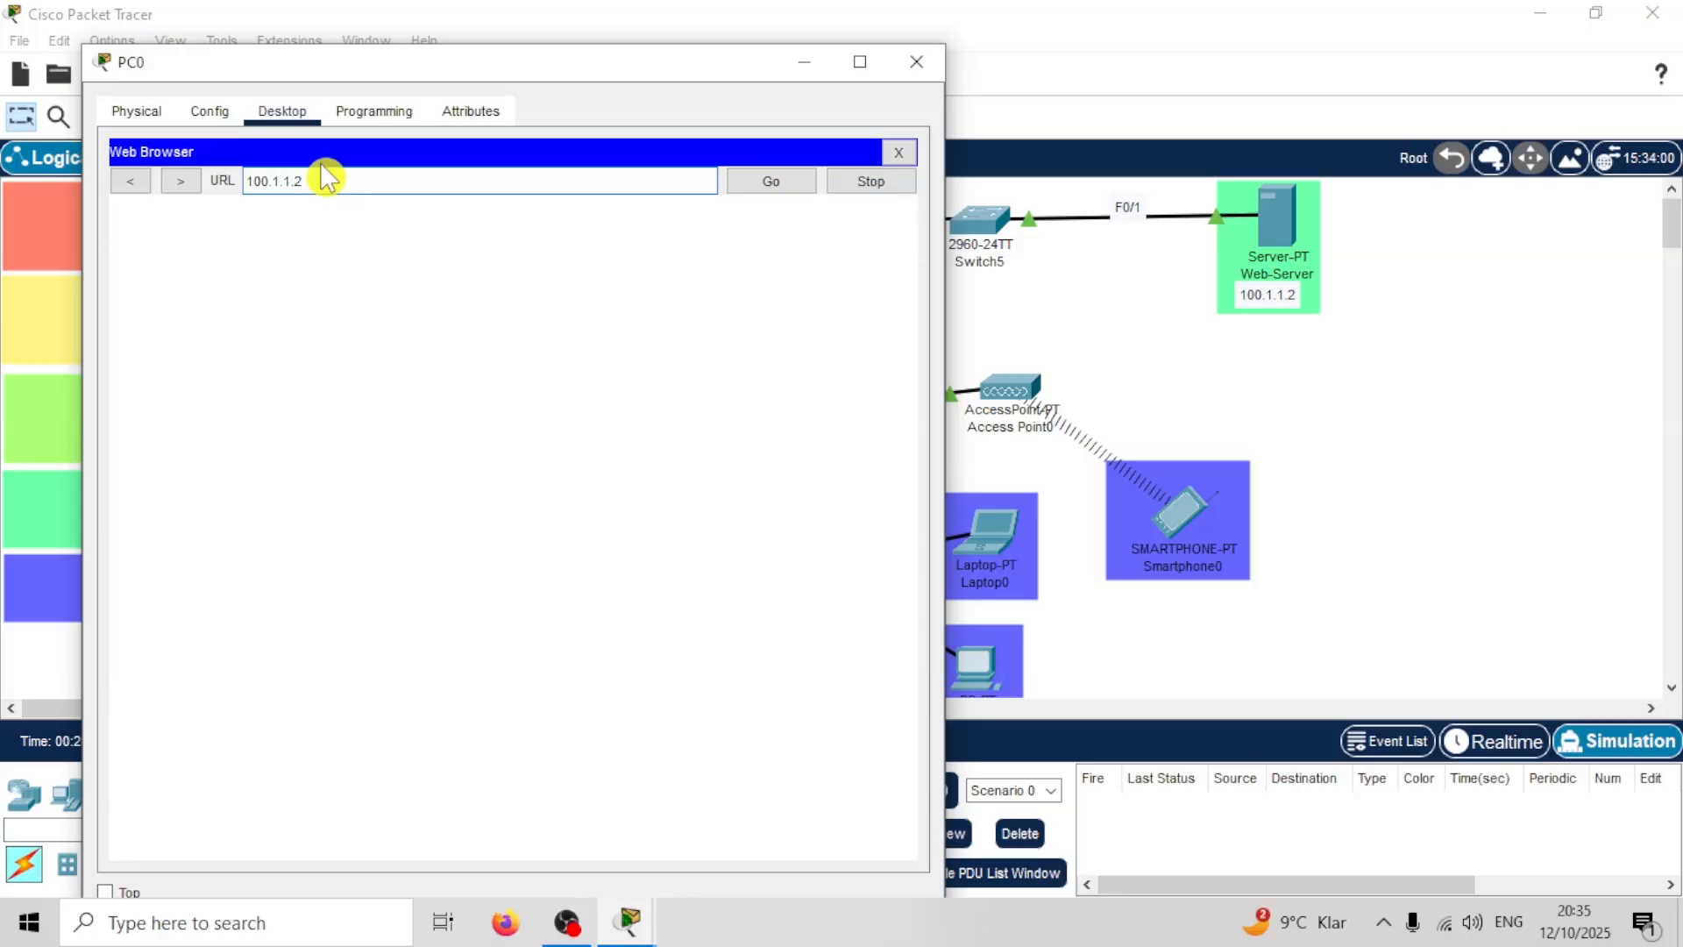
click(747, 181)
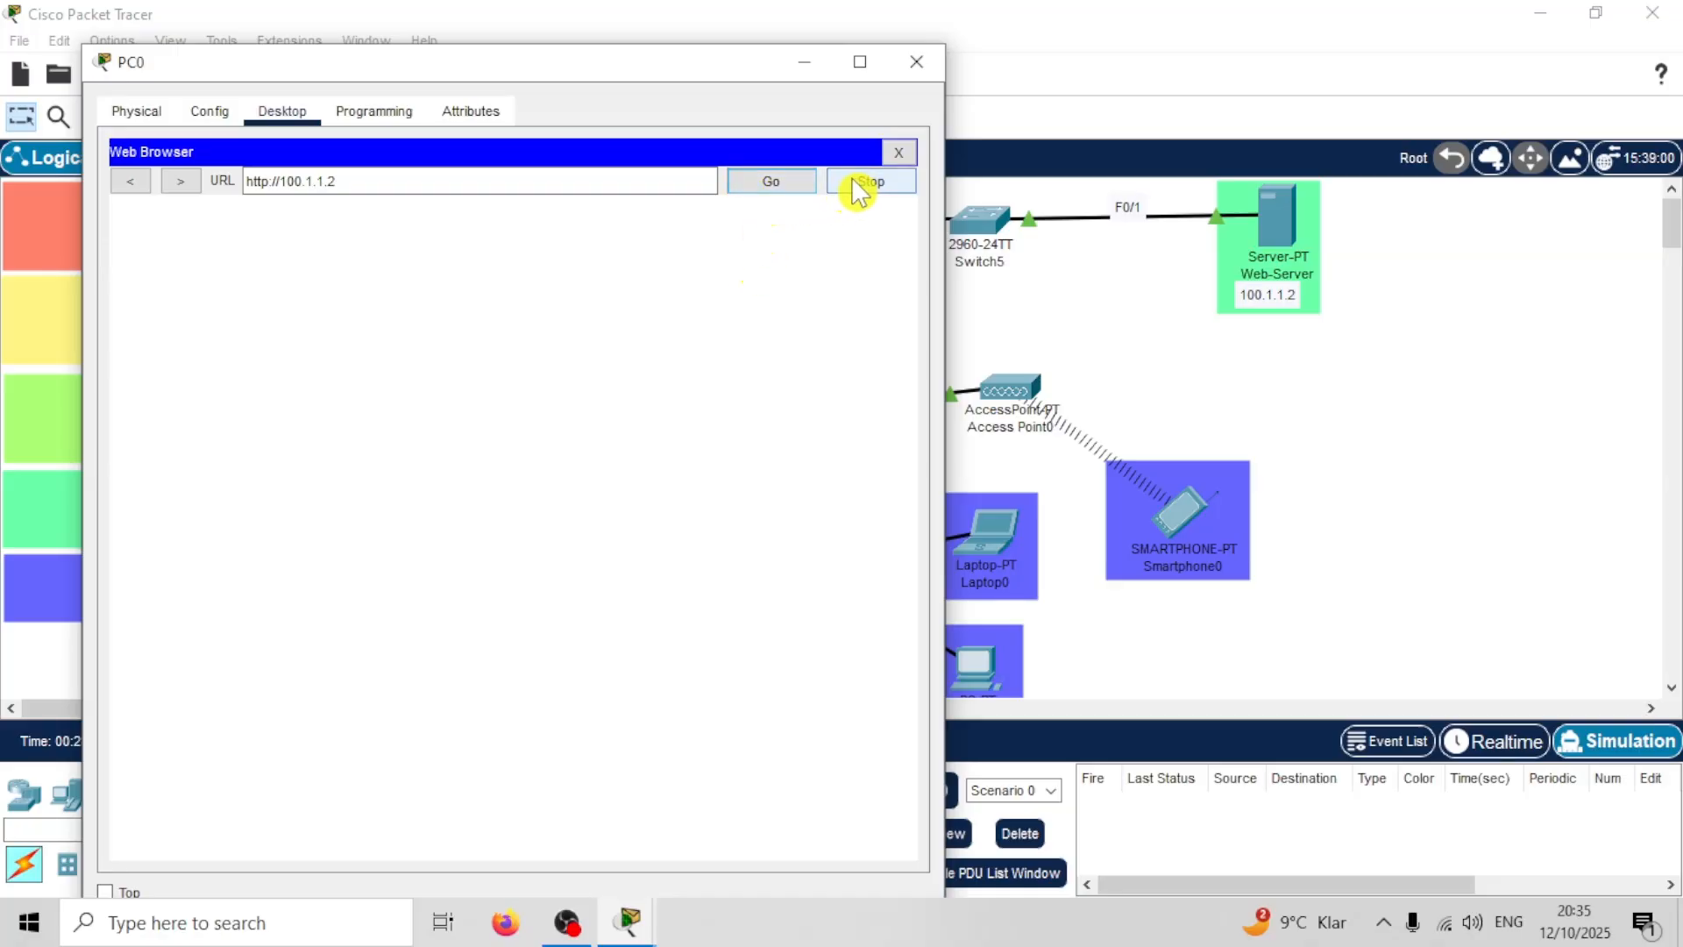
drag(701, 72, 636, 73)
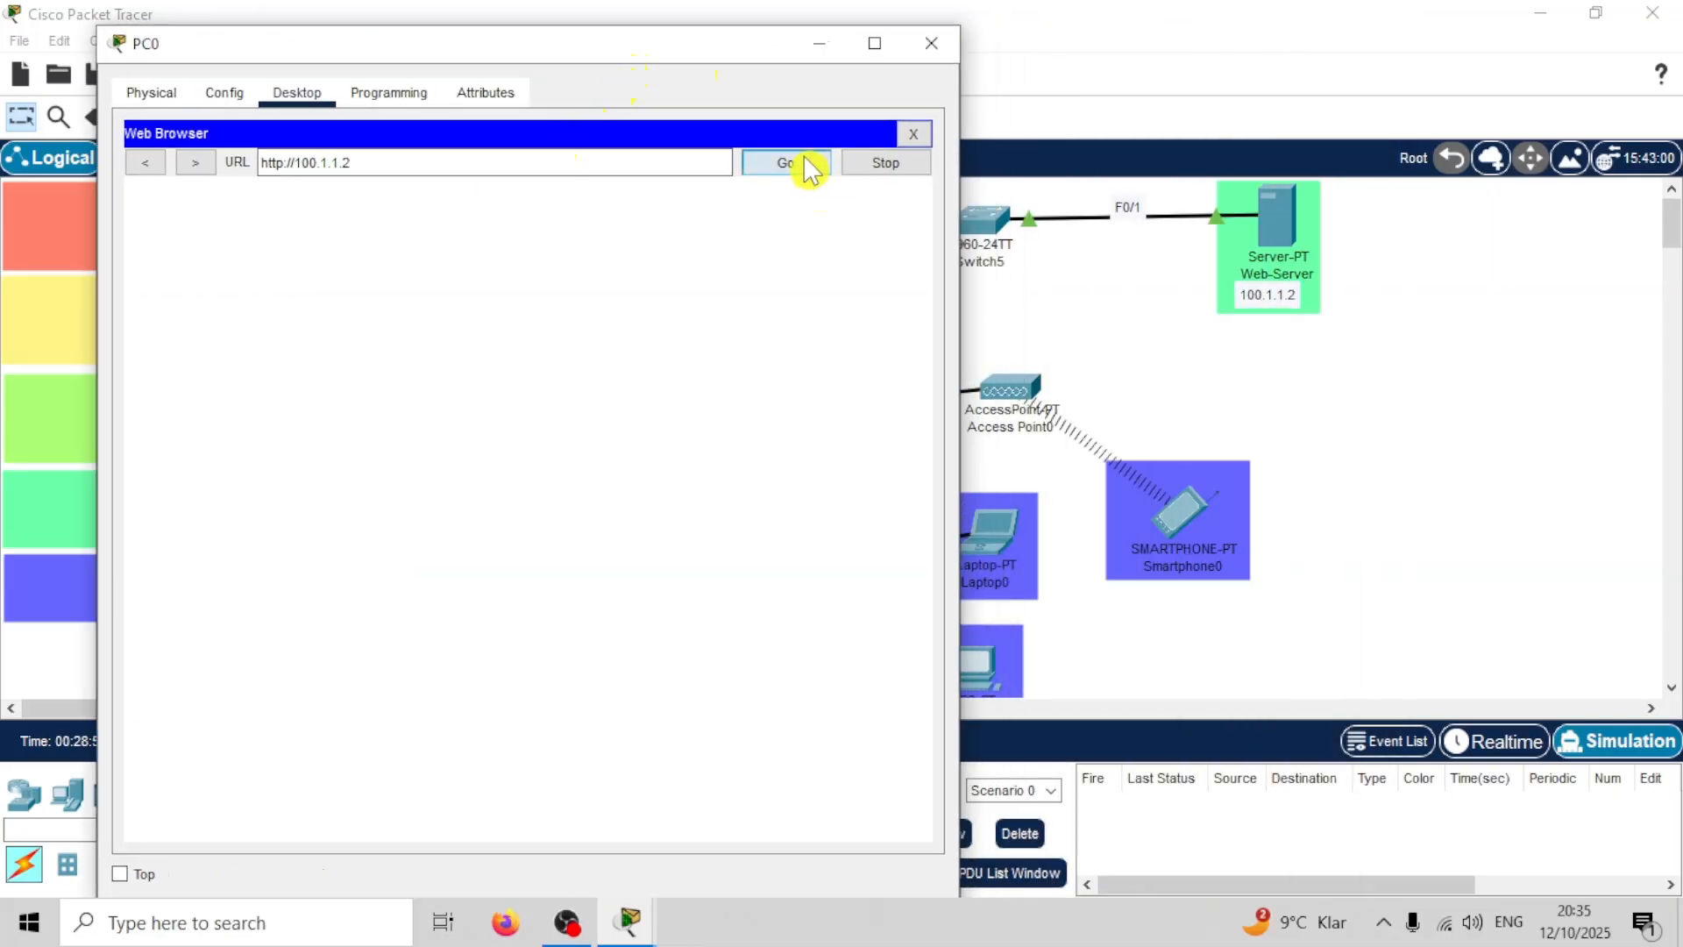
click(931, 44)
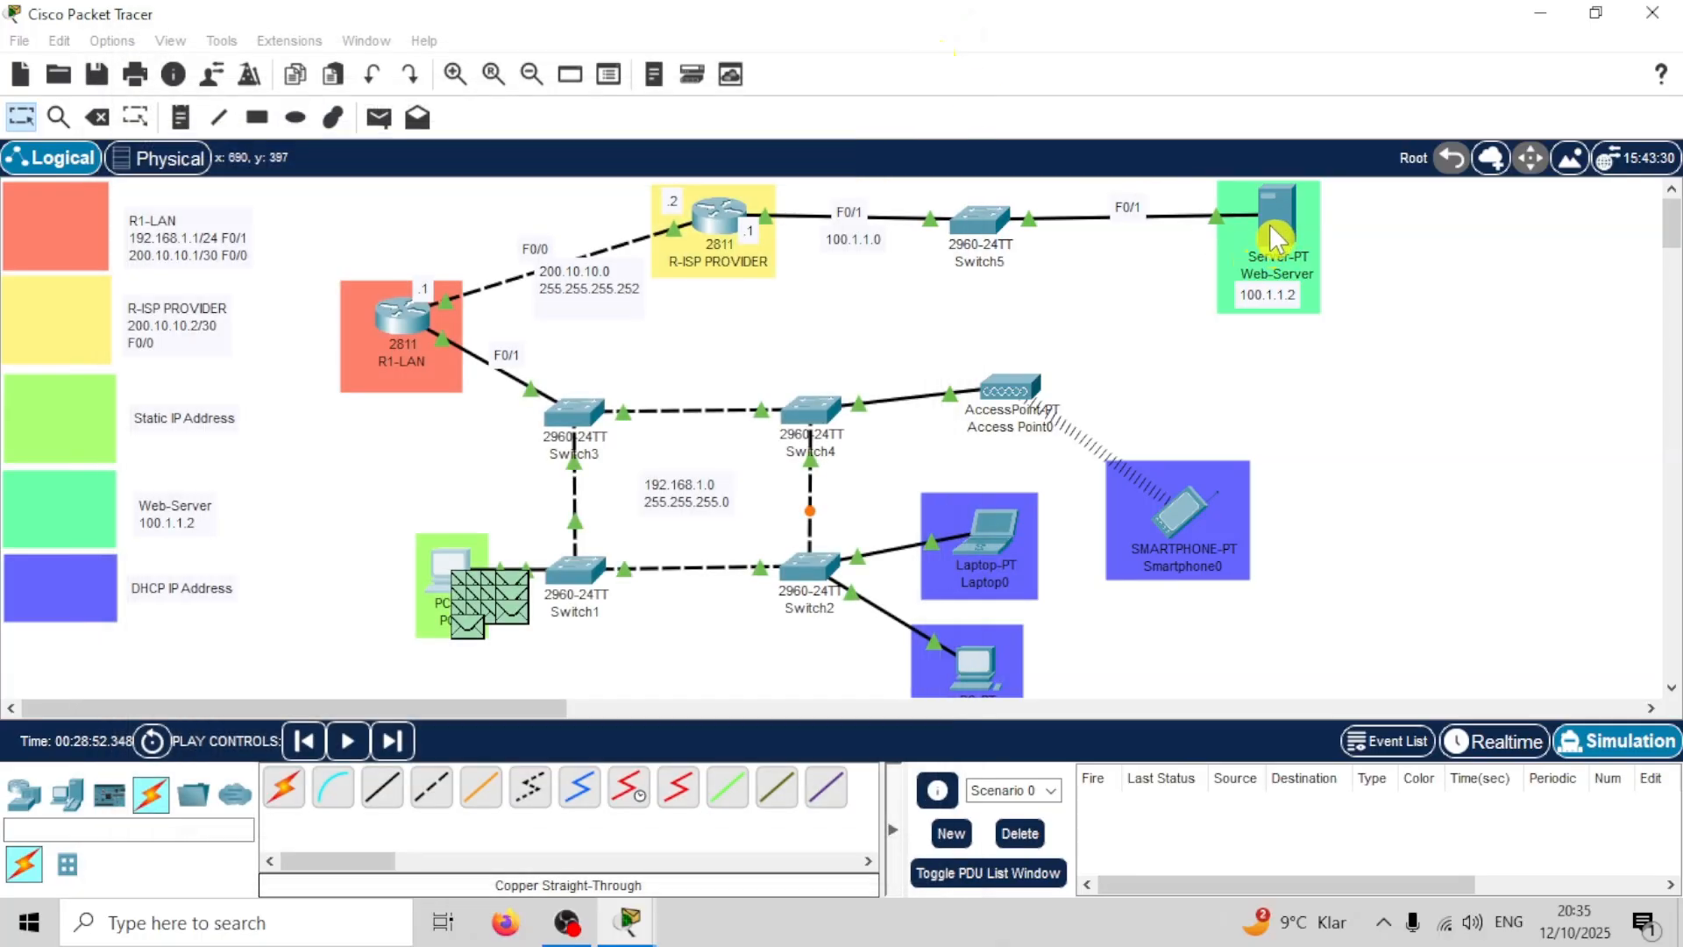
Step: Check the Web-Server's services and global configuration settings and close its window
click(1271, 263)
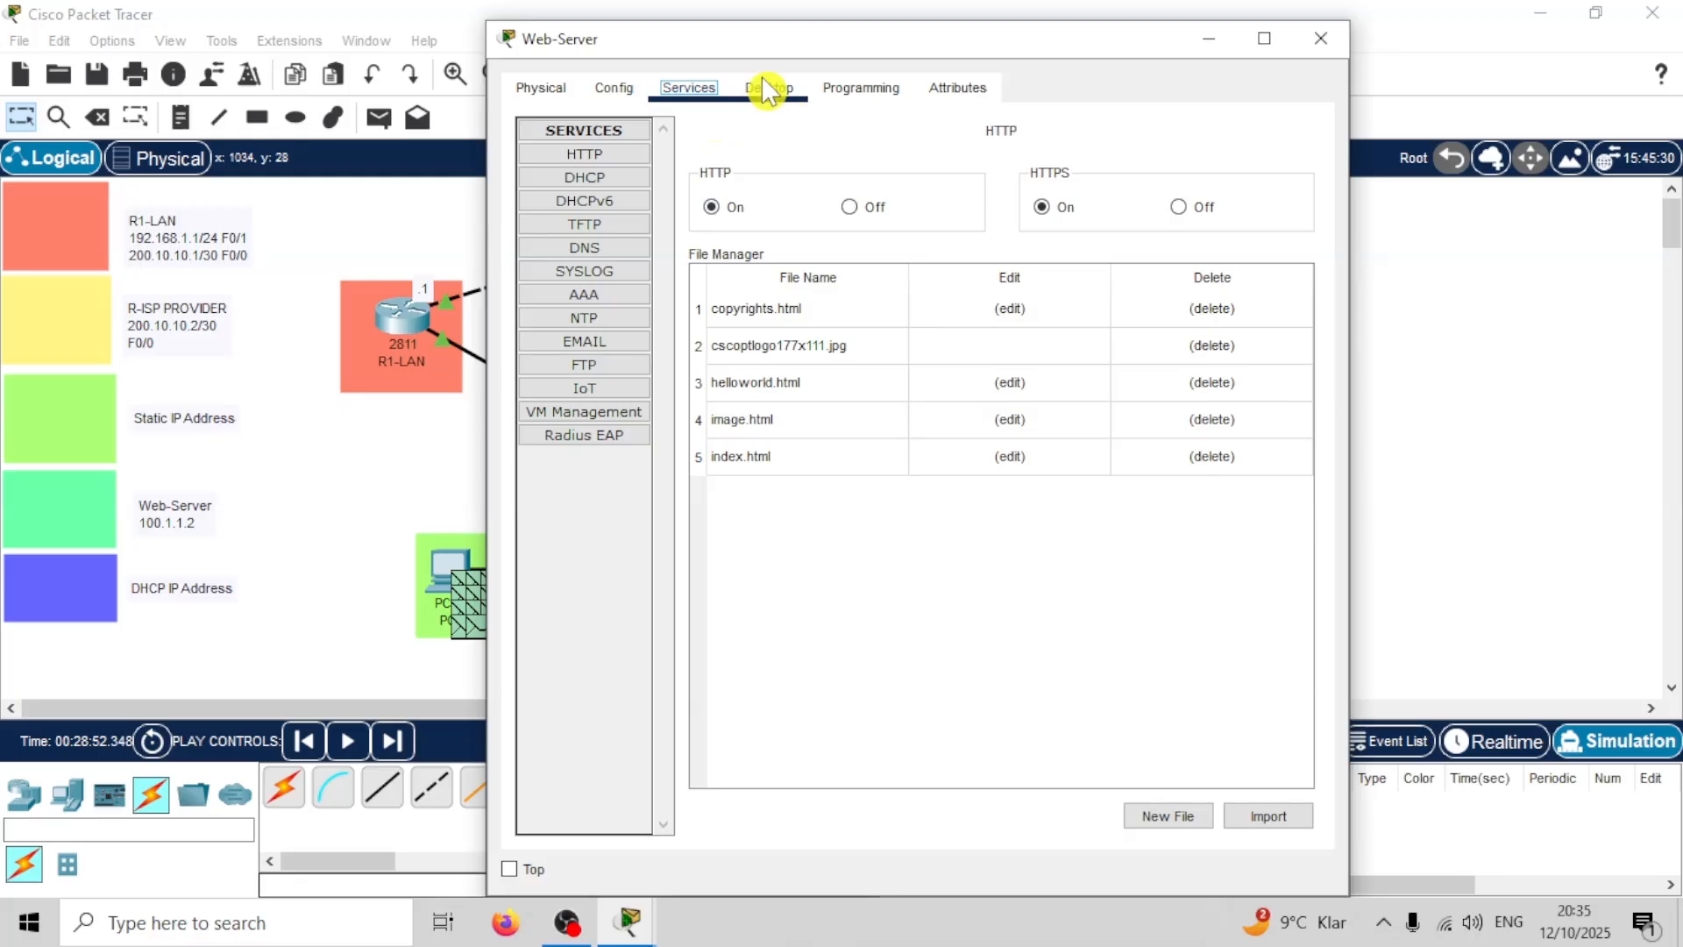
click(614, 89)
click(565, 89)
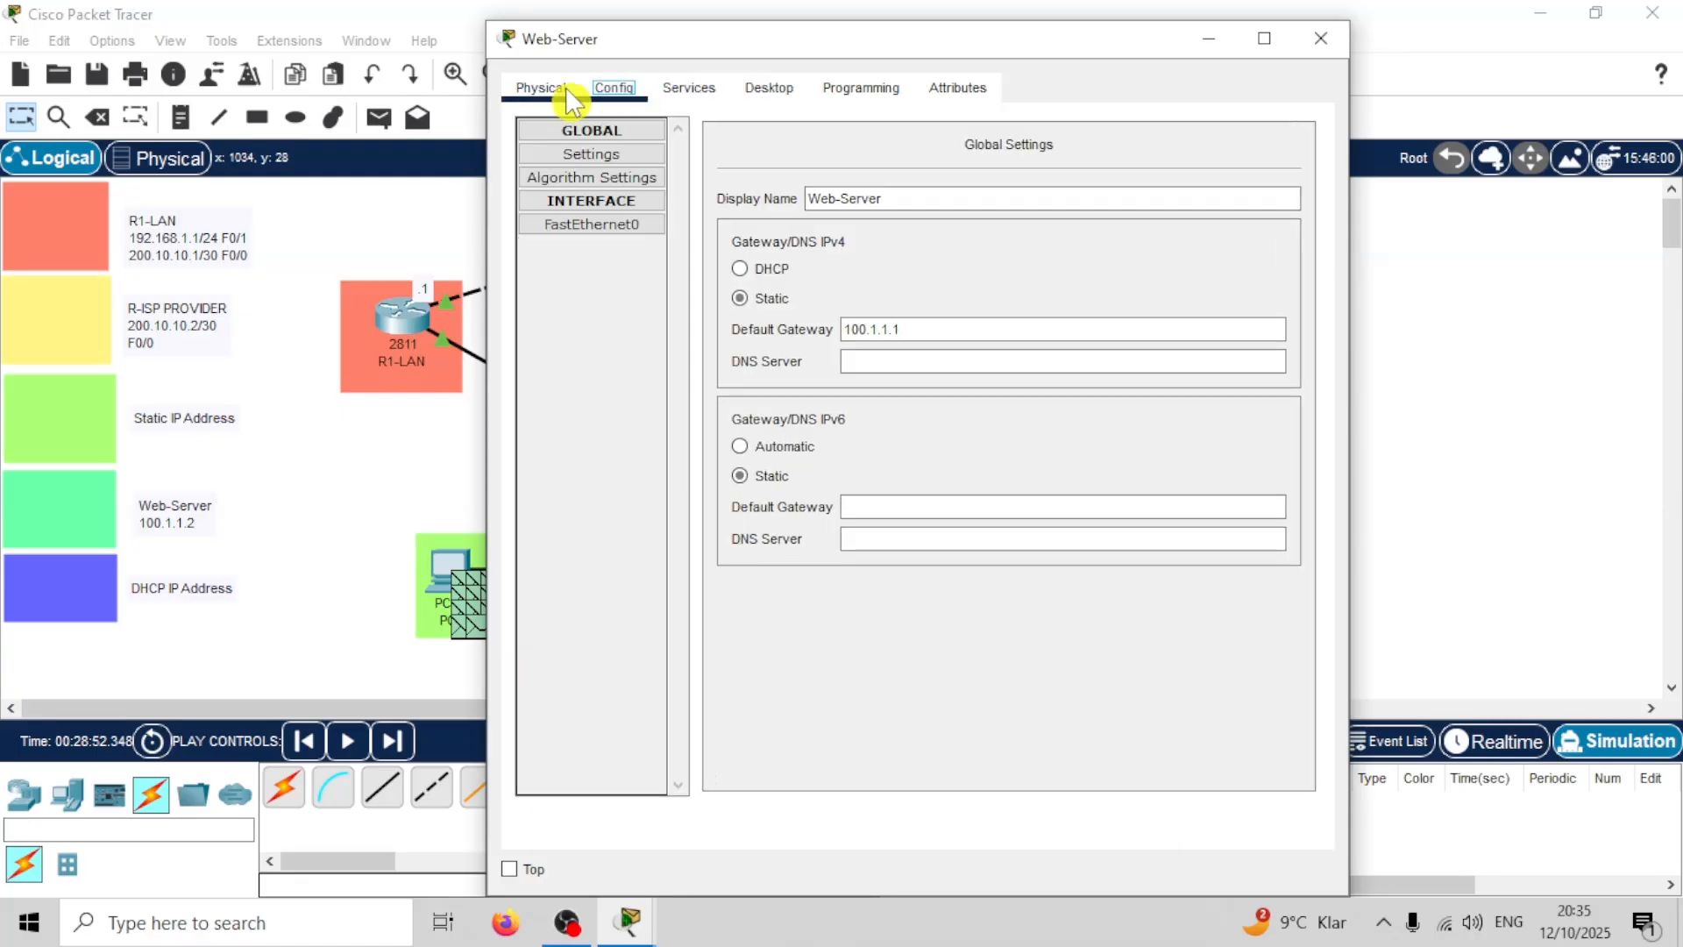
click(1321, 38)
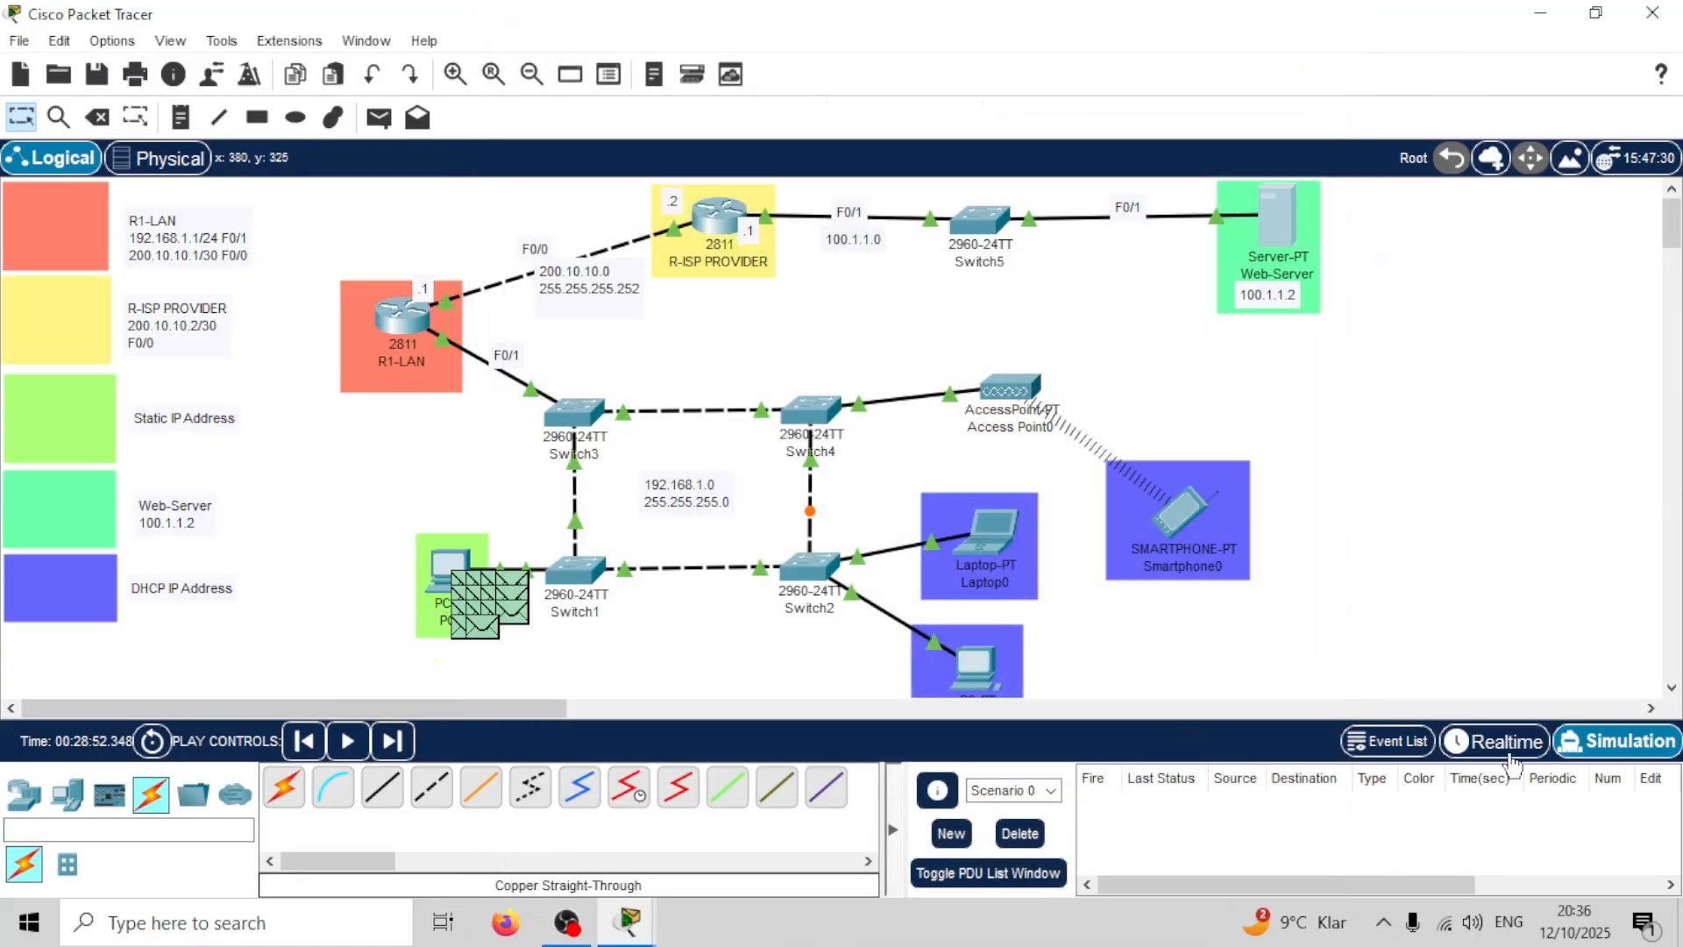
Step: Switch the network to Realtime mode and load the page at 100.1.1.2 in PC0's Web Browser
click(1495, 741)
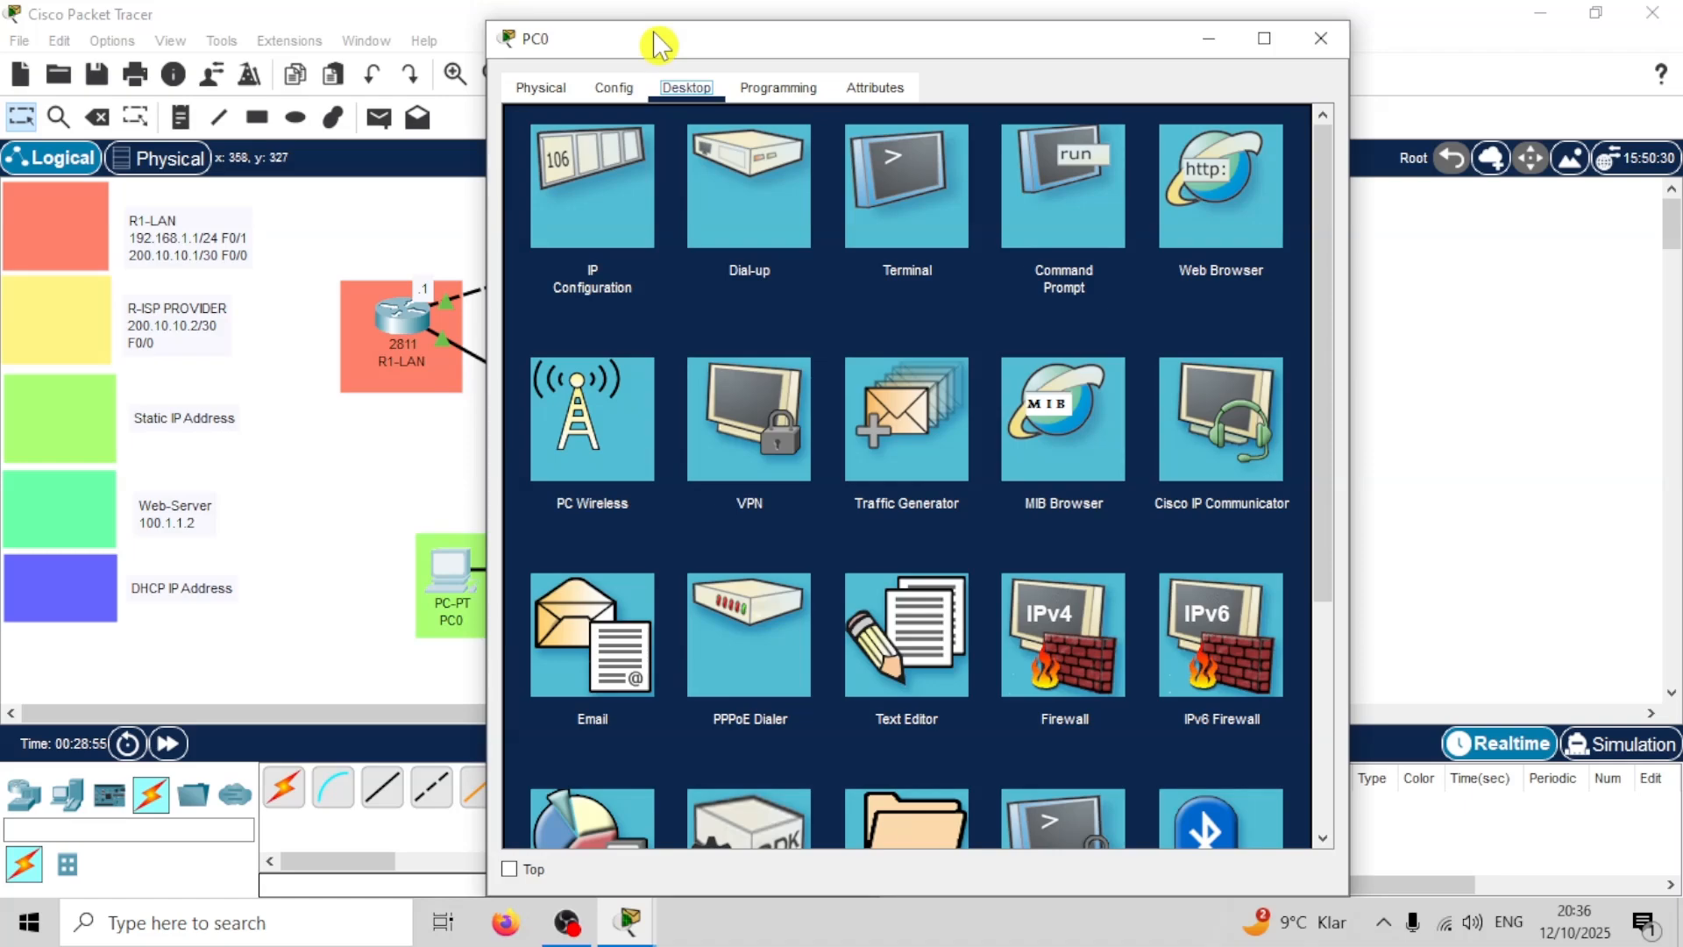
drag(659, 39, 361, 18)
click(972, 220)
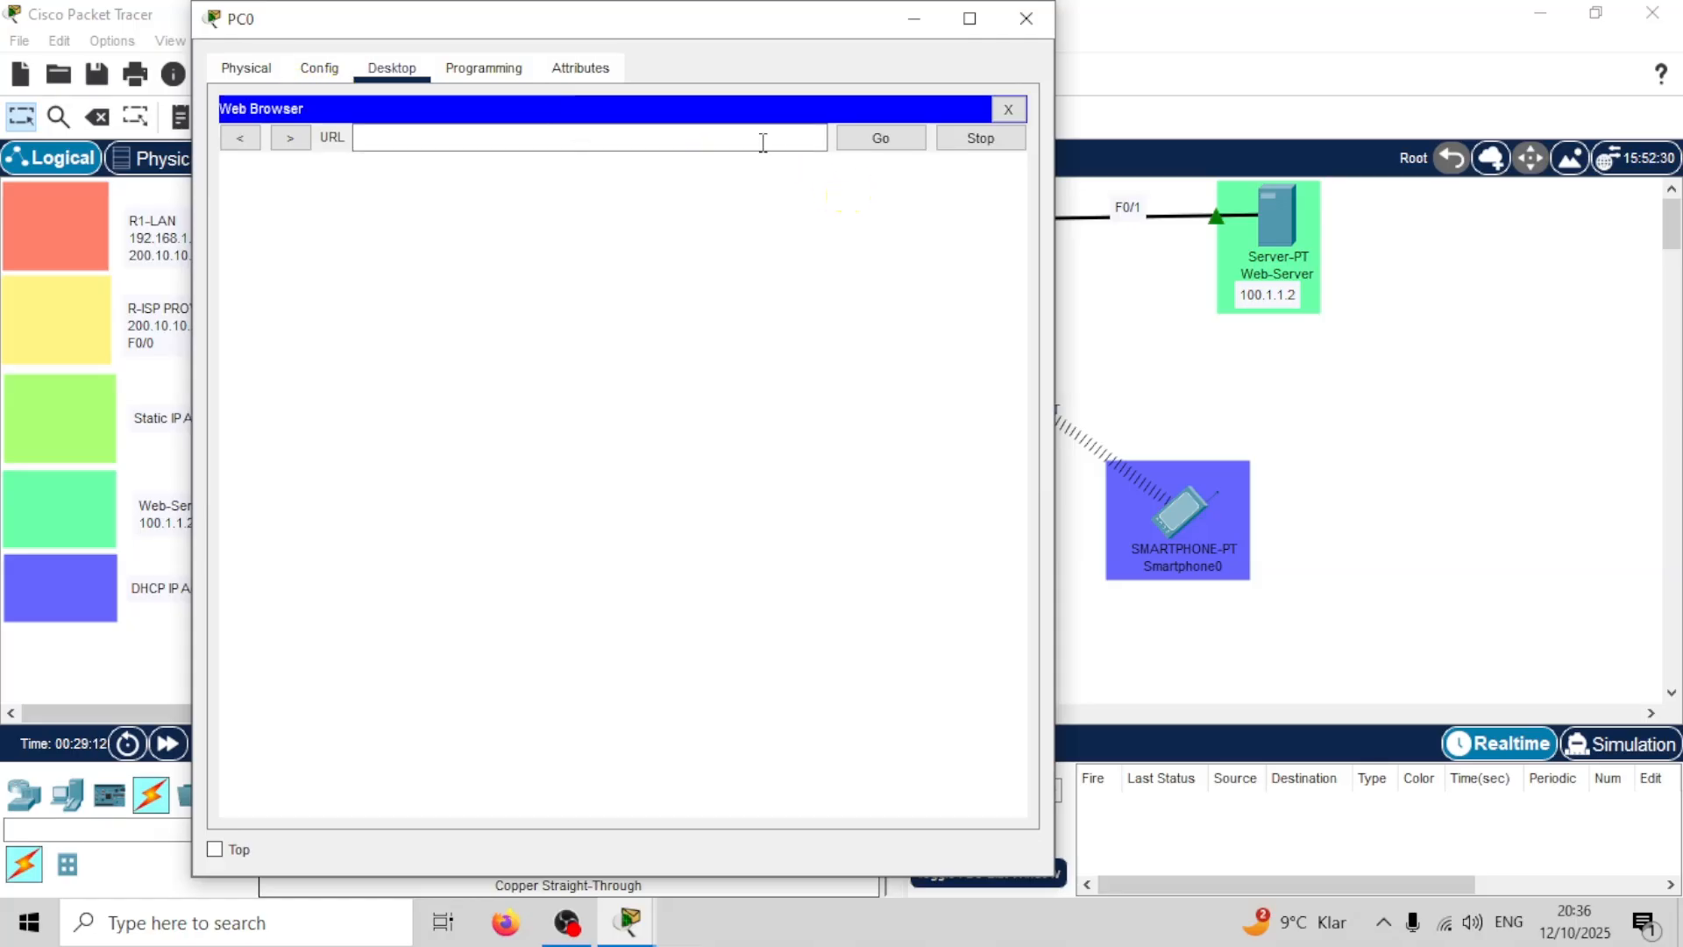
click(741, 143)
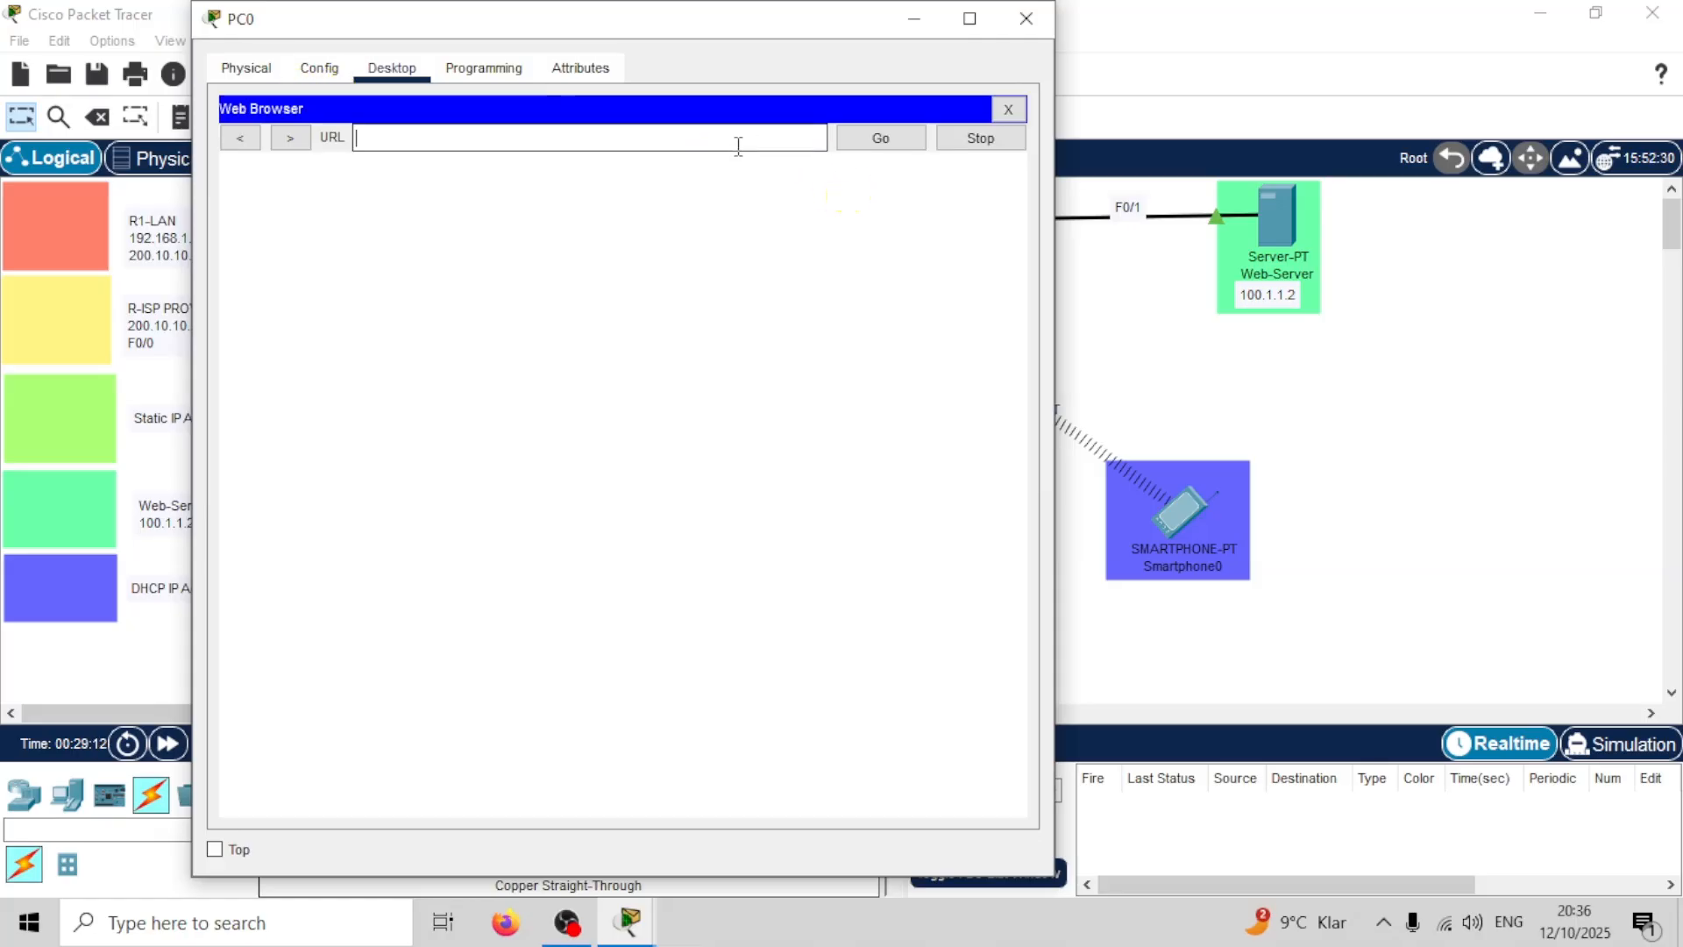
text(100.1)
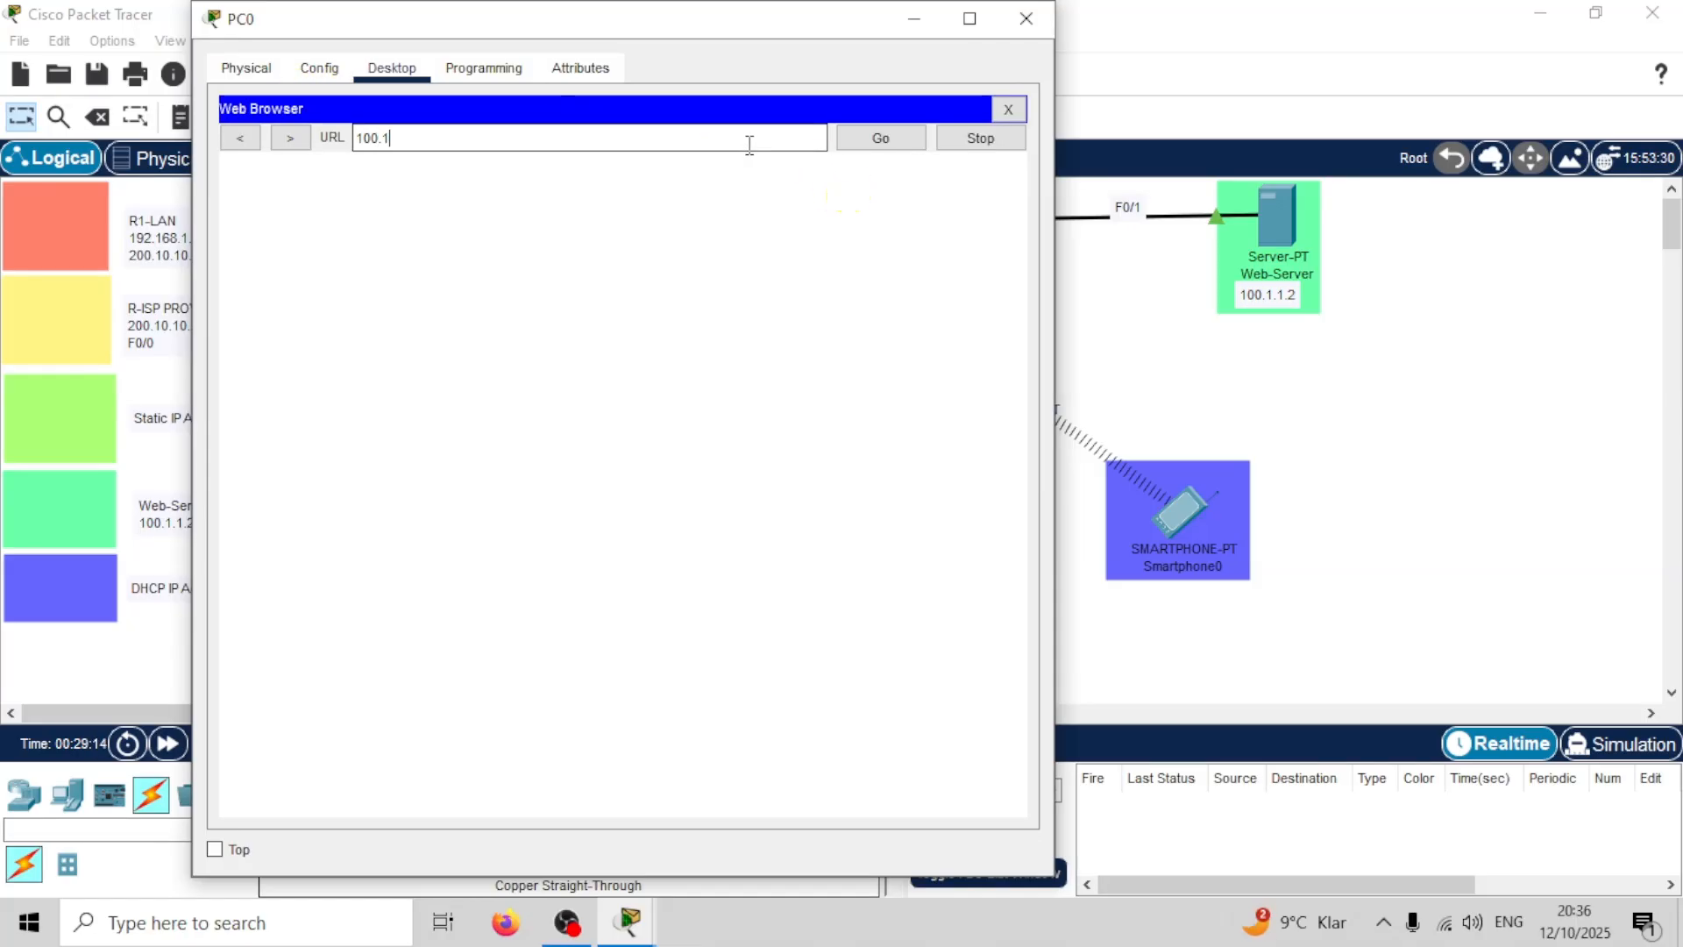
text(.1.2)
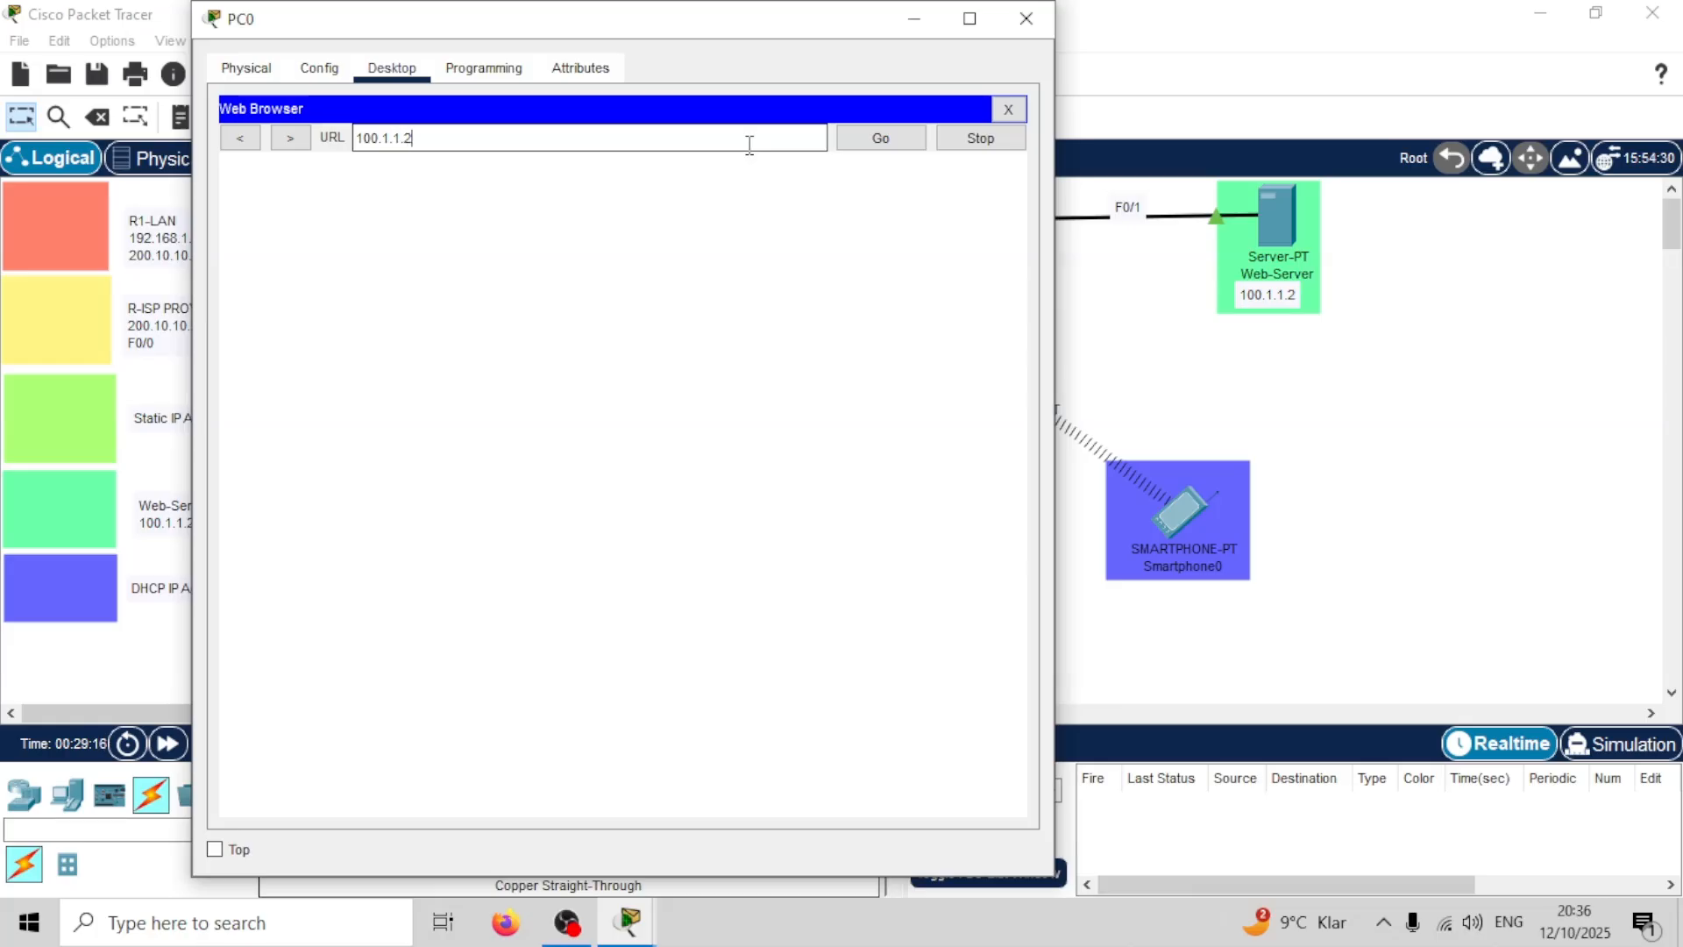
click(896, 140)
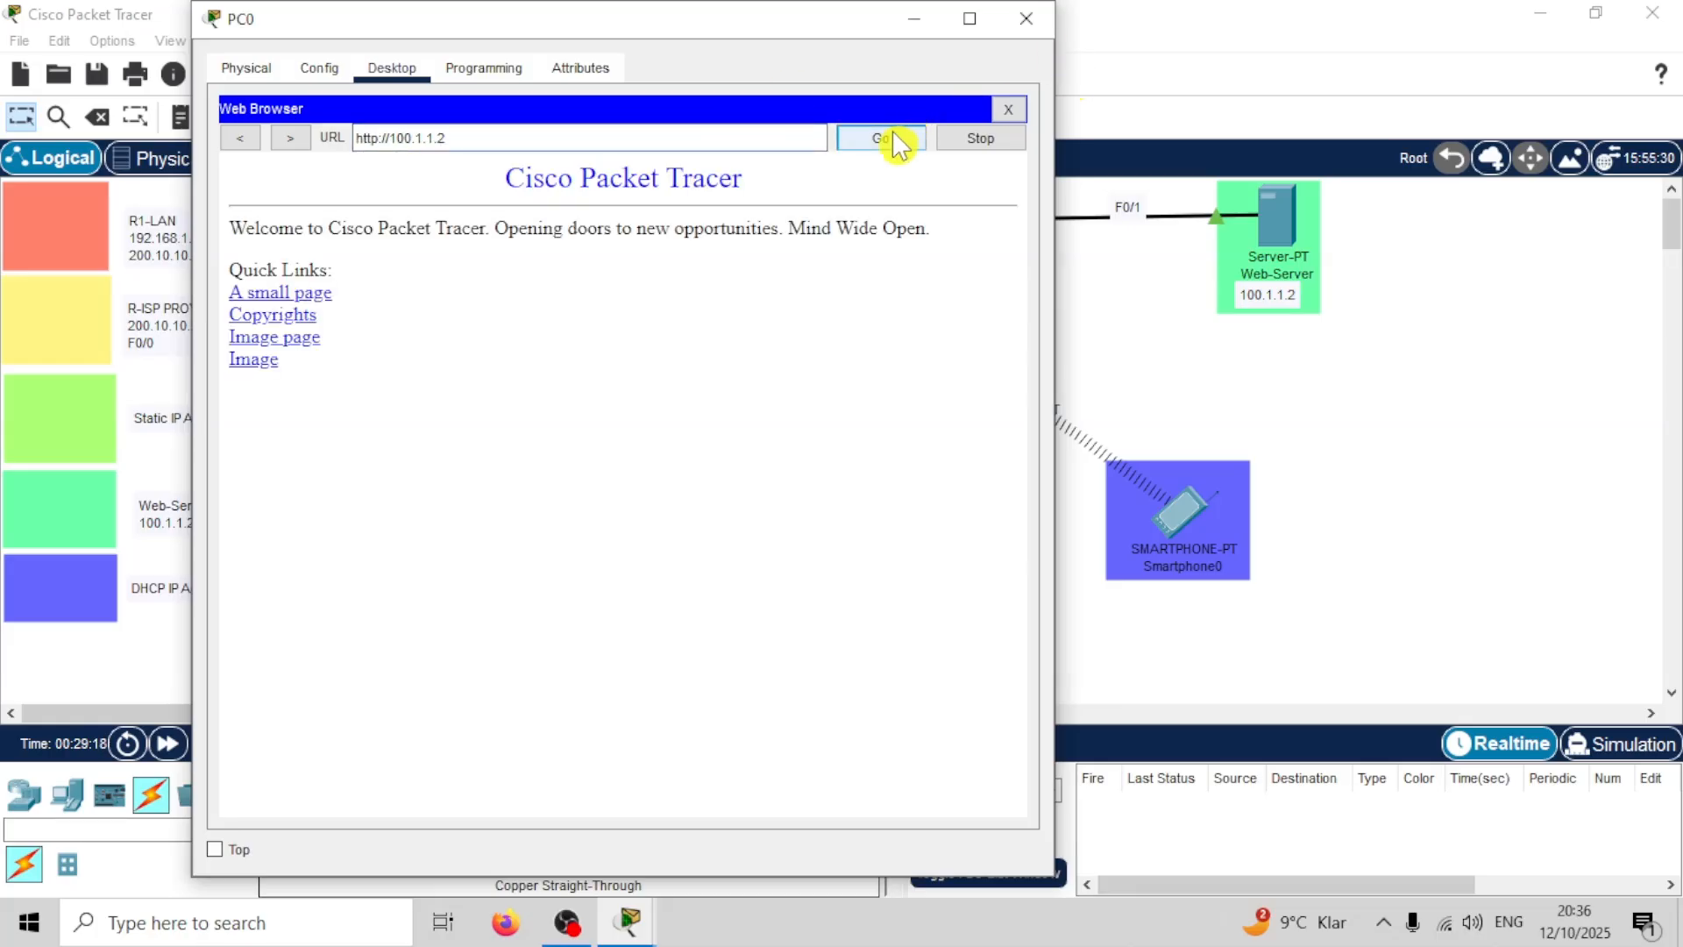
Step: Follow the "A small page" and "Copyrights" links of the web server site, and close PC0's browser and window
click(320, 297)
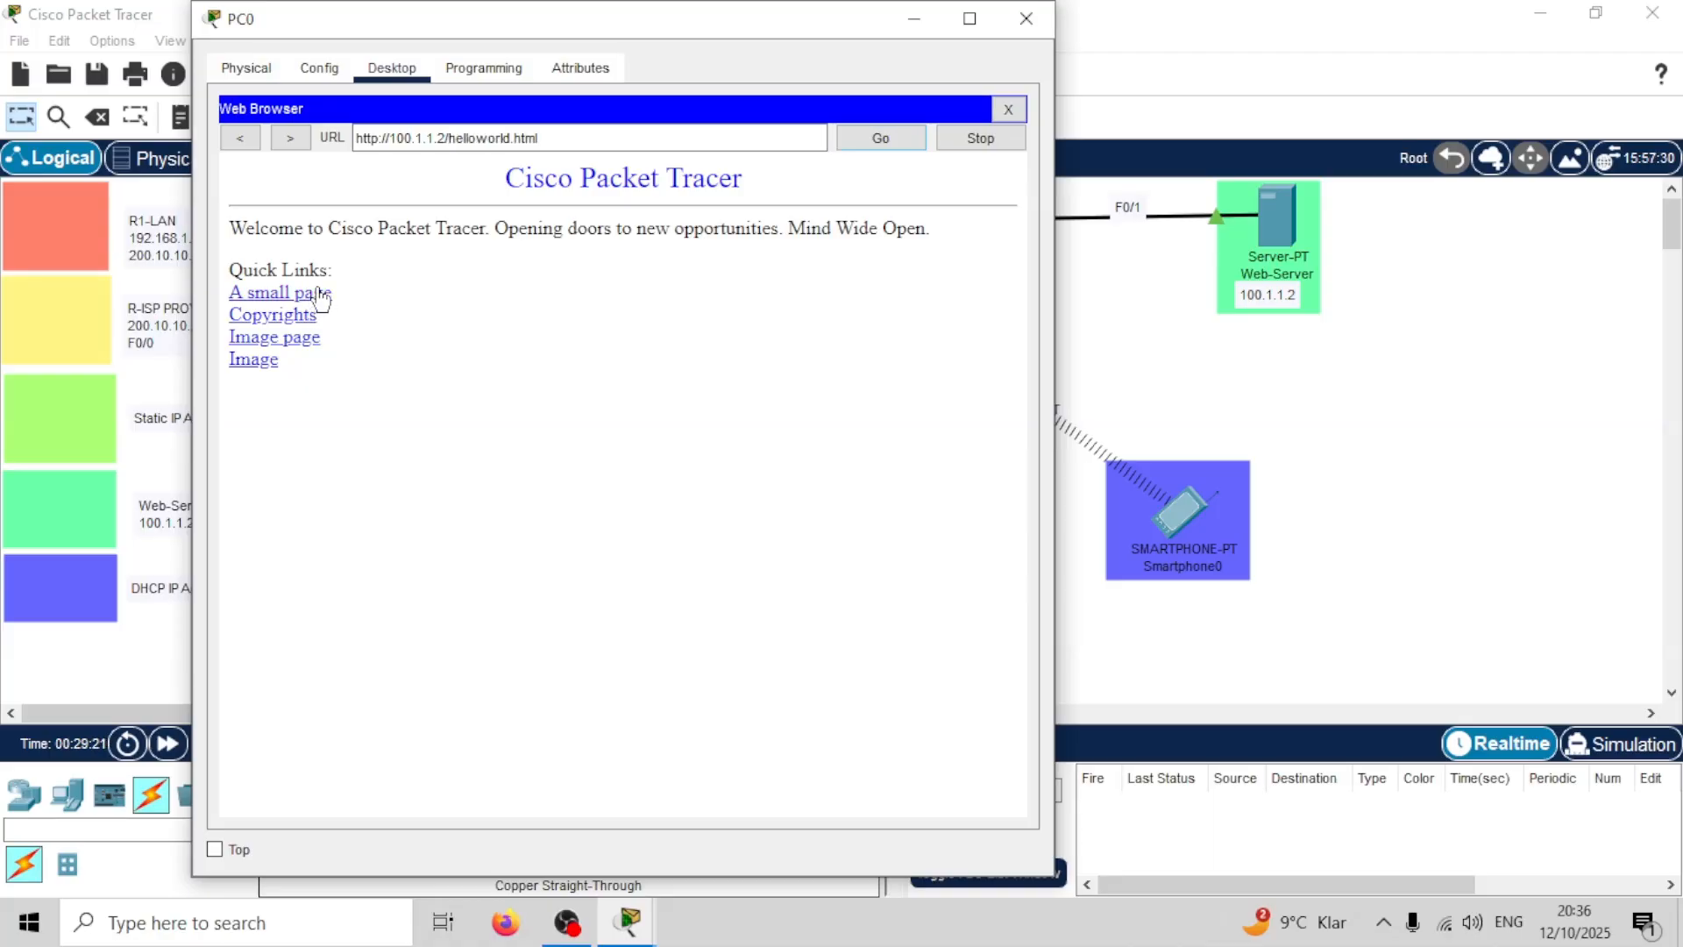
click(259, 198)
click(313, 320)
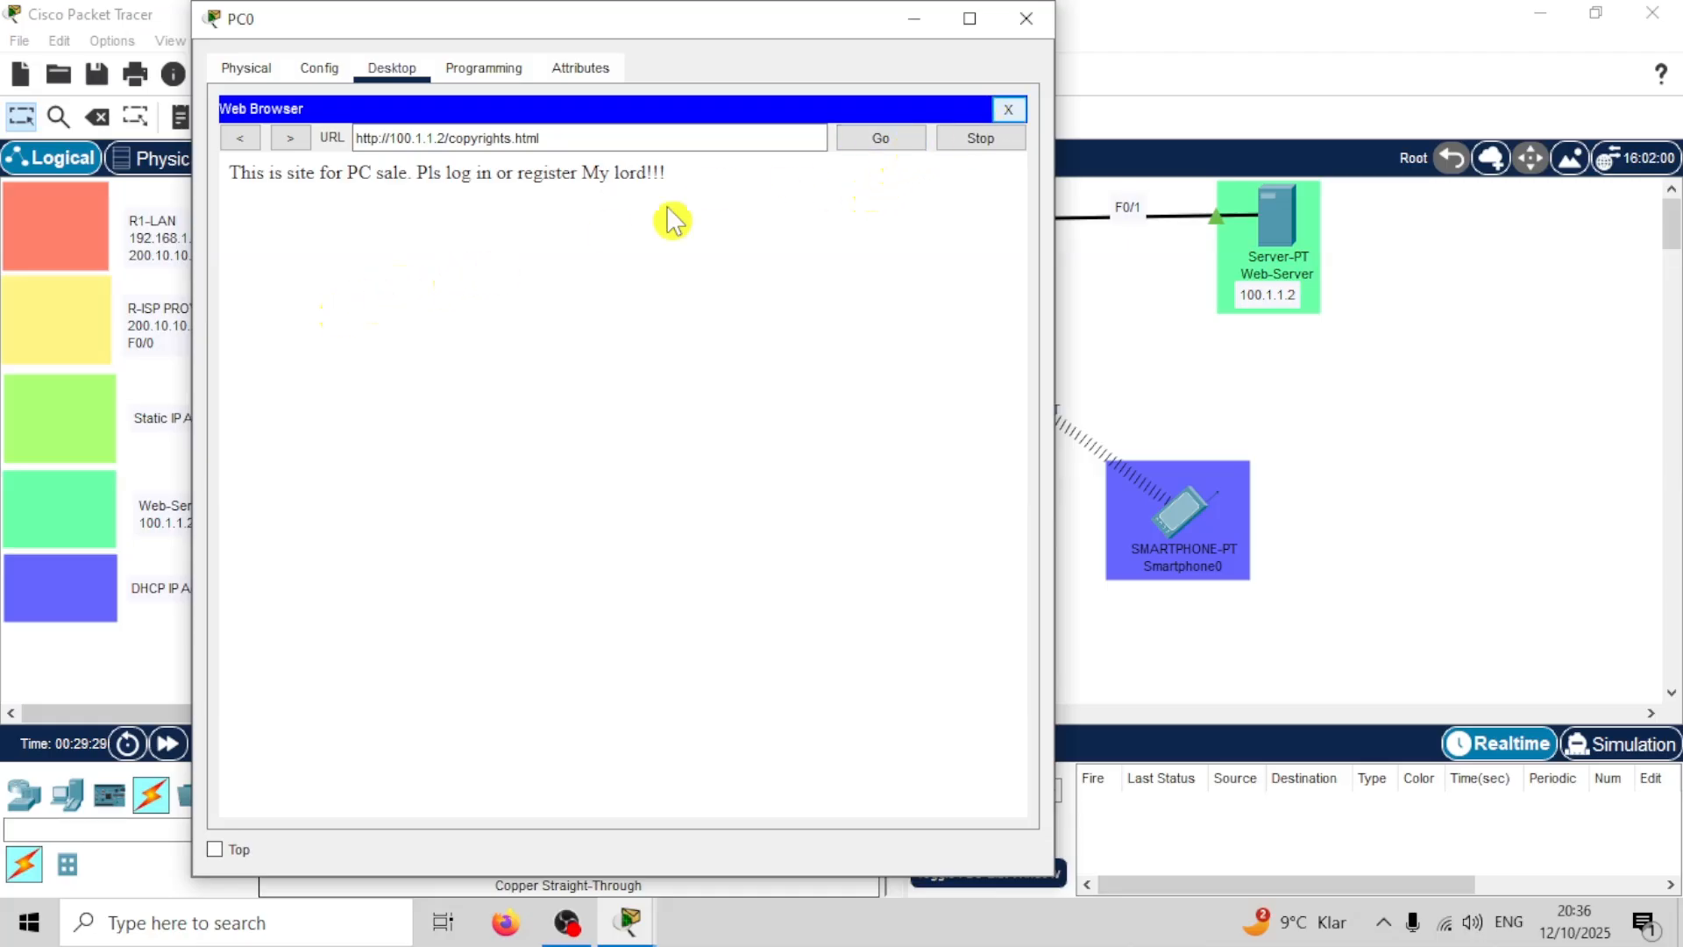
click(1008, 109)
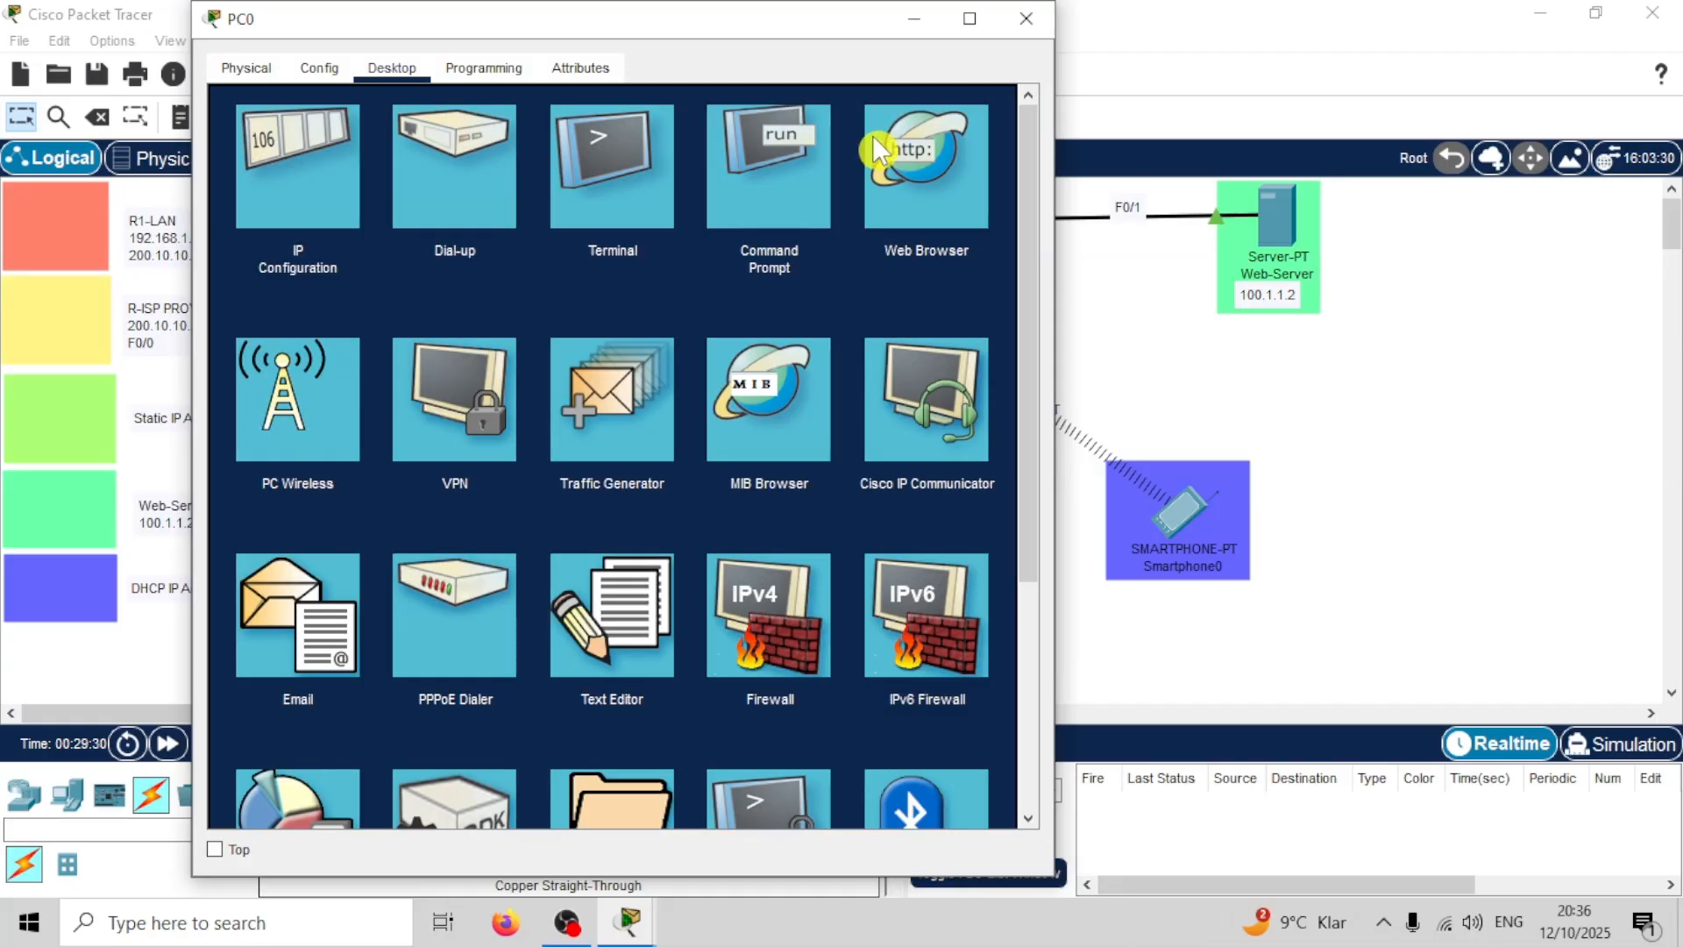
click(1026, 18)
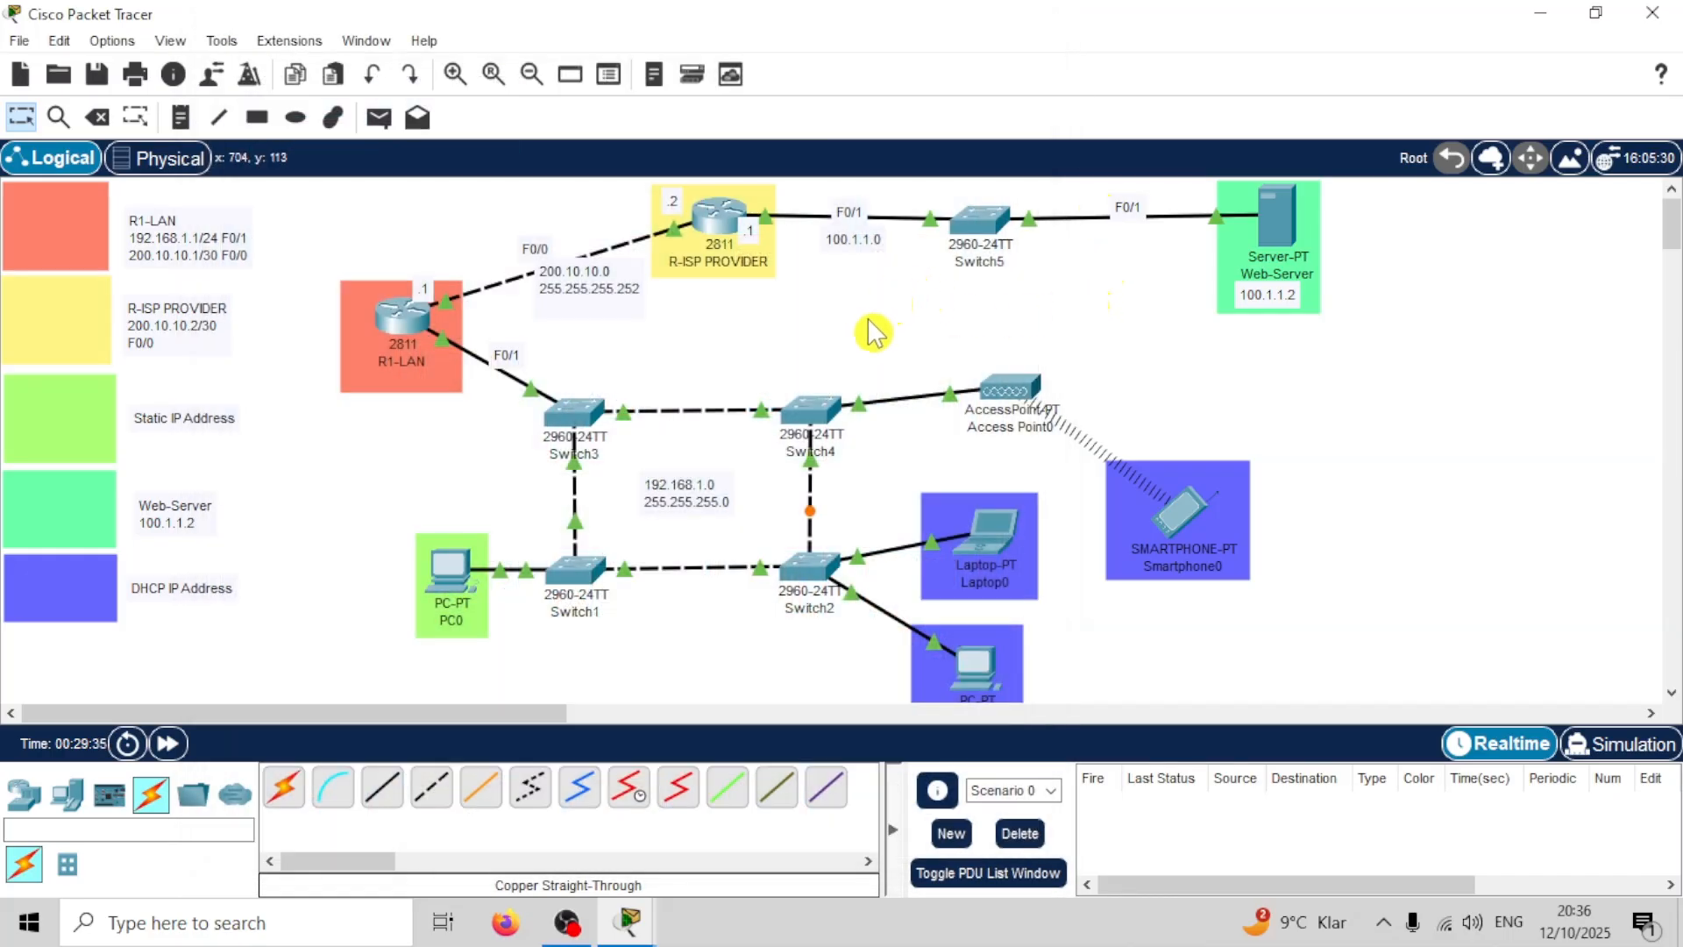
Step: Ping the web server at 100.1.1.2 from PC0's Command Prompt and interrupt the ping
click(446, 586)
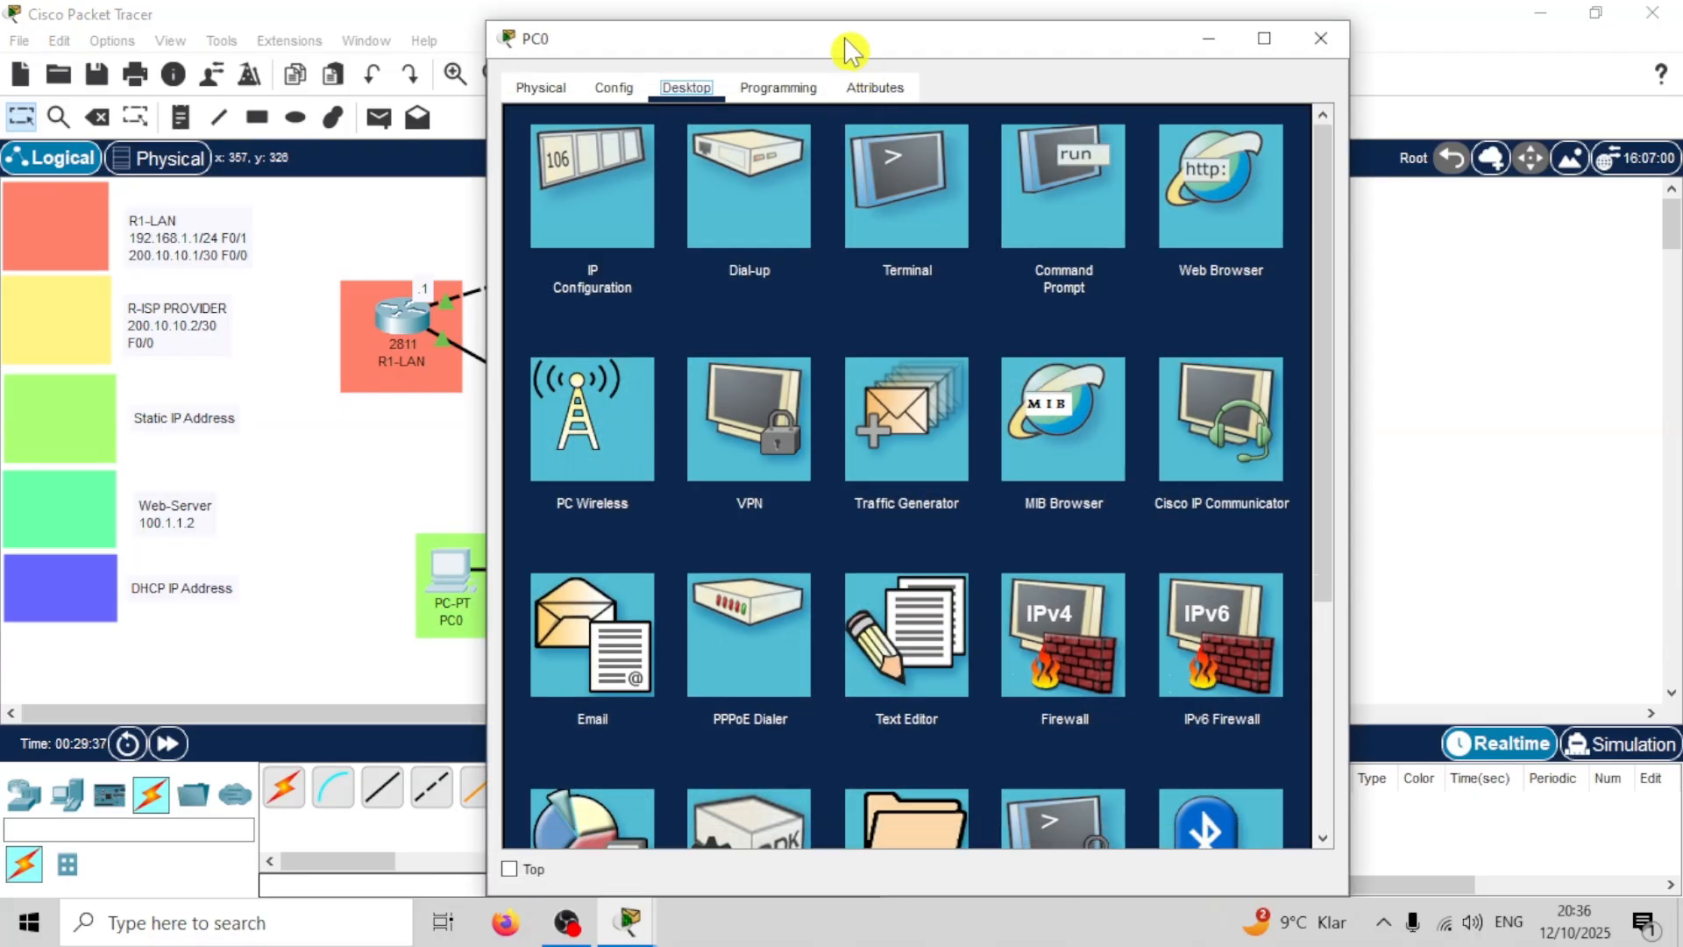
drag(843, 31, 382, 22)
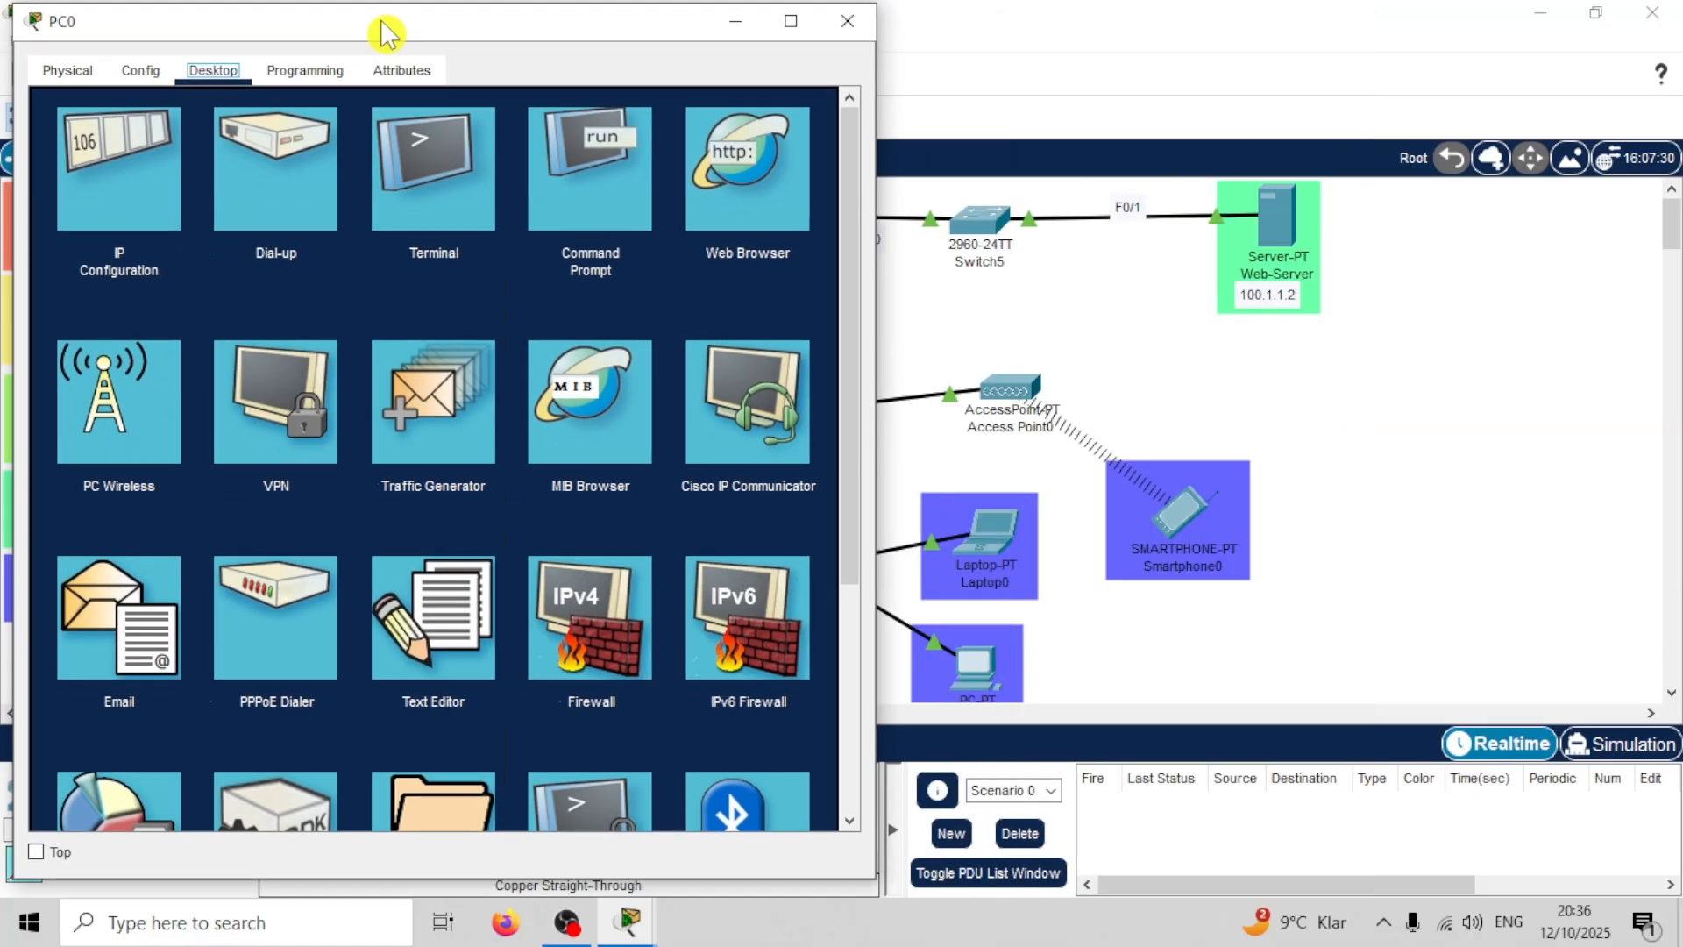
click(574, 162)
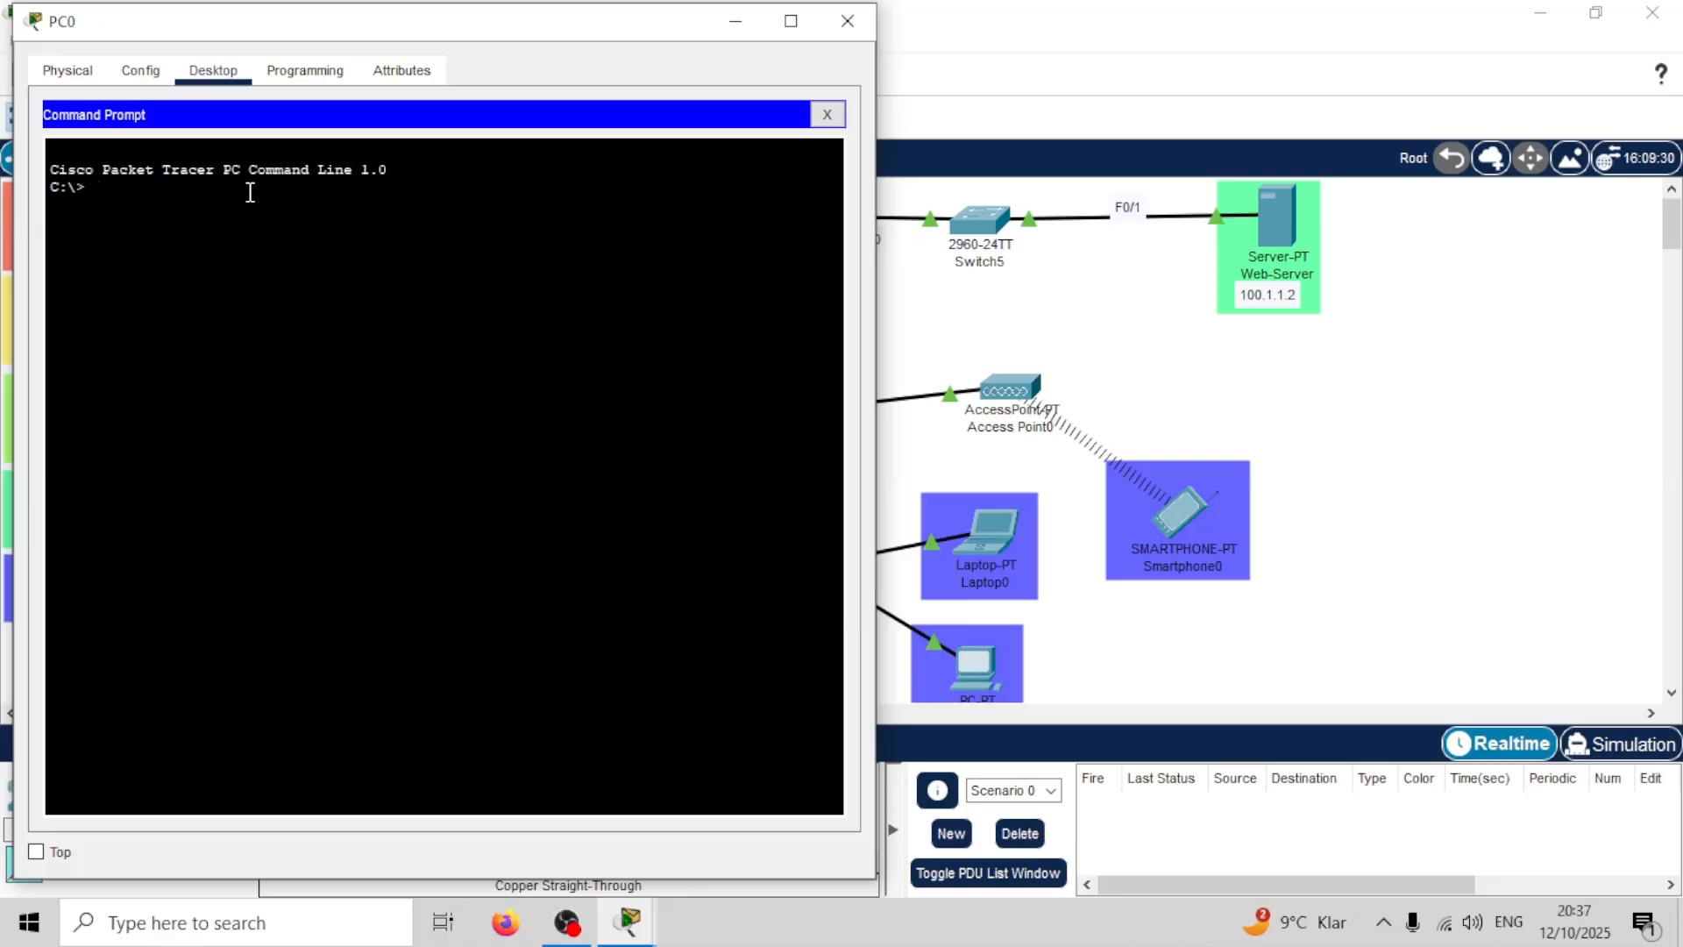
text(ping 100.1.1)
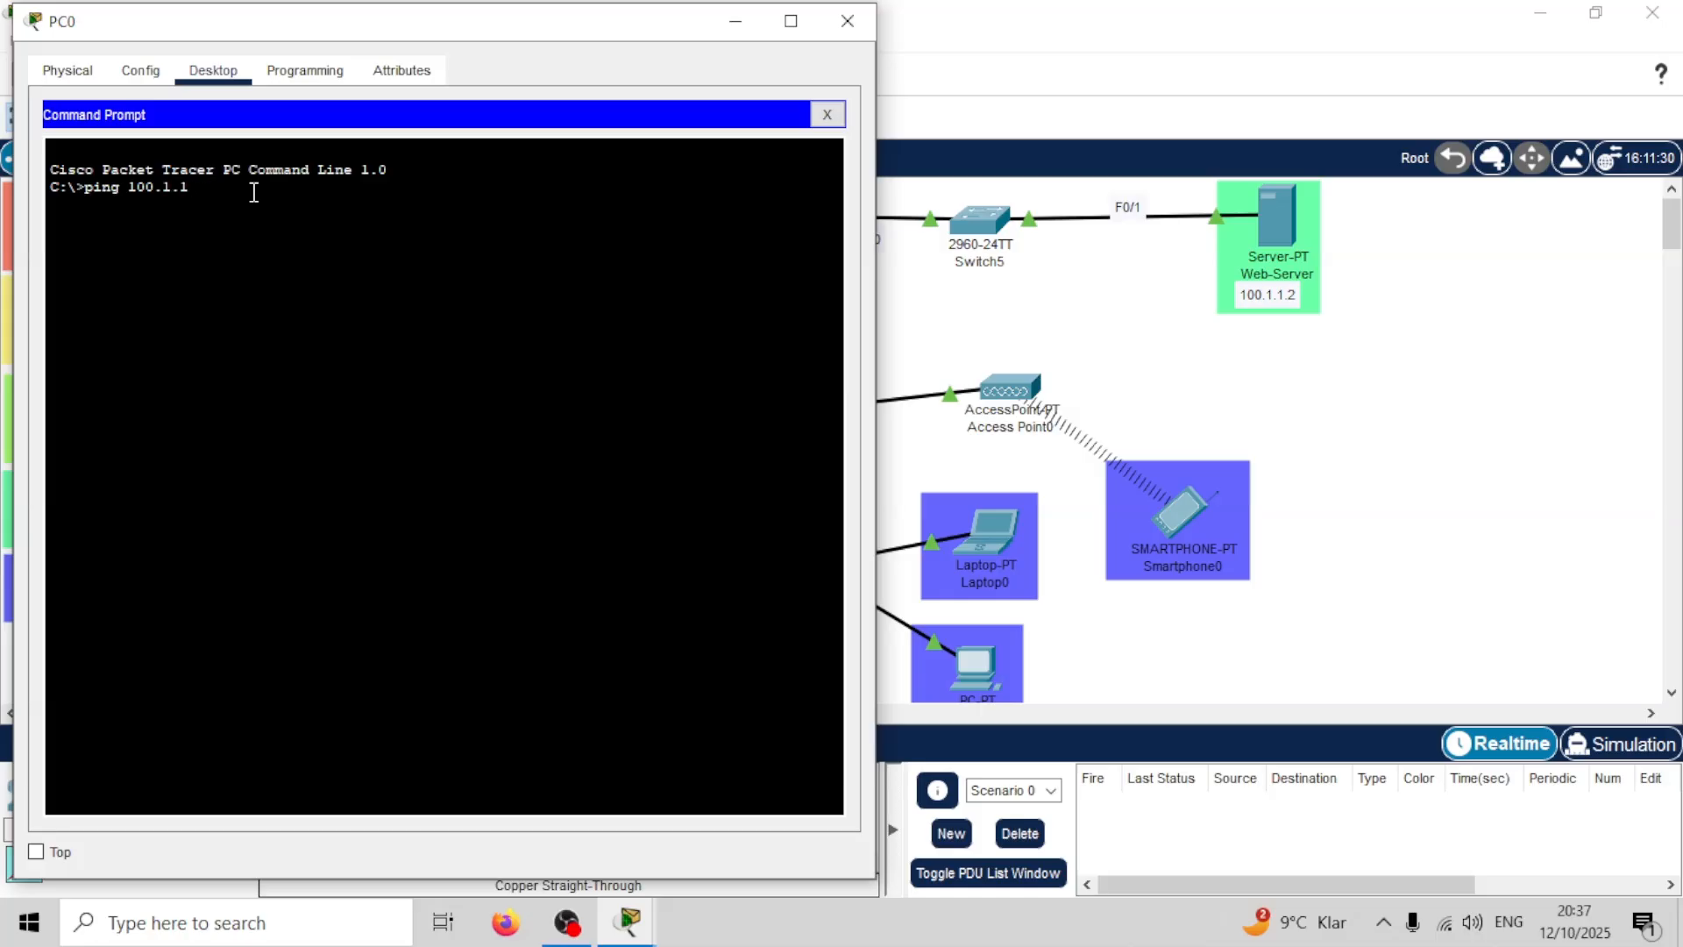
text(.2)
key(Return)
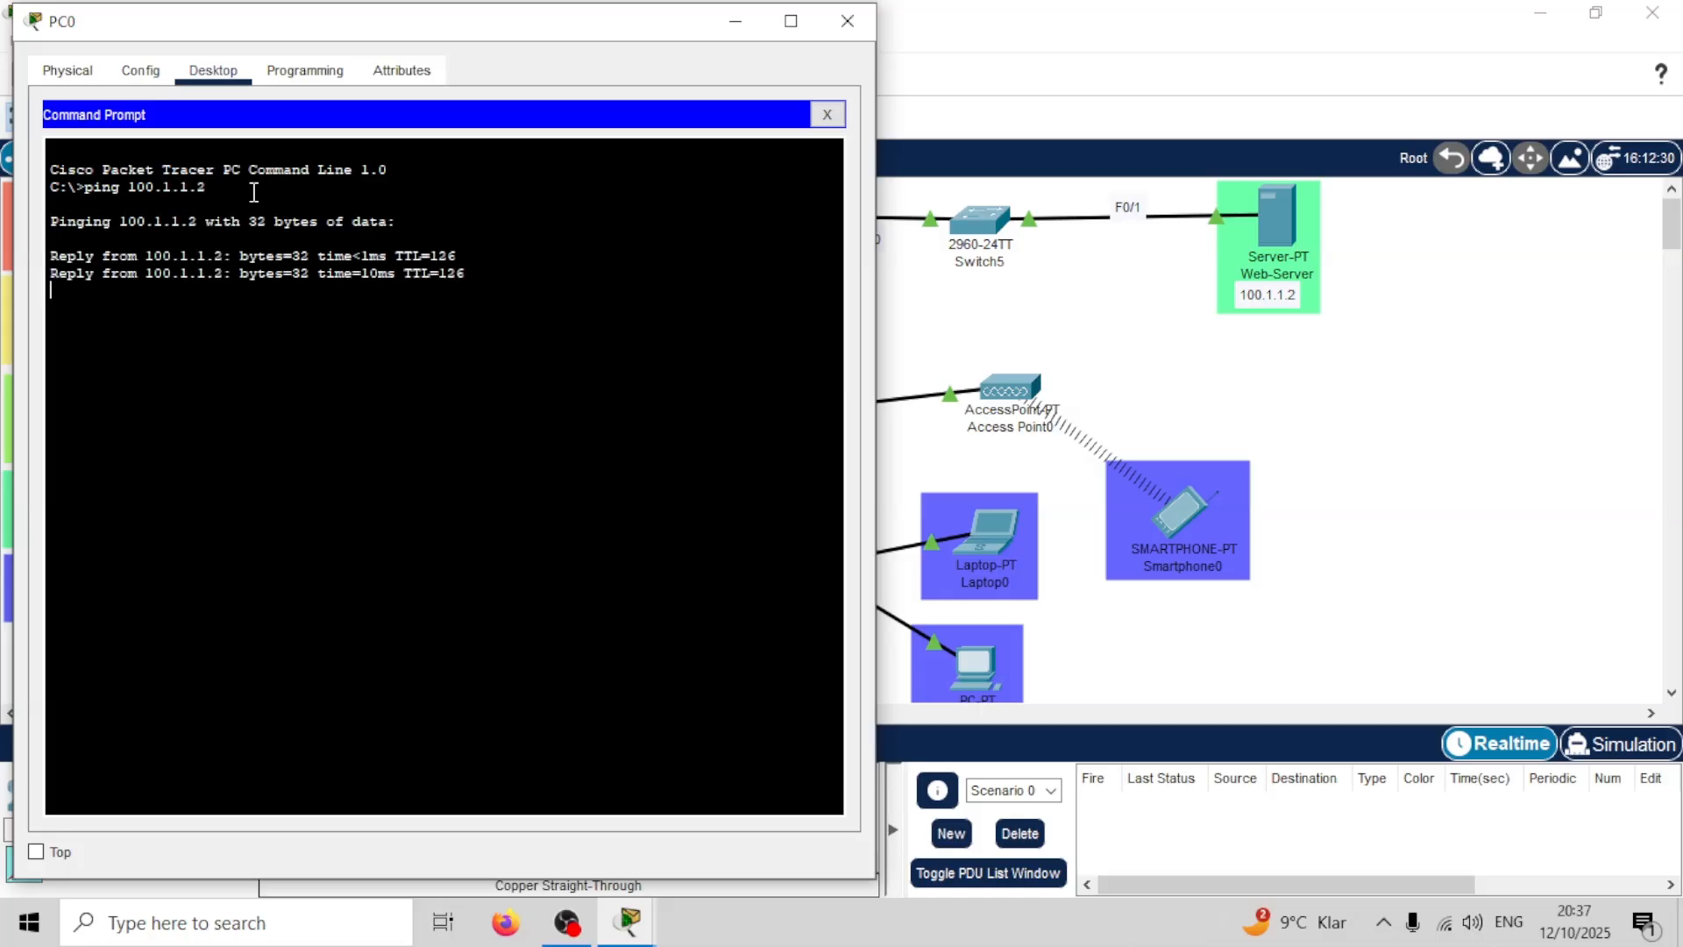
key(ctrl+c)
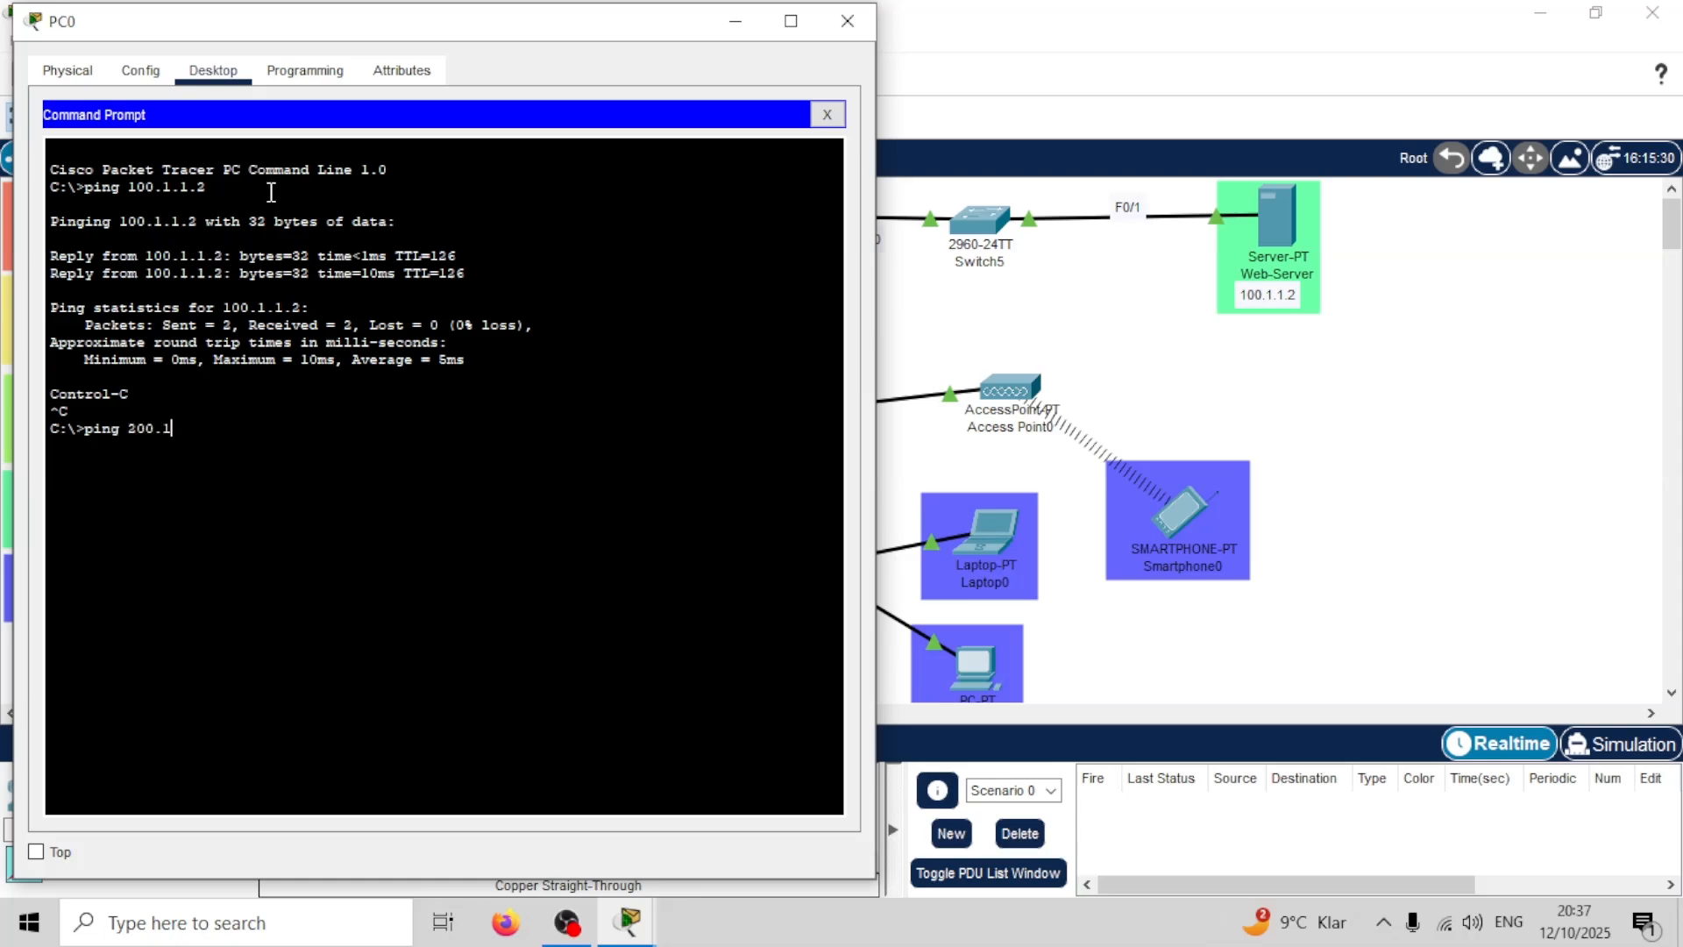
Step: Ping the ISP router at 200.10.10.2 from PC0, interrupt the ping and close the PC0 window
text(ping 200.10.10.2)
key(Return)
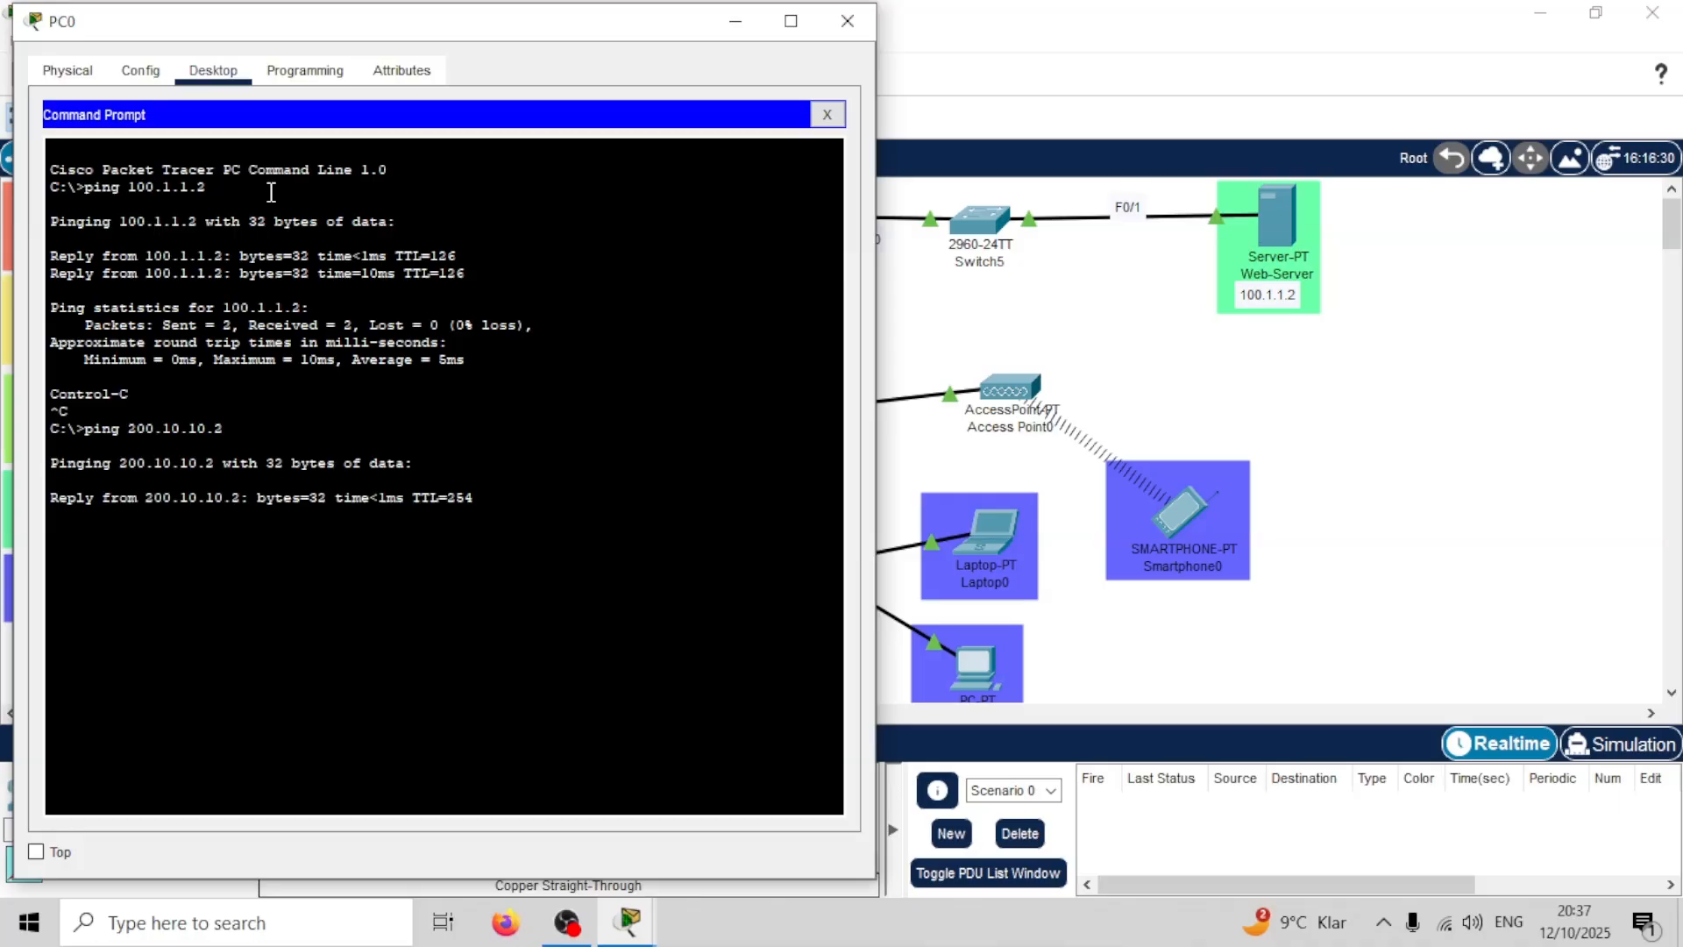
key(ctrl+c)
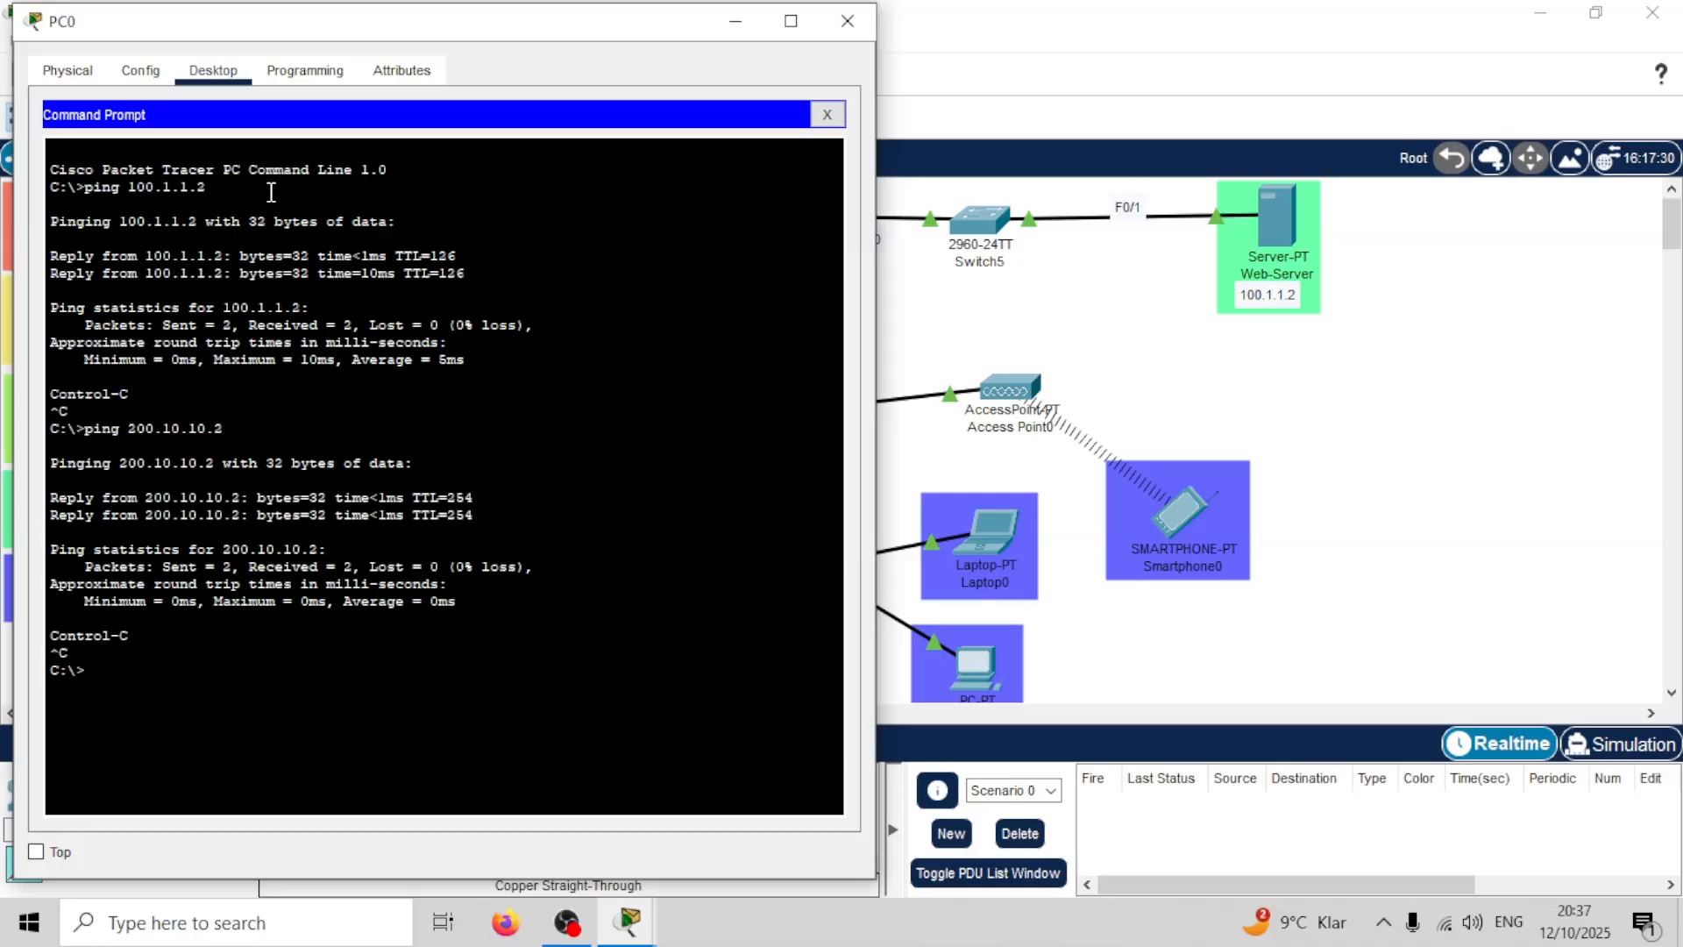
click(847, 17)
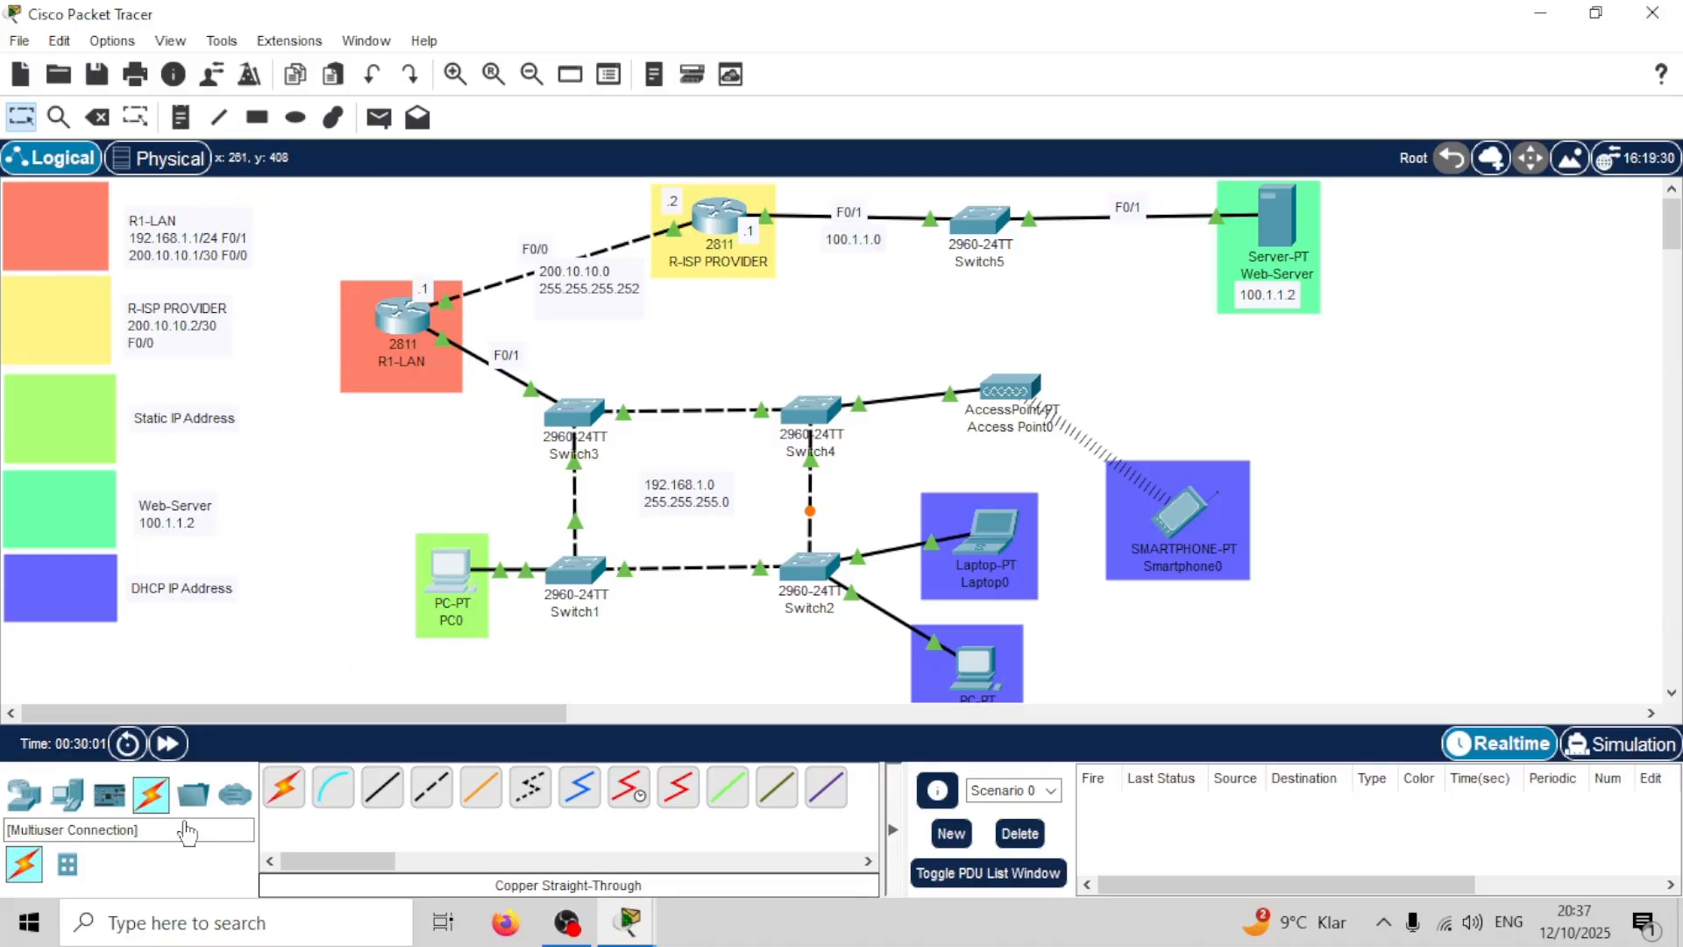
Step: Add a new PC to the workspace just below Switch1
click(66, 794)
click(289, 789)
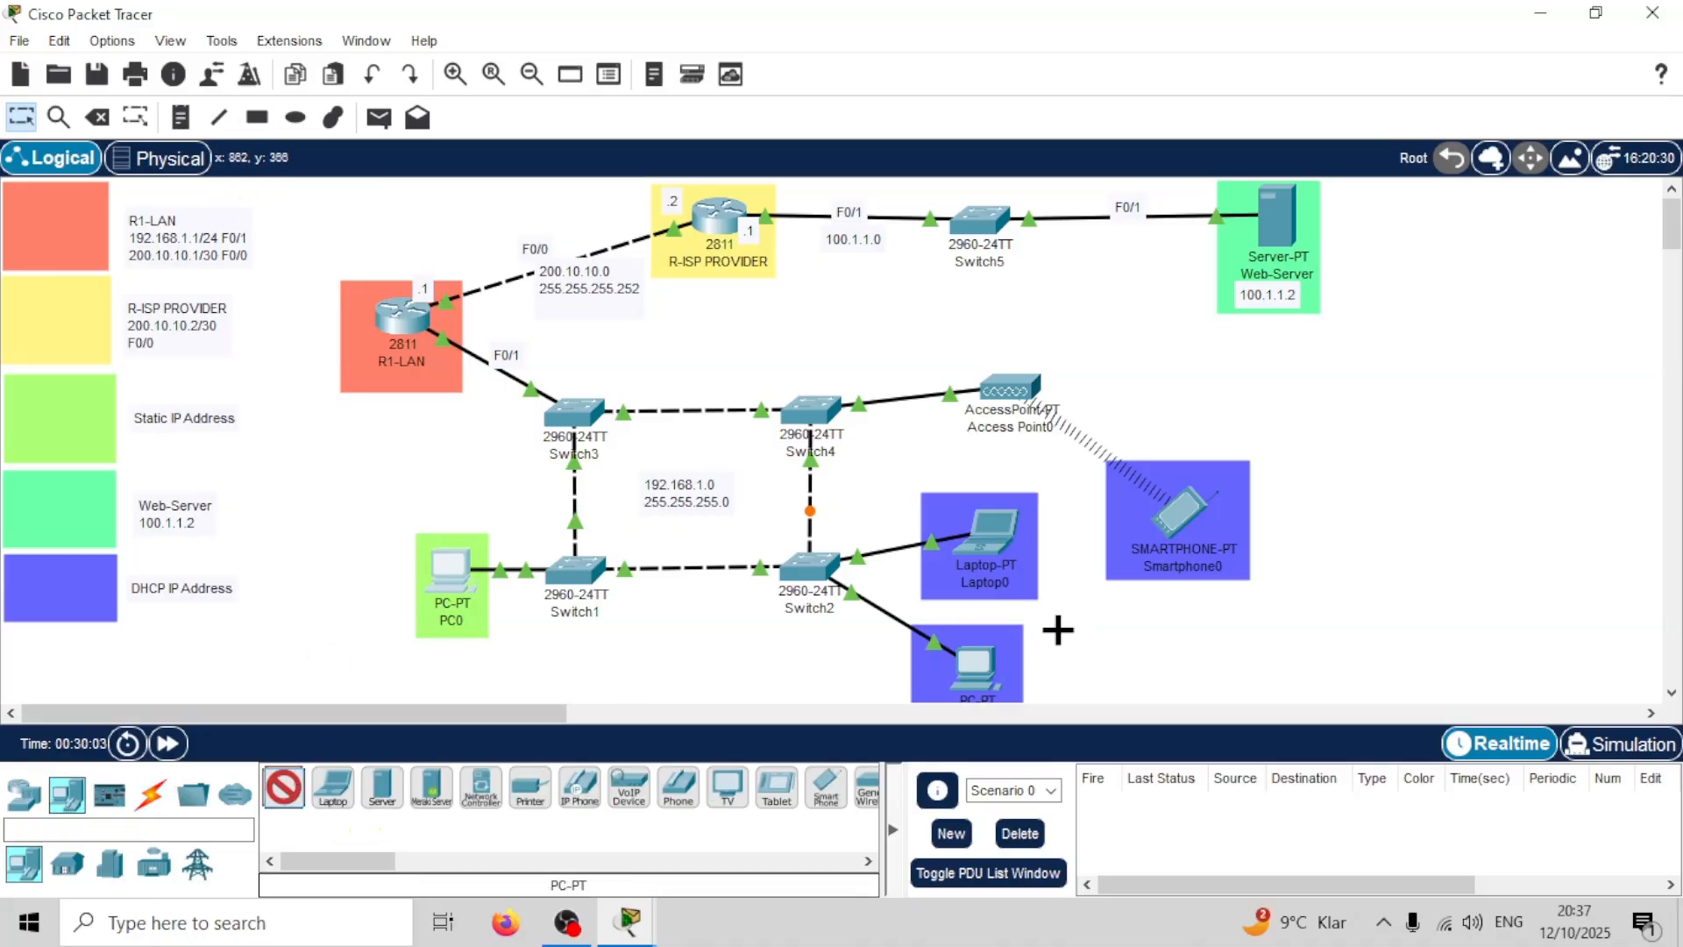
click(647, 640)
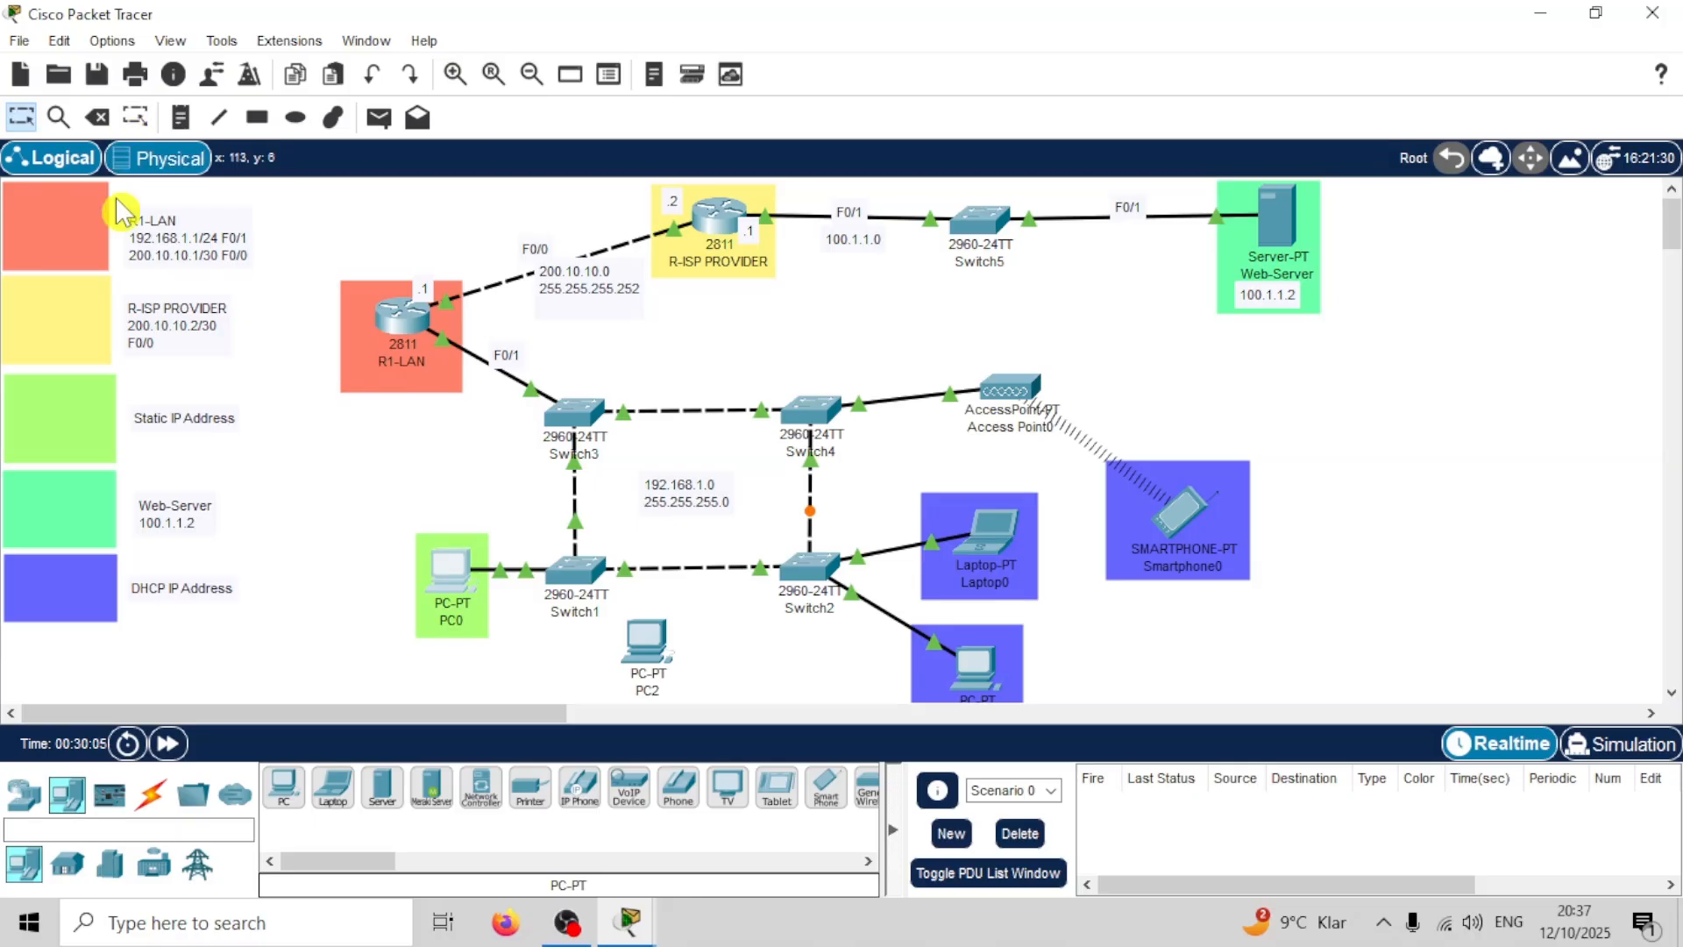
Step: Connect PC2 to port FastEthernet0/2 on Switch1 with a copper straight-through cable
click(151, 795)
click(382, 787)
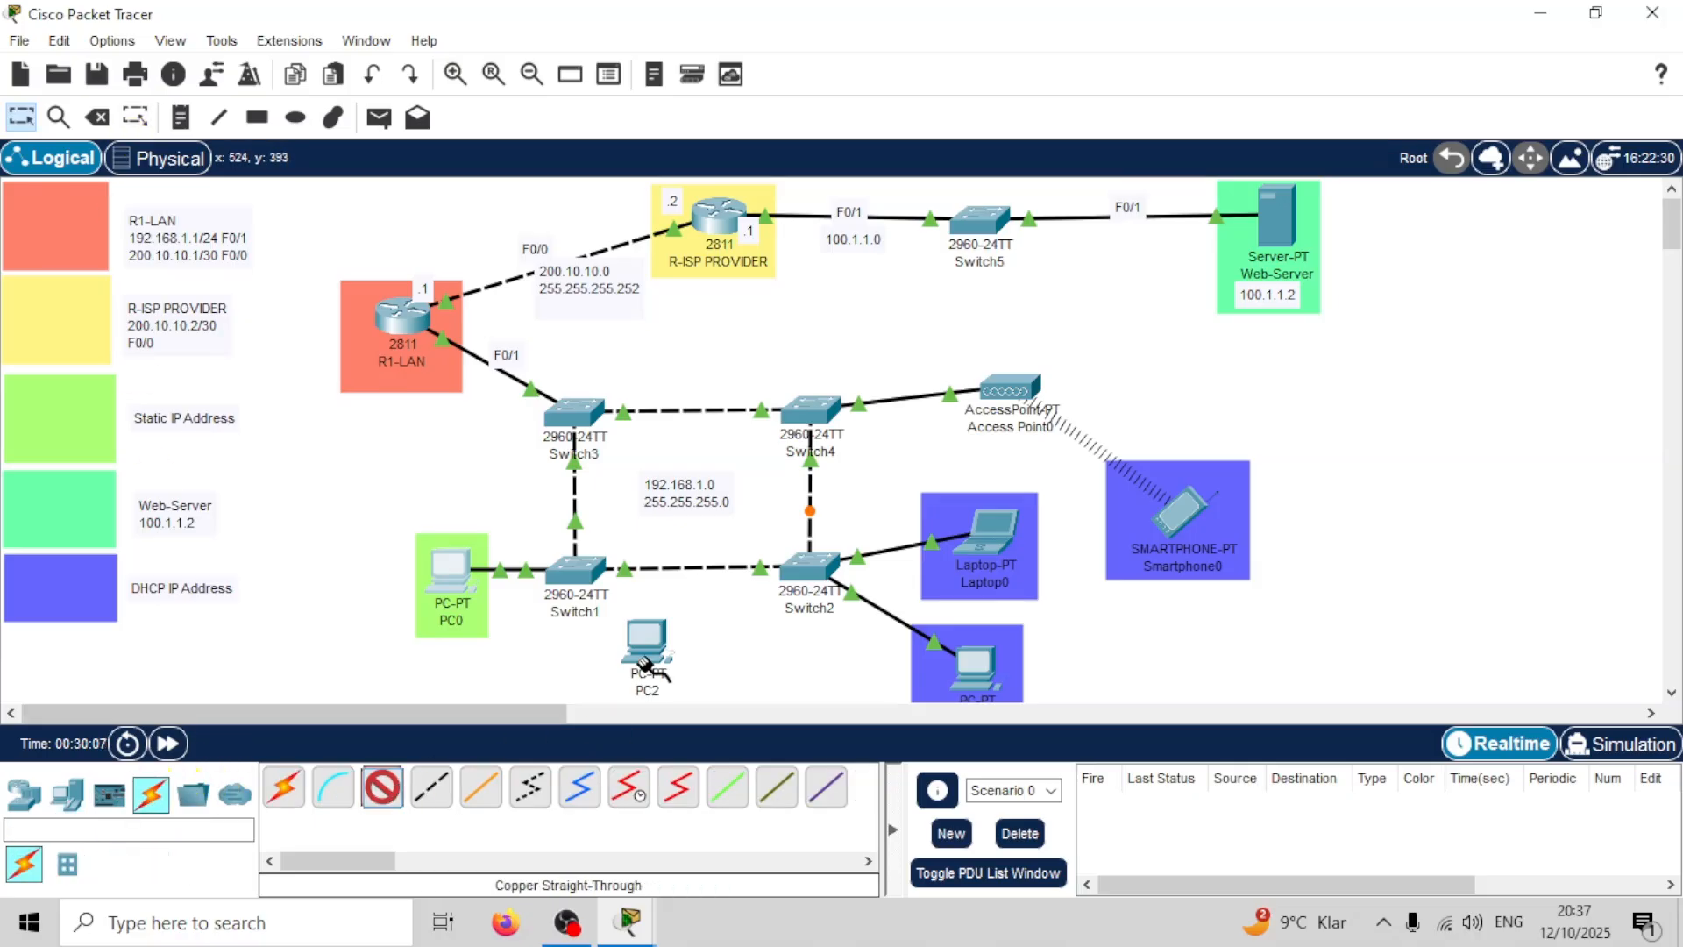
click(650, 651)
click(706, 749)
click(573, 575)
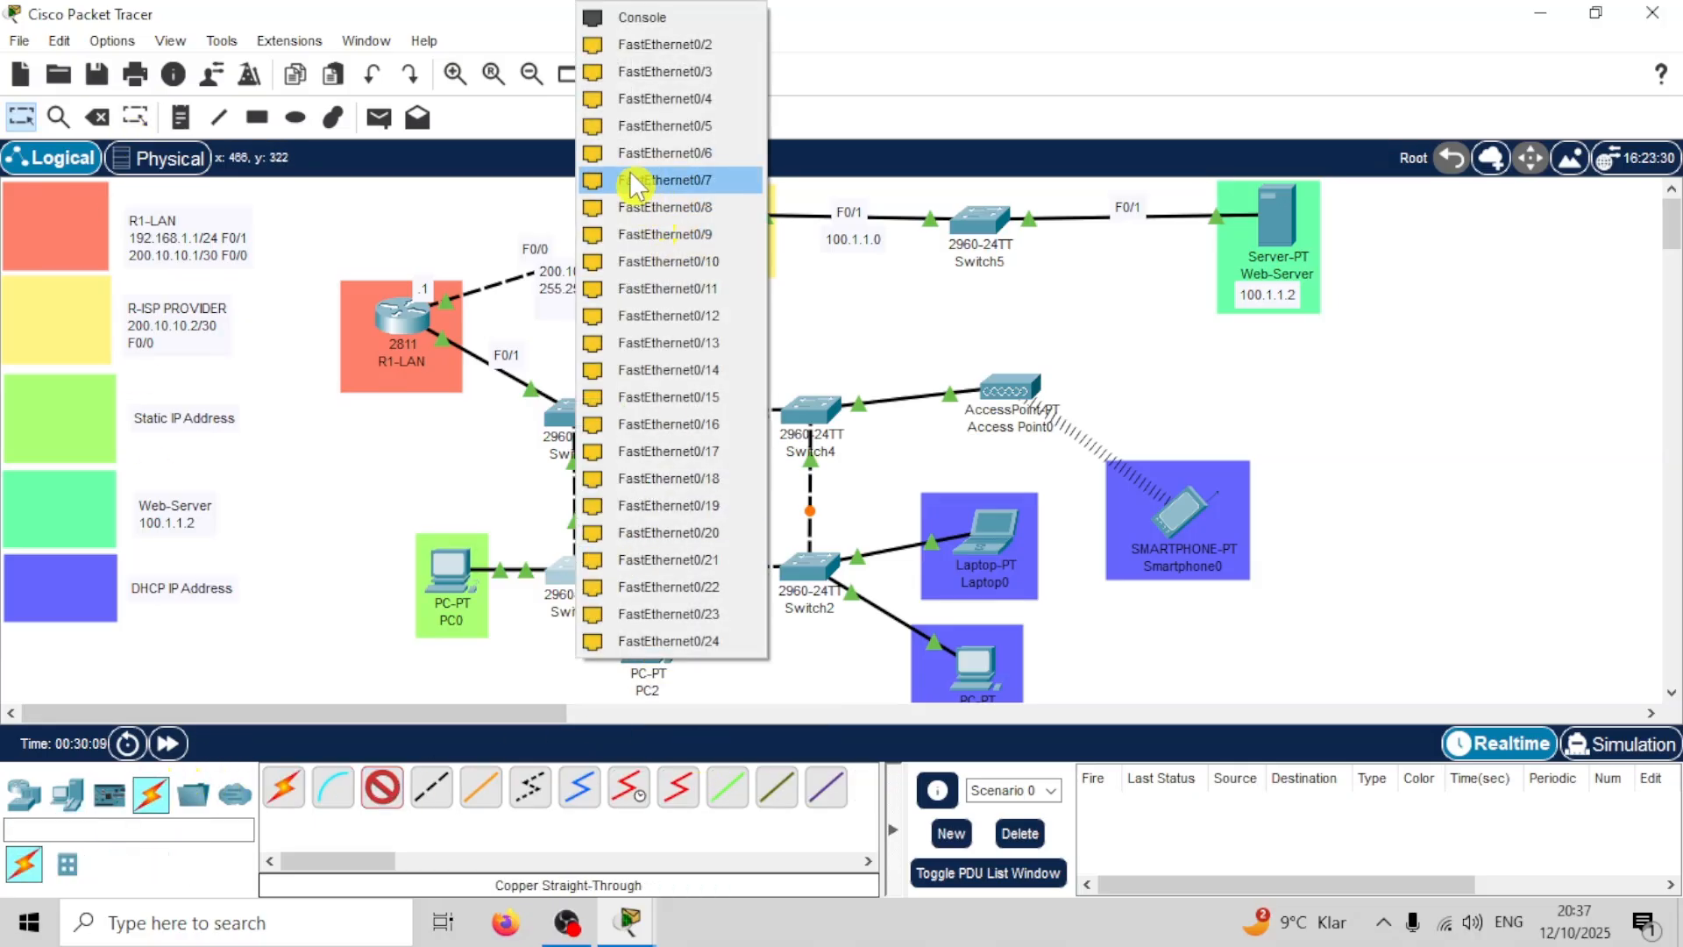
click(676, 55)
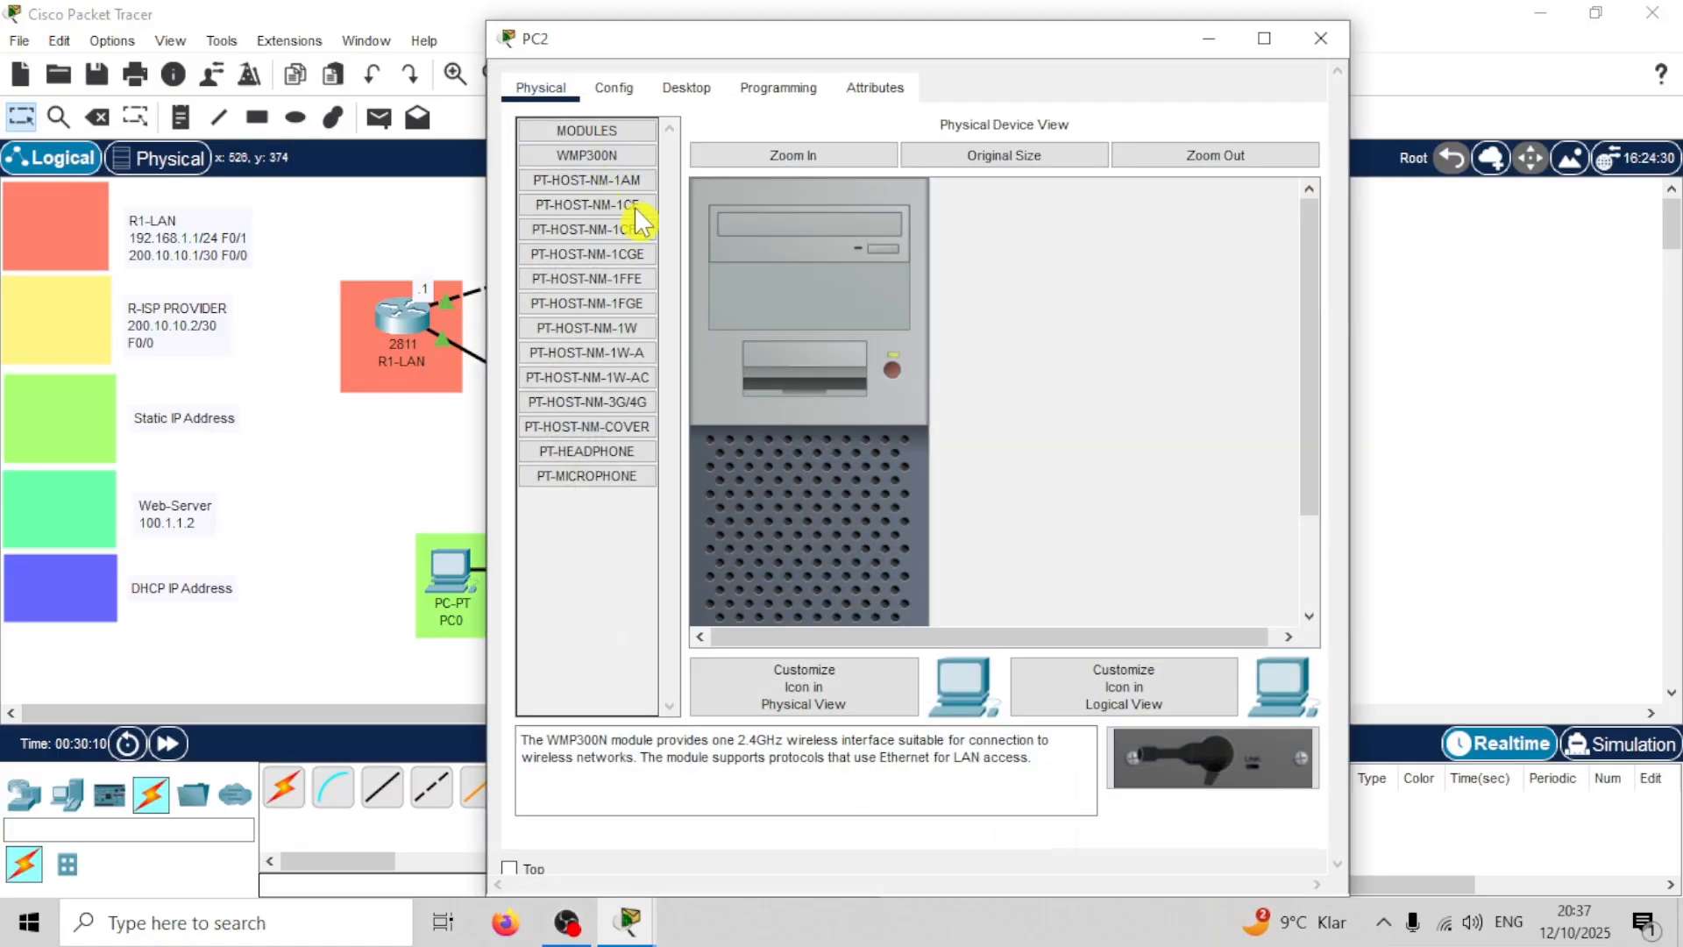
Step: Set PC2's IPv4 configuration to DHCP, close its window and fast-forward the simulation time
click(614, 87)
click(684, 85)
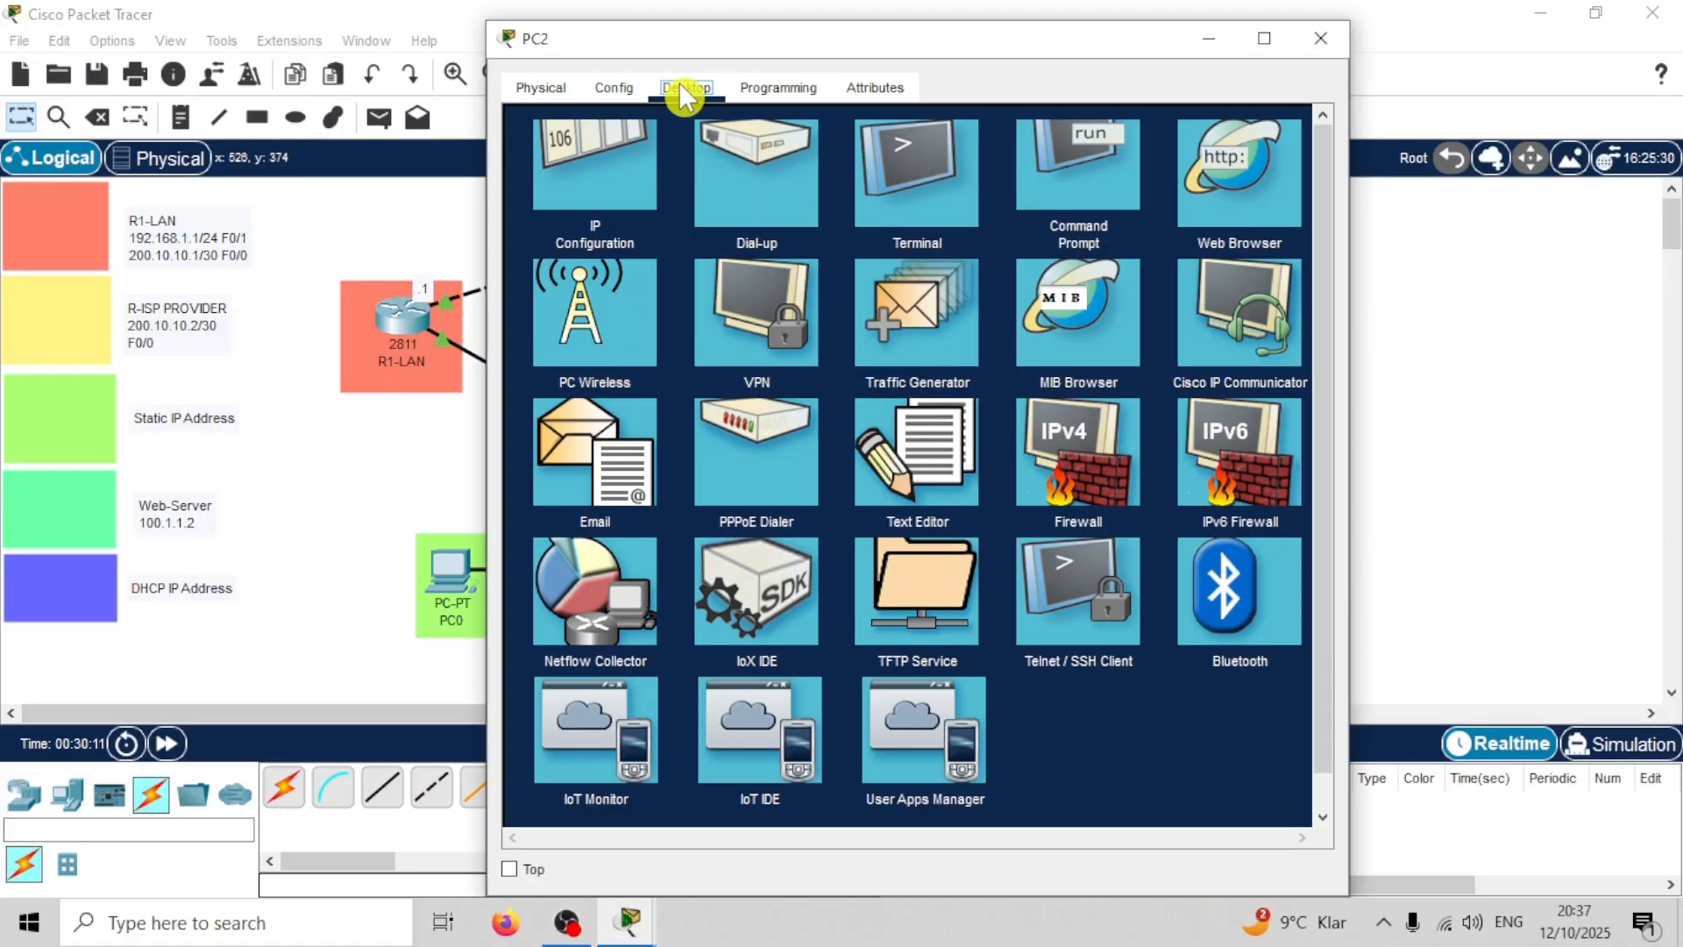
click(612, 171)
click(565, 225)
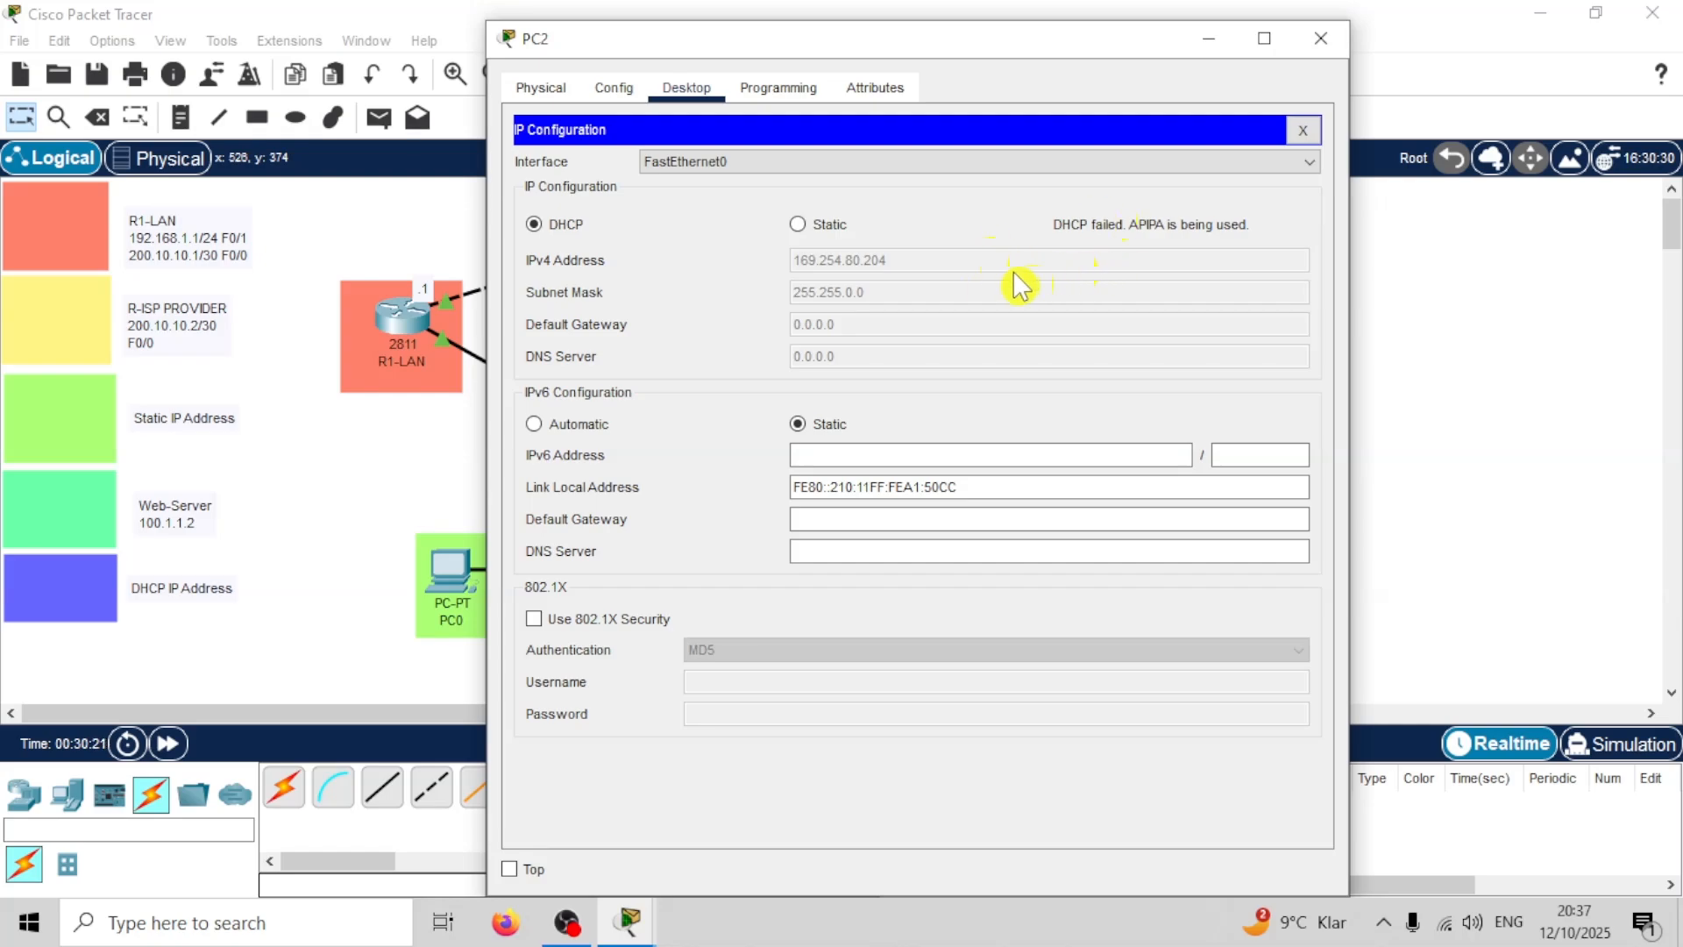
click(1322, 50)
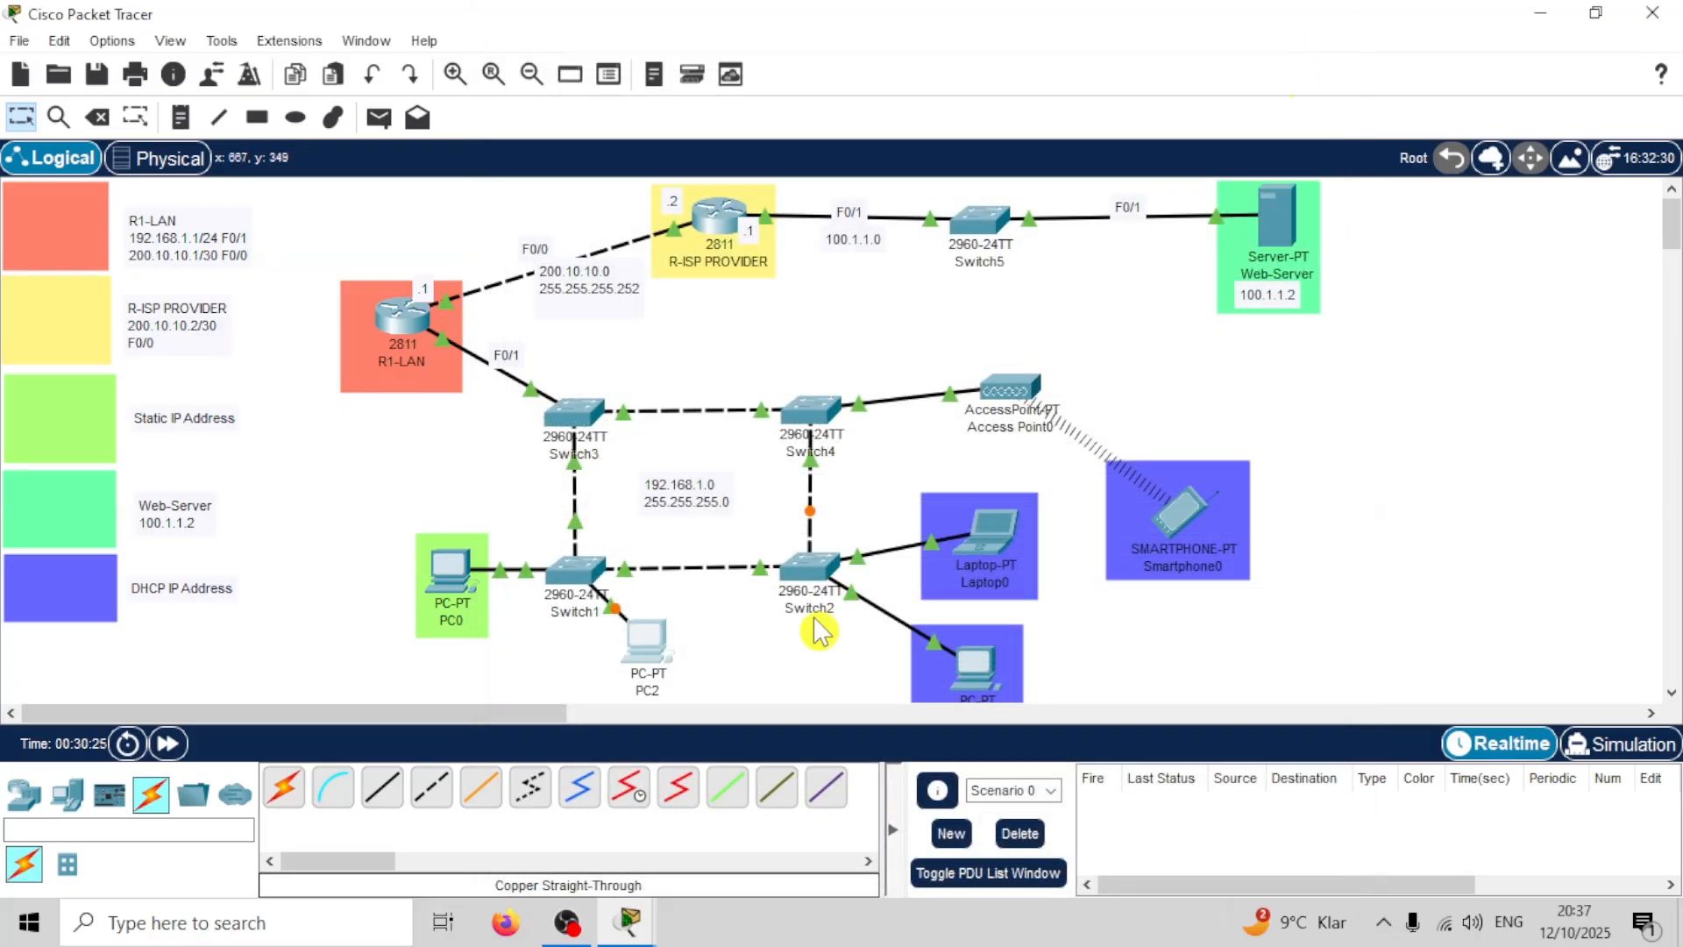
click(168, 751)
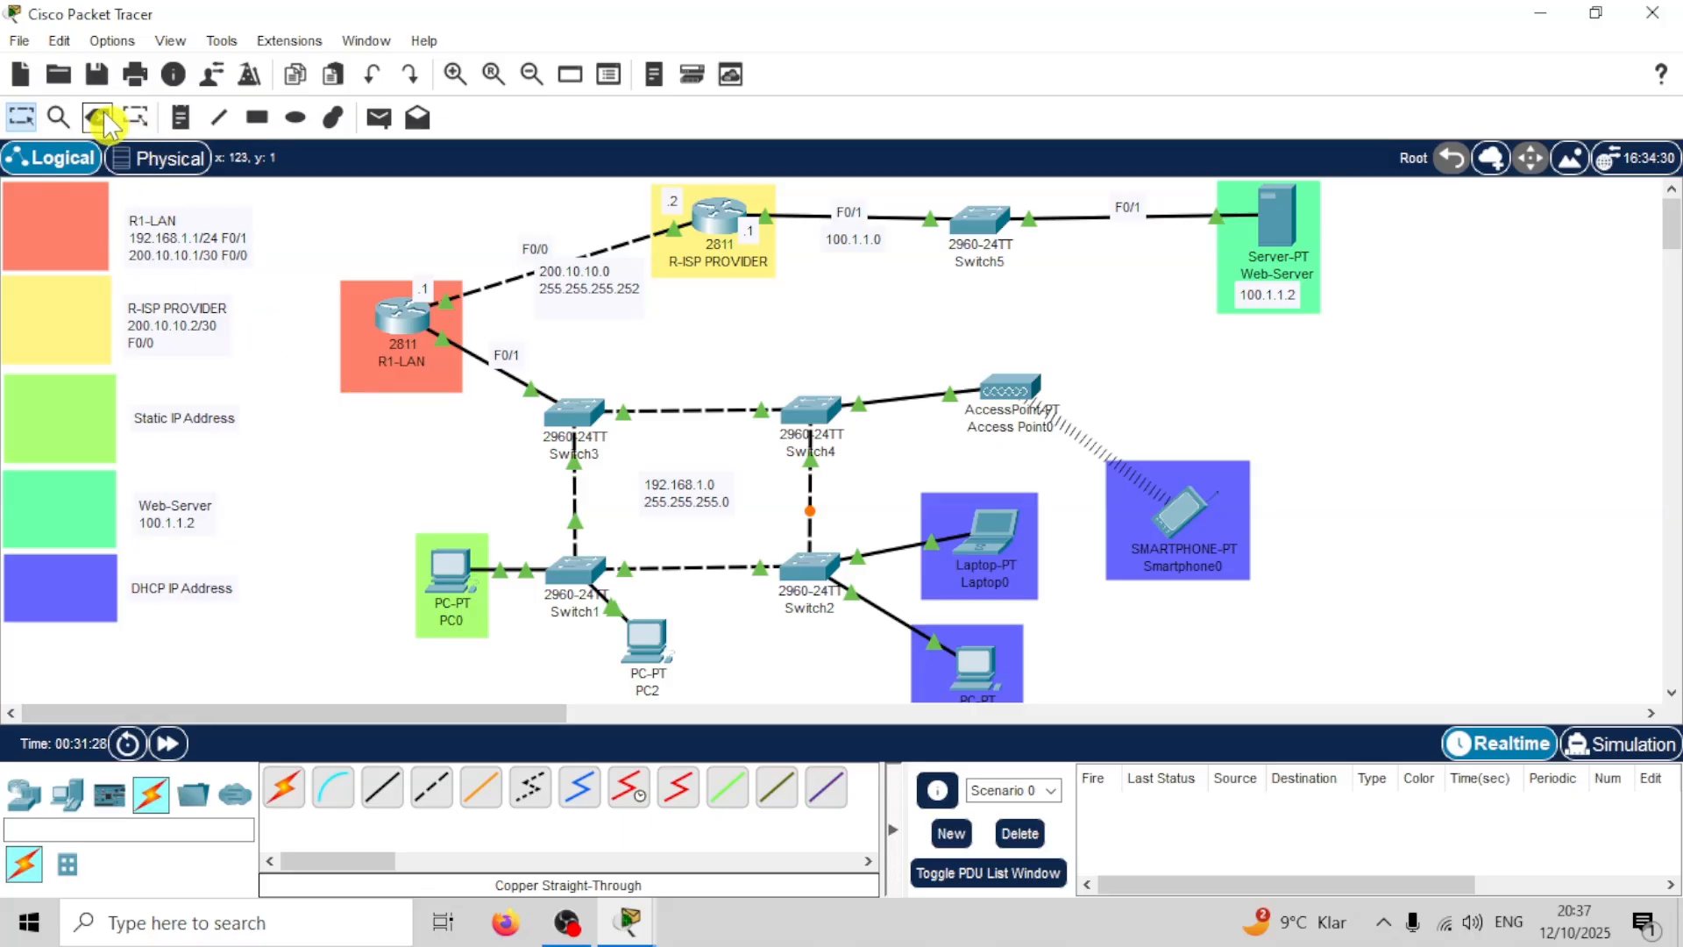
click(99, 119)
click(646, 644)
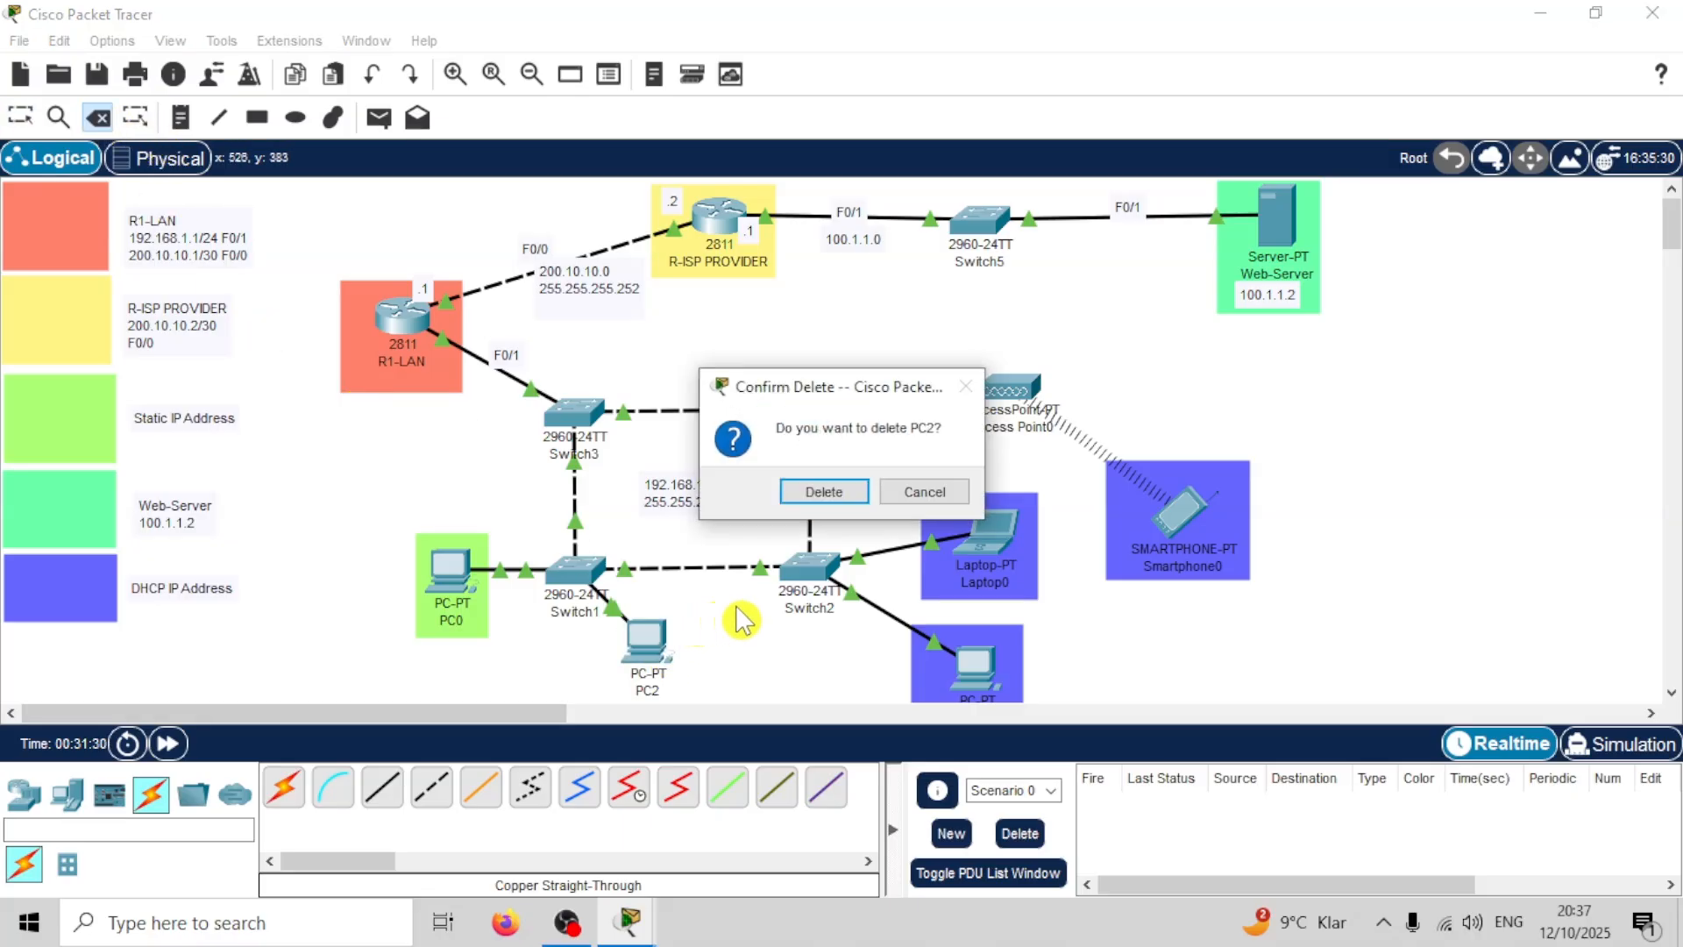
click(824, 491)
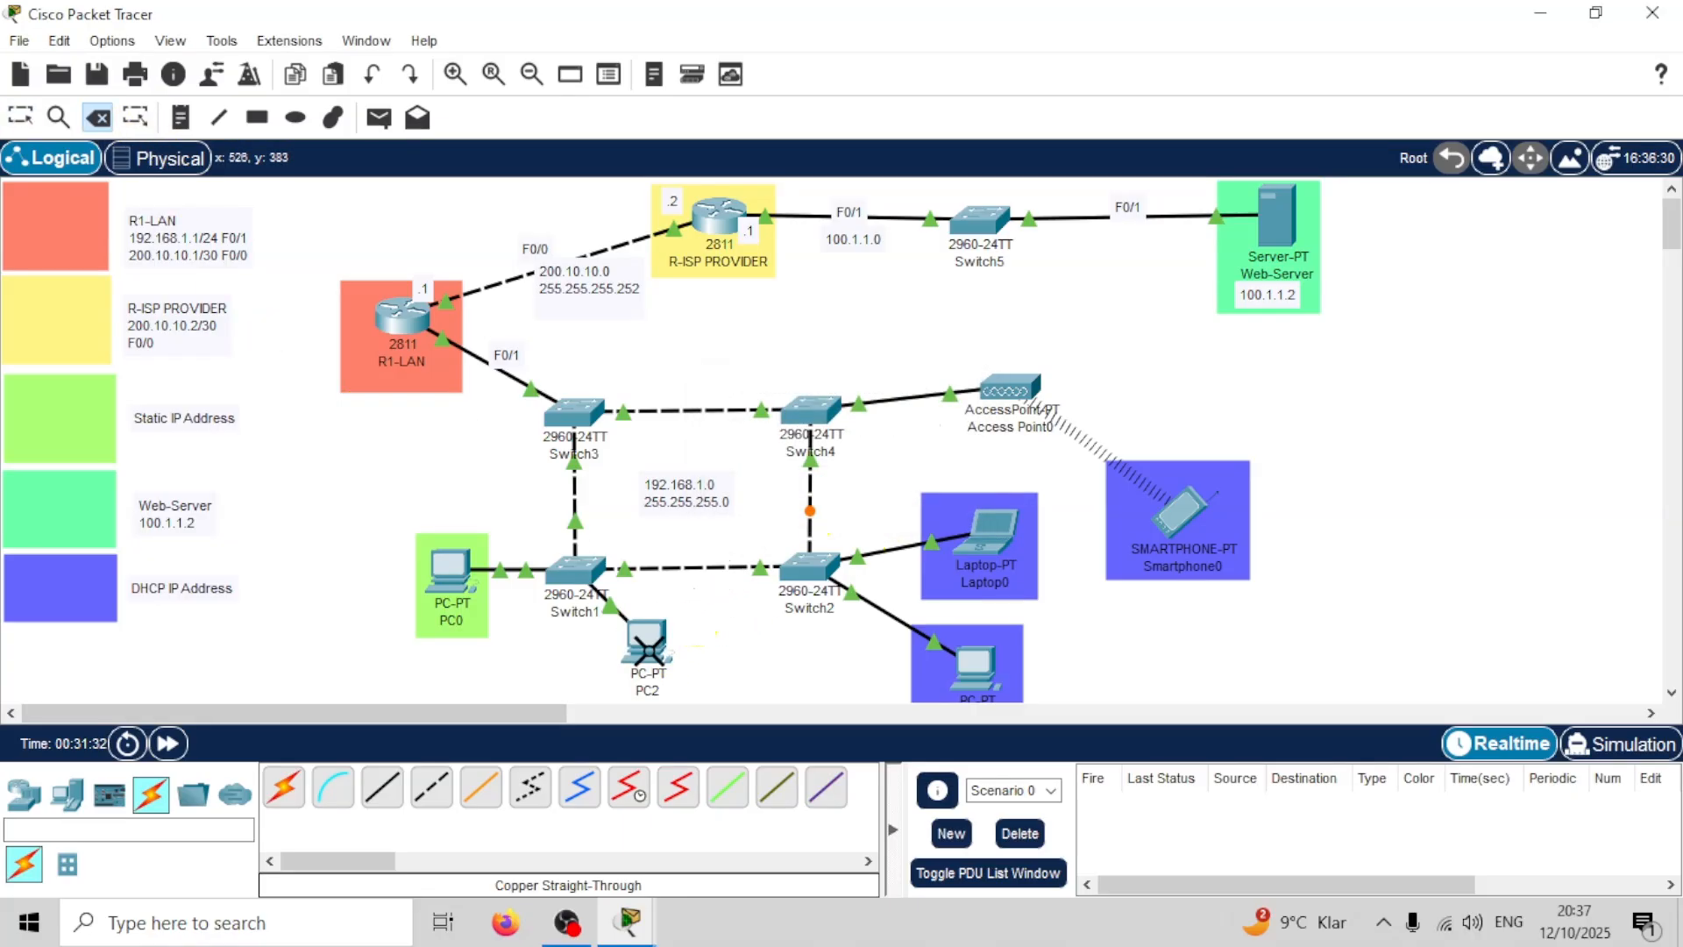
key(Escape)
Step: Move PC2 slightly away from Switch1, toward Switch2, and check its DHCP-assigned IP configuration before closing its window
drag(647, 651, 719, 654)
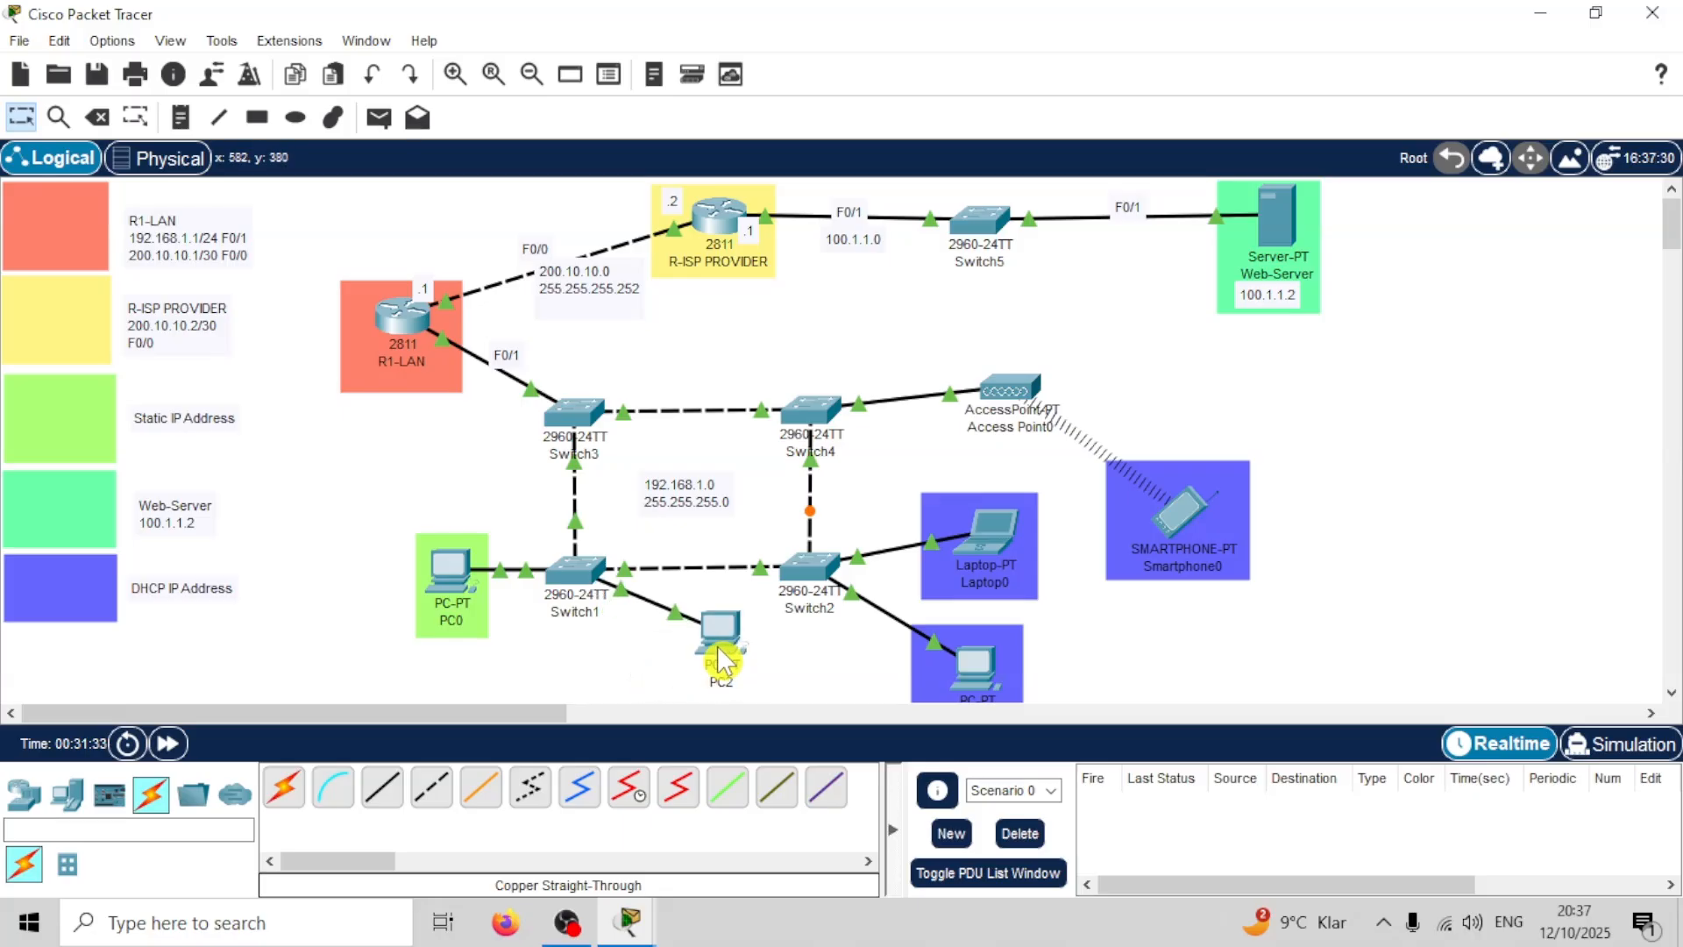
double_click(723, 633)
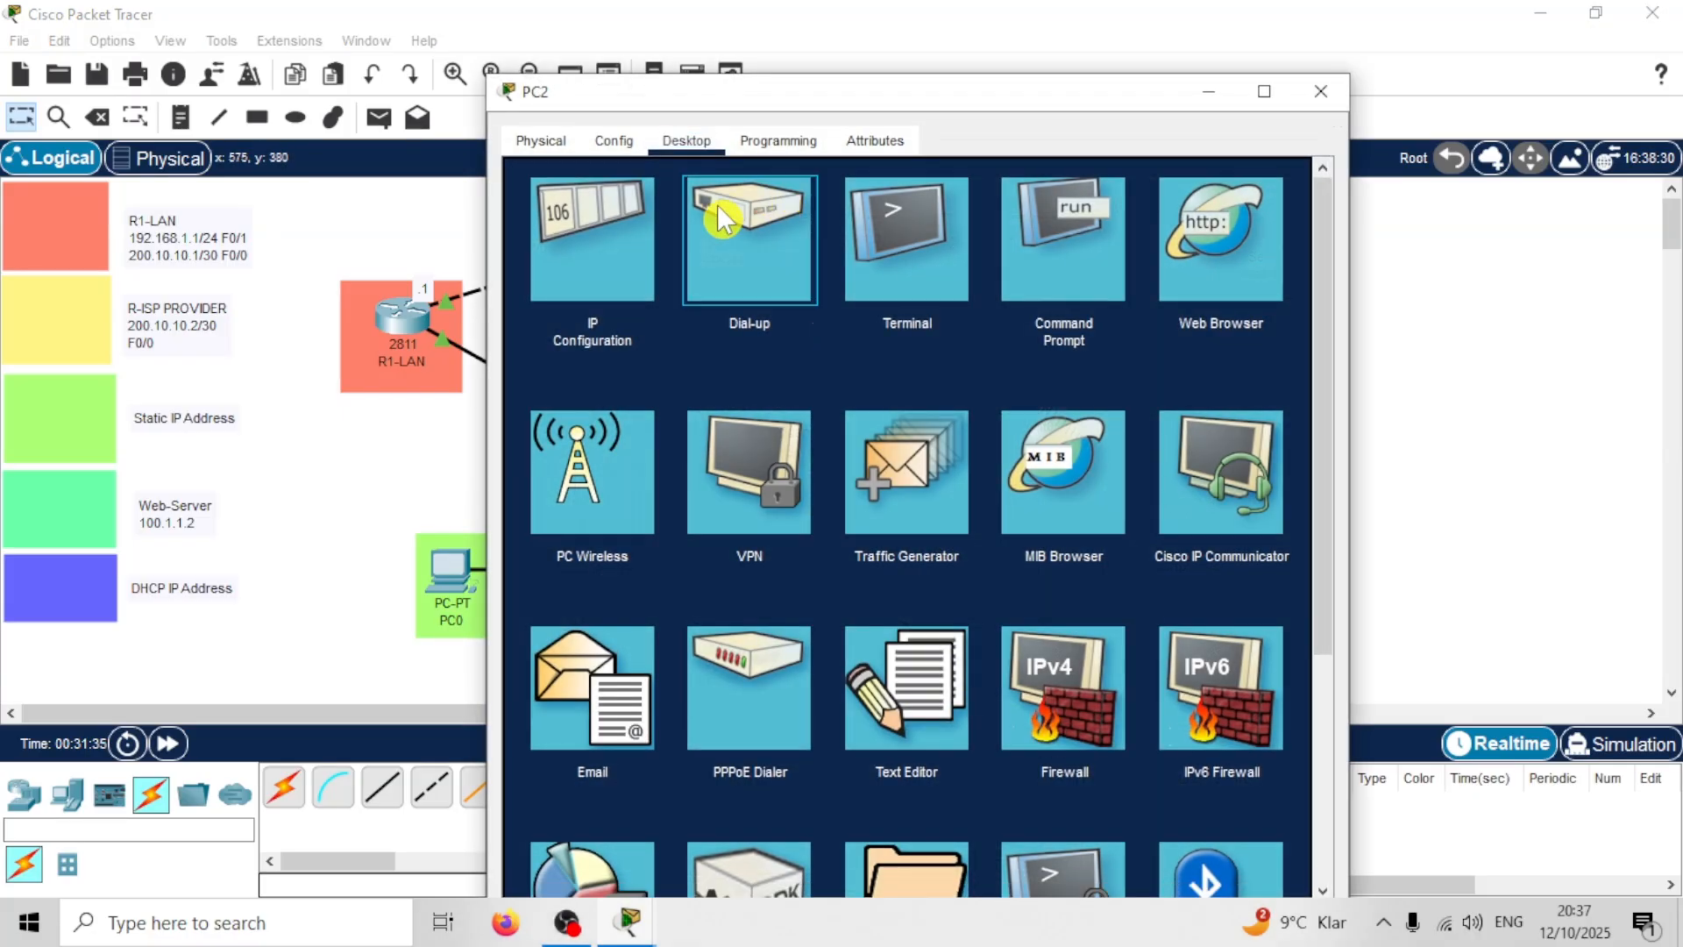
click(718, 219)
click(1013, 557)
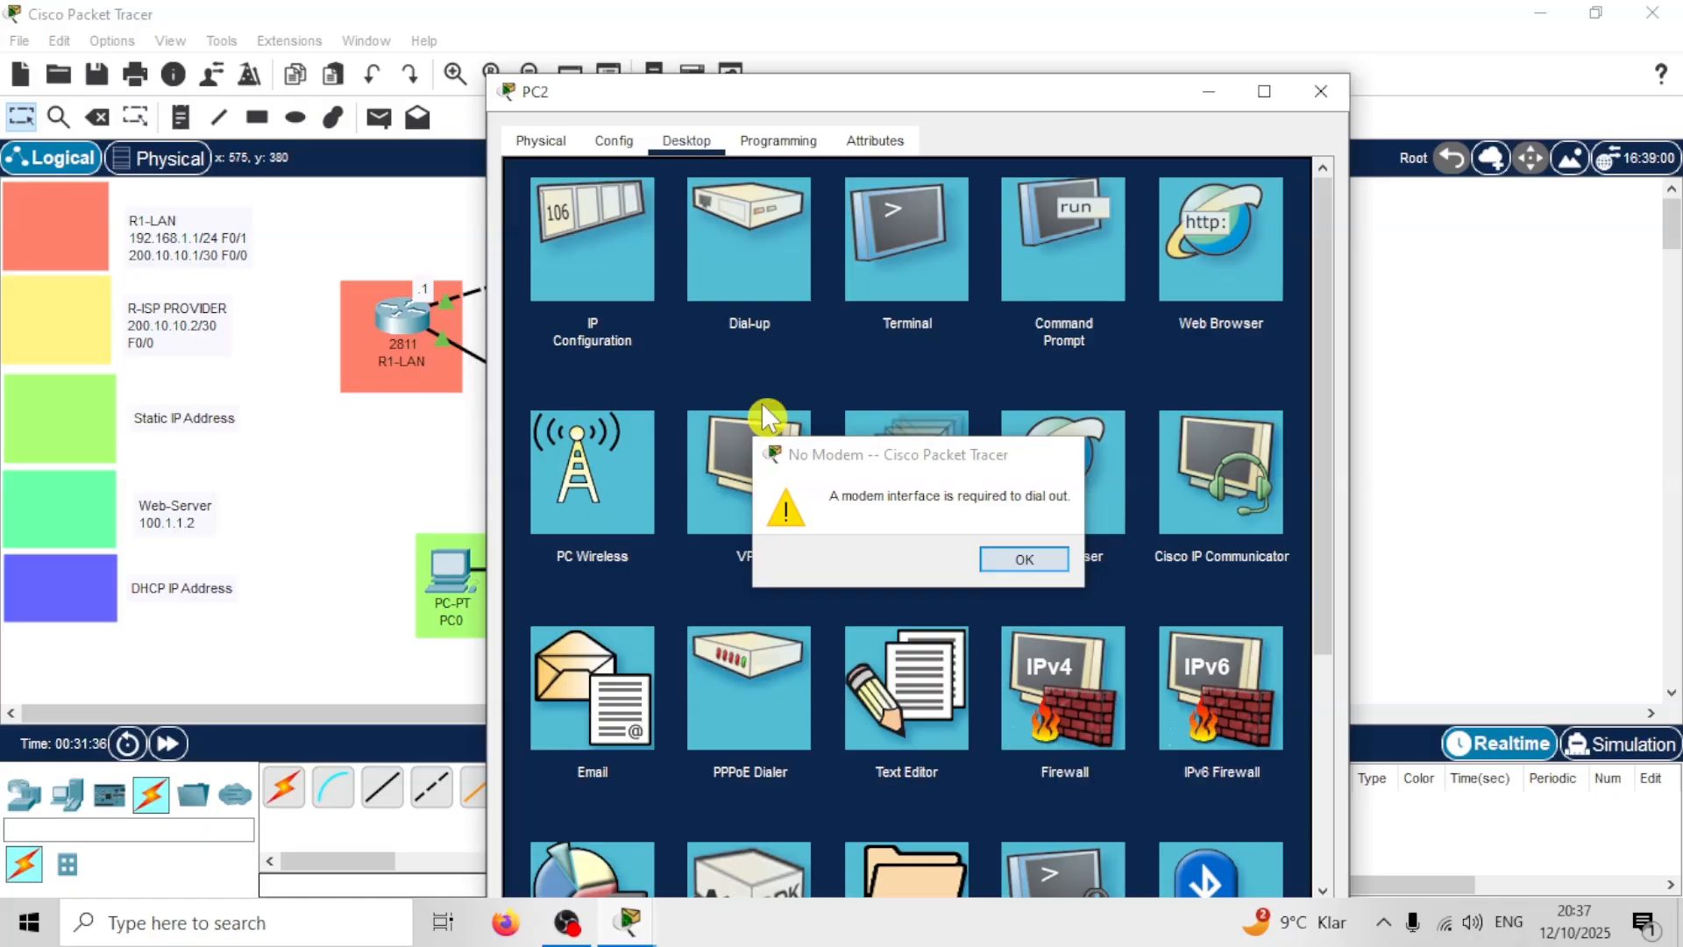
click(610, 256)
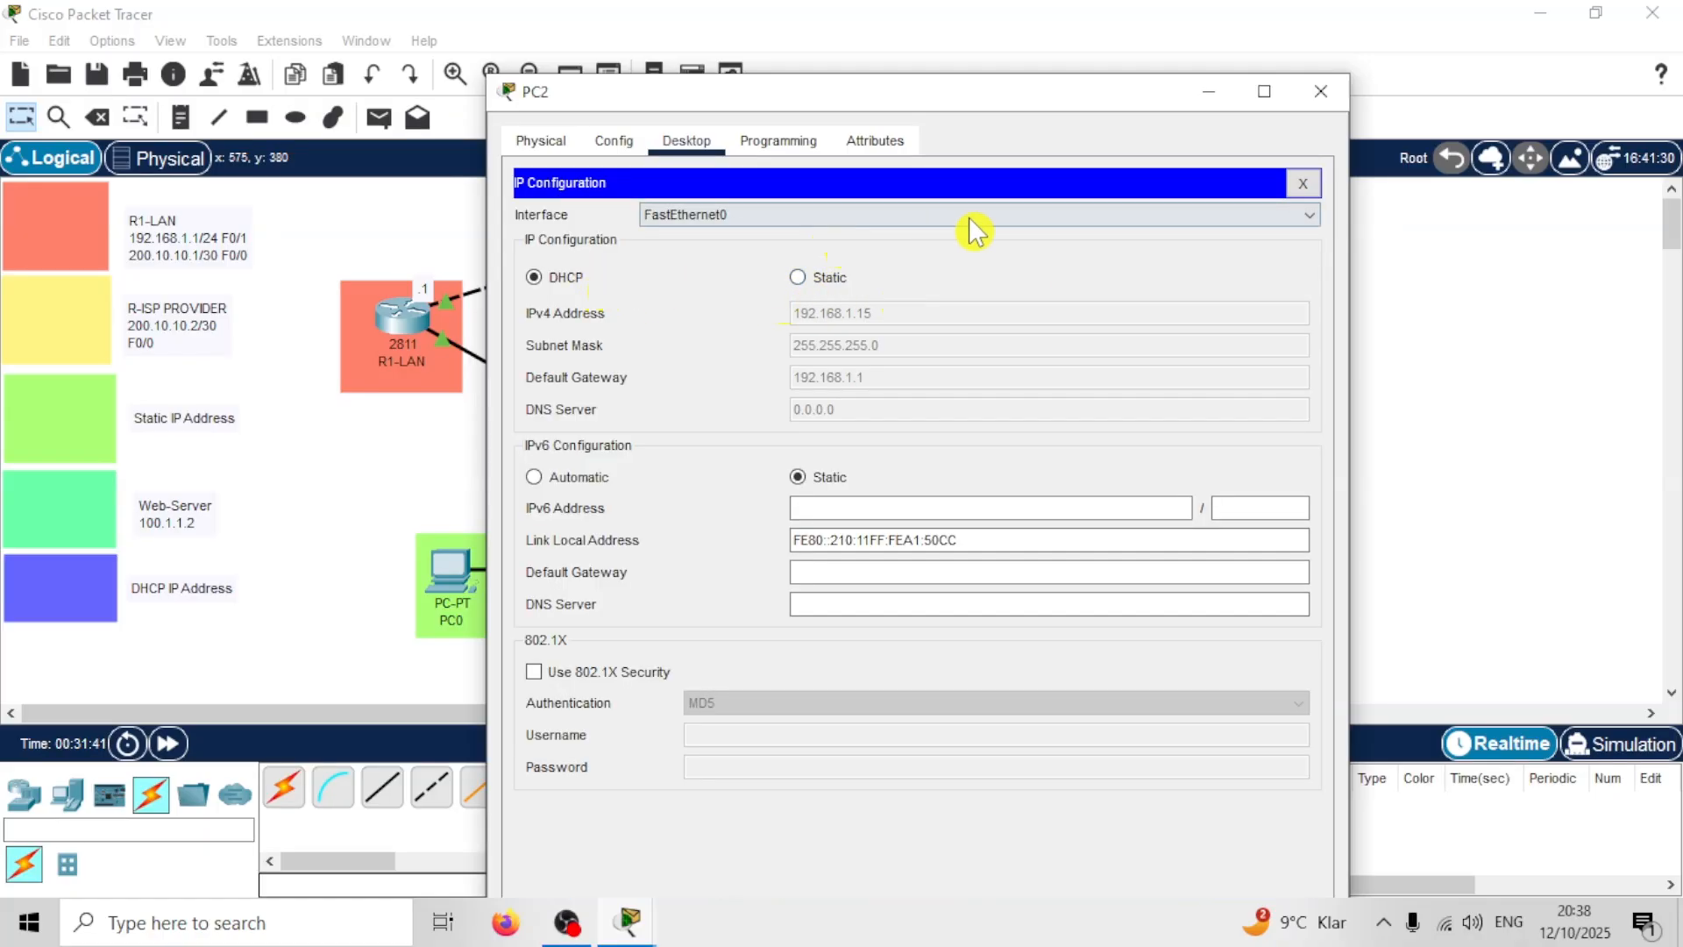
click(1319, 96)
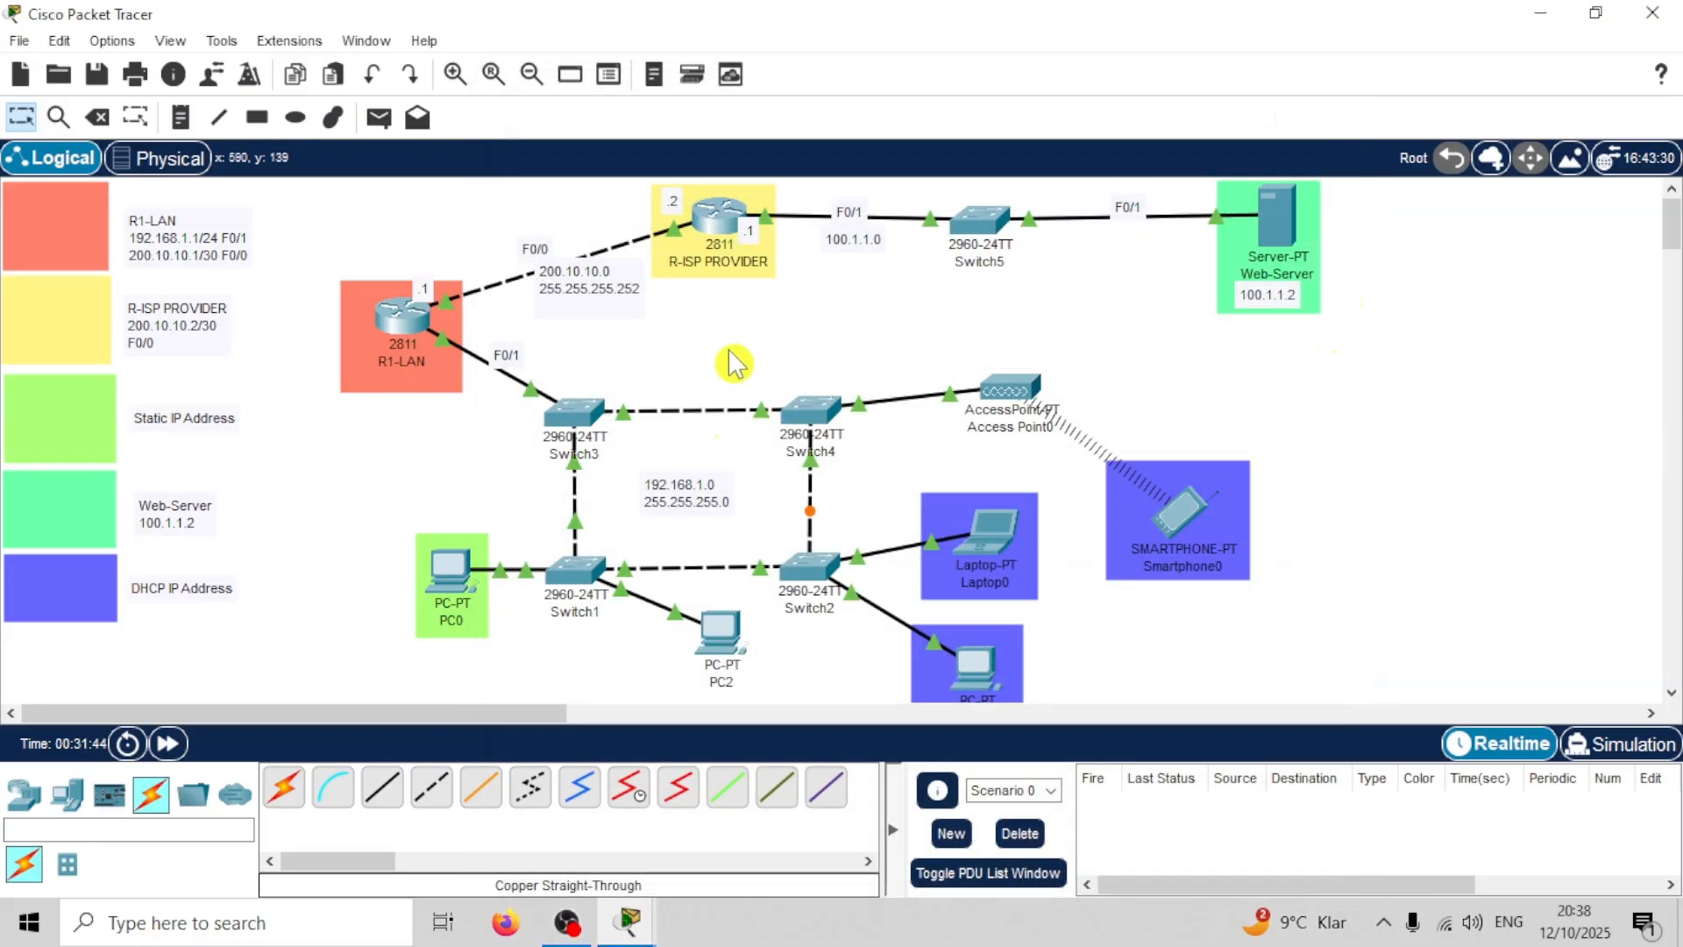
Step: Send a simple PDU from PC0 to R1-LAN and another from Laptop0 to the web server
click(452, 580)
click(413, 332)
click(378, 117)
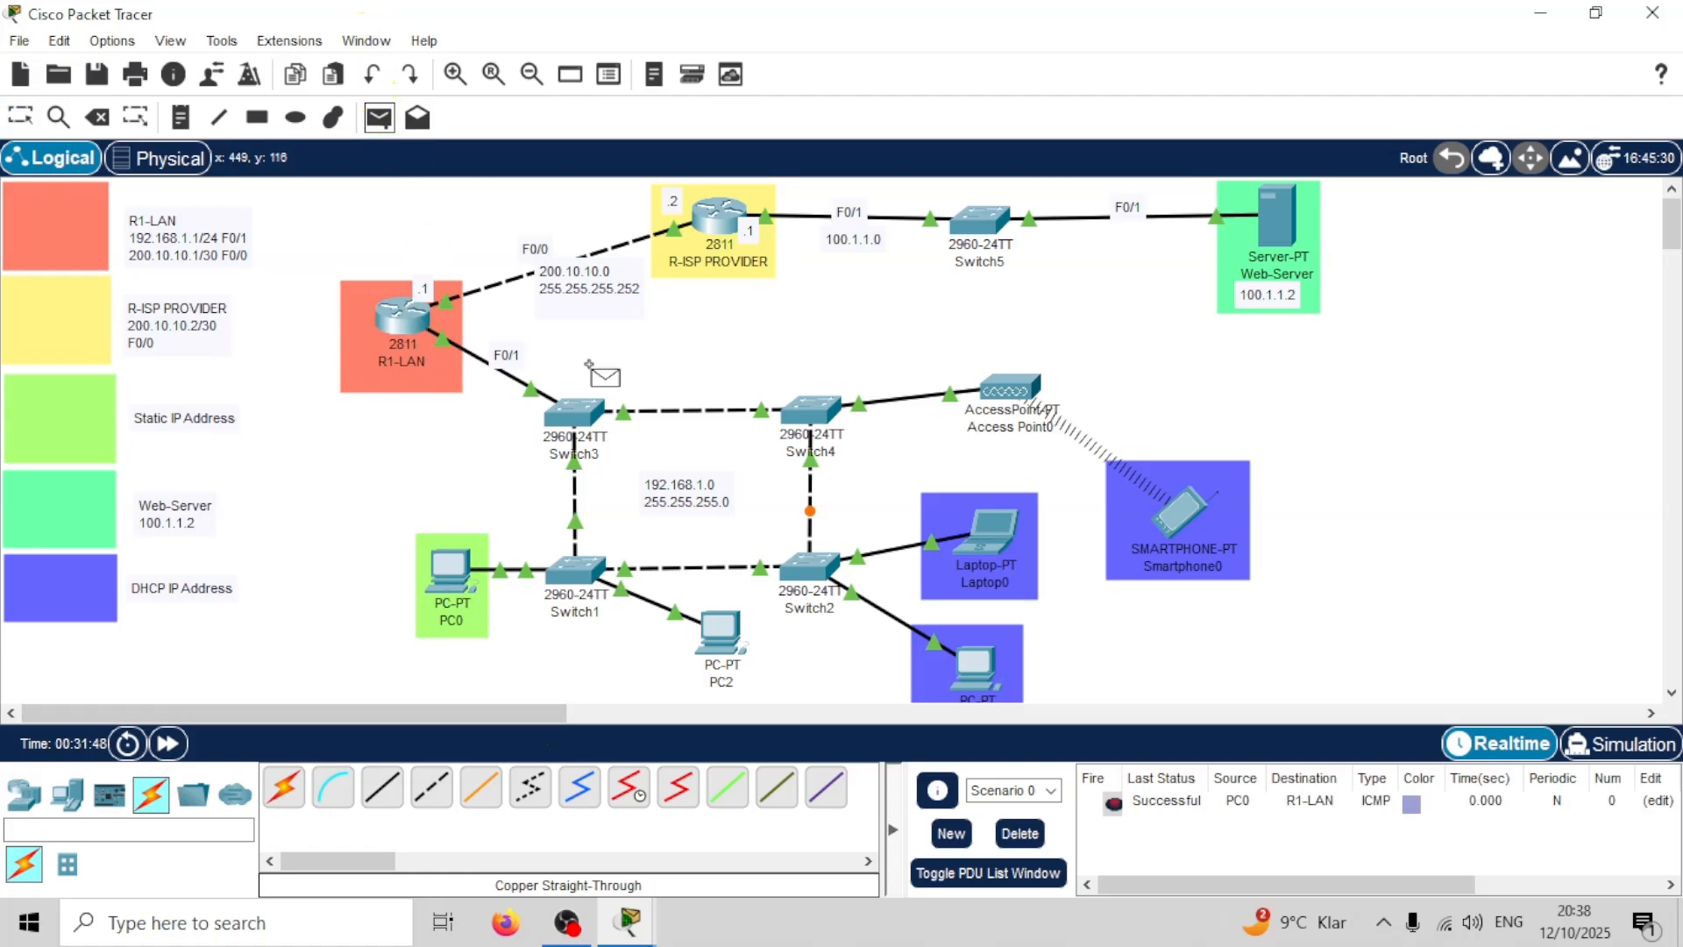
click(1269, 215)
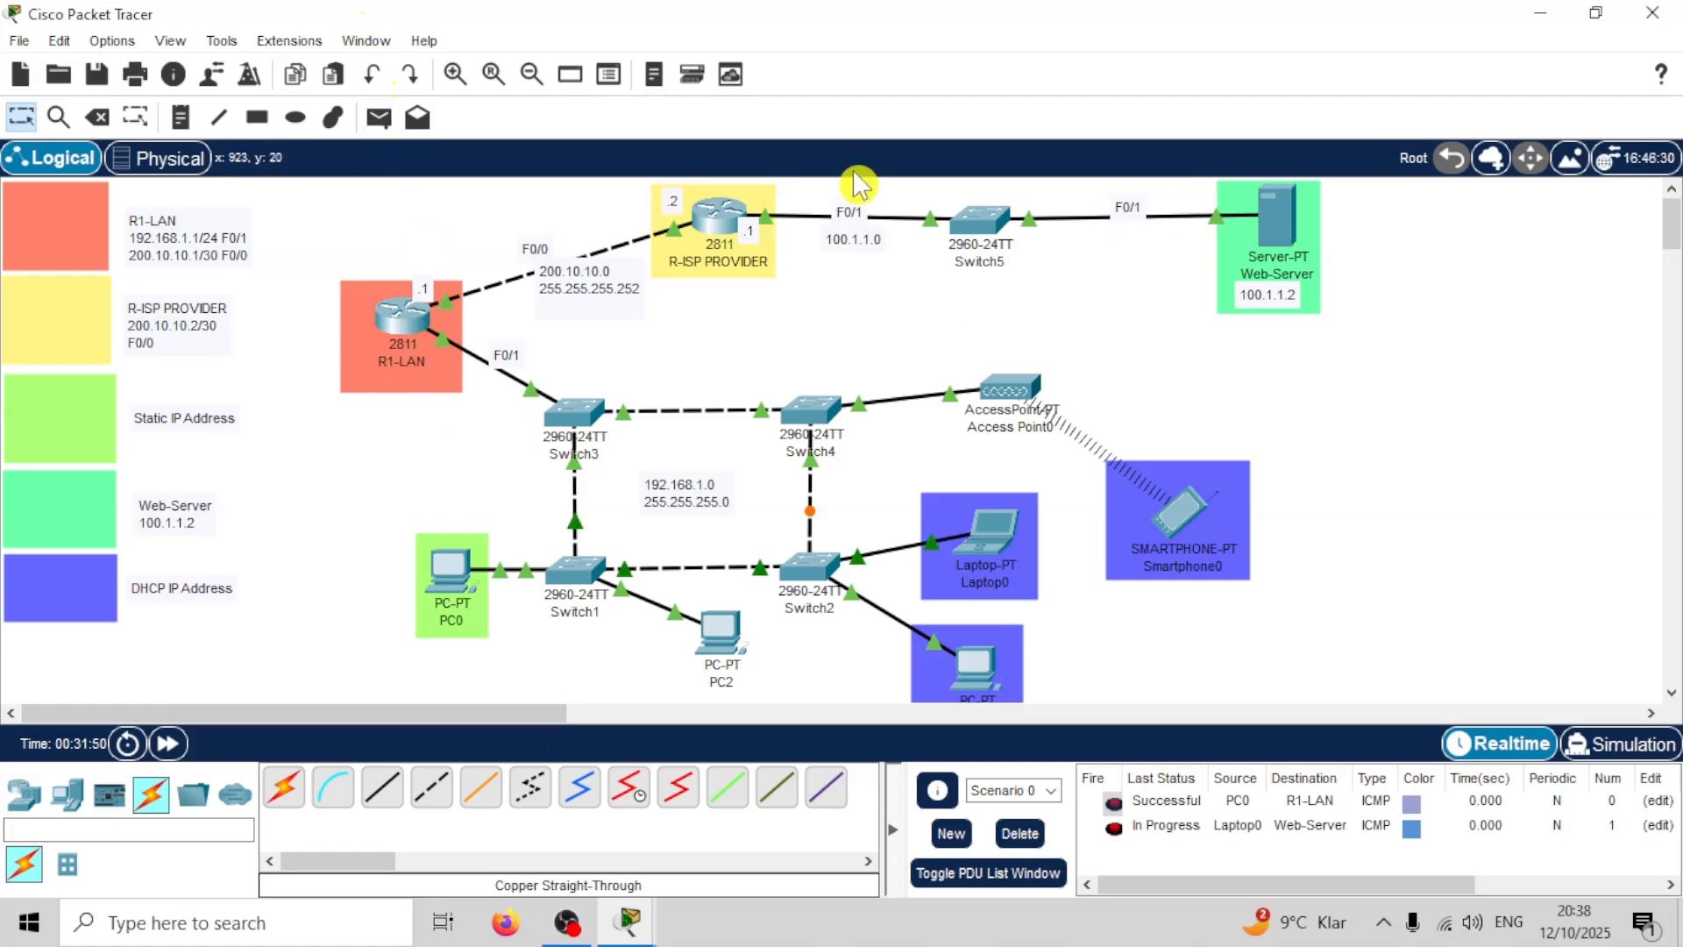
Step: Send simple PDUs to the R-ISP PROVIDER router from PC1 and from PC0
click(379, 117)
click(973, 665)
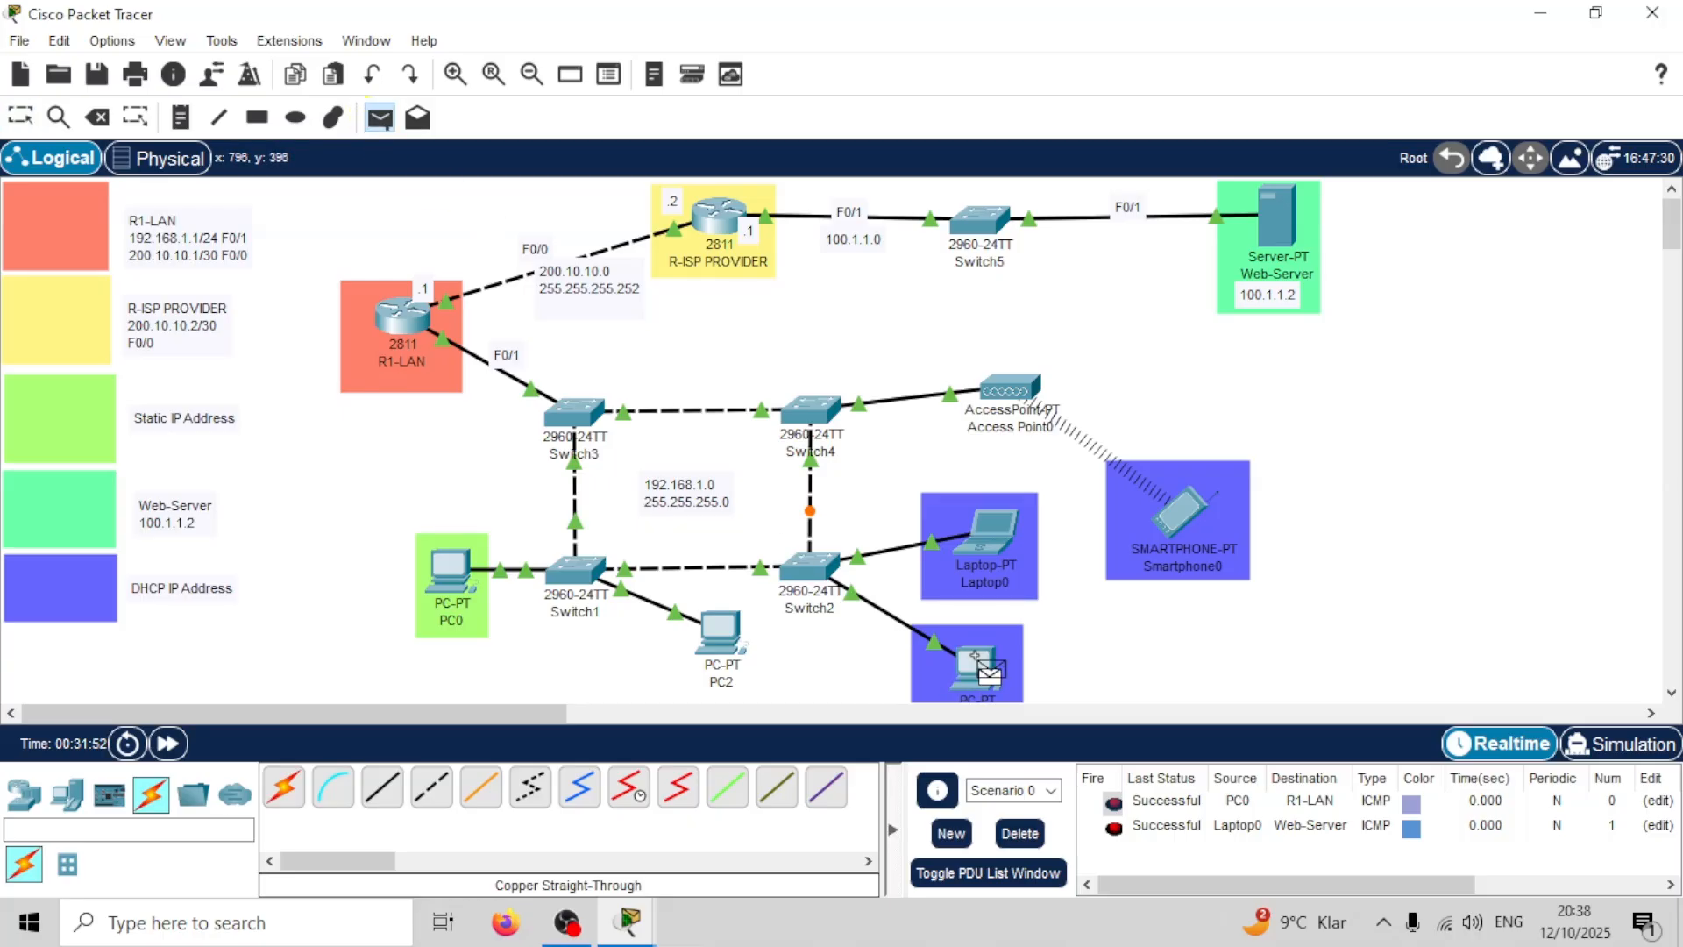
click(717, 215)
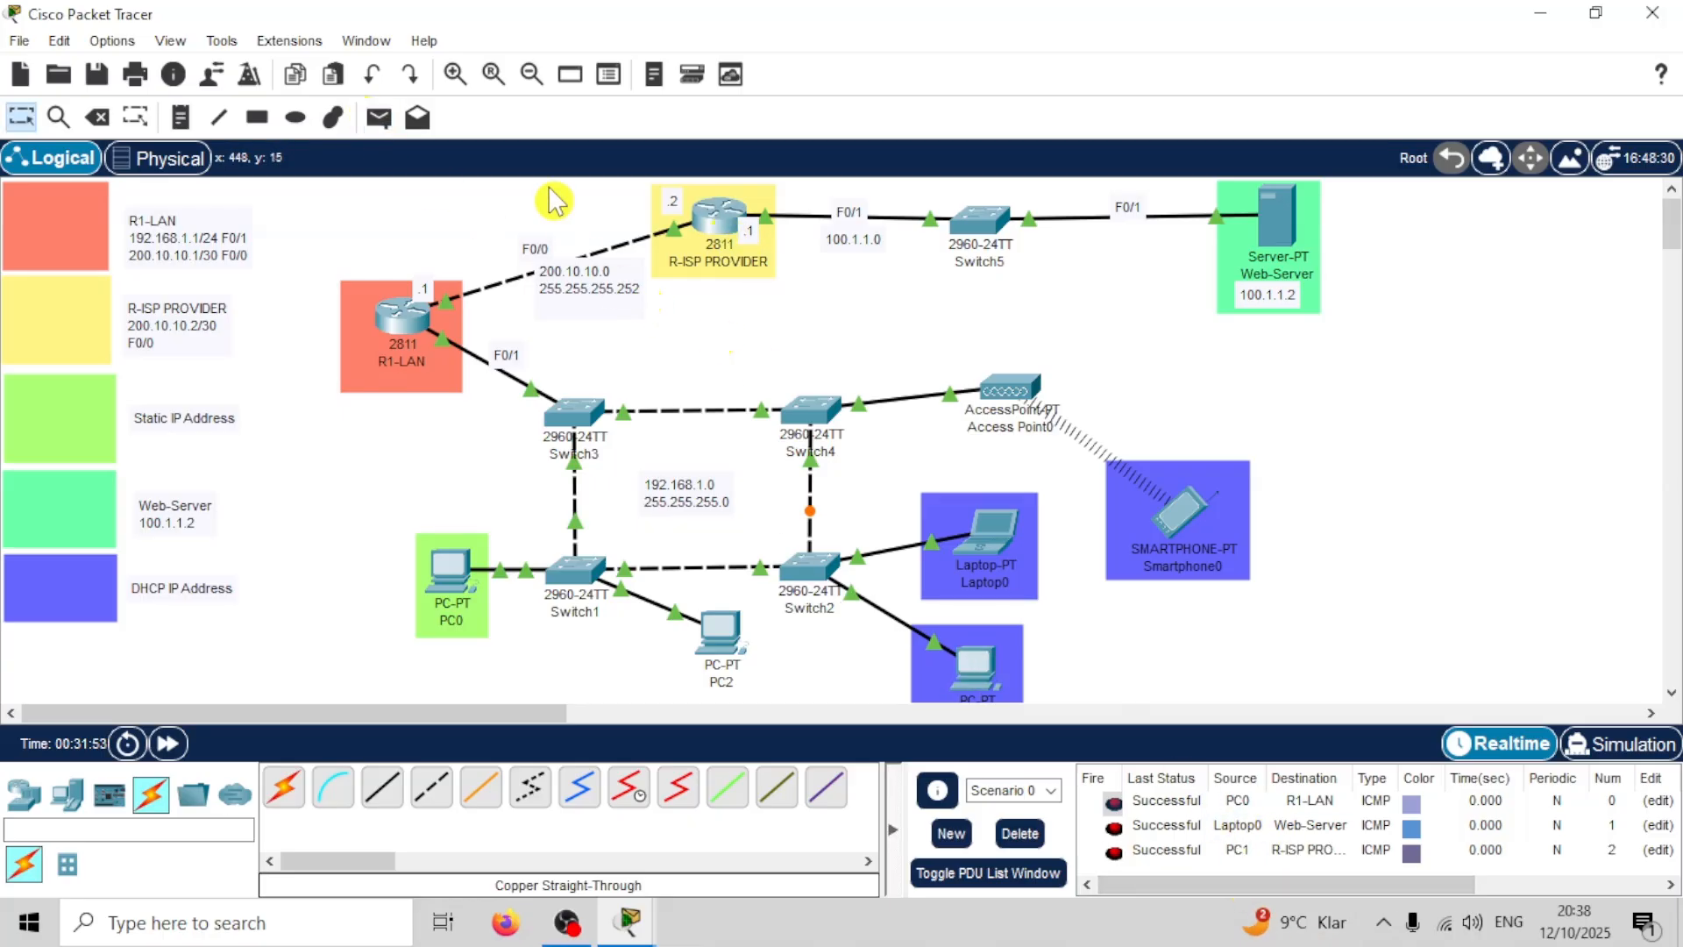
click(378, 116)
click(446, 596)
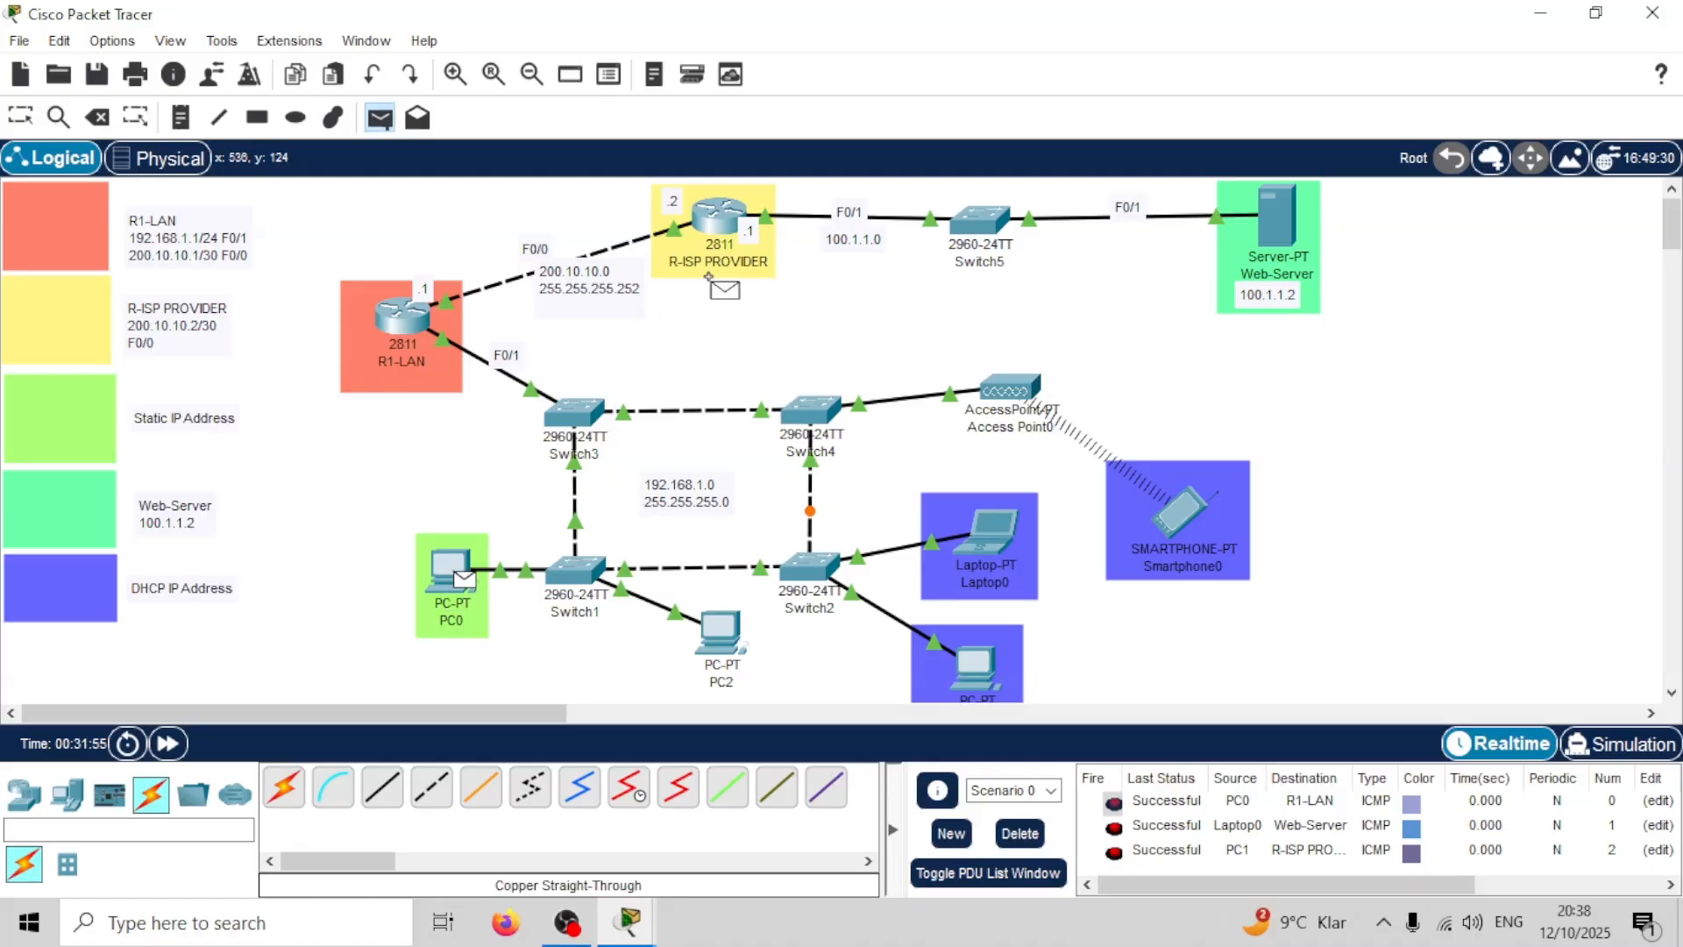
click(719, 217)
Step: Play the pending PDUs in Simulation mode to watch their paths, and return to Realtime mode
click(1632, 743)
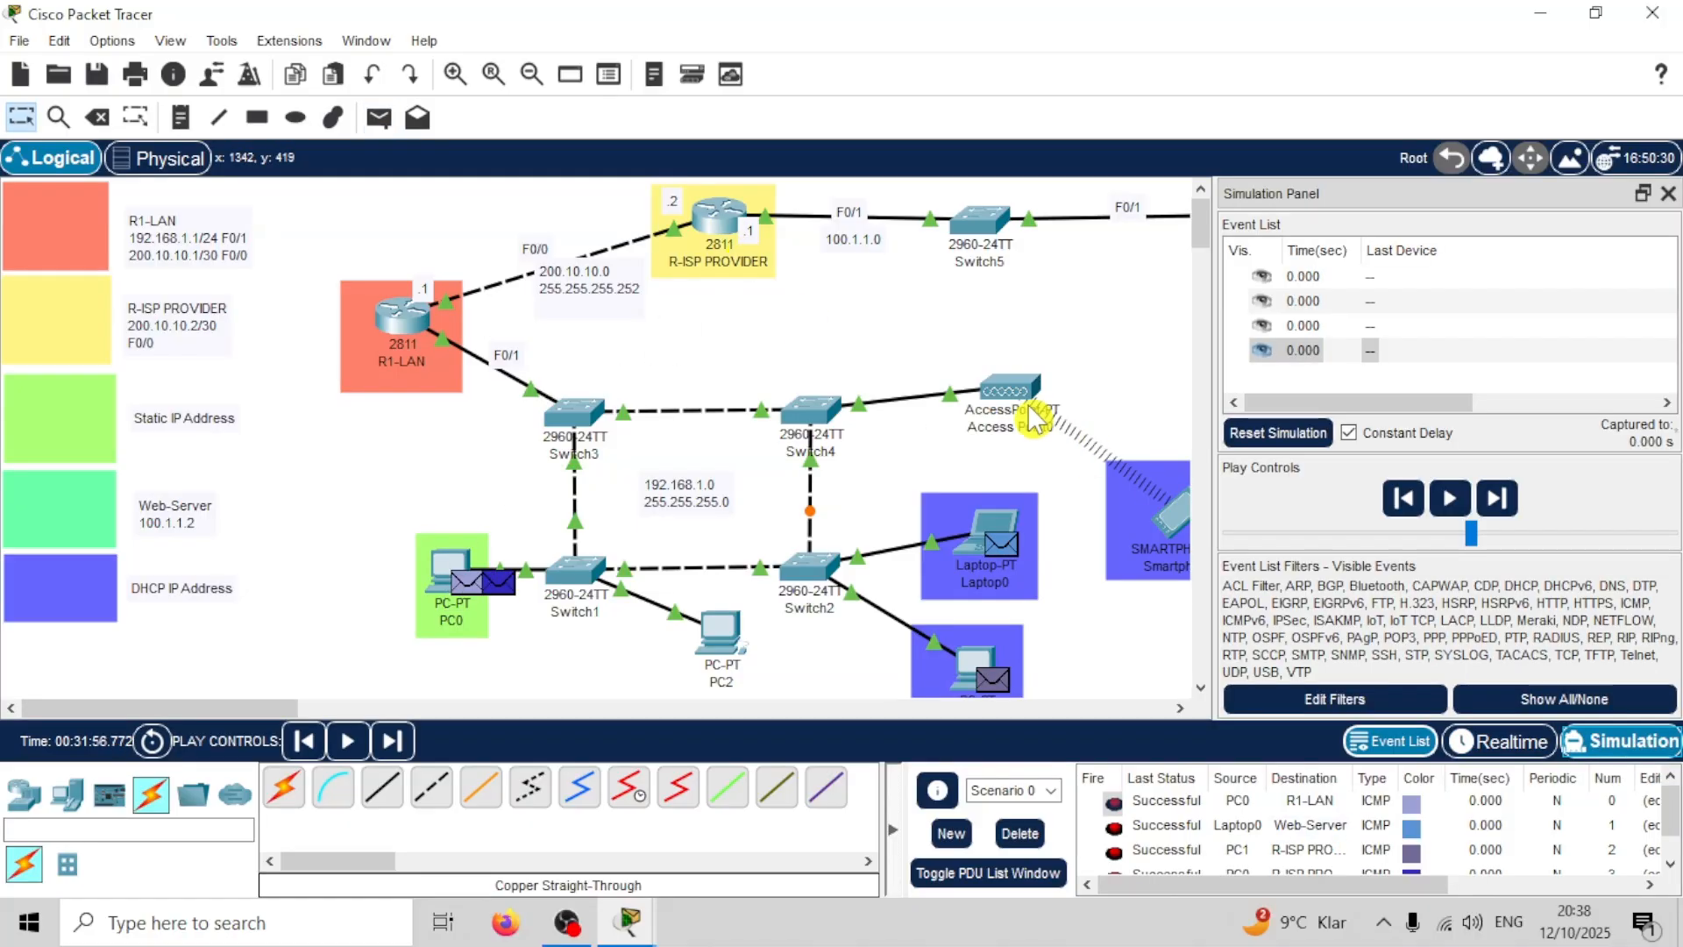
click(1459, 499)
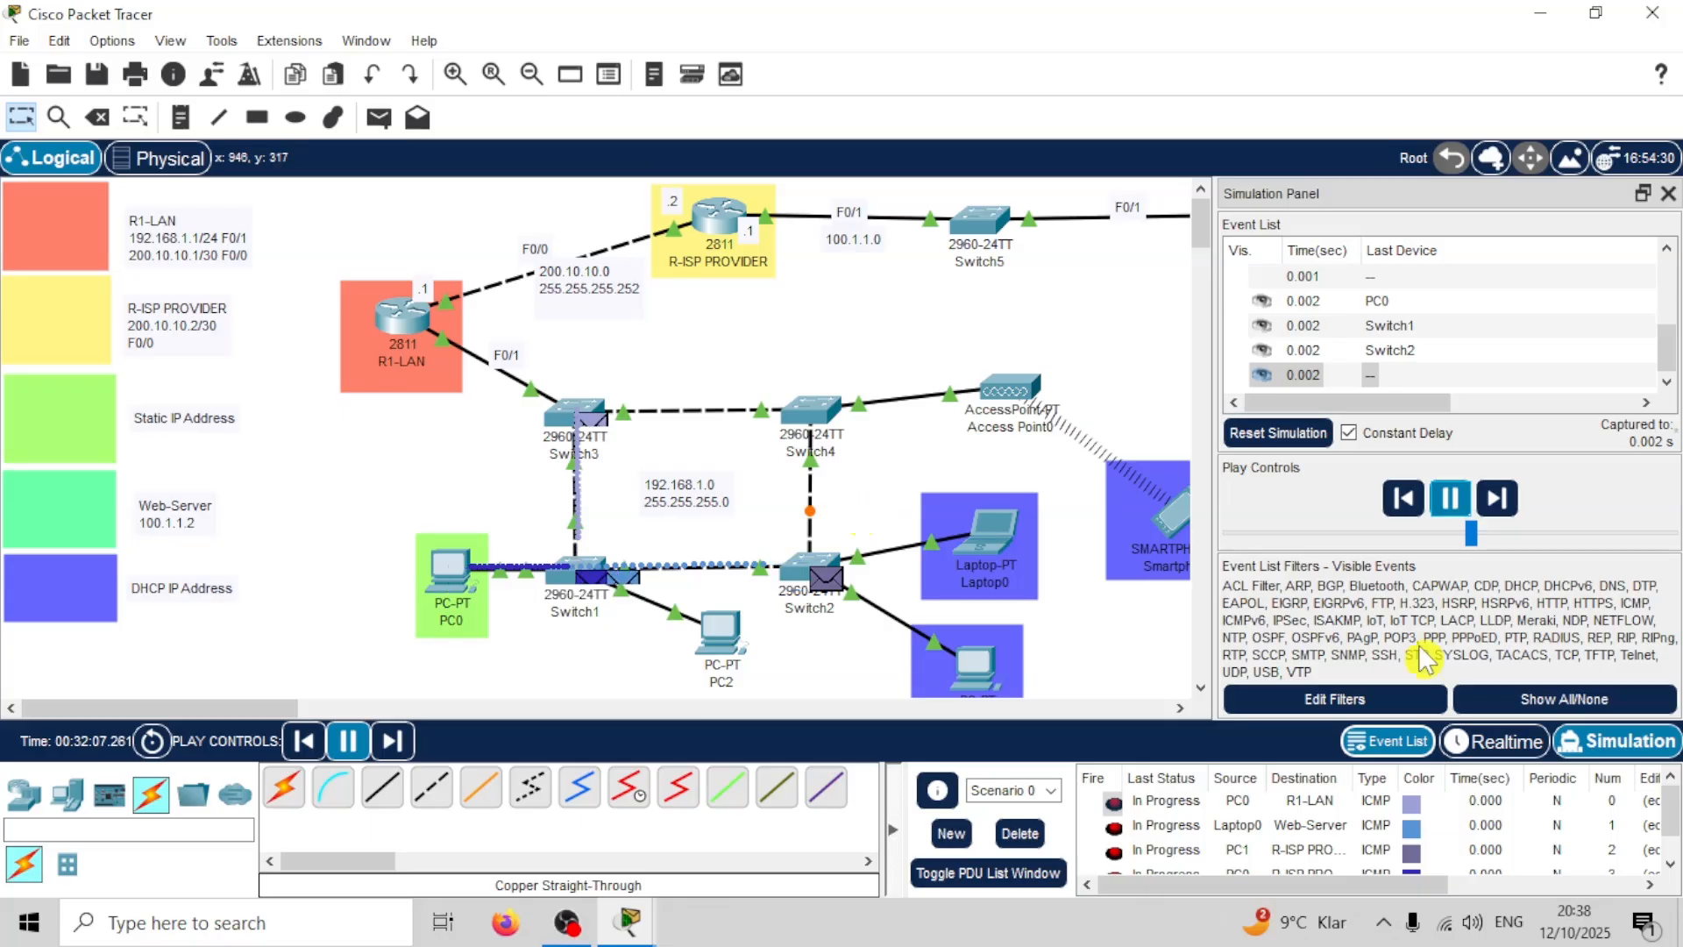
click(1495, 742)
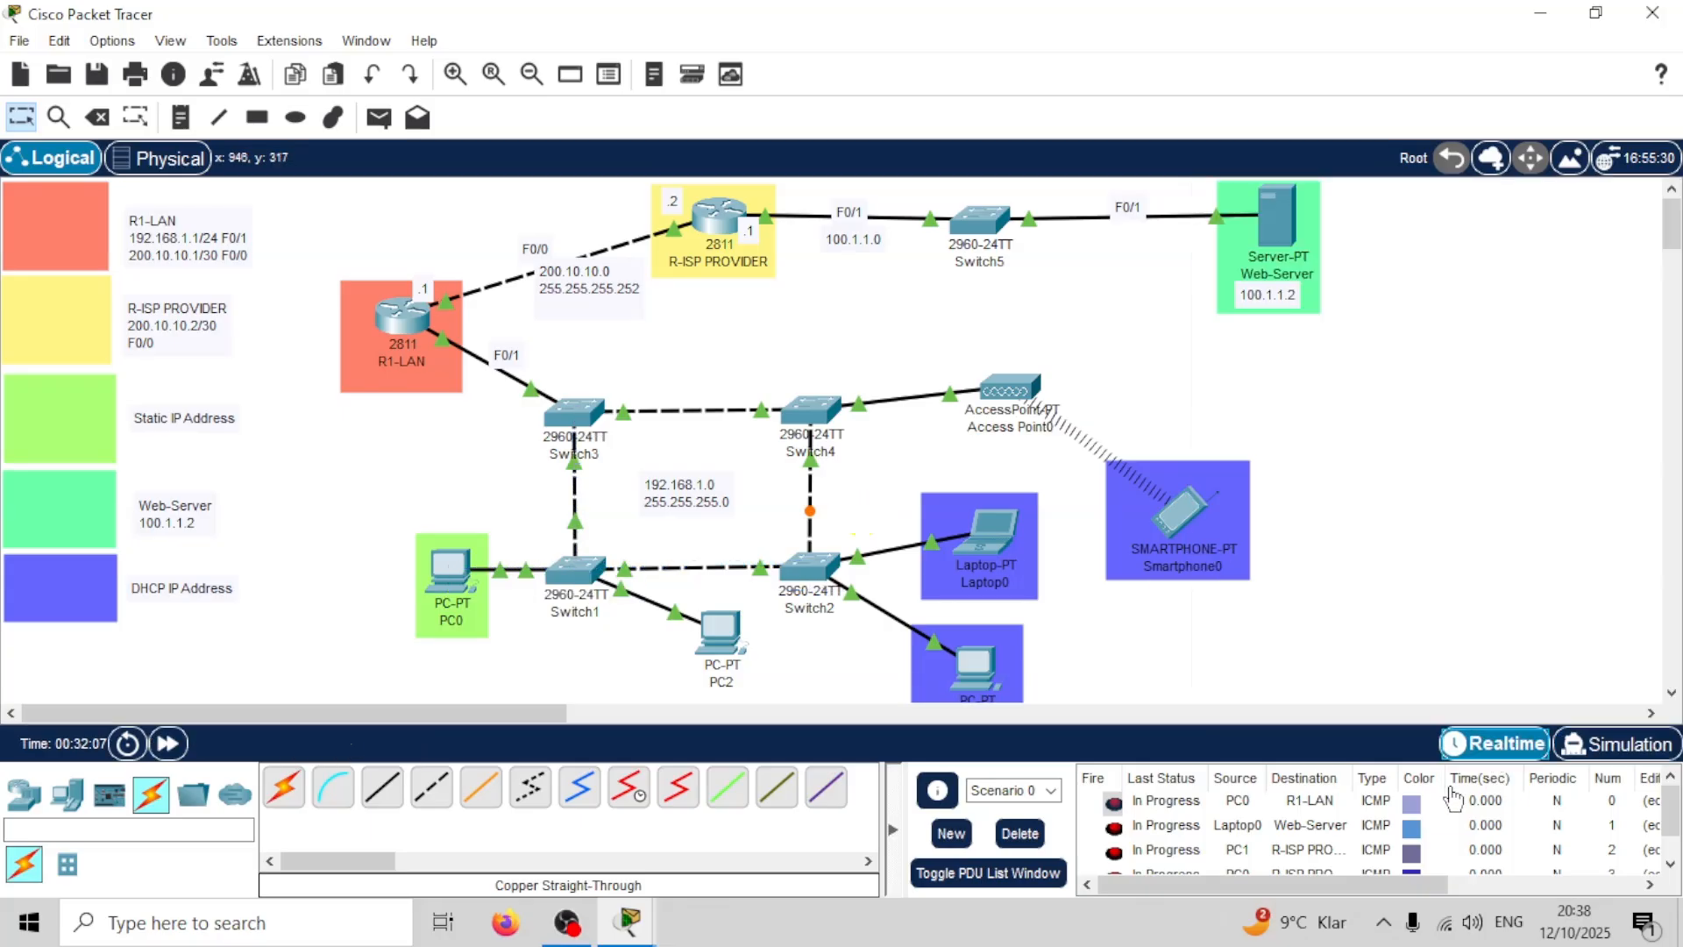
Step: Delete the current PDU scenario and send a new simple PDU from PC0 to R1-LAN
click(1019, 833)
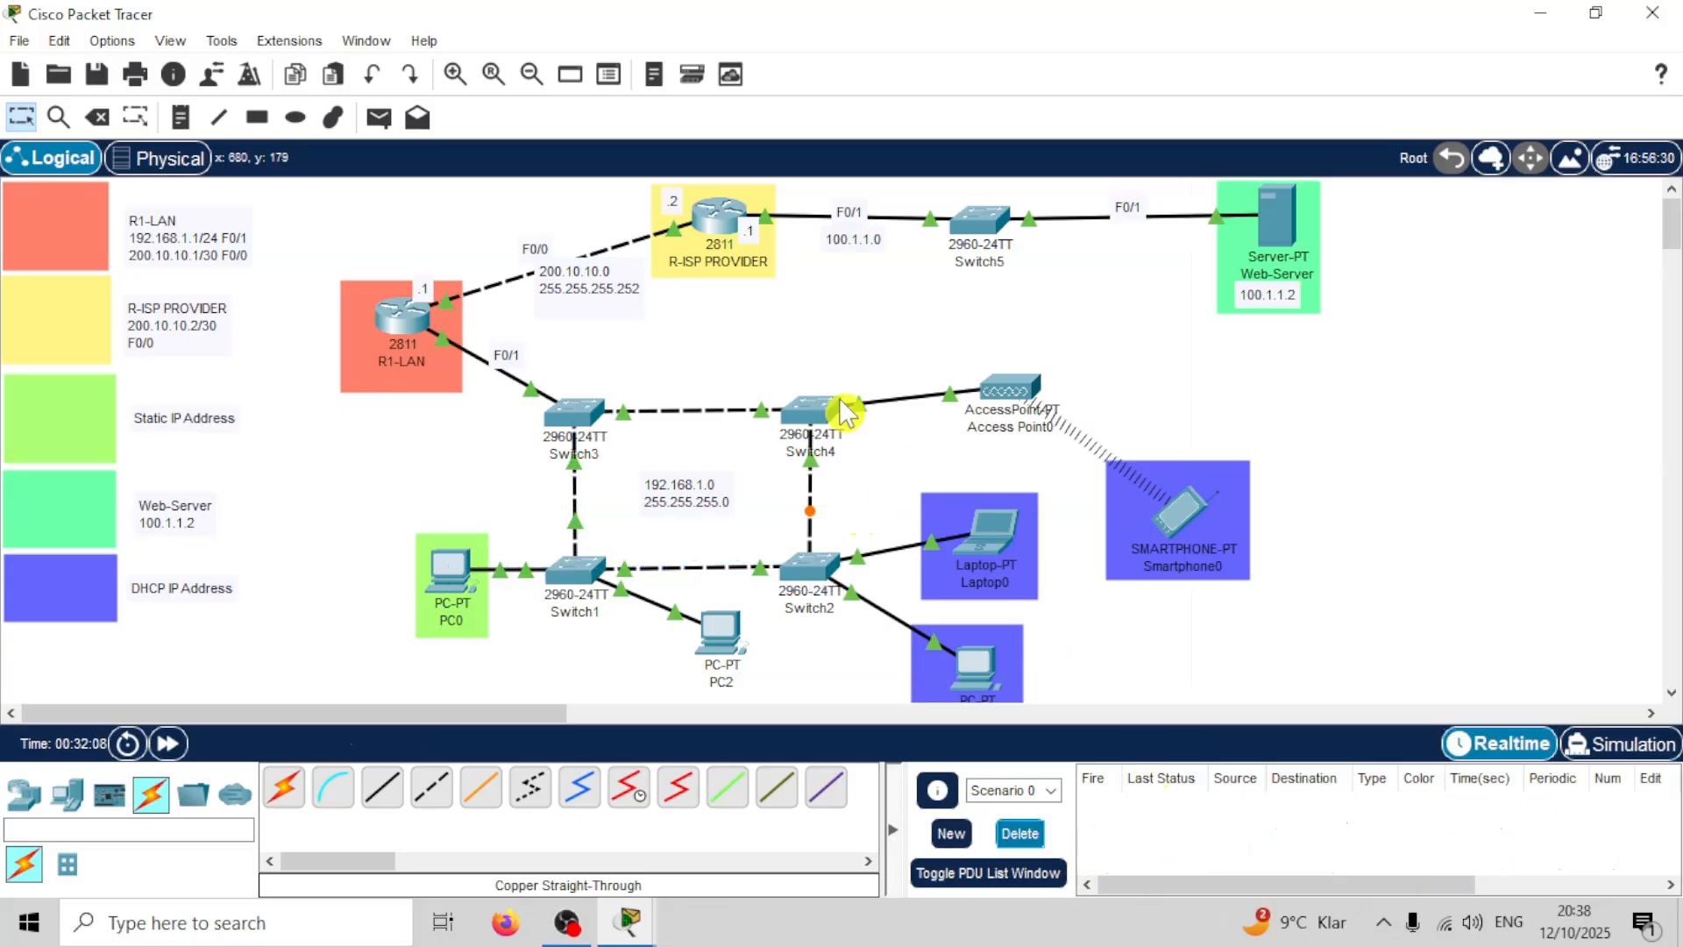
click(379, 118)
click(451, 575)
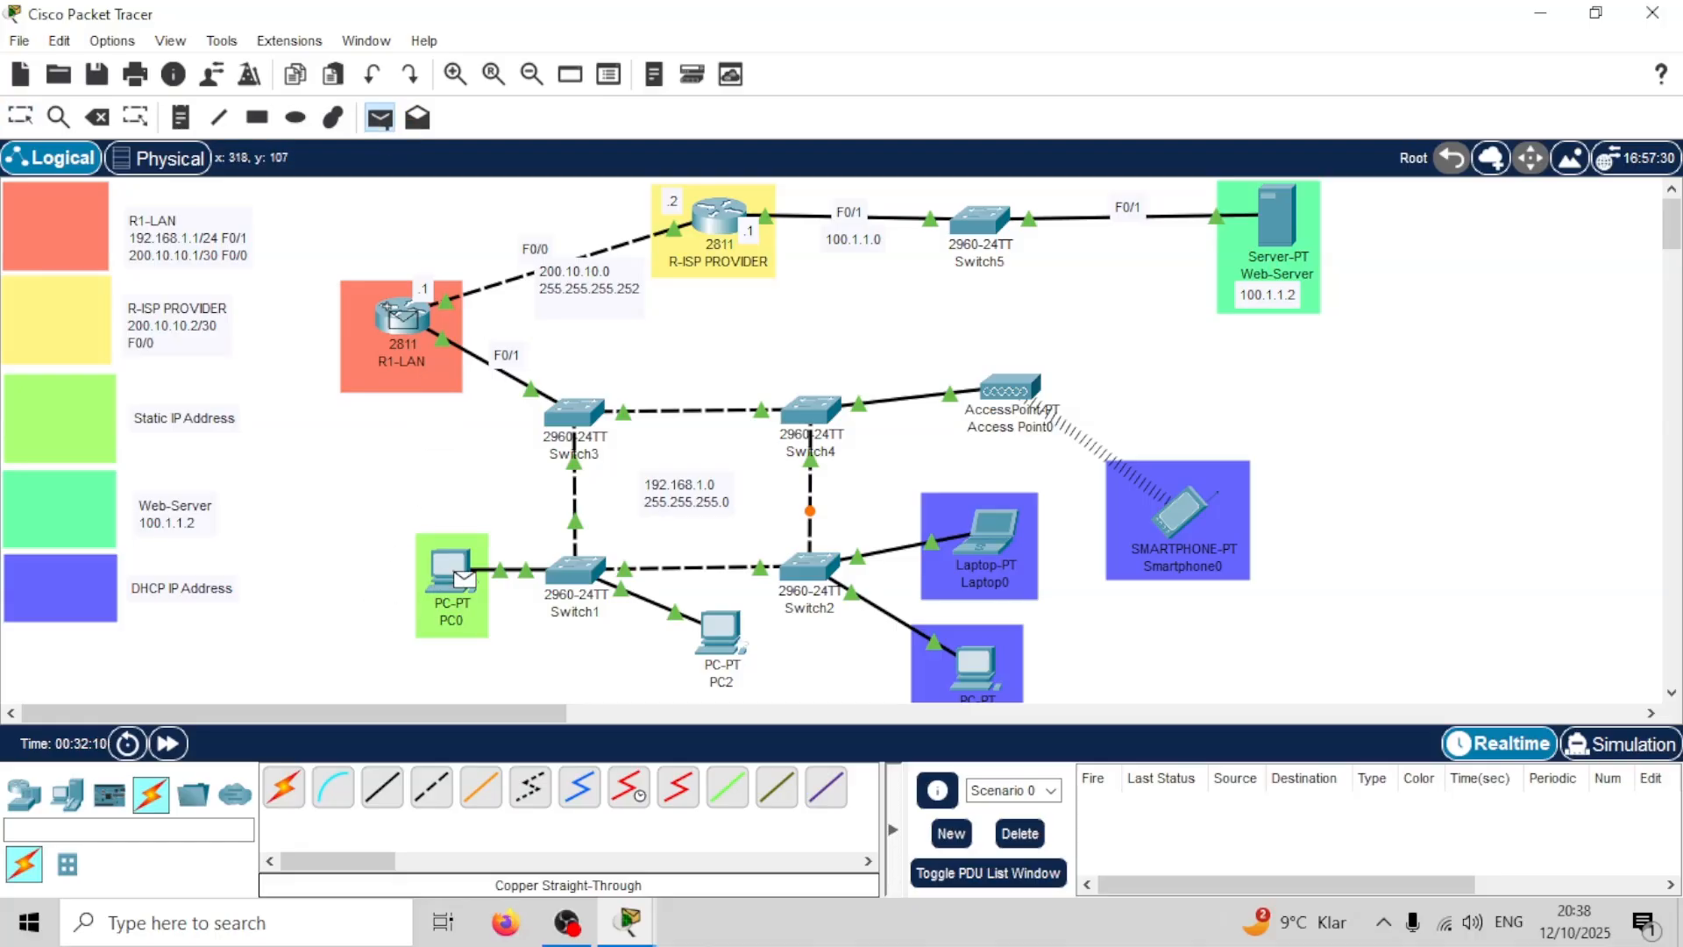
click(391, 309)
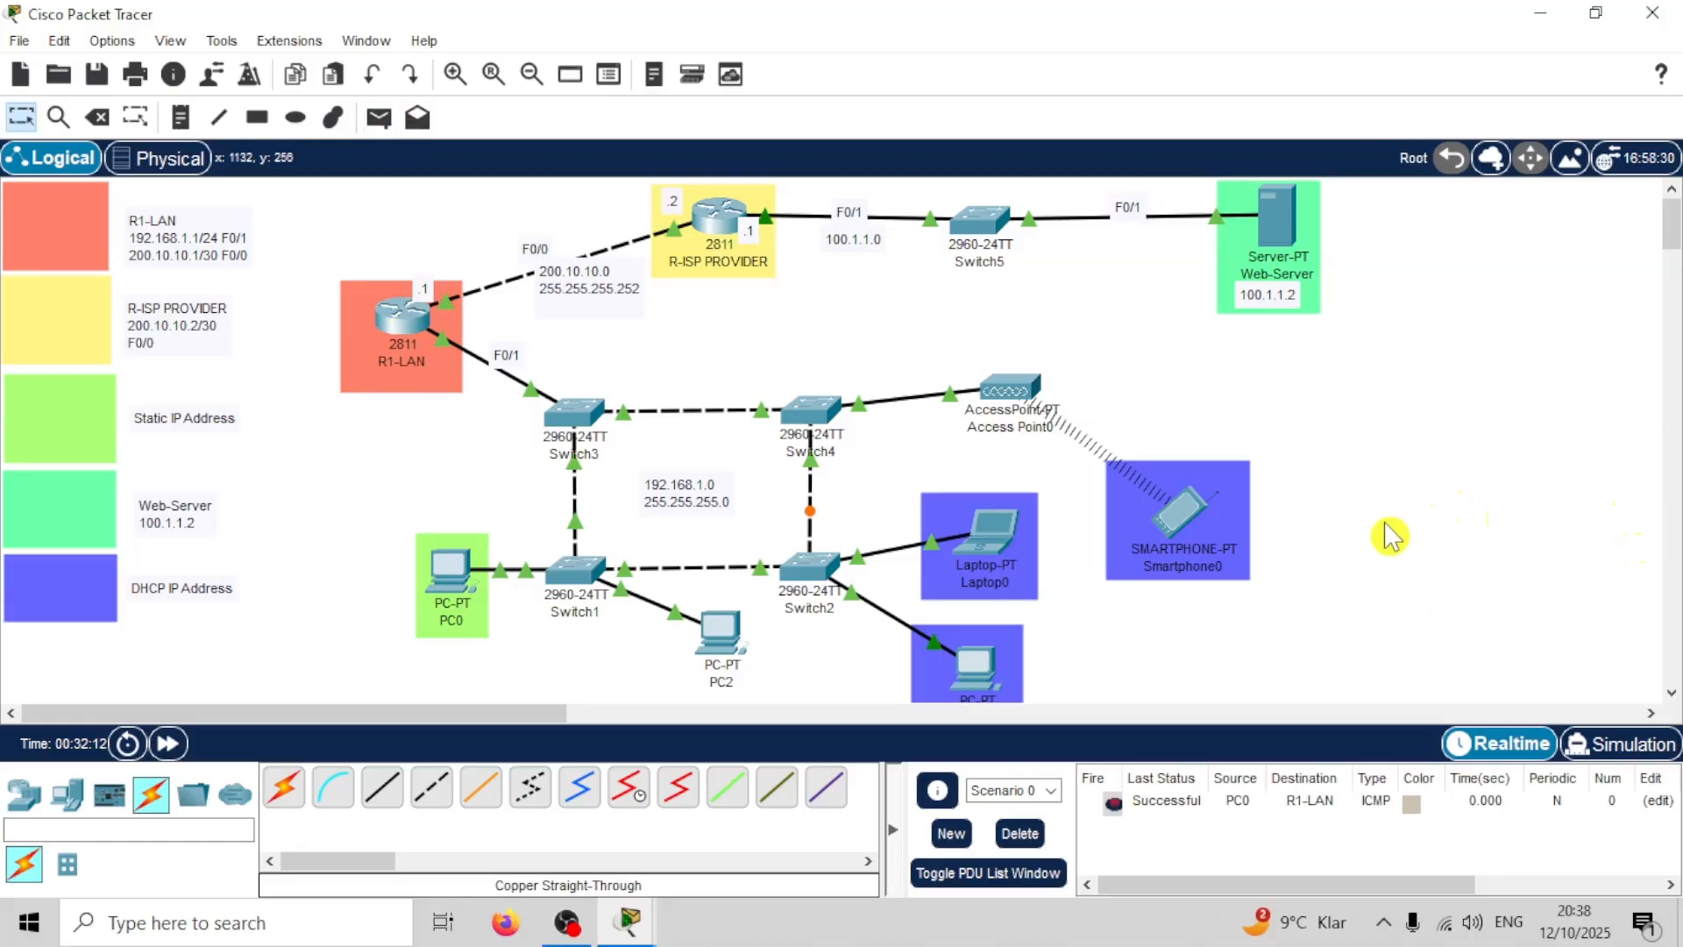